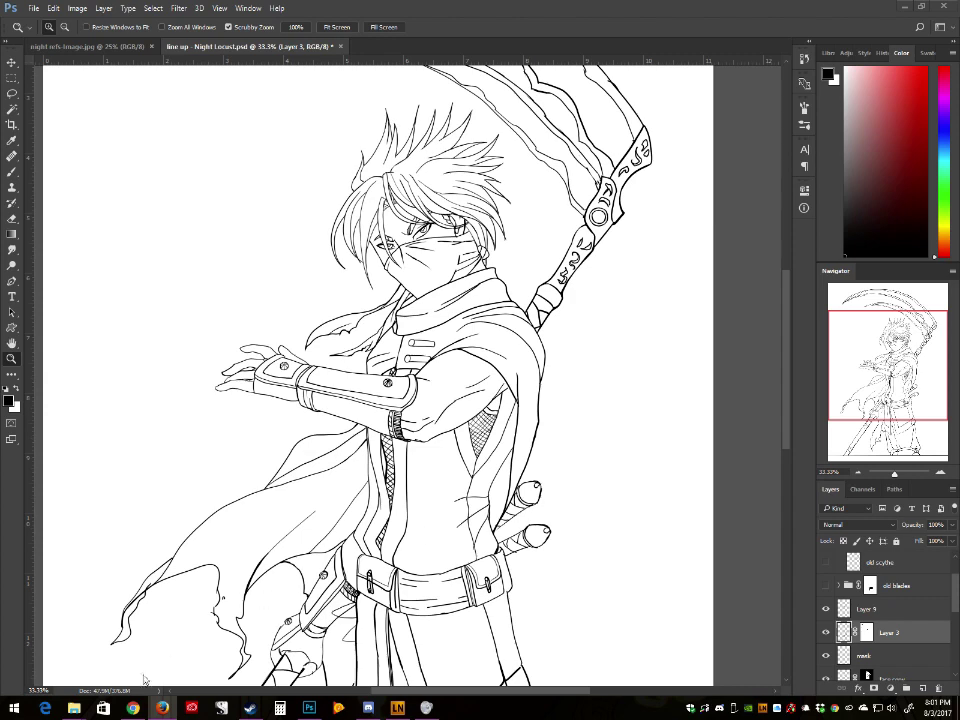
Step: Switch to Chrome, open the Fantasy Art section of the artist's website and look through its featured products and art
click(135, 709)
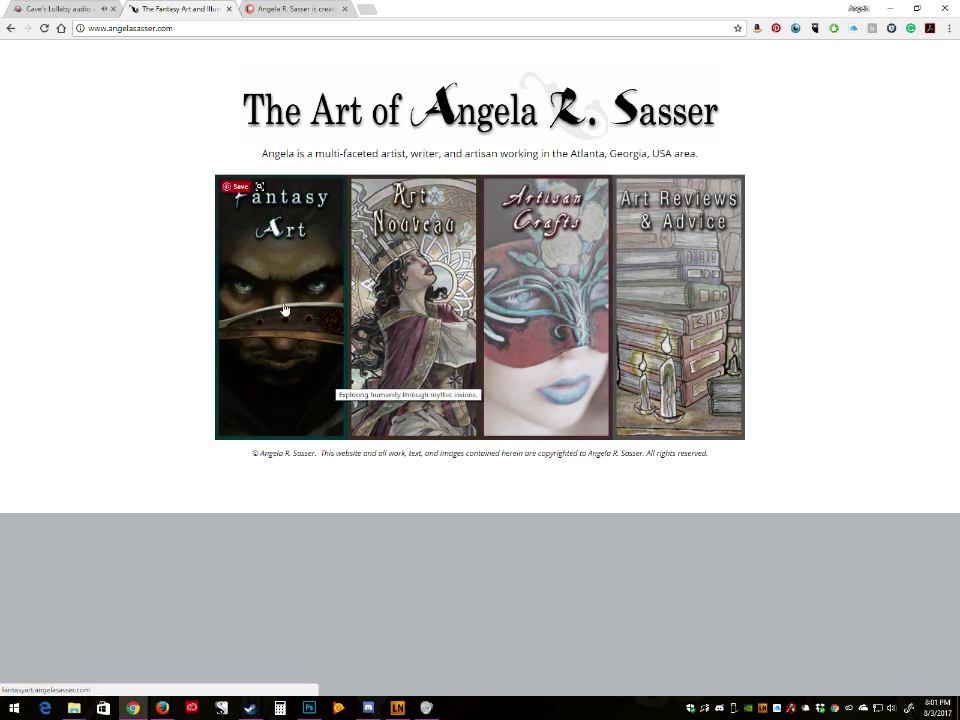
click(314, 709)
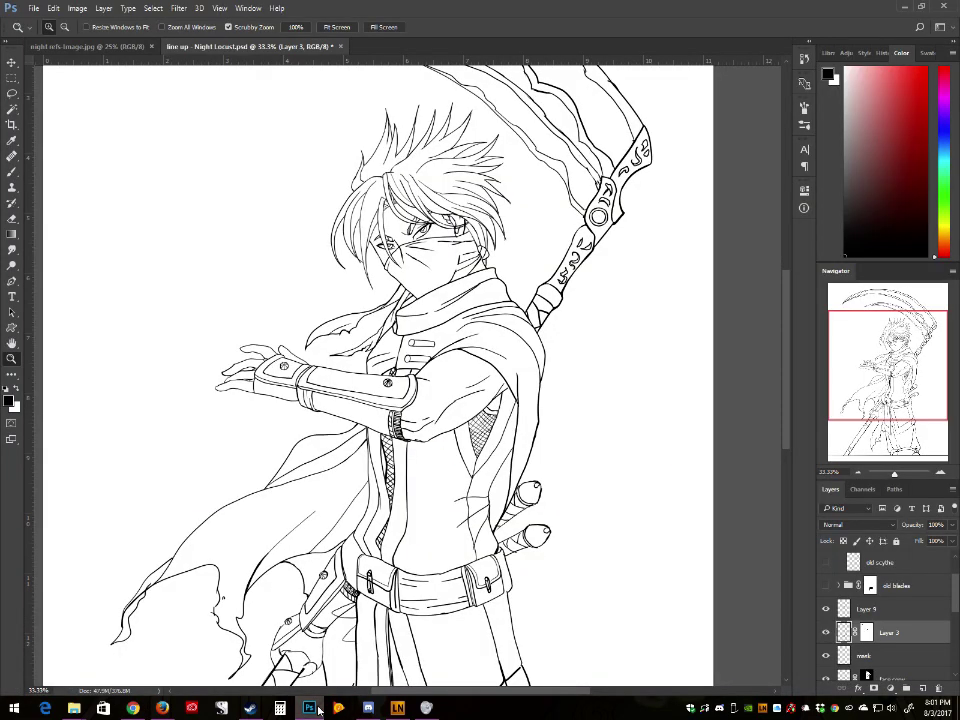
click(316, 709)
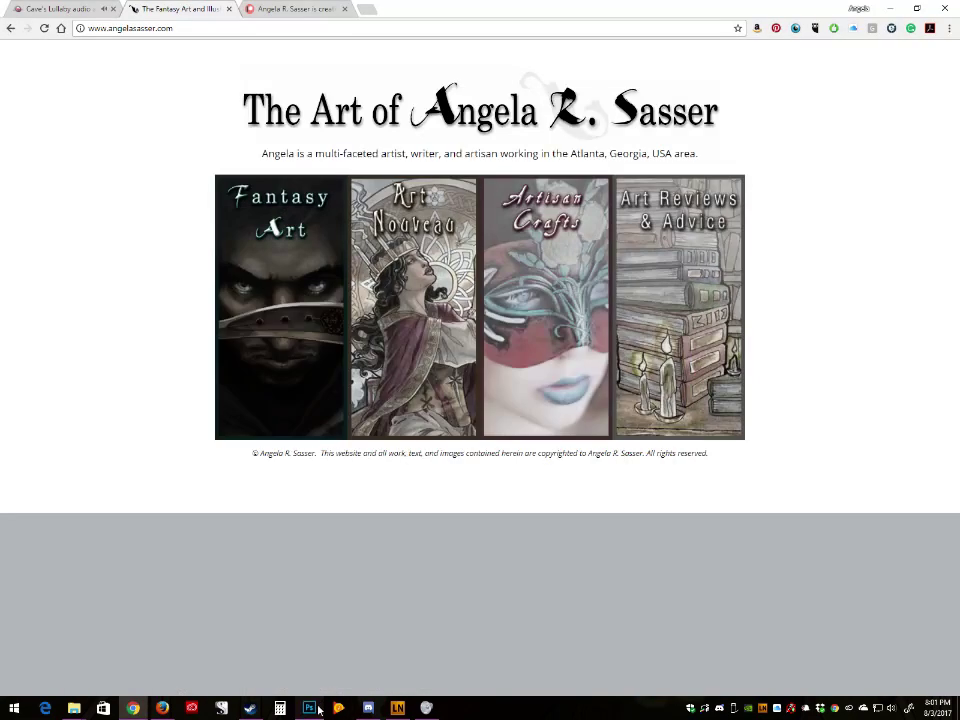
click(287, 248)
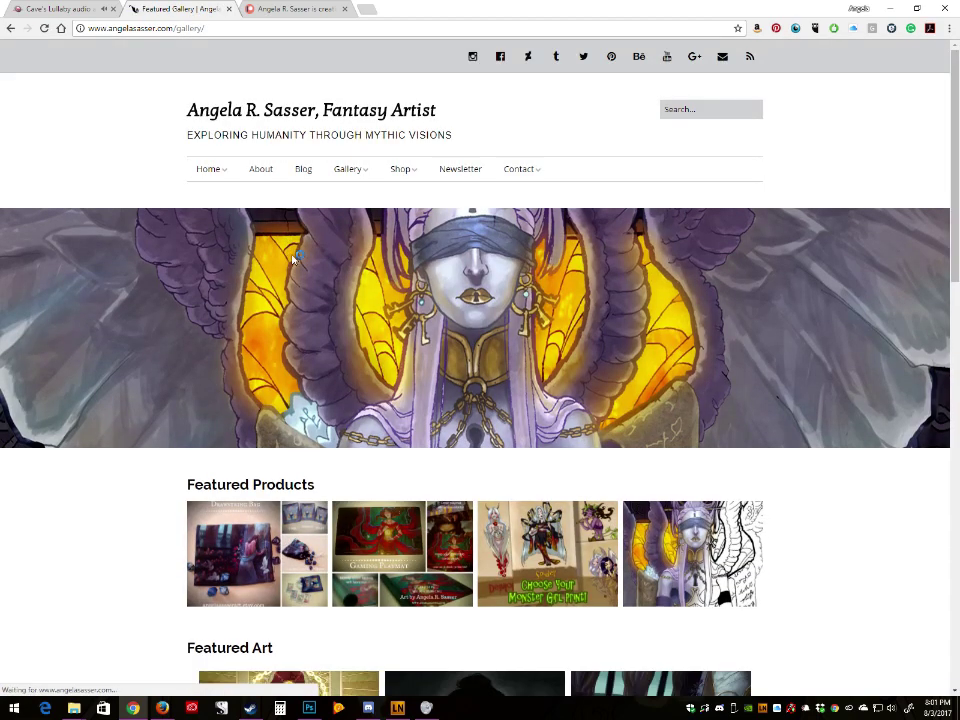
scroll(482, 602, down, 5)
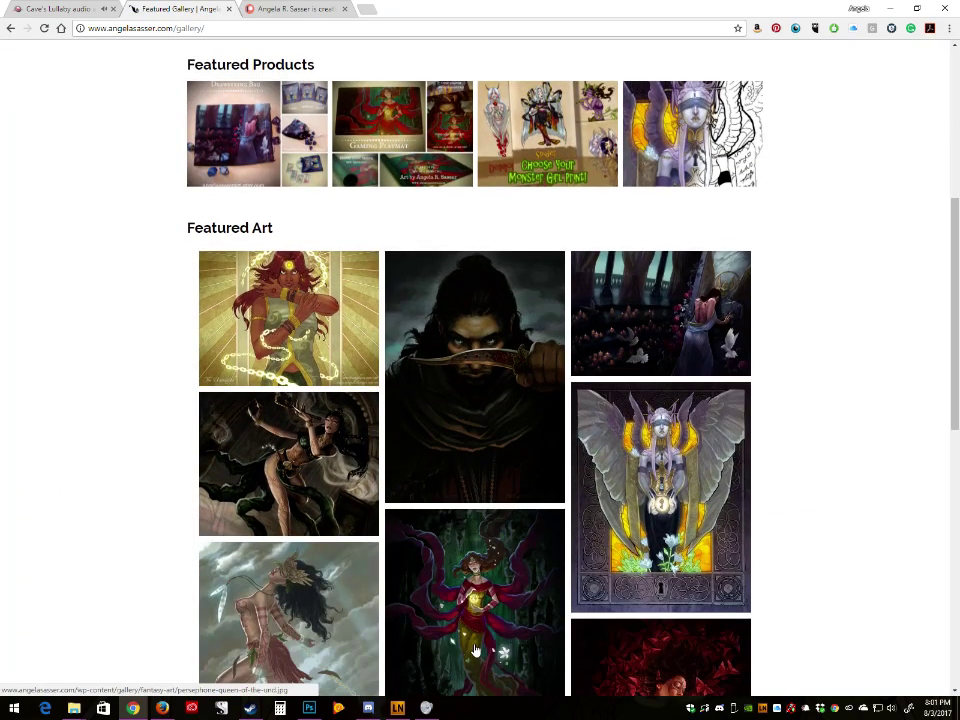
scroll(478, 646, down, 1)
scroll(400, 560, up, 3)
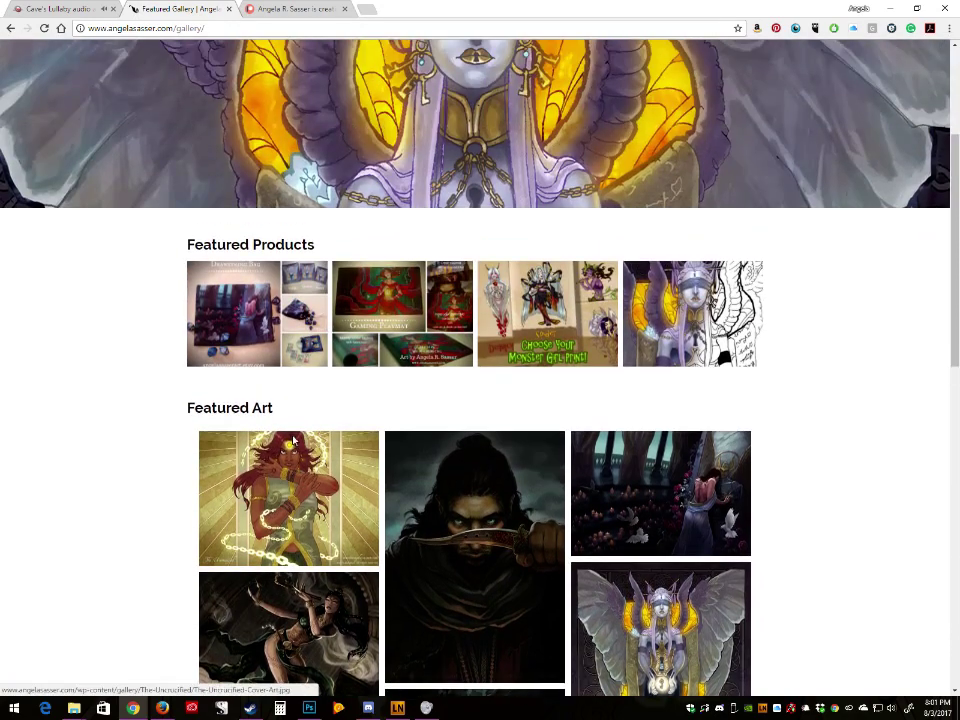
scroll(474, 544, up, 1)
click(322, 597)
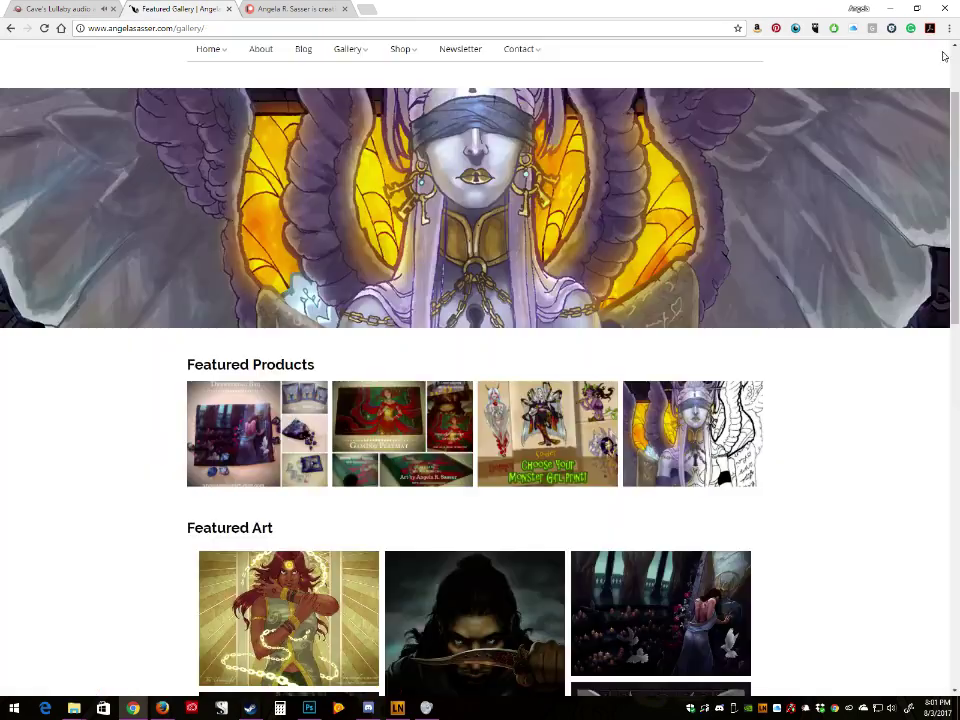
Step: Switch back to Photoshop and inspect the character line art, from the scythe blades down to the belt pouches
click(709, 43)
click(312, 710)
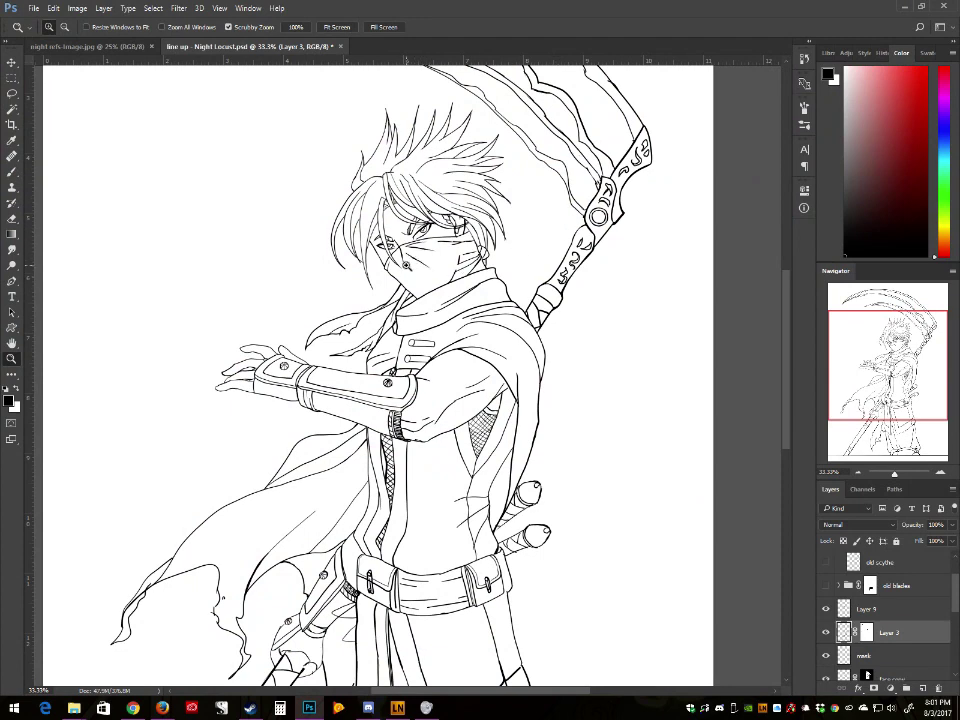
click(321, 205)
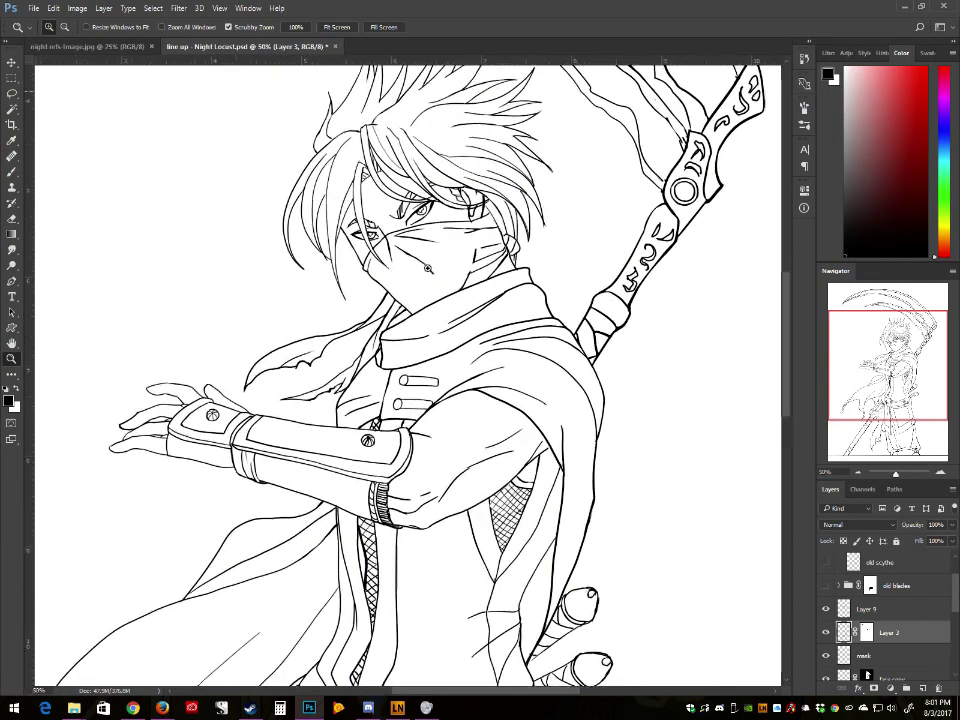
scroll(739, 456, up, 1)
scroll(653, 304, up, 5)
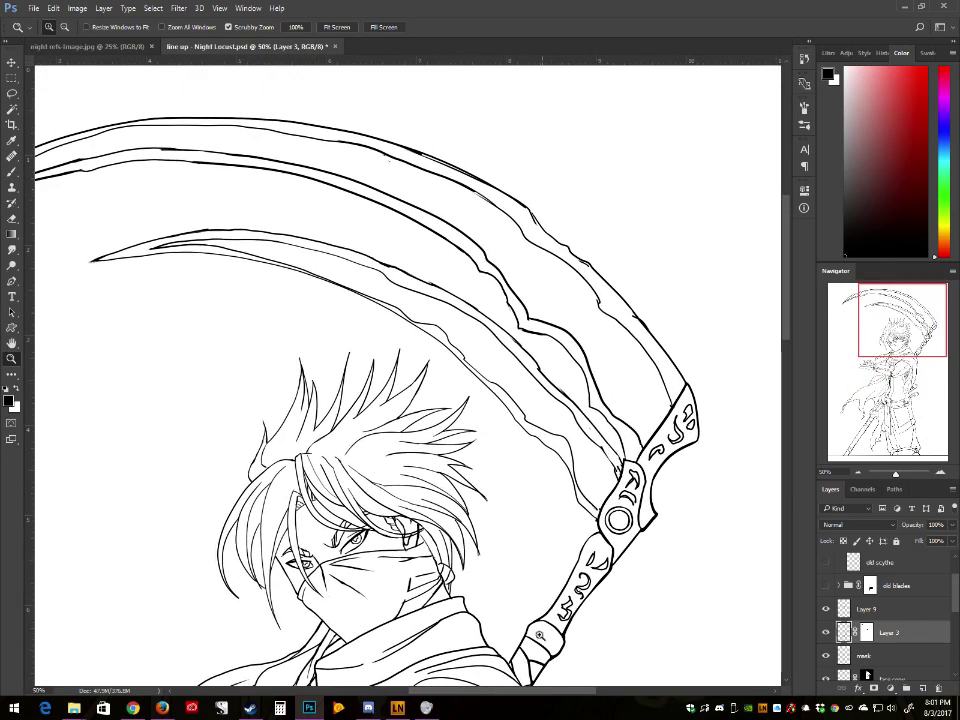
drag(896, 474, 893, 475)
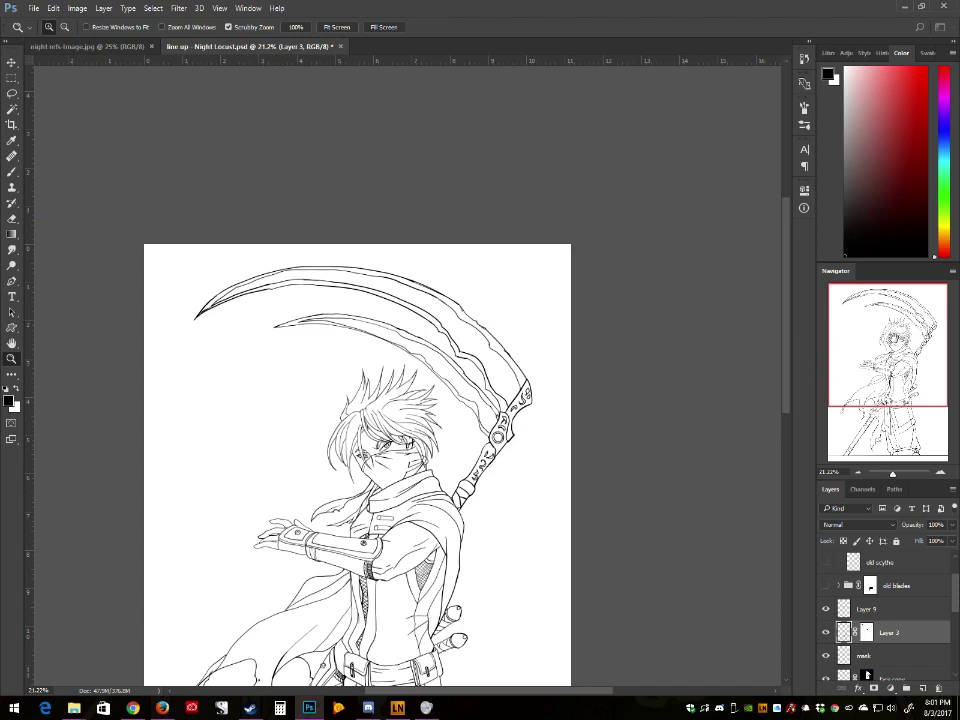
drag(893, 338, 874, 349)
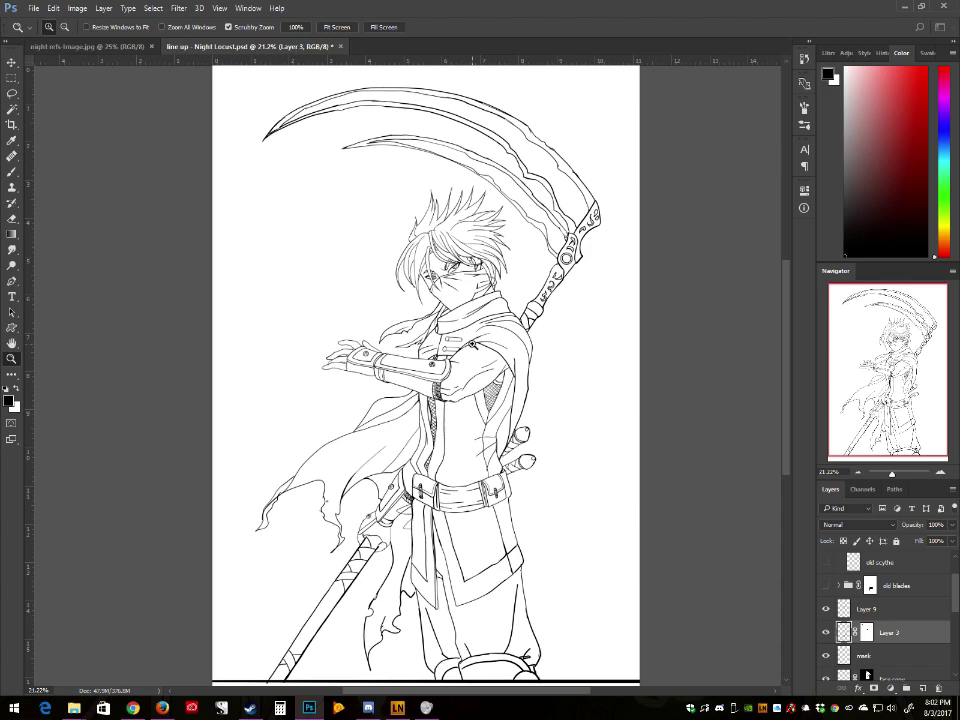
drag(892, 474, 897, 474)
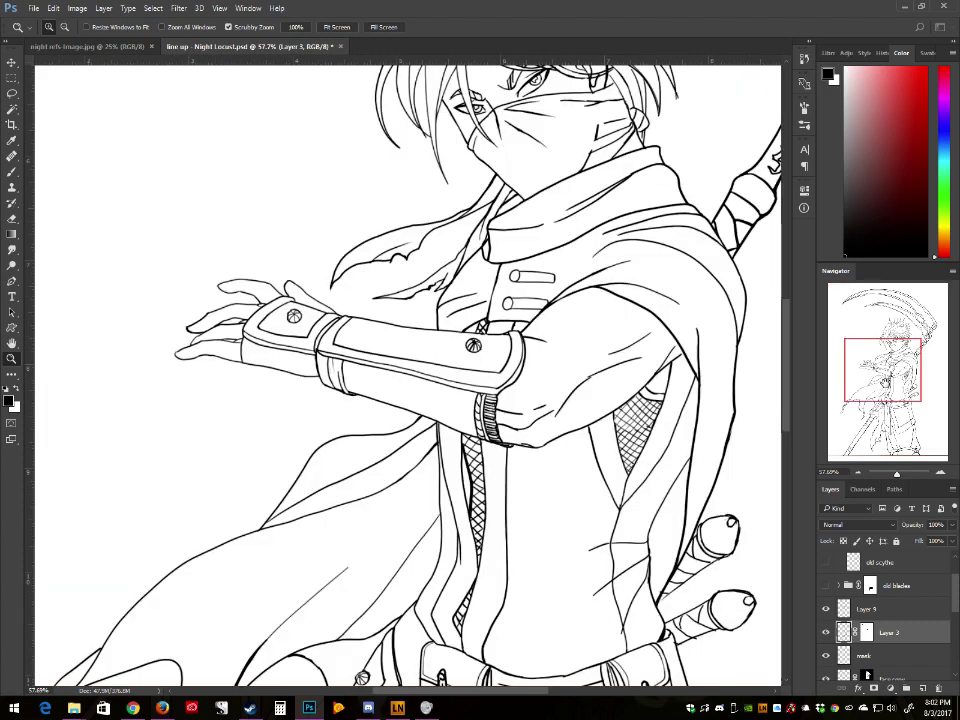
drag(885, 382, 905, 344)
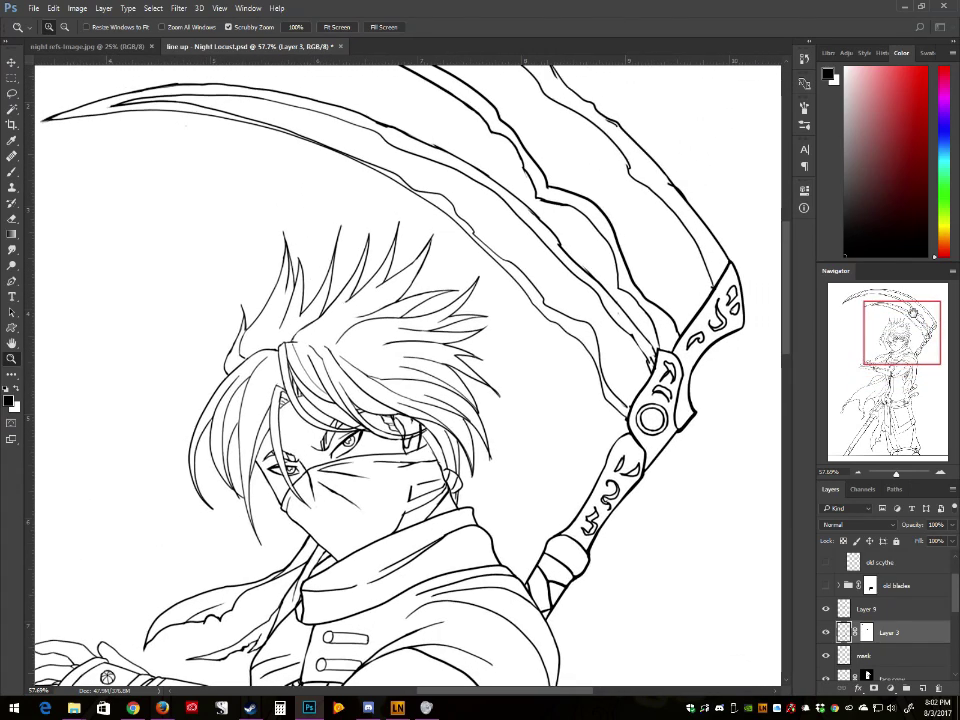
scroll(682, 238, down, 10)
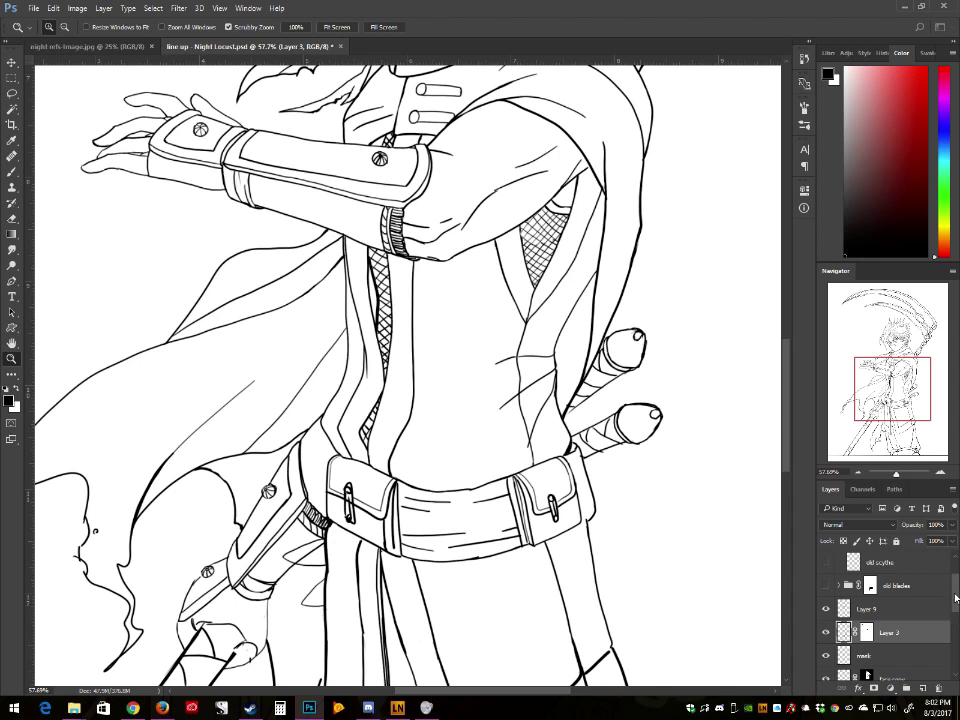
Step: Check what Layer 3 contains by toggling its visibility, and rename it "costume"
scroll(953, 610, down, 1)
drag(953, 604, 953, 603)
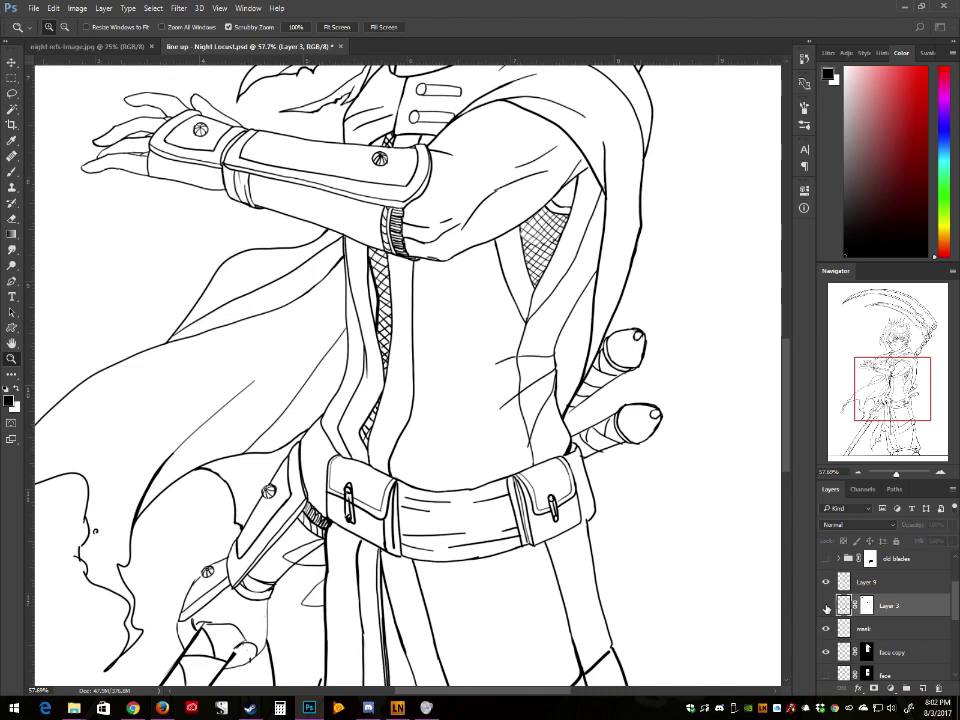
click(826, 606)
click(826, 606)
double_click(889, 606)
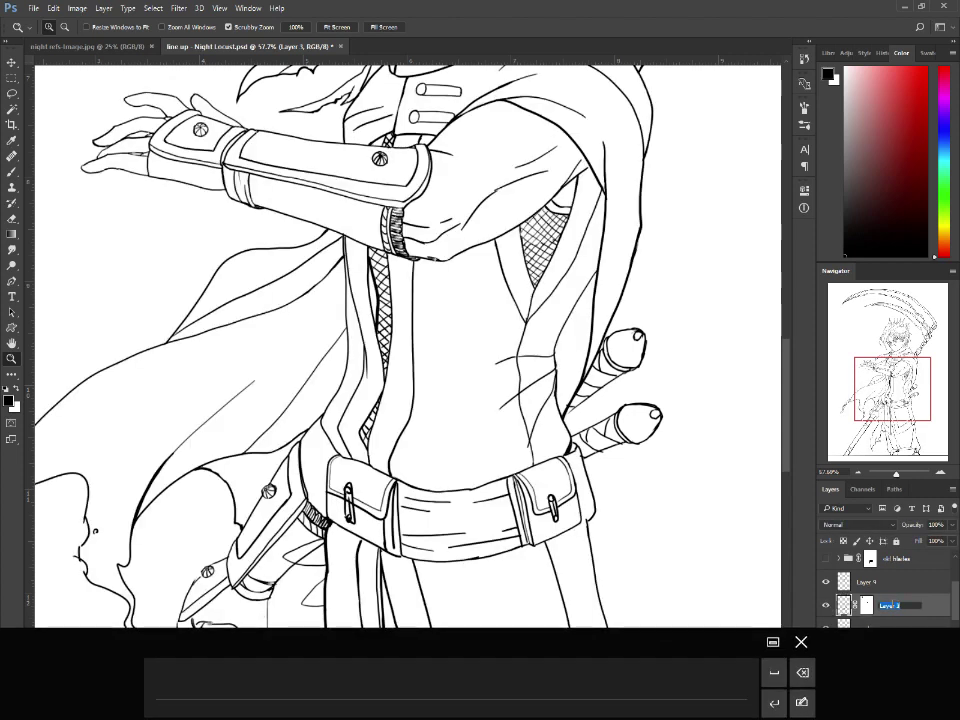
text(useframe)
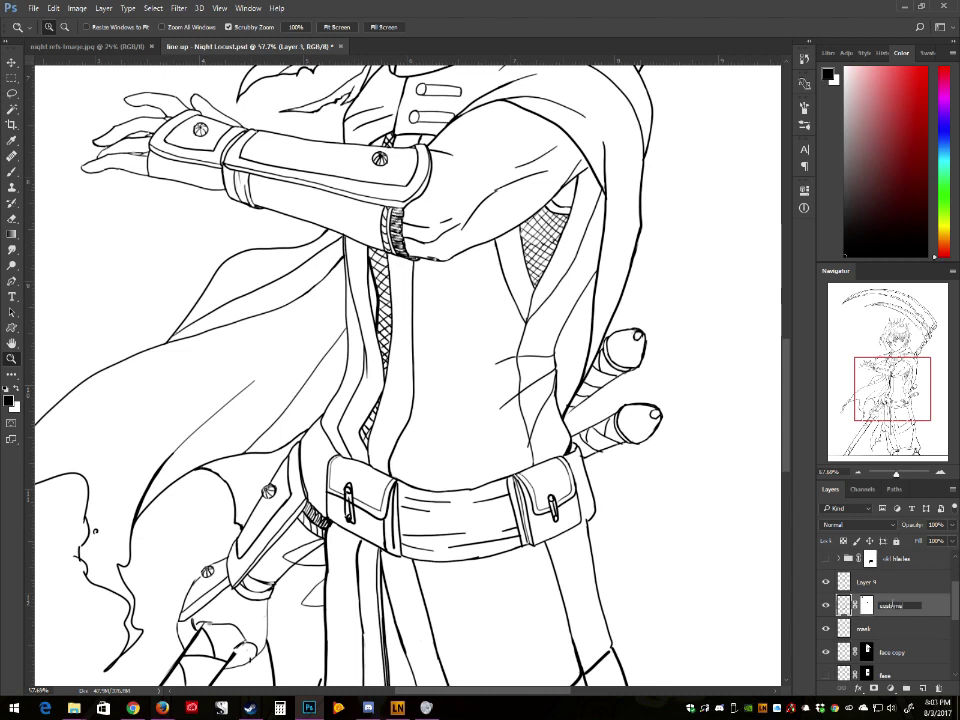
key(Return)
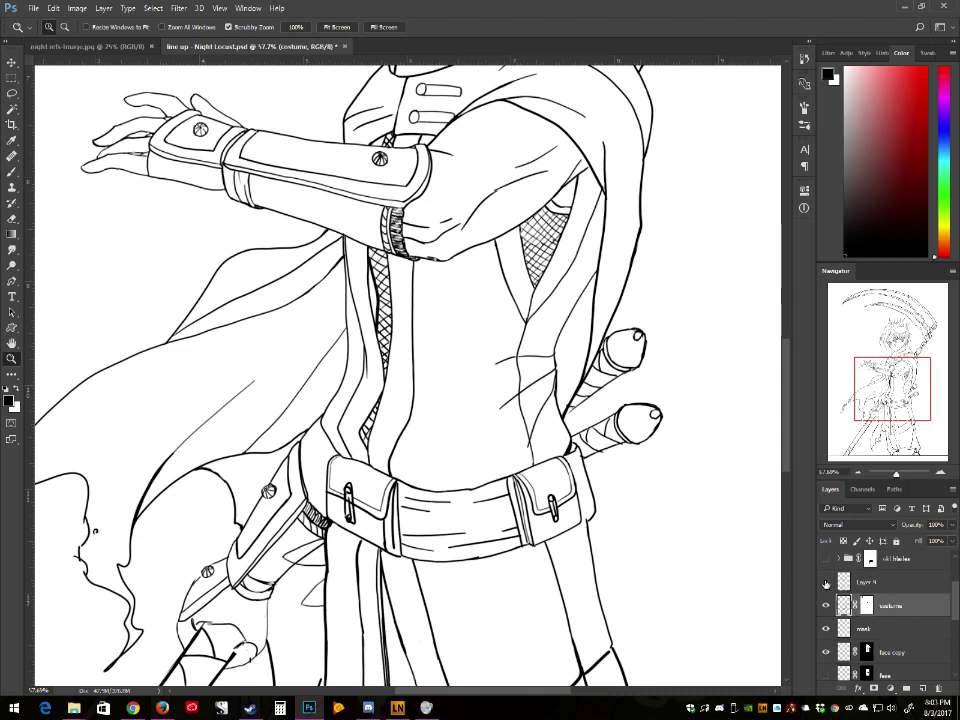
Step: Rename Layer 9 as "mask scarf"
scroll(739, 512, up, 5)
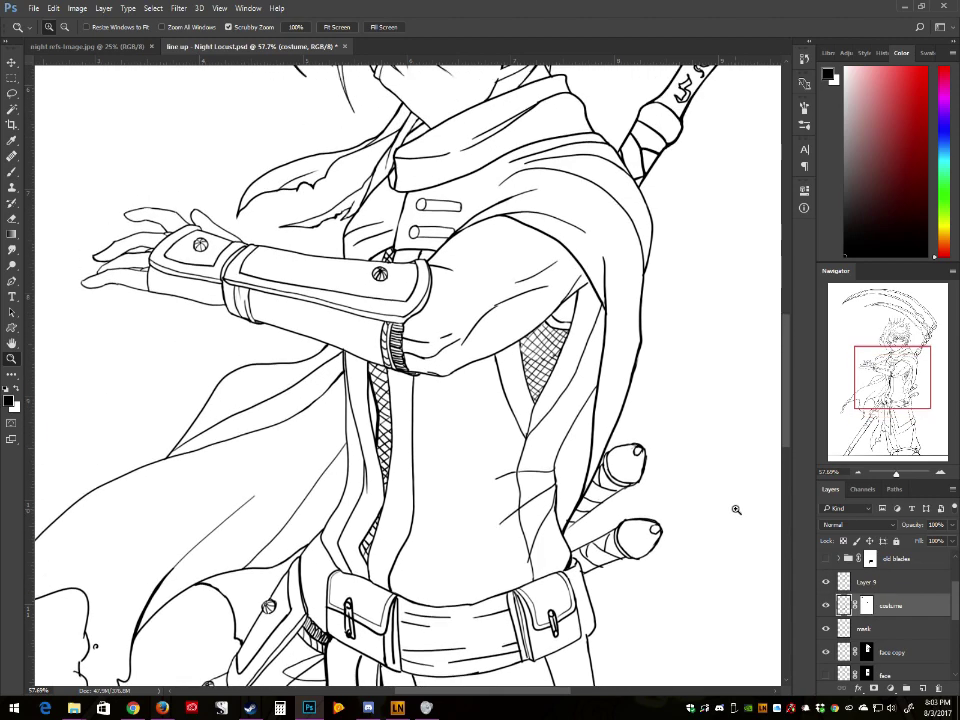
scroll(737, 510, up, 3)
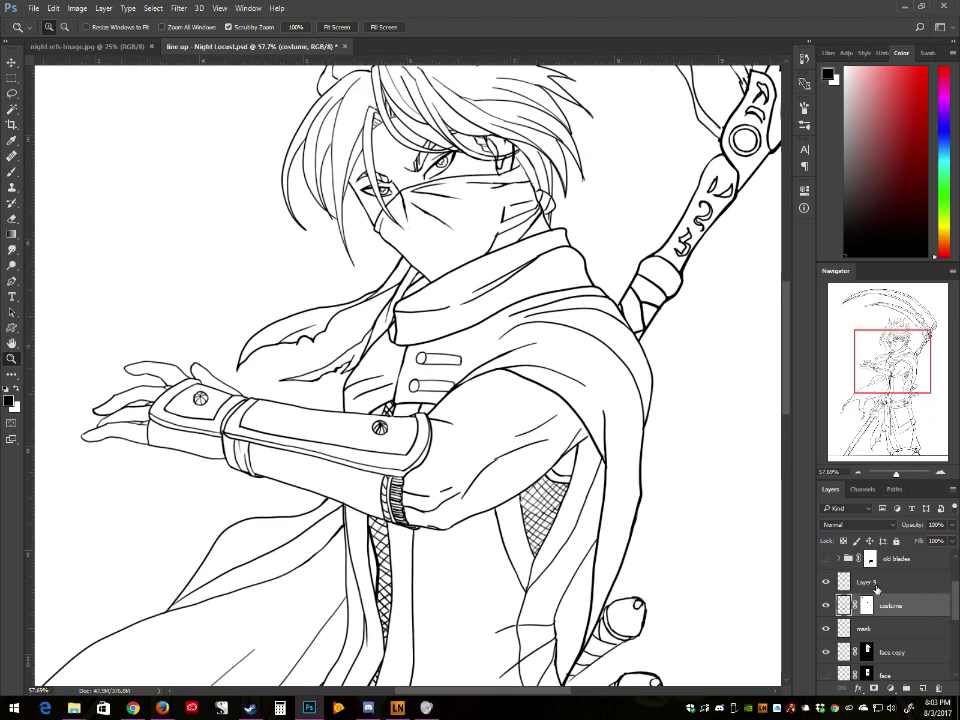
double_click(866, 581)
text(mask scarf)
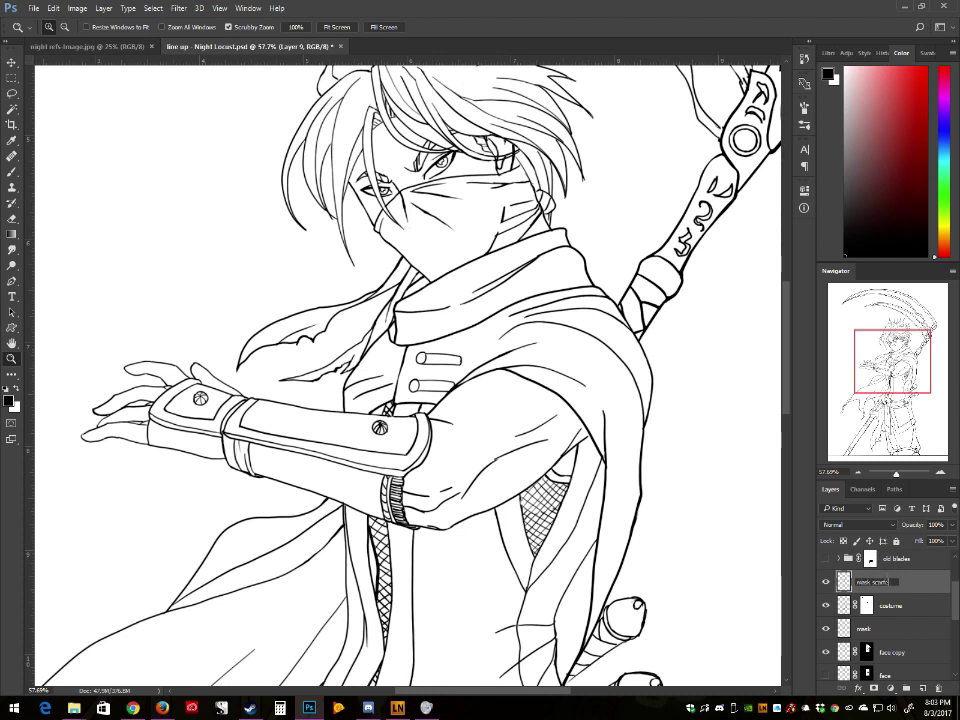
key(Return)
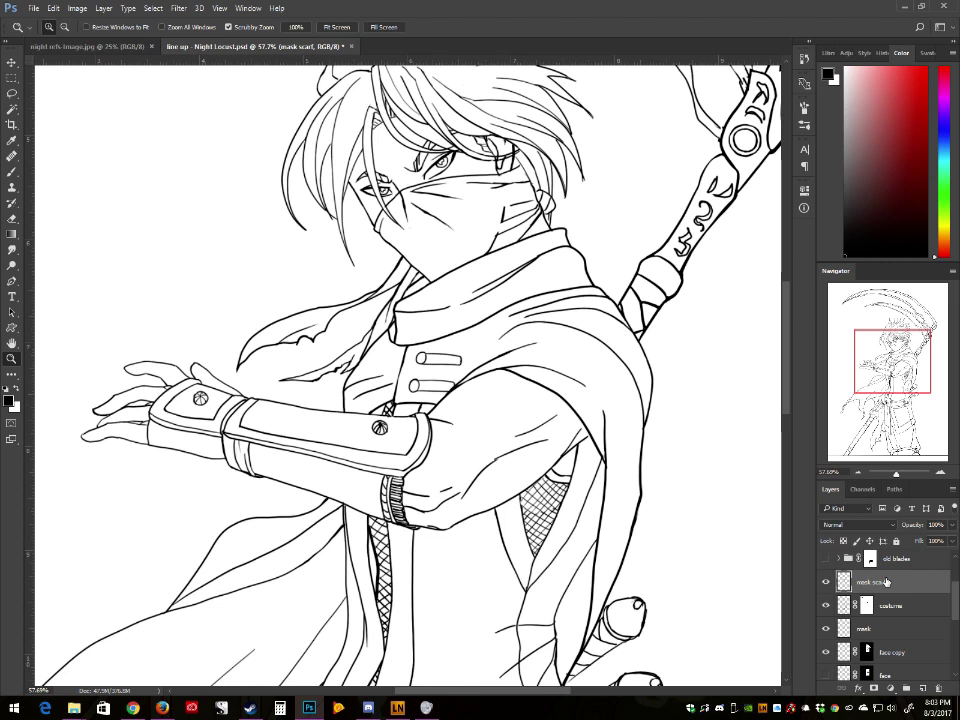
Step: Select the short daiklaves layer and use the Brush to ink the outline of the upper sword hilt behind the waist
drag(956, 590, 948, 618)
click(922, 635)
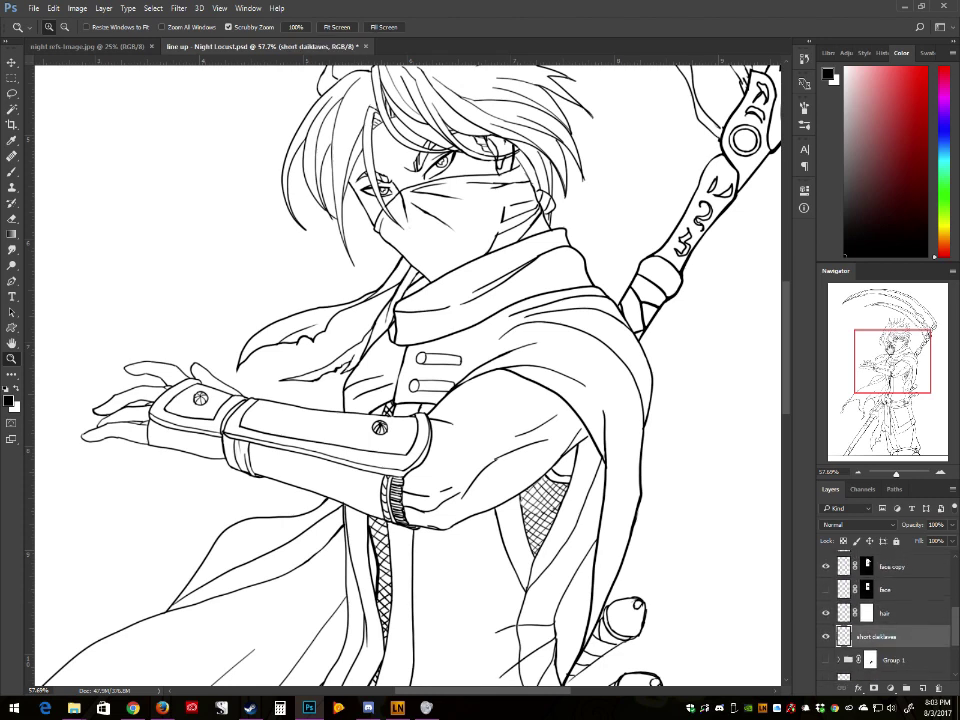
drag(886, 343, 876, 364)
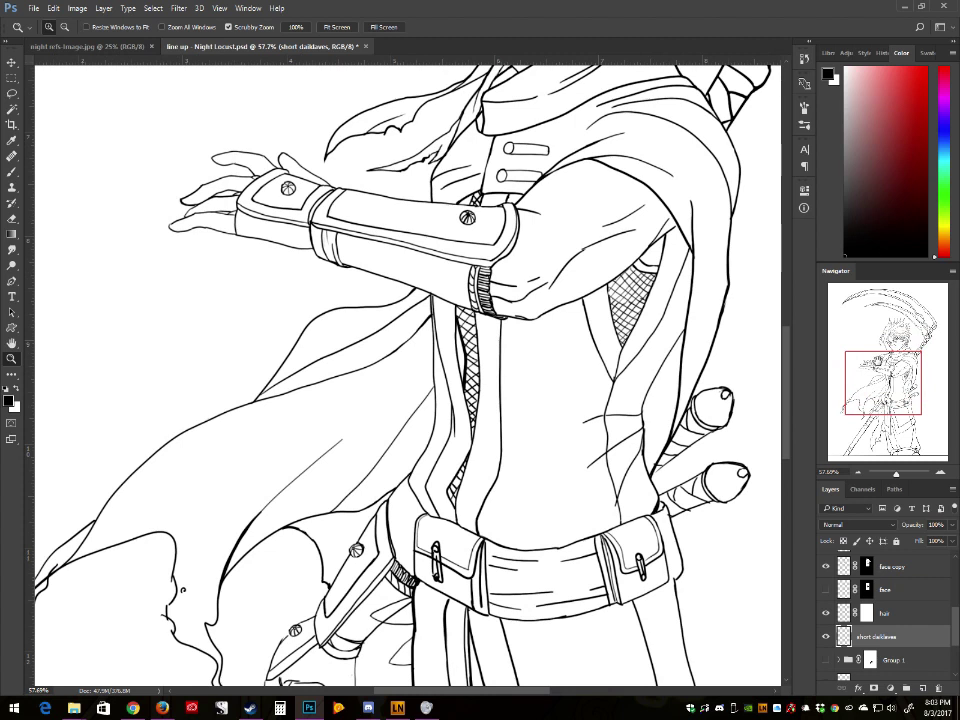
click(19, 174)
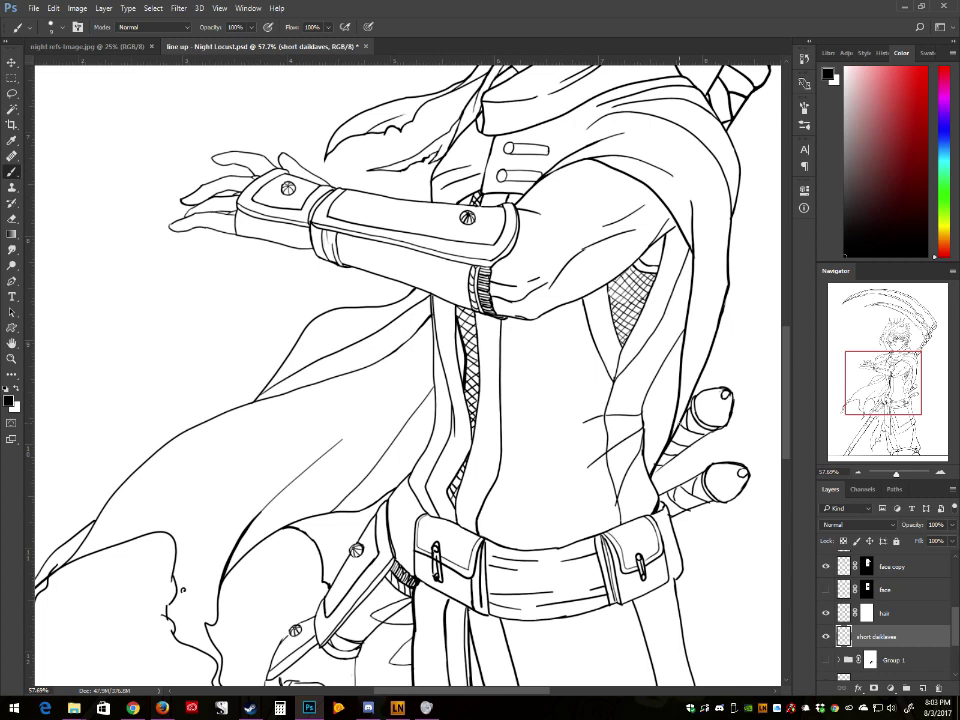
scroll(618, 501, up, 2)
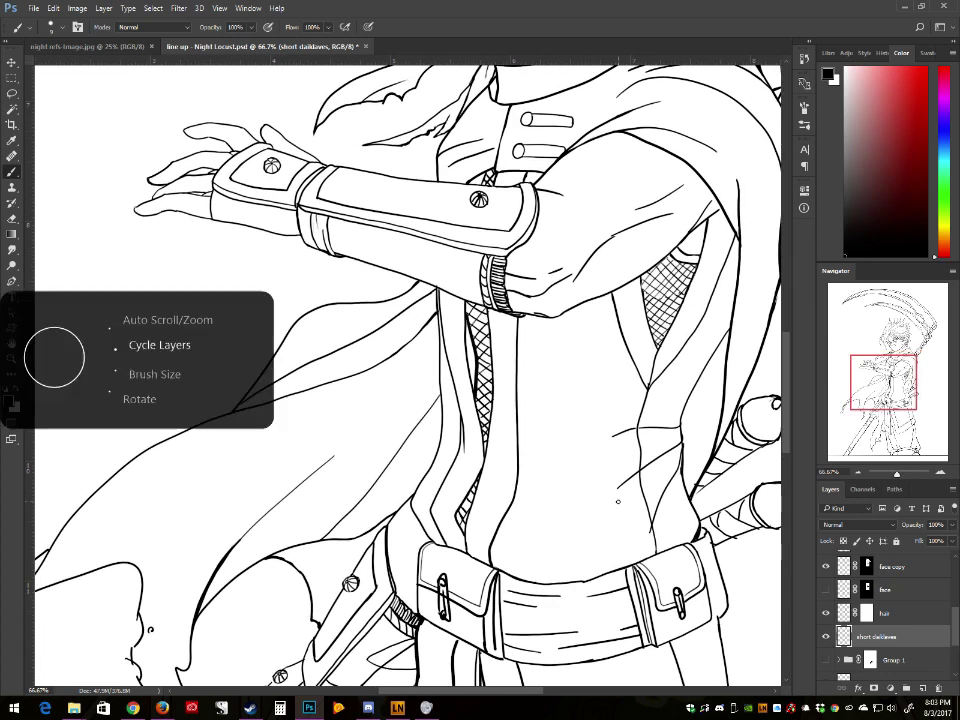
scroll(627, 562, up, 5)
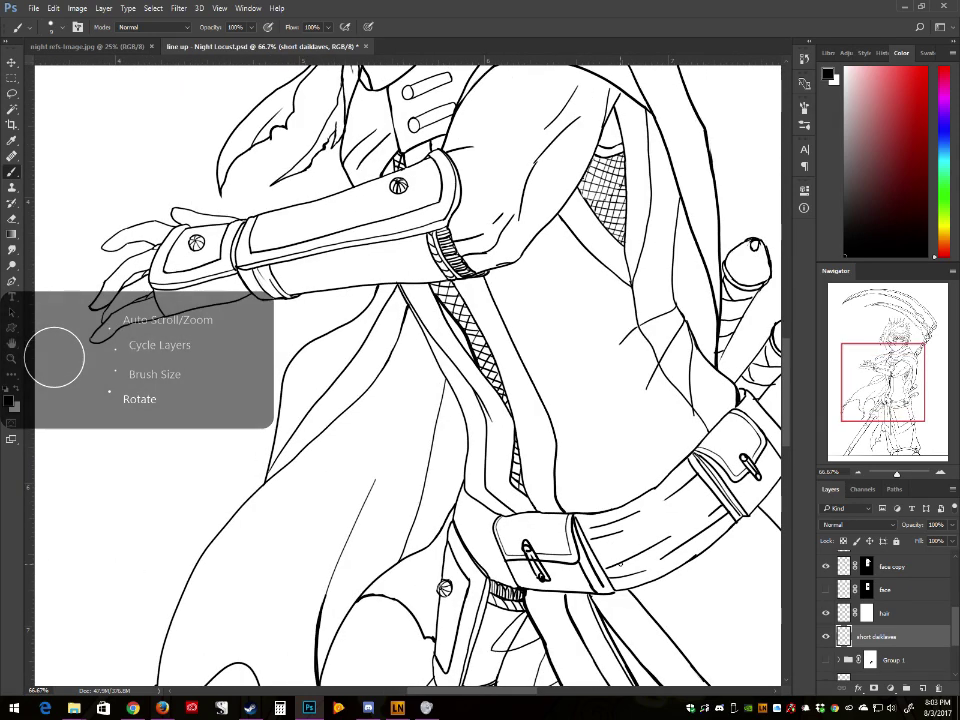
drag(884, 382, 903, 366)
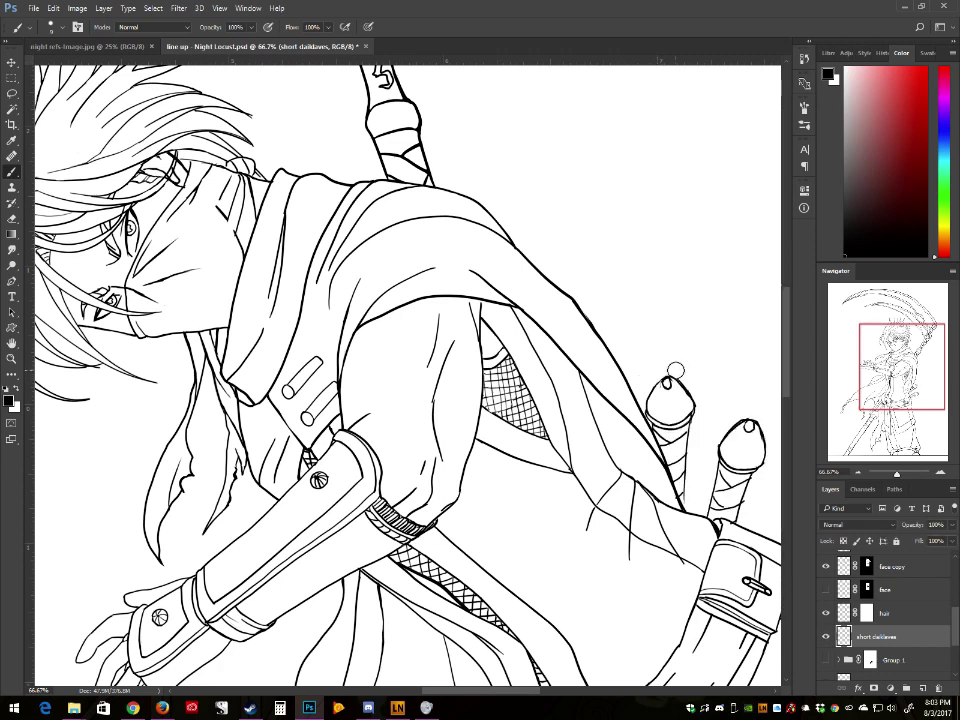
drag(654, 387, 666, 377)
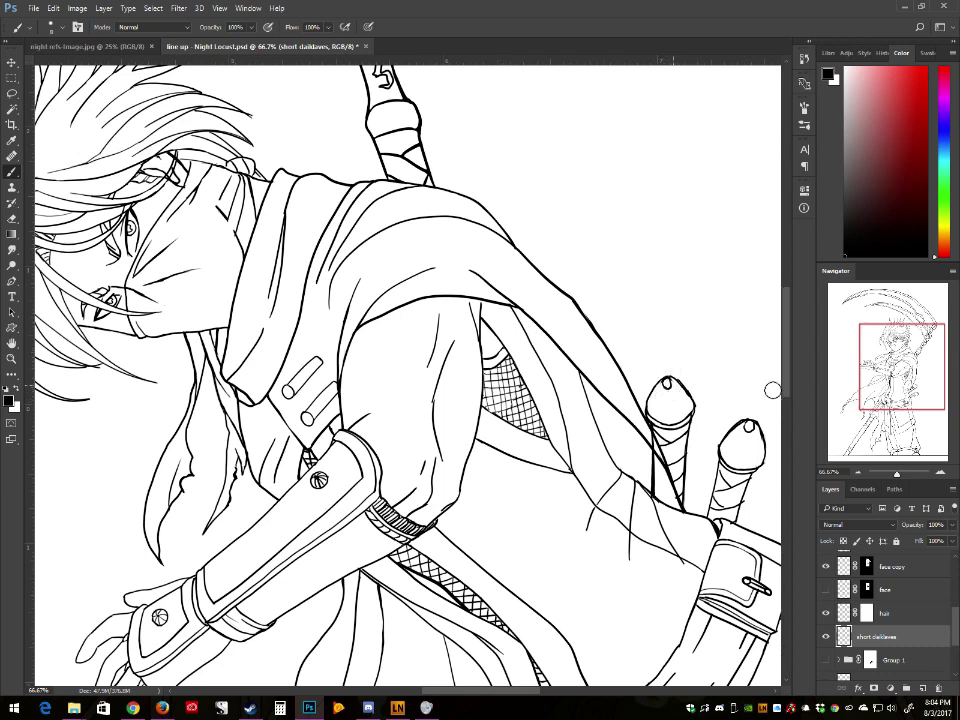
Step: Ink the rounded pommel and tip ring of the lower sword hilt and touch up the upper hilt's edge with a smaller brush
key(bracketleft)
key(bracketleft)
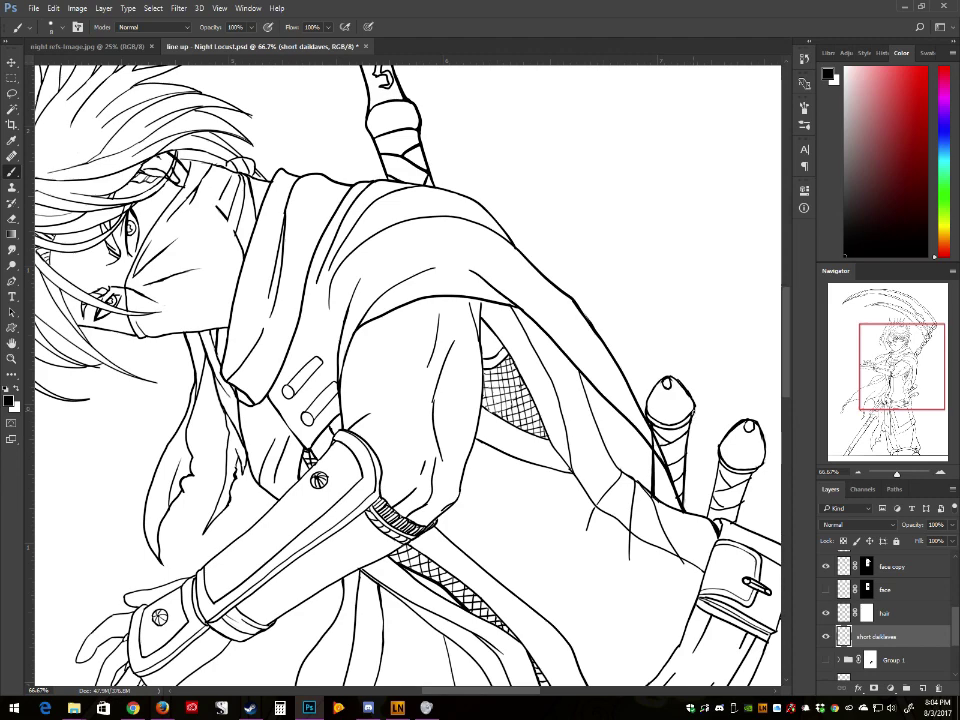
scroll(696, 407, down, 10)
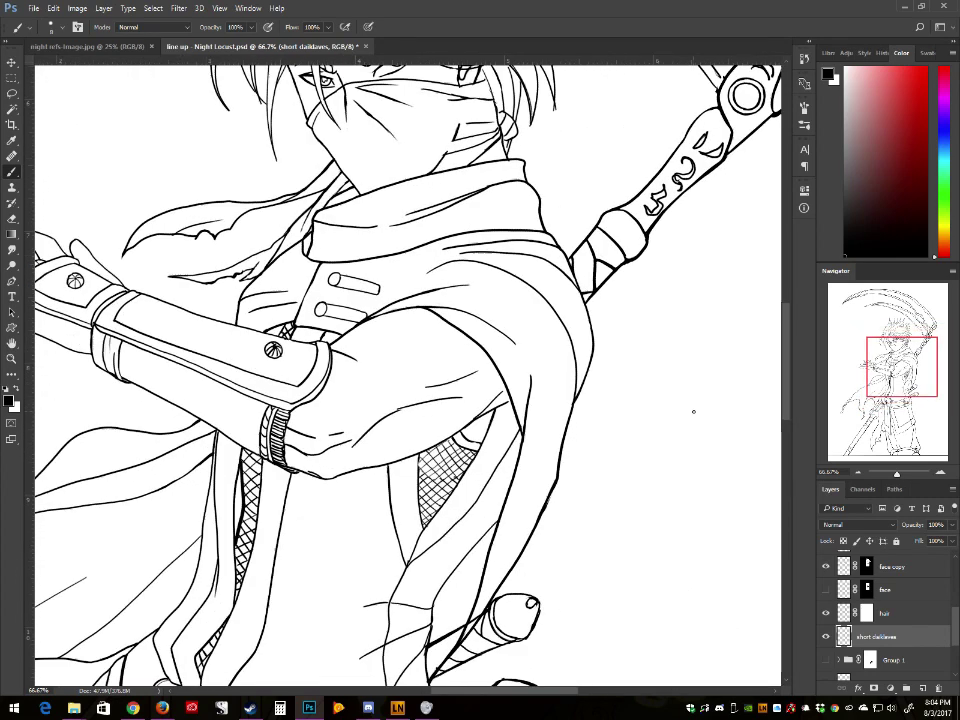
drag(890, 380, 871, 393)
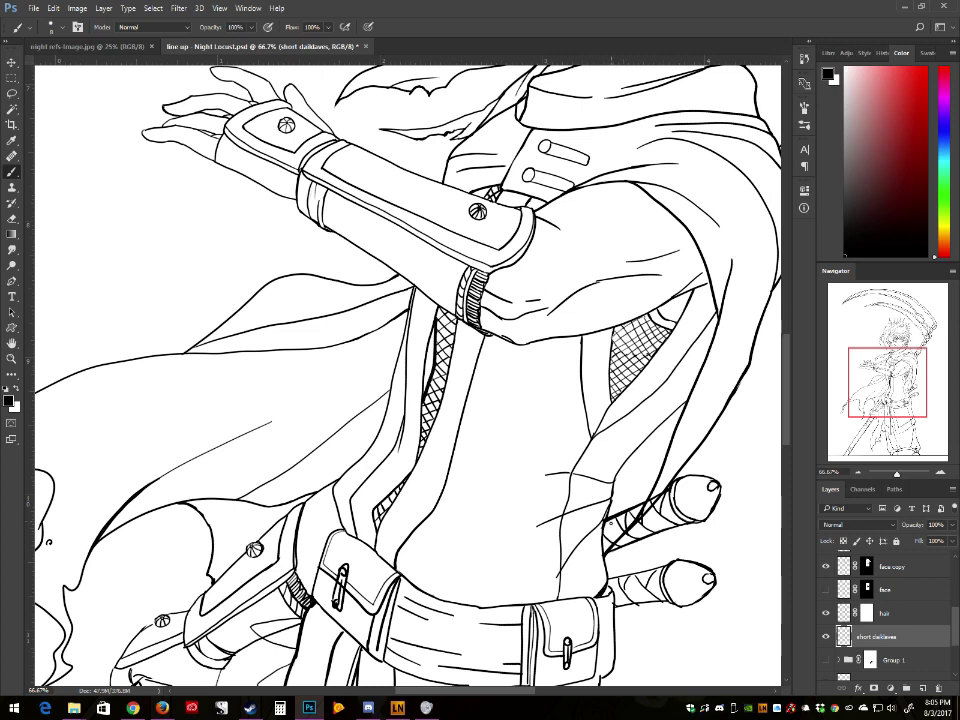
scroll(610, 528, up, 5)
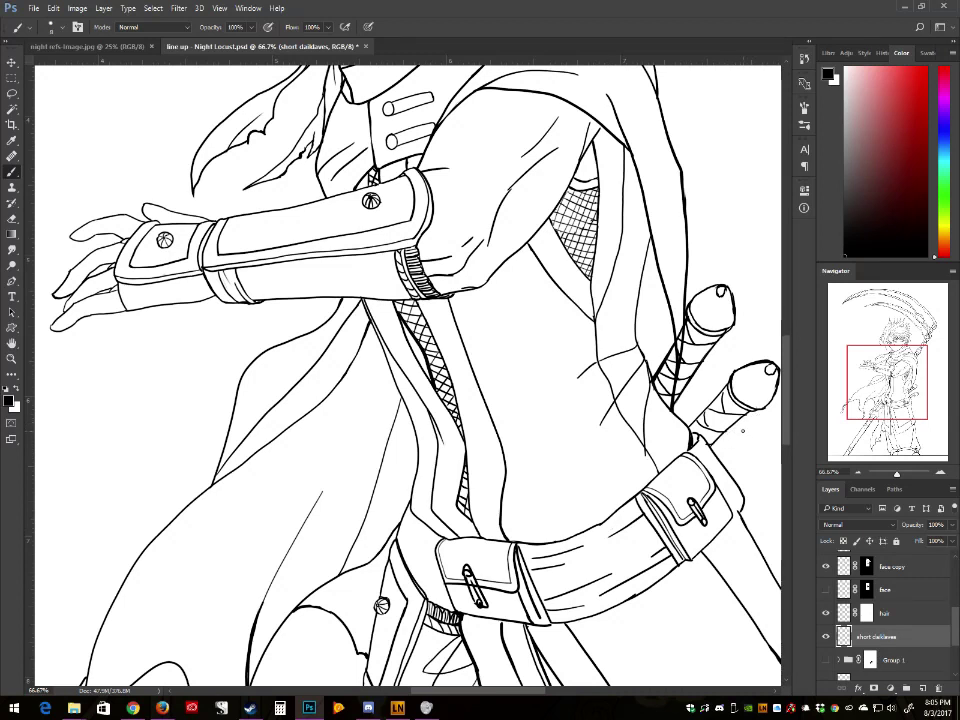
scroll(655, 280, up, 5)
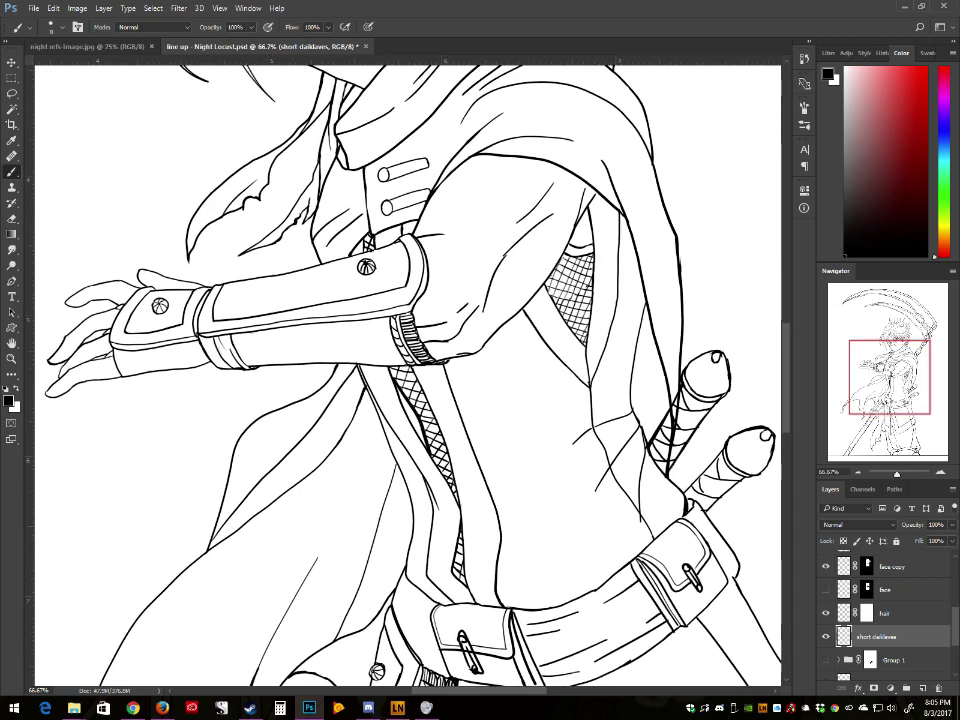
drag(887, 375, 901, 371)
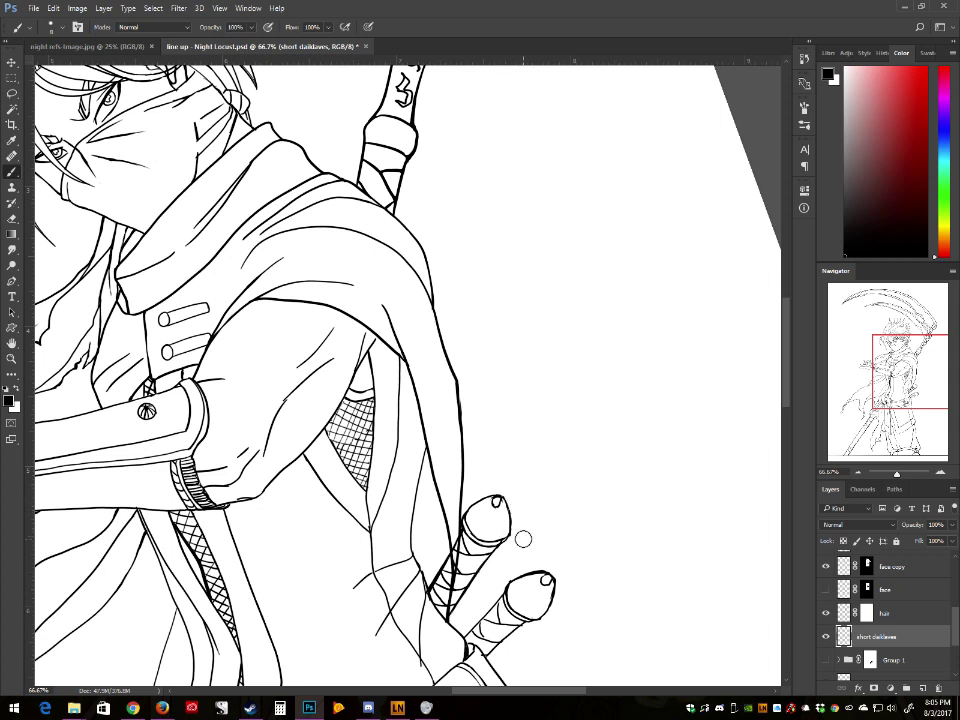
key(bracketleft)
key(bracketleft)
key(bracketleft)
key(bracketleft)
drag(521, 583, 541, 575)
drag(546, 579, 543, 583)
drag(510, 523, 501, 544)
key(r)
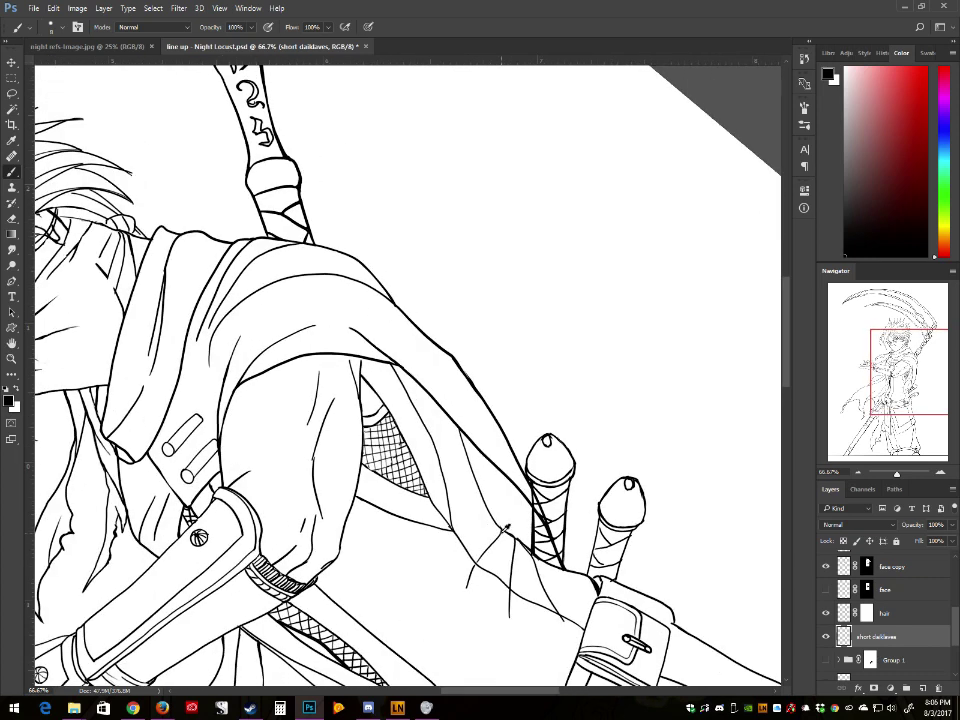
drag(654, 394, 655, 401)
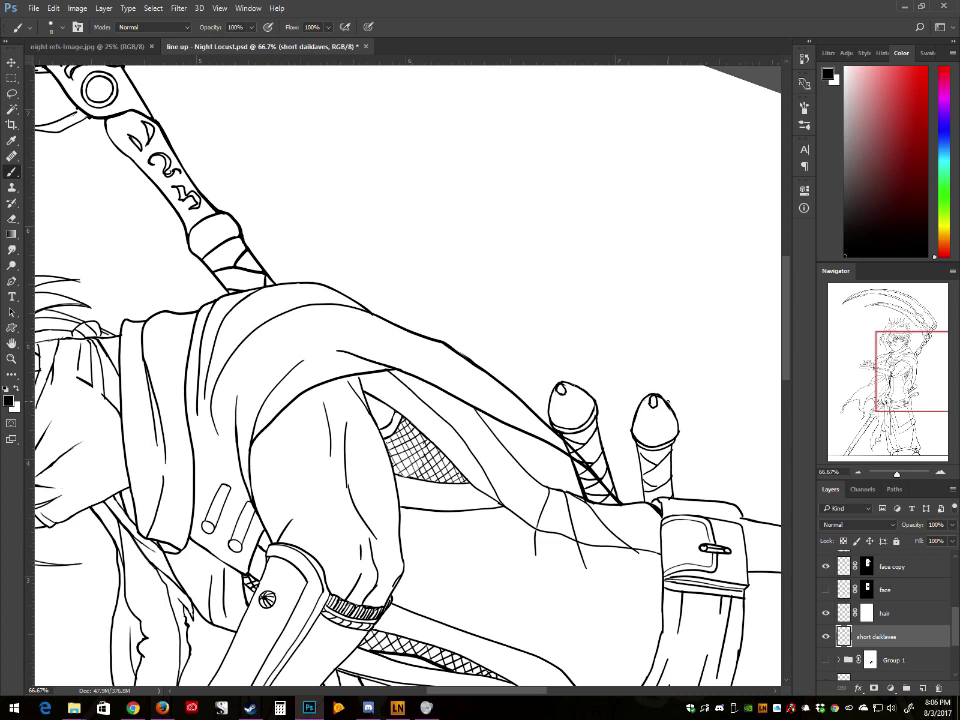
key(r)
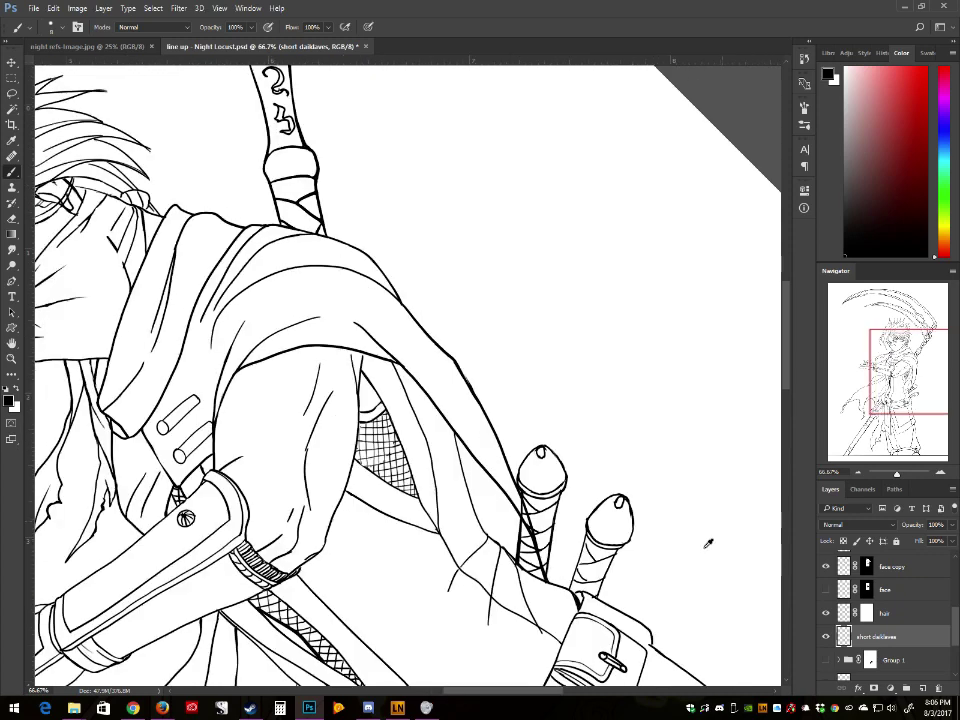
Step: Redraw the curved wrap lines on the lower sword hilt's grip and clear the stray marks beside them
drag(897, 387, 878, 405)
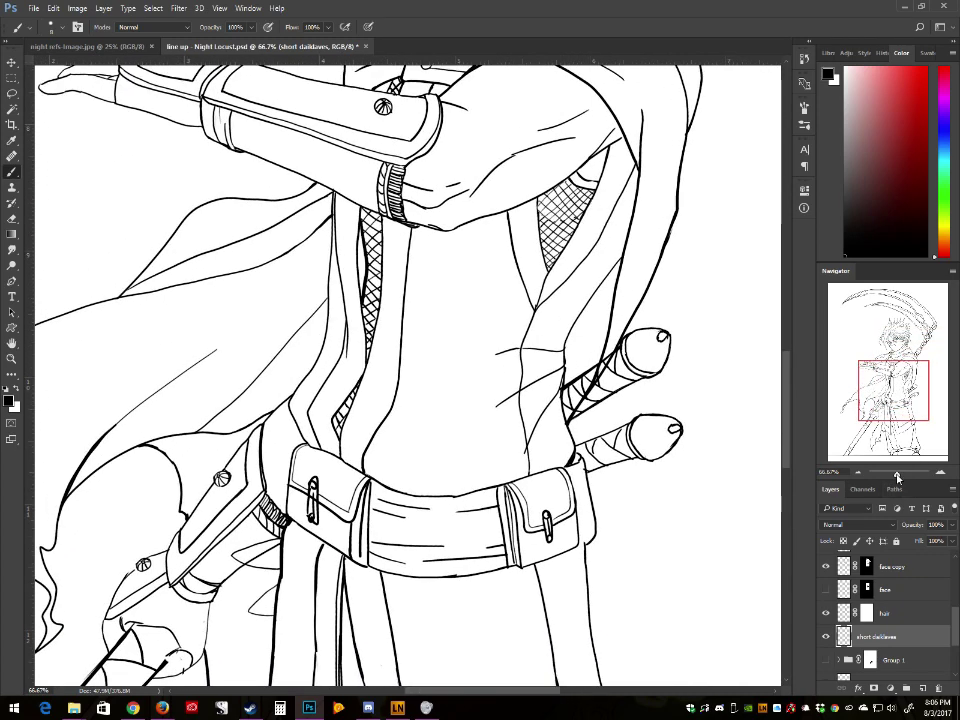
drag(897, 474, 902, 474)
drag(894, 395, 907, 396)
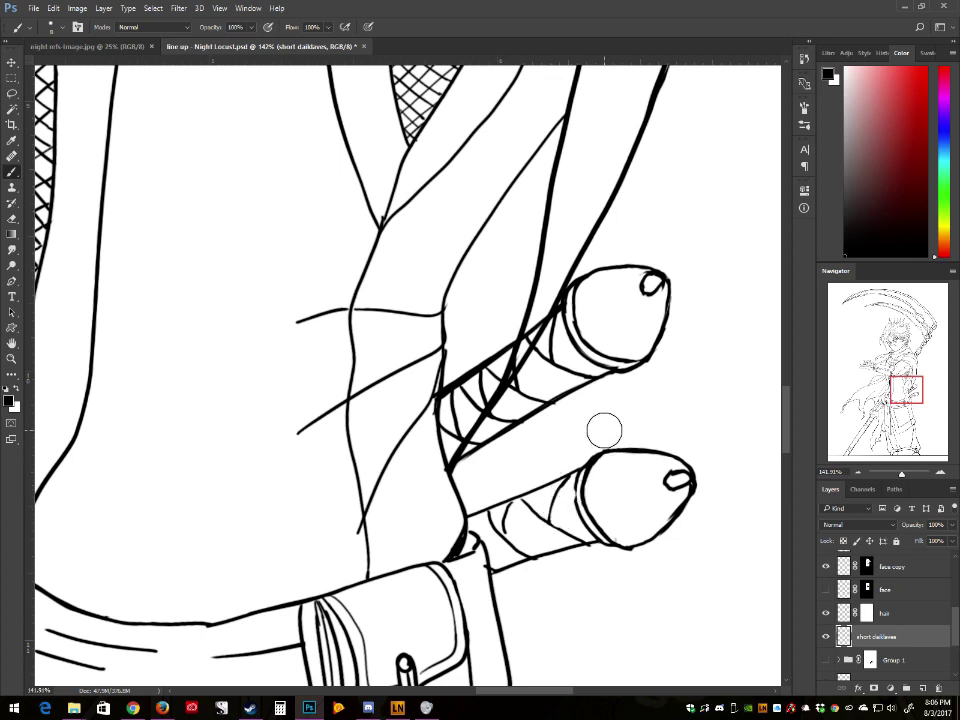
drag(577, 478, 581, 511)
drag(508, 534, 512, 501)
key(])
key(])
key(])
key(])
key(])
key(])
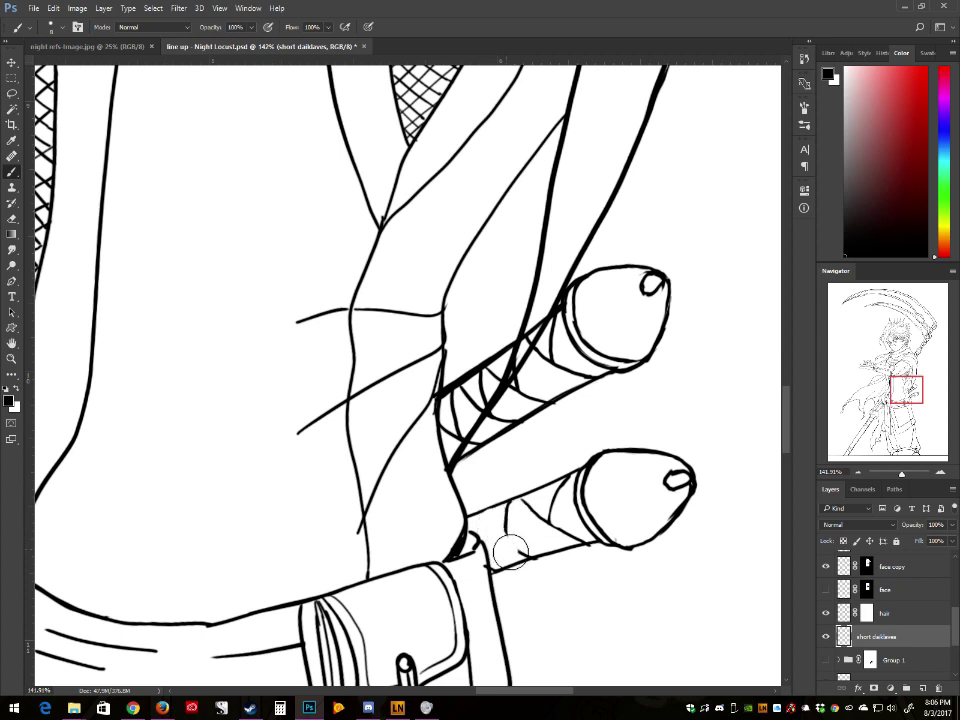
Step: Ink the diagonal wrap line on the lower hilt's grip next to the belt pouch using a finer brush
key([)
key([)
key([)
key([)
drag(484, 512, 522, 553)
Step: Clean up the lower hilt's bottom edge where the grip meets the belt pouch
key(])
key(])
key(])
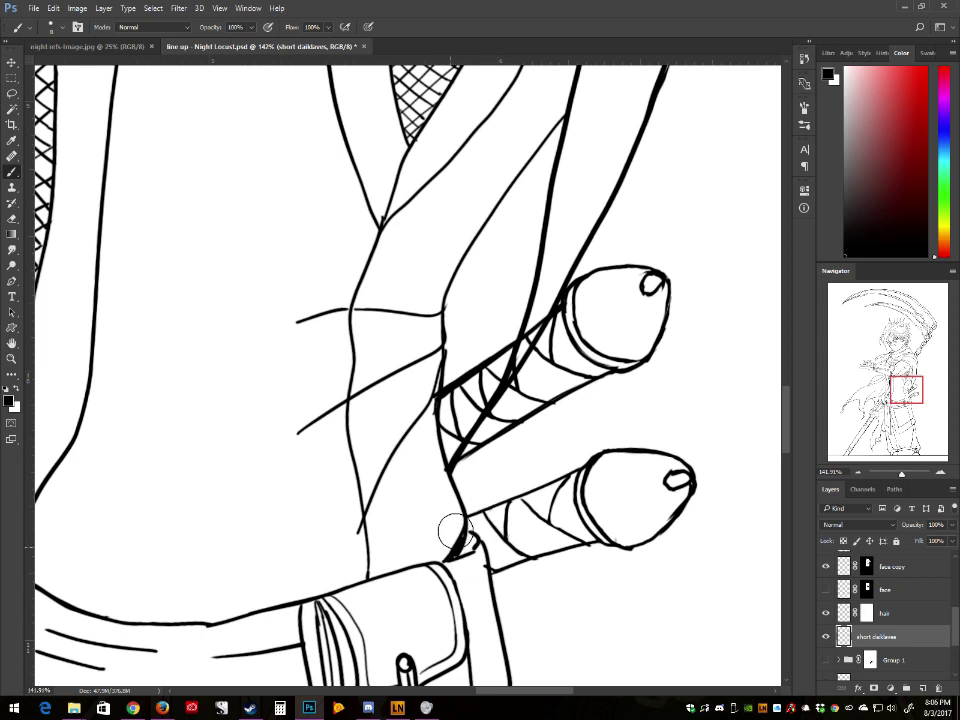
drag(484, 562, 470, 579)
key([)
key([)
key([)
key(])
key(])
key(])
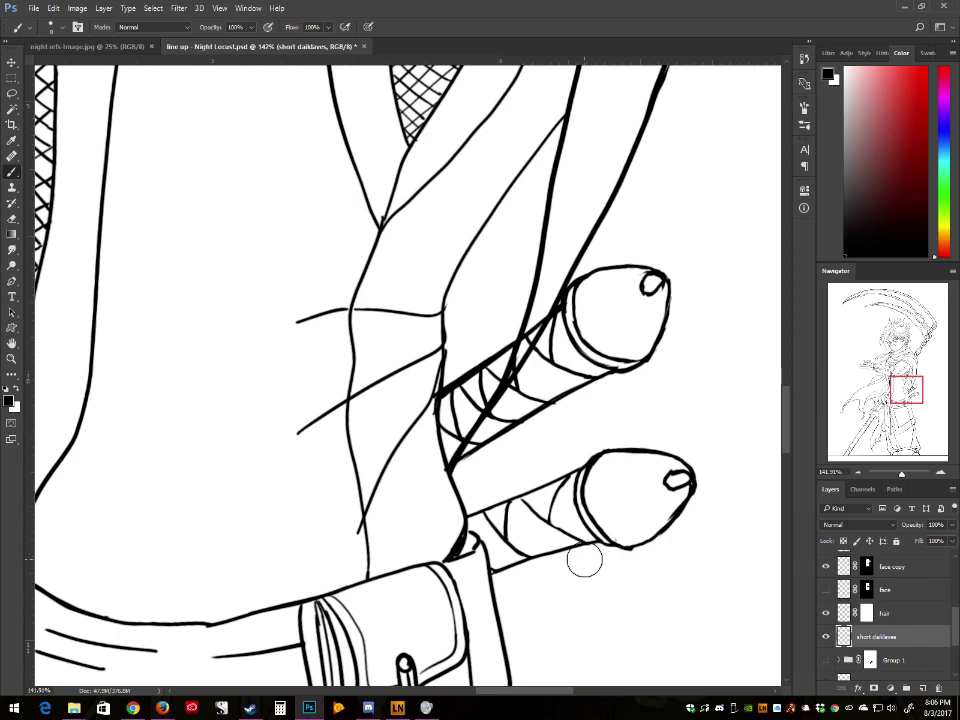
Step: Switch to Lazy Nezumi Pro, view its preset list while keeping "smoothing - subtle", and return to the drawing
click(397, 708)
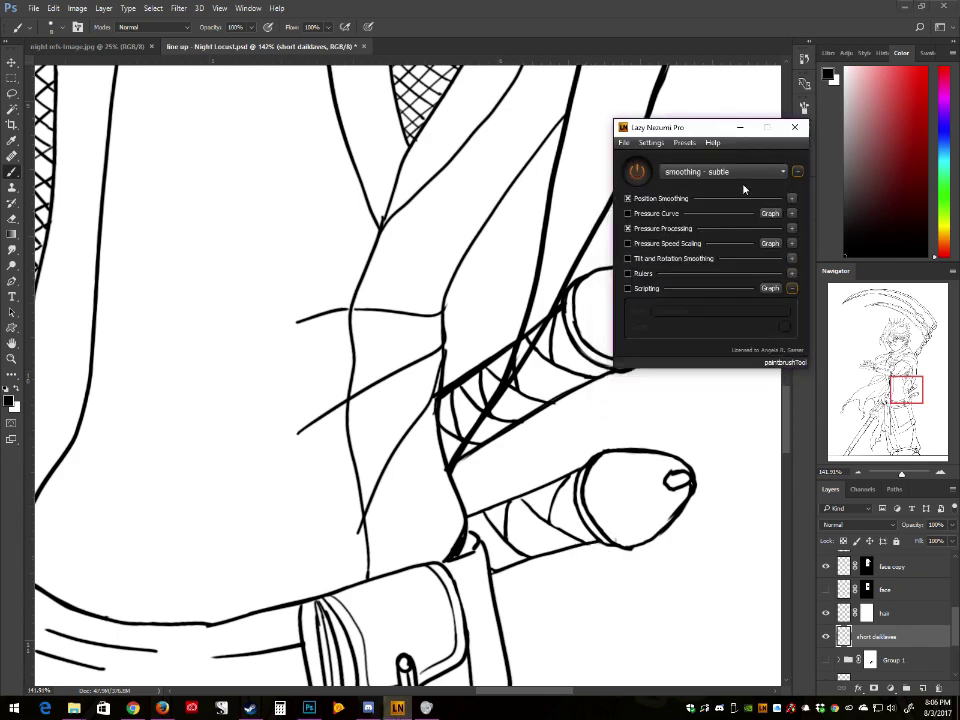
drag(711, 128, 575, 342)
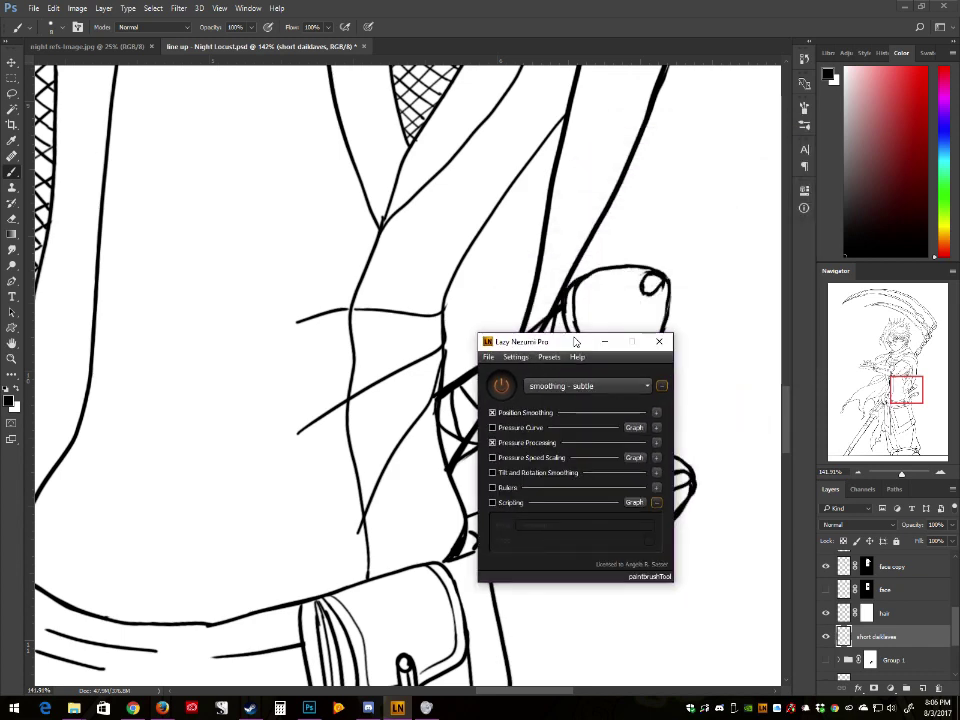
click(615, 389)
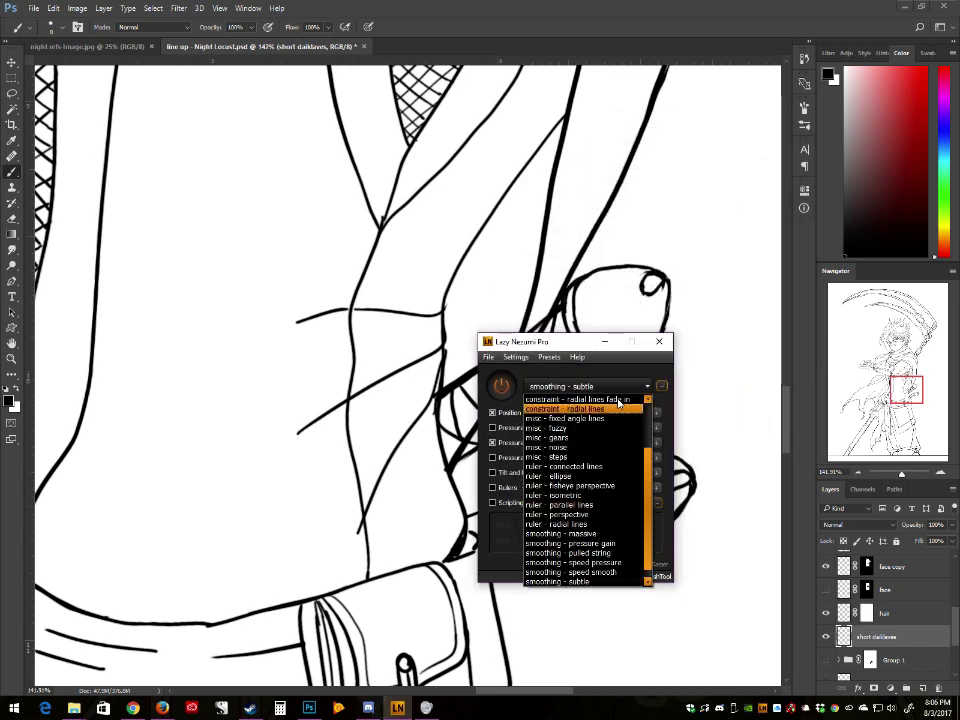
click(578, 349)
click(604, 341)
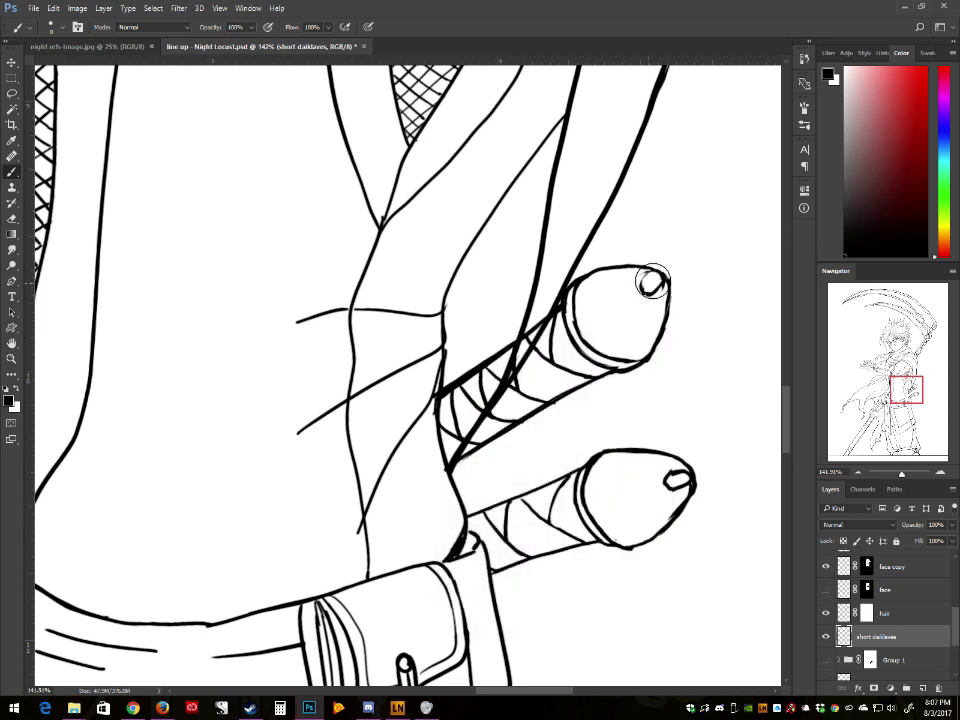
Step: Erase the small ring at the tip of the upper sword hilt and redraw it as a clean oval
key(ctrl+z)
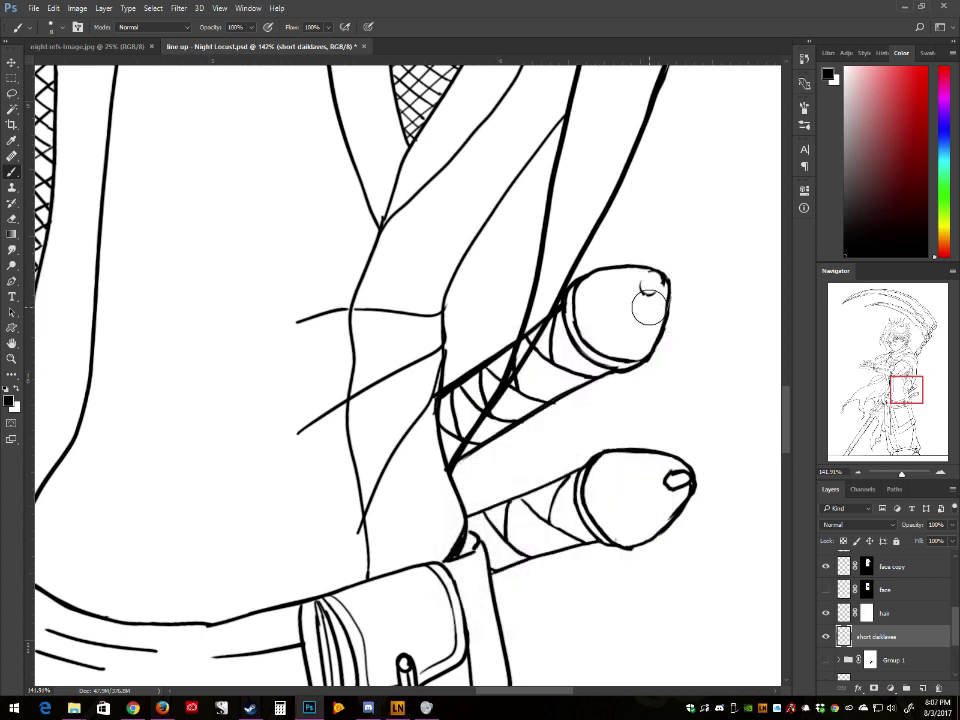
drag(648, 308, 660, 276)
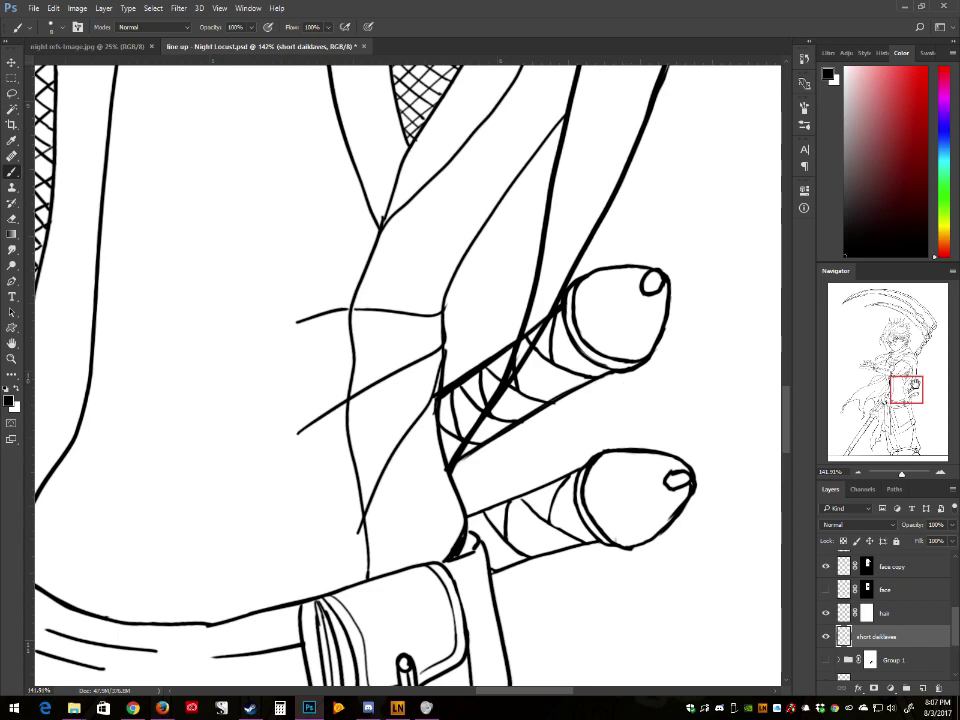
drag(913, 385, 892, 380)
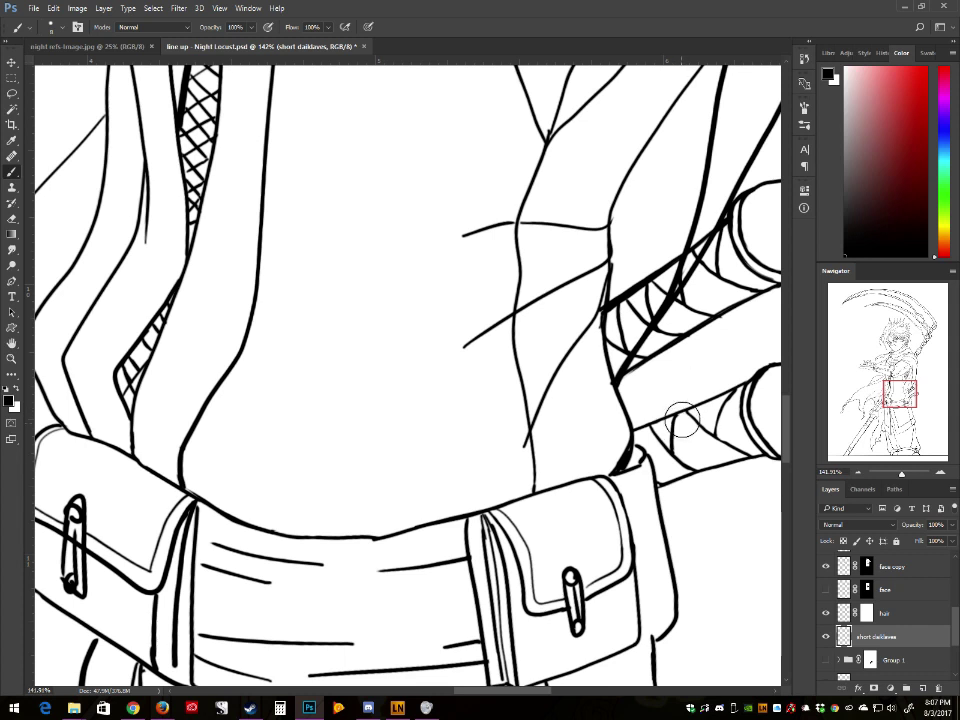
key(bracketleft)
key(bracketleft)
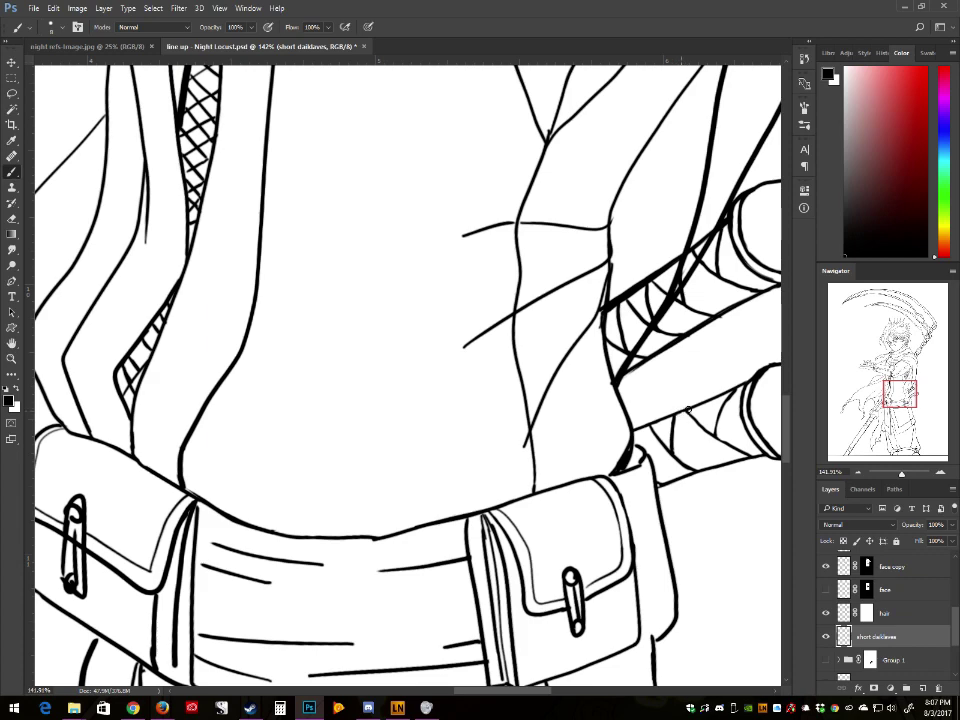
Step: Inspect the line art around the belt, the whole figure and the lower hand gripping the long sword
mouse_move(906, 395)
mouse_down()
mouse_move(884, 409)
mouse_move(920, 404)
mouse_move(913, 399)
mouse_up()
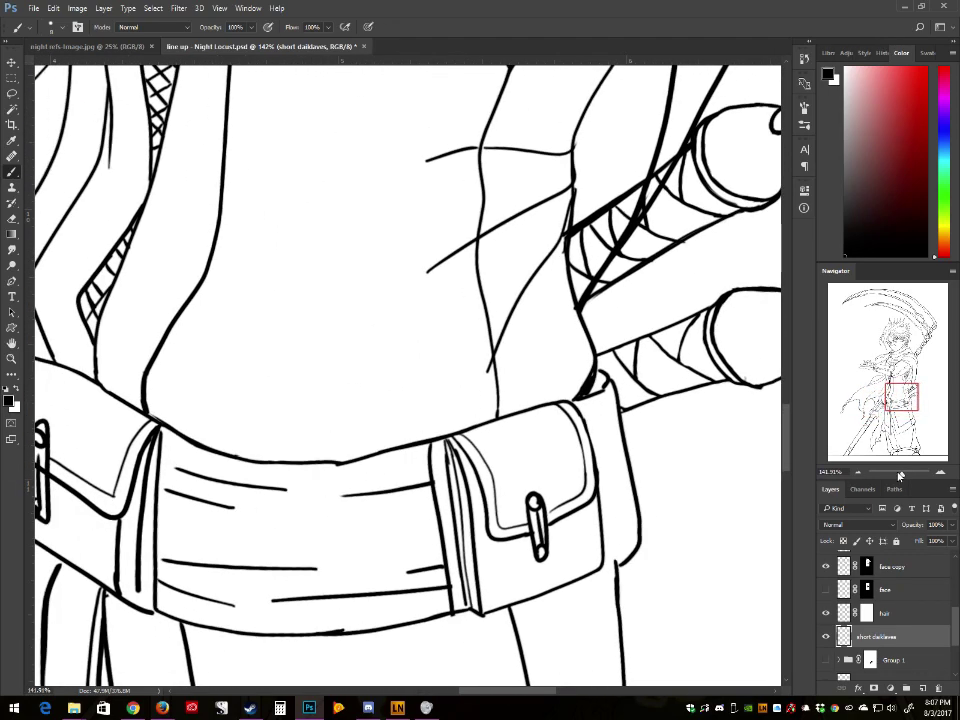
mouse_move(900, 476)
mouse_down()
mouse_move(884, 476)
mouse_move(895, 474)
mouse_up()
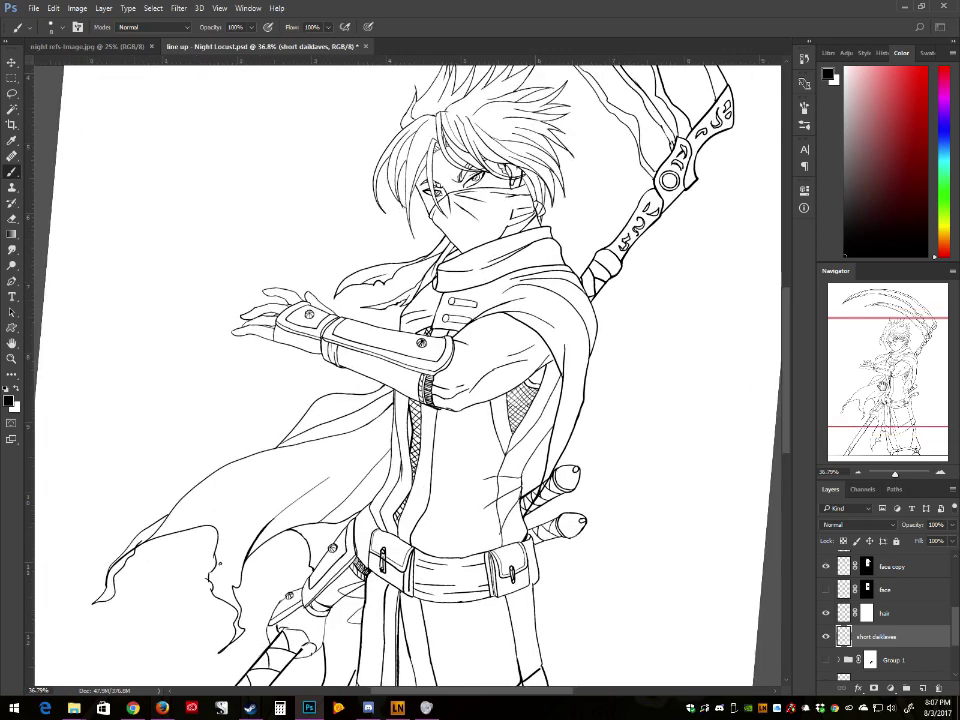
drag(882, 386, 877, 393)
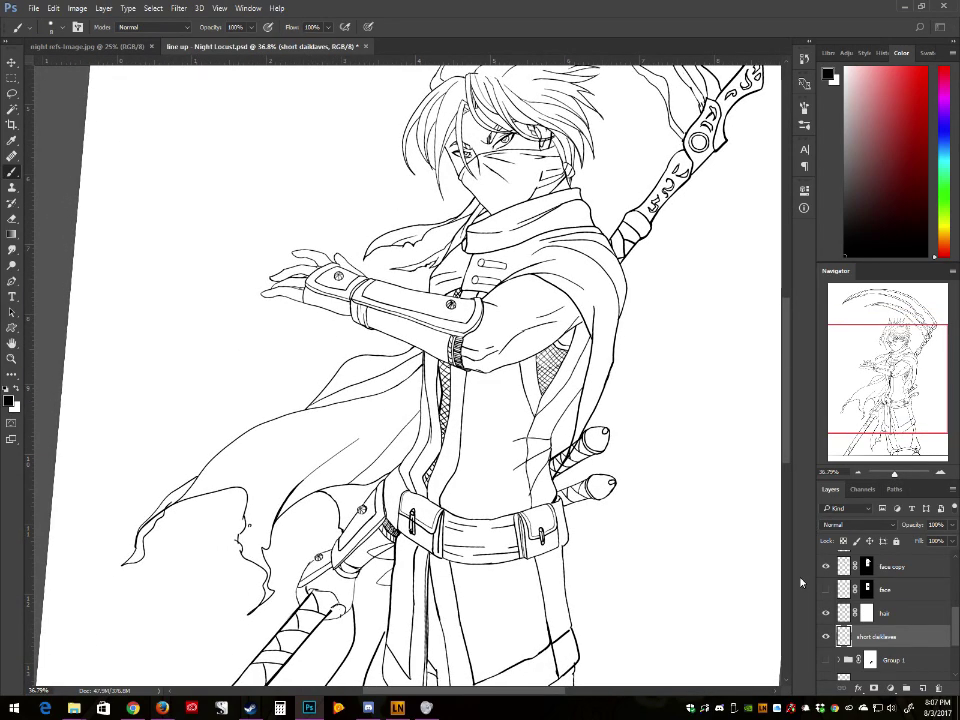
key(Escape)
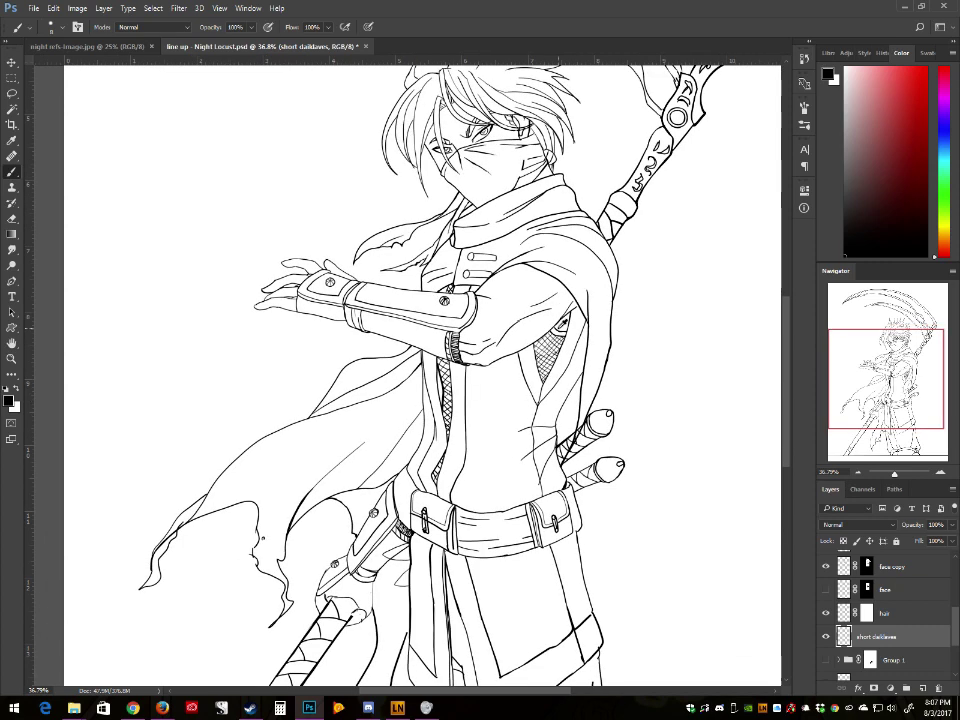
click(900, 474)
drag(889, 393, 874, 422)
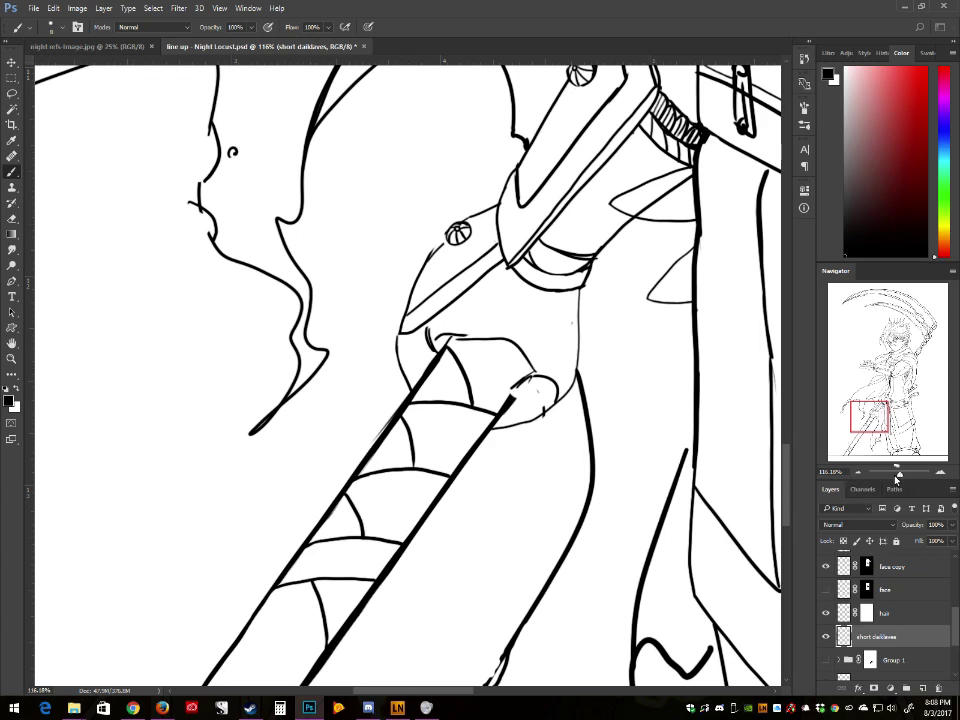
drag(898, 475, 896, 482)
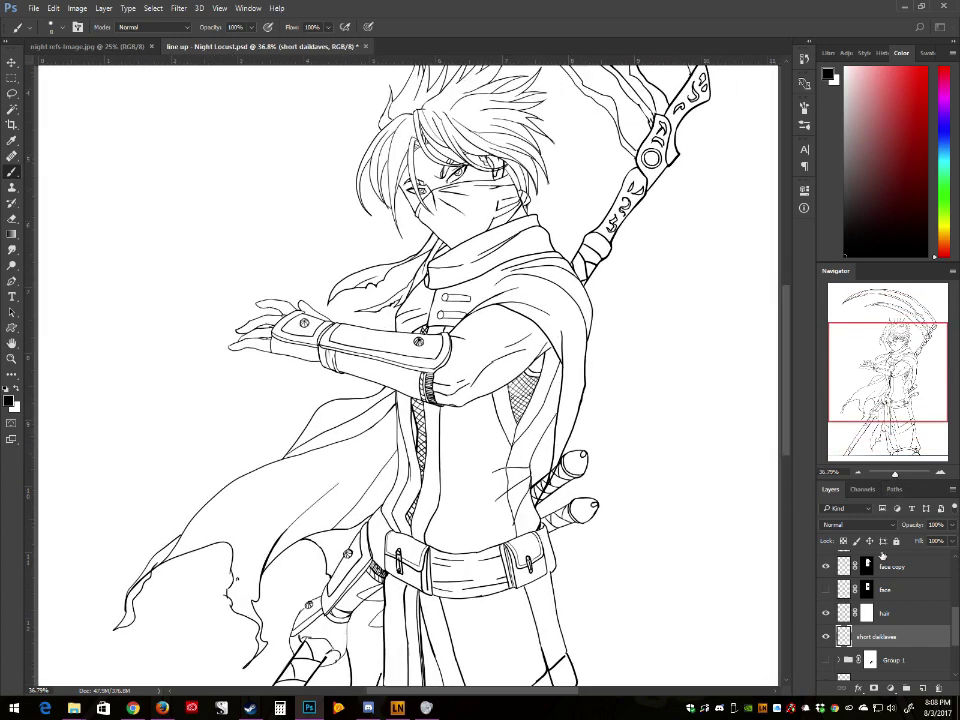
Step: Look through the layer stack from the mask scarf layer down to Layer 1 and check the figure's lower half
scroll(882, 600, up, 3)
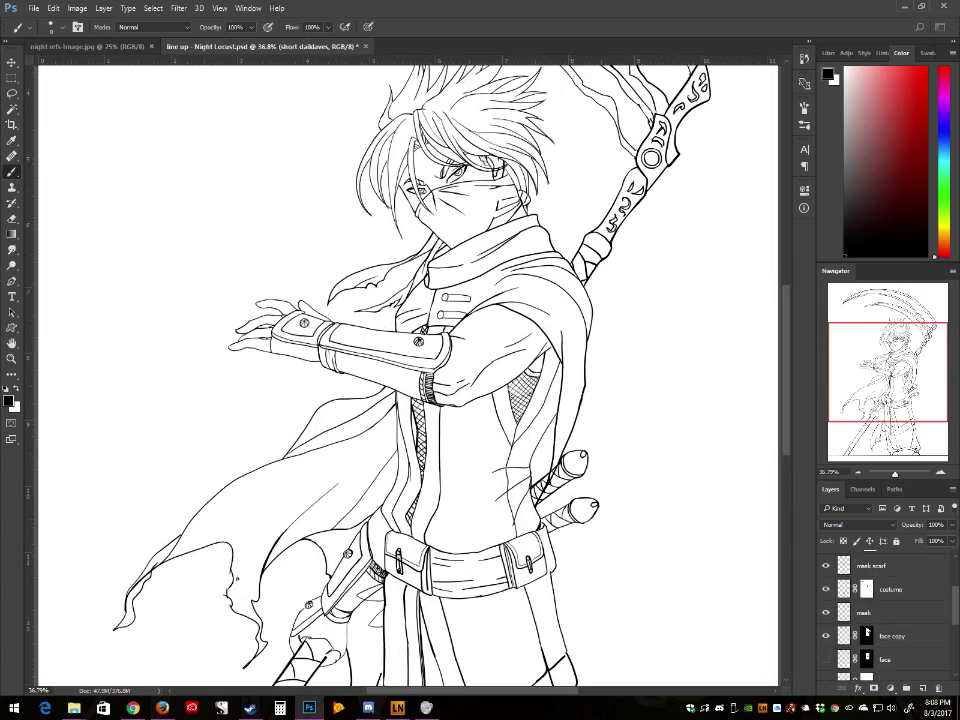
scroll(882, 610, up, 1)
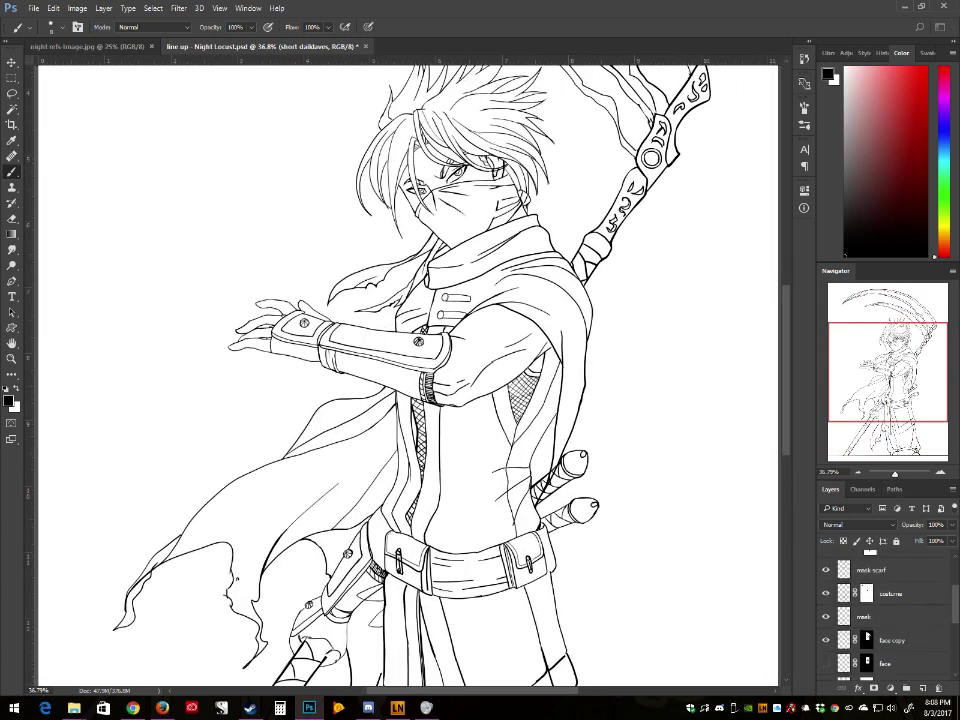
drag(956, 604, 956, 601)
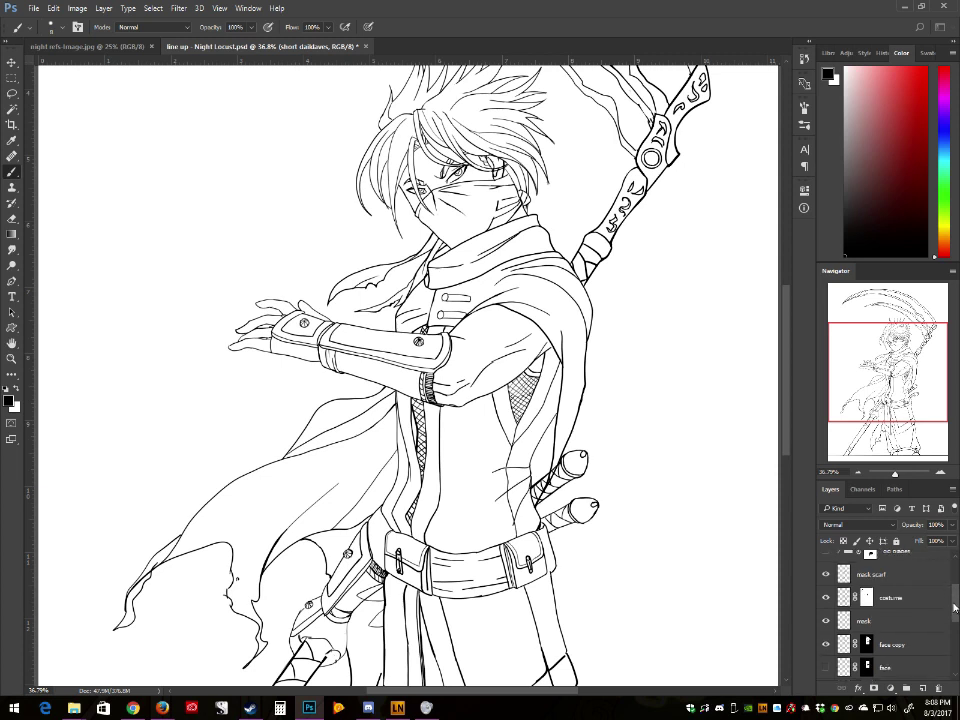
scroll(953, 599, down, 2)
scroll(950, 603, down, 2)
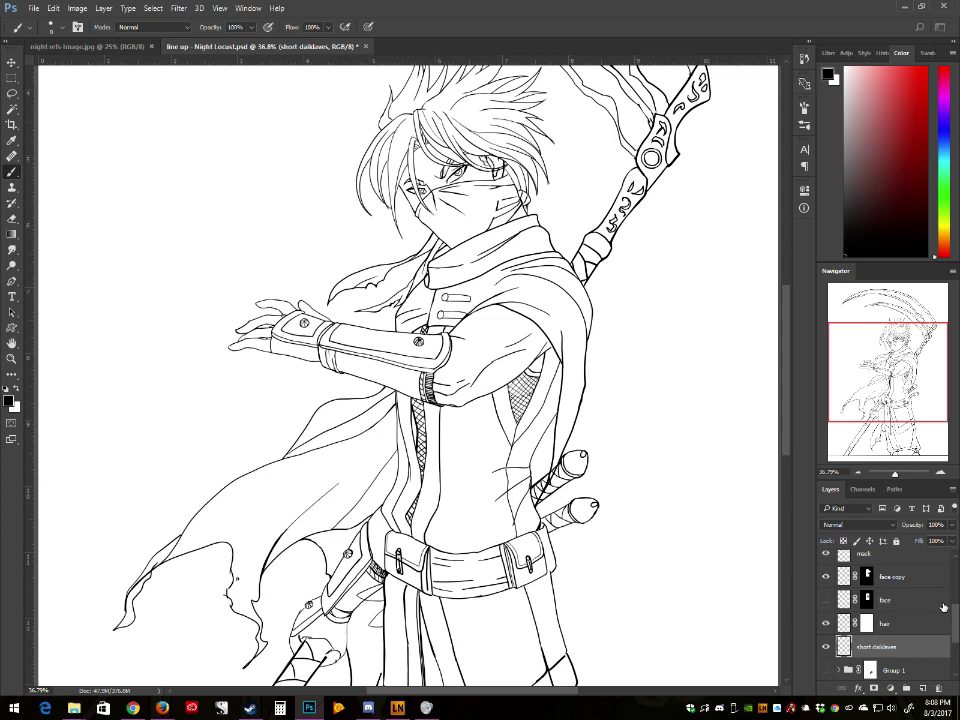
mouse_move(955, 616)
mouse_down()
mouse_move(956, 574)
mouse_move(953, 612)
mouse_up()
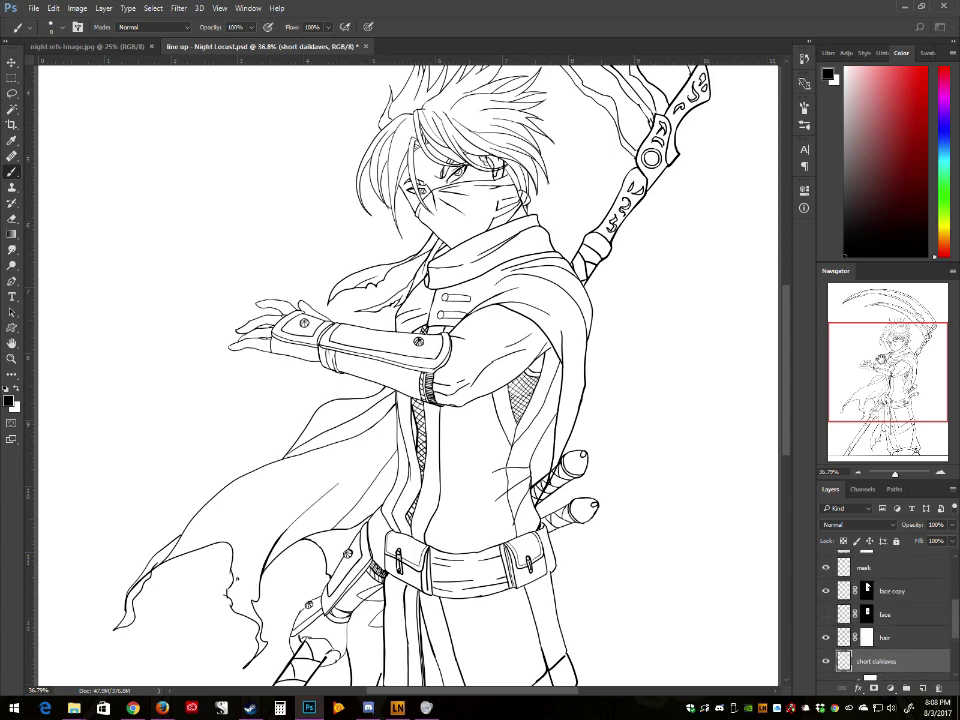
drag(880, 361, 879, 377)
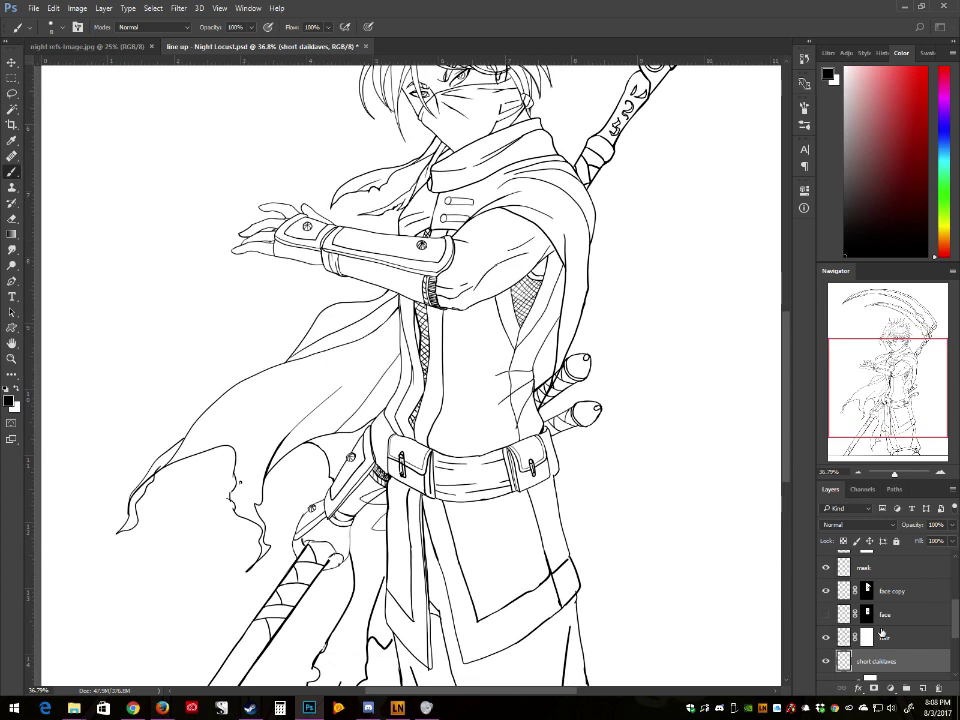
scroll(953, 632, down, 2)
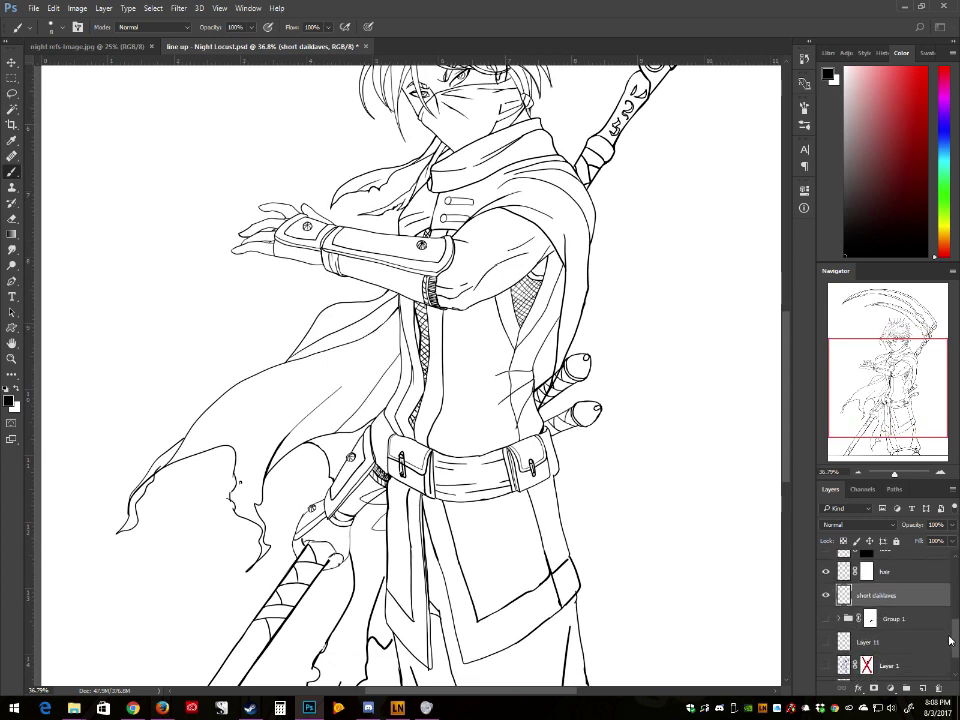
Step: Check what Group 1, Layer 11 and Layer 1 contribute to the drawing by briefly showing each one, leaving them hidden
scroll(950, 640, down, 3)
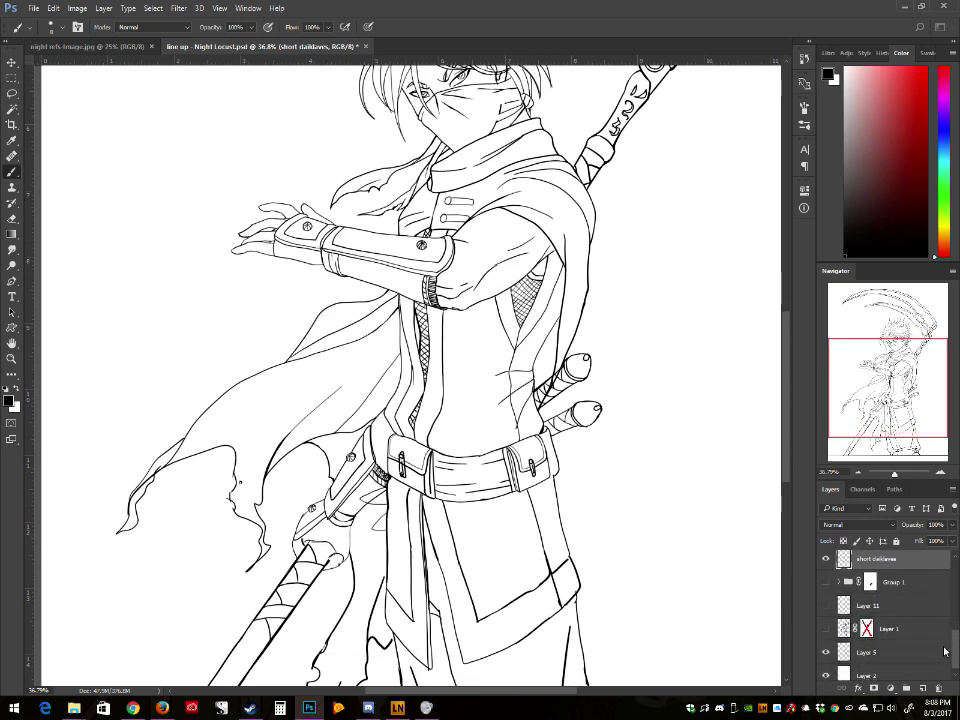
click(826, 584)
click(826, 585)
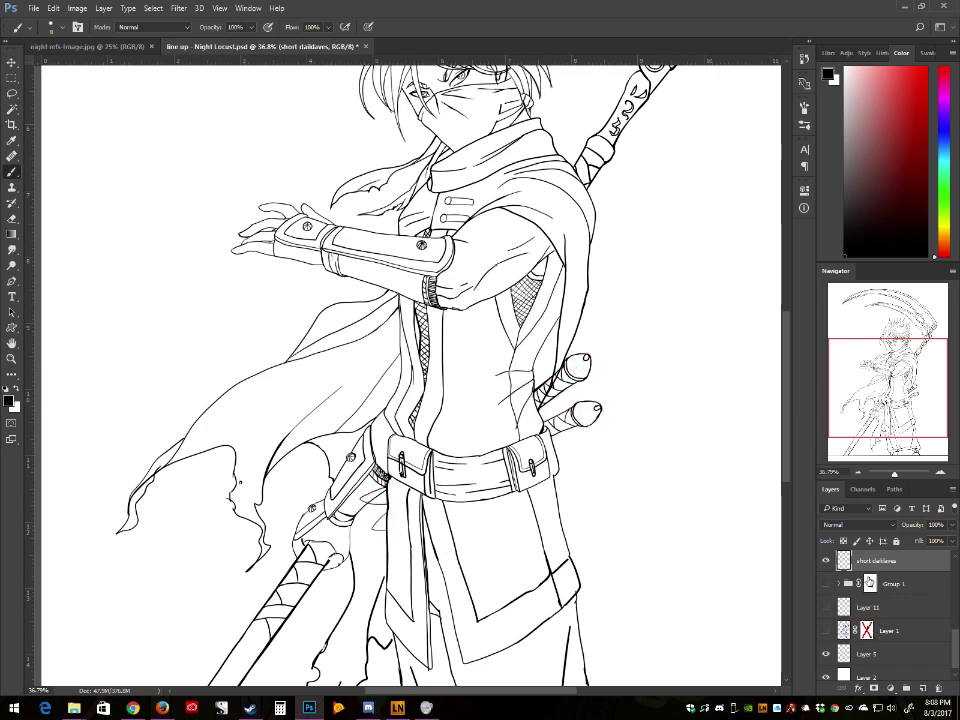
click(826, 607)
click(826, 607)
click(826, 630)
click(826, 630)
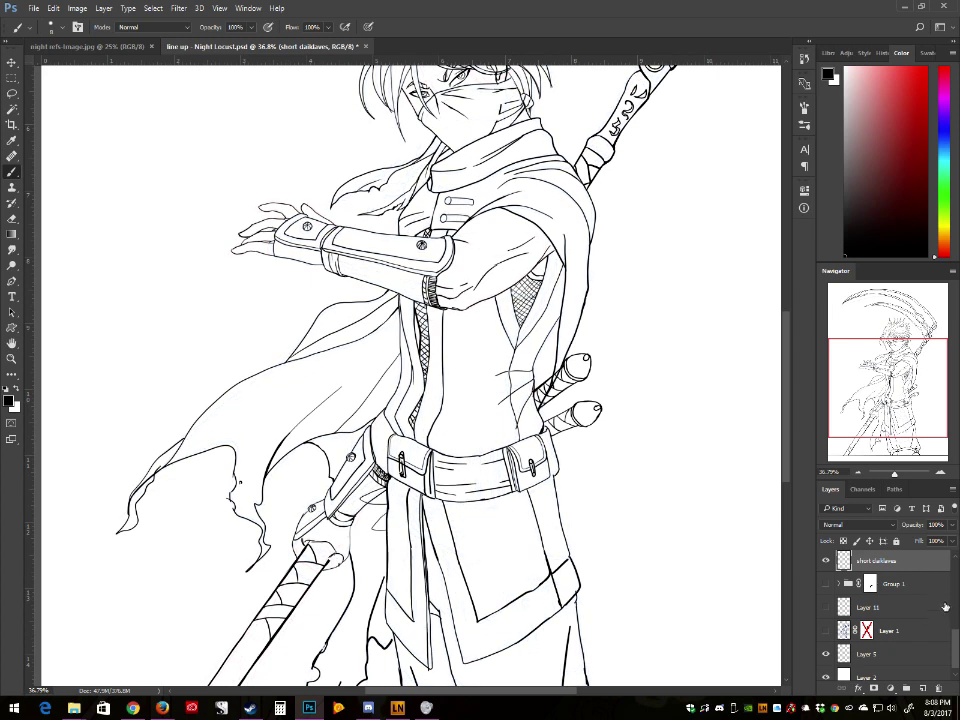
drag(954, 636, 956, 641)
Step: Identify Layer 5's contents by briefly hiding it, and rename the layer to border
click(827, 648)
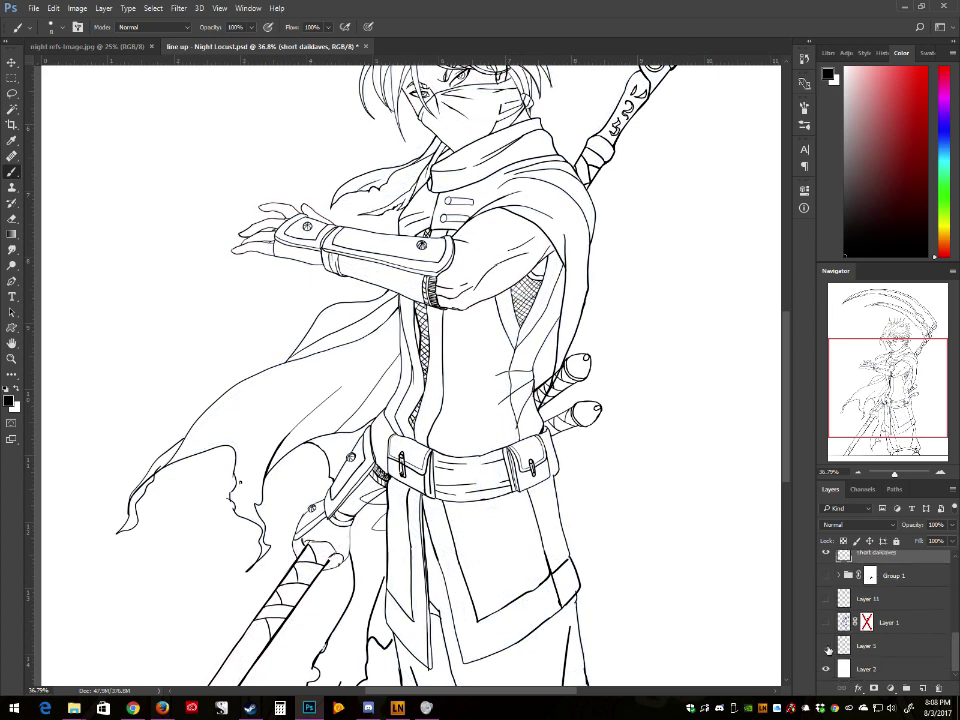
click(826, 646)
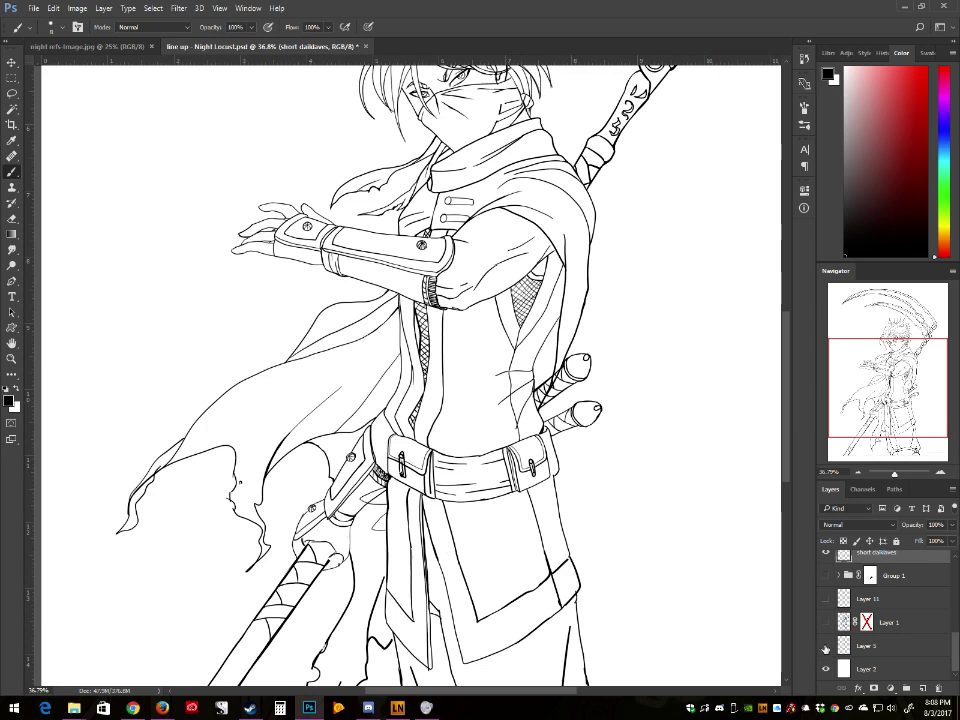
click(879, 646)
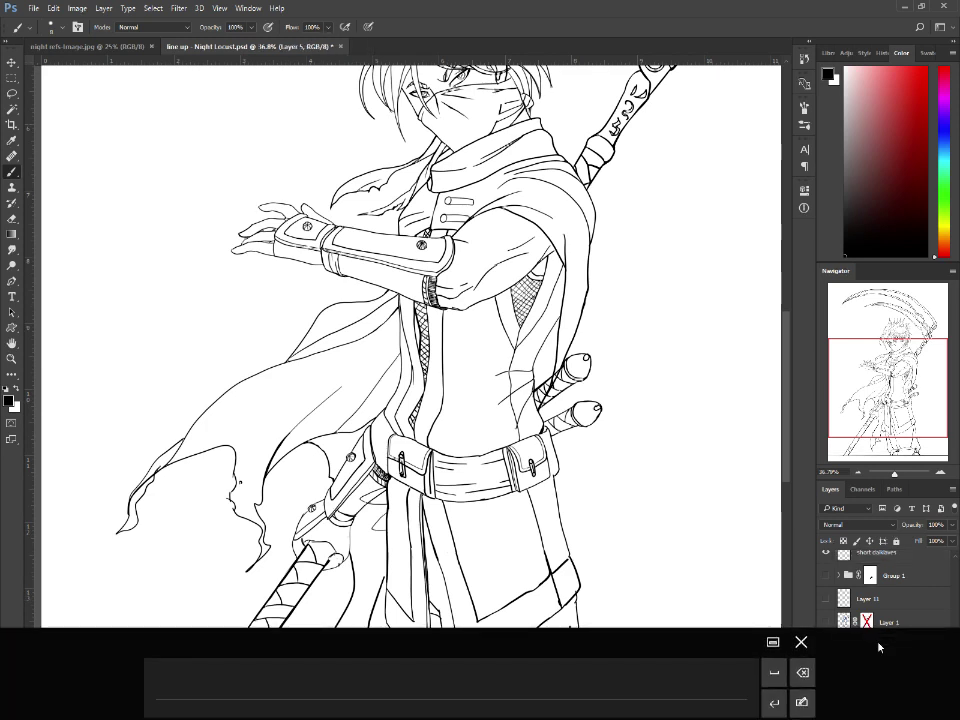
text(border)
key(Return)
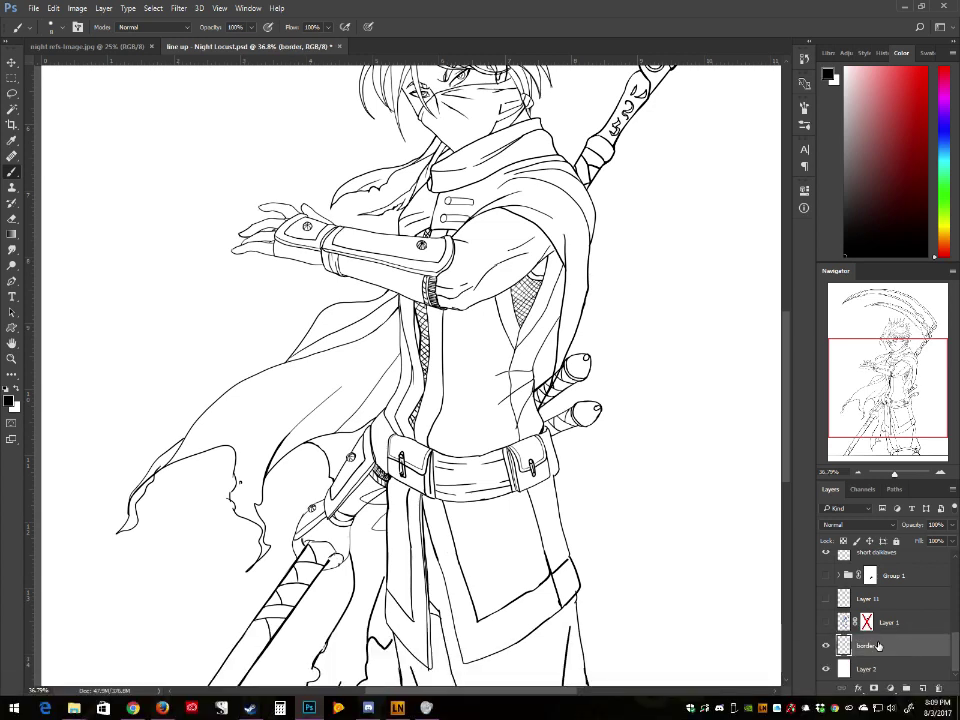
Step: Make the costume layer active and verify its contents by briefly hiding it
scroll(920, 640, up, 6)
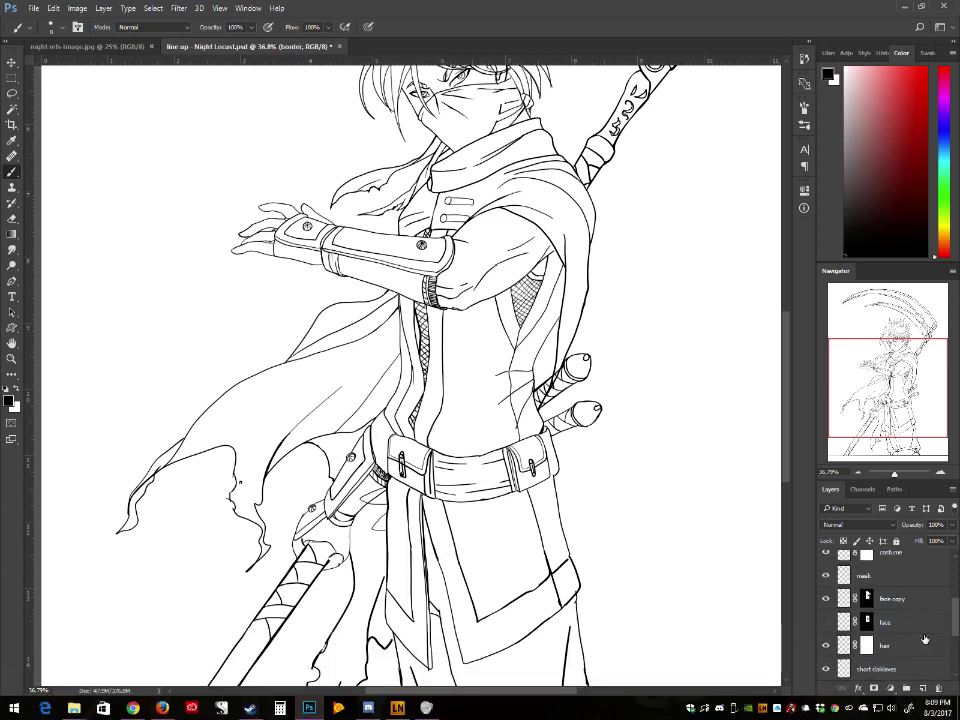
scroll(908, 610, up, 2)
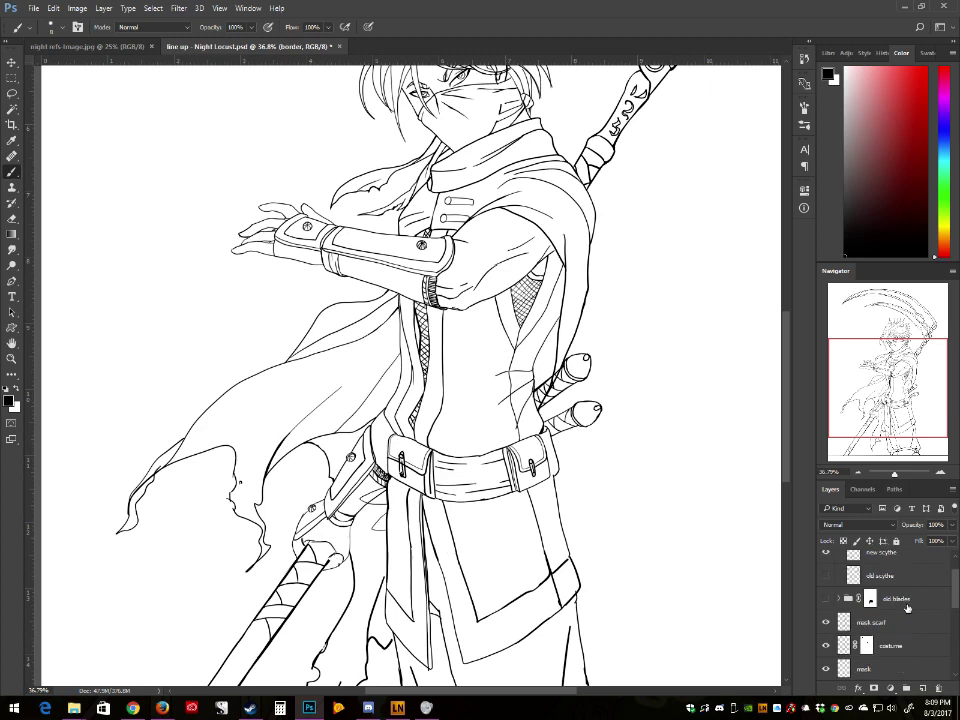
scroll(908, 608, down, 1)
click(890, 622)
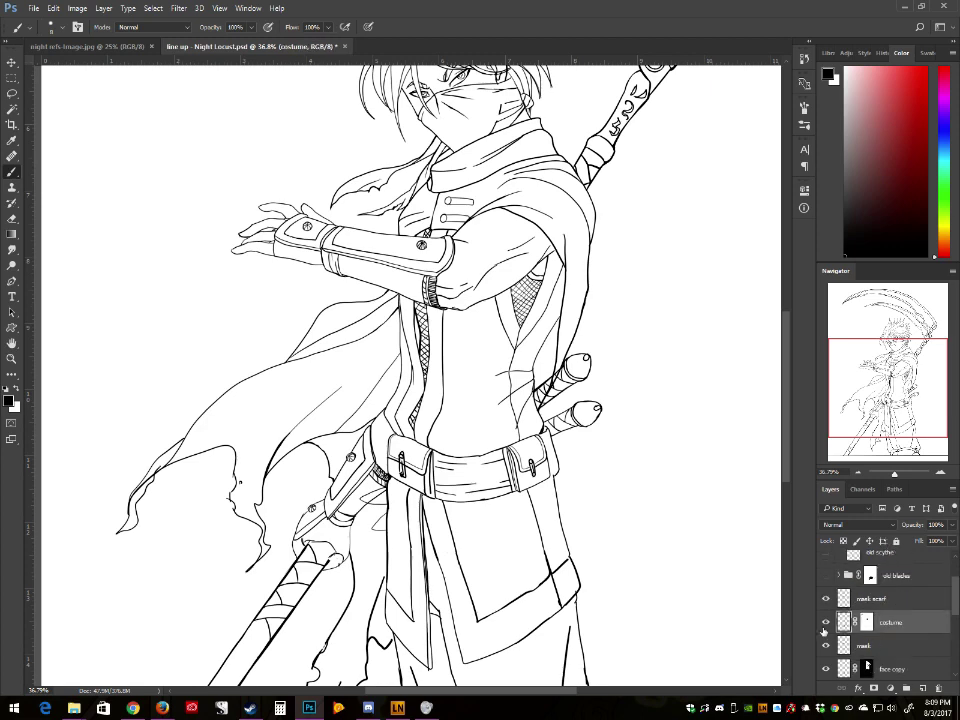
click(826, 622)
click(826, 622)
Step: Ink the outline around the lower hand's bracer, just above the long sword's wrapped hilt
drag(895, 475, 897, 475)
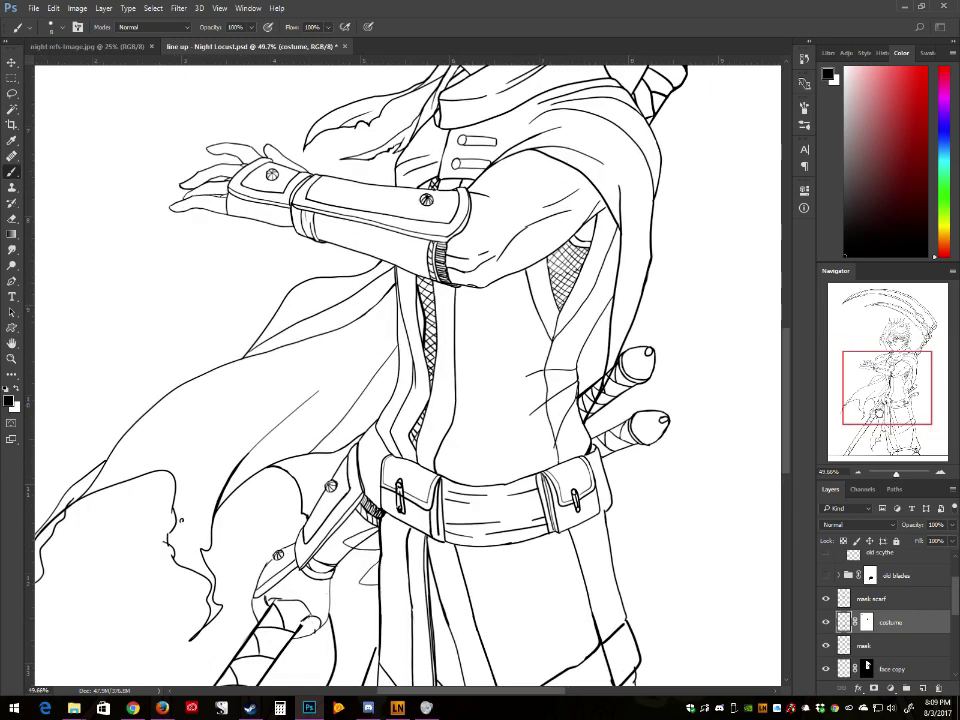
drag(877, 411, 861, 422)
key(r)
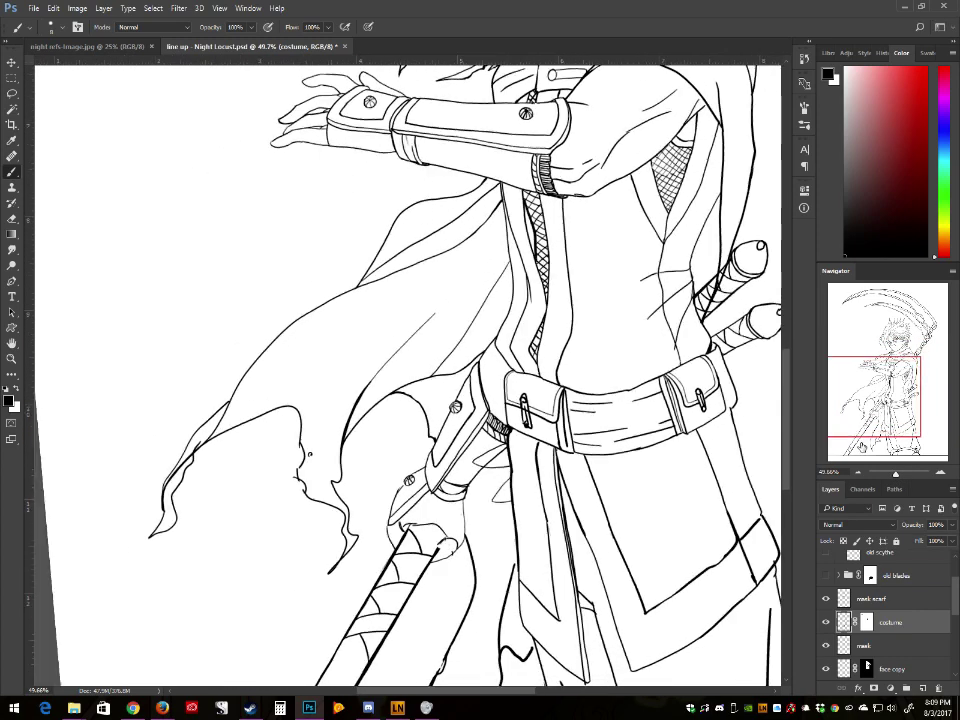
drag(645, 336, 650, 386)
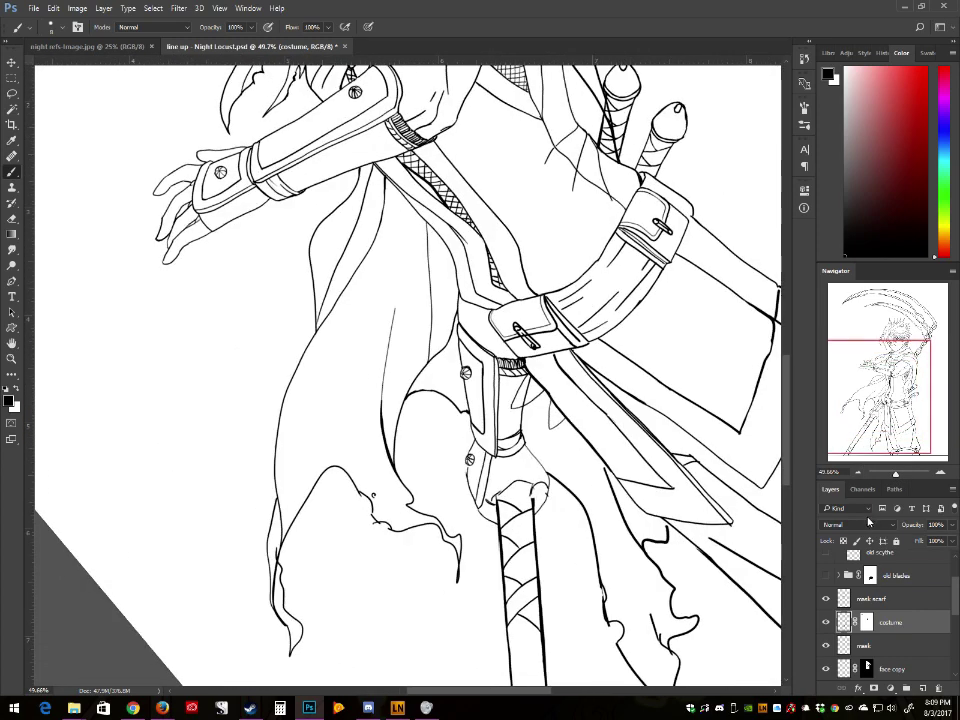
drag(896, 474, 903, 475)
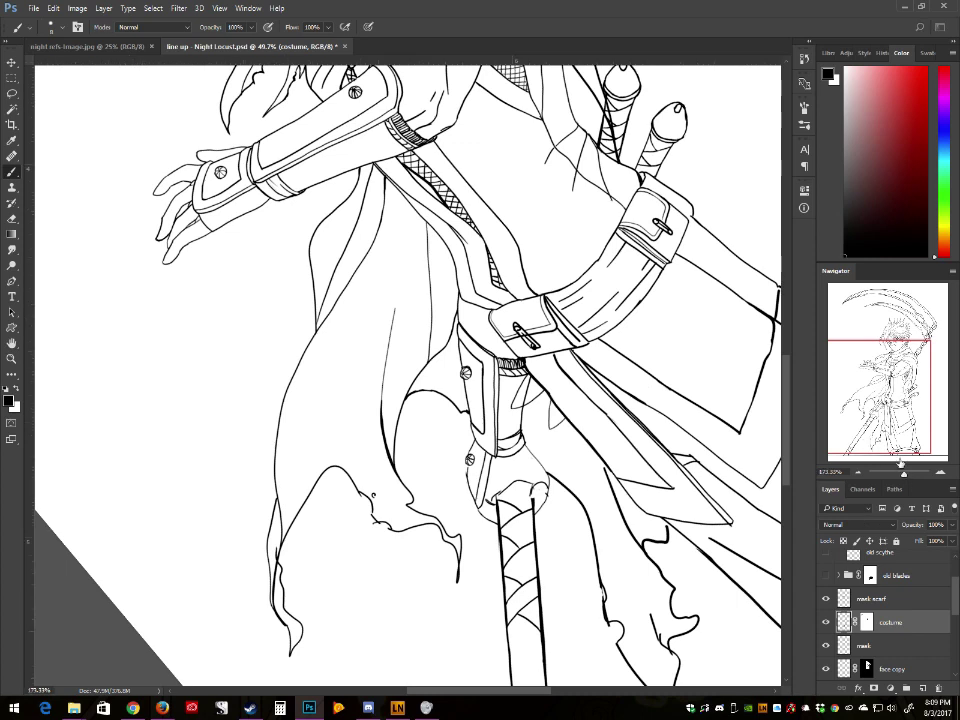
drag(879, 398, 882, 407)
drag(903, 476, 895, 487)
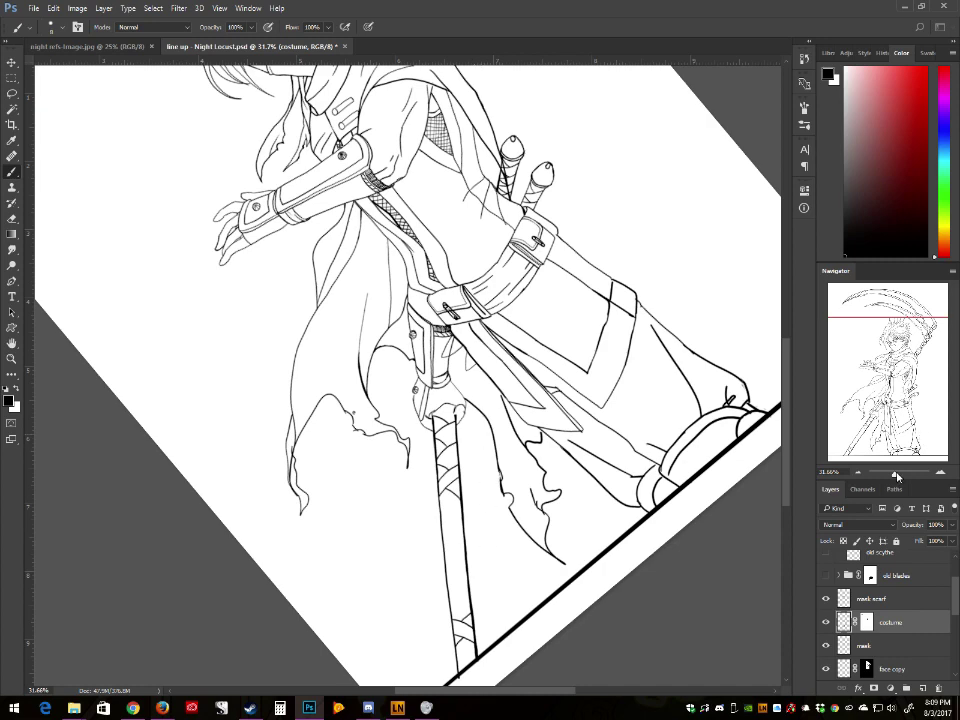
drag(895, 474, 896, 471)
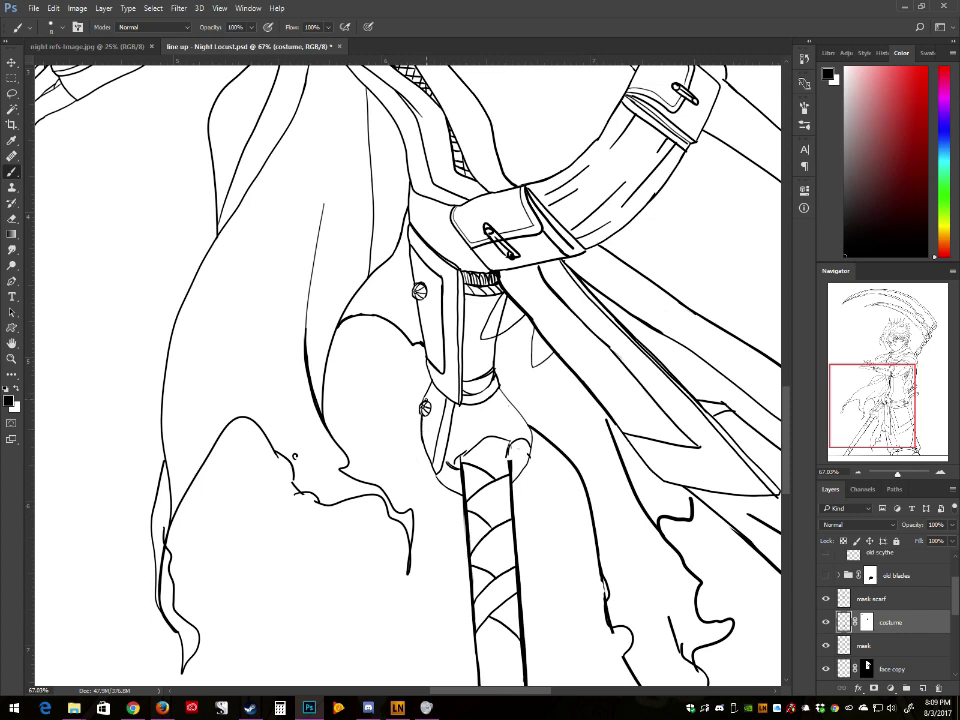
drag(426, 401, 430, 386)
key(r)
key(r)
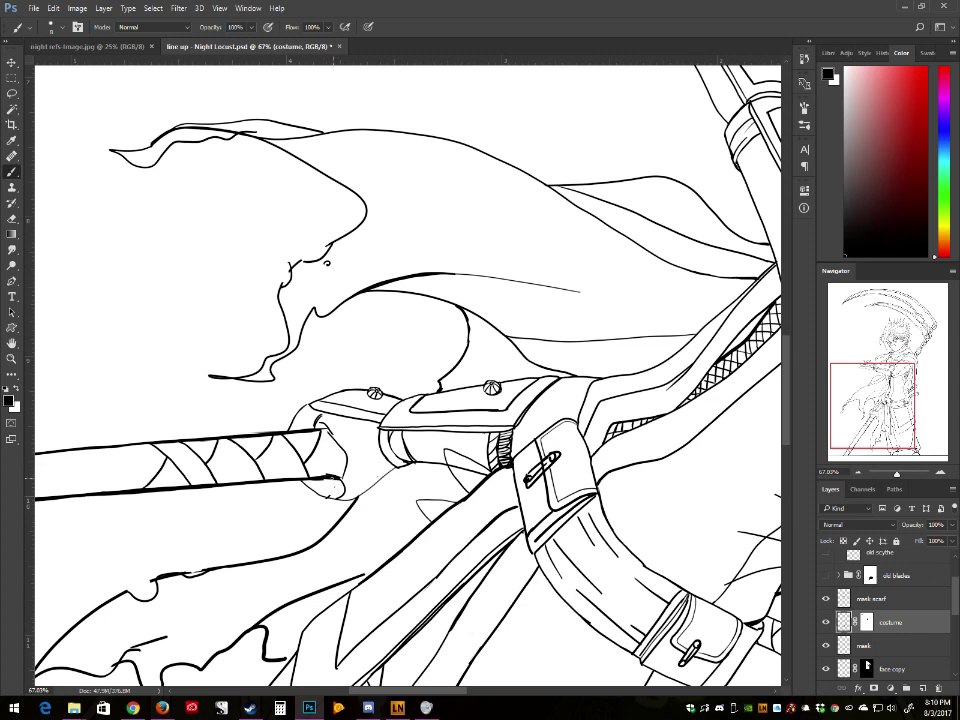
Step: Erase the rough thumb and redraw the lower hand's outline in bolder lines where it grips the long sword
mouse_move(333, 476)
mouse_down()
mouse_move(348, 463)
mouse_move(328, 482)
mouse_move(336, 466)
mouse_up()
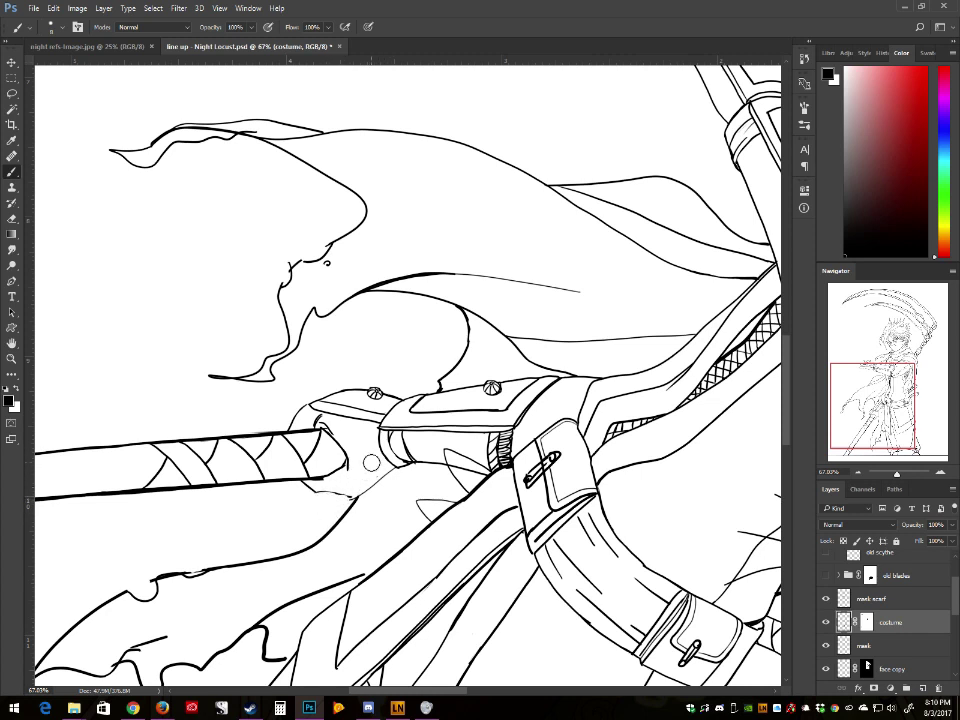
drag(353, 493, 360, 490)
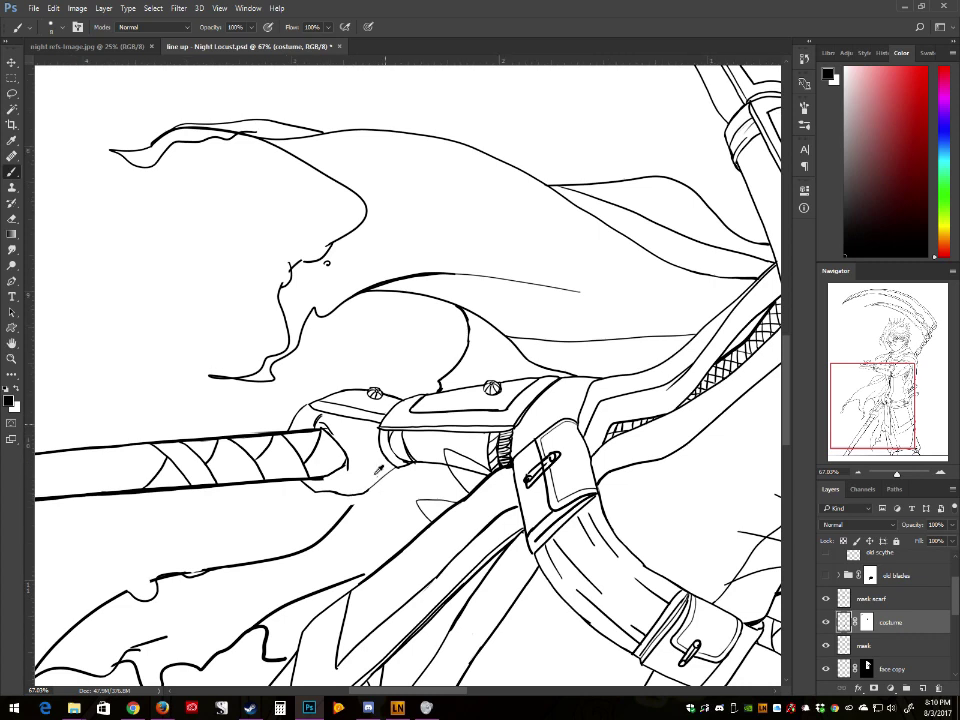
key(r)
key(r)
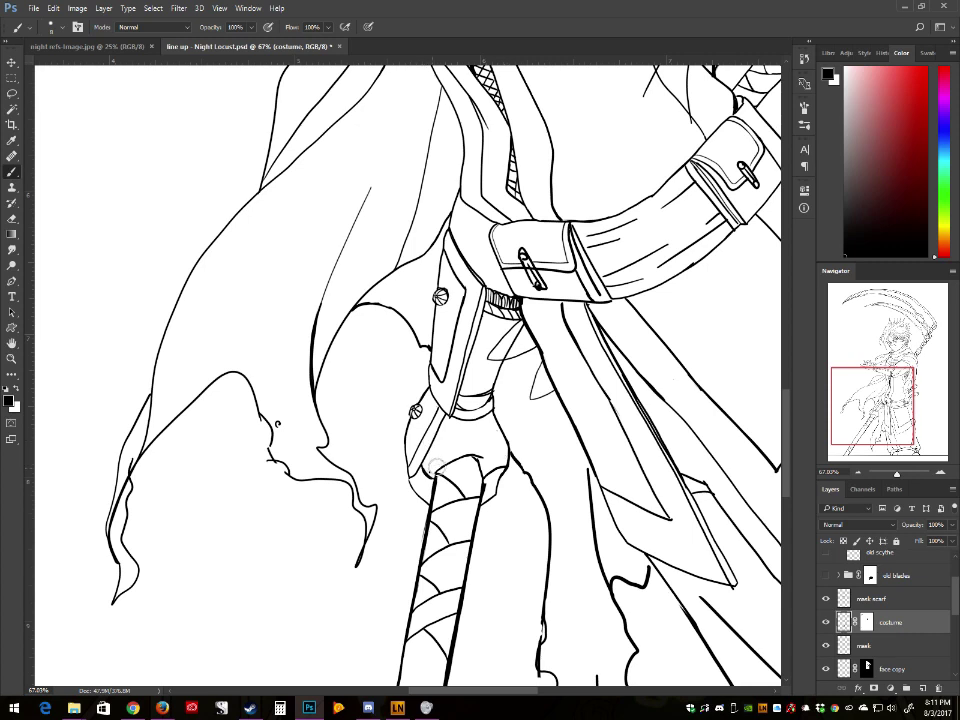
scroll(448, 456, up, 4)
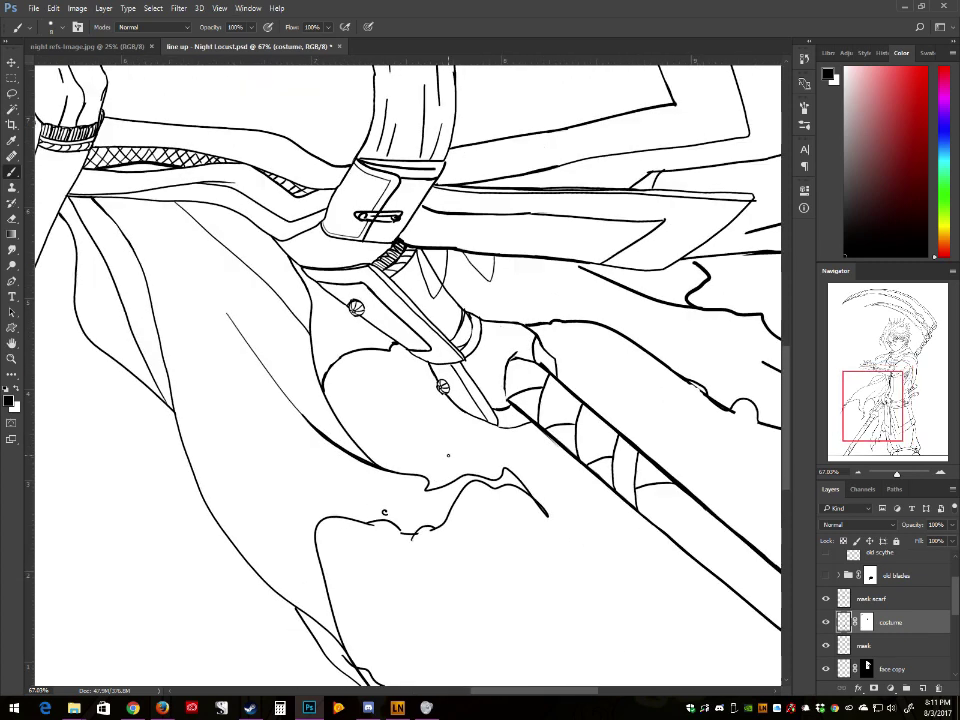
drag(512, 375, 507, 392)
Step: Switch to Chrome and go to the voted atmospheres on the Ambient-Mixer user dashboard
click(133, 708)
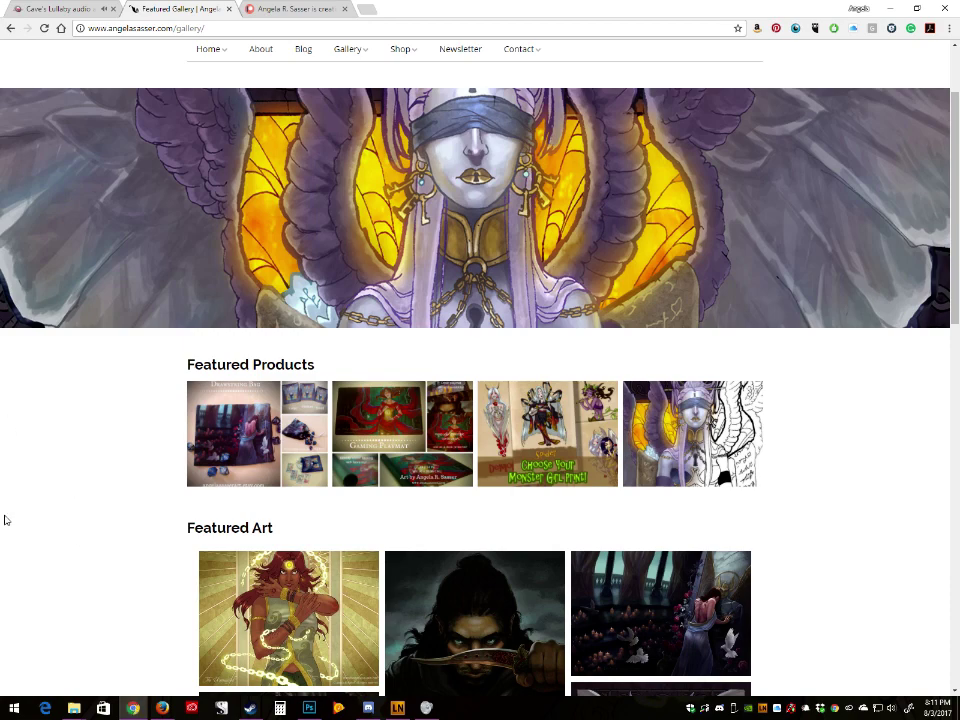
click(66, 8)
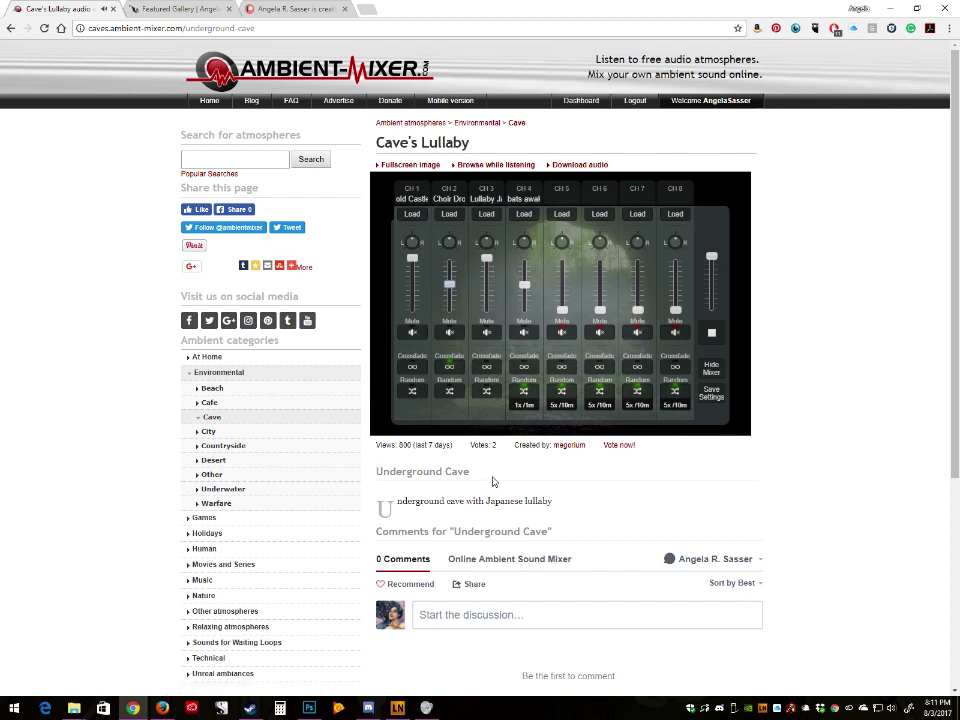
click(575, 101)
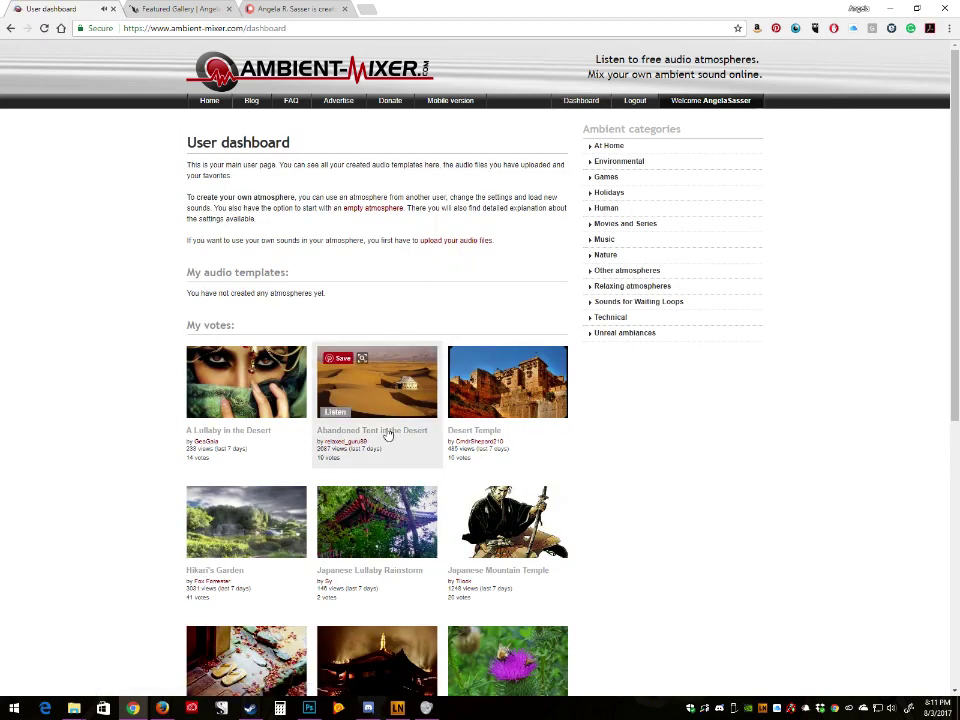
scroll(388, 434, down, 2)
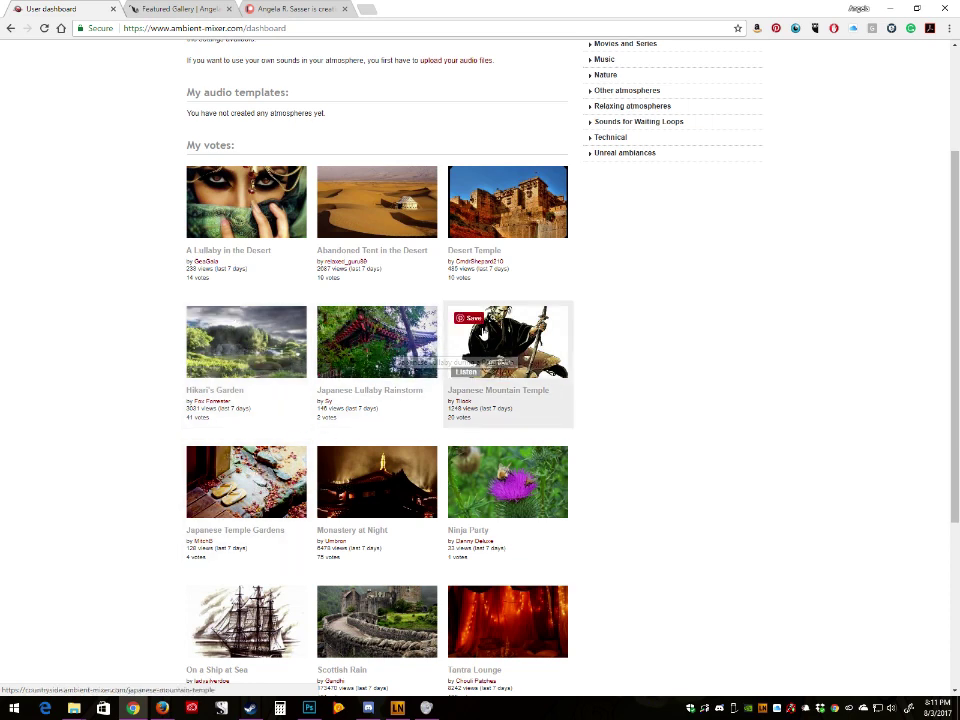
Step: Try out the Japanese Temple Gardens atmosphere in a separate browser tab and close that tab
middle_click(259, 494)
click(180, 9)
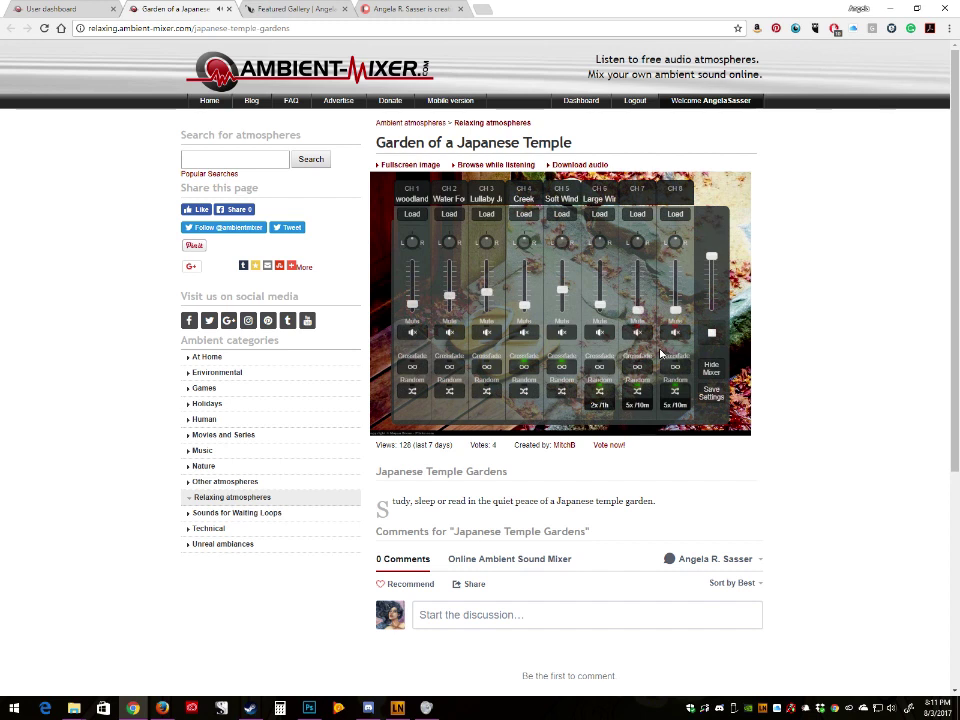
middle_click(168, 14)
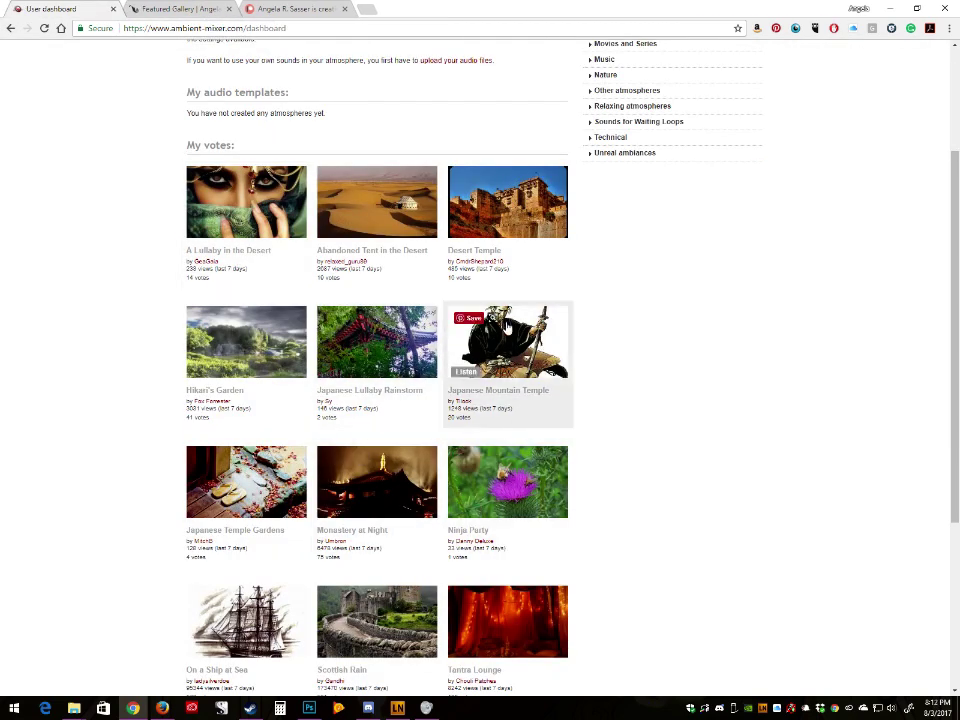
Step: Start the Ninja Party atmosphere in a separate browser tab and return to the line art in Photoshop
scroll(504, 450, down, 1)
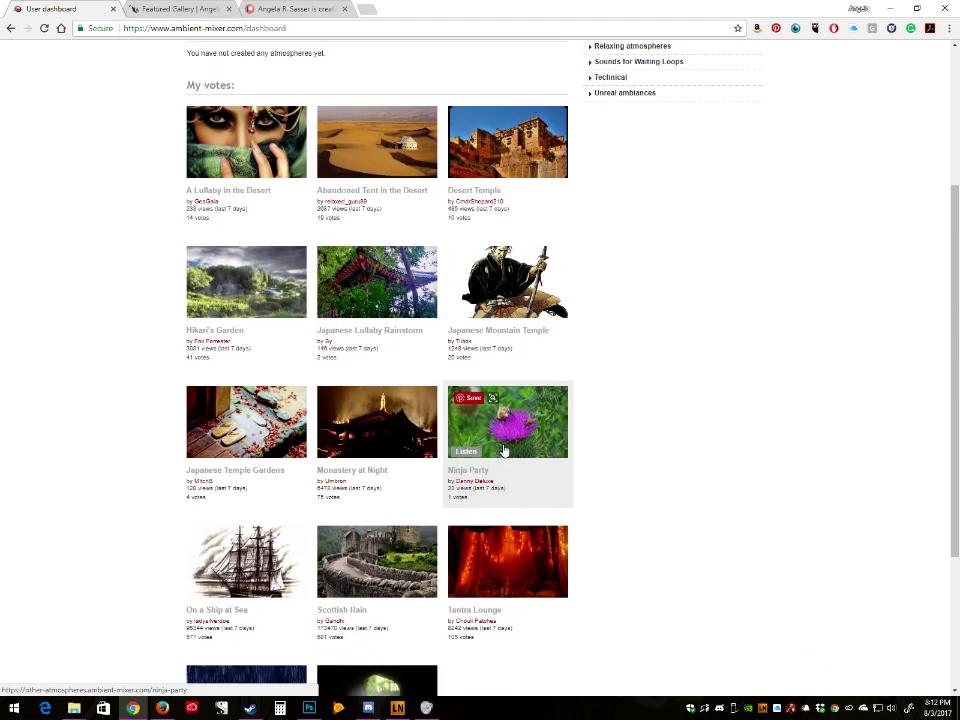
middle_click(504, 450)
click(199, 12)
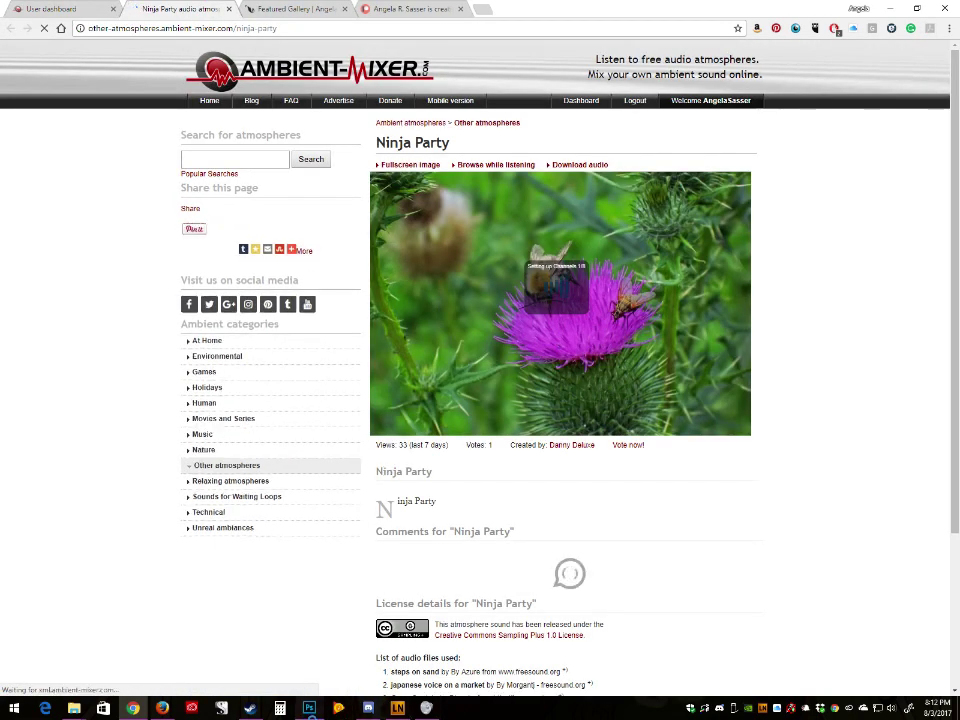
click(309, 707)
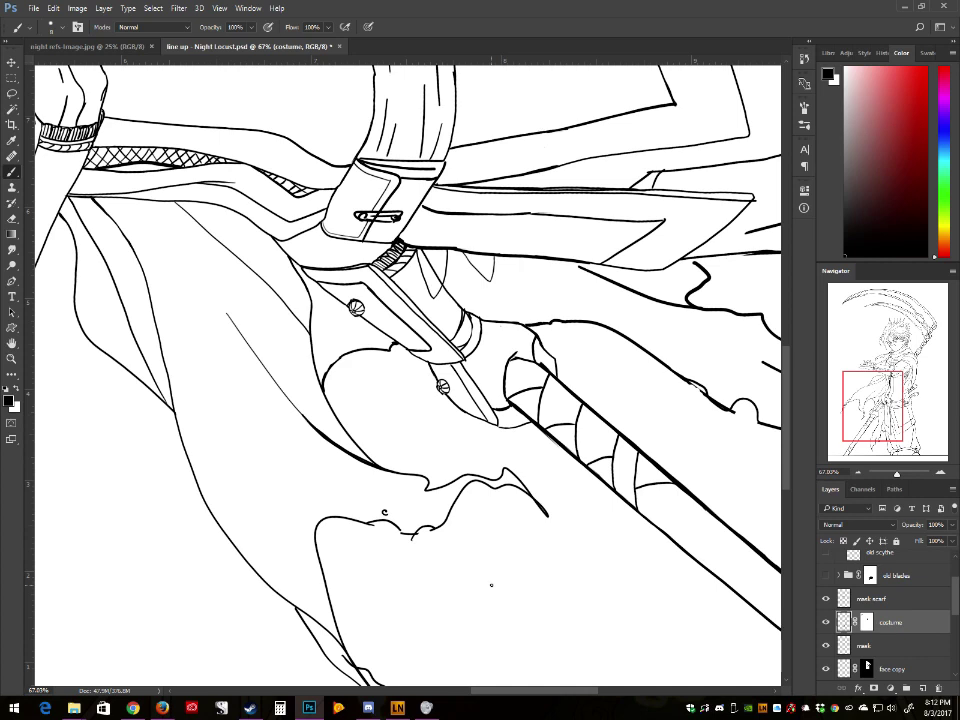
key(r)
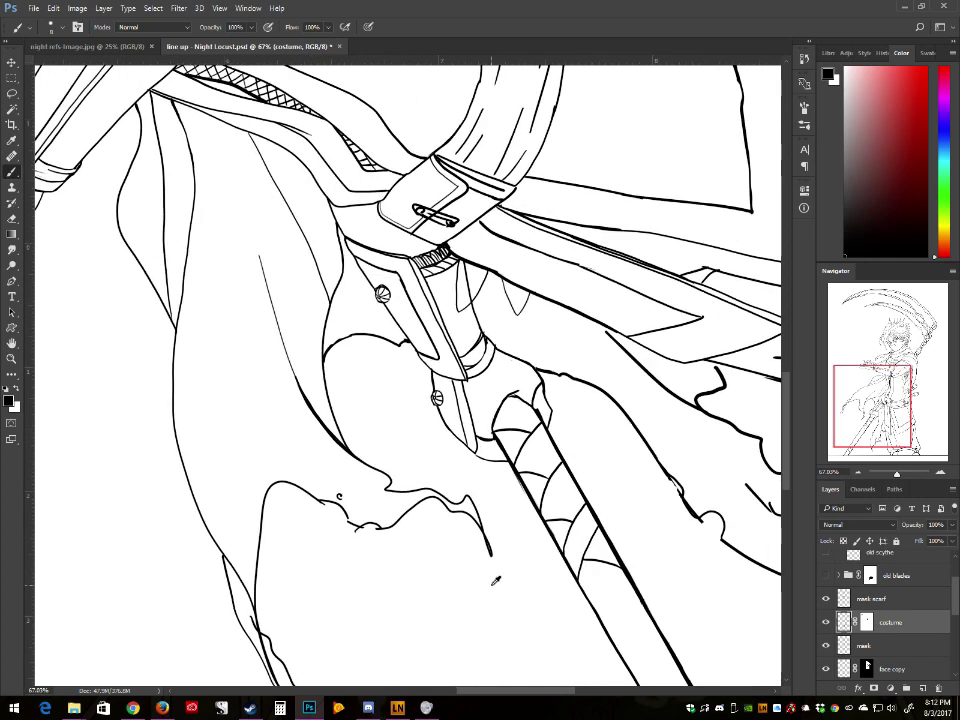
scroll(496, 580, down, 5)
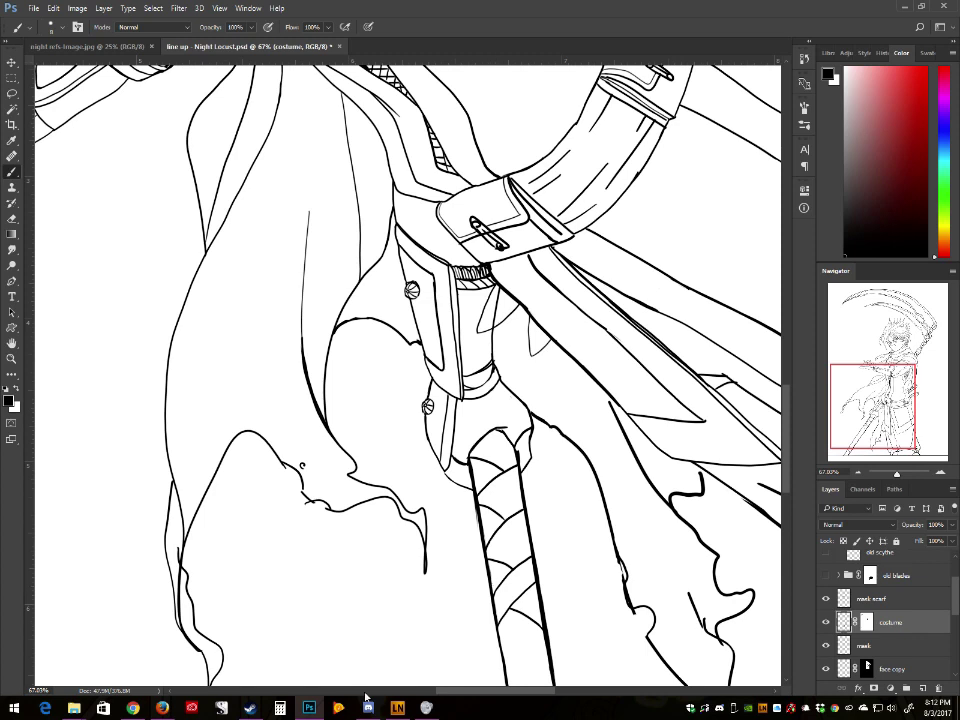
Step: In Chrome, lower the volume of Ninja Party's Gibbon and japanese voice channels to near minimum, and return to Photoshop
click(132, 707)
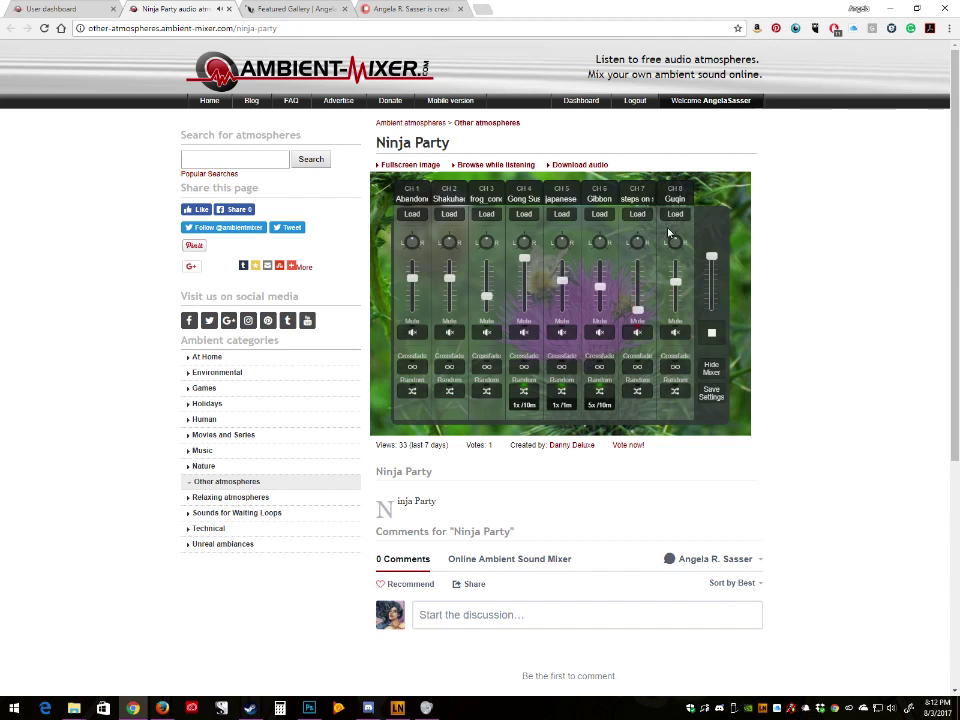
drag(601, 290, 601, 310)
drag(562, 283, 572, 314)
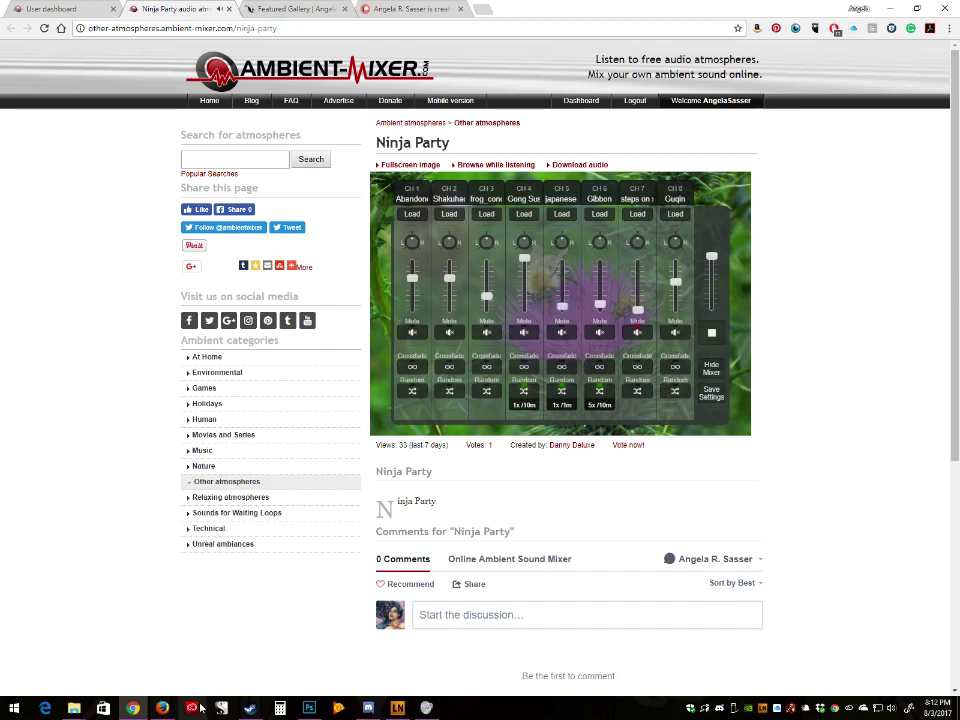
click(309, 708)
mouse_move(383, 709)
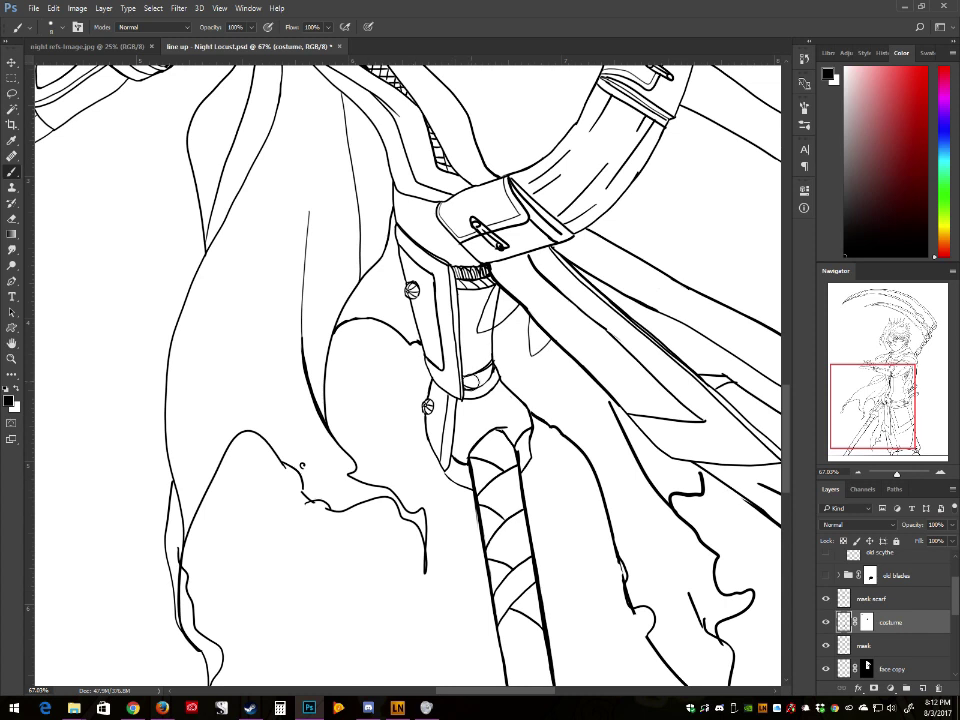
Step: Undo the small round mark on the wrist cuff of the gripping hand
mouse_move(473, 374)
mouse_down()
mouse_move(474, 385)
mouse_move(482, 374)
mouse_up()
key(ctrl+z)
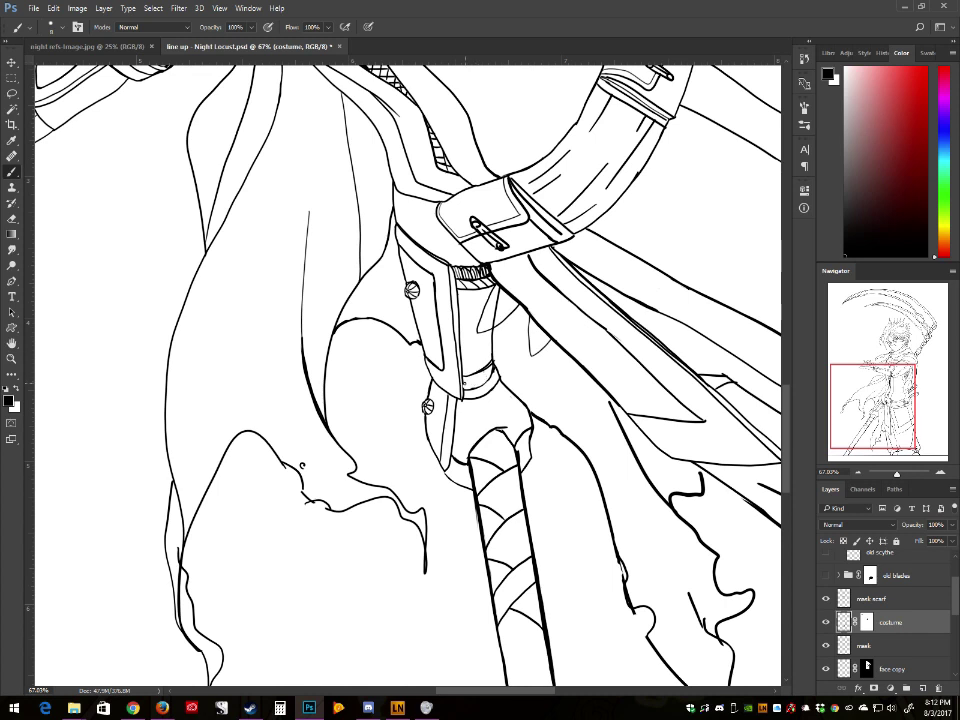
Step: Lower the computer's master speaker volume to 19 in the Volume Mixer and close it
click(892, 708)
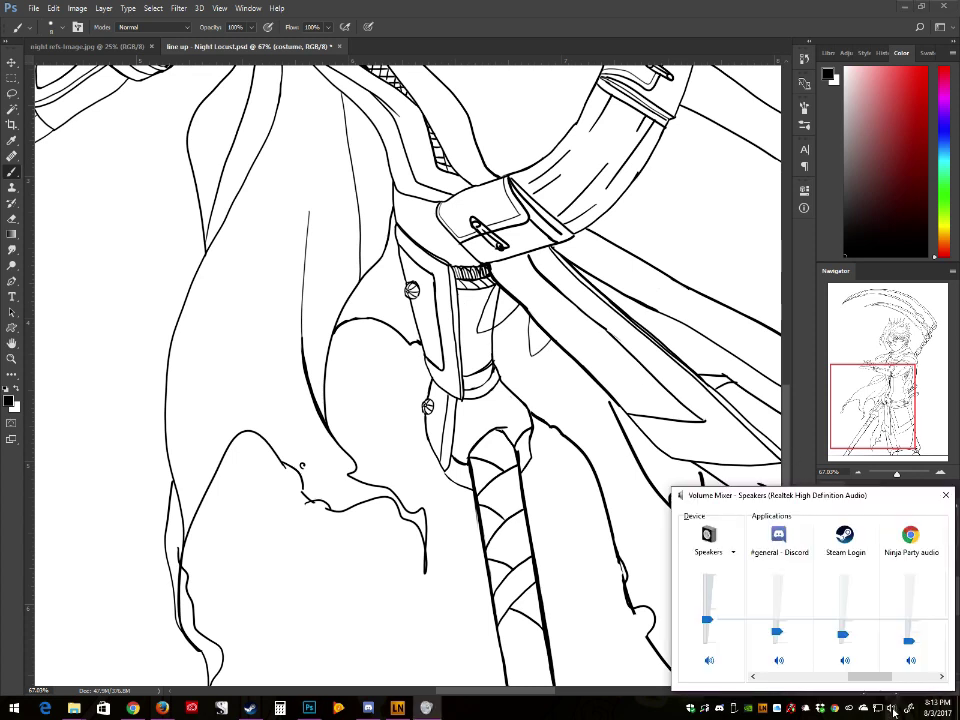
drag(706, 621, 706, 629)
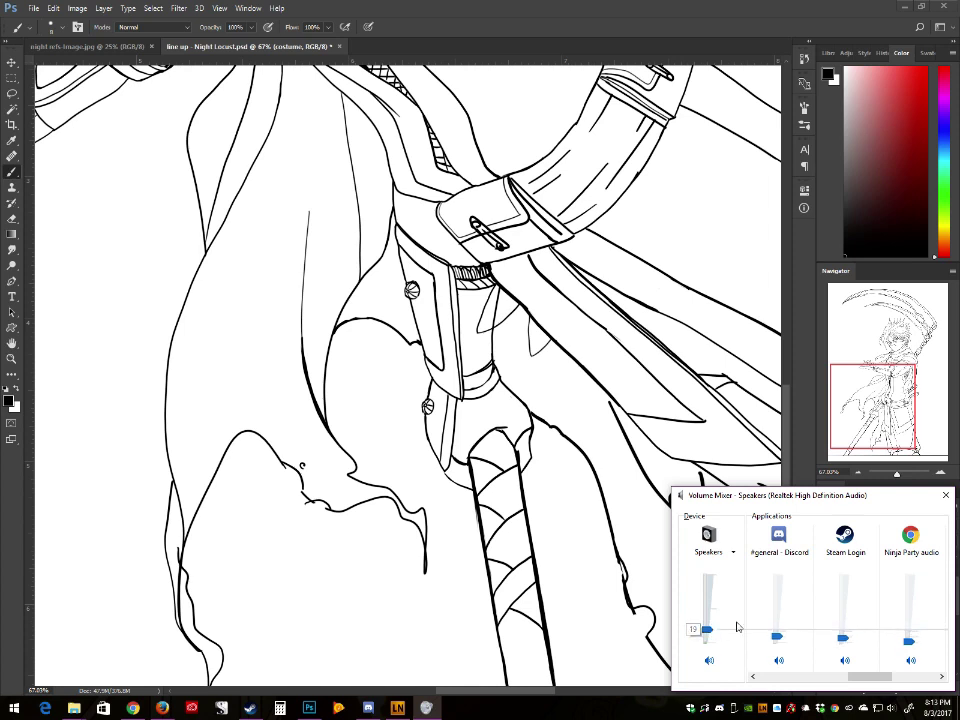
click(944, 496)
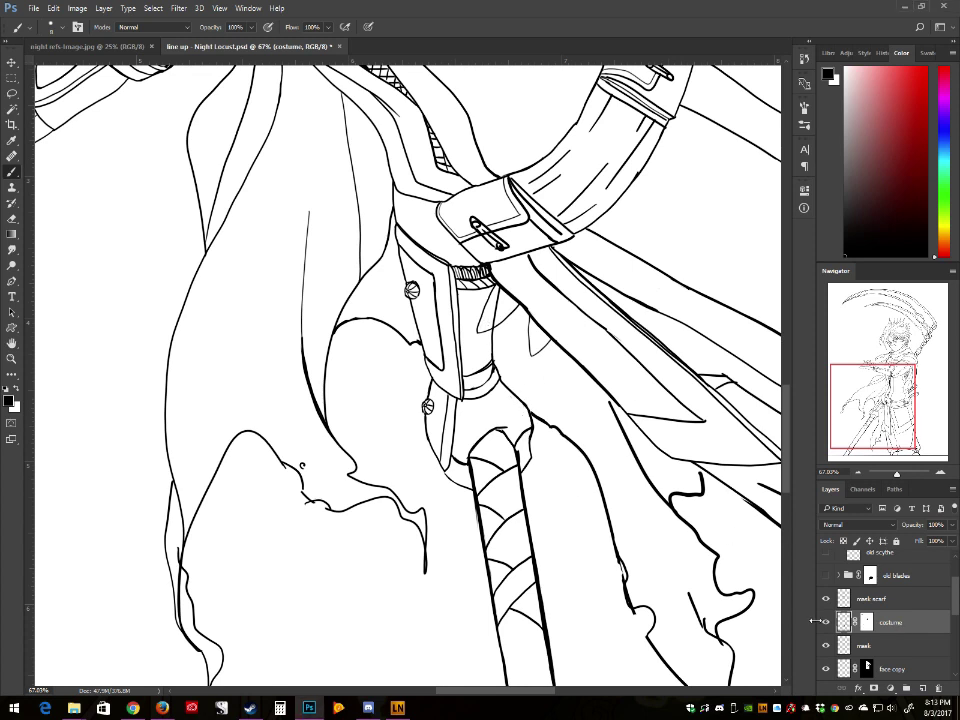
Step: Clean up stray ink beside the gripping hand and smooth the rough spot on the cape's torn hem
scroll(578, 511, down, 5)
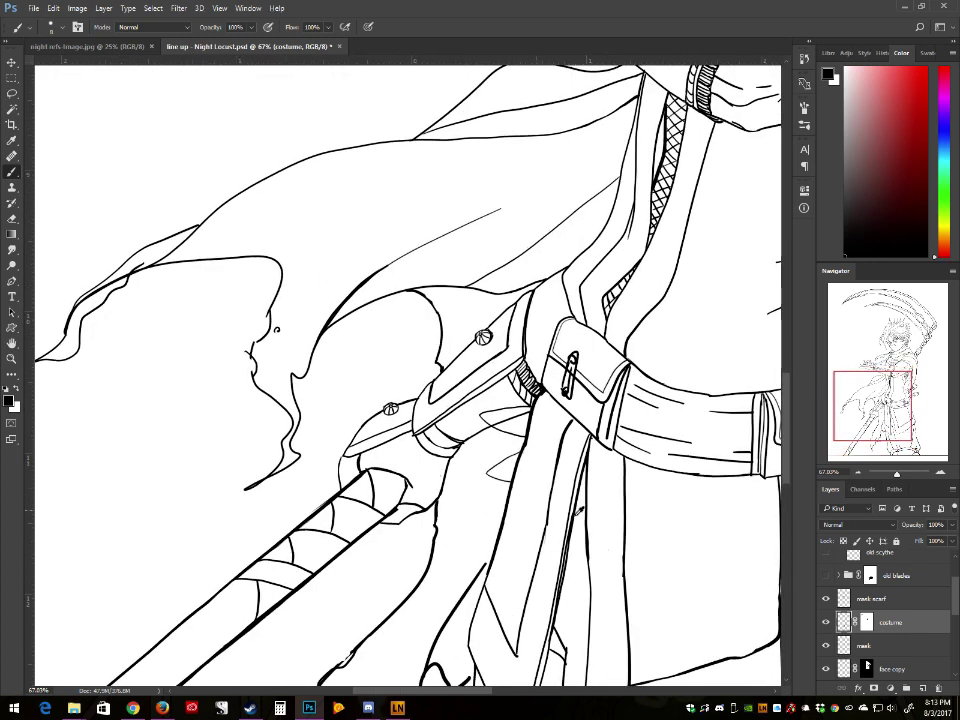
scroll(578, 511, down, 1)
drag(432, 510, 426, 512)
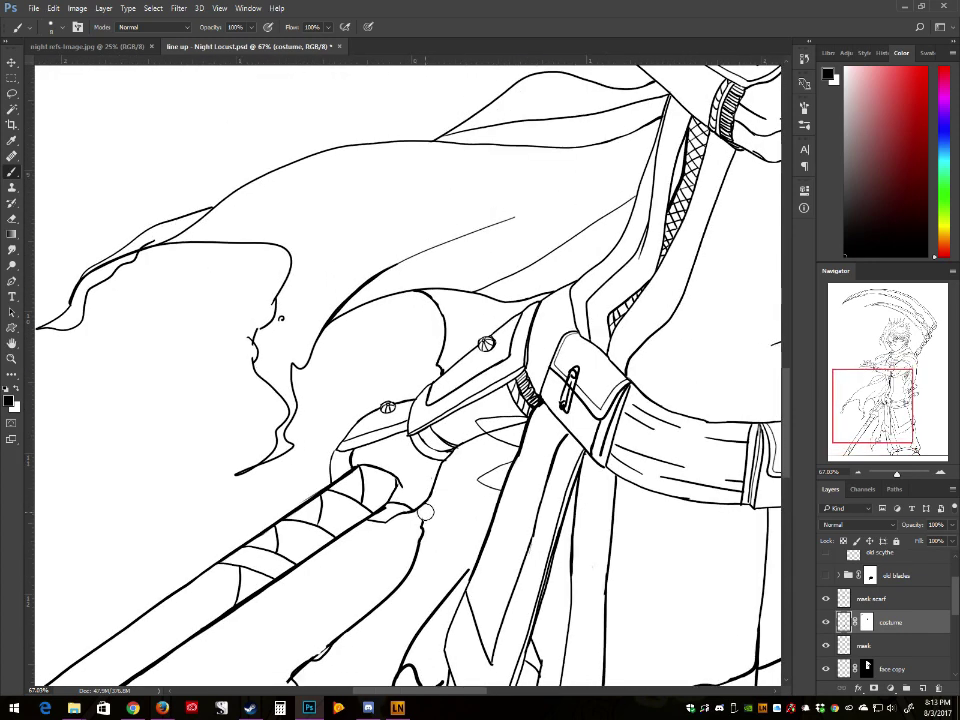
key([)
key([)
key([)
key(])
key(])
key(])
drag(259, 328, 254, 342)
Step: Replace the heavy inner fold line of the cape with a thinner, shorter tapering curve
drag(338, 304, 430, 246)
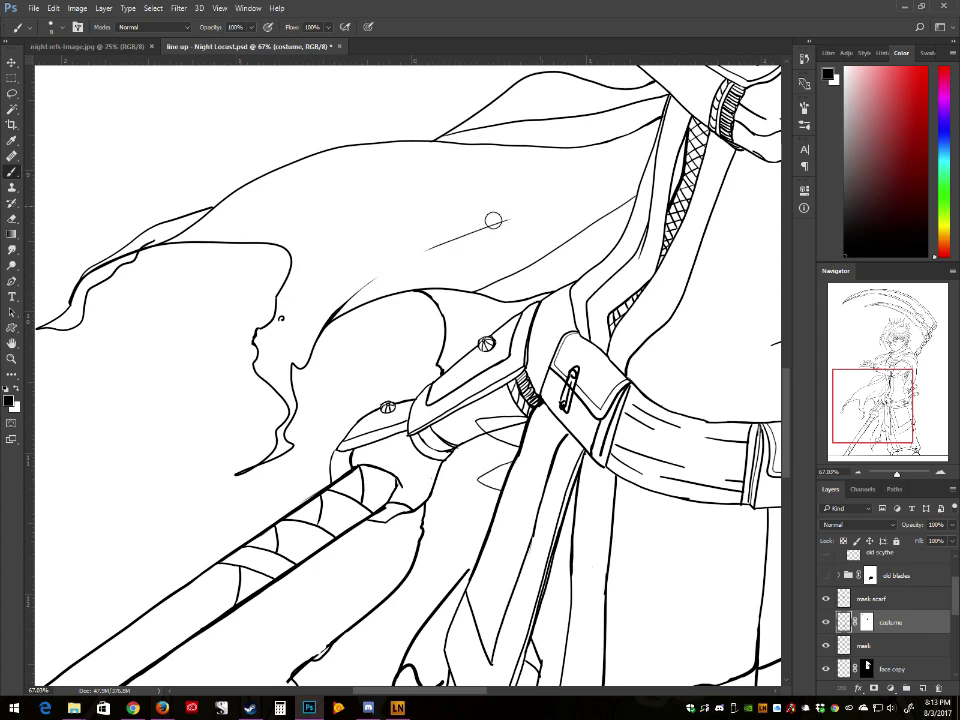
key(ctrl+z)
key(bracketleft)
key(bracketleft)
key(bracketleft)
key(bracketleft)
key(bracketleft)
drag(332, 325, 455, 238)
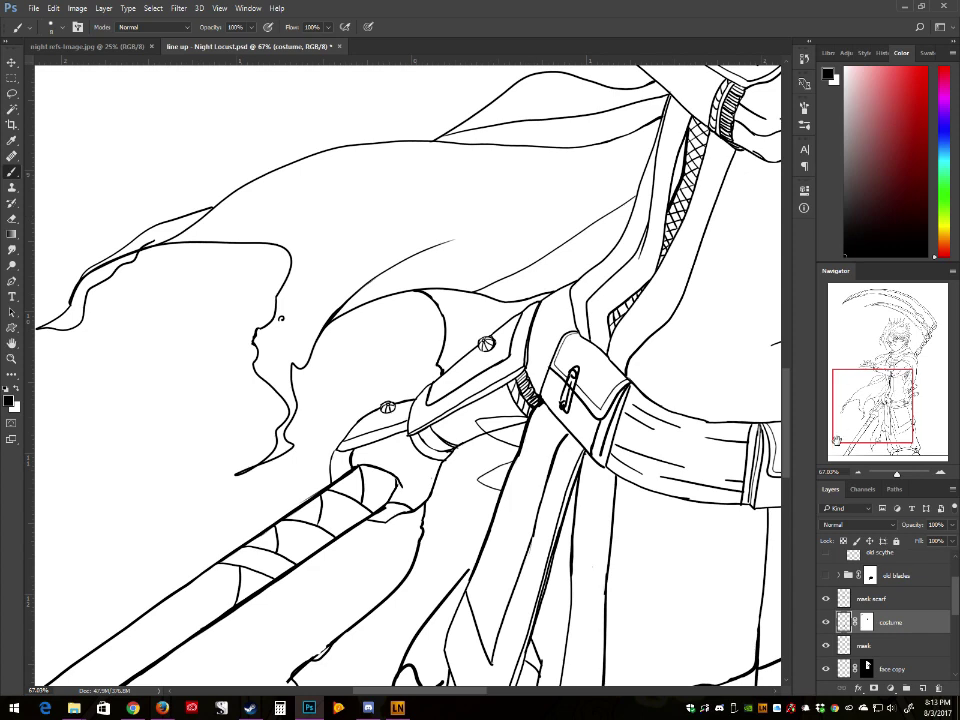
Step: Clean up the junction where the cape's inner torn edge meets its lower outline
key(r)
key(r)
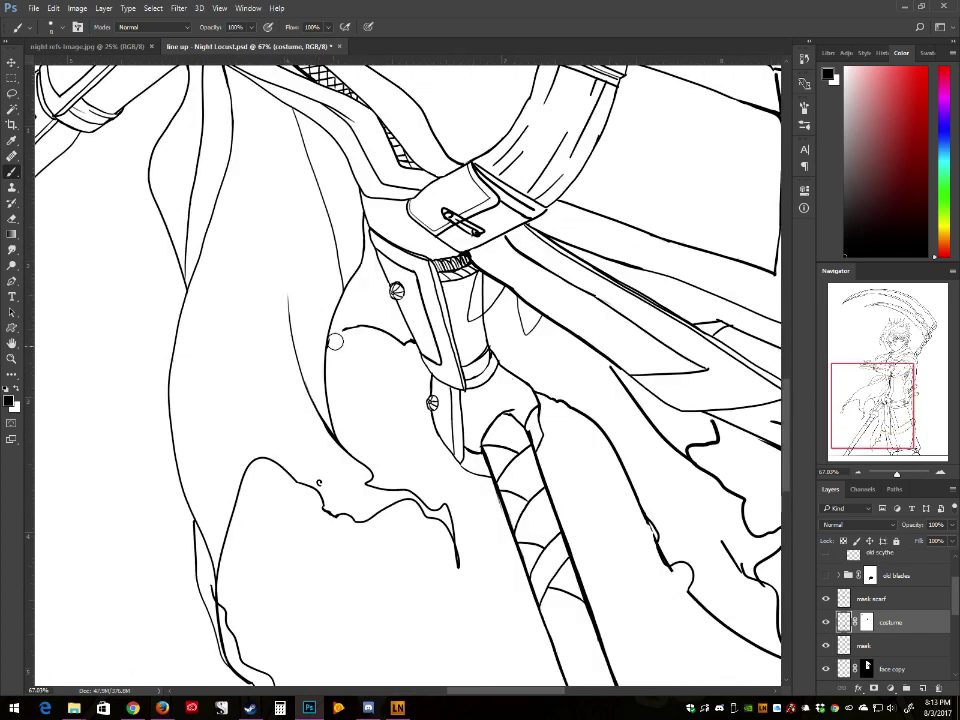
drag(337, 335, 362, 323)
key(r)
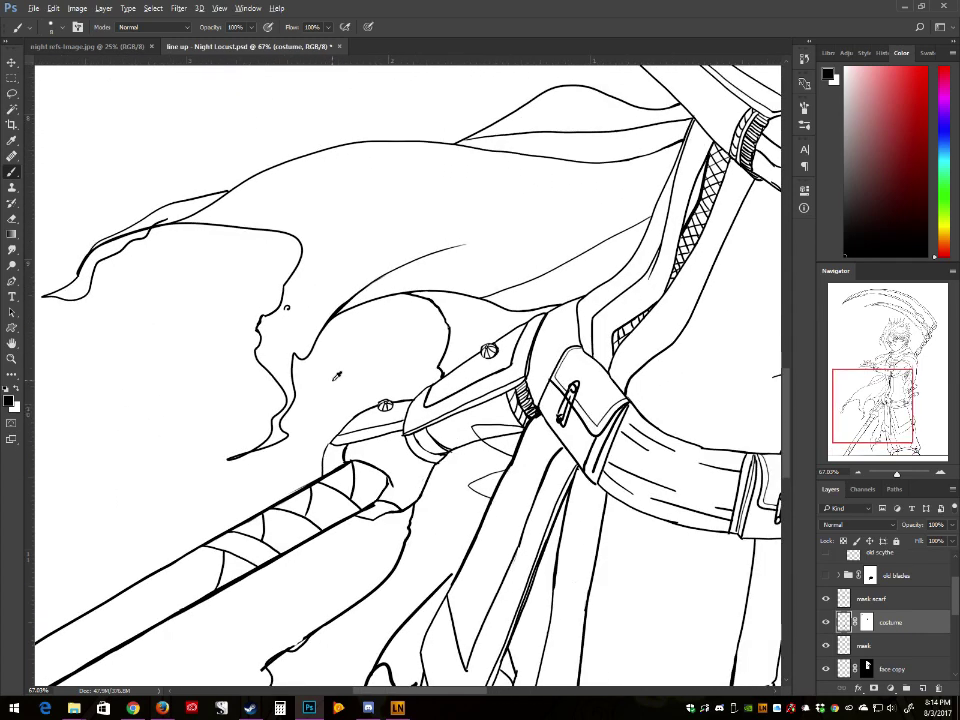
drag(336, 375, 464, 297)
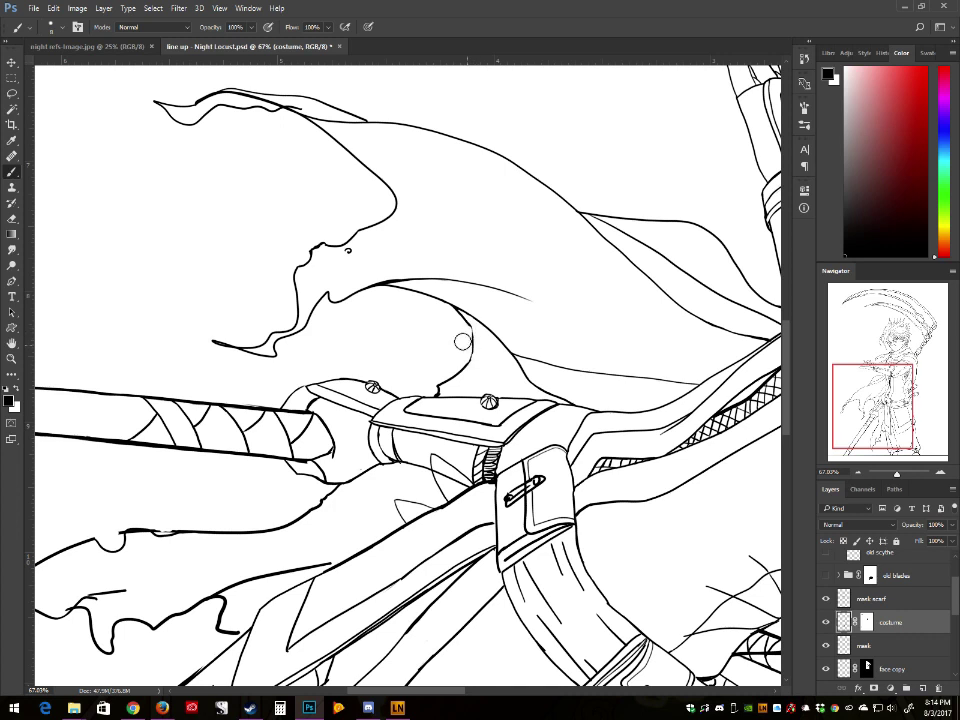
drag(457, 312, 473, 364)
key(ctrl+z)
scroll(467, 356, up, 5)
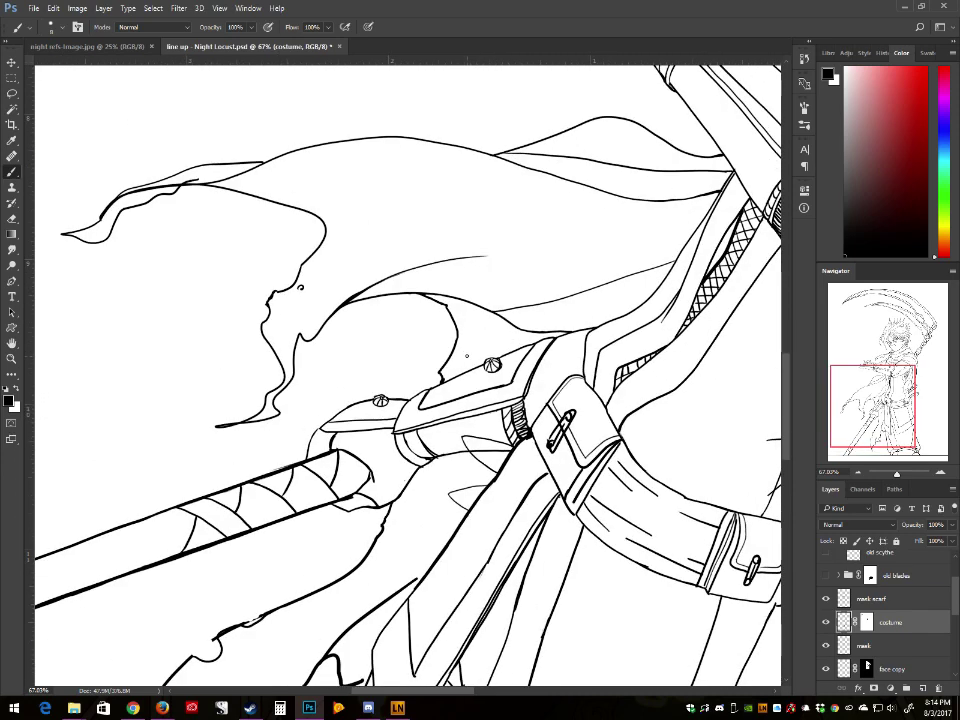
key(Left)
key(Left)
key(Left)
key(Left)
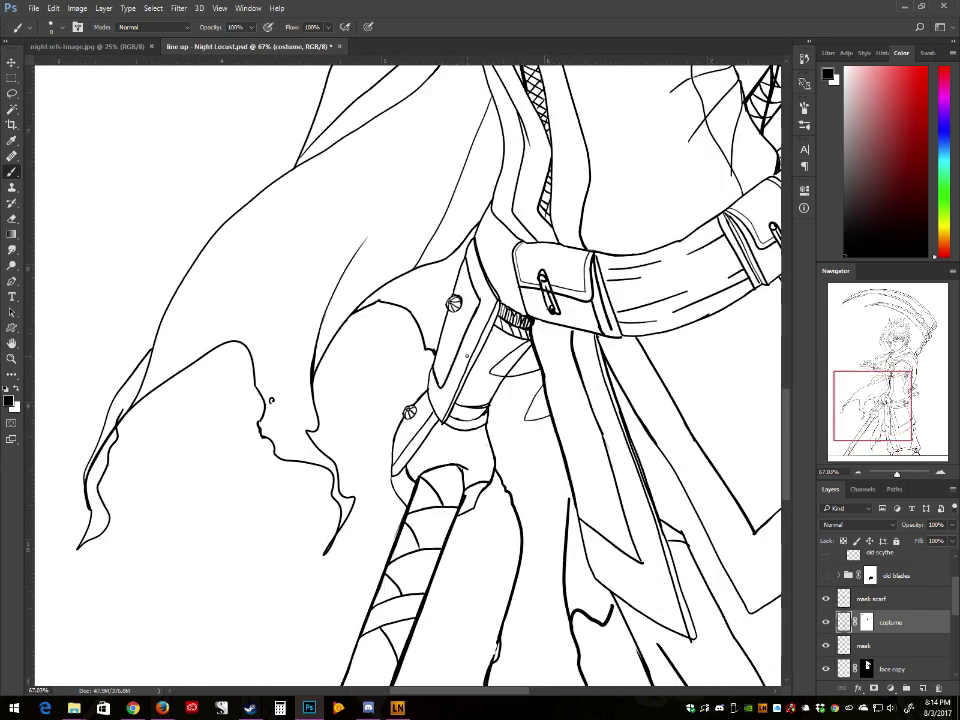
key(ctrl+z)
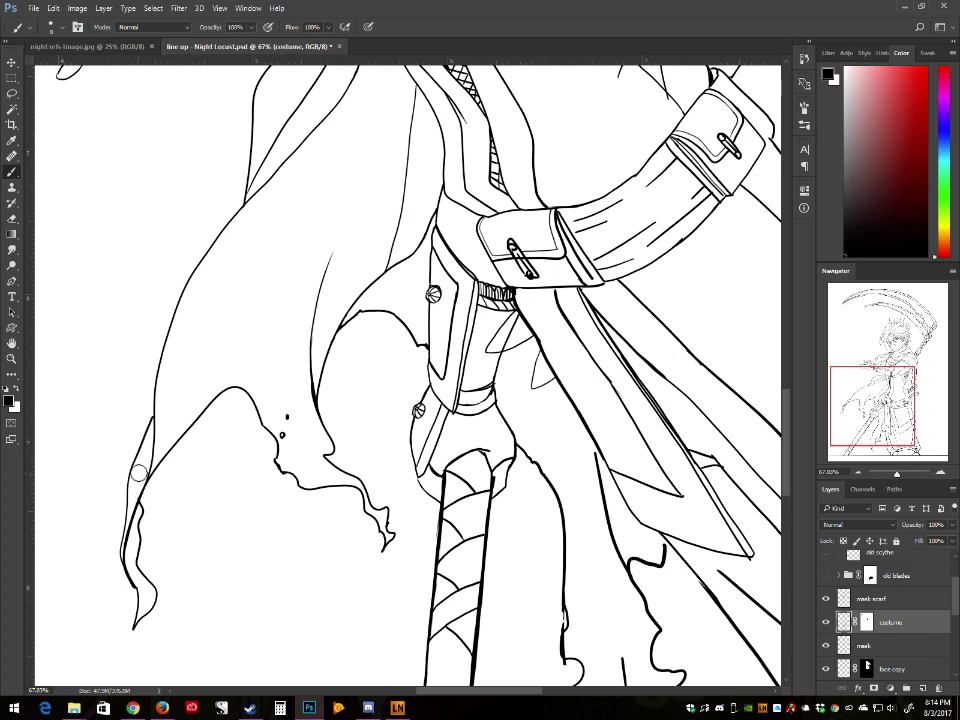
Step: Thin the doubled ink at the cape's far trailing tip and redraw the end of its outline
key(bracketleft)
key(bracketleft)
key(bracketleft)
drag(885, 405, 861, 404)
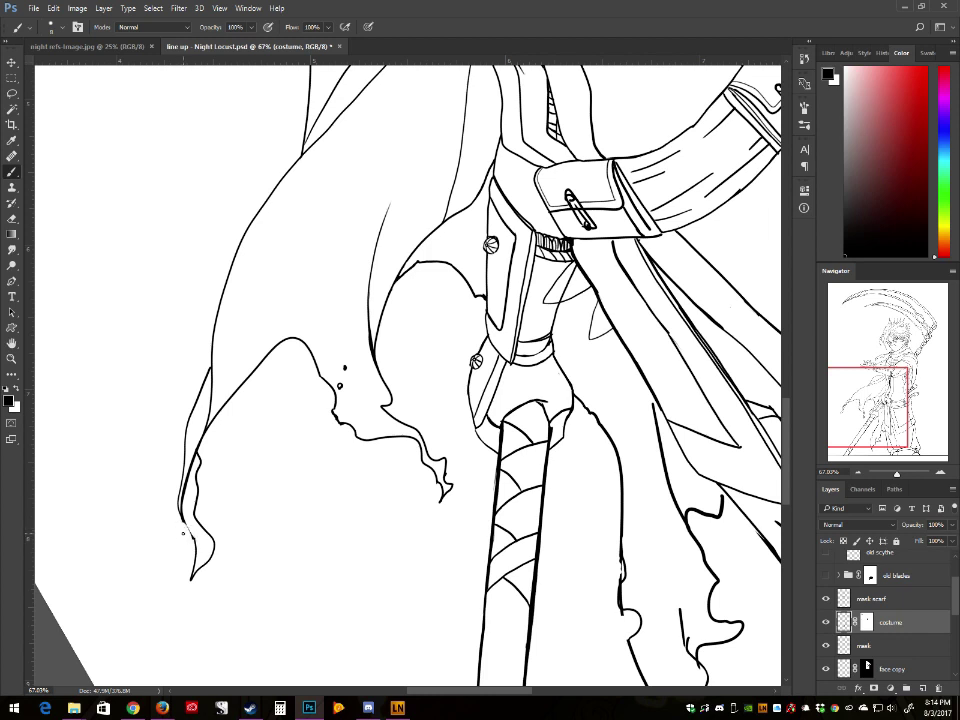
drag(194, 543, 192, 577)
Step: Ink a jagged torn notch into the cape's inner edge above the arm guard
drag(893, 397, 897, 381)
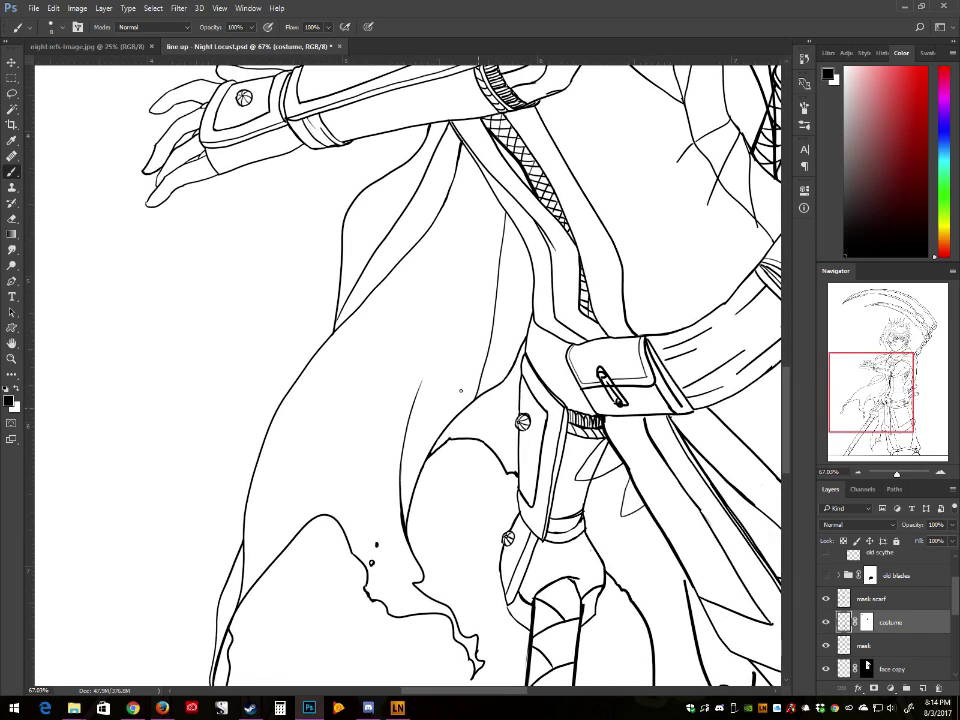
drag(467, 441, 470, 422)
key(r)
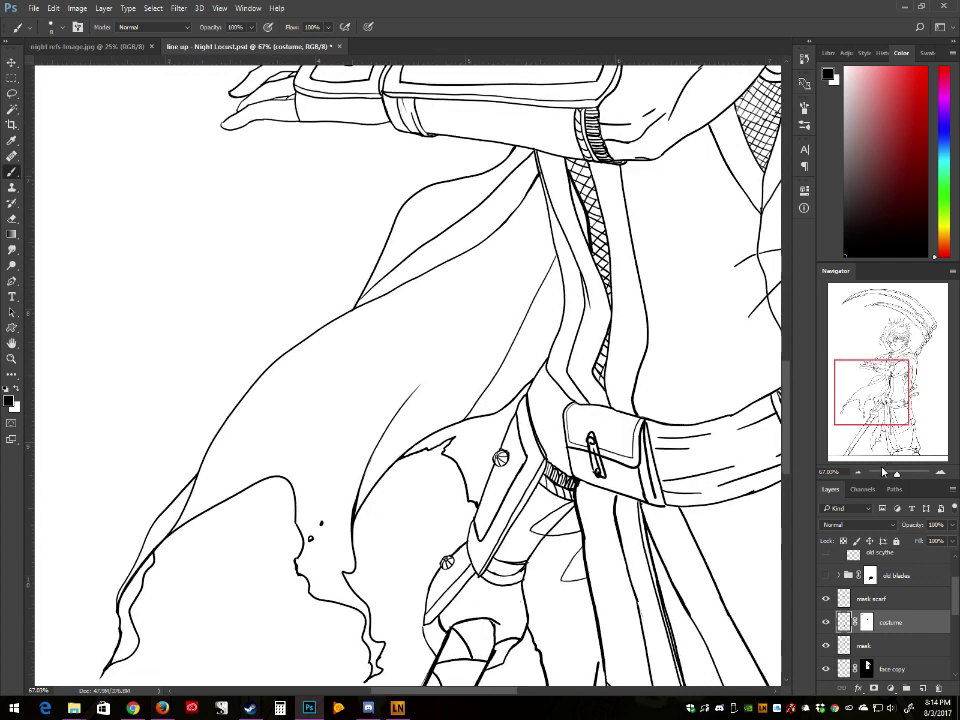
Step: Draw small torn holes in the flowing cape and in the ragged cloth strip hanging beside the leg
drag(897, 475, 892, 476)
key(Escape)
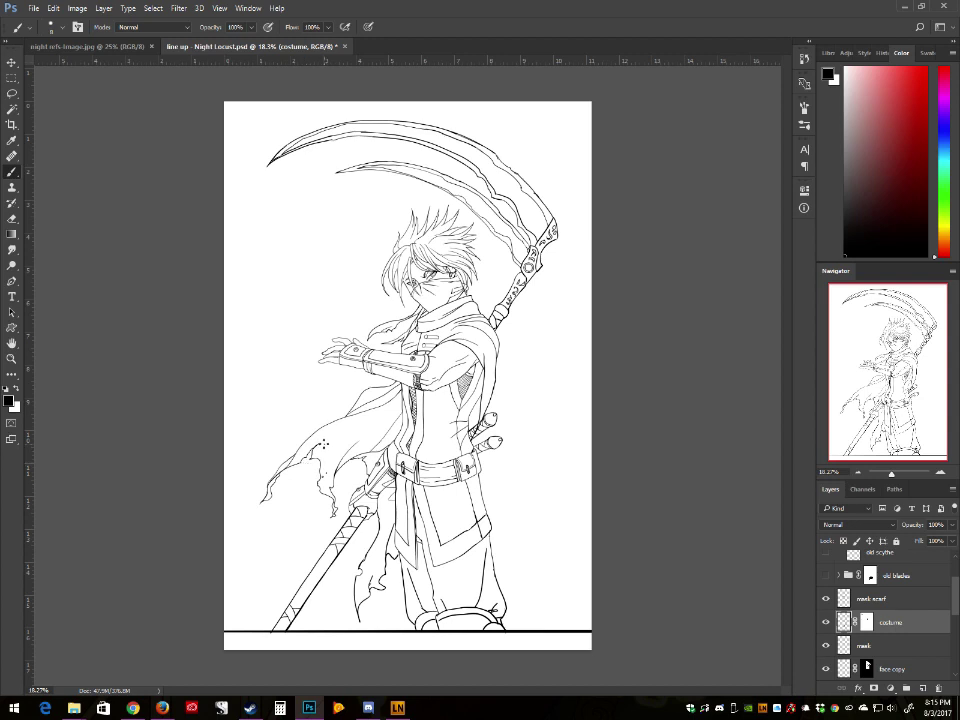
drag(328, 436, 330, 447)
drag(372, 569, 376, 570)
Step: Erase the crowded inner line of the wrist band on the gripping arm
drag(893, 474, 901, 475)
drag(893, 373, 883, 406)
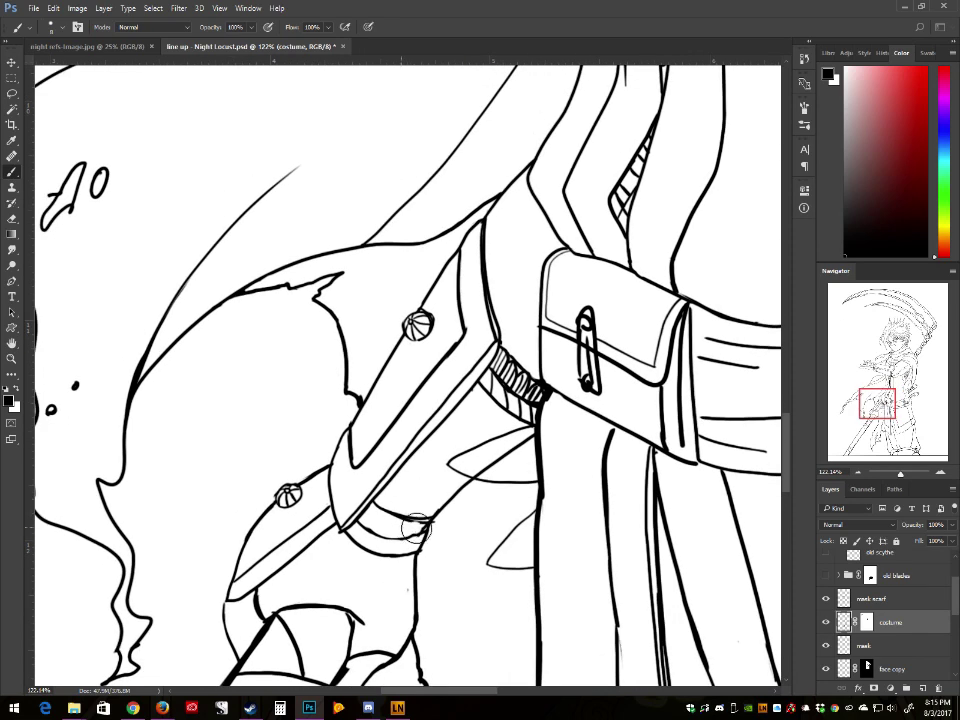
mouse_move(398, 524)
mouse_down()
mouse_move(416, 529)
mouse_move(392, 522)
mouse_up()
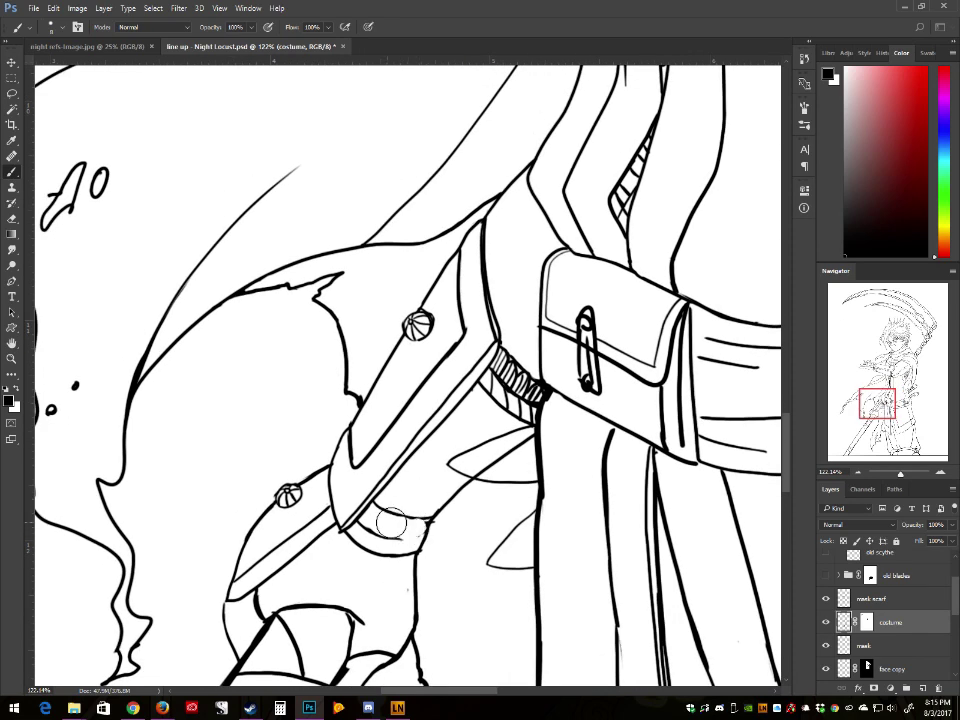
key(r)
key(r)
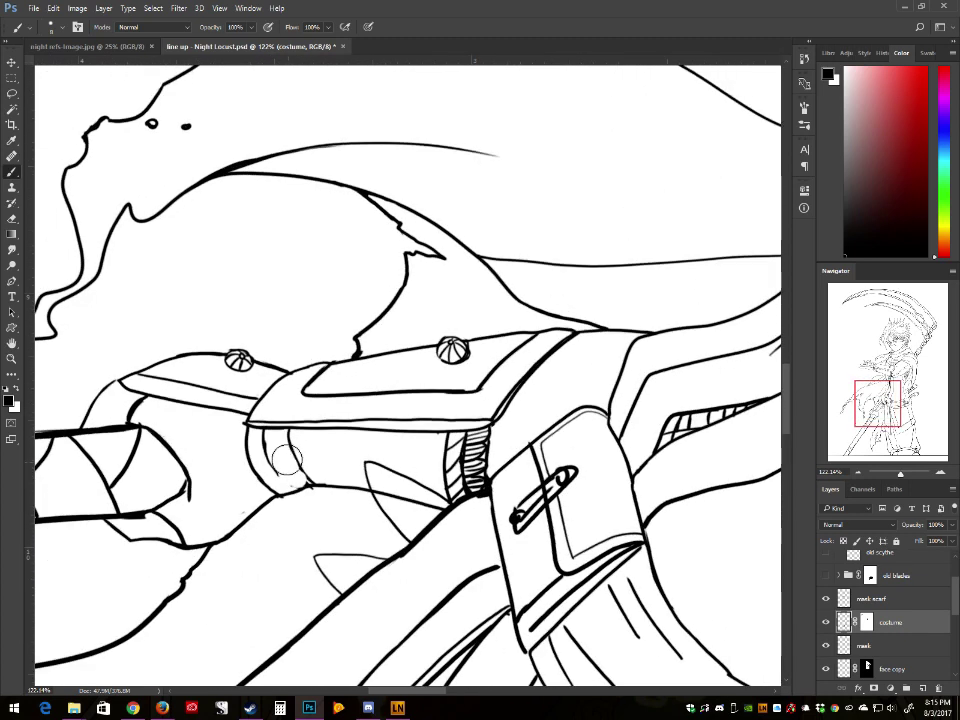
Step: Redraw the wrist band's inner curve and re-ink its short edge below the arm guard
drag(253, 366, 253, 408)
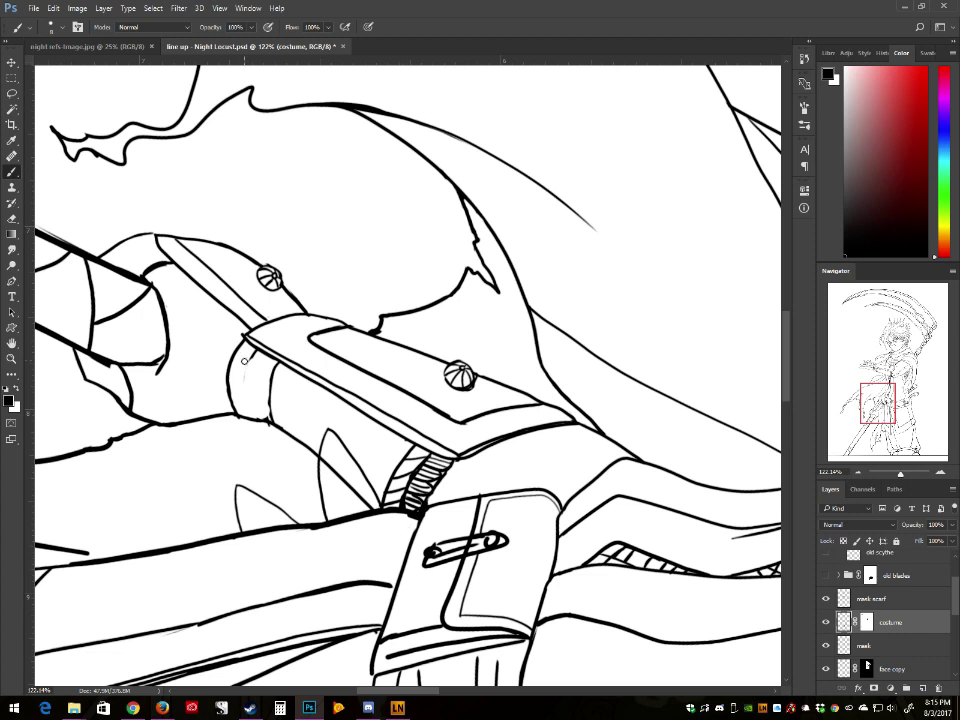
drag(247, 358, 244, 401)
drag(239, 416, 268, 420)
scroll(377, 684, up, 4)
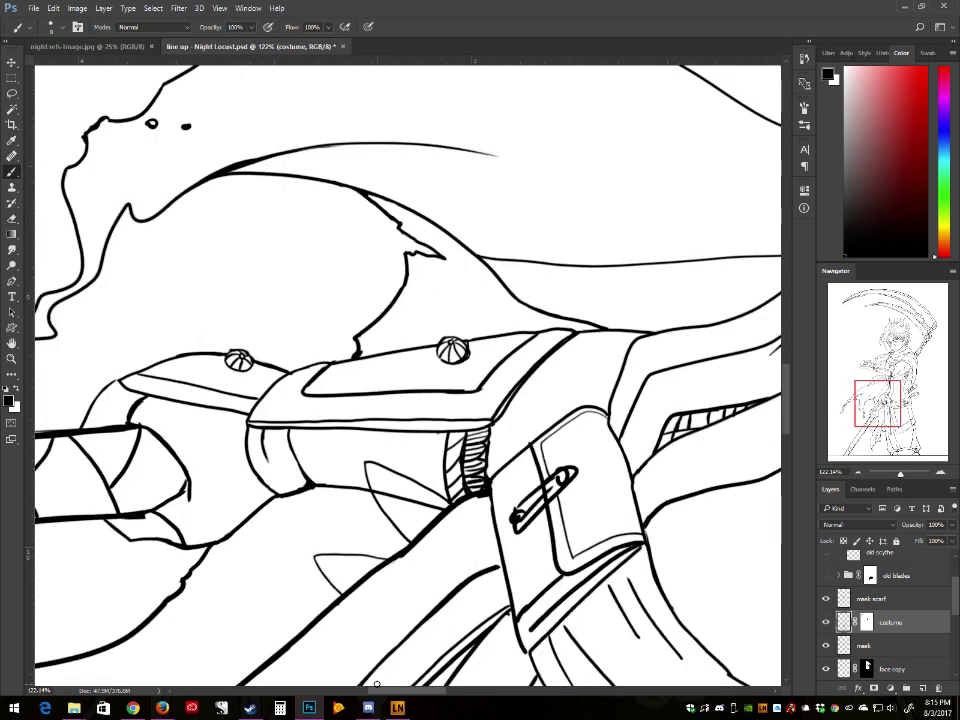
scroll(377, 684, up, 4)
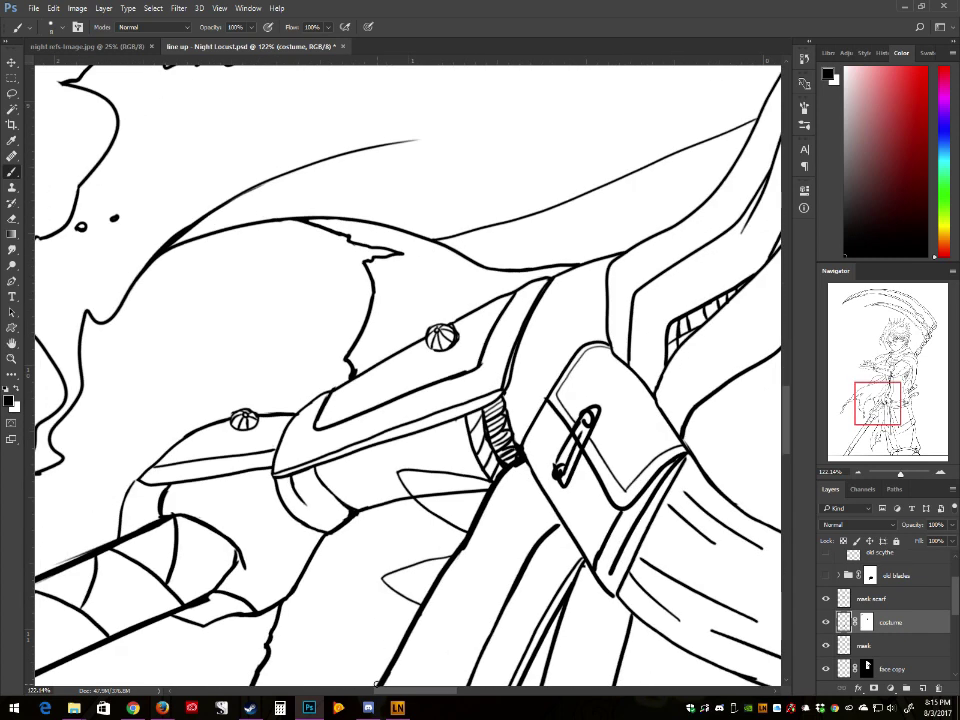
scroll(377, 684, up, 4)
Step: Re-ink the thin outline of the gripping hand between its guard plate and the wrapped handle, trimming the excess
drag(877, 402, 860, 412)
drag(511, 455, 520, 506)
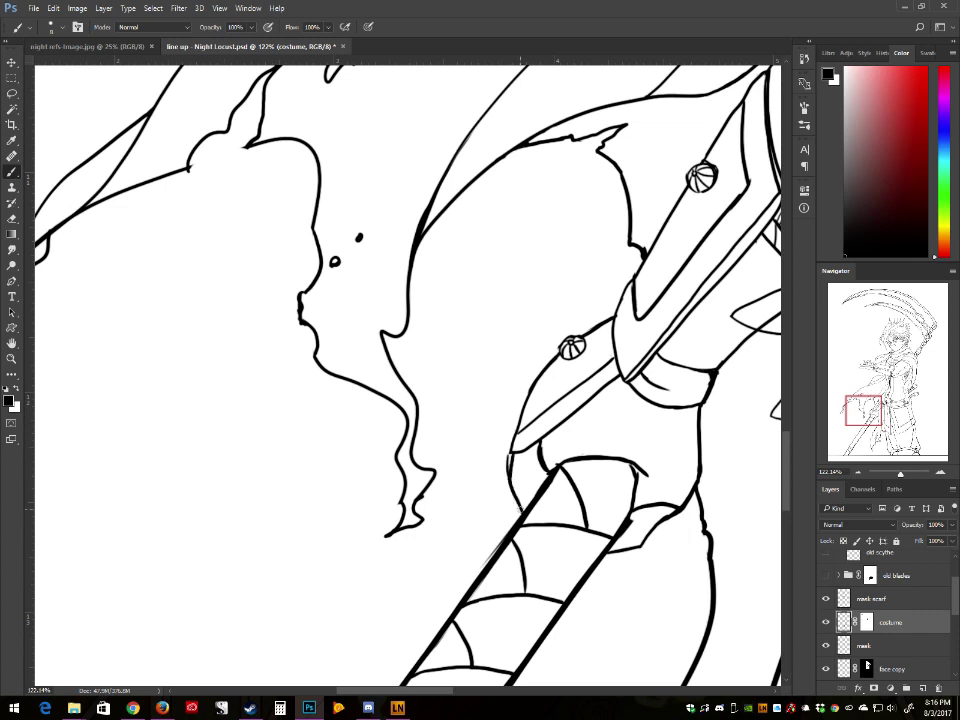
drag(503, 441, 490, 552)
key(bracketright)
key(bracketright)
key(bracketleft)
key(bracketleft)
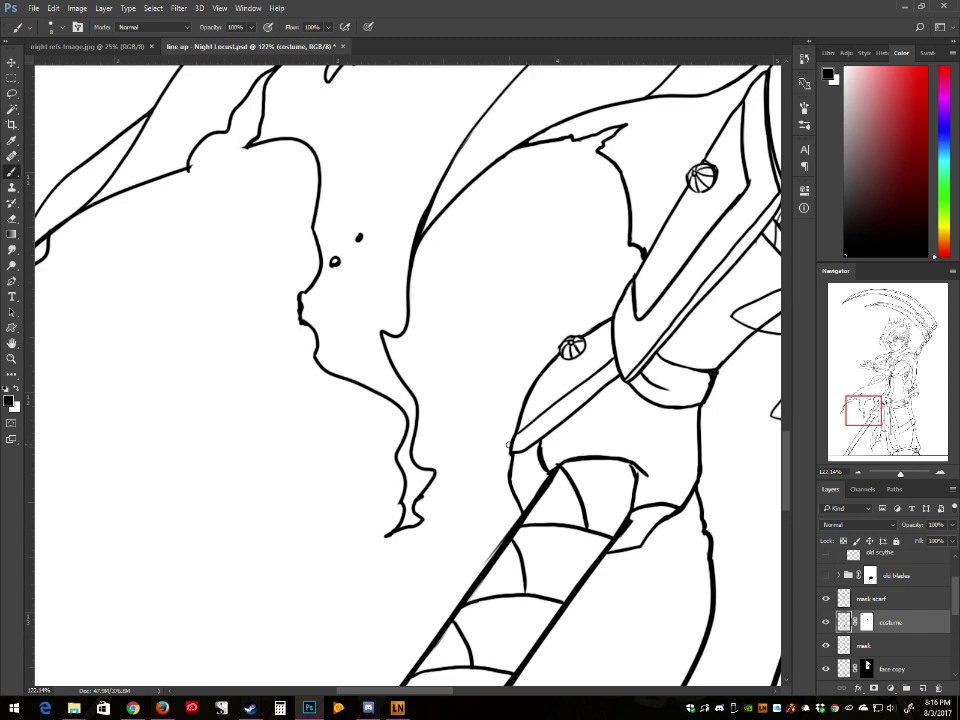
Step: Clean up the thick line at the arm guard's corner beside the ribbed sleeve cuff
drag(874, 410, 886, 402)
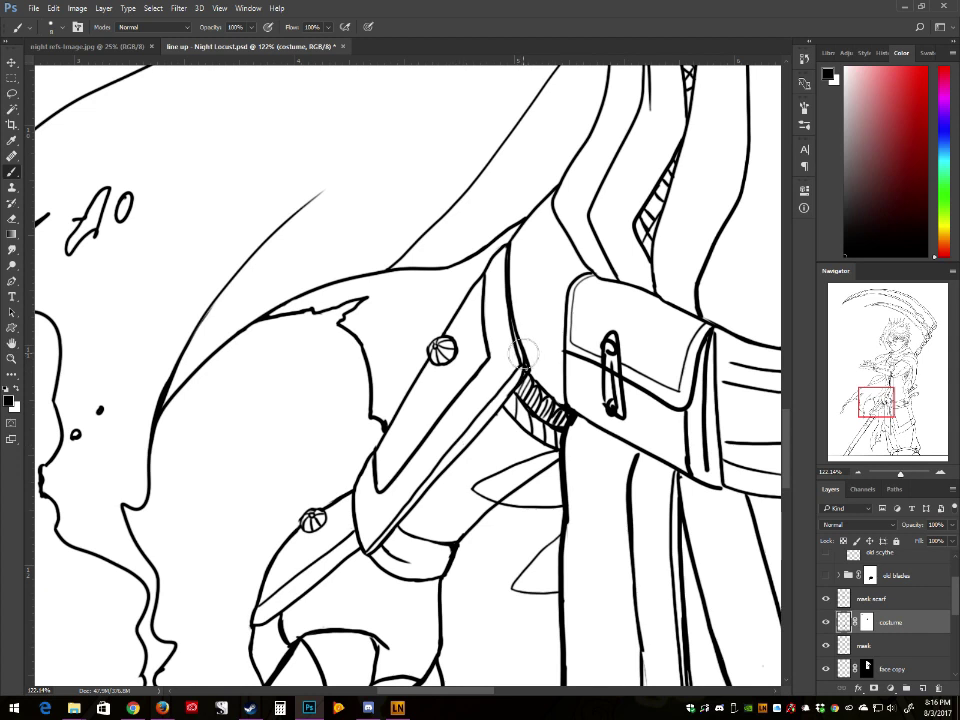
drag(525, 357, 508, 392)
key(bracketleft)
key(bracketleft)
key(bracketleft)
key(bracketleft)
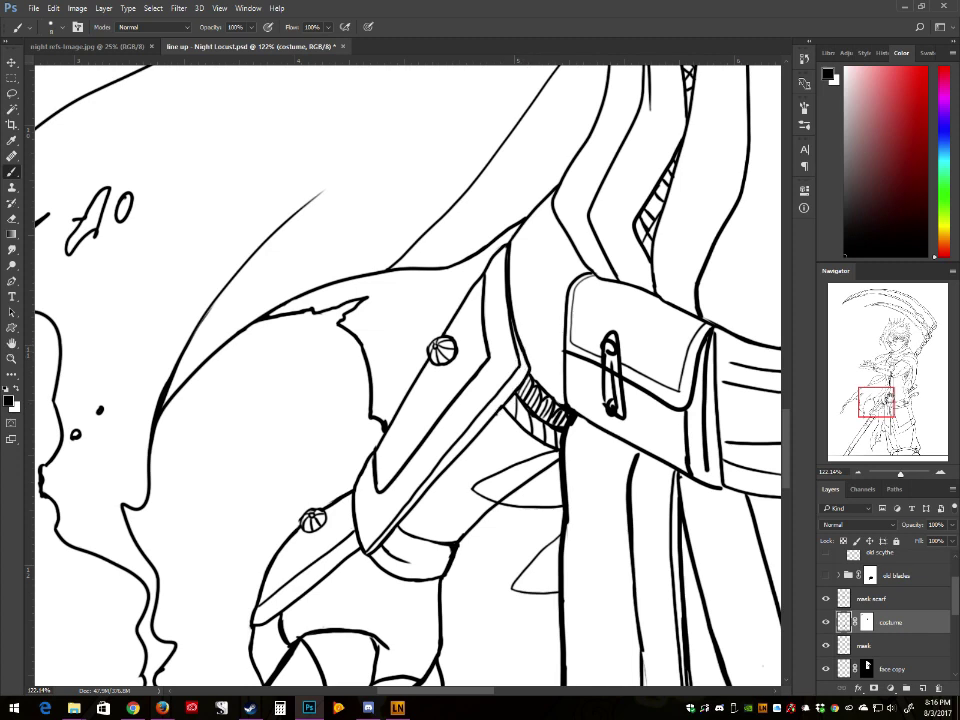
Step: Refine the torn holes in the cape and add a small extra hole beside them
drag(893, 396, 903, 369)
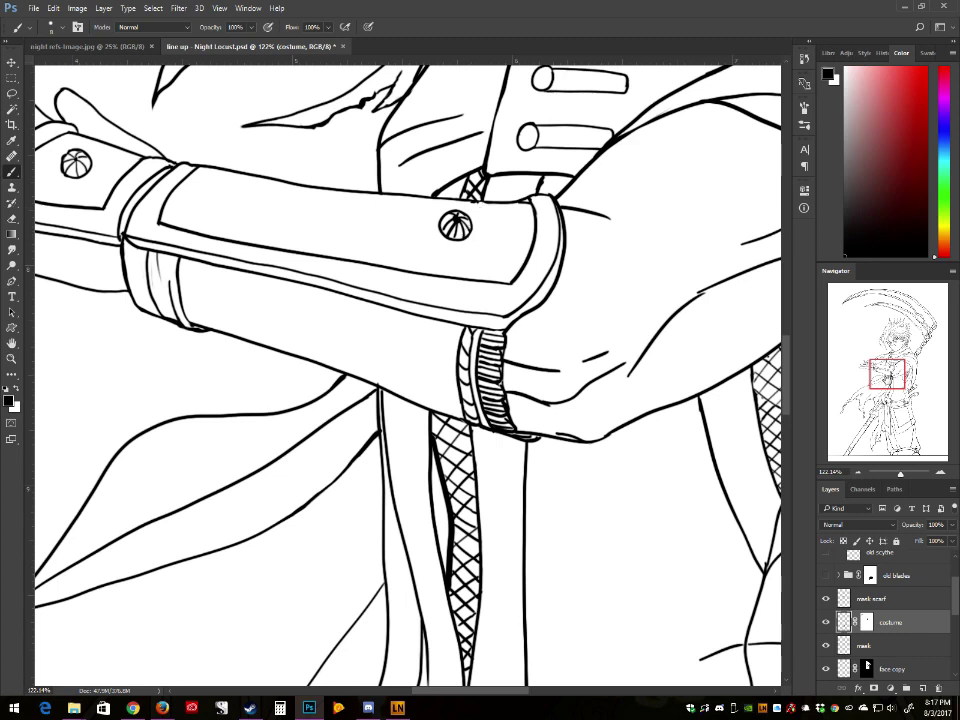
drag(891, 379, 876, 402)
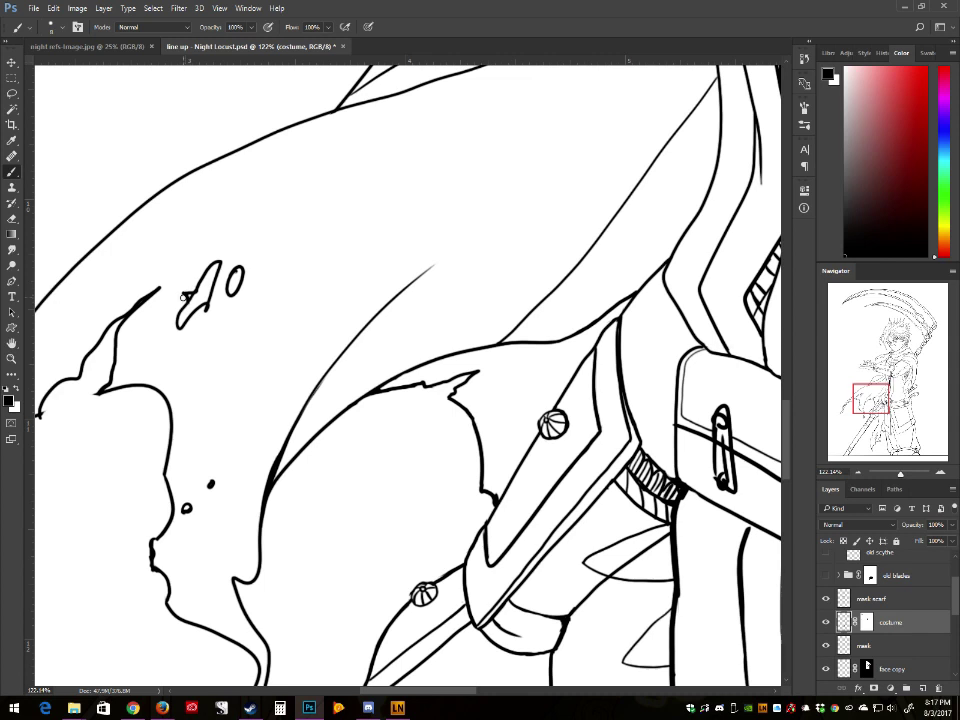
drag(184, 297, 192, 298)
key(bracketleft)
key(bracketleft)
key(bracketleft)
key(bracketleft)
Step: Rework the cape's inner torn edge near the arm guard with a more ragged contour
drag(886, 399, 888, 407)
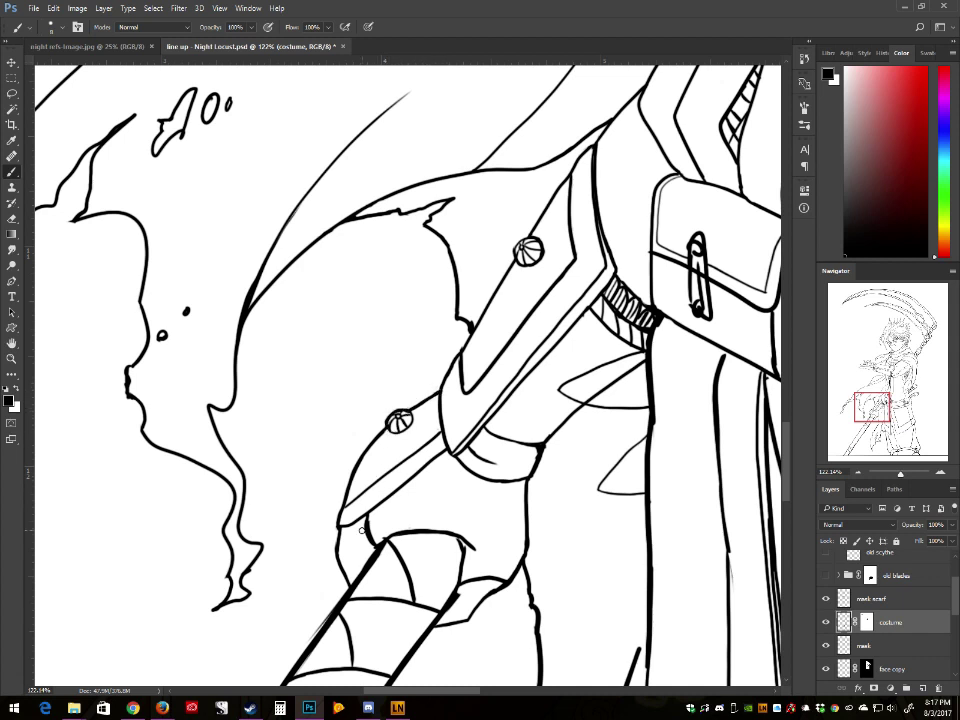
drag(445, 257, 441, 300)
drag(452, 253, 457, 290)
mouse_move(877, 402)
mouse_down()
mouse_move(900, 351)
mouse_move(876, 380)
mouse_move(877, 405)
mouse_up()
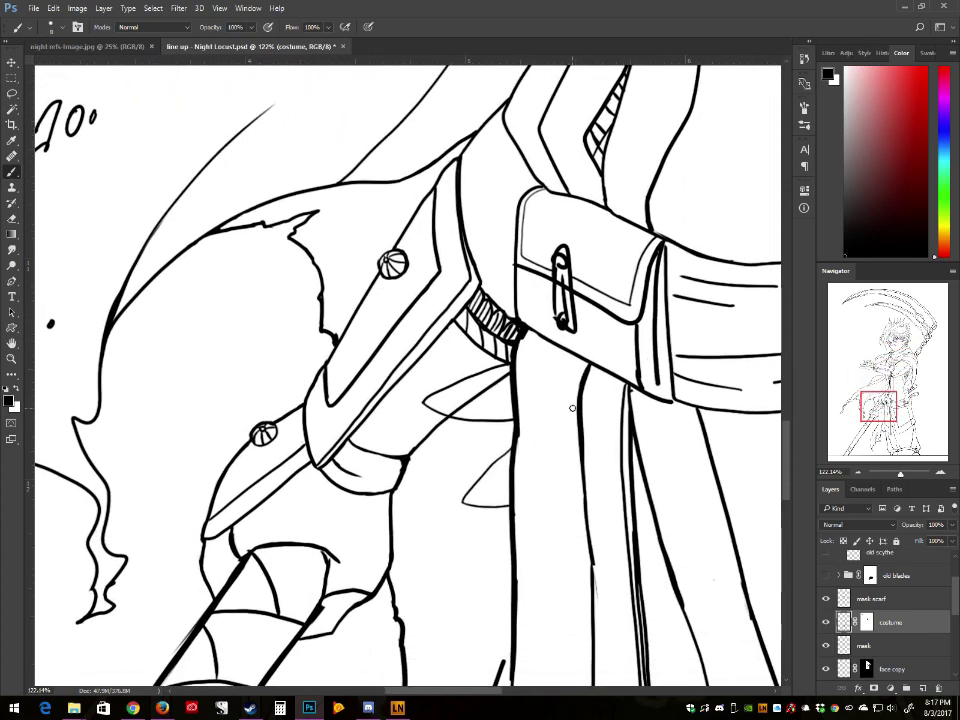
Step: Clean up the ragged outer edge of the hanging cloth strip next to the wrapped handle
drag(904, 477, 897, 478)
drag(883, 379, 855, 426)
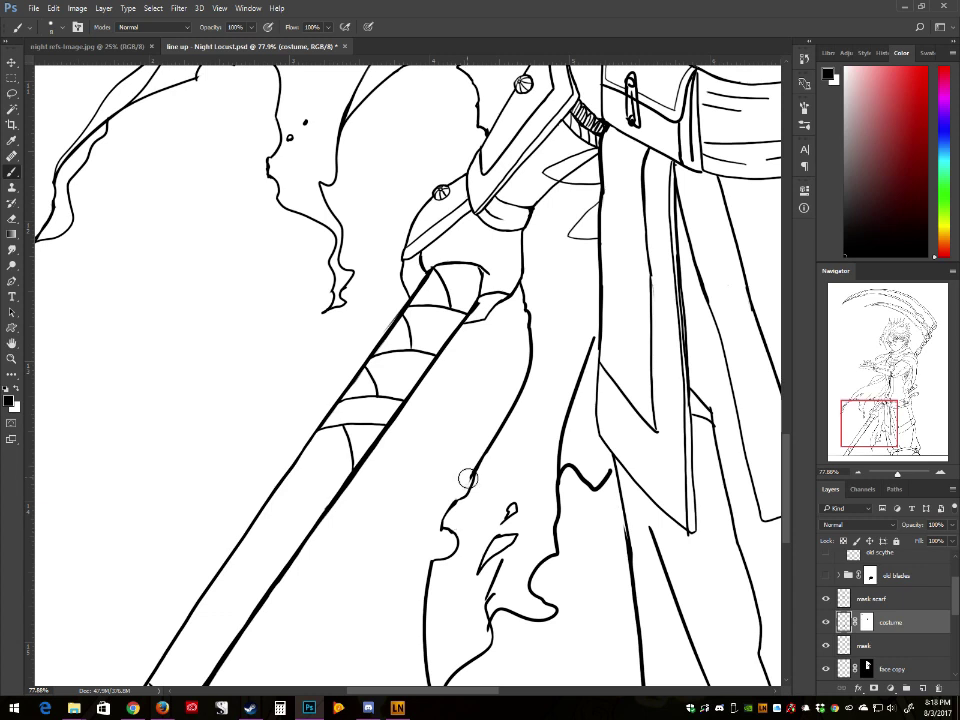
key(bracketleft)
key(bracketleft)
key(bracketleft)
Step: Thin the hanging cloth's torn edge near the leg and re-ink the upper trouser outline beside it
drag(879, 415, 891, 425)
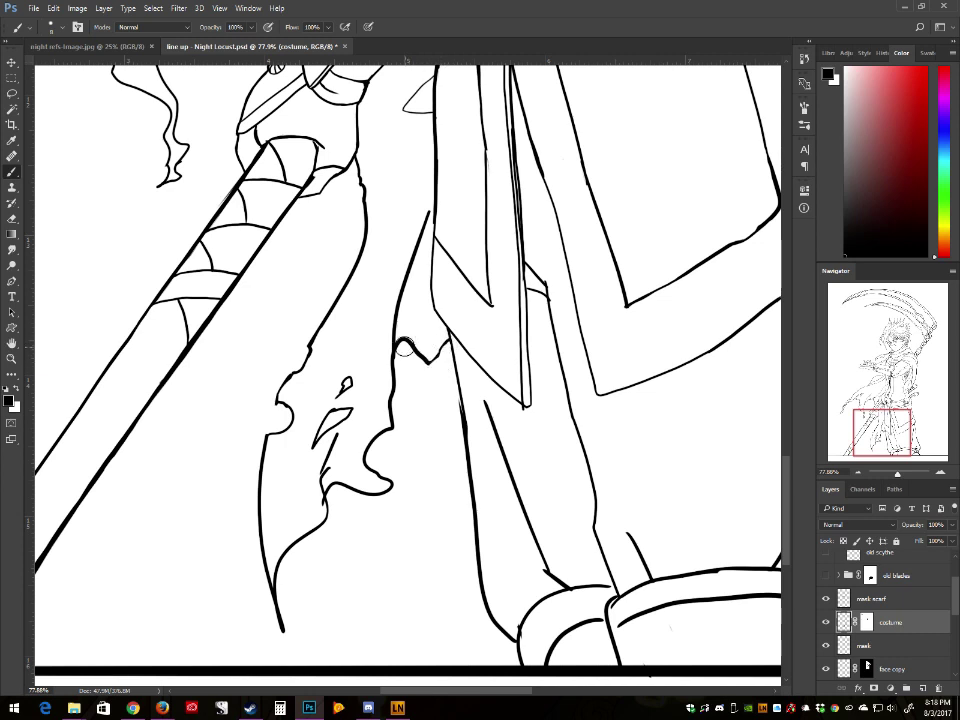
drag(404, 349, 411, 357)
drag(448, 329, 460, 422)
drag(457, 352, 482, 478)
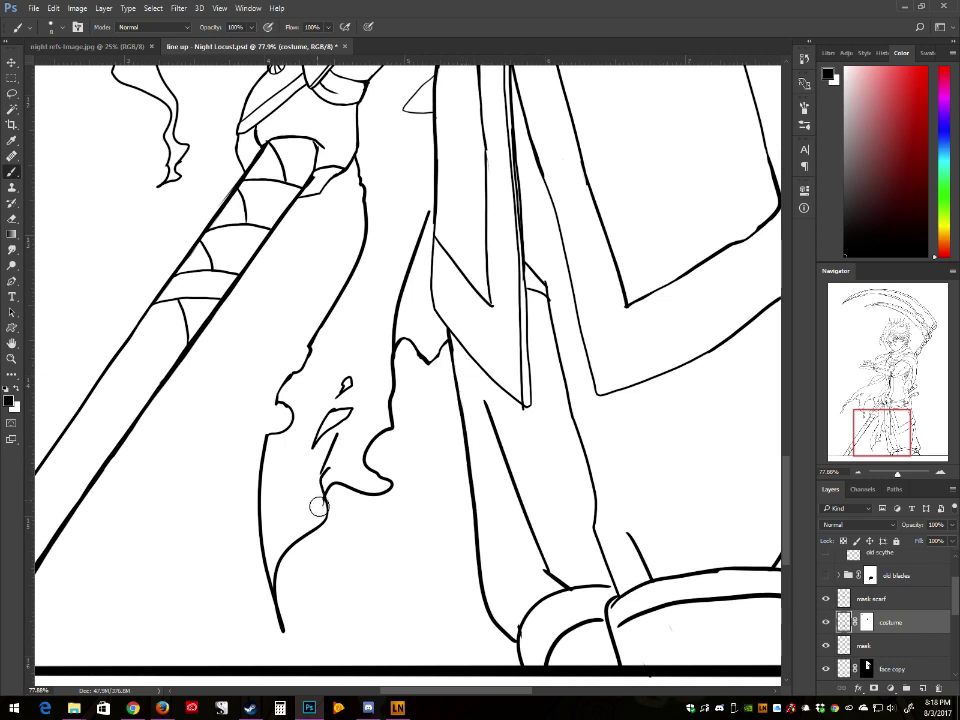
Step: Re-ink the short tear line at the hanging cloth's torn edge and taper the upper end of its long edge line
mouse_move(328, 466)
mouse_down()
mouse_move(322, 487)
mouse_move(322, 459)
mouse_move(339, 446)
mouse_up()
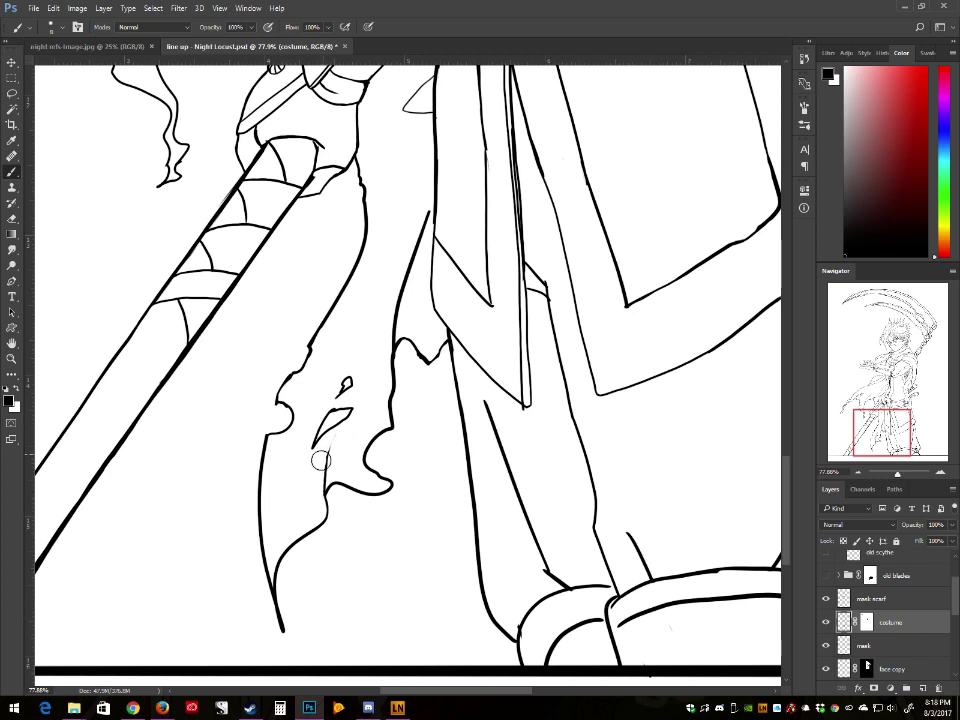
key(bracketleft)
key(bracketleft)
drag(325, 489, 328, 454)
mouse_move(427, 209)
mouse_down()
mouse_move(393, 330)
mouse_move(419, 203)
mouse_up()
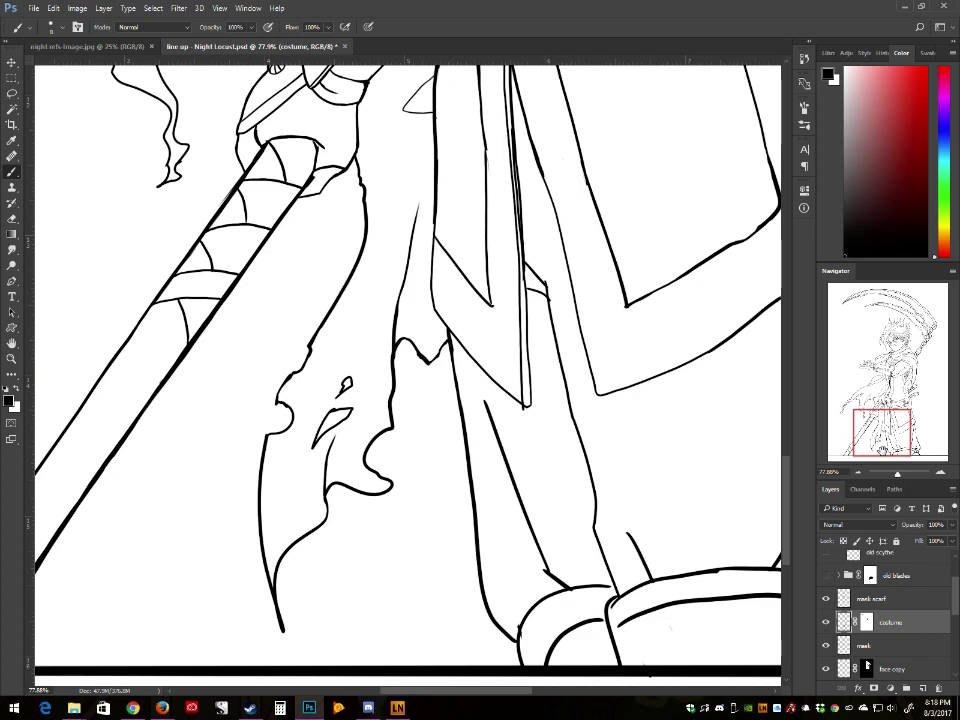
Step: Redraw the pointed sash strip's narrow side edge with cleaner lines and taper the trouser crease beneath it
key(r)
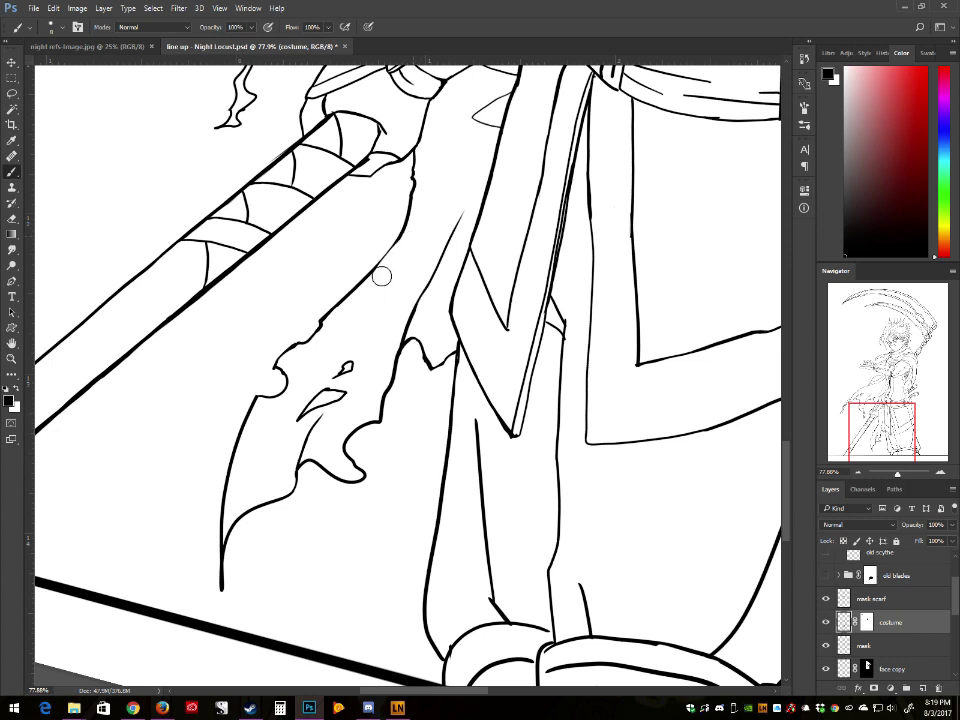
key([)
key([)
drag(517, 437, 520, 429)
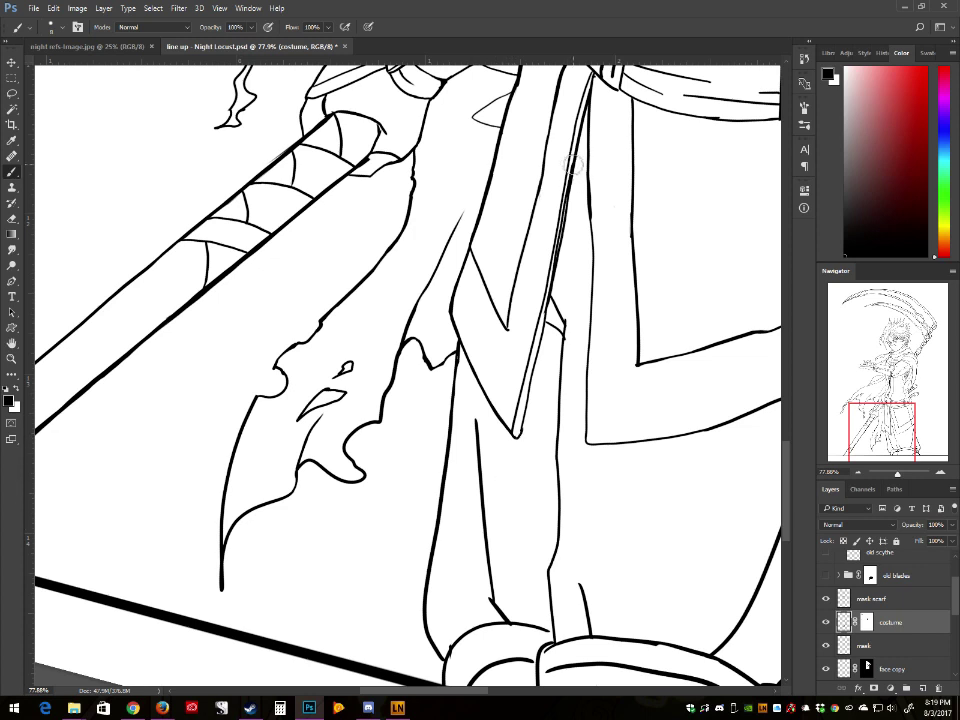
drag(573, 161, 544, 310)
mouse_move(561, 221)
mouse_down()
mouse_move(551, 306)
mouse_move(537, 329)
mouse_up()
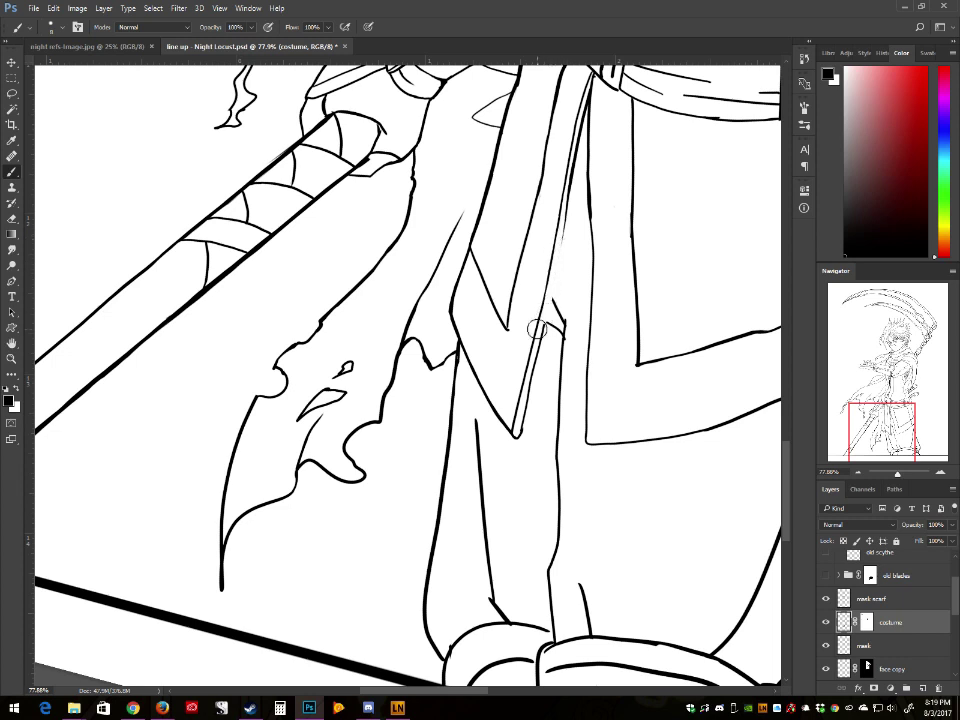
drag(426, 146, 409, 247)
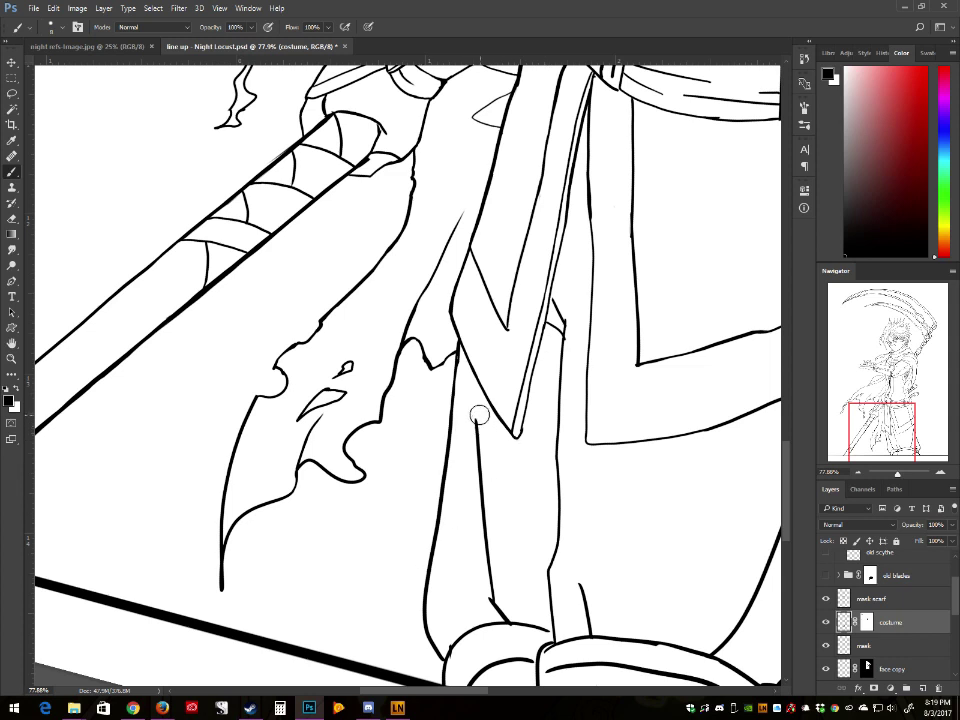
drag(481, 416, 499, 553)
drag(480, 454, 490, 578)
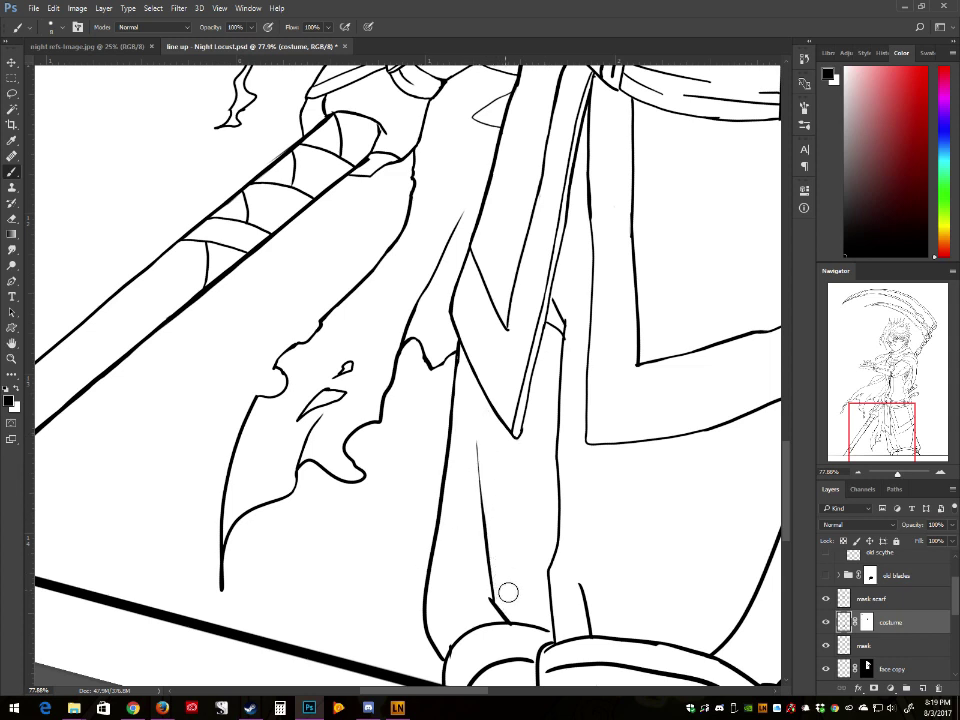
Step: Add a small jagged nick to the hanging cloth's torn edge where it meets the trouser leg
key(bracketleft)
key(bracketleft)
key(bracketleft)
key(bracketleft)
drag(432, 353, 433, 351)
key(bracketleft)
key(bracketleft)
key(bracketleft)
key(bracketright)
key(bracketright)
key(bracketright)
key(bracketleft)
key(bracketleft)
key(bracketleft)
key(bracketright)
key(bracketright)
key(bracketright)
Step: Sharpen the hanging cloth's curled flap into a ragged point, taper its lowest tip and tidy the adjoining notches
scroll(509, 632, down, 5)
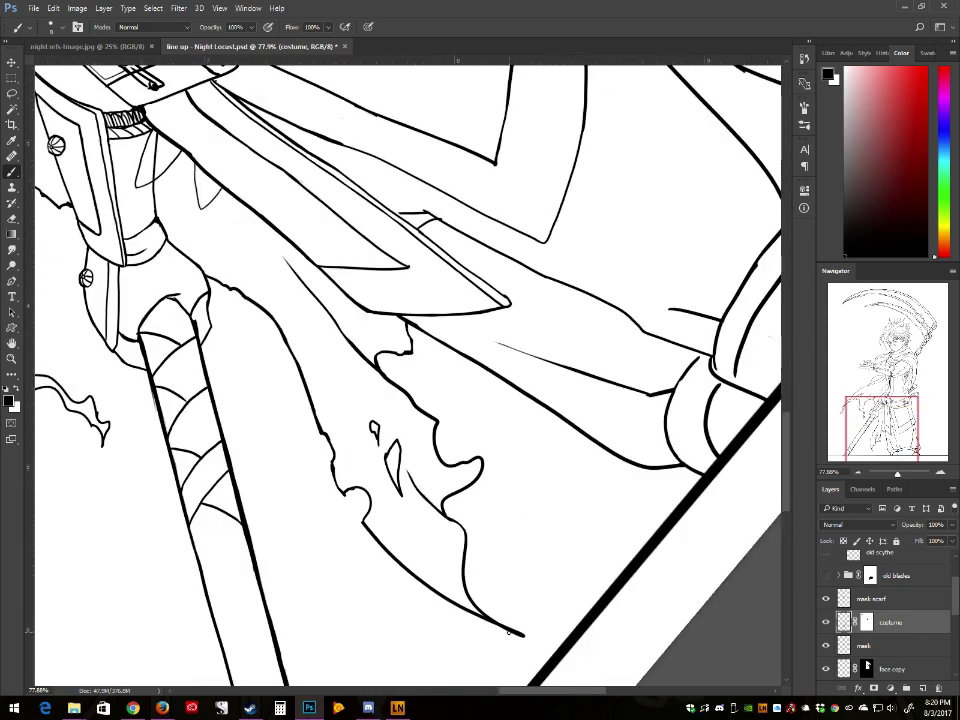
drag(513, 628, 508, 632)
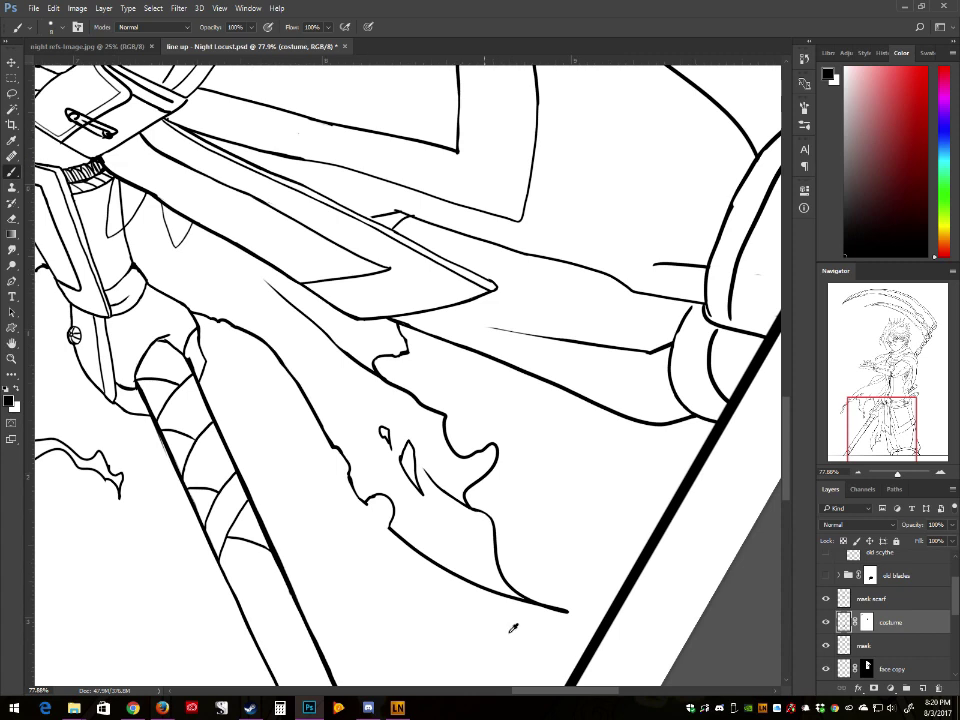
scroll(509, 632, down, 1)
drag(503, 430, 512, 427)
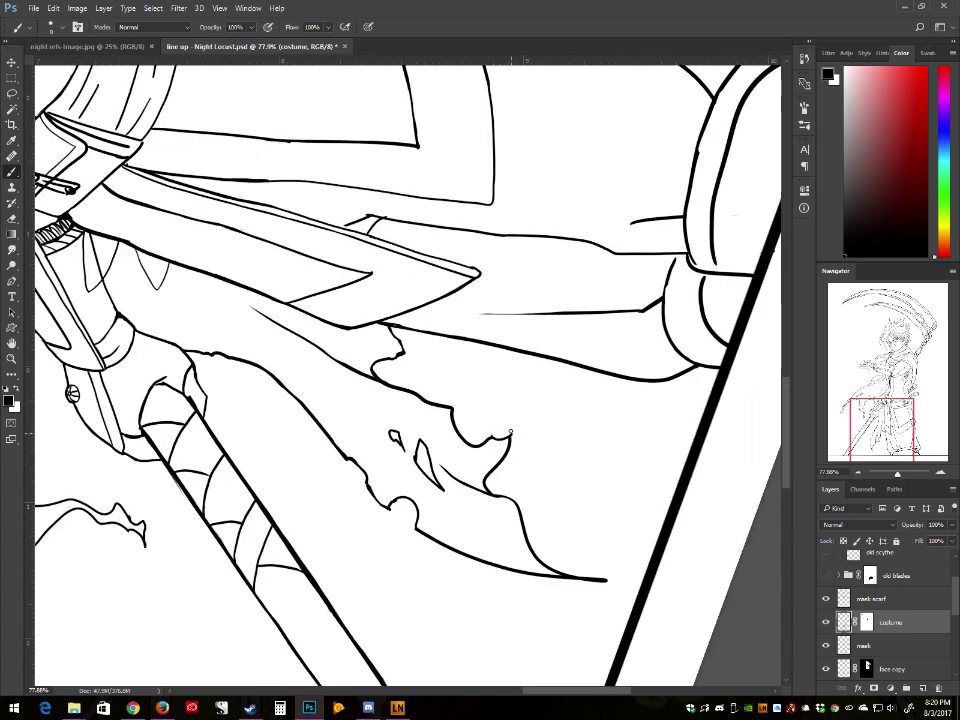
drag(493, 441, 507, 427)
scroll(508, 427, up, 6)
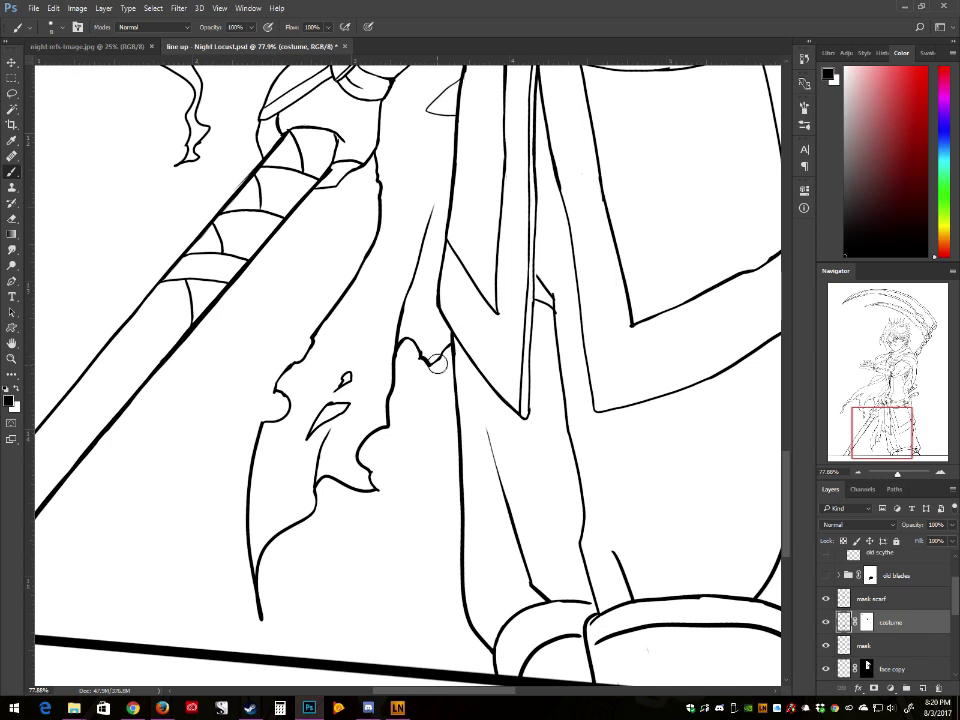
drag(437, 362, 440, 359)
drag(263, 603, 268, 637)
drag(277, 403, 282, 398)
Step: Erase a short gap in the front panel's inner hem line and trim the lower corner of the belt pouch beside the sash
drag(880, 421, 885, 403)
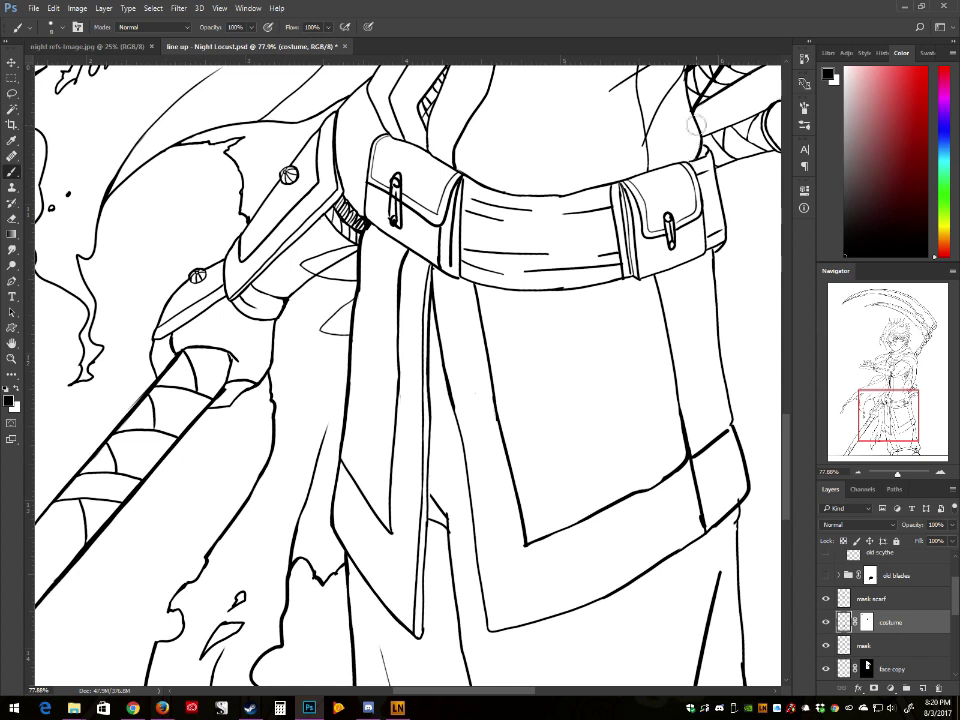
mouse_move(650, 487)
mouse_down()
mouse_move(666, 486)
mouse_move(642, 491)
mouse_up()
drag(444, 269, 460, 276)
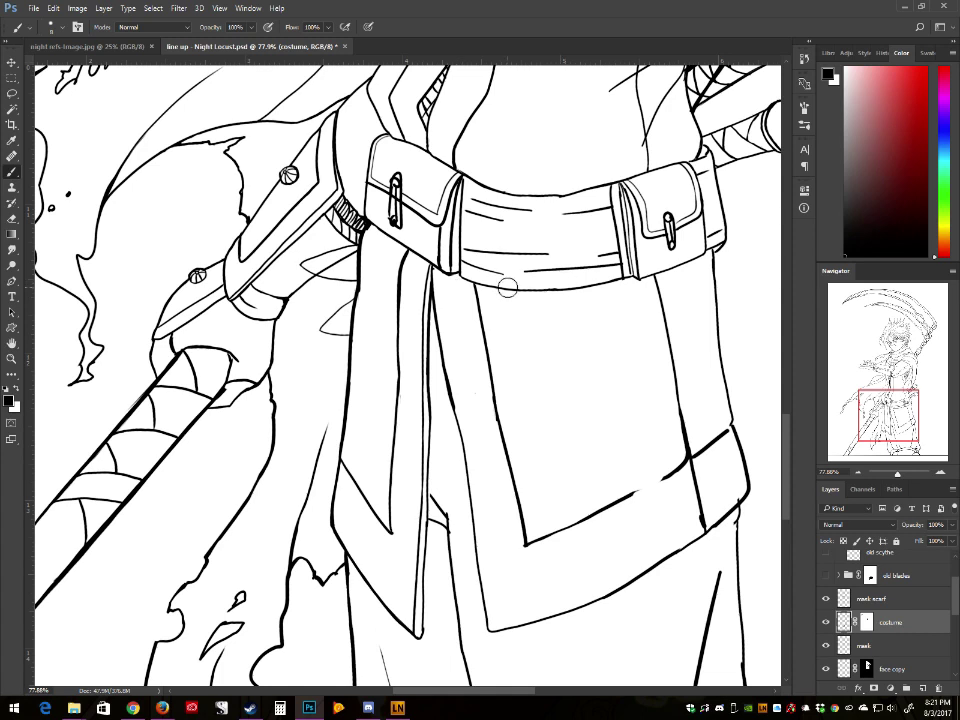
Step: Redraw the front panel's inner hem line as a smooth curve across the gap and thin the lines at the side fold
scroll(507, 288, down, 5)
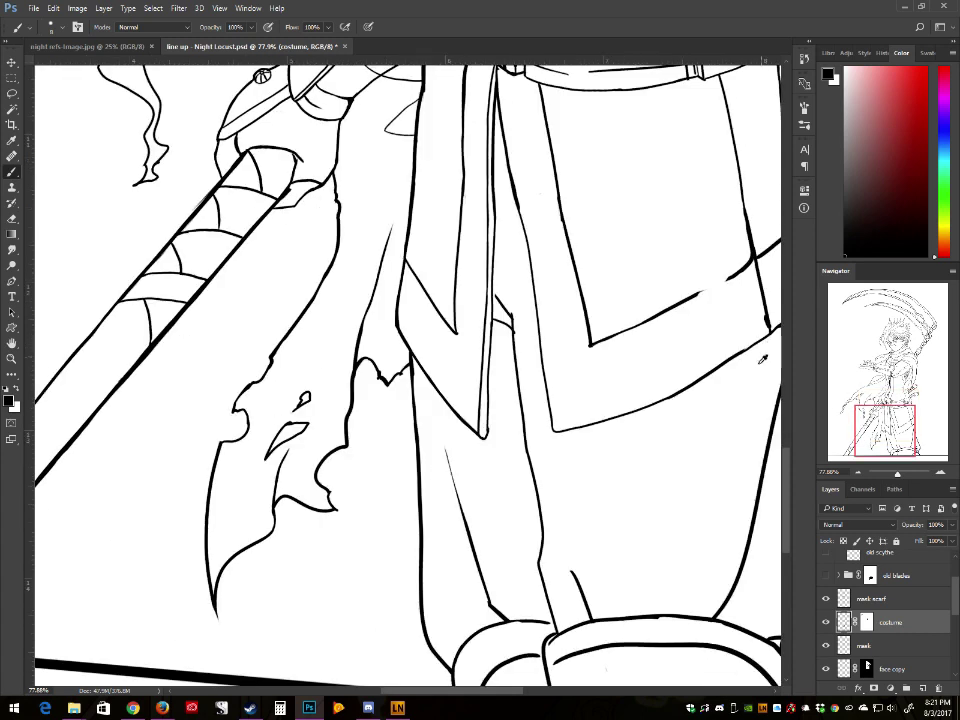
scroll(724, 421, up, 6)
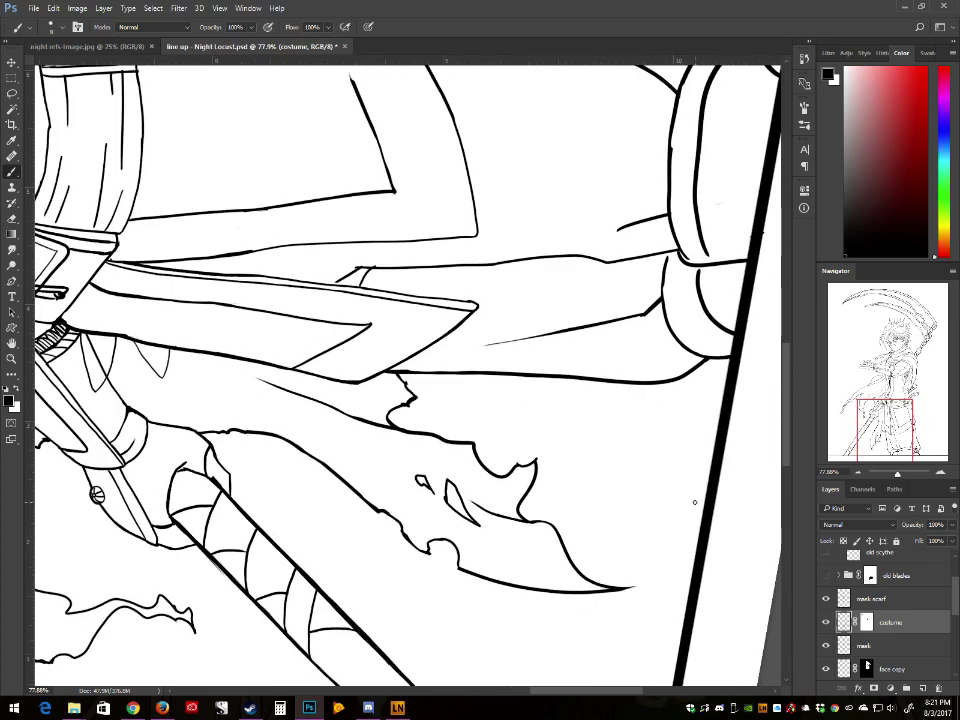
drag(876, 420, 896, 406)
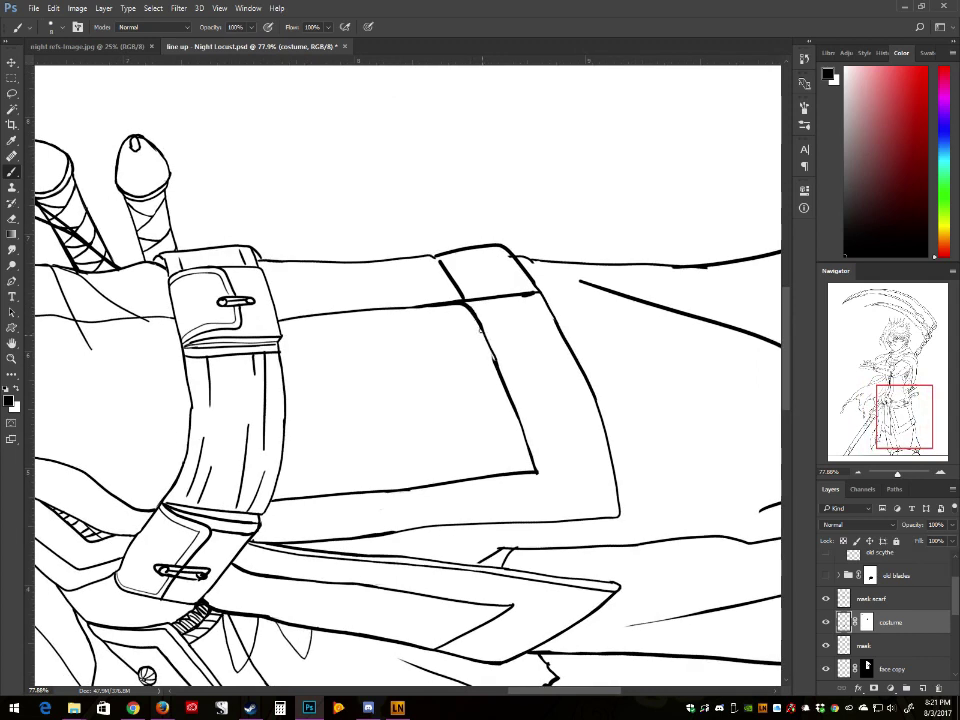
key(bracketright)
key(bracketright)
key(bracketright)
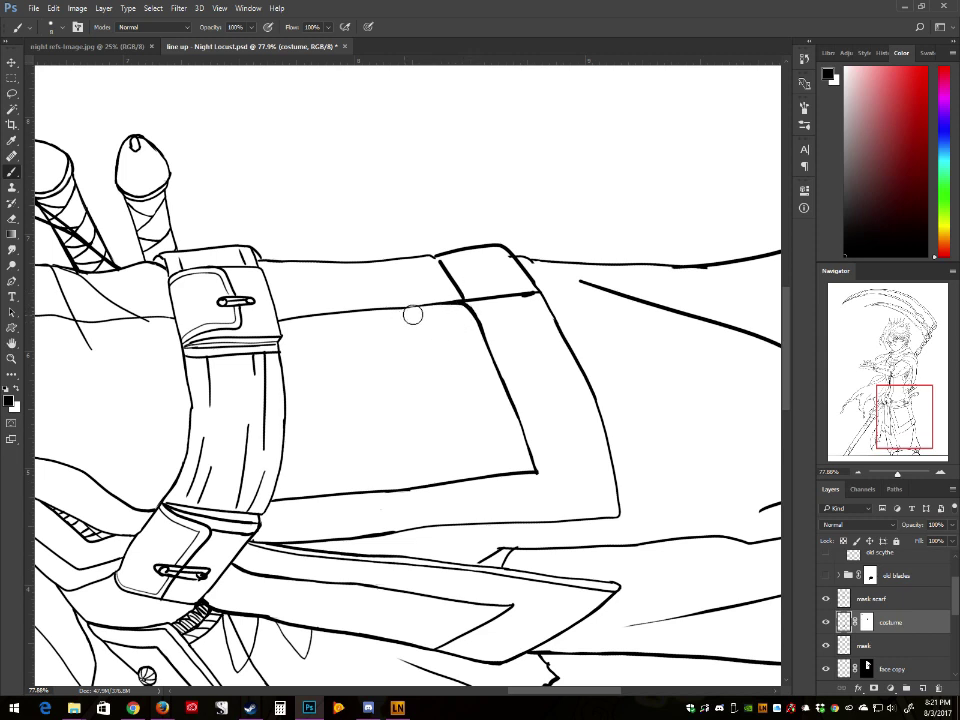
key(bracketleft)
key(bracketleft)
key(bracketleft)
key(bracketright)
key(bracketright)
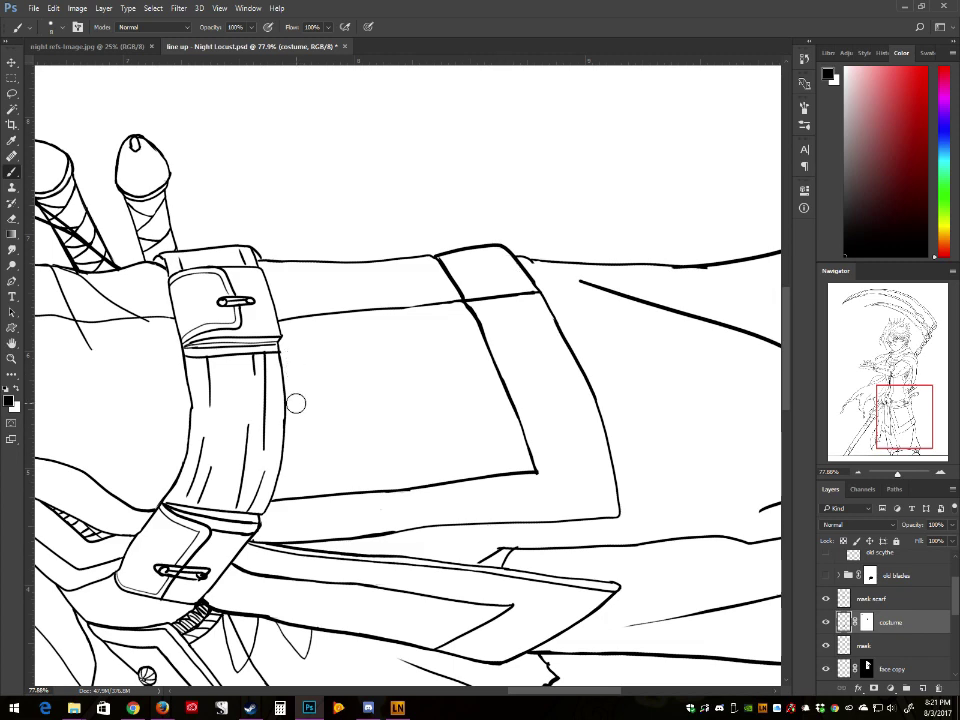
drag(296, 403, 330, 386)
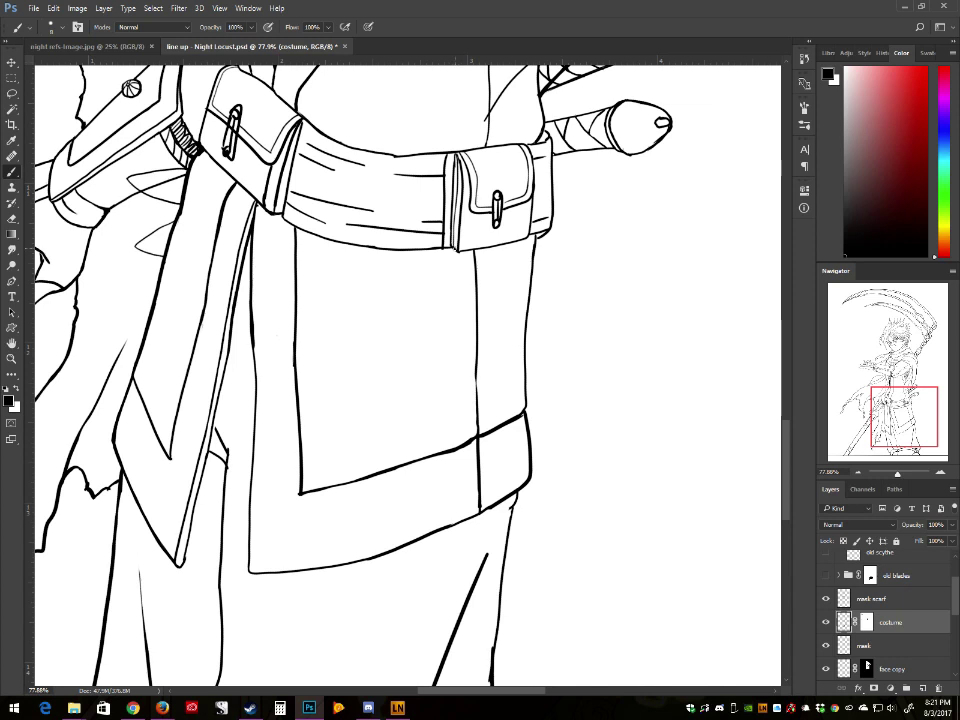
Step: Clean up the overlapping trouser outline beside the sash strip and touch up the front panel's side hem
drag(448, 230, 446, 248)
key(bracketright)
key(bracketright)
key(bracketright)
key(bracketleft)
key(bracketleft)
key(bracketleft)
mouse_move(222, 435)
mouse_down()
mouse_move(231, 463)
mouse_move(222, 461)
mouse_up()
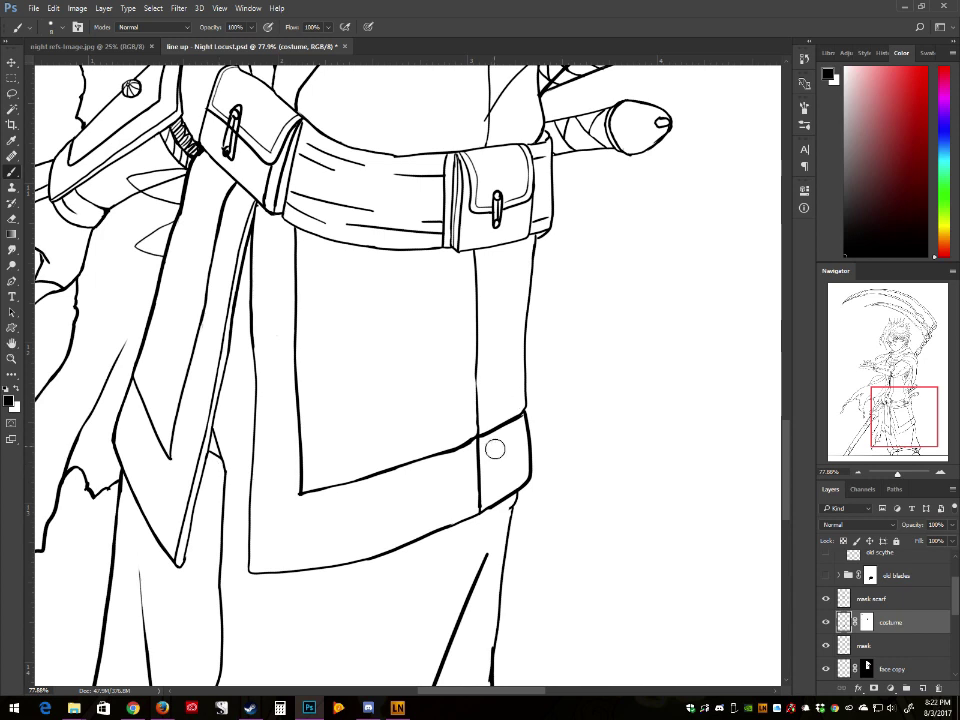
drag(495, 449, 517, 426)
Step: Taper the long crease on the far trouser leg and re-ink that leg's outer outline below the front panel
drag(896, 417, 879, 436)
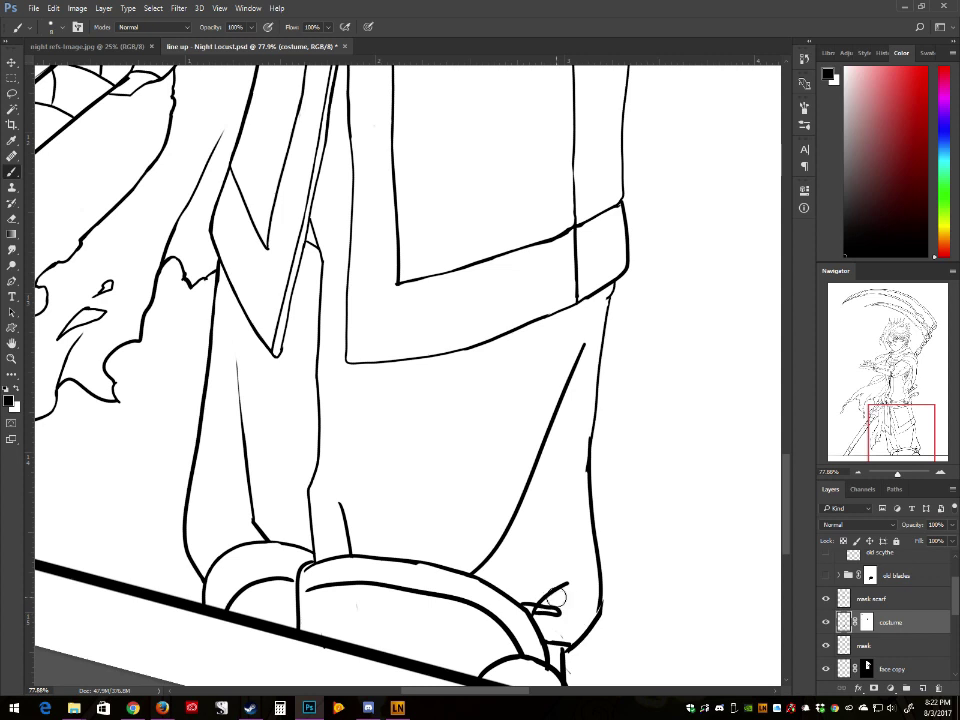
drag(584, 338, 561, 385)
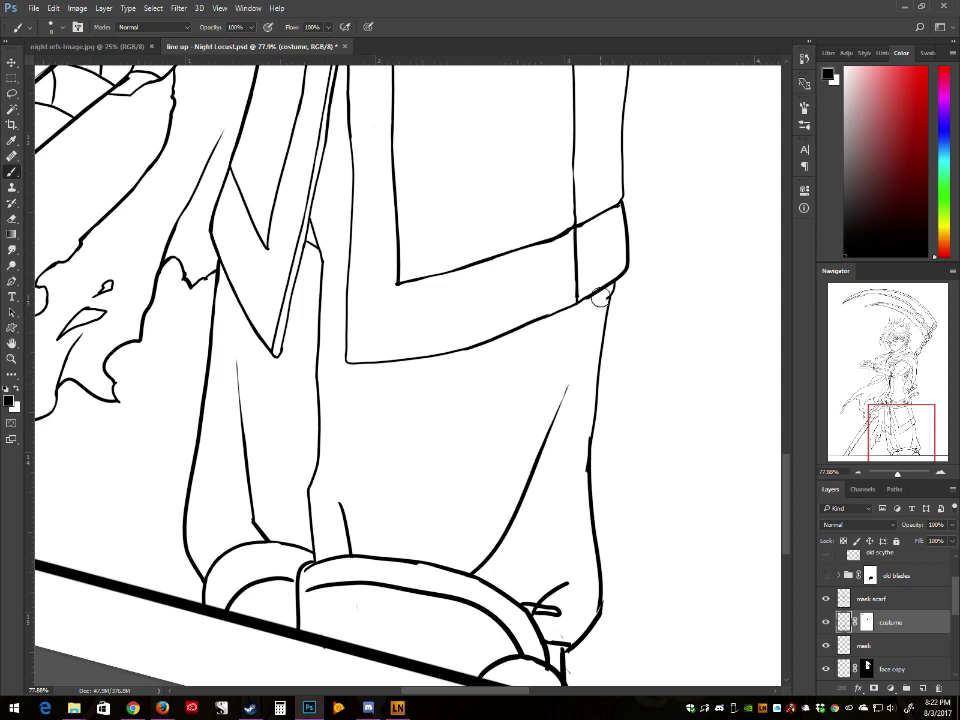
mouse_move(617, 302)
mouse_down()
mouse_move(615, 292)
mouse_move(591, 432)
mouse_up()
mouse_move(598, 360)
mouse_down()
mouse_move(585, 456)
mouse_move(592, 428)
mouse_move(590, 525)
mouse_up()
drag(576, 471, 579, 447)
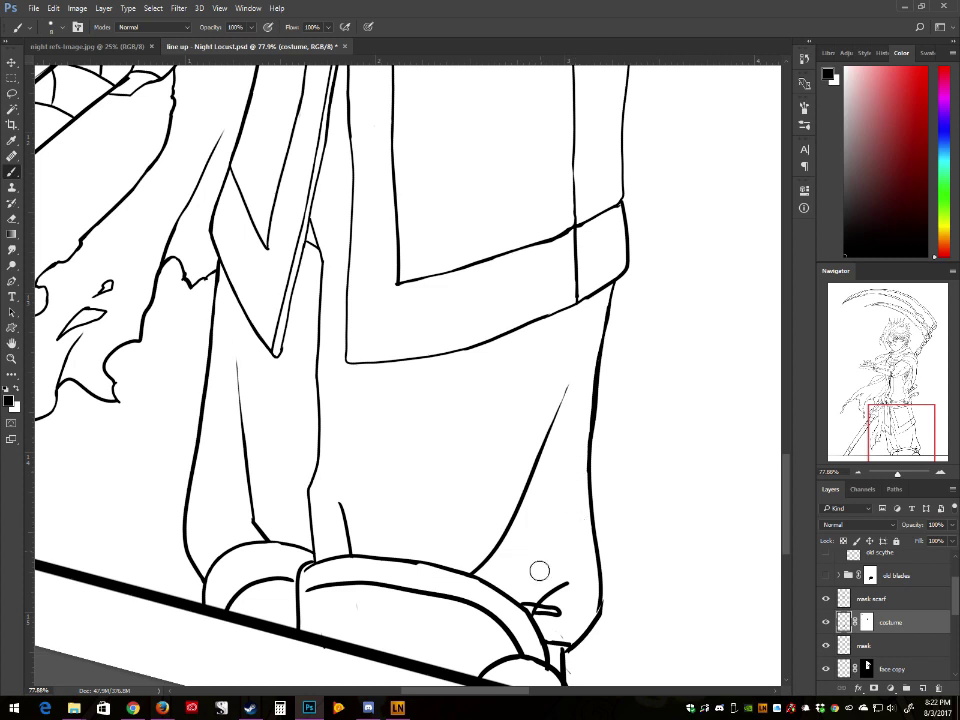
Step: Replace the rough fold marks above the far trouser leg's cuff with a small pointed fold
mouse_move(553, 581)
mouse_down()
mouse_move(536, 604)
mouse_move(575, 593)
mouse_move(522, 599)
mouse_up()
key(bracketleft)
key(bracketleft)
key(bracketleft)
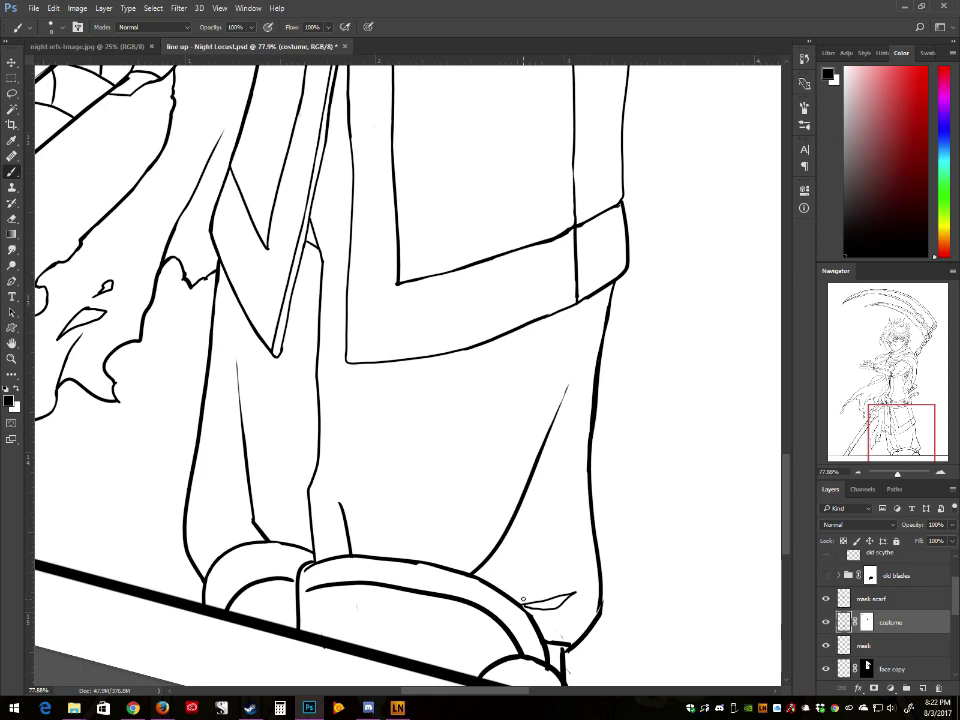
Step: Redraw the upper contour of the large cuff with a thinner, smoother line
mouse_move(252, 508)
mouse_down()
mouse_move(253, 519)
mouse_move(242, 510)
mouse_move(268, 537)
mouse_move(608, 529)
mouse_up()
scroll(608, 529, up, 5)
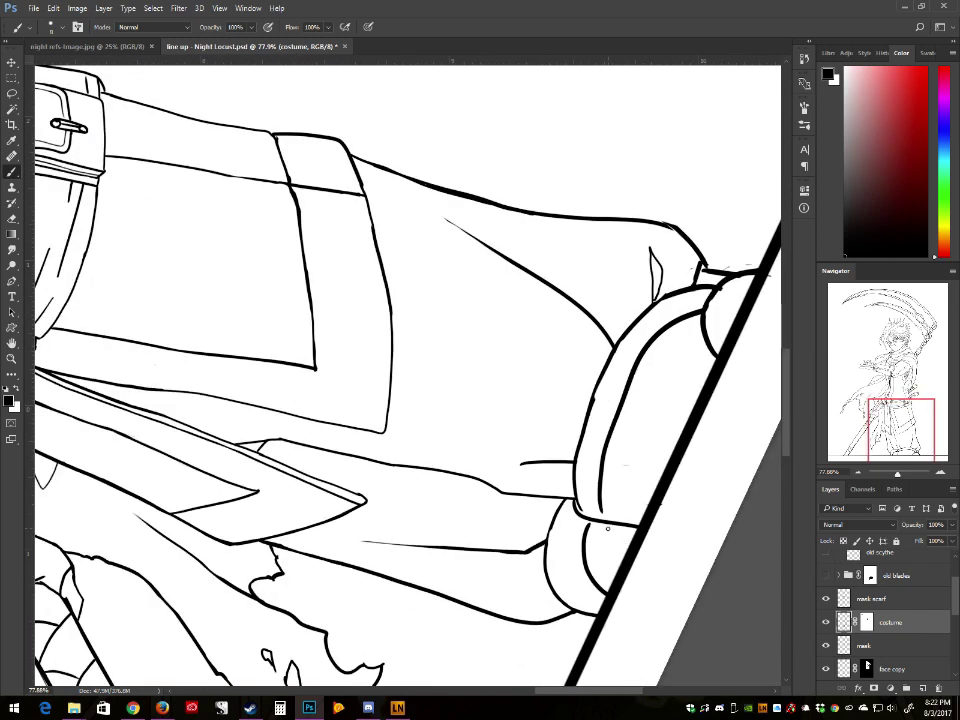
mouse_move(890, 423)
mouse_down()
mouse_move(903, 422)
mouse_move(886, 433)
mouse_up()
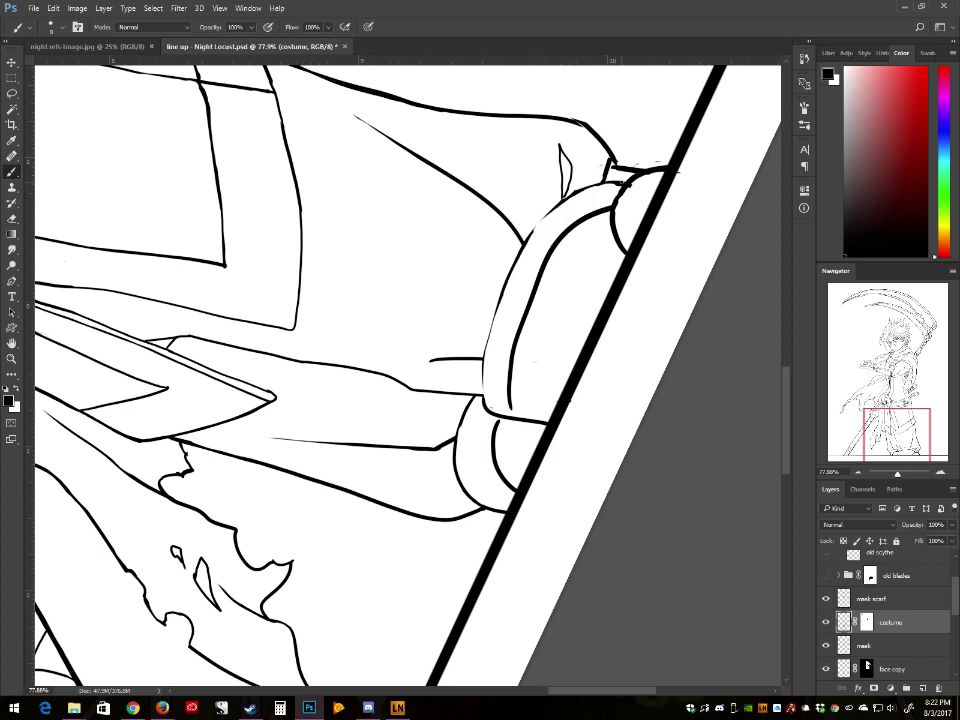
mouse_move(555, 205)
mouse_down()
mouse_move(498, 296)
mouse_move(481, 375)
mouse_move(489, 407)
mouse_up()
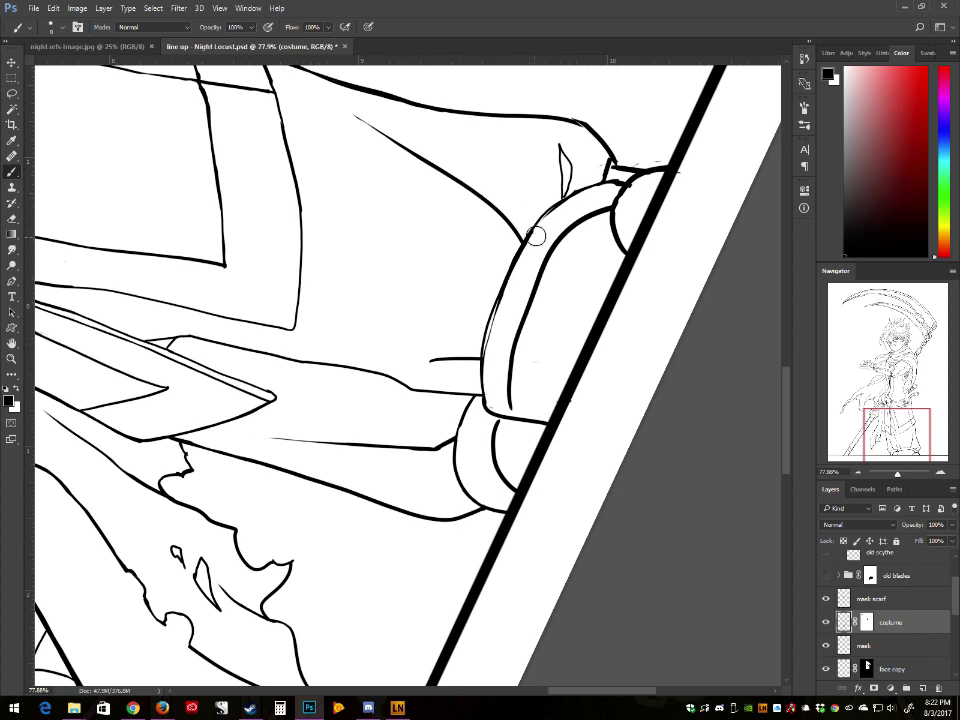
mouse_move(508, 298)
mouse_down()
mouse_move(491, 335)
mouse_move(543, 227)
mouse_move(609, 190)
mouse_up()
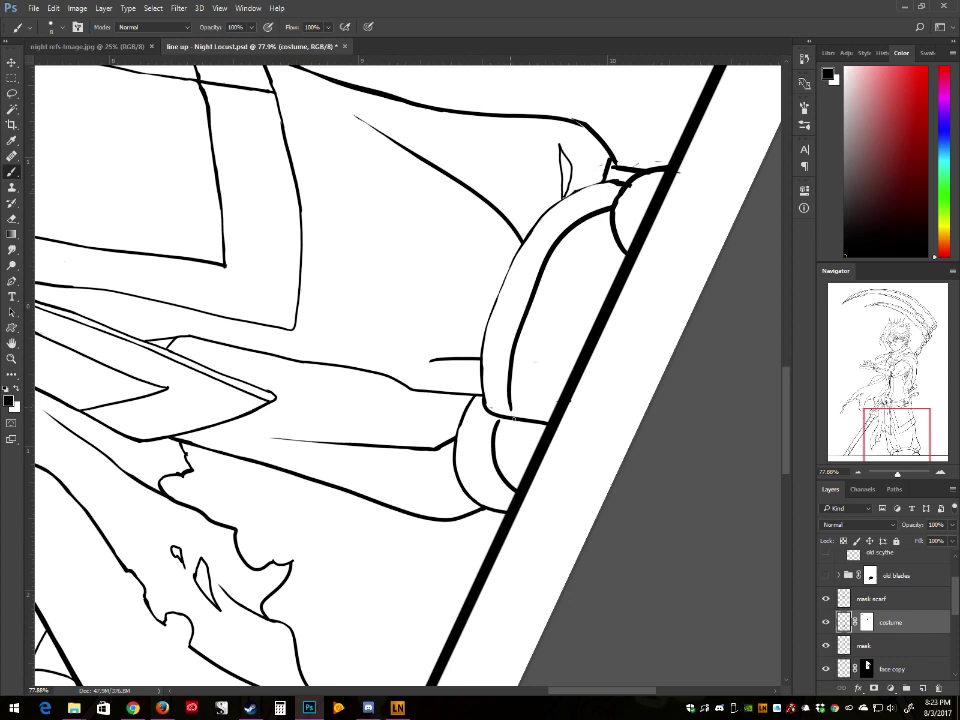
drag(521, 241, 481, 358)
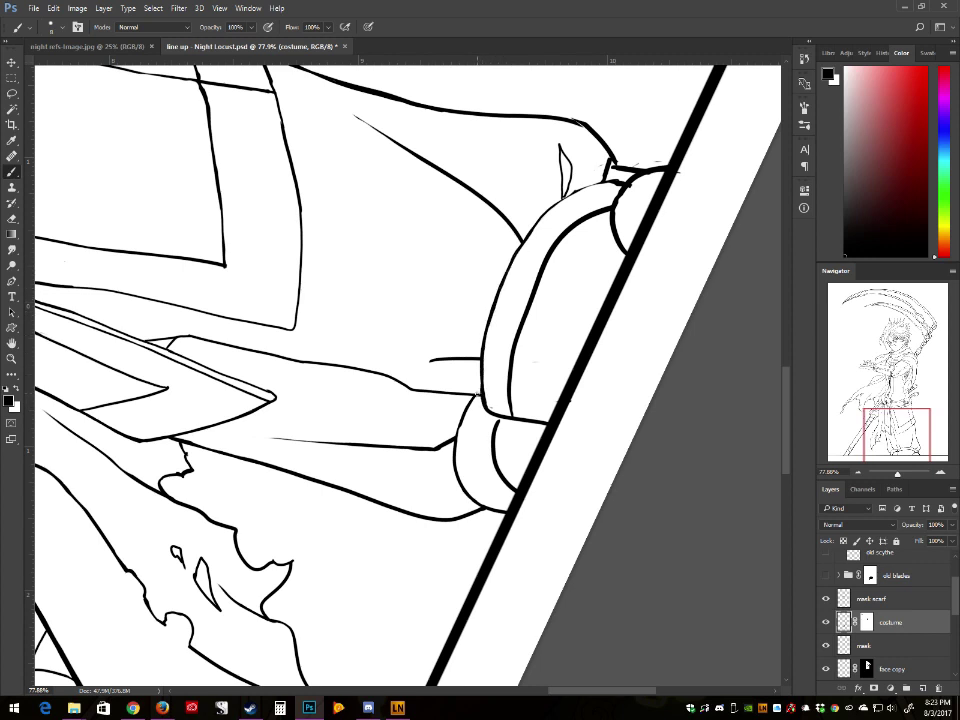
scroll(477, 394, up, 6)
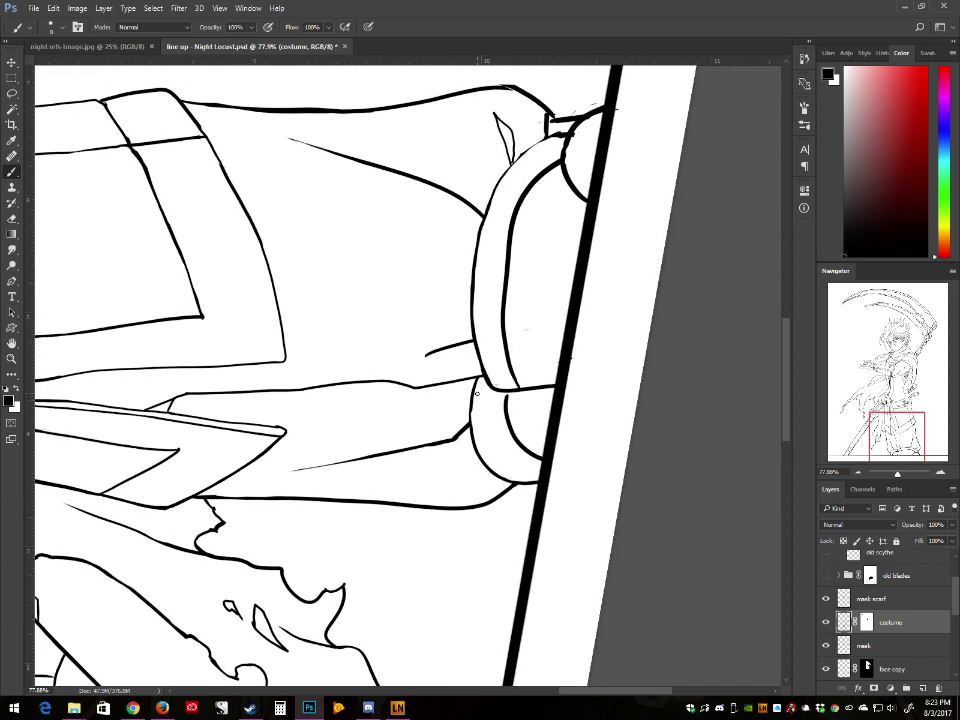
scroll(477, 394, up, 3)
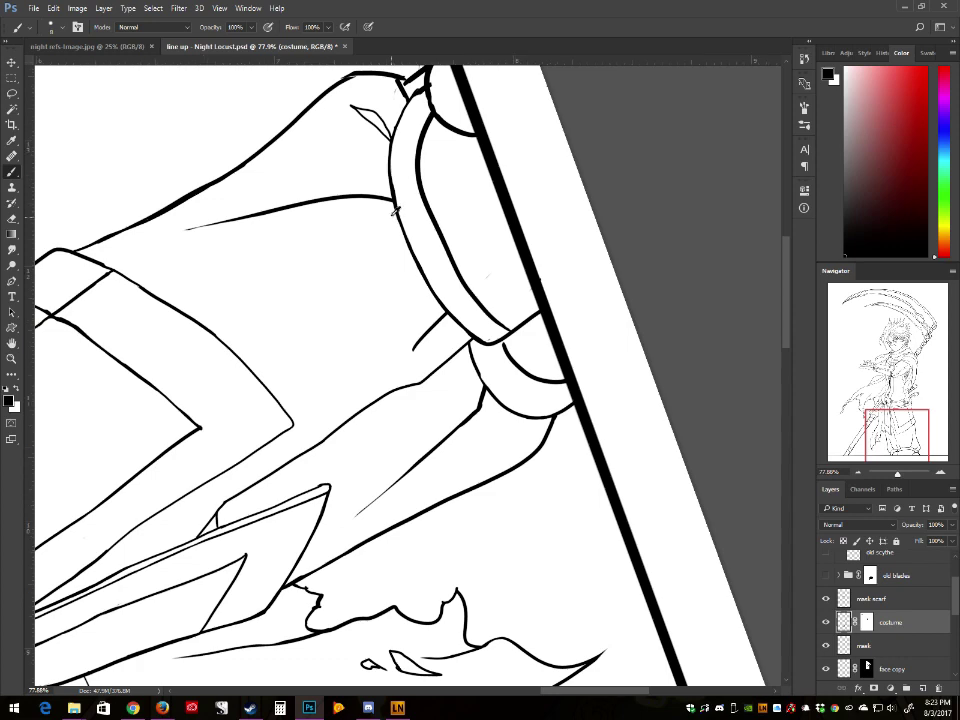
Step: Clean up the far trouser leg's outline and the stray lines where it meets the cuff's outer end
scroll(391, 215, down, 19)
drag(718, 349, 711, 388)
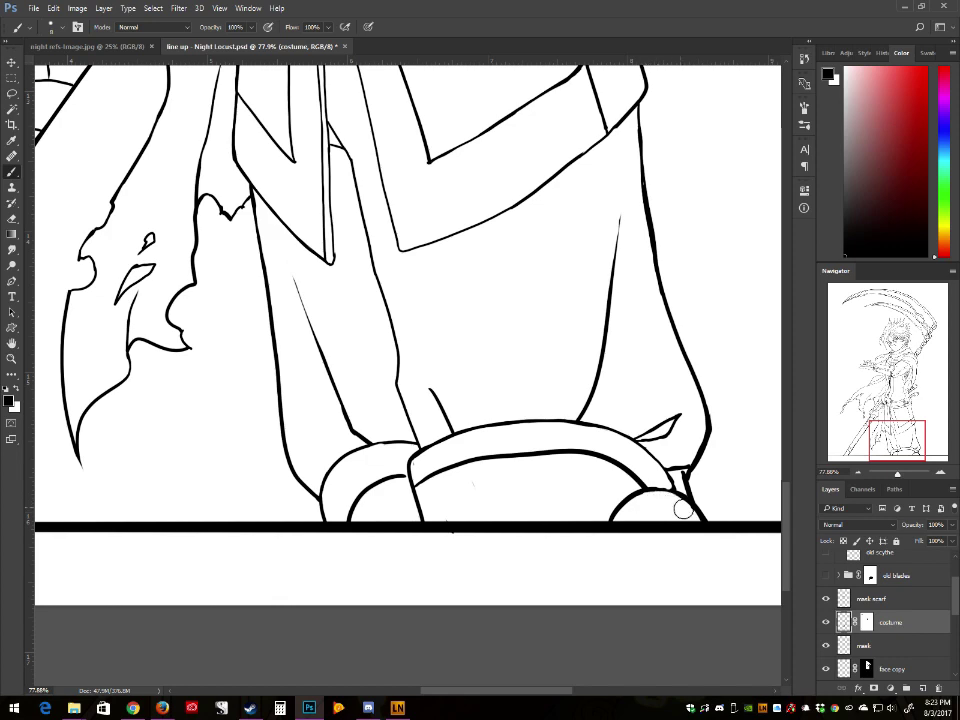
scroll(666, 685, up, 3)
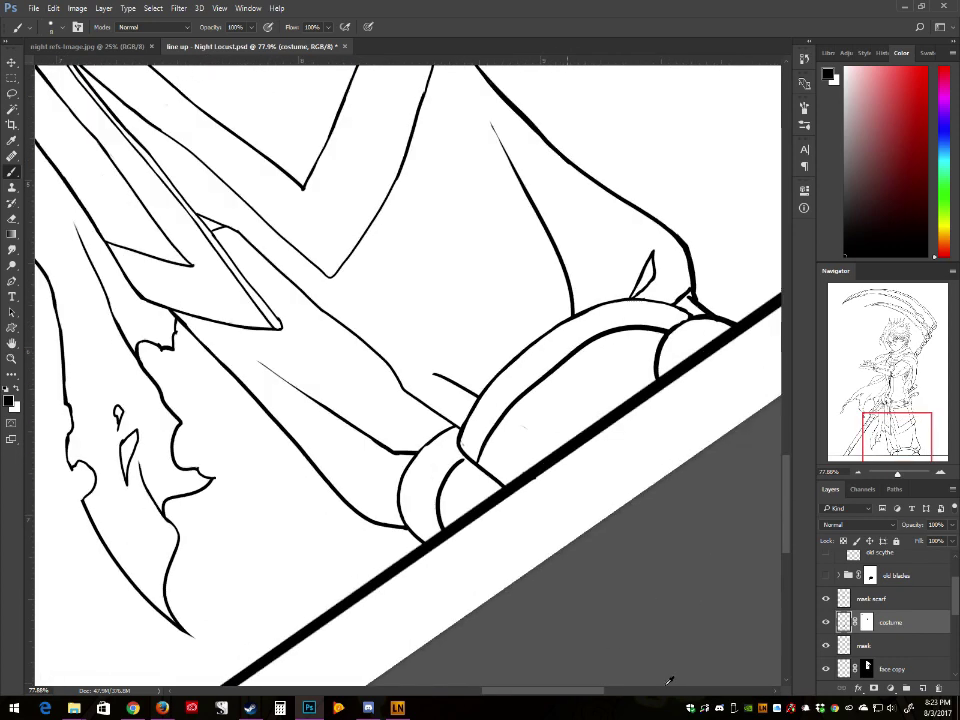
Step: Thin and smooth the inner contour line of the large trouser cuff
drag(669, 680, 664, 686)
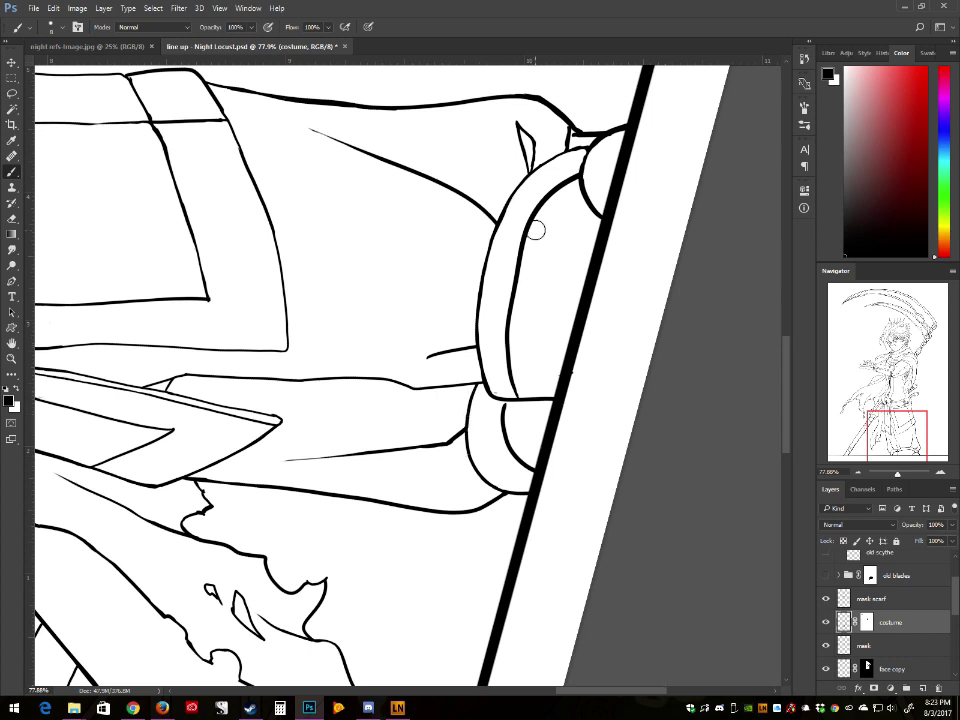
drag(535, 243, 510, 333)
drag(522, 242, 508, 298)
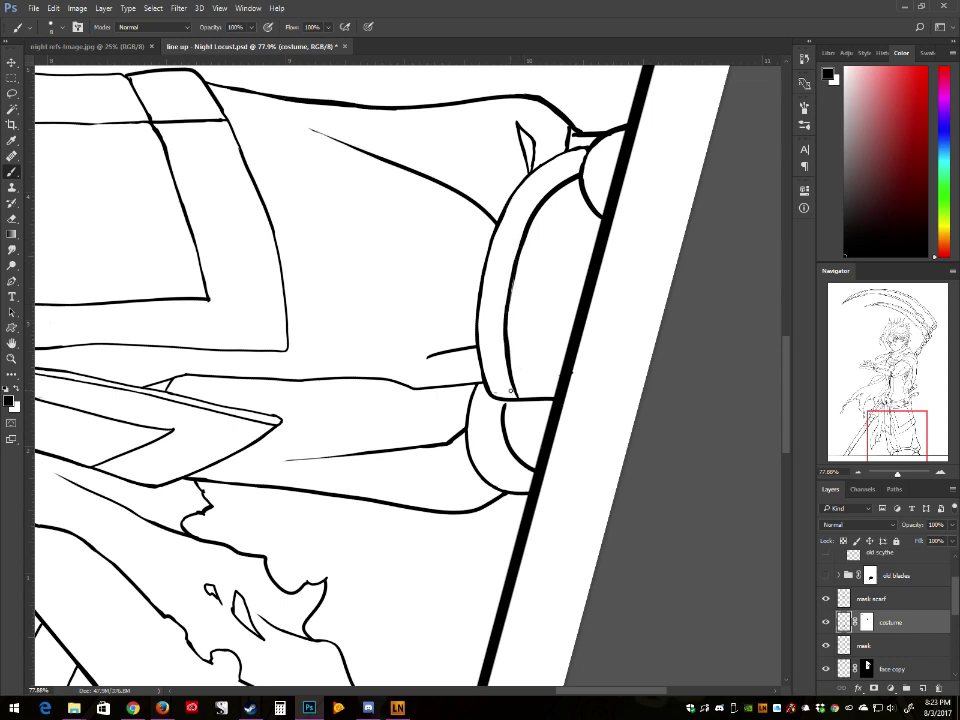
key(bracketright)
key(bracketright)
key(bracketright)
scroll(602, 354, down, 14)
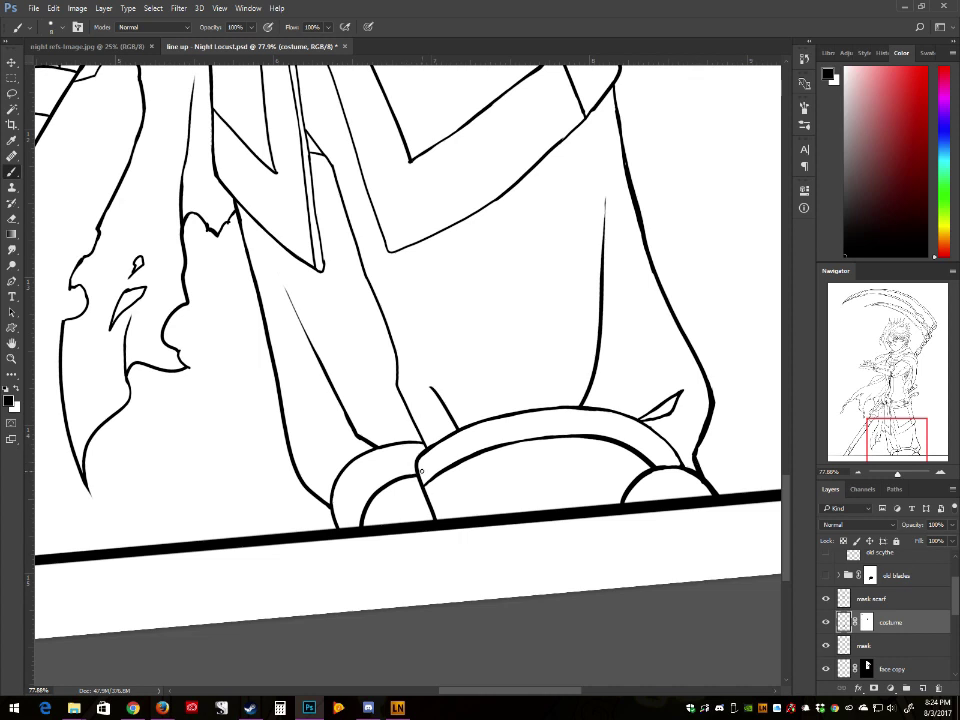
key(Escape)
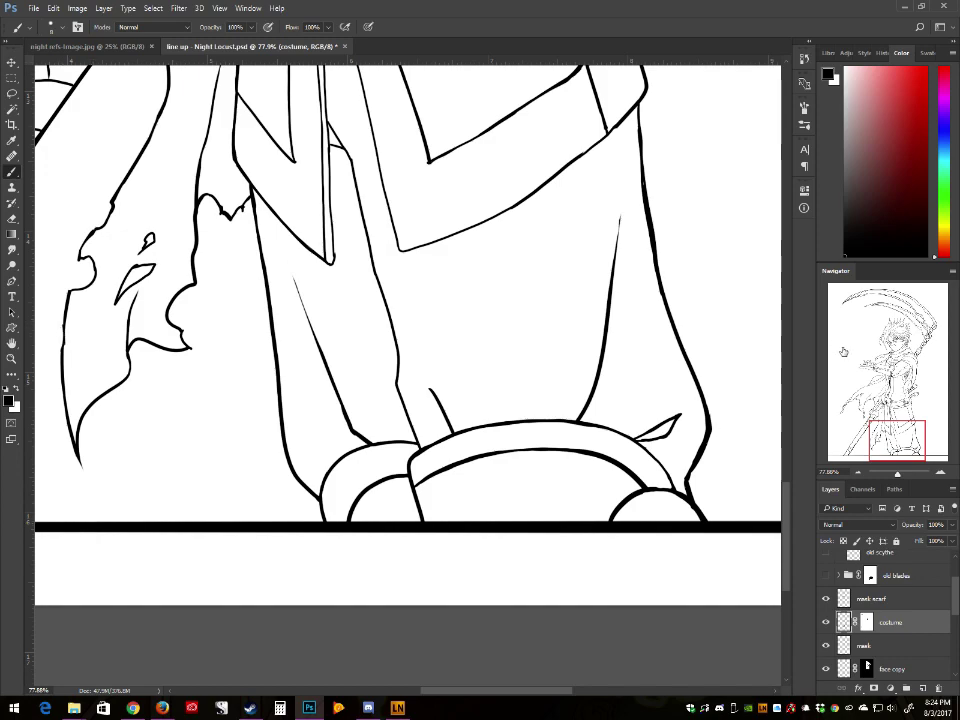
Step: Draw lengthwise lines on the narrow section between the hatched band and the smooth band at the hip
drag(897, 438, 879, 400)
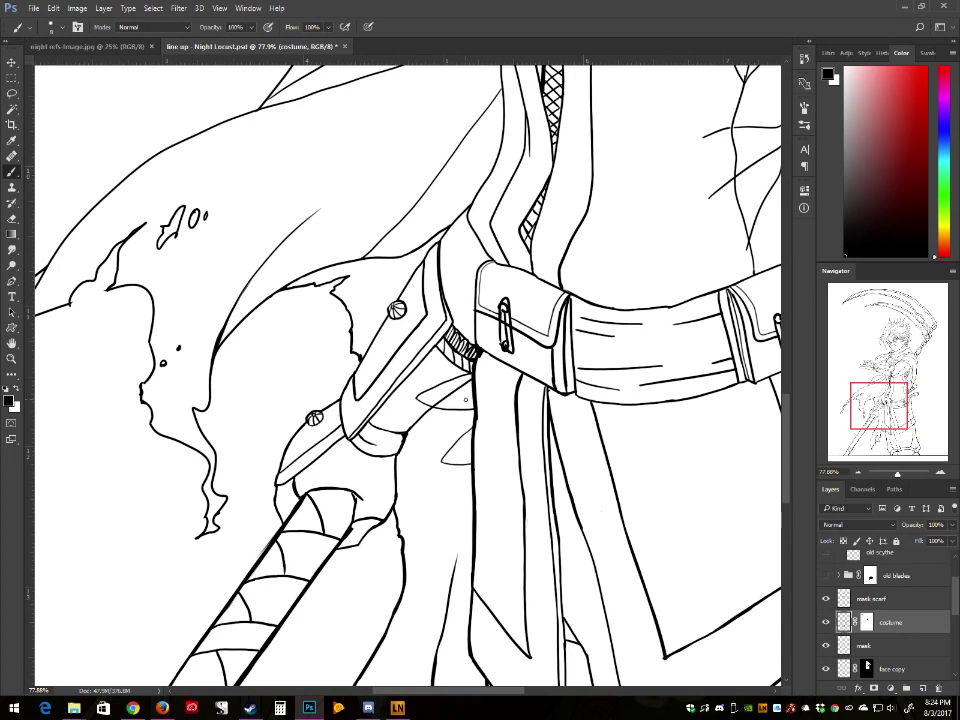
mouse_move(448, 400)
mouse_down()
mouse_move(435, 400)
mouse_move(477, 382)
mouse_up()
key(r)
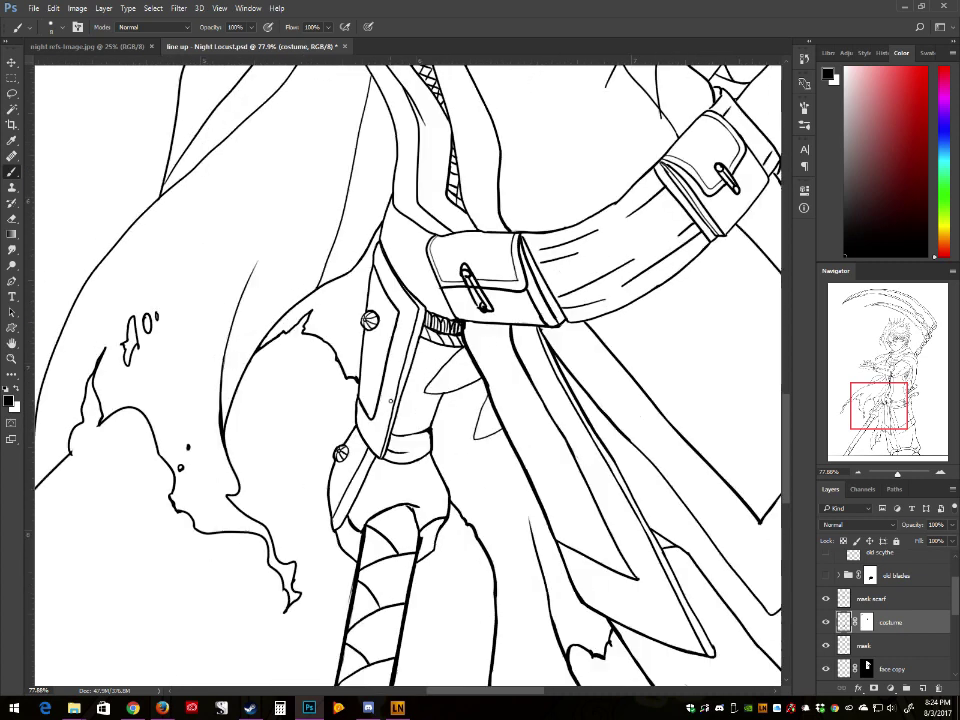
key(r)
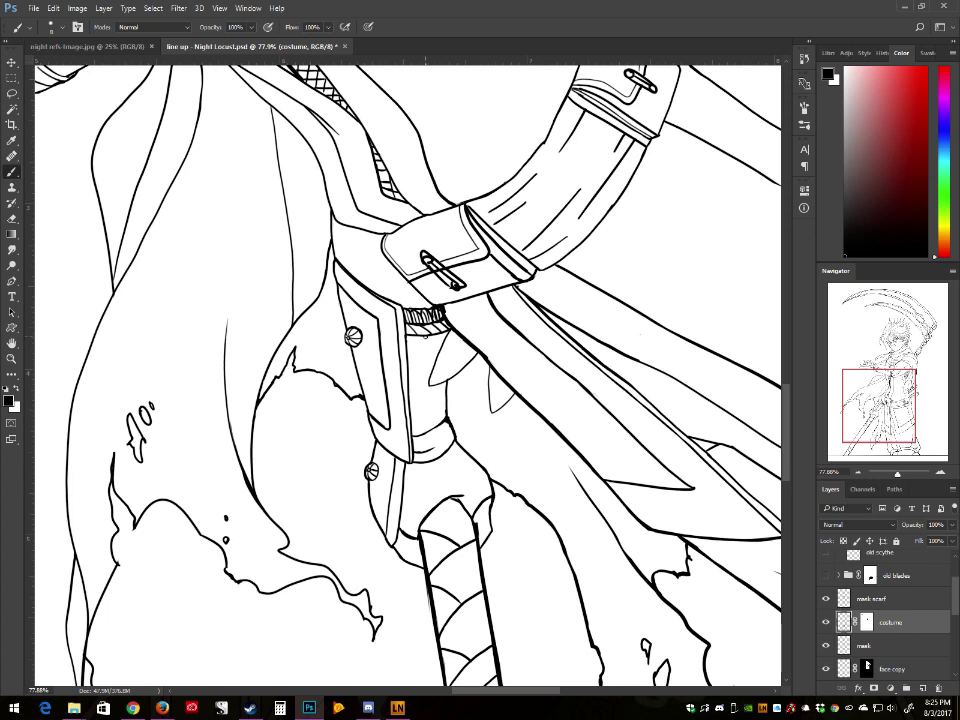
drag(423, 336, 431, 426)
drag(434, 336, 431, 374)
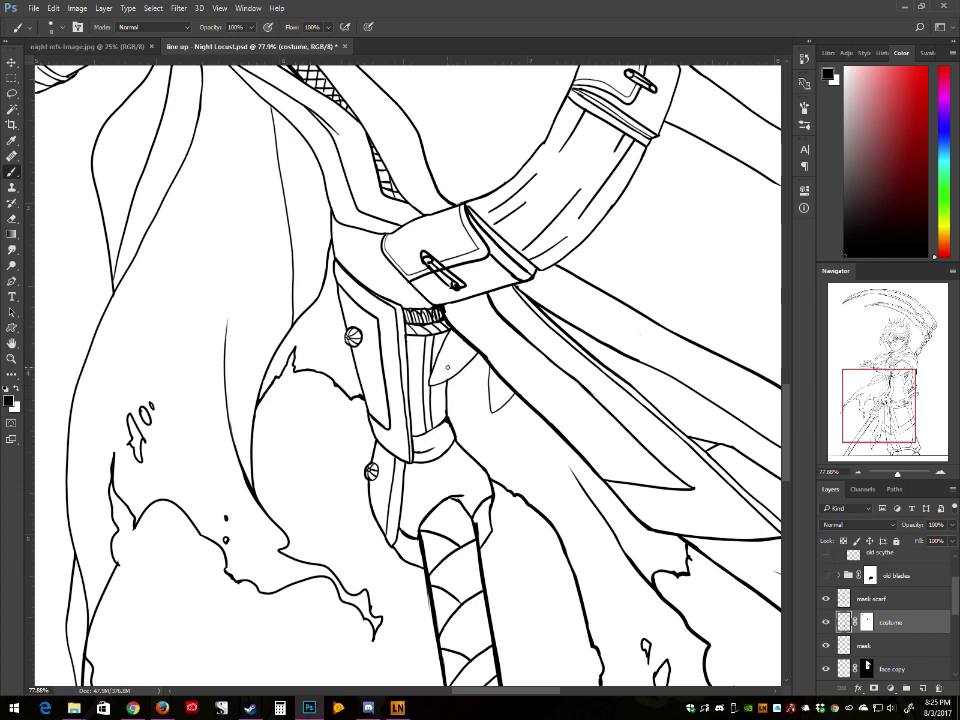
Step: Erase the stray lines crossing the wrapped grip of the upper sword handle behind the waist
key(r)
mouse_move(448, 367)
mouse_down()
mouse_move(451, 377)
mouse_move(454, 207)
mouse_up()
key(r)
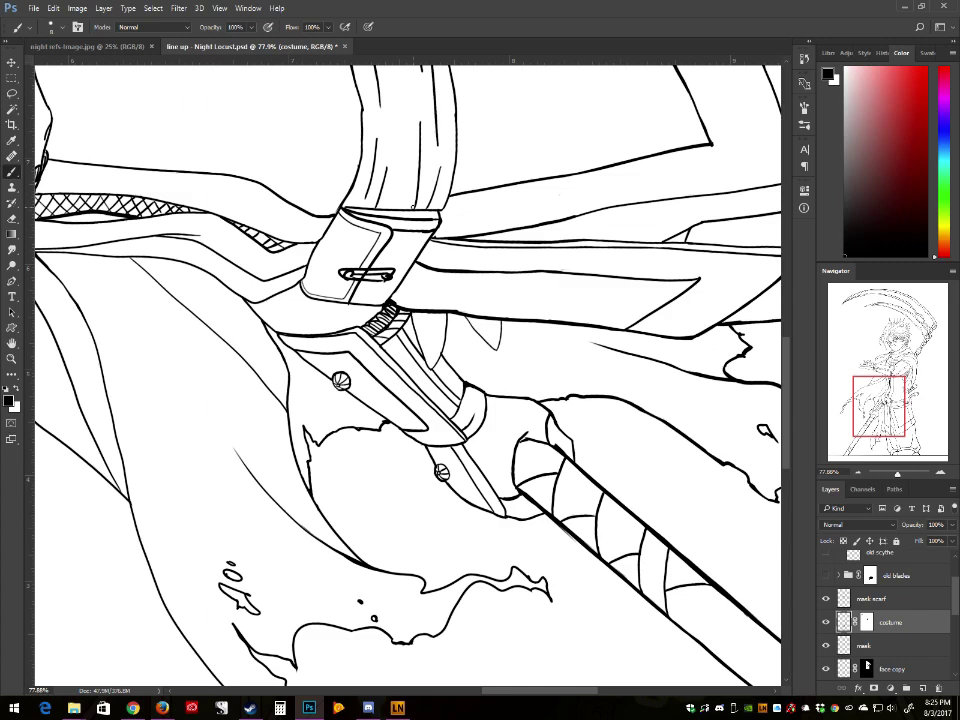
scroll(415, 205, down, 10)
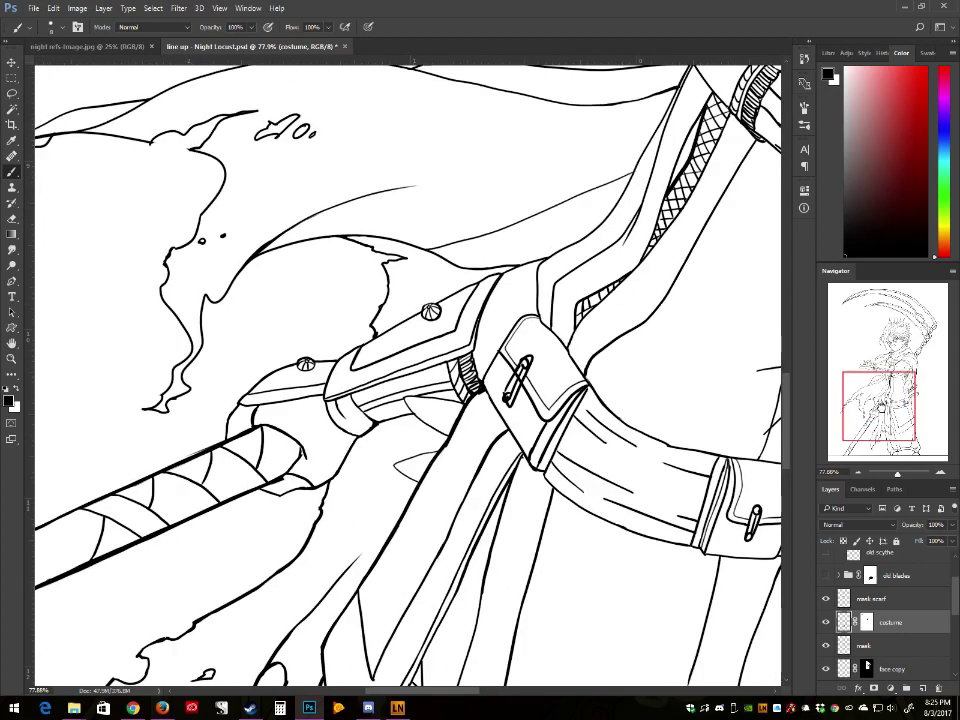
drag(656, 308, 387, 331)
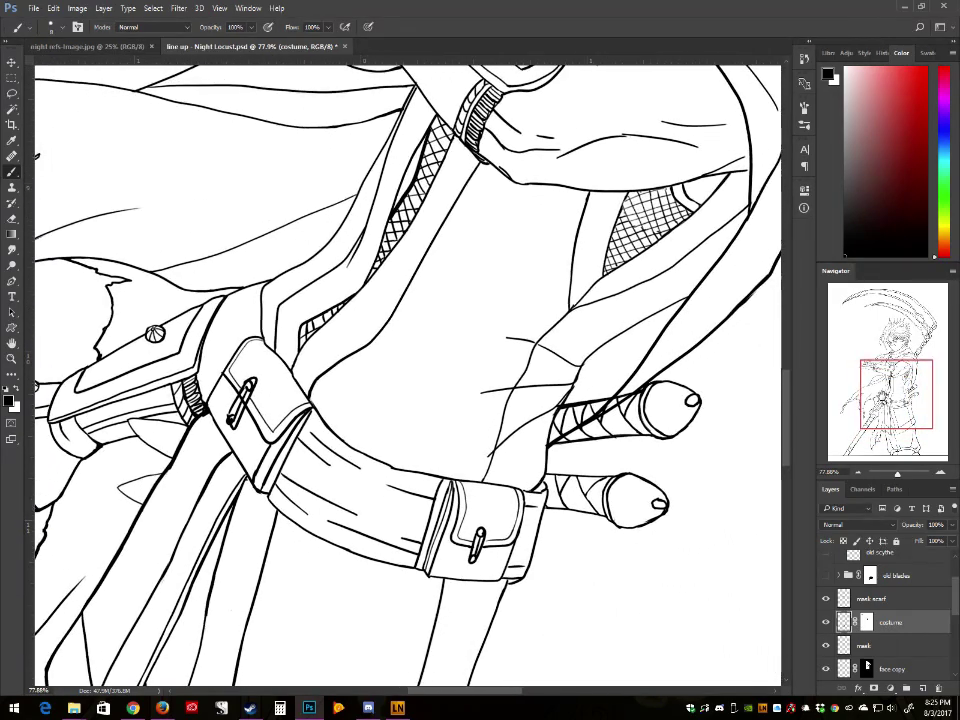
drag(553, 442, 630, 408)
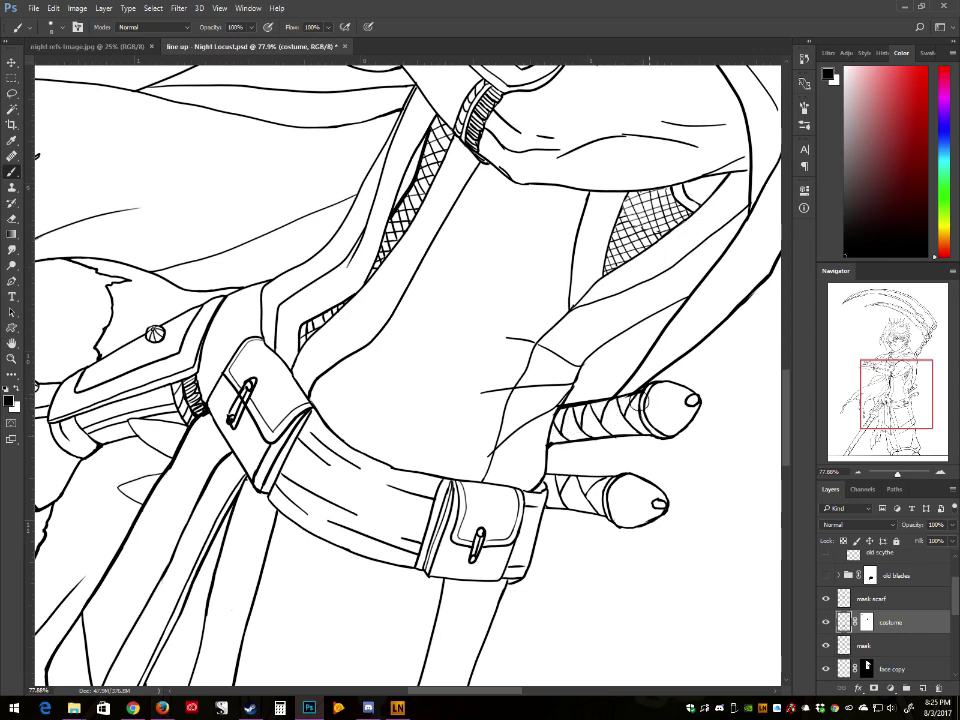
Step: Refine the lower end of the hanging cloth's outer edge where it meets the upper sword handle
mouse_move(712, 600)
mouse_down()
mouse_move(747, 548)
mouse_move(778, 451)
mouse_move(785, 348)
mouse_up()
drag(578, 197, 544, 282)
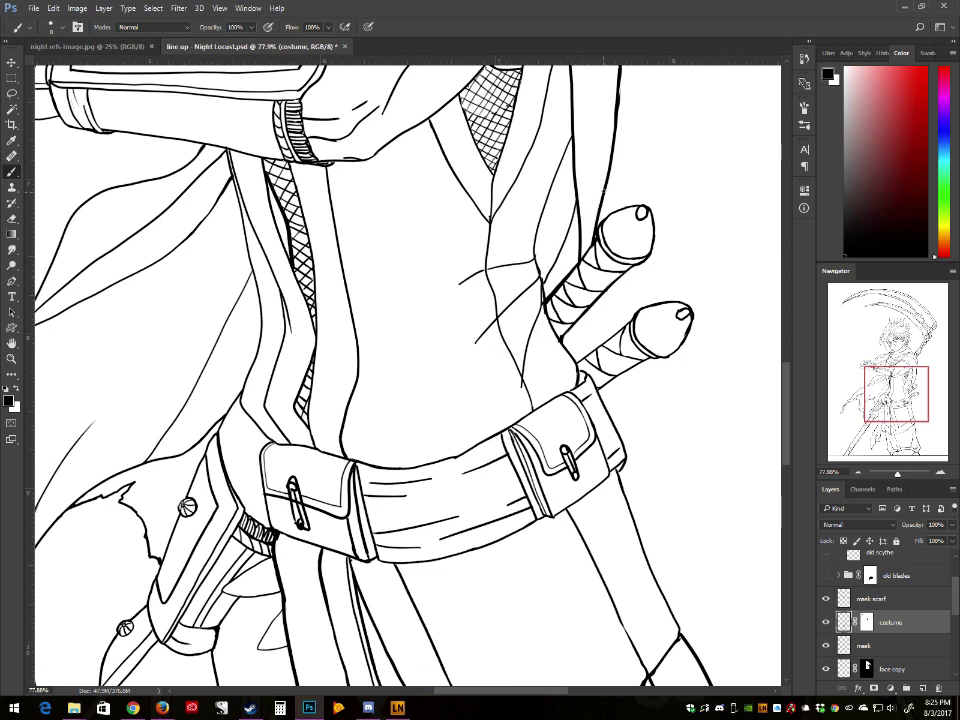
mouse_move(603, 192)
mouse_down()
mouse_move(578, 260)
mouse_move(595, 252)
mouse_up()
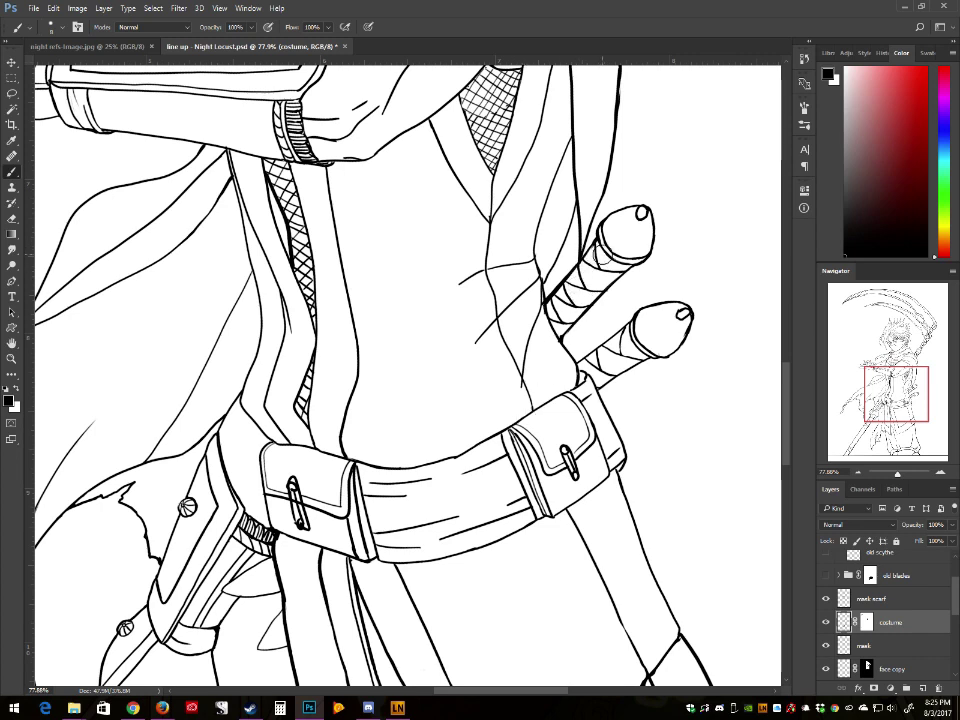
key(r)
drag(551, 190, 606, 250)
key(Escape)
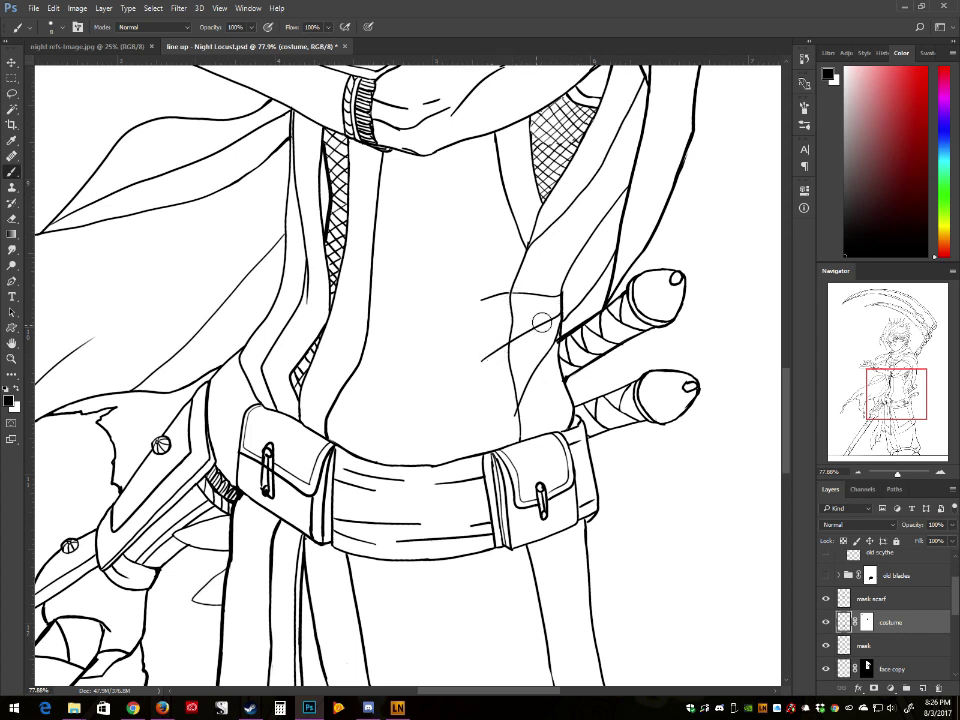
Step: Try to erase part of the diagonal fold line crossing the side of the waist
drag(544, 321, 520, 345)
drag(557, 314, 541, 334)
key(alt+z)
key(alt+z)
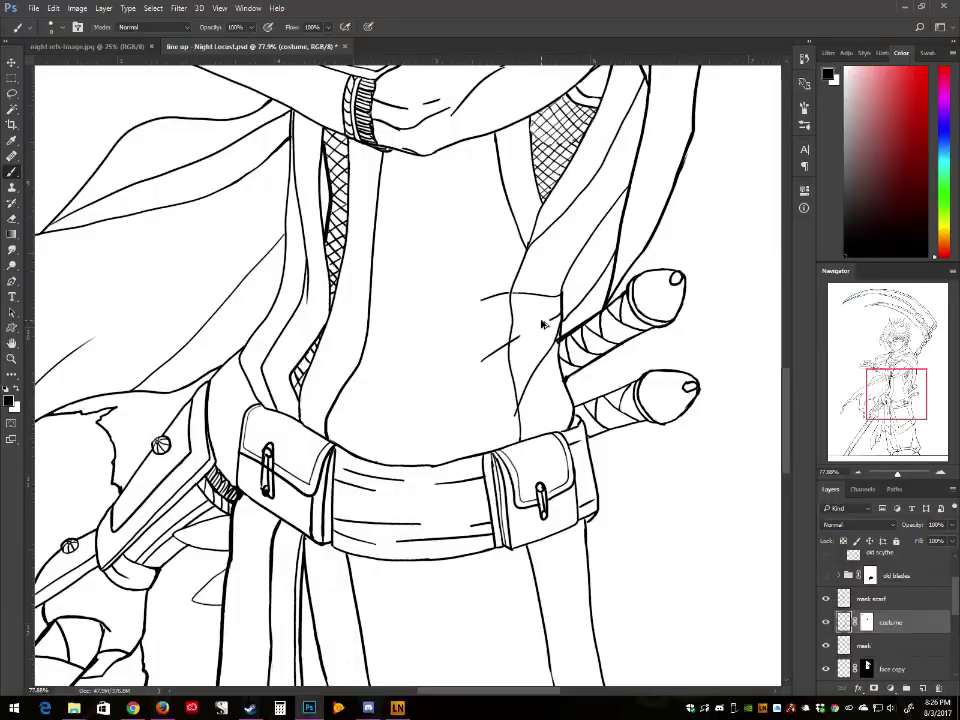
key(alt+z)
key(alt+z)
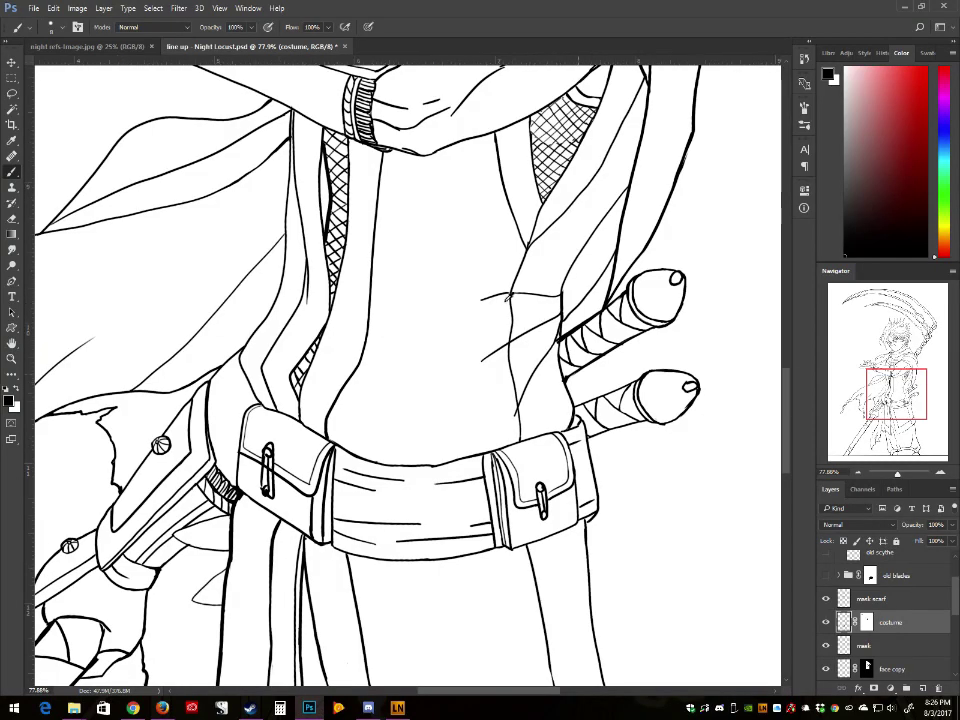
key(ctrl+z)
key(ctrl+z)
key(ctrl+z)
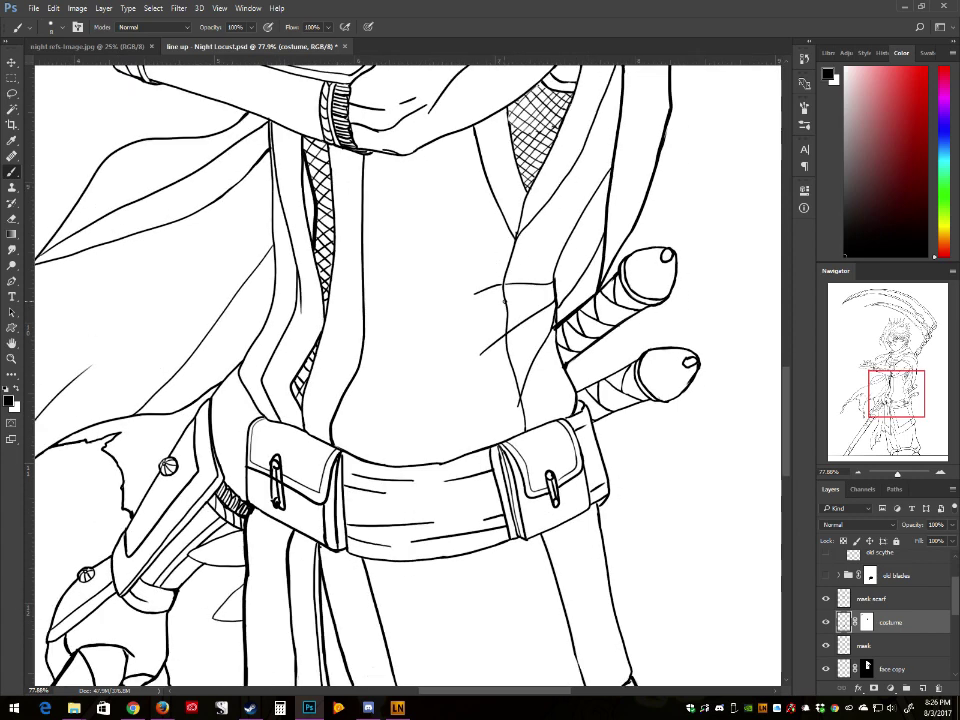
Step: Clean up the bend in the hanging cloth's outer edge above the two sword handles
drag(679, 105, 662, 186)
drag(679, 111, 664, 171)
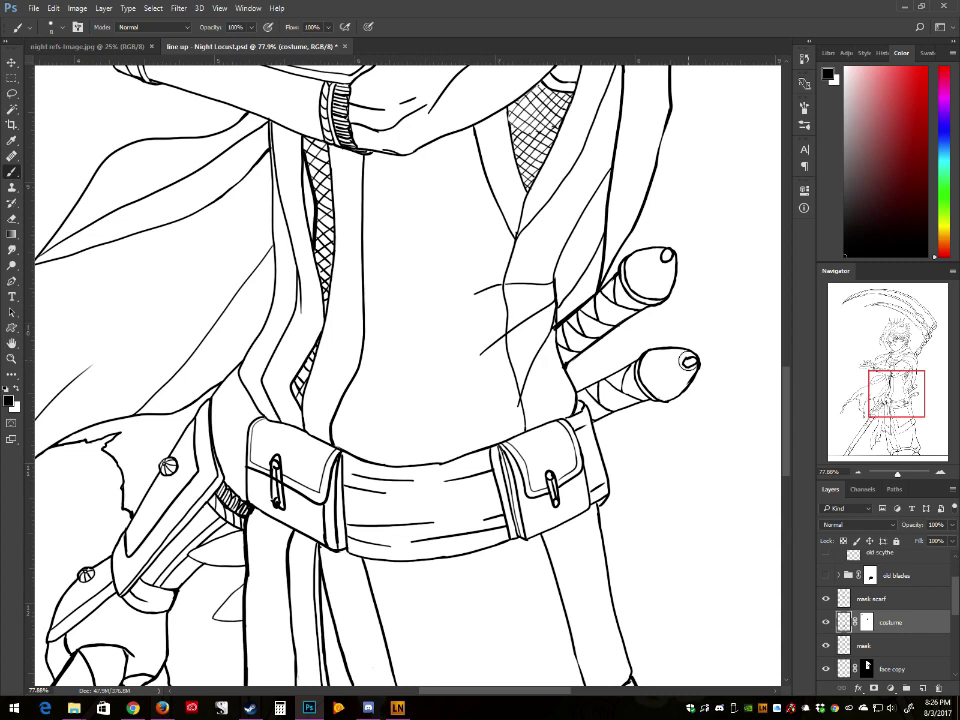
drag(673, 109, 664, 132)
Step: Clean up the pin fastener and its round ends on the pouch beside the hatched band, and thicken that pouch's top edge
drag(889, 399, 875, 406)
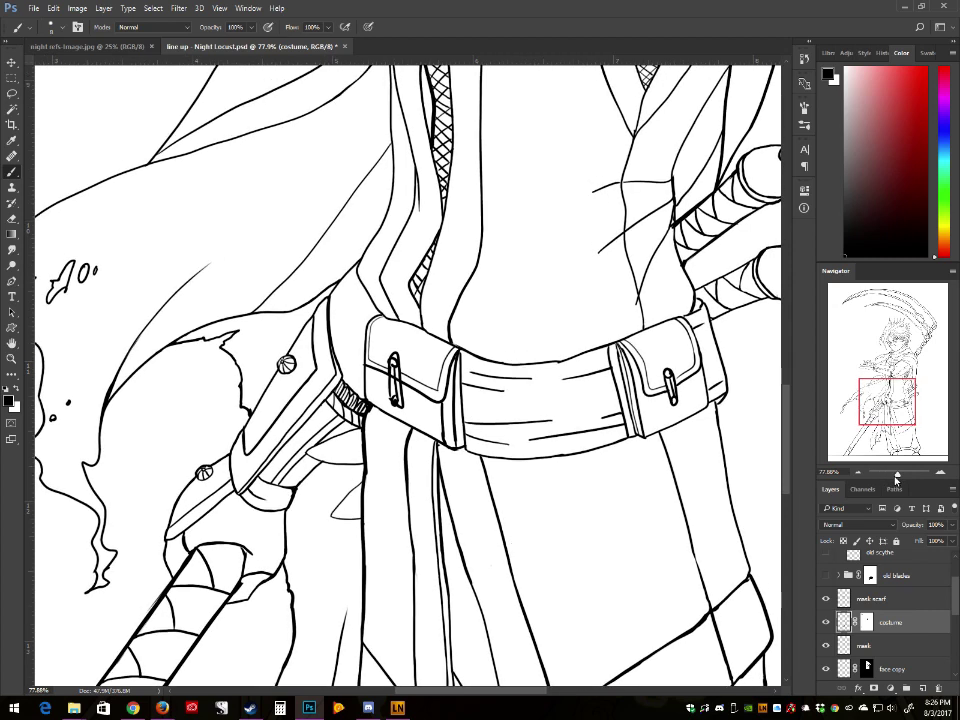
drag(897, 475, 904, 475)
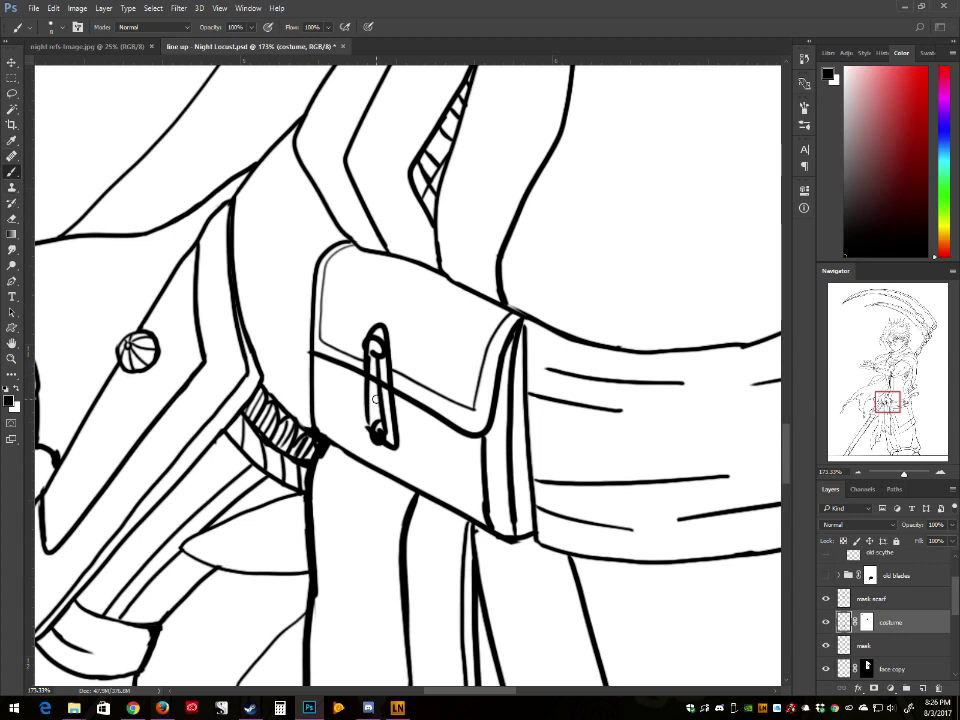
key(e)
click(50, 27)
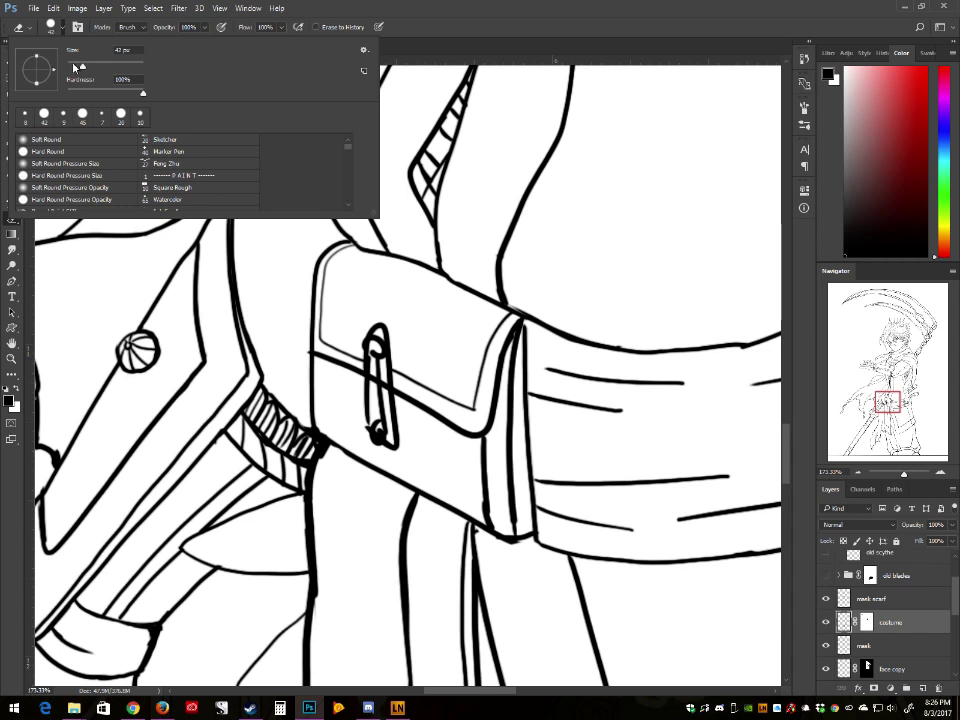
click(73, 65)
click(62, 33)
click(13, 173)
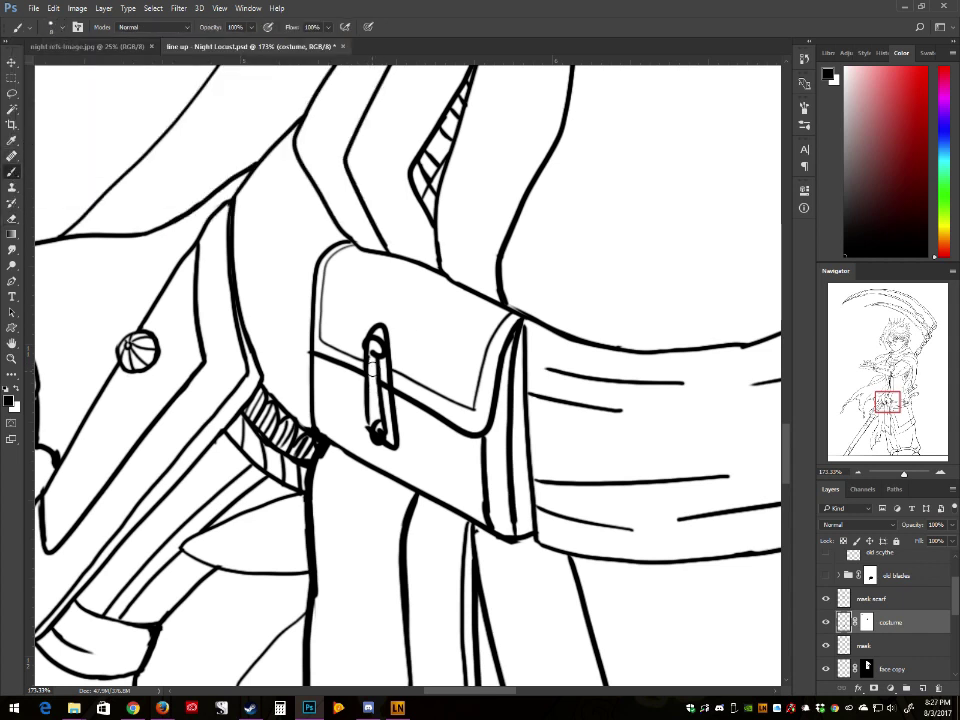
drag(384, 370, 387, 416)
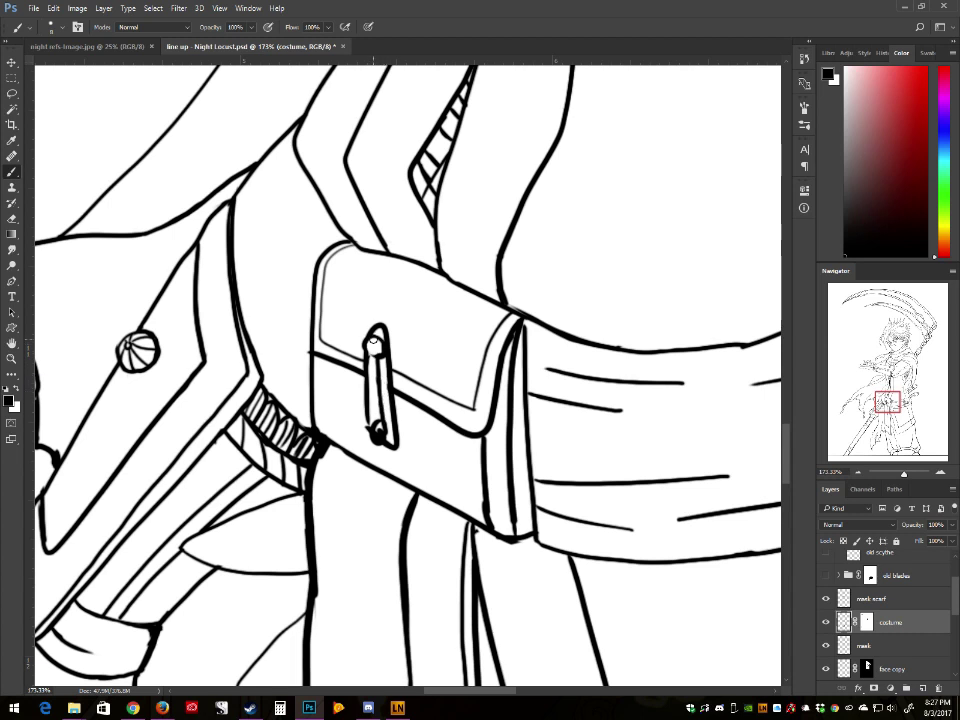
drag(380, 428, 382, 436)
click(380, 431)
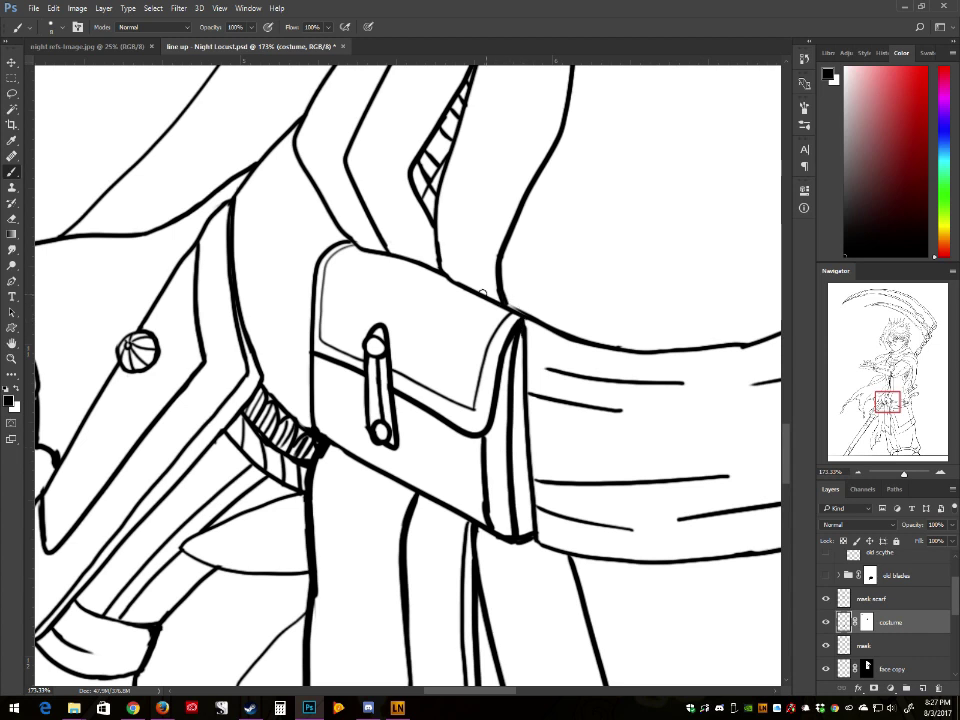
drag(451, 277, 520, 312)
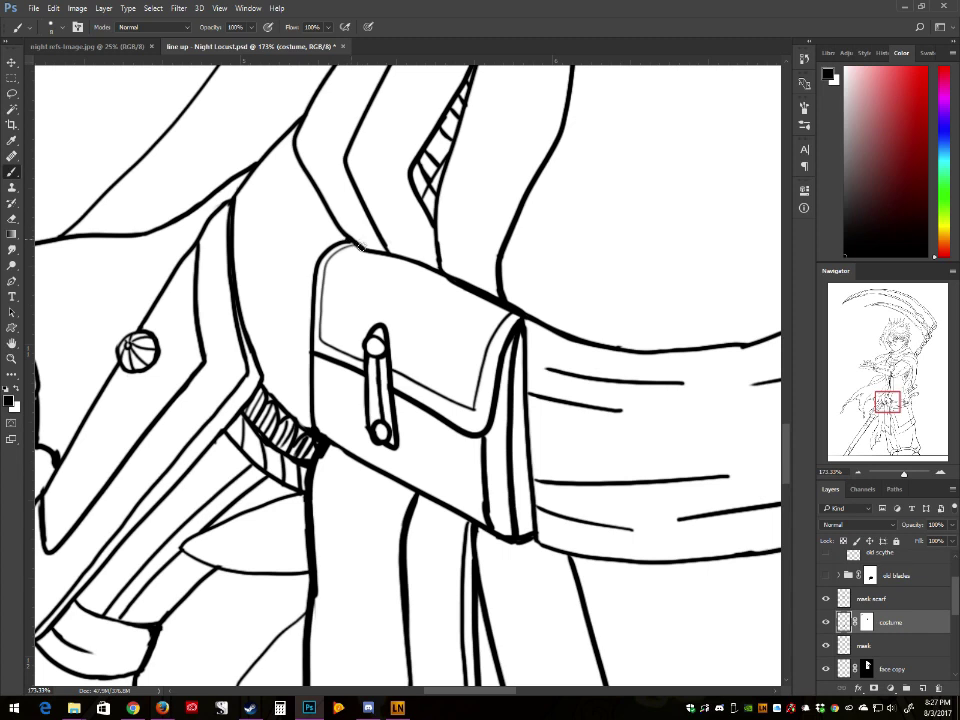
Step: Thicken the lower and outer side edges of the belt pouch nearest the sword handles
drag(878, 401, 884, 397)
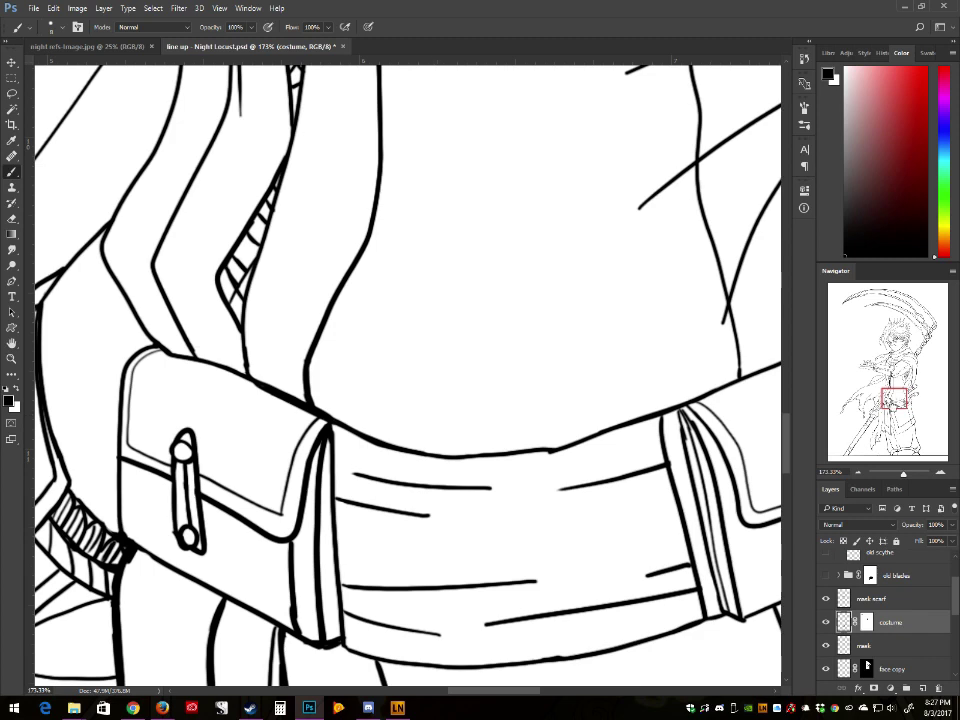
scroll(672, 295, right, 7)
scroll(672, 295, down, 3)
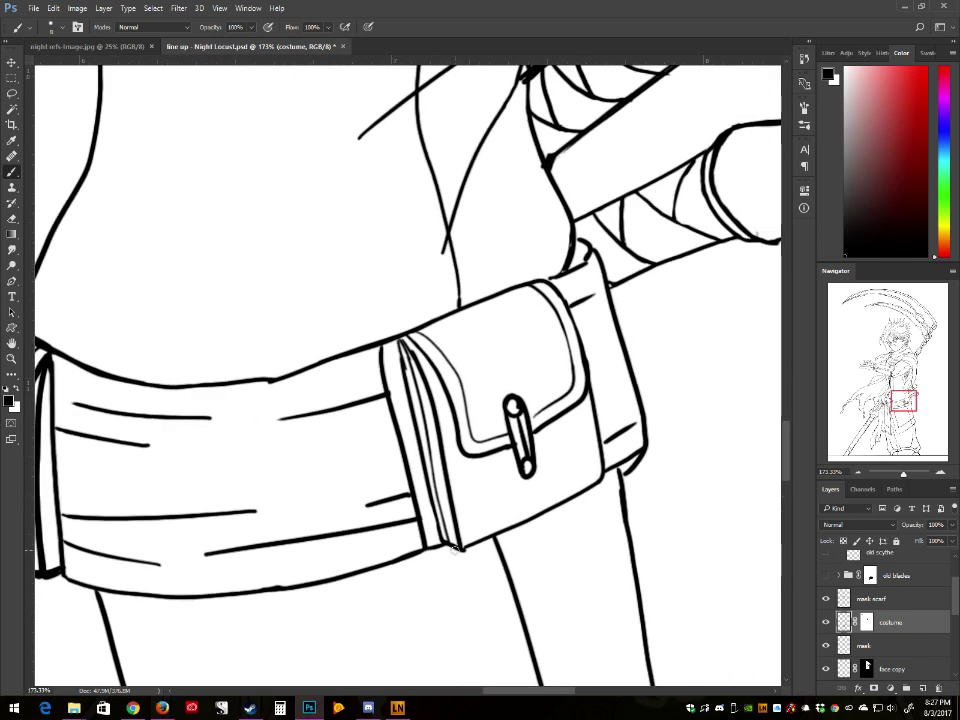
drag(466, 547, 598, 481)
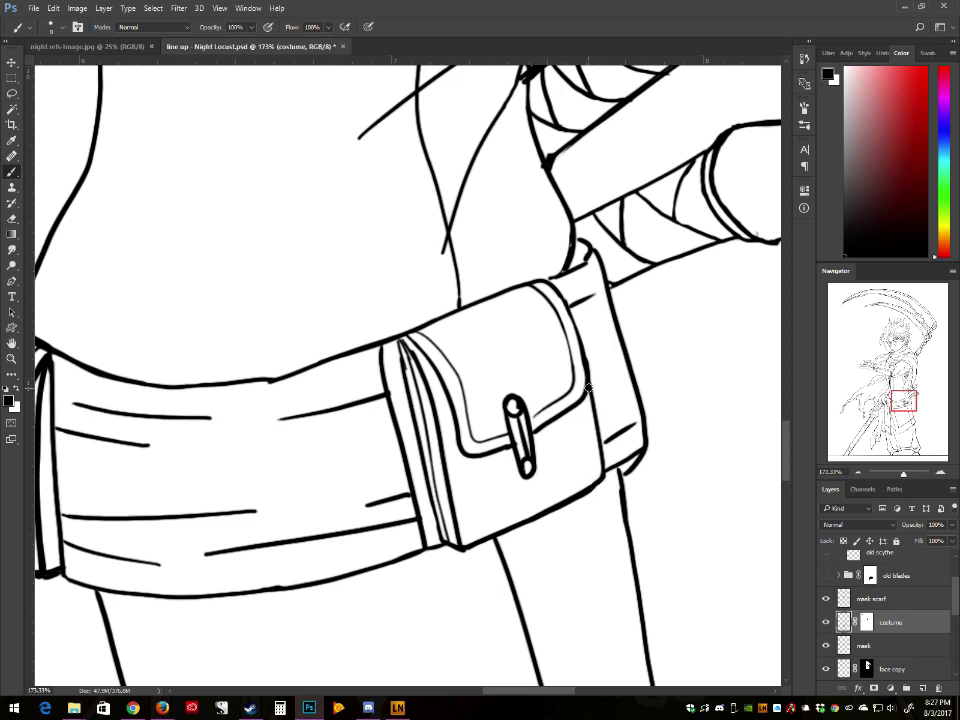
drag(588, 388, 597, 480)
key(ctrl+z)
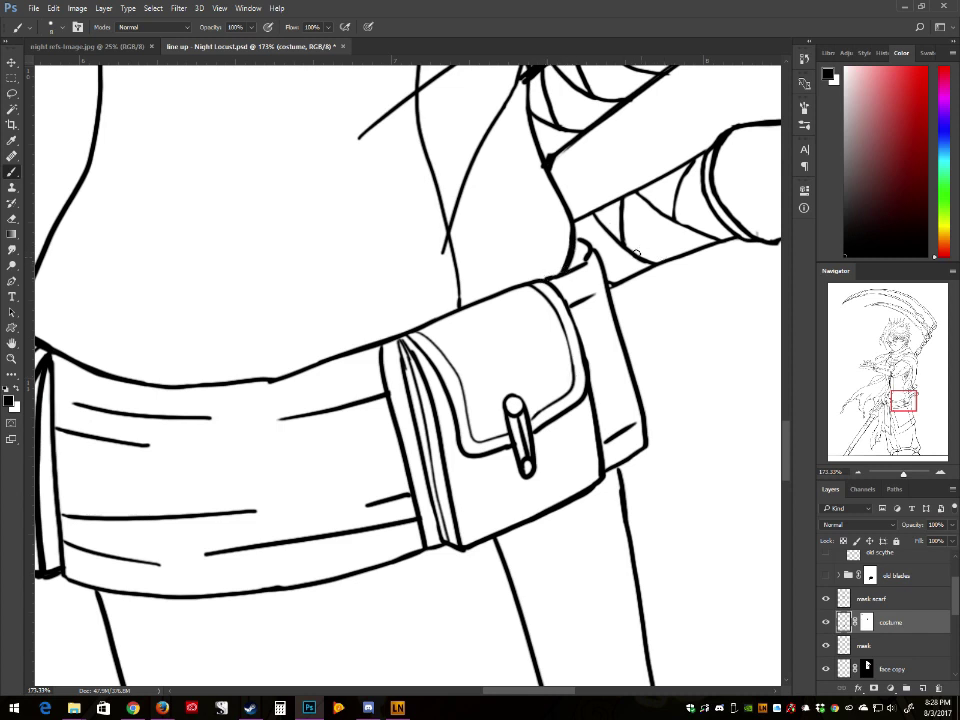
Step: Tidy the belt corner behind the pouch and smooth the belt's top edge below the torso
drag(590, 256, 578, 267)
drag(459, 301, 457, 284)
drag(279, 386, 297, 372)
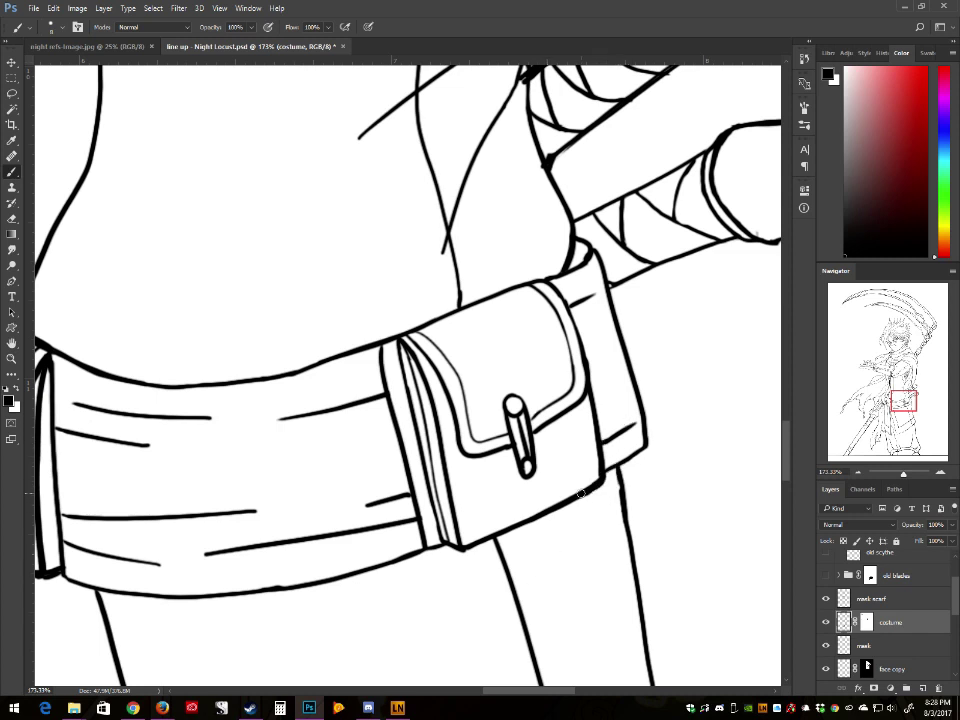
Step: Move the pin fastener on the pouch near the sword handles towards the flap's middle and rotate it about 3.45° clockwise
key(l)
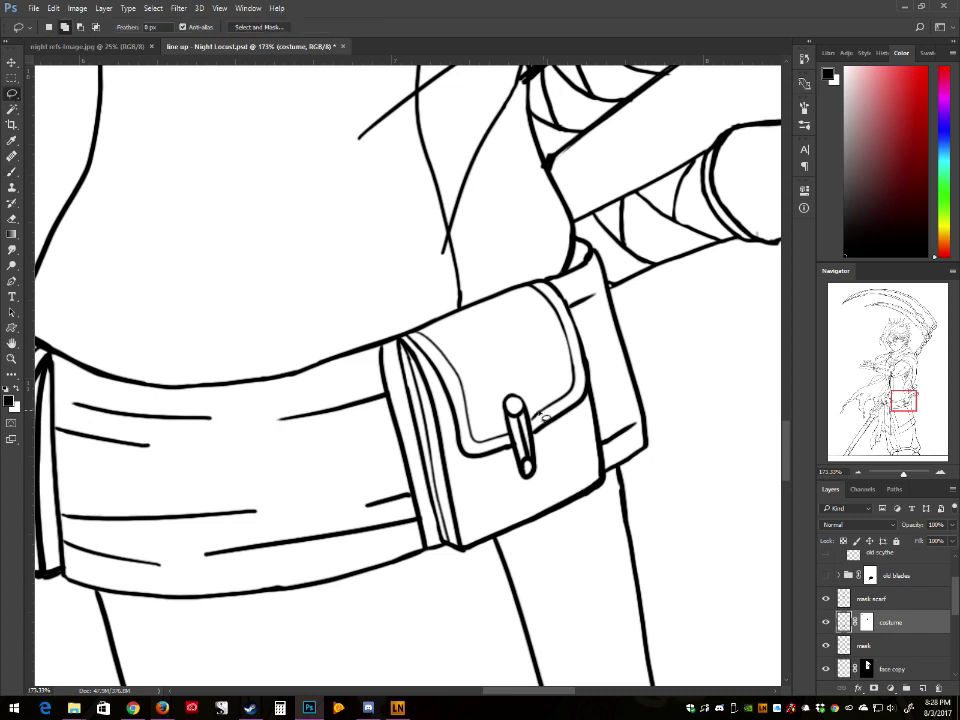
mouse_move(508, 398)
mouse_down()
mouse_move(505, 440)
mouse_move(521, 484)
mouse_move(546, 454)
mouse_move(530, 408)
mouse_up()
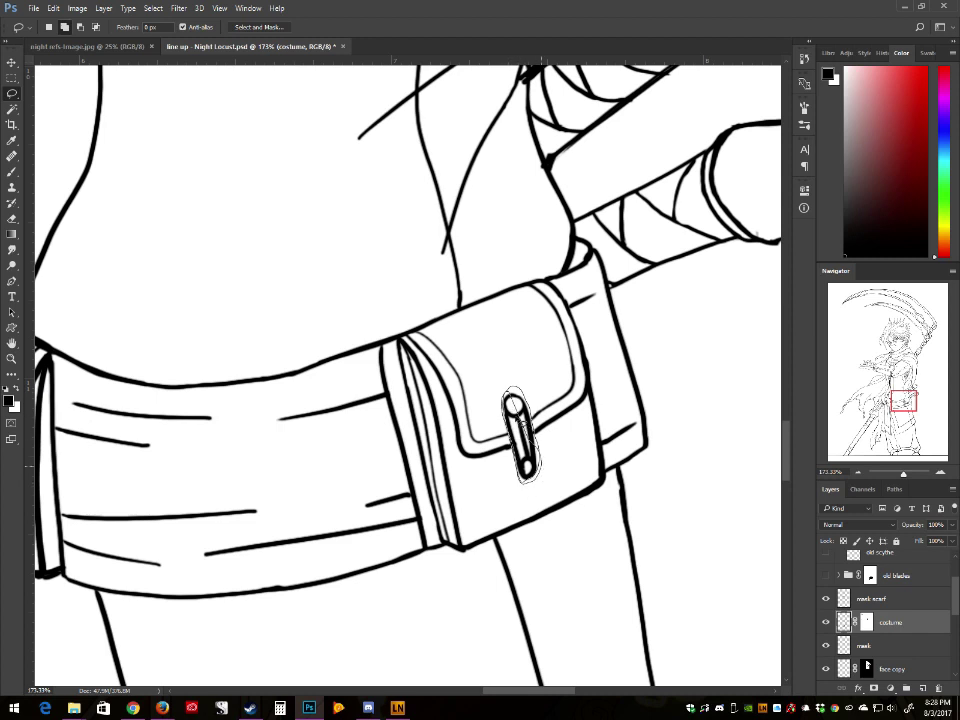
click(12, 64)
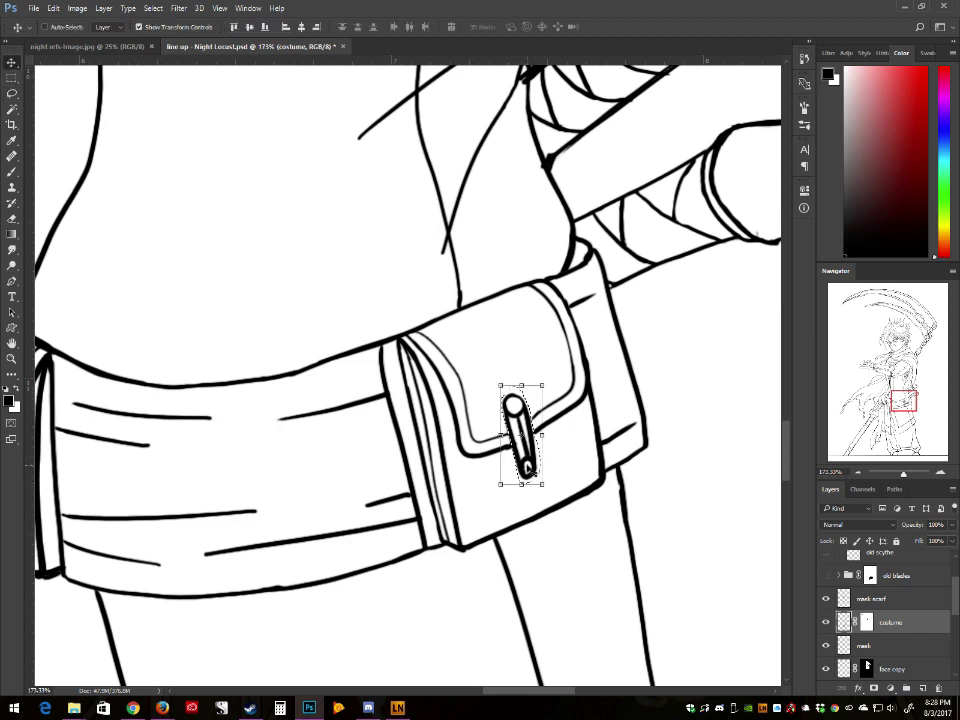
mouse_move(523, 453)
mouse_down()
mouse_move(535, 450)
mouse_move(553, 467)
mouse_move(545, 463)
mouse_up()
key(l)
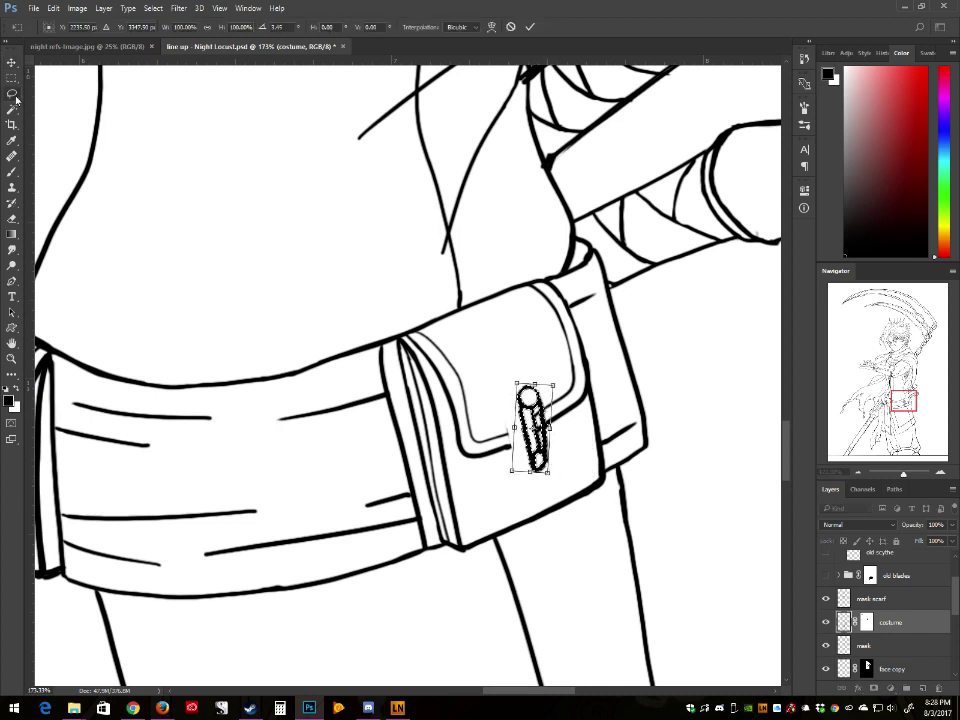
click(479, 262)
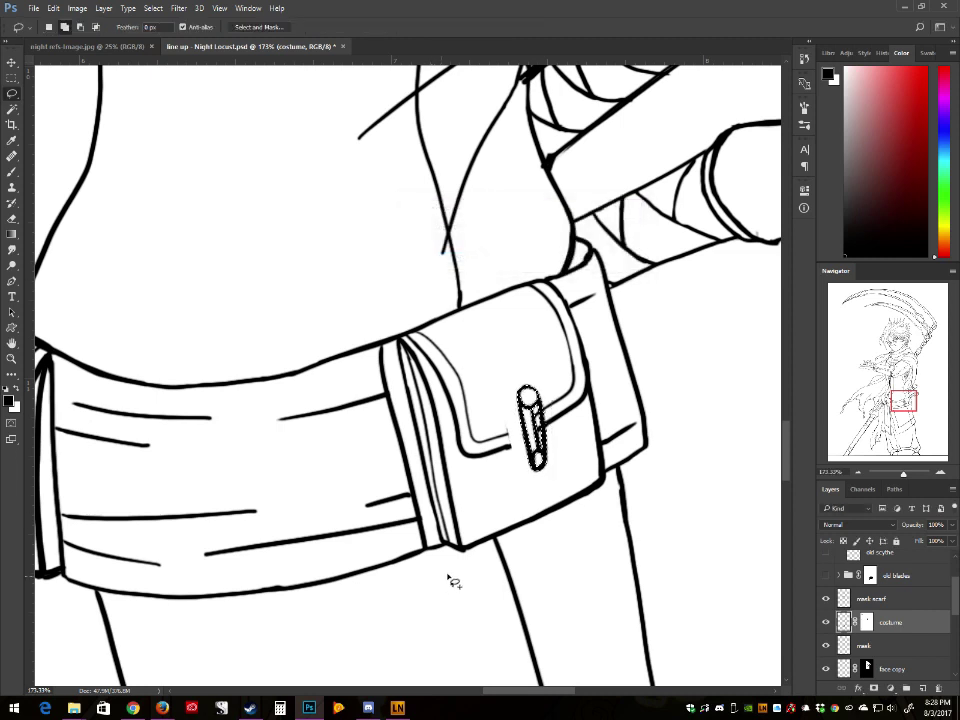
click(153, 8)
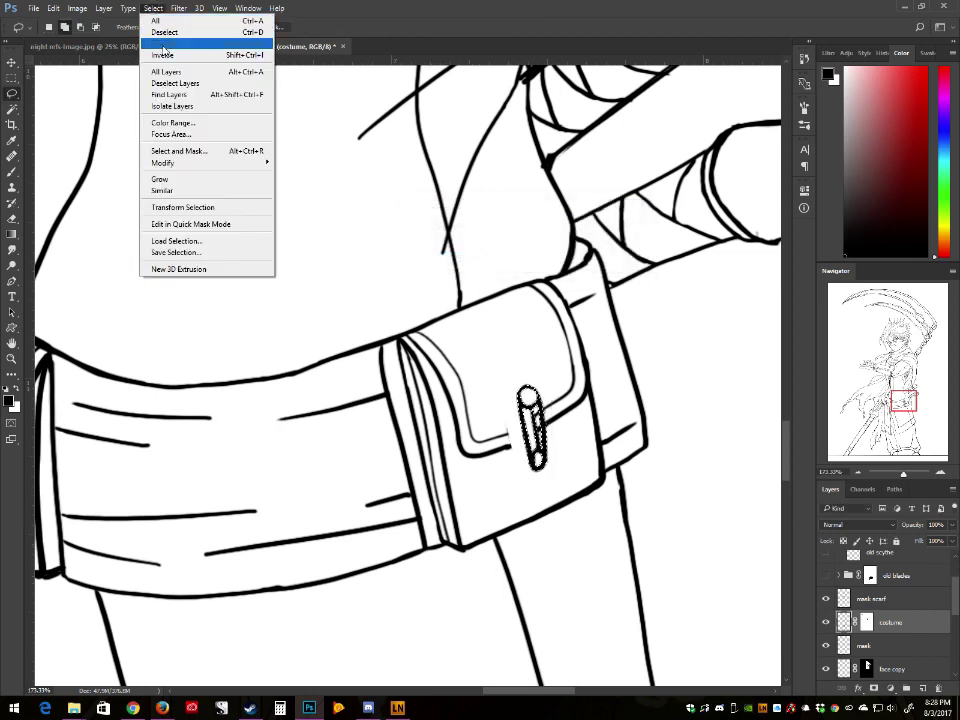
click(155, 32)
Step: Redraw the pouch flap's lower edge up to the repositioned pin and extend the flap's thin inner seam line to meet it
click(13, 176)
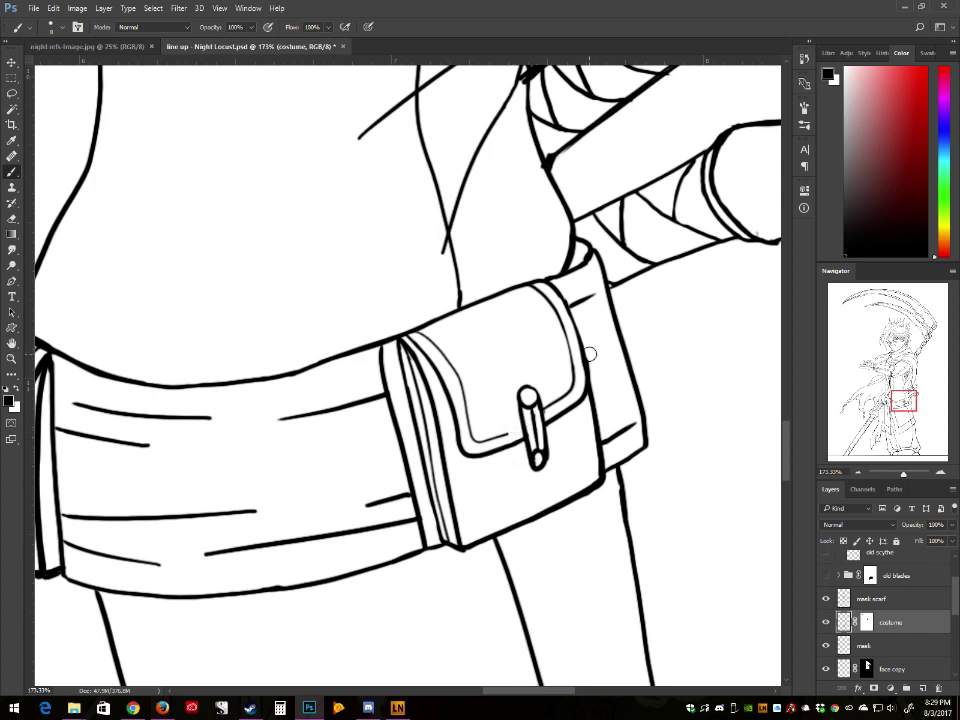
drag(471, 434, 513, 418)
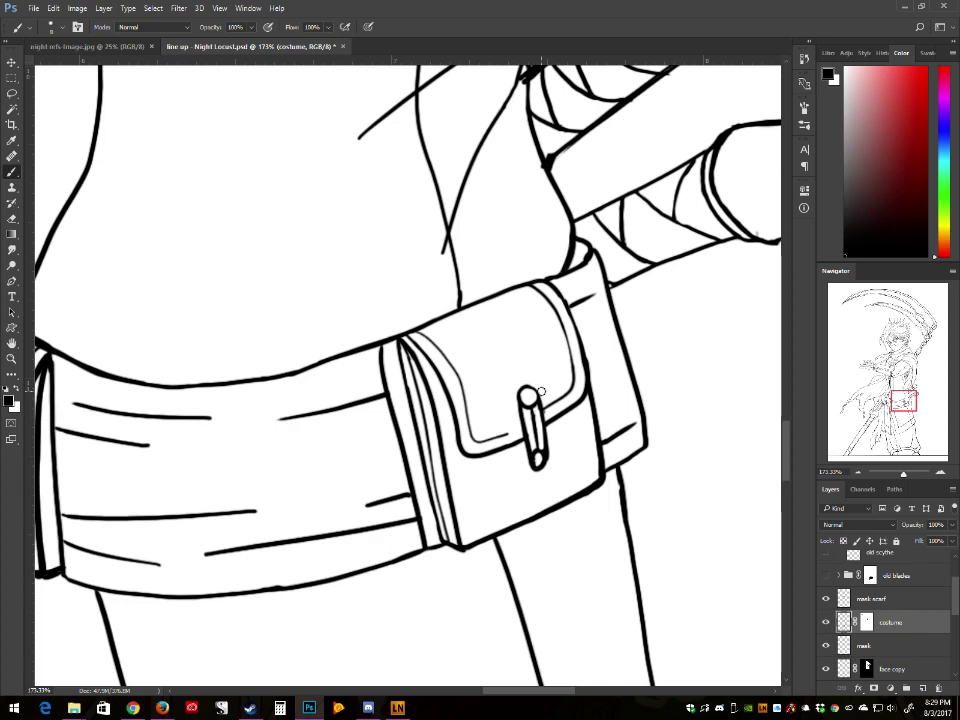
scroll(541, 391, down, 5)
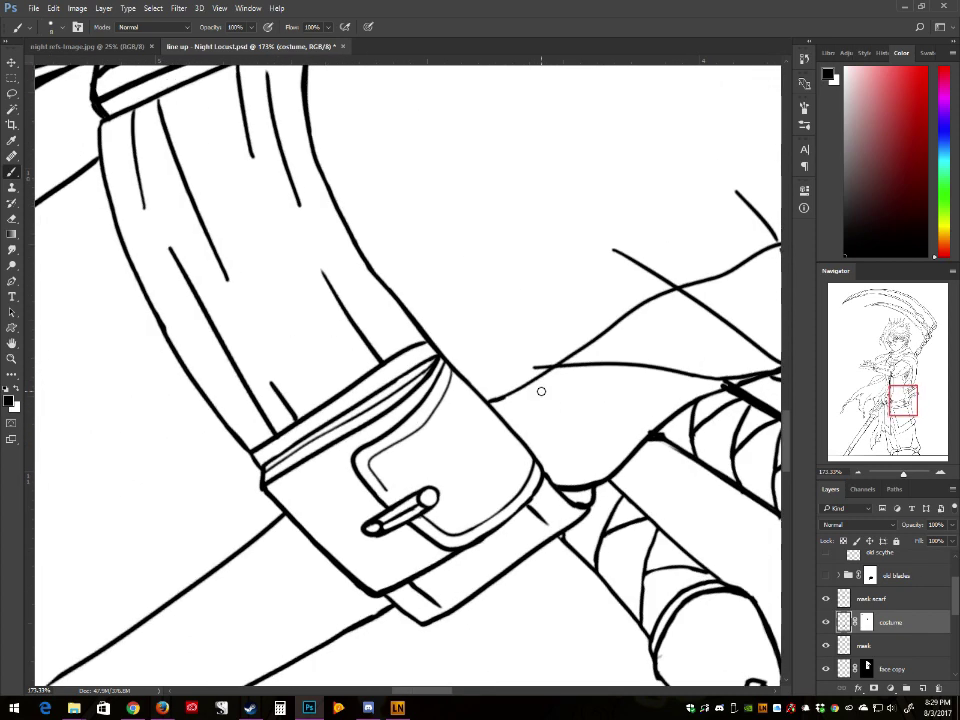
scroll(541, 391, down, 2)
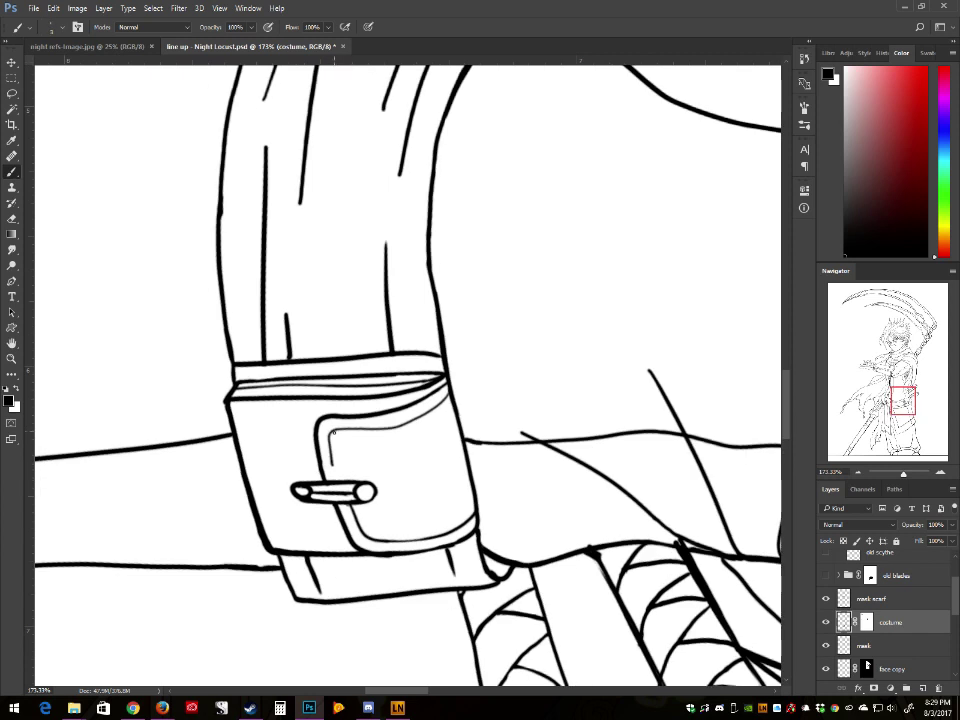
mouse_move(333, 435)
mouse_down()
mouse_move(341, 475)
mouse_move(330, 438)
mouse_up()
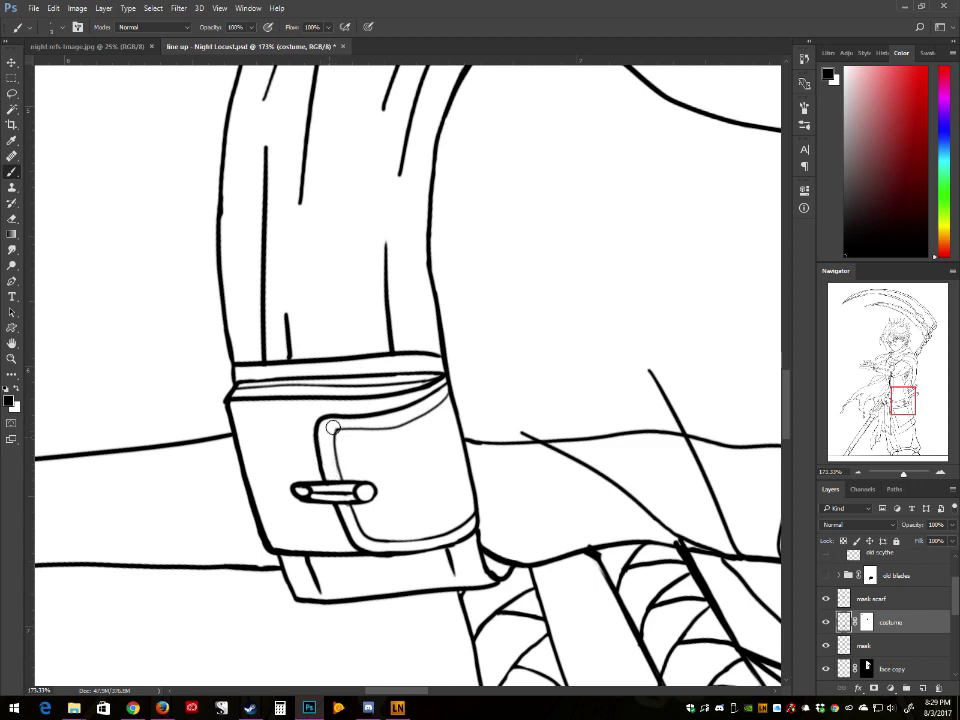
Step: Switch to Chrome, close the Ninja Party atmosphere and open Hikari's Garden from the voted atmospheres on the Ambient-Mixer dashboard
click(133, 708)
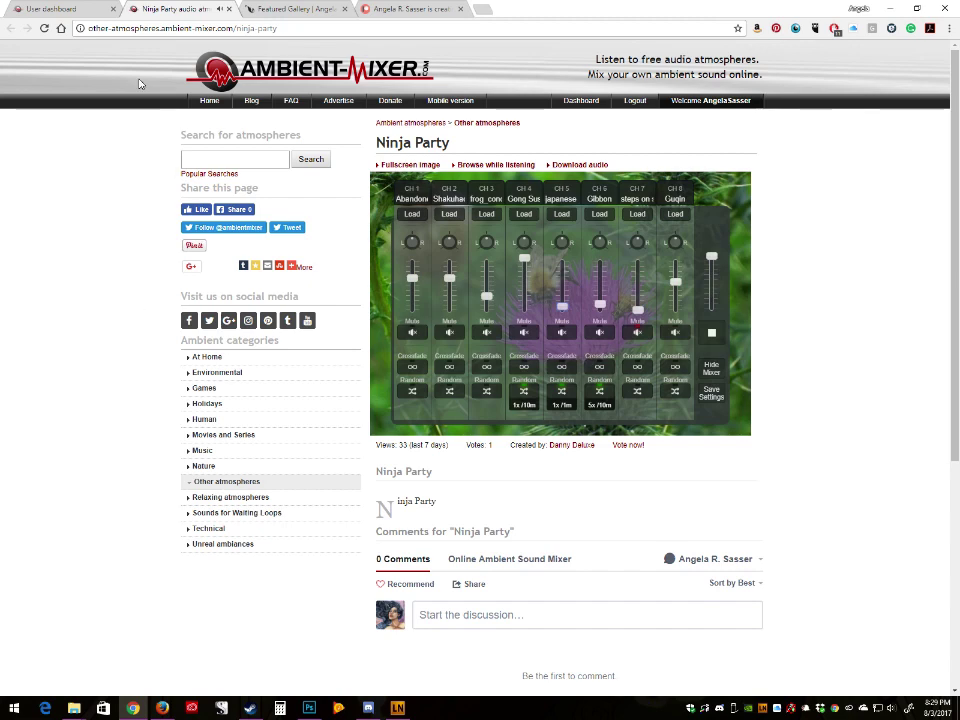
click(60, 8)
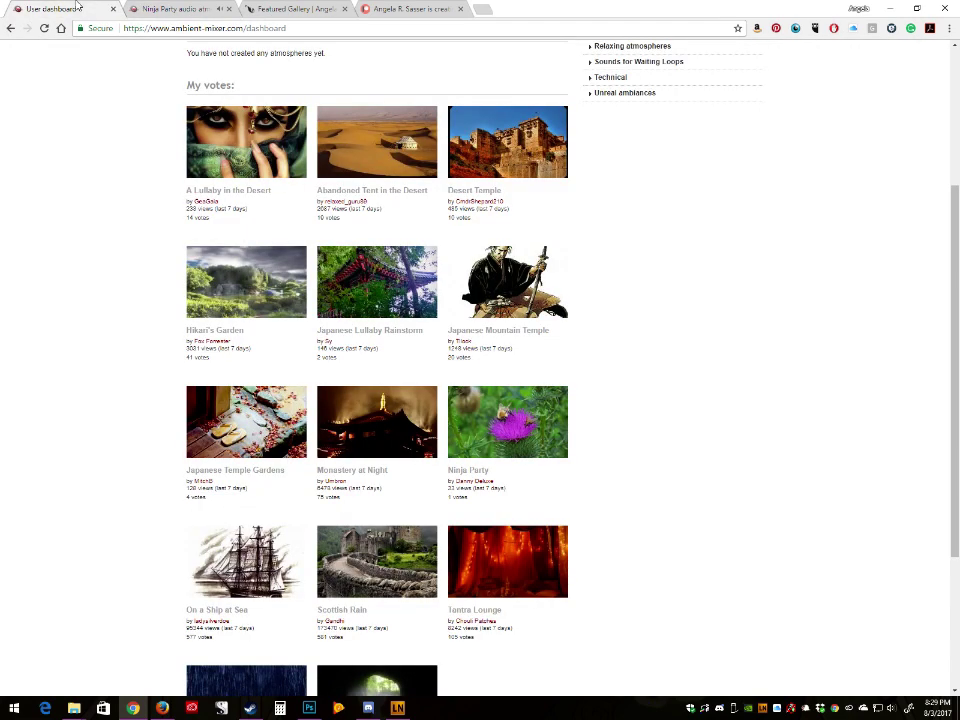
middle_click(197, 10)
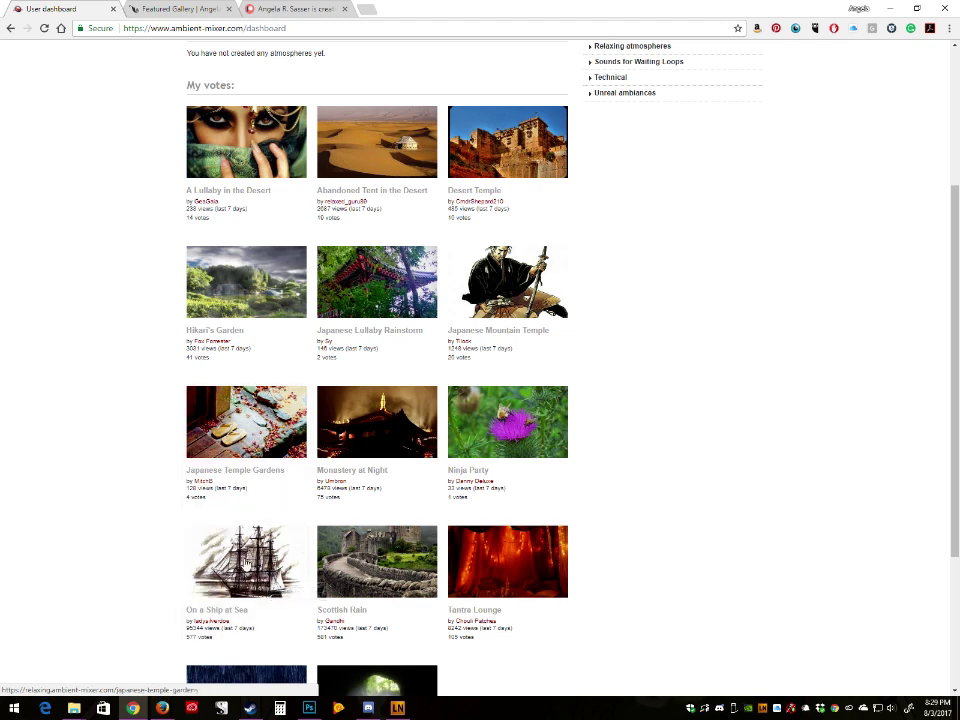
scroll(378, 597, down, 1)
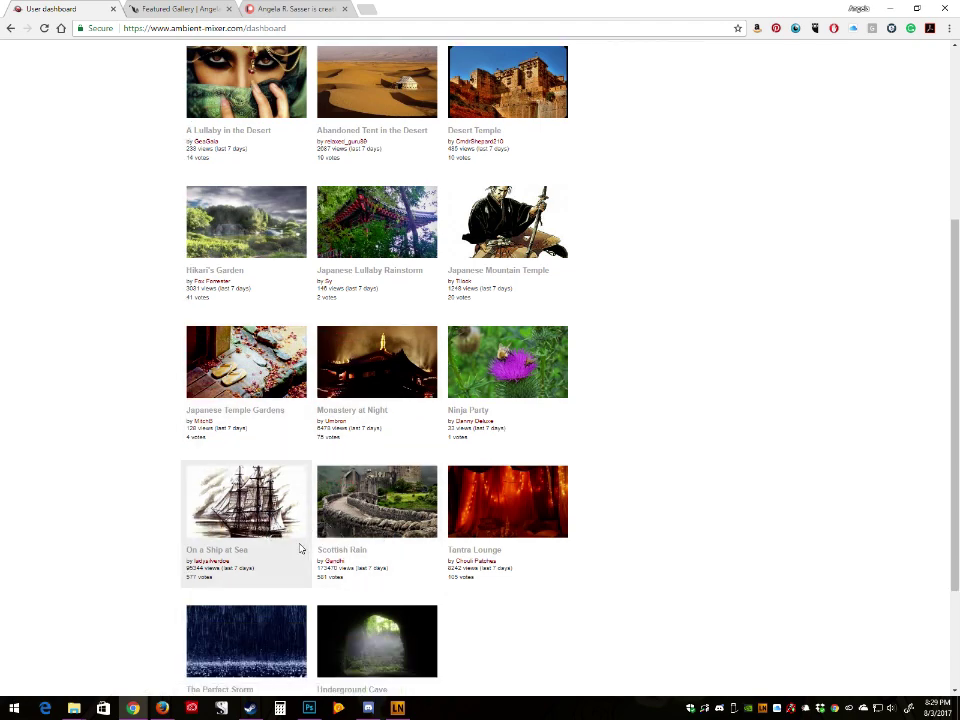
scroll(287, 552, down, 2)
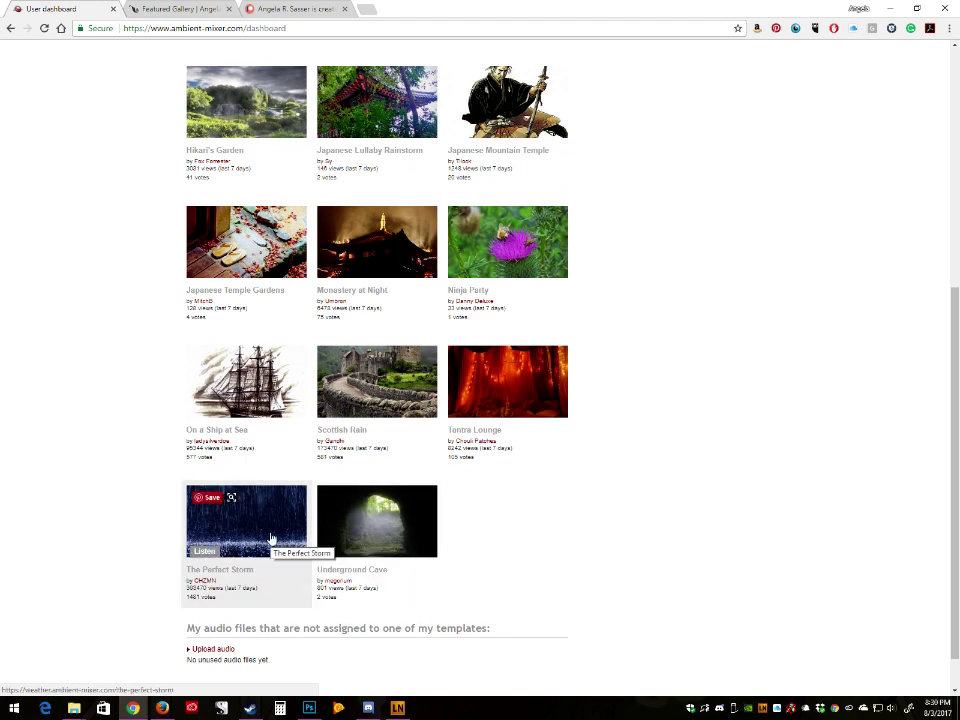
scroll(268, 544, up, 1)
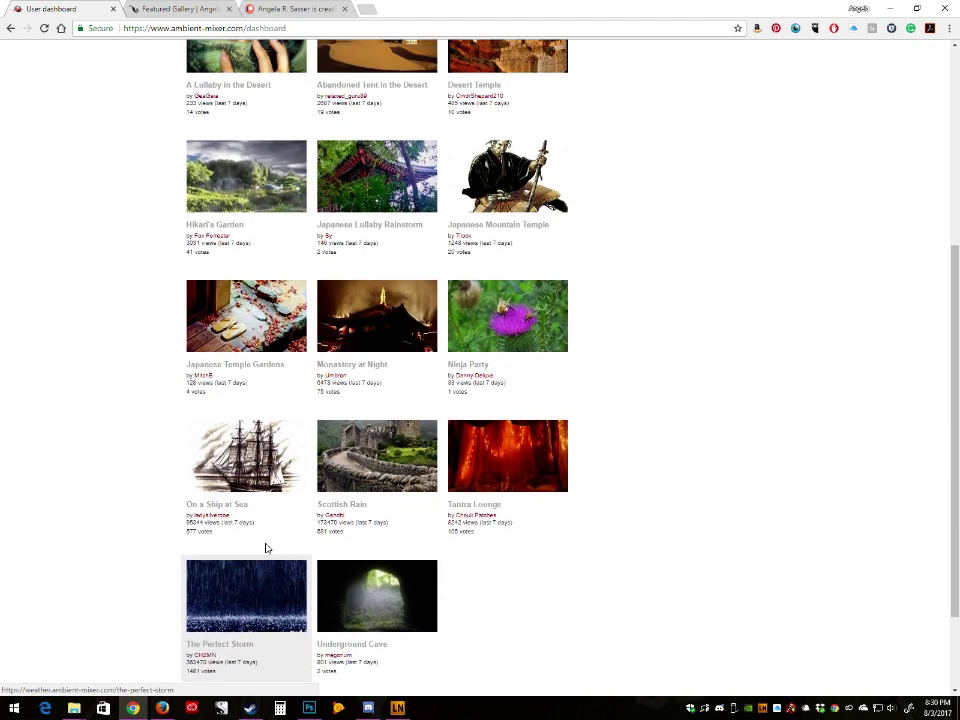
scroll(266, 548, up, 5)
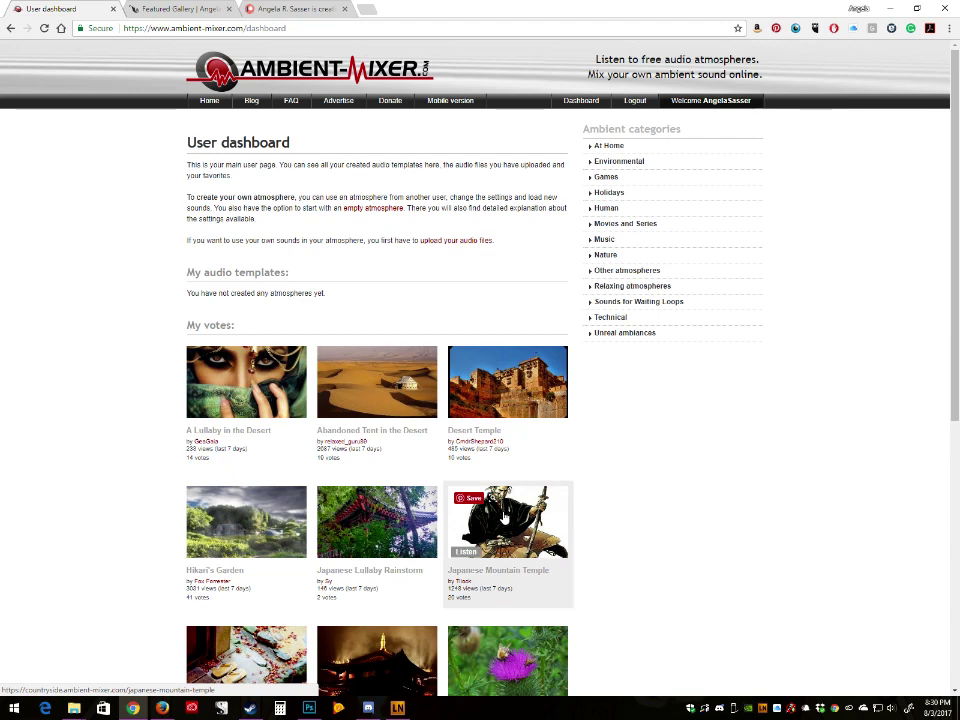
click(250, 530)
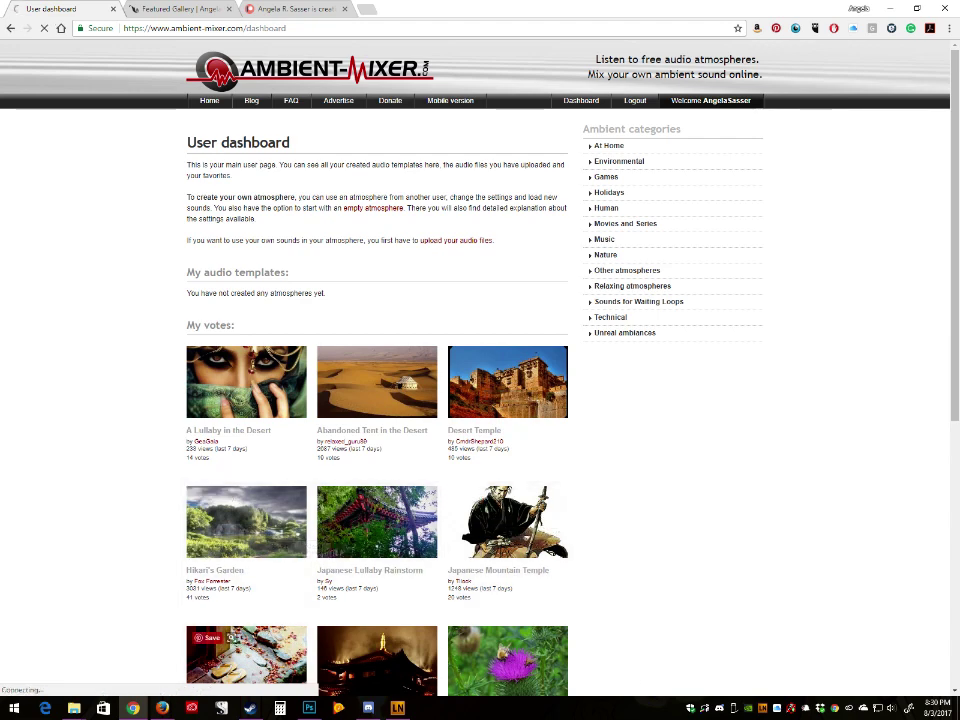
Step: Return to Photoshop, check the costume layer by switching its visibility off and on, and inspect the pouch, belt and sword handles
click(312, 708)
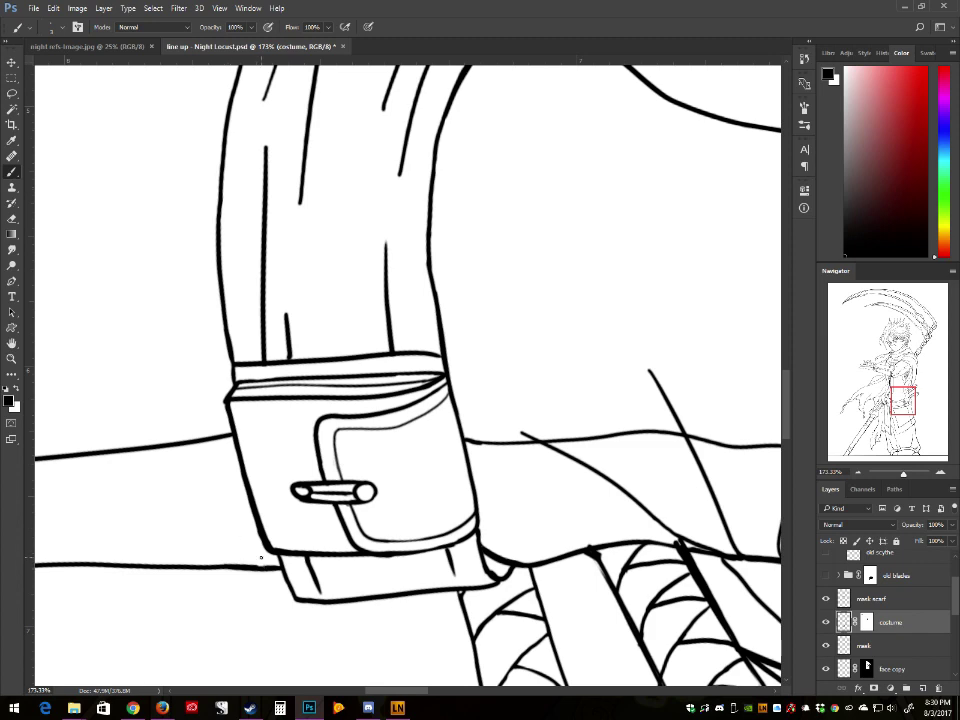
key(r)
key(r)
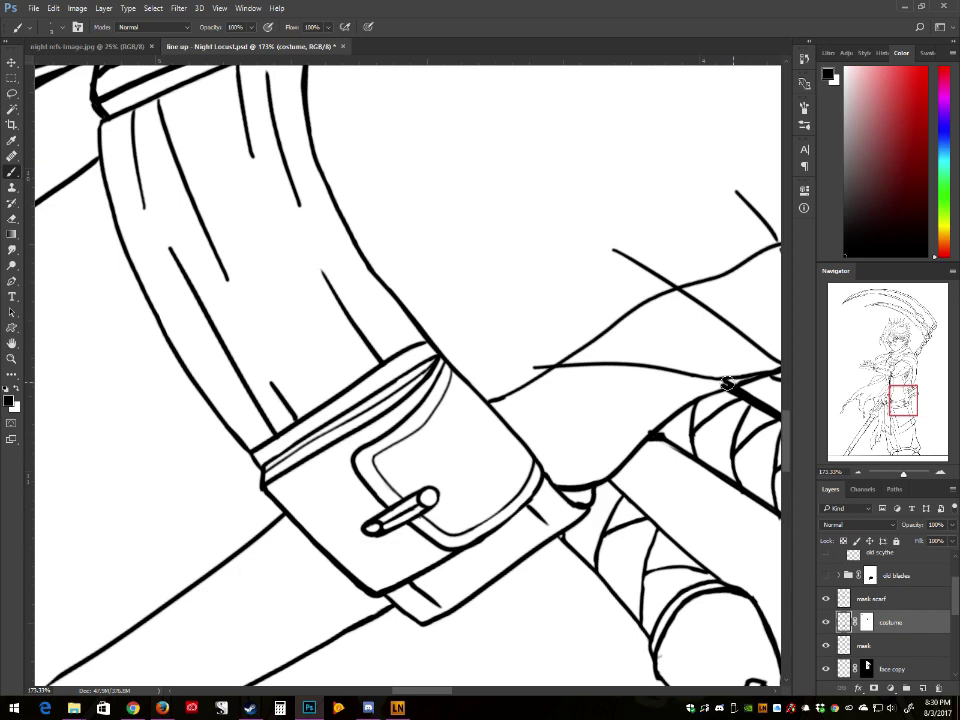
key(r)
key(r)
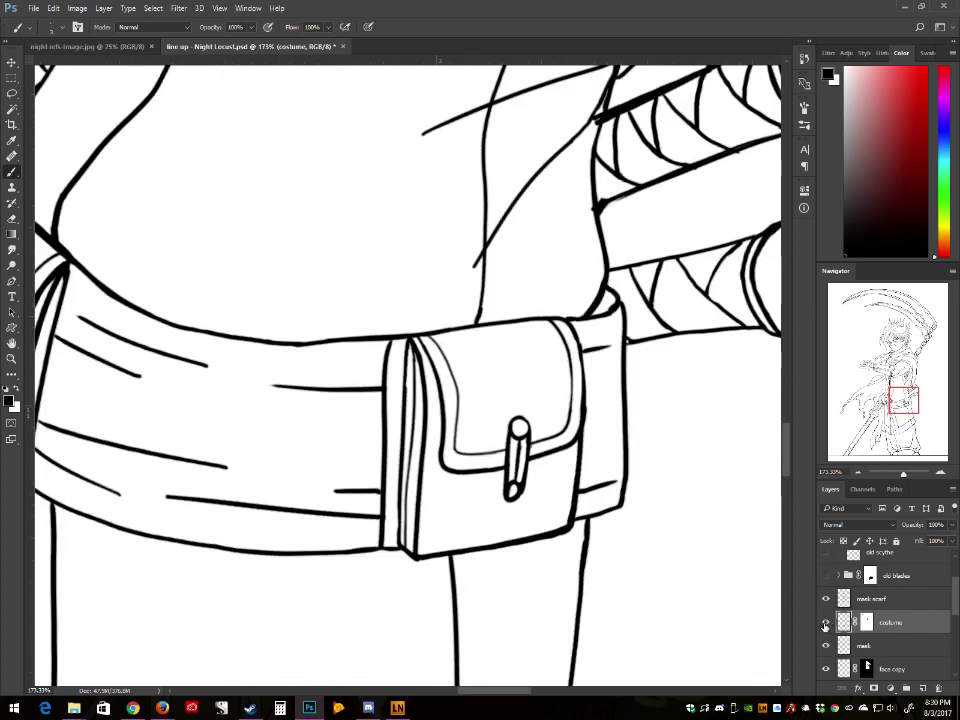
click(825, 623)
click(825, 623)
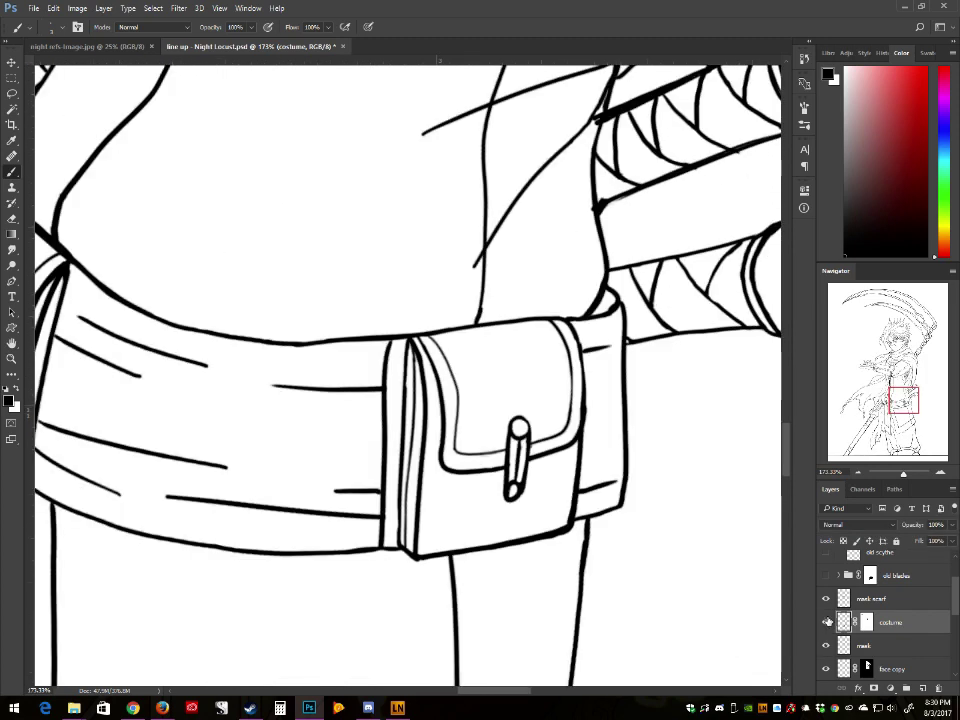
drag(898, 408, 904, 397)
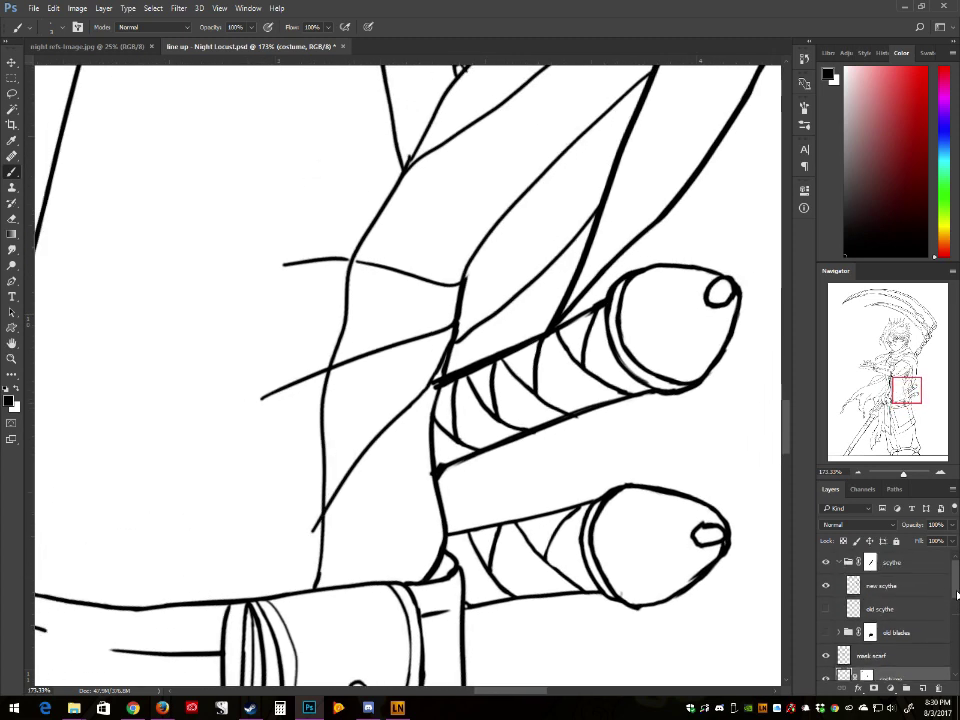
mouse_move(957, 603)
mouse_down()
mouse_move(944, 669)
mouse_move(946, 593)
mouse_up()
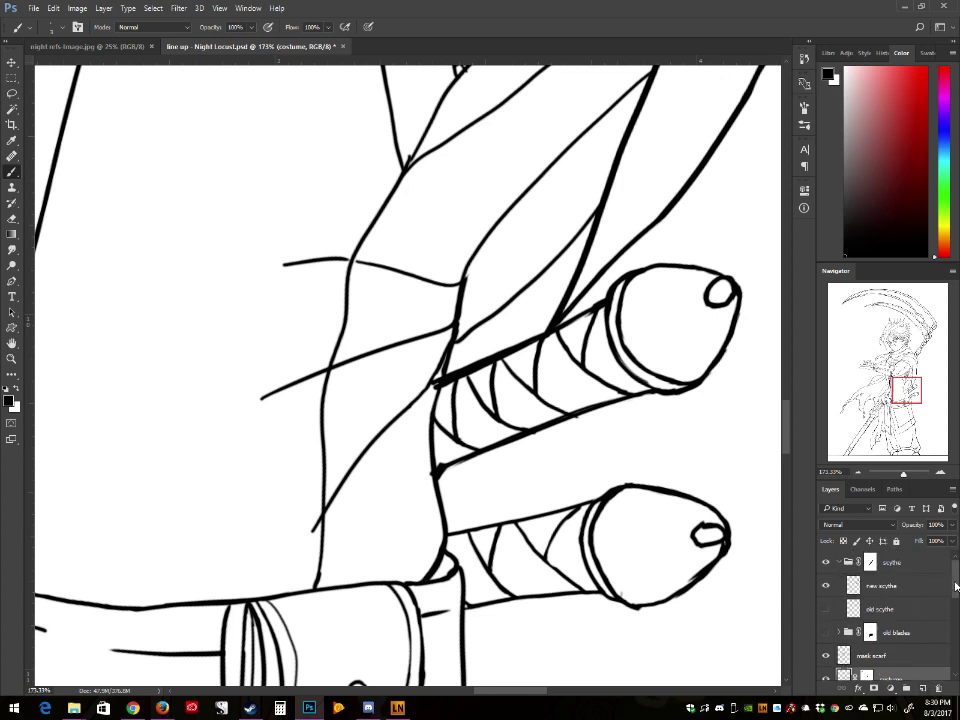
drag(956, 578, 955, 584)
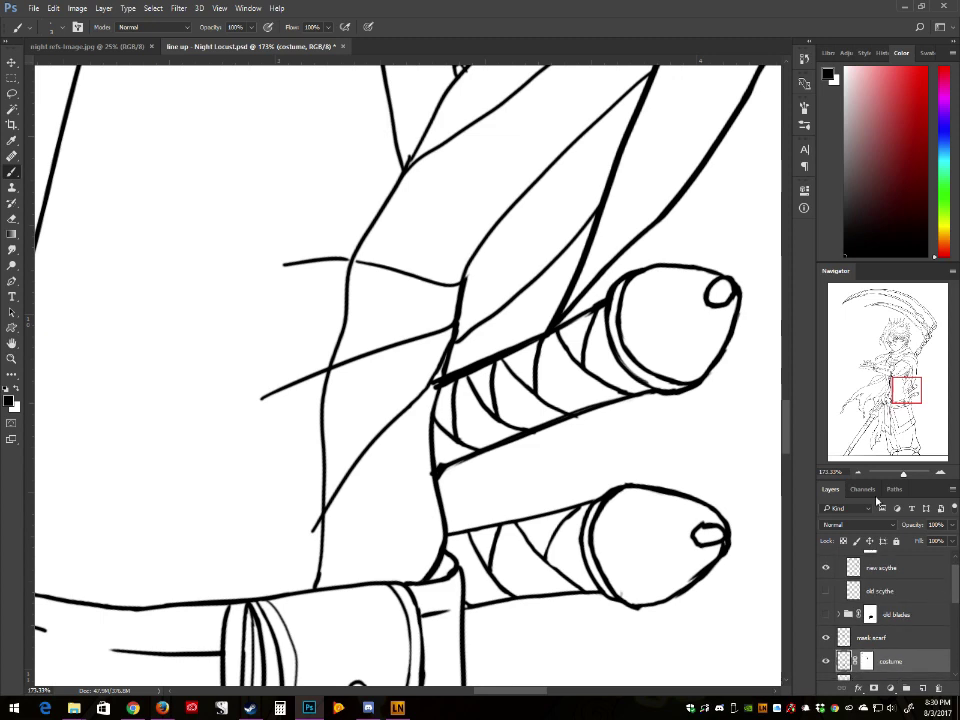
Step: Save the Night Locust line art document
drag(904, 476, 893, 481)
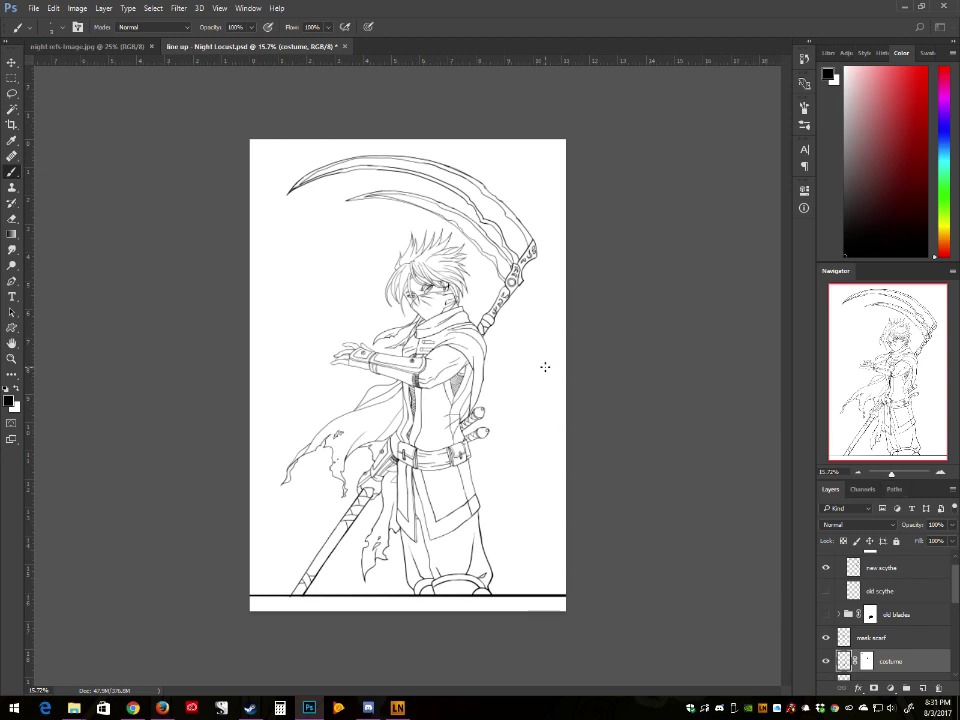
click(33, 8)
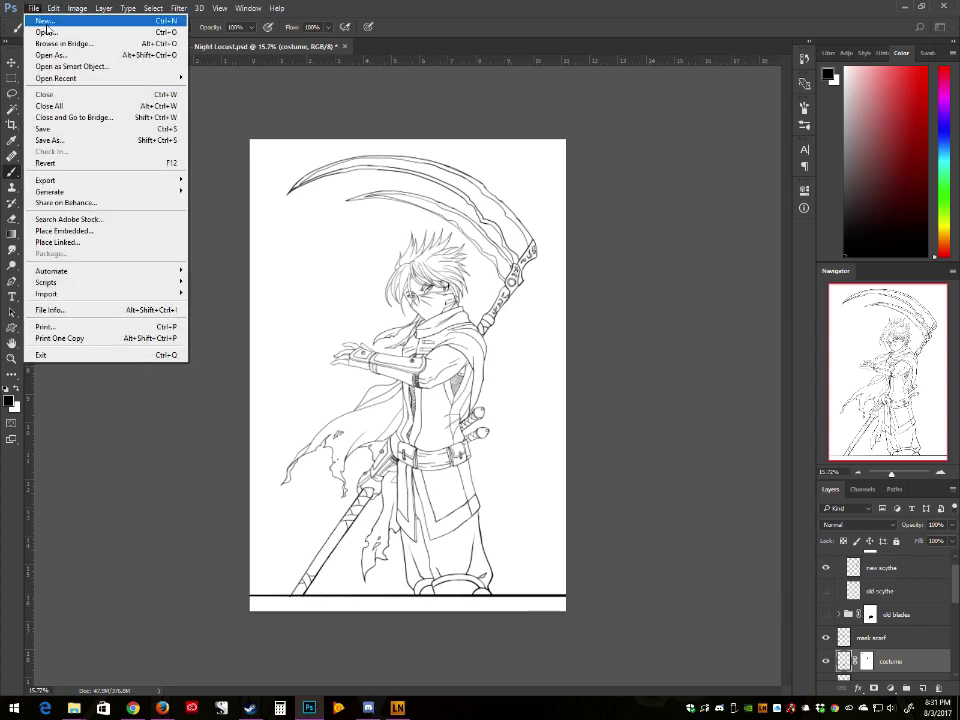
click(81, 129)
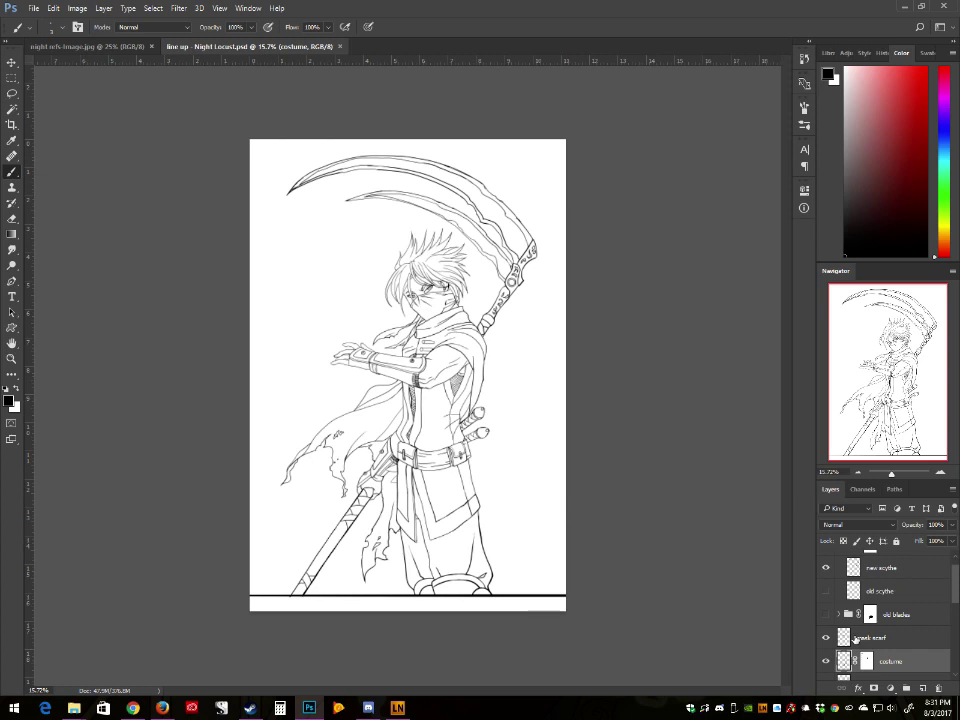
Step: Examine the remaining layers down to the background and inspect the whole figure's line art from rotated views
scroll(855, 637, down, 1)
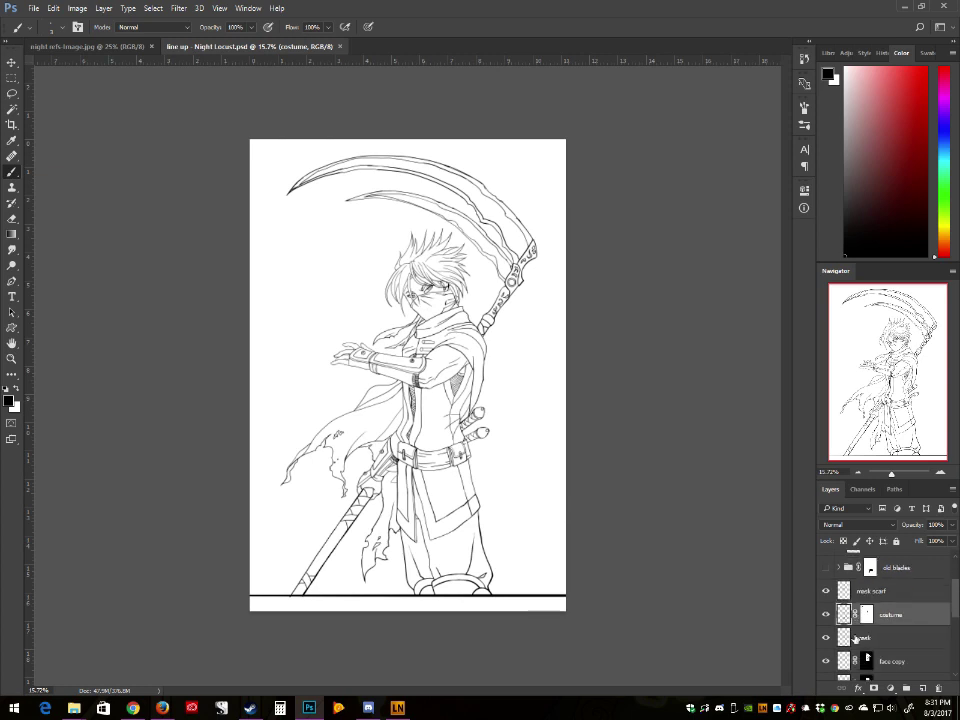
scroll(855, 637, down, 4)
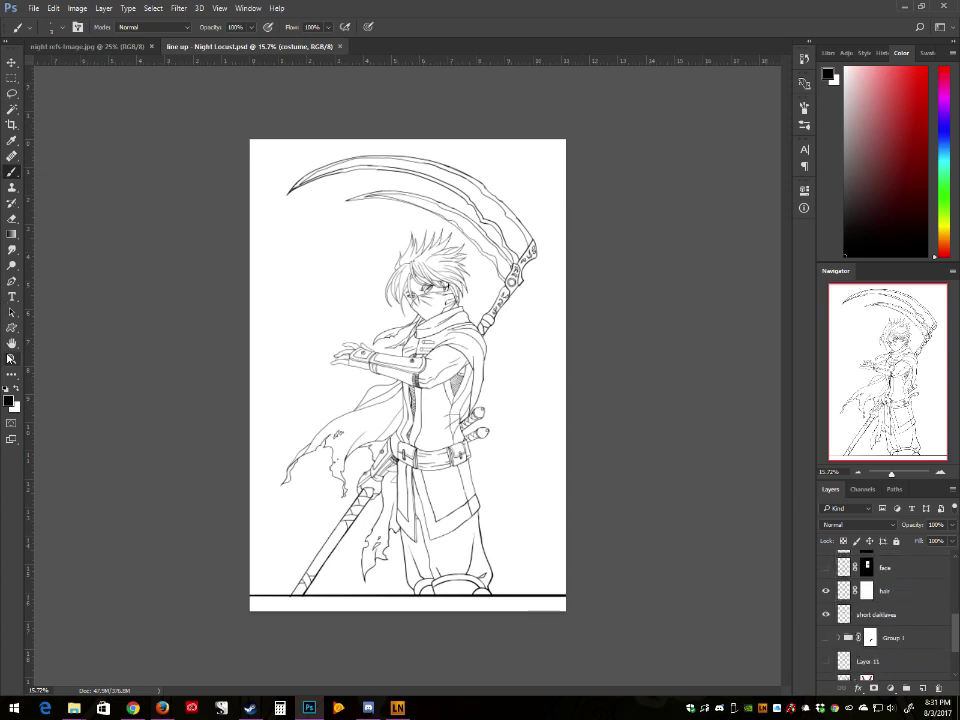
key(z)
click(474, 538)
click(474, 538)
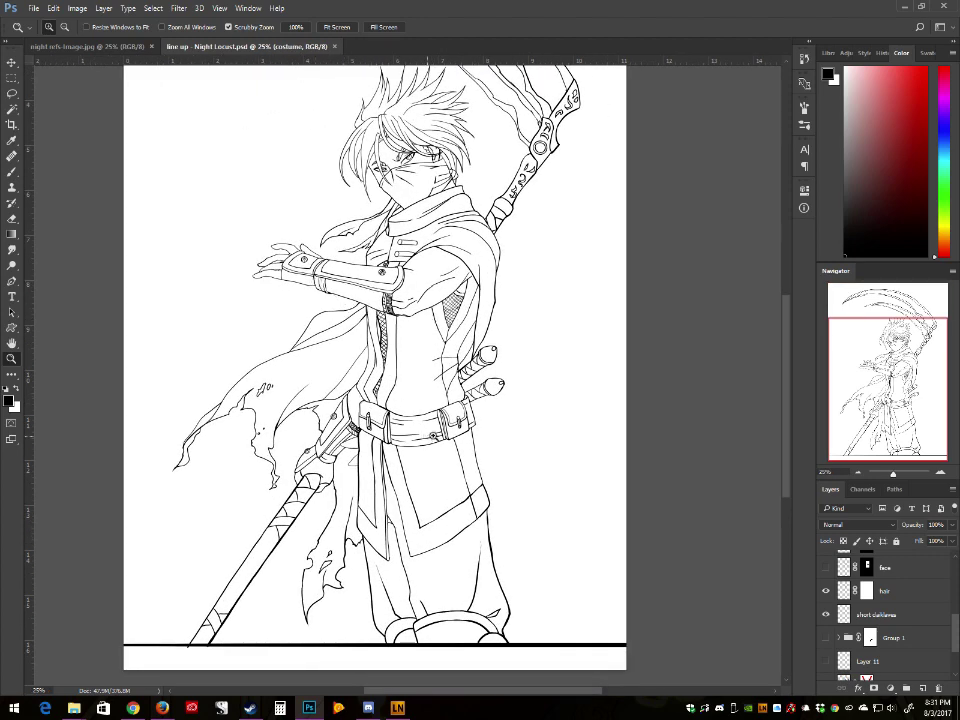
scroll(936, 636, down, 3)
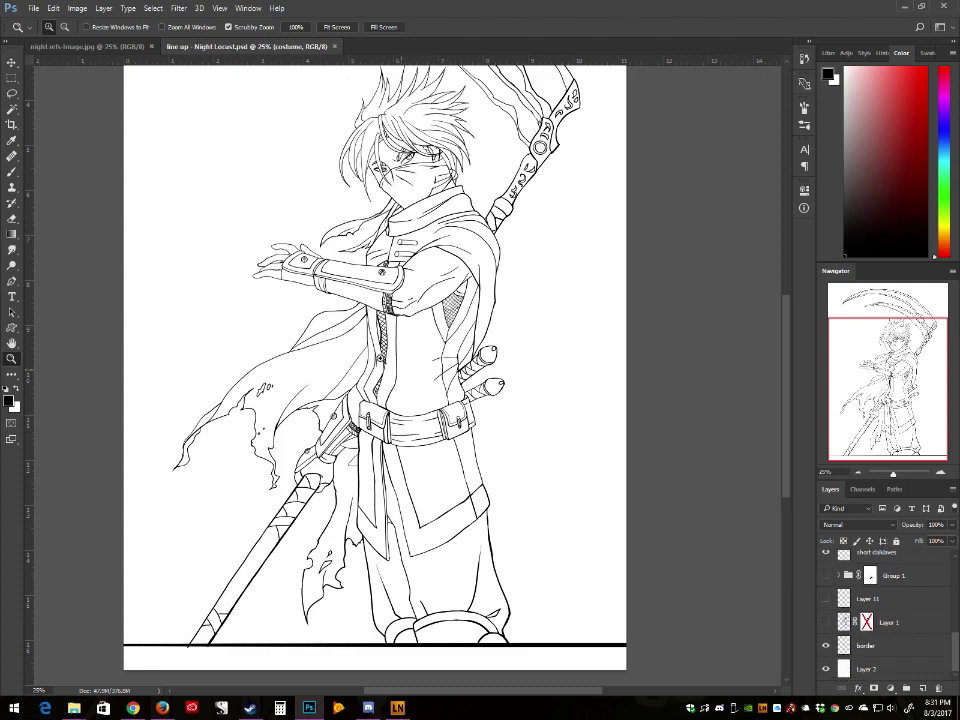
scroll(480, 320, down, 5)
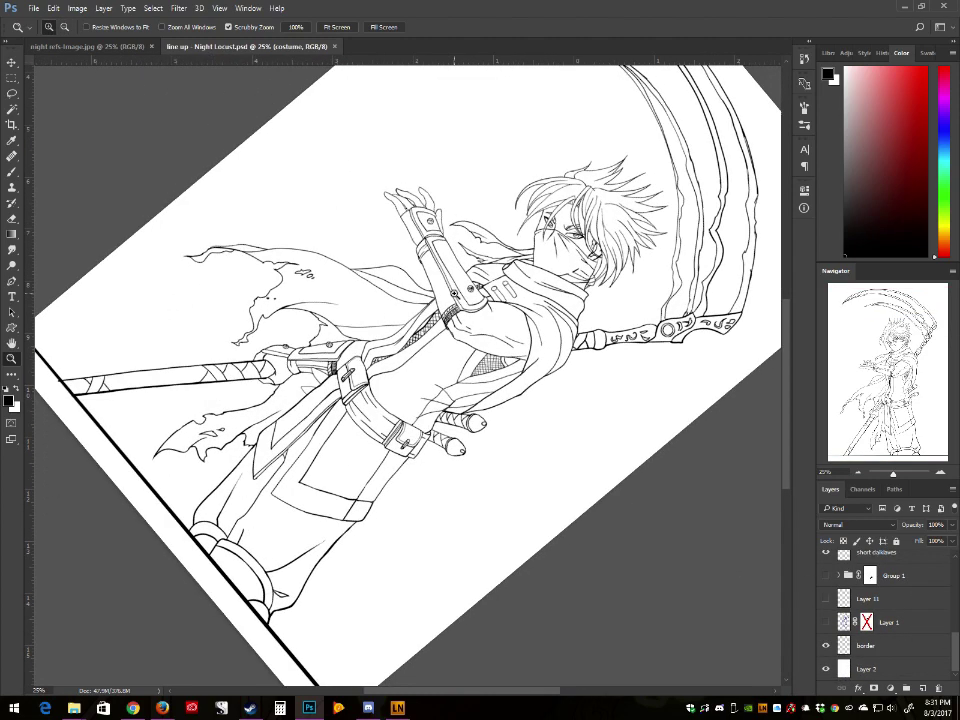
scroll(454, 293, down, 4)
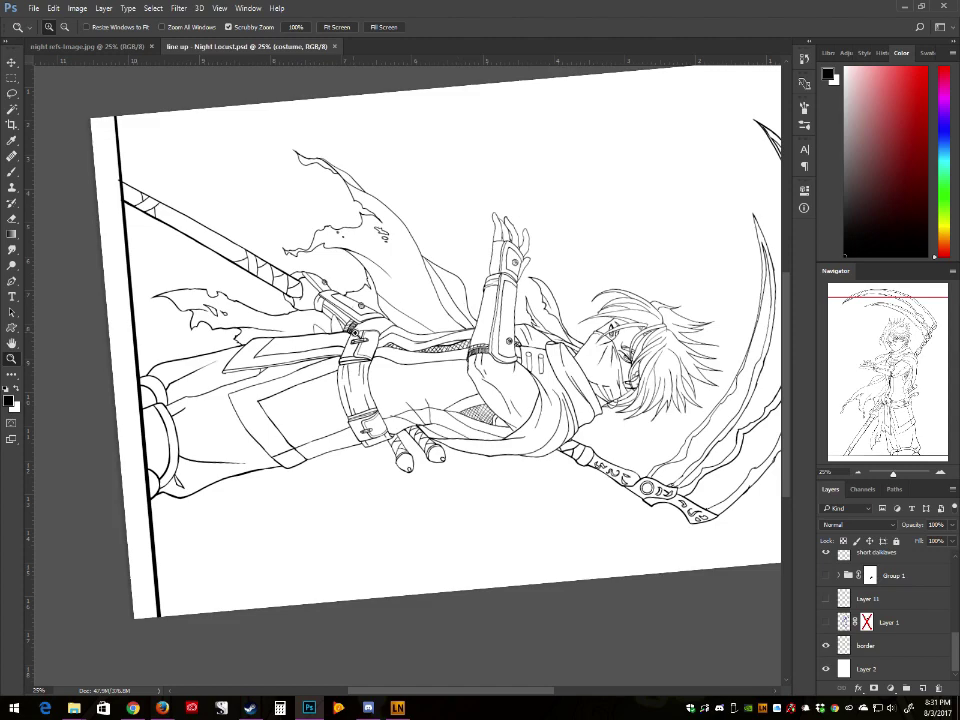
Step: Draw lengthwise fold lines on the cloth sleeve beneath the raised forearm's bracer on the costume layer, redoing the misplaced stroke
click(485, 307)
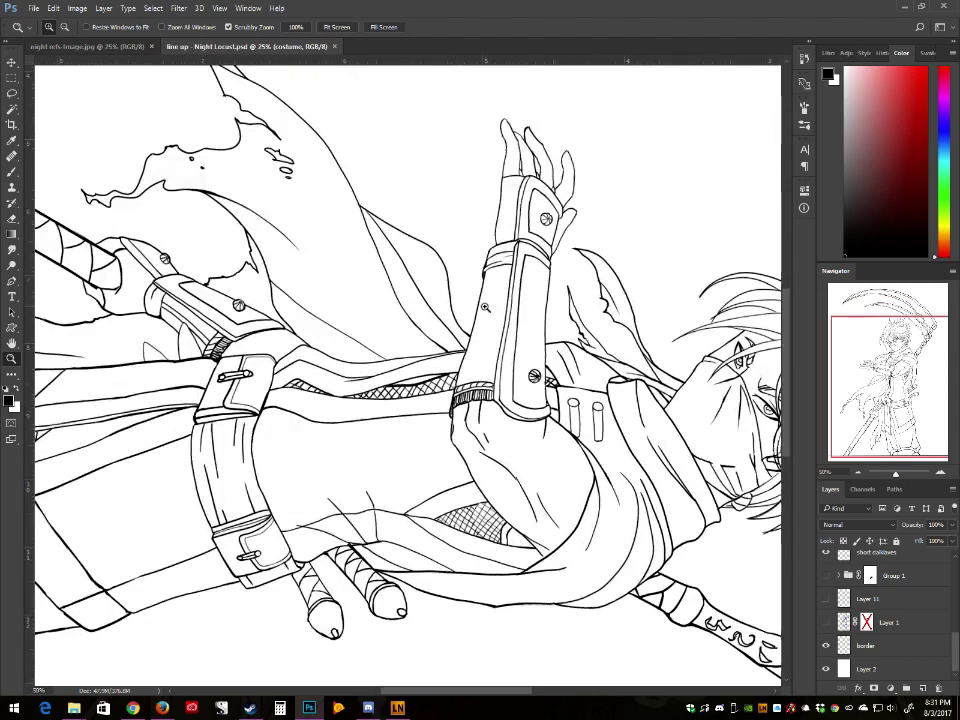
click(485, 307)
scroll(556, 268, up, 1)
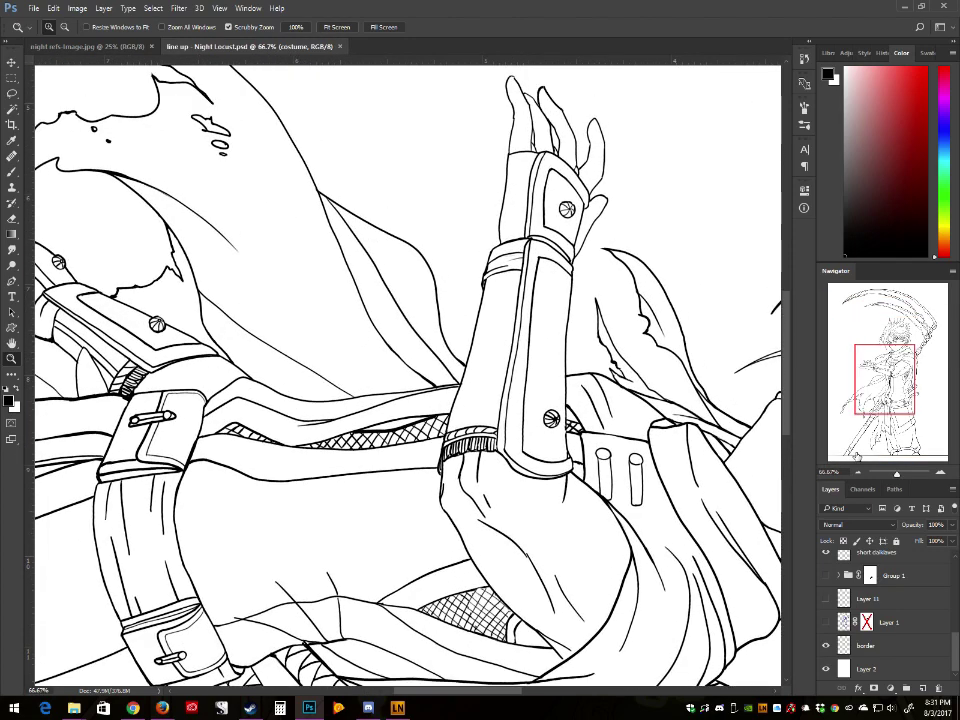
scroll(884, 588, up, 5)
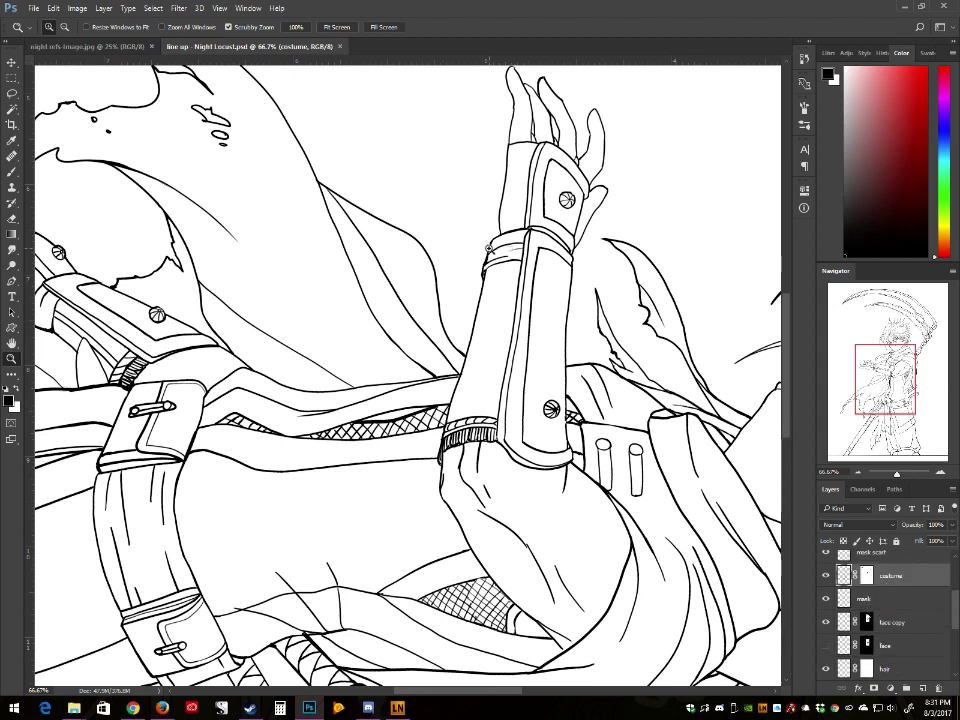
click(12, 172)
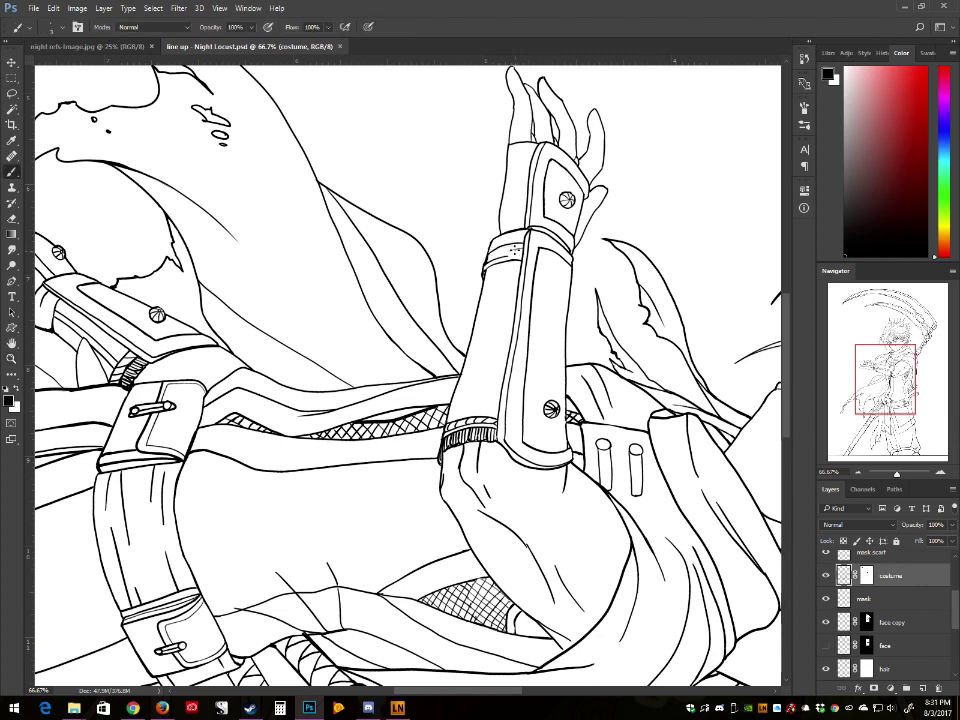
drag(505, 248, 508, 248)
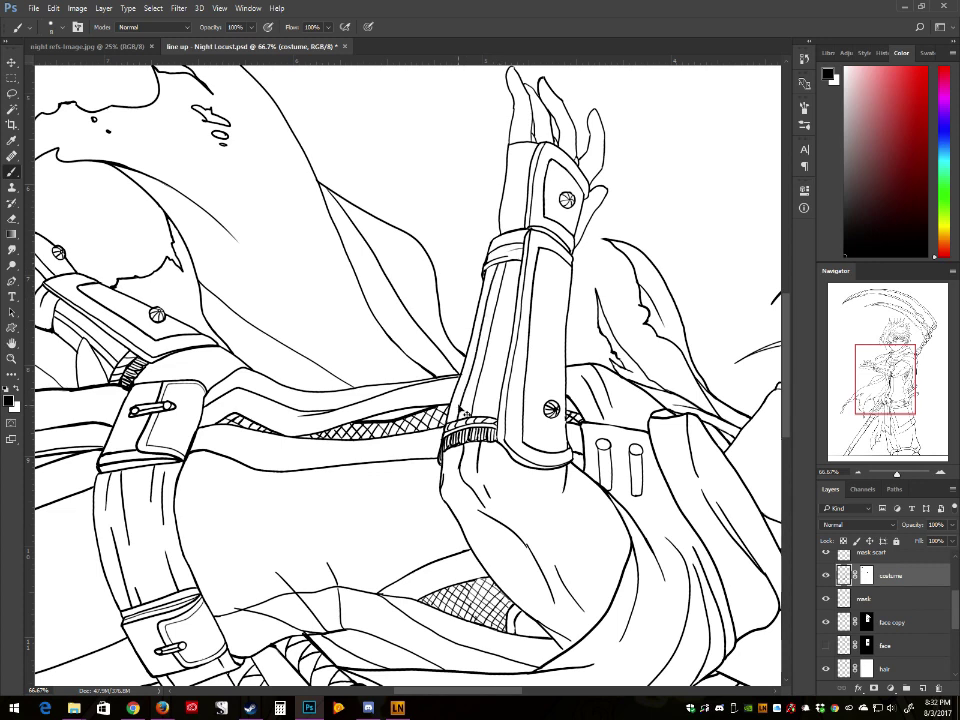
key(ctrl+z)
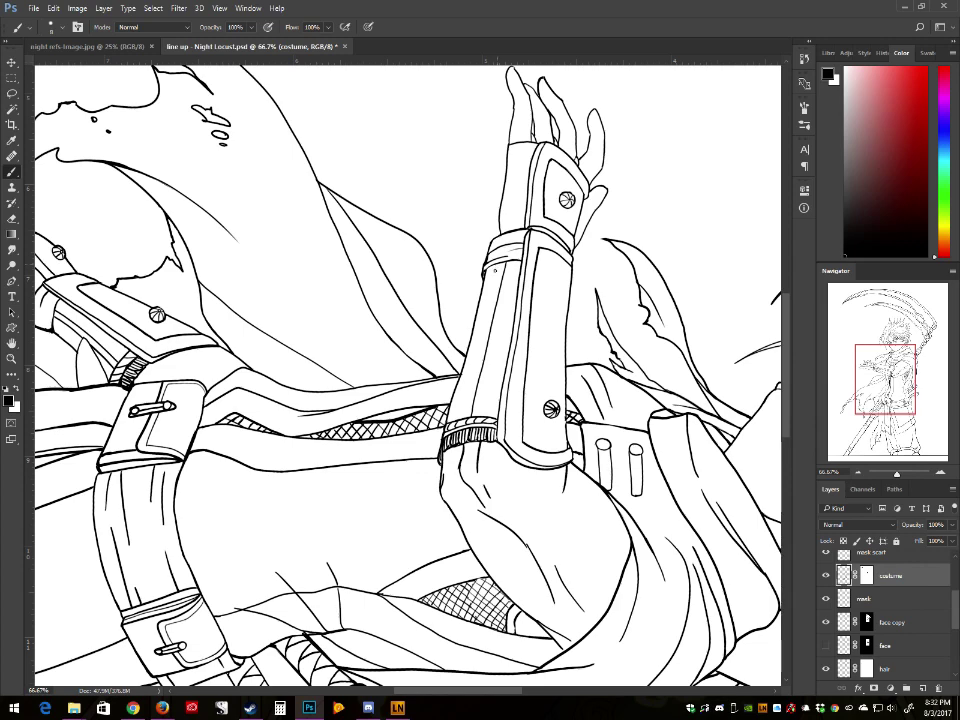
drag(373, 198, 346, 315)
scroll(458, 414, up, 5)
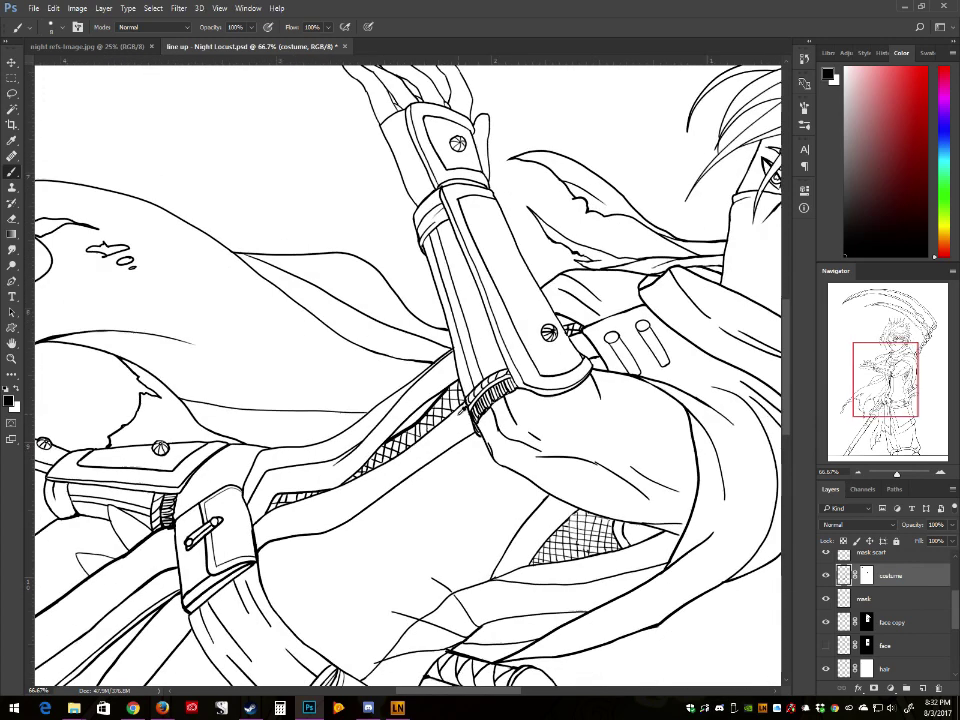
Step: Examine the line art across the masked face, scythe blades, torn cape and belt, and look through the layer stack
scroll(408, 375, up, 1)
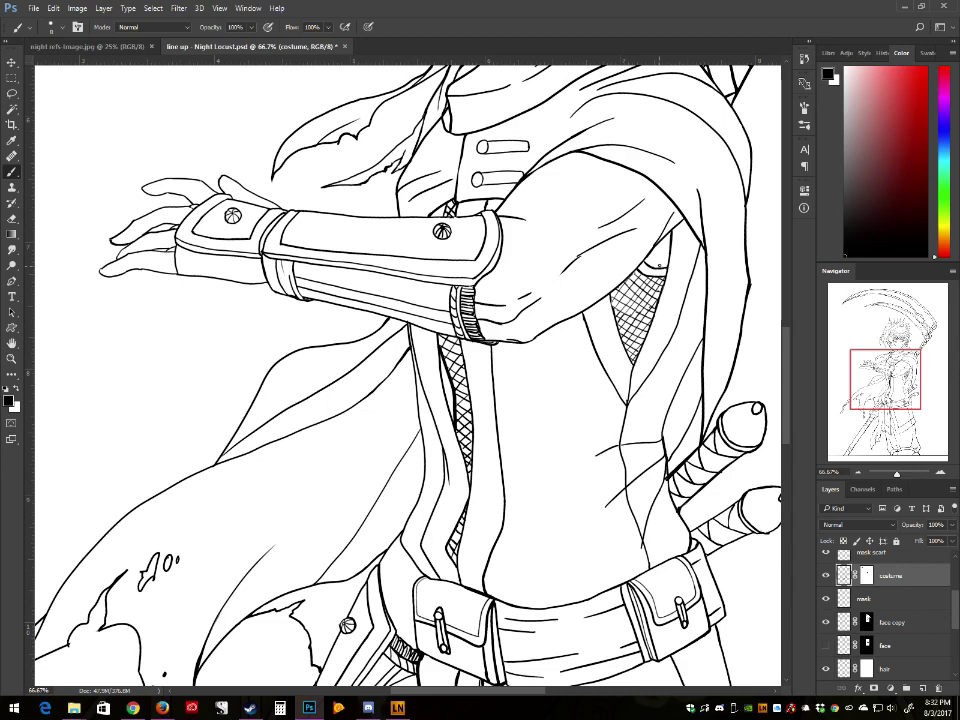
scroll(660, 288, up, 6)
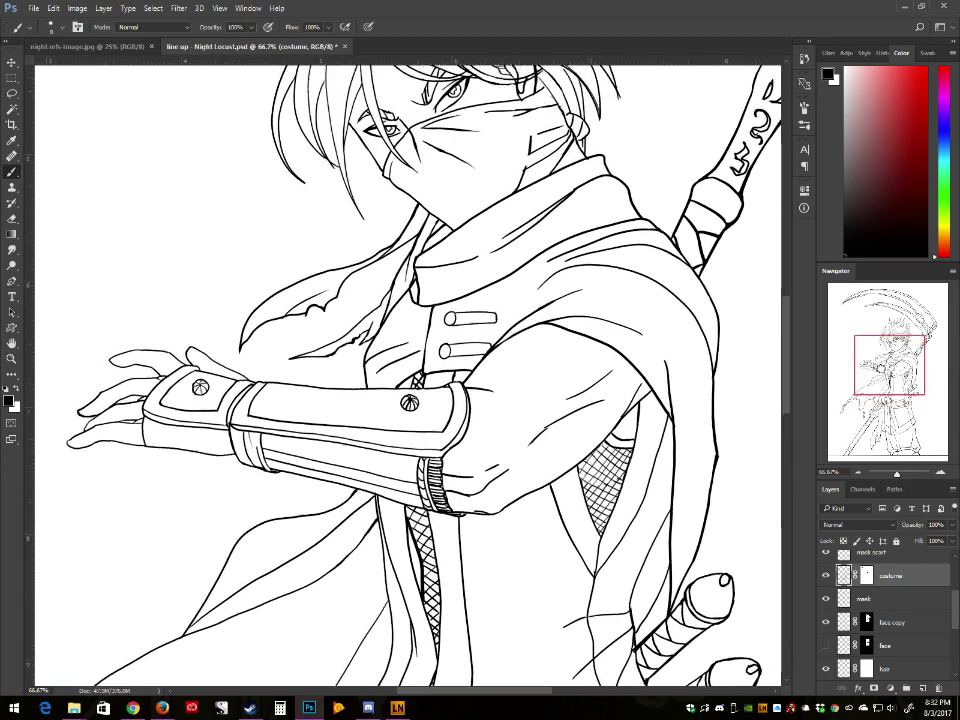
scroll(663, 267, up, 10)
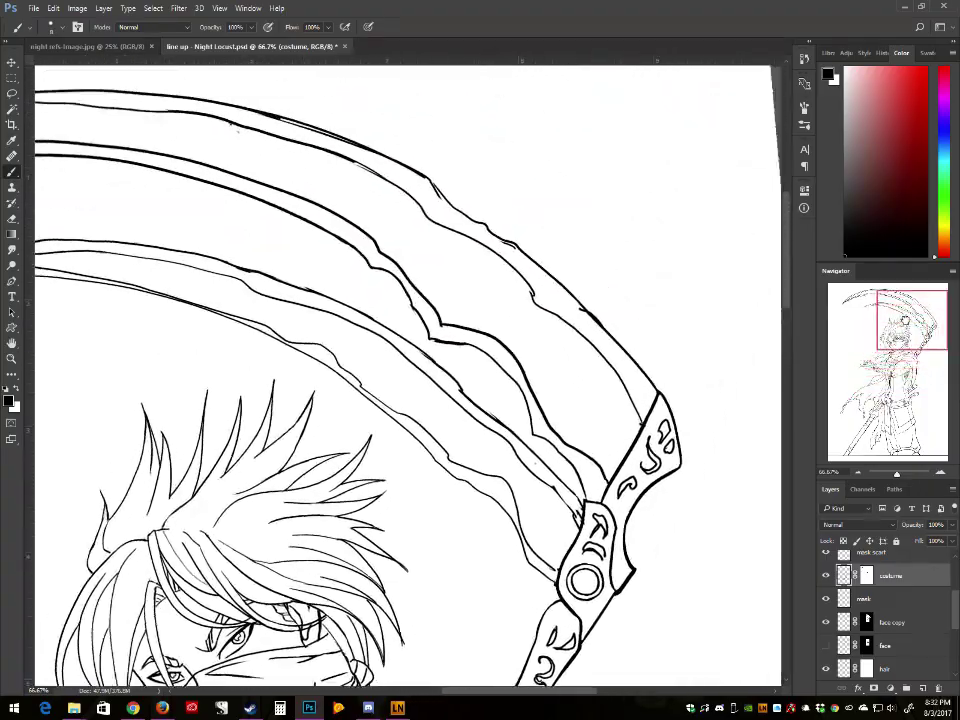
scroll(678, 244, down, 10)
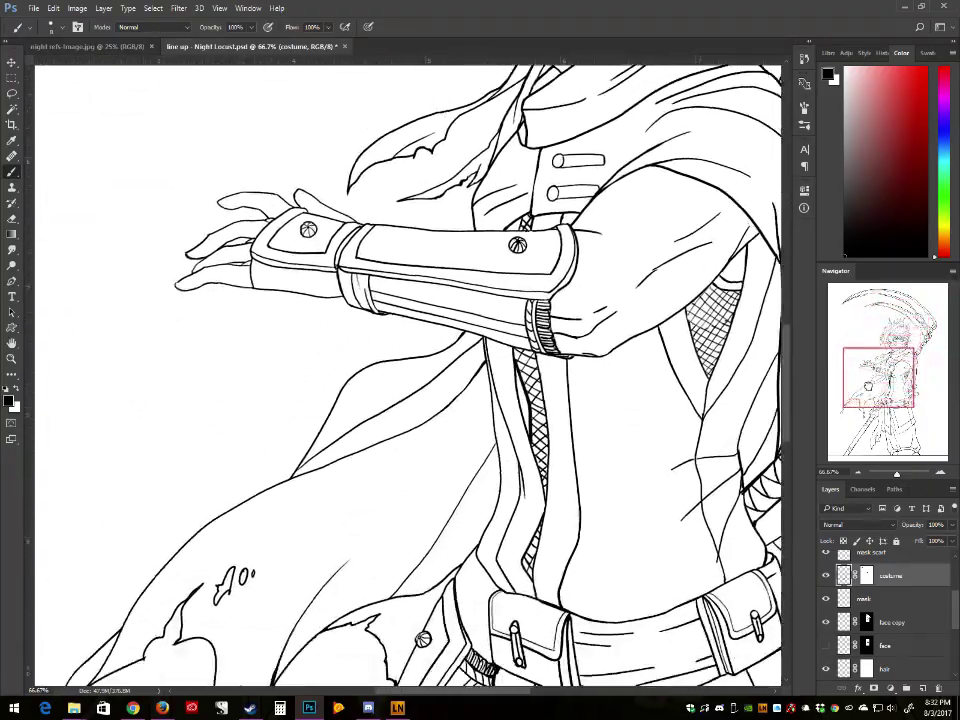
scroll(400, 370, right, 5)
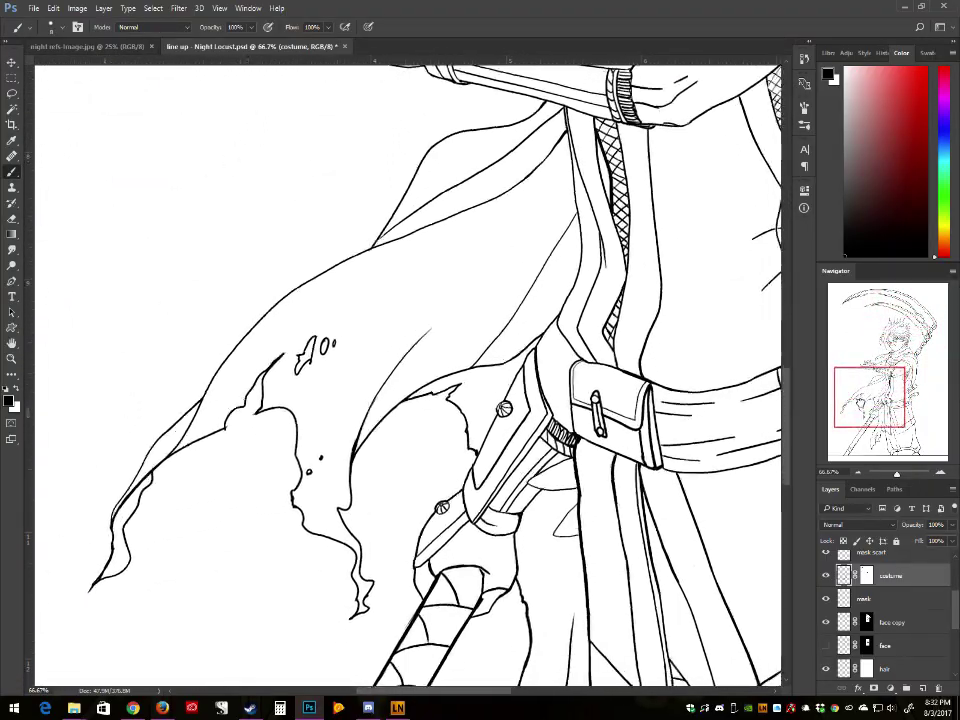
mouse_move(881, 403)
mouse_down()
mouse_move(896, 402)
mouse_move(891, 410)
mouse_up()
scroll(946, 599, up, 2)
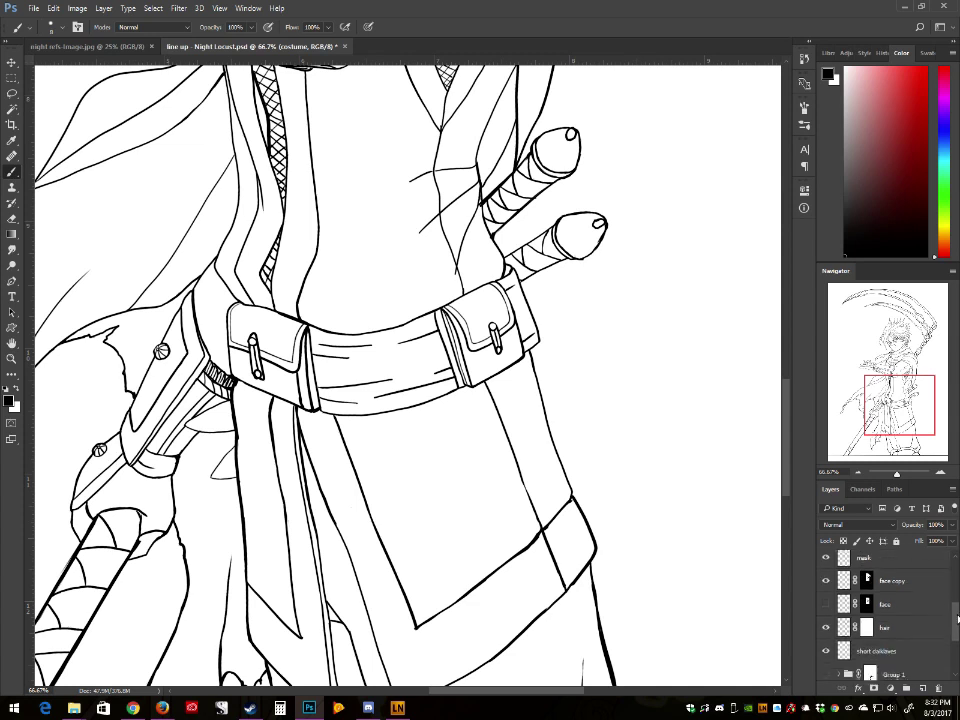
scroll(885, 610, up, 3)
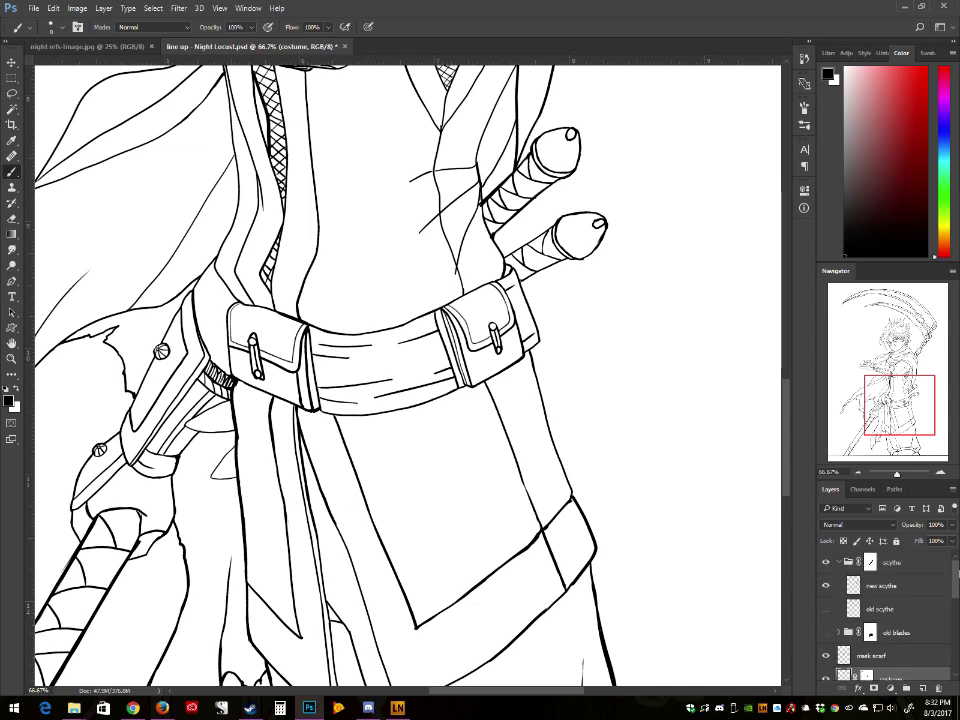
Step: Check the new scythe layer by switching its visibility off and on, and make it the active layer
click(825, 586)
click(825, 586)
click(890, 585)
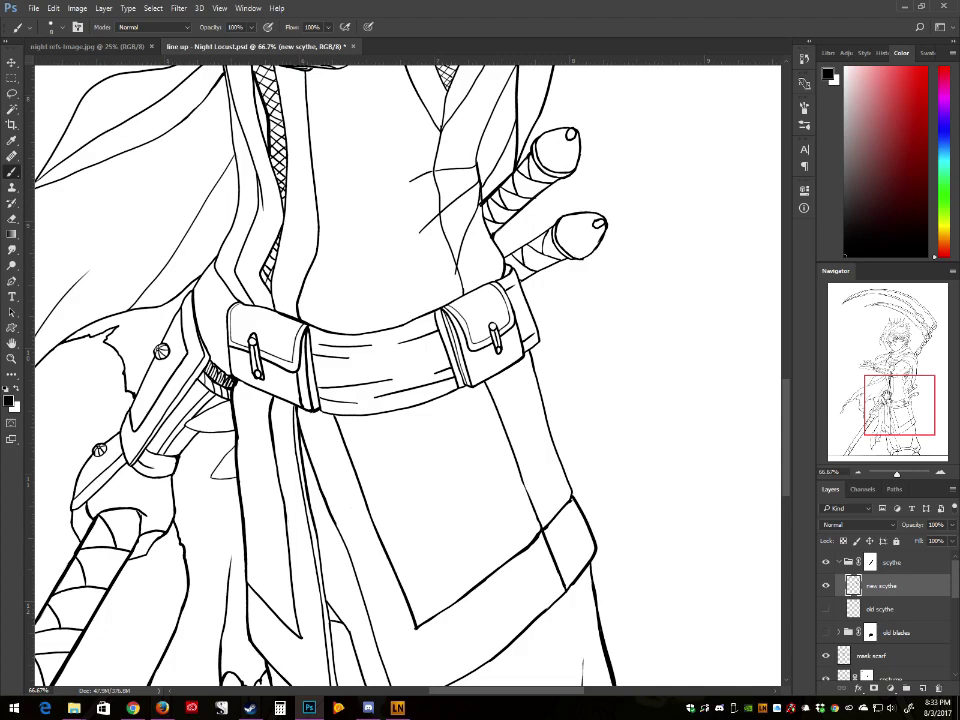
Step: Clean up the stray and doubled strokes where the scythe blades meet the ornamented head on the new scythe layer
scroll(665, 296, up, 3)
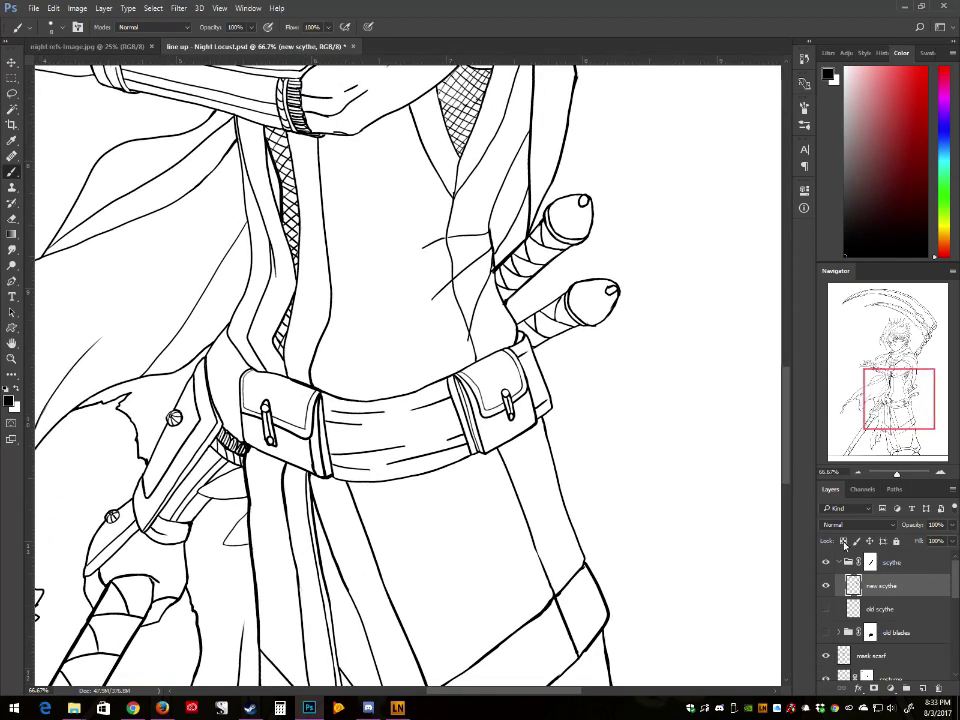
scroll(670, 307, up, 5)
scroll(678, 290, up, 15)
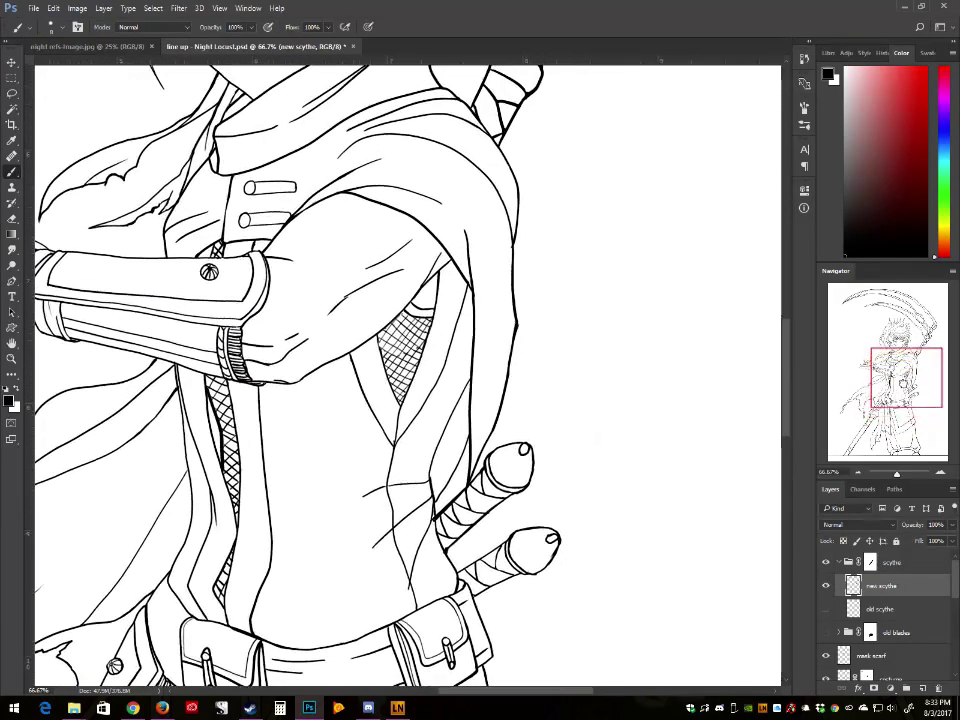
scroll(682, 265, up, 7)
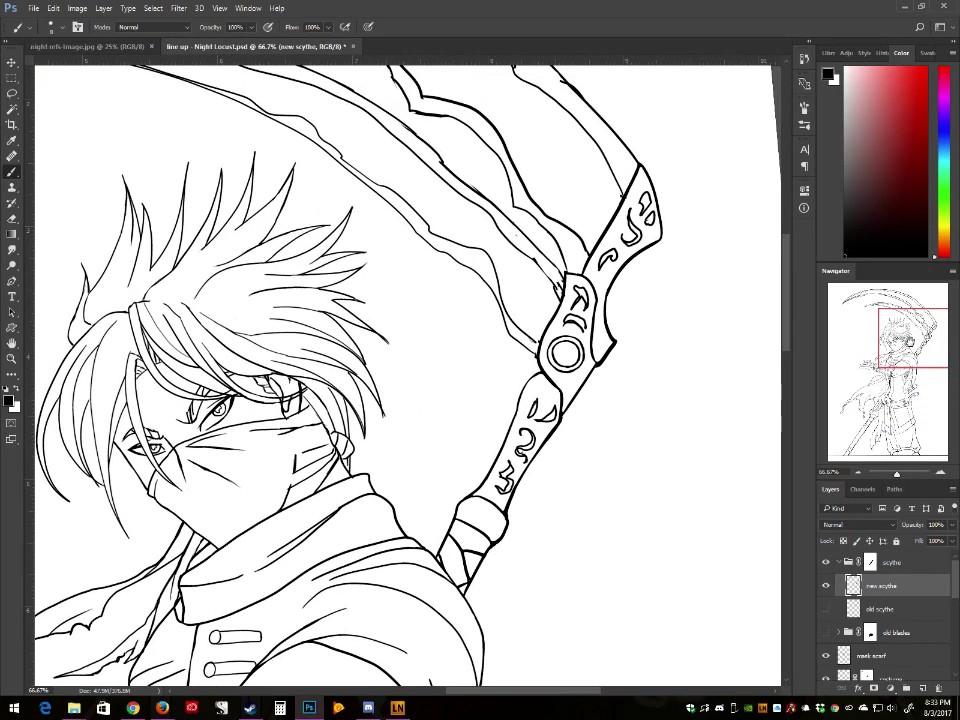
click(826, 586)
click(826, 587)
drag(529, 331, 547, 339)
mouse_move(559, 70)
mouse_down()
mouse_move(587, 97)
mouse_move(559, 76)
mouse_move(572, 87)
mouse_up()
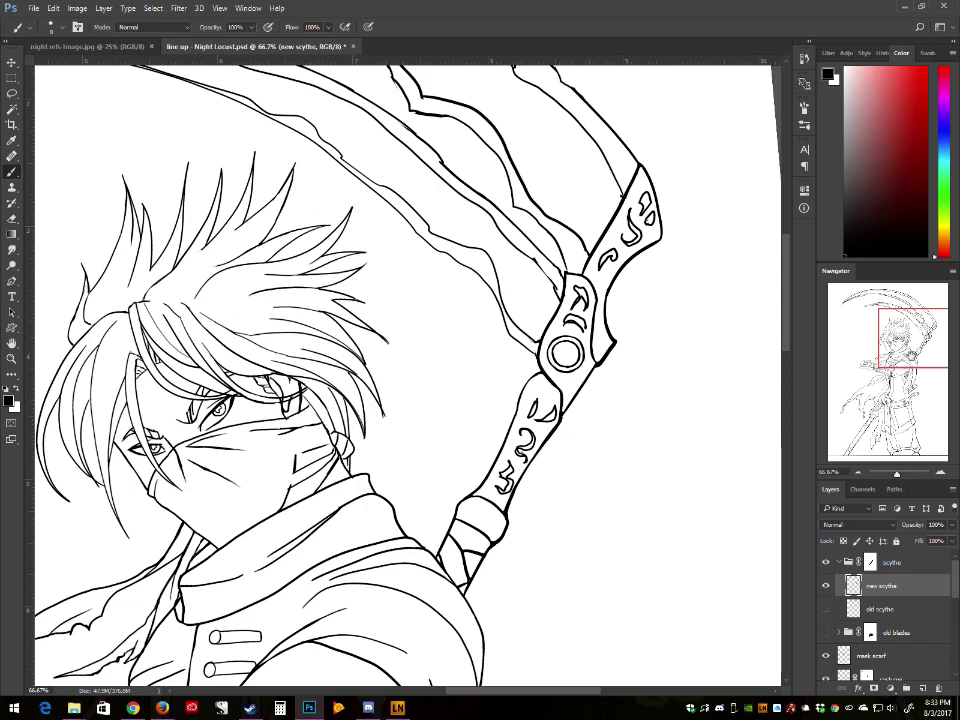
Step: Select the short daiklaves layer and clean up the overlapping line where the upper sword handle meets the cloak
drag(909, 357, 897, 402)
scroll(408, 375, down, 1)
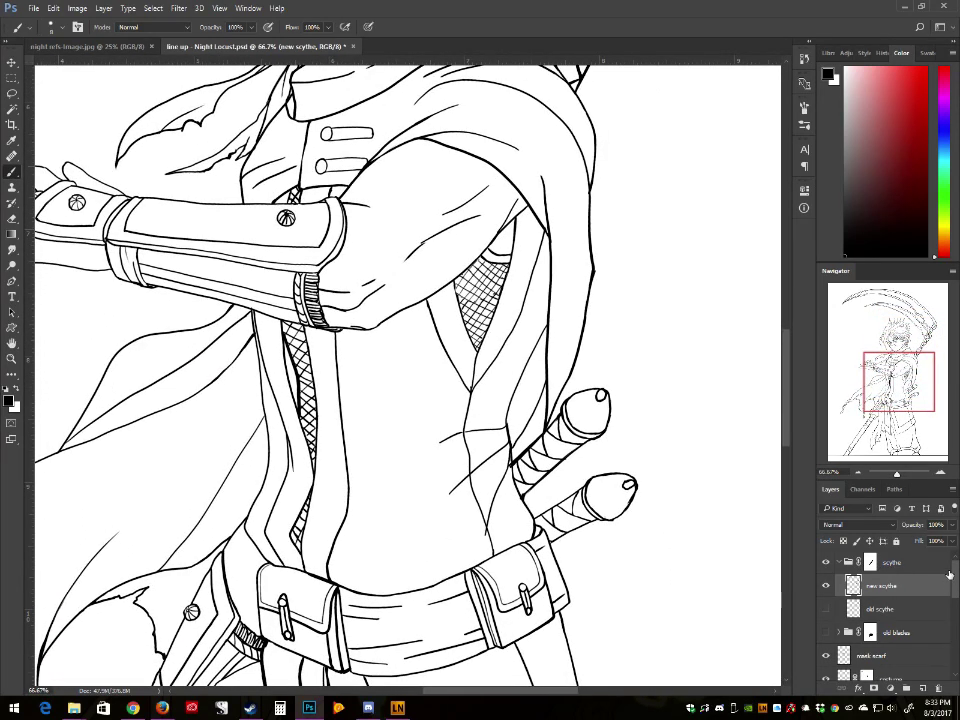
scroll(951, 603, down, 3)
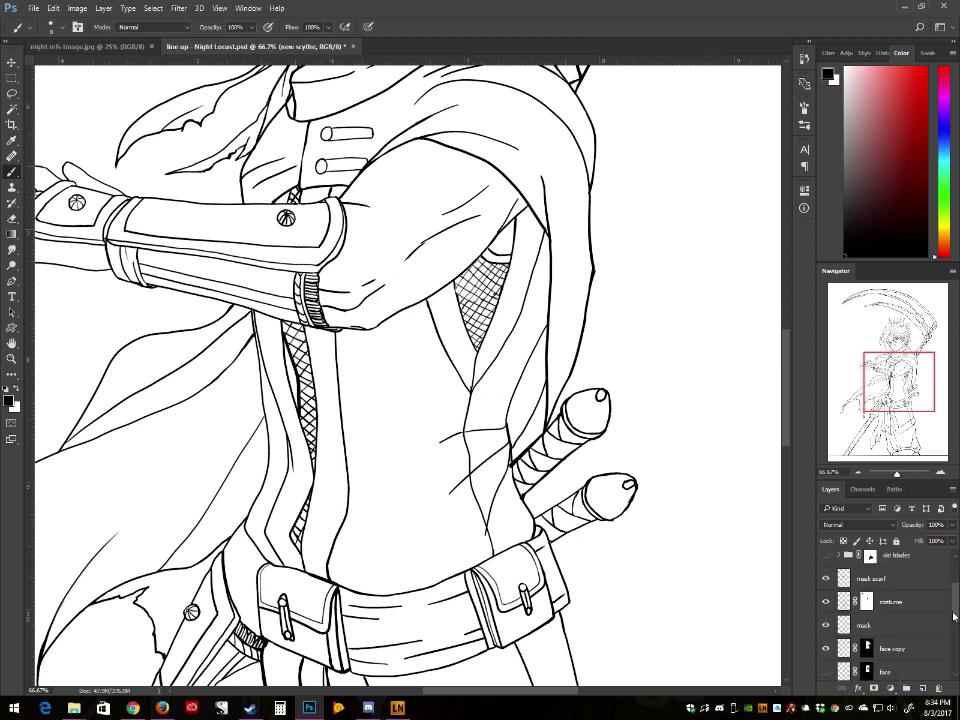
scroll(950, 630, down, 2)
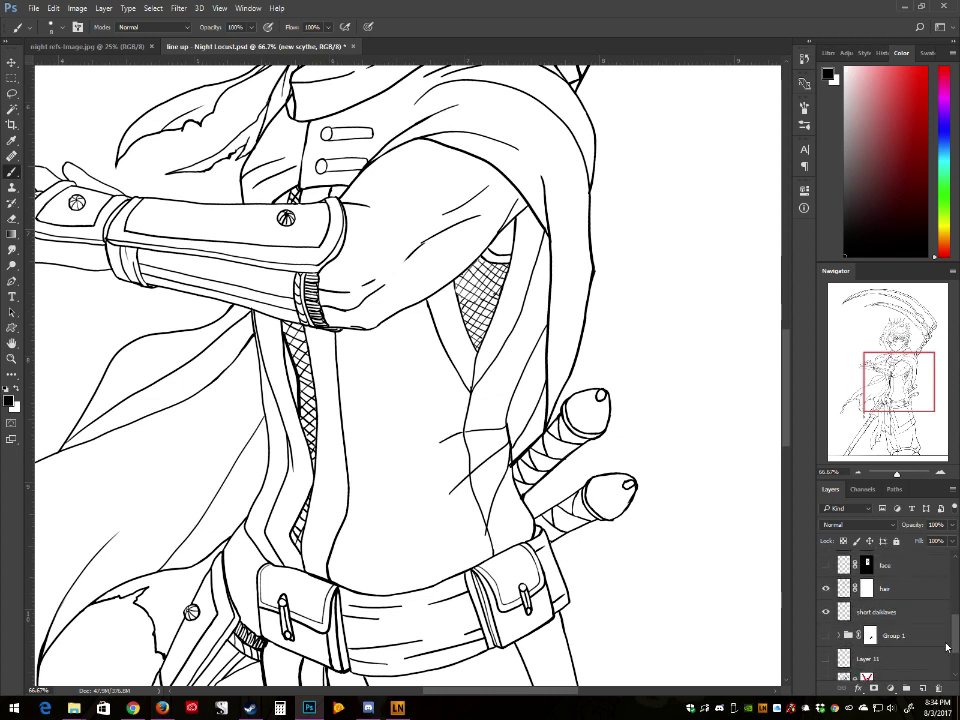
click(880, 603)
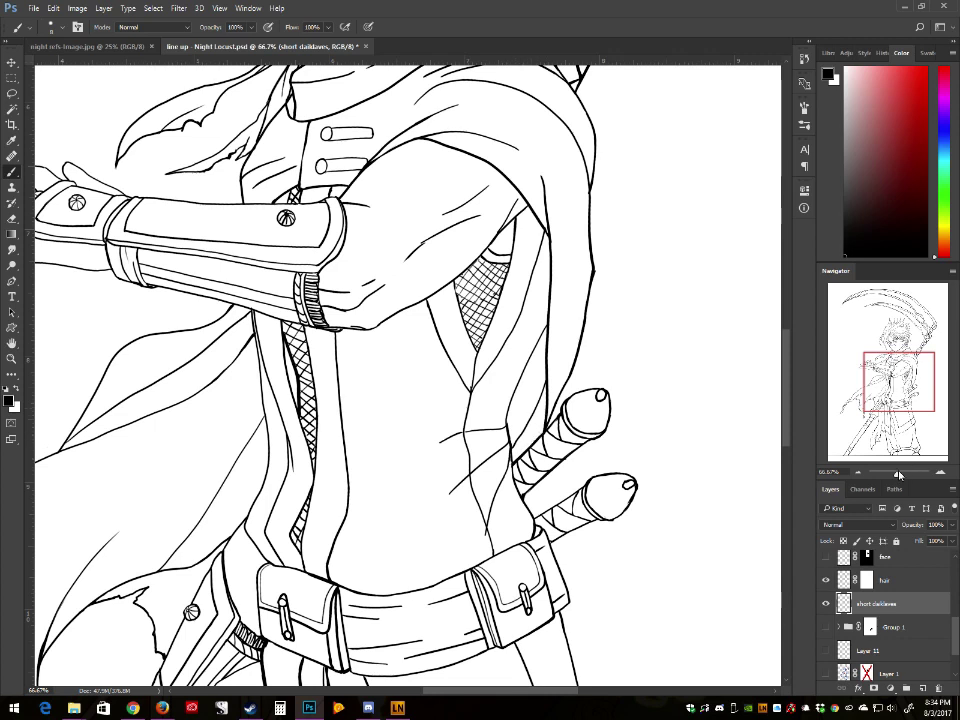
Step: Inspect the whole figure down to the ground line and save the Night Locust document
drag(897, 472, 872, 482)
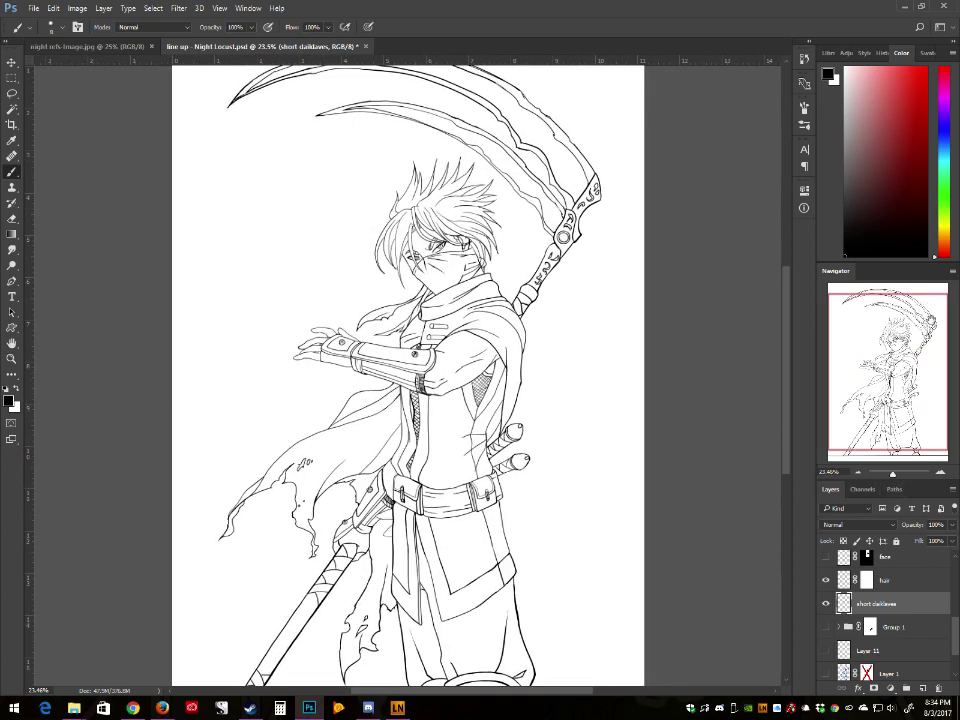
drag(902, 375, 899, 382)
drag(690, 245, 704, 233)
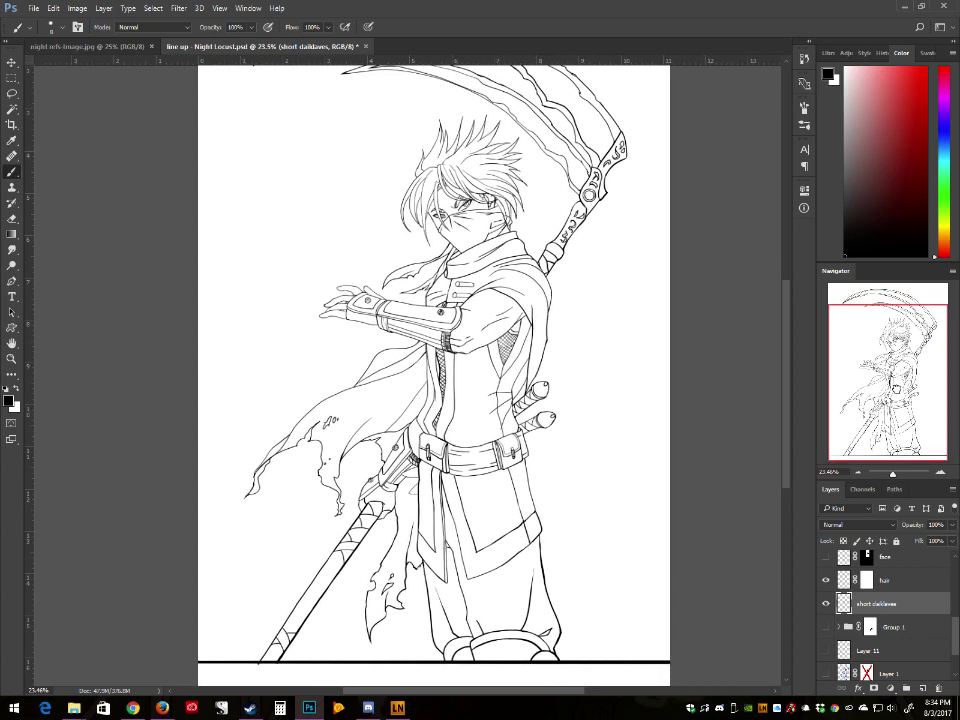
drag(897, 390, 896, 390)
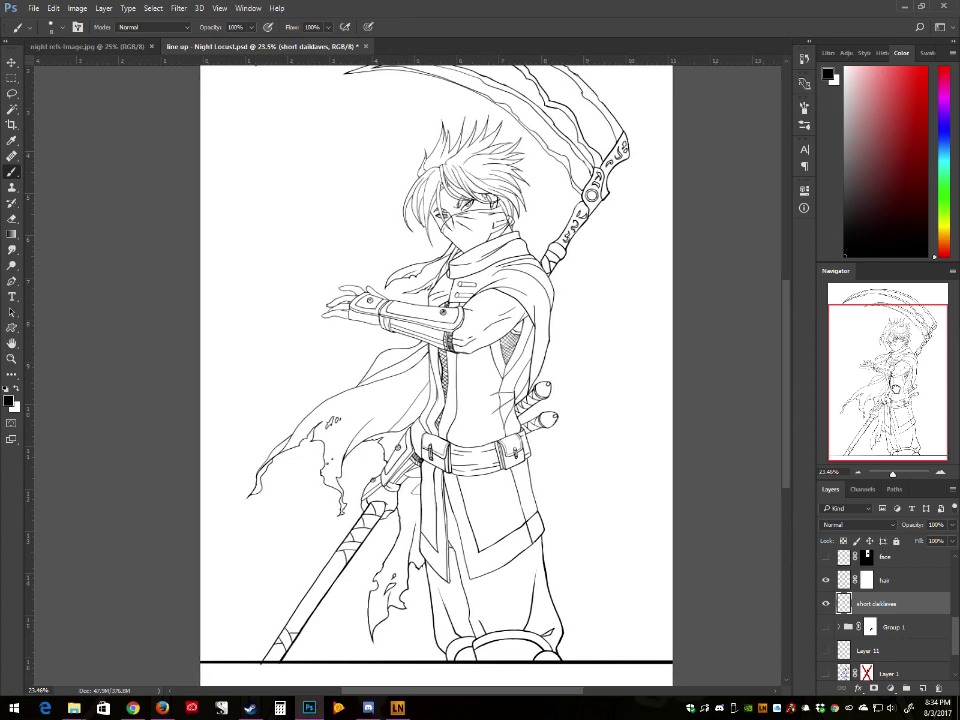
drag(896, 389, 895, 389)
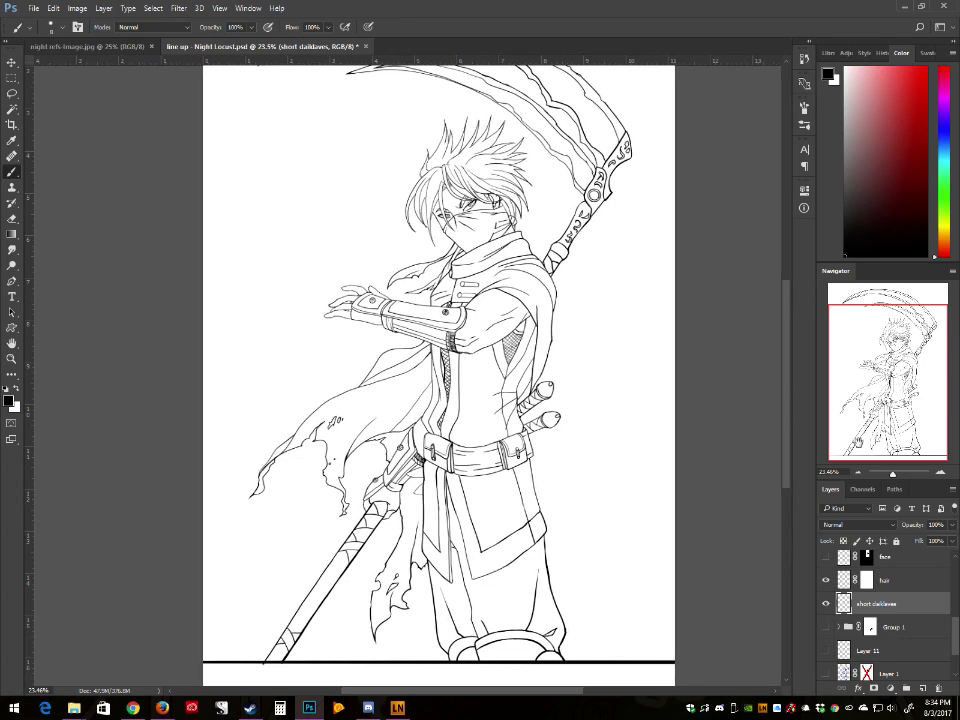
click(33, 8)
click(43, 127)
Step: Select the new scythe layer and touch up the lower end of the scythe shaft at the ground line
drag(955, 627, 957, 610)
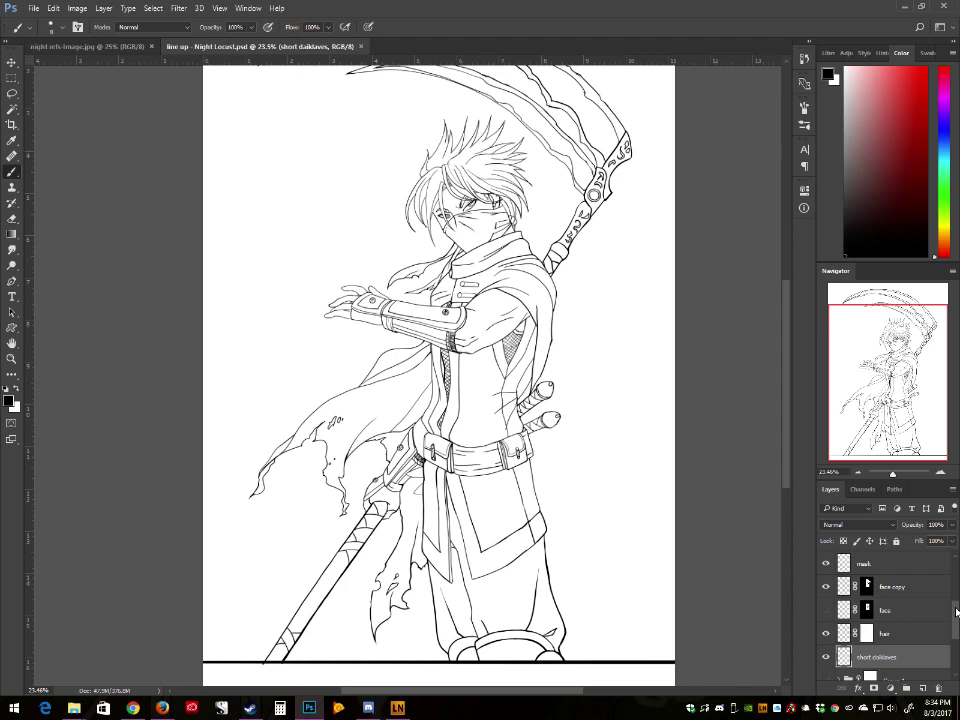
drag(956, 612, 958, 568)
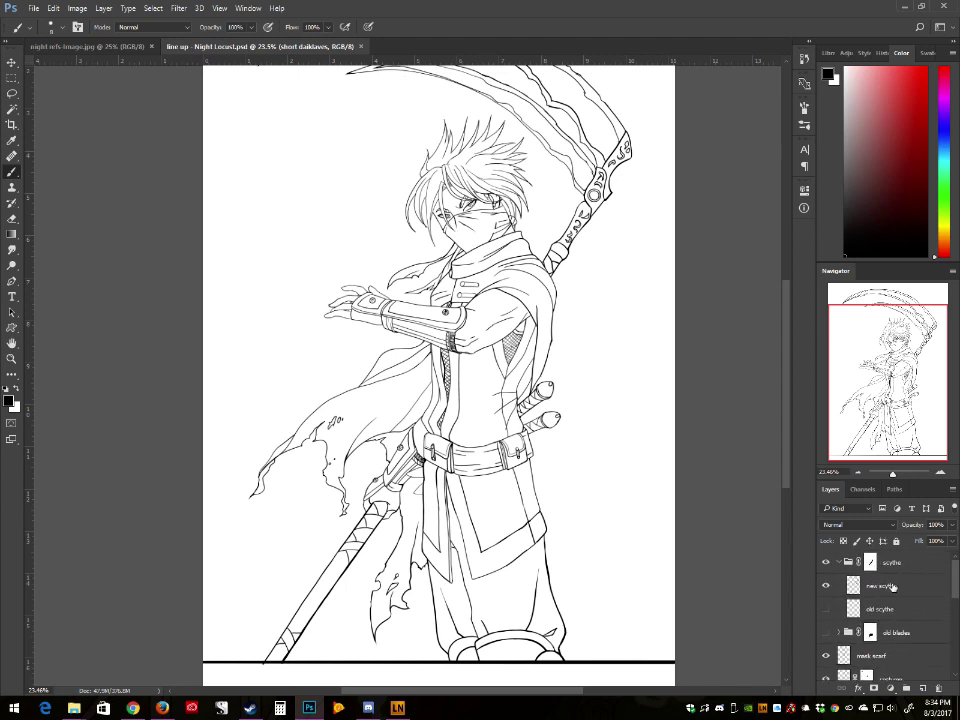
click(893, 587)
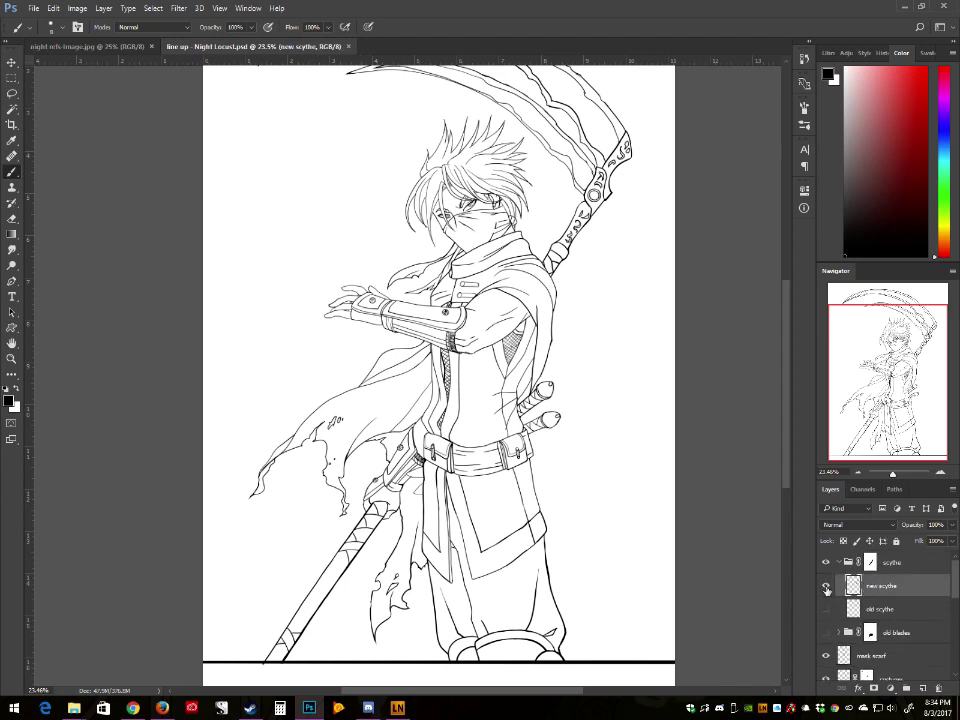
click(265, 663)
Step: Clean up the doubled strokes along the outer and inner edge lines of the large scythe blade on the new scythe layer
mouse_move(888, 378)
mouse_down()
mouse_move(885, 389)
mouse_move(901, 339)
mouse_up()
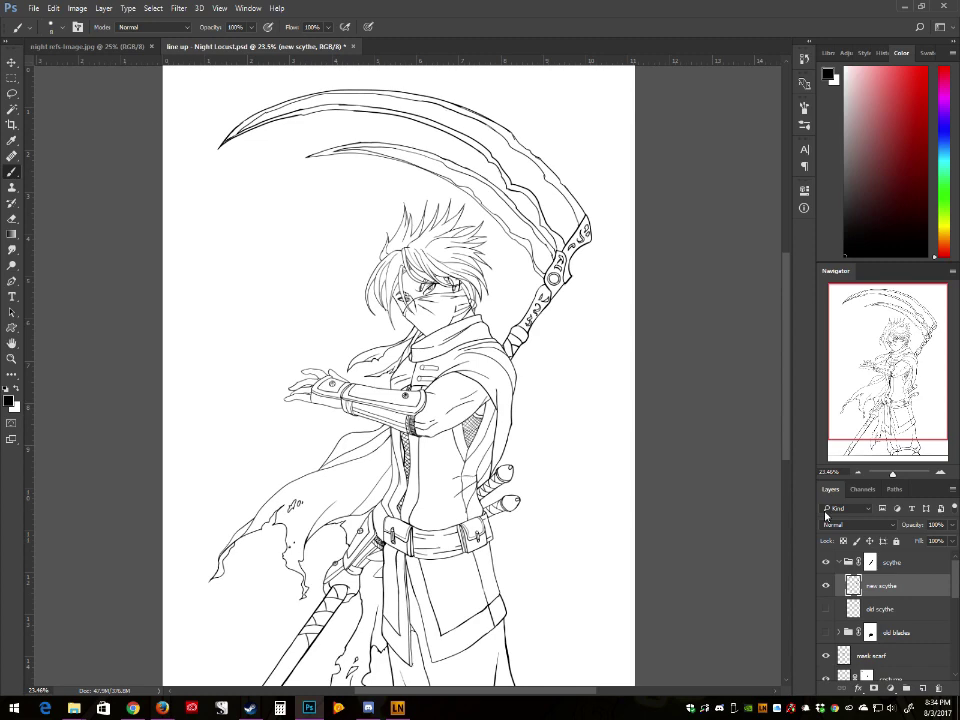
key(r)
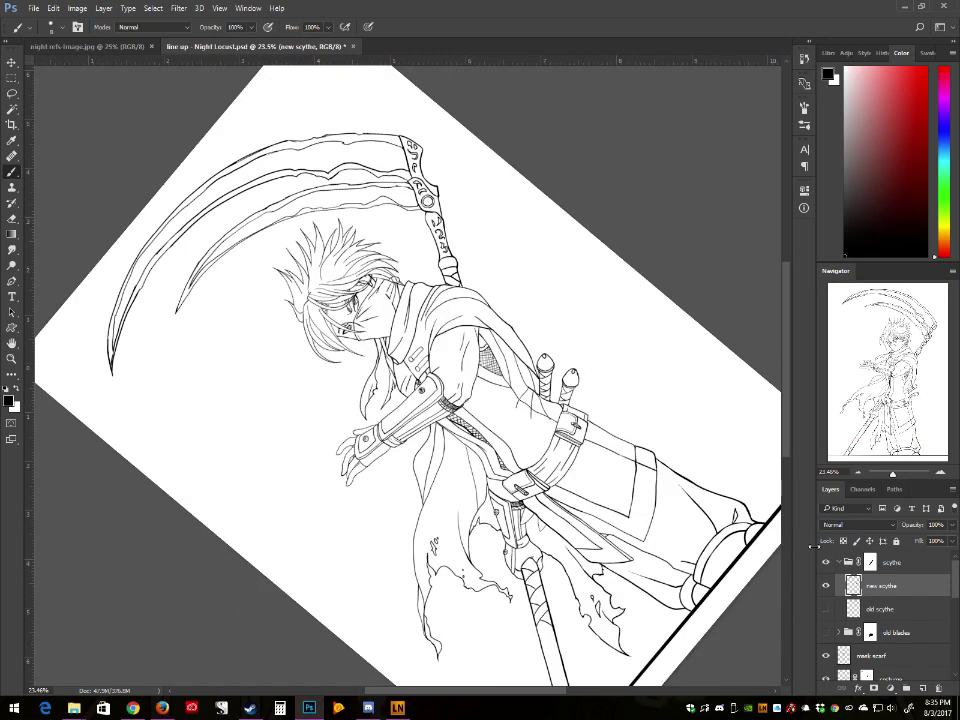
drag(814, 546, 816, 558)
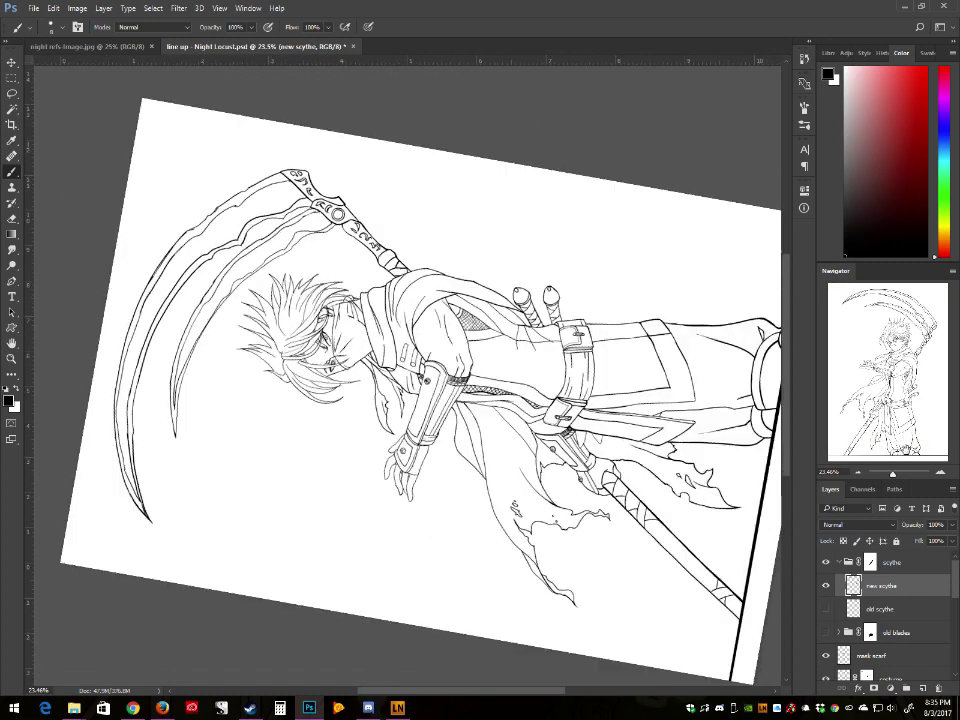
drag(893, 475, 900, 474)
drag(888, 358, 903, 310)
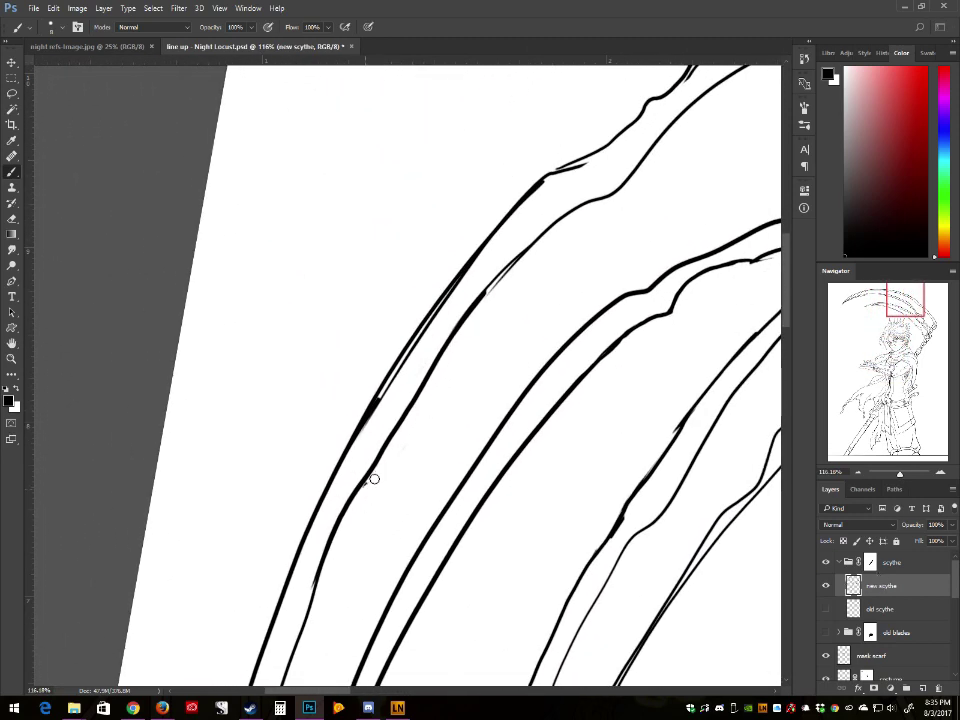
drag(401, 370, 360, 440)
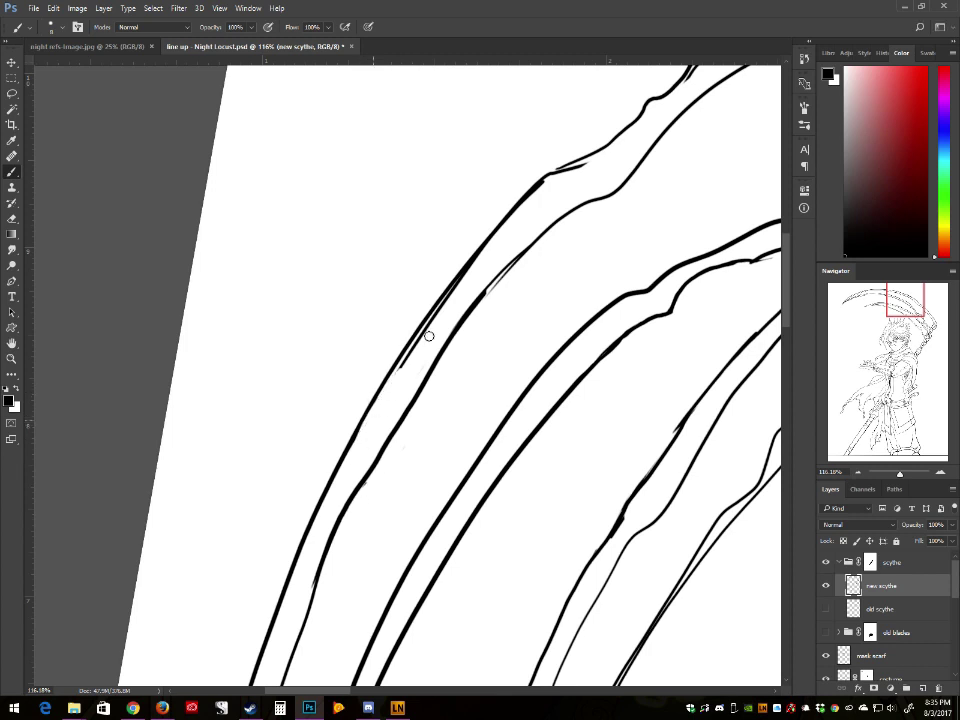
drag(468, 278, 399, 373)
drag(443, 300, 414, 341)
mouse_move(525, 261)
mouse_down()
mouse_move(480, 317)
mouse_move(526, 248)
mouse_up()
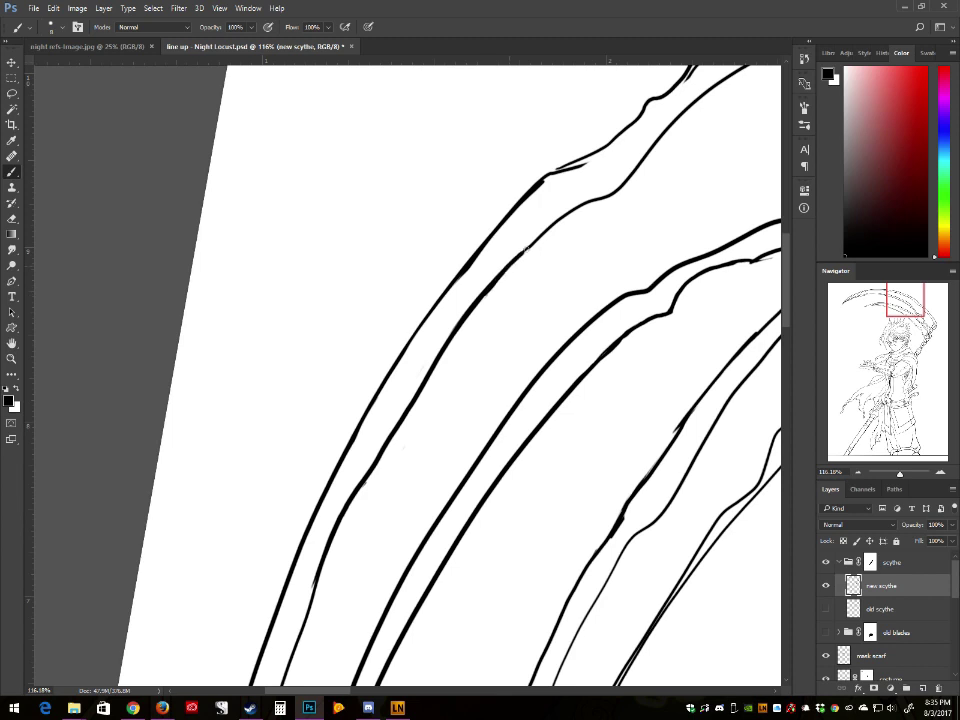
mouse_move(545, 176)
mouse_down()
mouse_move(593, 156)
mouse_move(638, 101)
mouse_up()
mouse_move(586, 165)
mouse_down()
mouse_move(600, 157)
mouse_move(532, 196)
mouse_up()
Step: Thicken the notches and remove stray line ends along the middle section of both scythe blades
mouse_move(895, 313)
mouse_down()
mouse_move(914, 311)
mouse_move(908, 321)
mouse_up()
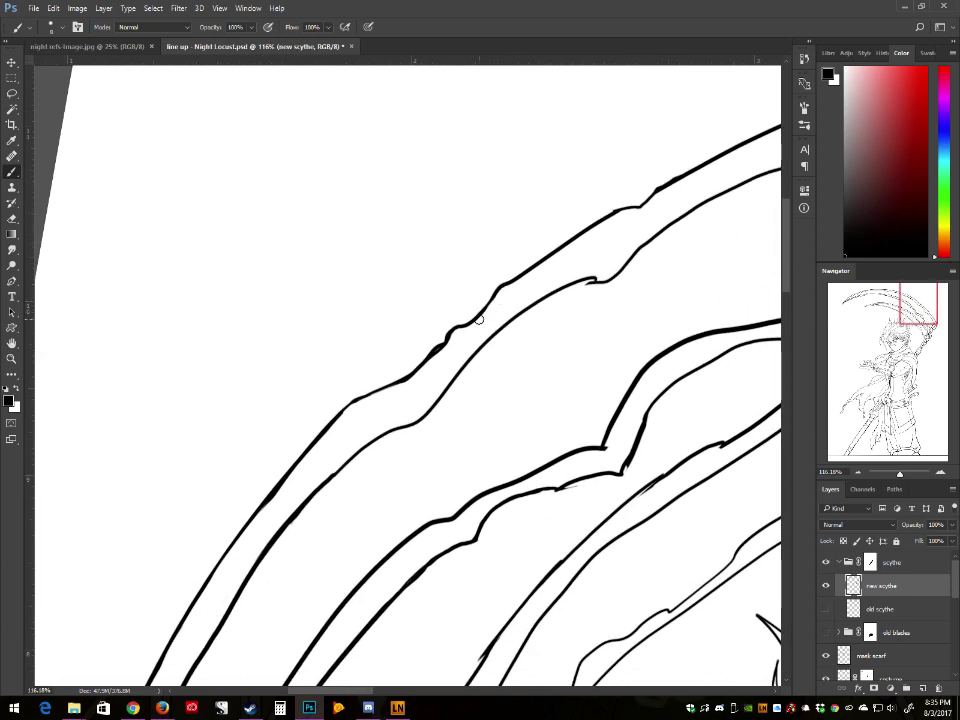
drag(588, 289, 598, 287)
drag(628, 209, 673, 181)
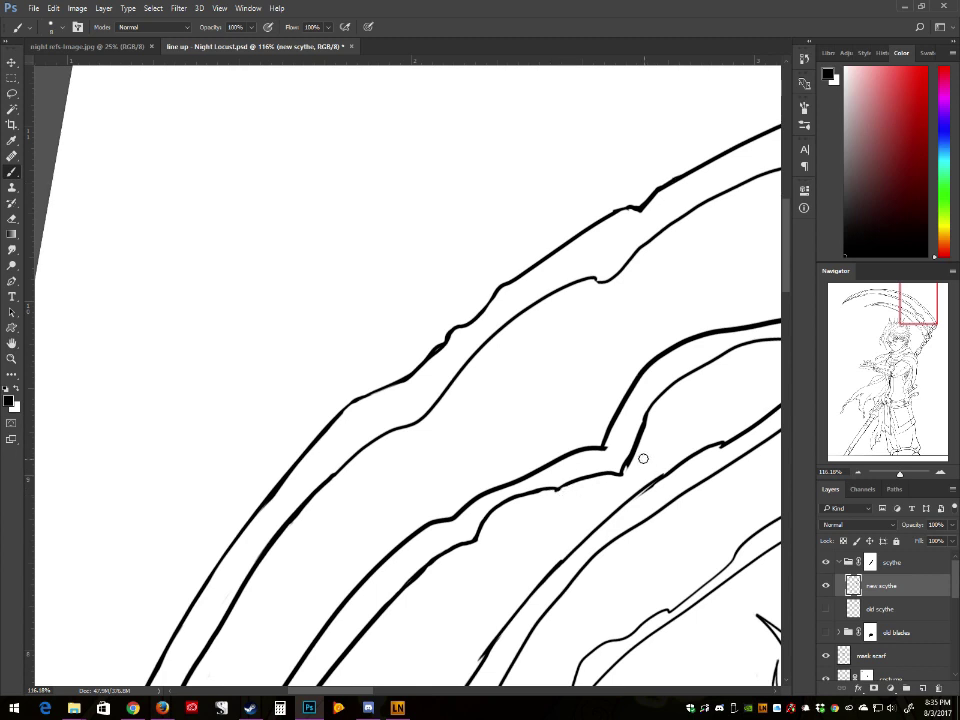
mouse_move(637, 453)
mouse_down()
mouse_move(651, 422)
mouse_move(607, 451)
mouse_up()
drag(639, 500, 646, 495)
drag(875, 318, 939, 326)
drag(592, 473, 414, 420)
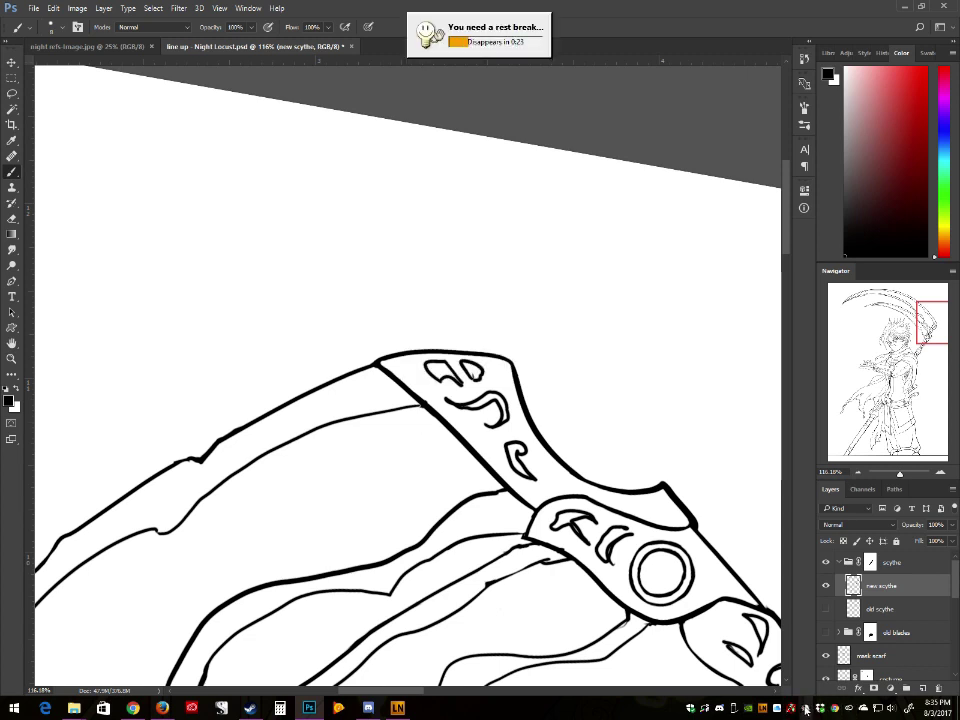
Step: Dismiss the rest-break reminder, return to the upright full-figure view and save the Night Locust document
right_click(806, 708)
click(828, 697)
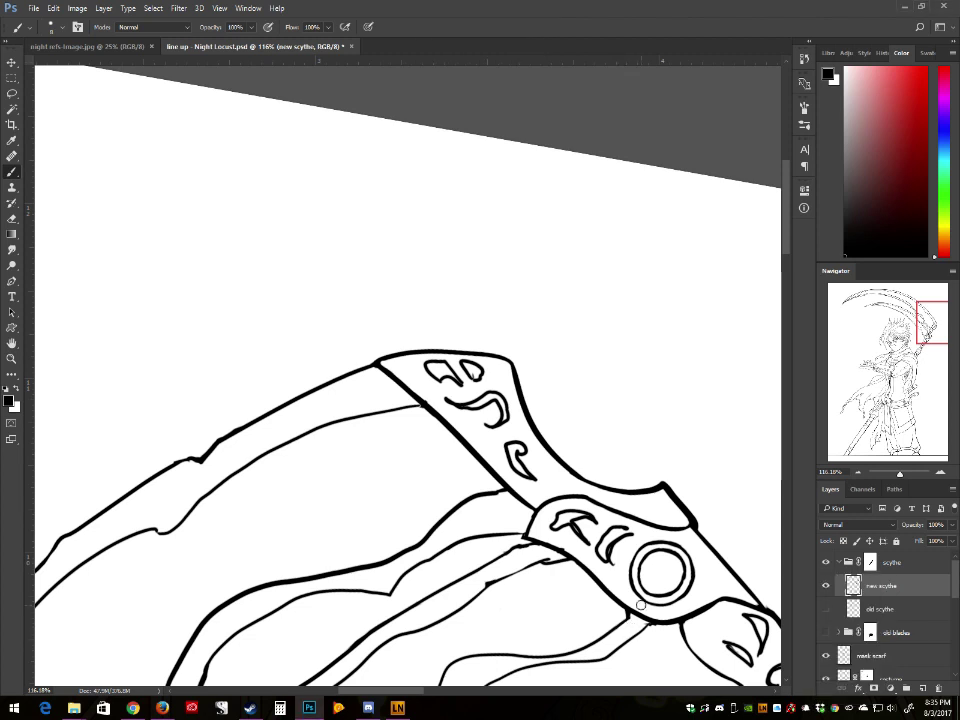
scroll(641, 604, down, 14)
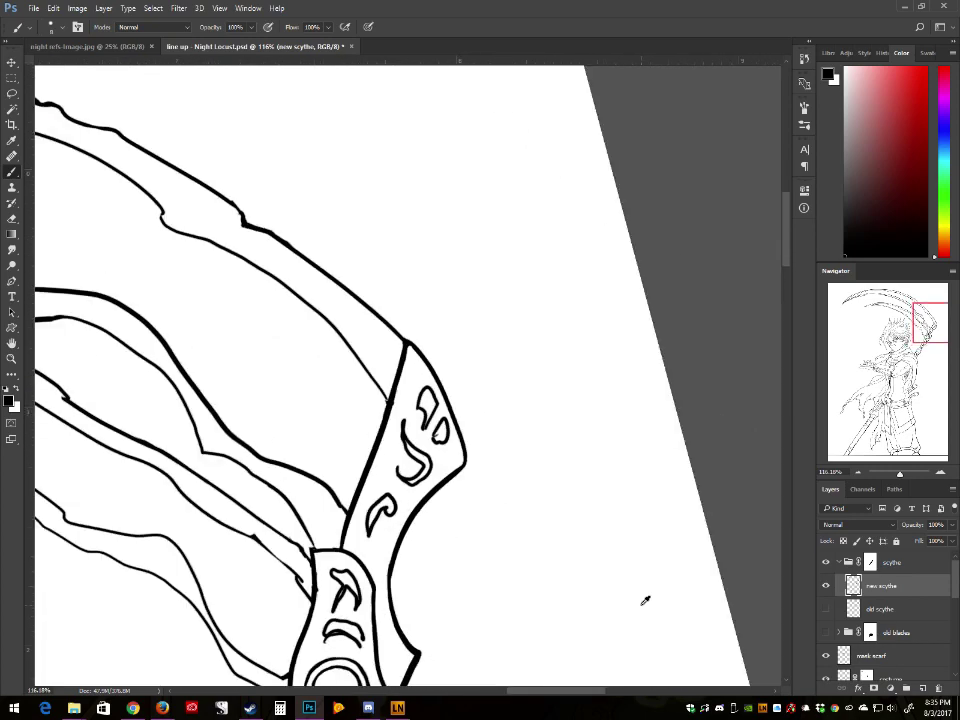
scroll(641, 605, down, 1)
drag(928, 328, 888, 344)
drag(899, 474, 885, 478)
key(Escape)
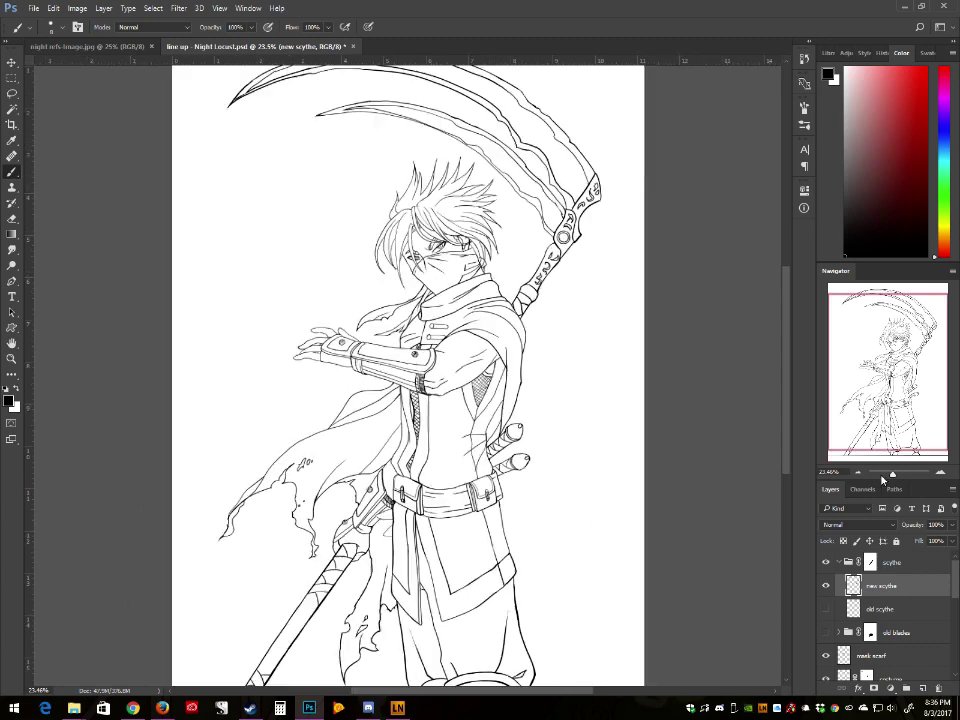
click(33, 8)
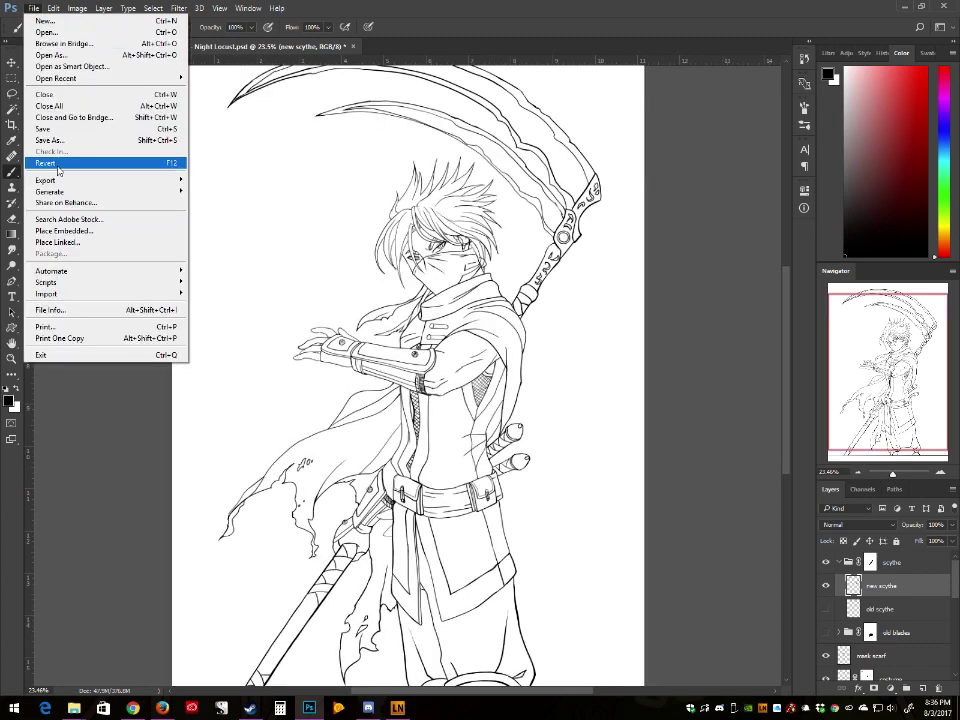
click(53, 128)
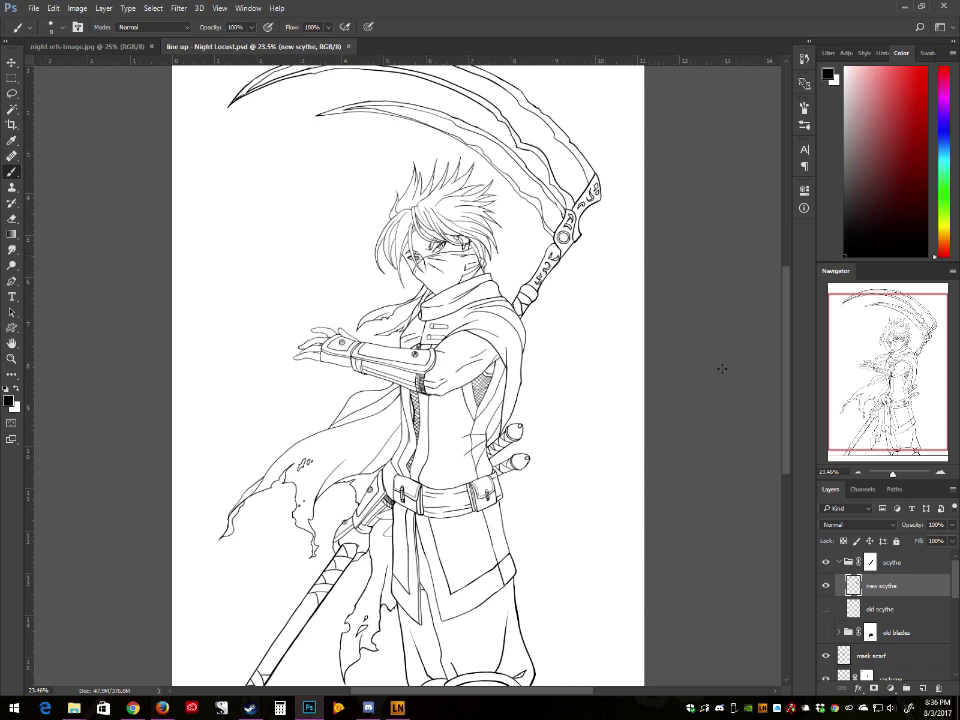
Step: Group all layers from the scythe group down to the border layer, leaving out Layer 2
scroll(877, 622, down, 3)
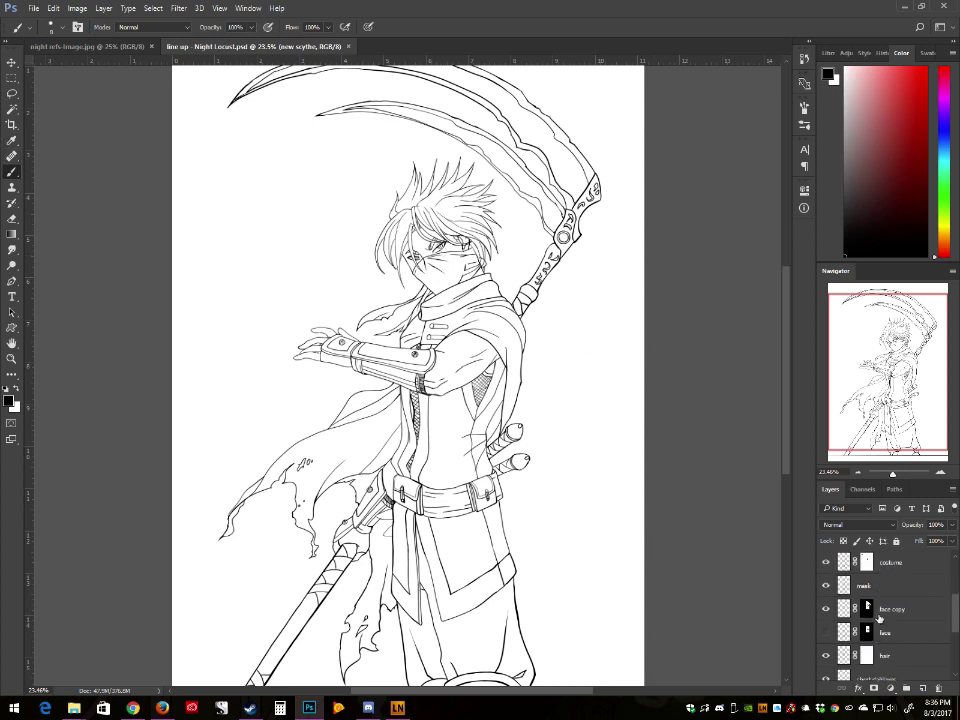
scroll(568, 525, down, 3)
scroll(571, 524, up, 3)
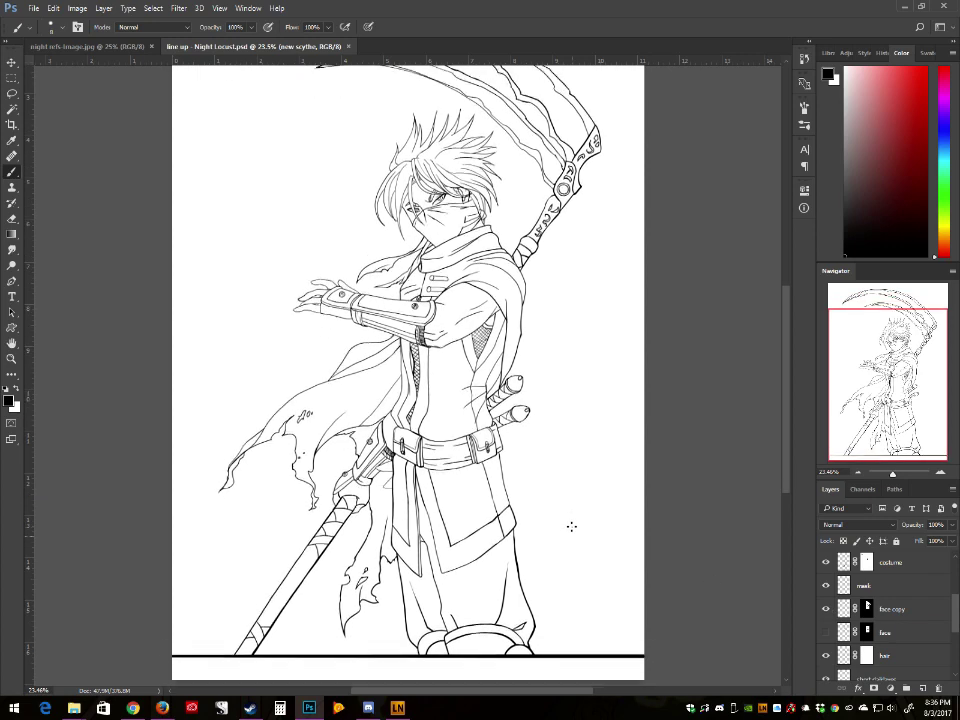
scroll(940, 600, up, 3)
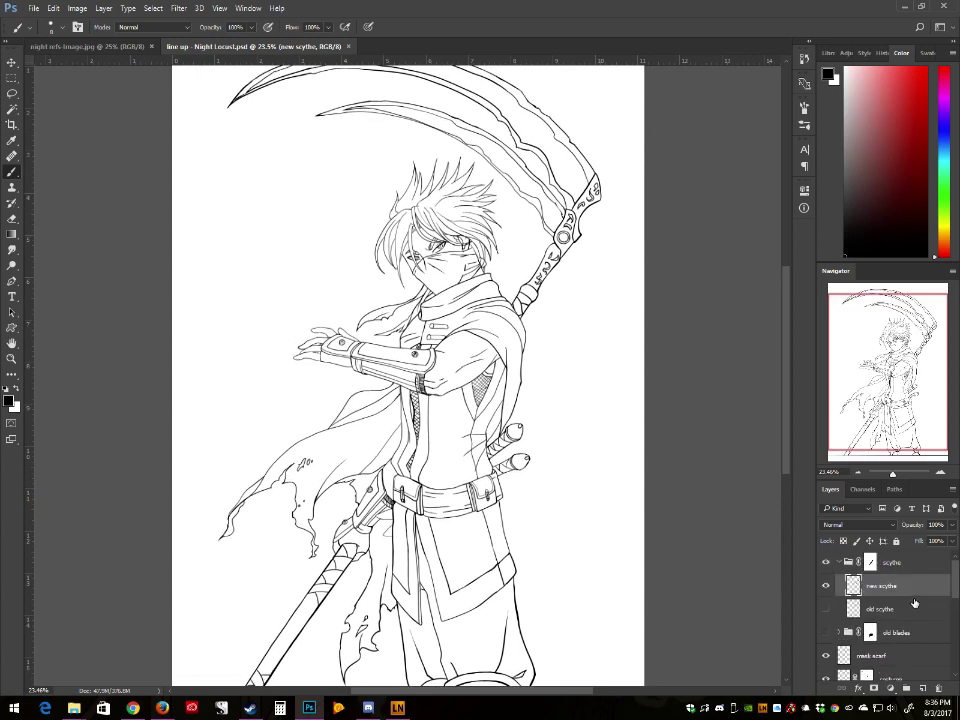
click(905, 572)
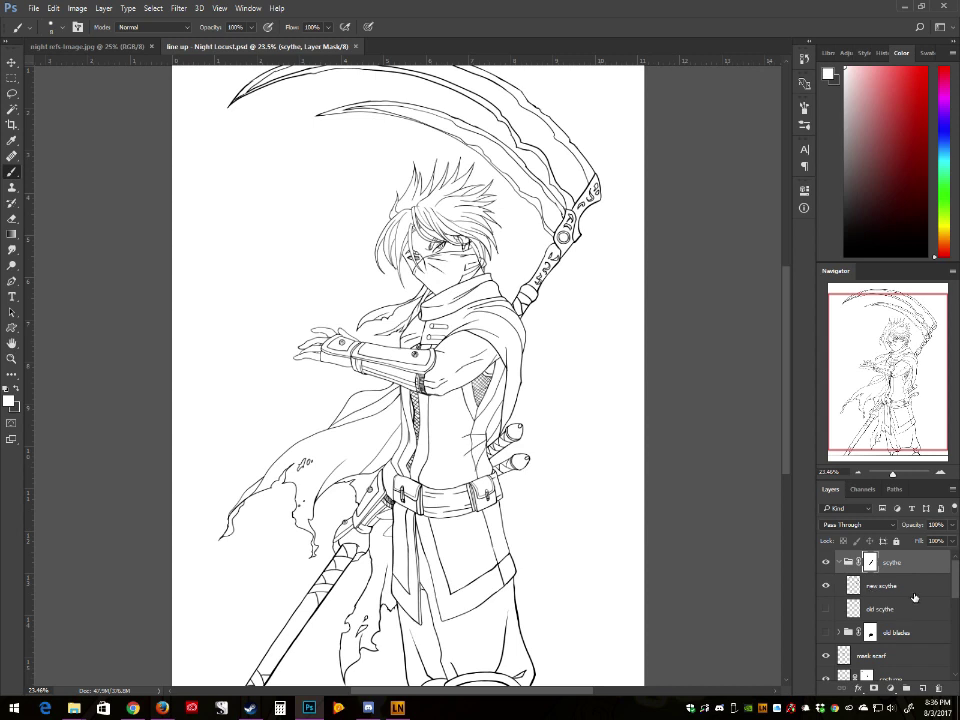
scroll(913, 600, down, 5)
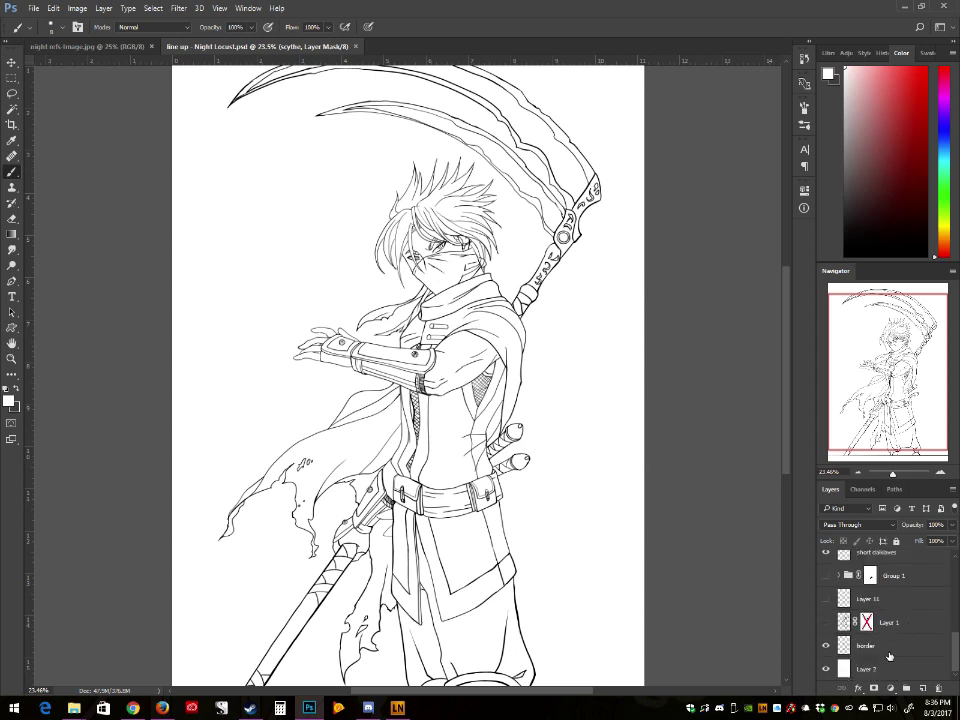
shift+click(888, 649)
key(ctrl+g)
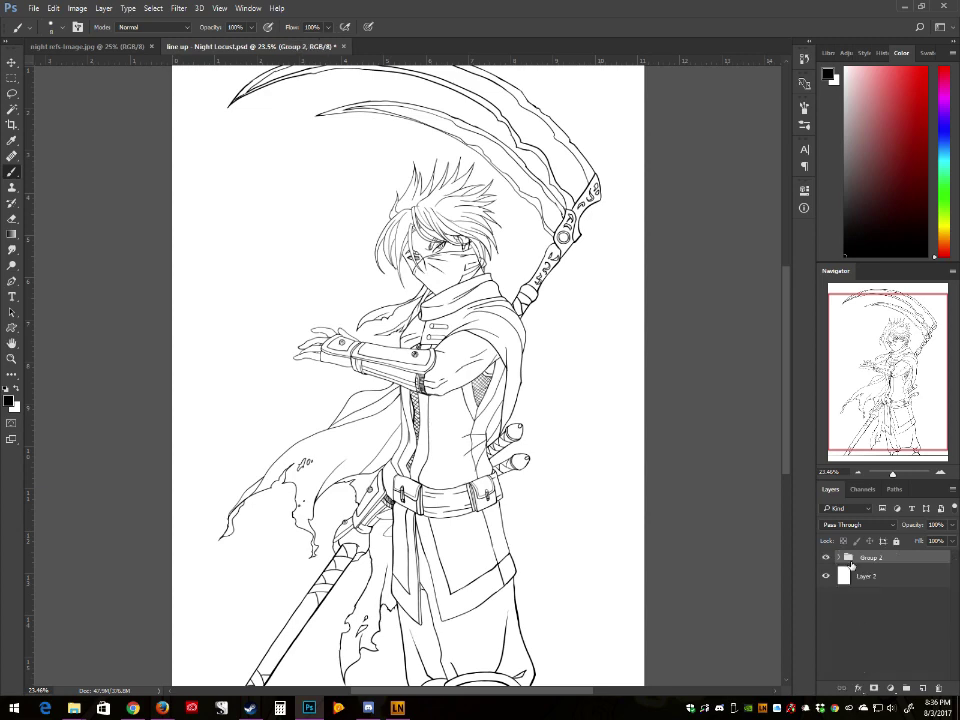
Step: Duplicate the new group and merge the copy into a single line art layer
right_click(875, 566)
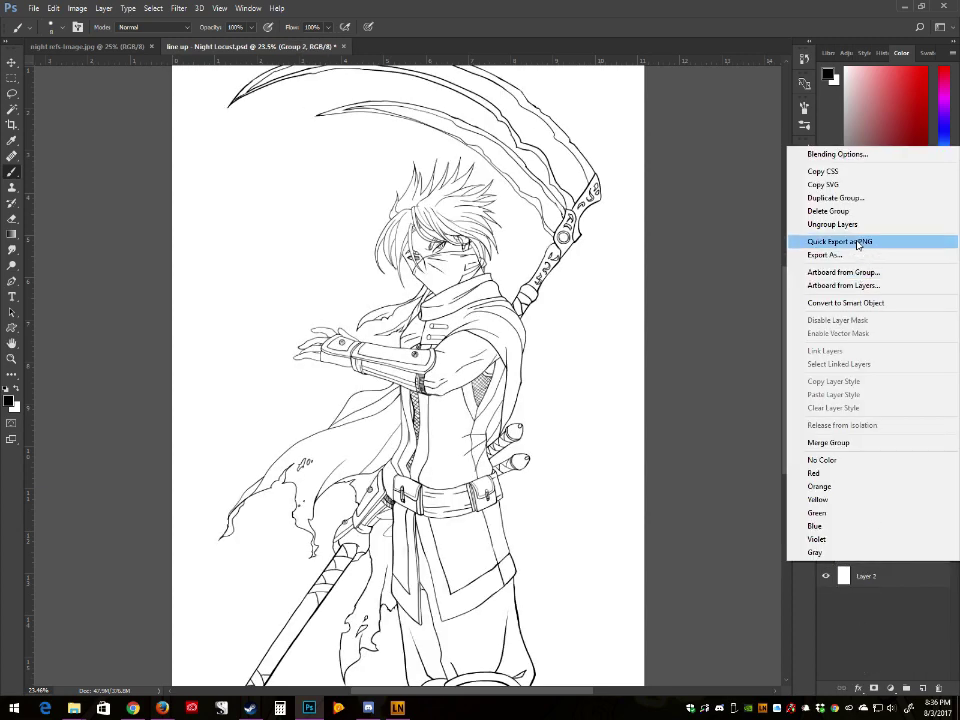
click(863, 198)
key(Return)
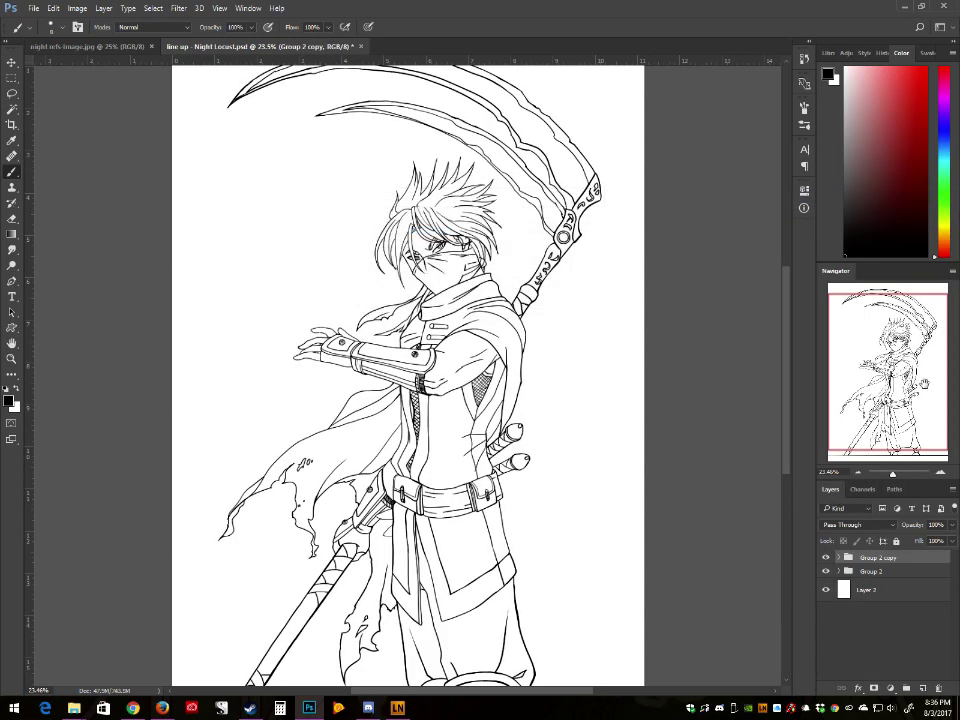
right_click(861, 559)
click(850, 438)
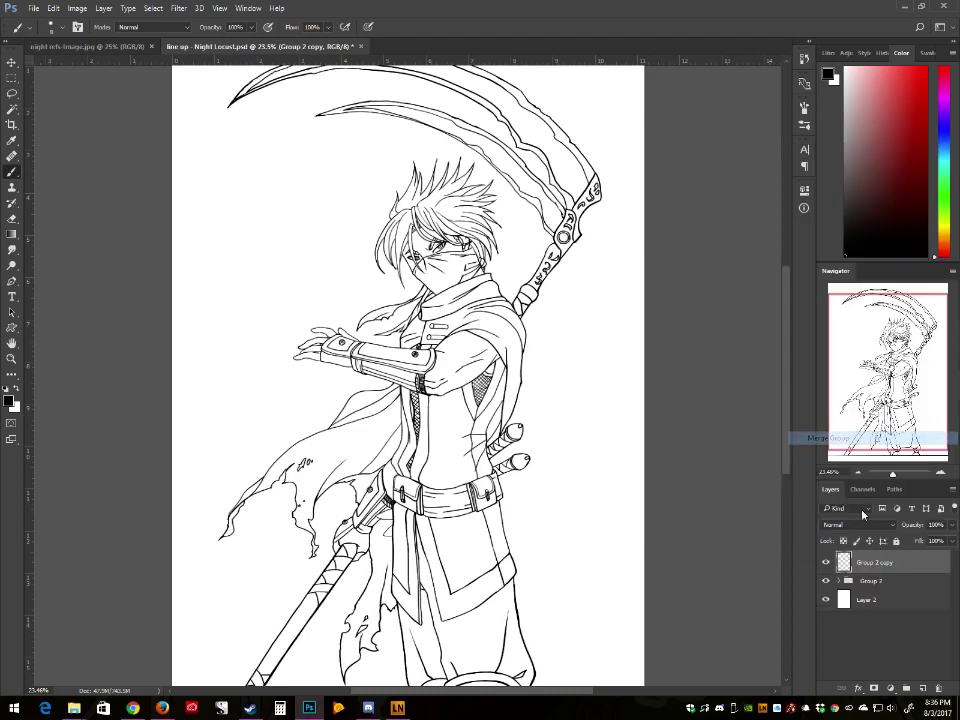
Step: Rename the original layer group "sketch lines" and hide it
double_click(871, 580)
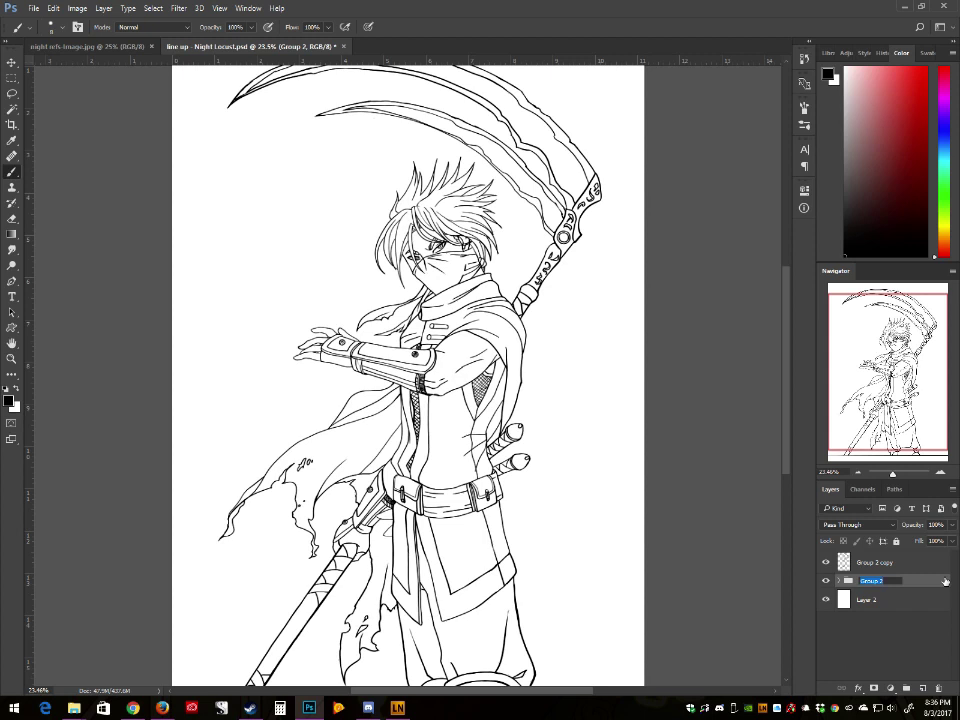
text(sketch lines)
key(Return)
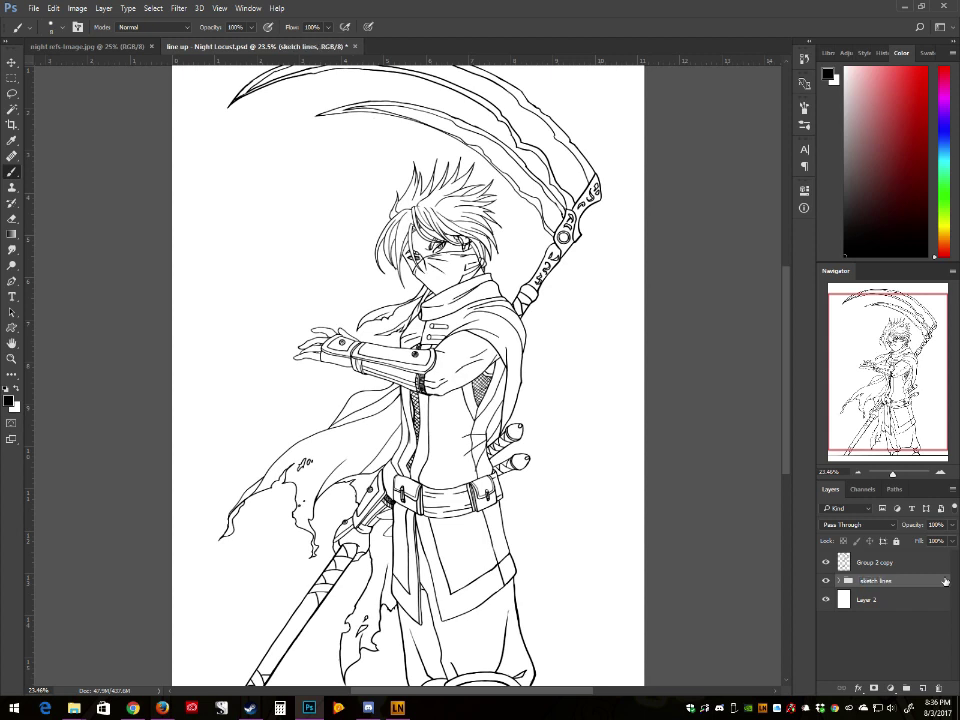
click(826, 579)
Step: Add a new layer directly beneath the merged line art layer and name it "base"
click(893, 566)
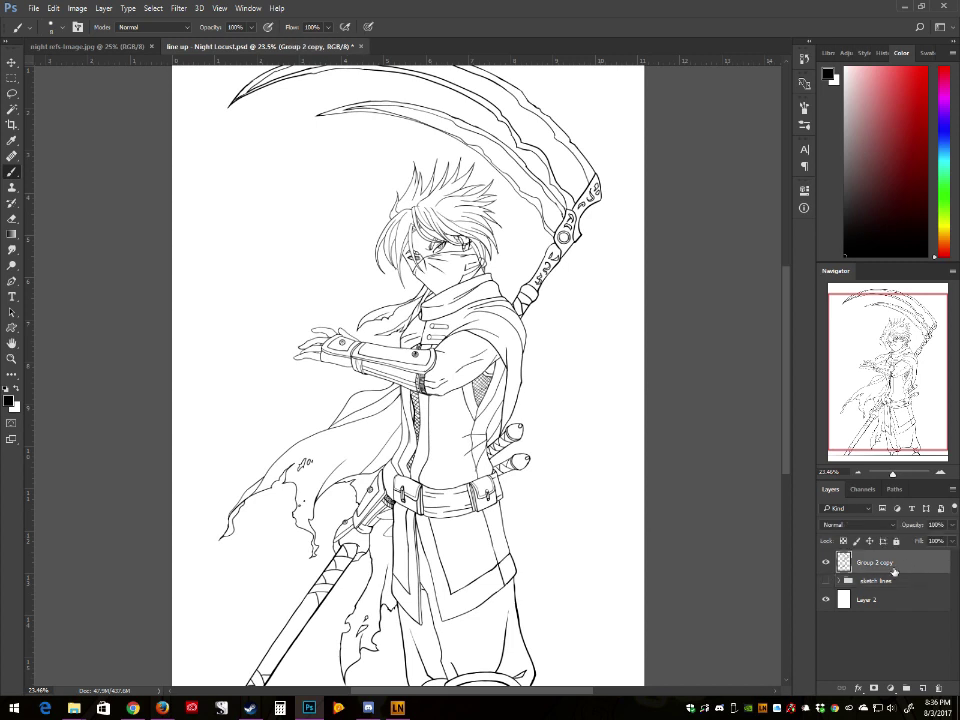
ctrl+click(923, 688)
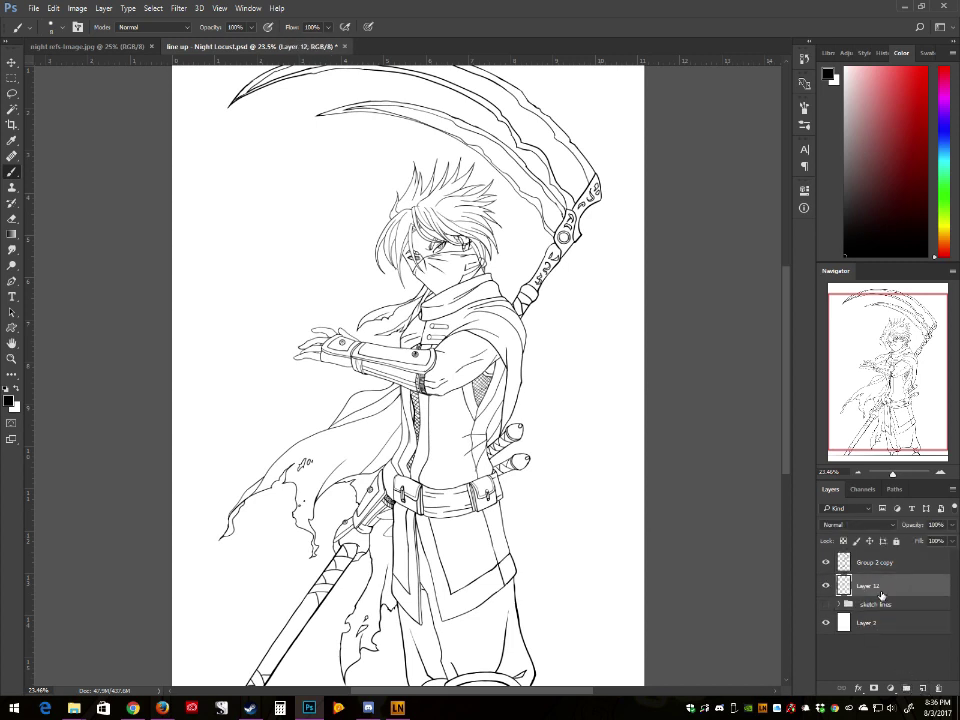
double_click(870, 585)
text(base)
key(Return)
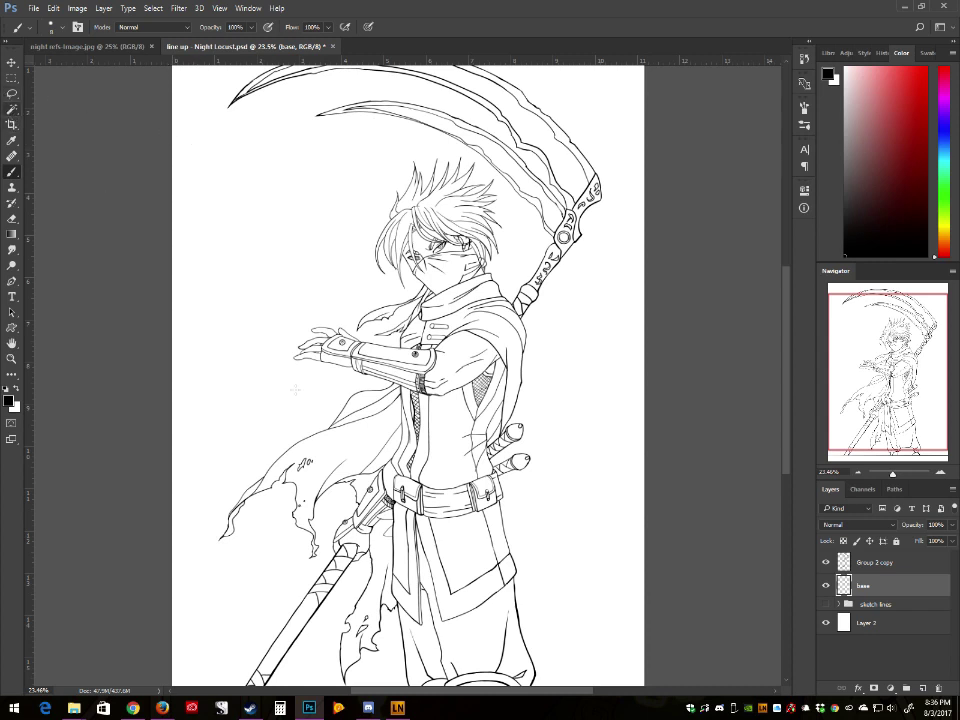
Step: Close the small gaps and thicken the thin spots in the hair outlines on the merged line art layer using the Brush tool
key(alt+bracketright)
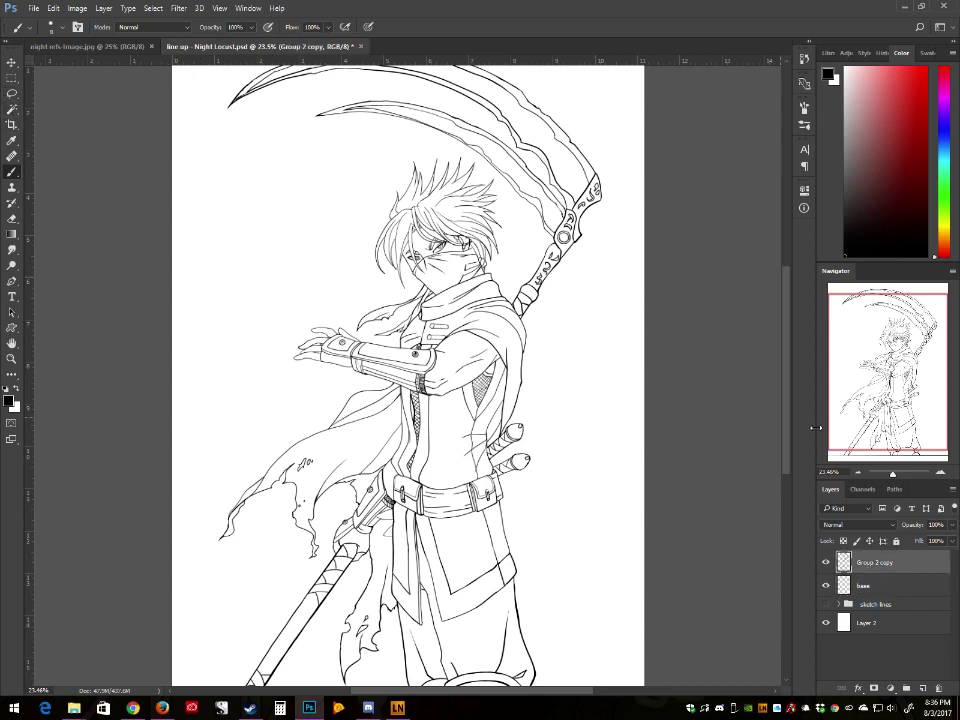
drag(893, 475, 897, 476)
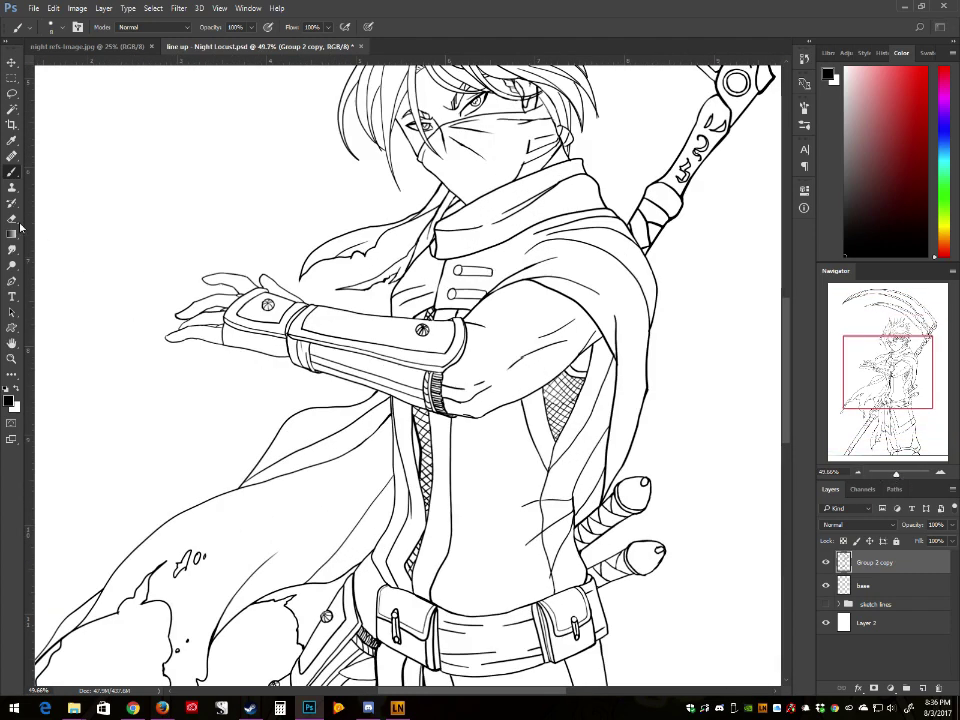
click(12, 108)
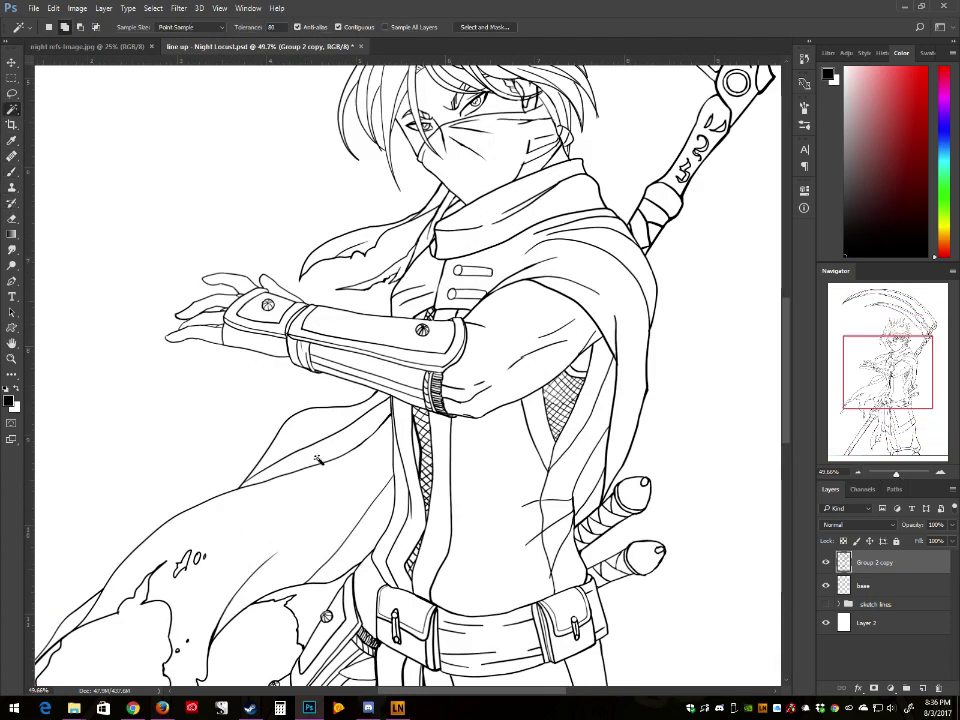
scroll(337, 327, up, 2)
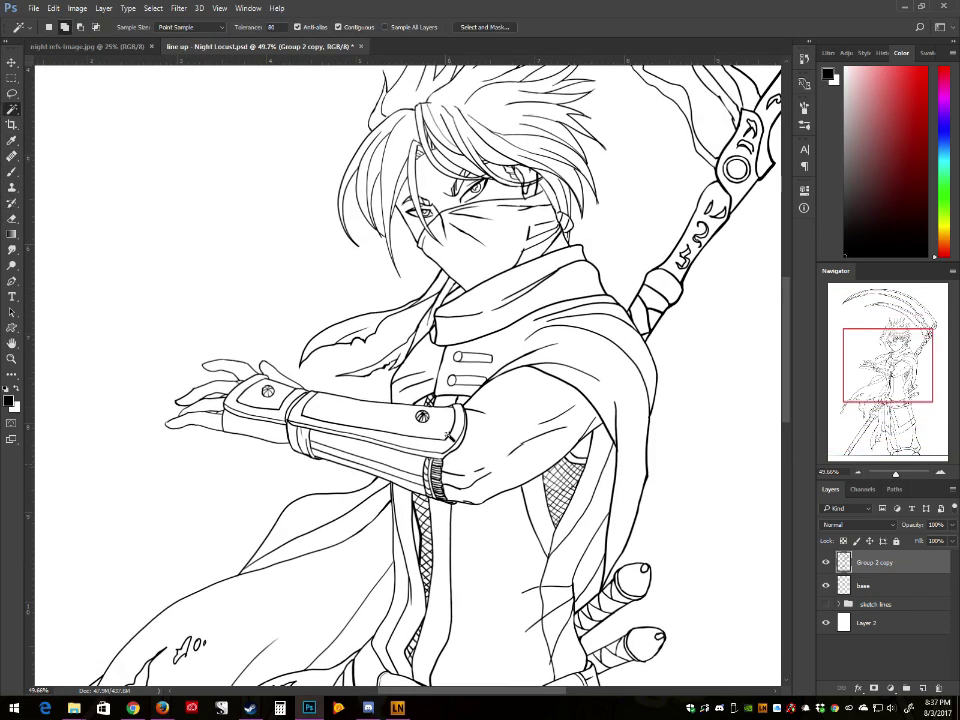
scroll(340, 330, up, 1)
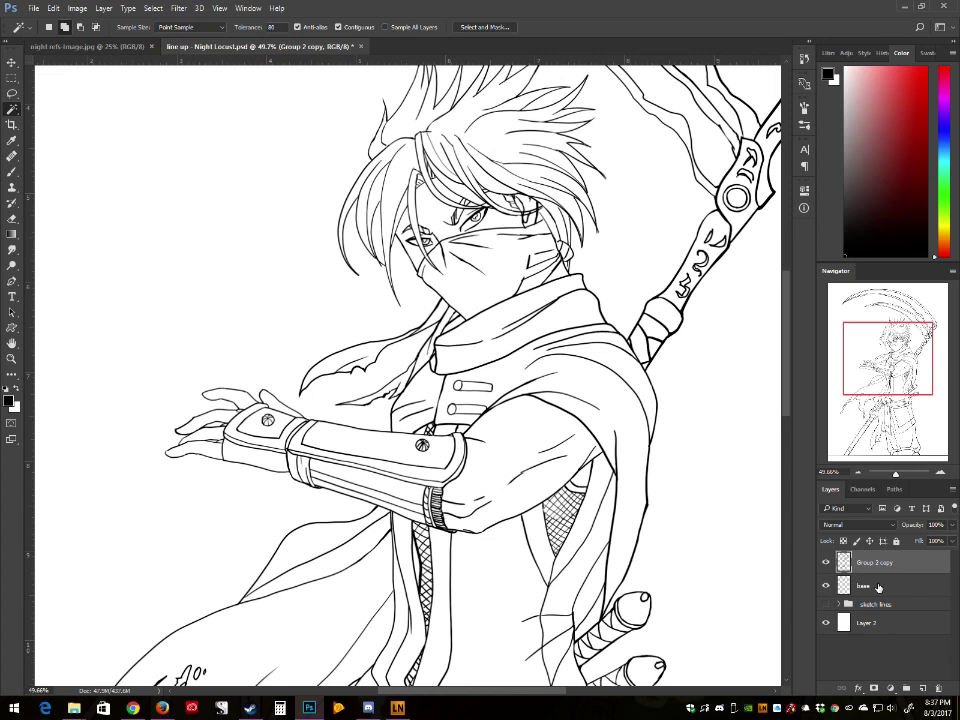
click(13, 173)
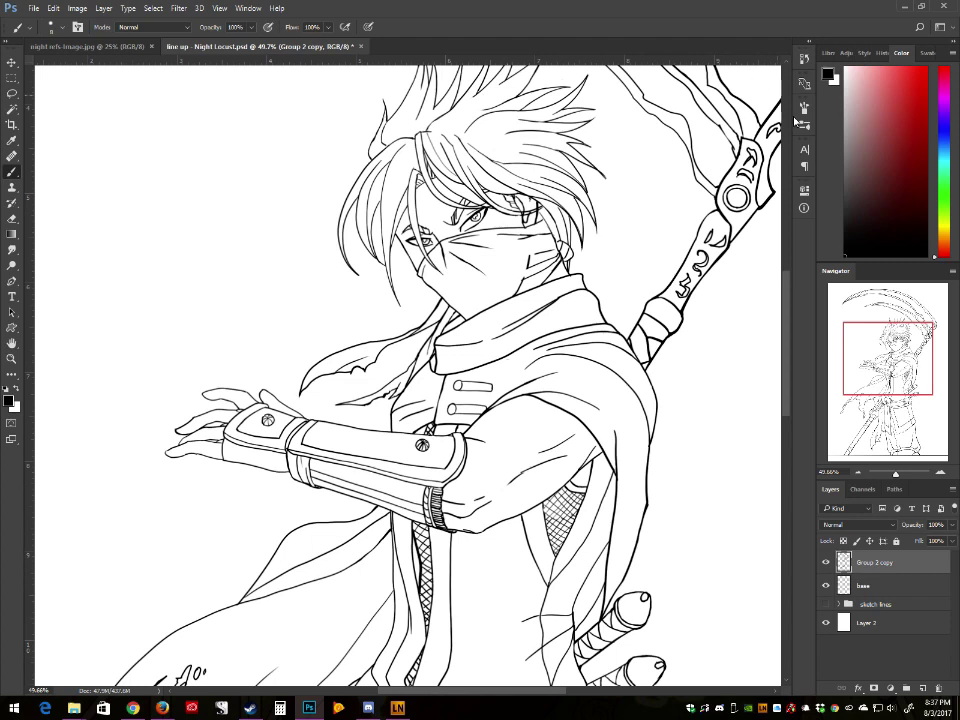
click(907, 474)
mouse_move(868, 329)
mouse_down()
mouse_move(876, 314)
mouse_move(885, 332)
mouse_up()
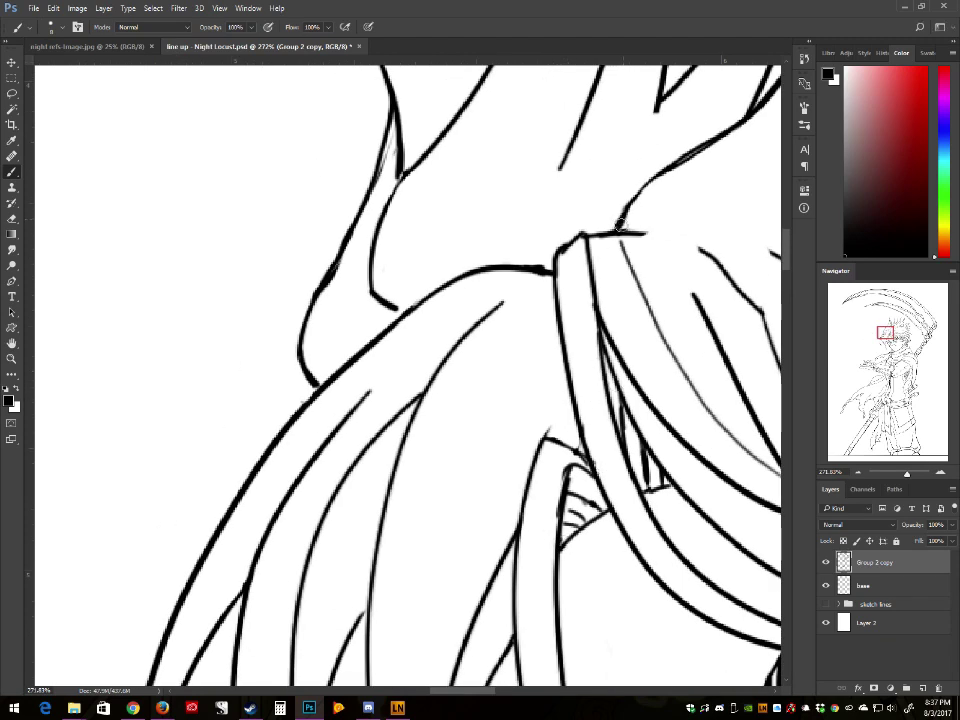
drag(619, 228, 623, 215)
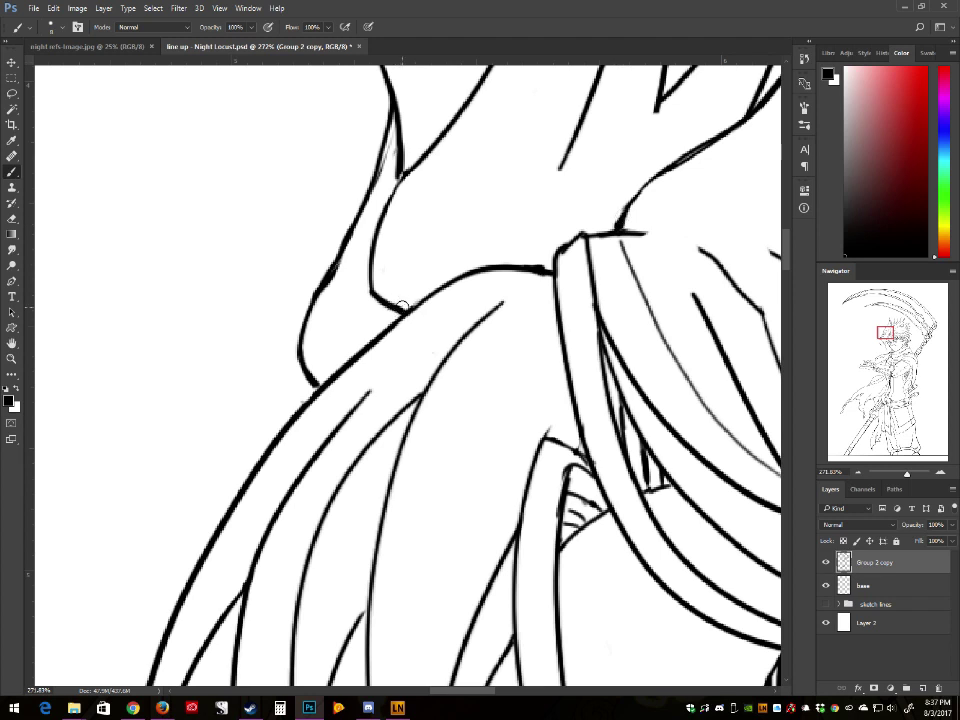
drag(391, 143, 385, 178)
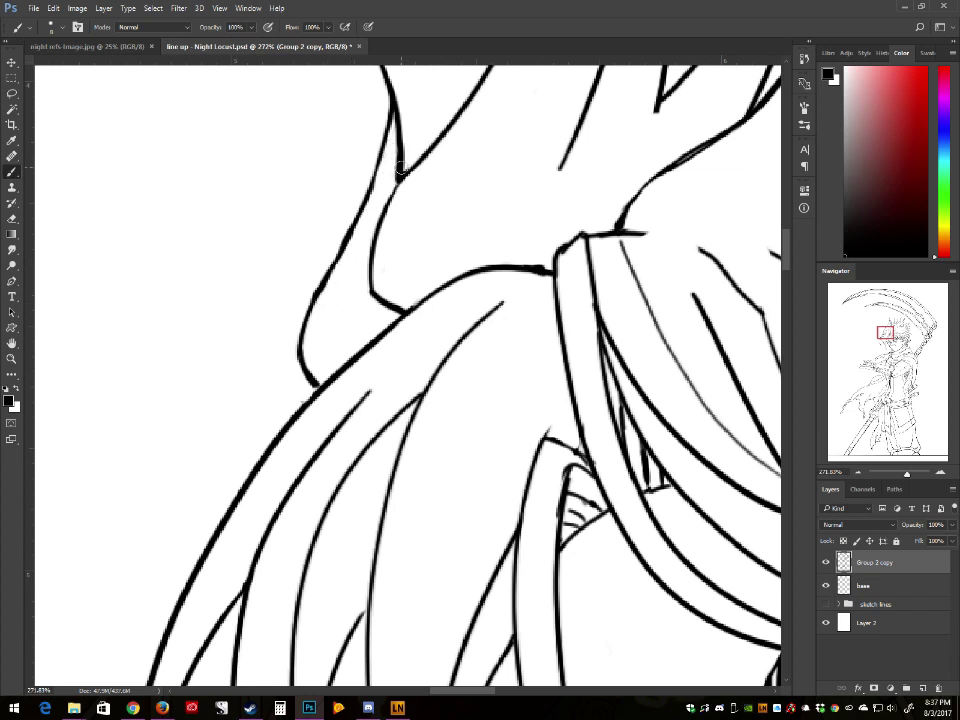
drag(906, 474, 894, 478)
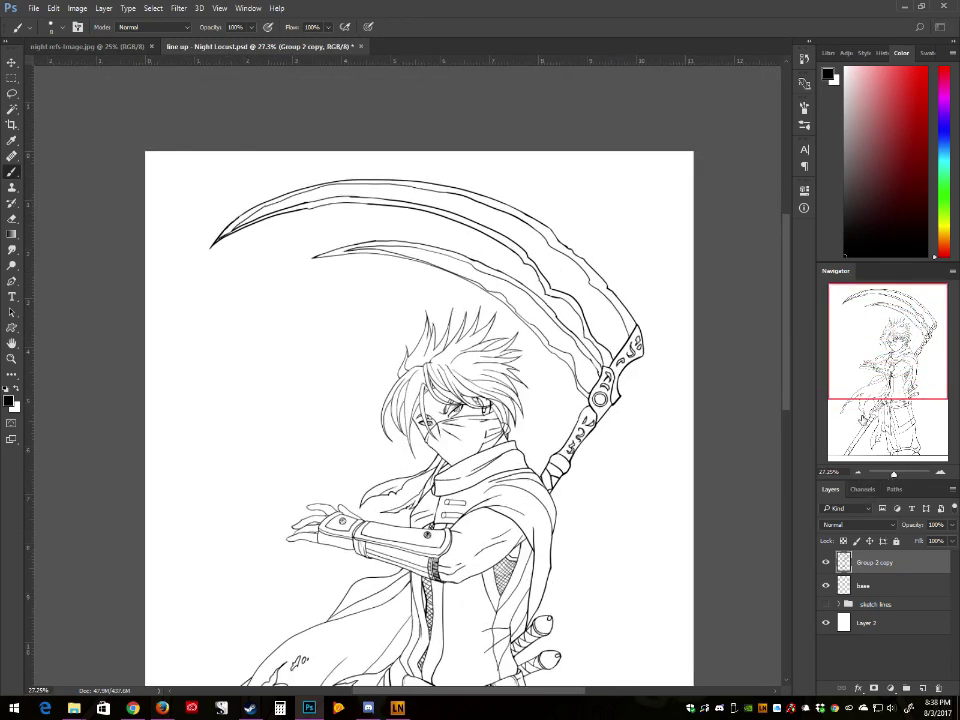
Step: Select the empty background around the character with the Magic Wand, check the selection along the cape and arm, and make the base layer active
click(12, 108)
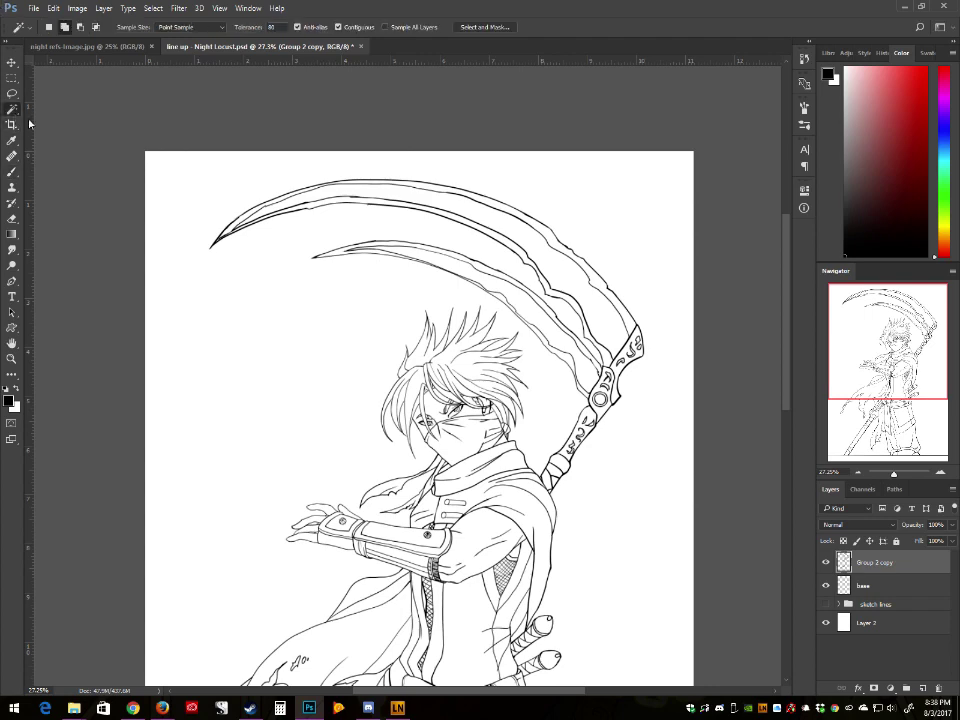
scroll(270, 497, down, 3)
scroll(270, 495, down, 5)
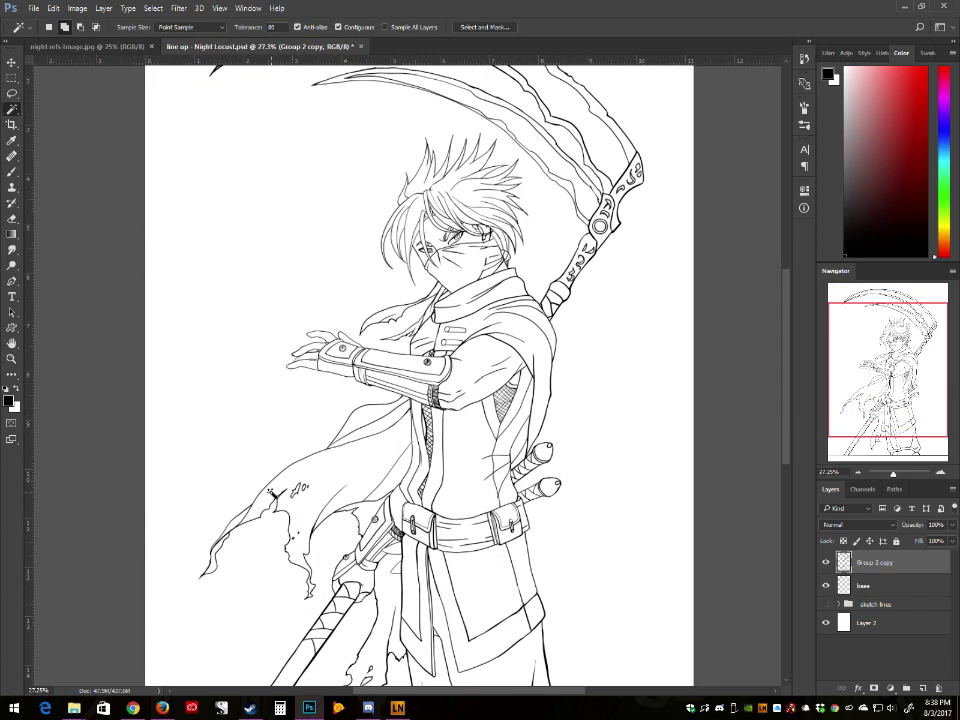
scroll(271, 488, down, 3)
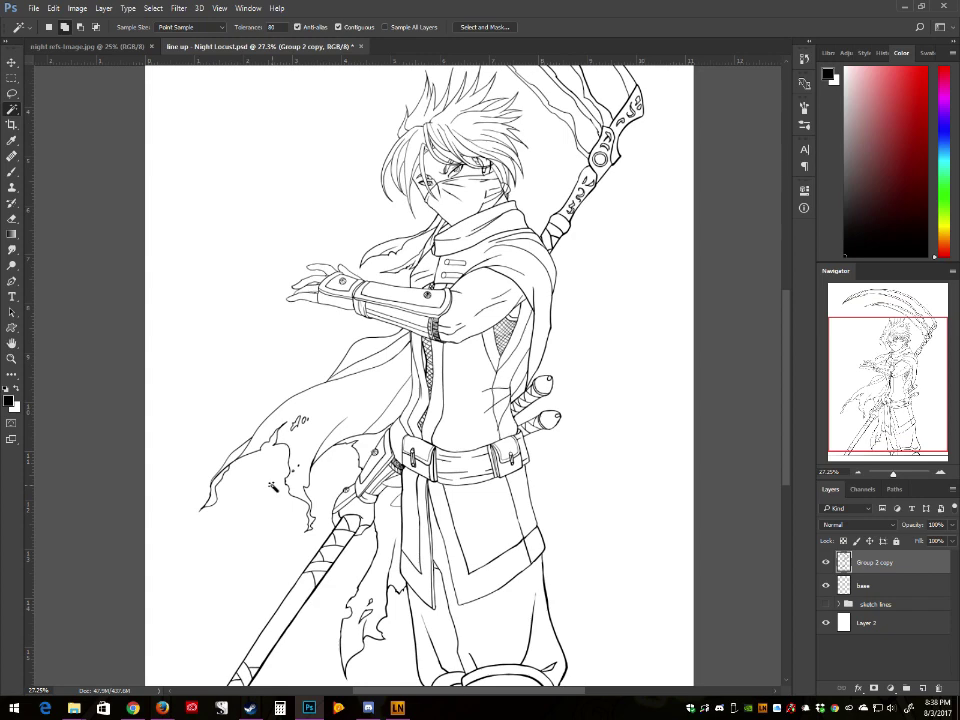
click(277, 308)
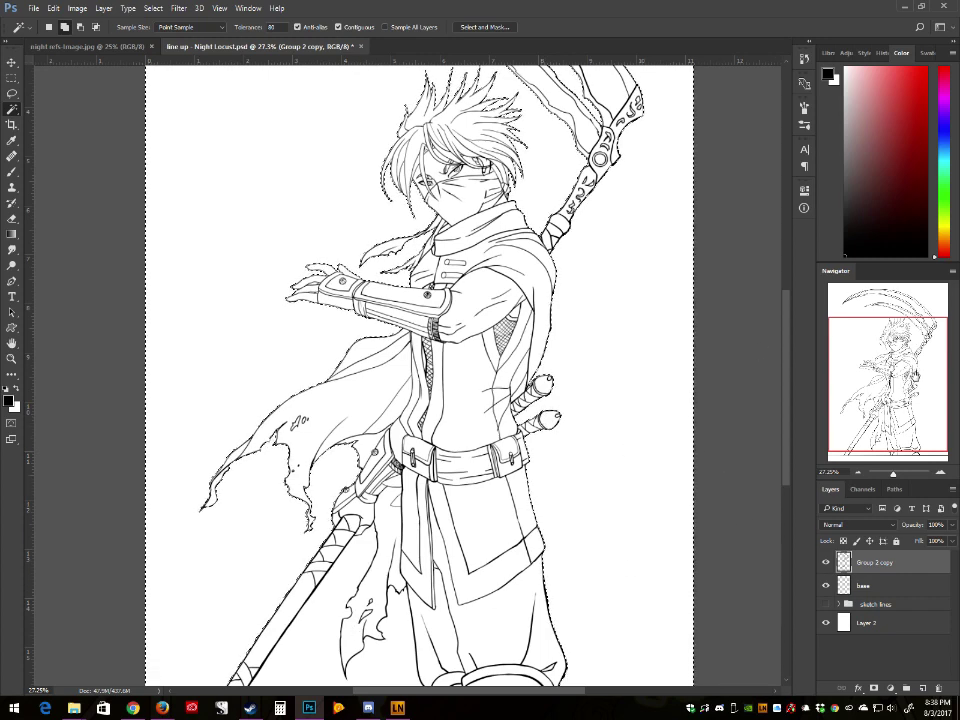
mouse_move(879, 408)
mouse_down()
mouse_move(888, 362)
mouse_move(875, 428)
mouse_up()
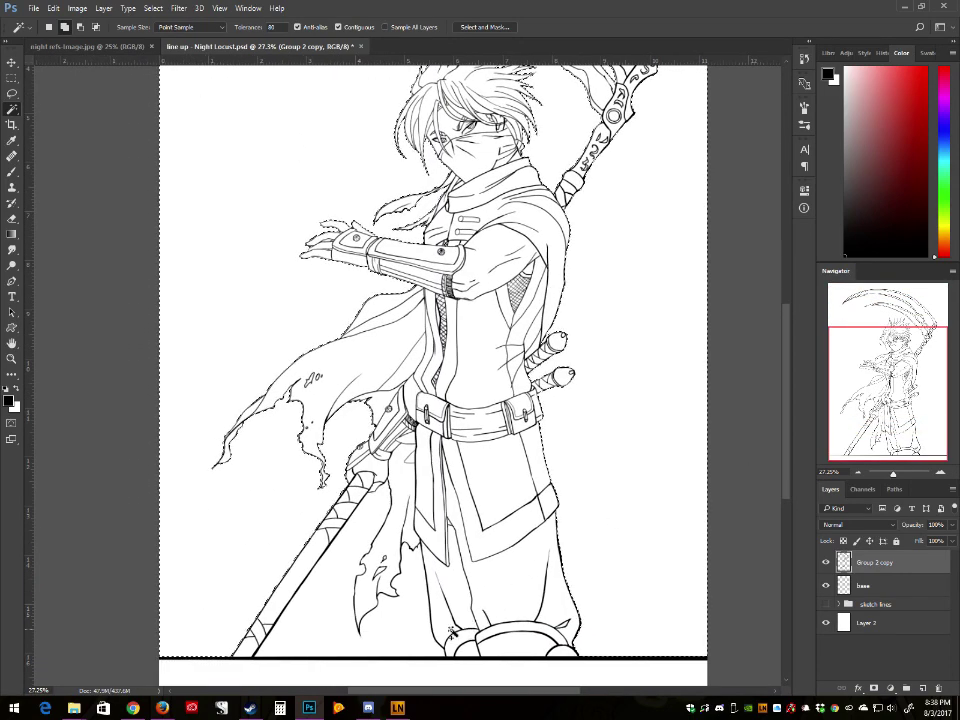
click(898, 474)
drag(885, 412, 855, 420)
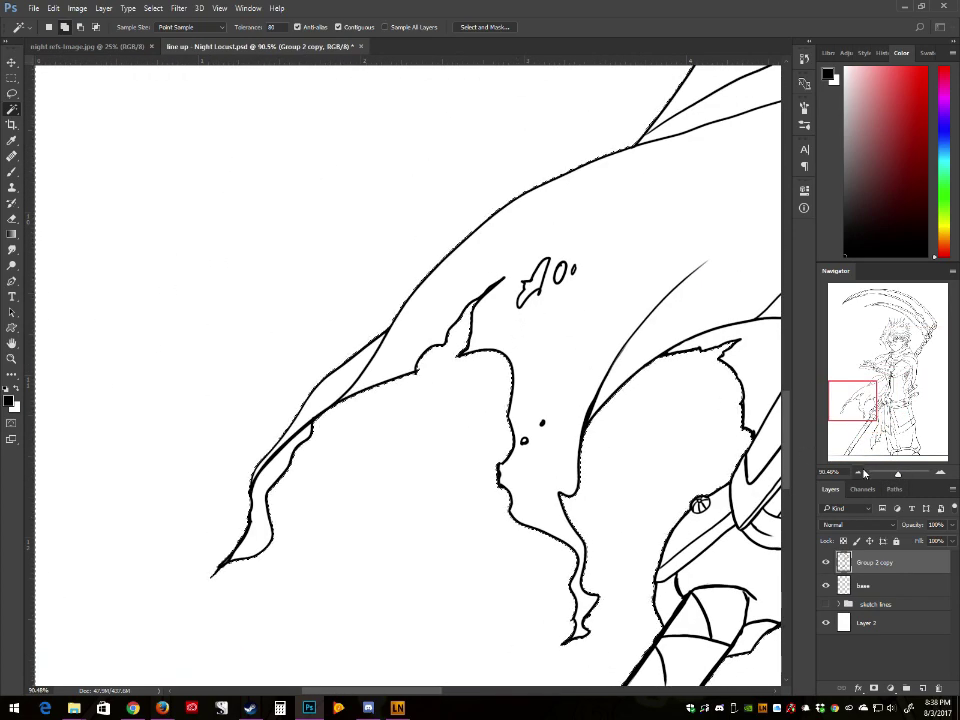
drag(853, 397, 882, 361)
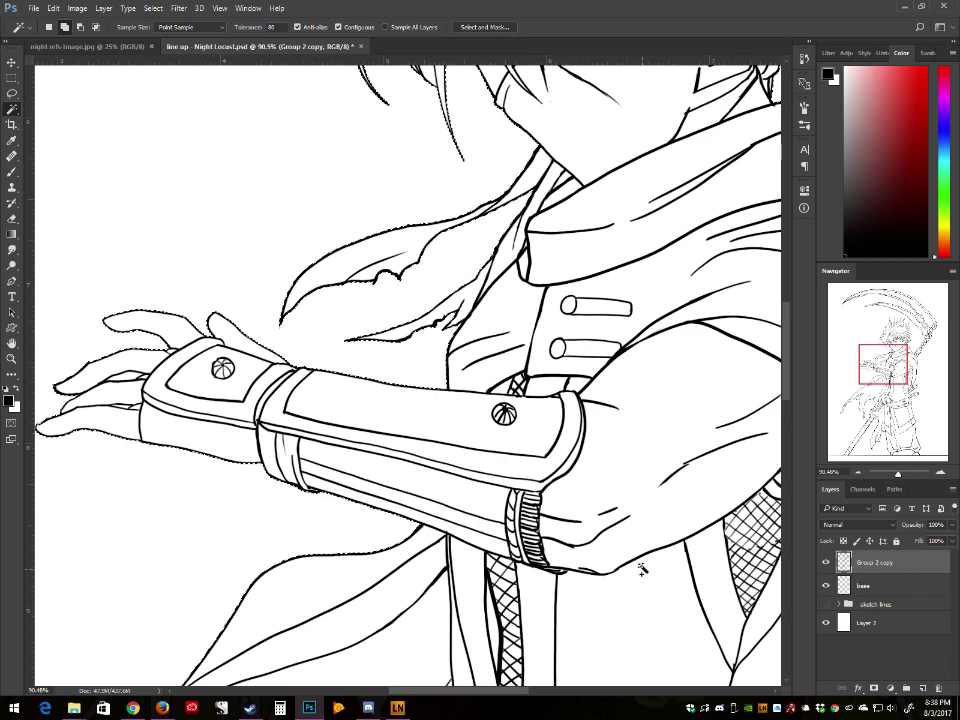
click(863, 585)
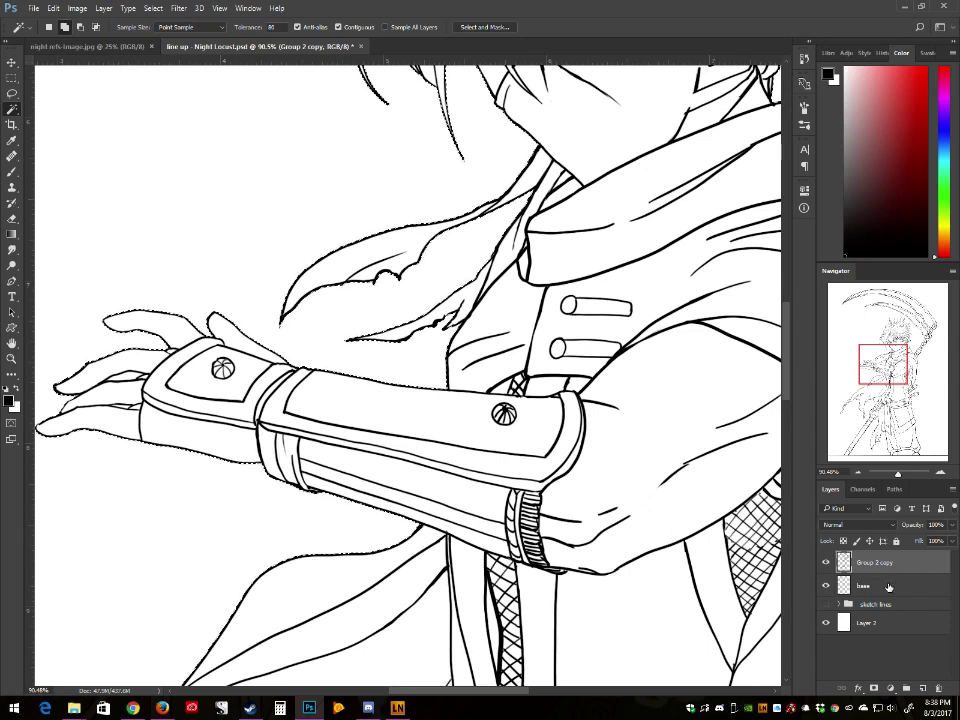
Step: Open the guest art image of Night and Kalara from the Personal > Projects > The Uncrucified > Art > Guest folder on the D: drive
click(71, 47)
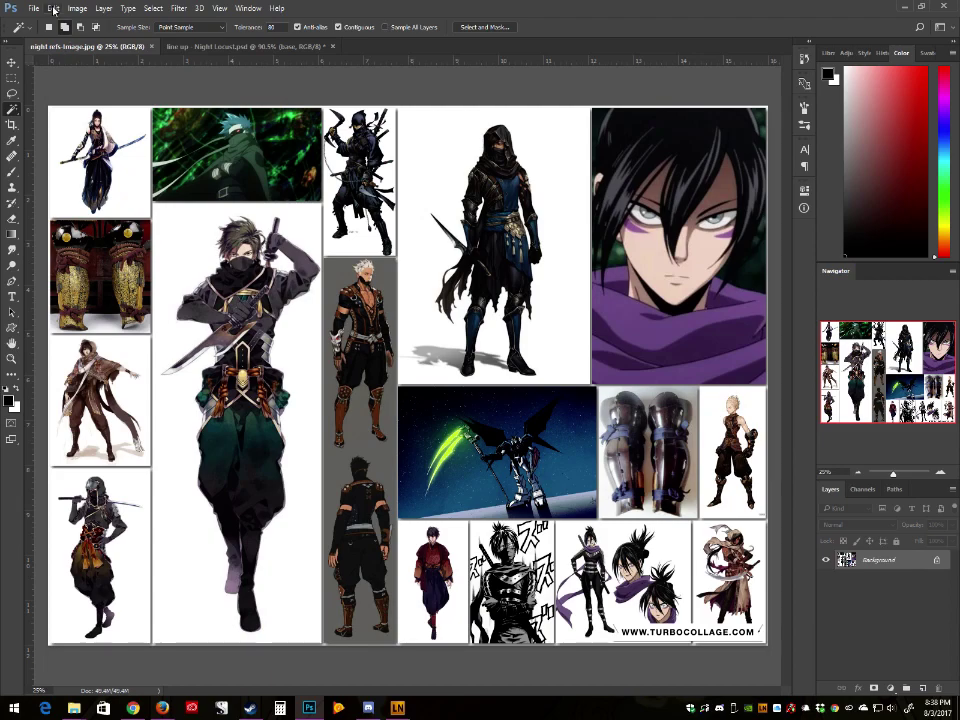
click(53, 10)
mouse_move(34, 9)
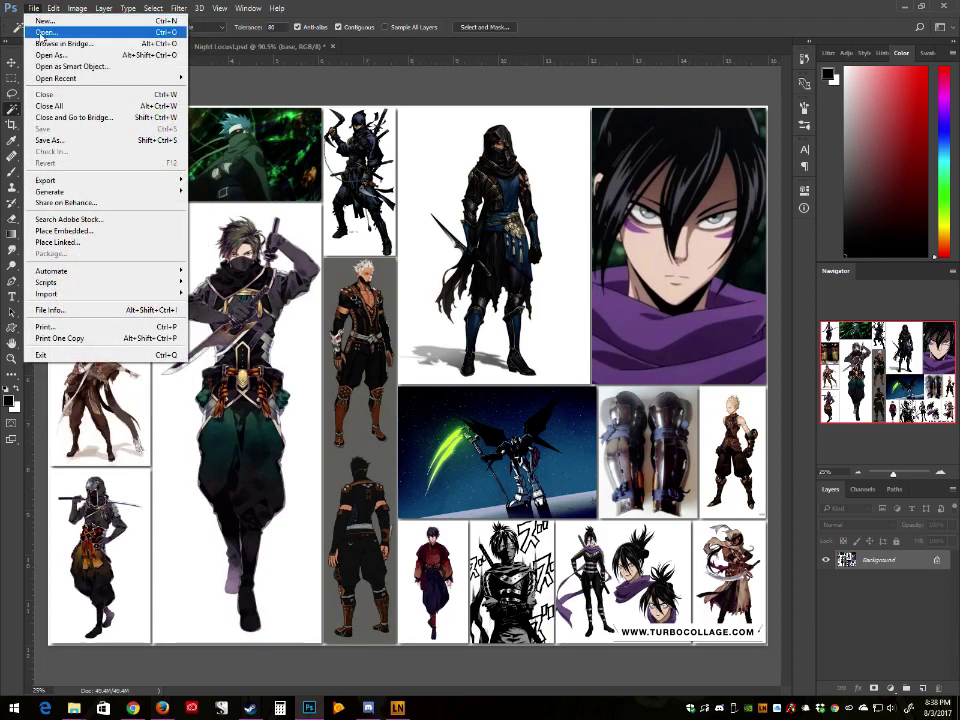
click(44, 32)
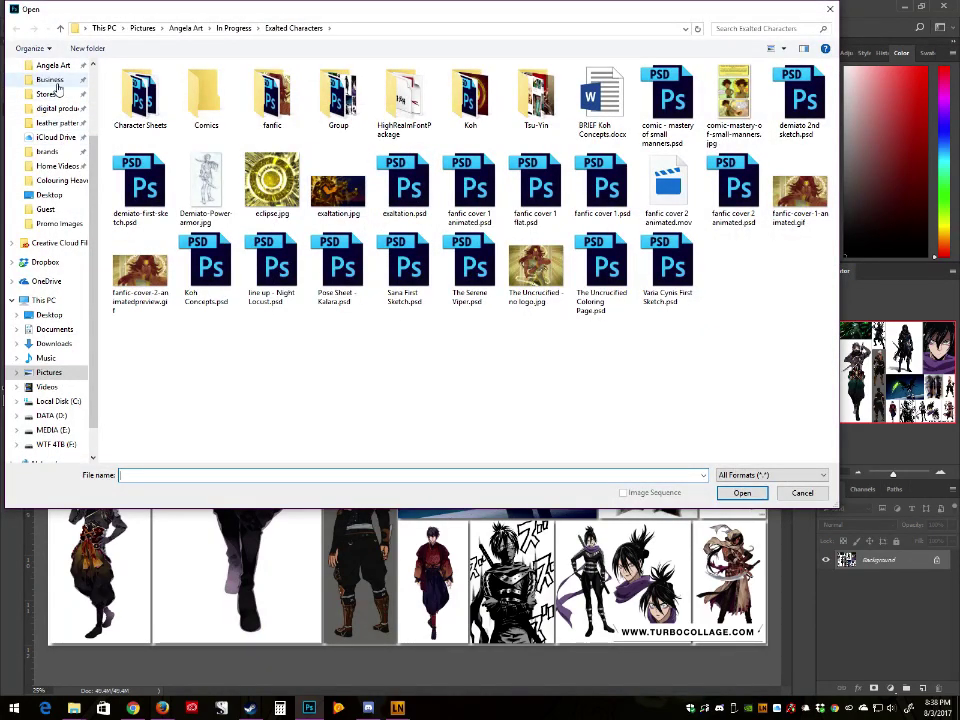
click(45, 65)
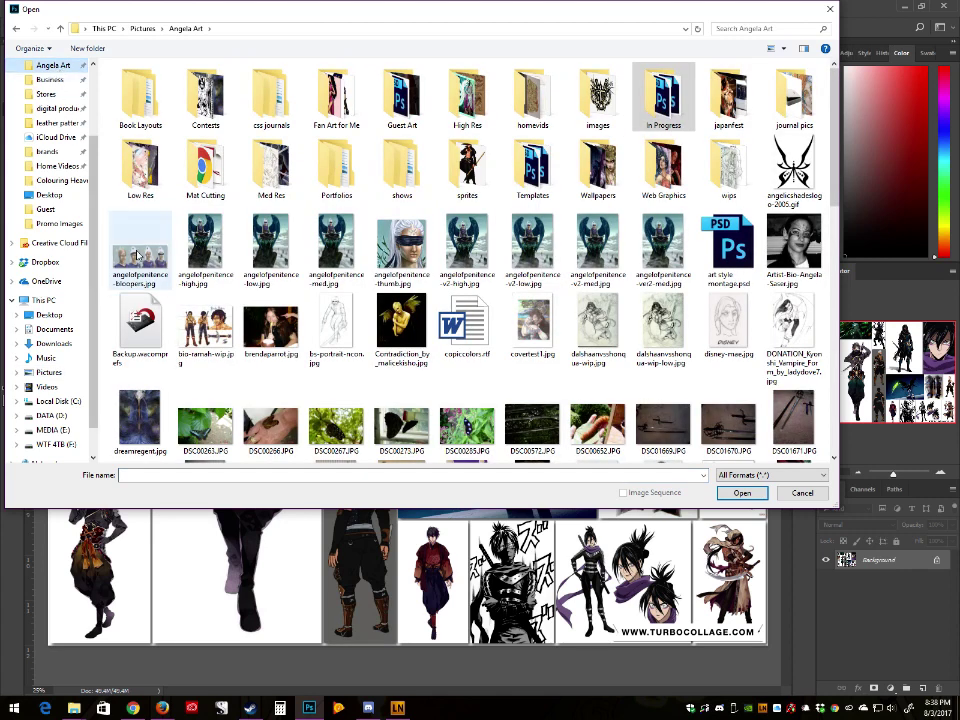
click(55, 415)
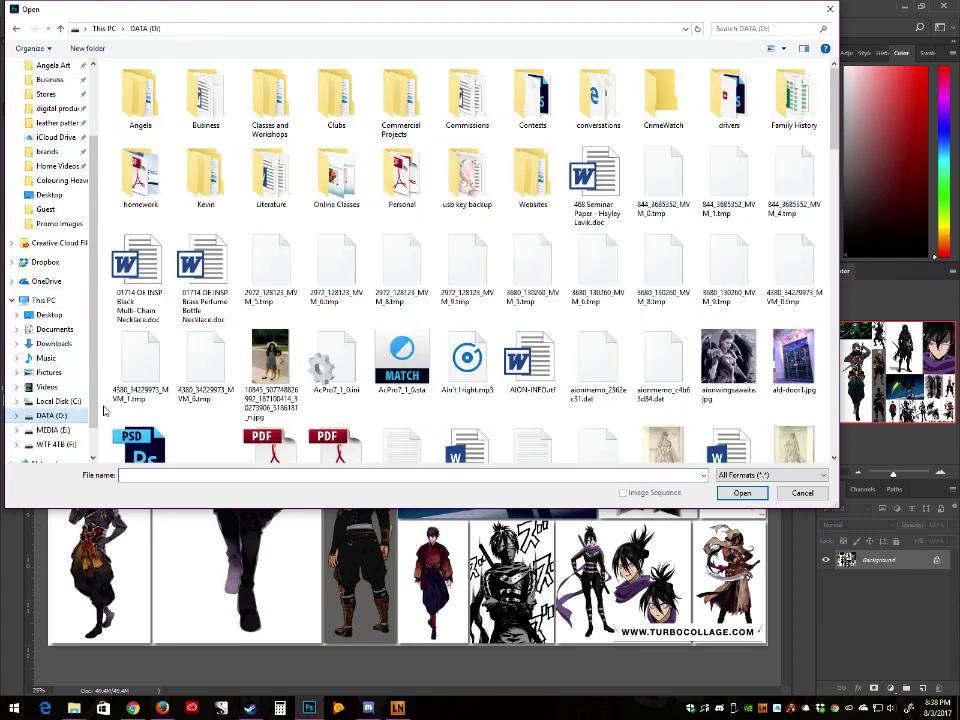
double_click(204, 97)
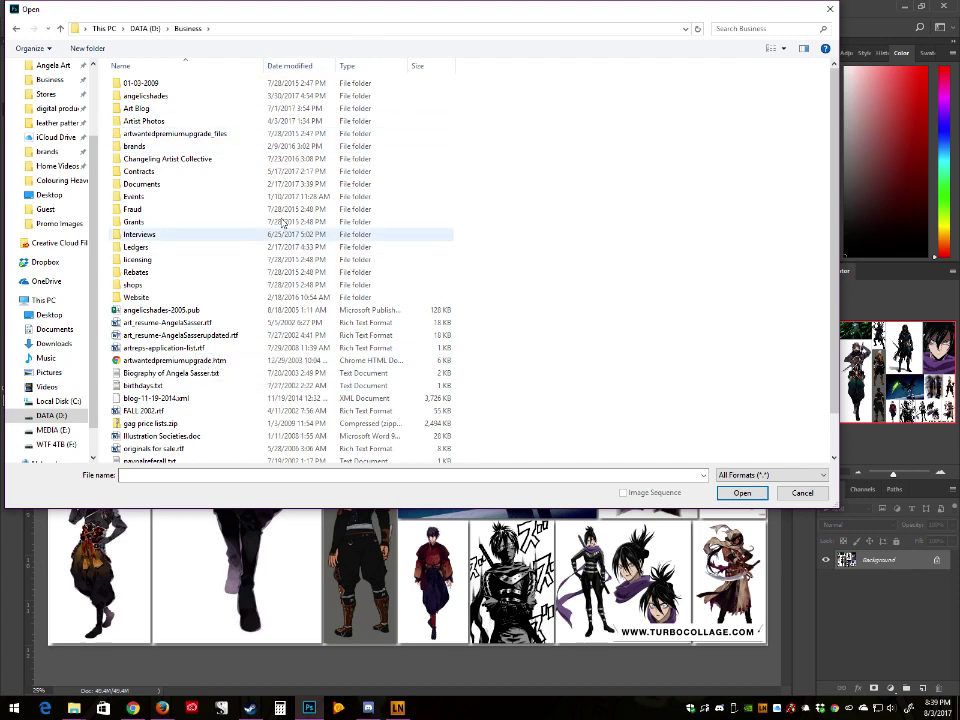
click(147, 31)
double_click(405, 185)
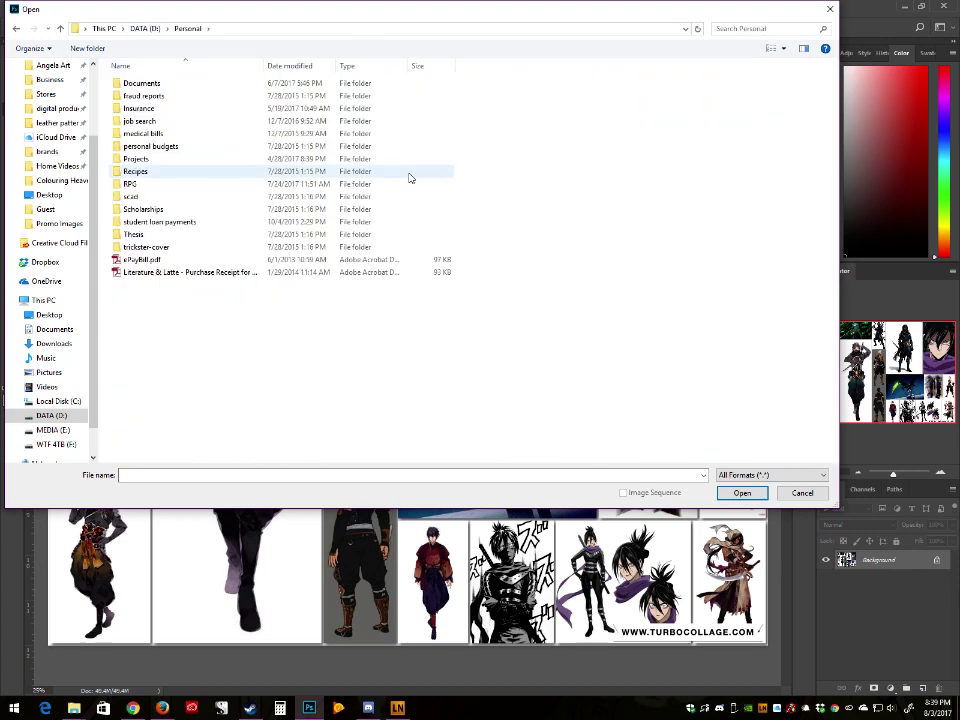
click(145, 147)
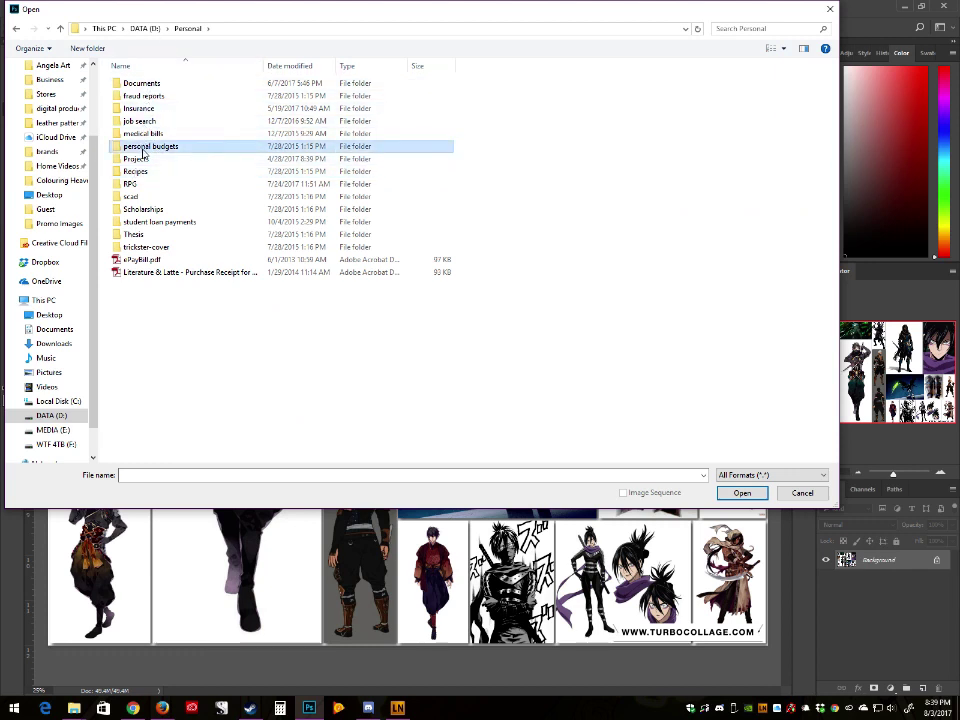
double_click(148, 160)
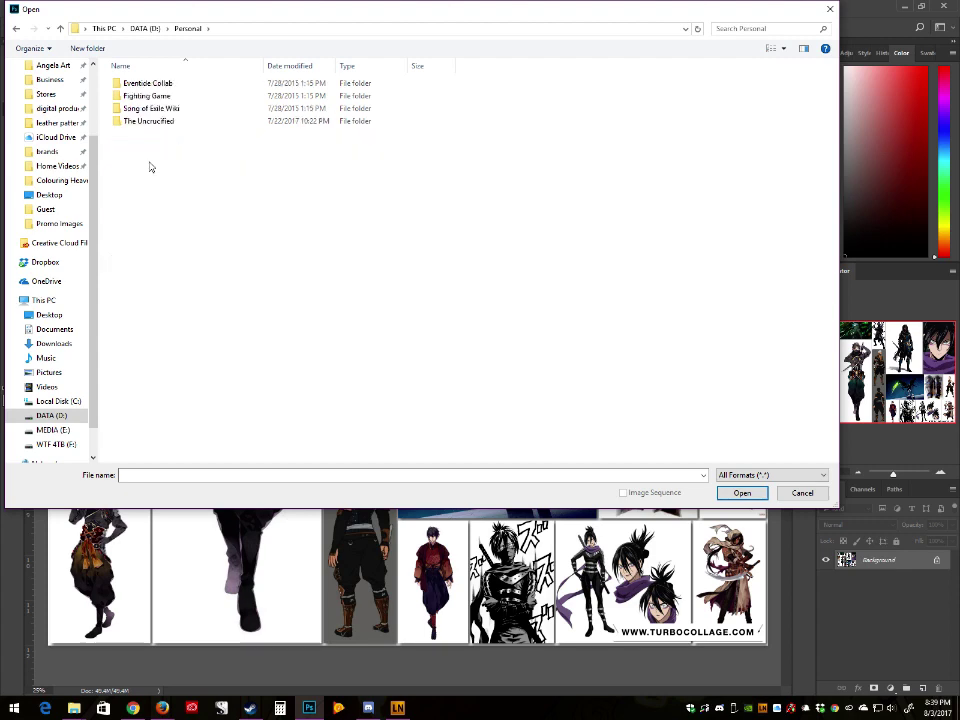
double_click(150, 121)
double_click(157, 105)
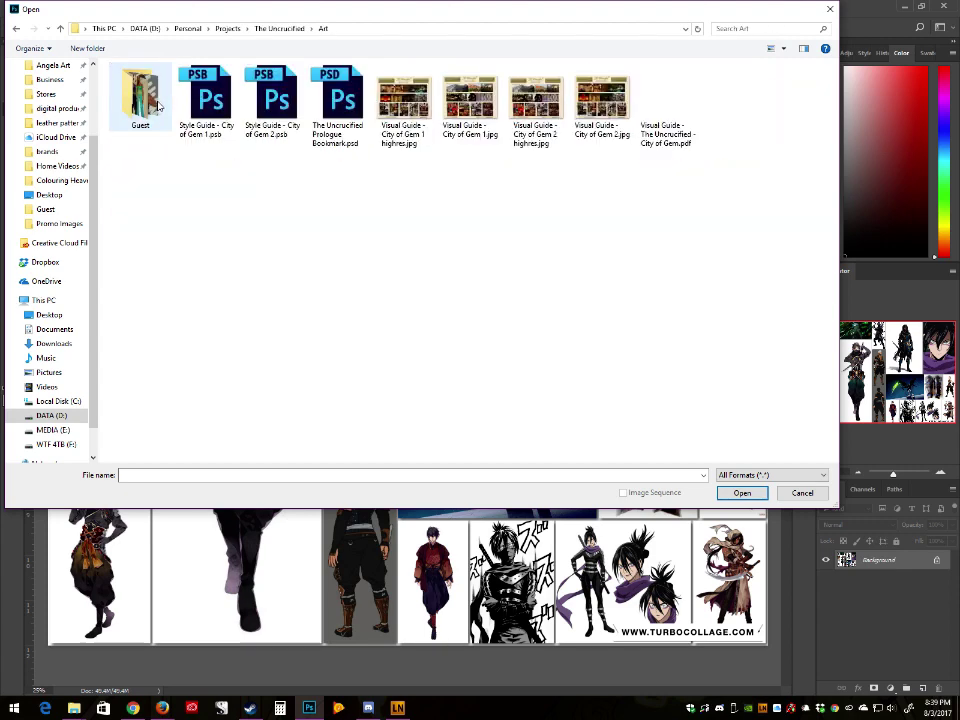
double_click(150, 100)
double_click(203, 90)
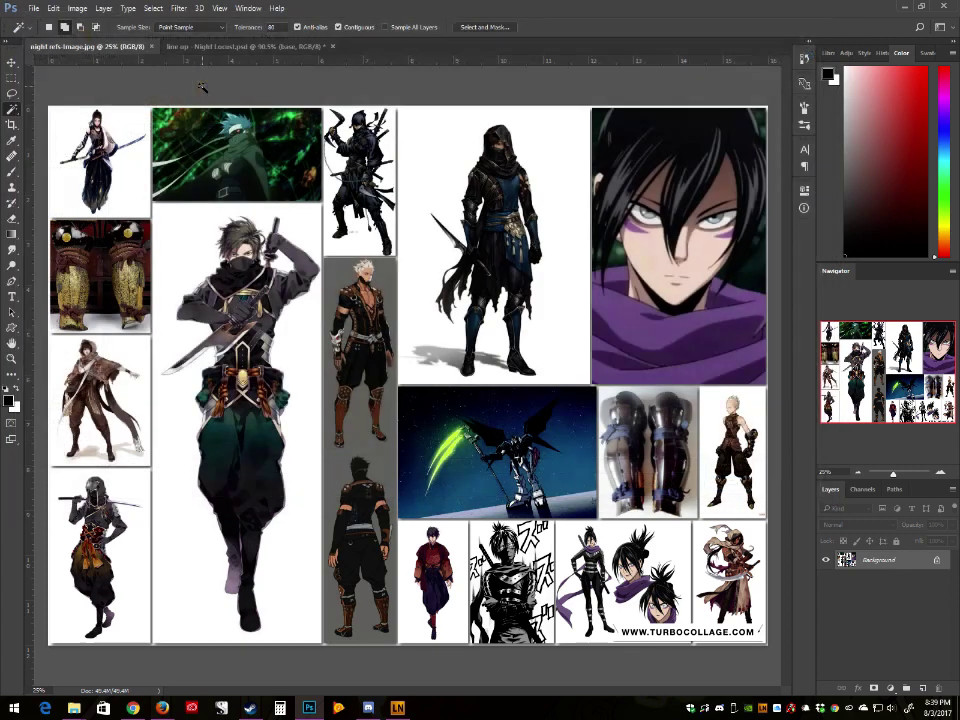
Step: Set the foreground color to the dark blue sampled from the man's shirt in the reference image
click(9, 400)
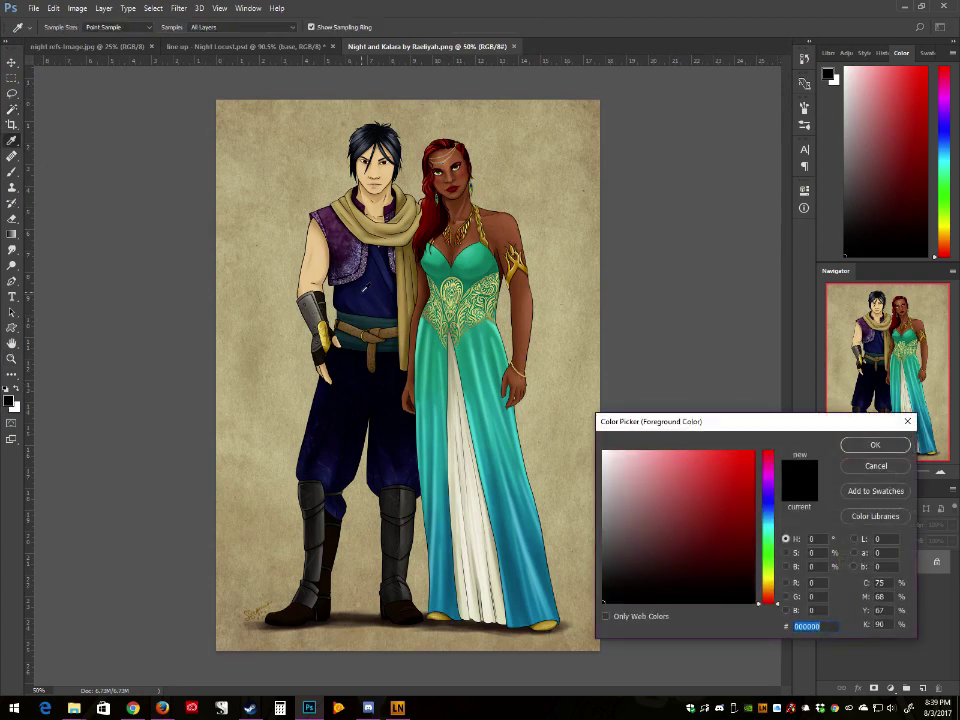
click(349, 296)
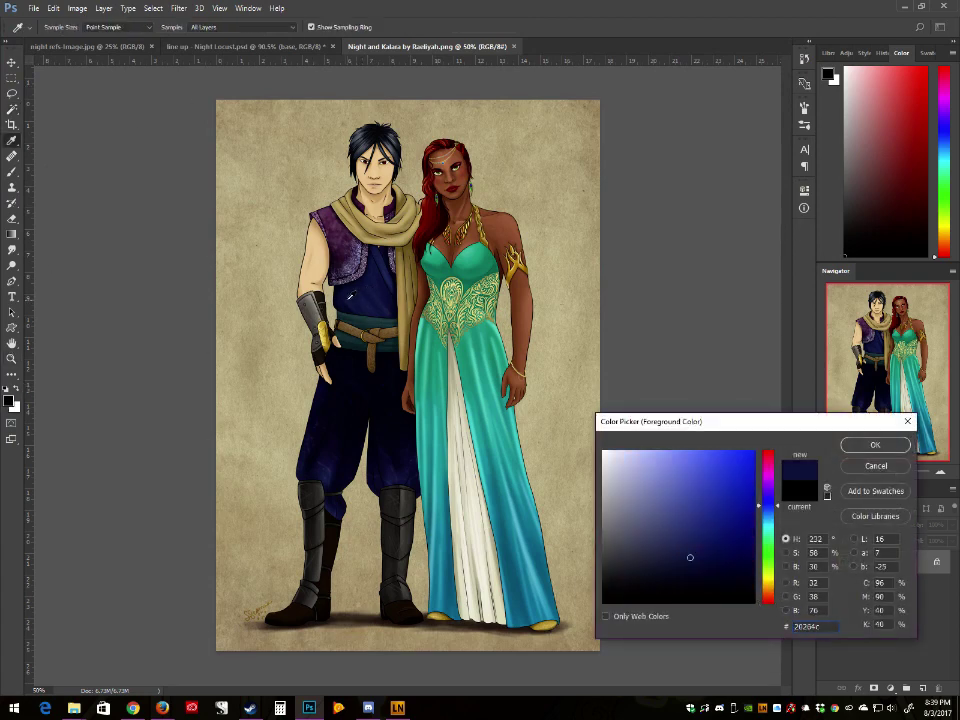
click(358, 292)
click(868, 444)
key(w)
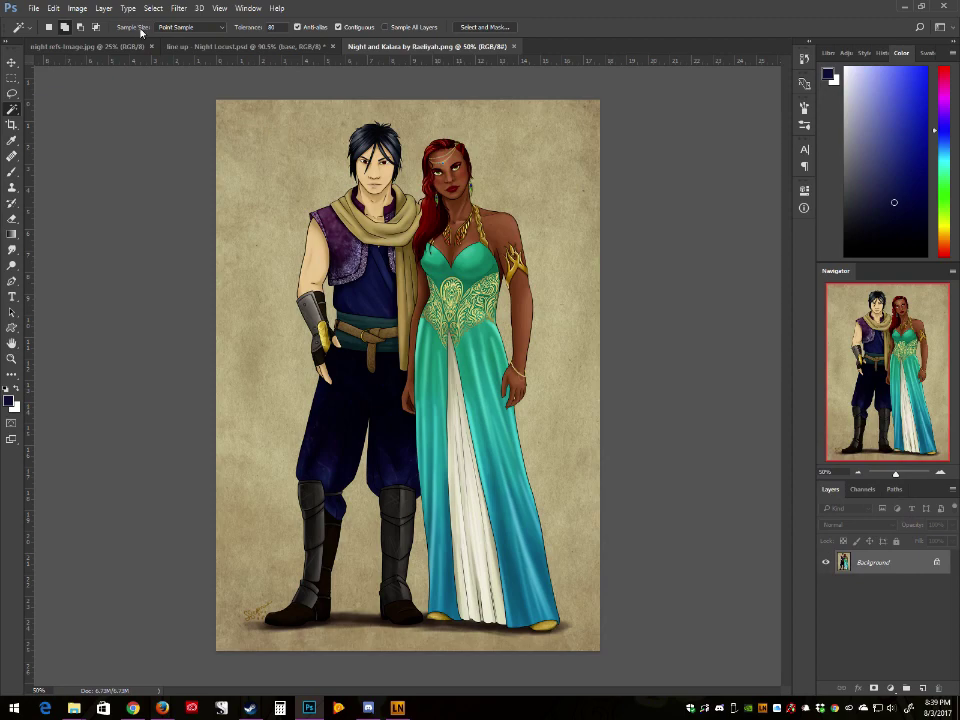
Step: Fill the character selection on the base layer of line up - Night Locust.psd with the dark blue foreground color at 100% opacity
click(208, 47)
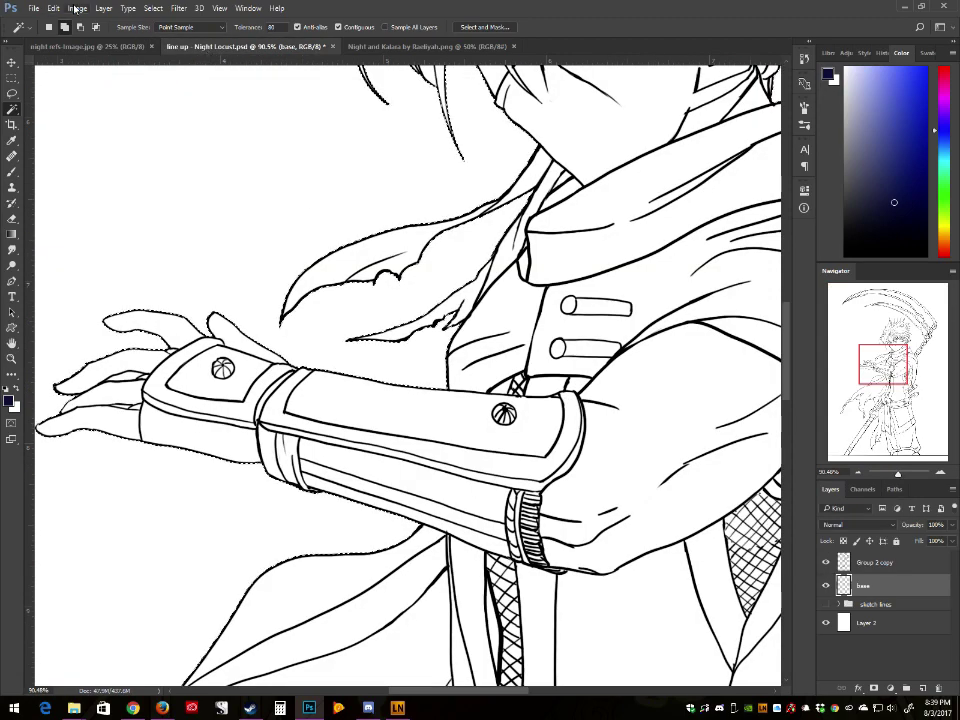
click(53, 8)
click(70, 144)
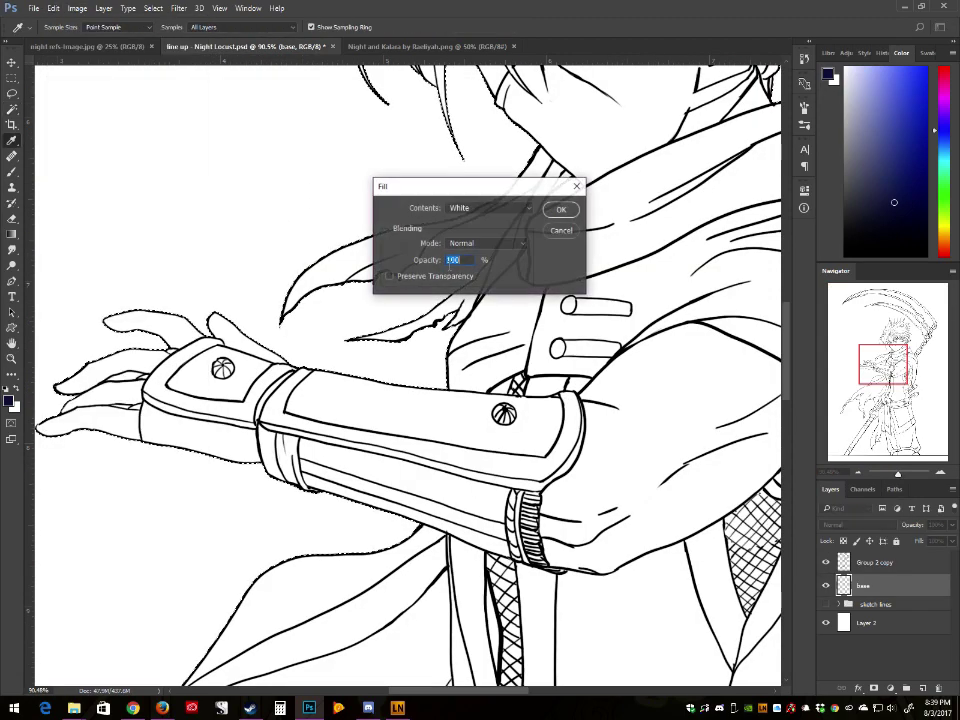
click(498, 208)
click(505, 219)
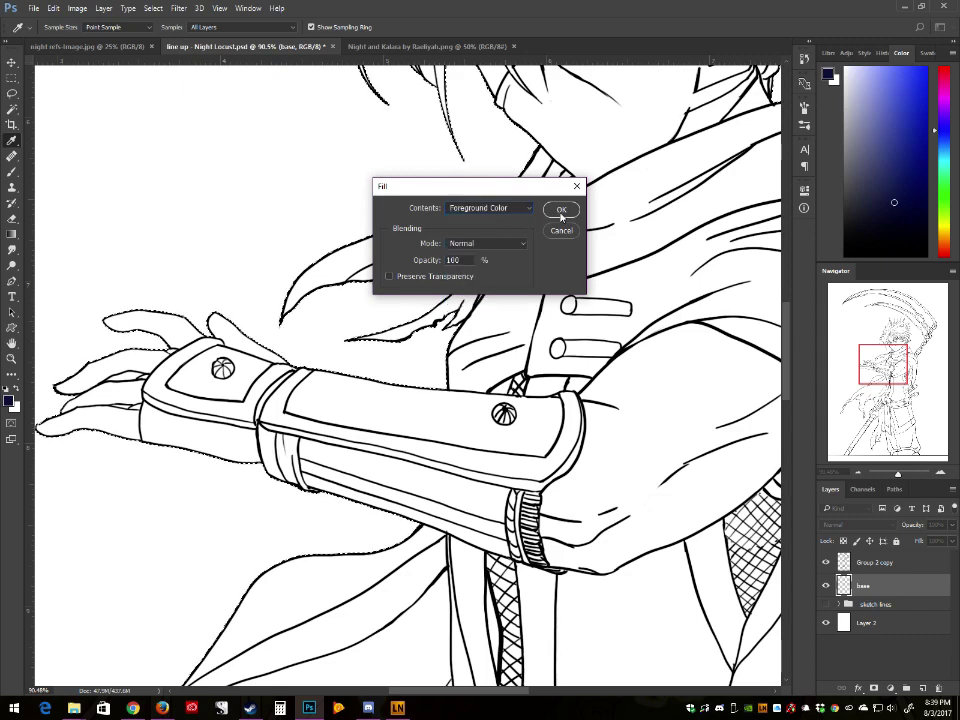
click(561, 210)
key(w)
Step: Check the base fill around the hair and scythe blades, and remove the selection
scroll(482, 261, up, 5)
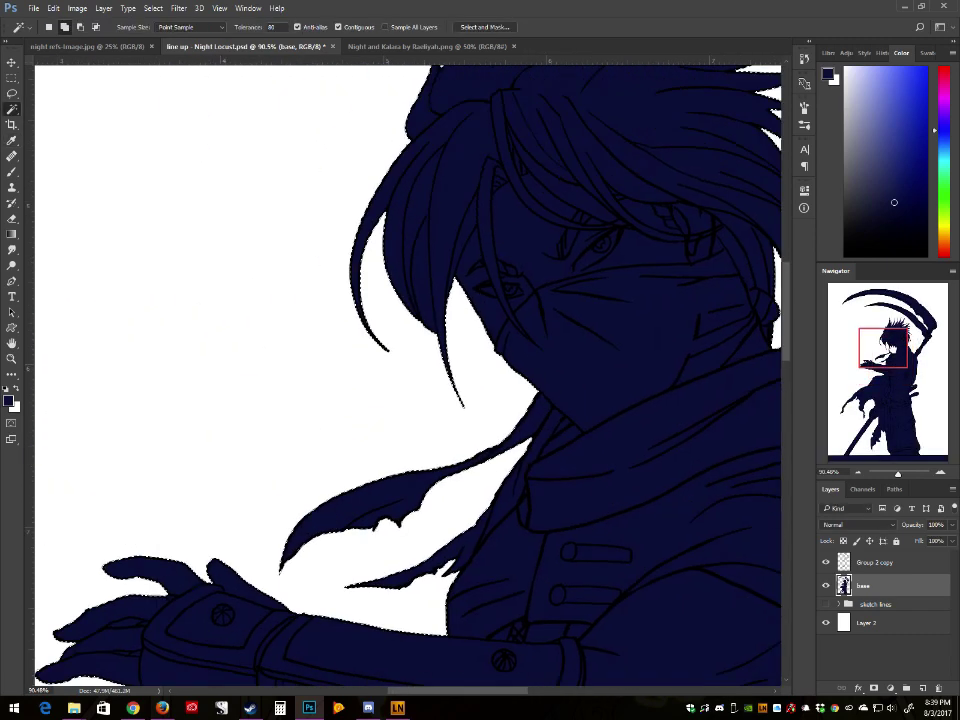
drag(892, 351, 912, 317)
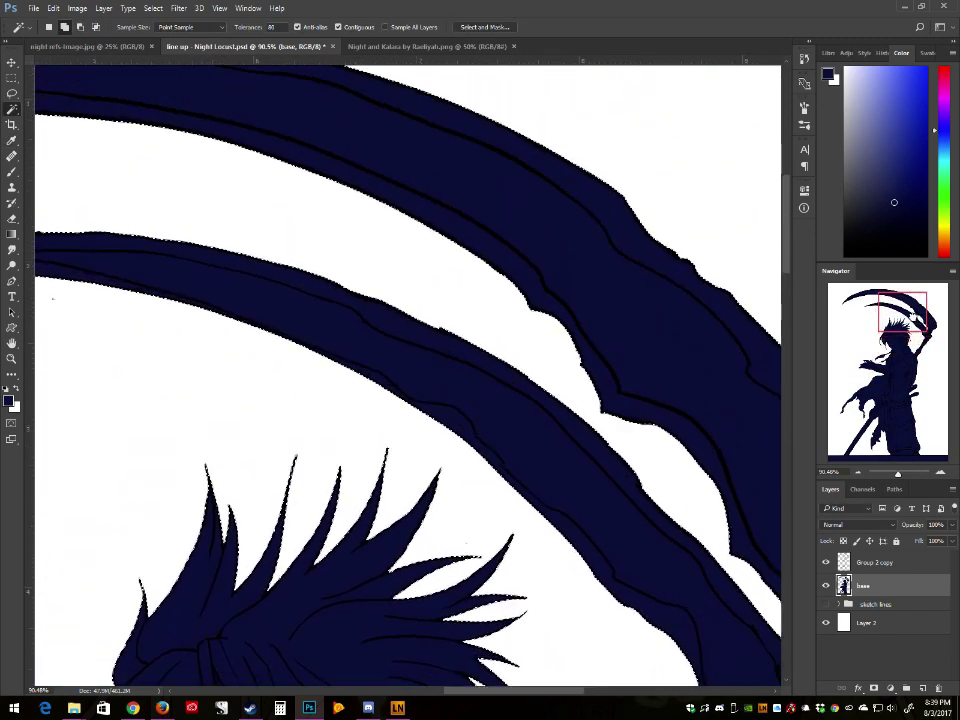
drag(52, 297, 638, 399)
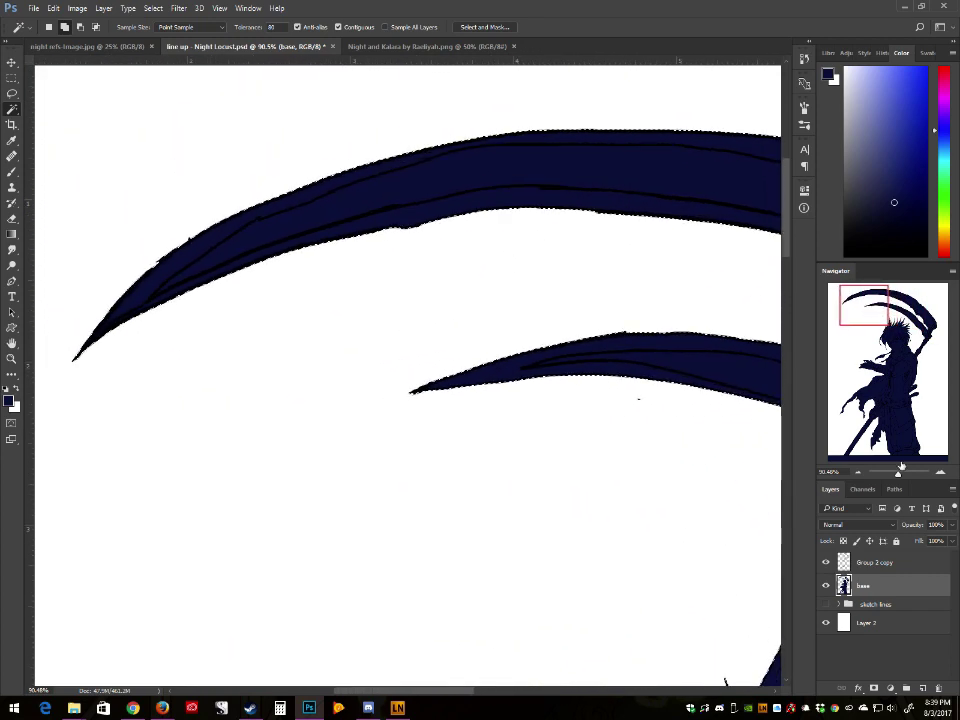
drag(898, 473, 894, 477)
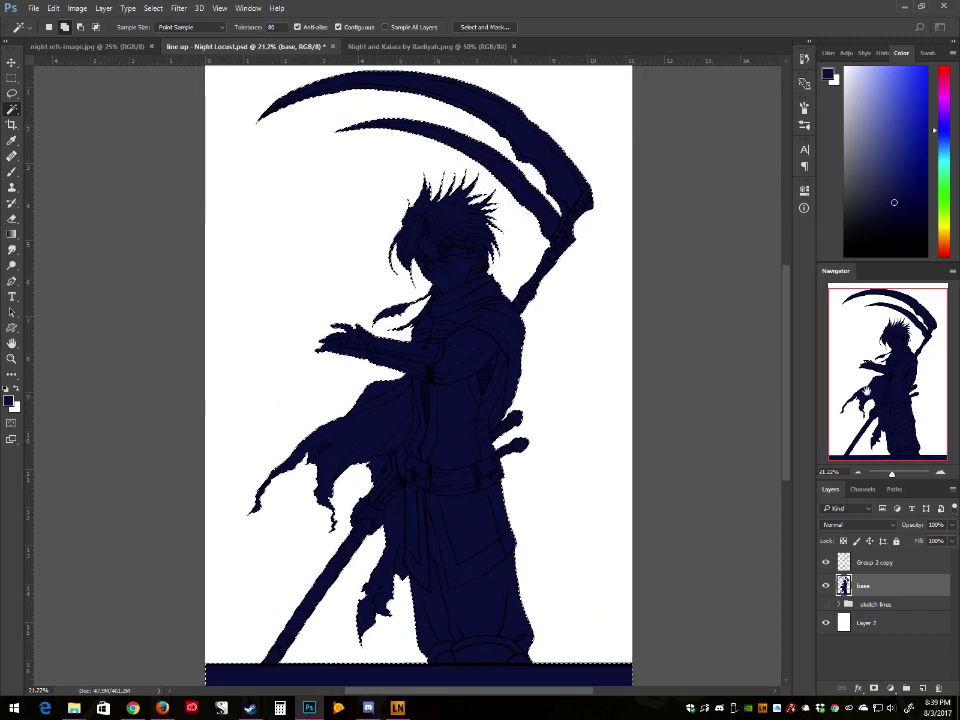
click(153, 8)
click(178, 30)
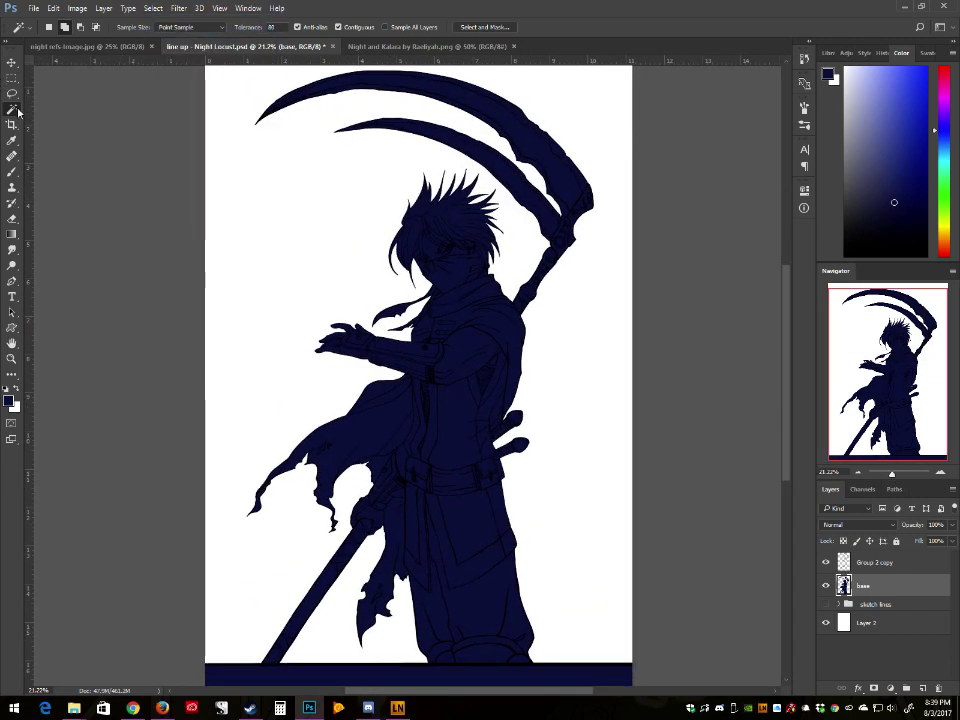
Step: Clear the blue fill from the strip below the ground line on the base layer, using a Magic Wand selection from the line art layer, and deselect
click(882, 566)
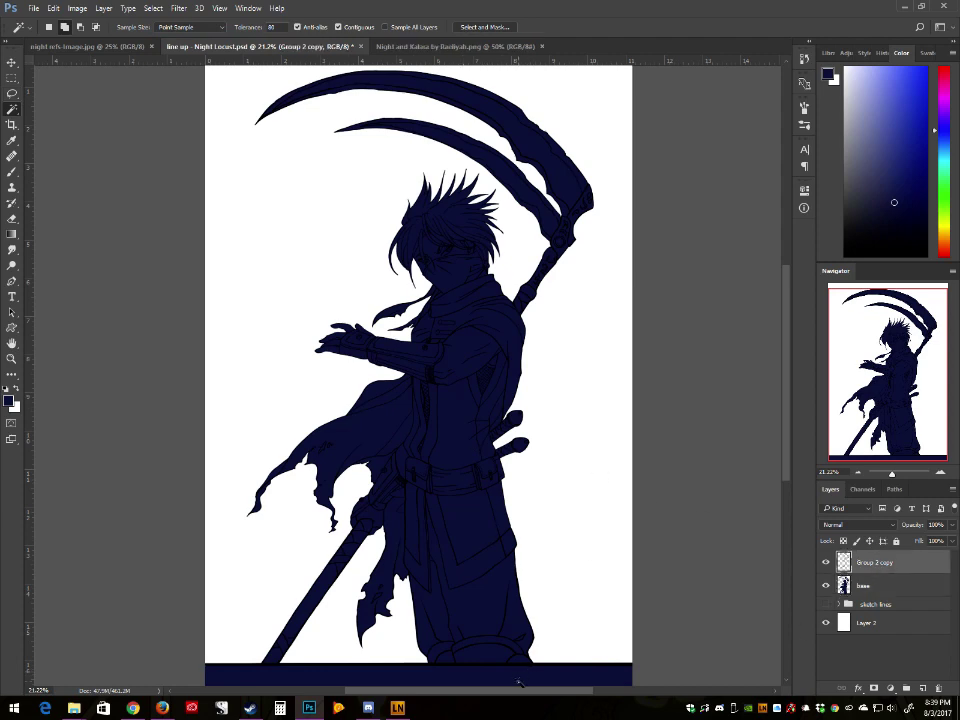
click(519, 682)
click(53, 8)
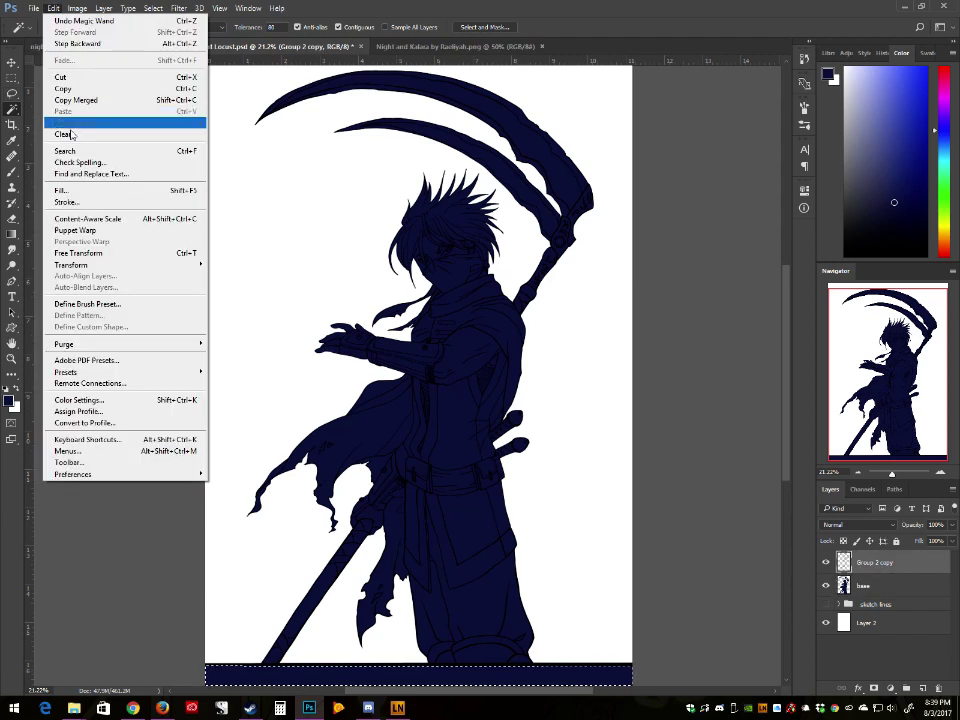
click(64, 134)
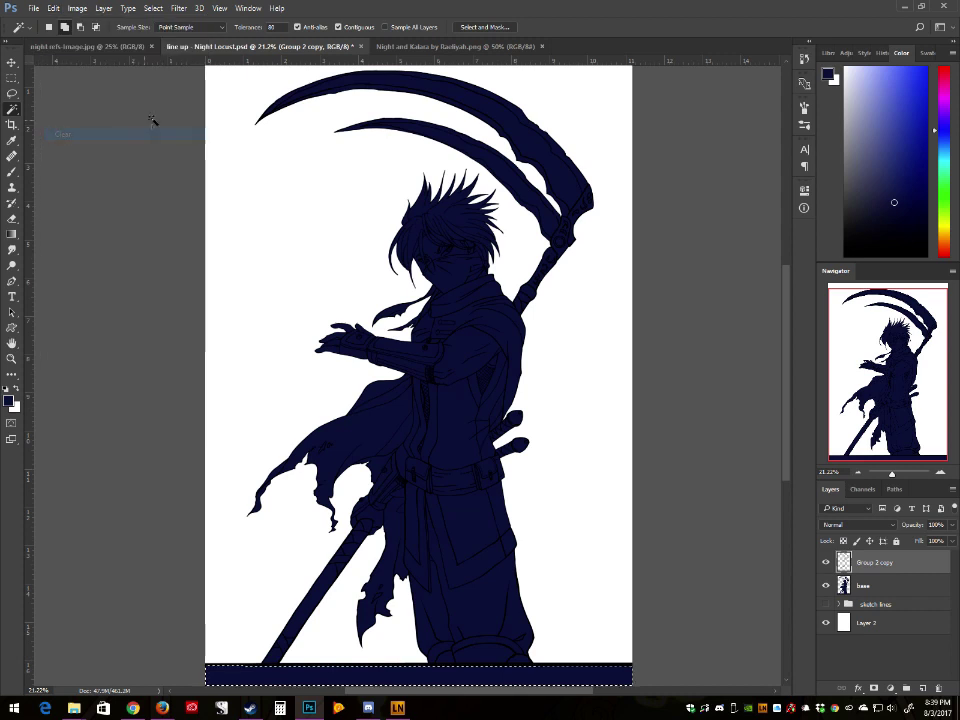
click(879, 588)
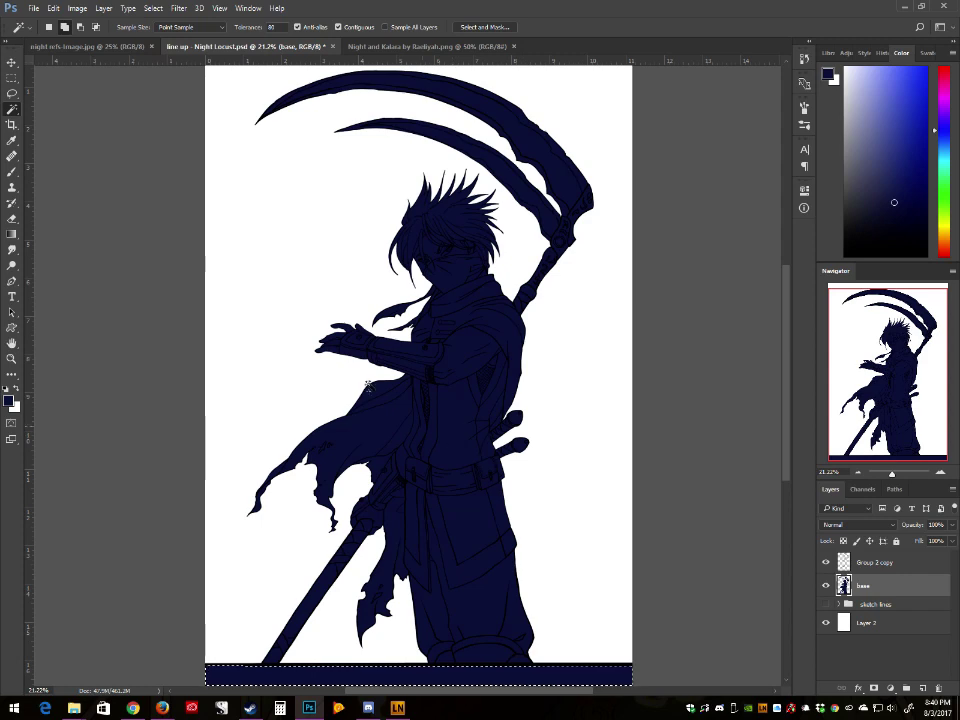
click(53, 8)
click(82, 135)
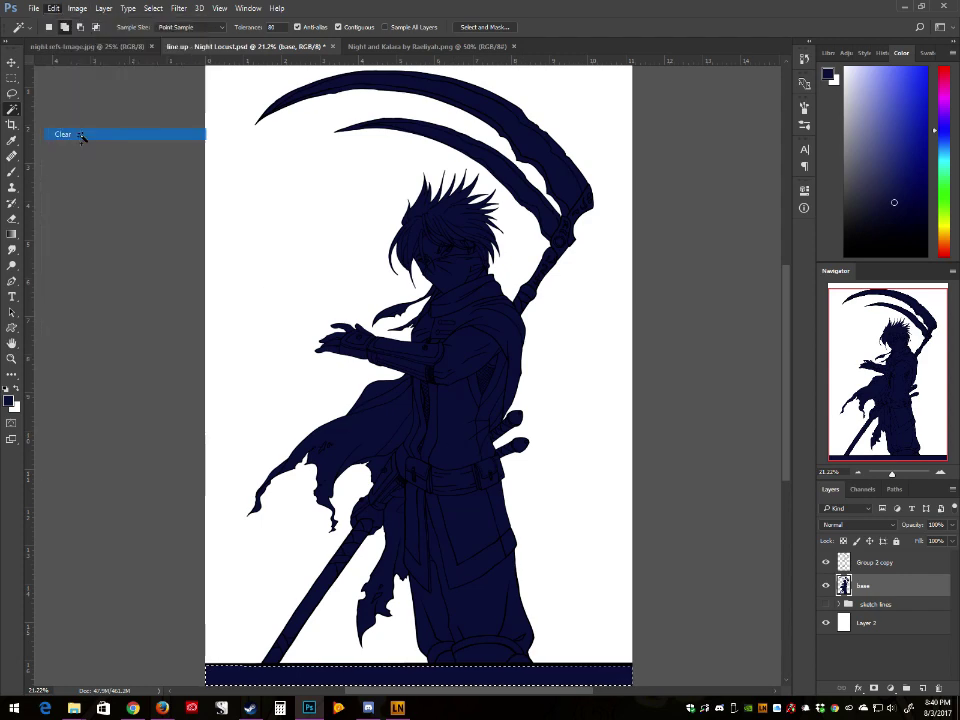
click(153, 8)
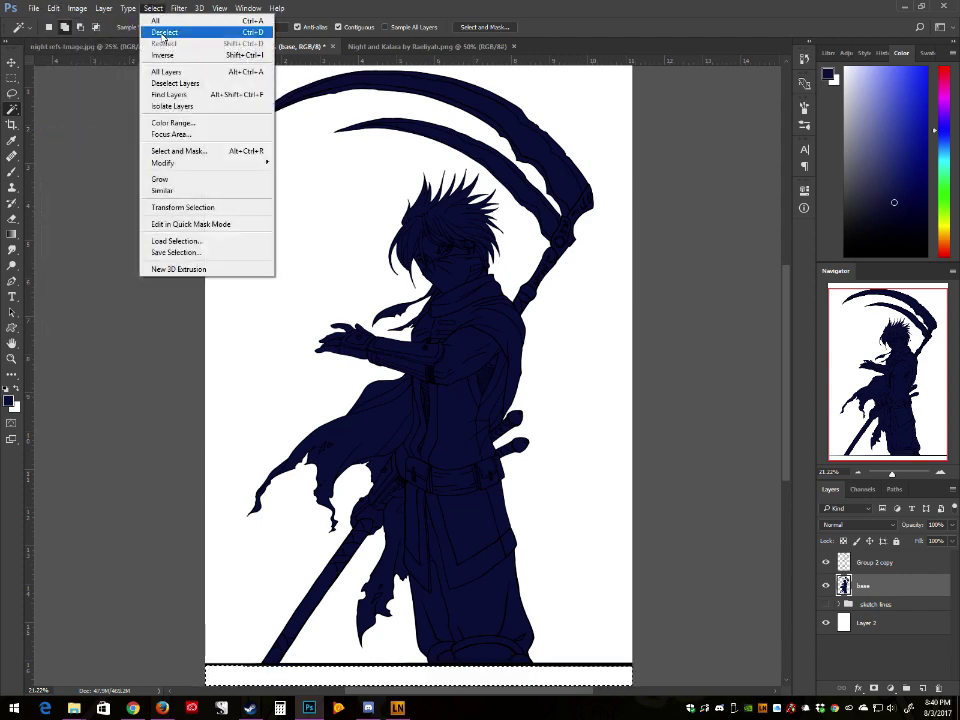
click(162, 33)
Step: Examine how the base fill meets the line art on the torso, arm and face up close
click(11, 358)
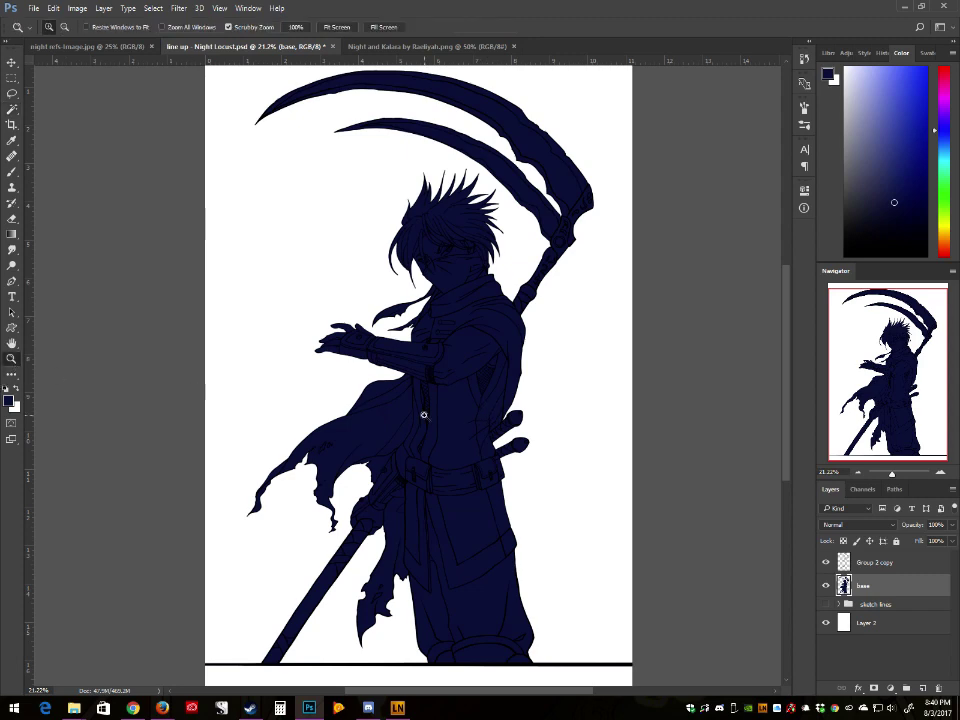
drag(424, 415, 422, 413)
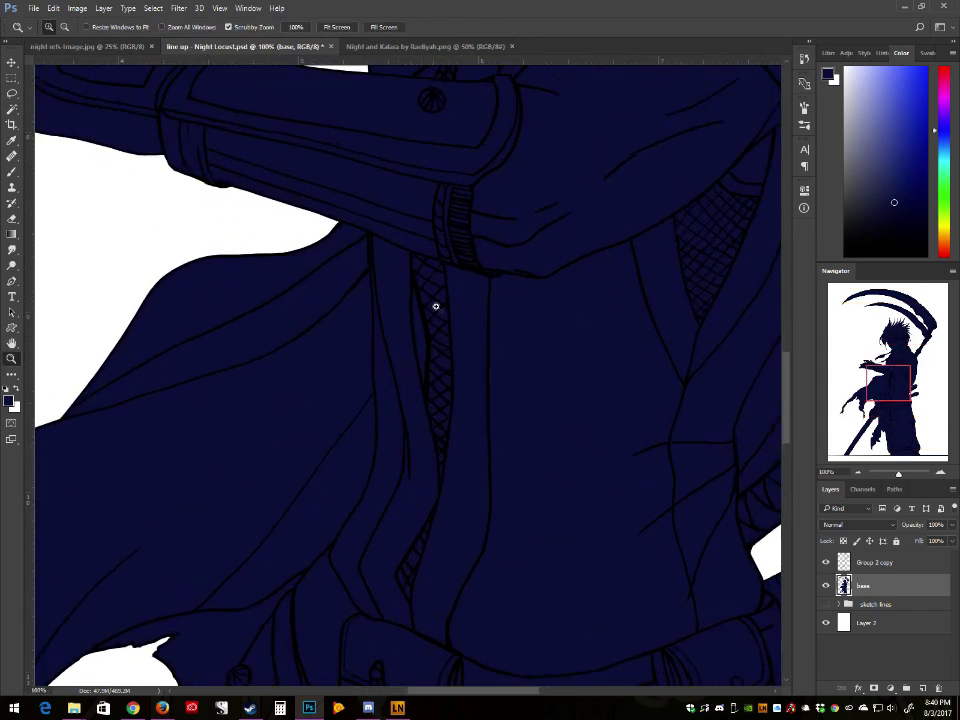
scroll(509, 465, up, 4)
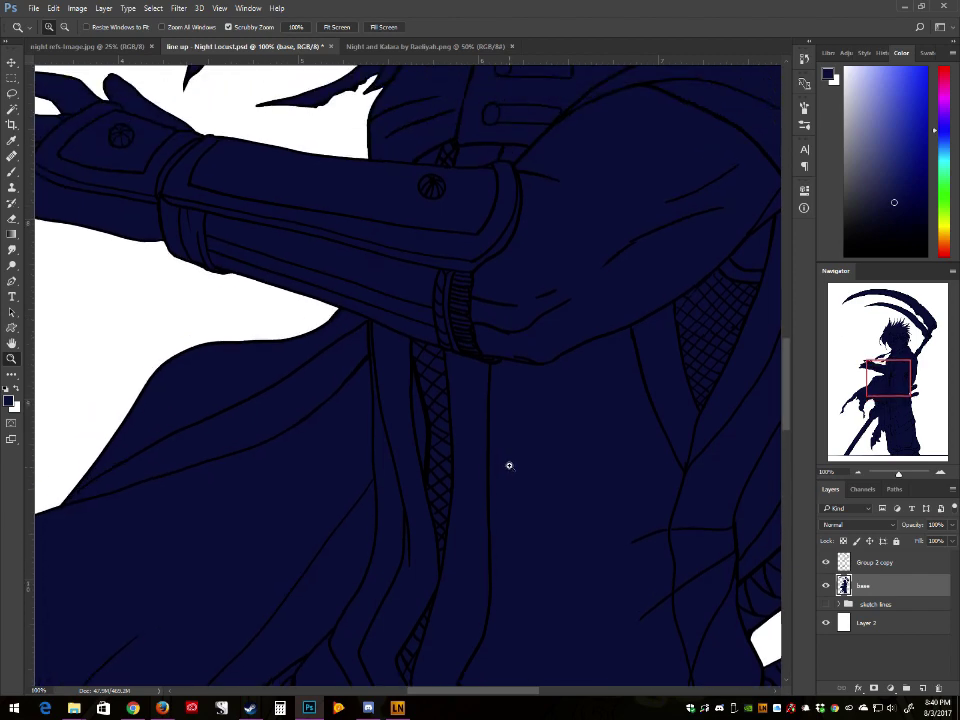
scroll(509, 465, up, 3)
drag(889, 375, 890, 349)
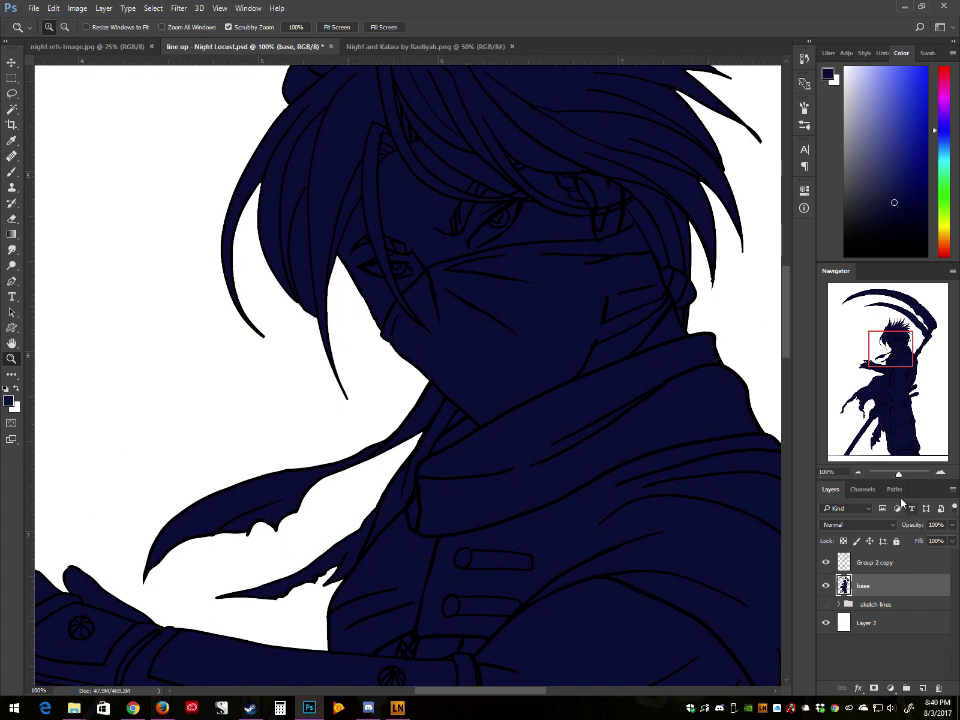
key(ctrl+0)
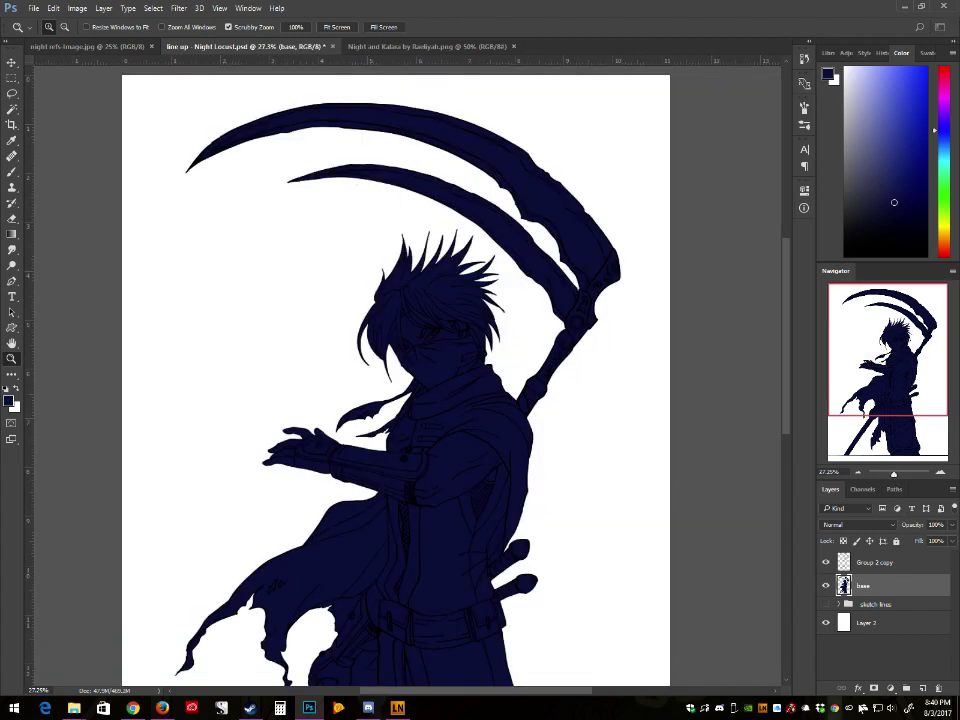
Step: Hide the base layer and select the mask and face areas on the line art layer with the Magic Wand
click(826, 585)
click(872, 564)
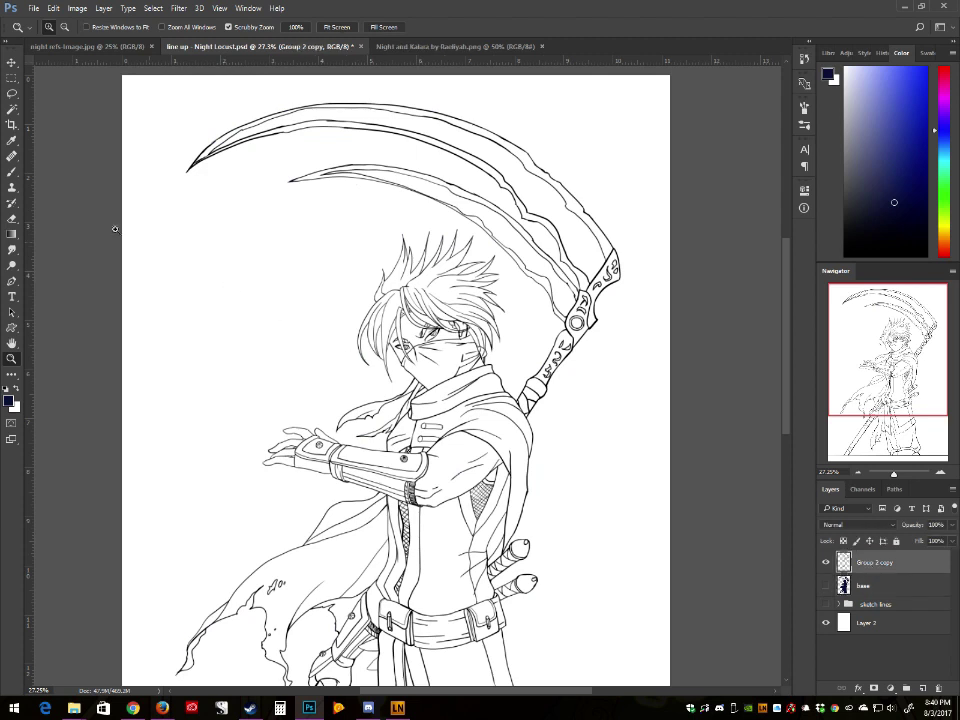
click(12, 108)
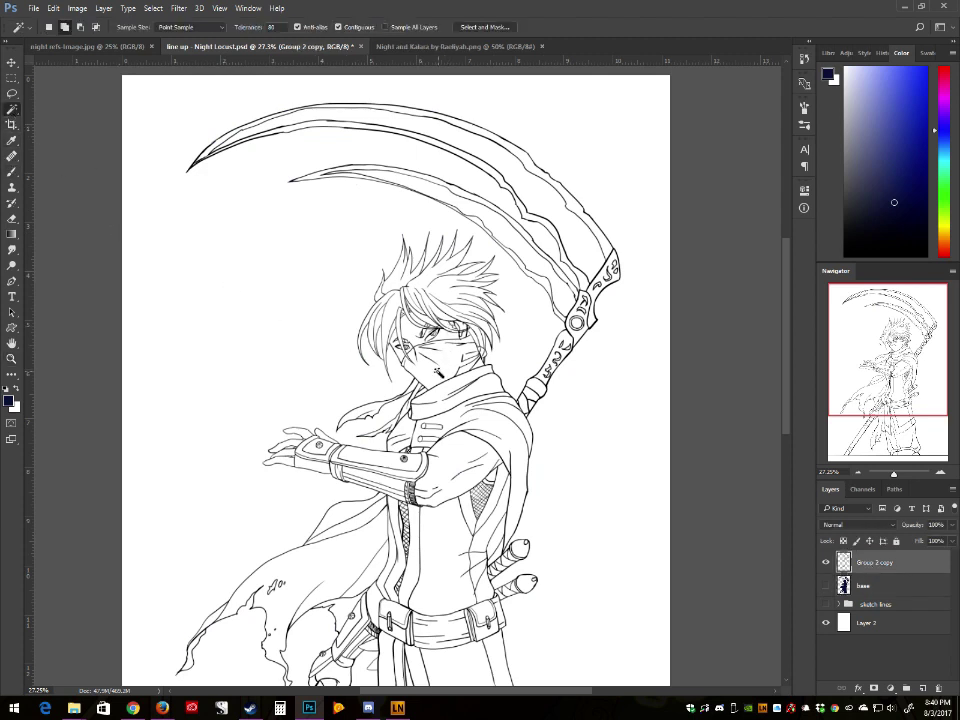
click(440, 373)
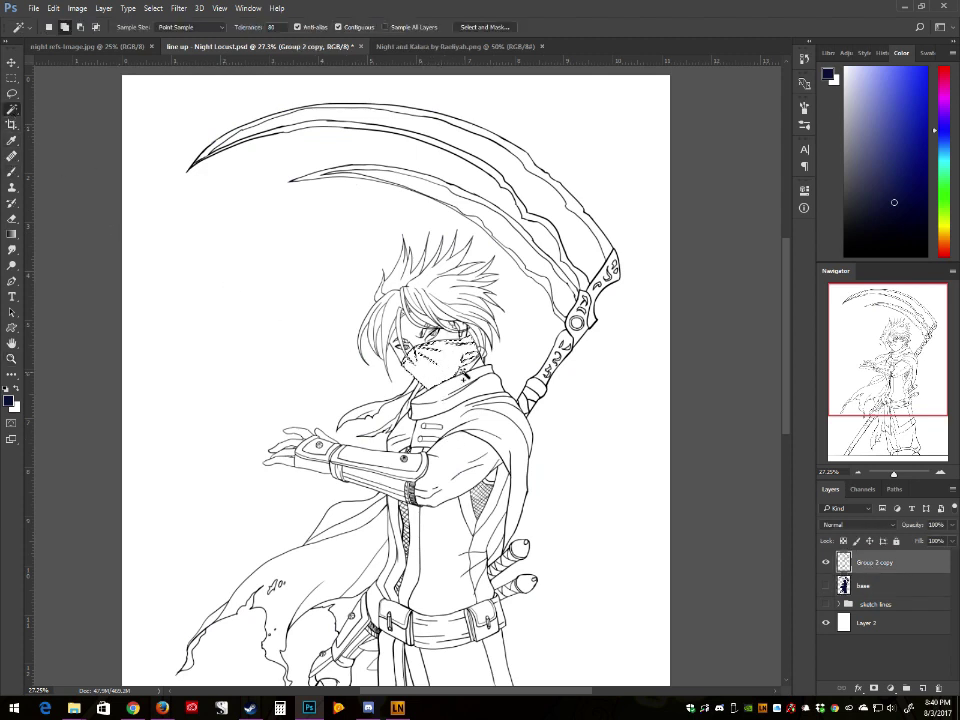
click(411, 328)
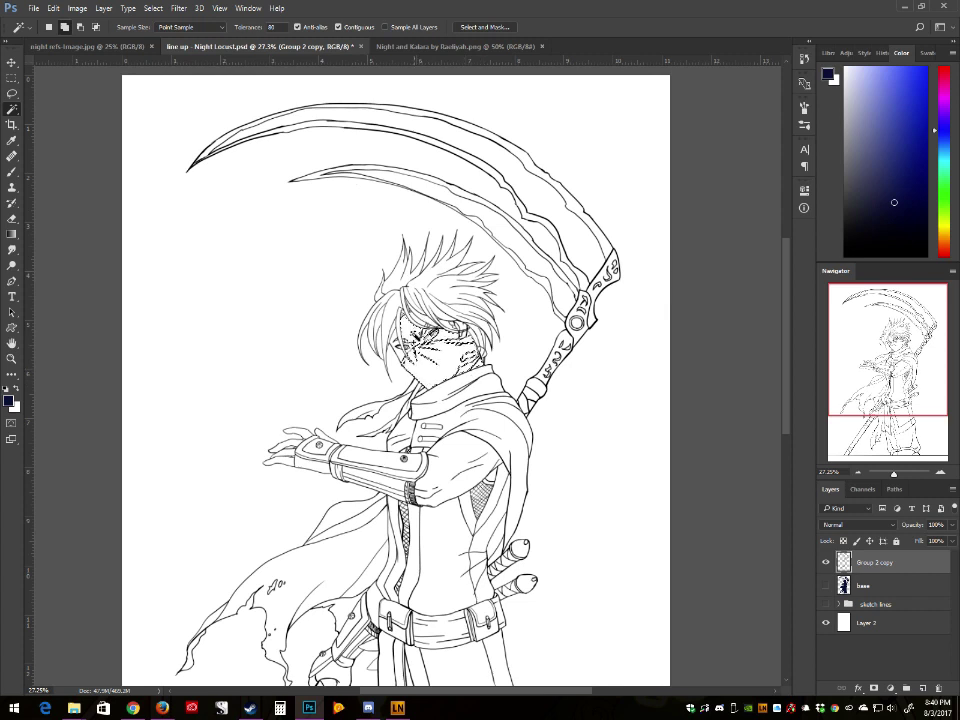
click(399, 348)
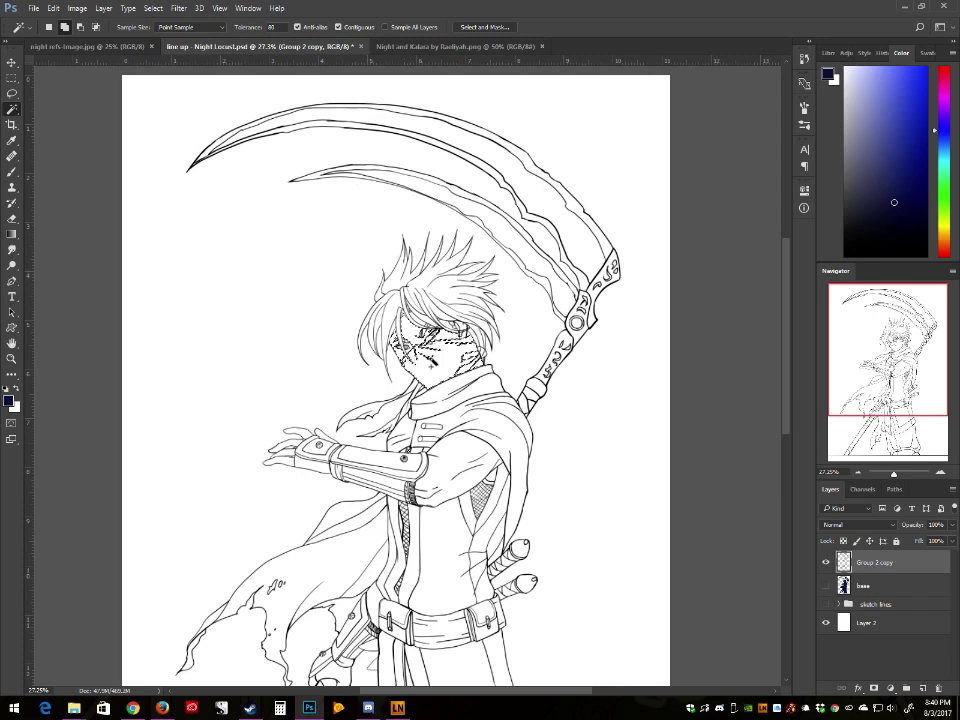
Step: Fill the mask and face selection with the dark blue foreground color on a new layer above the base, and deselect
click(868, 587)
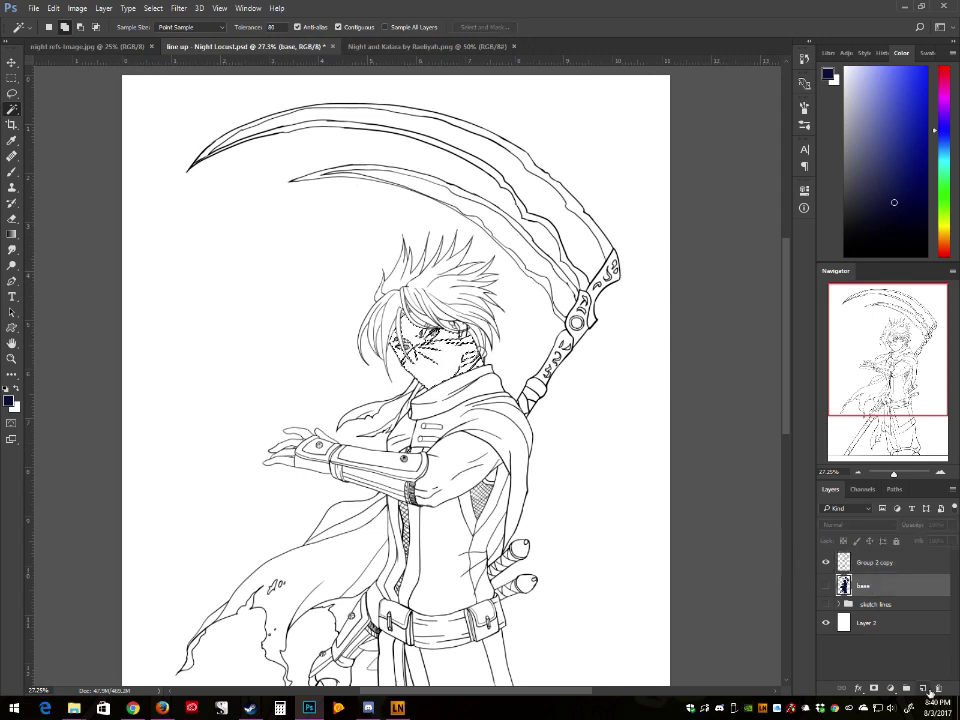
key(ctrl+shift+alt+n)
click(55, 14)
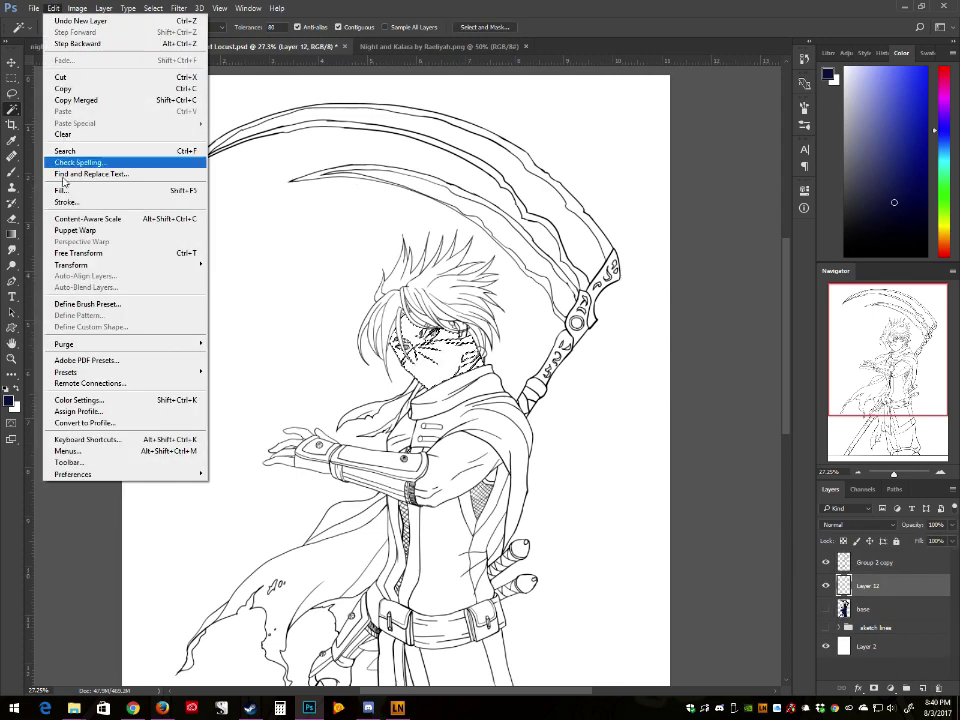
click(95, 190)
click(561, 209)
key(w)
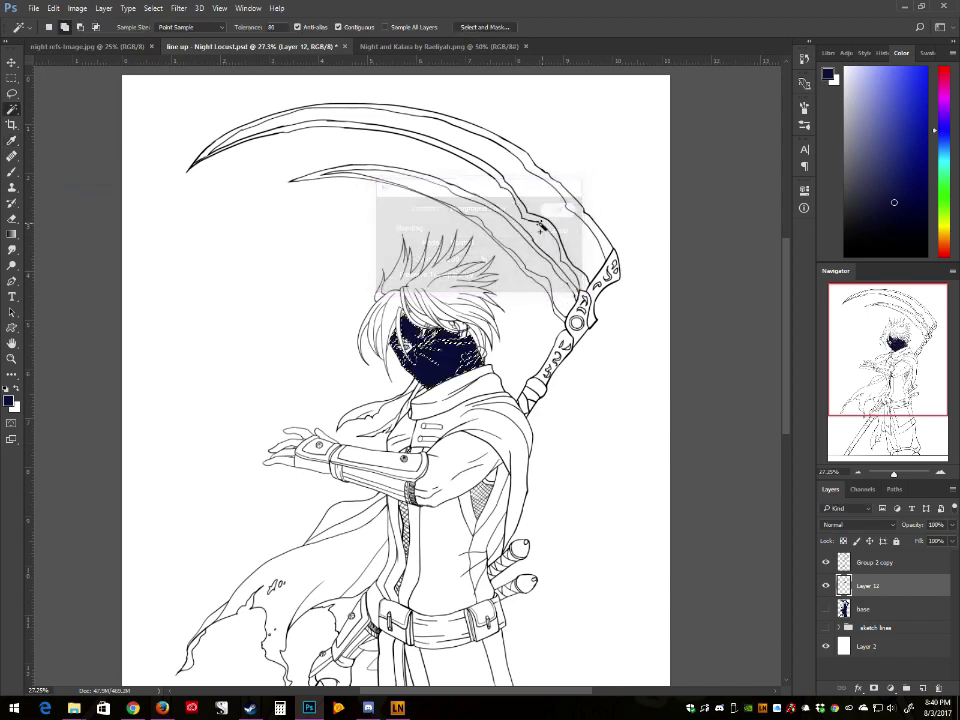
click(153, 8)
click(150, 29)
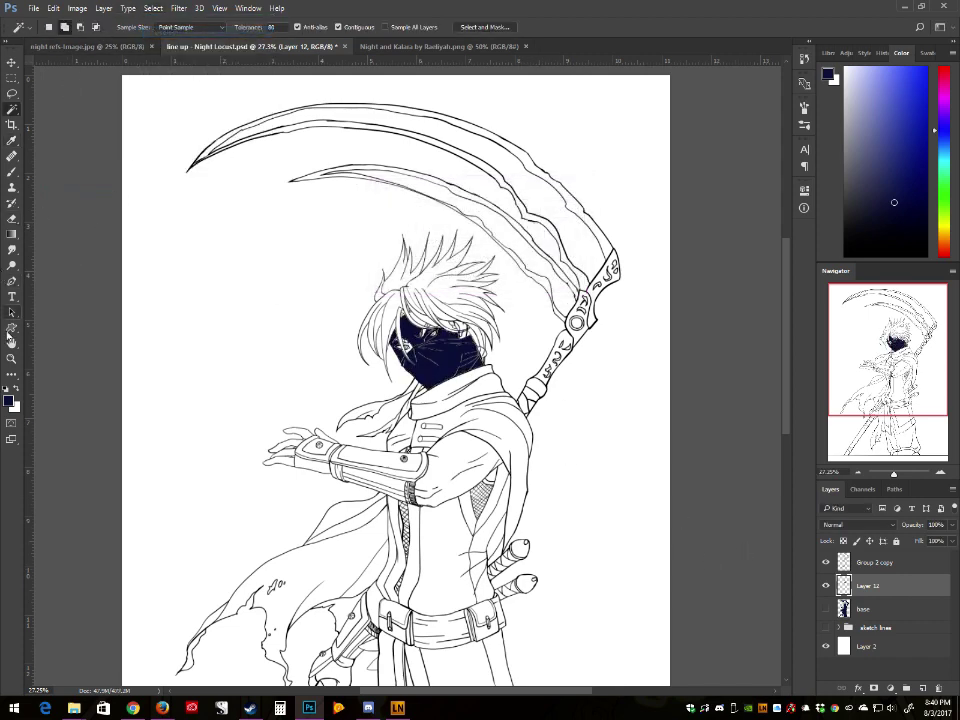
Step: Examine the mask fill's edges along the line art up close, and compare them with the base layer by showing it and hiding the mask fill
key(z)
click(432, 353)
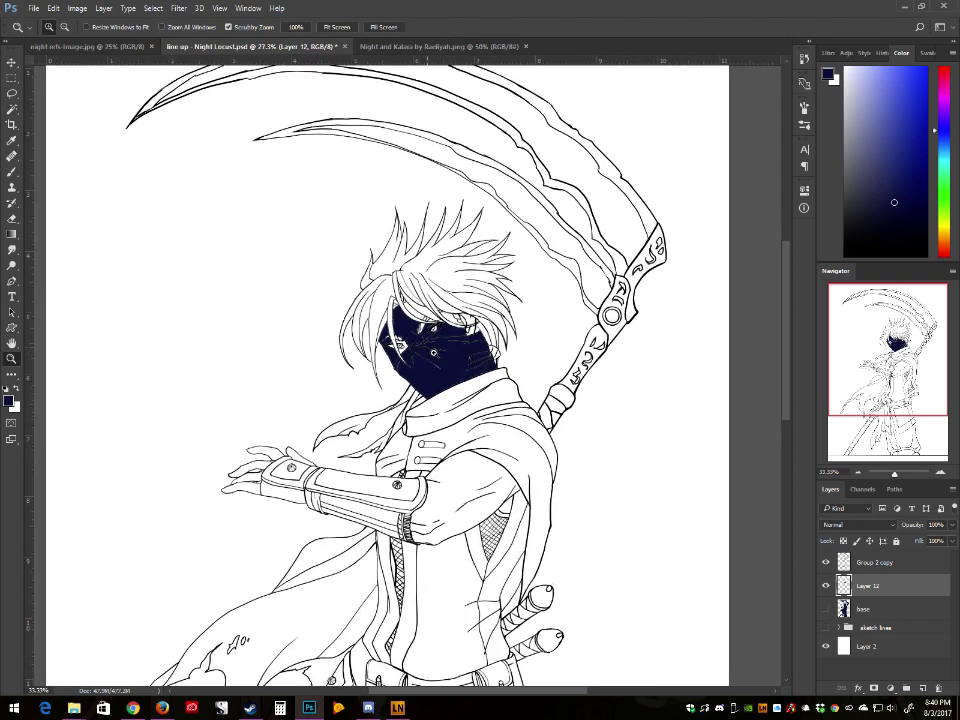
click(432, 352)
click(432, 352)
click(431, 352)
click(431, 352)
click(431, 352)
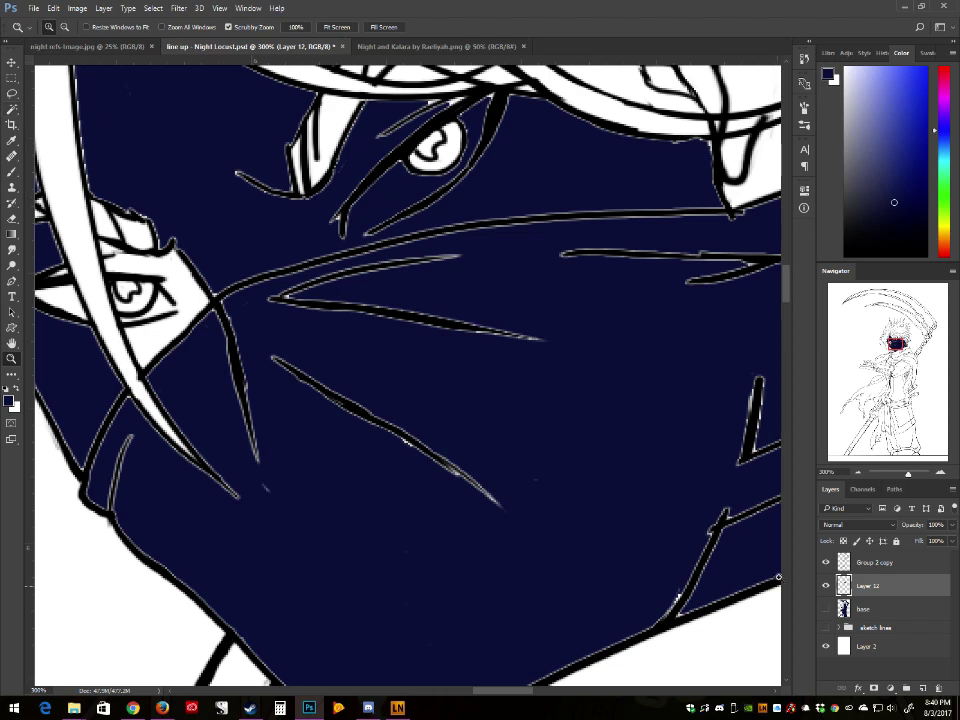
click(826, 608)
click(826, 585)
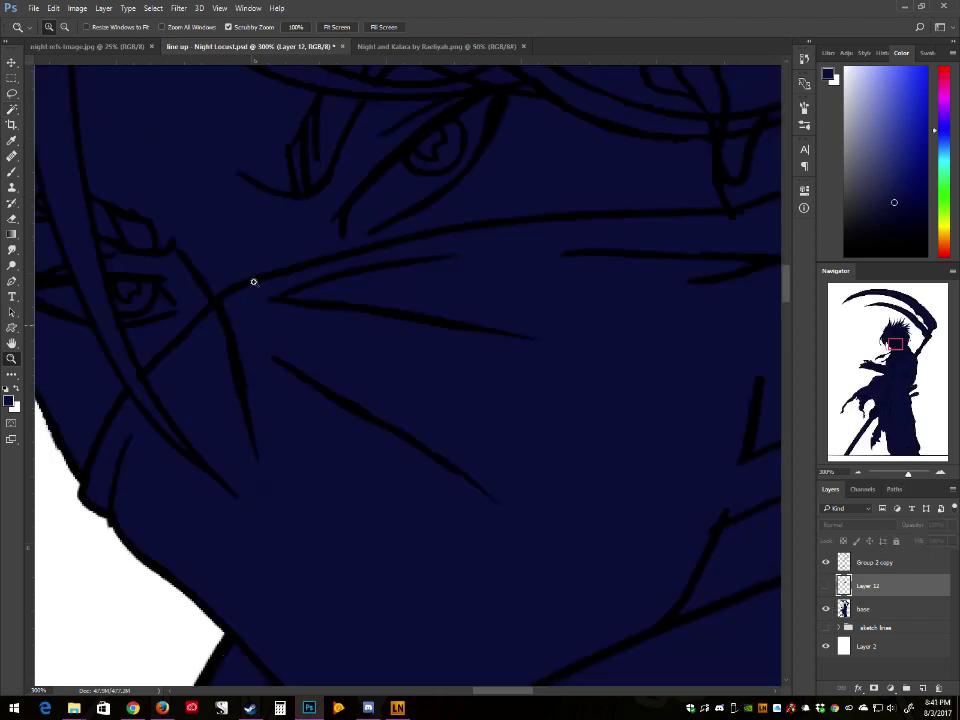
Step: Examine the base fill around the small holes and torn edge of the cape
click(337, 27)
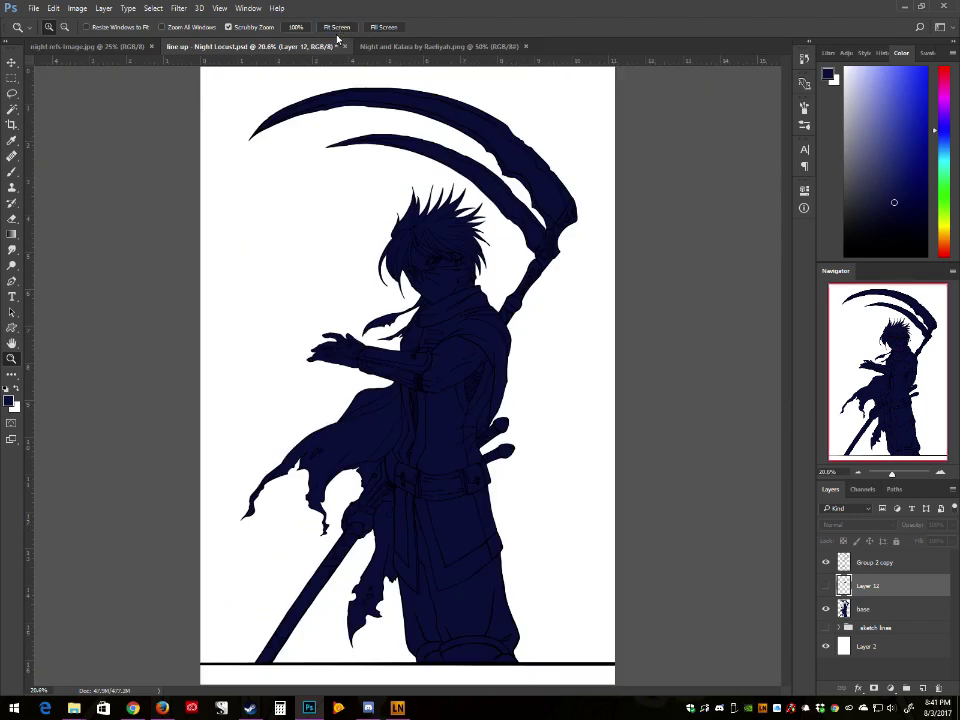
click(342, 492)
click(340, 492)
click(337, 492)
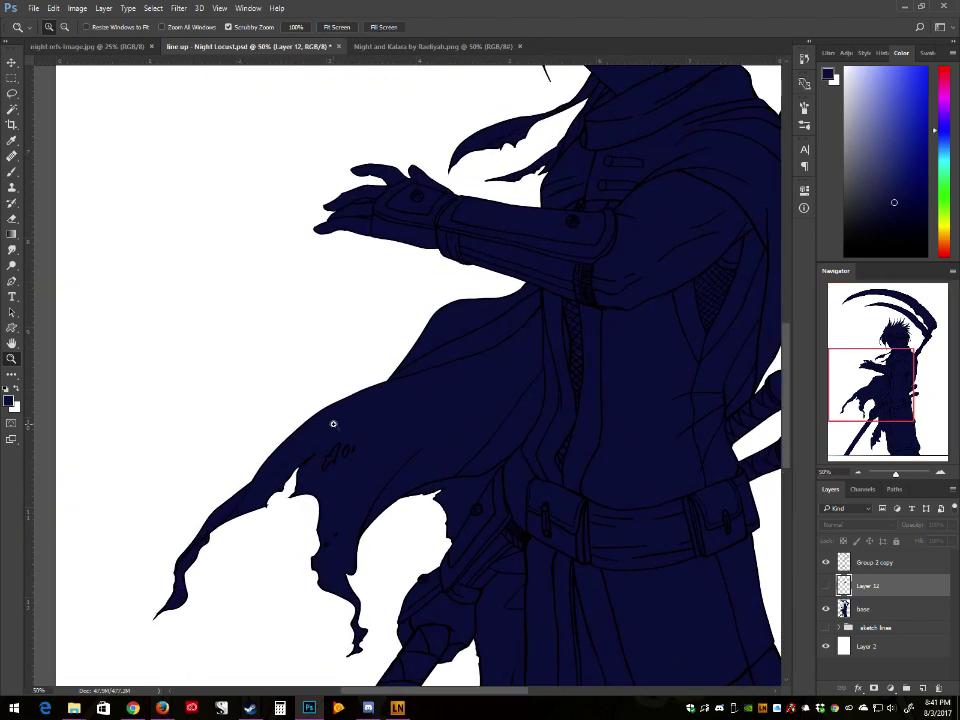
click(334, 492)
click(334, 492)
click(332, 572)
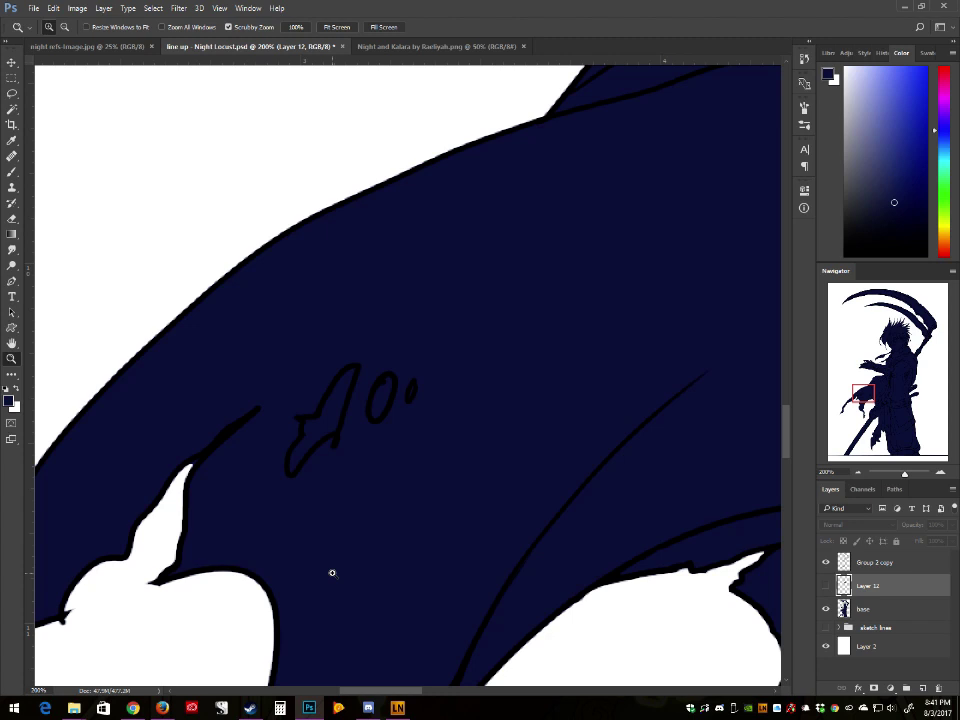
Step: Delete Layer 12 and brush the base color out of the torn holes in the cape on the base layer
click(937, 687)
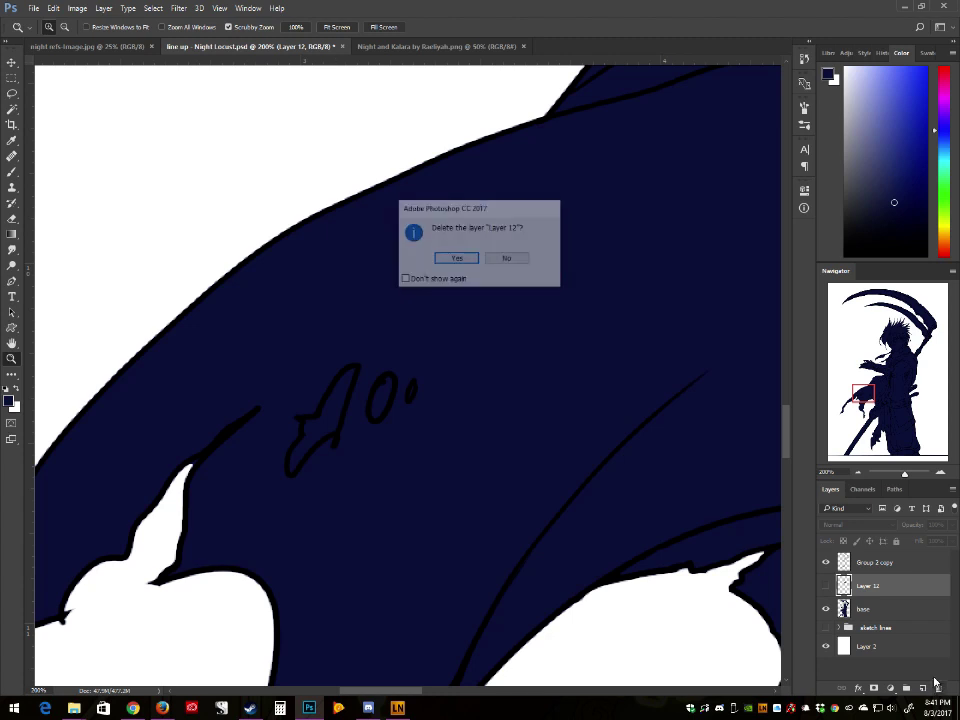
click(437, 257)
click(12, 173)
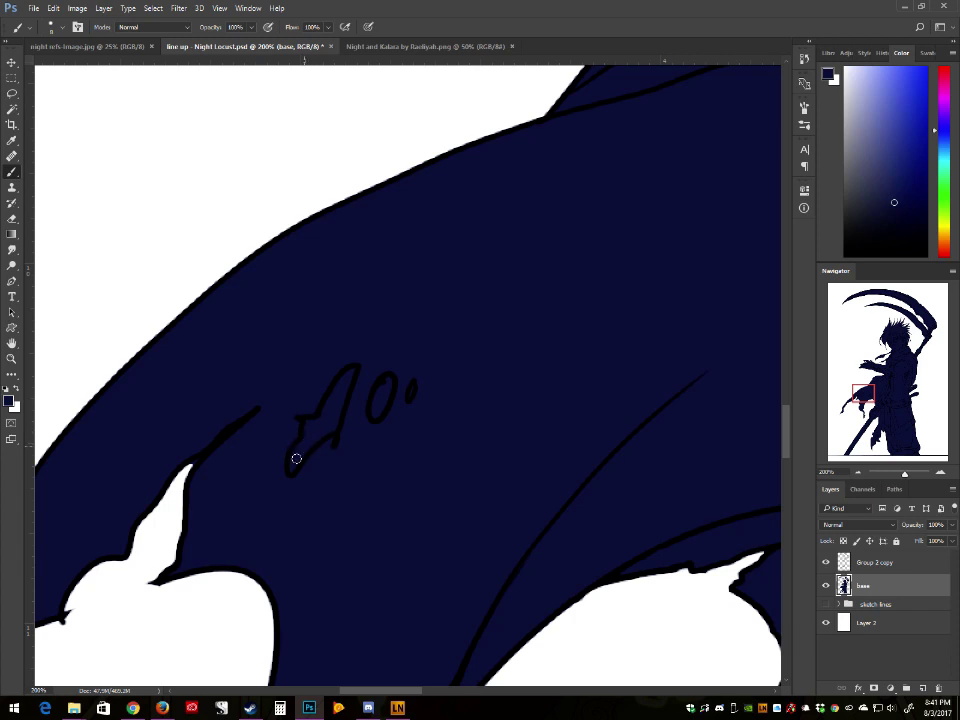
mouse_move(300, 448)
mouse_down()
mouse_move(345, 372)
mouse_move(330, 437)
mouse_move(335, 423)
mouse_move(380, 408)
mouse_move(386, 383)
mouse_up()
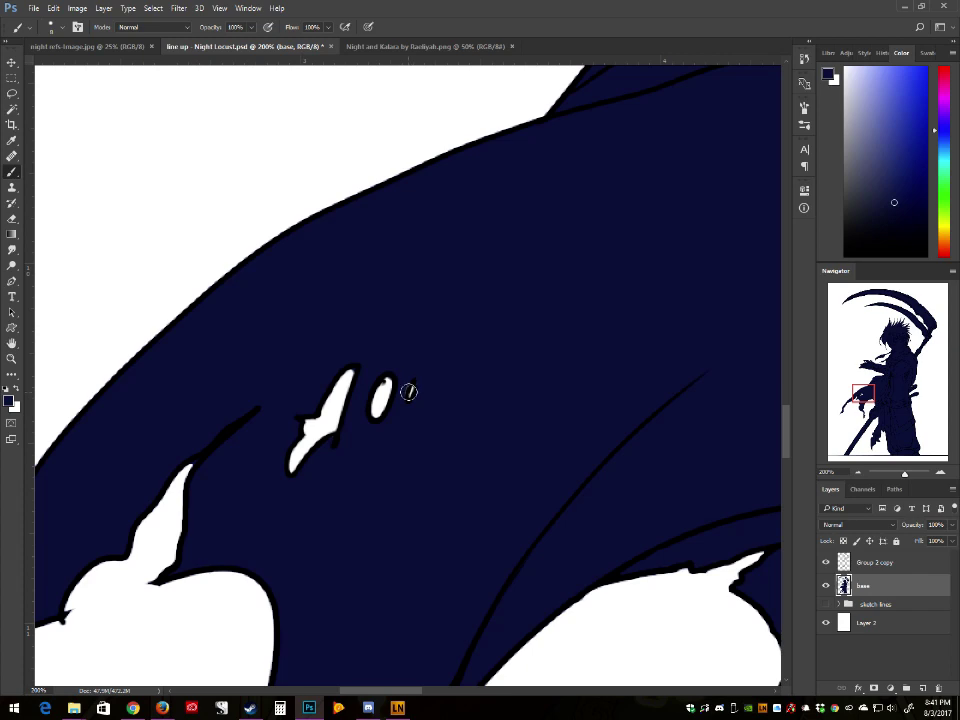
Step: Clear the base color from the tip of the narrow gap between the long hair strands beside the face
drag(870, 395, 895, 338)
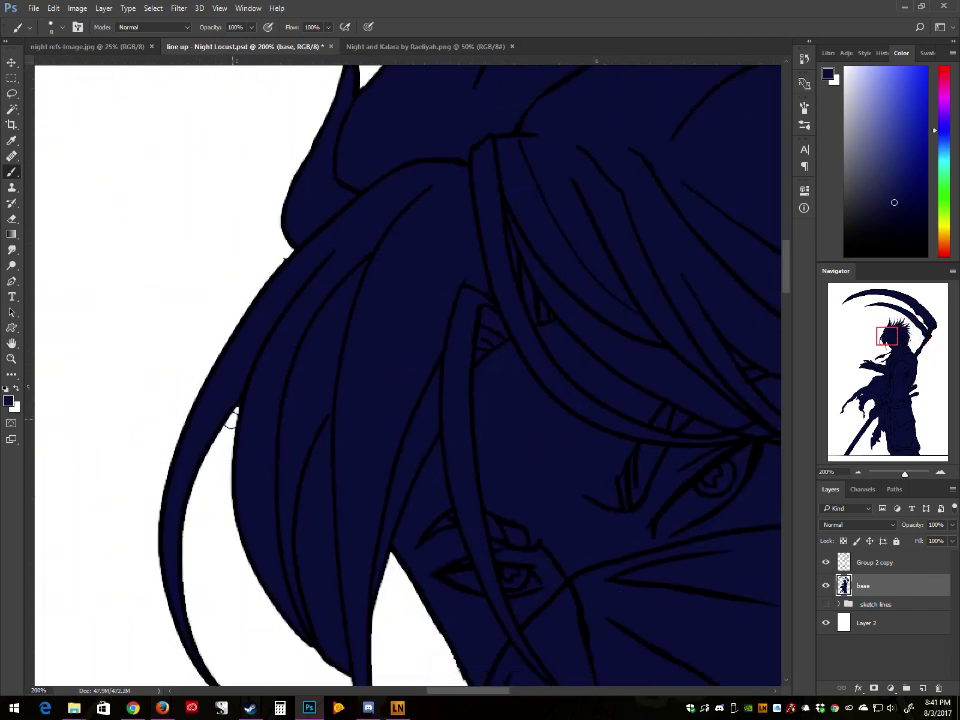
drag(237, 407, 232, 407)
drag(906, 473, 893, 476)
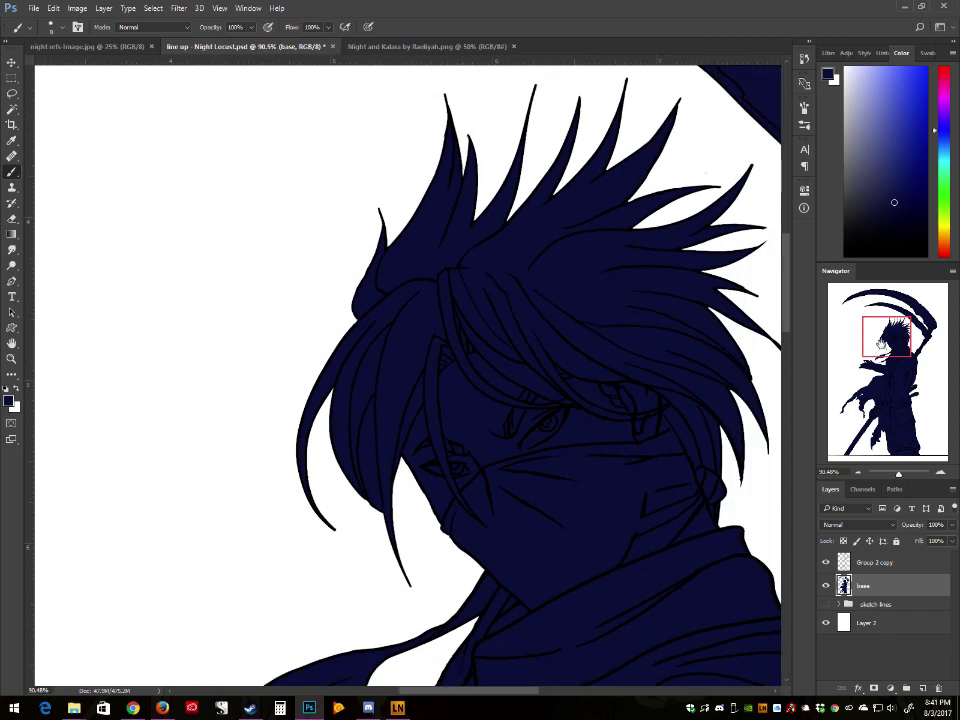
Step: Clear the base color from the two small tears in the tattered cloth hanging beside the leg
drag(881, 344, 872, 391)
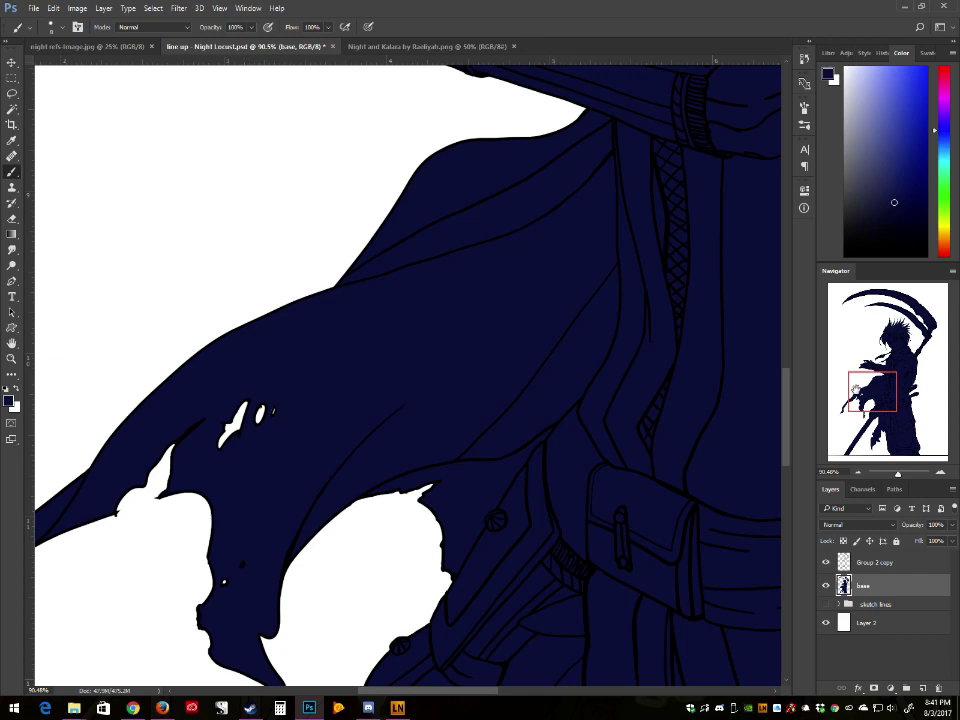
drag(867, 394, 863, 422)
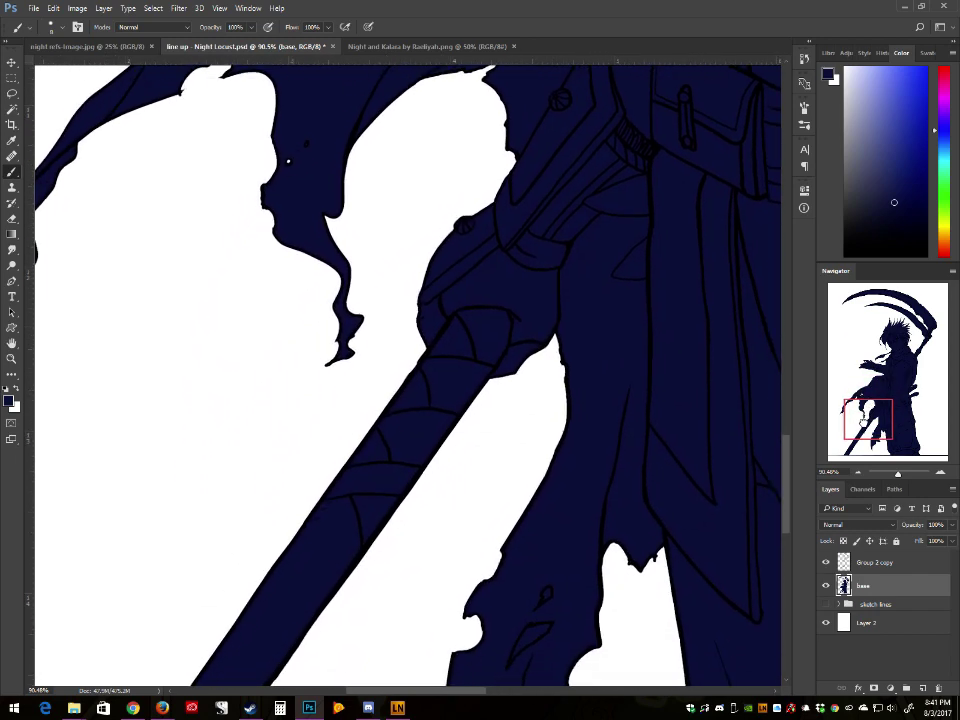
scroll(400, 370, down, 3)
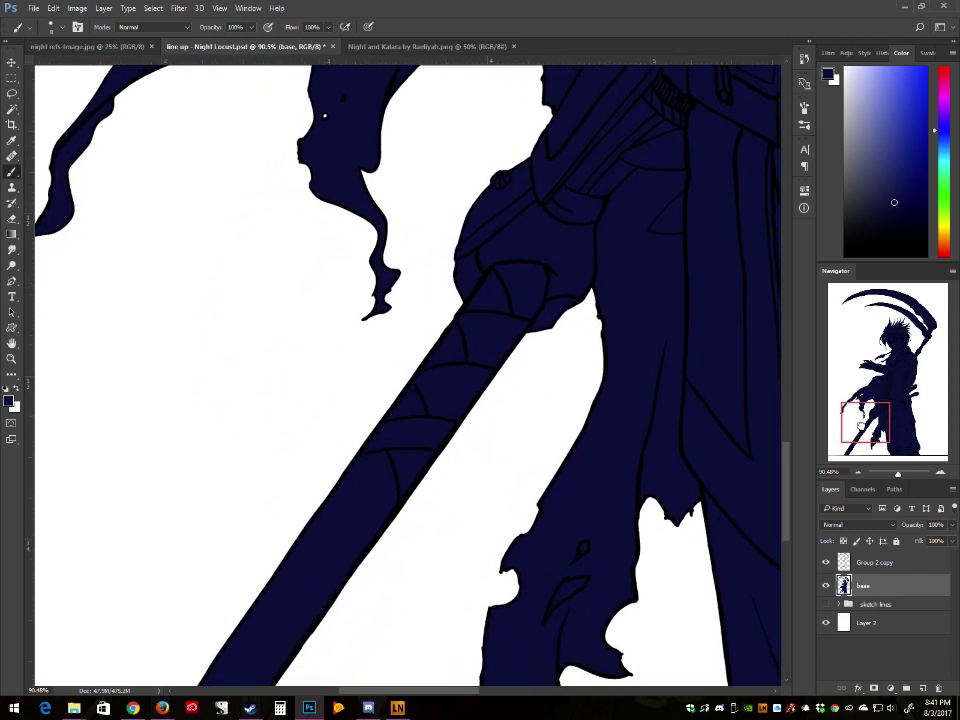
drag(861, 427, 862, 433)
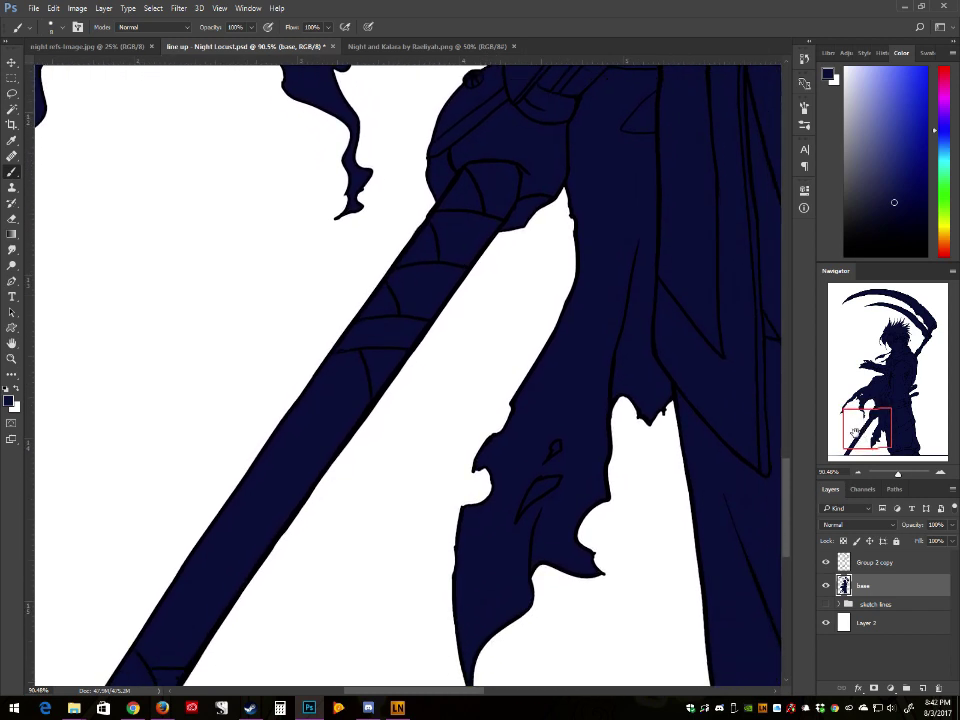
mouse_move(537, 489)
mouse_down()
mouse_move(529, 498)
mouse_move(548, 485)
mouse_up()
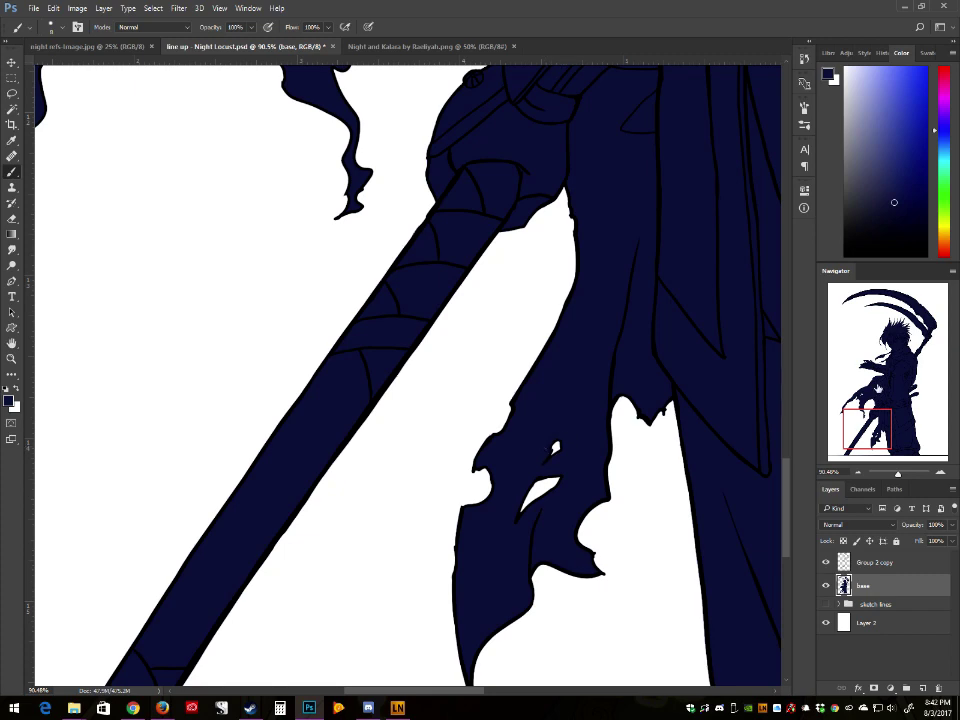
drag(869, 416, 879, 402)
drag(898, 474, 893, 476)
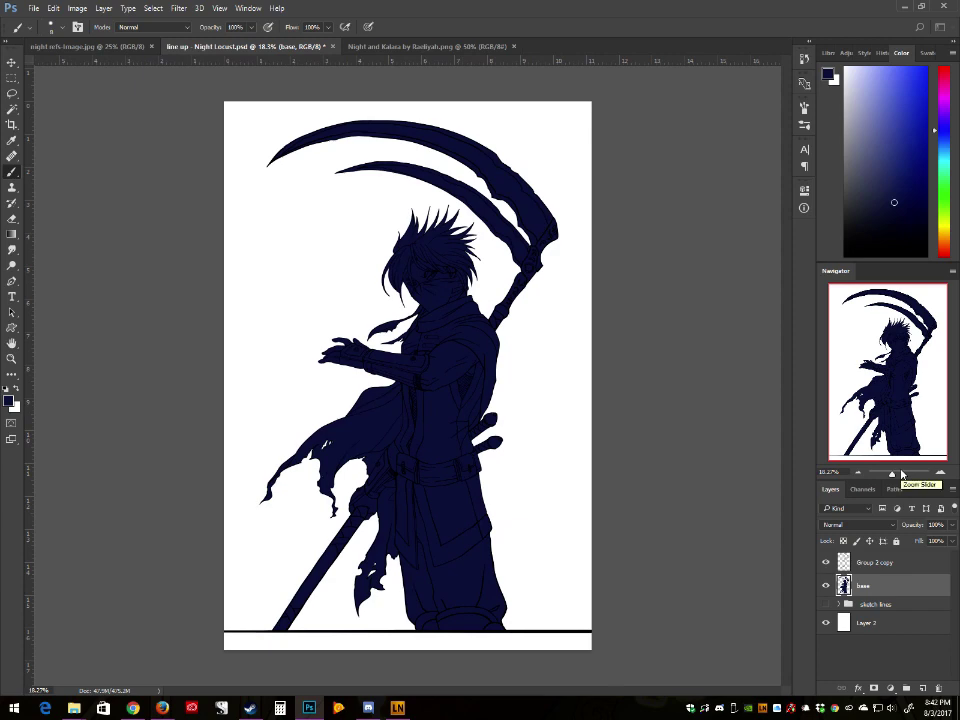
Step: Hide the base layer and compare the merged line art with and without the sketch lines group visible
click(826, 586)
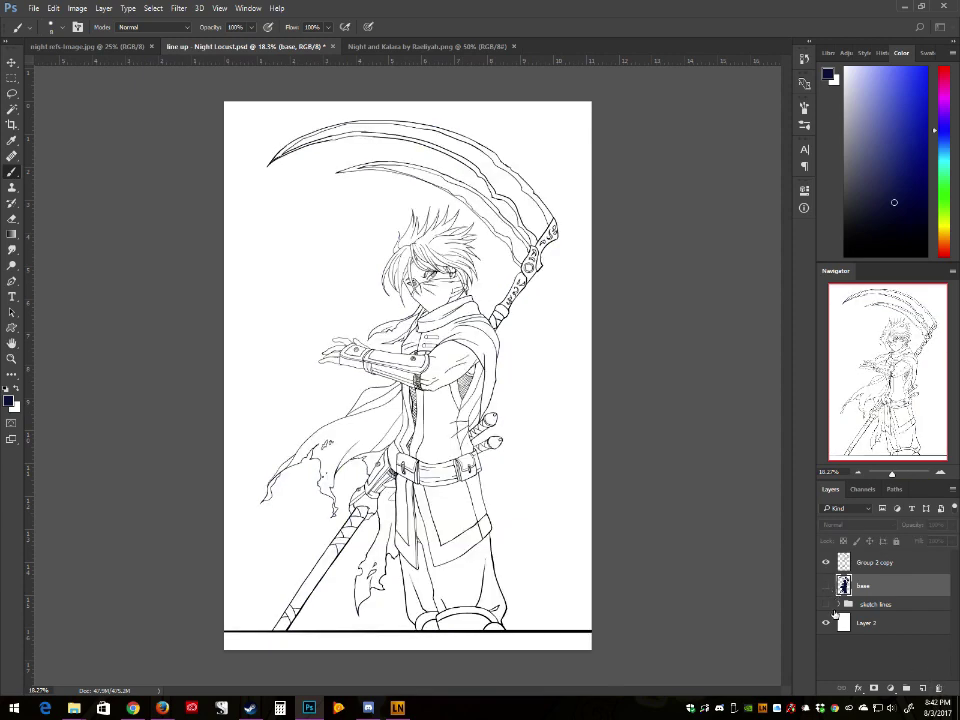
click(827, 605)
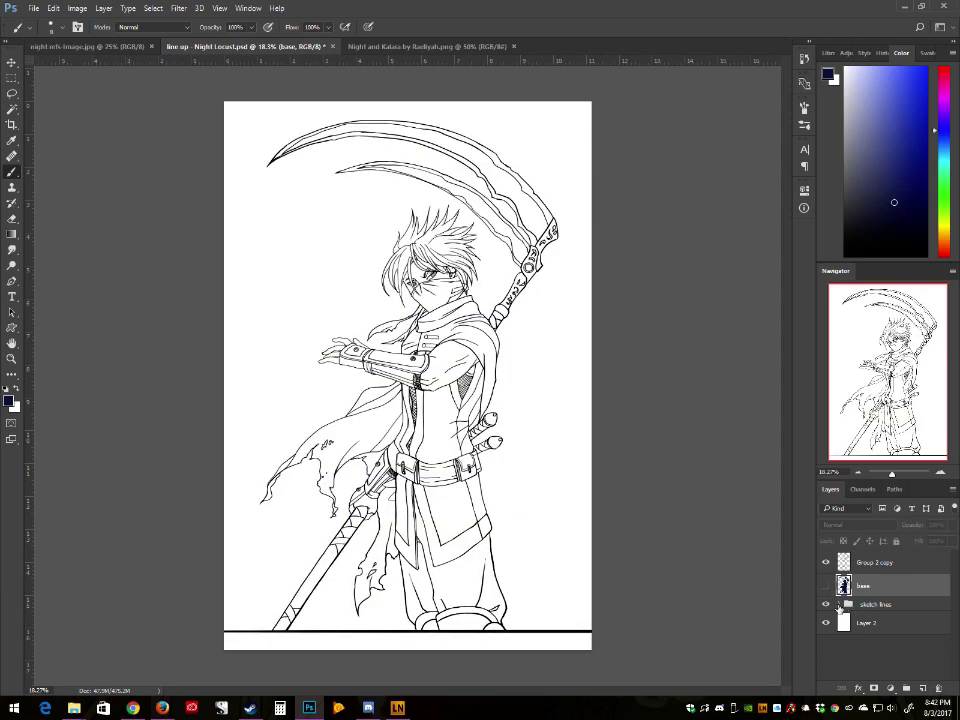
click(872, 566)
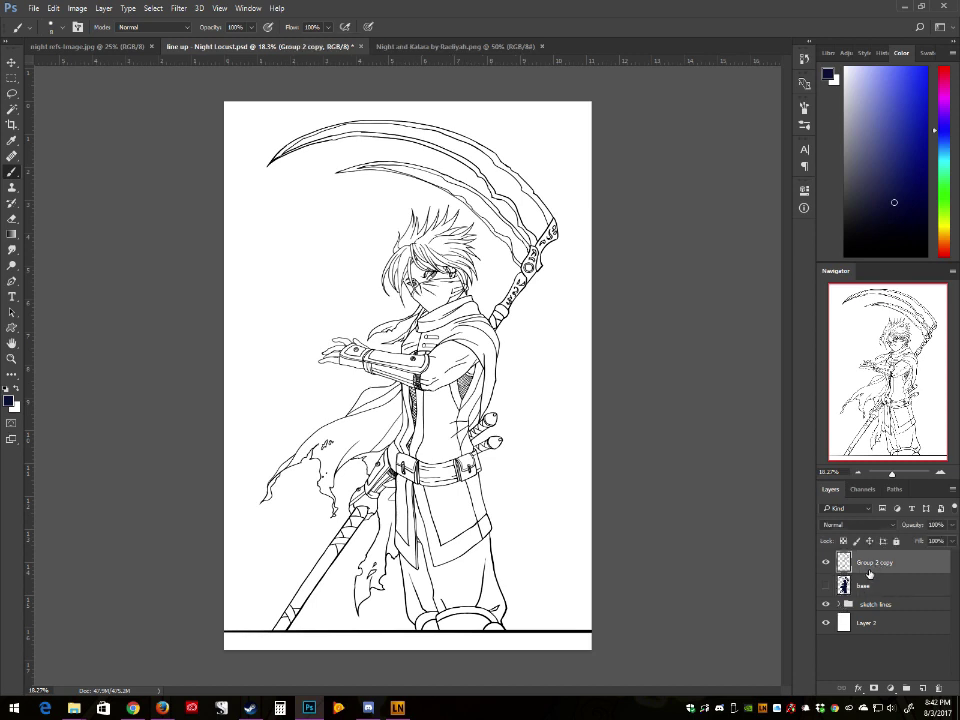
click(826, 606)
click(826, 606)
click(826, 606)
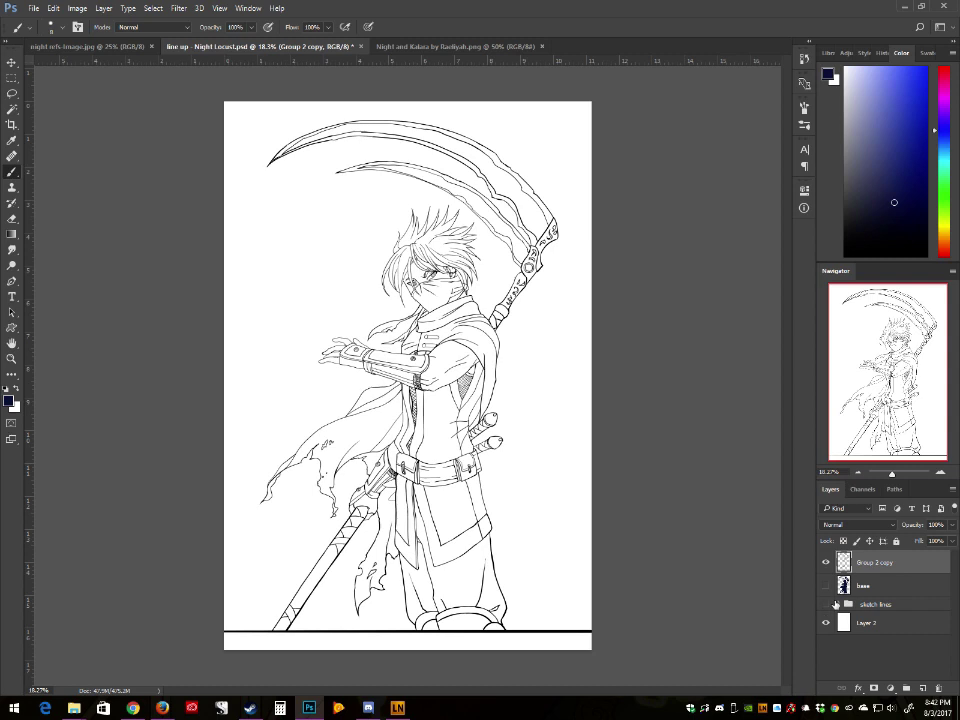
click(826, 606)
click(826, 606)
Step: Look inside the sketch lines group, collapse it again, and select the Group 2 copy line art layer
click(870, 606)
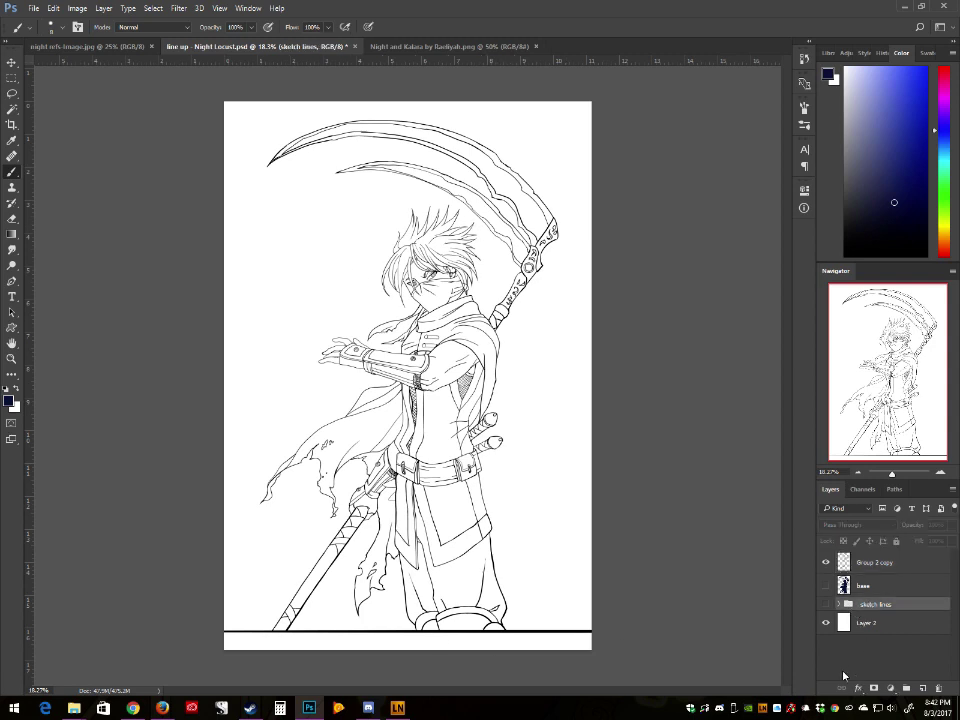
click(838, 605)
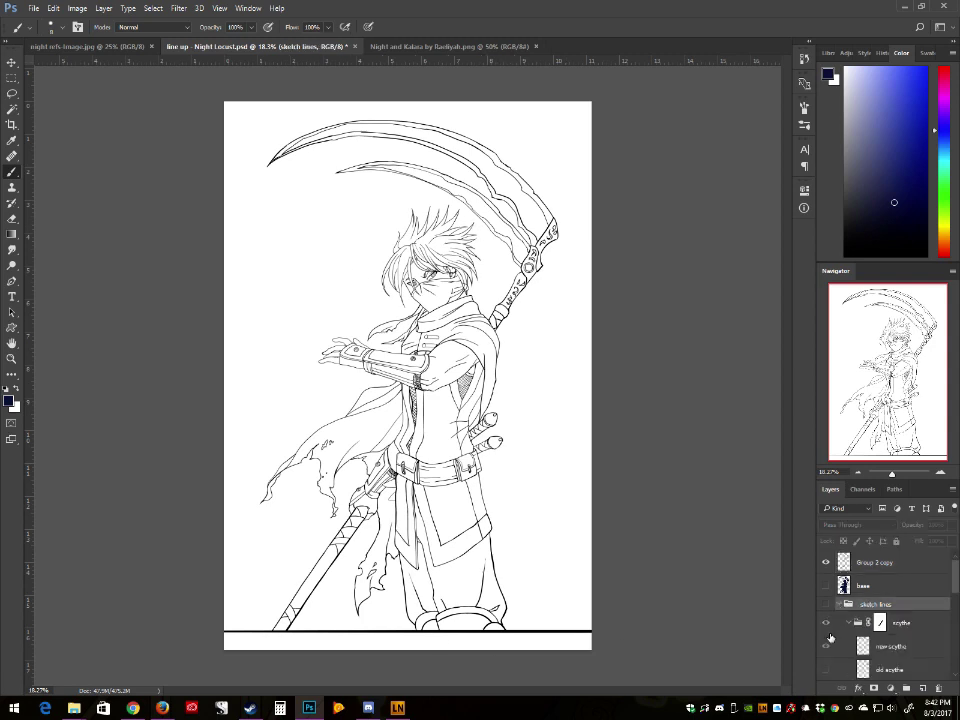
click(839, 605)
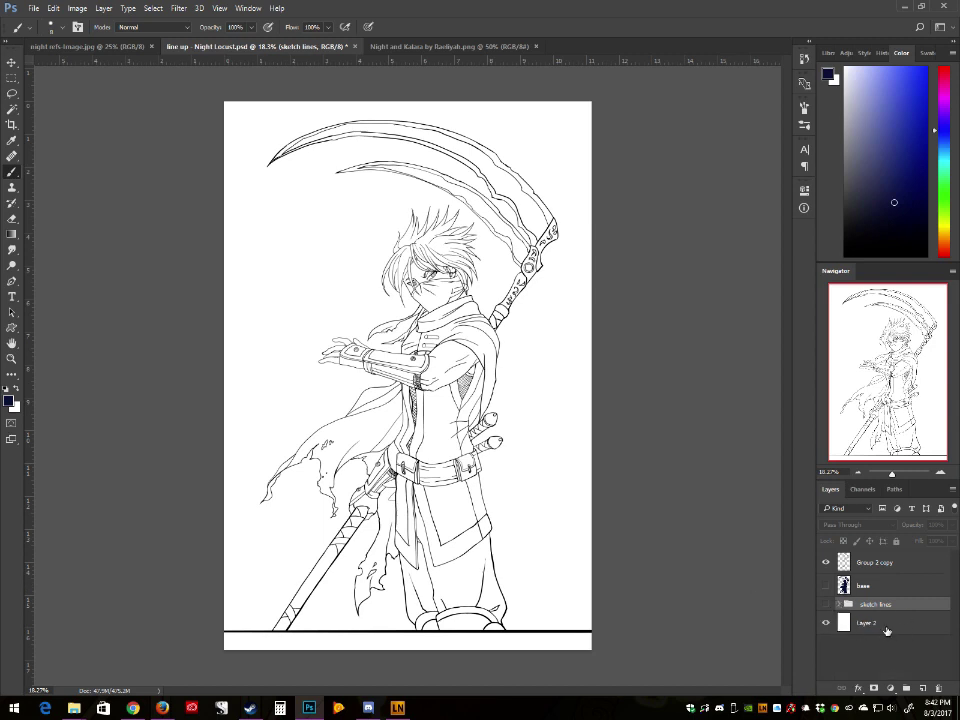
click(866, 566)
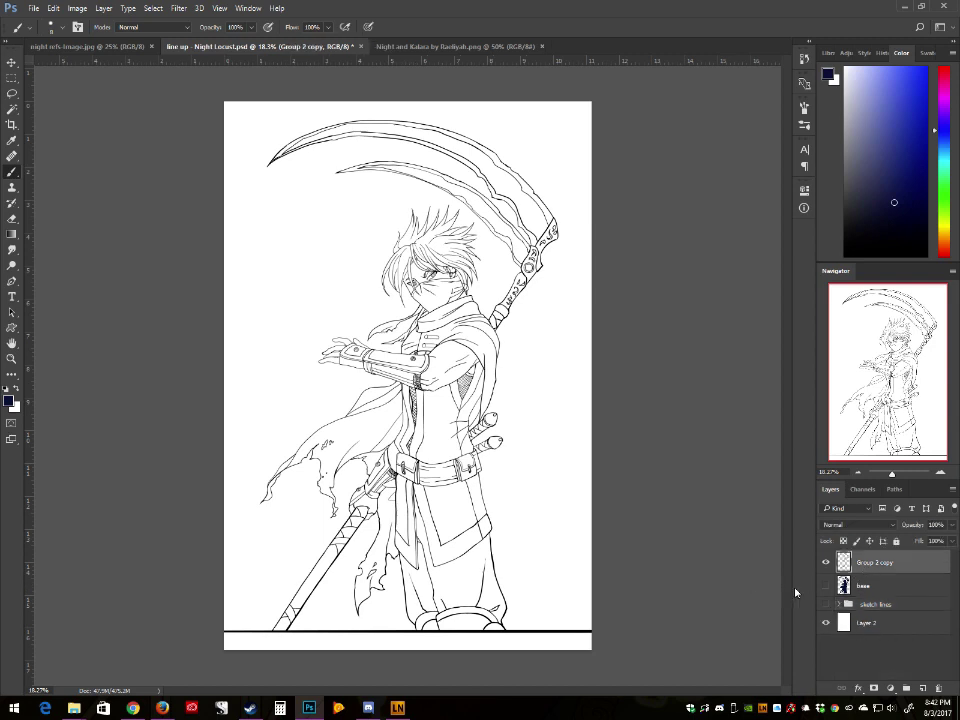
ctrl+click(848, 565)
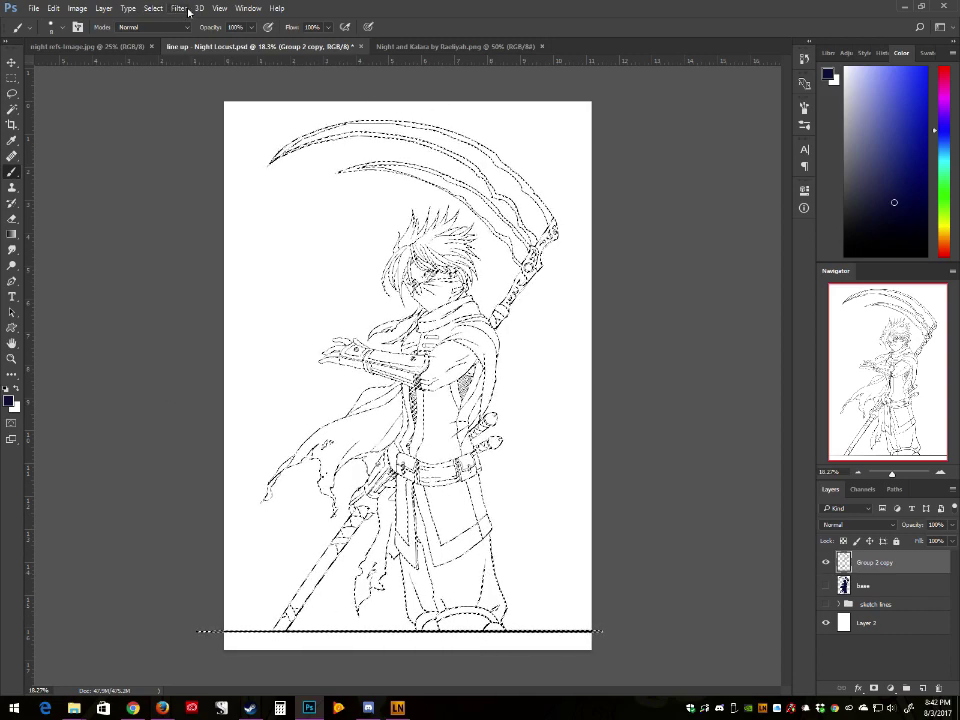
click(155, 8)
click(152, 33)
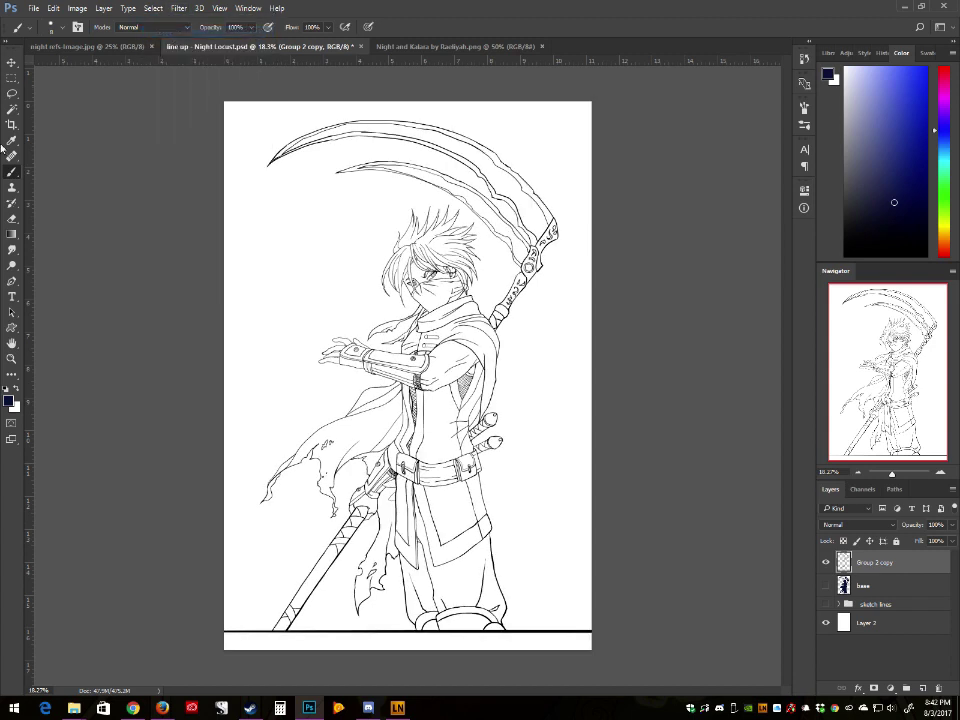
Step: Select the empty background around the character on the line art layer with the Magic Wand
click(11, 108)
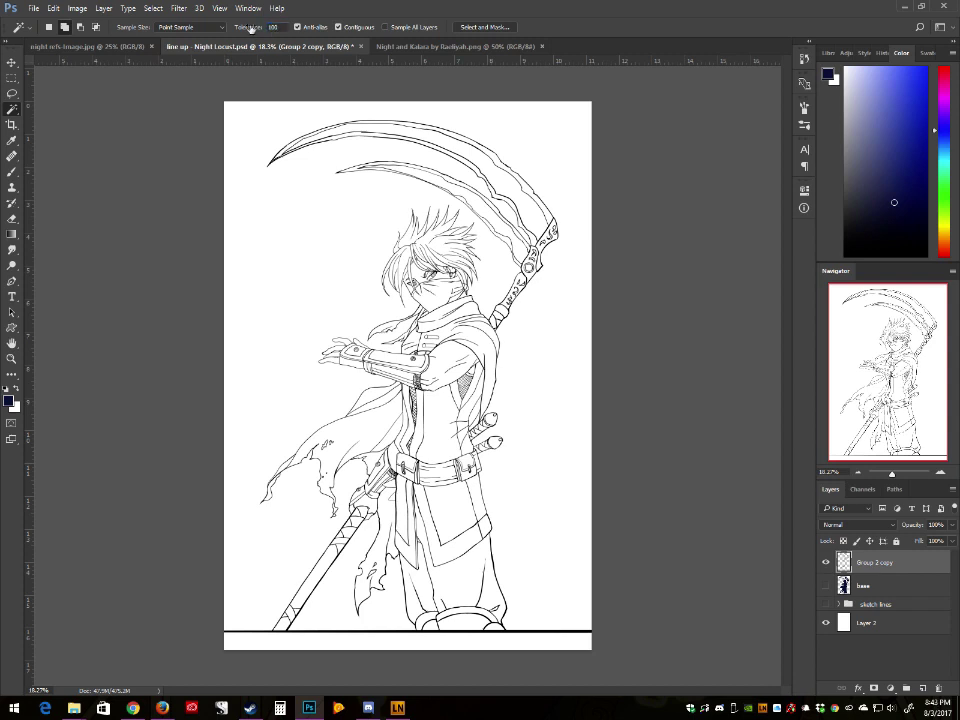
click(333, 298)
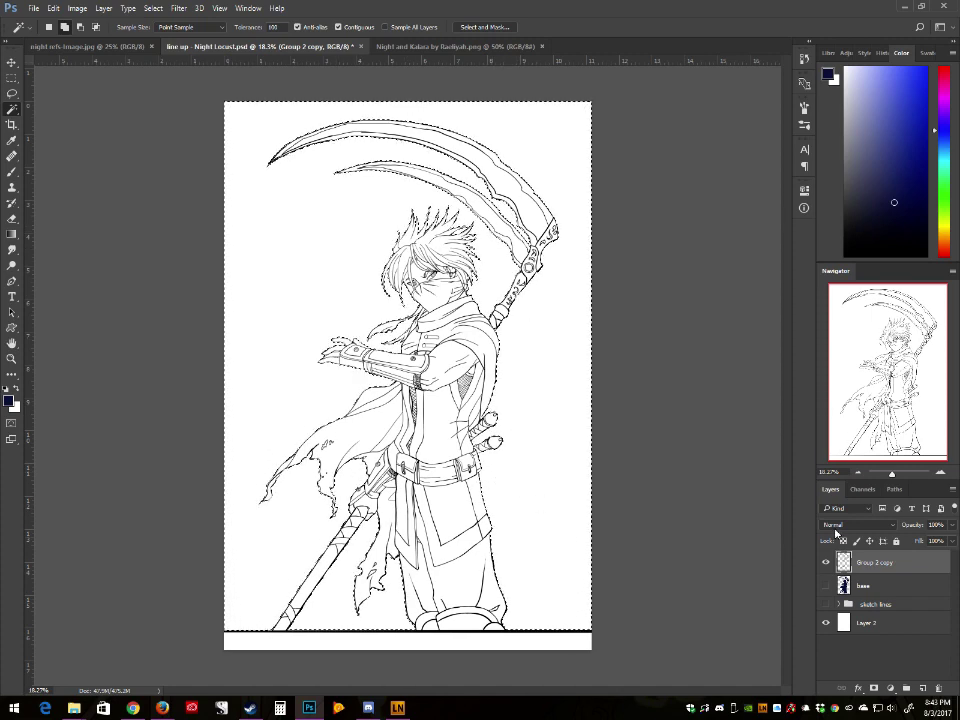
drag(892, 475, 897, 476)
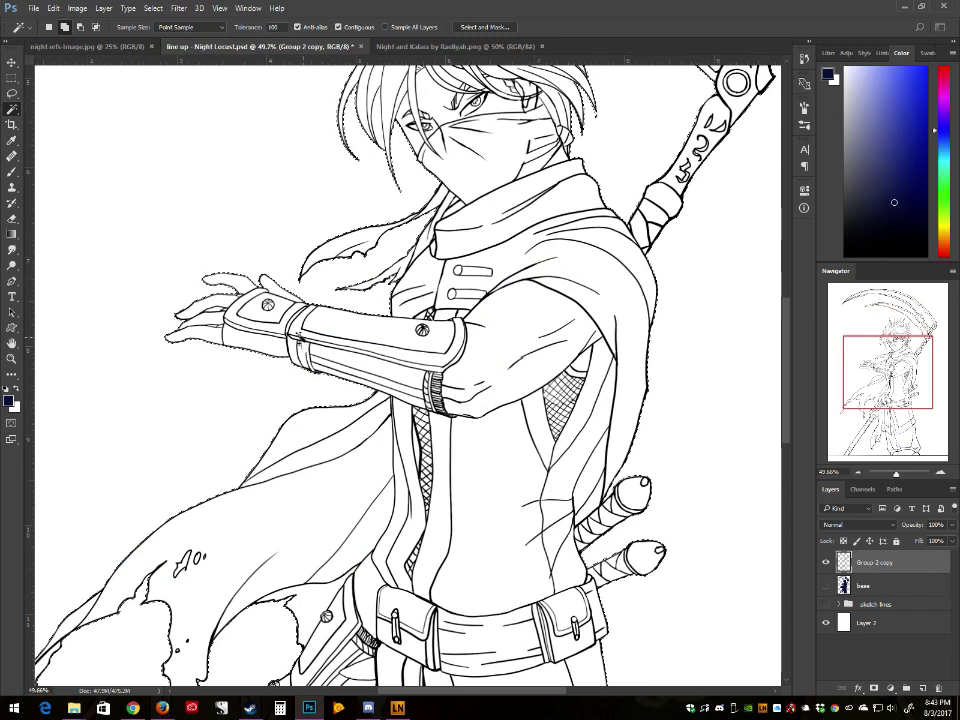
scroll(163, 237, up, 3)
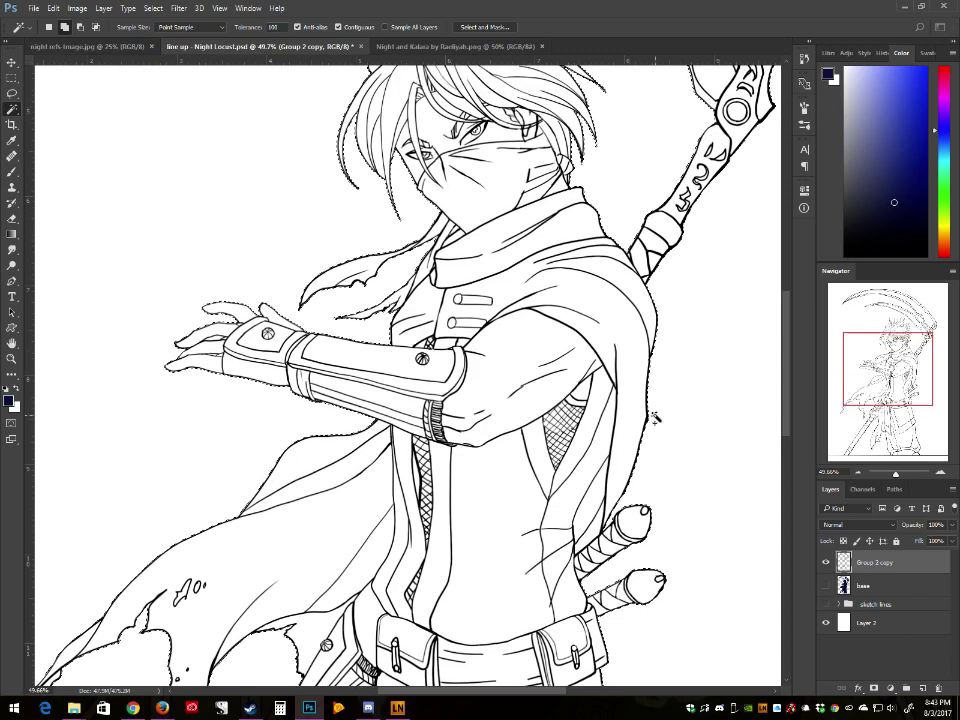
scroll(492, 315, up, 1)
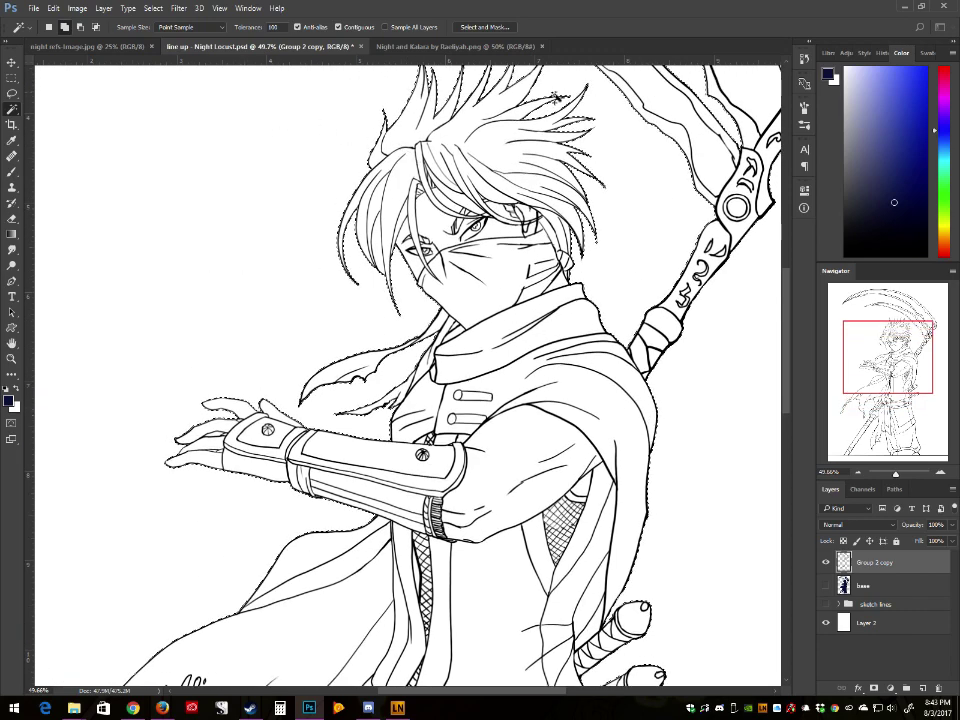
drag(908, 367, 912, 352)
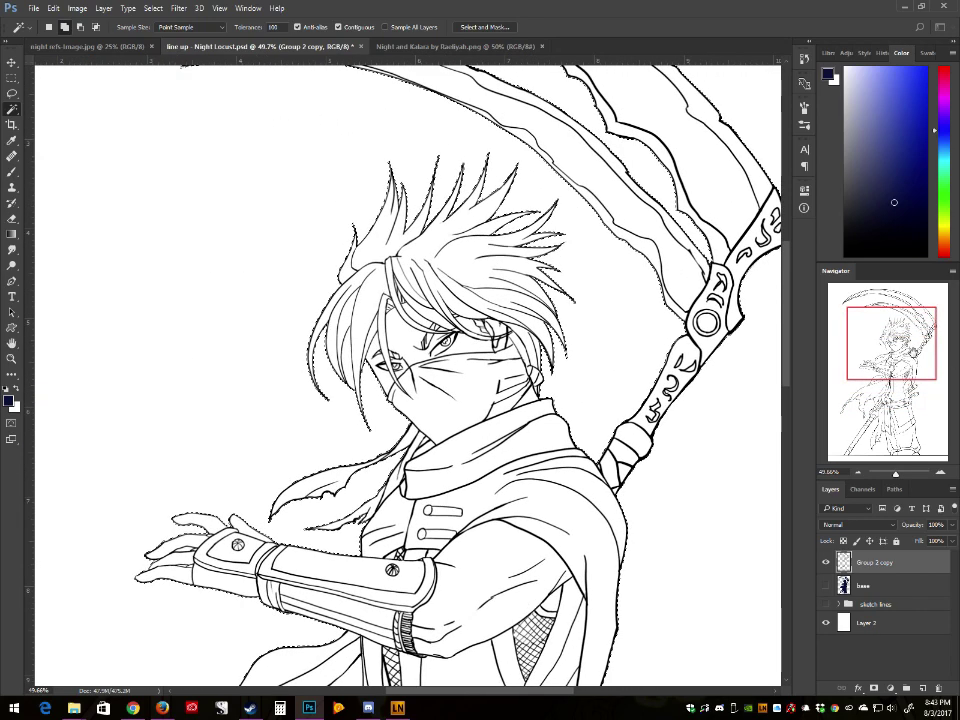
Step: Fill the inverse of the background selection with the dark blue foreground color on a new layer above the base, and deselect
key(ctrl+shift+alt+n)
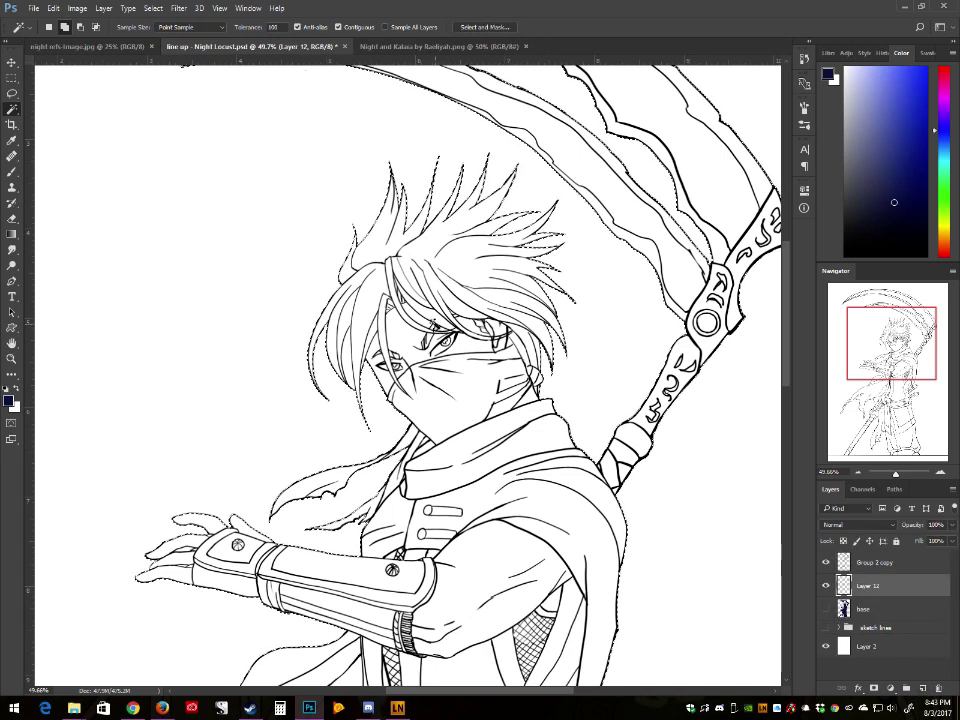
click(484, 268)
click(53, 8)
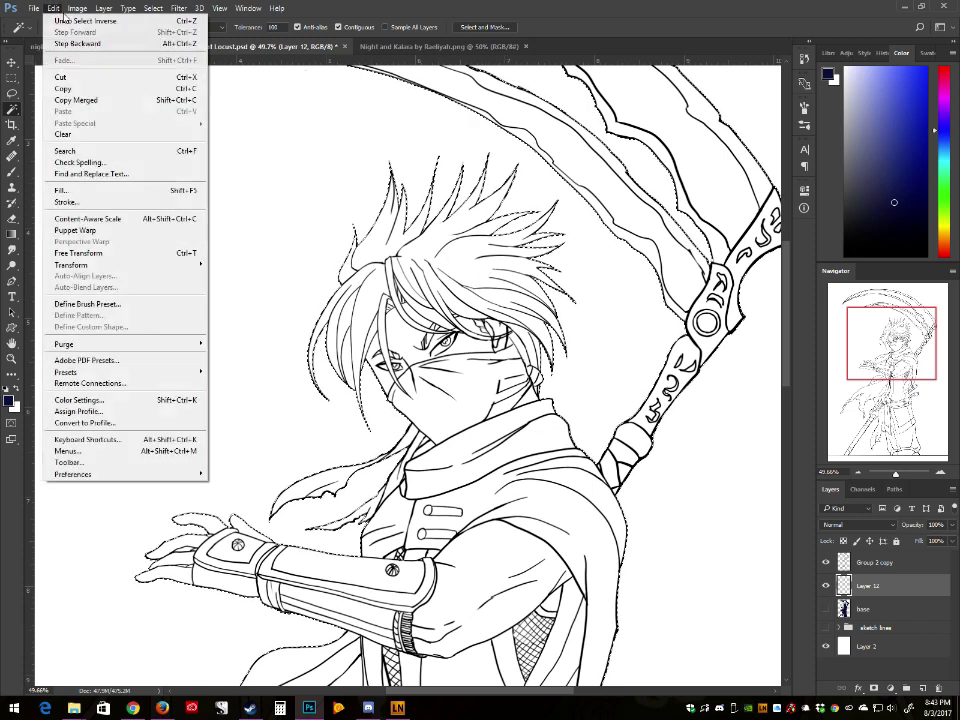
key(Right)
mouse_move(53, 8)
click(82, 188)
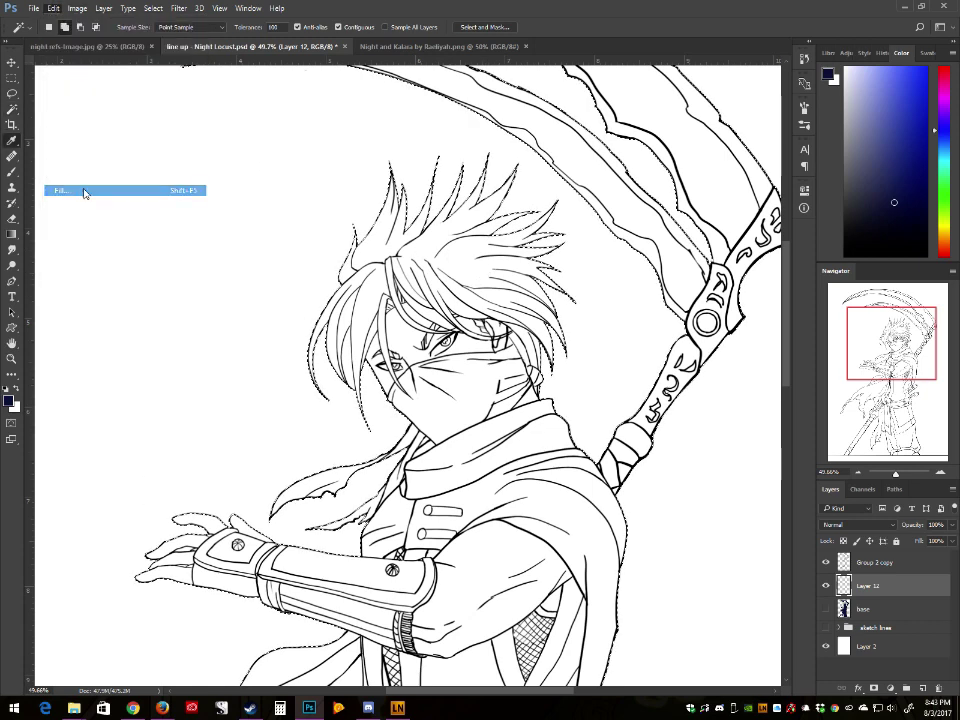
click(558, 209)
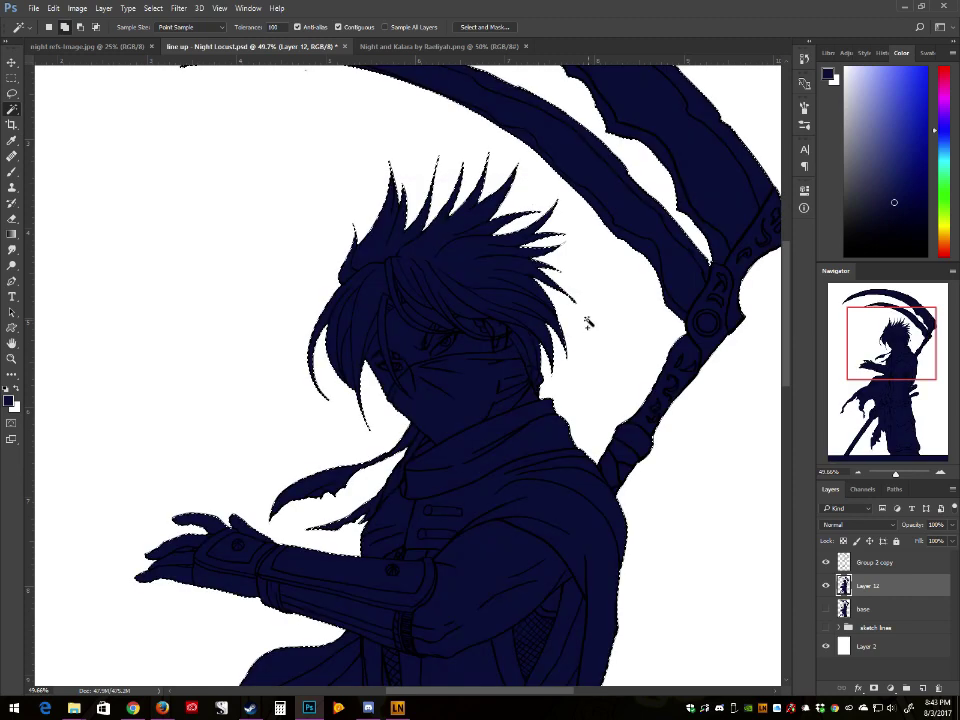
drag(903, 355, 893, 396)
scroll(408, 375, up, 6)
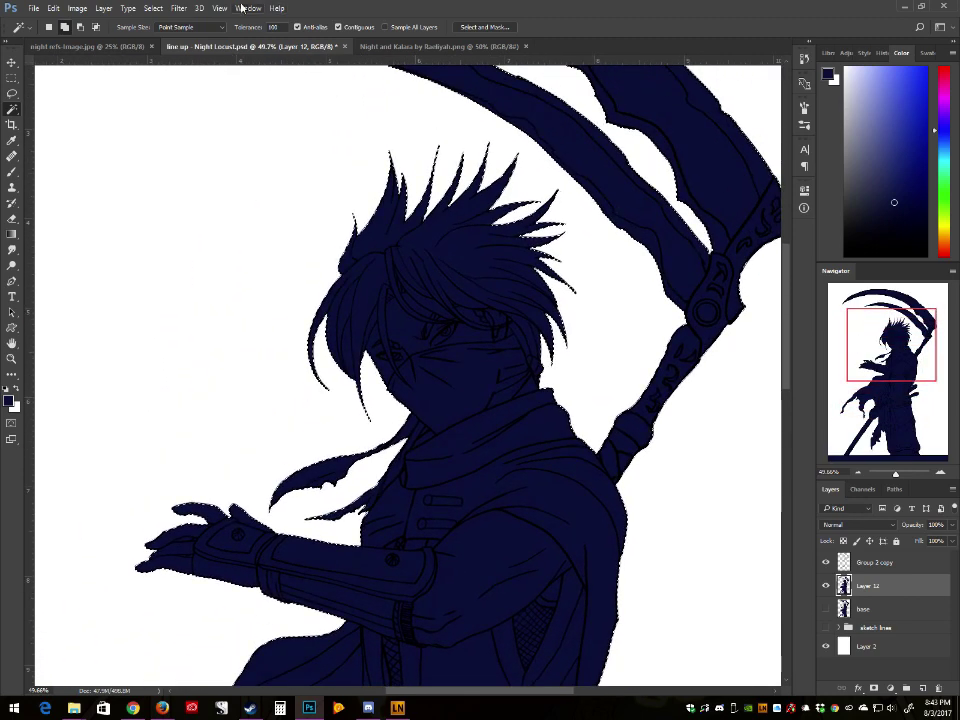
click(153, 8)
click(174, 34)
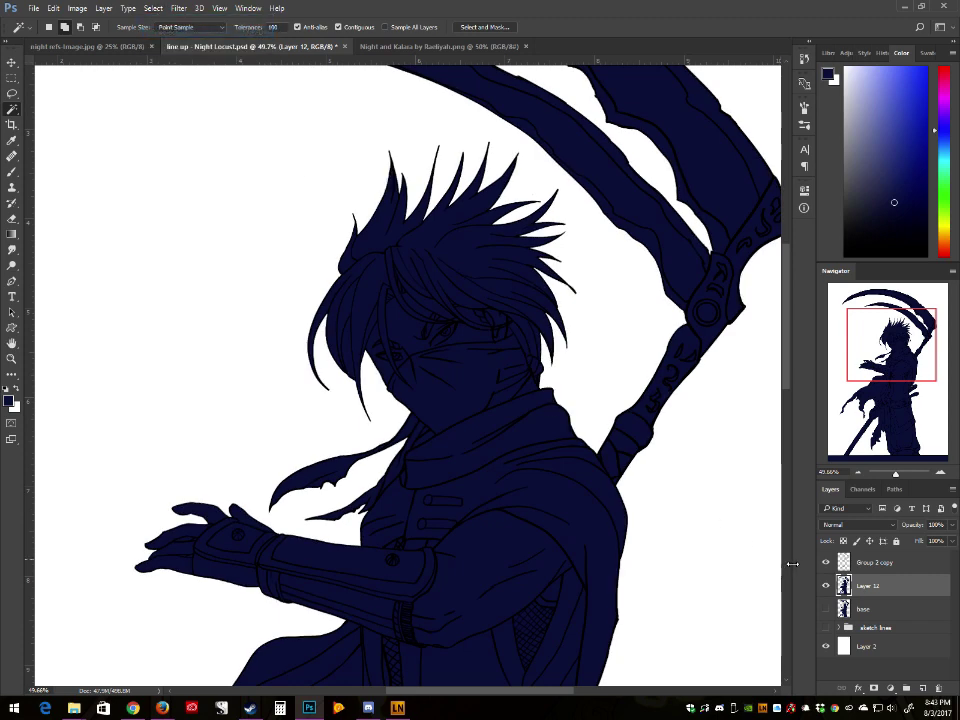
Step: Delete the newly filled Layer 12 and show the base layer again
key(Delete)
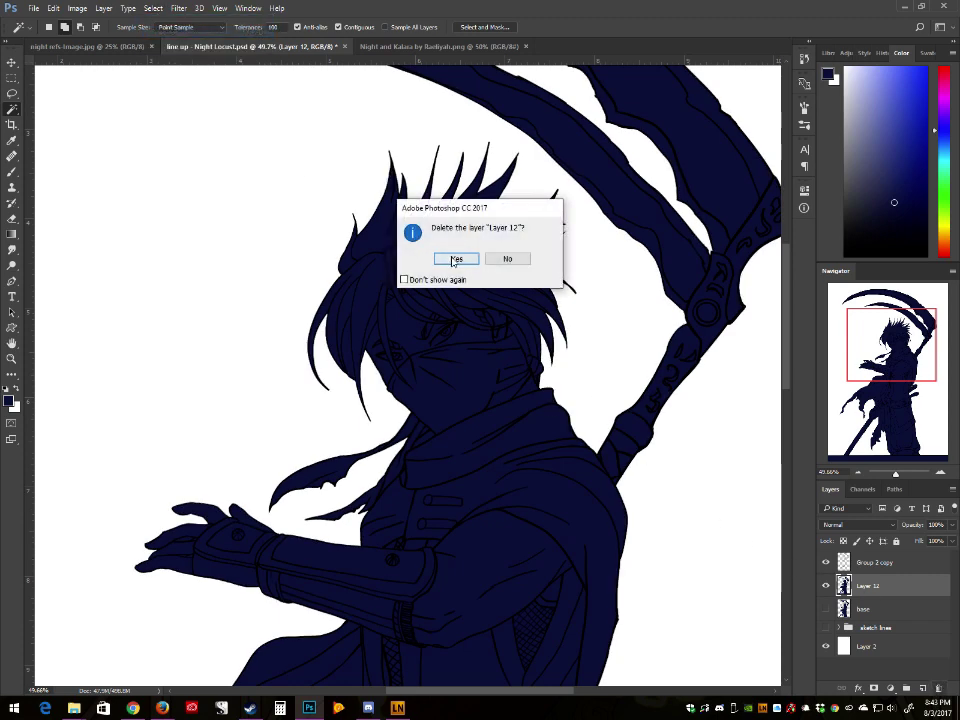
click(456, 259)
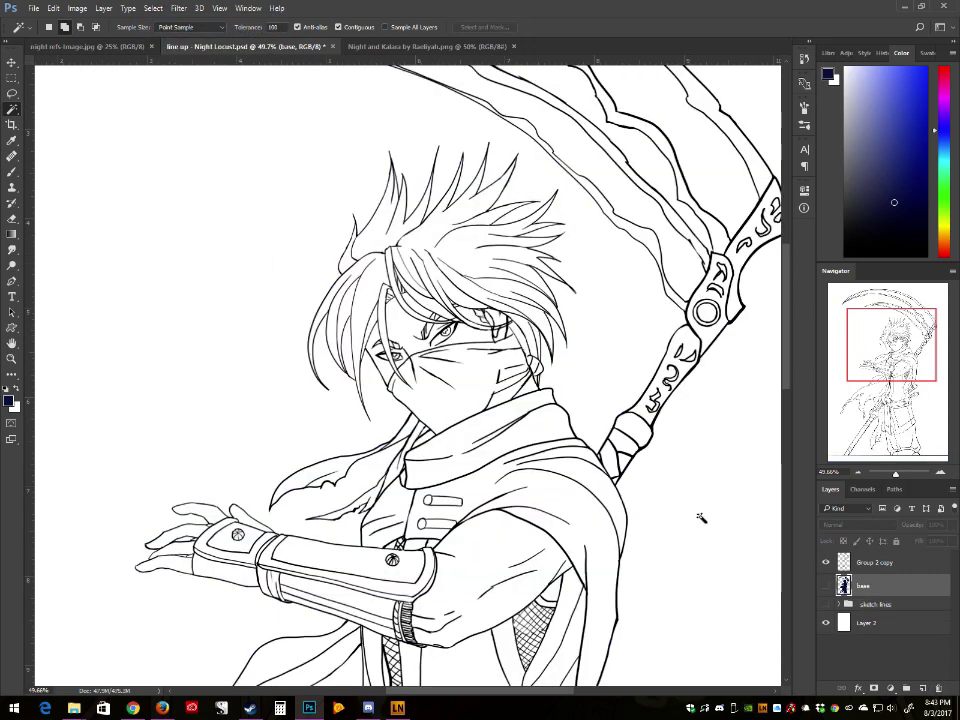
click(826, 586)
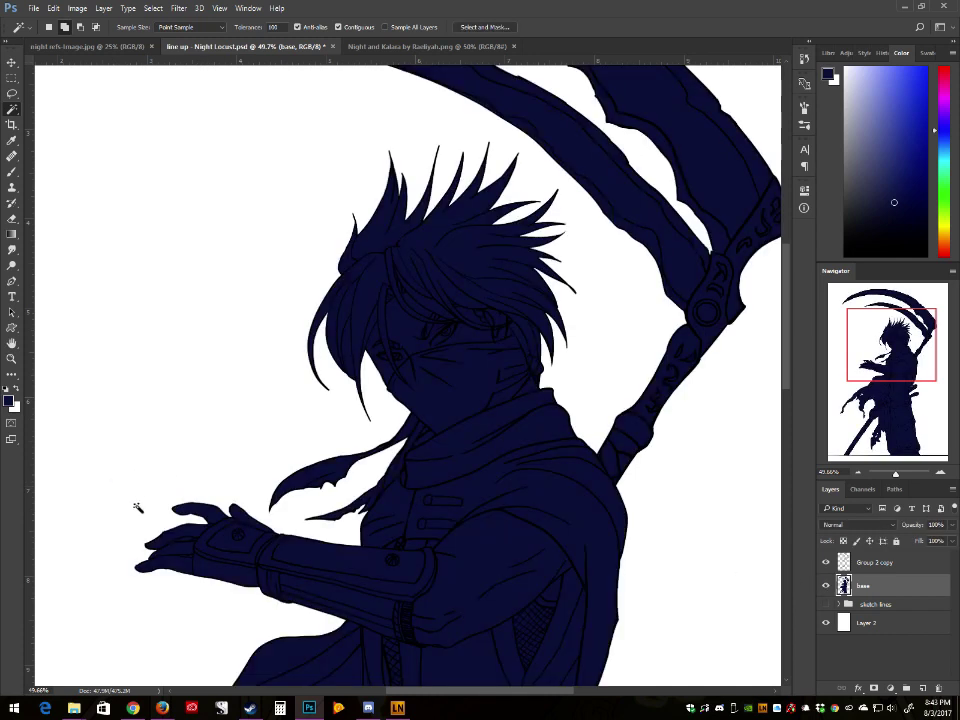
key(z)
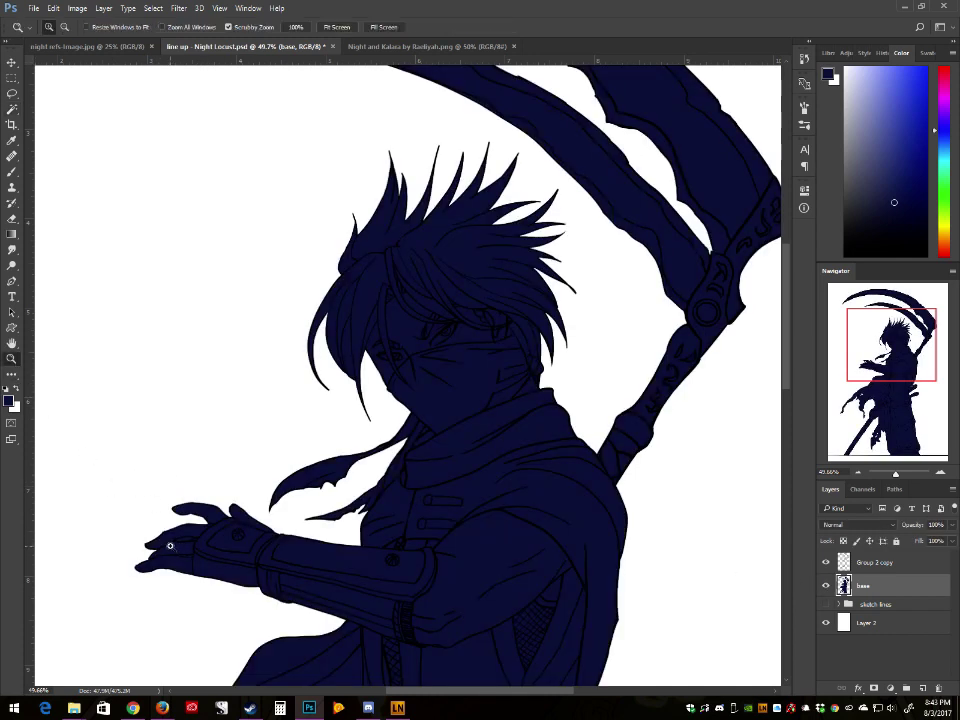
Step: Clear the navy fill from the narrow gaps between the outstretched hand's fingers on the base layer
drag(170, 545, 183, 540)
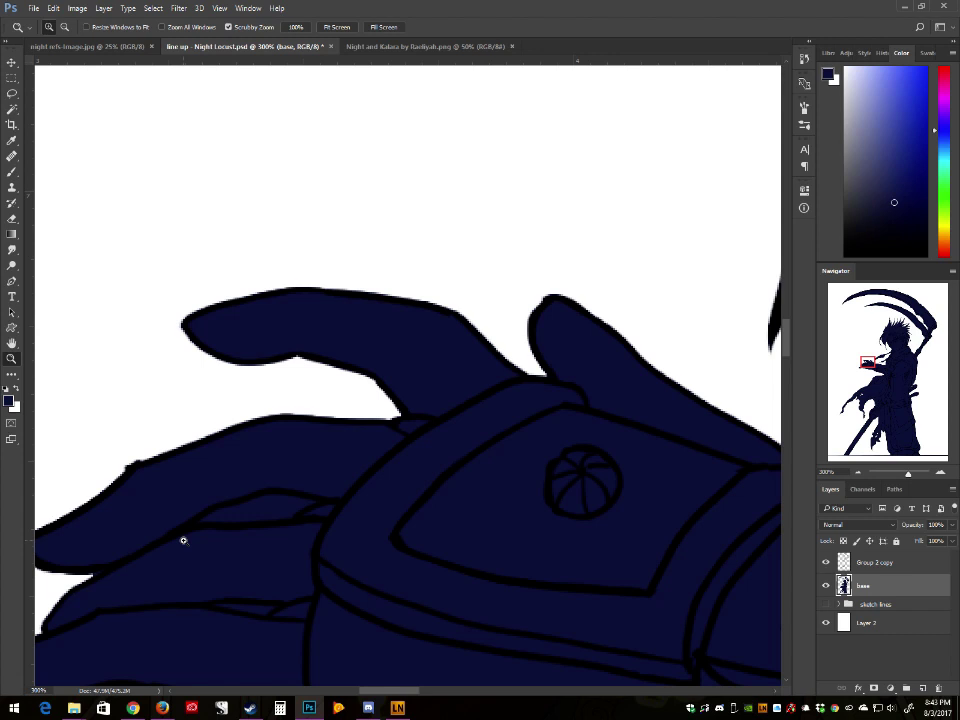
key(b)
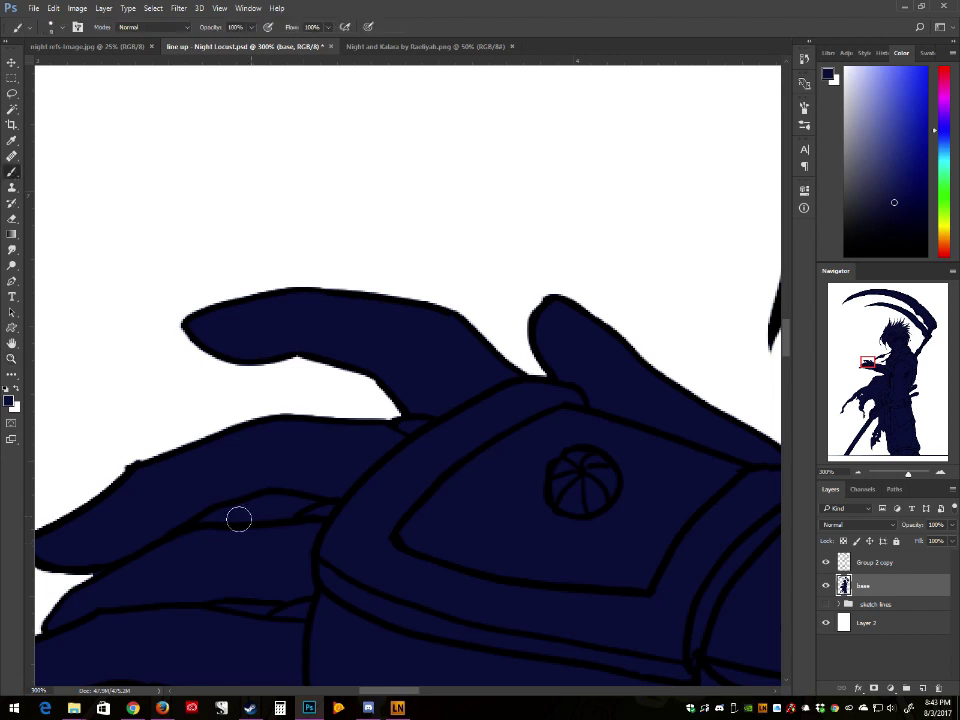
mouse_move(231, 514)
mouse_down()
mouse_move(214, 514)
mouse_move(310, 497)
mouse_move(326, 508)
mouse_up()
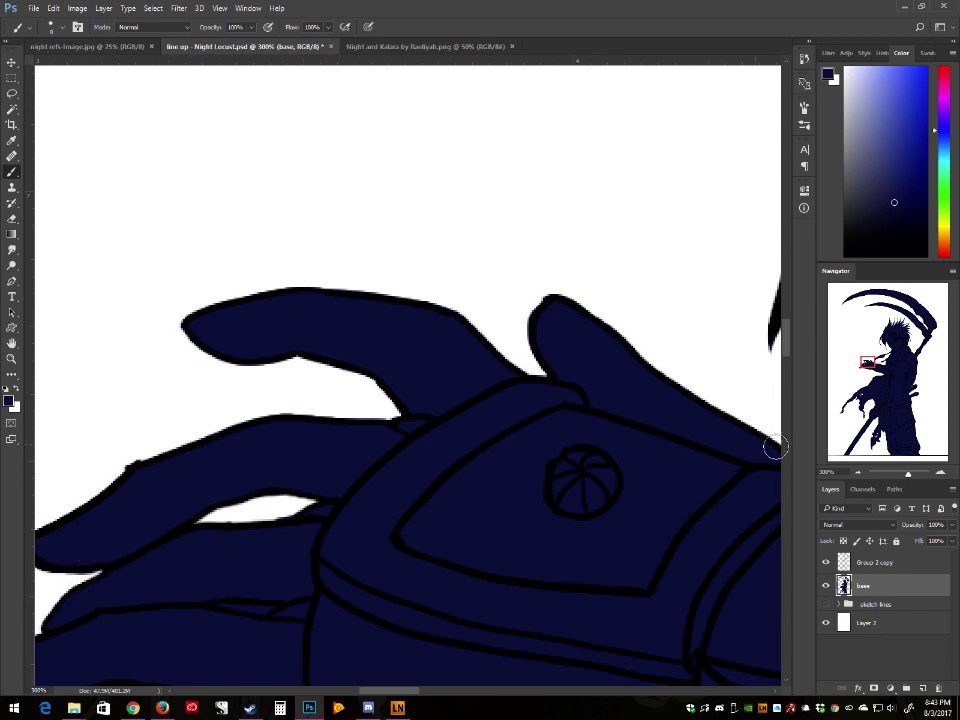
drag(868, 356, 865, 358)
drag(338, 514, 388, 517)
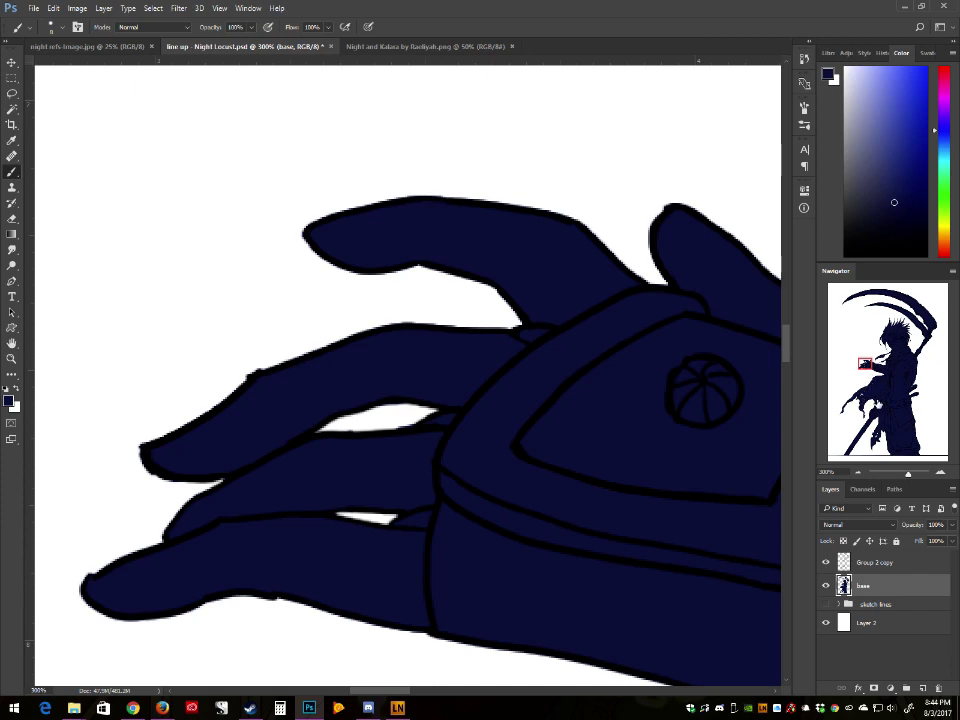
Step: Add a new layer directly above the base layer
drag(870, 361, 894, 343)
drag(908, 478, 897, 481)
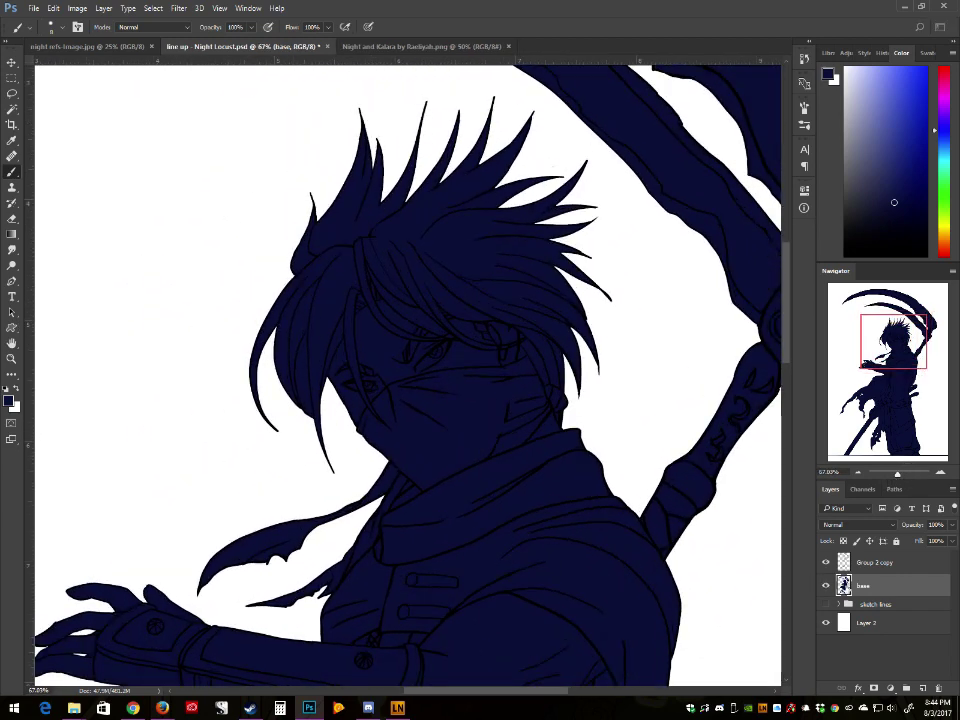
drag(890, 347, 885, 357)
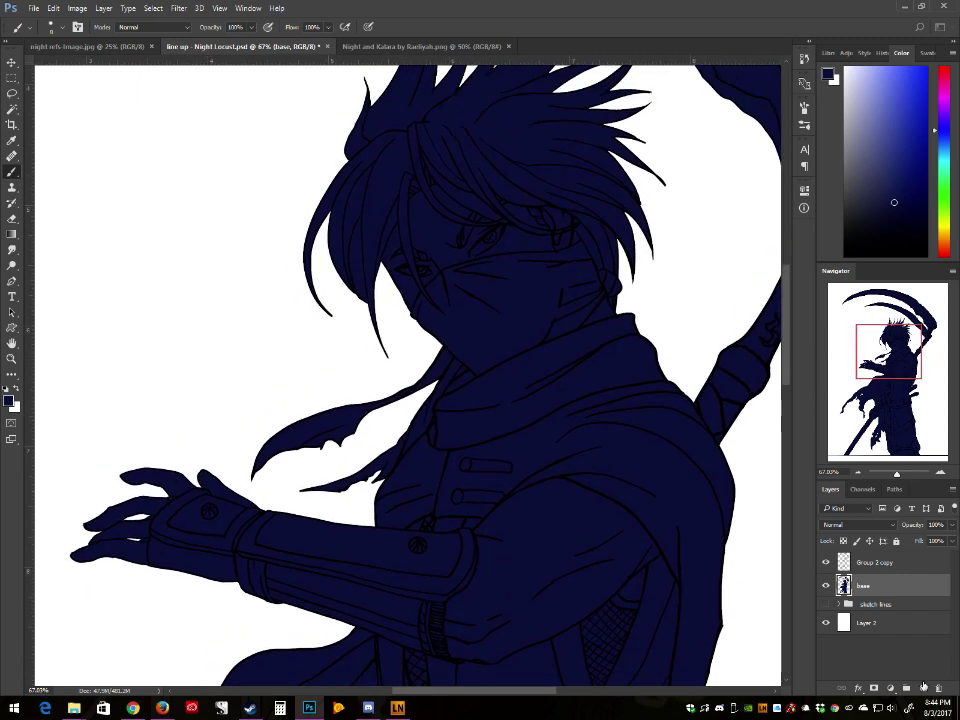
click(924, 690)
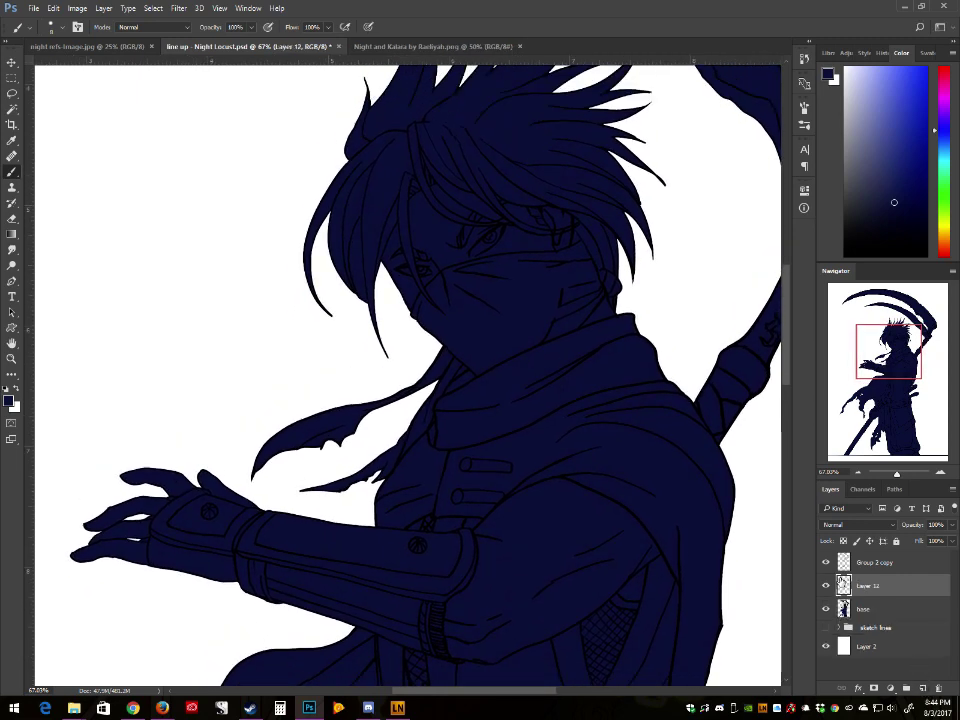
Step: Set the foreground colour to a pale beige skin tone, about #ddc9a2, for the brush
click(10, 402)
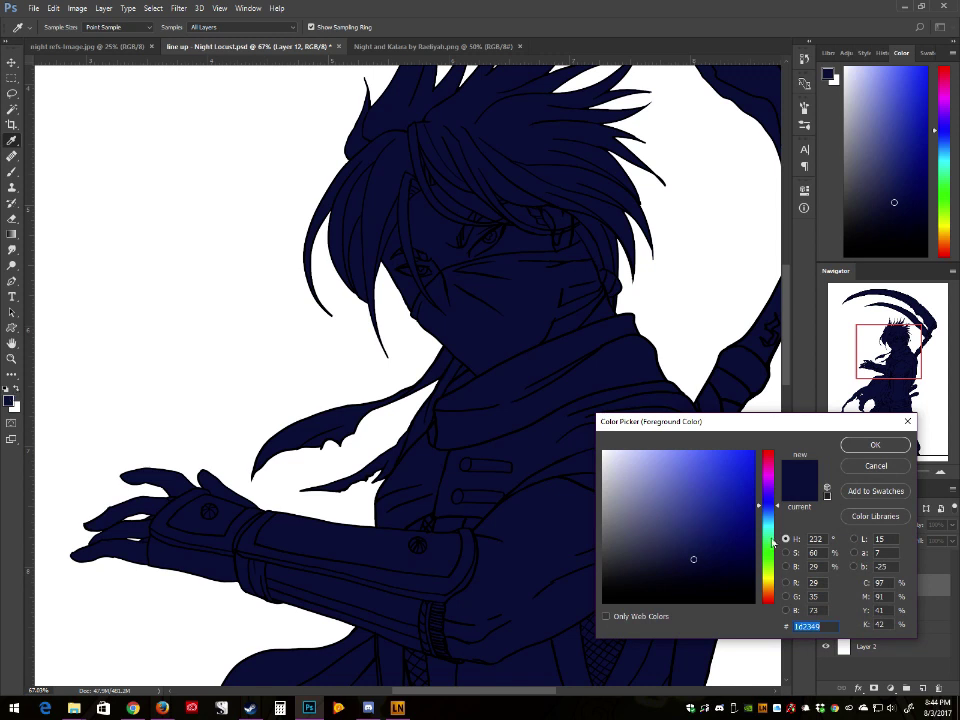
click(765, 580)
click(765, 586)
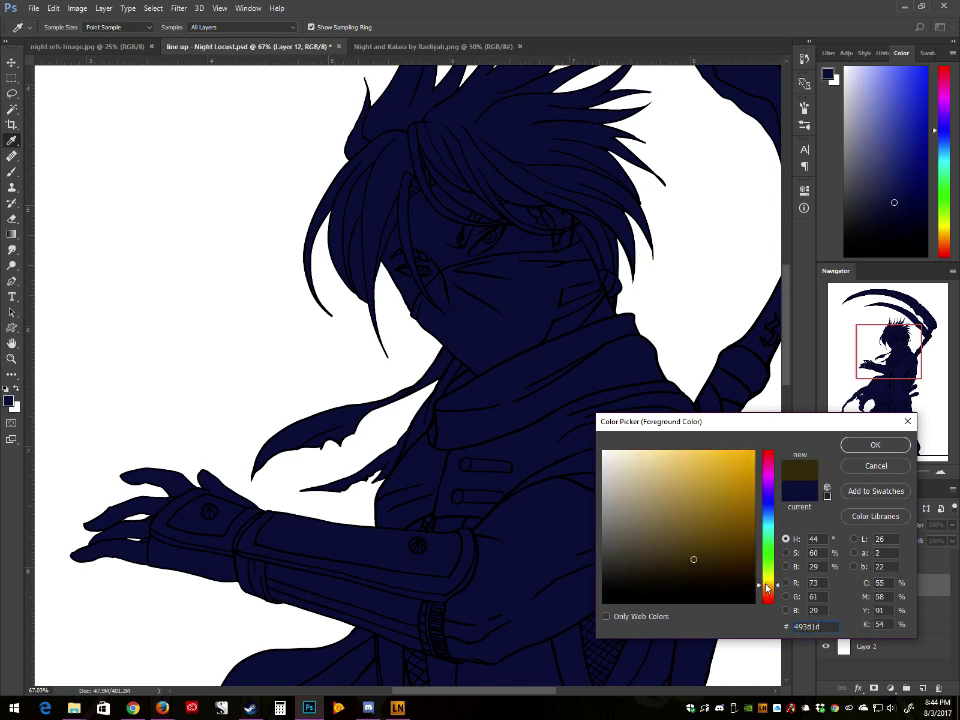
click(648, 458)
mouse_move(648, 459)
mouse_down()
mouse_move(647, 474)
mouse_move(651, 453)
mouse_move(657, 470)
mouse_up()
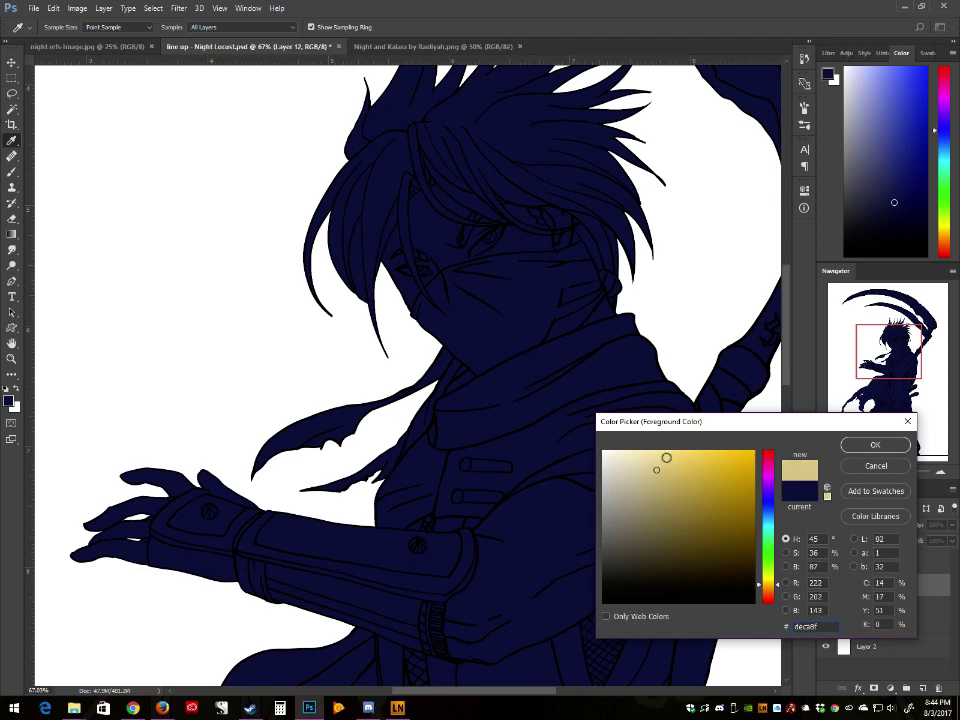
click(875, 444)
key(b)
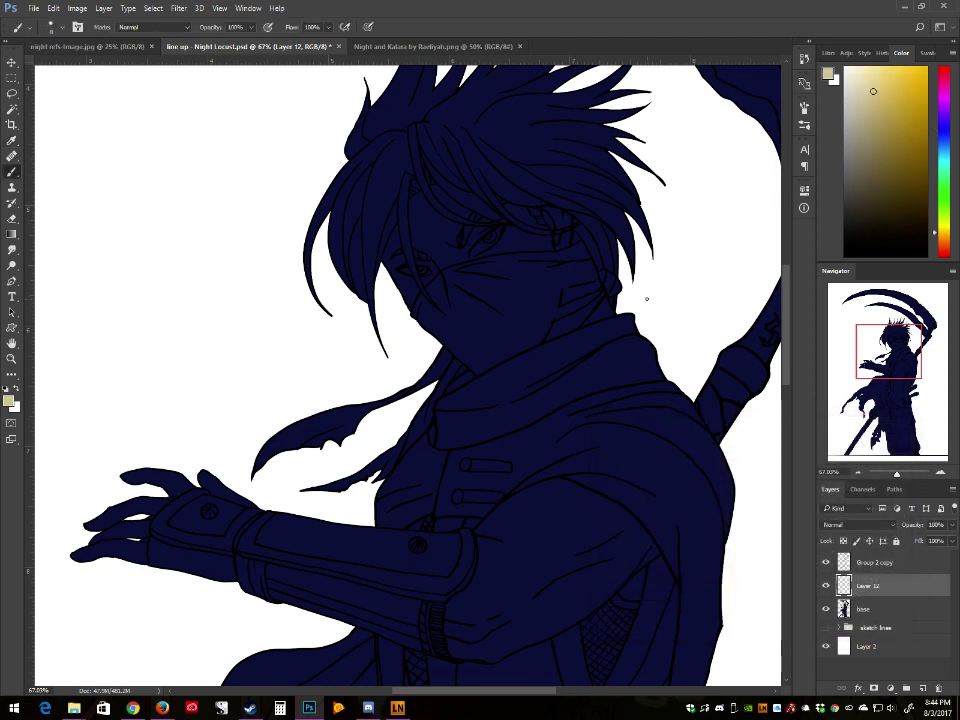
click(12, 401)
drag(640, 463, 642, 470)
drag(778, 587, 778, 589)
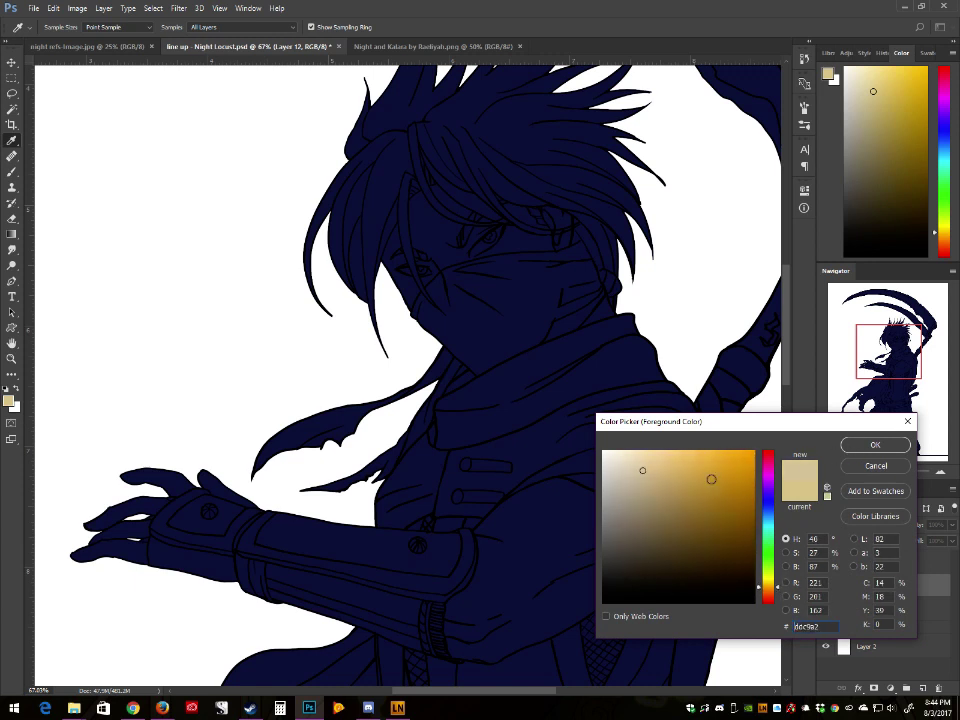
click(873, 445)
key(b)
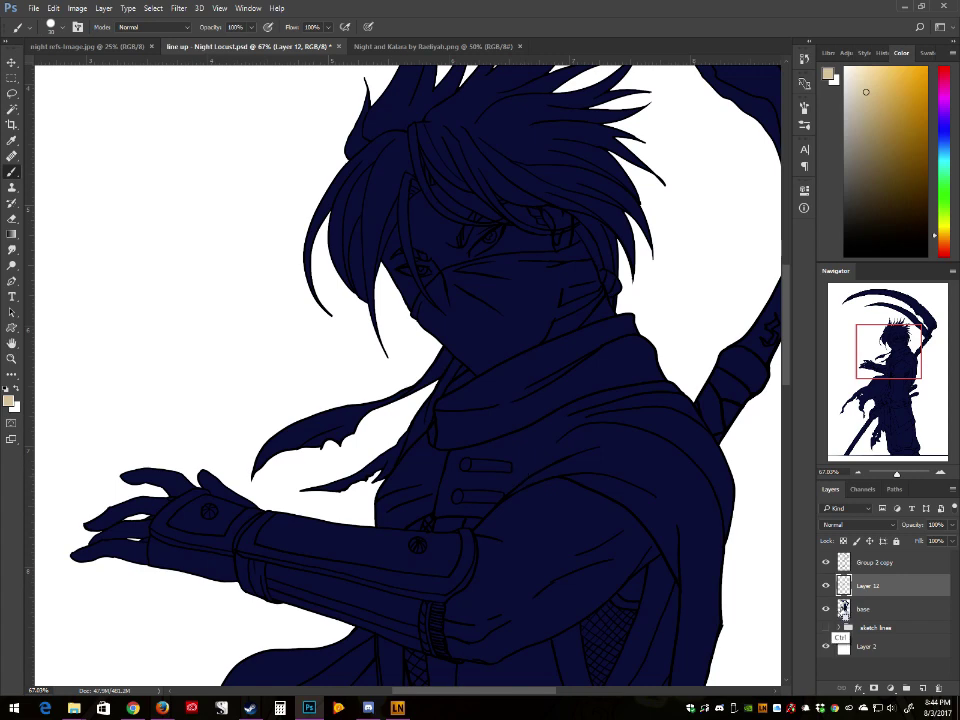
Step: Load the base layer's outline as a selection and paint the exposed face and ear beige on the new layer
ctrl+click(843, 608)
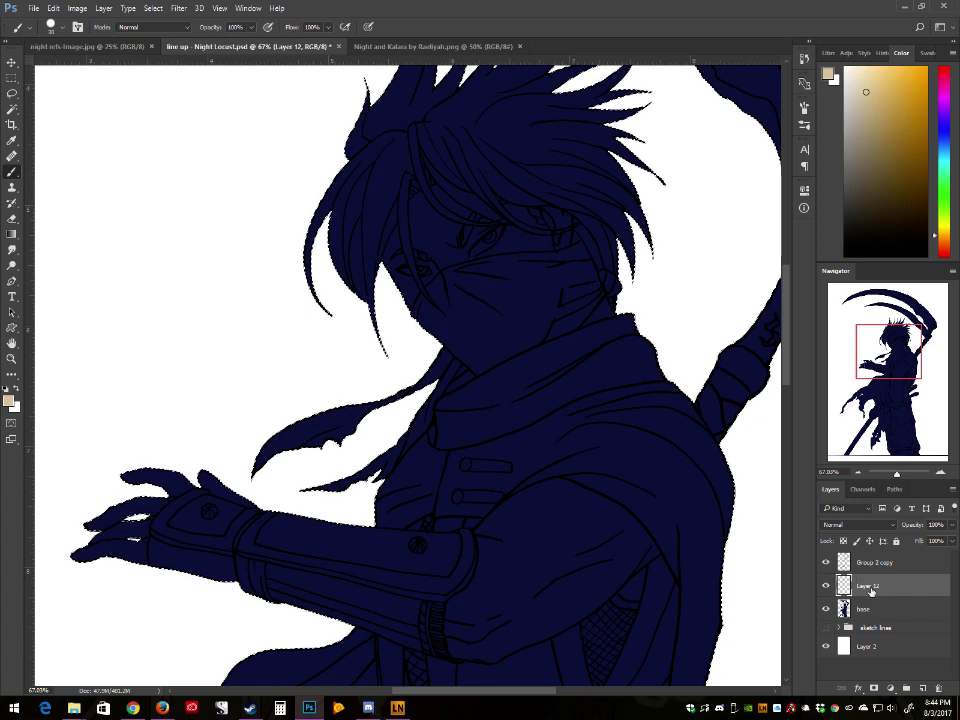
drag(403, 282, 415, 287)
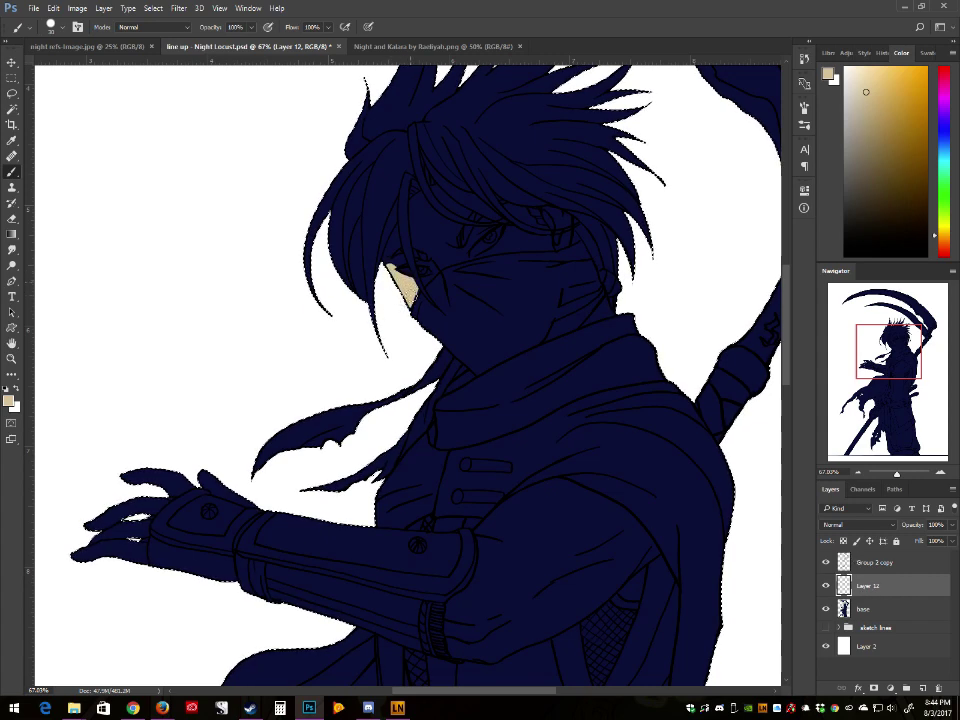
mouse_move(389, 264)
mouse_down()
mouse_move(399, 261)
mouse_move(395, 231)
mouse_move(403, 269)
mouse_move(438, 258)
mouse_move(430, 274)
mouse_move(433, 247)
mouse_move(414, 216)
mouse_move(462, 242)
mouse_move(458, 258)
mouse_move(470, 240)
mouse_up()
mouse_move(435, 191)
mouse_down()
mouse_move(476, 210)
mouse_move(443, 221)
mouse_move(514, 241)
mouse_move(507, 250)
mouse_move(511, 238)
mouse_move(566, 238)
mouse_up()
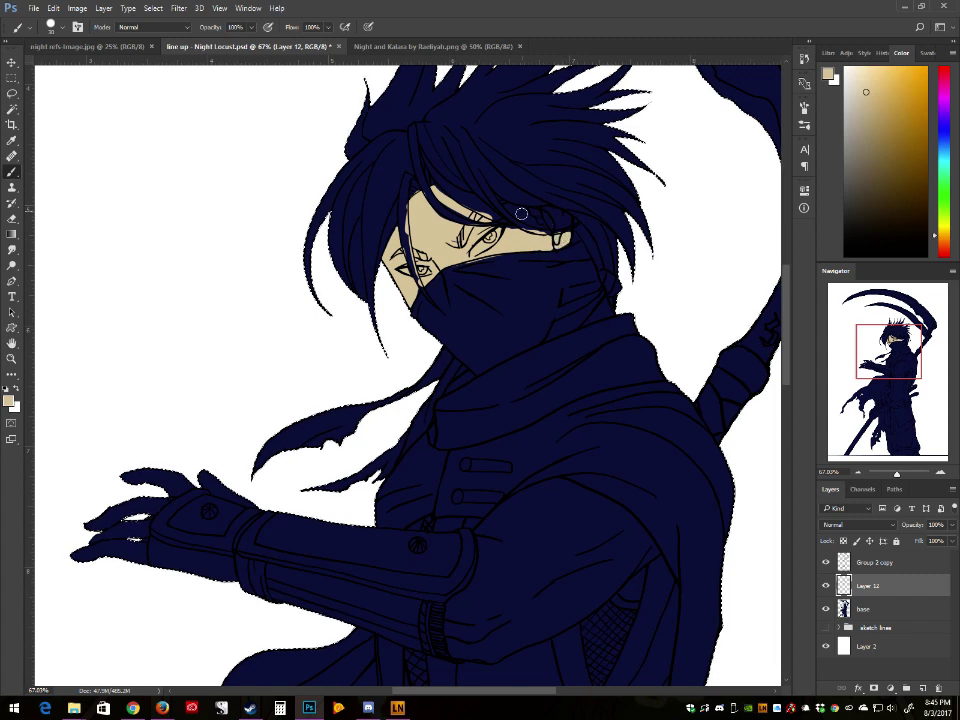
mouse_move(509, 208)
mouse_down()
mouse_move(531, 220)
mouse_move(558, 216)
mouse_up()
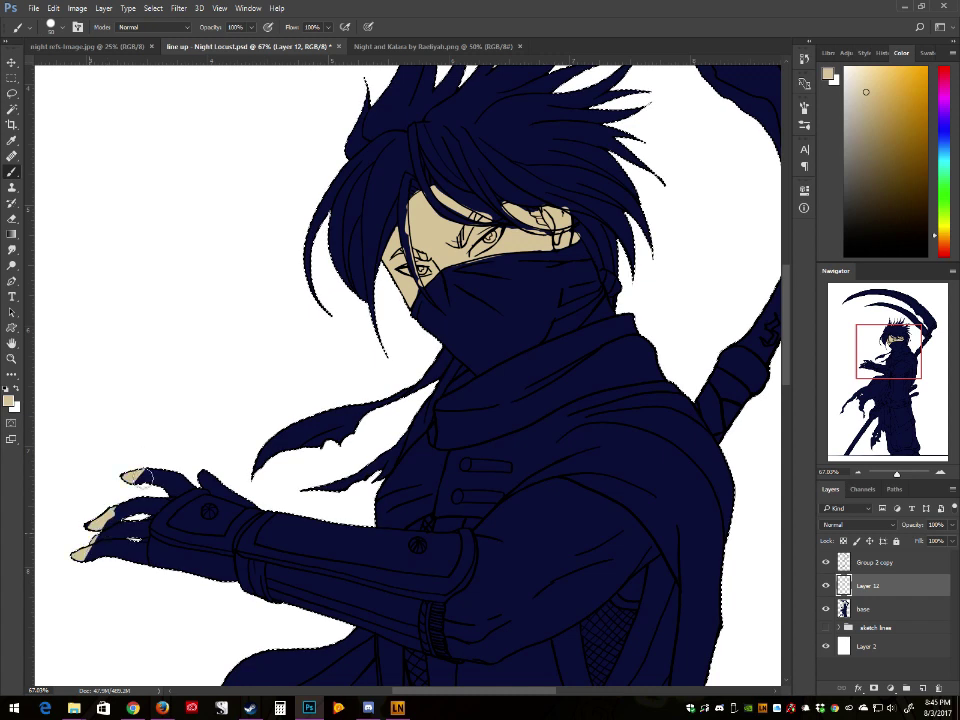
Step: Paint the outstretched hand's bare fingers and thumb beige up to the glove edge, and clear the selection
mouse_move(82, 537)
mouse_down()
mouse_move(108, 548)
mouse_move(133, 540)
mouse_up()
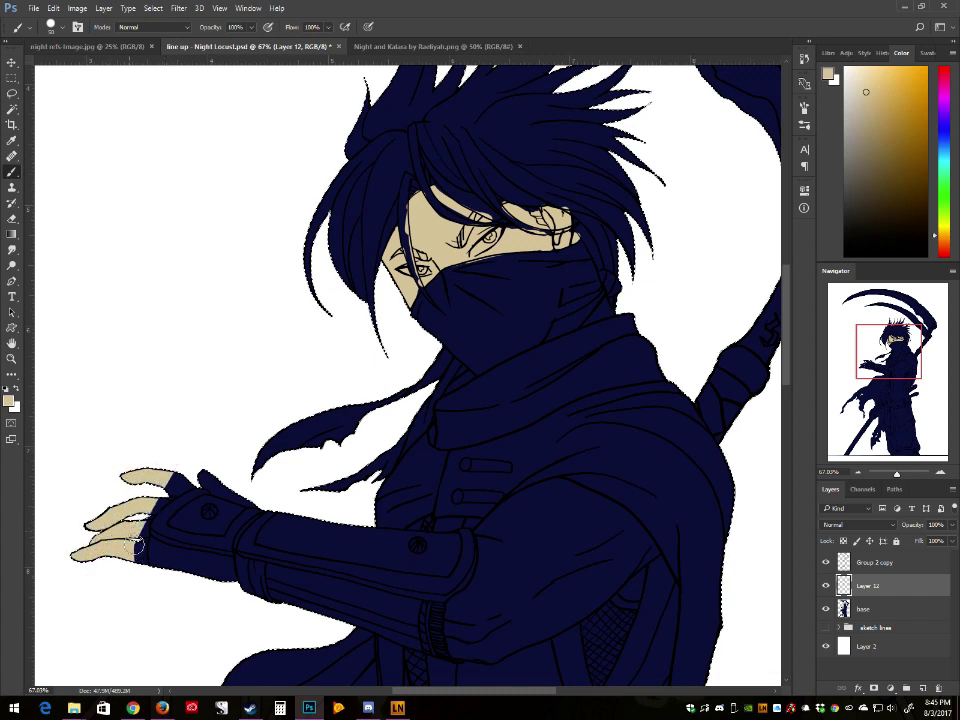
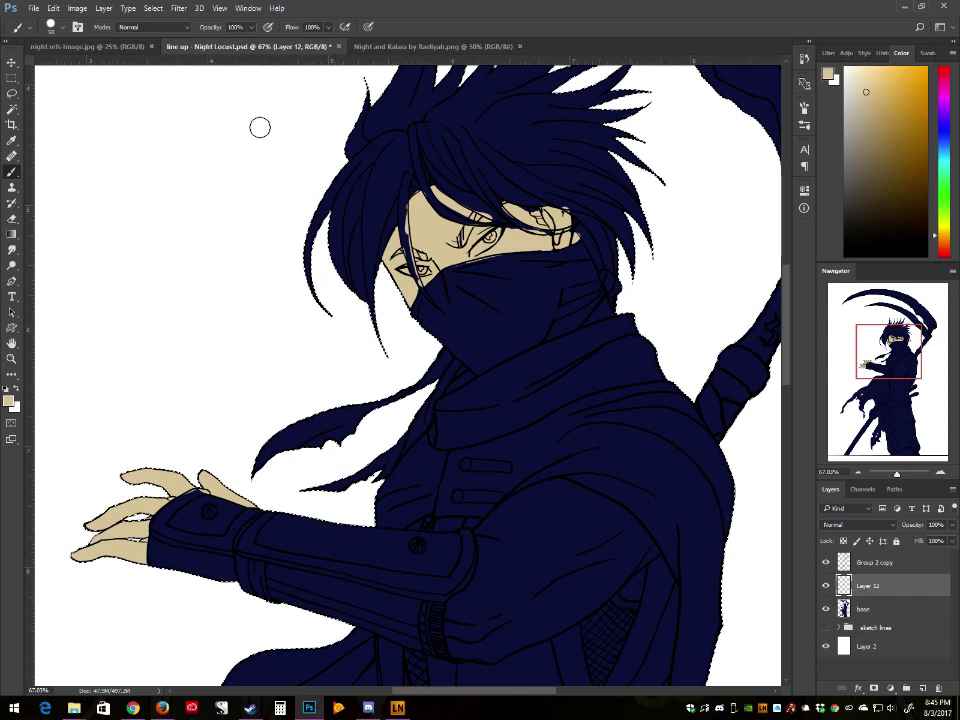
click(153, 8)
click(166, 33)
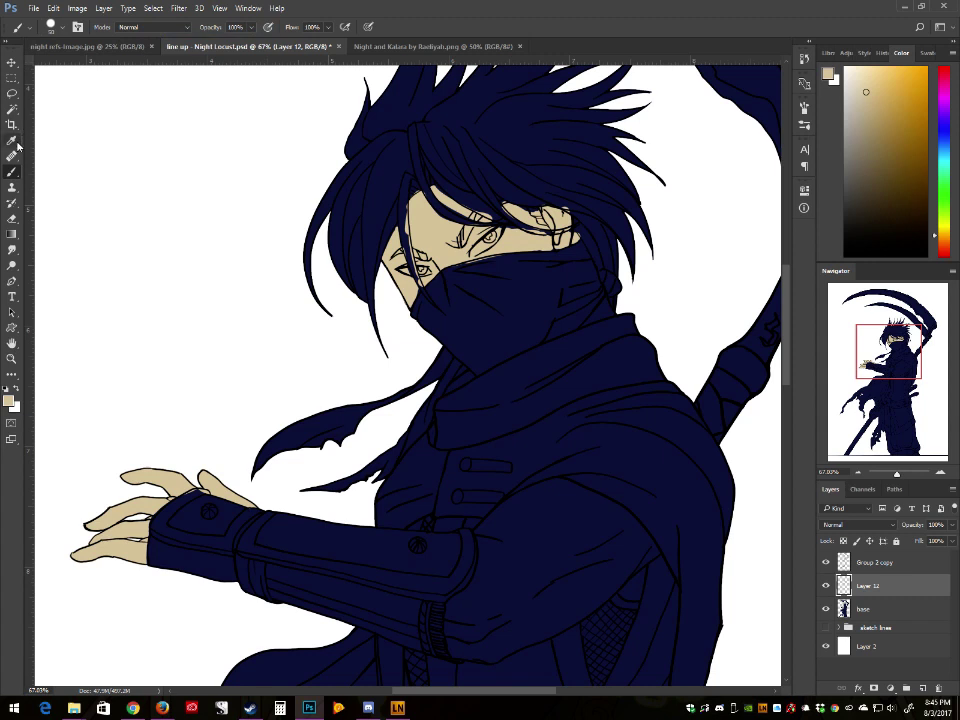
click(870, 609)
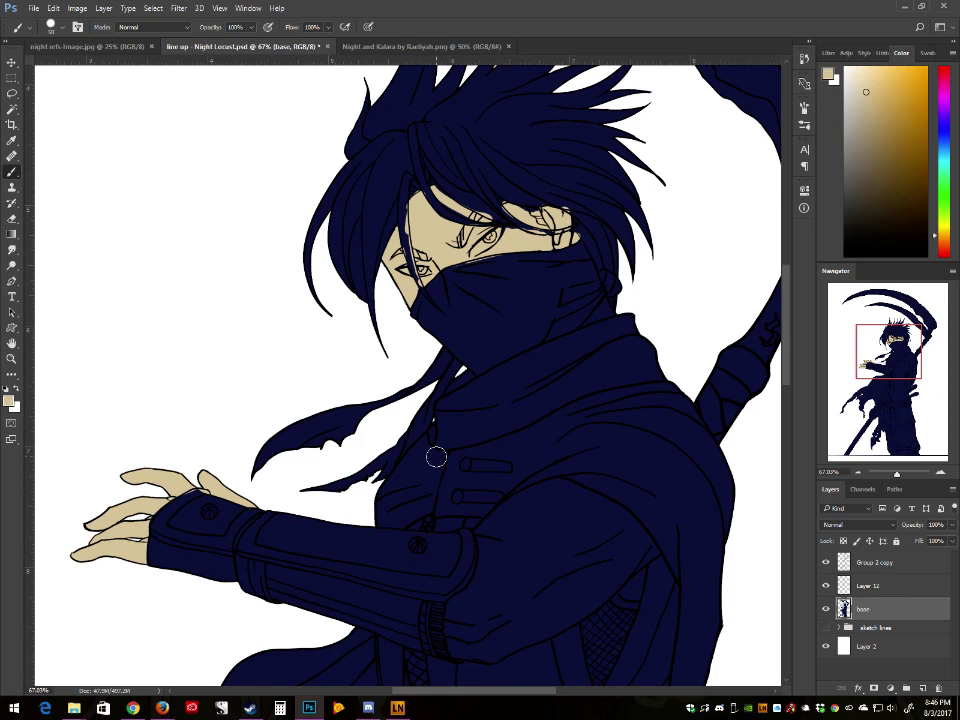
scroll(436, 457, down, 10)
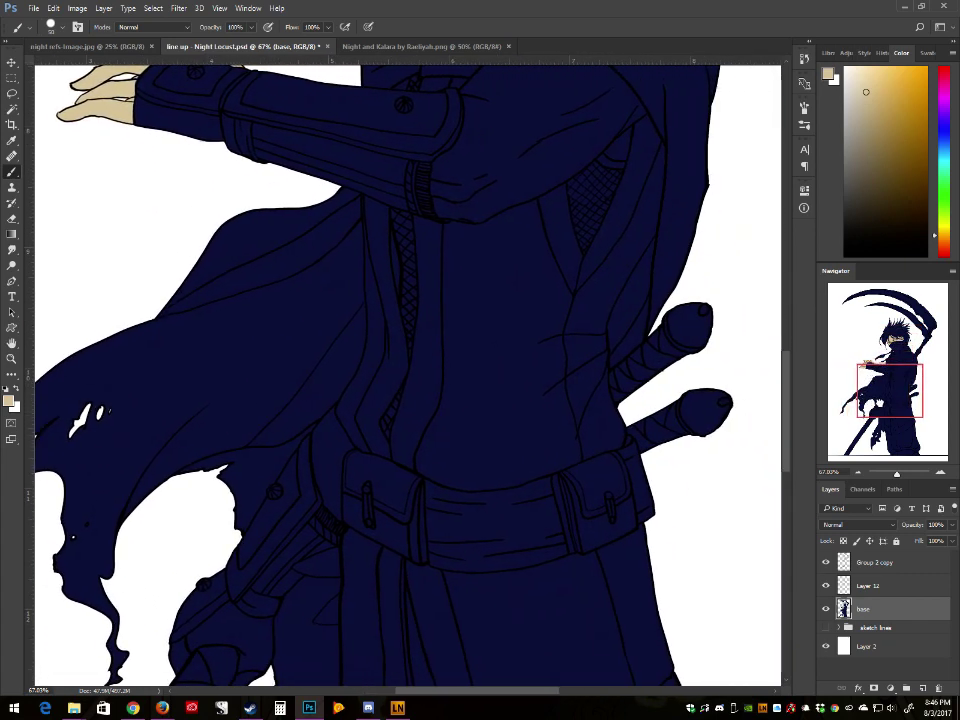
drag(879, 403, 866, 373)
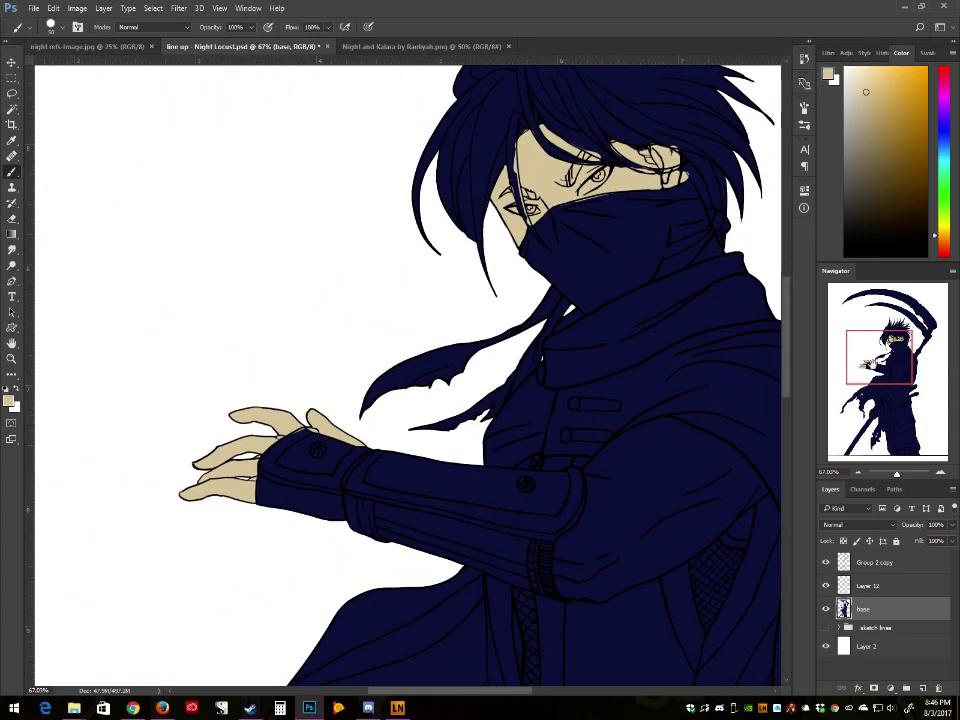
Step: Rename the layer holding the beige paint to "skin"
click(858, 592)
double_click(868, 587)
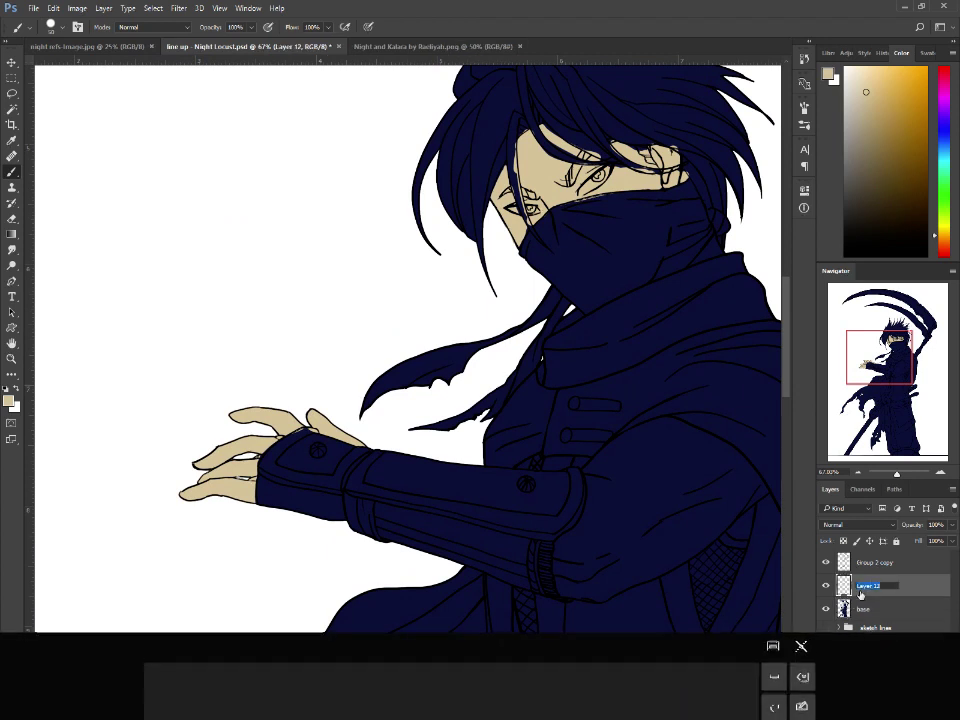
text(skin)
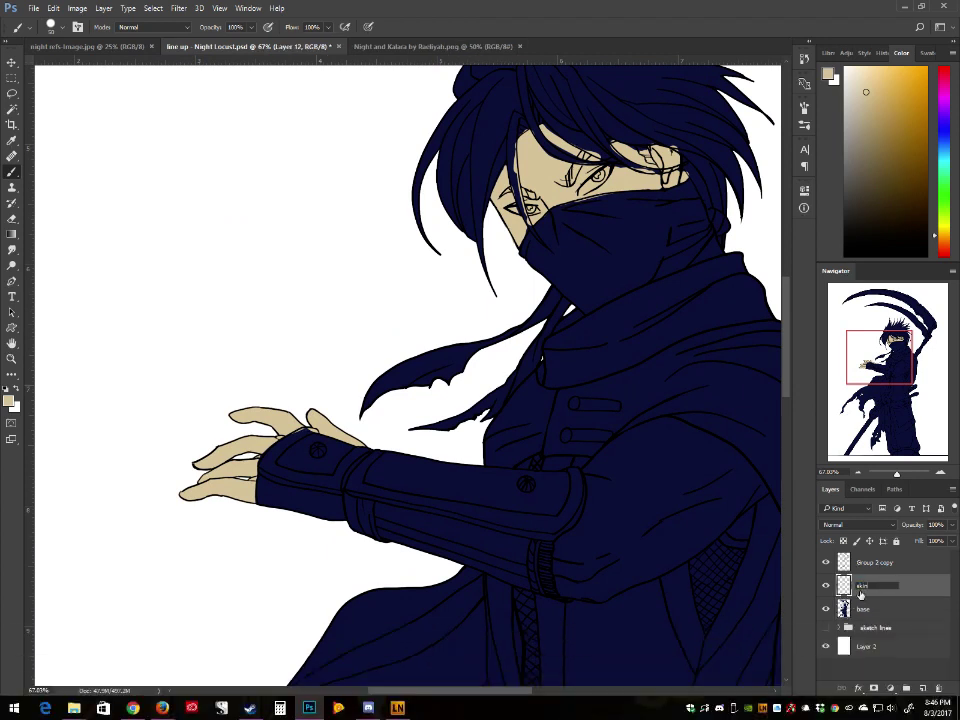
text(skin)
key(Return)
Step: Toggle the skin layer's visibility off and on to compare the painted areas with the base
click(826, 586)
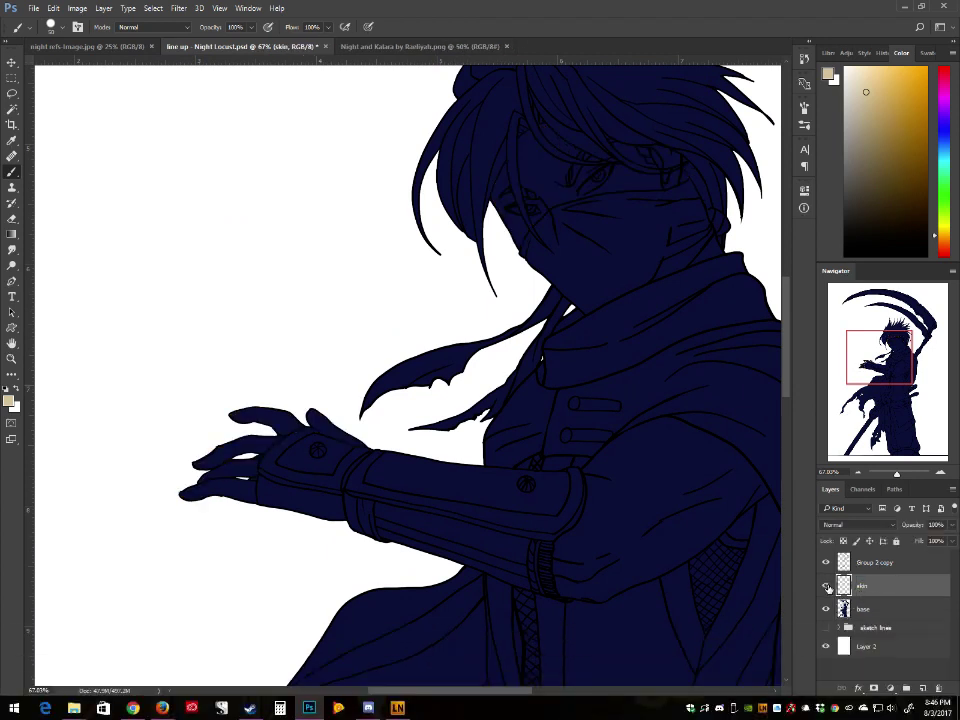
click(826, 586)
click(826, 586)
click(826, 586)
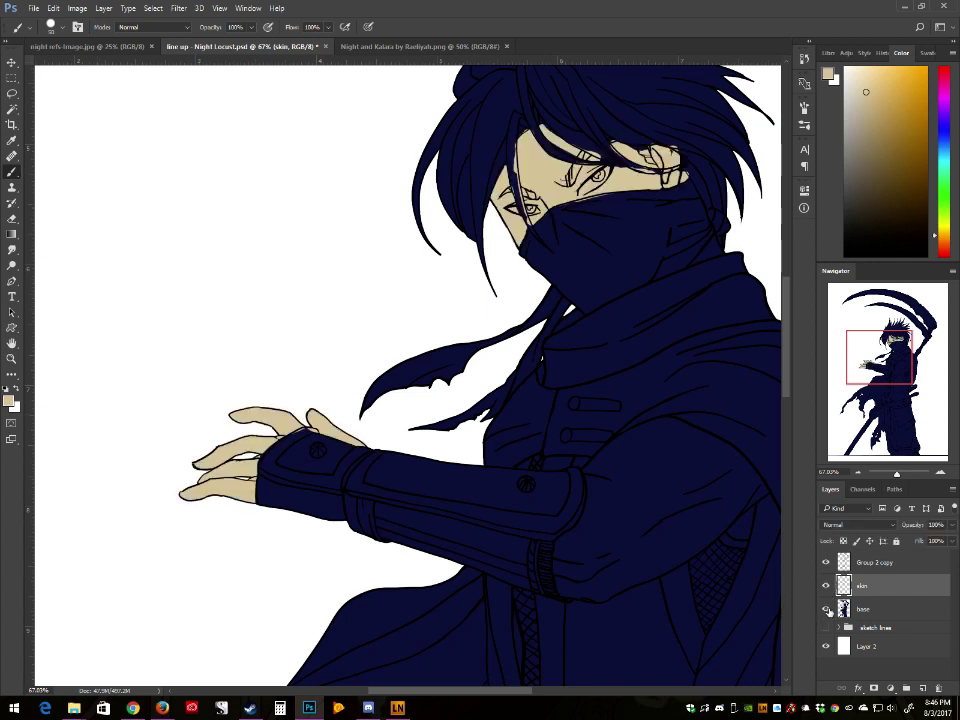
Step: Select the base silhouette again and paint the hand gripping the scythe shaft and the bare area beside the belt pouch beige
ctrl+click(844, 609)
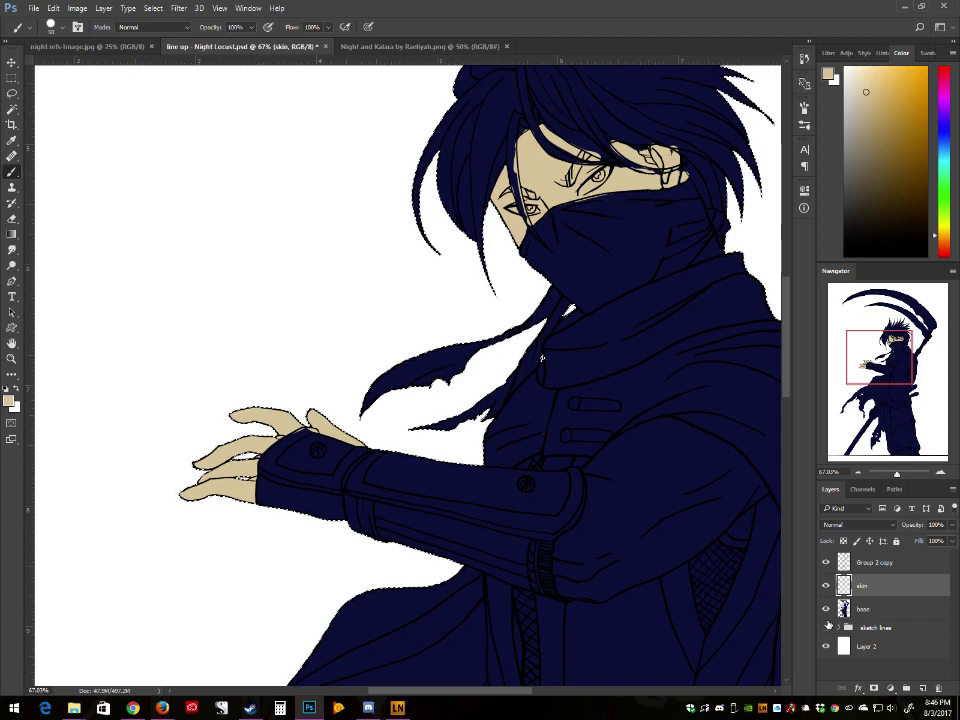
mouse_move(869, 359)
mouse_down()
mouse_move(851, 395)
mouse_move(862, 427)
mouse_move(876, 349)
mouse_up()
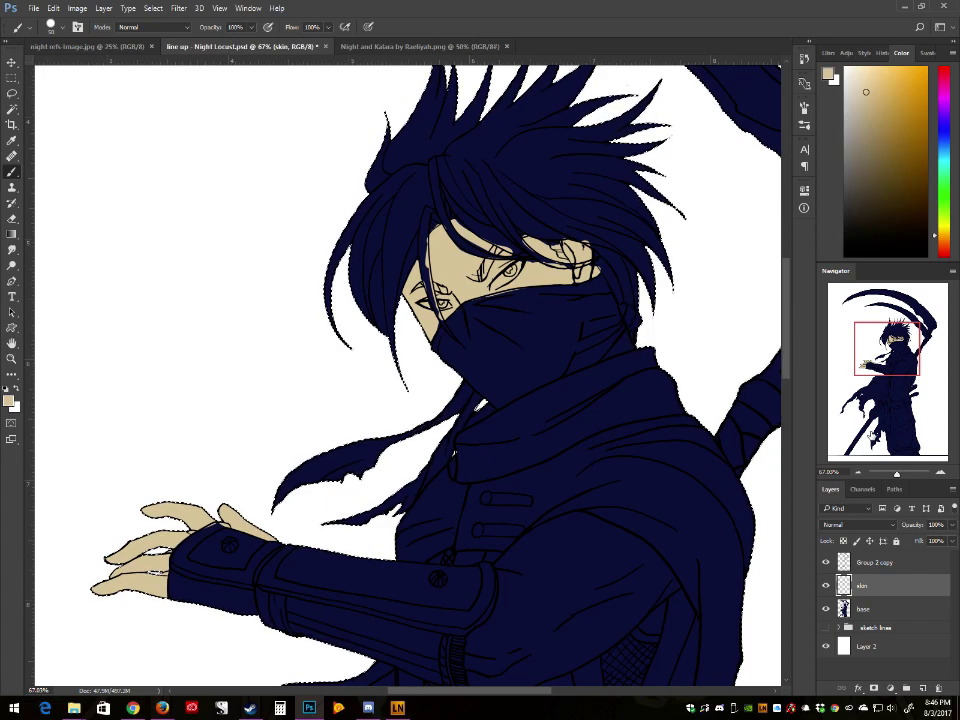
drag(870, 352, 843, 413)
drag(500, 404, 501, 414)
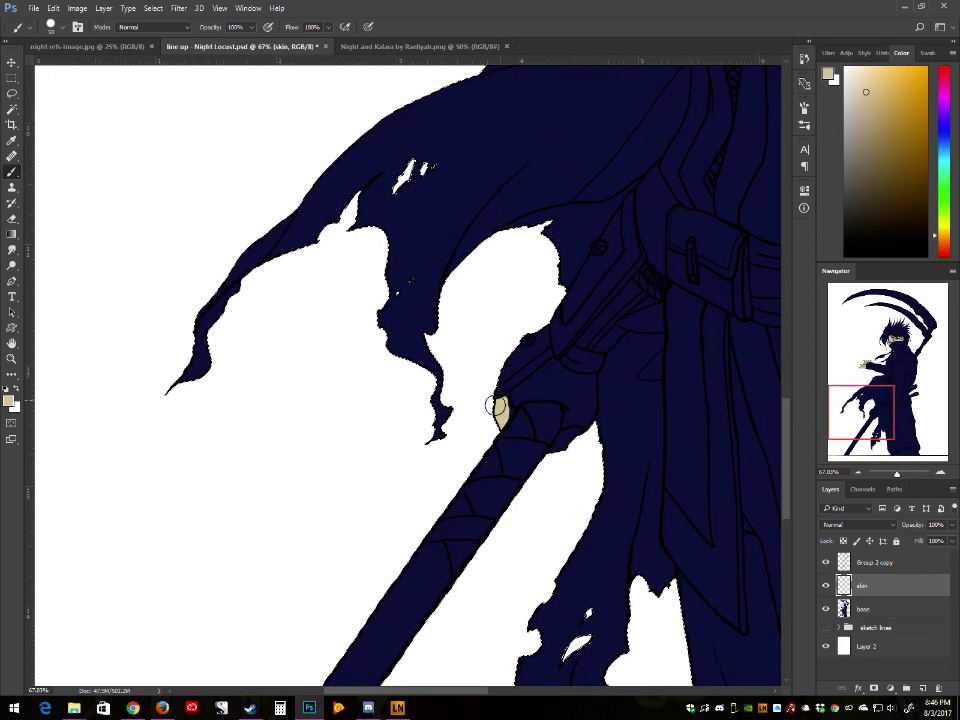
mouse_move(561, 439)
mouse_down()
mouse_move(574, 436)
mouse_move(560, 445)
mouse_up()
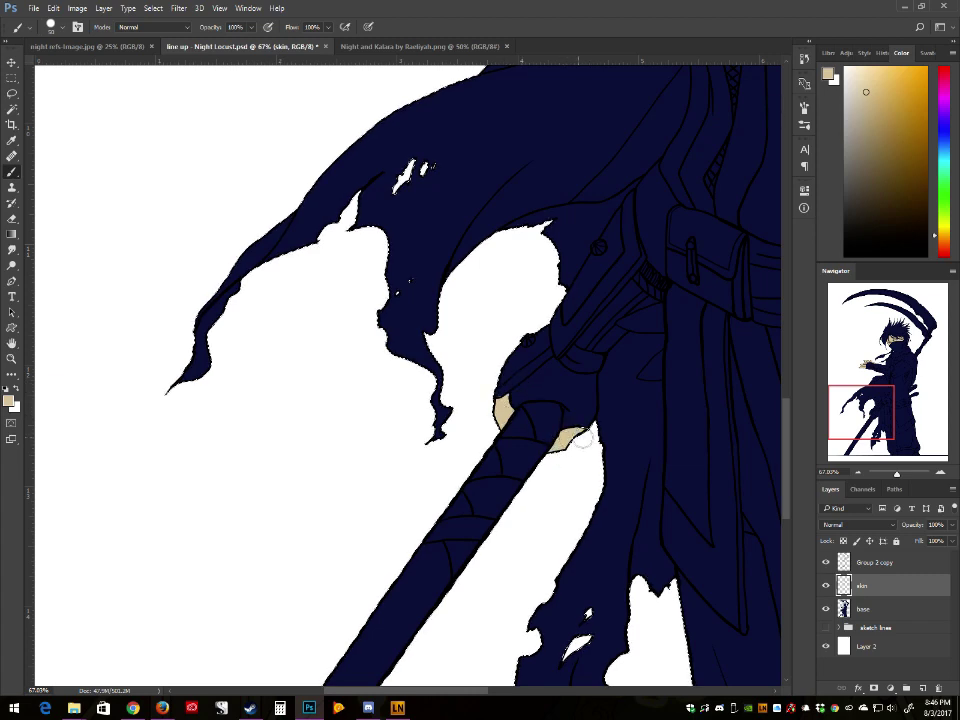
drag(887, 420, 906, 417)
mouse_move(439, 218)
mouse_down()
mouse_move(443, 268)
mouse_move(432, 233)
mouse_move(445, 290)
mouse_move(441, 211)
mouse_move(441, 257)
mouse_move(435, 240)
mouse_move(456, 230)
mouse_up()
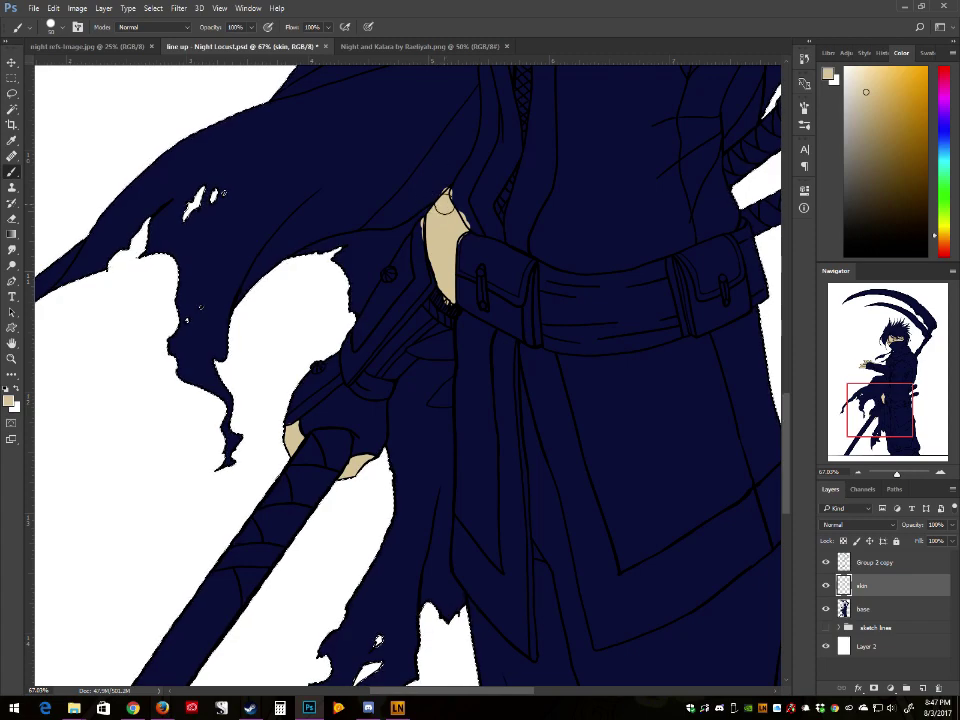
Step: Enlarge the brush to 125 and paint the outstretched arm beige from the bracer's edge up to the shoulder
mouse_move(880, 410)
mouse_down()
mouse_move(895, 434)
mouse_move(897, 380)
mouse_up()
drag(880, 373, 879, 343)
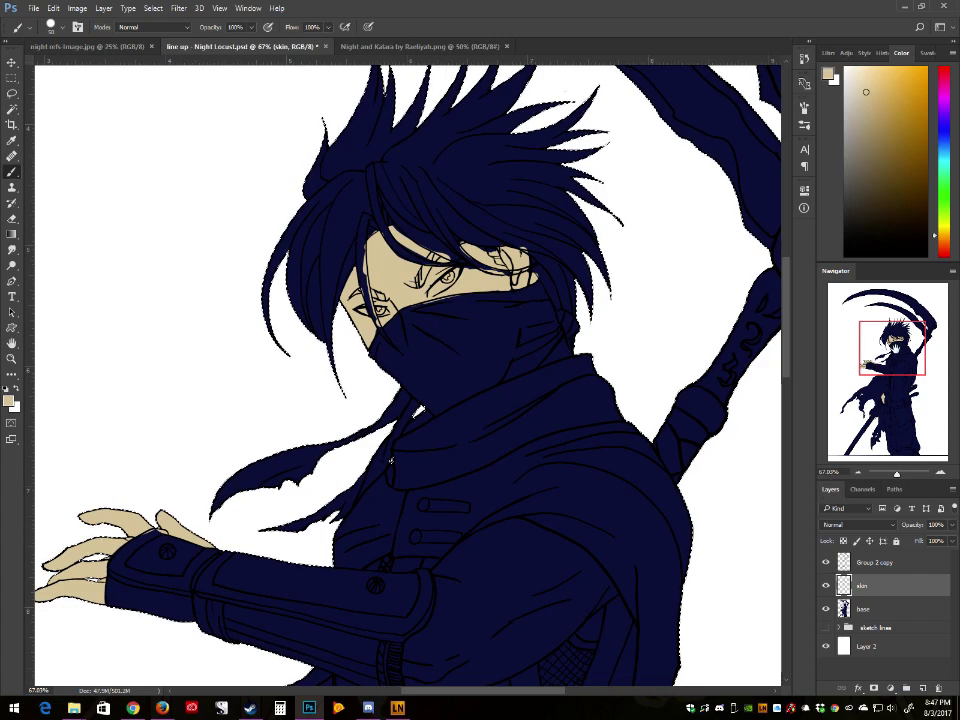
mouse_move(894, 356)
mouse_down()
mouse_move(867, 397)
mouse_move(885, 374)
mouse_up()
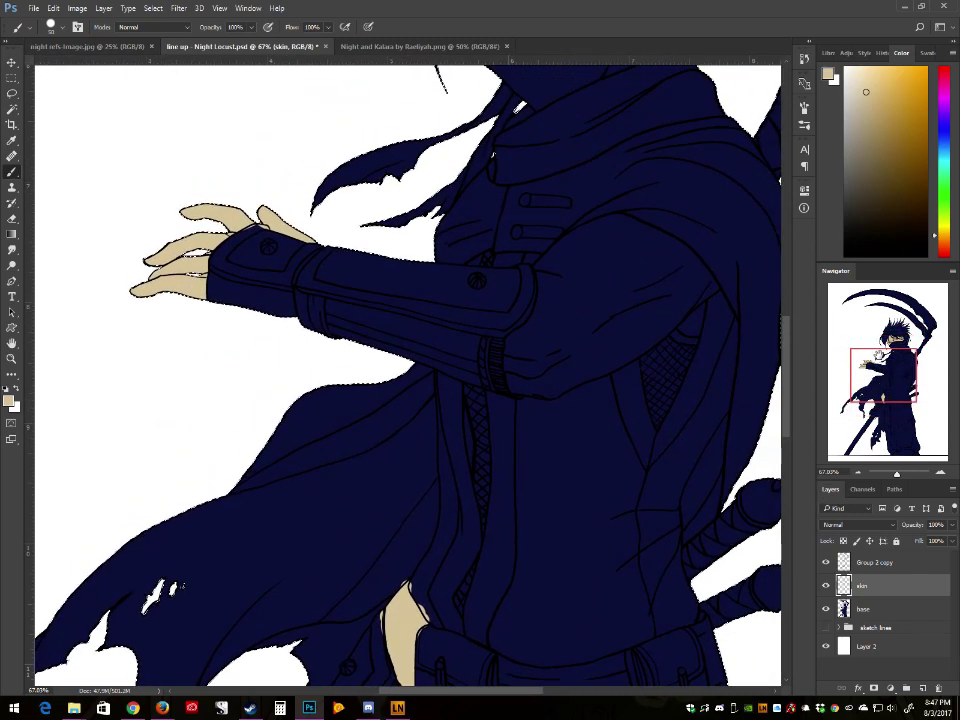
mouse_move(600, 296)
mouse_down()
mouse_move(529, 353)
mouse_move(559, 364)
mouse_move(545, 379)
mouse_move(637, 277)
mouse_up()
key(bracketright)
key(bracketright)
key(bracketright)
key(bracketright)
key(bracketright)
key(bracketright)
mouse_move(558, 290)
mouse_down()
mouse_move(583, 273)
mouse_move(558, 281)
mouse_move(556, 273)
mouse_move(538, 335)
mouse_move(518, 345)
mouse_move(533, 376)
mouse_up()
mouse_move(683, 279)
mouse_down()
mouse_move(573, 357)
mouse_move(604, 326)
mouse_move(568, 268)
mouse_move(638, 240)
mouse_move(624, 229)
mouse_move(681, 274)
mouse_move(697, 275)
mouse_move(589, 362)
mouse_move(702, 277)
mouse_up()
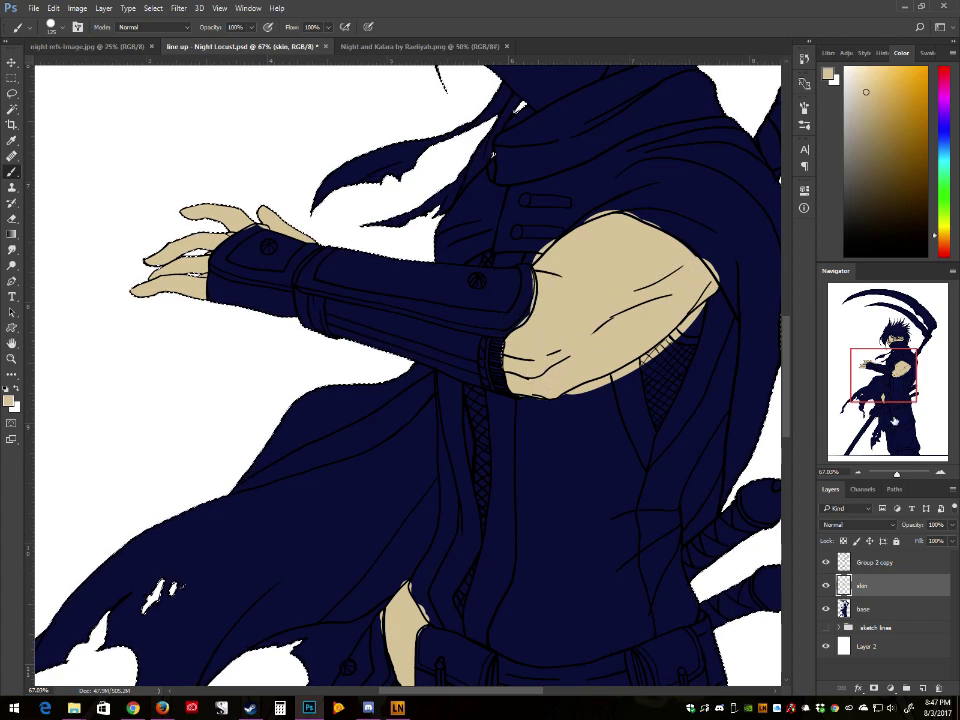
Step: Erase the beige overspill around the bare upper arm's outline, along the shoulder, sleeve and bracer edges, with the brush size at 30
mouse_move(900, 476)
mouse_down()
mouse_move(834, 472)
mouse_move(885, 476)
mouse_up()
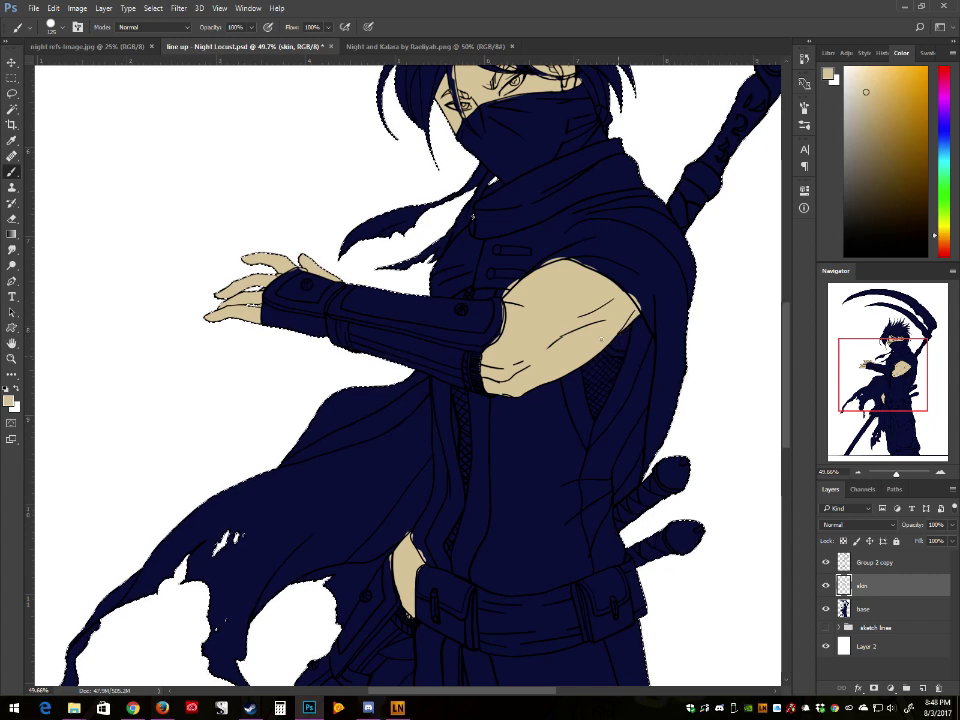
click(904, 474)
drag(903, 373, 900, 369)
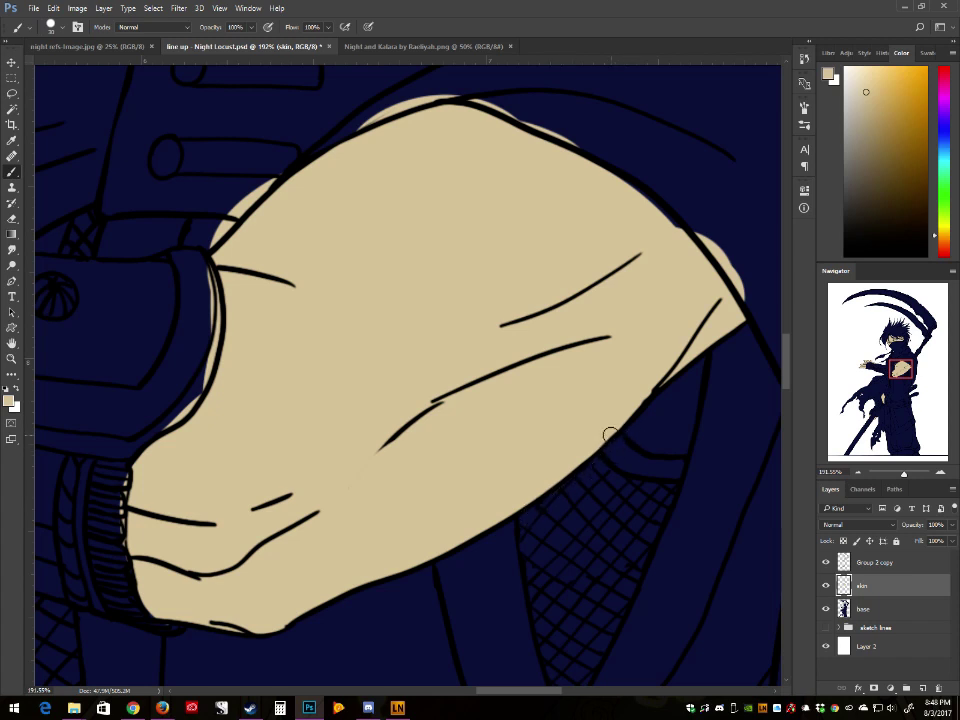
drag(718, 234, 715, 233)
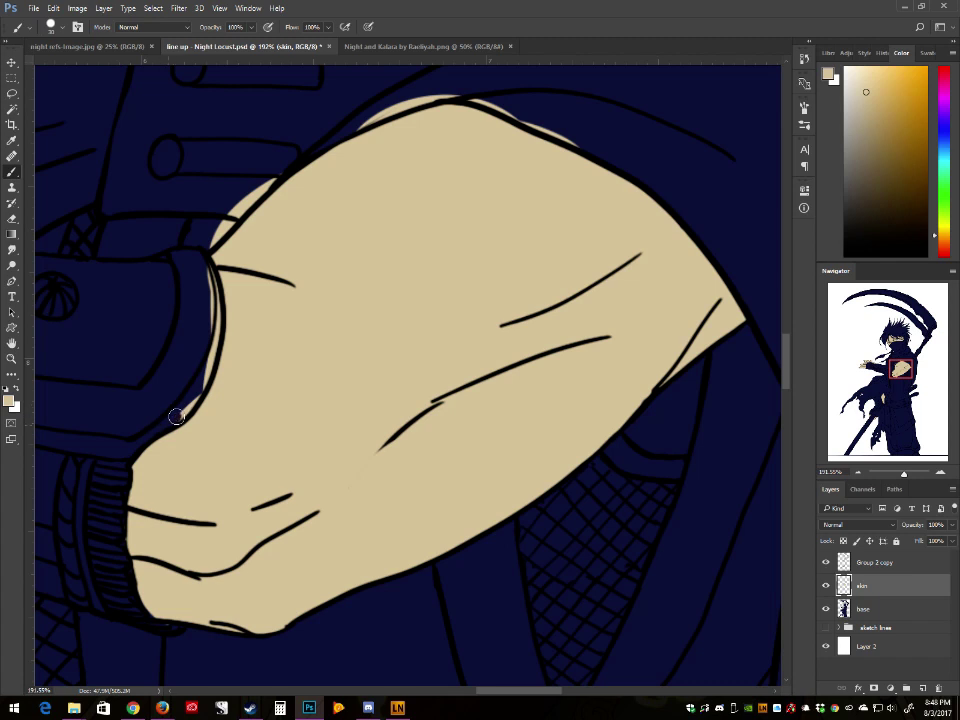
drag(208, 367, 211, 288)
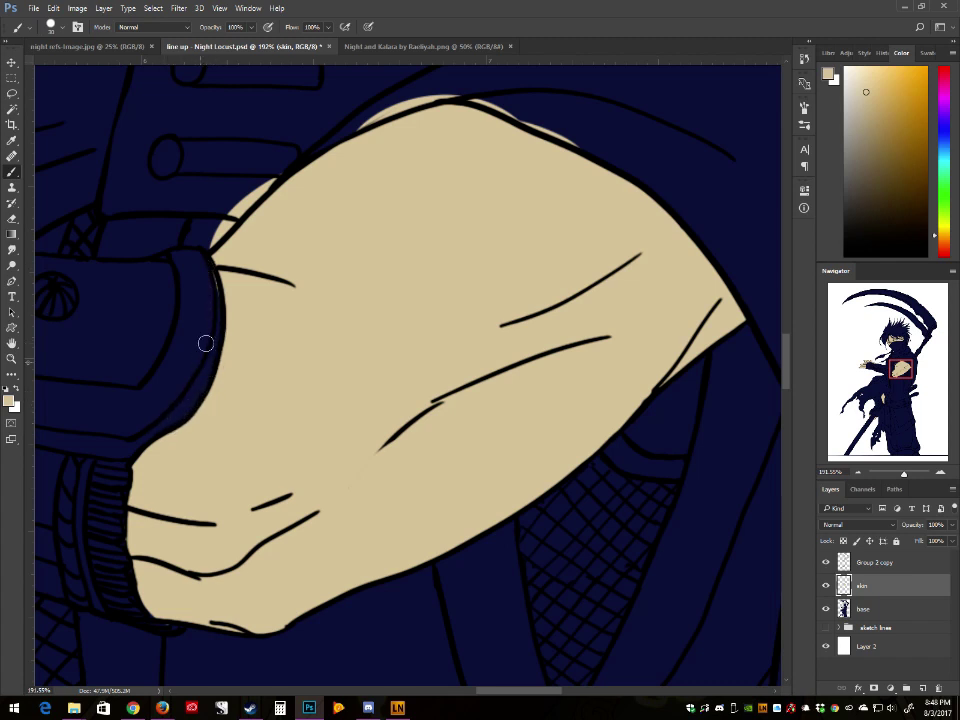
drag(222, 211, 279, 169)
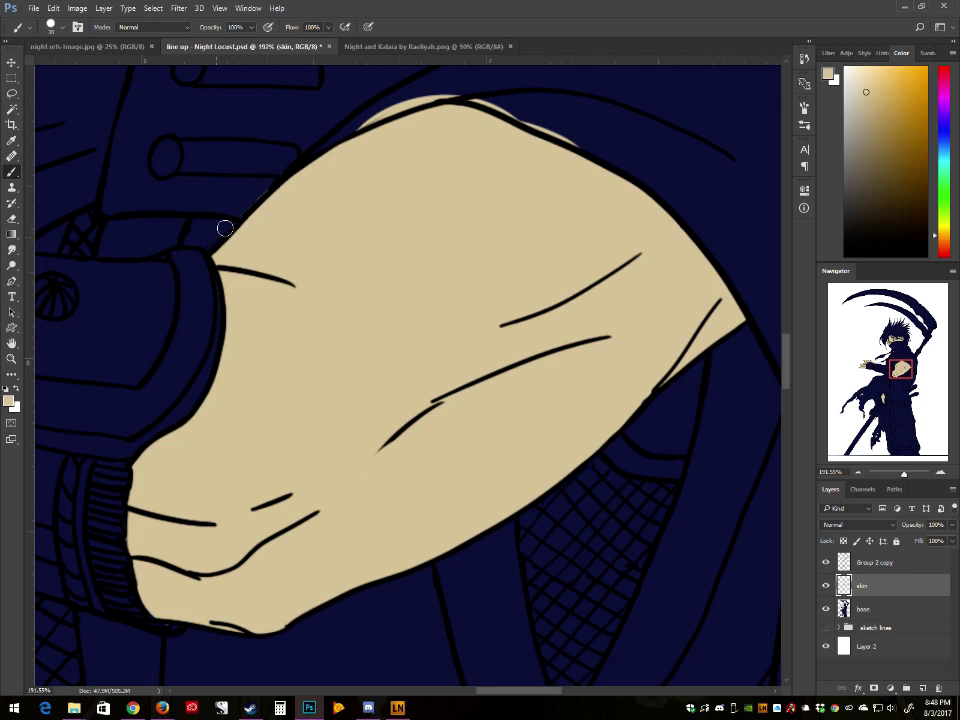
drag(364, 121, 454, 93)
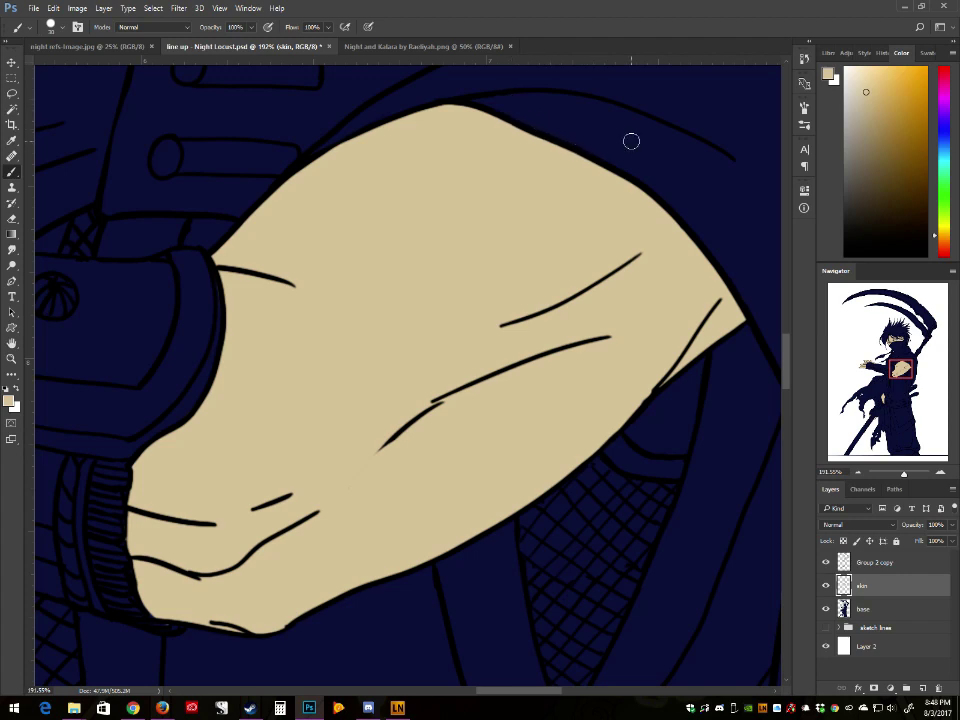
Step: Clean the beige overspill off the bracer's edge at the base of the outstretched hand's thumb
drag(906, 368, 879, 361)
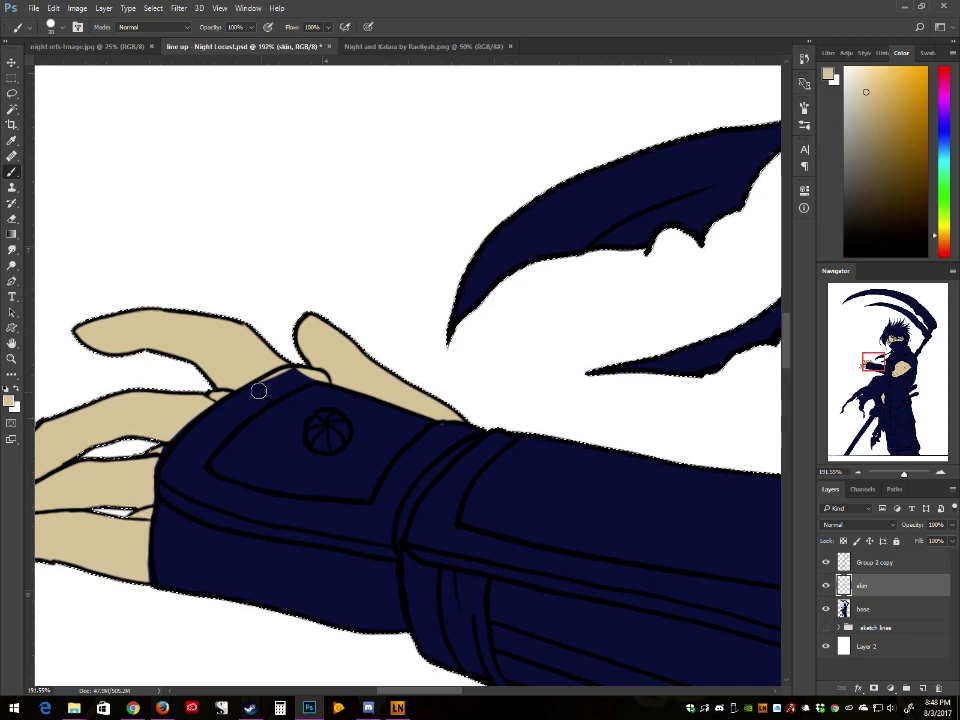
drag(286, 372, 273, 379)
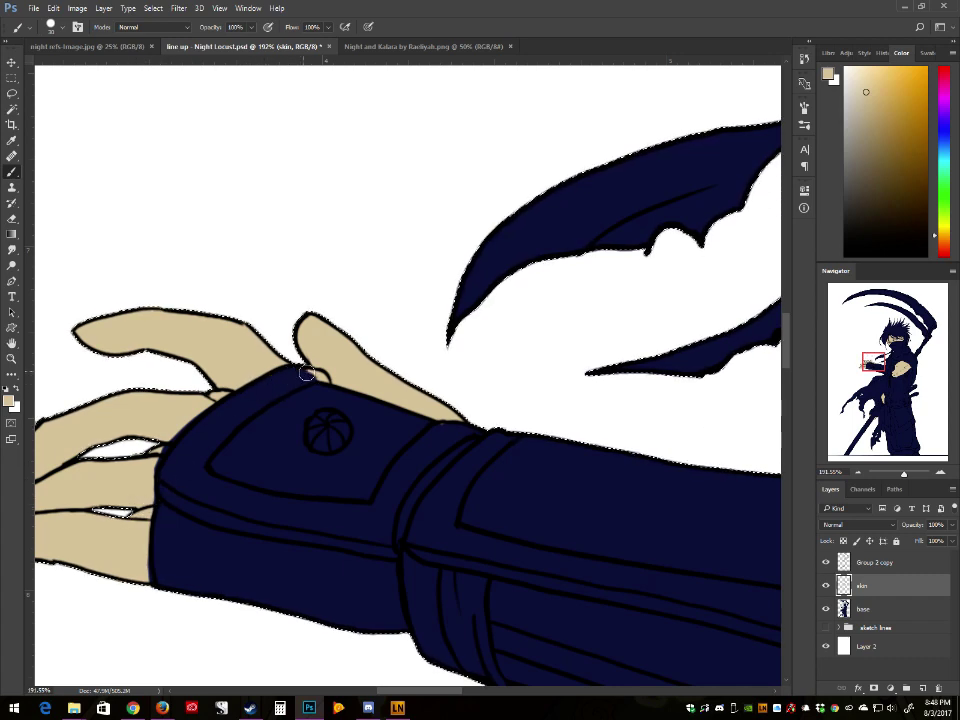
key(ctrl+z)
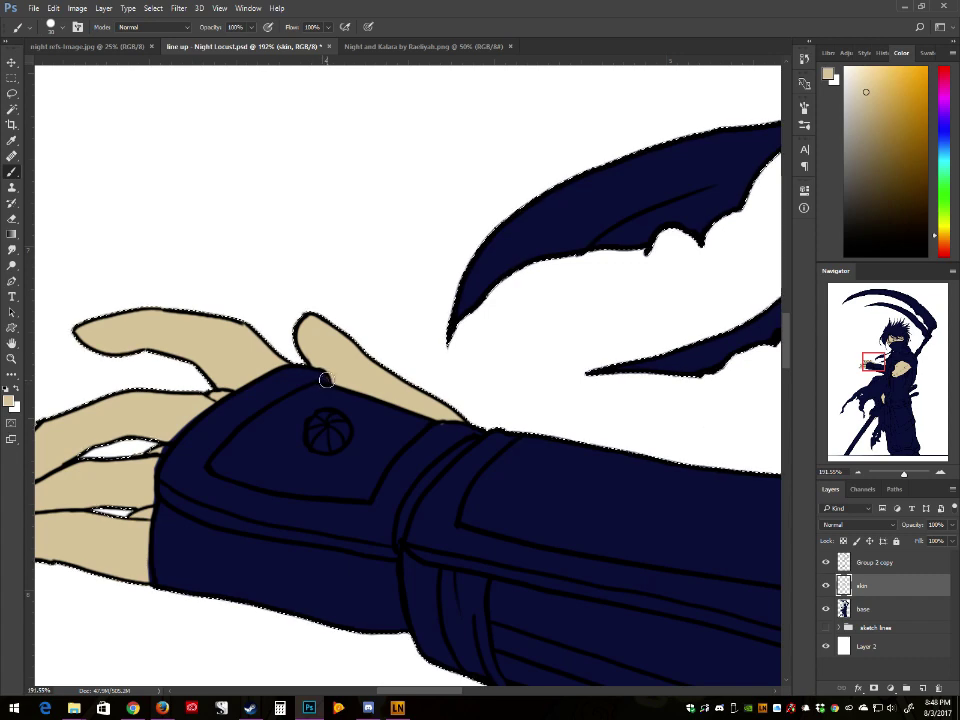
Step: Inspect the face for stray skin colour and touch up the cheek edge beside the eye, above the mask
drag(875, 362, 889, 344)
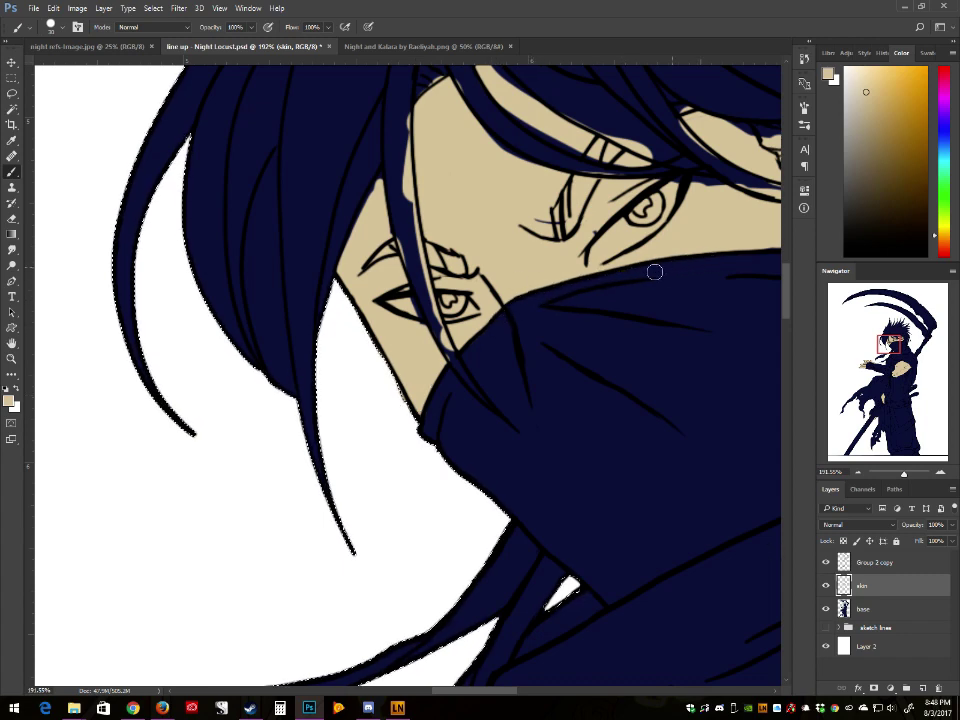
drag(886, 343, 893, 342)
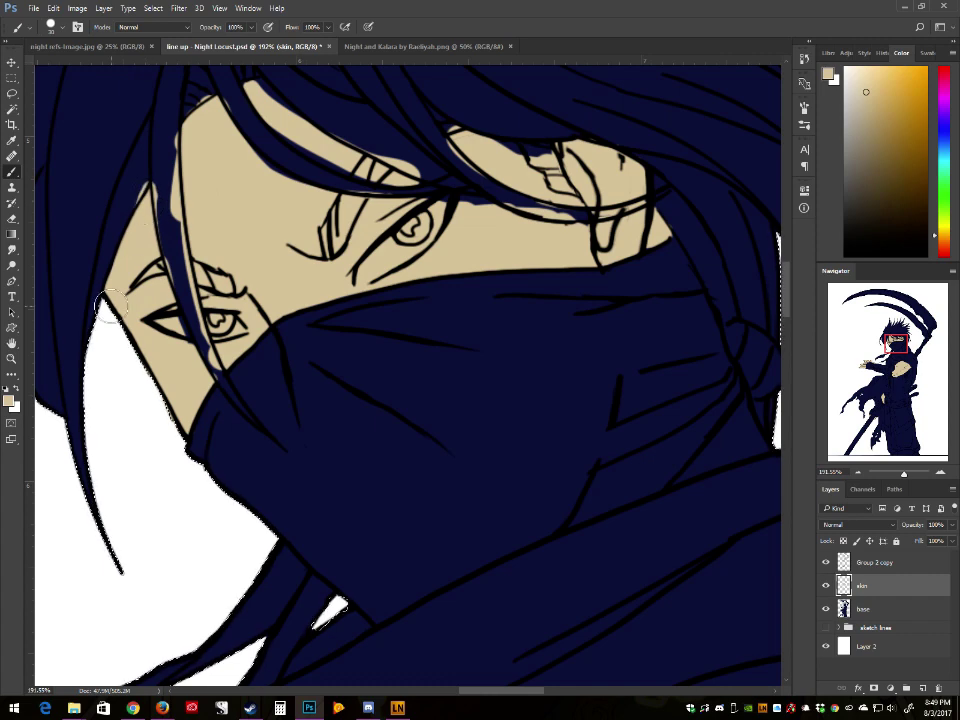
drag(900, 346, 905, 343)
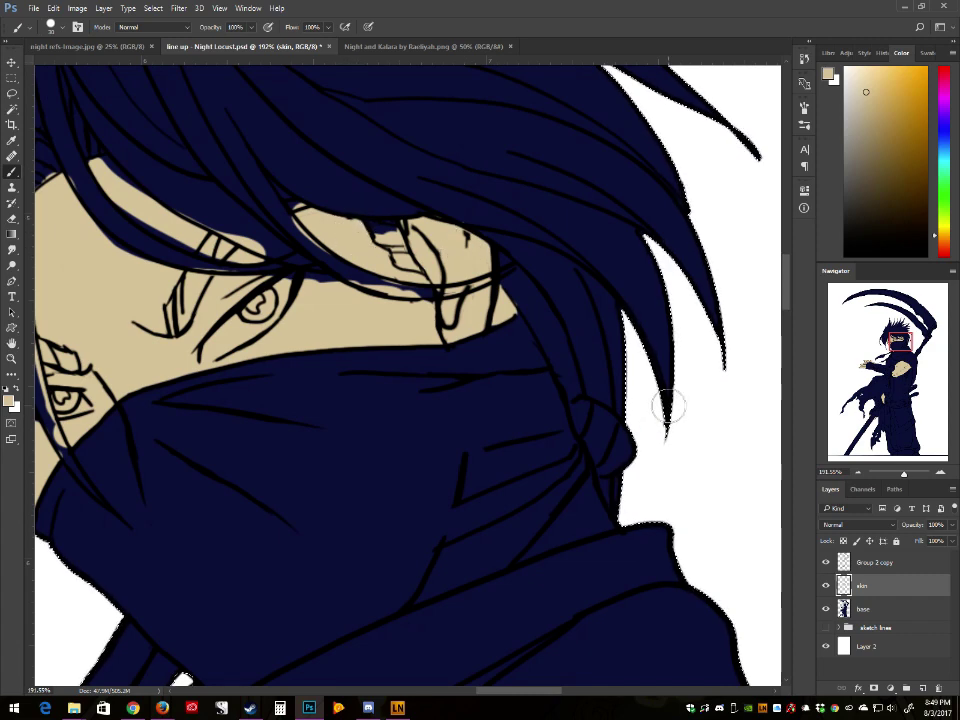
drag(902, 344, 896, 345)
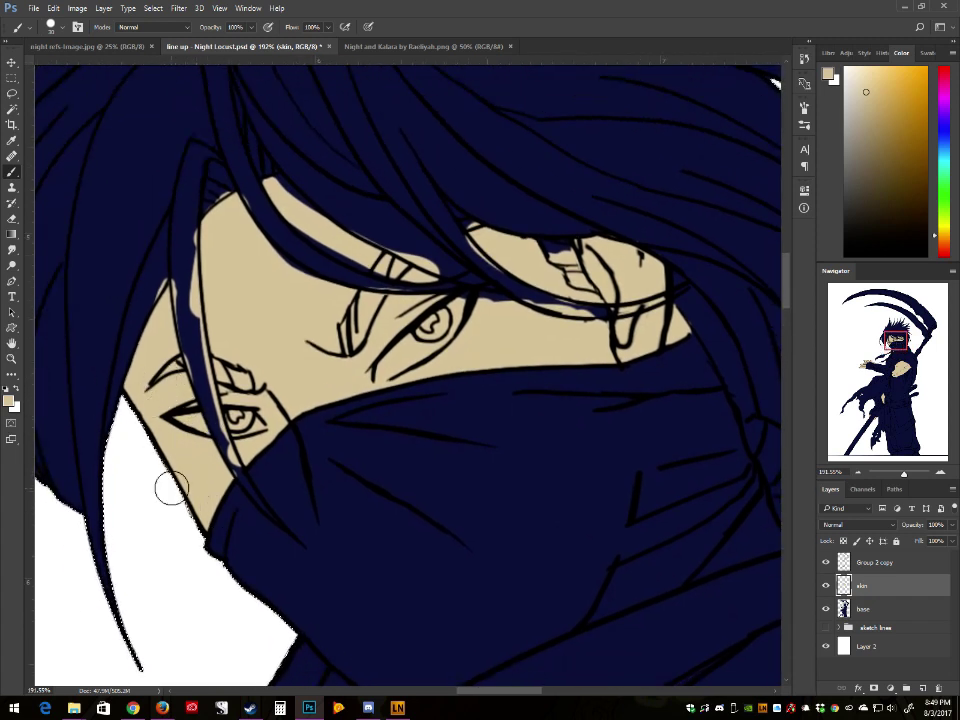
drag(169, 489, 192, 431)
Step: Erase the beige overspill around the bare patch beside the belt pouch, along the coat, pouch and cuff lines
drag(896, 353, 871, 368)
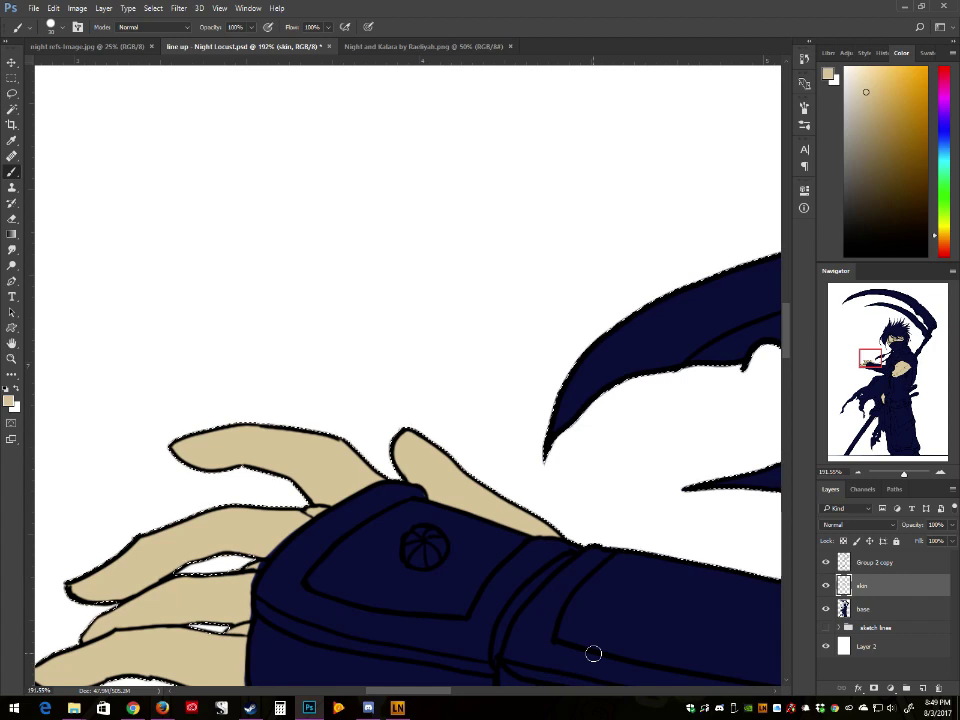
scroll(593, 651, down, 10)
drag(886, 396, 889, 395)
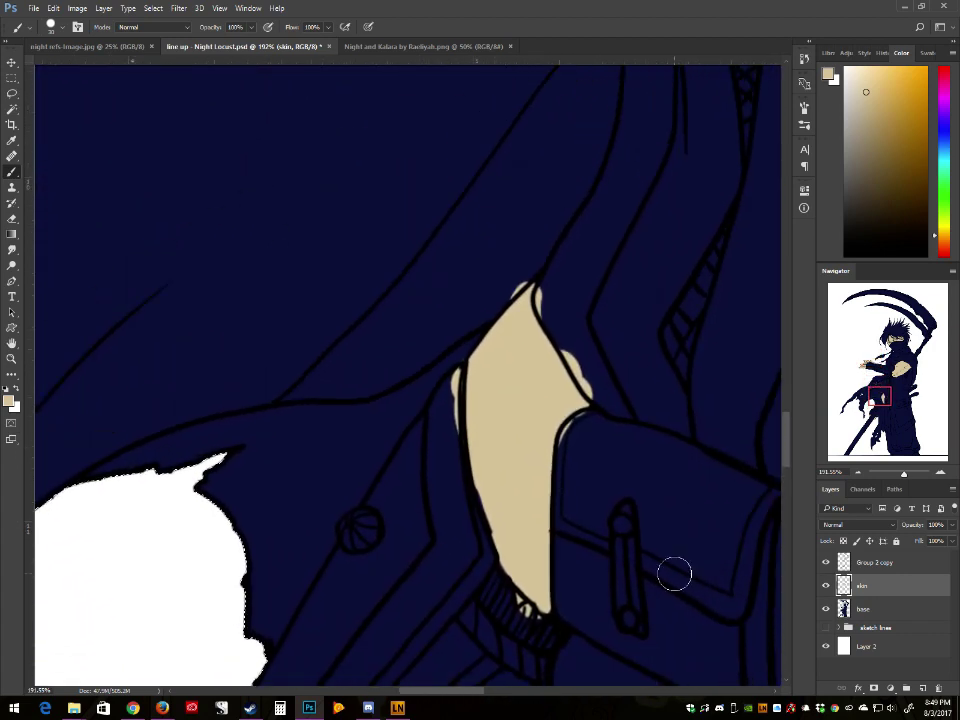
drag(541, 307, 574, 355)
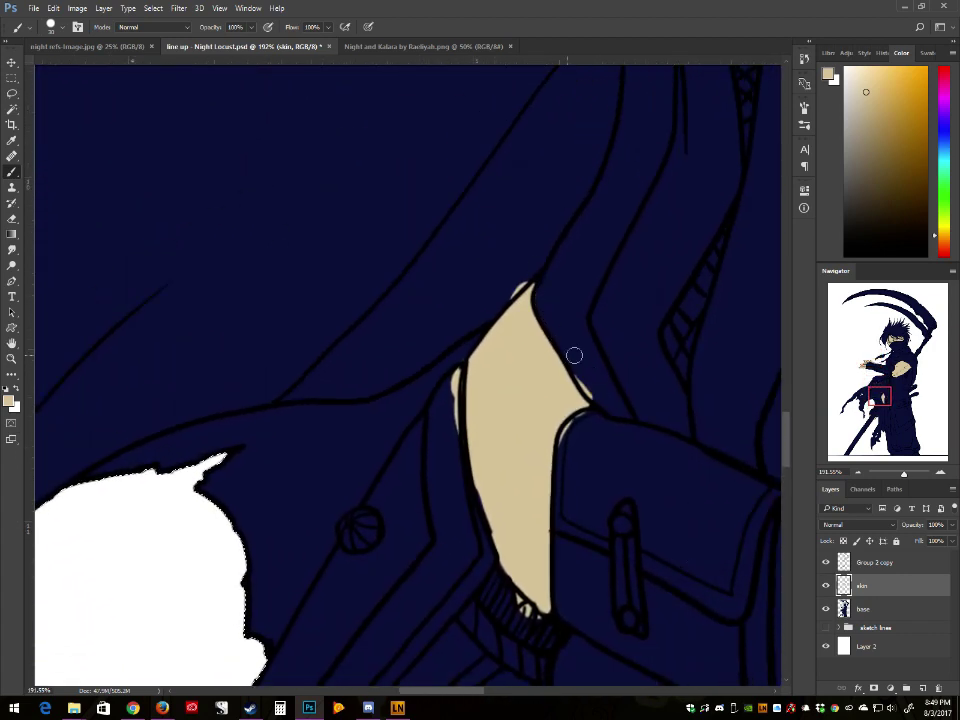
drag(565, 442, 587, 416)
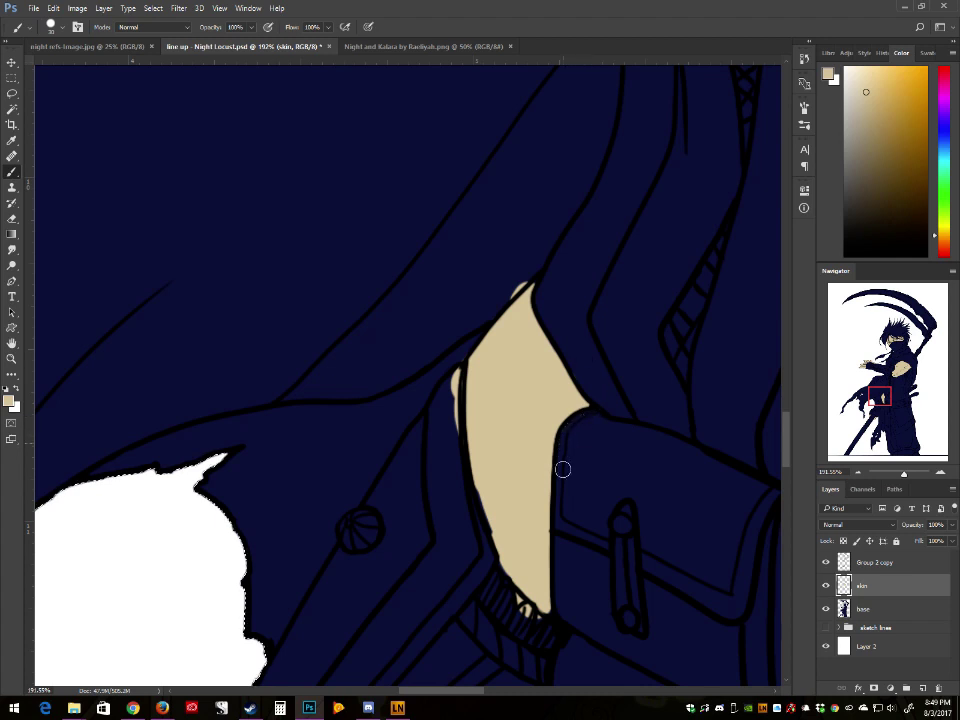
drag(458, 408, 456, 354)
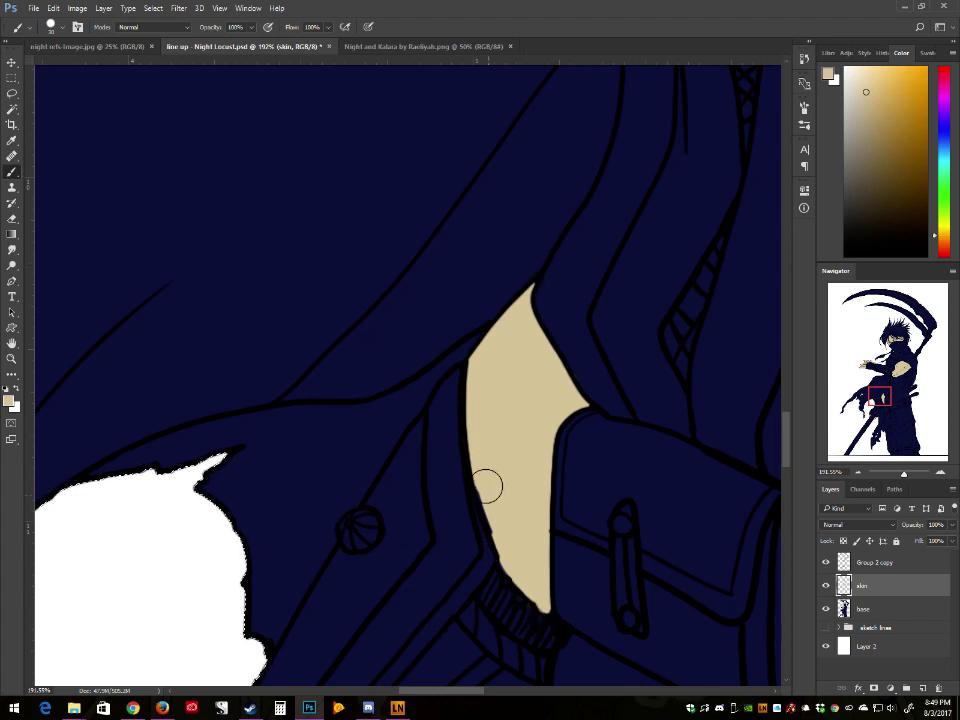
Step: Switch to Chrome and open the "Monastery at Night" atmosphere from the Ambient-Mixer dashboard's voted list
click(134, 708)
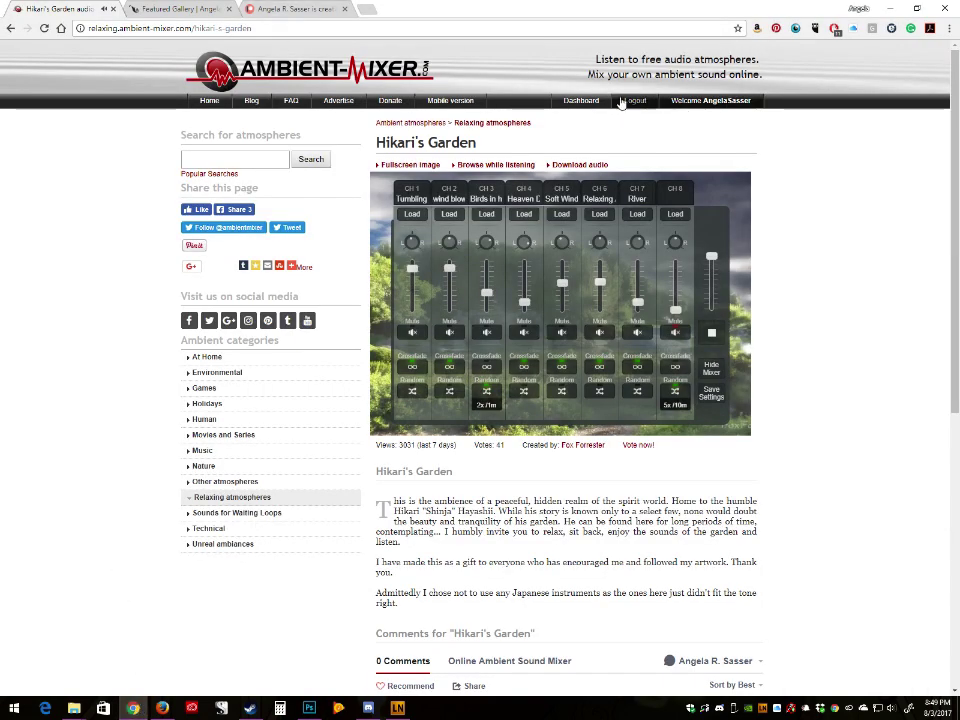
click(580, 100)
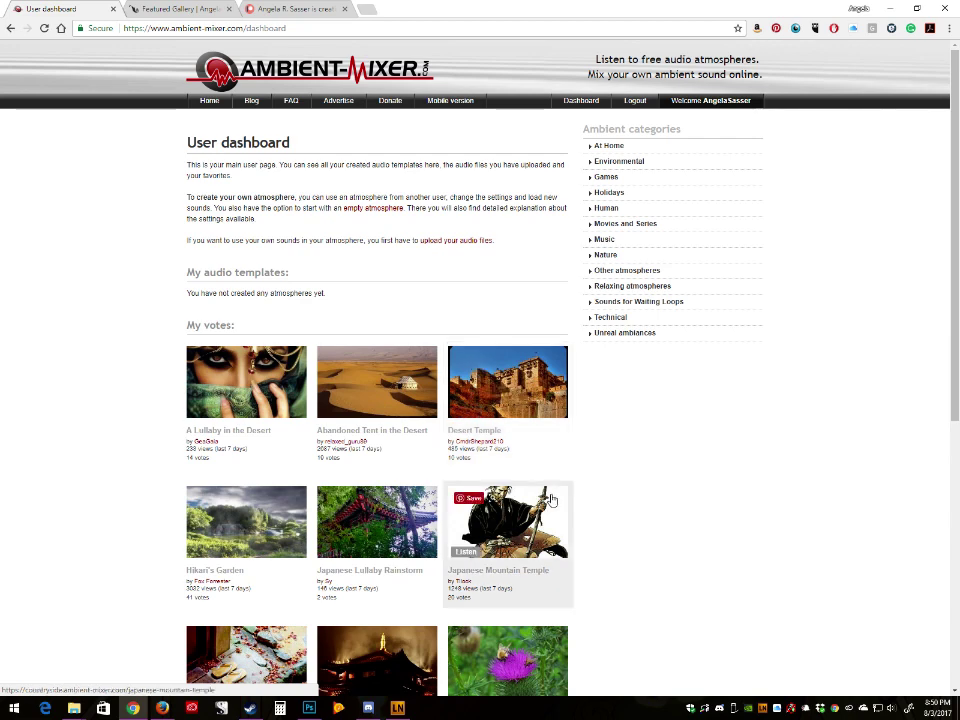
scroll(553, 497, down, 2)
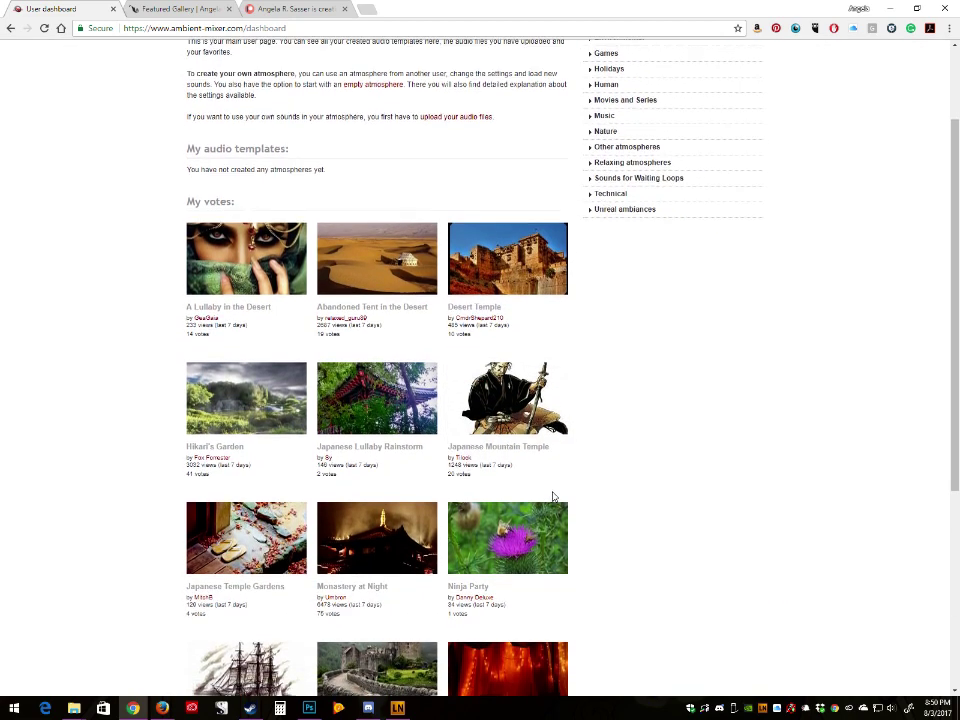
scroll(553, 497, down, 2)
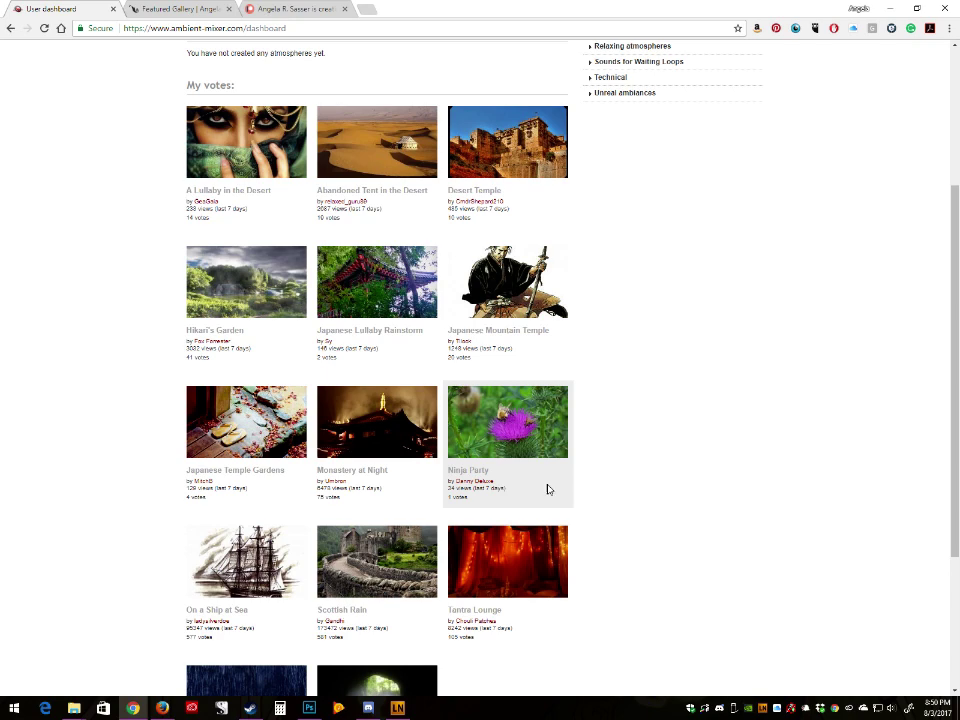
click(402, 412)
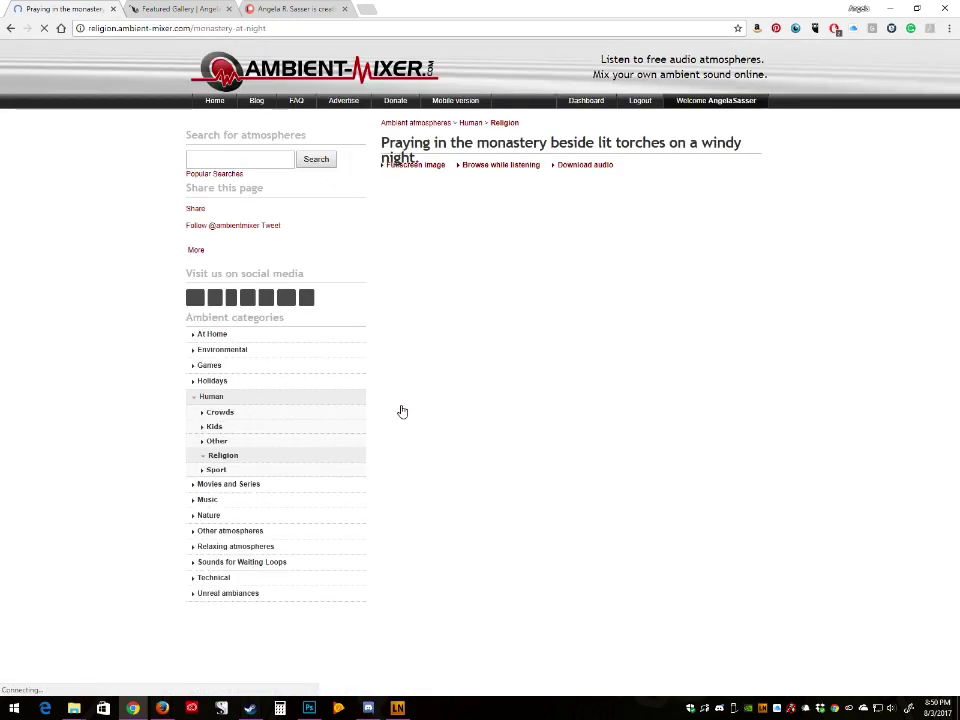
Step: Return to Photoshop and clear the silhouette selection in the Night Locust drawing
mouse_move(314, 708)
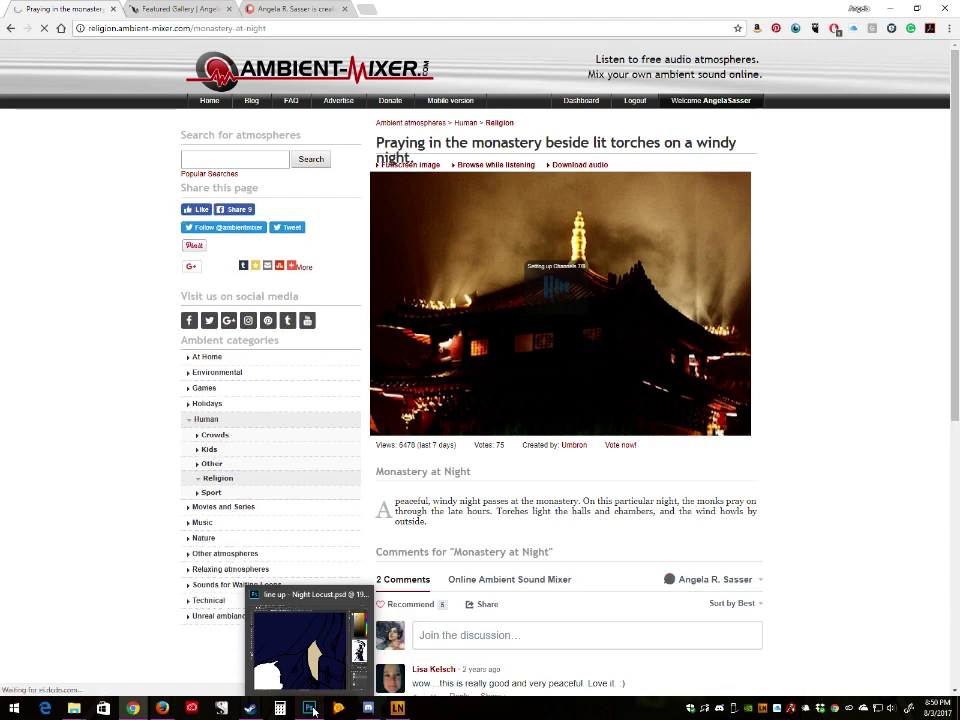
click(314, 708)
mouse_move(396, 709)
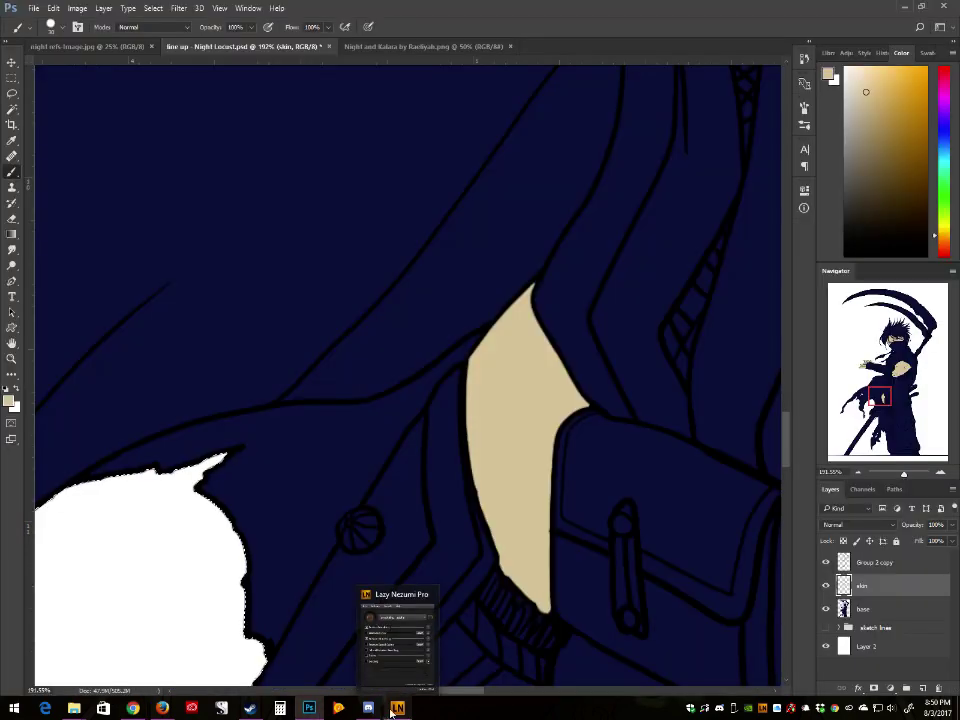
click(153, 8)
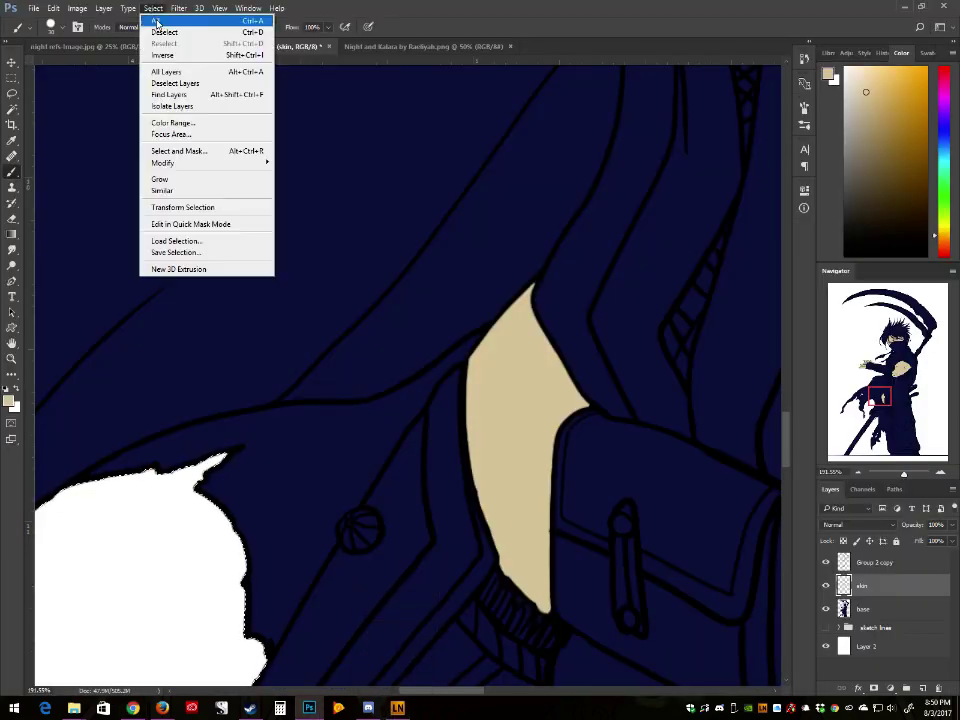
click(165, 33)
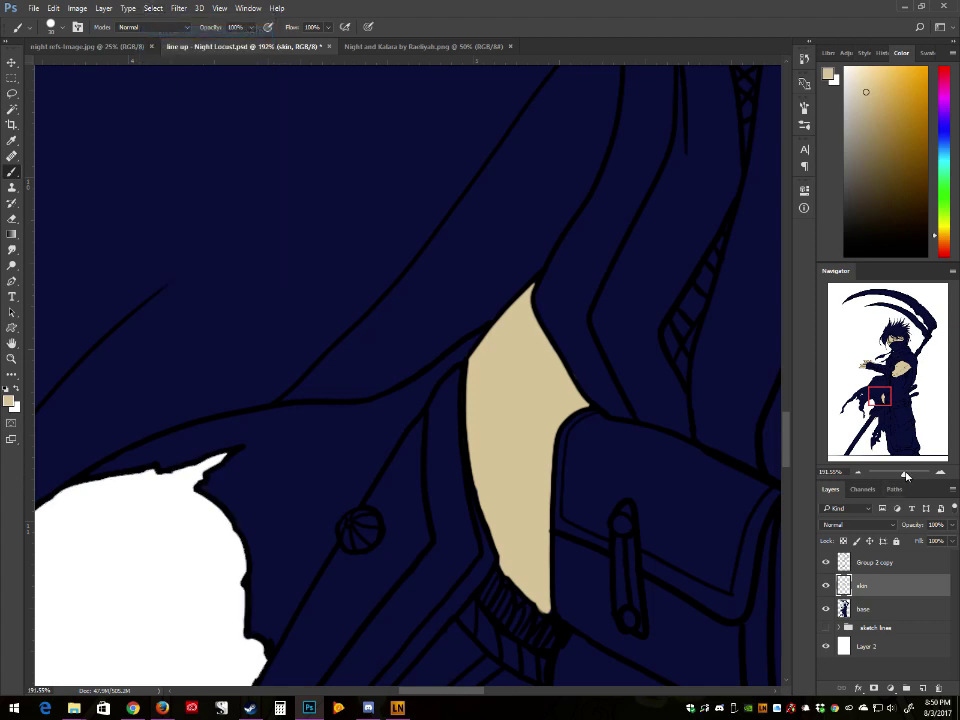
Step: Paint the mesh panel beneath the outstretched arm beige on the skin layer
drag(906, 476, 895, 474)
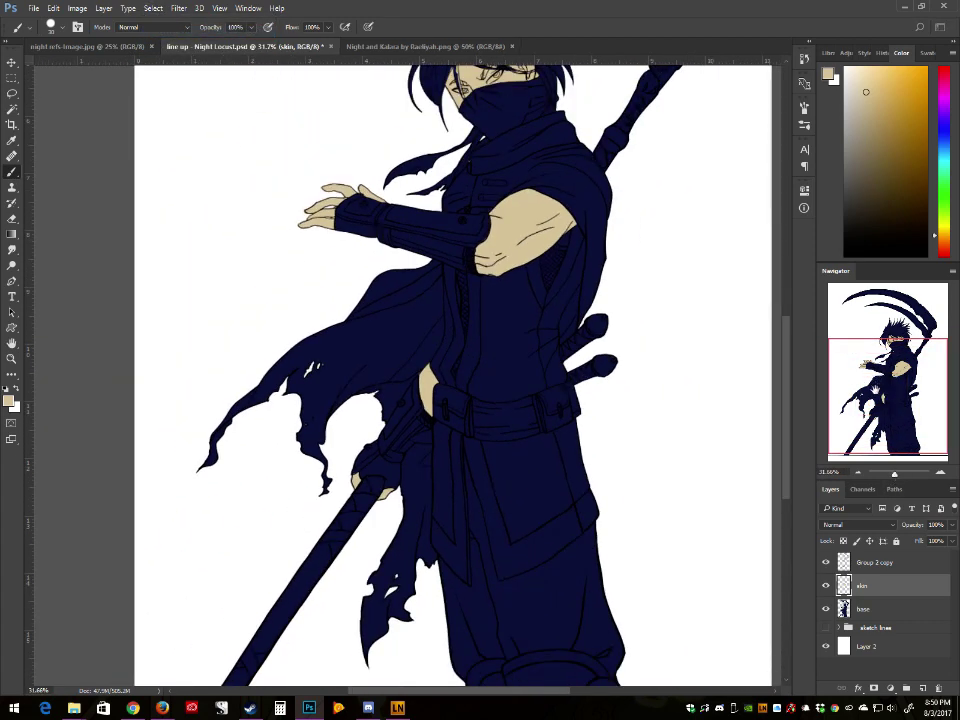
drag(876, 390, 878, 359)
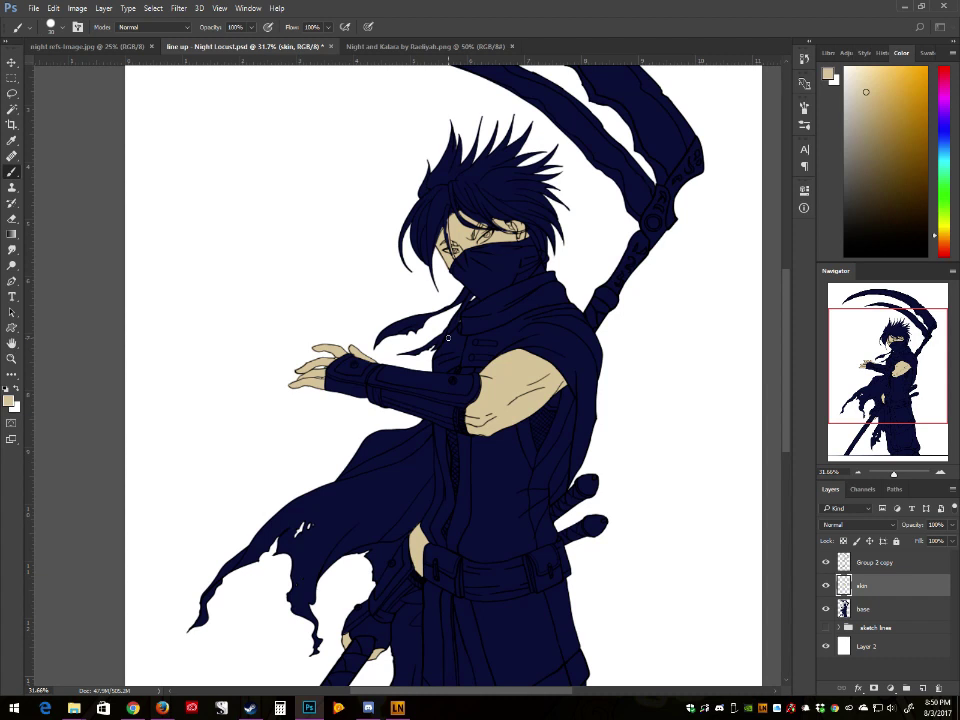
drag(545, 420, 538, 441)
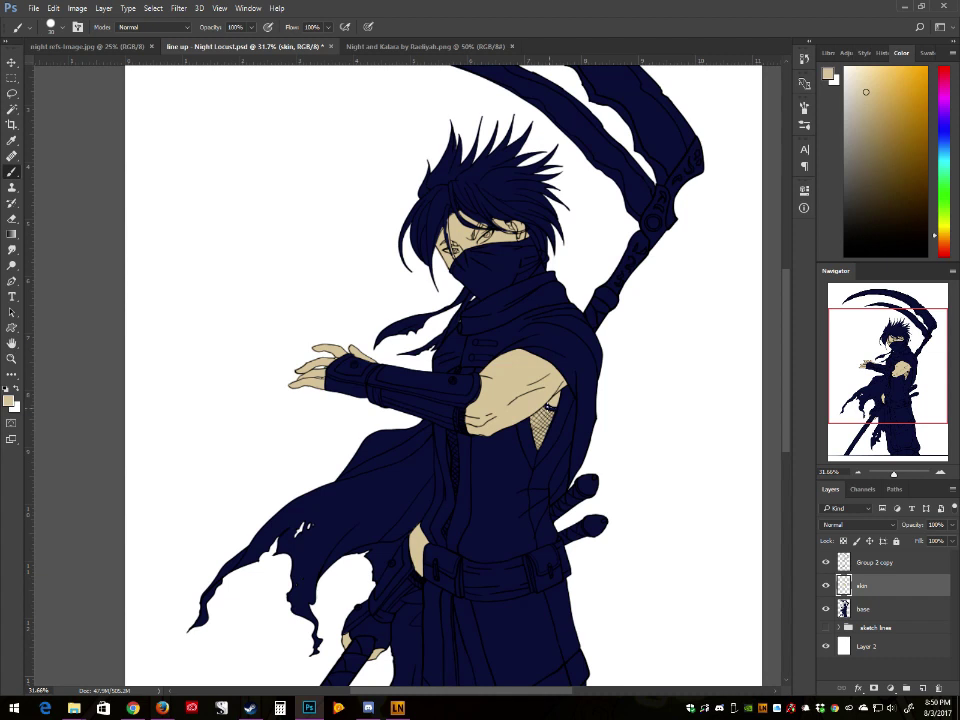
right_click(553, 407)
key(Escape)
drag(894, 474, 901, 474)
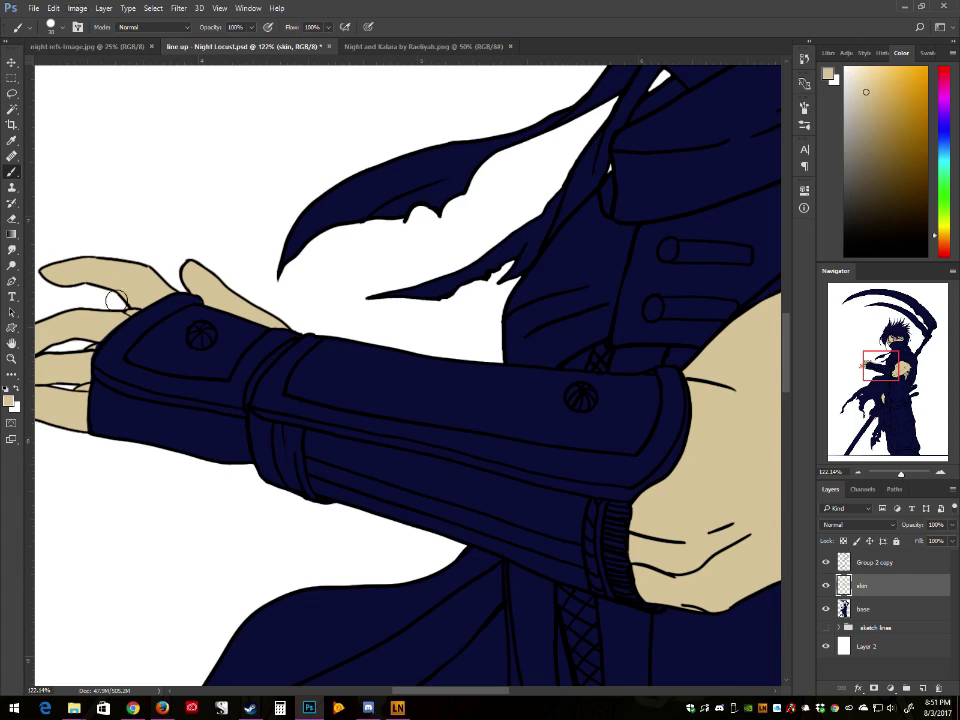
Step: Switch to Chrome and open ctrlpaint.com in a new tab
click(140, 712)
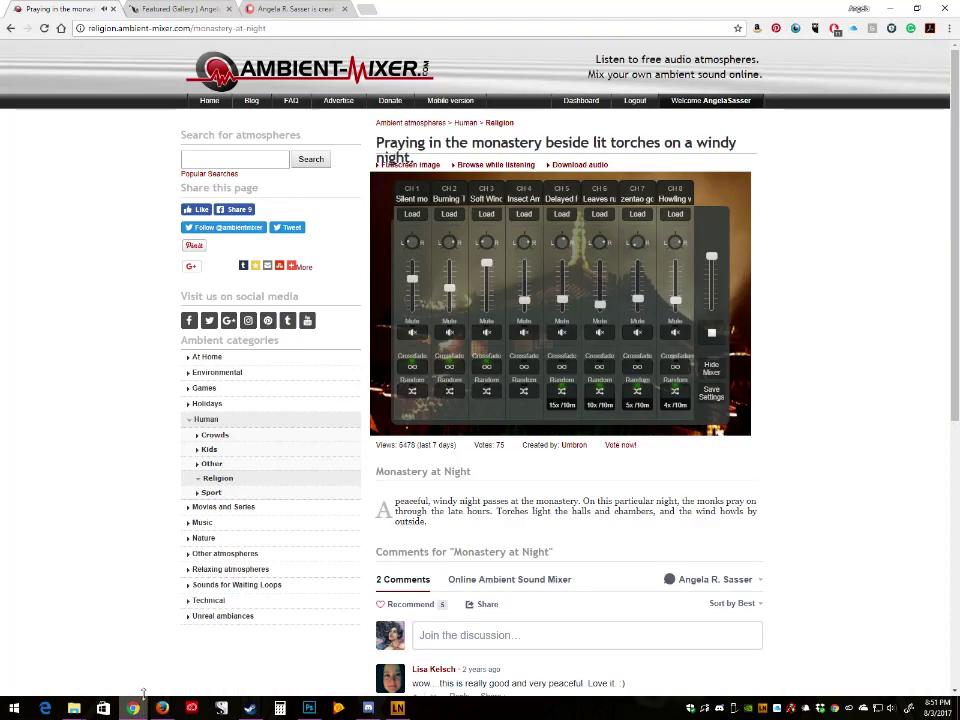
click(374, 11)
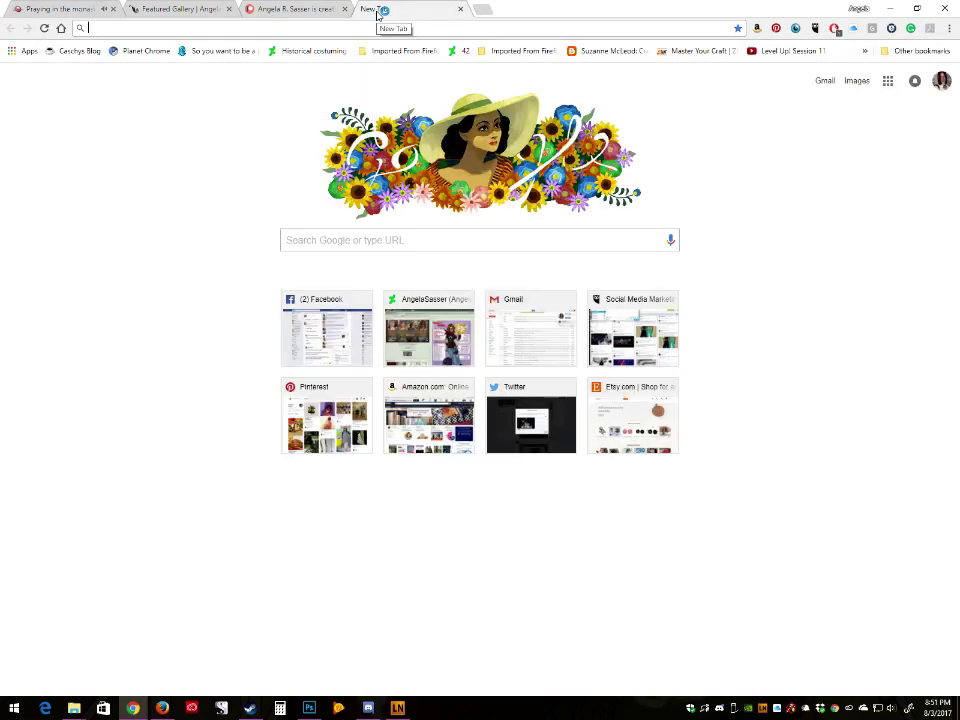
text(ctrlpaint.com)
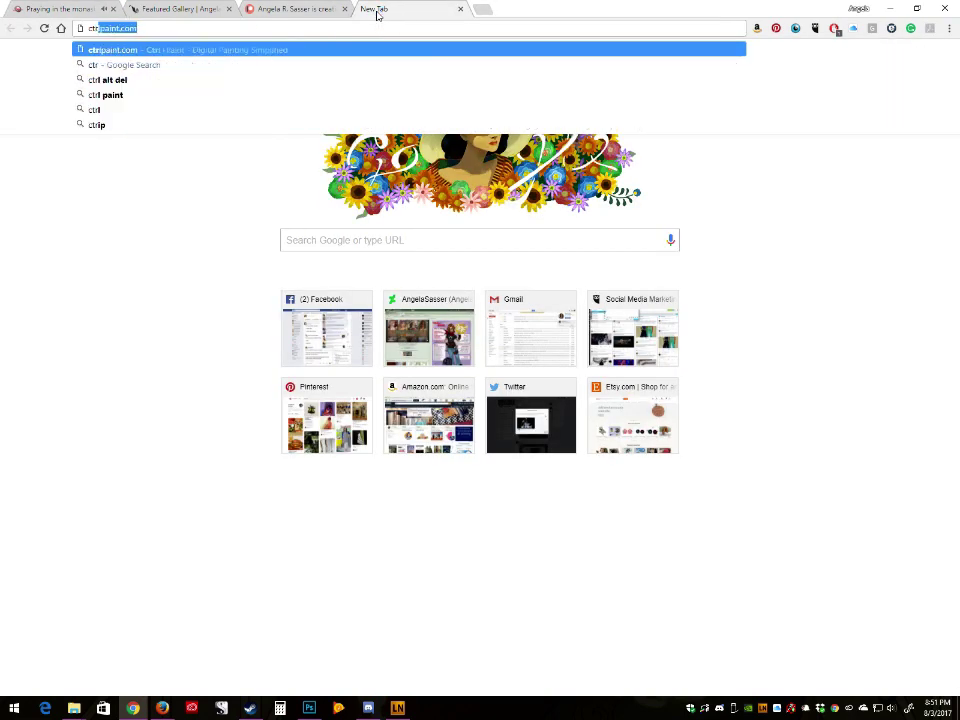
key(Return)
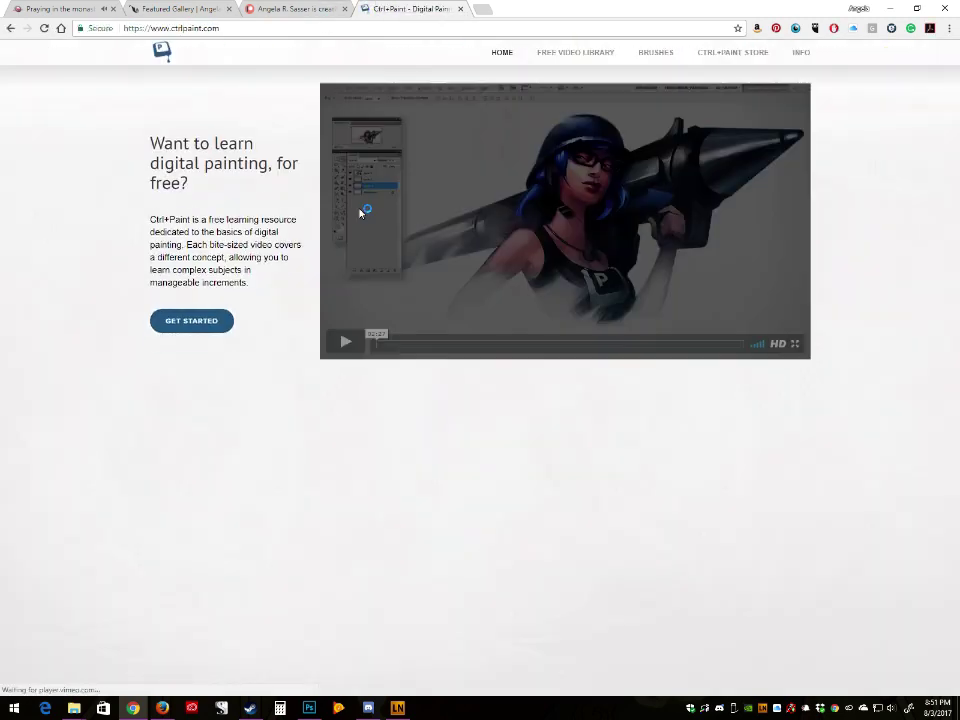
Step: Open the Free Video Library page on ctrlpaint.com and copy its web address
click(559, 55)
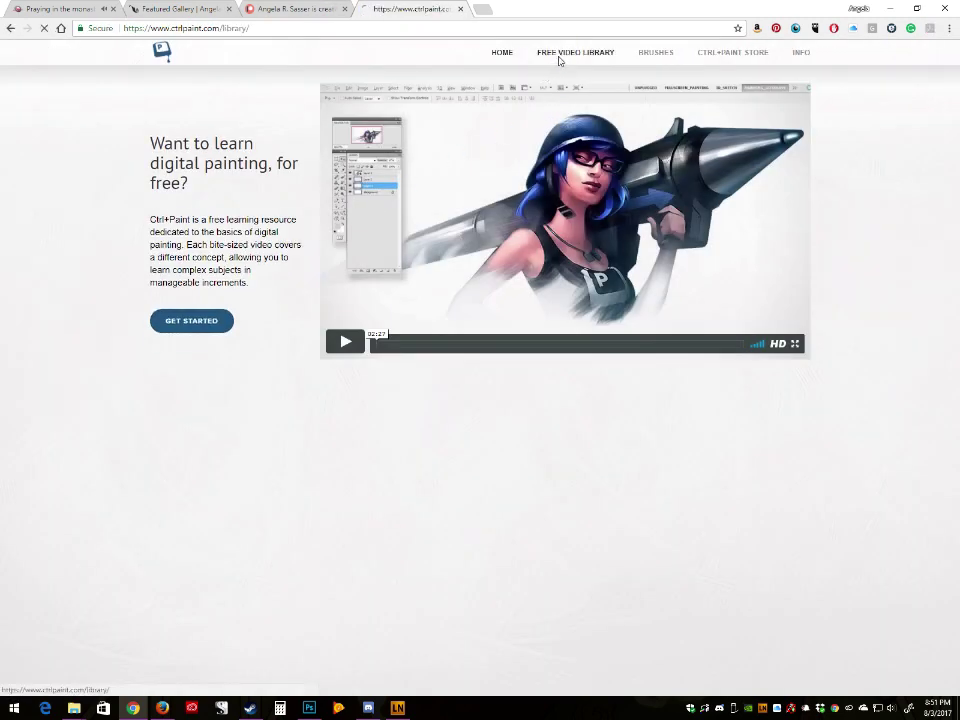
click(231, 28)
right_click(240, 28)
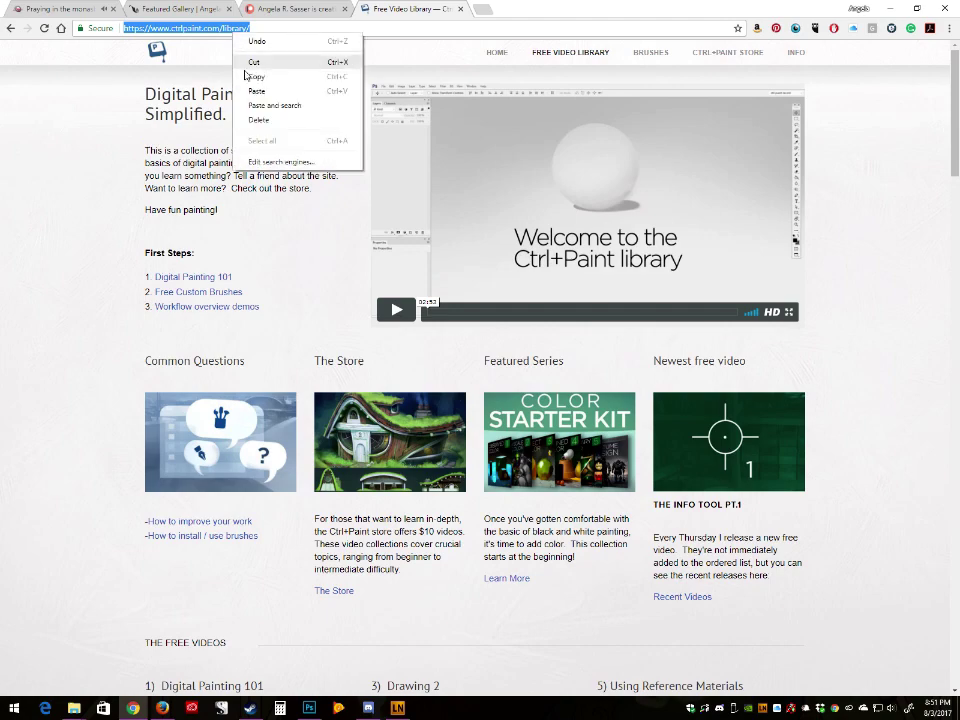
click(255, 75)
Step: Look through the Ctrl+Paint library's numbered lists of free videos, from Digital Painting 101 to Masking & Selections
scroll(220, 260, down, 3)
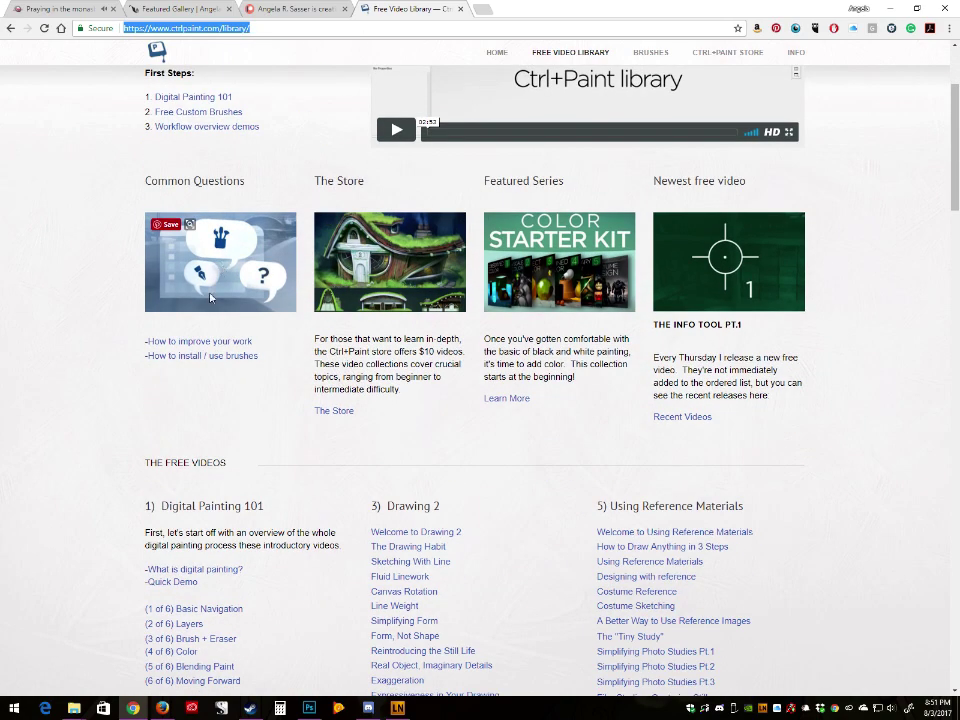
scroll(190, 615, down, 3)
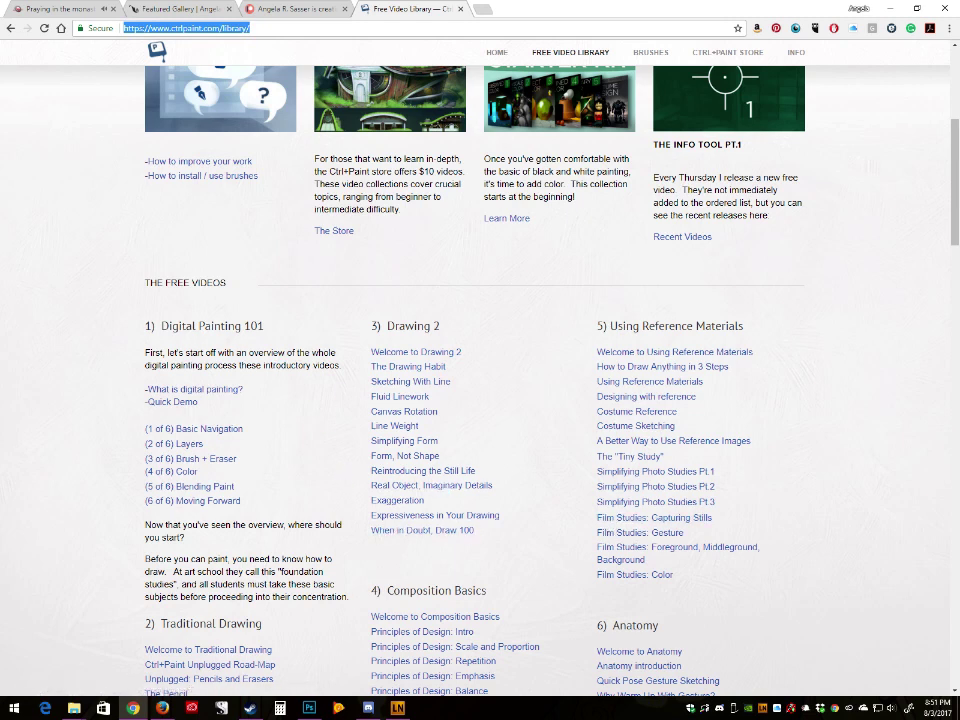
key(alt+Tab)
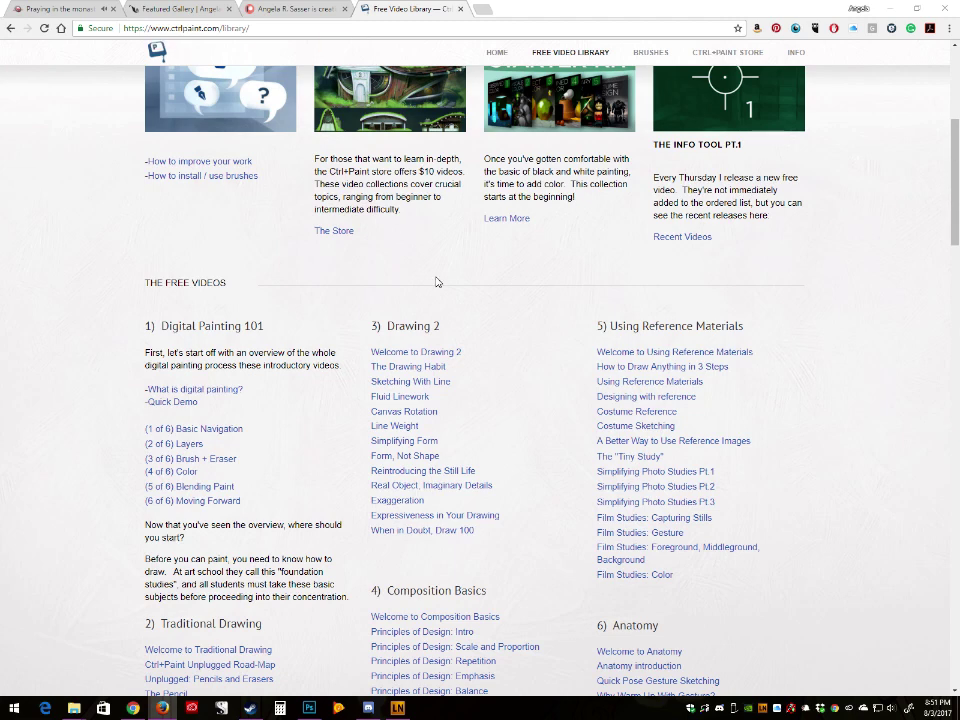
scroll(463, 315, down, 3)
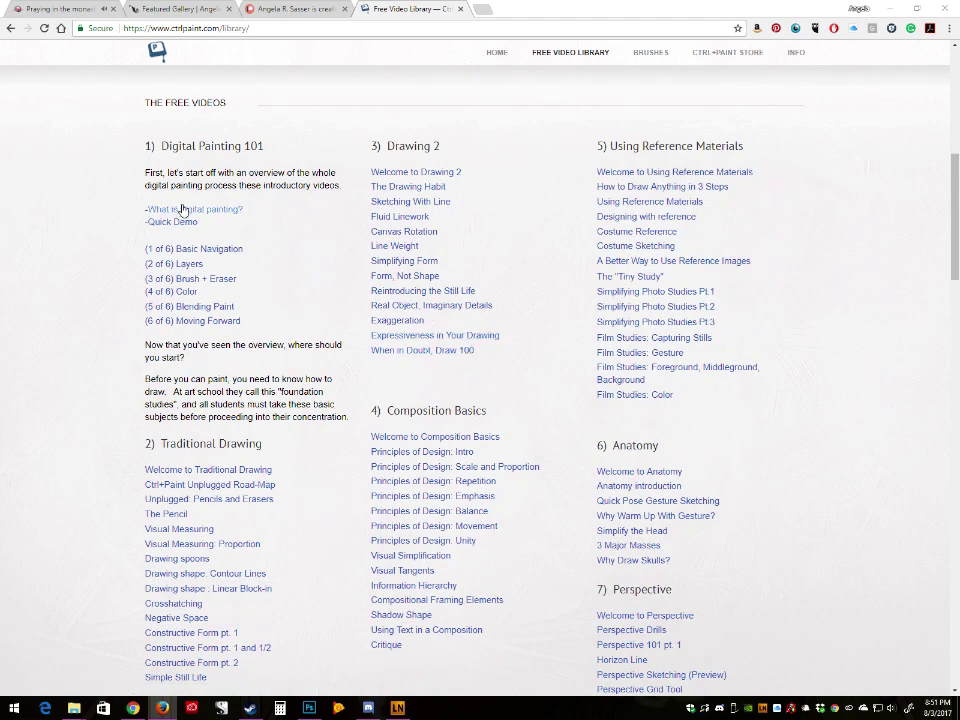
scroll(429, 336, down, 12)
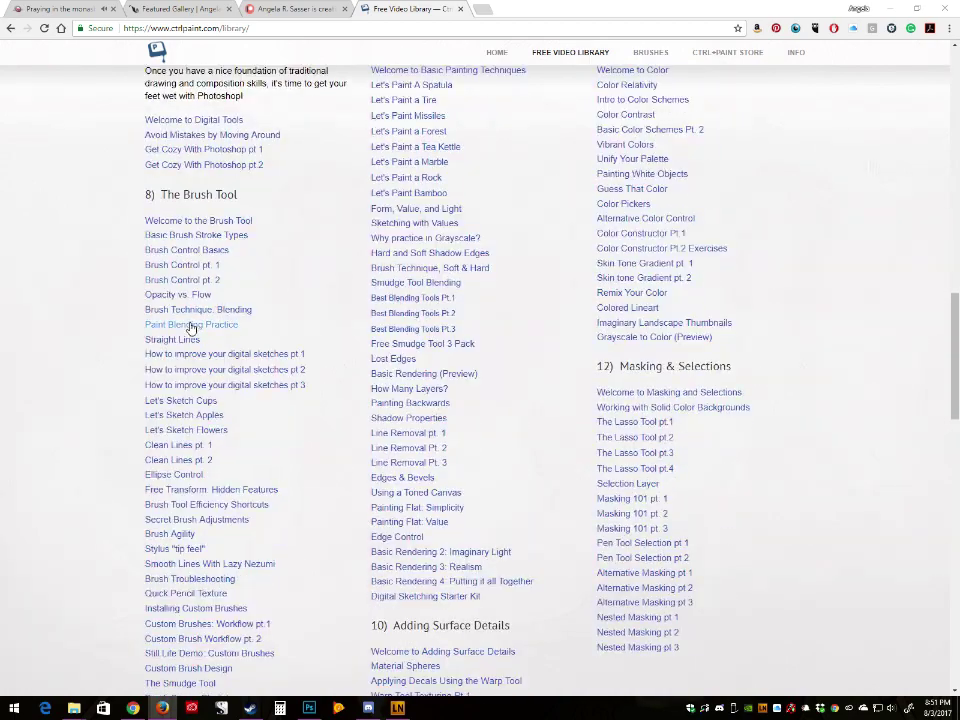
scroll(244, 565, down, 3)
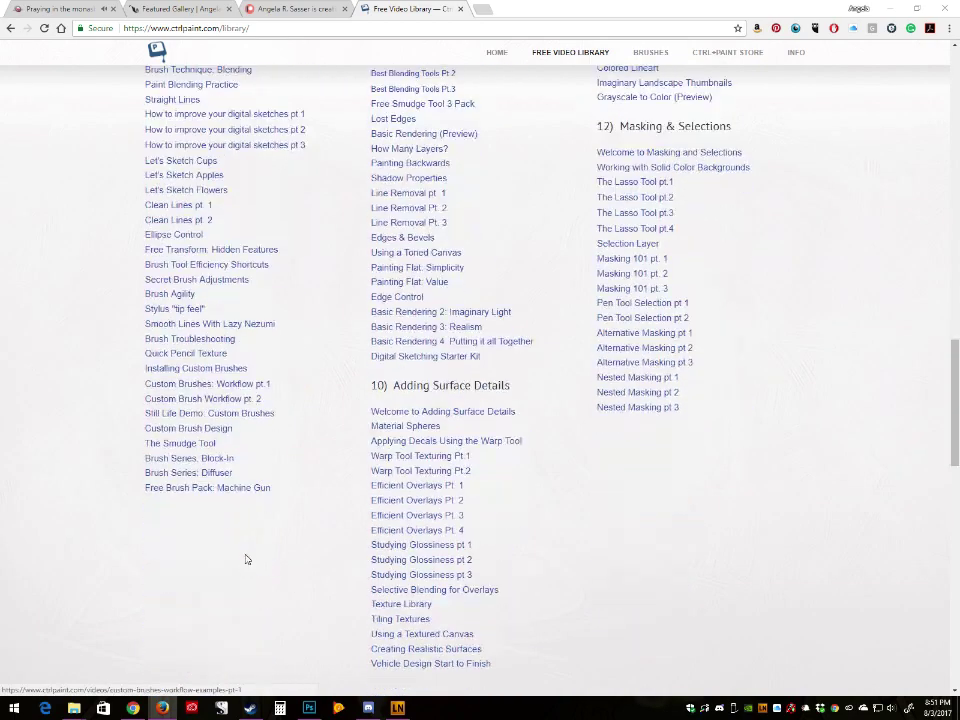
scroll(262, 540, up, 20)
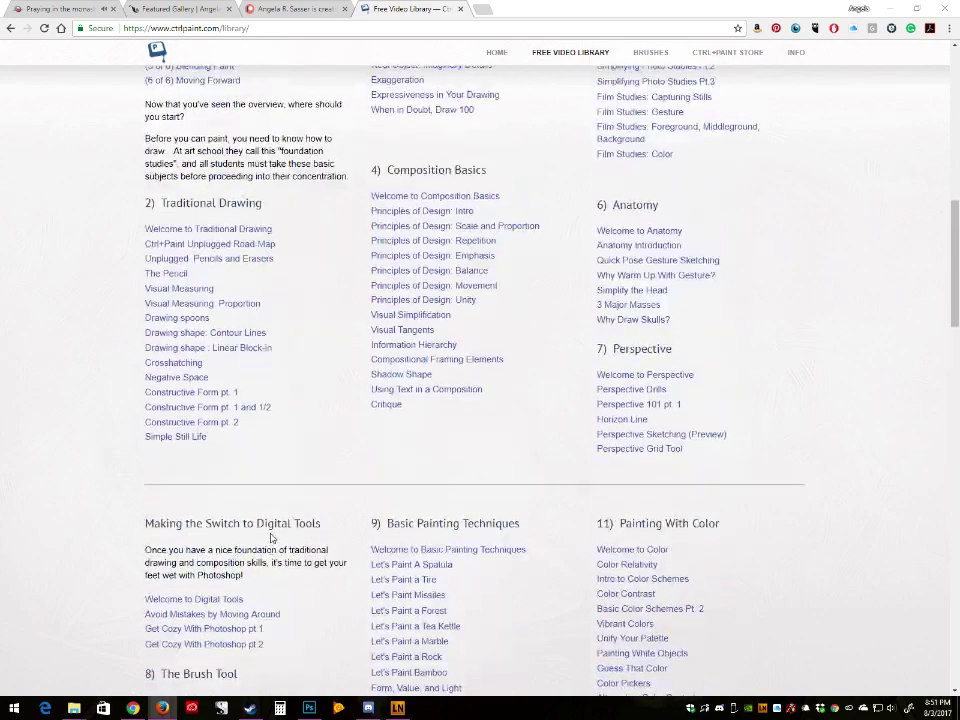
scroll(279, 529, up, 2)
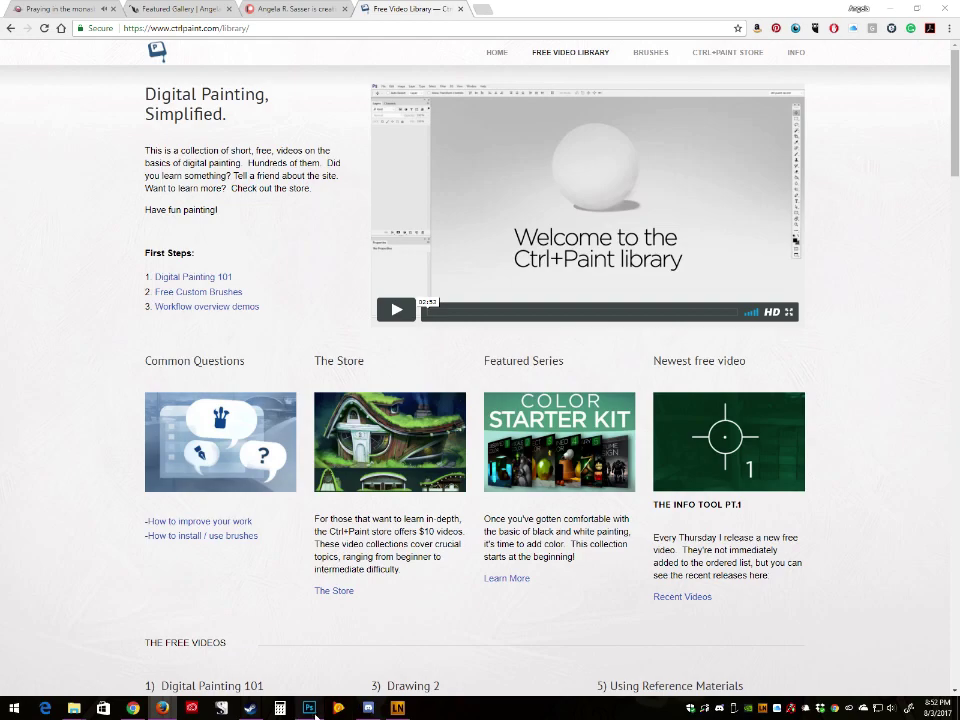
Step: Return to Photoshop and paint the narrow mesh strip below the bracer beige on the skin layer
mouse_move(310, 708)
click(305, 645)
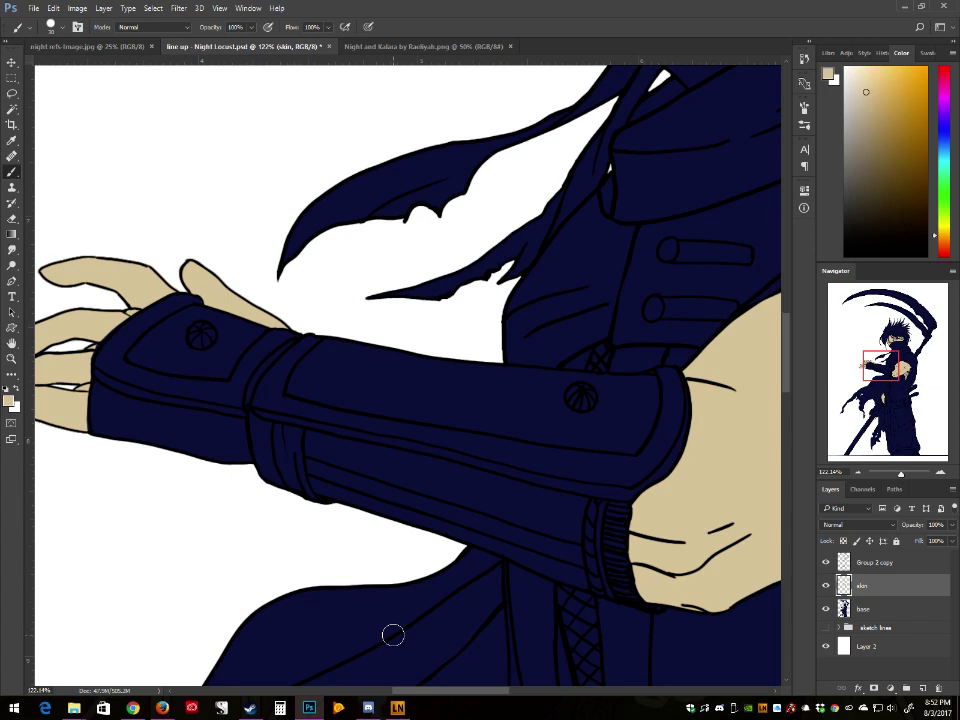
drag(891, 371, 904, 372)
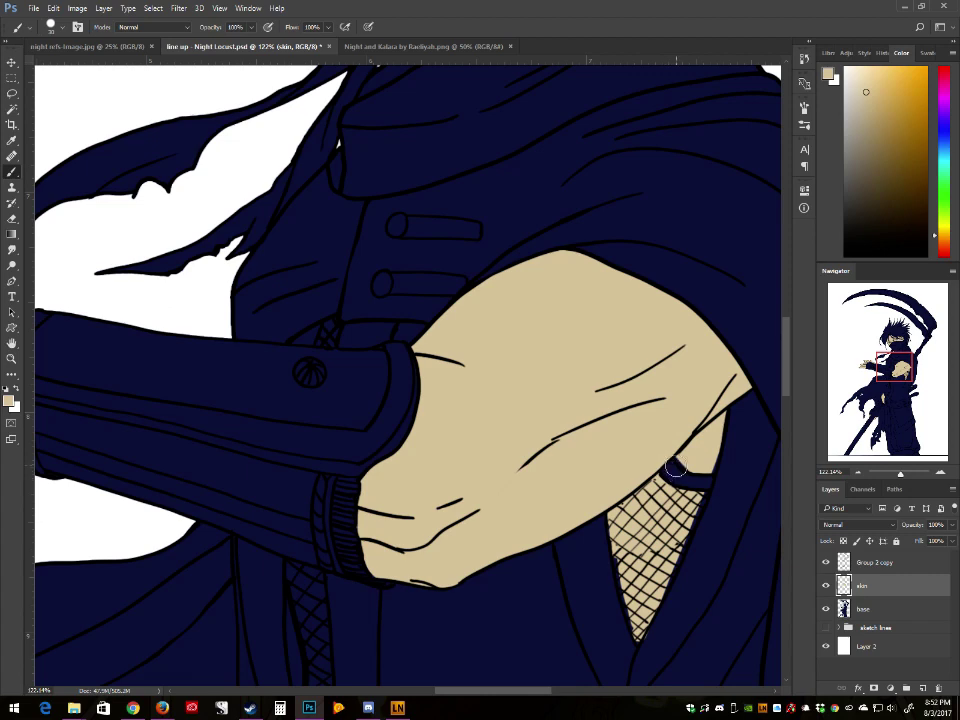
drag(898, 364, 897, 373)
mouse_move(346, 386)
mouse_down()
mouse_move(316, 373)
mouse_move(334, 381)
mouse_move(316, 368)
mouse_move(339, 407)
mouse_move(332, 380)
mouse_move(348, 452)
mouse_move(343, 535)
mouse_move(329, 434)
mouse_move(340, 559)
mouse_move(331, 538)
mouse_move(344, 565)
mouse_move(351, 508)
mouse_up()
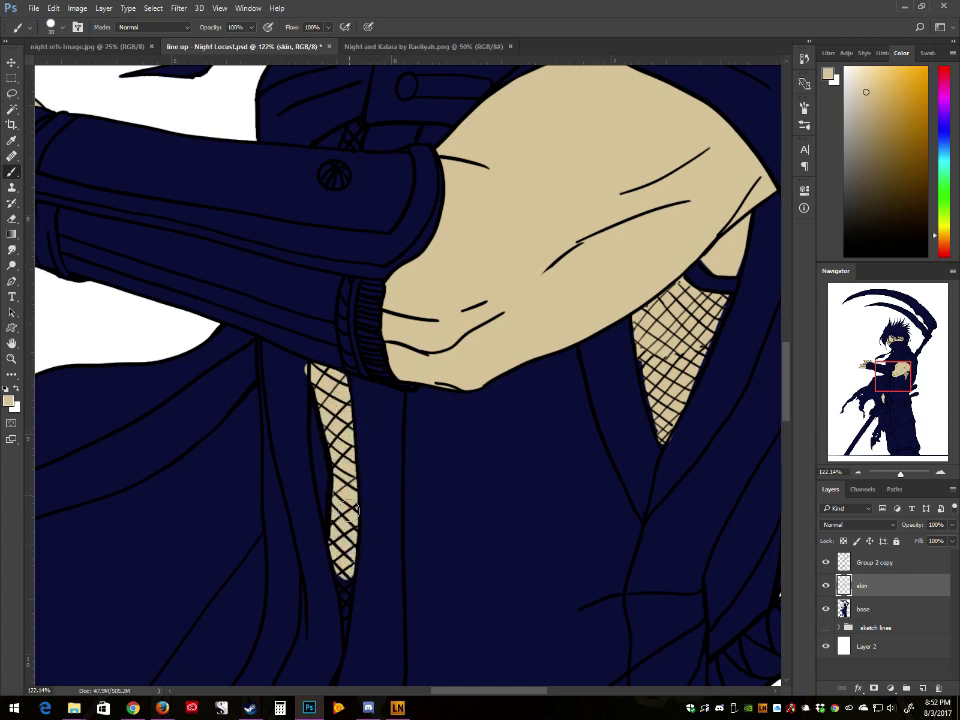
Step: Reduce the brush size and fill the tapering lower end of the narrow mesh strip with beige
key(bracketleft)
key(bracketleft)
key(bracketleft)
key(bracketleft)
key(bracketleft)
key(bracketleft)
mouse_move(344, 575)
mouse_down()
mouse_move(345, 620)
mouse_move(346, 612)
mouse_up()
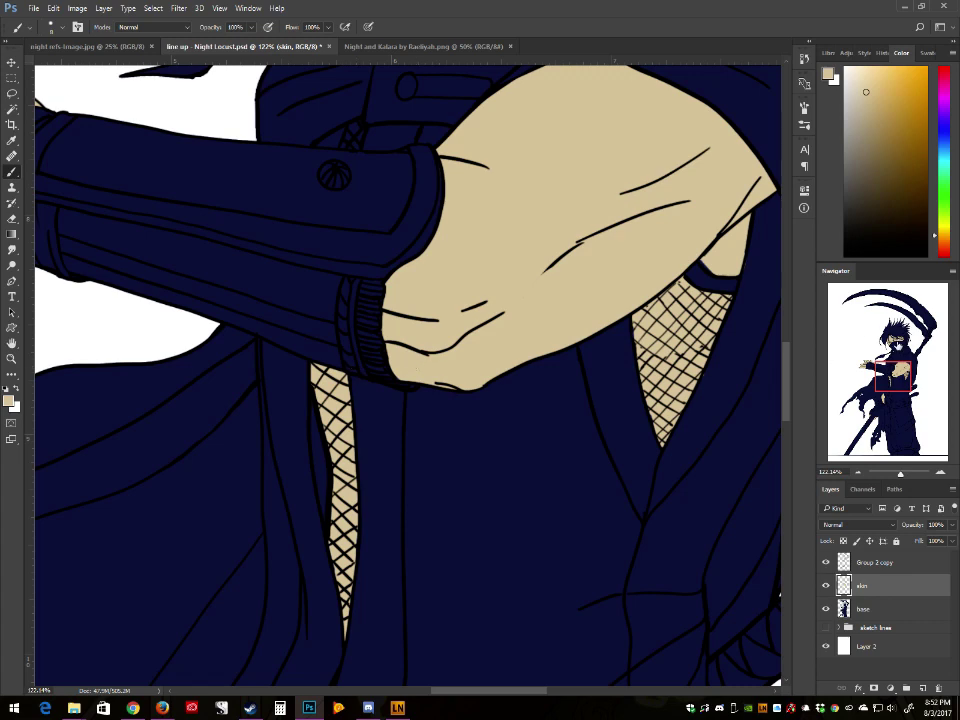
drag(893, 383, 899, 373)
Step: Switch to Chrome and open the artist's DeviantArt gallery in a new tab
click(131, 709)
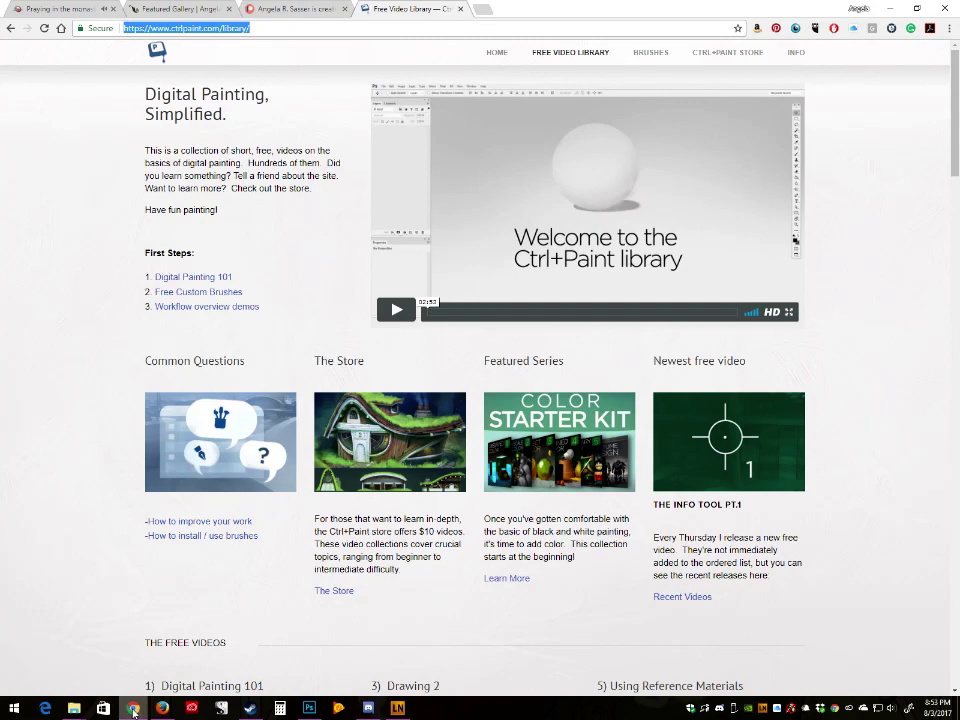
click(482, 9)
text(angelasasser)
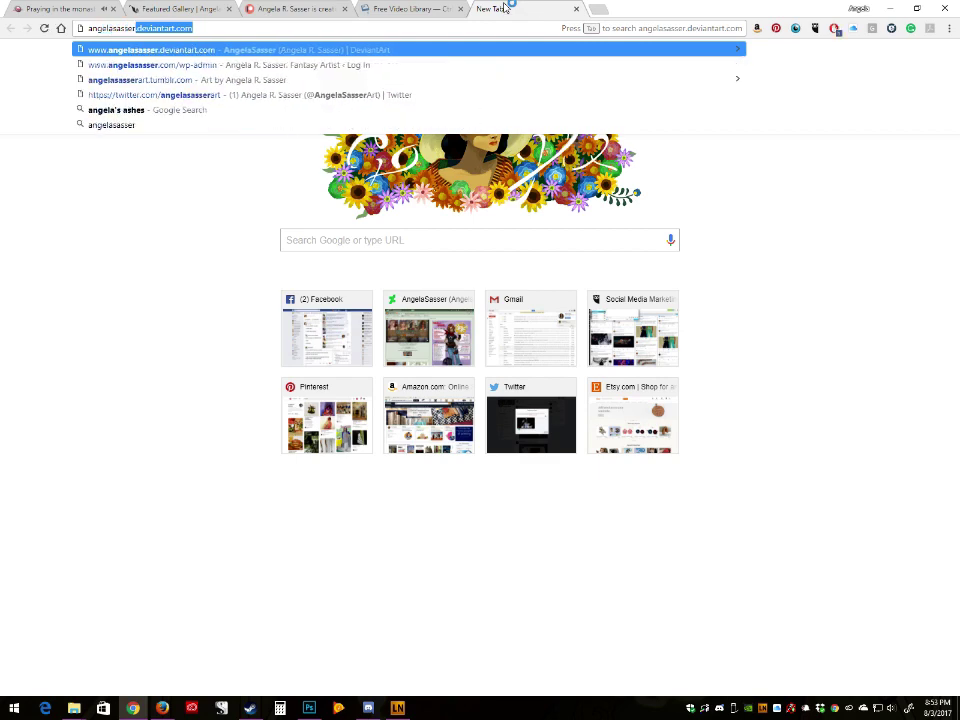
key(Return)
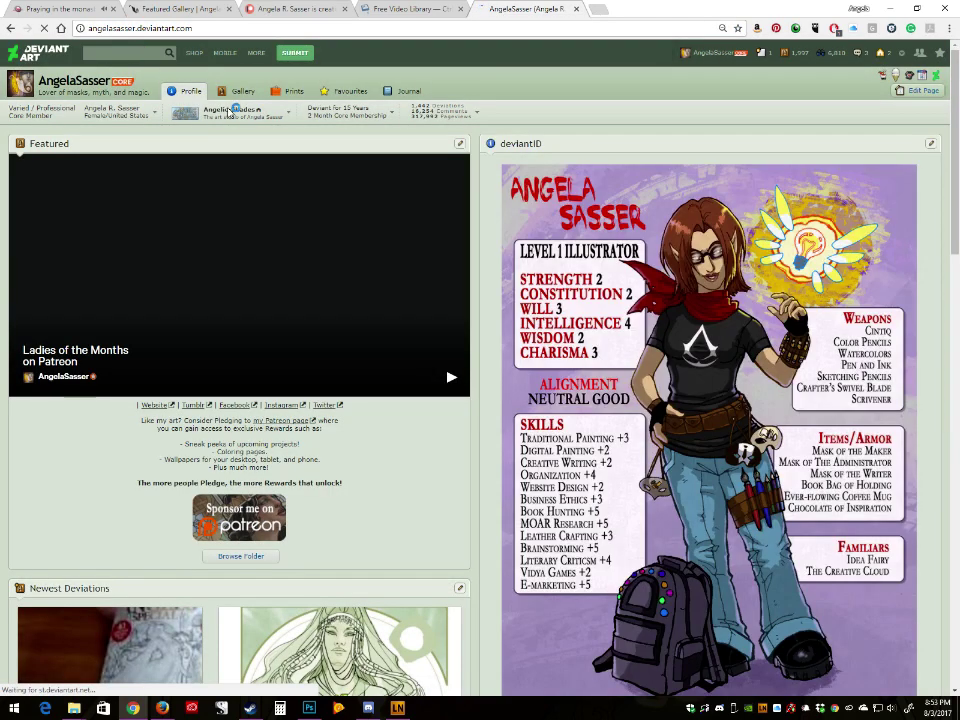
click(239, 94)
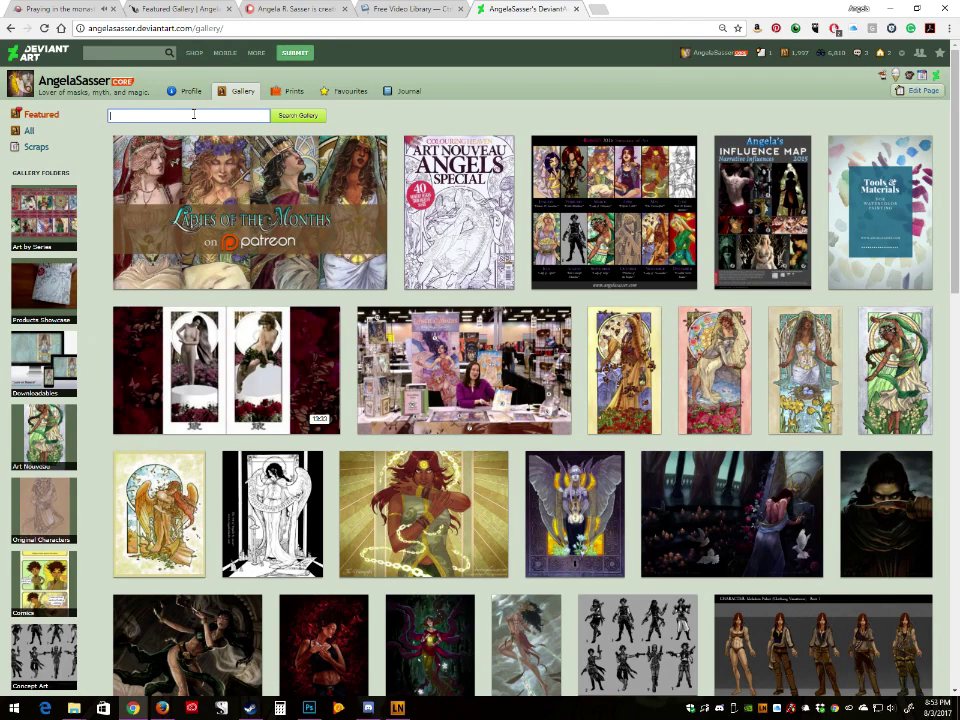
Step: Search the DeviantArt gallery for "peacock lynx" and open the Hybrid Animal Homework drawing
text(peacock lynx)
key(Return)
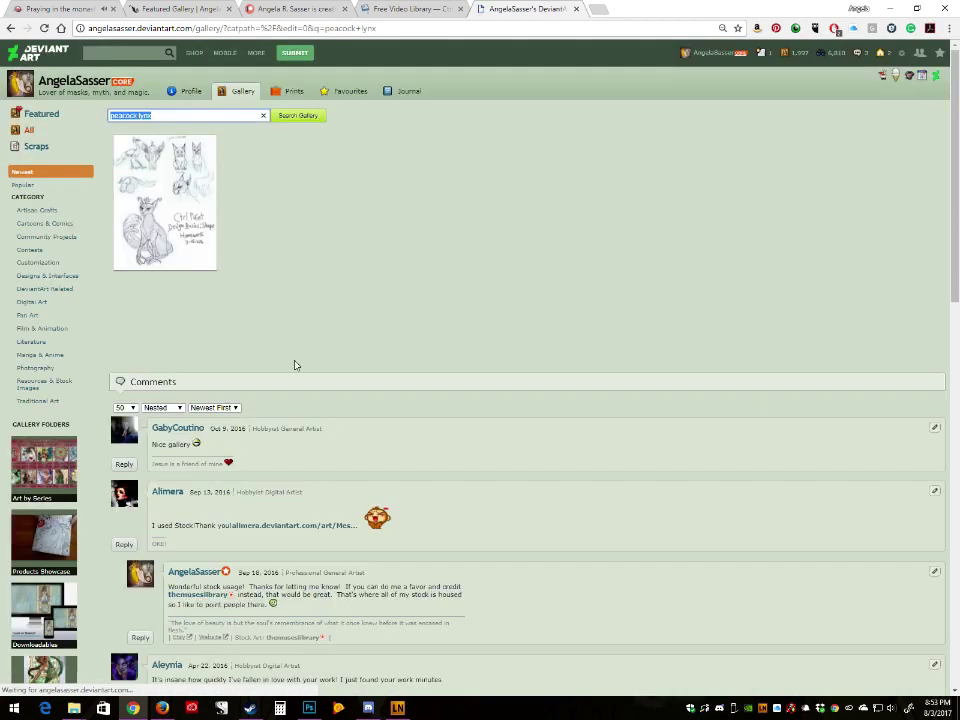
click(176, 214)
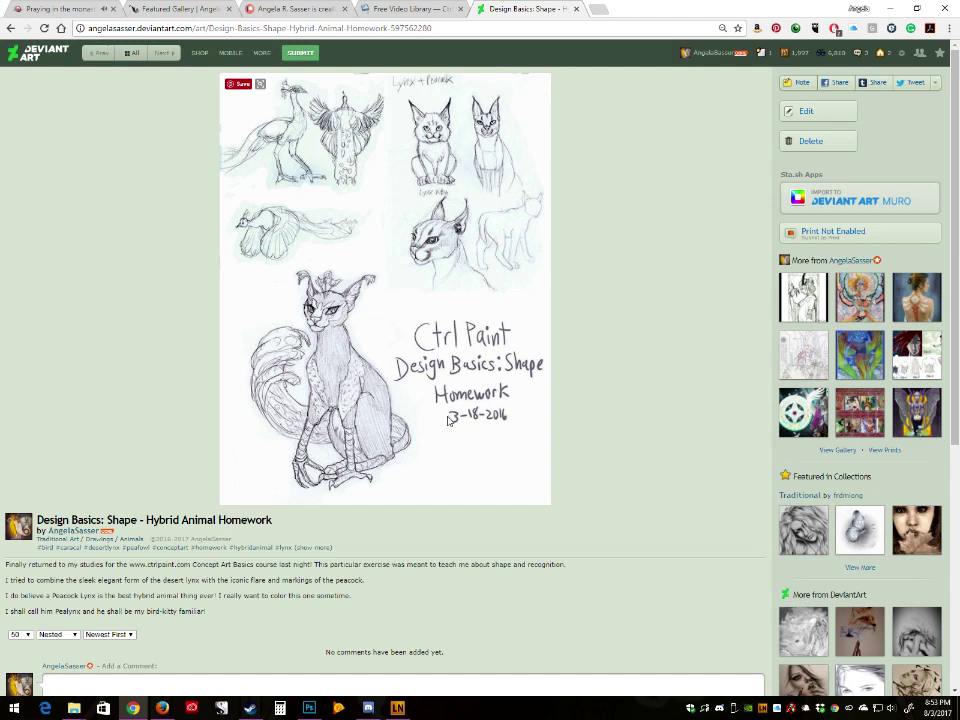
Step: Enlarge the Hybrid Animal Homework page and examine the peacock and lynx sketches and the combined creature
key(ctrl+plus)
key(ctrl+plus)
key(ctrl+plus)
scroll(301, 515, down, 2)
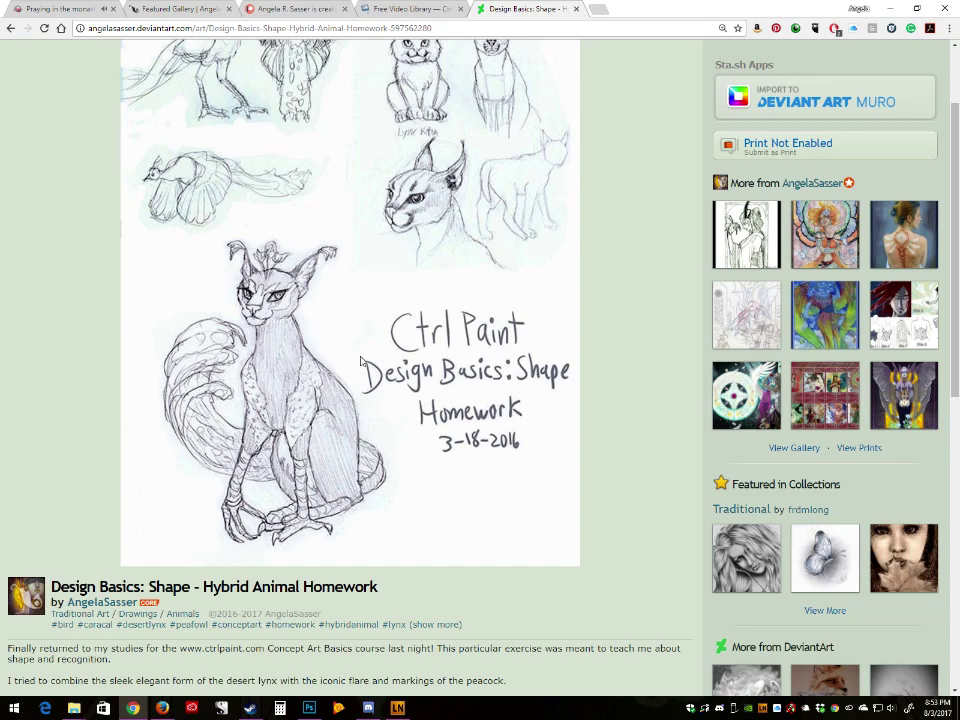
click(309, 707)
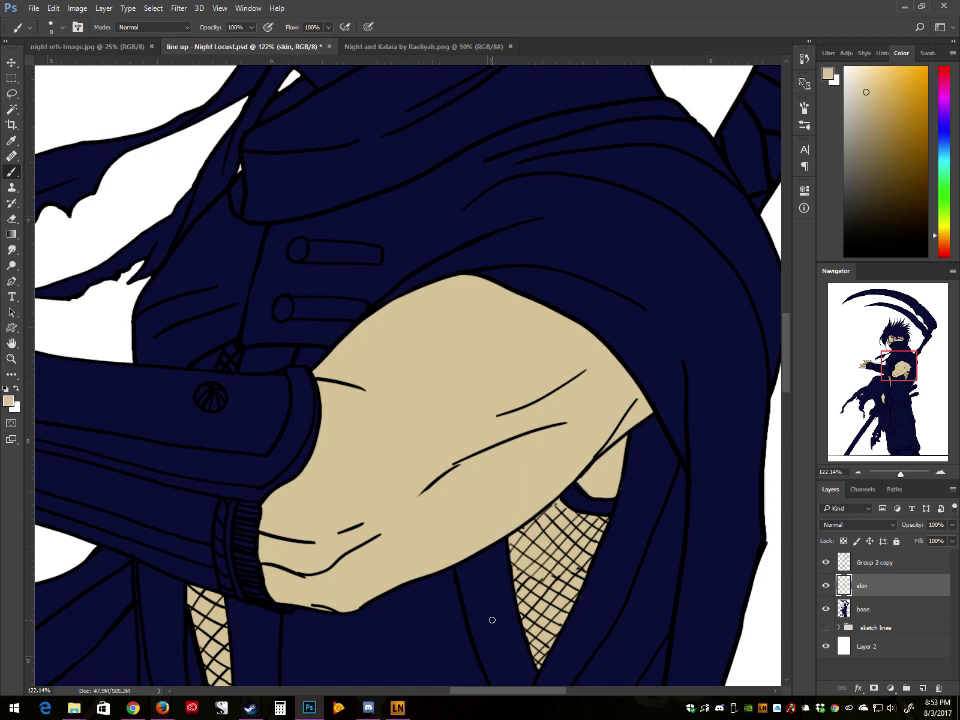
click(133, 707)
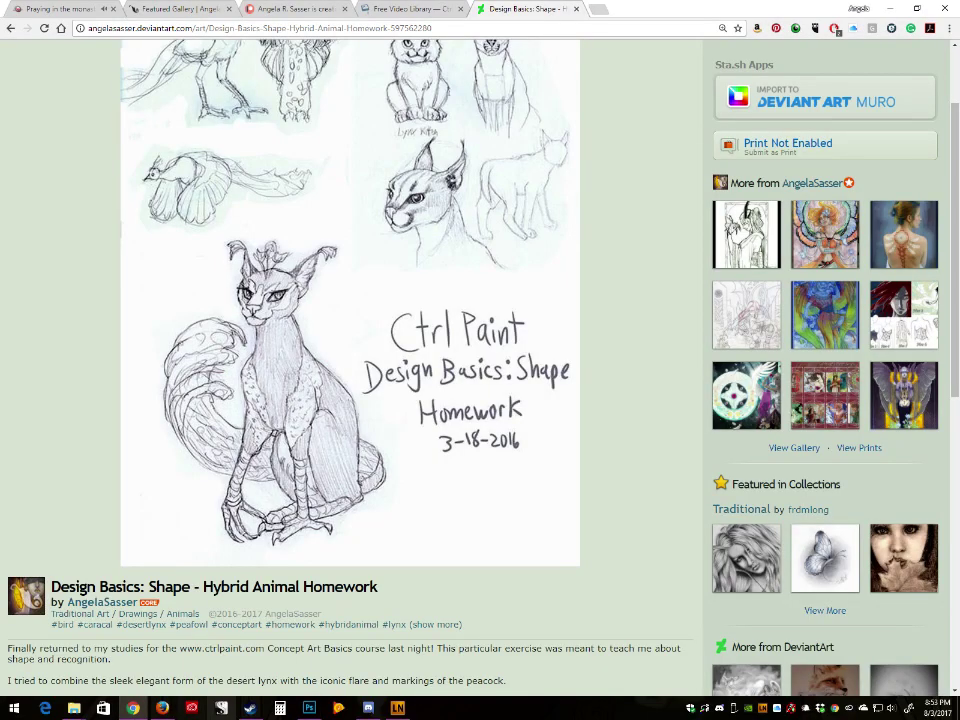
scroll(505, 179, up, 2)
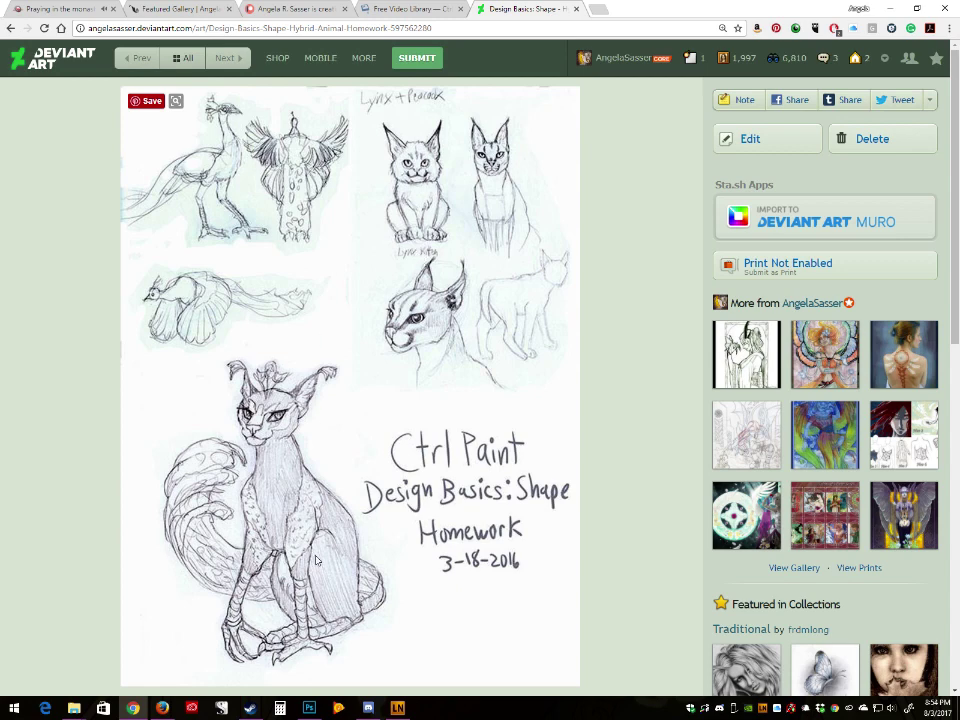
scroll(316, 560, down, 1)
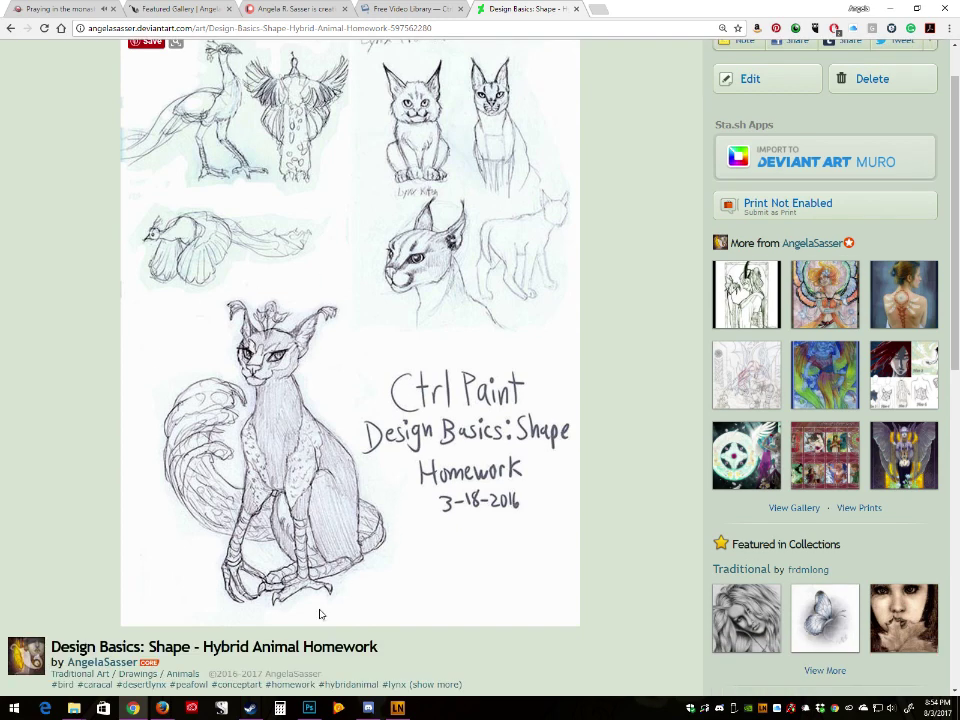
Step: Return to Photoshop and set the foreground colour to a muted dark brown
click(310, 710)
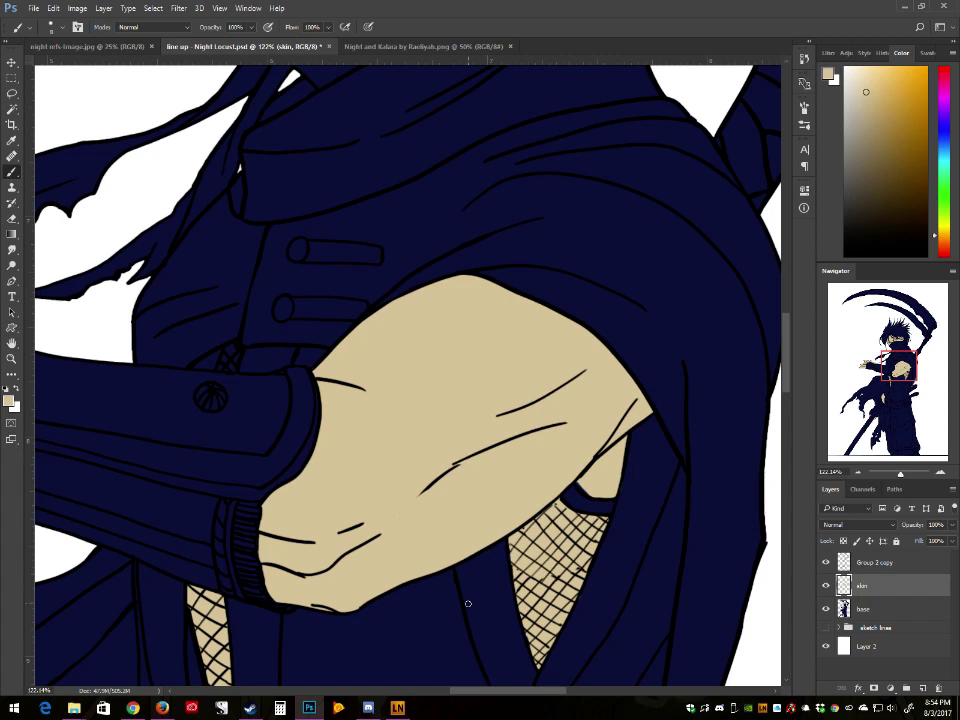
drag(902, 474, 904, 476)
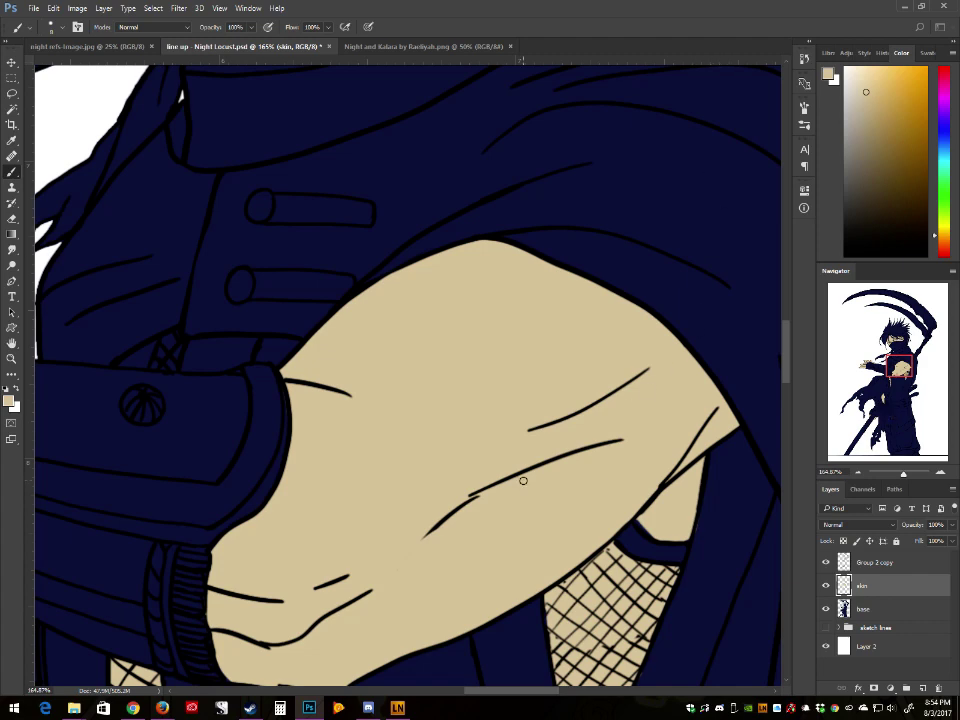
drag(903, 476, 879, 478)
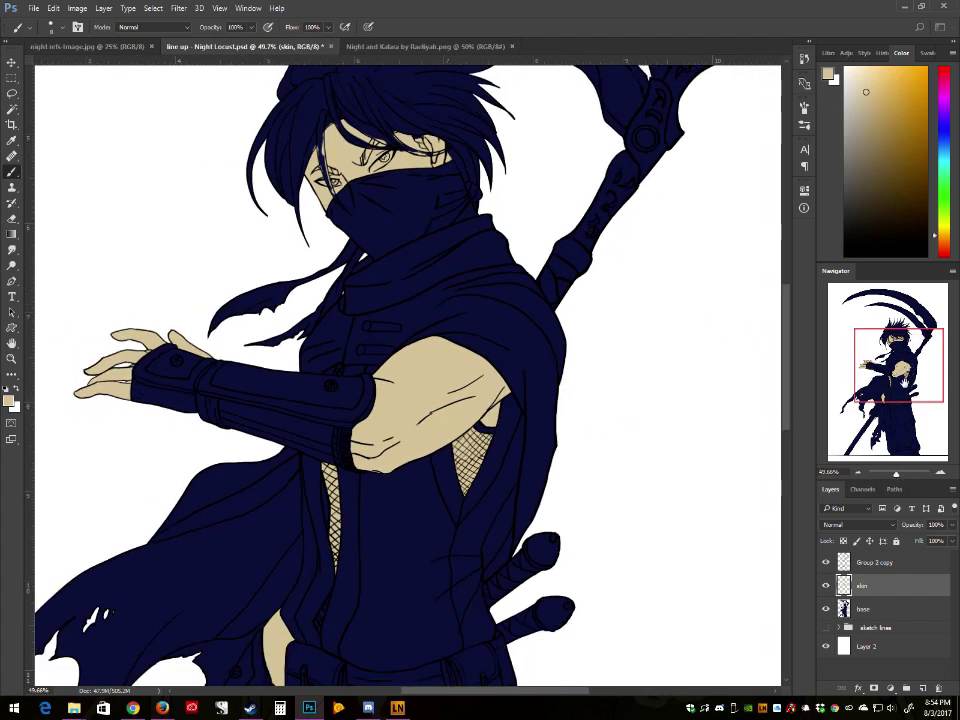
drag(894, 388, 889, 378)
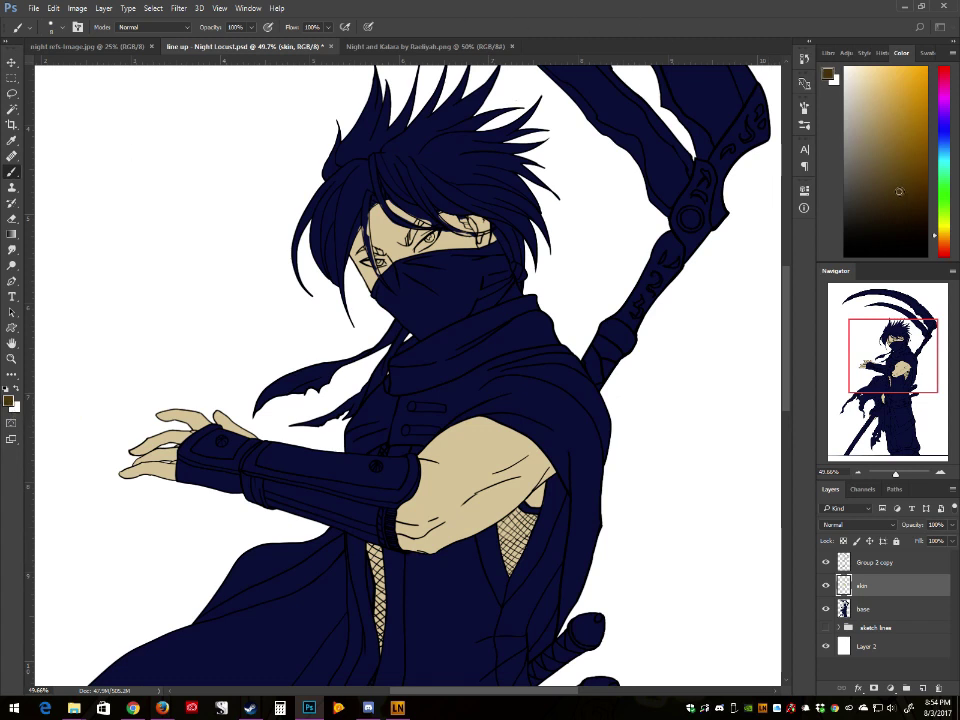
drag(874, 186, 902, 165)
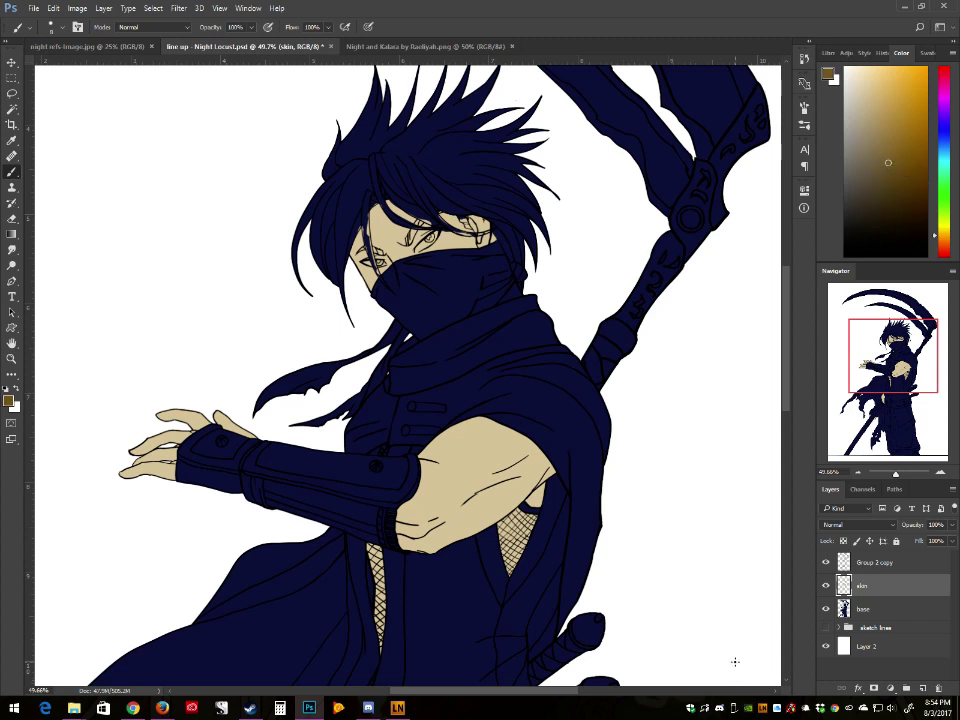
Step: Add a new layer named "cloak" directly above the base layer and load the base silhouette as a selection
click(864, 606)
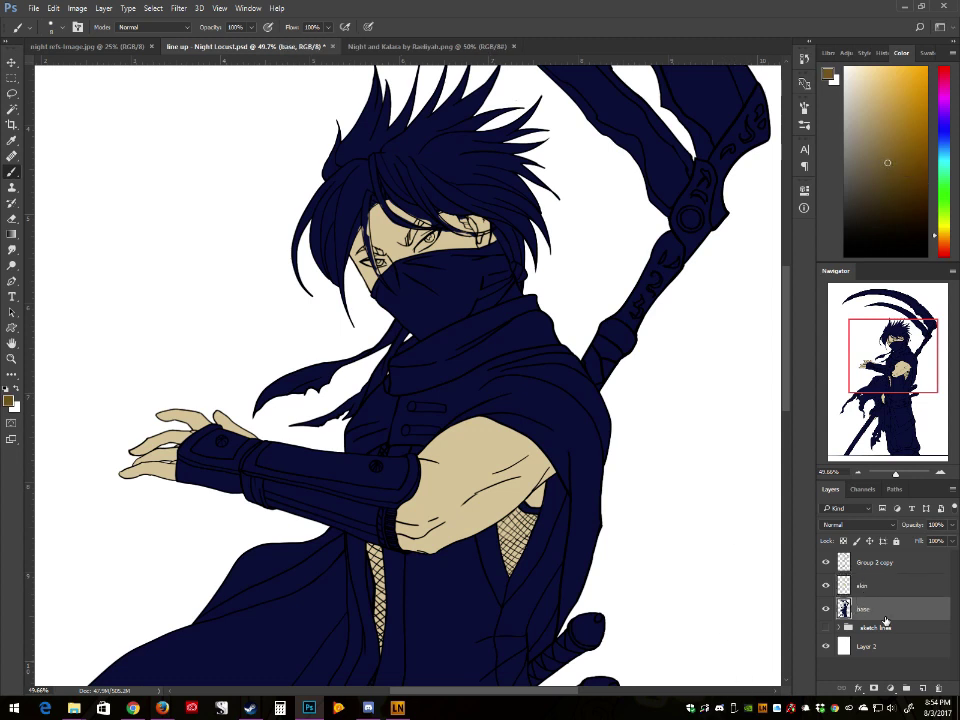
click(921, 688)
double_click(866, 608)
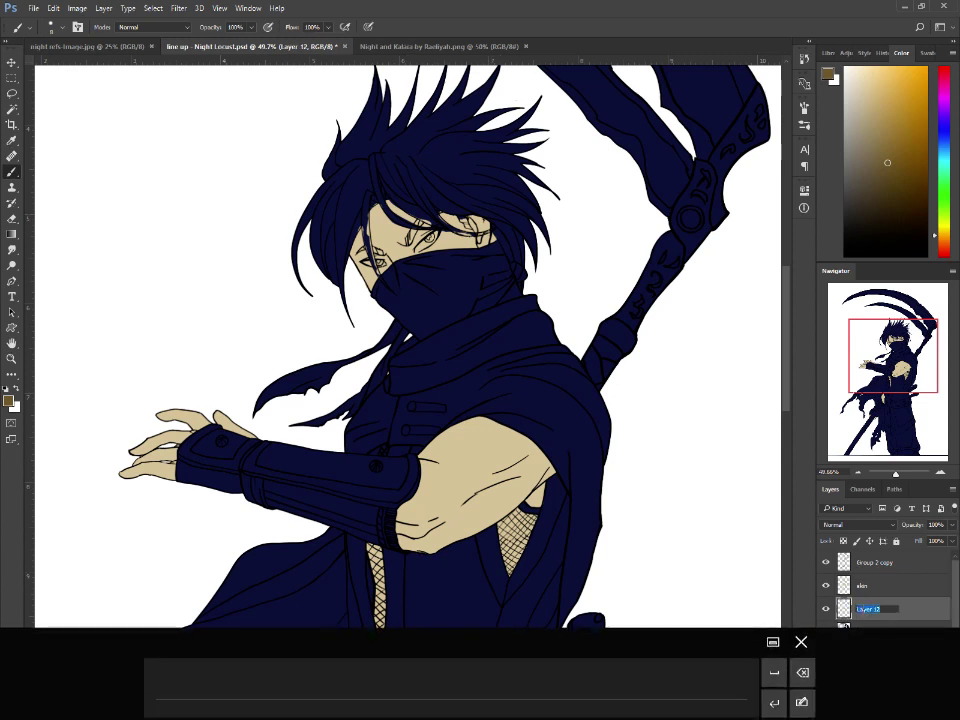
text(cloak)
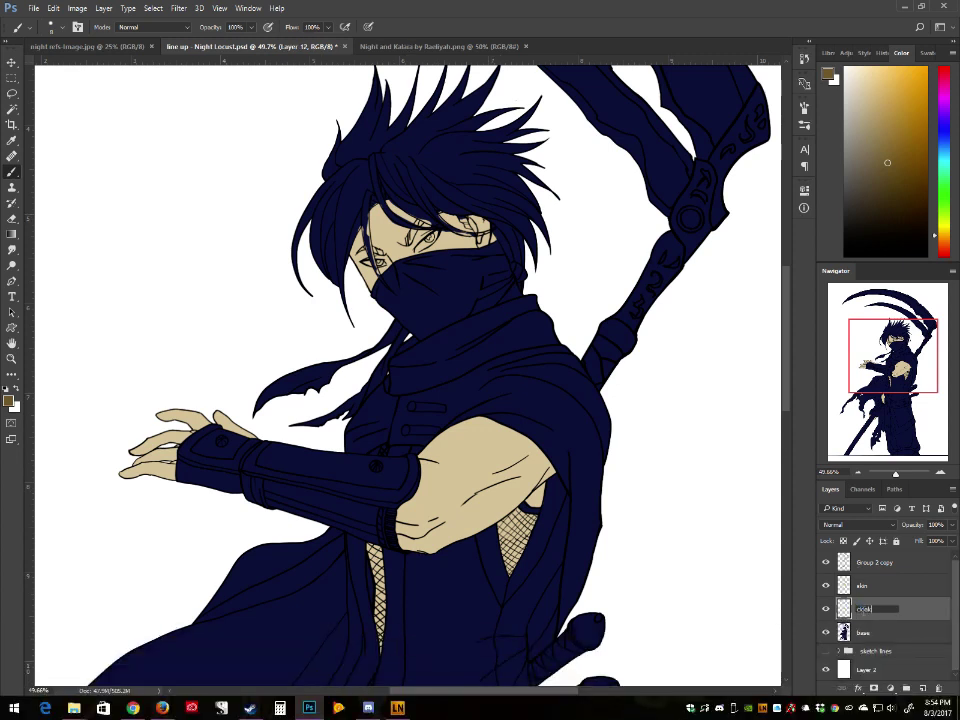
key(Return)
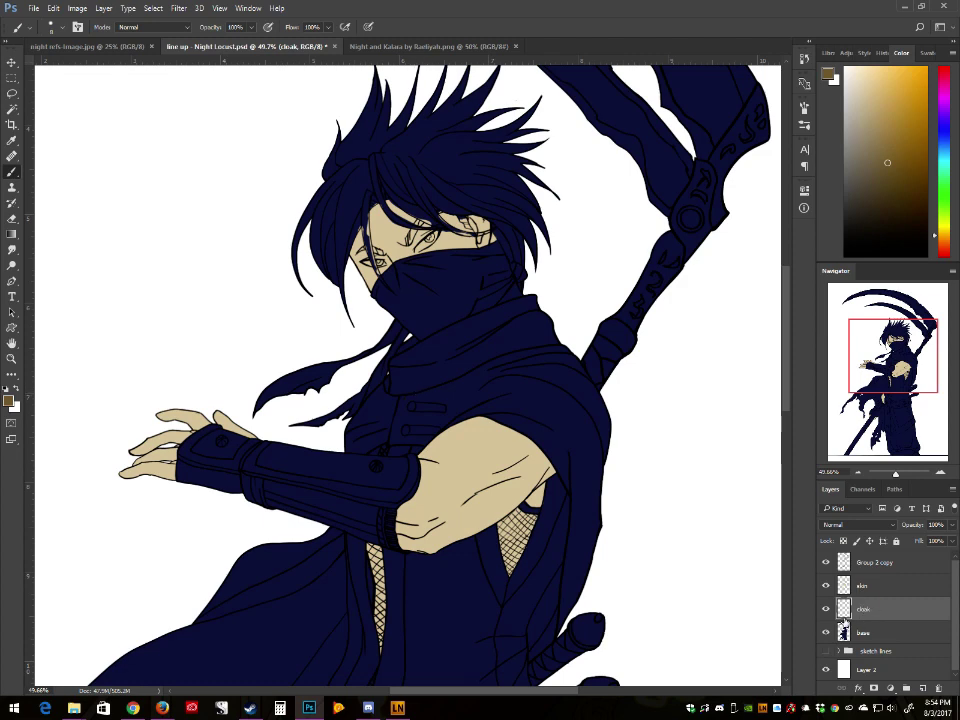
ctrl+click(846, 634)
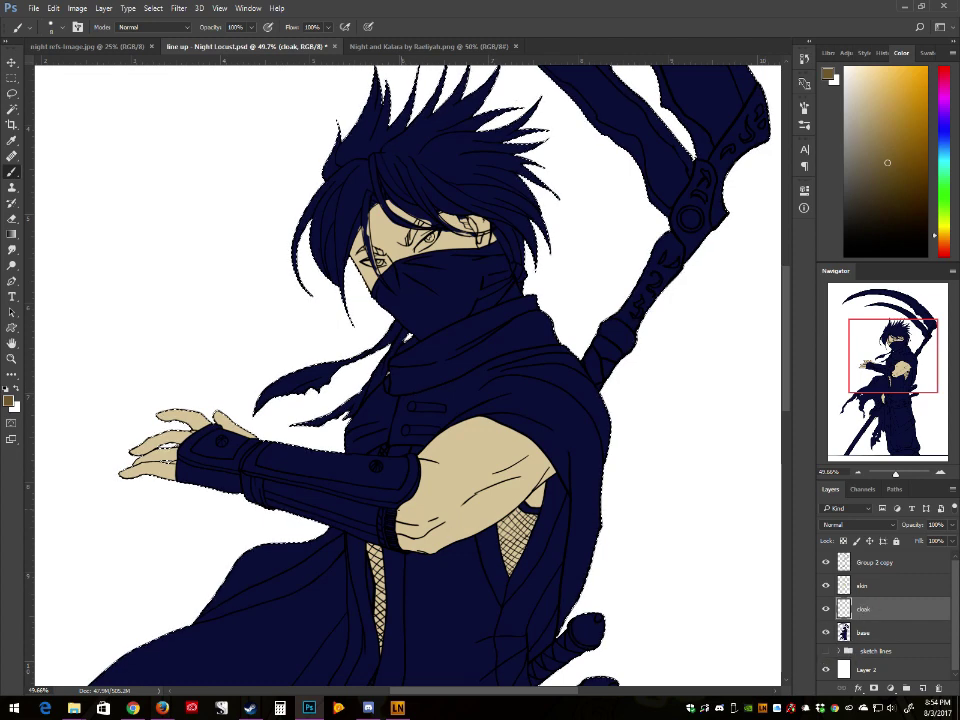
Step: Enlarge the brush and paint the collar, shoulder cape and hanging edge behind the arm flat brown on the cloak layer
key(bracketright)
key(bracketright)
key(bracketright)
key(bracketright)
key(bracketright)
key(bracketright)
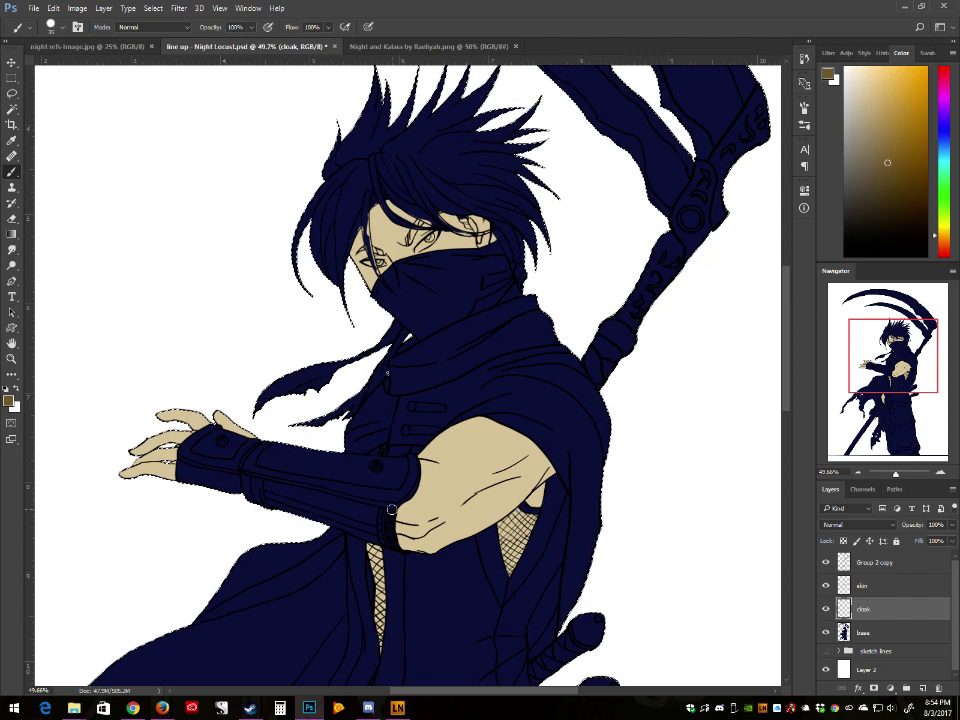
mouse_move(450, 386)
mouse_down()
mouse_move(407, 394)
mouse_move(438, 348)
mouse_move(351, 432)
mouse_move(394, 433)
mouse_move(368, 432)
mouse_move(431, 401)
mouse_move(422, 414)
mouse_move(463, 385)
mouse_move(393, 437)
mouse_move(452, 388)
mouse_move(414, 426)
mouse_move(536, 401)
mouse_move(464, 404)
mouse_move(584, 466)
mouse_move(558, 396)
mouse_move(450, 359)
mouse_move(415, 371)
mouse_move(435, 367)
mouse_move(373, 445)
mouse_up()
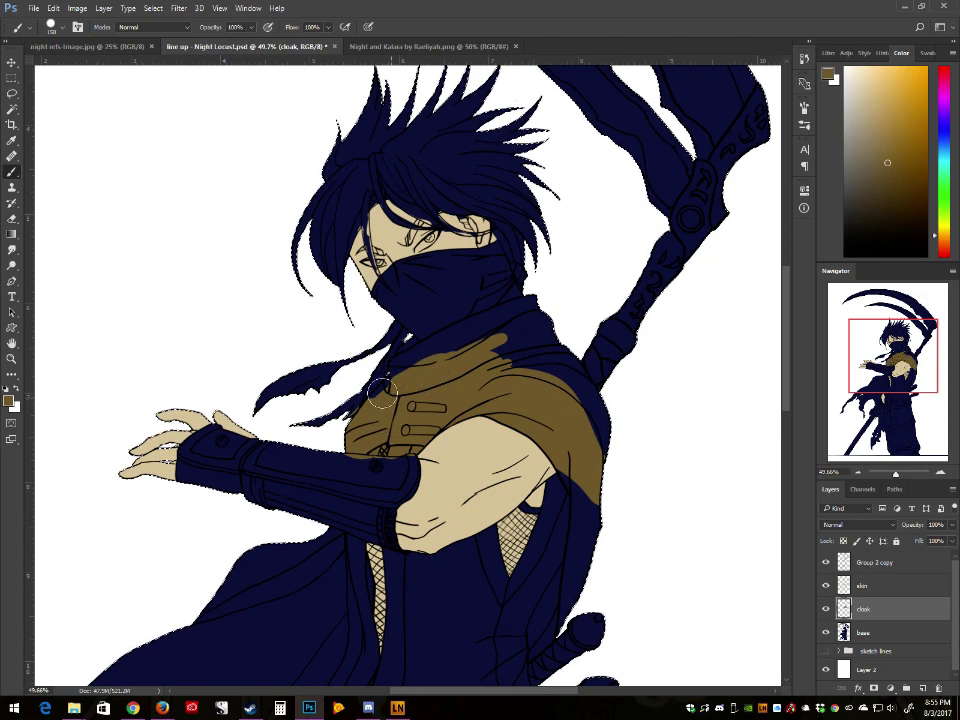
mouse_move(377, 392)
mouse_down()
mouse_move(405, 370)
mouse_move(396, 362)
mouse_move(497, 322)
mouse_move(433, 356)
mouse_move(485, 324)
mouse_move(406, 354)
mouse_move(563, 295)
mouse_move(499, 324)
mouse_move(588, 383)
mouse_move(606, 436)
mouse_move(605, 571)
mouse_move(611, 508)
mouse_move(576, 472)
mouse_move(582, 540)
mouse_move(569, 446)
mouse_move(581, 502)
mouse_move(568, 588)
mouse_move(614, 453)
mouse_move(642, 453)
mouse_move(637, 460)
mouse_move(653, 440)
mouse_move(636, 468)
mouse_move(658, 431)
mouse_move(621, 522)
mouse_move(648, 473)
mouse_up()
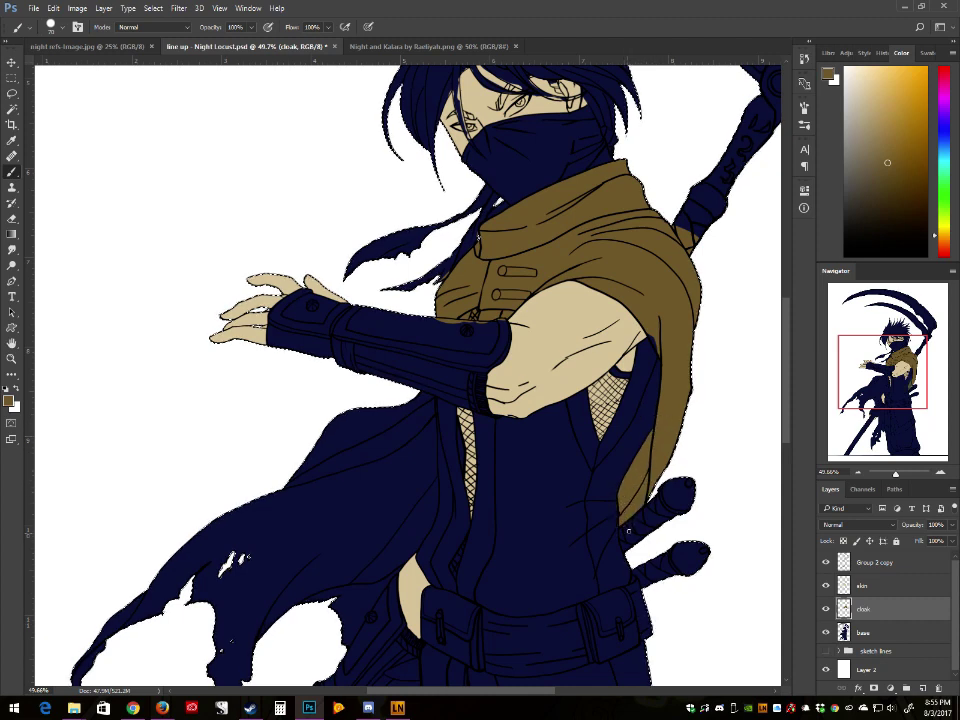
drag(620, 523, 615, 532)
Step: Fill the billowing, torn part of the cloak behind the outstretched forearm with flat brown using a 300 px brush
key(bracketright)
key(bracketright)
key(bracketright)
key(bracketright)
key(bracketright)
key(bracketright)
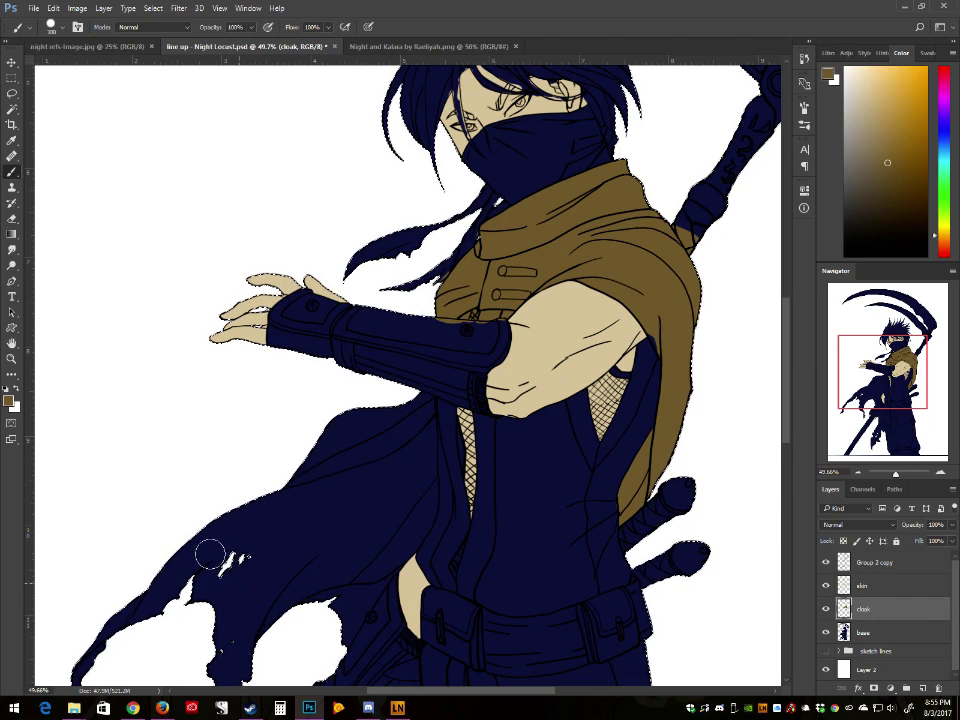
mouse_move(210, 553)
mouse_down()
mouse_move(158, 570)
mouse_move(123, 549)
mouse_move(74, 647)
mouse_move(197, 606)
mouse_move(279, 443)
mouse_move(297, 446)
mouse_move(301, 469)
mouse_move(296, 588)
mouse_move(318, 487)
mouse_move(318, 530)
mouse_move(287, 594)
mouse_move(387, 464)
mouse_move(301, 416)
mouse_move(352, 416)
mouse_move(374, 392)
mouse_move(330, 544)
mouse_up()
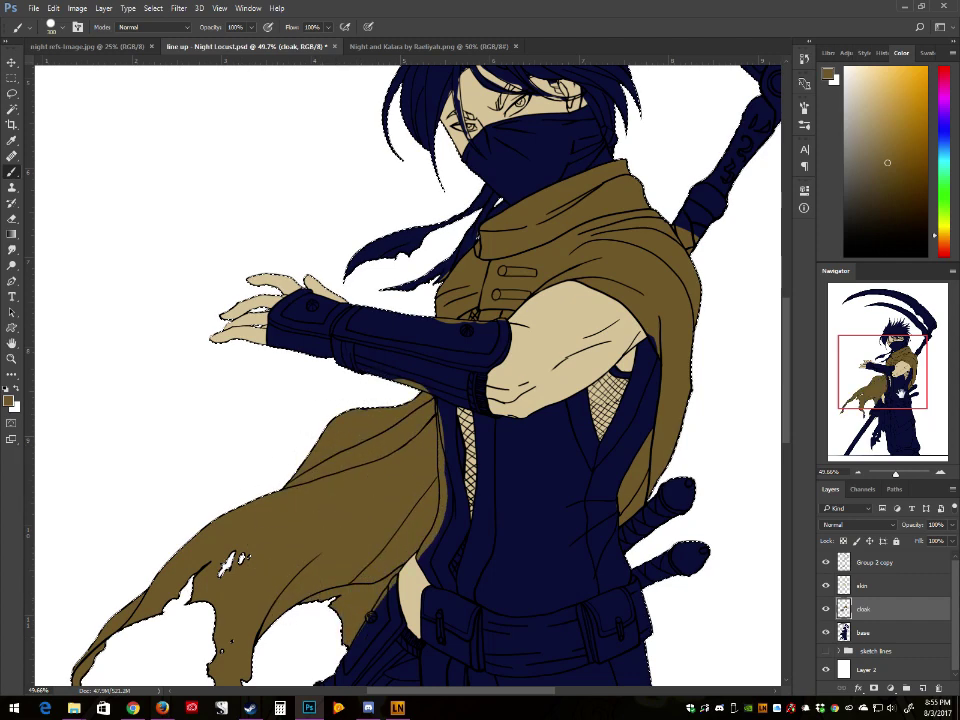
drag(889, 384, 879, 391)
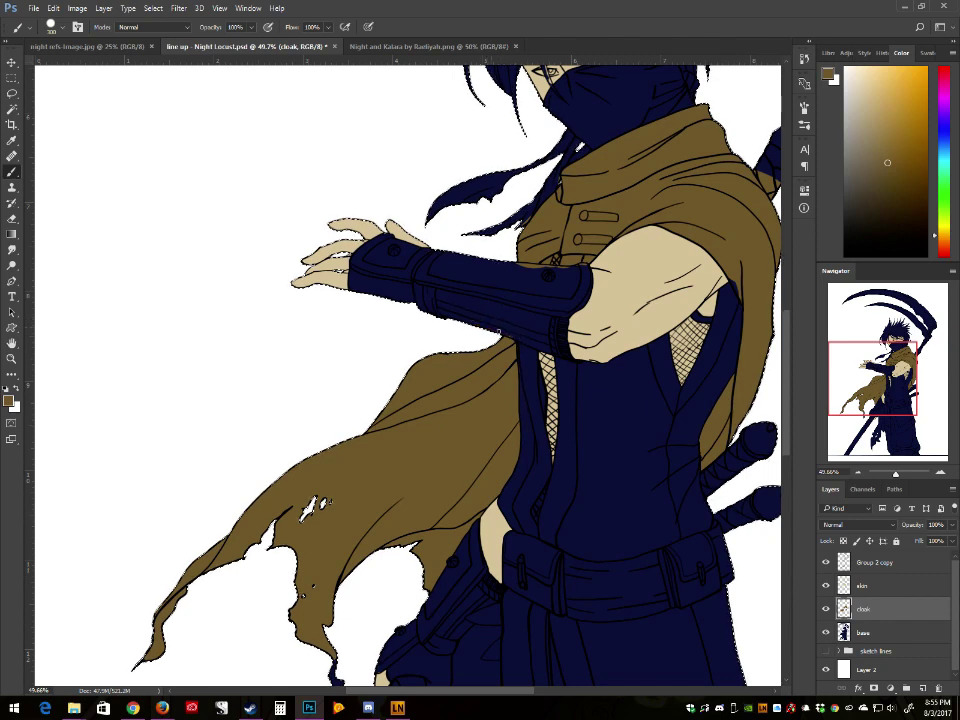
Step: Paint the torn cloak strip beside the leg and the remaining tattered tip brown, and clear brown overlaps from the lower glove and small fold
drag(499, 331, 499, 93)
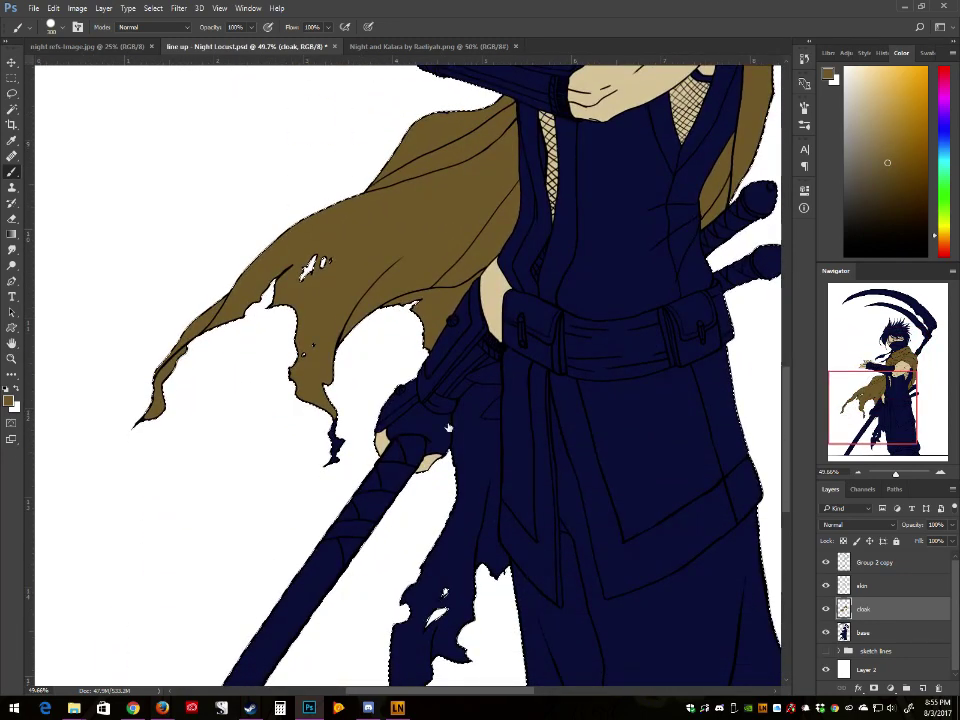
mouse_move(448, 428)
mouse_down()
mouse_move(429, 403)
mouse_move(446, 375)
mouse_move(386, 632)
mouse_move(400, 580)
mouse_up()
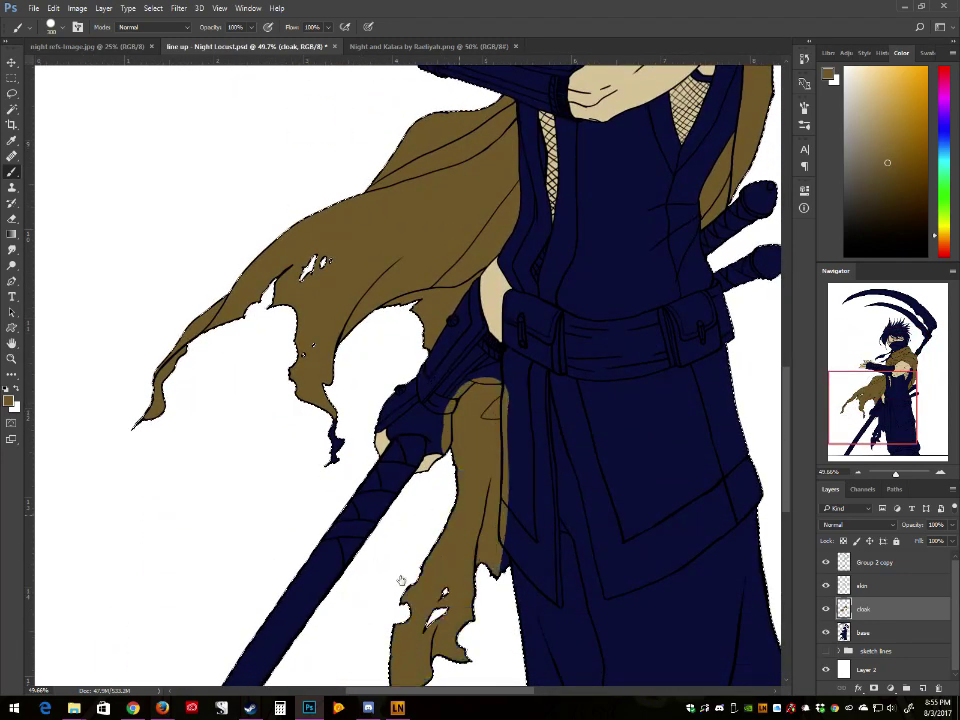
scroll(400, 580, down, 2)
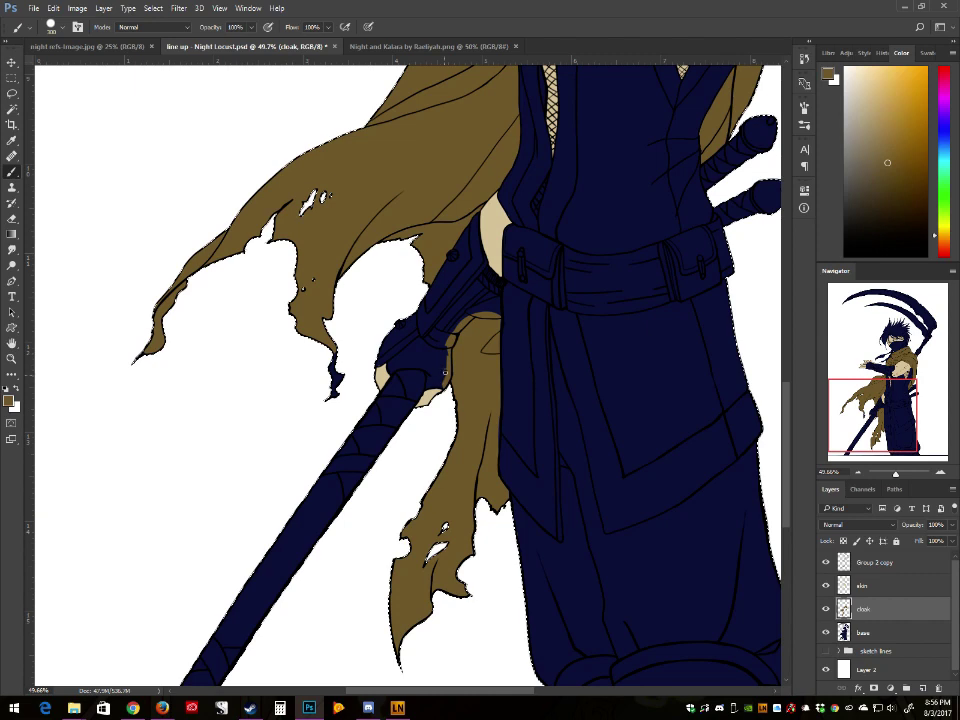
drag(322, 384, 281, 343)
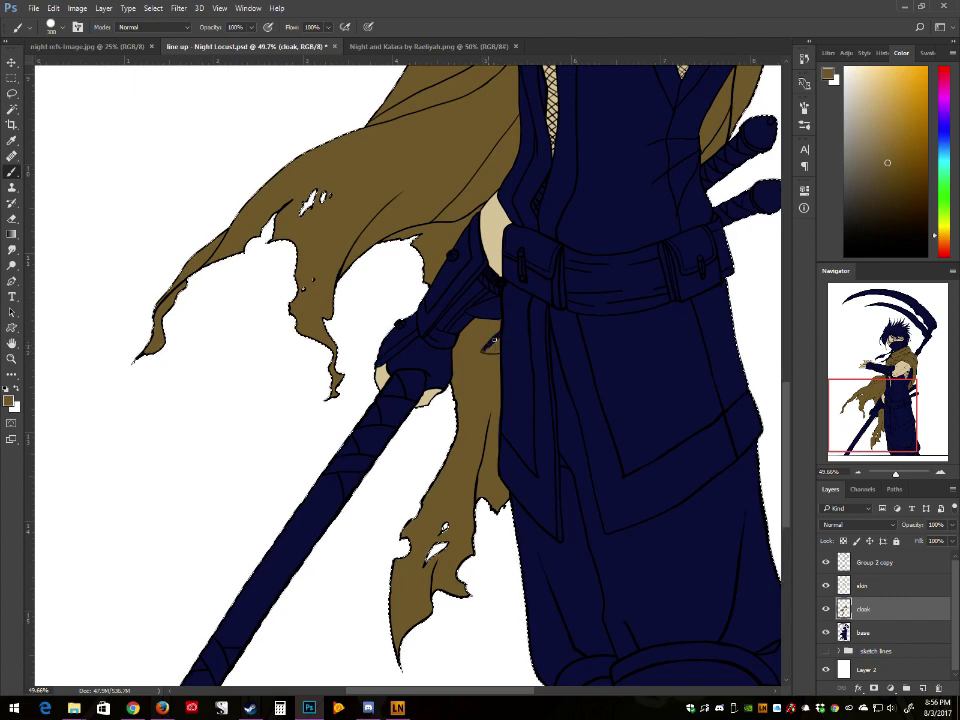
drag(493, 341, 485, 350)
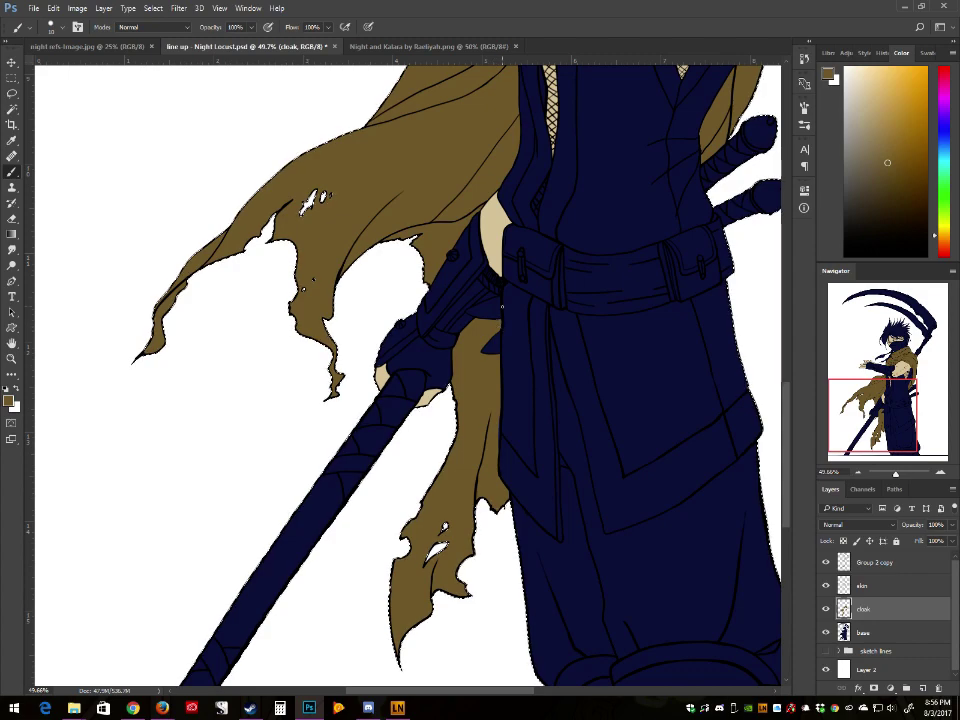
Step: Switch to the Ambient-Mixer page in Chrome and browse the featured Movies and Series atmospheres
click(134, 709)
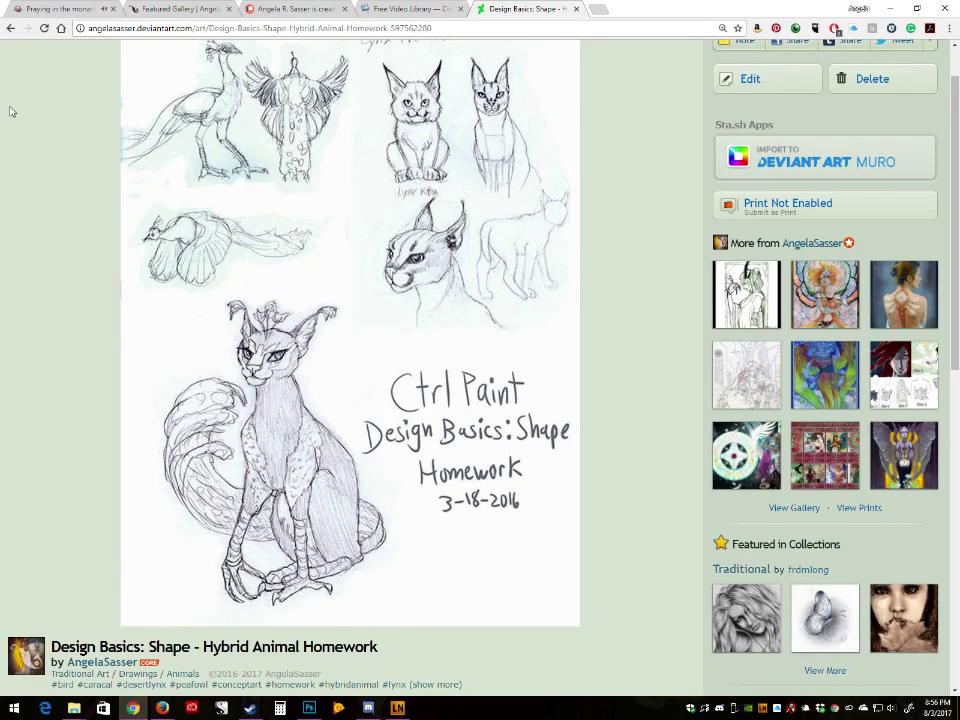
click(73, 8)
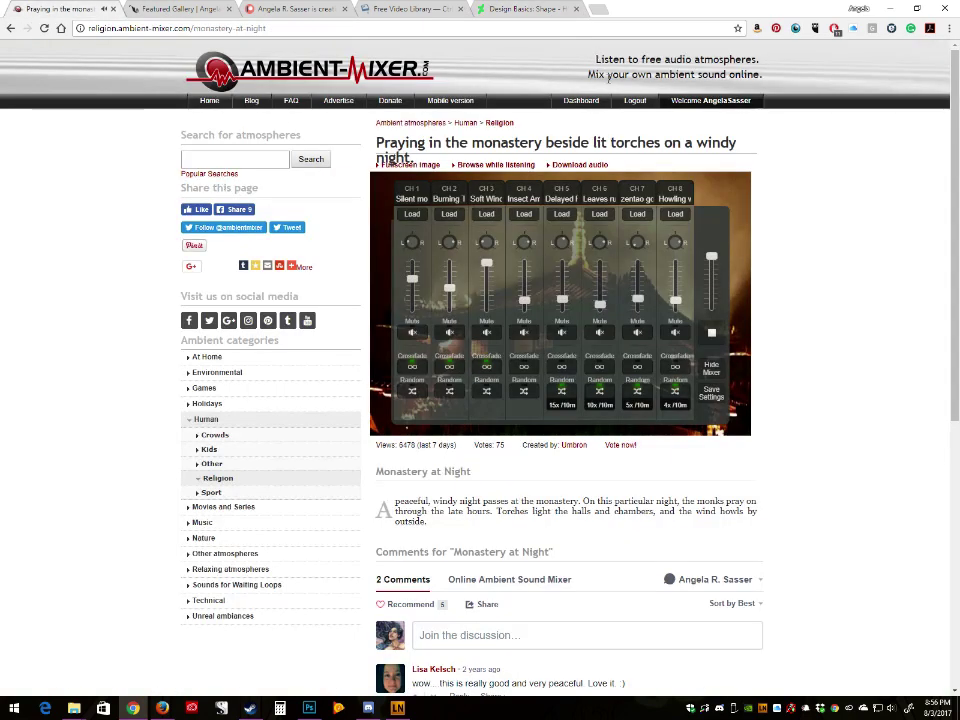
click(581, 100)
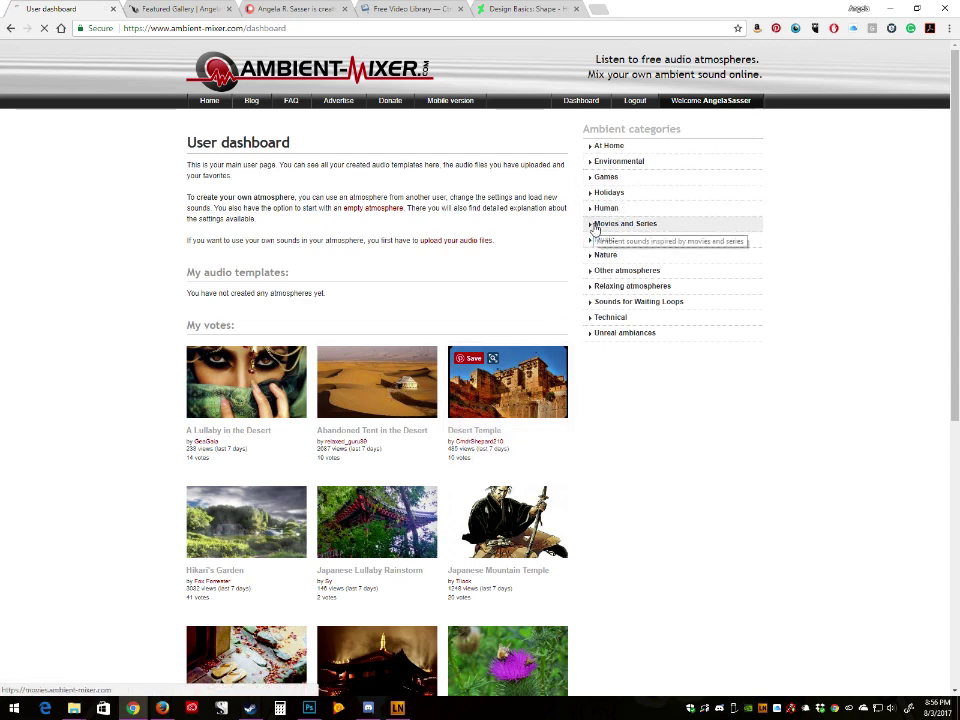
click(595, 224)
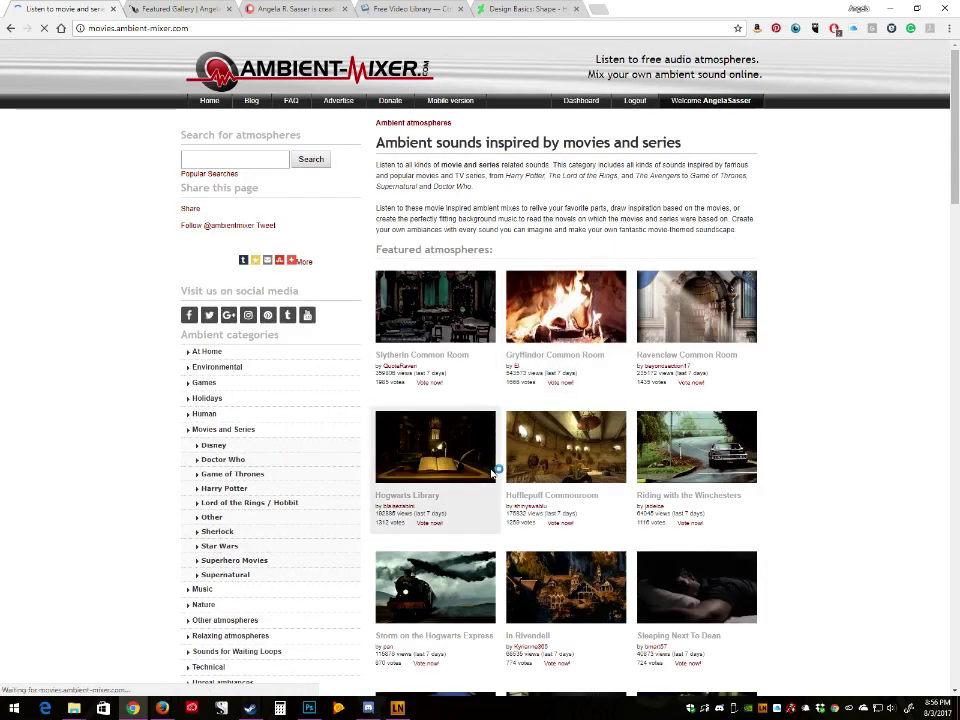
scroll(578, 537, down, 1)
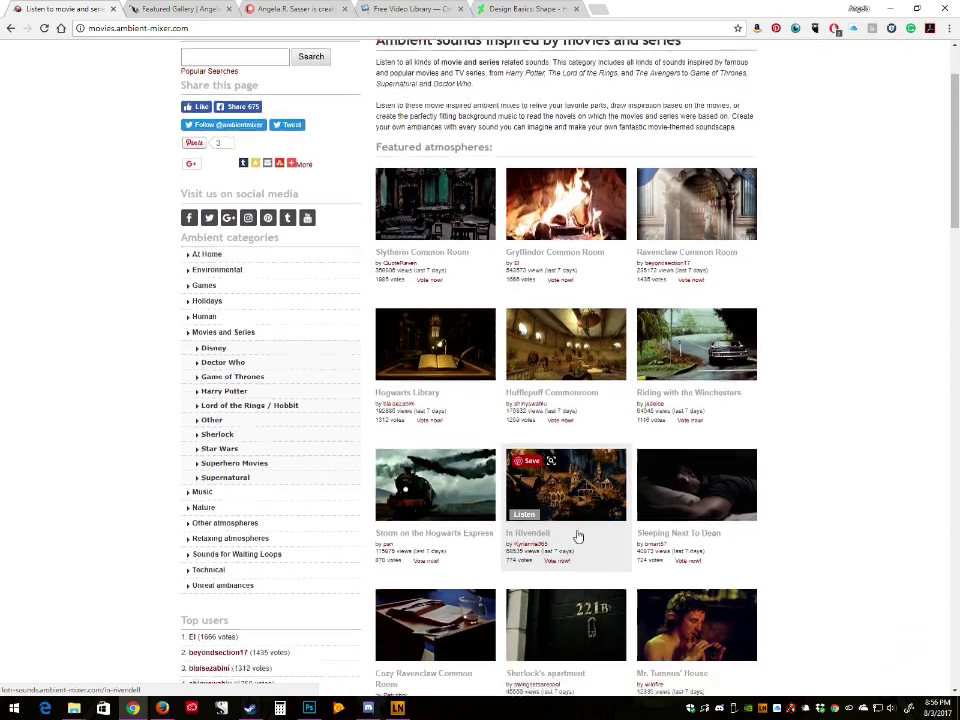
scroll(576, 535, down, 2)
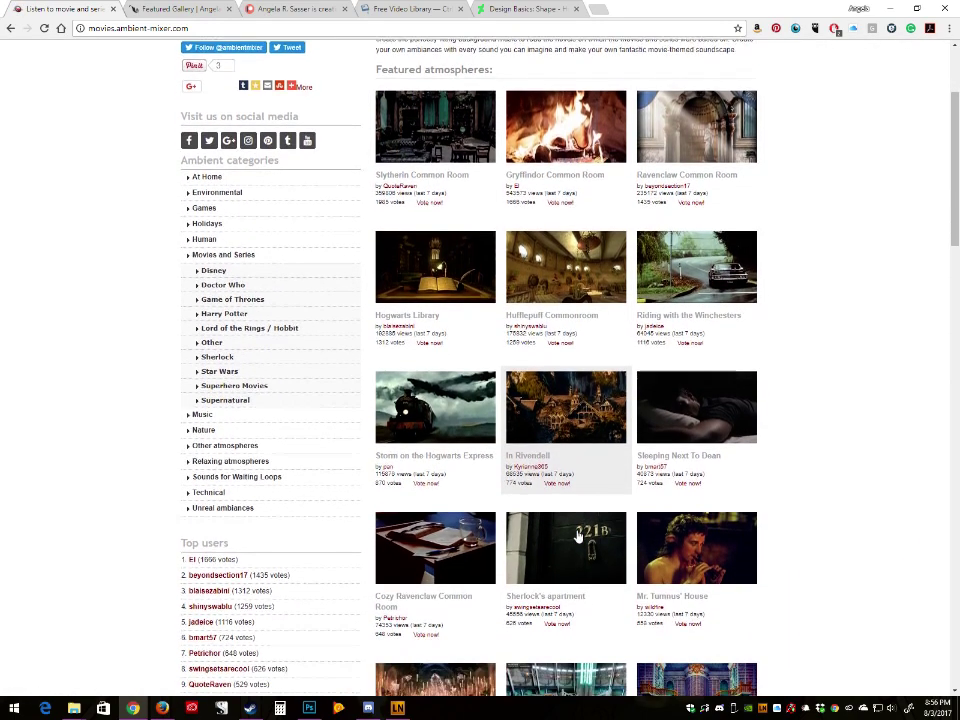
scroll(576, 530, down, 1)
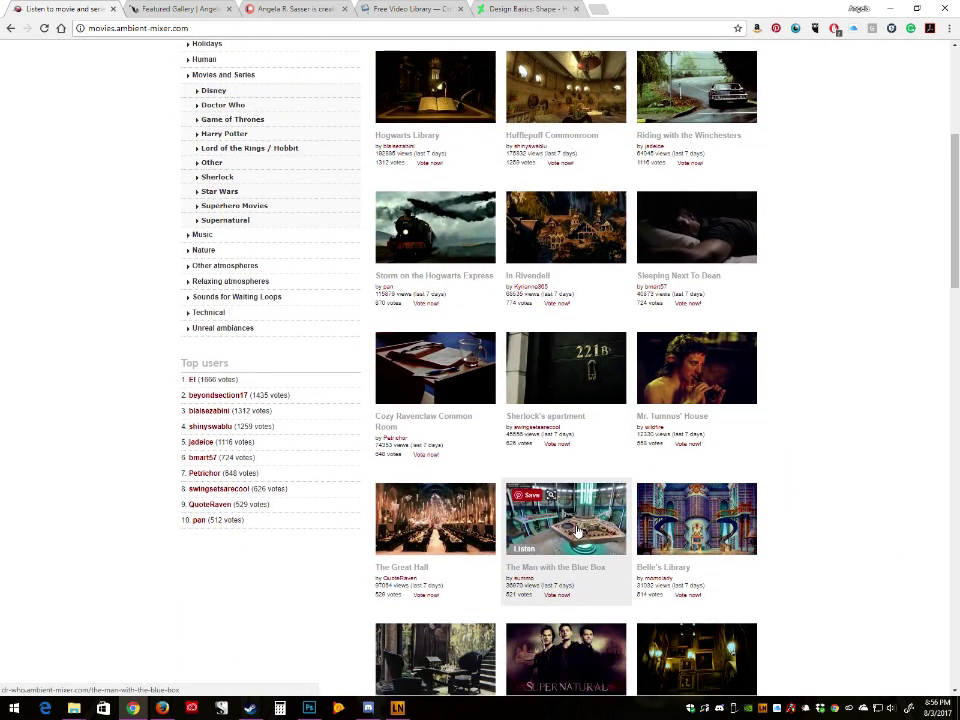
Step: Go back to the user dashboard and look through the voted atmospheres
click(10, 28)
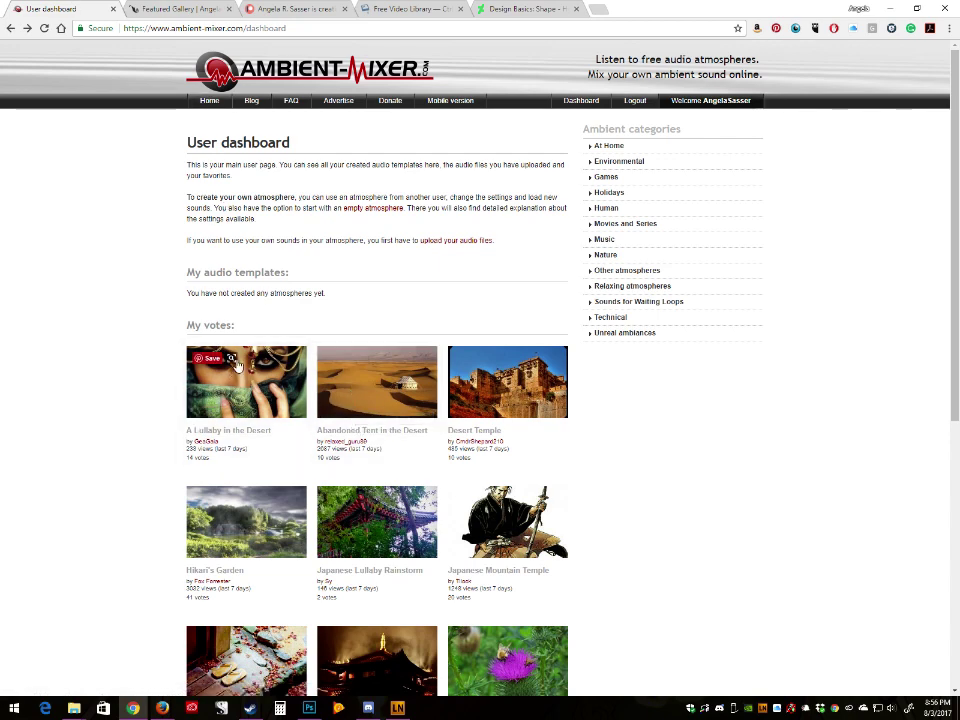
scroll(229, 268, down, 3)
scroll(386, 340, down, 2)
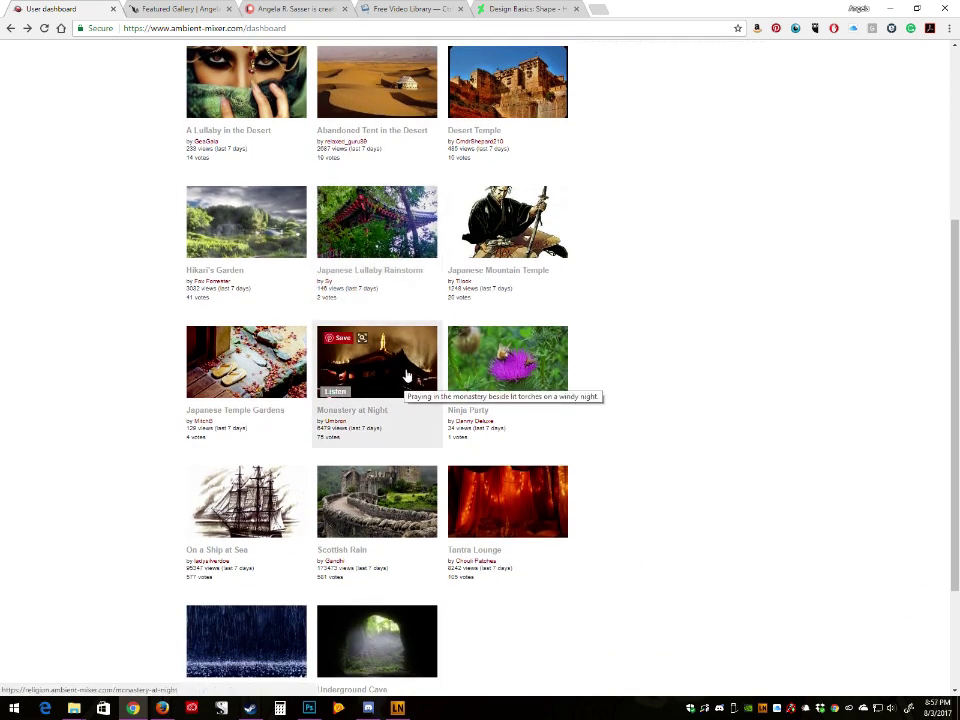
scroll(283, 263, up, 5)
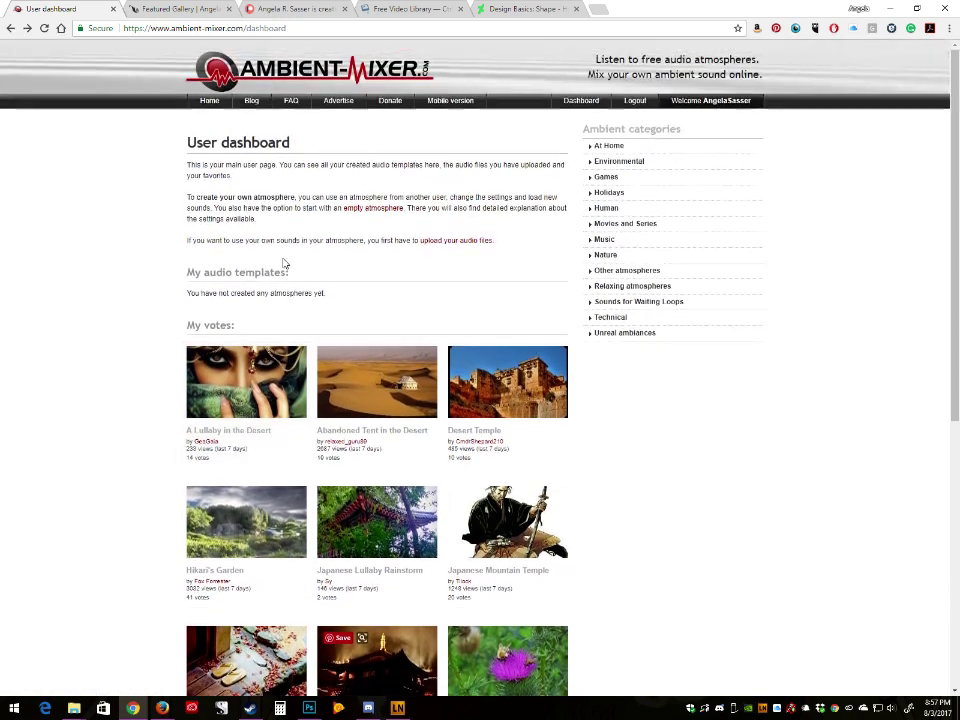
Step: Search the Ambient-Mixer atmospheres for "exalted" and open the Nur-Em-Al soundscape
click(211, 101)
click(652, 158)
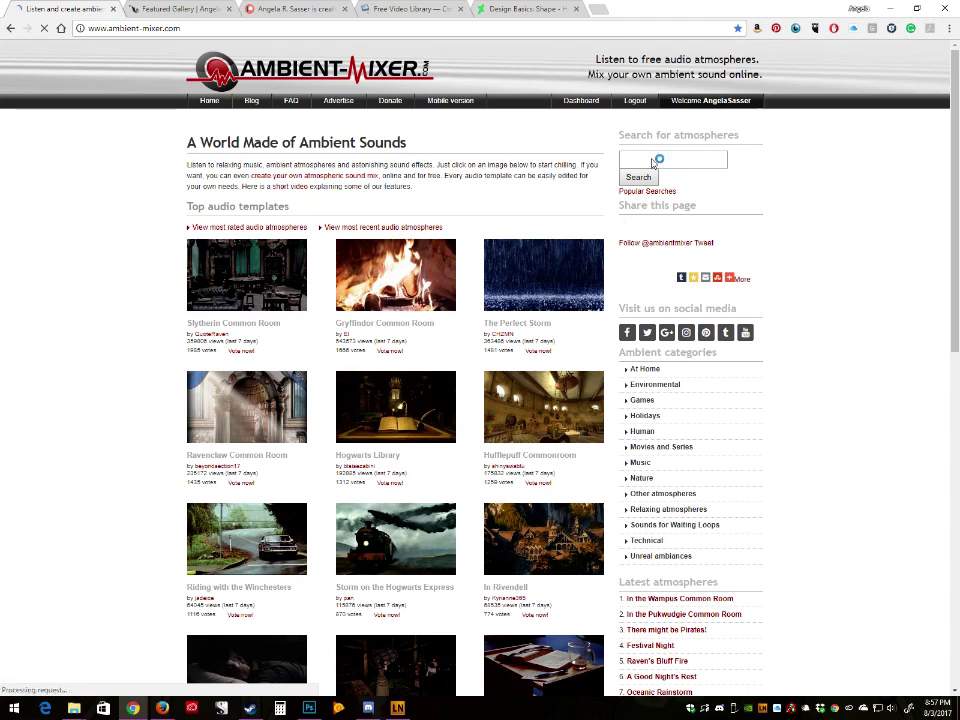
text(exalted)
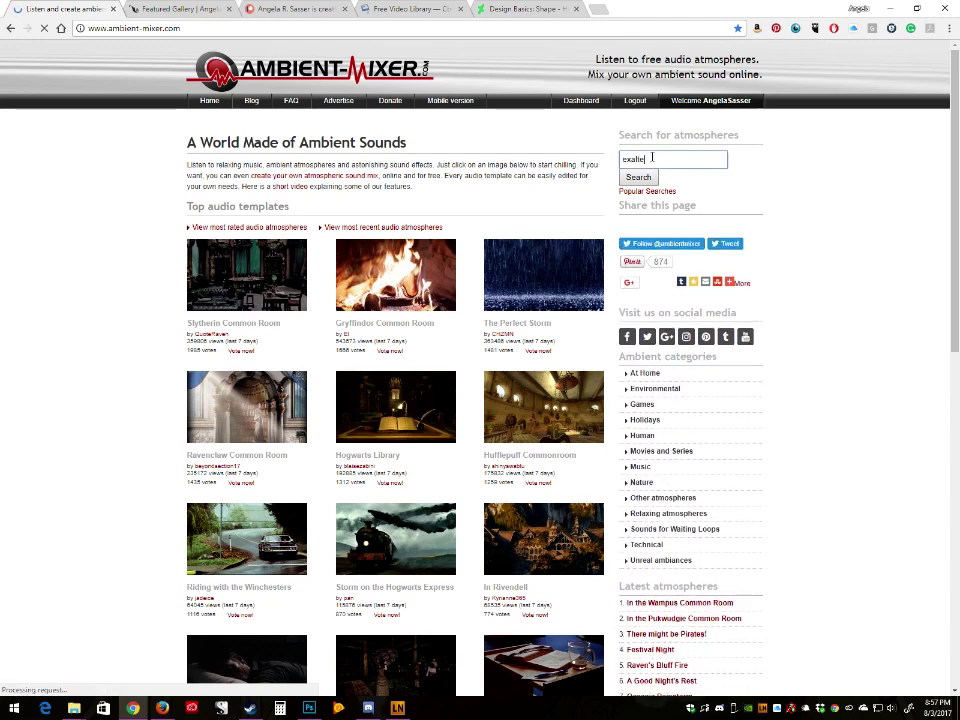
key(Return)
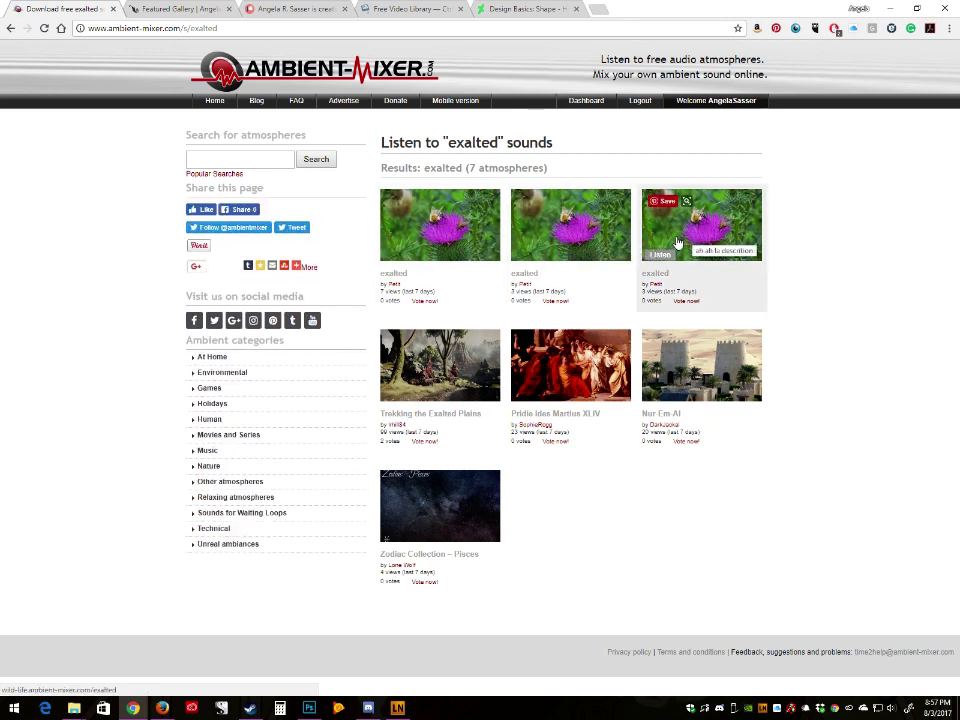
click(731, 366)
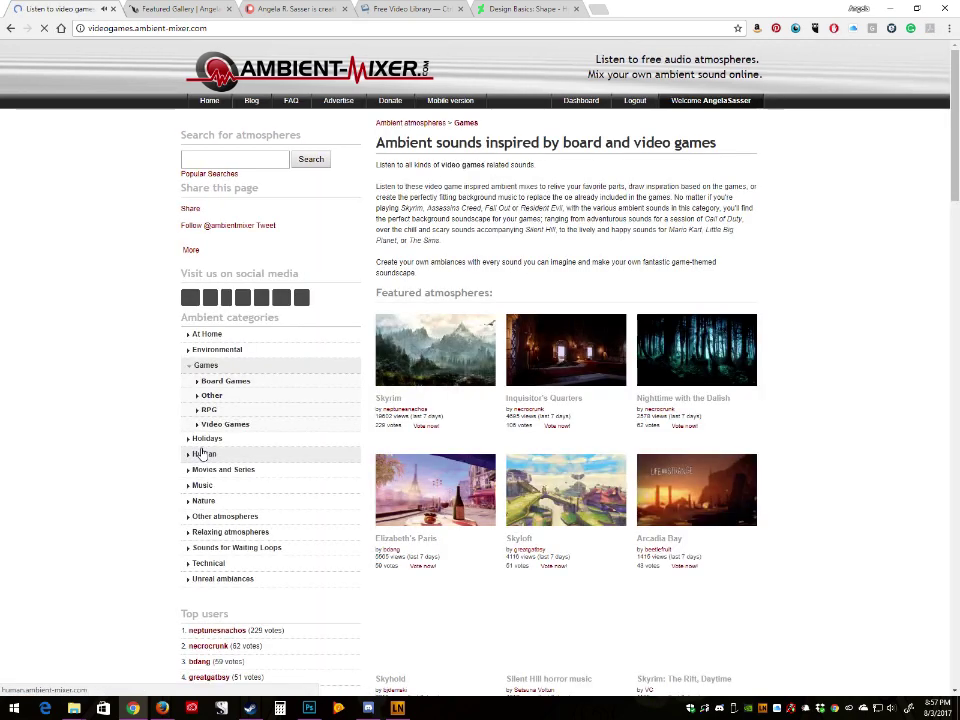
Step: Return from the Games category to the "A day in the City of three Oases" page and examine its description and mixer
click(12, 29)
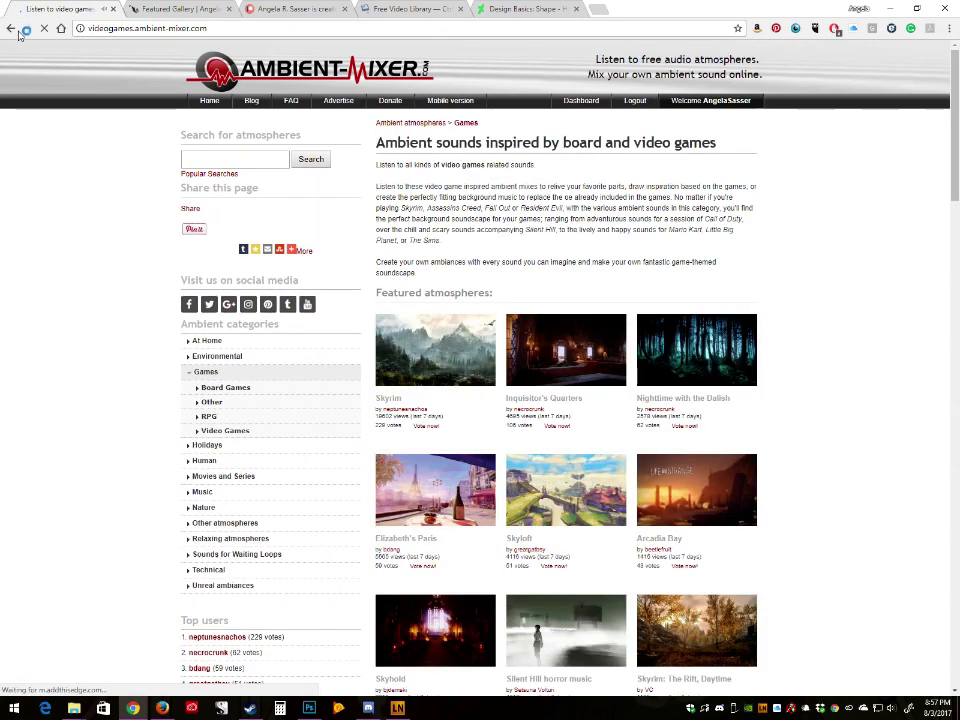
scroll(480, 440, down, 4)
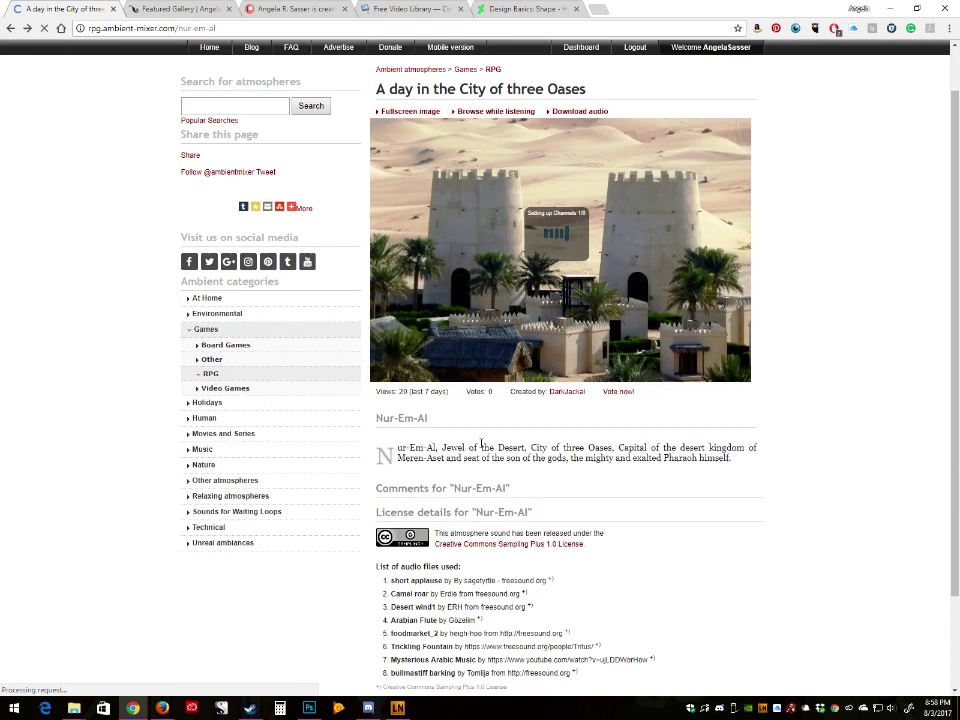
scroll(480, 447, up, 4)
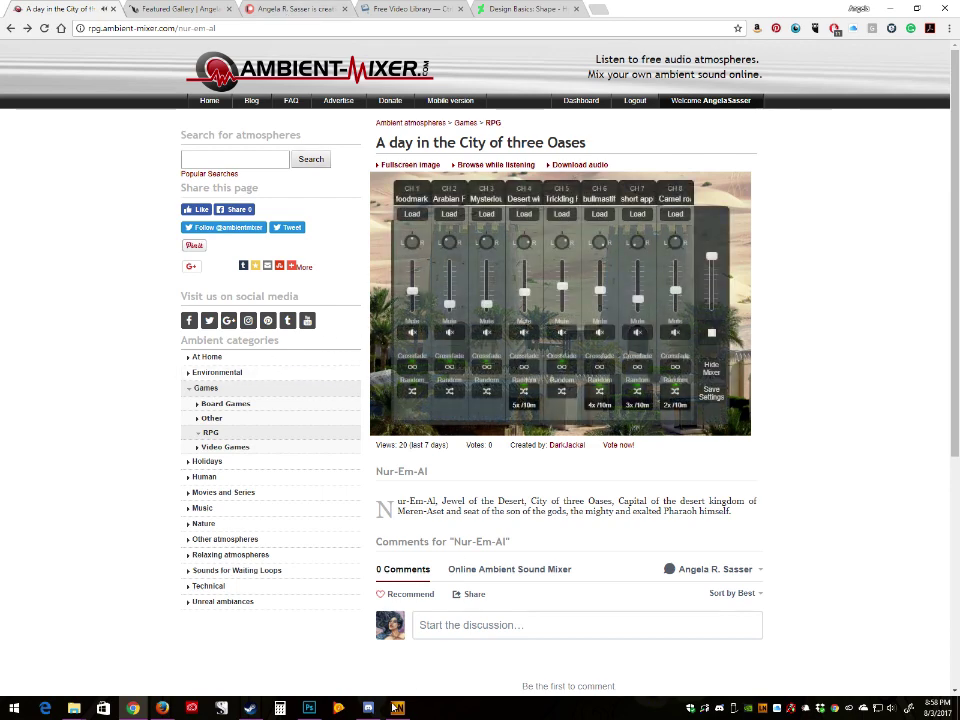
Step: Return to Photoshop and clean the brown cloak overlap from the area along the upper edge of the raised forearm's bracer
click(310, 708)
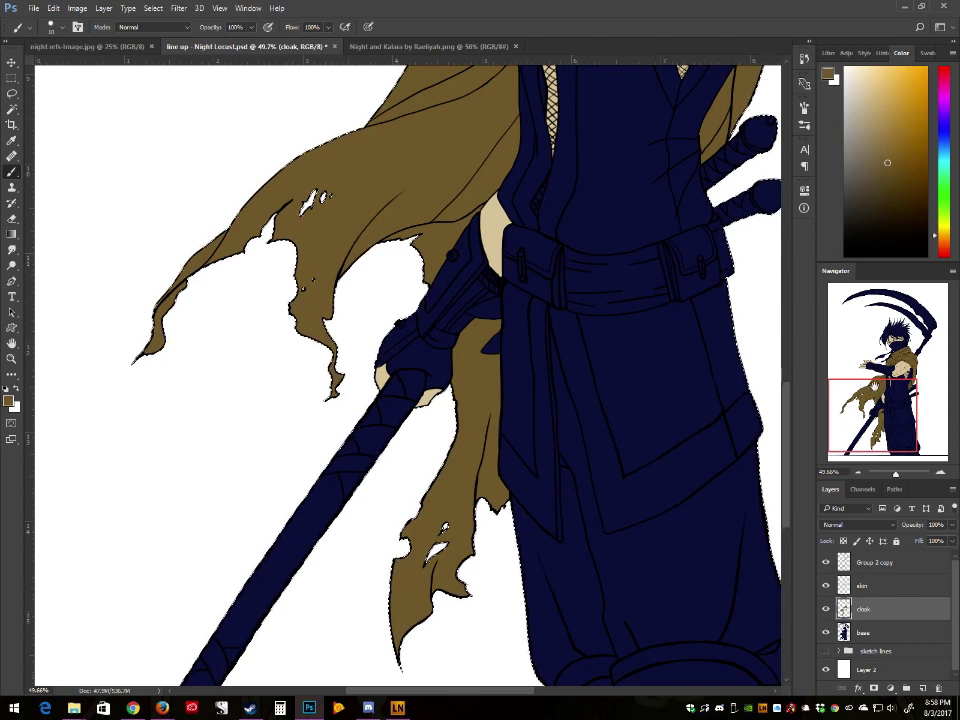
drag(885, 411, 890, 406)
scroll(395, 676, up, 10)
scroll(395, 676, right, 2)
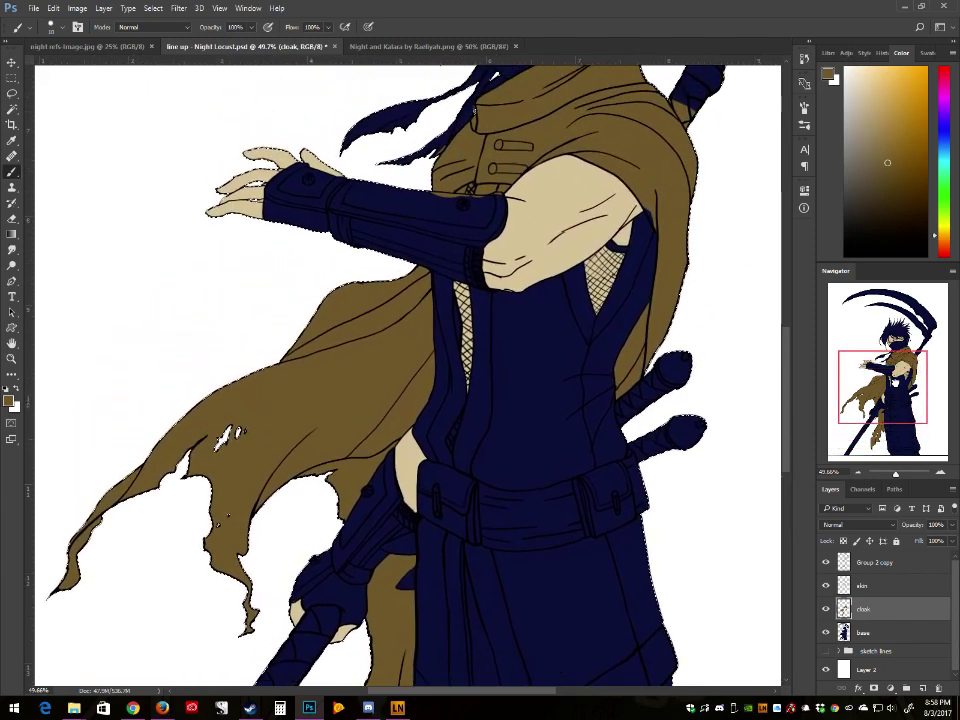
scroll(395, 676, up, 1)
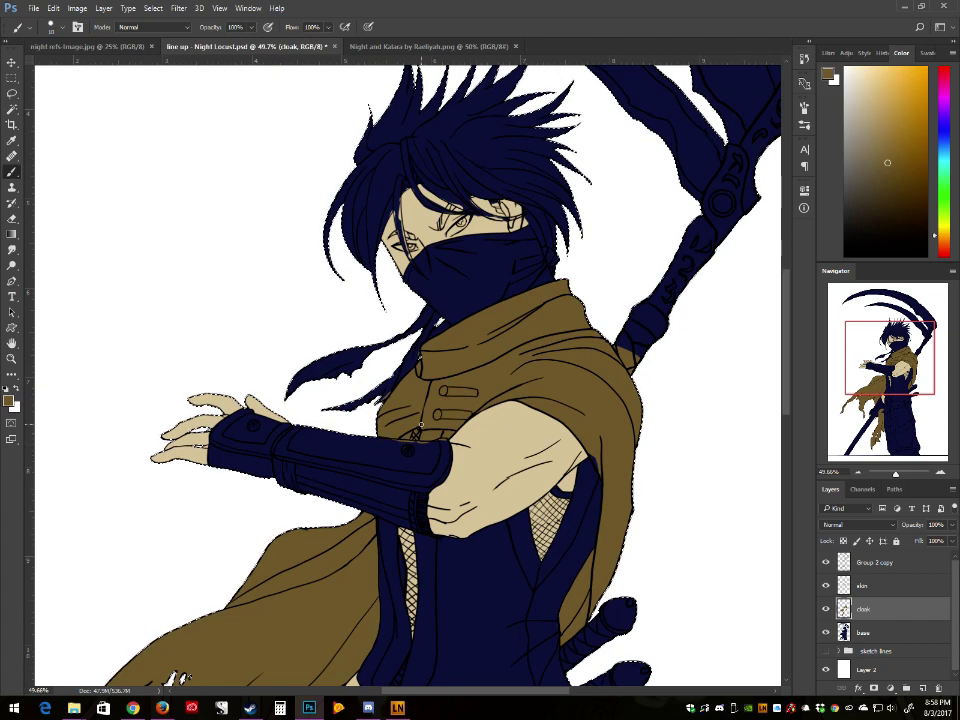
drag(178, 680, 640, 673)
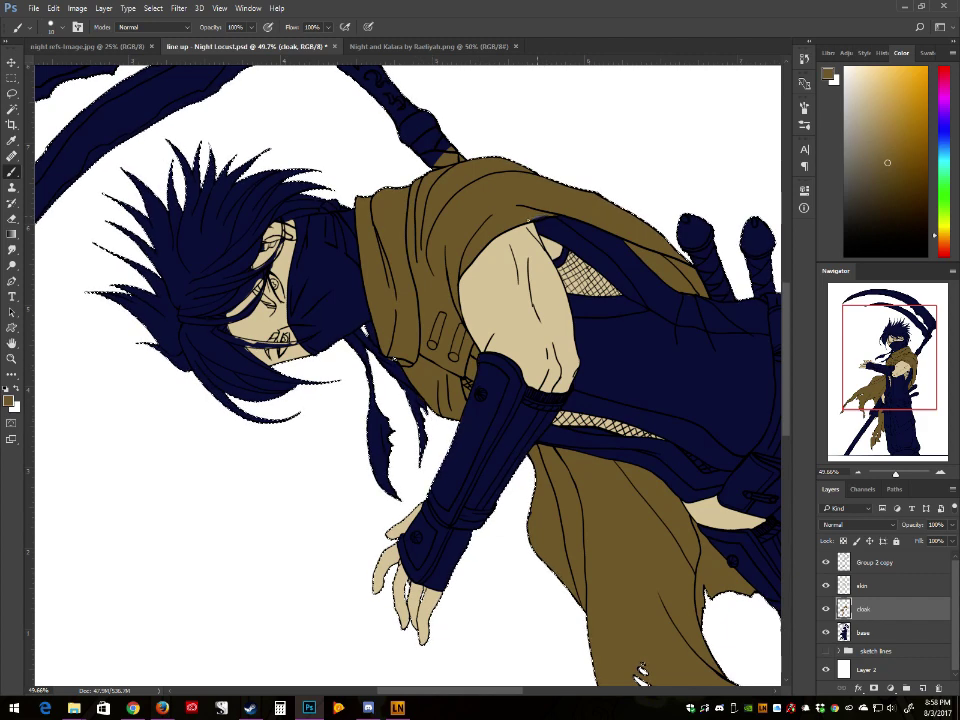
scroll(523, 208, down, 3)
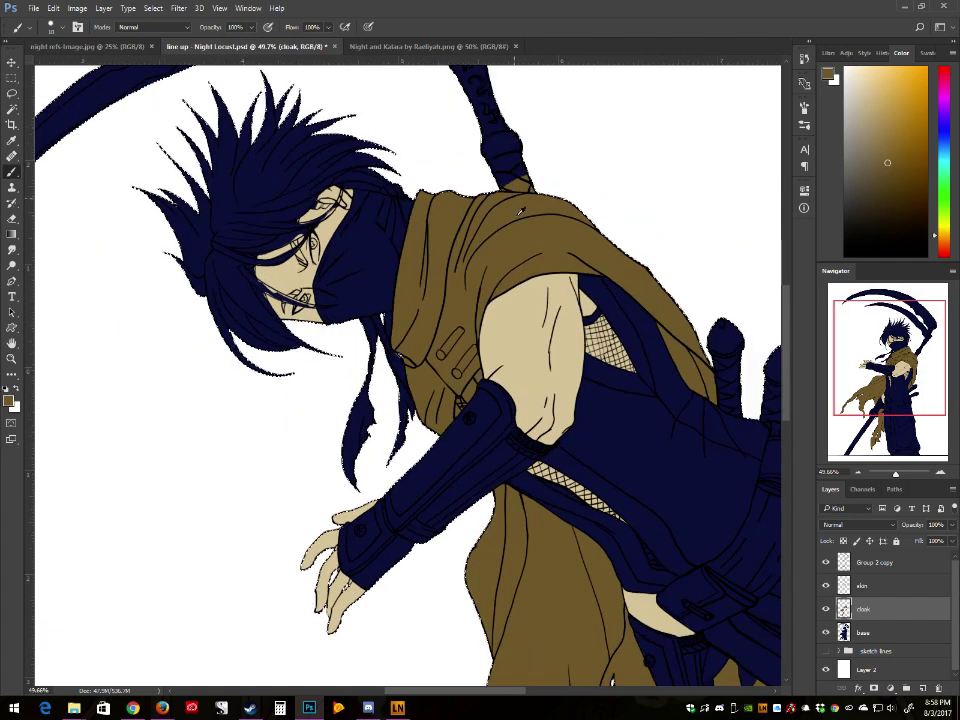
scroll(521, 210, down, 3)
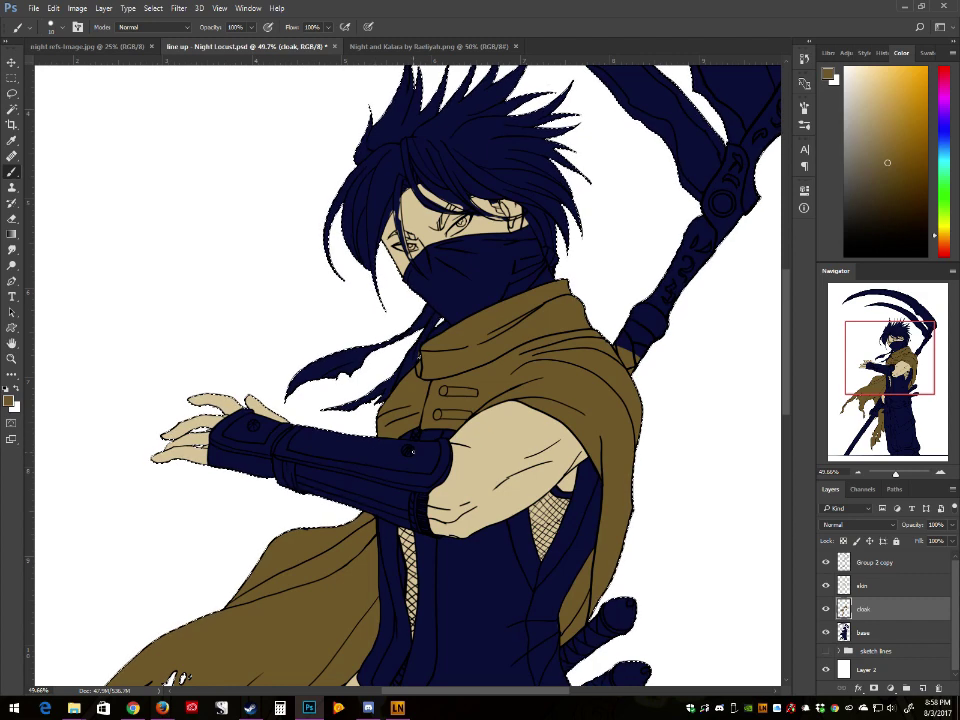
drag(412, 452, 397, 538)
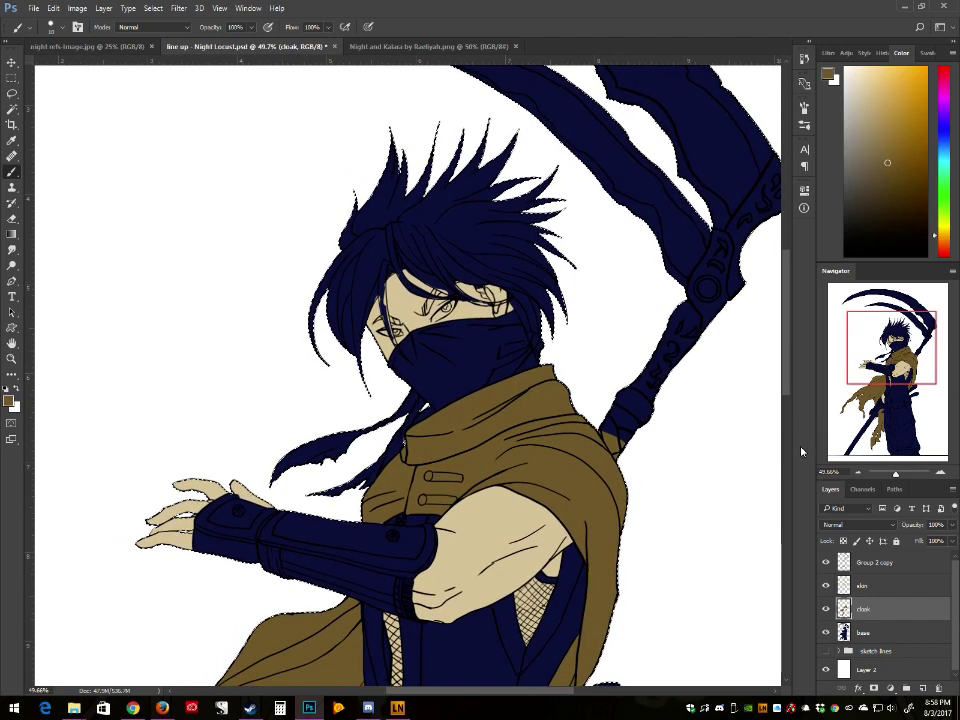
Step: Clear the selection around the character on the cloak layer
drag(888, 346, 879, 358)
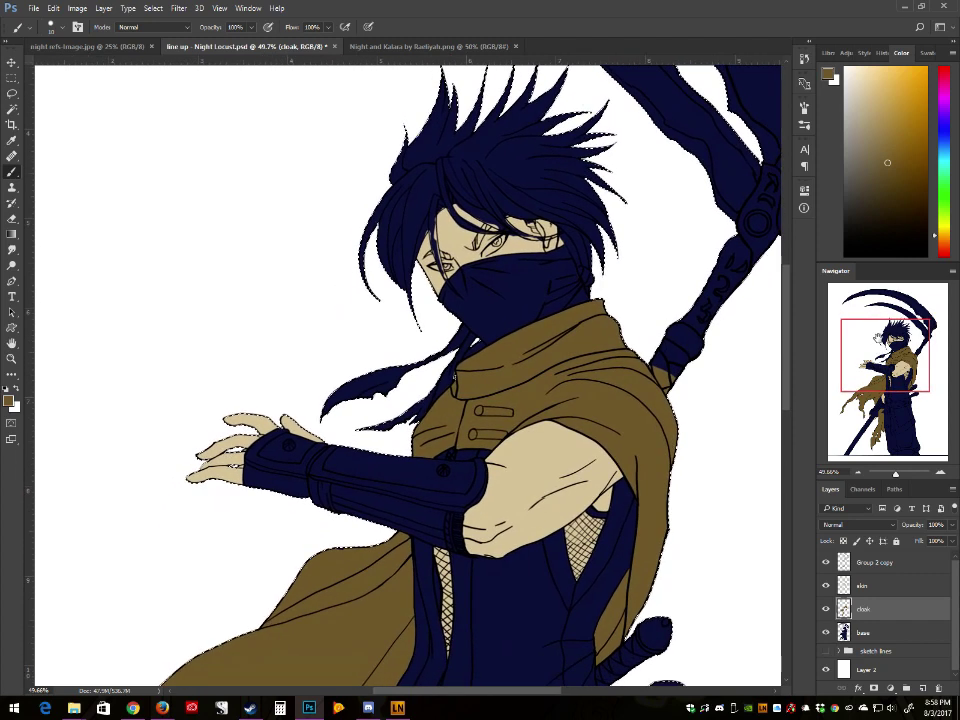
click(153, 8)
click(164, 33)
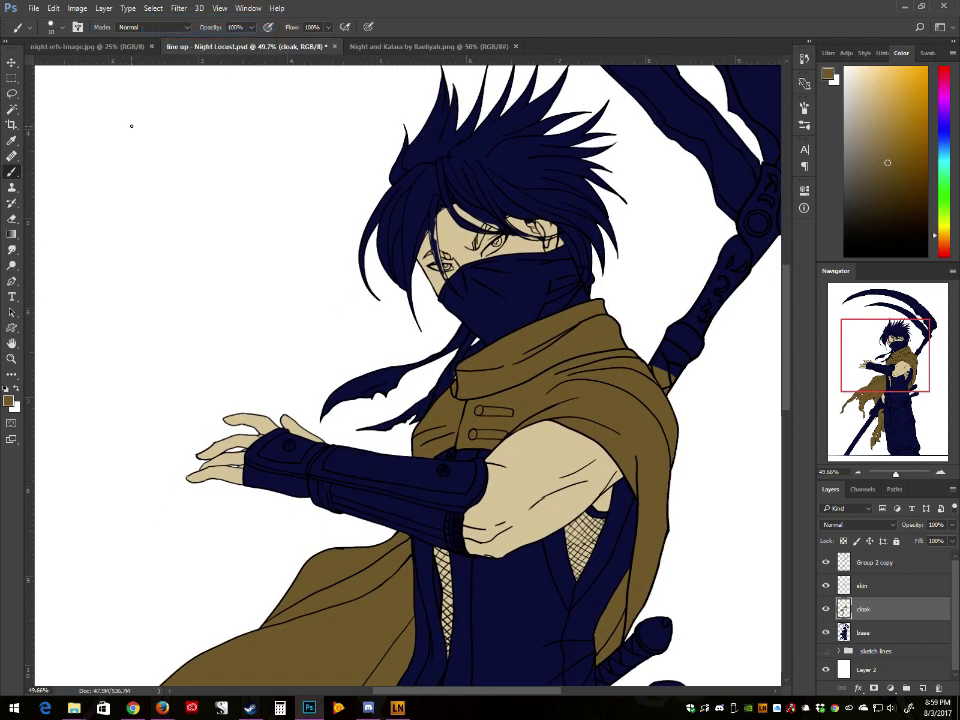
drag(887, 363, 880, 383)
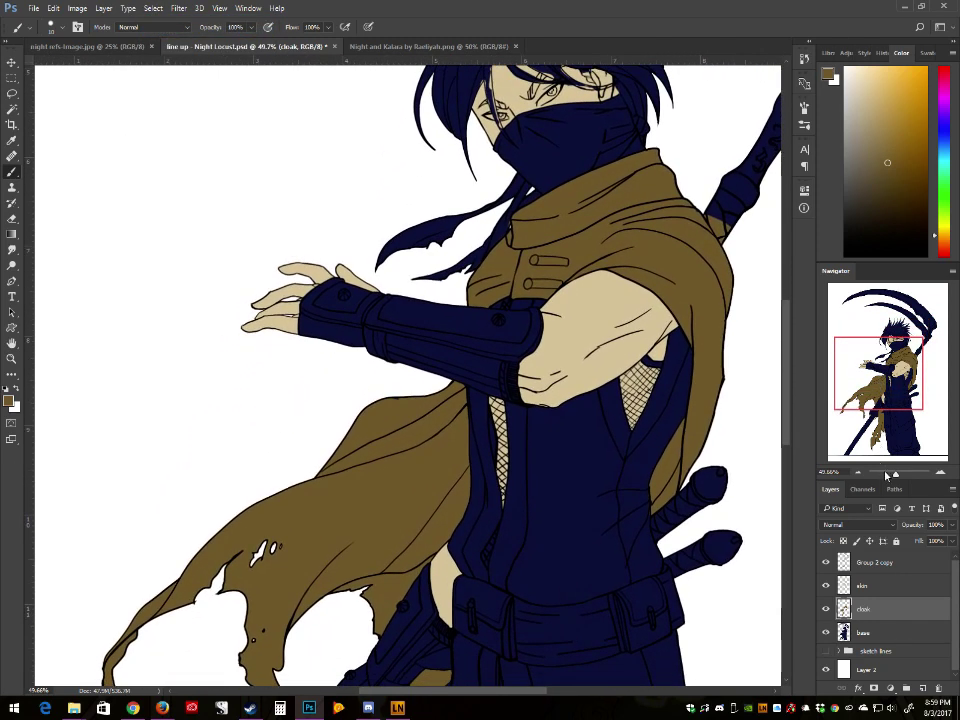
drag(896, 476, 893, 477)
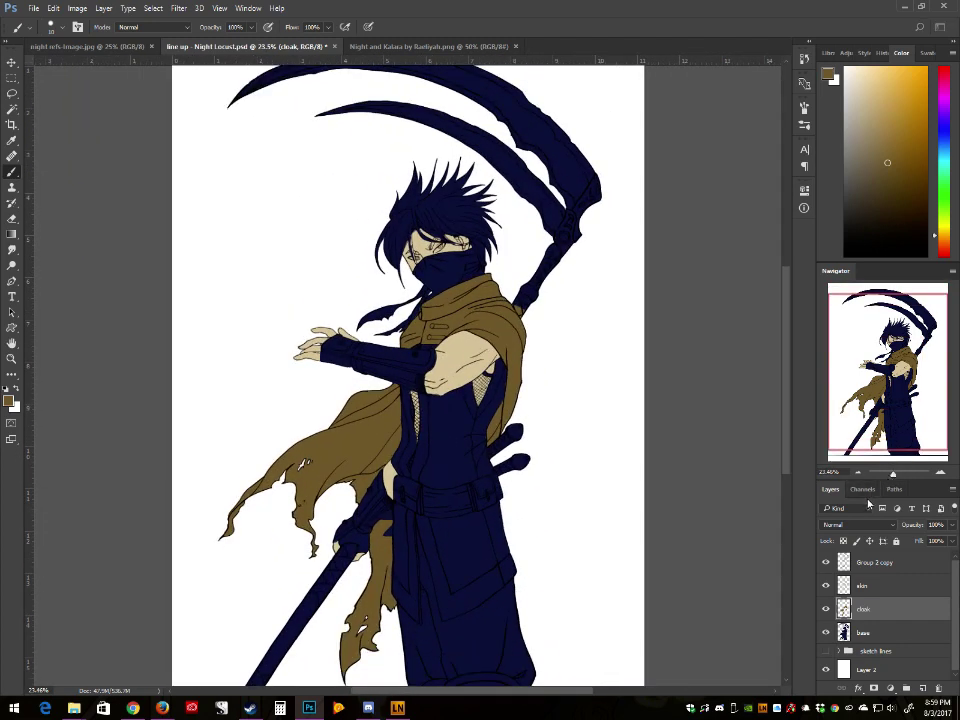
Step: Sample the dark purple (#462844) of the man's vest in the Night and Kalara reference as foreground colour and return to the line-up drawing
click(360, 46)
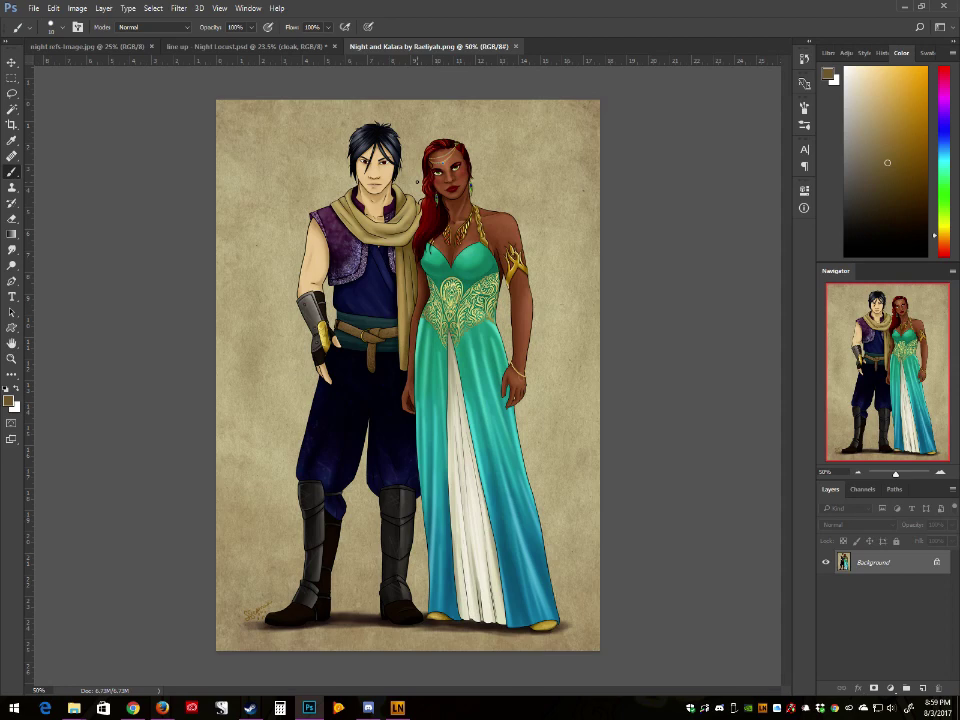
click(10, 402)
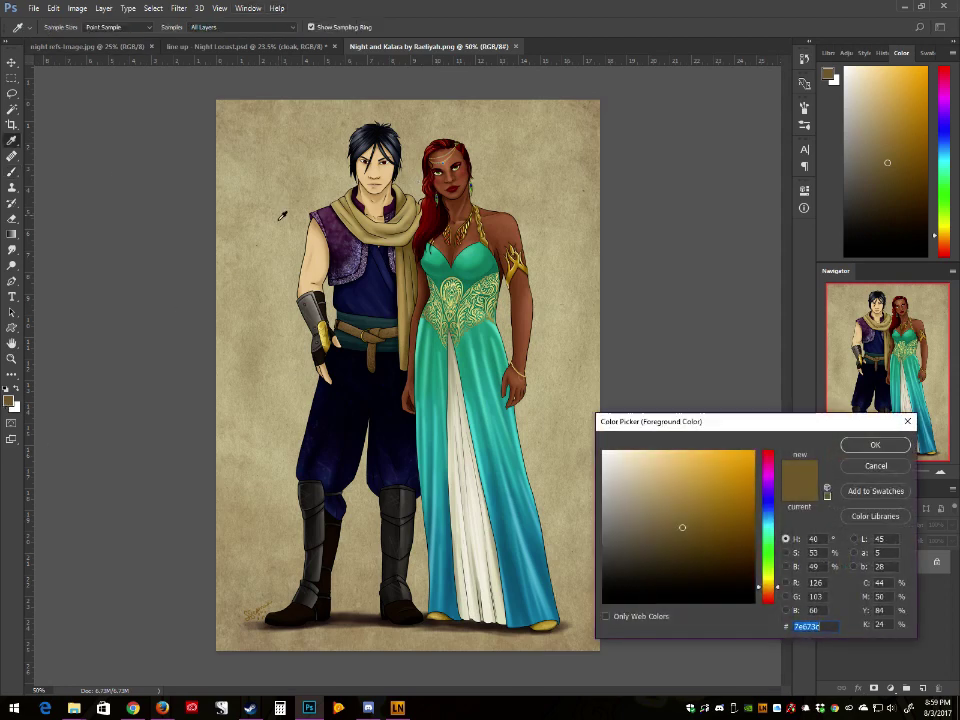
click(343, 240)
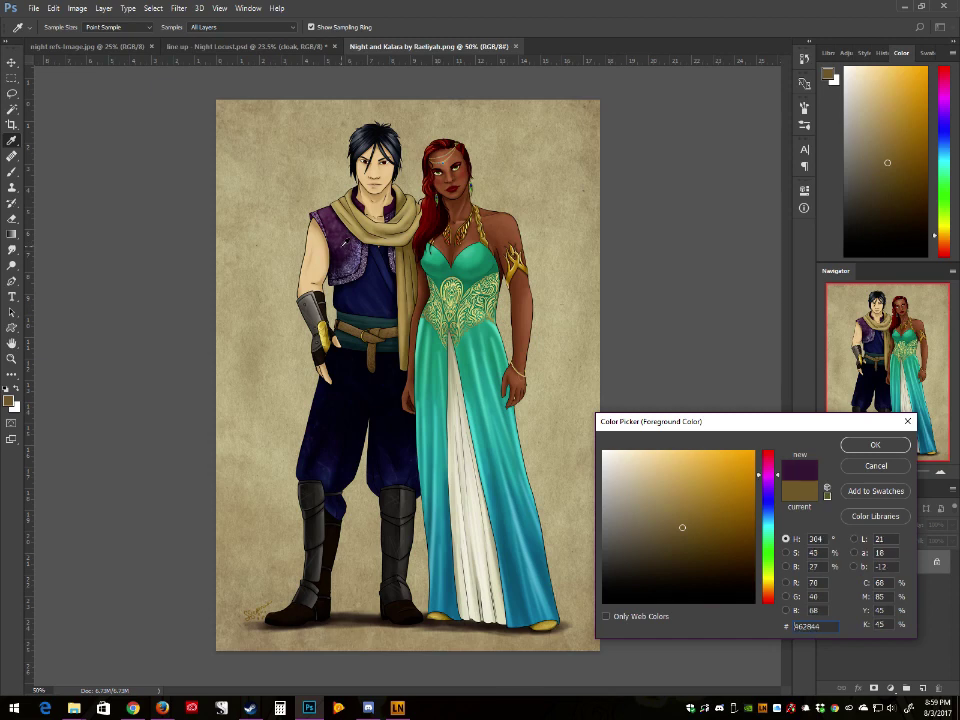
click(872, 445)
click(248, 47)
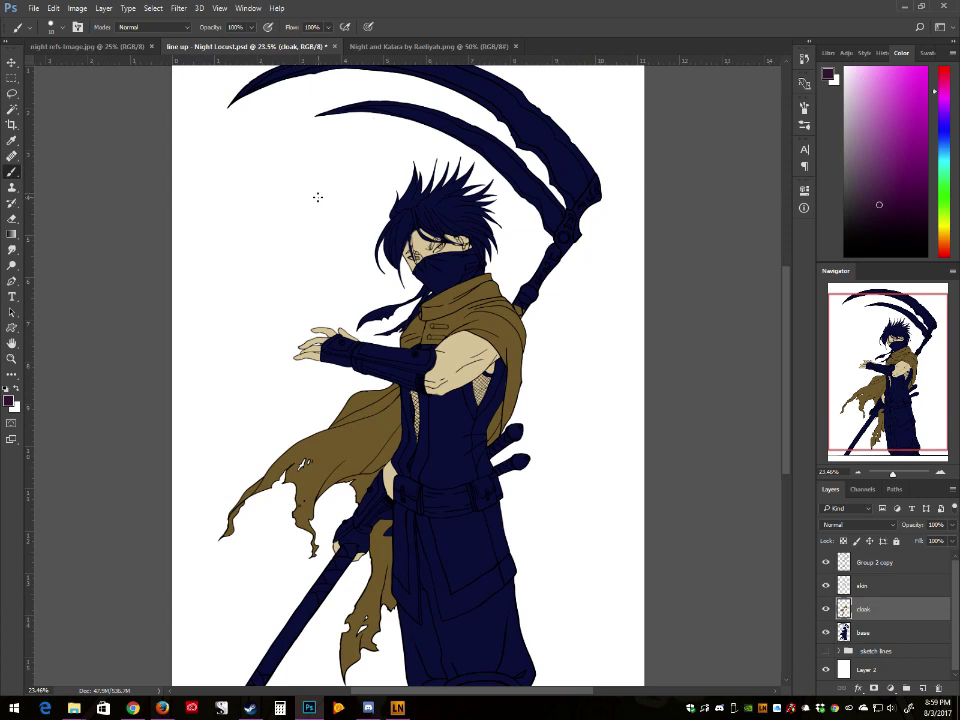
Step: Load the base layer's outline as a selection and add a new layer named "trim" above the cloak layer
scroll(512, 490, down, 2)
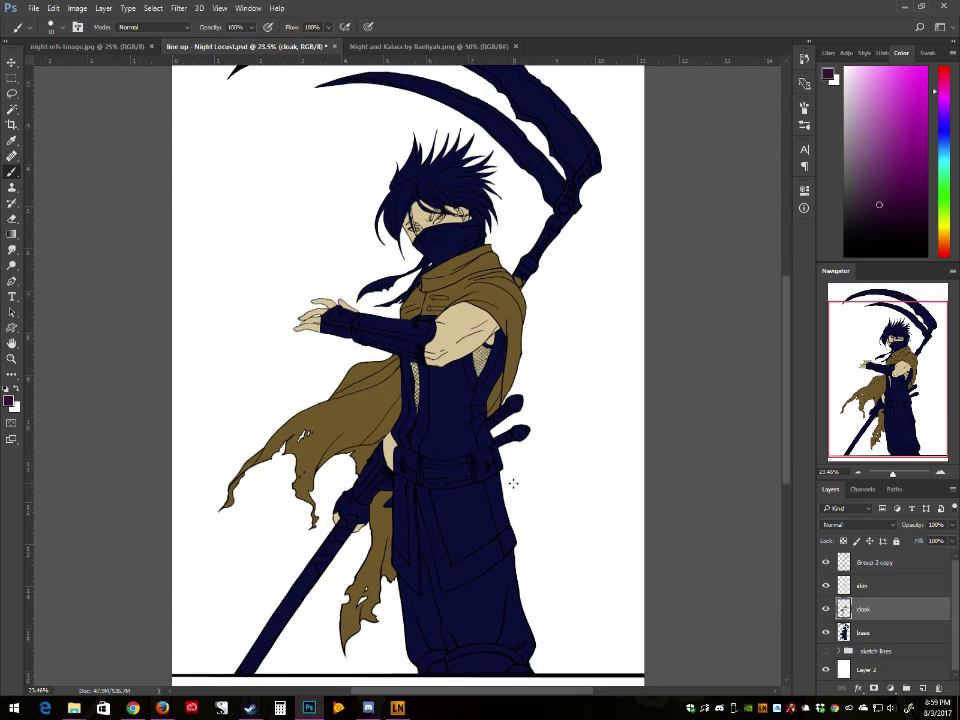
scroll(513, 483, down, 3)
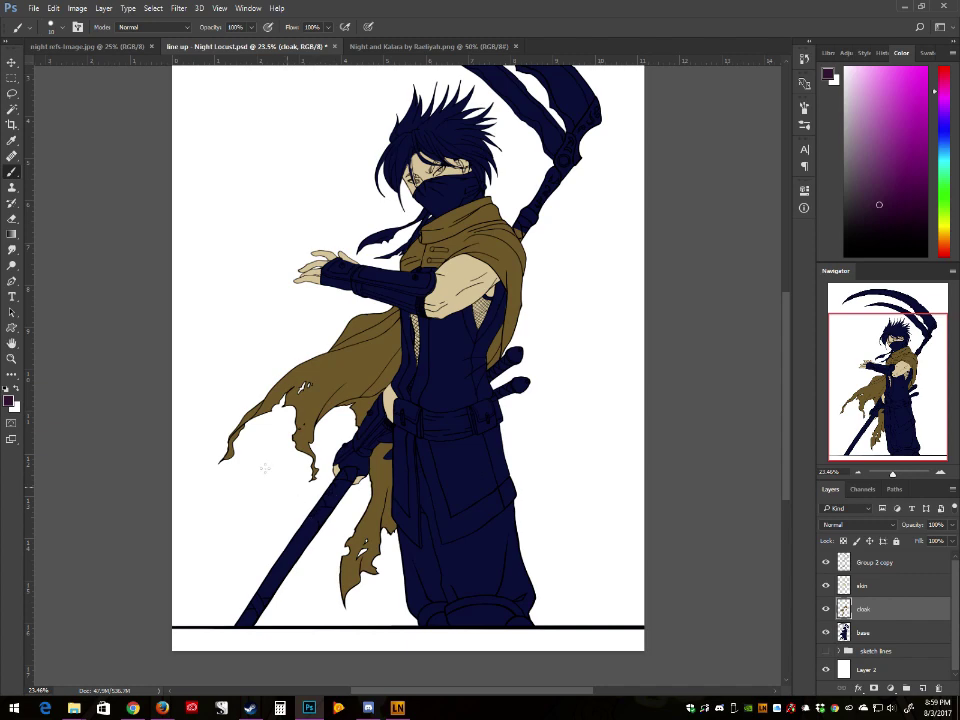
click(10, 360)
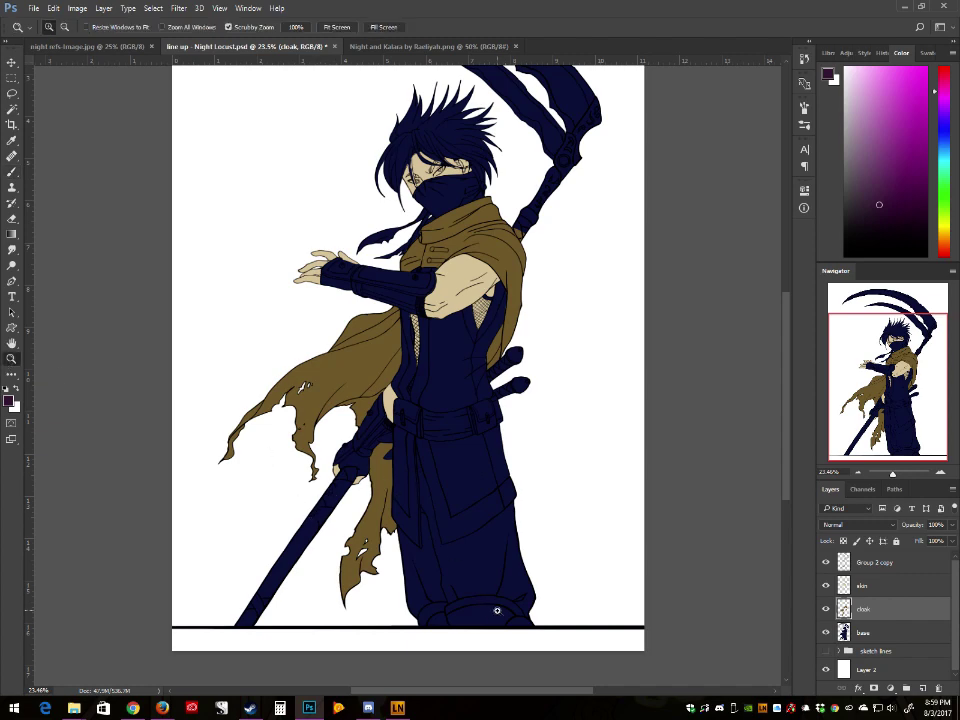
drag(441, 604, 446, 553)
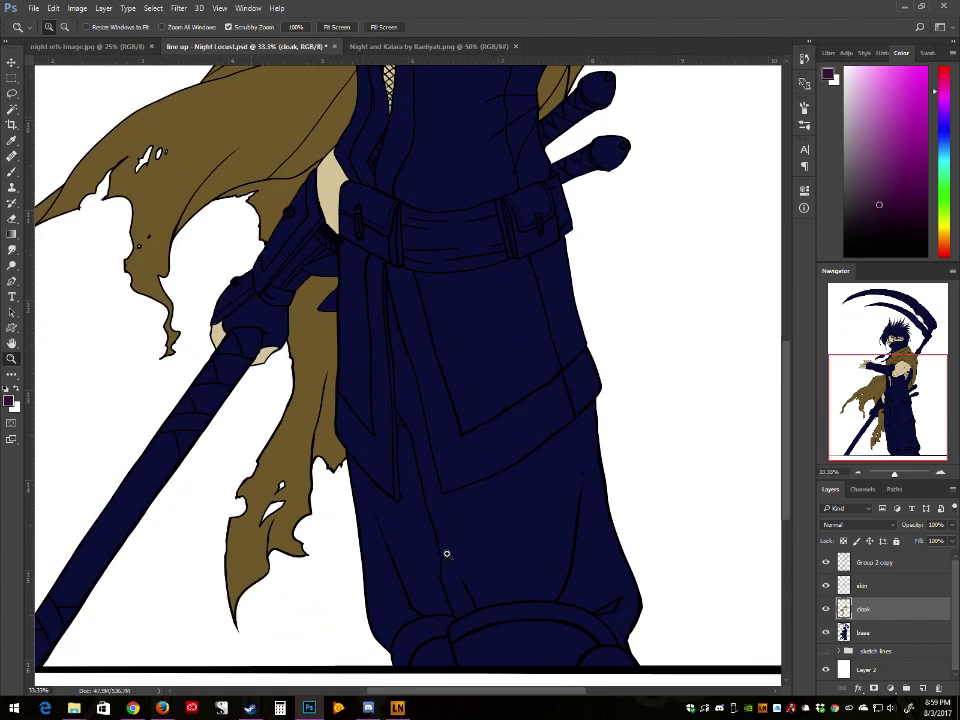
click(12, 173)
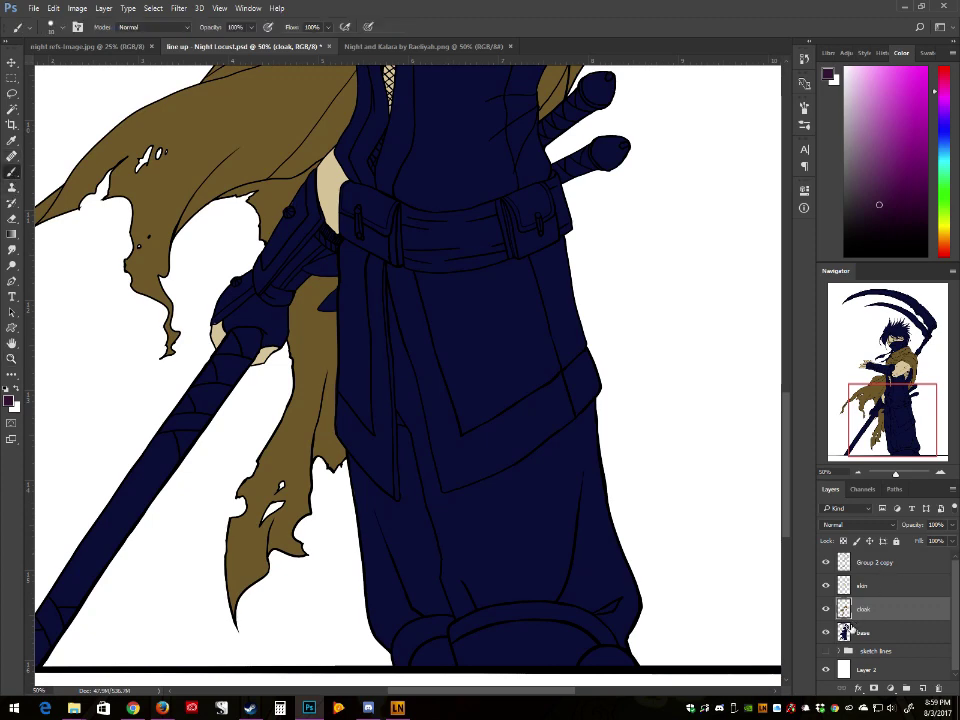
ctrl+click(846, 634)
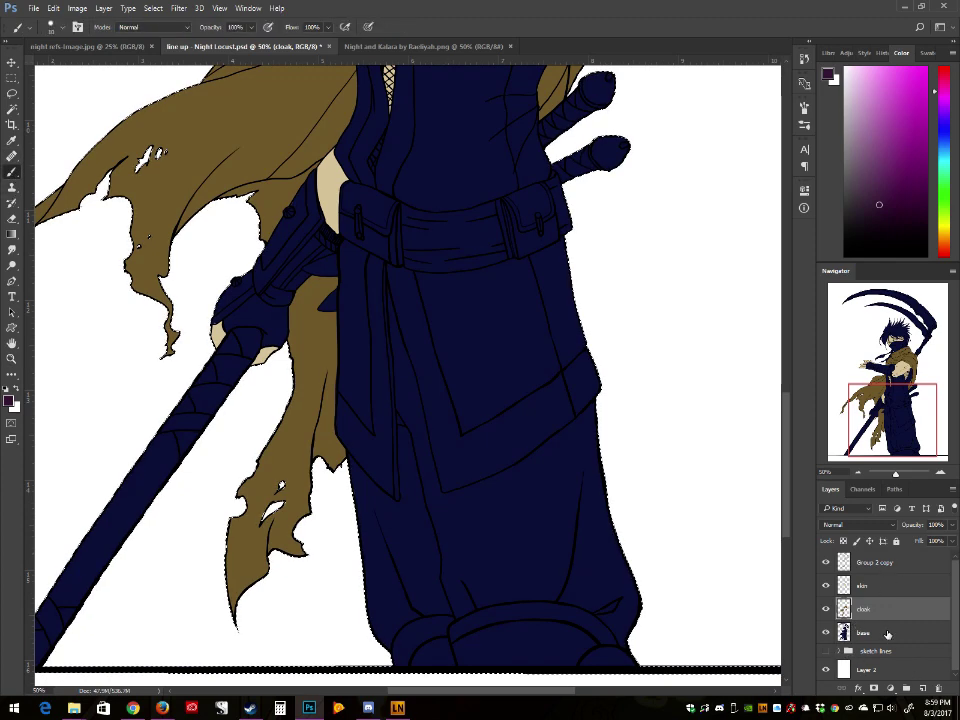
click(923, 688)
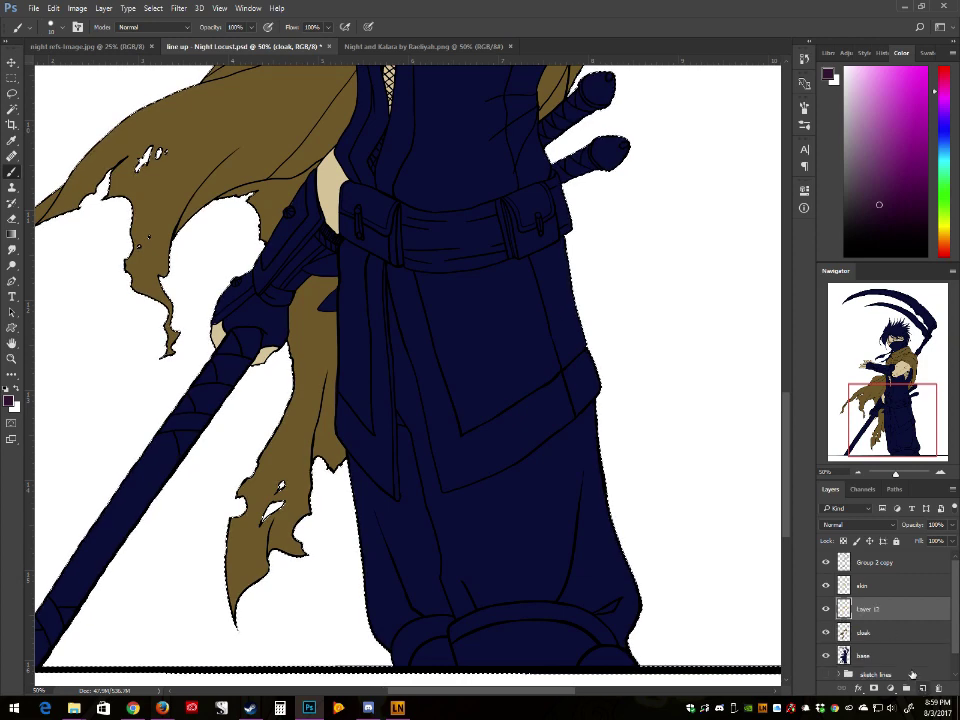
double_click(864, 611)
text(trim)
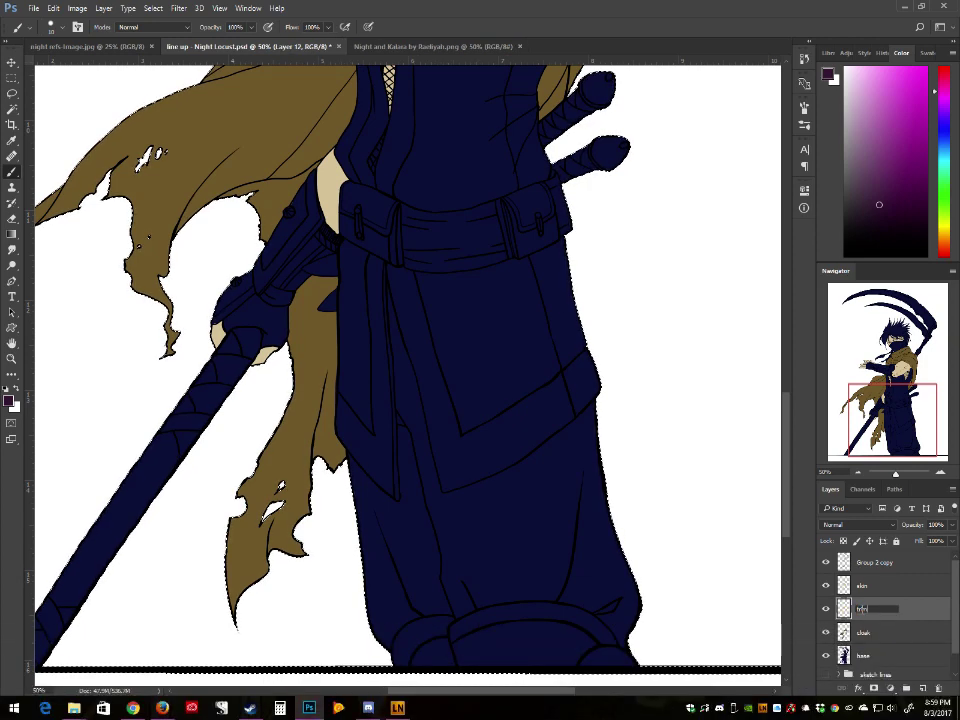
key(Return)
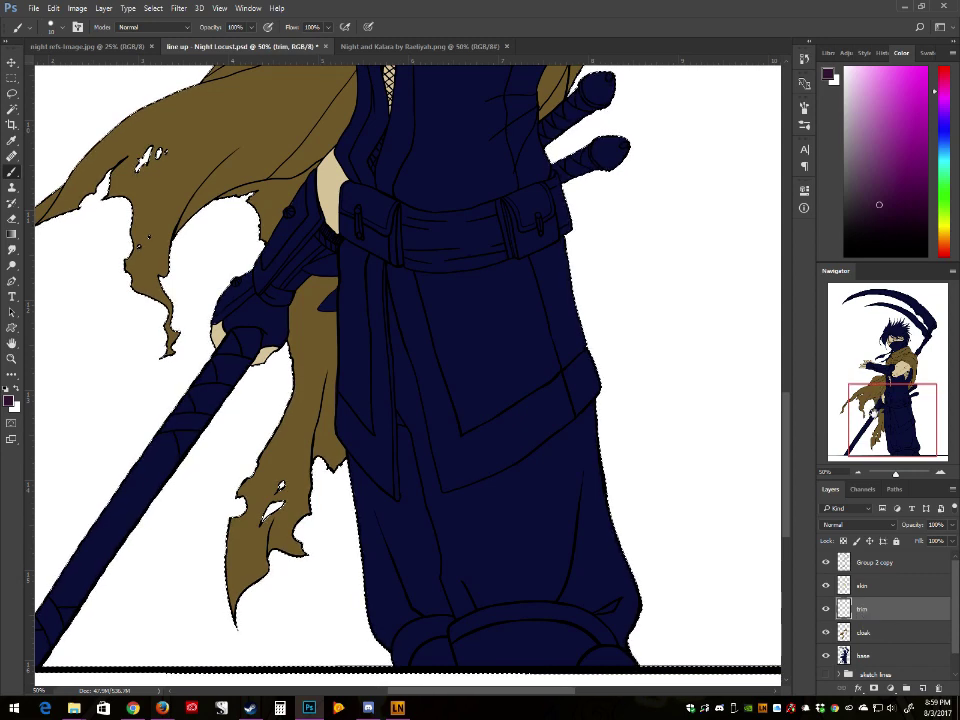
Step: Paint a purple trim strip beside the vest's front opening and fill the opening's lower netting with the sampled skin tone on the skin layer
drag(499, 122, 448, 409)
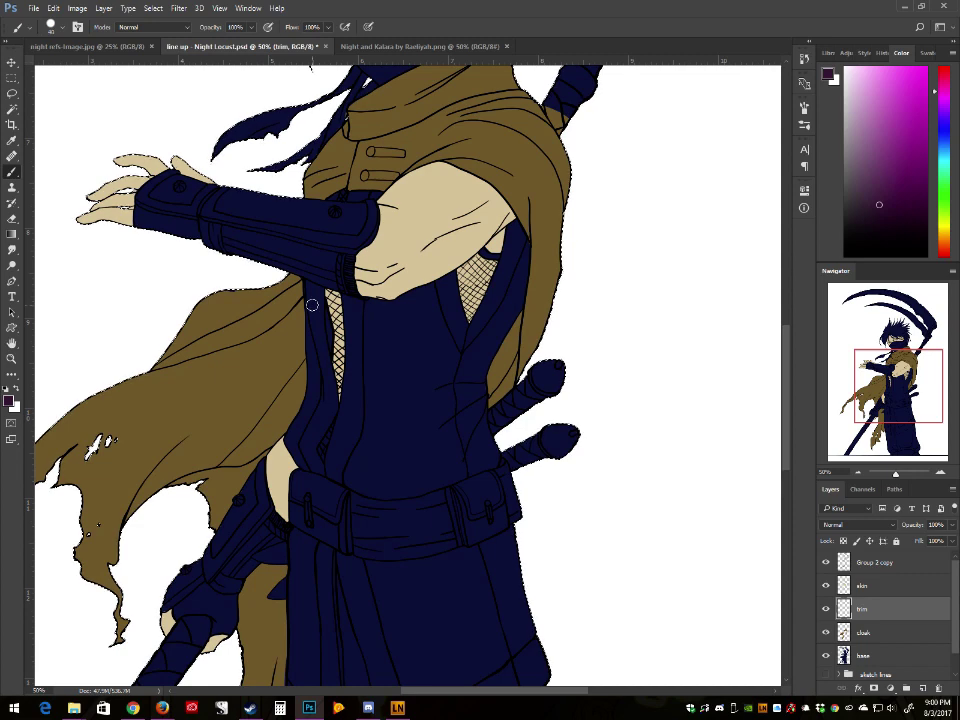
drag(354, 310, 346, 423)
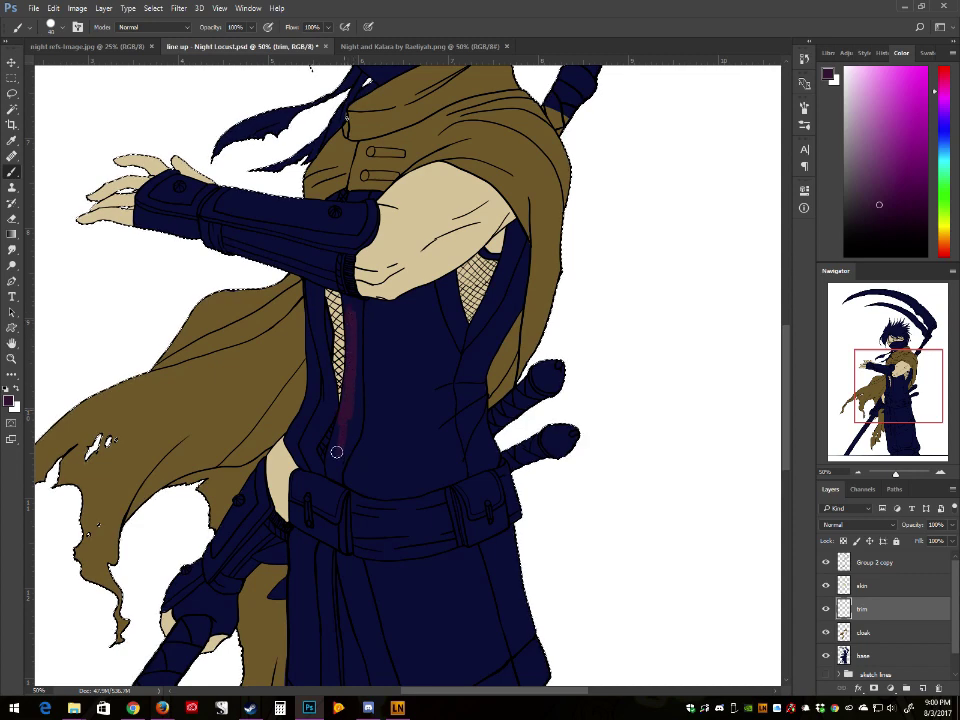
click(858, 586)
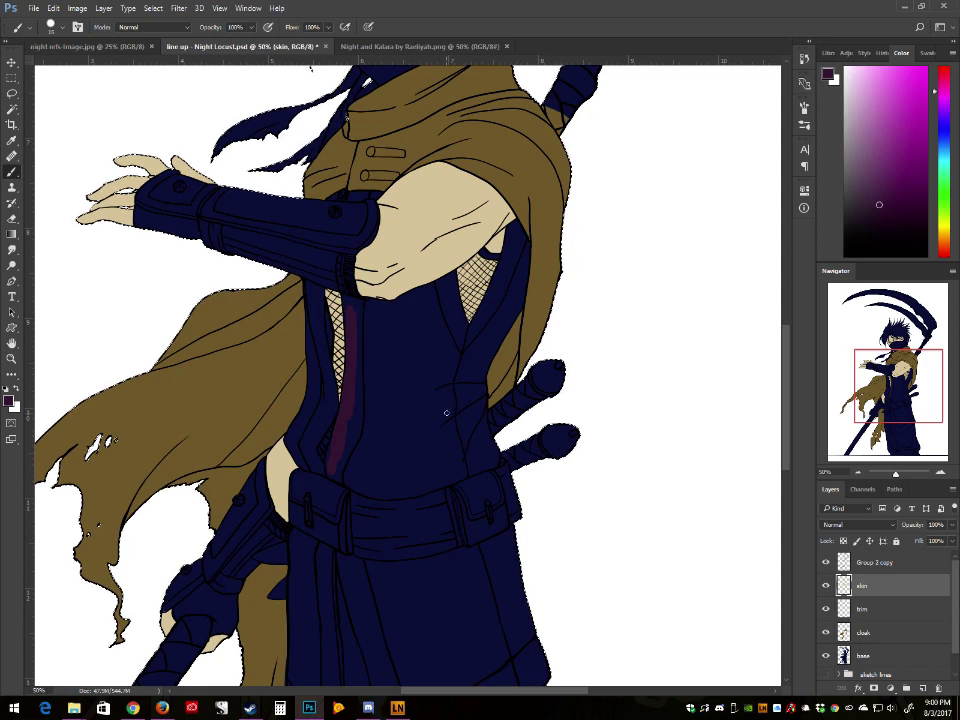
alt+click(375, 285)
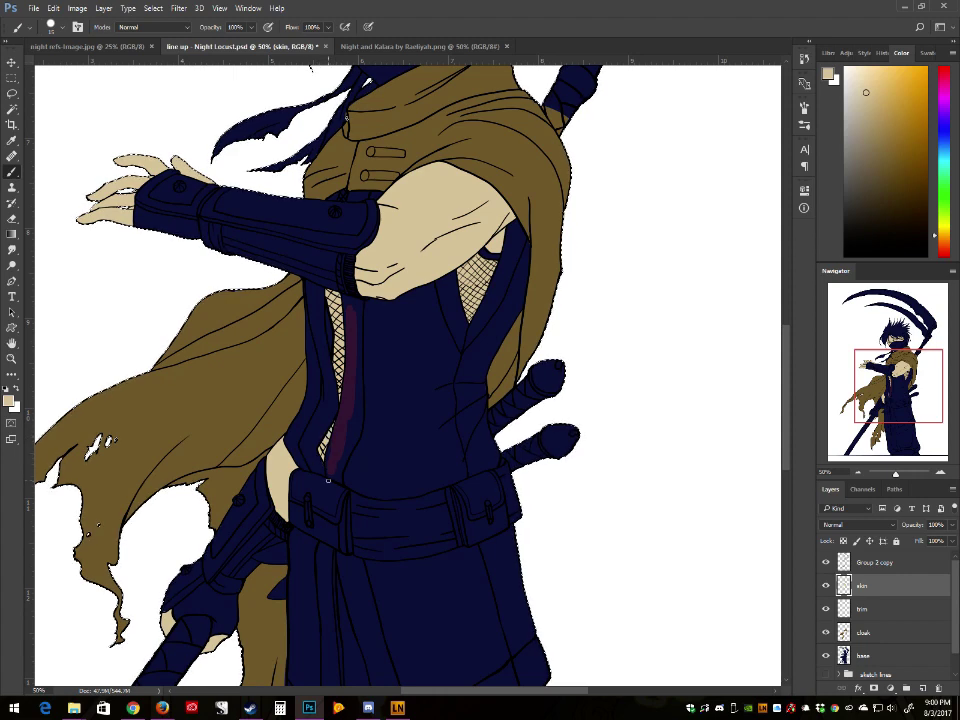
click(878, 610)
alt+click(331, 458)
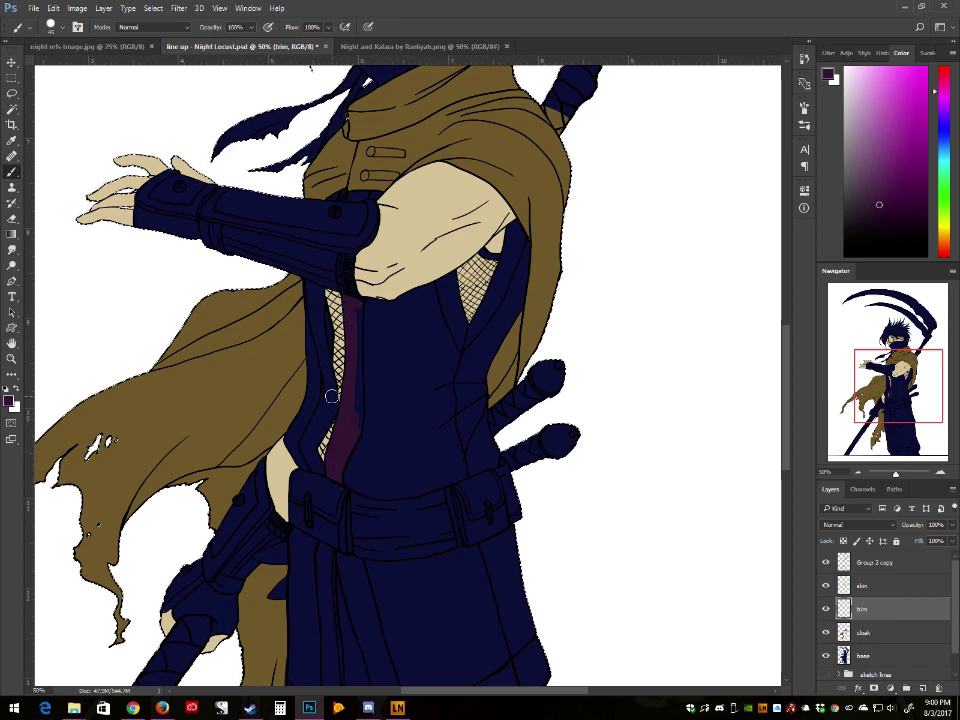
Step: Switch to the Ambient-Mixer site in Chrome and open the Inquisitor's Quarters soundscape from the Video Games category
click(133, 708)
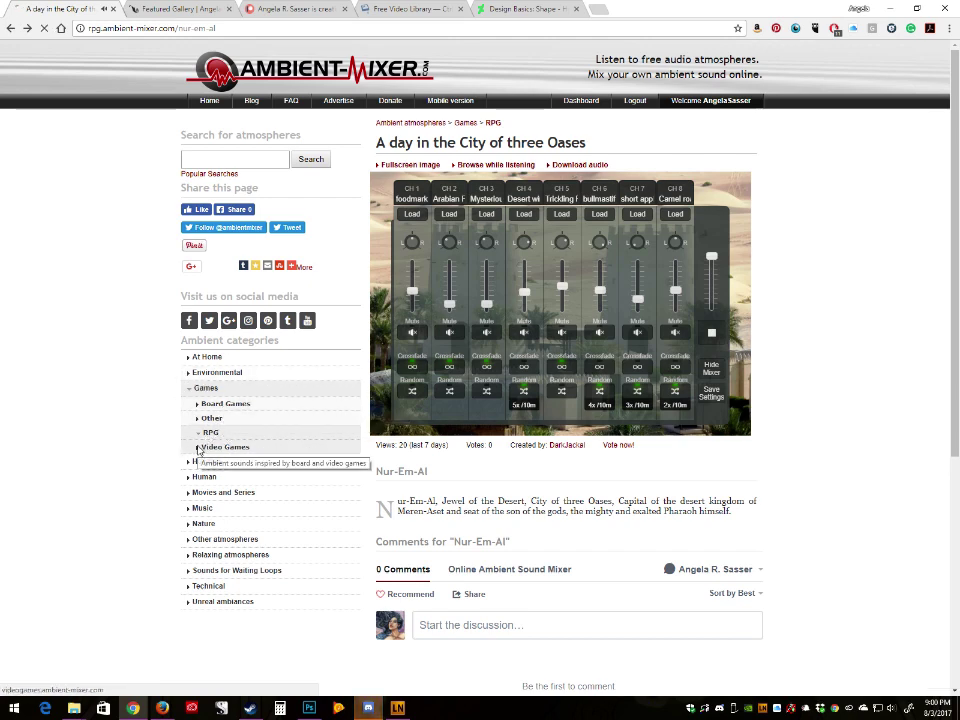
click(200, 449)
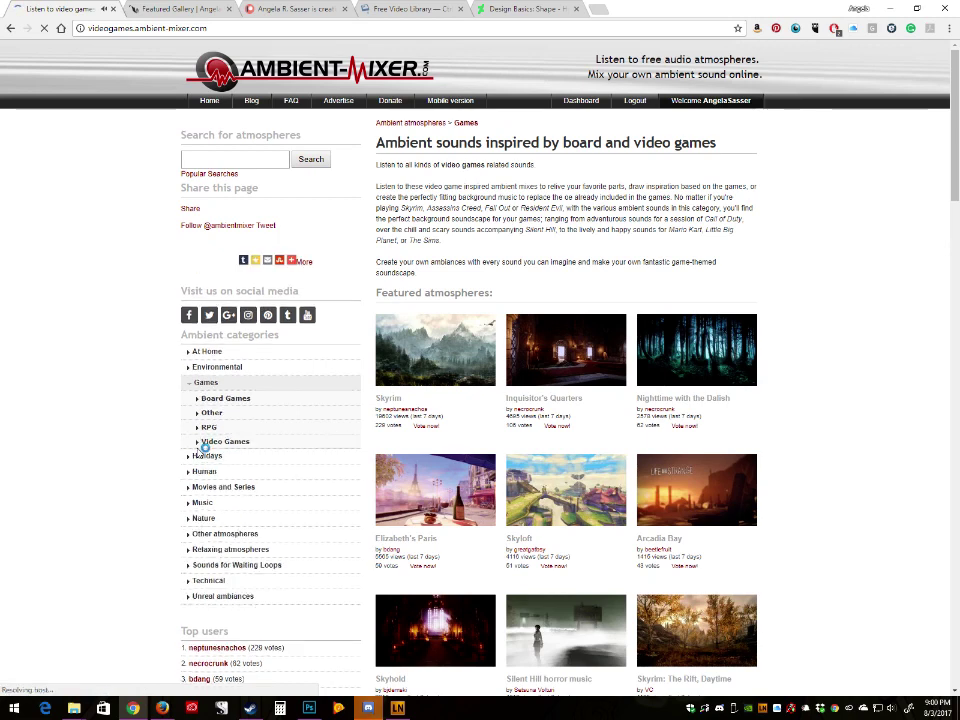
click(580, 362)
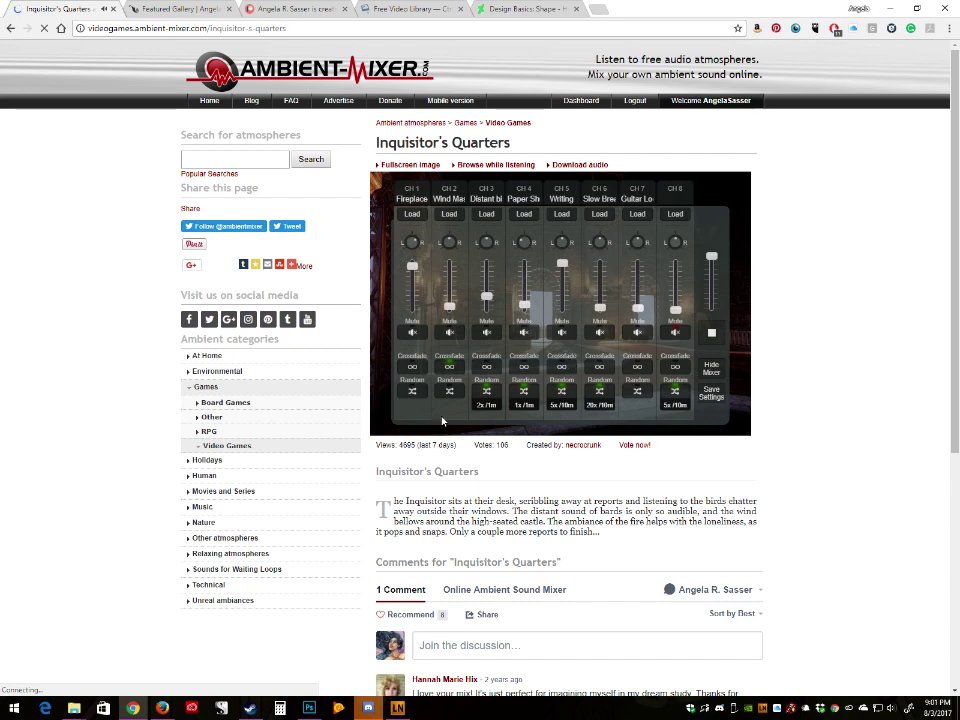
Step: Return to Photoshop, finish the purple trim strip and paint the matching strip along the opposite edge of the vest's front opening
click(309, 708)
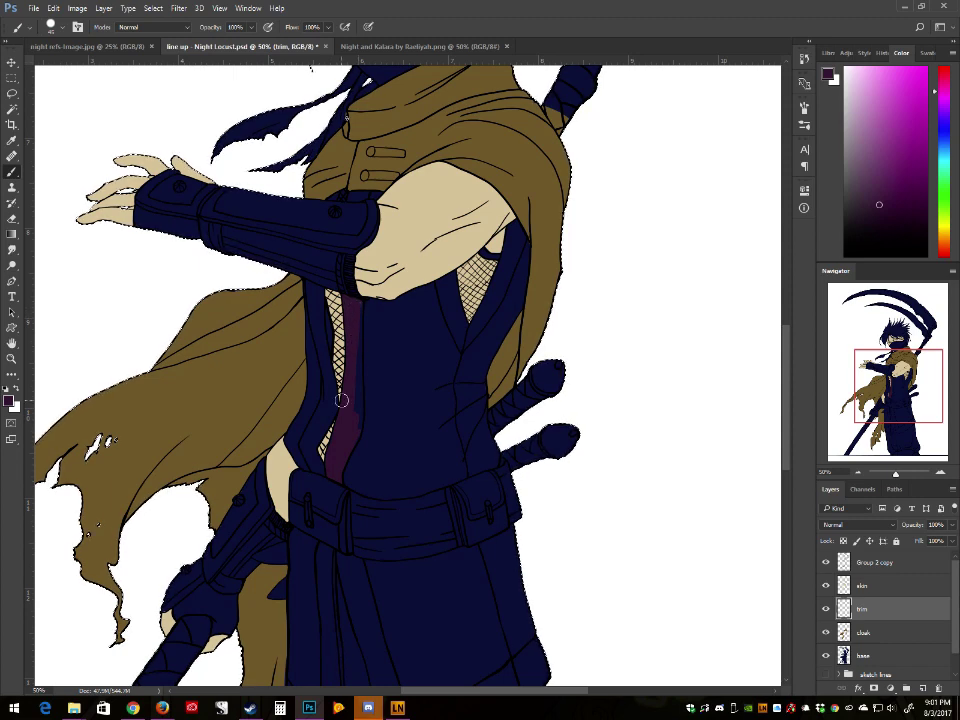
drag(342, 401, 393, 492)
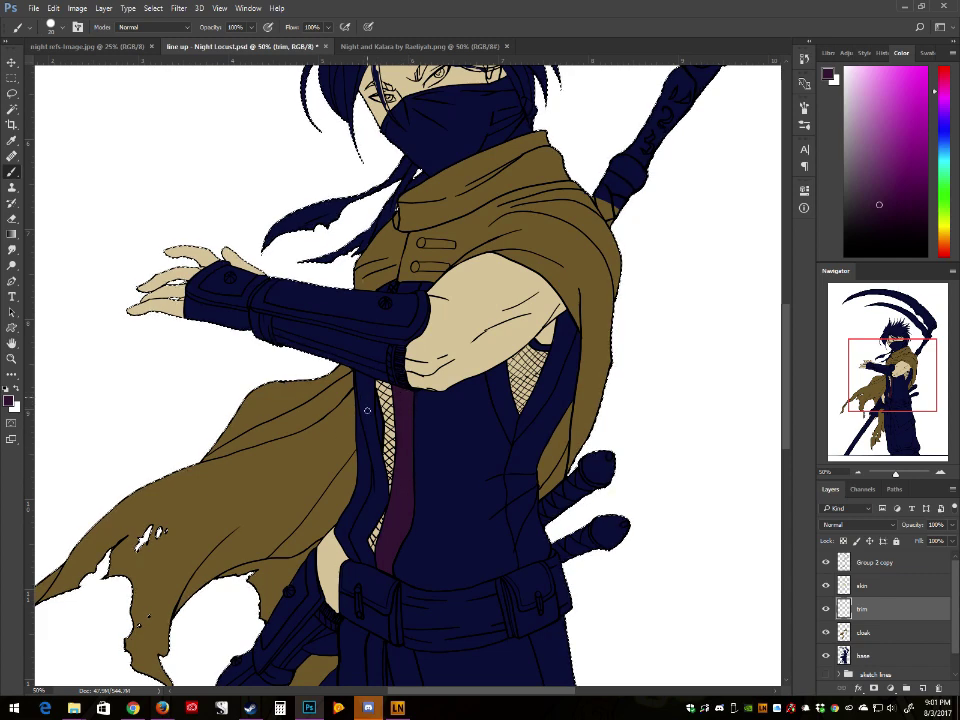
drag(374, 445, 362, 403)
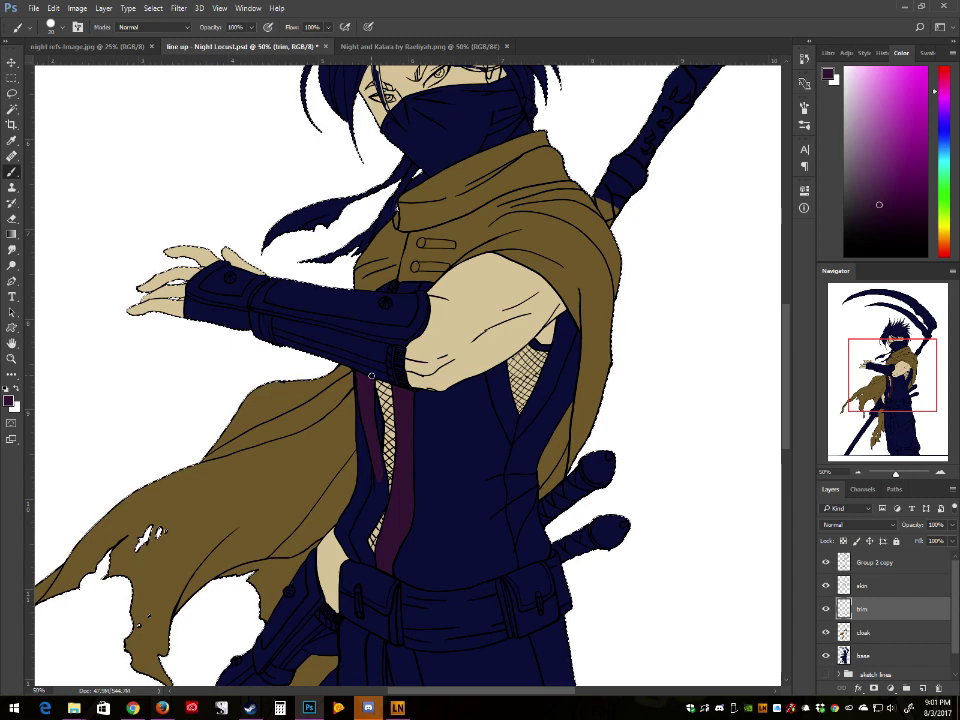
mouse_move(377, 453)
mouse_down()
mouse_move(383, 484)
mouse_move(366, 518)
mouse_up()
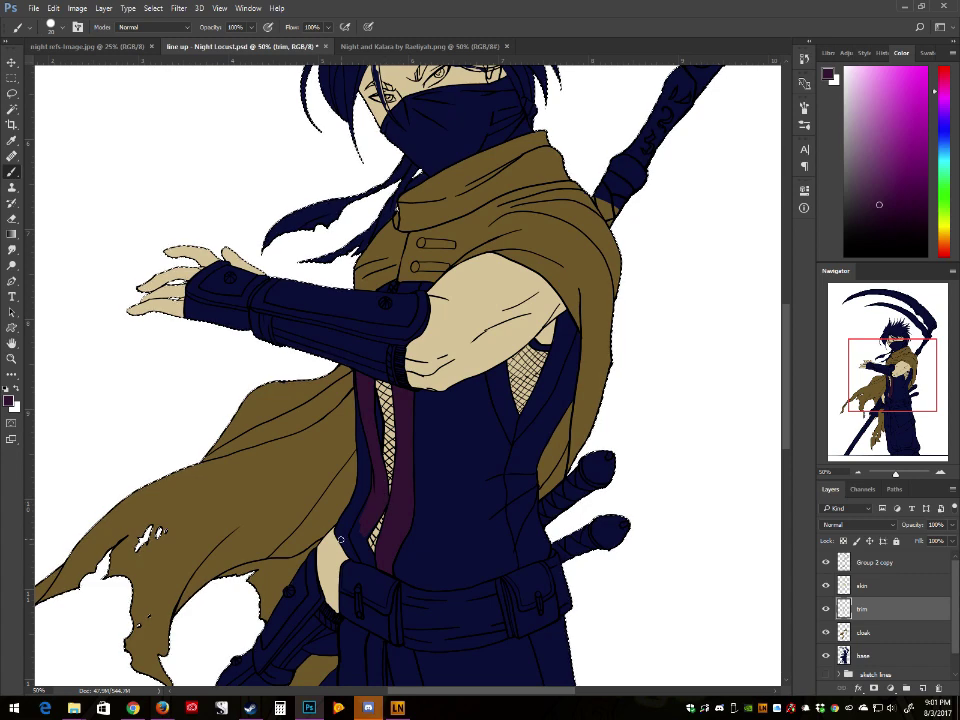
key(r)
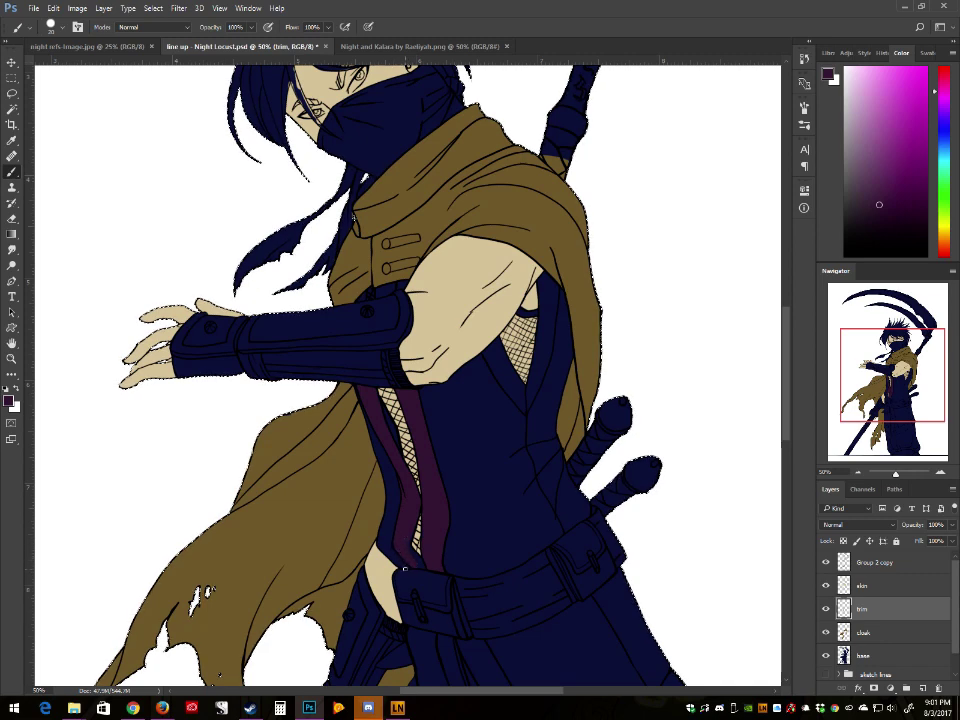
scroll(403, 565, up, 1)
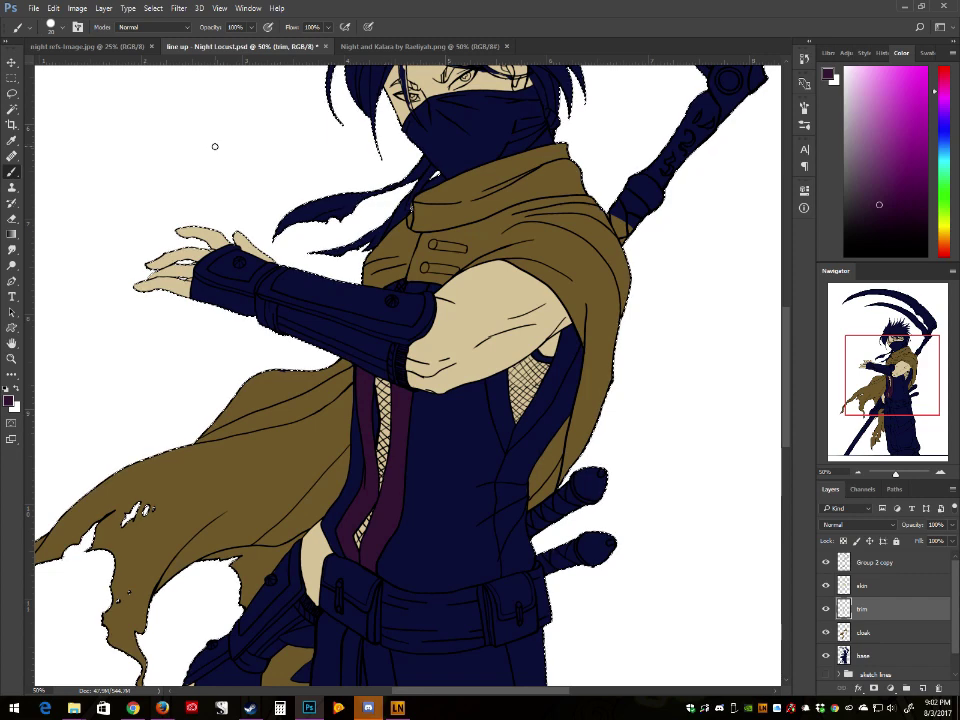
Step: Clear the selection and paint purple trim on the small vest area between the cloak's lower edge and the raised bracer
click(153, 8)
click(152, 29)
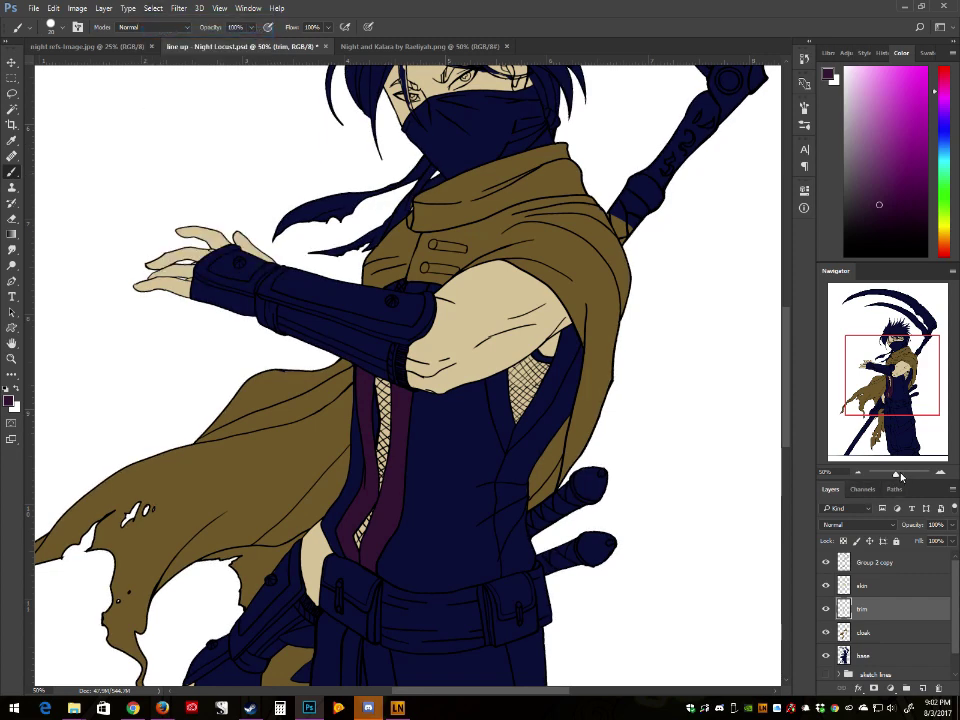
drag(896, 474, 899, 474)
drag(885, 375, 881, 350)
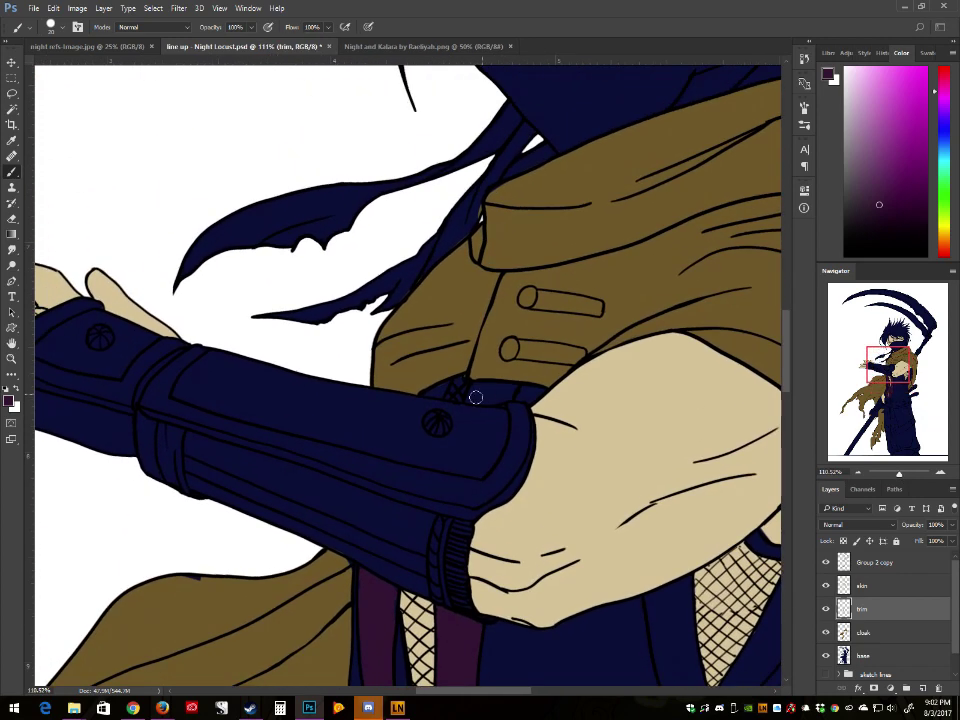
drag(481, 399, 500, 390)
drag(517, 384, 514, 389)
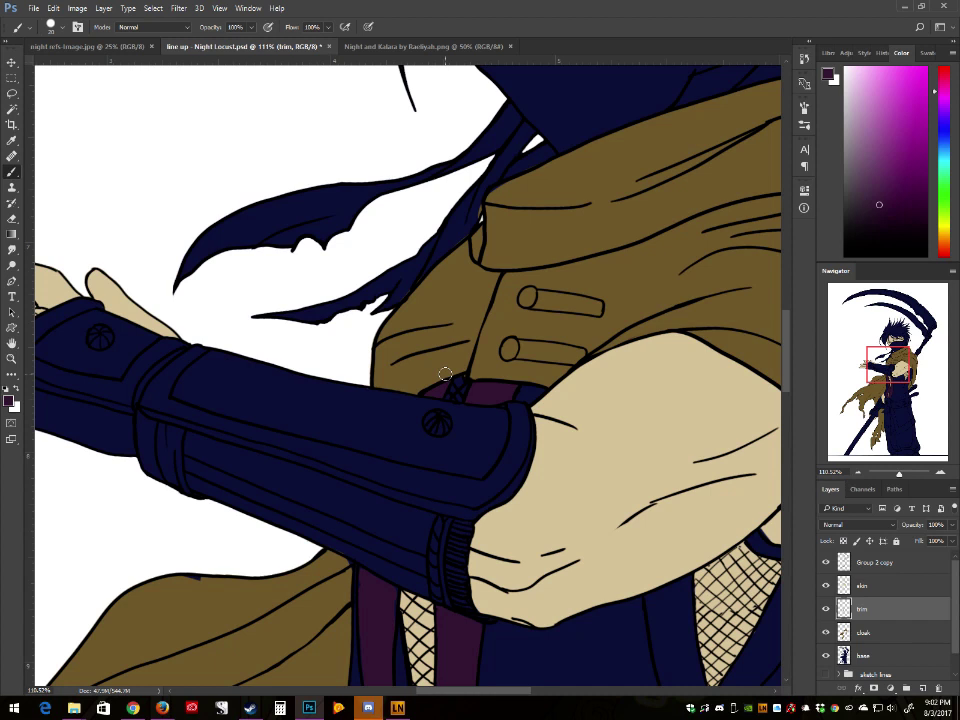
Step: On the skin layer, sample the netting's skin tone and fill the small netting patch between the cloak's lower edge and the raised bracer
click(886, 586)
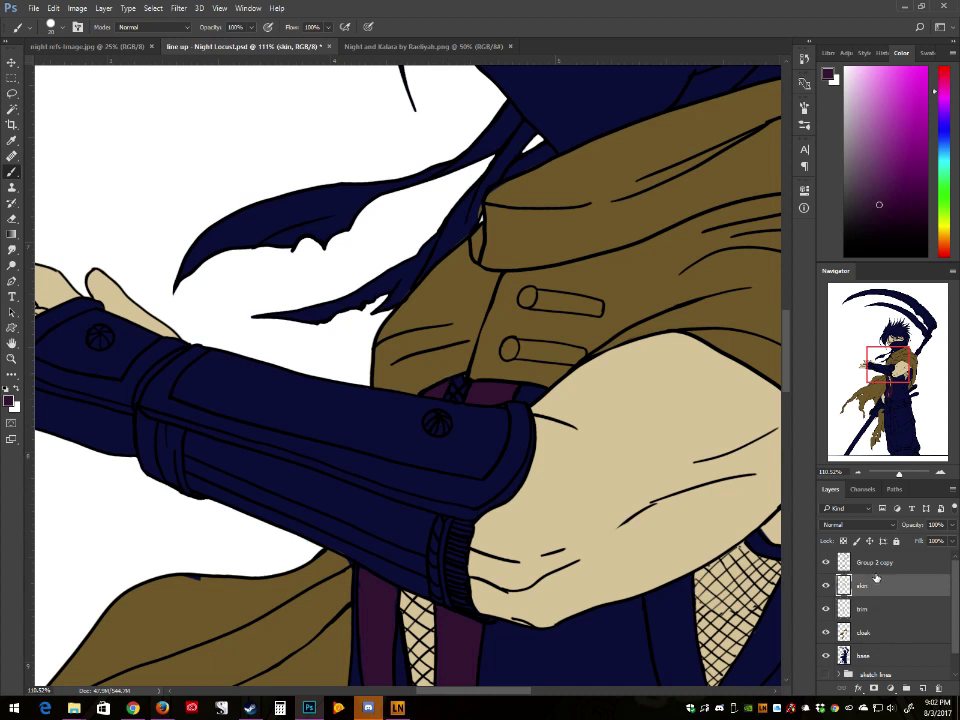
alt+click(417, 654)
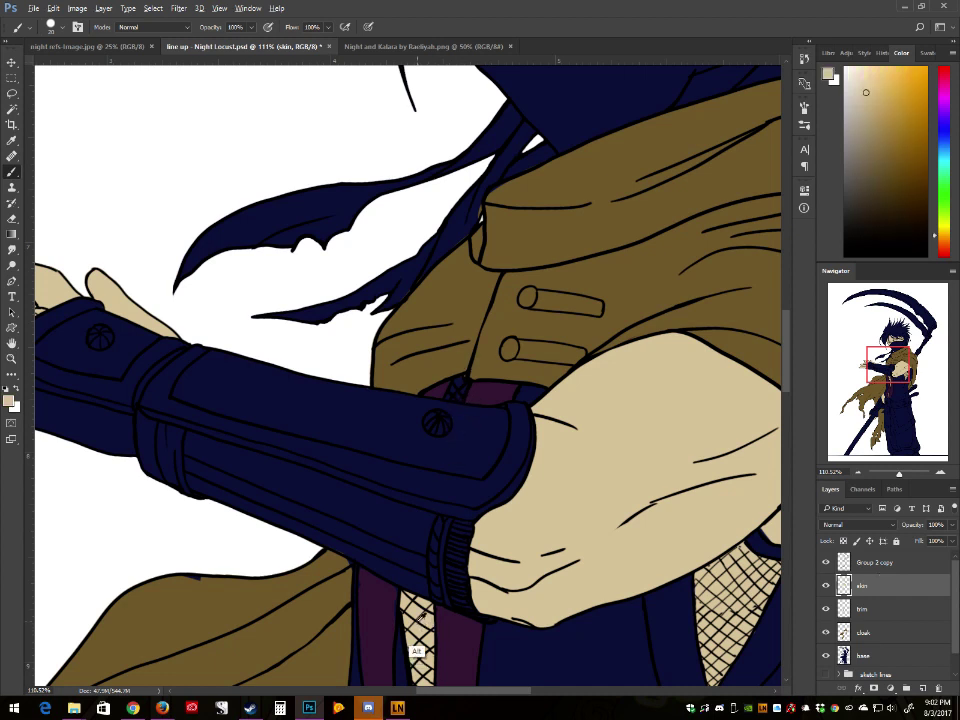
drag(456, 392, 455, 384)
drag(445, 382, 443, 391)
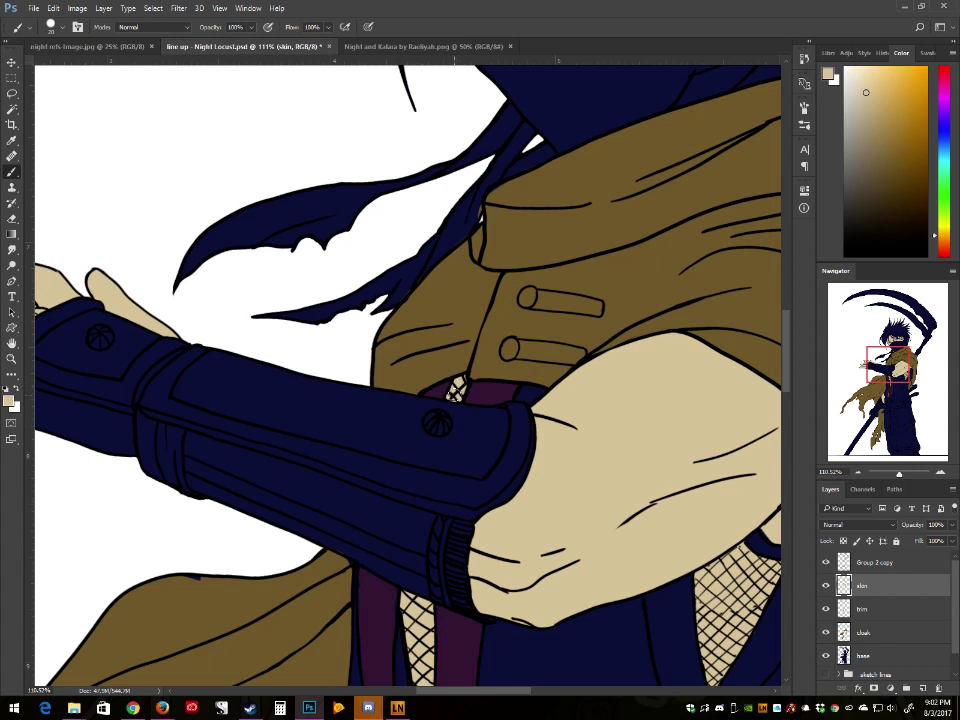
Step: On the cloak layer, sample the cloak's brown and paint the collar section behind the mask's trailing ties
click(885, 633)
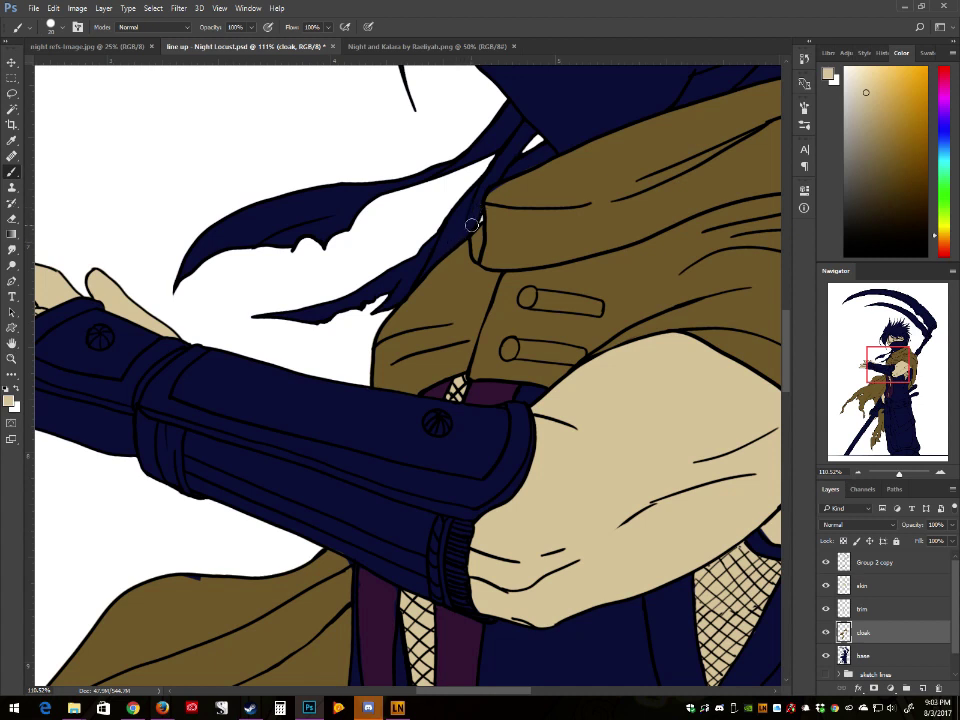
alt+click(531, 229)
drag(507, 163, 444, 368)
Step: Examine the flat colours on the face, collar, cloak and vest for missed or unpainted areas
drag(874, 341, 872, 340)
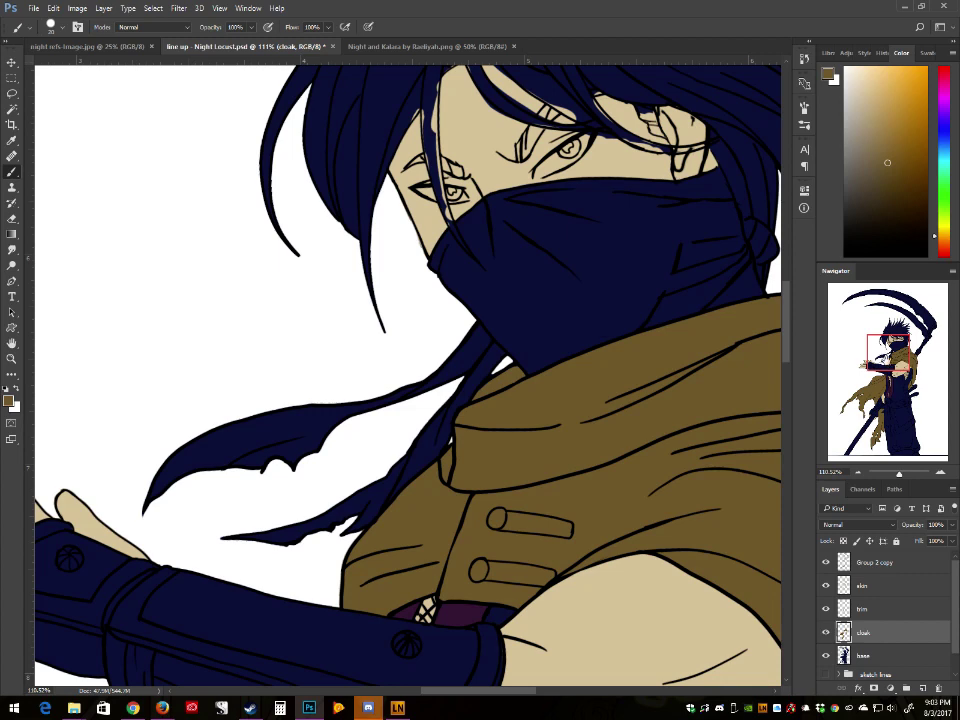
drag(878, 362, 883, 355)
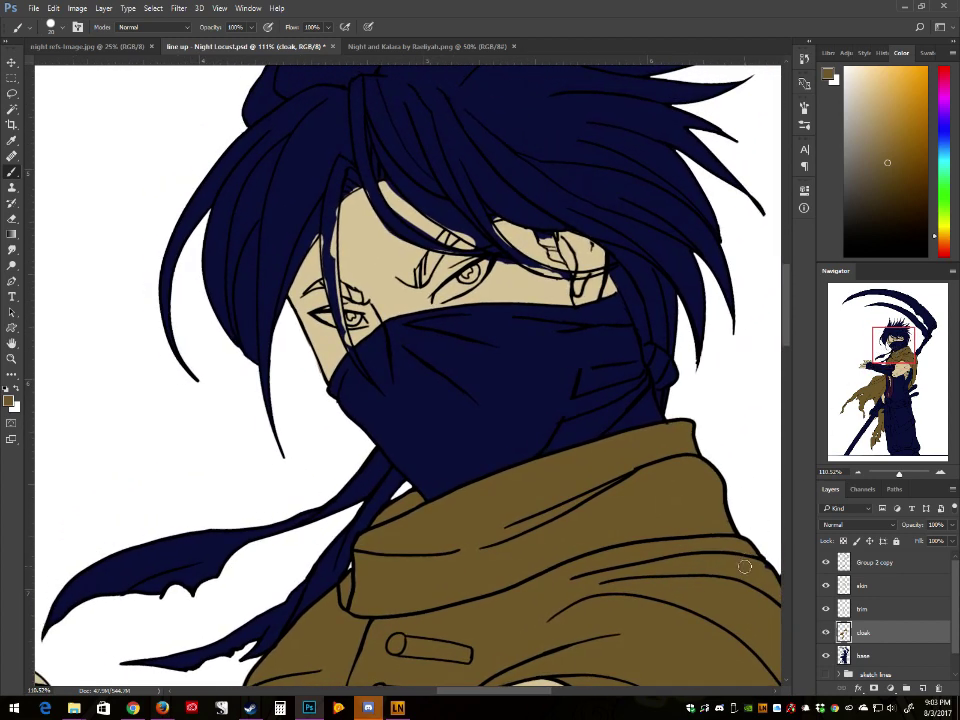
drag(895, 478, 894, 475)
scroll(831, 424, down, 3)
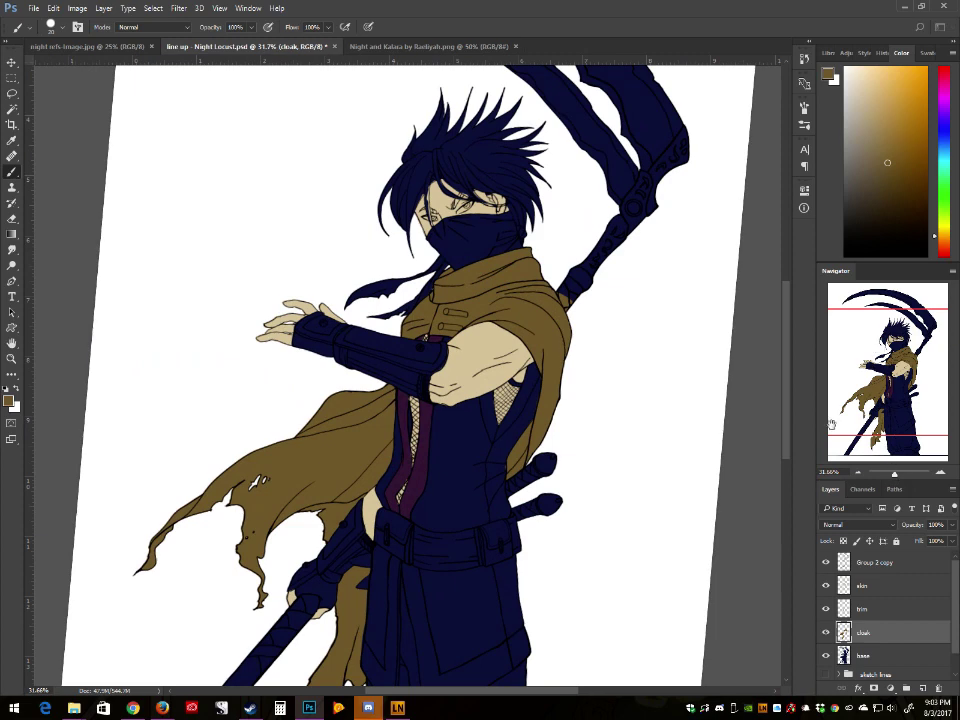
scroll(831, 424, up, 2)
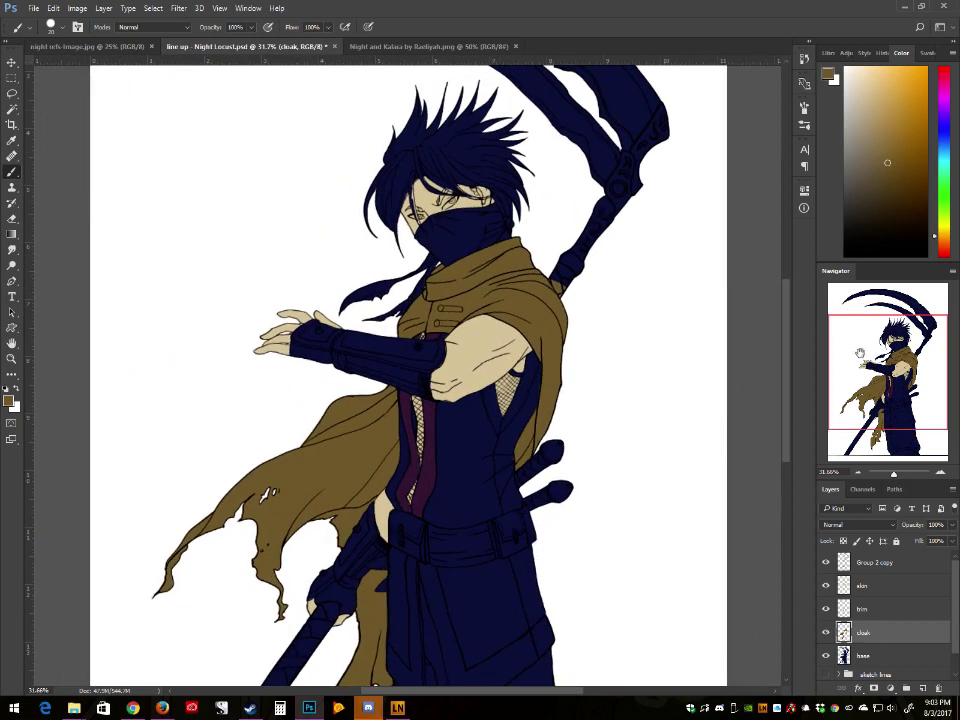
drag(871, 380, 868, 393)
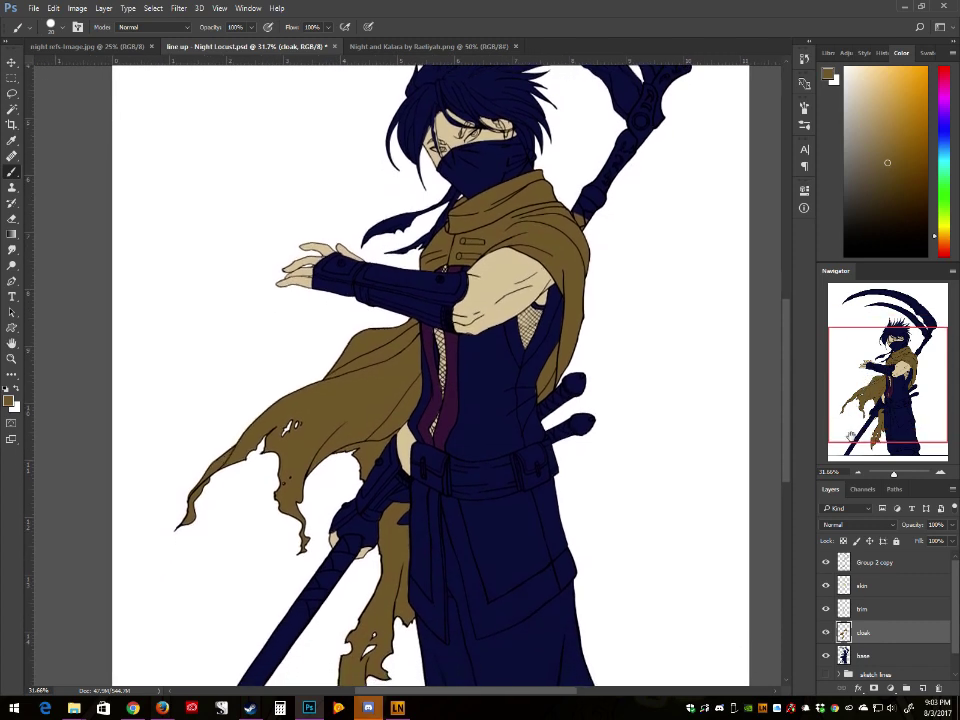
drag(895, 475, 897, 474)
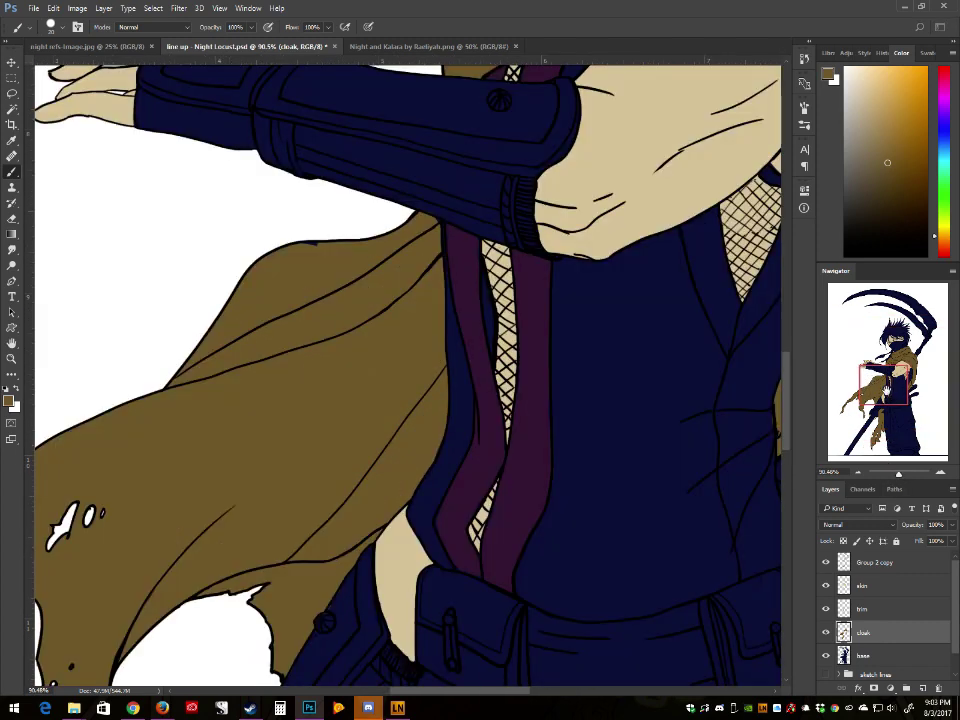
drag(886, 338, 880, 350)
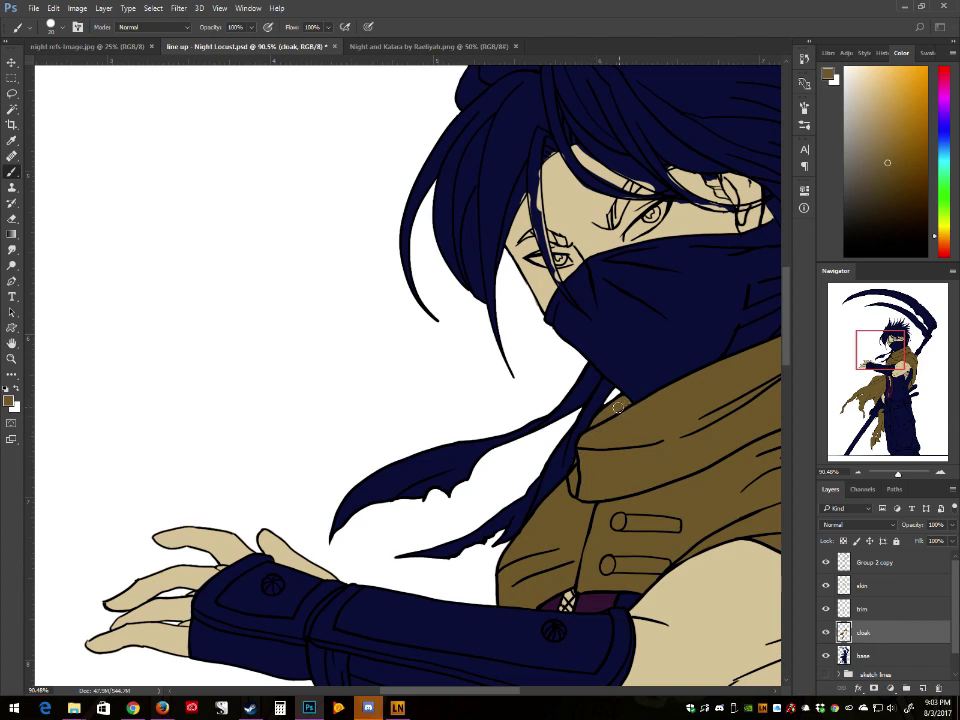
drag(881, 350, 892, 350)
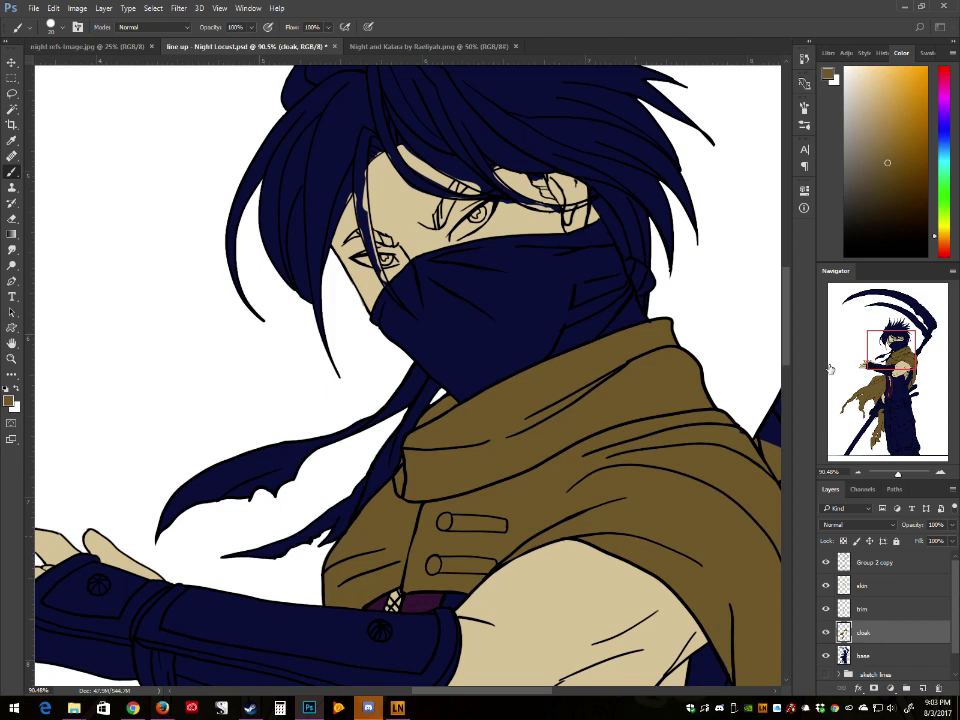
drag(878, 349, 869, 381)
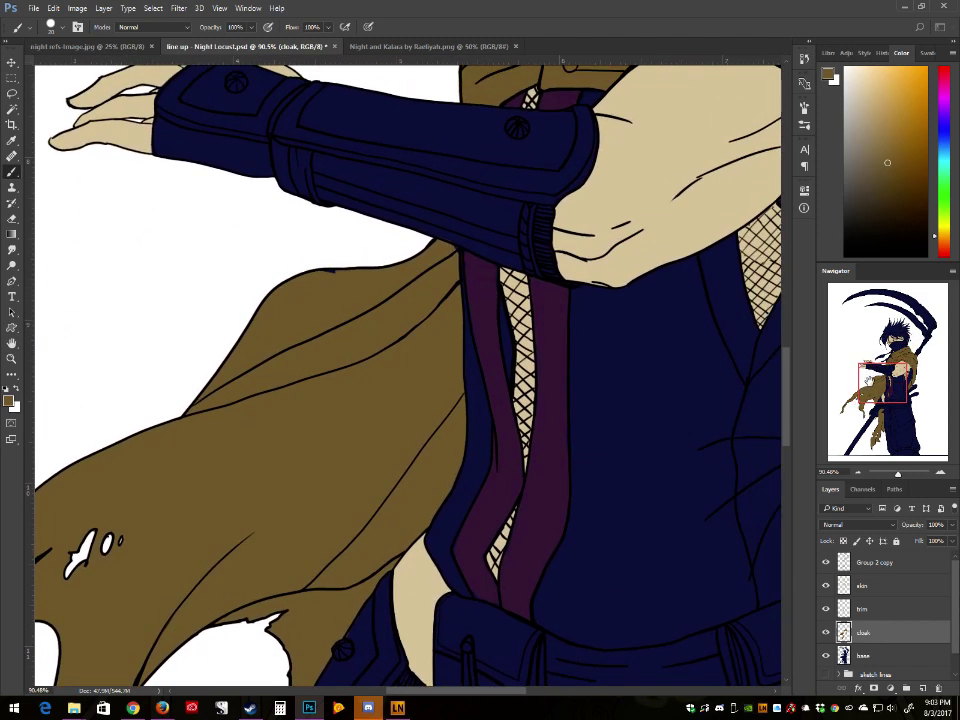
Step: On the trim layer, sample the vest's purple and start painting the trim strip along the front edge of the armhole netting
click(869, 612)
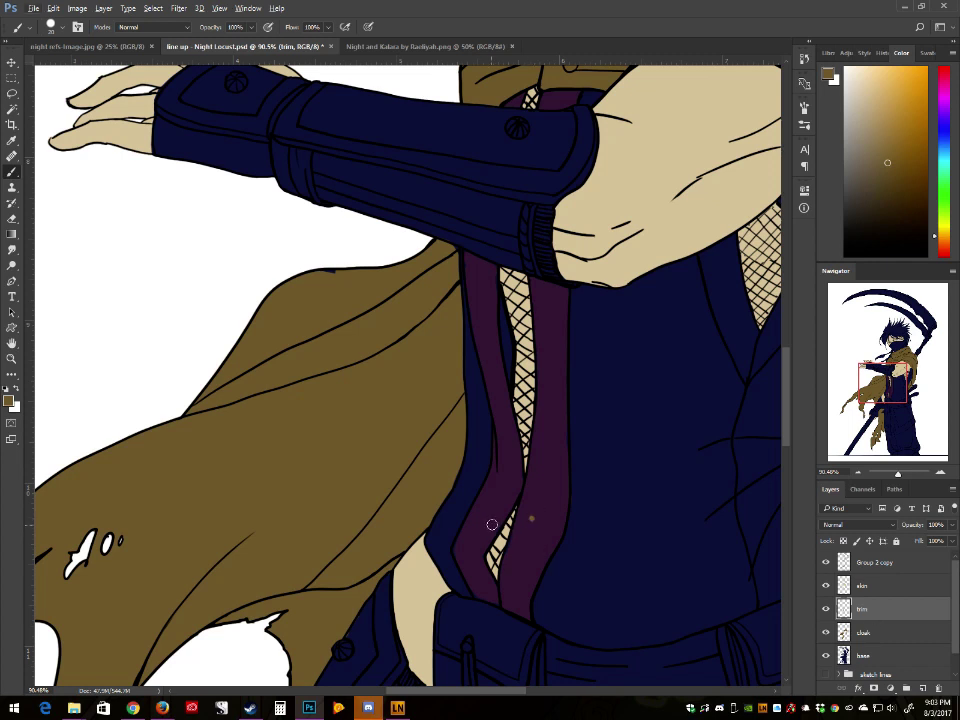
alt+click(533, 517)
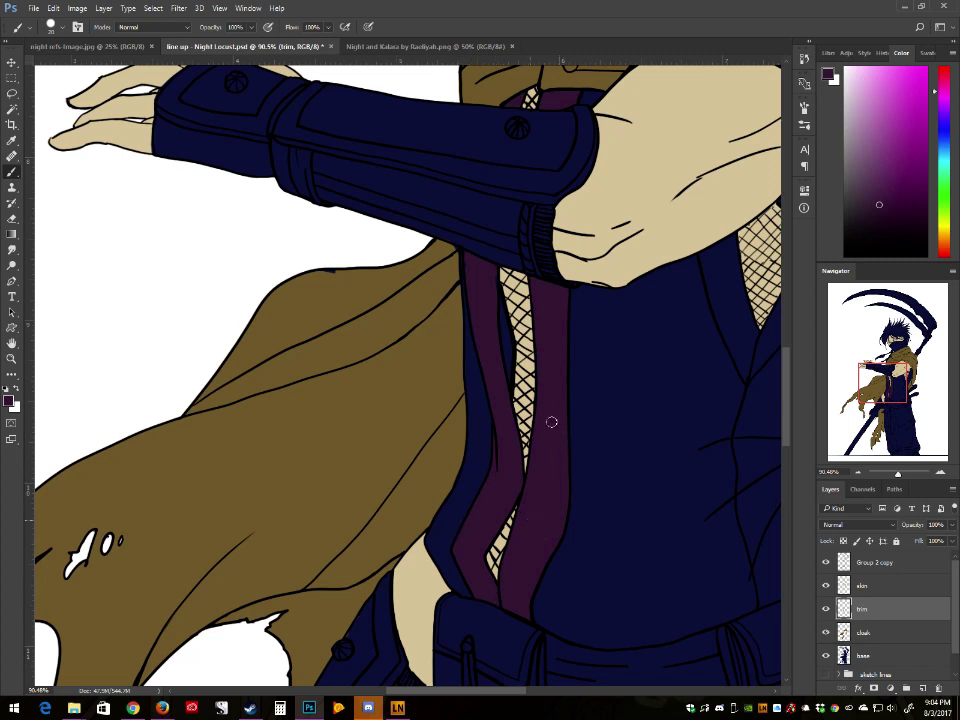
drag(879, 396, 884, 391)
mouse_move(647, 382)
mouse_down()
mouse_move(652, 420)
mouse_move(639, 354)
mouse_move(656, 392)
mouse_move(639, 377)
mouse_move(638, 390)
mouse_move(623, 347)
mouse_move(641, 334)
mouse_move(628, 342)
mouse_up()
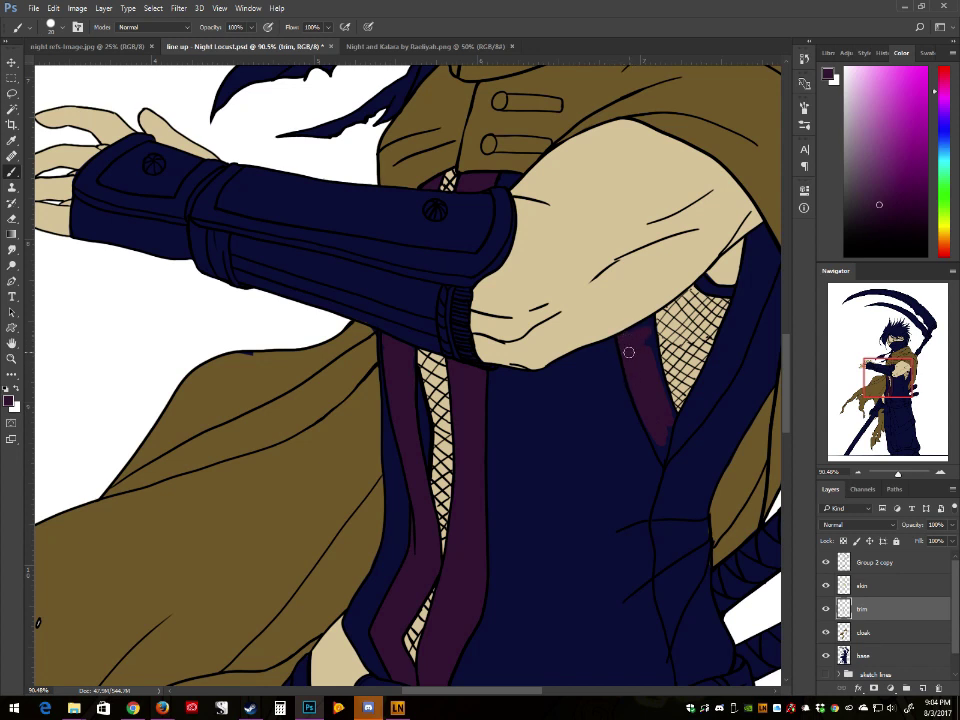
Step: Reduce the brush size to 15 and complete the purple armhole trim down to its point and up the rear edge
key(bracketleft)
key(bracketleft)
key(bracketright)
key(bracketright)
mouse_move(732, 359)
mouse_down()
mouse_move(665, 461)
mouse_move(707, 395)
mouse_move(689, 431)
mouse_move(691, 409)
mouse_move(679, 424)
mouse_move(739, 314)
mouse_move(722, 374)
mouse_move(731, 355)
mouse_move(694, 425)
mouse_move(745, 335)
mouse_move(718, 393)
mouse_move(733, 373)
mouse_move(749, 292)
mouse_move(738, 295)
mouse_move(722, 348)
mouse_up()
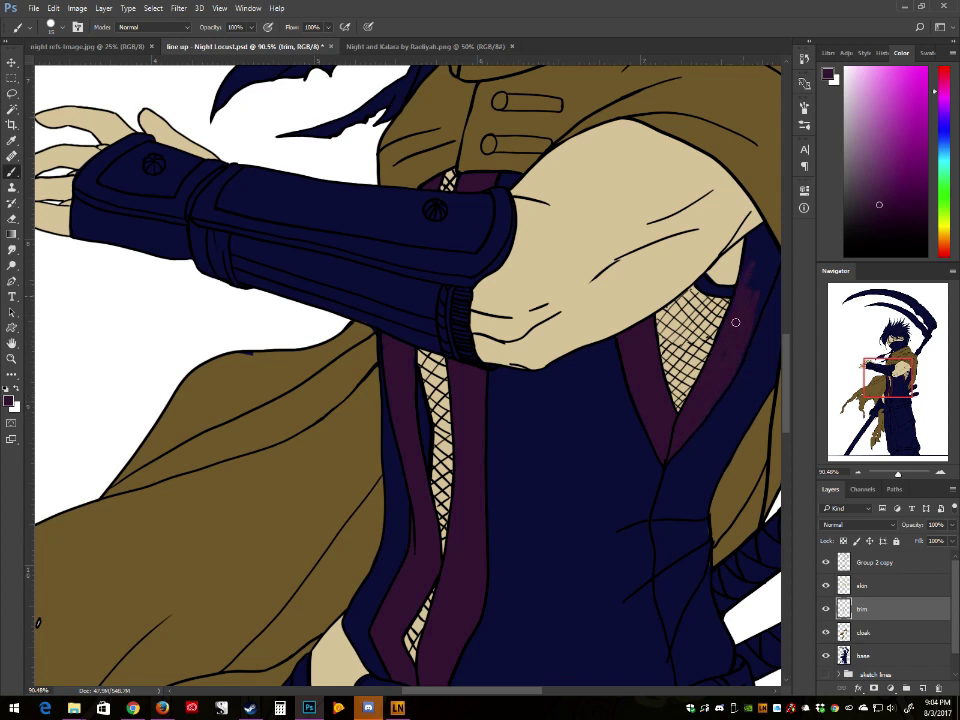
mouse_move(761, 288)
mouse_down()
mouse_move(734, 364)
mouse_move(771, 282)
mouse_move(759, 306)
mouse_move(747, 257)
mouse_move(755, 235)
mouse_move(763, 256)
mouse_move(762, 229)
mouse_move(772, 274)
mouse_move(764, 228)
mouse_move(770, 307)
mouse_up()
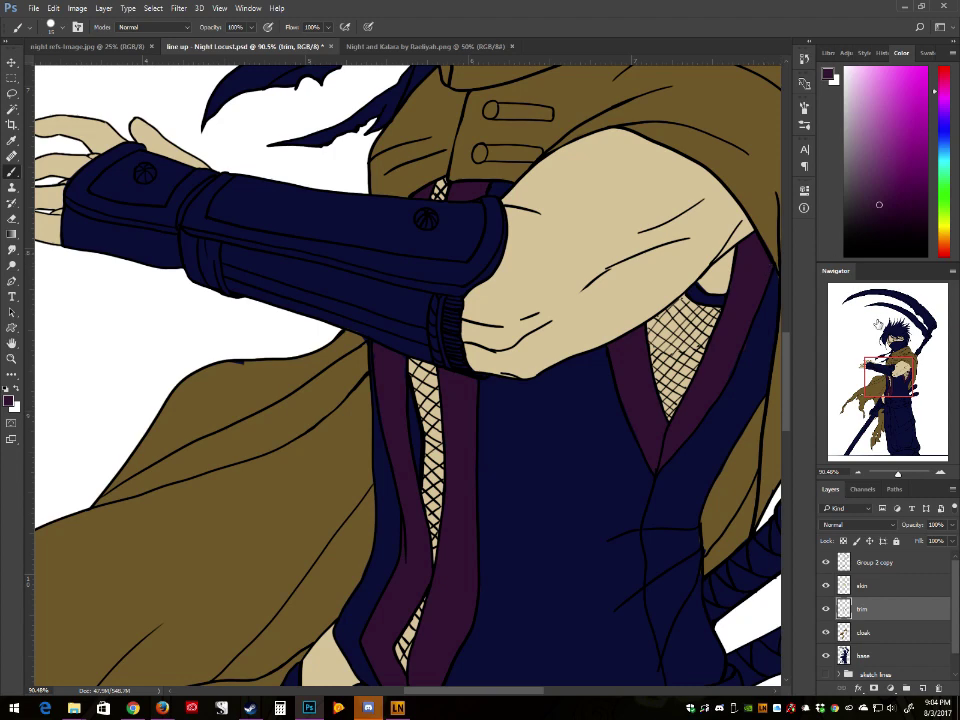
Step: With a larger brush, paint a purple border down the front edge of the large skirt panel and around its lower corner
drag(889, 388, 891, 406)
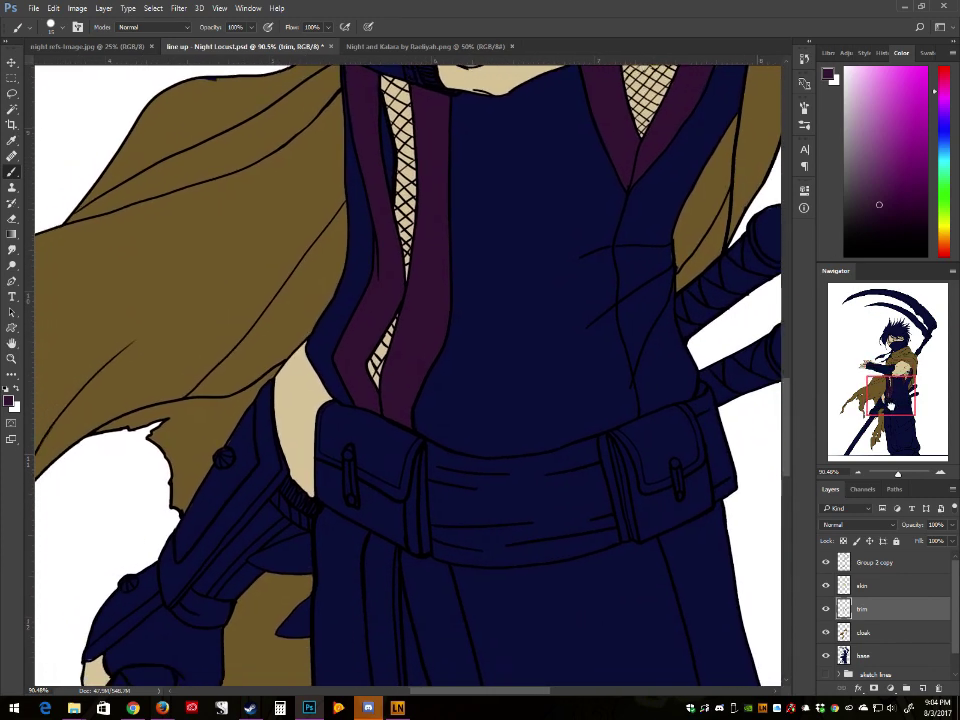
scroll(400, 370, down, 8)
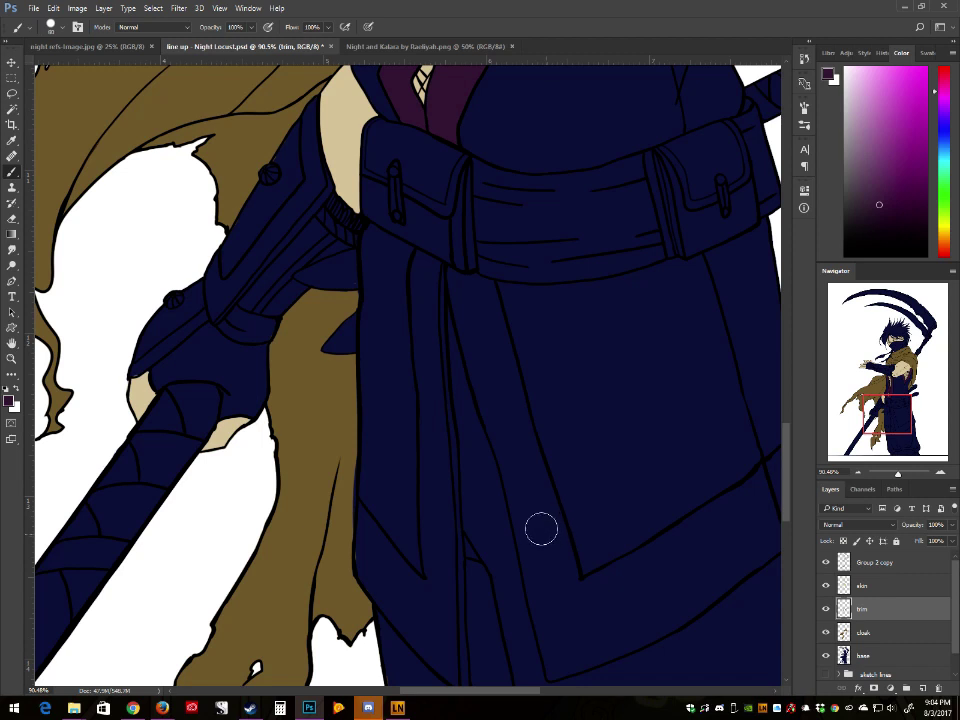
drag(460, 292, 537, 474)
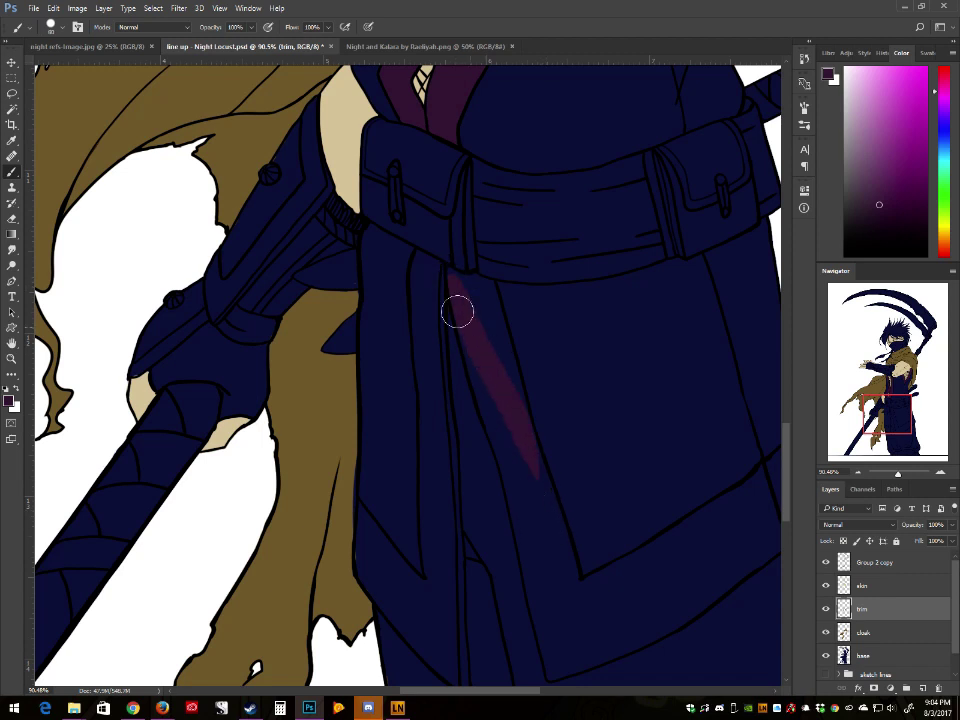
mouse_move(458, 290)
mouse_down()
mouse_move(491, 354)
mouse_move(473, 290)
mouse_move(483, 361)
mouse_move(479, 280)
mouse_move(518, 452)
mouse_move(462, 307)
mouse_move(542, 516)
mouse_up()
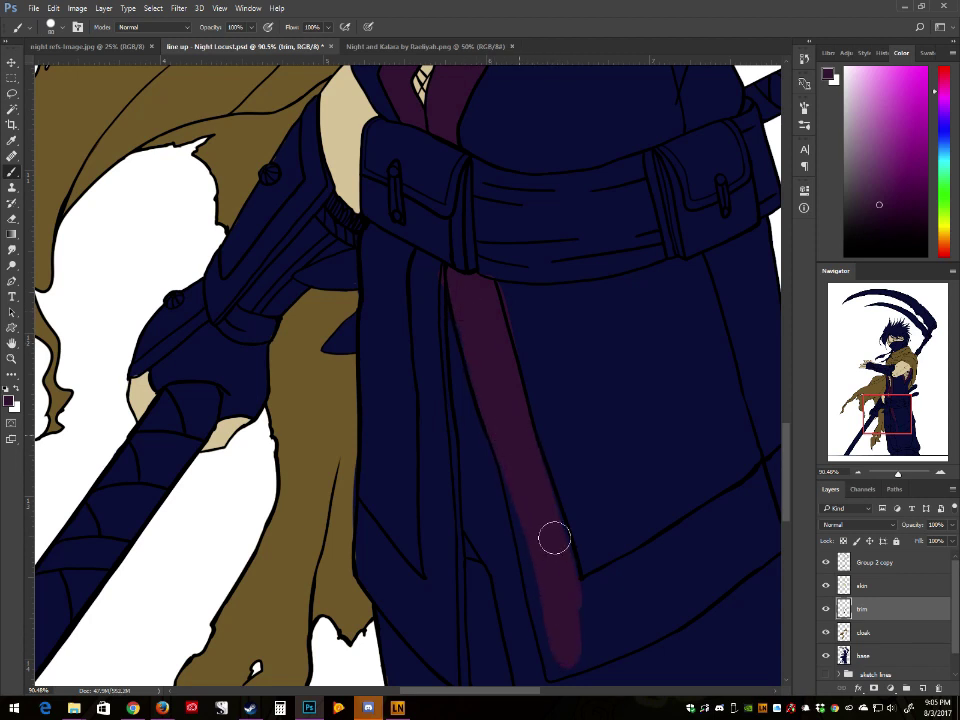
mouse_move(494, 410)
mouse_down()
mouse_move(550, 658)
mouse_move(562, 641)
mouse_move(547, 664)
mouse_move(679, 577)
mouse_move(558, 633)
mouse_move(684, 545)
mouse_move(577, 597)
mouse_move(652, 562)
mouse_move(577, 640)
mouse_move(611, 631)
mouse_move(591, 646)
mouse_move(745, 547)
mouse_move(738, 512)
mouse_move(618, 570)
mouse_up()
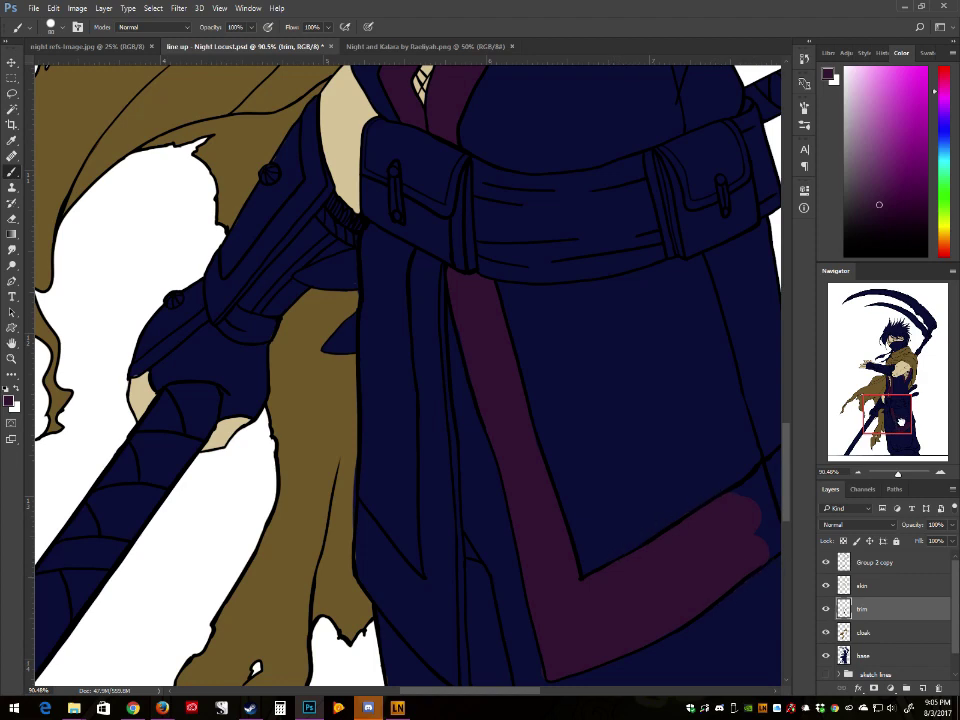
Step: Extend the purple band along the skirt panel's hem to the far side of the figure
drag(901, 422, 907, 422)
key(r)
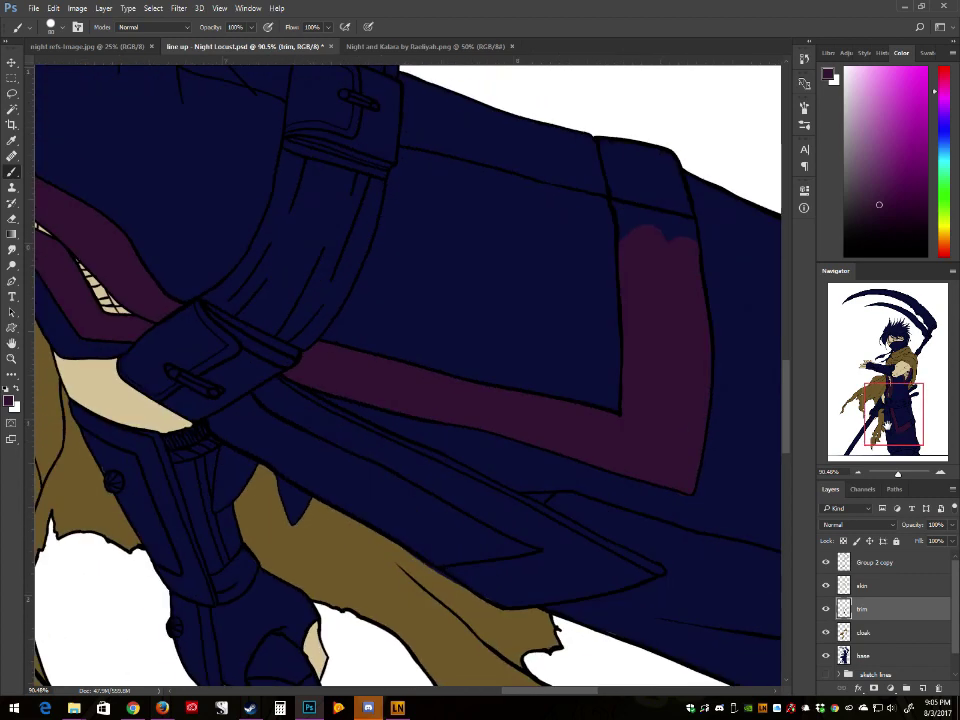
mouse_move(591, 137)
mouse_down()
mouse_move(611, 199)
mouse_move(612, 161)
mouse_move(654, 237)
mouse_move(640, 159)
mouse_move(661, 204)
mouse_move(645, 155)
mouse_move(633, 161)
mouse_move(600, 135)
mouse_move(644, 150)
mouse_up()
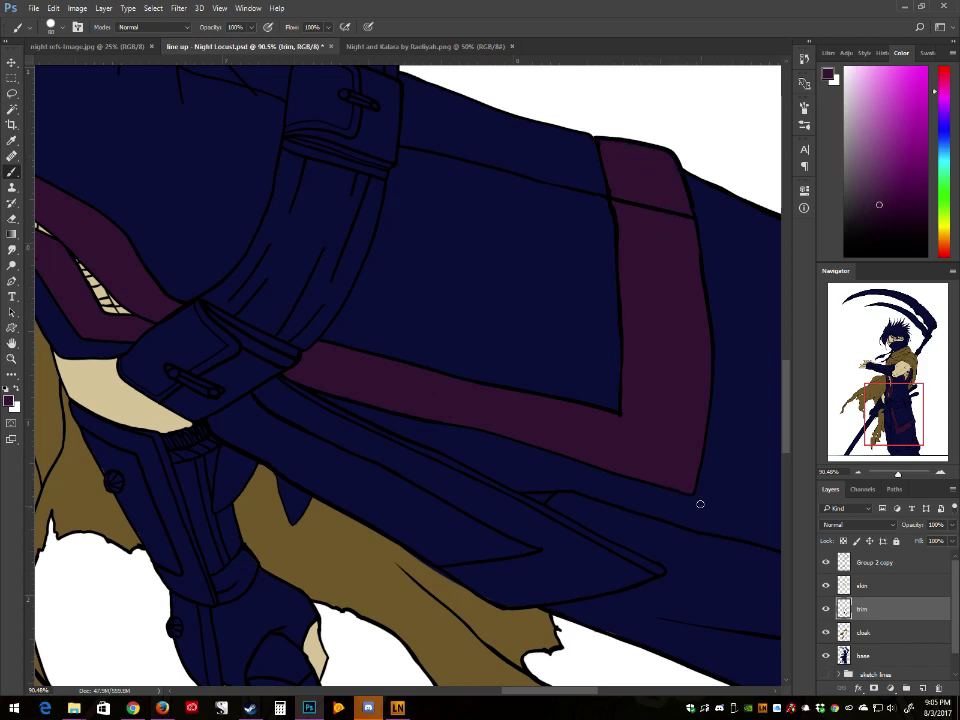
Step: Paint purple trim around the pointed end and along the inner edge of the narrow hanging panel below the belt pouch
scroll(652, 491, down, 8)
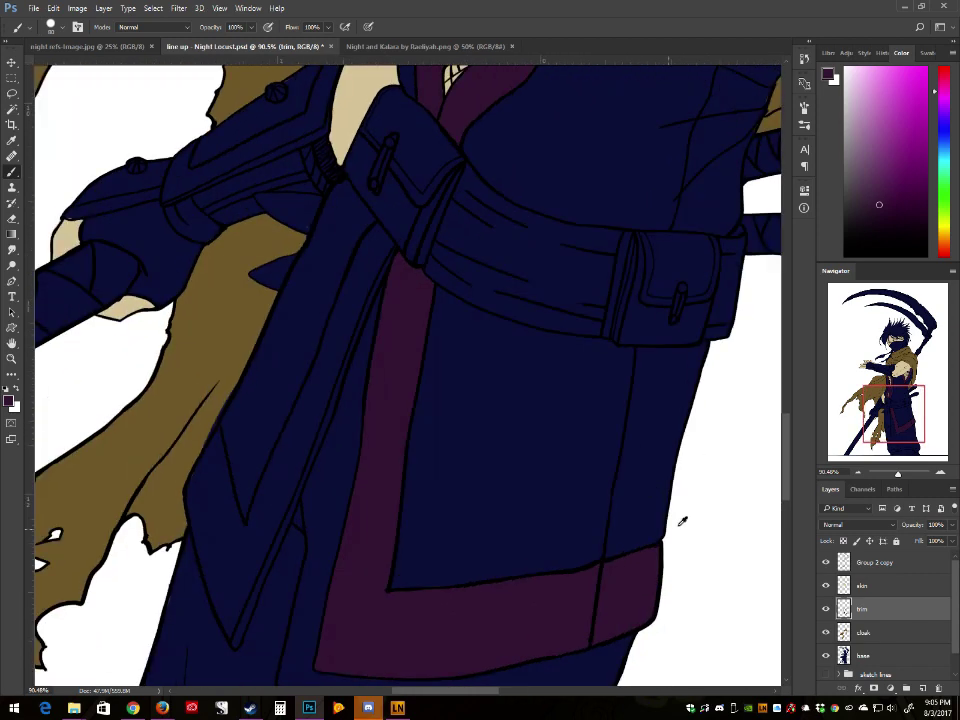
scroll(682, 521, down, 2)
drag(643, 510, 841, 546)
drag(345, 461, 336, 467)
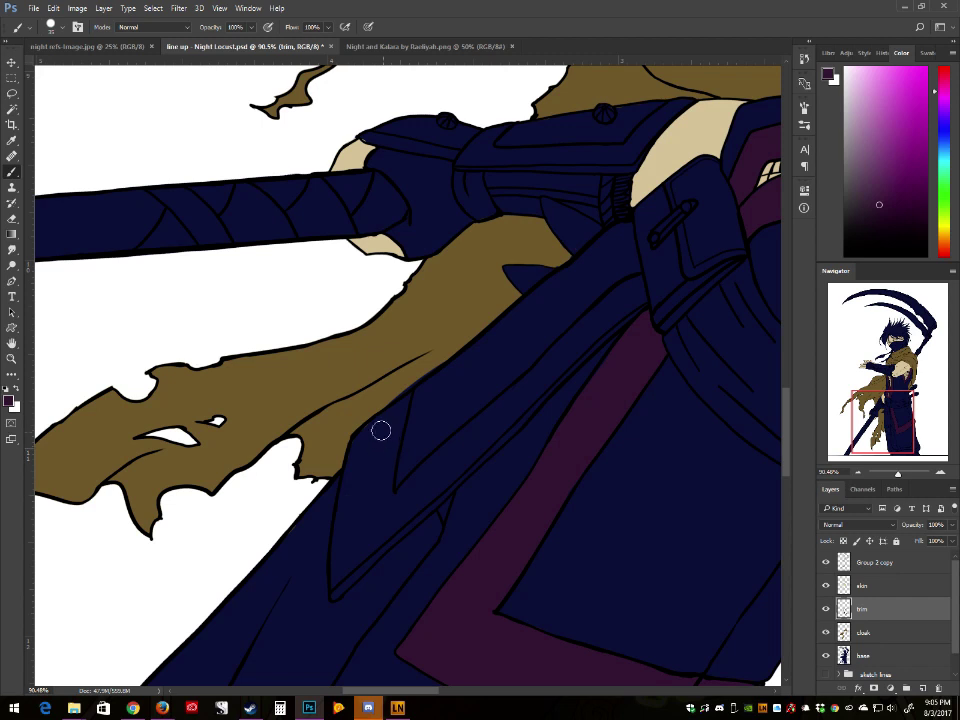
mouse_move(353, 503)
mouse_down()
mouse_move(358, 444)
mouse_move(399, 405)
mouse_move(360, 501)
mouse_move(356, 467)
mouse_move(336, 593)
mouse_move(394, 527)
mouse_up()
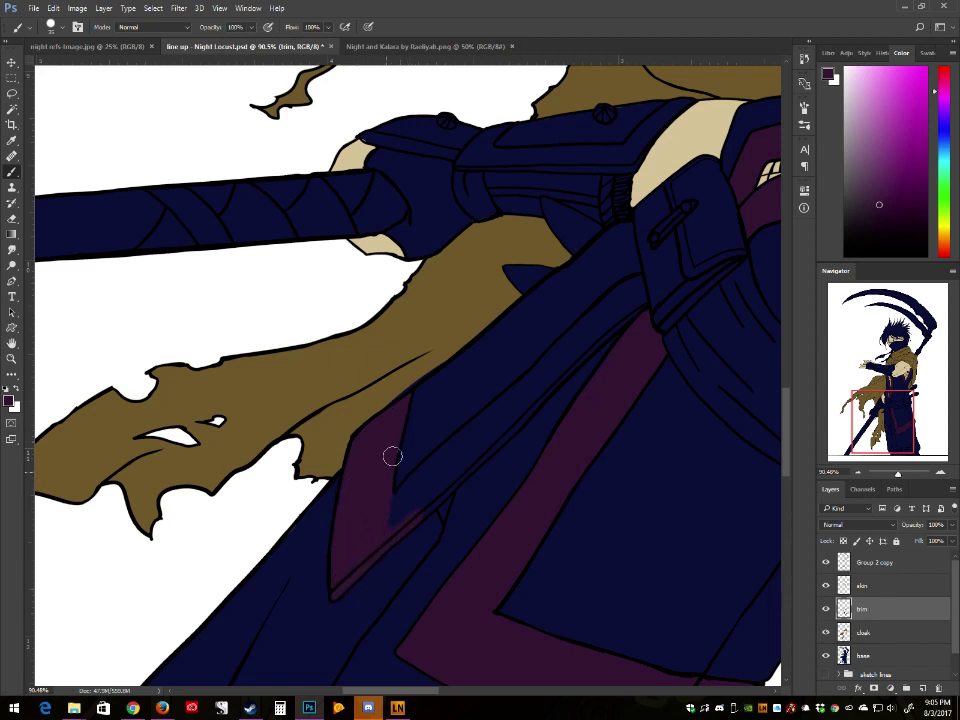
mouse_move(388, 528)
mouse_down()
mouse_move(411, 506)
mouse_move(396, 498)
mouse_move(506, 418)
mouse_move(428, 500)
mouse_move(451, 486)
mouse_move(549, 376)
mouse_move(406, 489)
mouse_move(576, 343)
mouse_move(476, 442)
mouse_move(506, 433)
mouse_move(594, 333)
mouse_move(483, 423)
mouse_move(634, 304)
mouse_up()
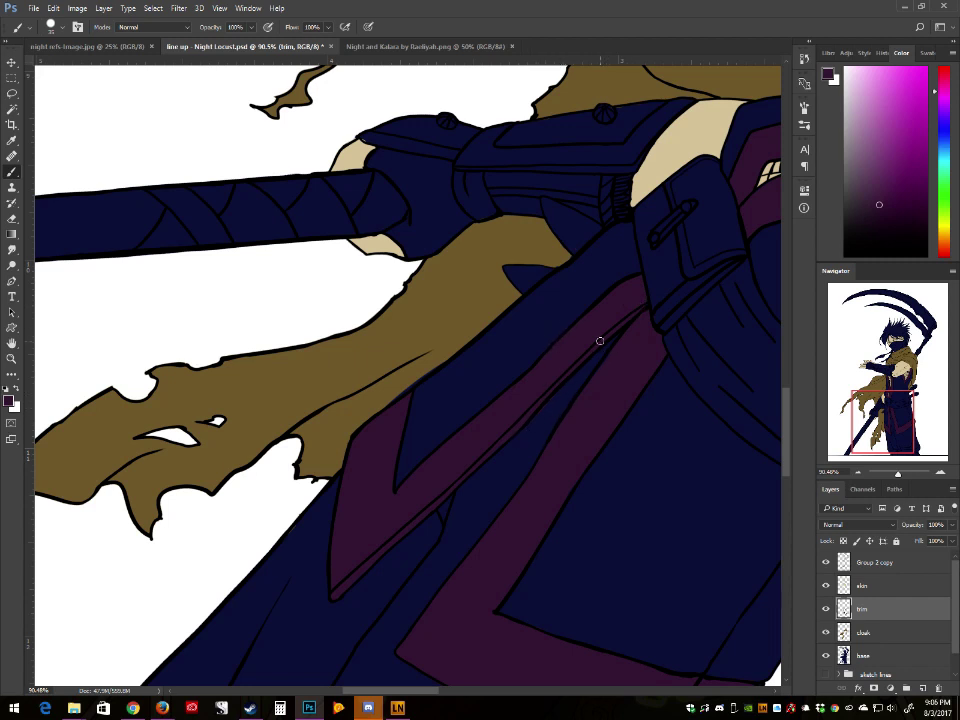
Step: On the cloak layer, sample the brown and touch up the cloak's edge where it meets the narrow hanging panel
key(bracketright)
key(bracketright)
key(r)
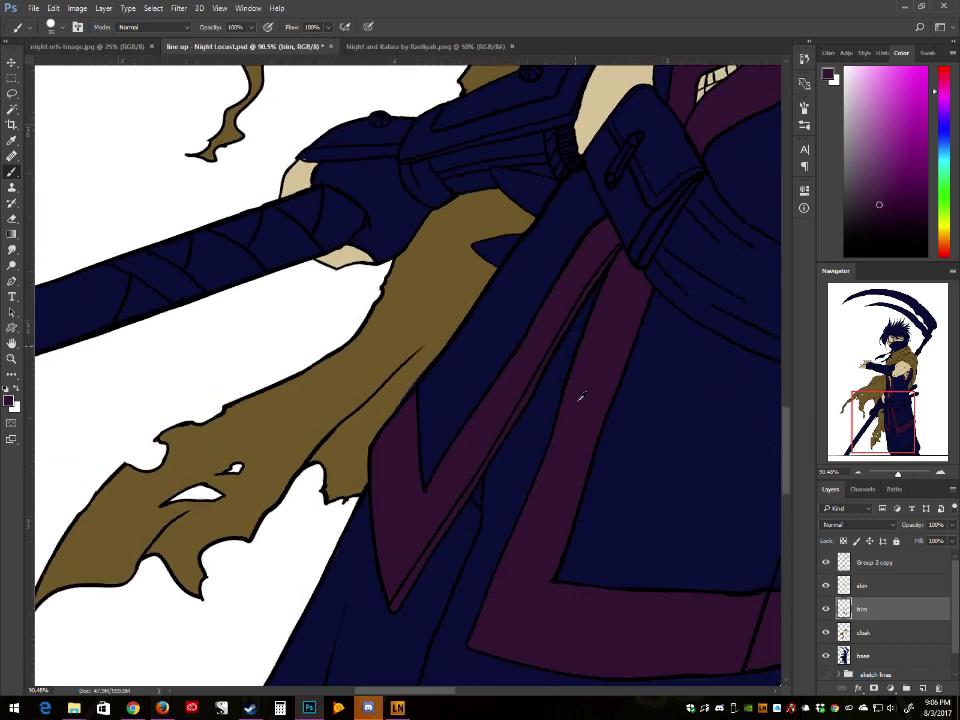
key(r)
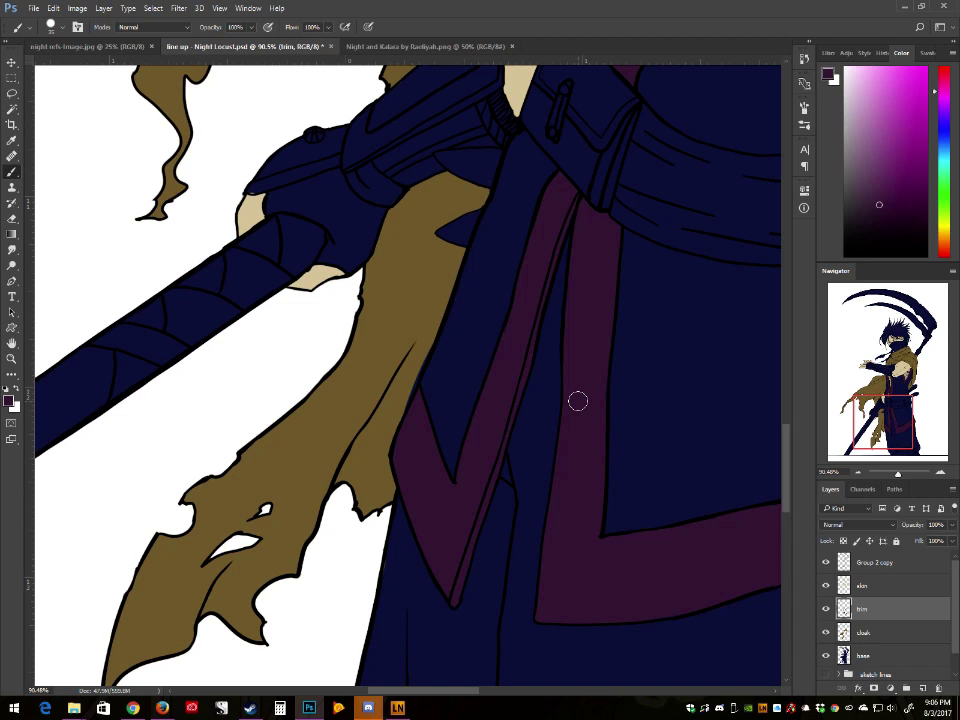
click(886, 626)
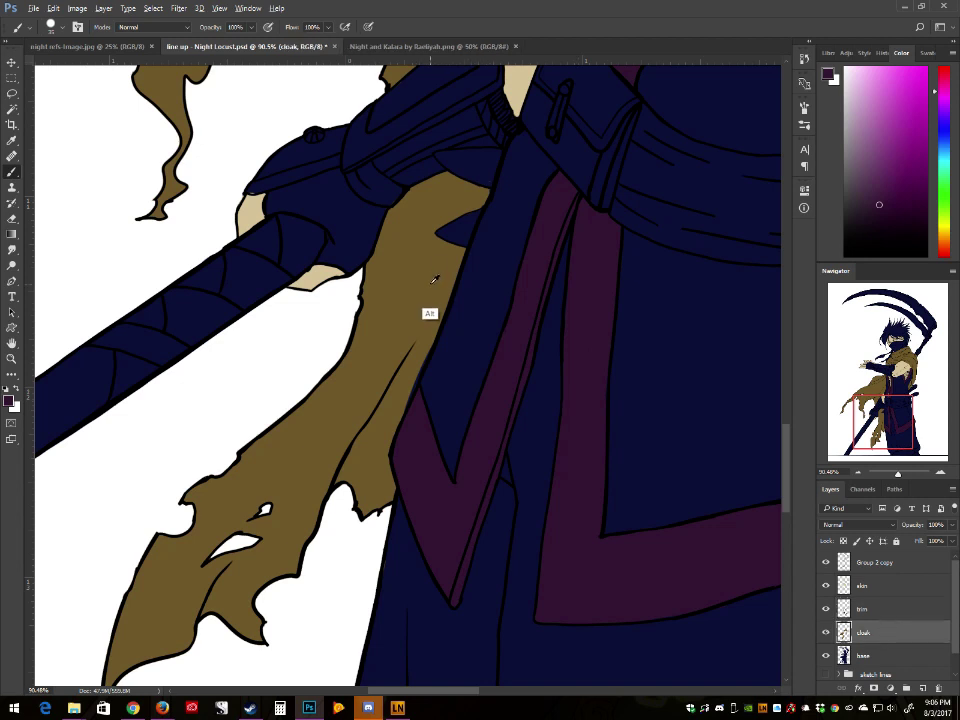
alt+click(418, 369)
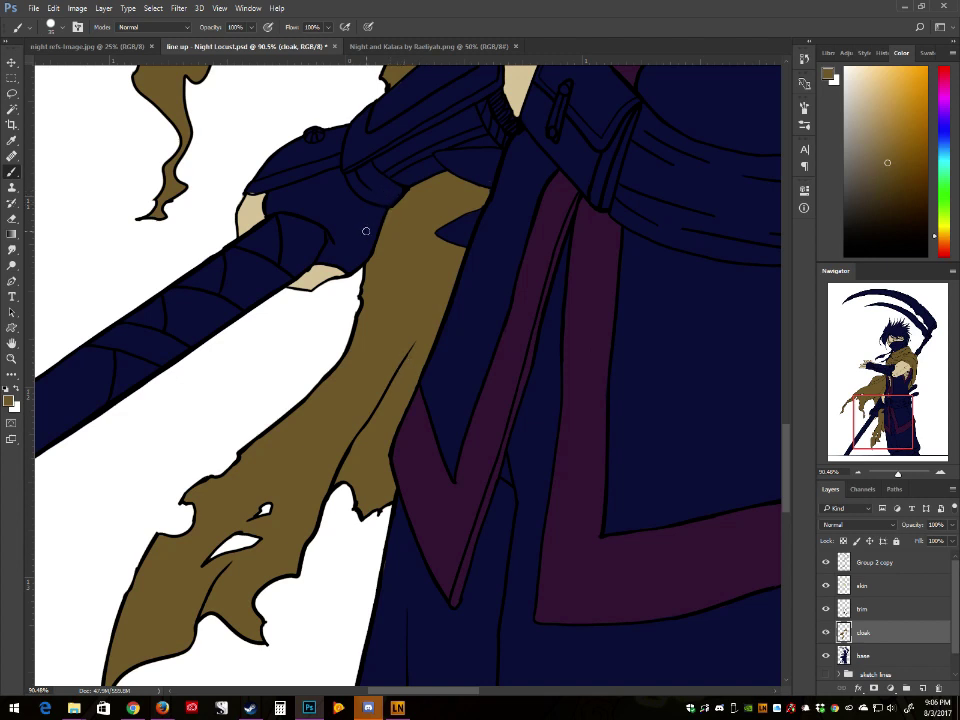
key(bracketright)
key(bracketright)
key(bracketright)
drag(886, 414, 895, 388)
scroll(408, 375, up, 10)
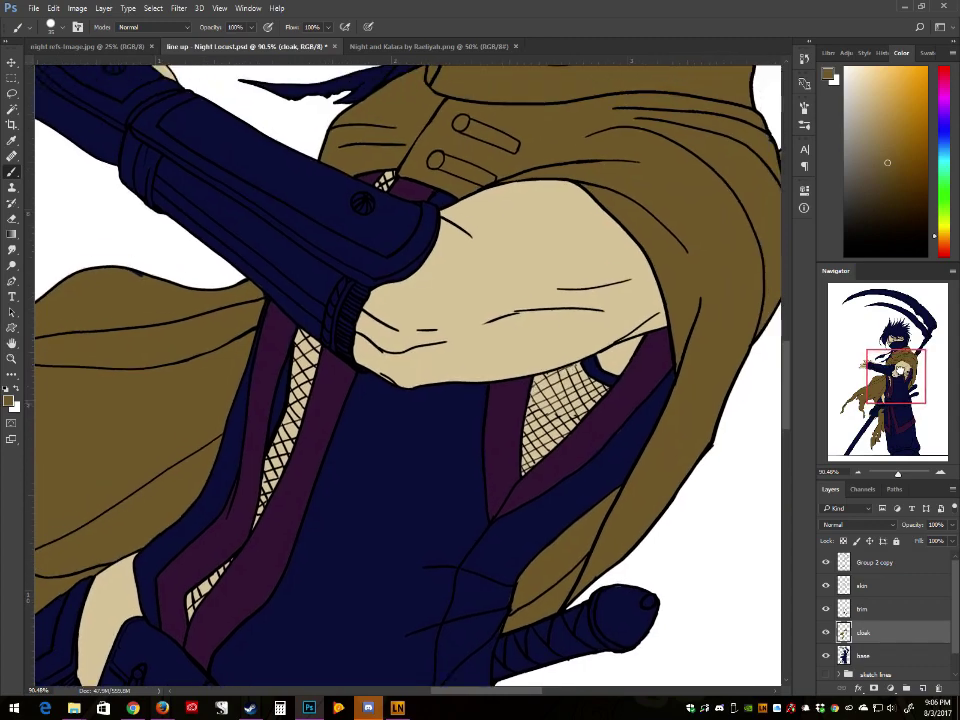
scroll(408, 375, up, 3)
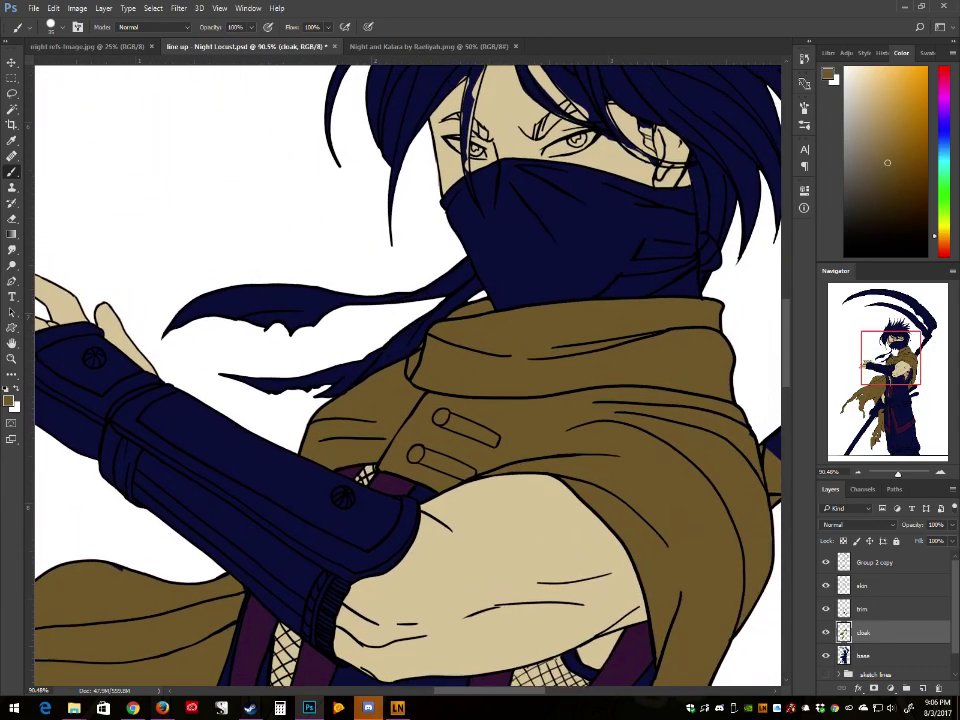
Step: On the trim layer, sample the purple from the skirt trim and reduce the brush size to 10
scroll(408, 375, down, 10)
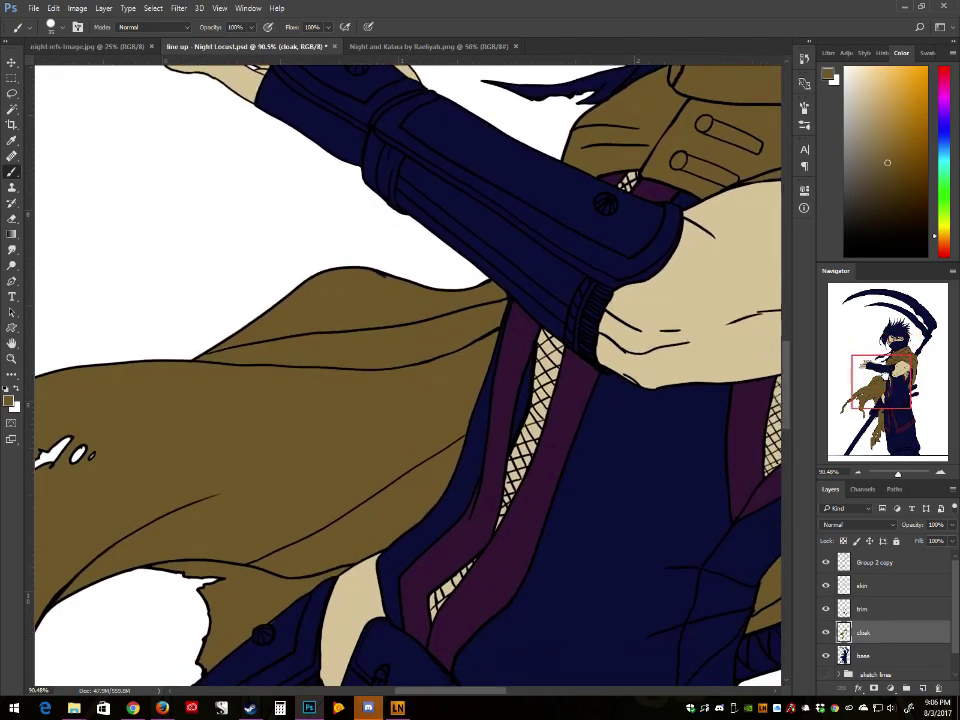
scroll(408, 375, down, 8)
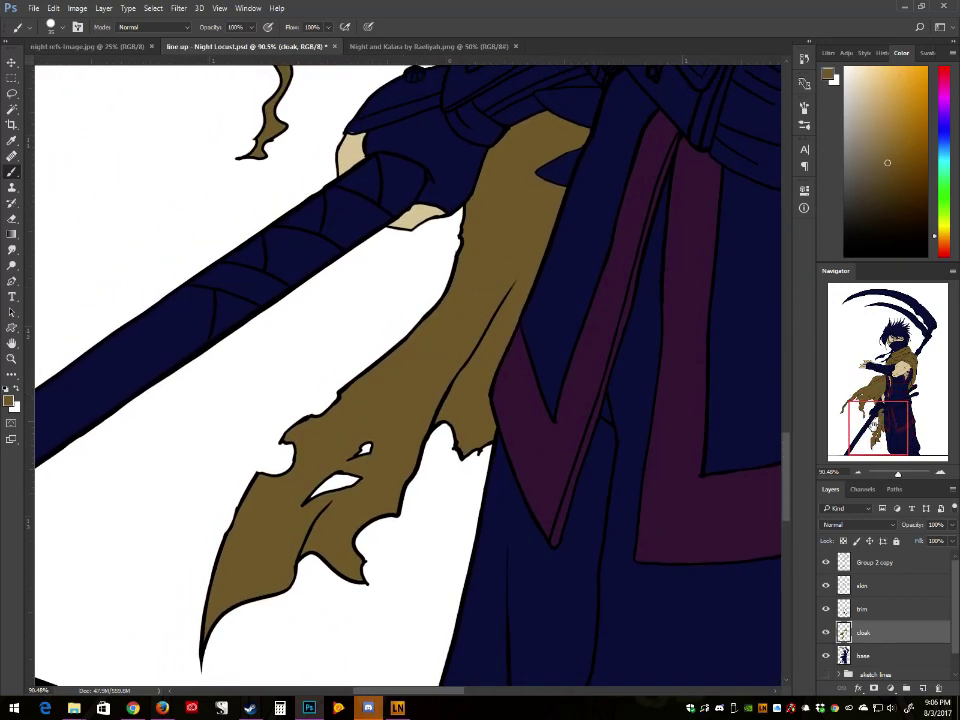
scroll(408, 375, up, 2)
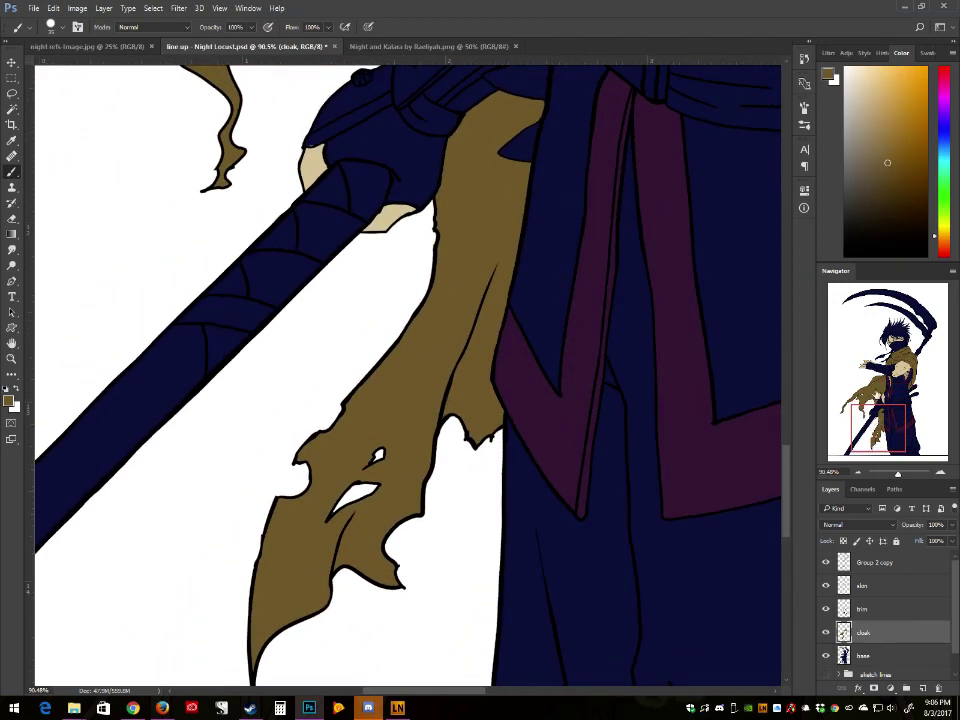
mouse_move(884, 418)
mouse_down()
mouse_move(887, 432)
mouse_move(899, 415)
mouse_up()
scroll(408, 375, up, 1)
scroll(870, 446, up, 1)
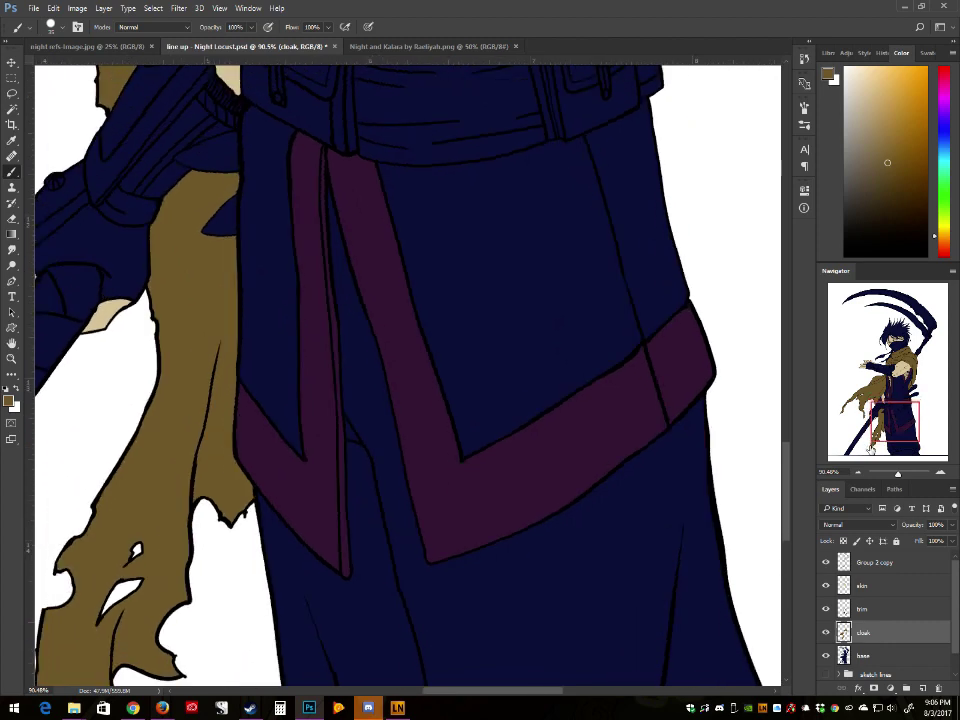
click(880, 610)
scroll(879, 618, down, 1)
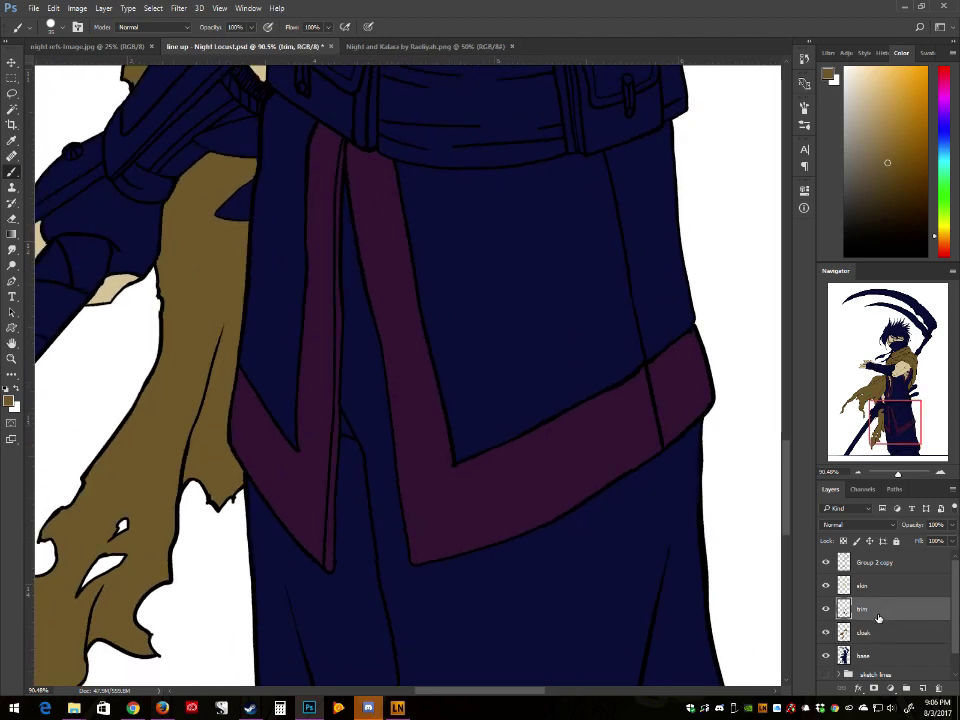
alt+click(336, 146)
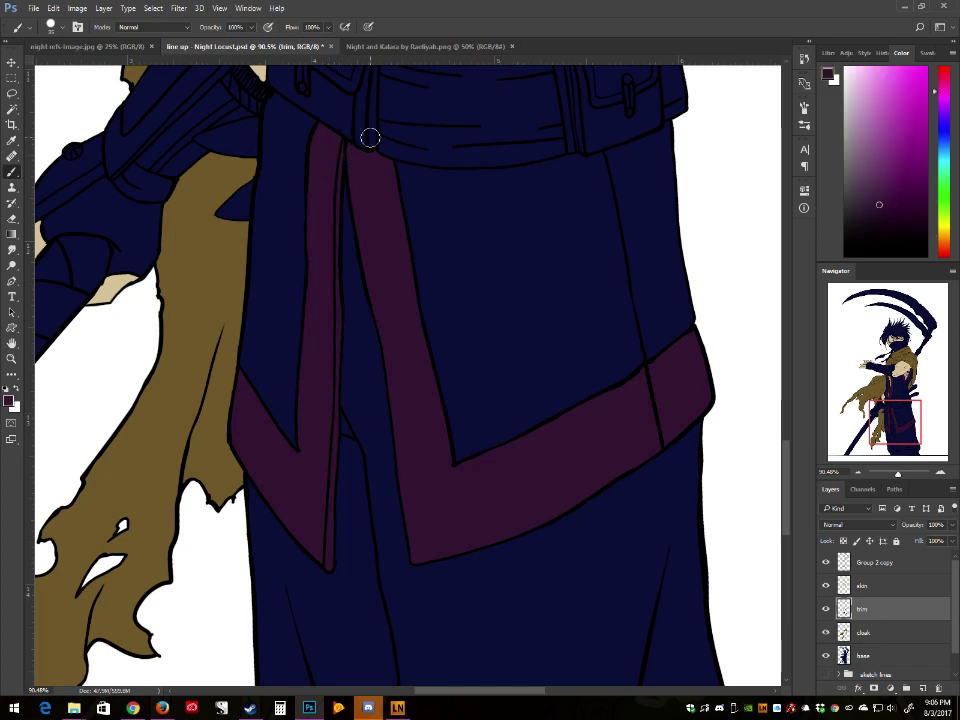
key(bracketleft)
key(bracketleft)
key(bracketleft)
Step: Examine the flat colours across the whole upright figure and pick a near-black purple as the foreground colour
scroll(675, 311, up, 5)
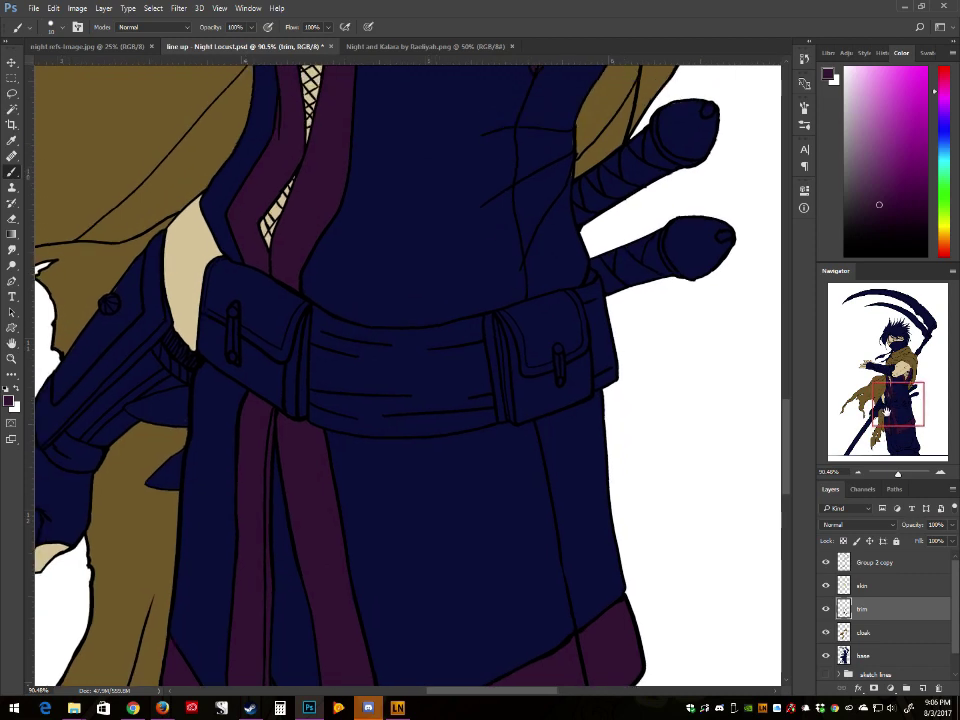
mouse_move(884, 409)
mouse_down()
mouse_move(884, 389)
mouse_move(884, 412)
mouse_move(896, 406)
mouse_up()
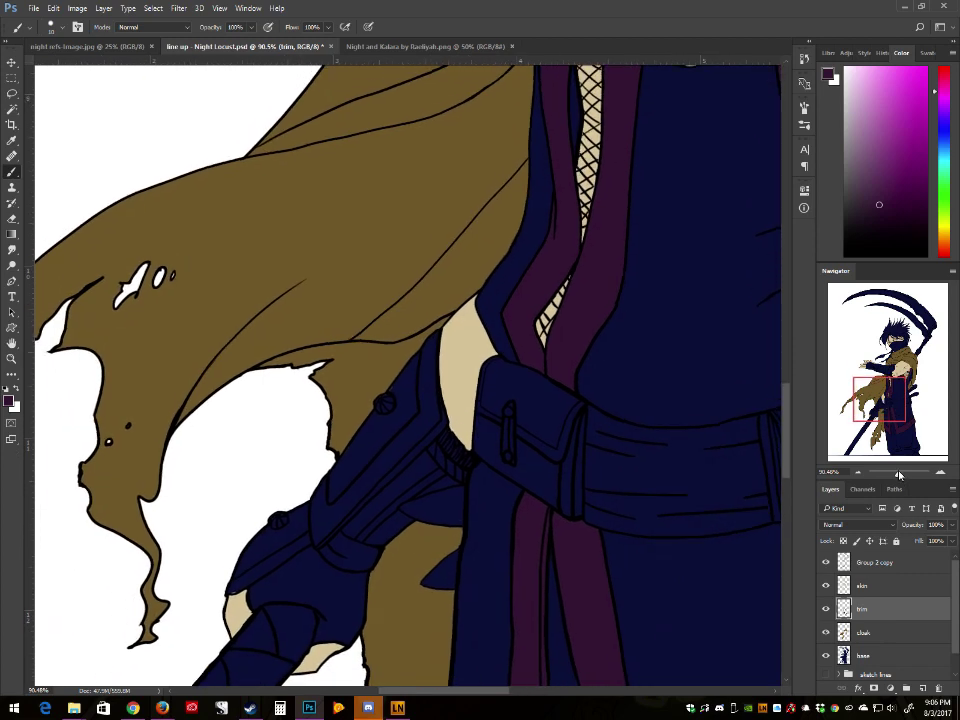
drag(898, 478, 886, 477)
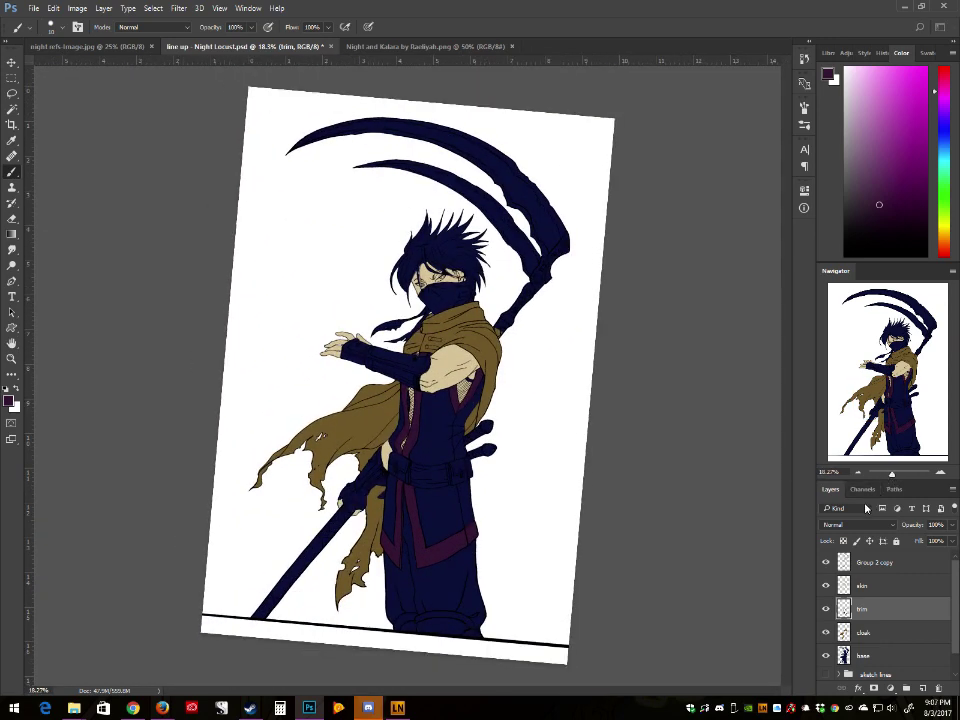
key(Escape)
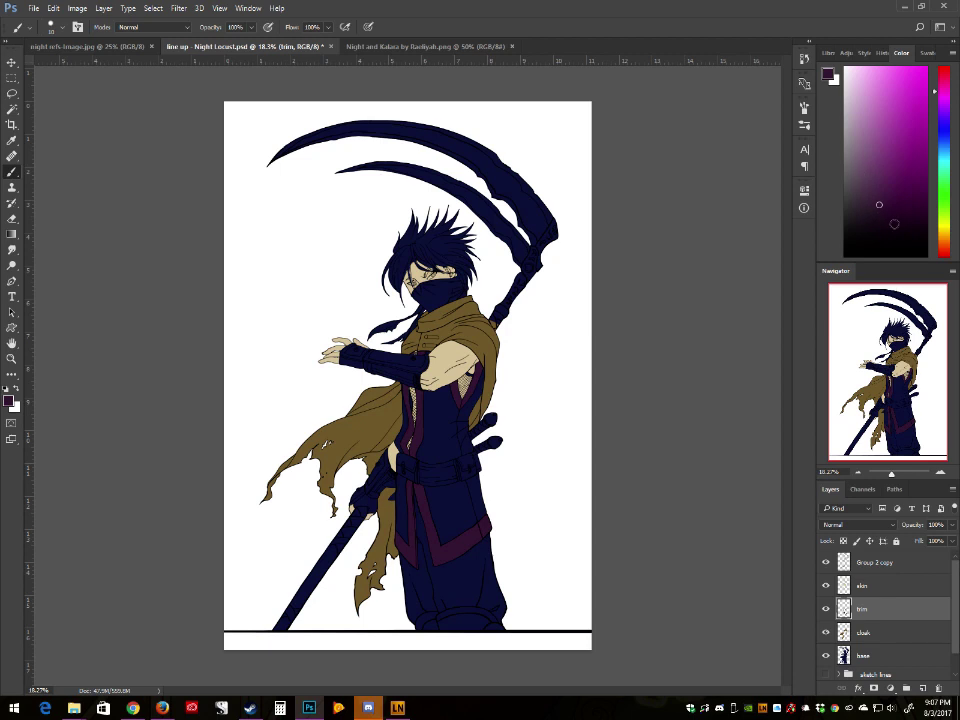
click(879, 232)
key(z)
click(398, 444)
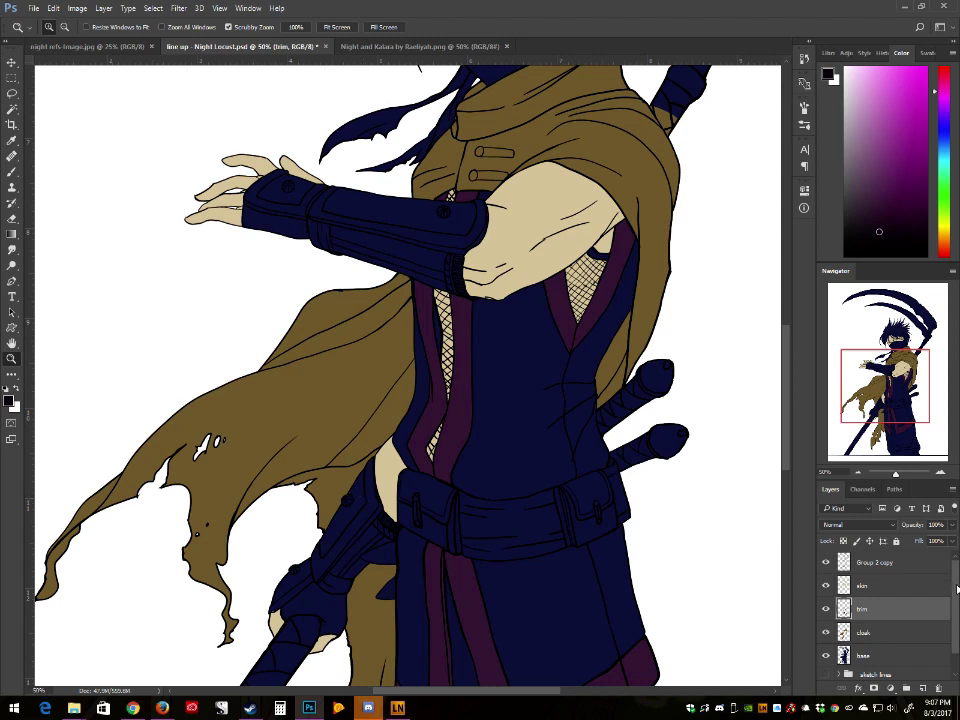
drag(957, 589, 957, 593)
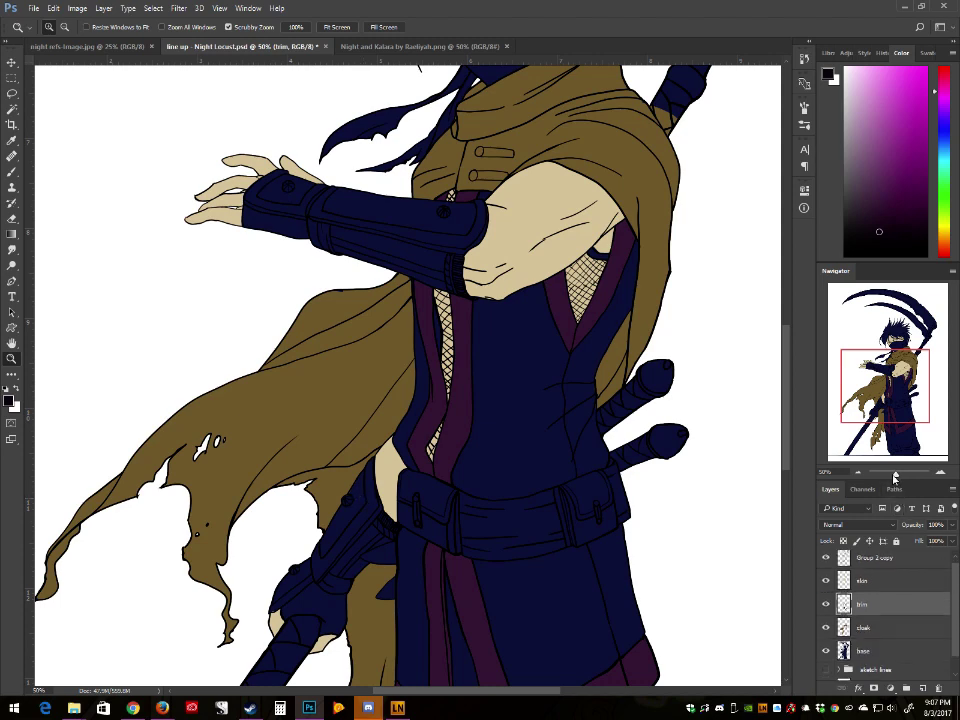
drag(895, 478, 896, 479)
drag(878, 401, 871, 425)
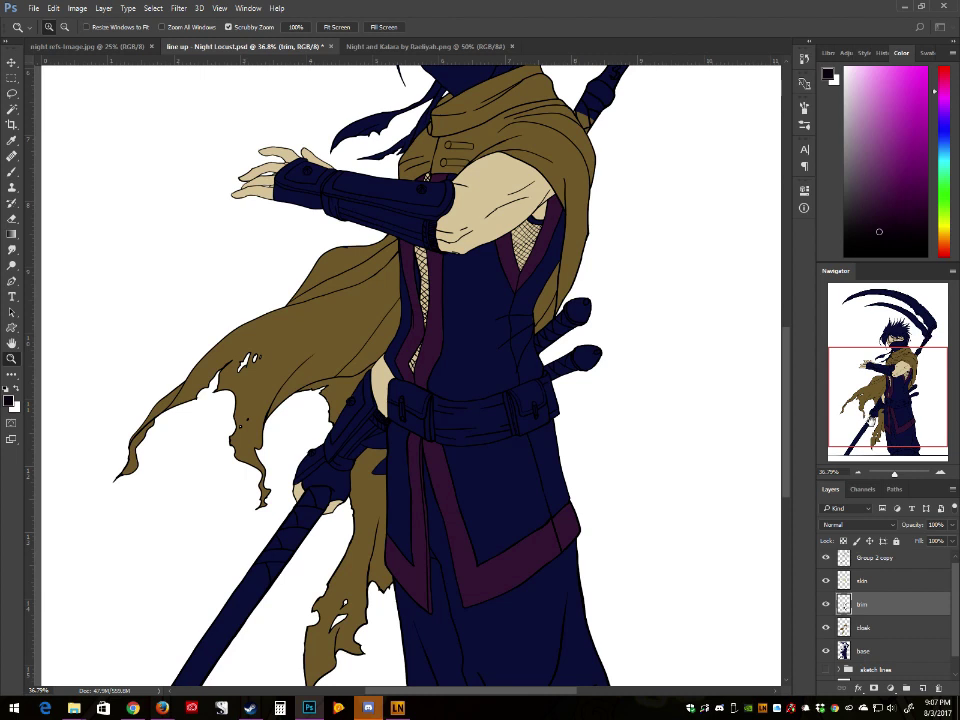
mouse_move(955, 582)
mouse_down()
mouse_move(958, 602)
mouse_move(959, 577)
mouse_up()
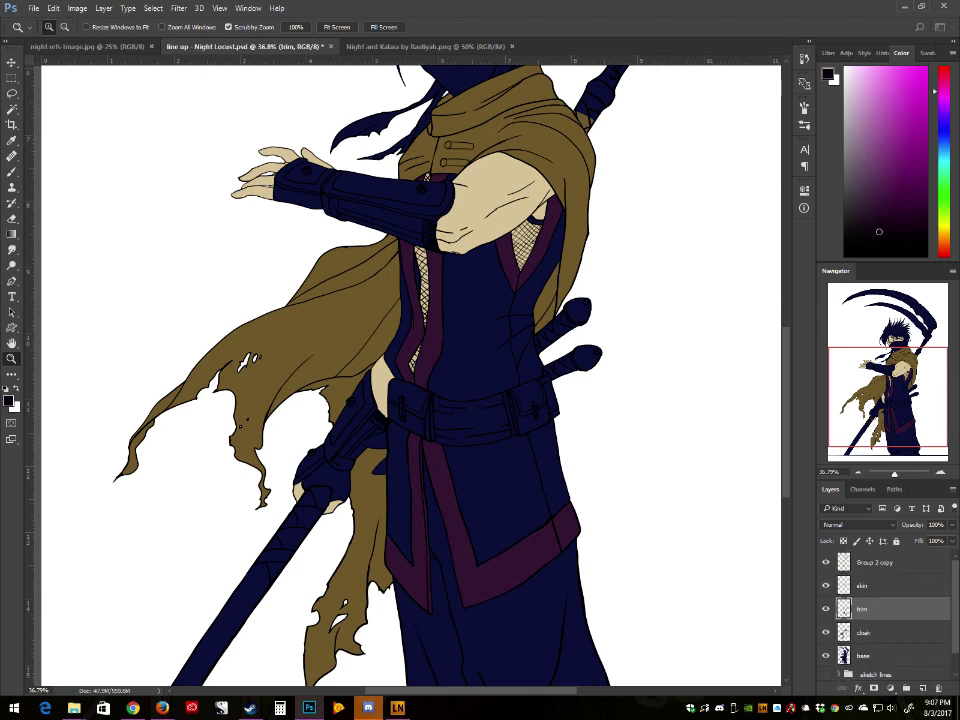
Step: Rename the "Group 2 copy" layer as "merged lines"
double_click(876, 562)
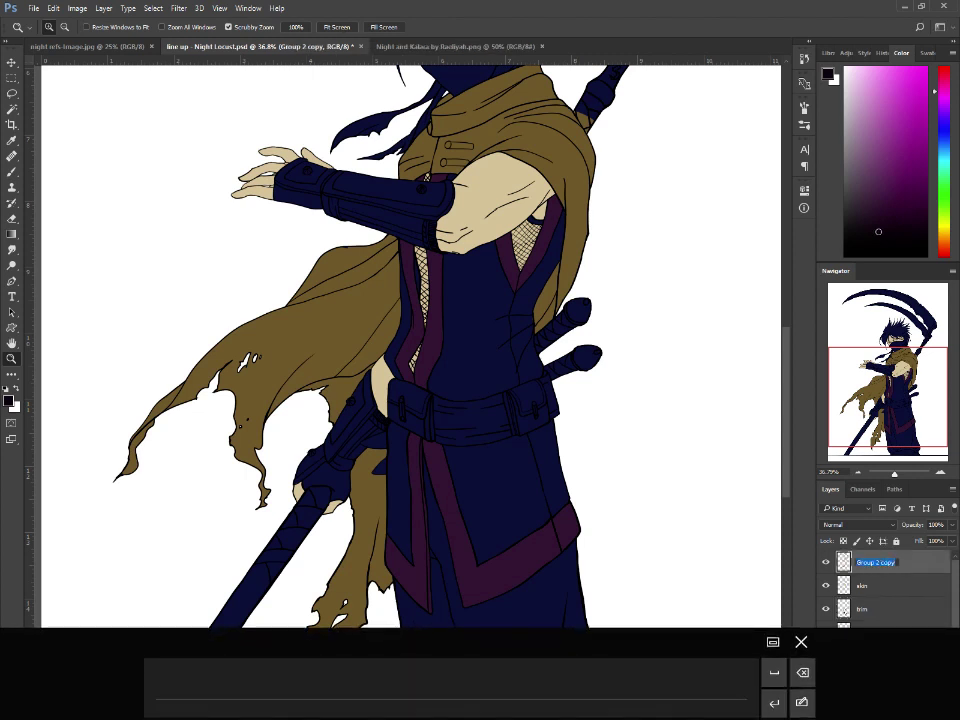
text(mergfed)
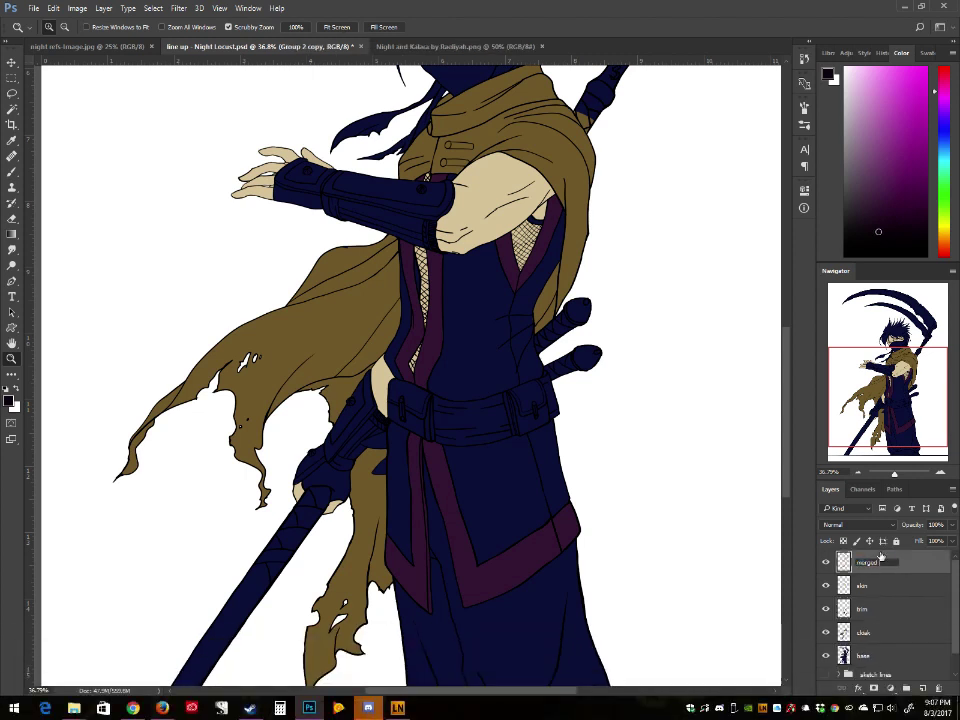
text( lines)
key(Return)
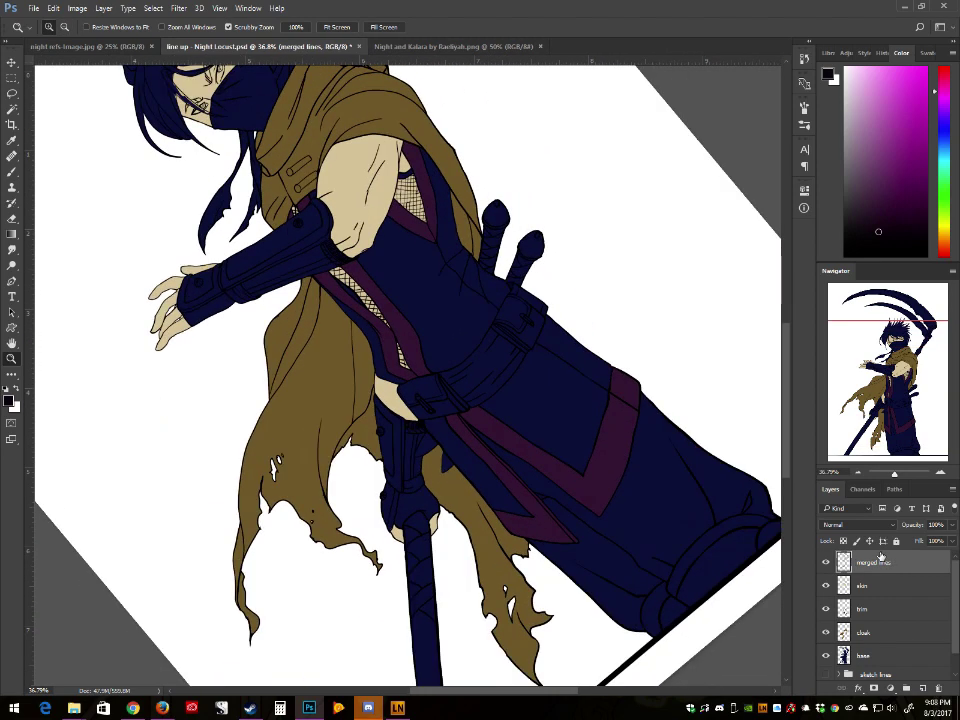
Step: Redraw the exposed hip's outline beside the cloak in the sampled line black, and clear the skin colour spilling past it on the skin layer
drag(376, 392, 389, 402)
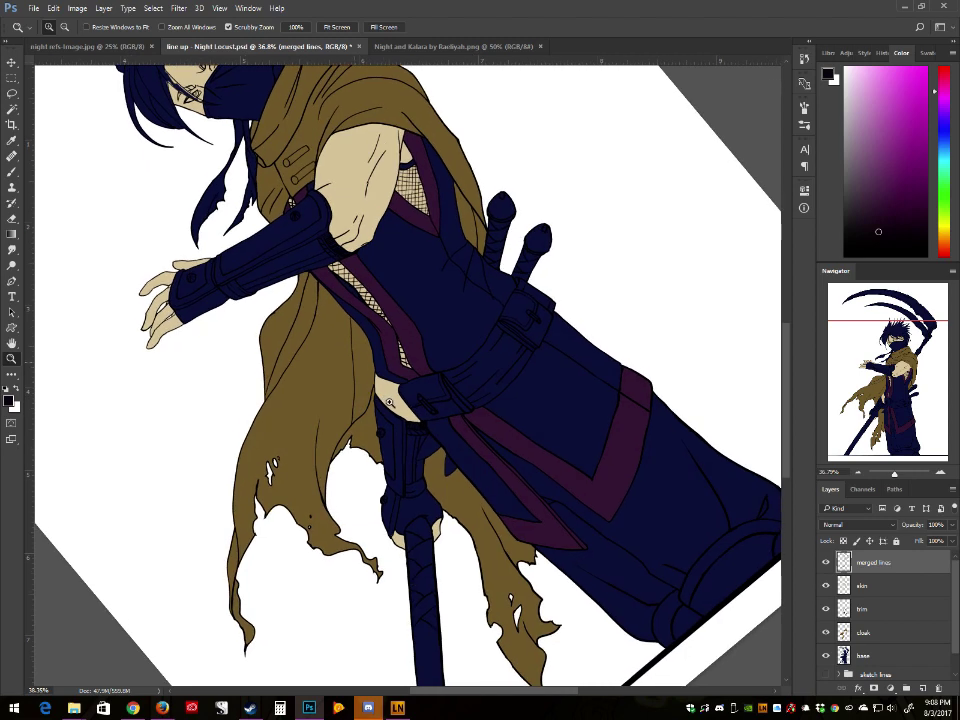
click(389, 402)
click(386, 362)
click(372, 356)
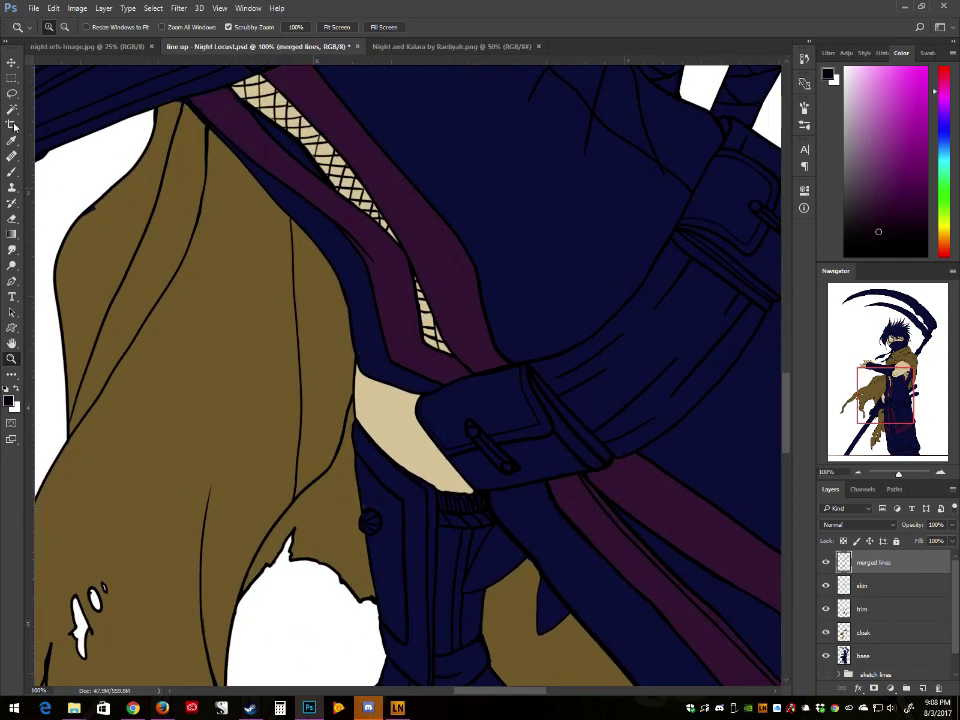
key(b)
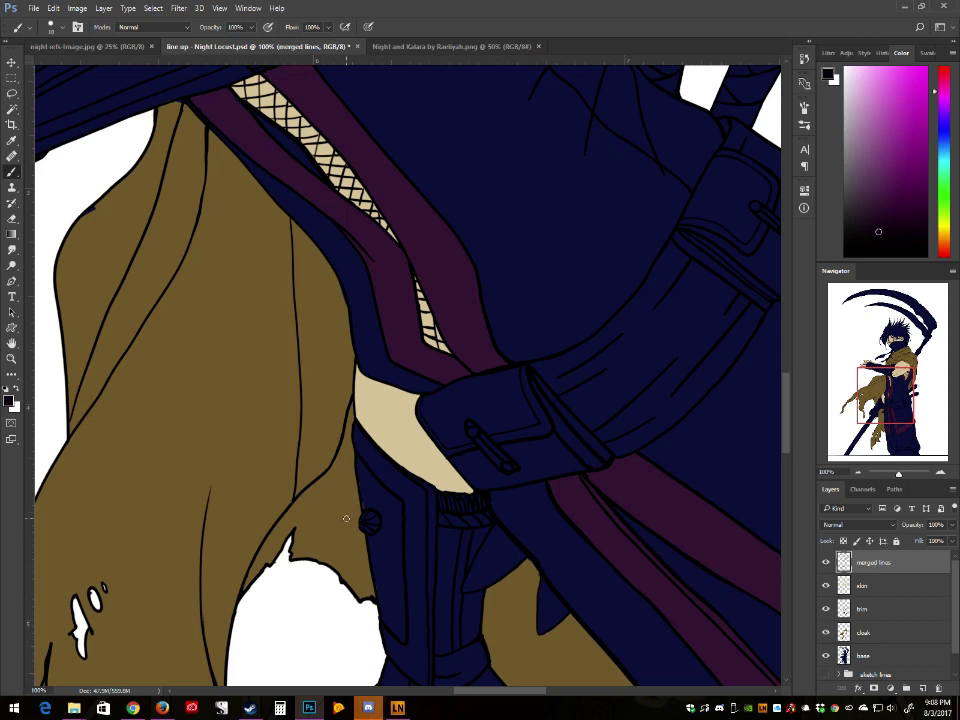
key(alt)
alt+click(341, 446)
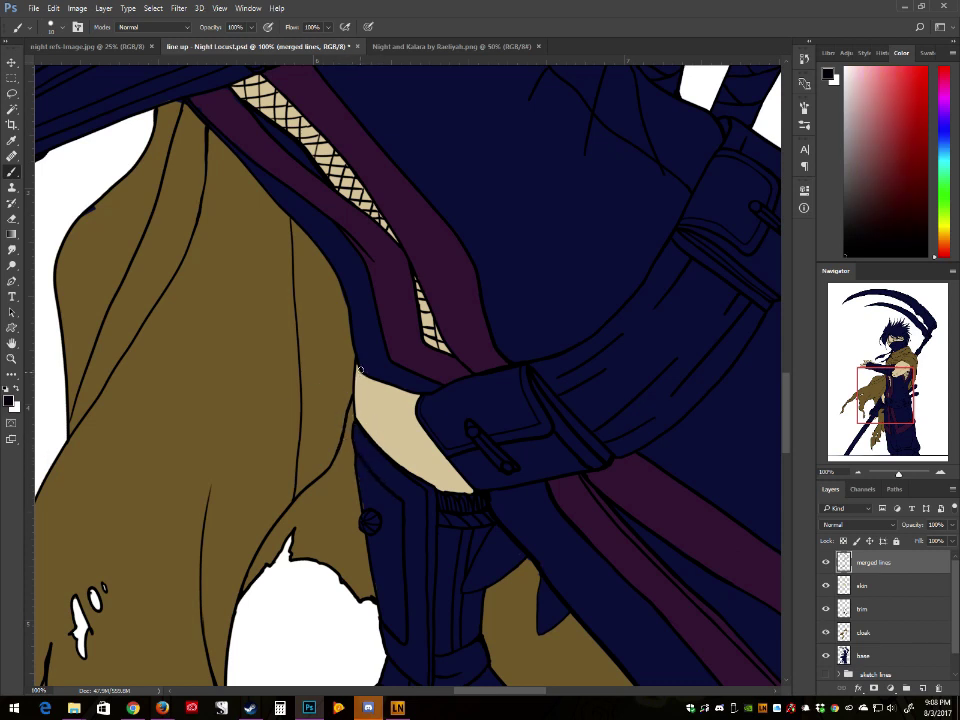
drag(359, 369, 358, 418)
scroll(344, 413, down, 5)
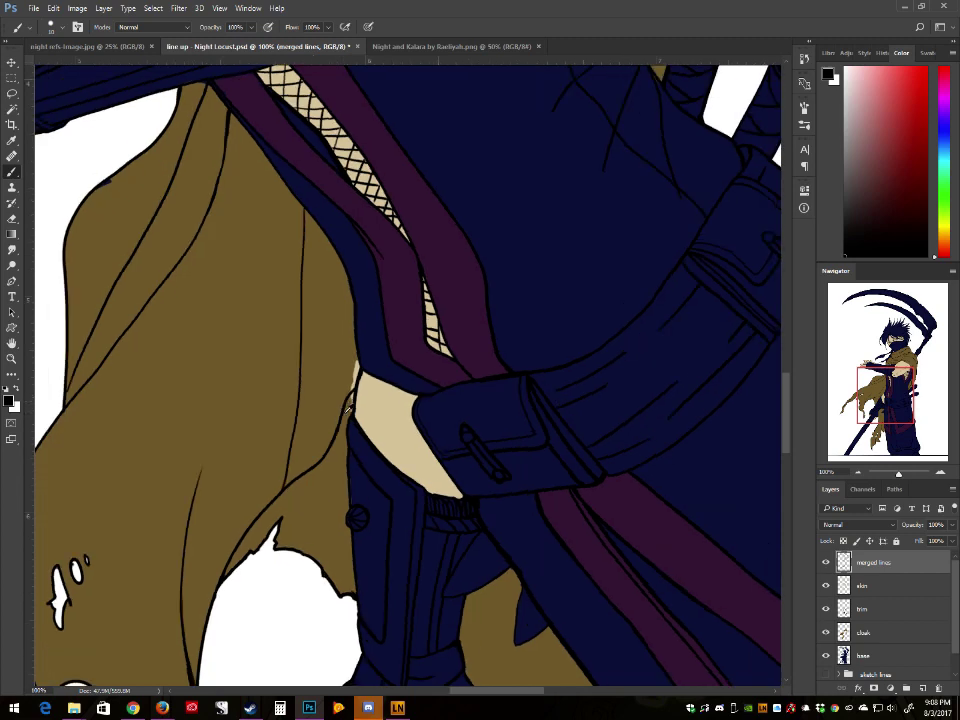
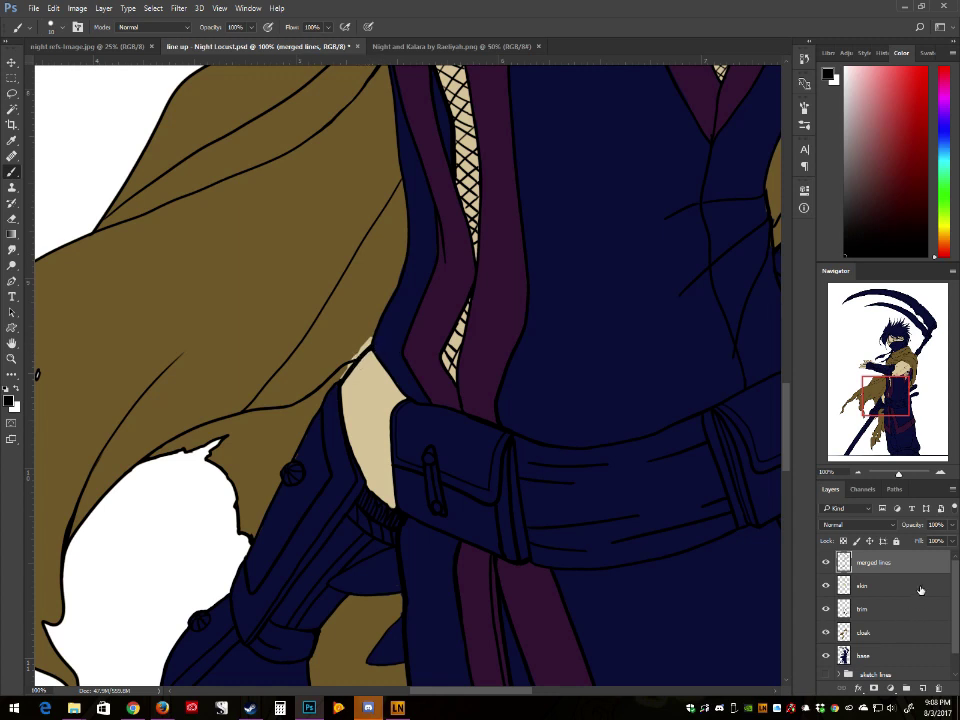
click(868, 586)
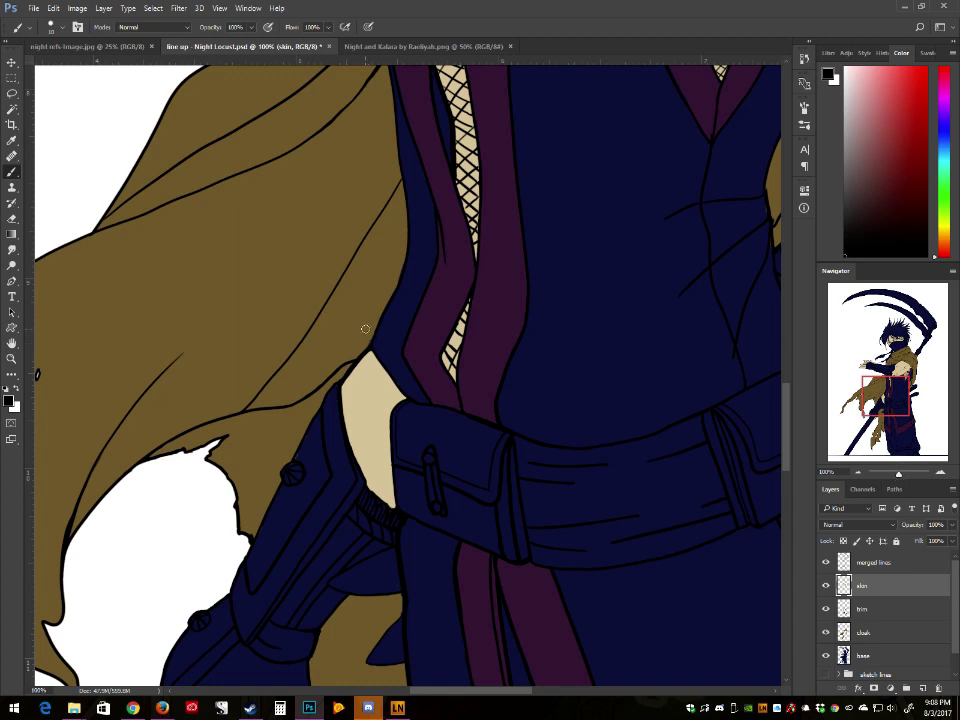
Step: On the merged lines layer, redraw the vest's side outline against the cloak and its curved lower edge over the hip
click(912, 564)
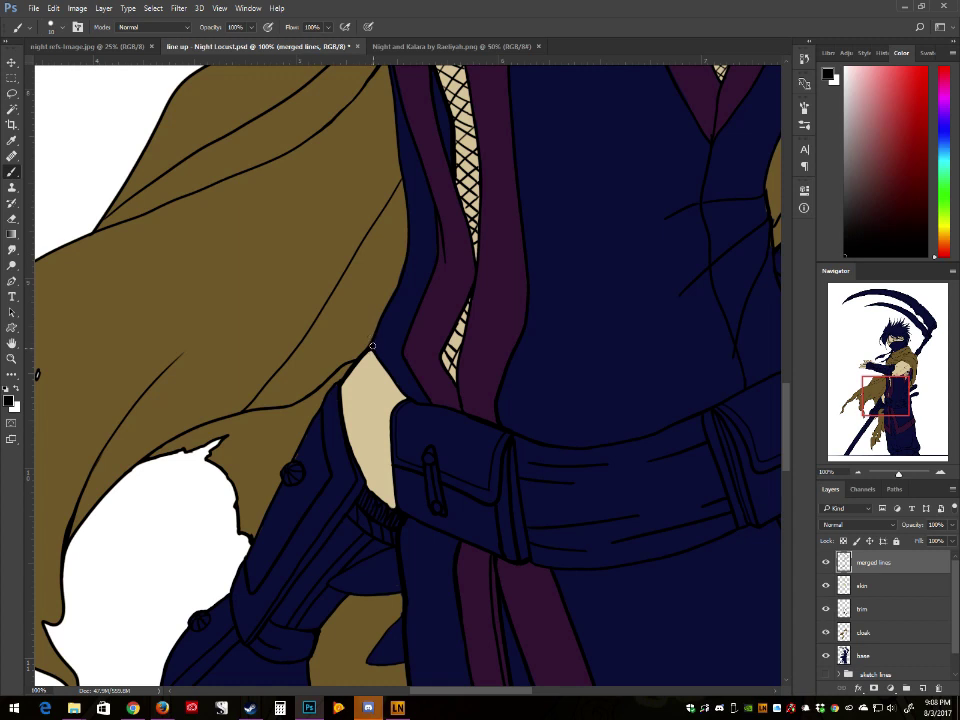
mouse_move(372, 346)
mouse_down()
mouse_move(396, 279)
mouse_move(403, 172)
mouse_up()
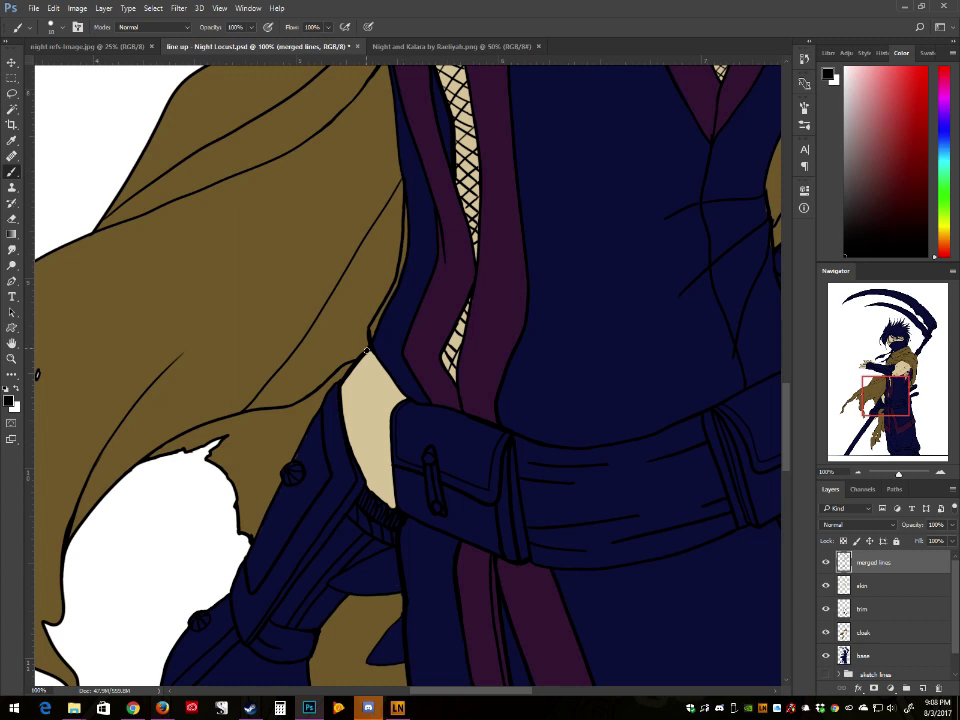
mouse_move(368, 328)
mouse_down()
mouse_move(384, 381)
mouse_move(408, 400)
mouse_up()
drag(375, 337, 400, 387)
key(ctrl+z)
drag(371, 337, 396, 377)
mouse_move(378, 328)
mouse_down()
mouse_move(409, 274)
mouse_move(401, 286)
mouse_move(411, 210)
mouse_up()
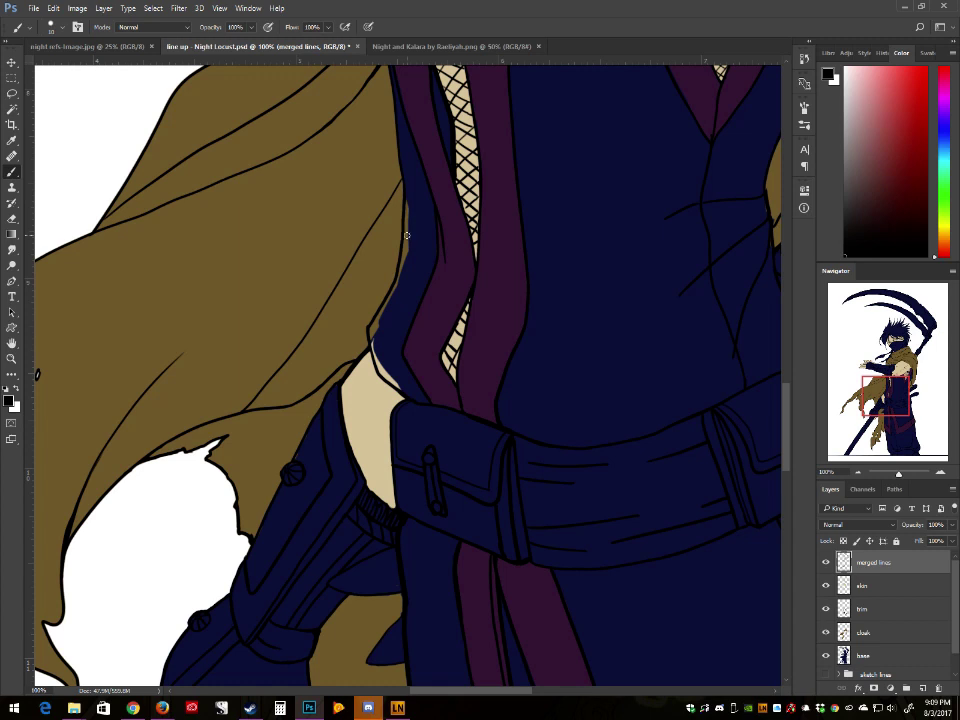
Step: Clear the brown on the cloak layer and the beige on the skin layer that spill inside the redrawn vest outline
click(878, 633)
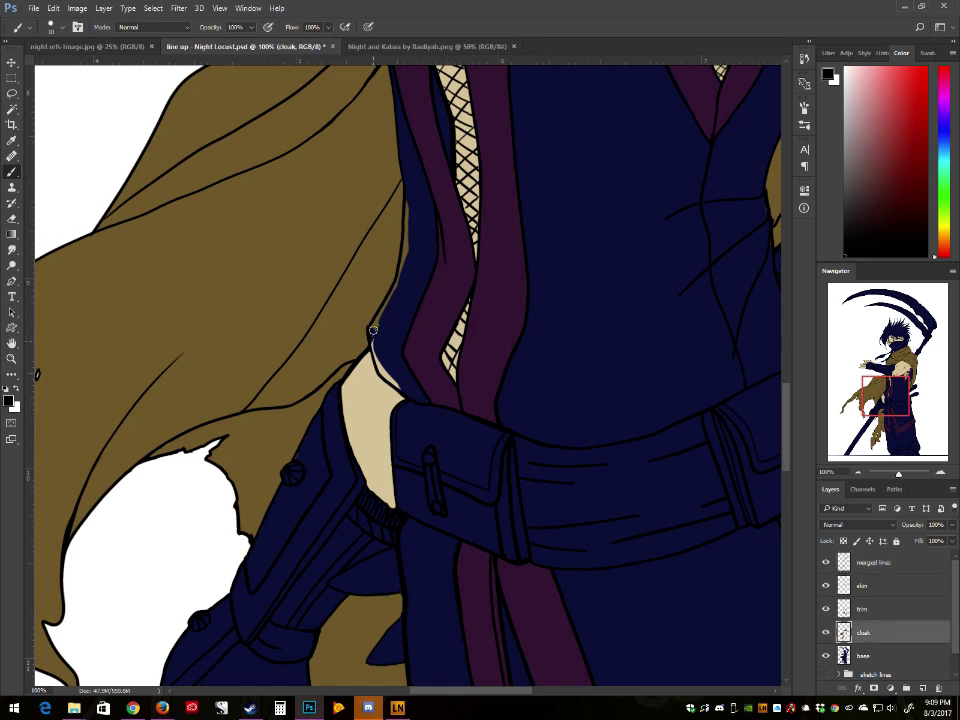
mouse_move(372, 322)
mouse_down()
mouse_move(409, 263)
mouse_move(407, 207)
mouse_move(400, 283)
mouse_move(408, 215)
mouse_up()
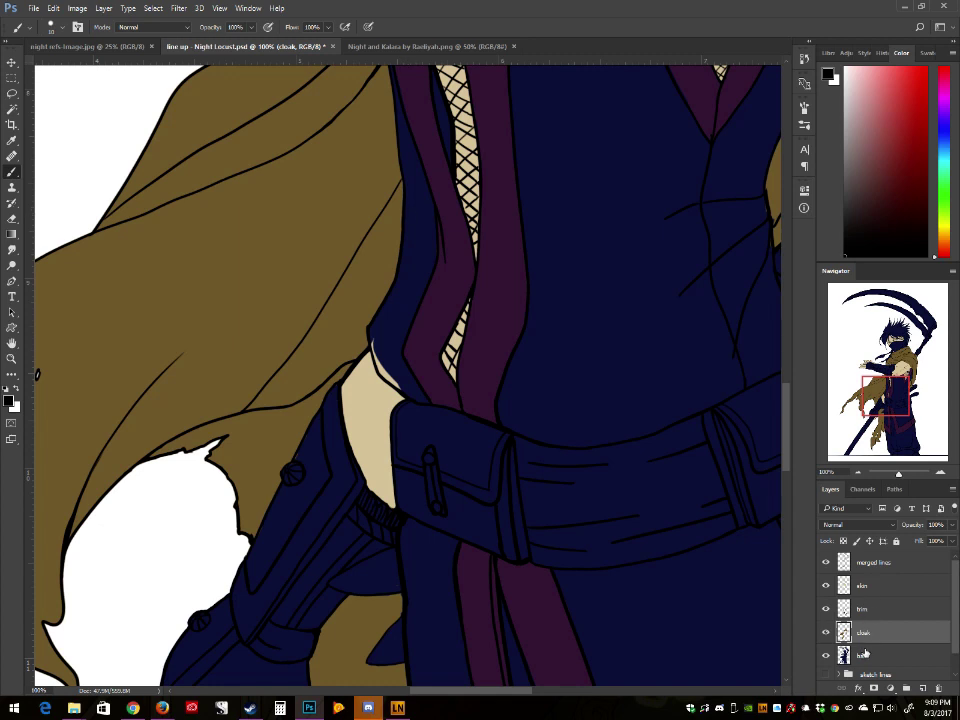
click(872, 589)
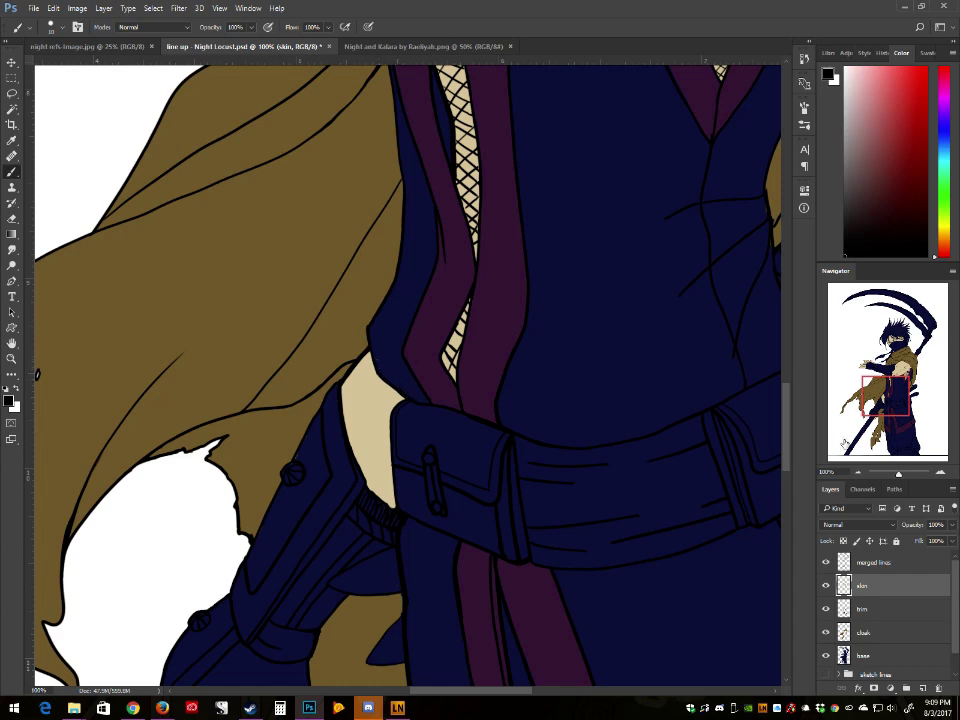
drag(898, 472, 899, 475)
key(Escape)
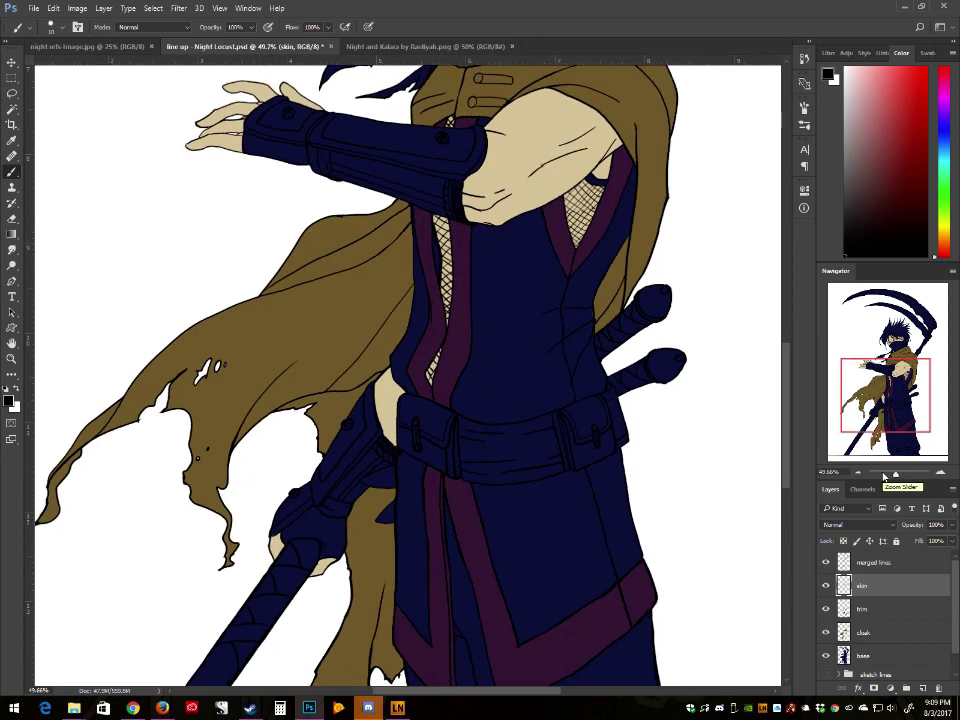
Step: On the merged lines layer, sample the black line colour near the vest's lower edge above the belt pouch
click(905, 563)
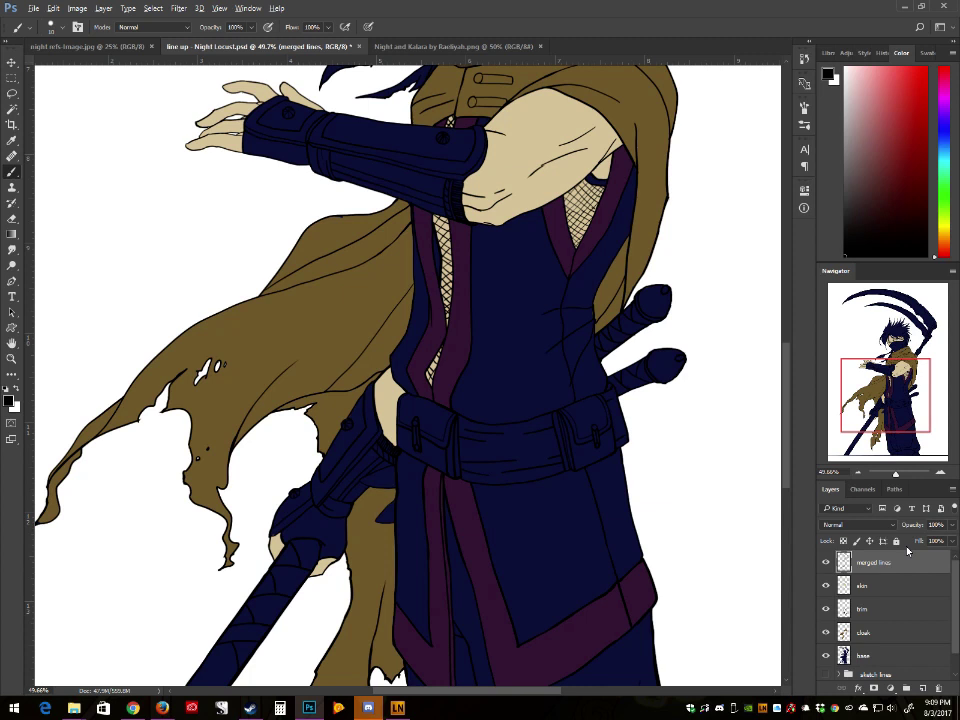
alt+click(391, 361)
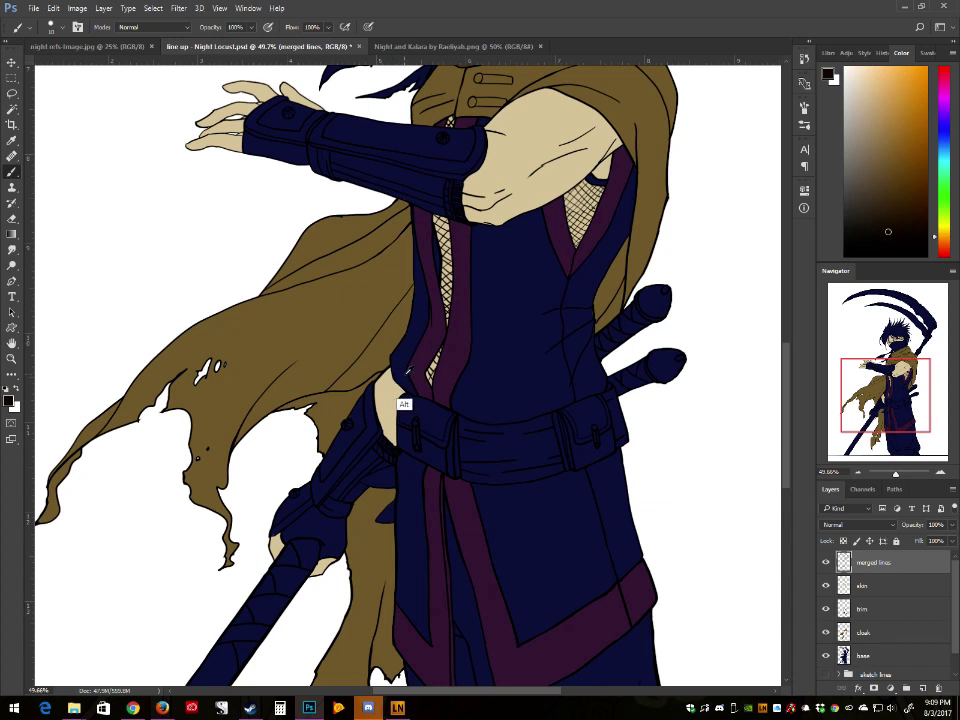
alt+click(438, 387)
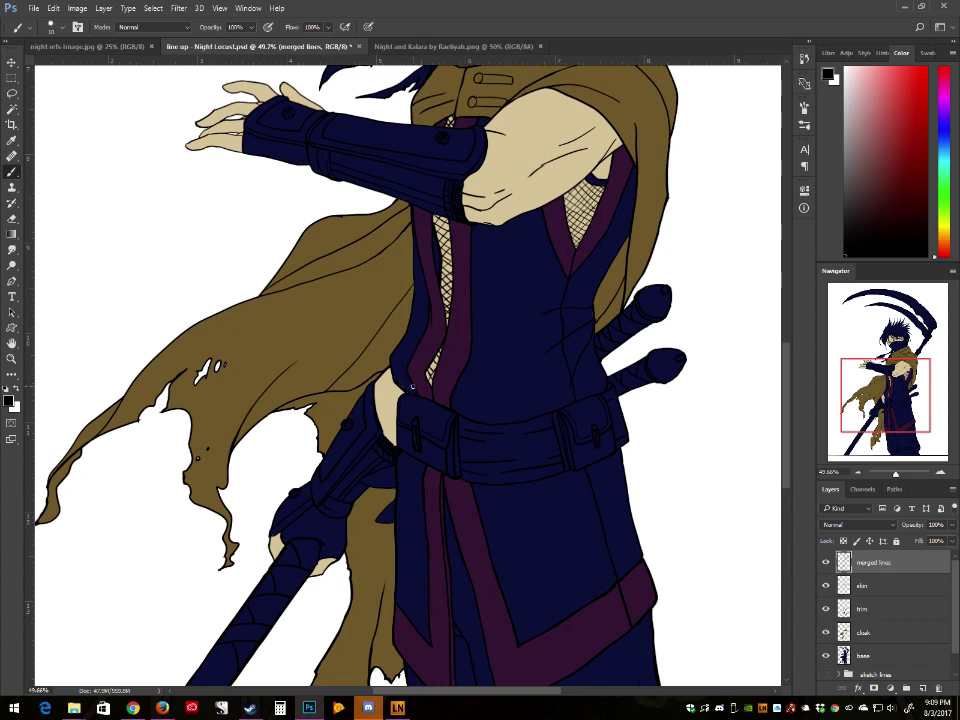
scroll(411, 386, up, 5)
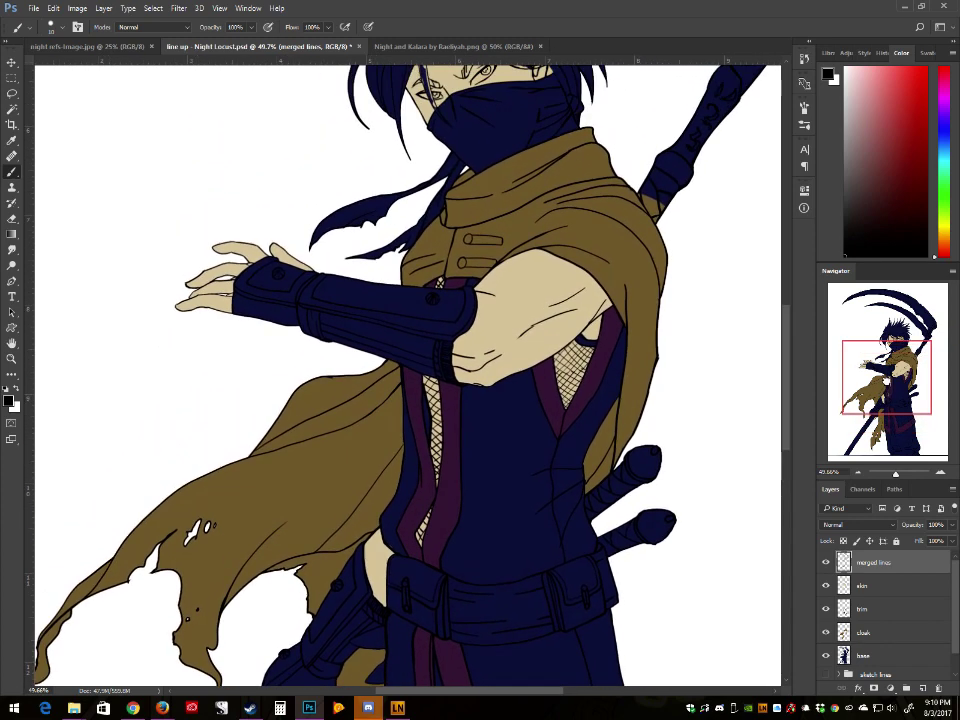
Step: Add a new layer named leather directly above the trim layer
drag(408, 386, 423, 361)
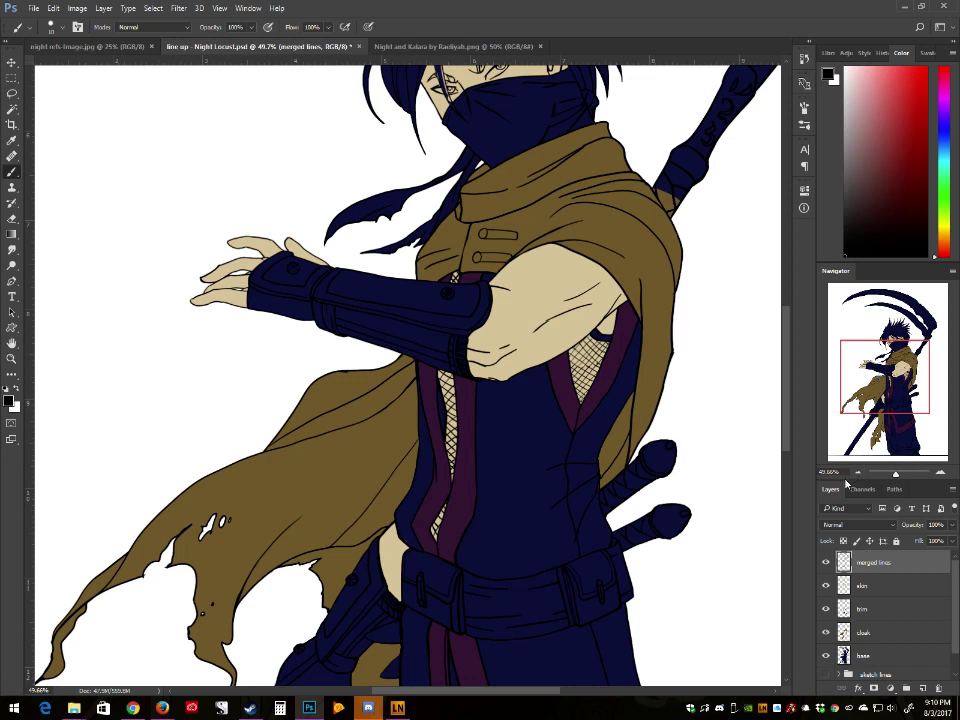
click(862, 587)
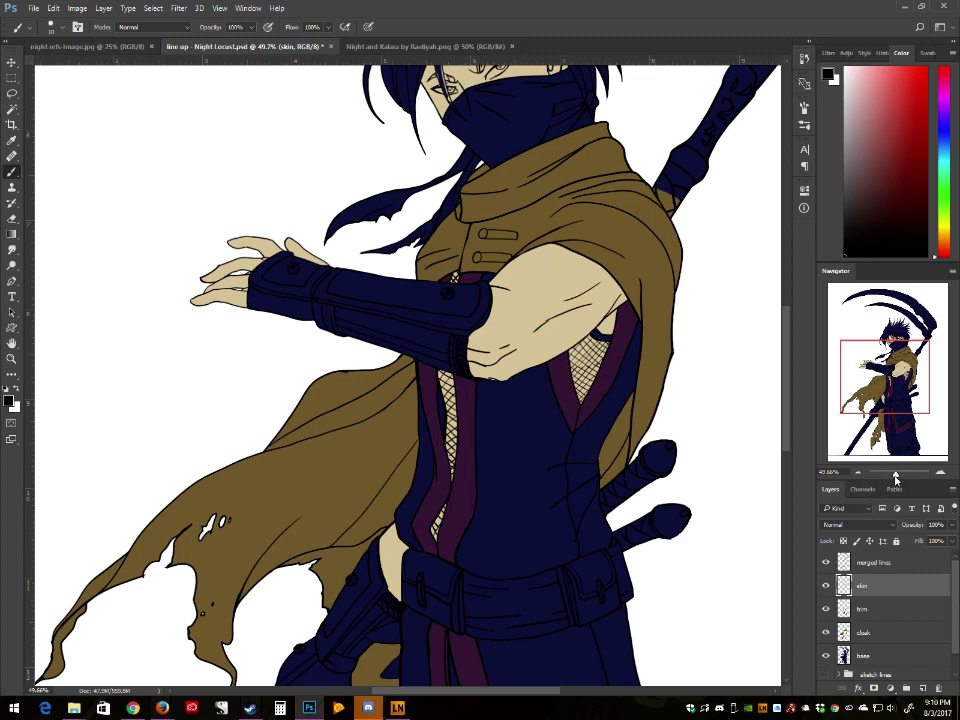
drag(894, 473, 891, 480)
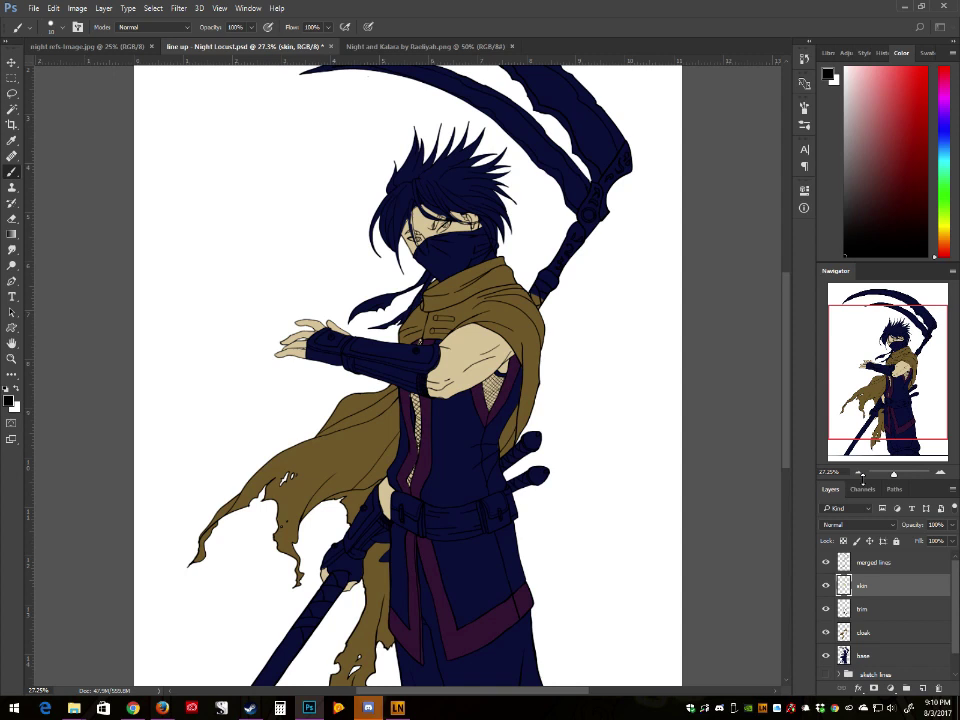
click(877, 611)
click(923, 688)
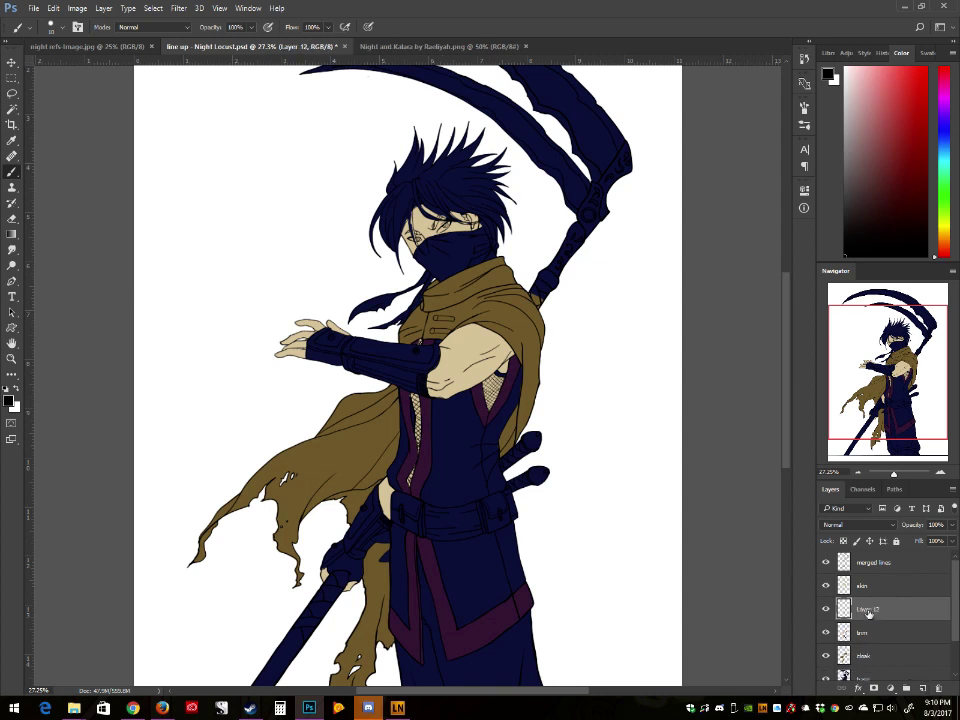
double_click(866, 609)
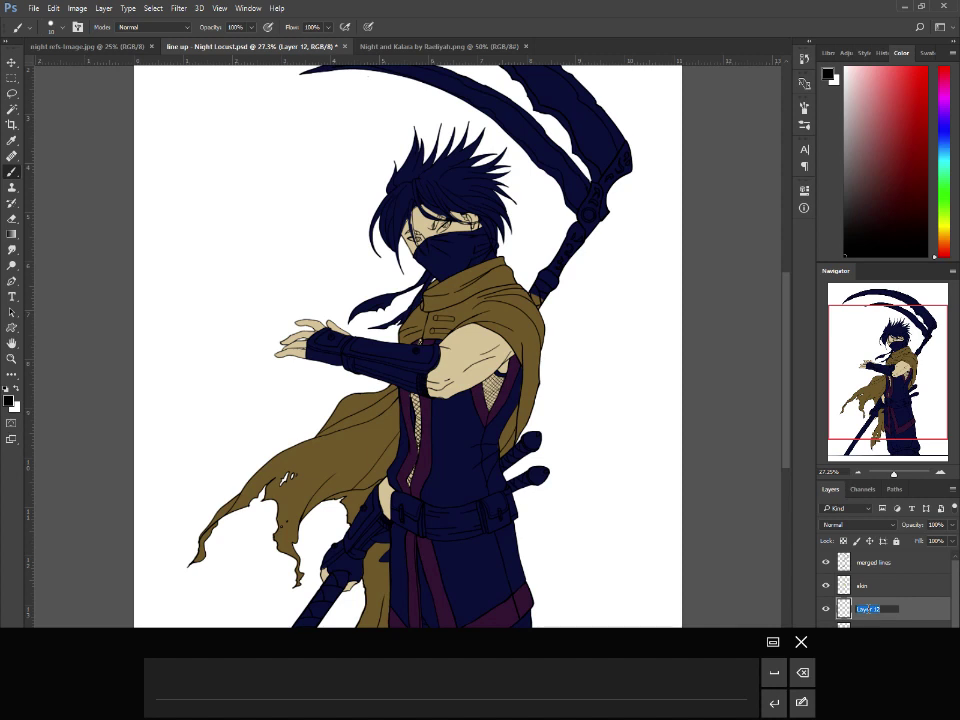
text(leather)
key(Return)
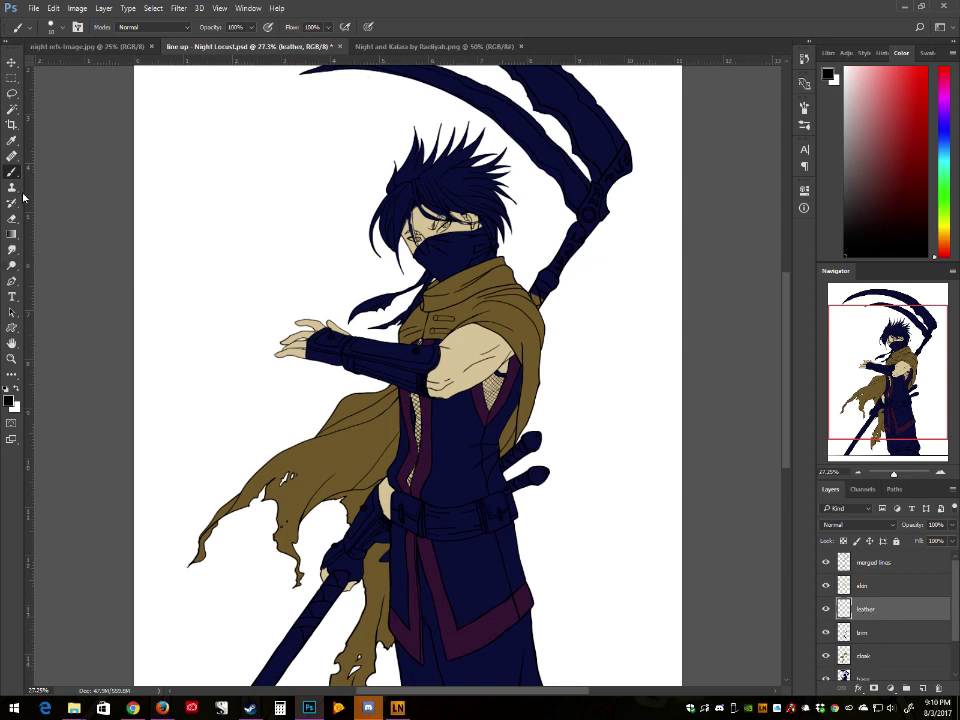
Step: Sample the cloak's brown, darken it, and paint the front of the belt pouch beside the exposed hip on the leather layer
key(alt)
alt+click(510, 292)
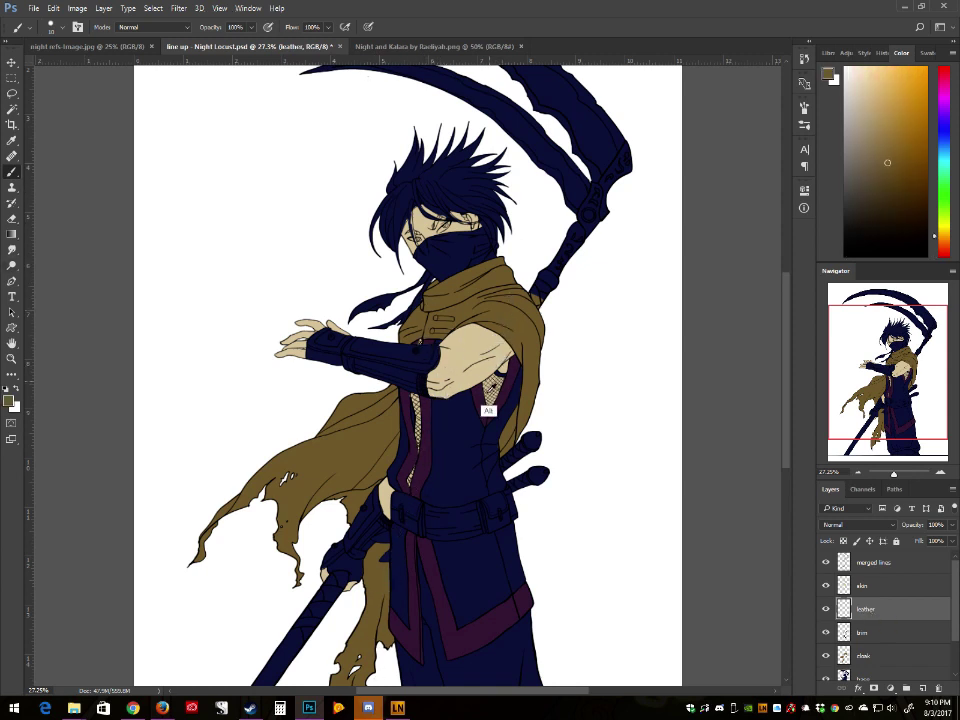
click(918, 179)
drag(396, 507, 396, 519)
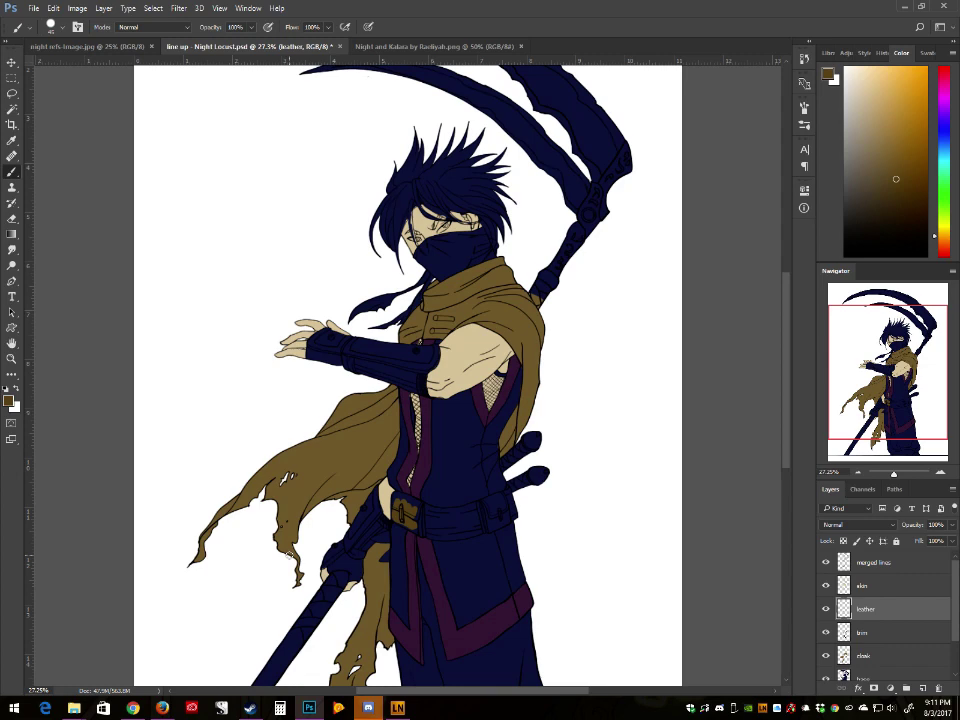
click(899, 472)
drag(882, 388, 882, 409)
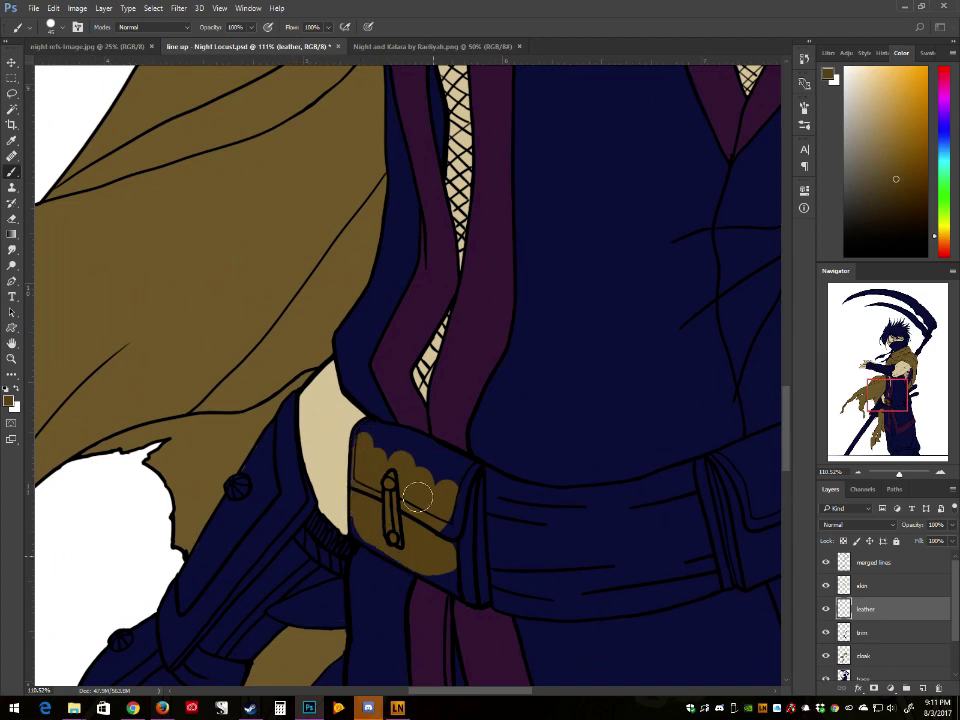
mouse_move(417, 497)
mouse_down()
mouse_move(446, 489)
mouse_move(387, 460)
mouse_move(442, 470)
mouse_move(391, 446)
mouse_move(432, 460)
mouse_move(441, 511)
mouse_up()
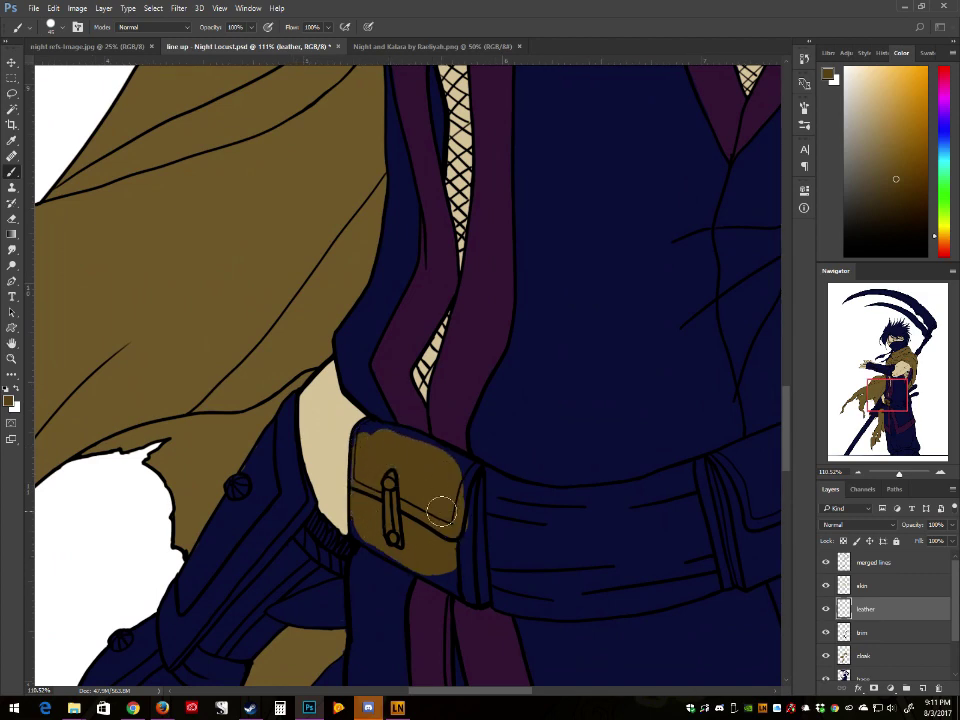
mouse_move(899, 476)
mouse_down()
mouse_move(862, 472)
mouse_move(895, 471)
mouse_up()
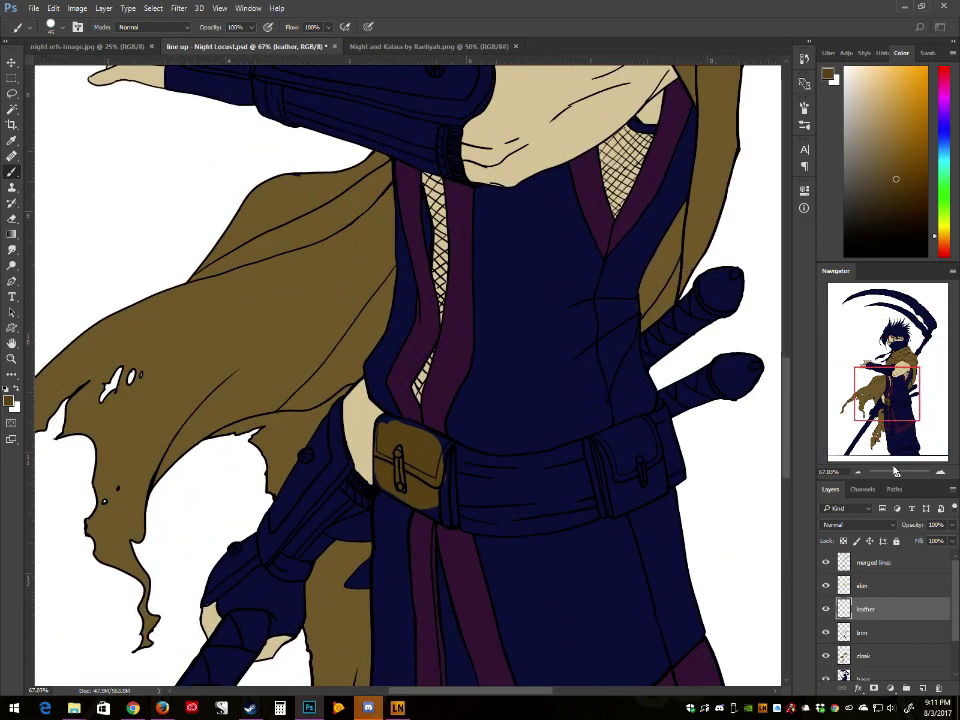
Step: Set the foreground colour to reddish brown 572e13 and fill the leather layer's painted area with it, preserving transparency
click(9, 401)
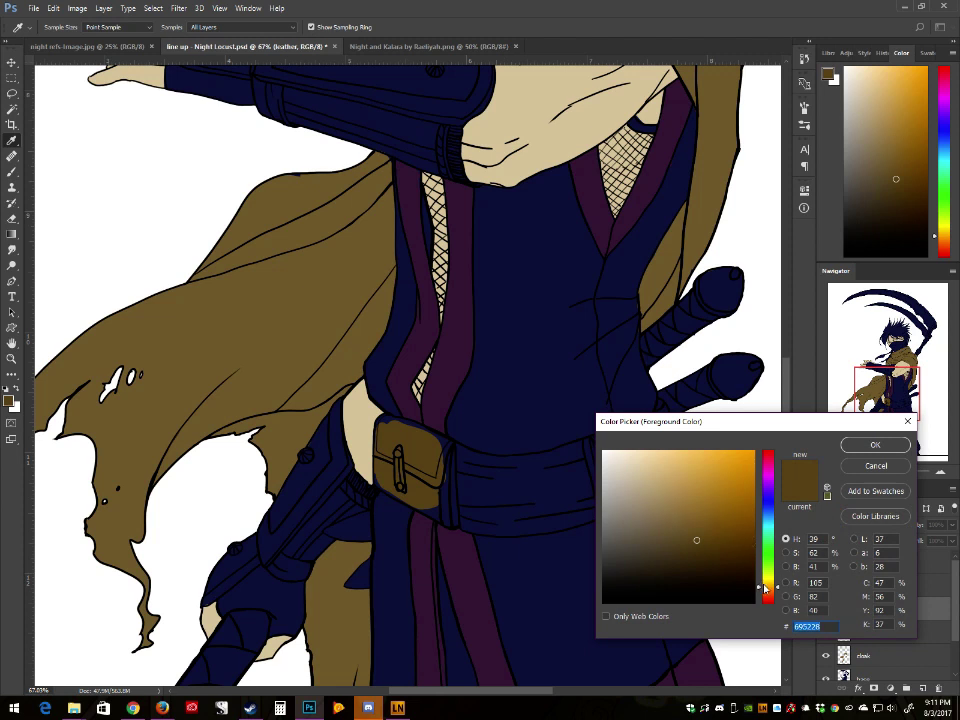
drag(765, 587, 766, 593)
mouse_move(704, 556)
mouse_down()
mouse_move(731, 555)
mouse_move(732, 535)
mouse_move(734, 549)
mouse_move(720, 551)
mouse_up()
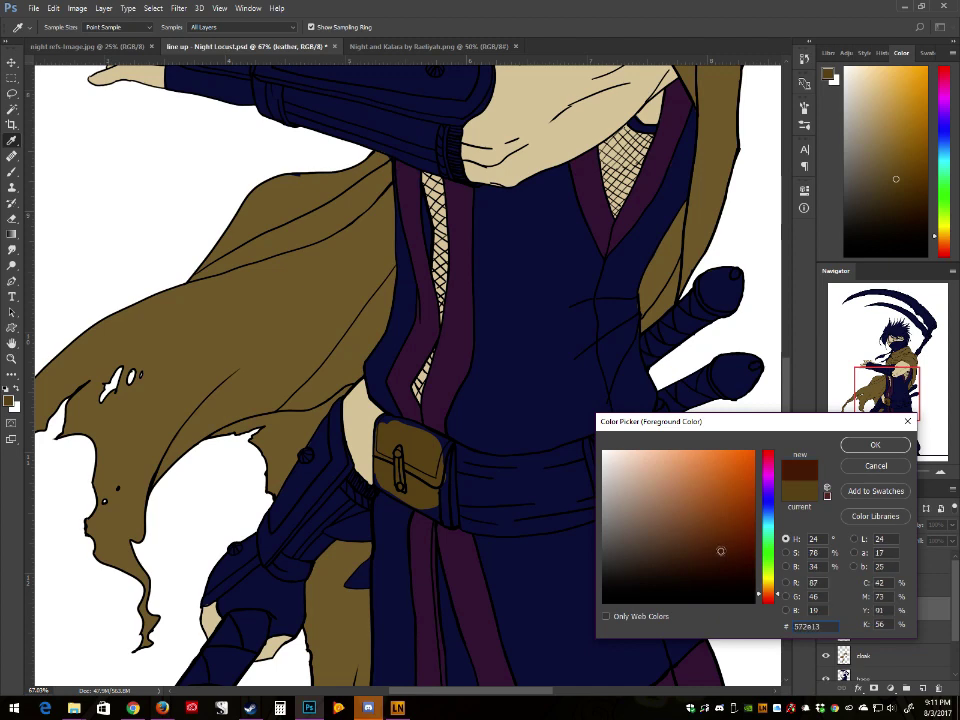
key(Return)
key(b)
click(53, 8)
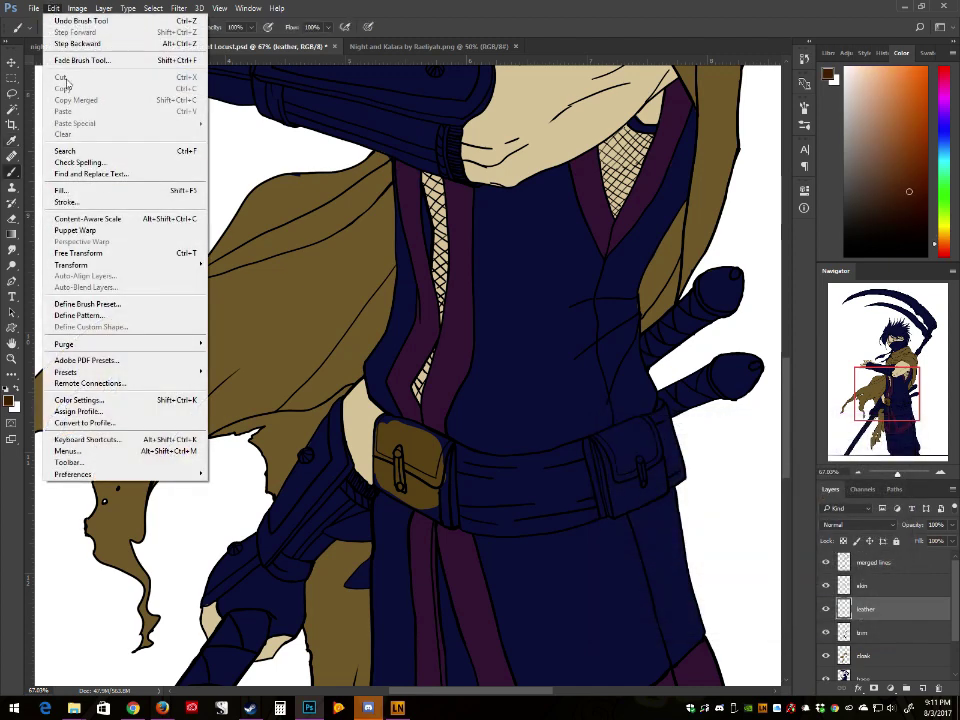
click(70, 190)
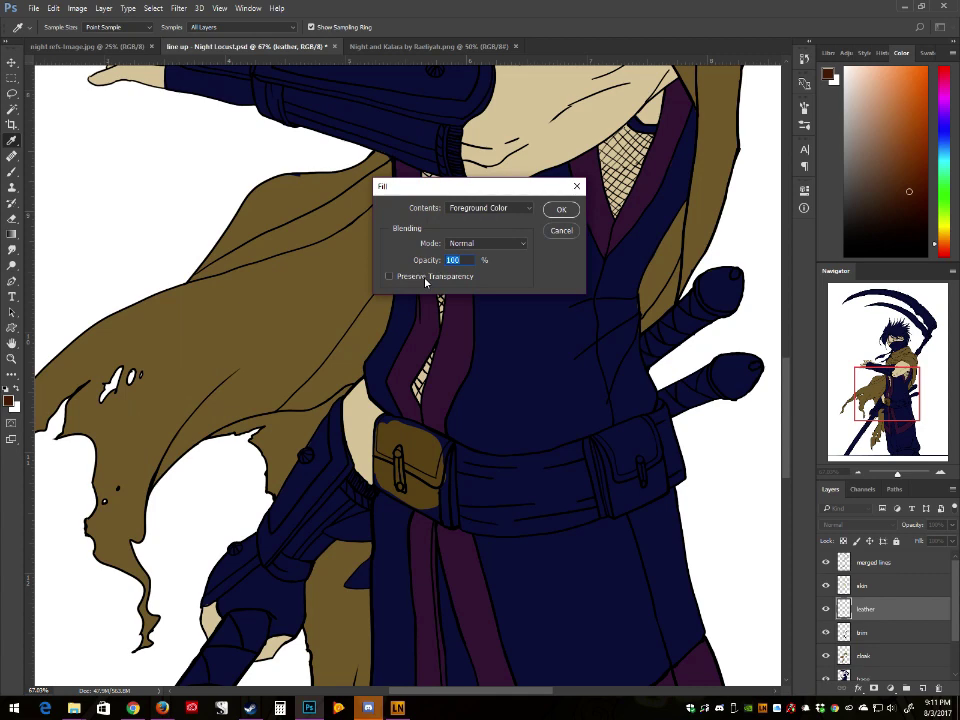
click(425, 282)
click(560, 208)
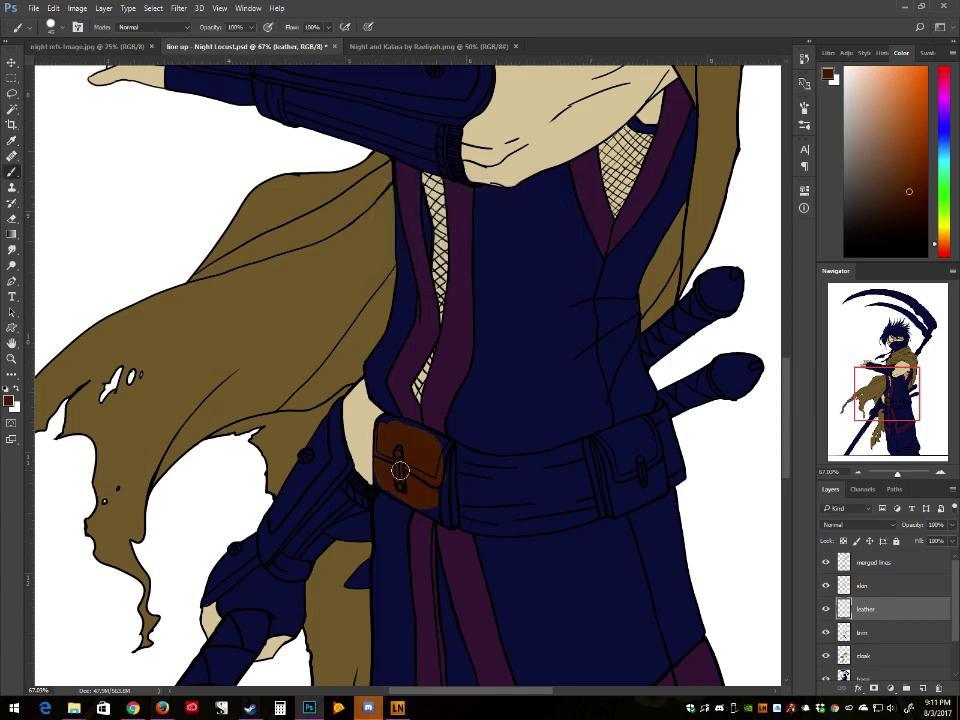
Step: Adjust the leather layer's Hue/Saturation to hue +1, saturation -9 and lightness +5
click(77, 8)
mouse_move(101, 44)
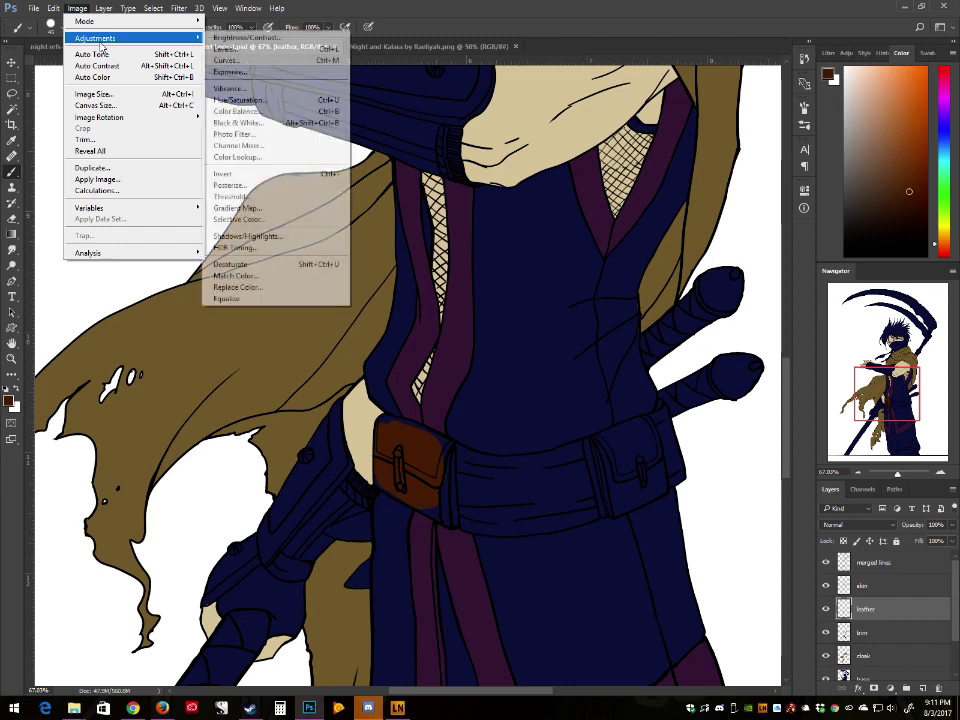
click(242, 100)
drag(617, 333, 621, 391)
click(749, 276)
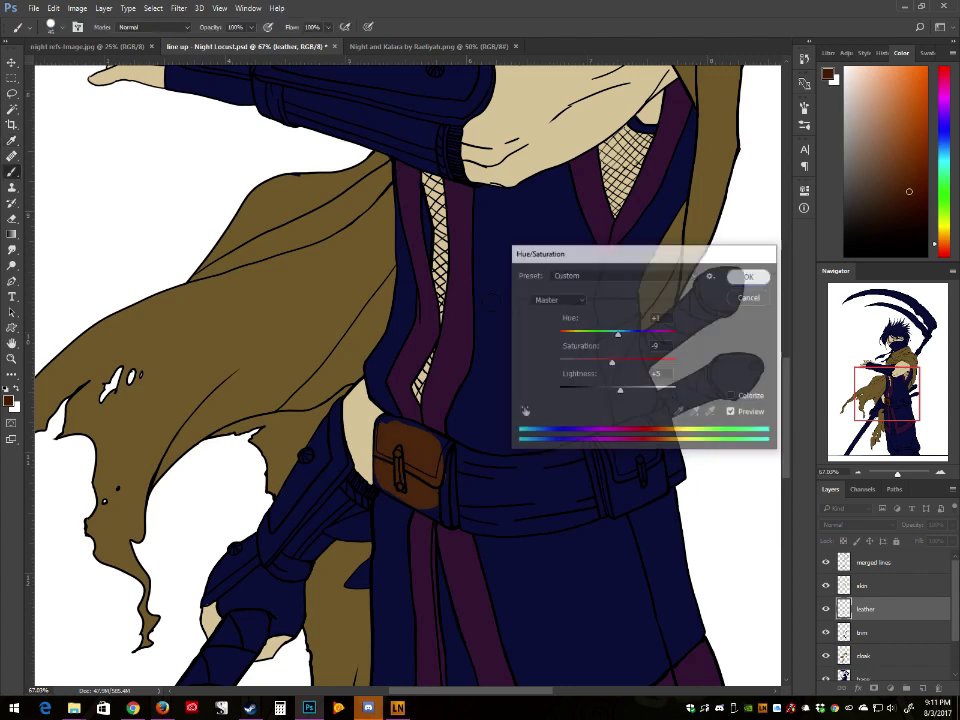
Step: Sample the adjusted pouch brown 5e3a21 and paint the rest of that pouch and the whole second belt pouch
click(8, 400)
click(413, 450)
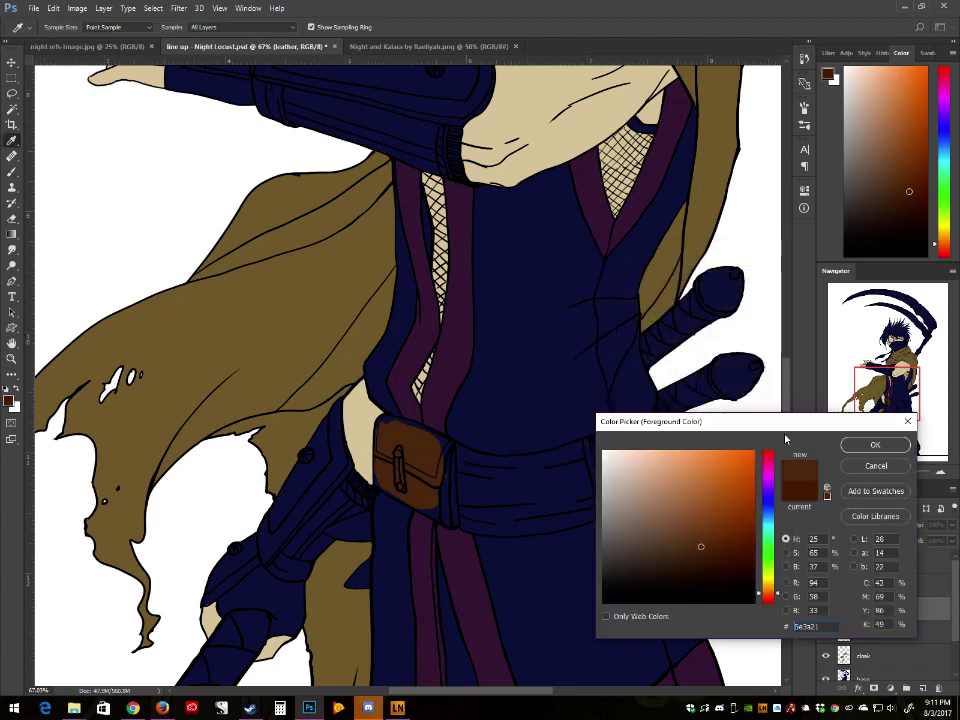
click(882, 450)
key(b)
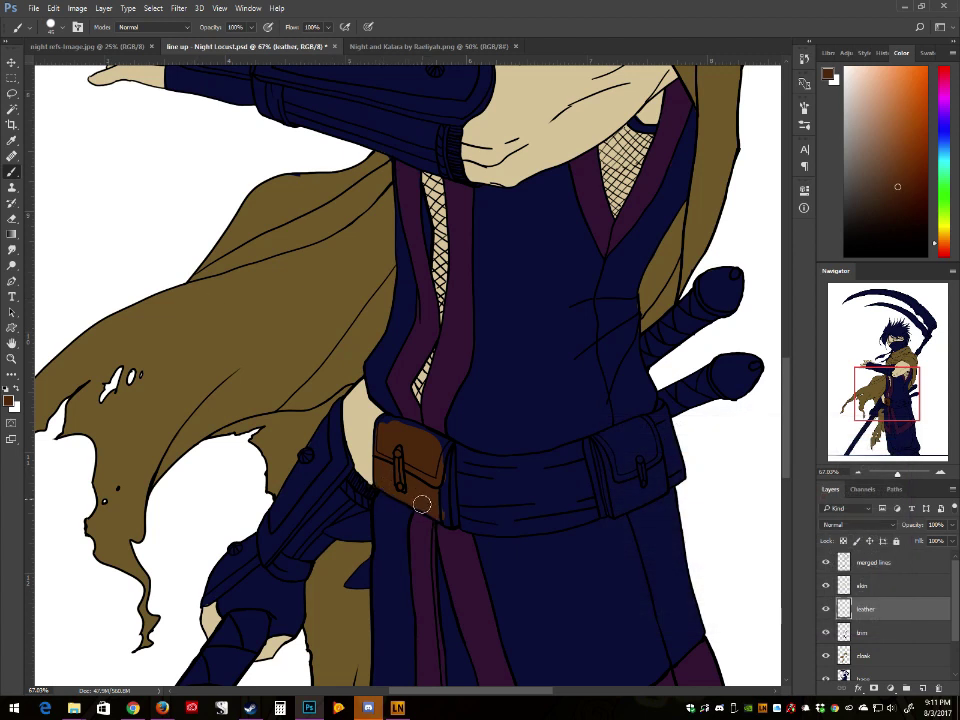
drag(446, 516, 446, 455)
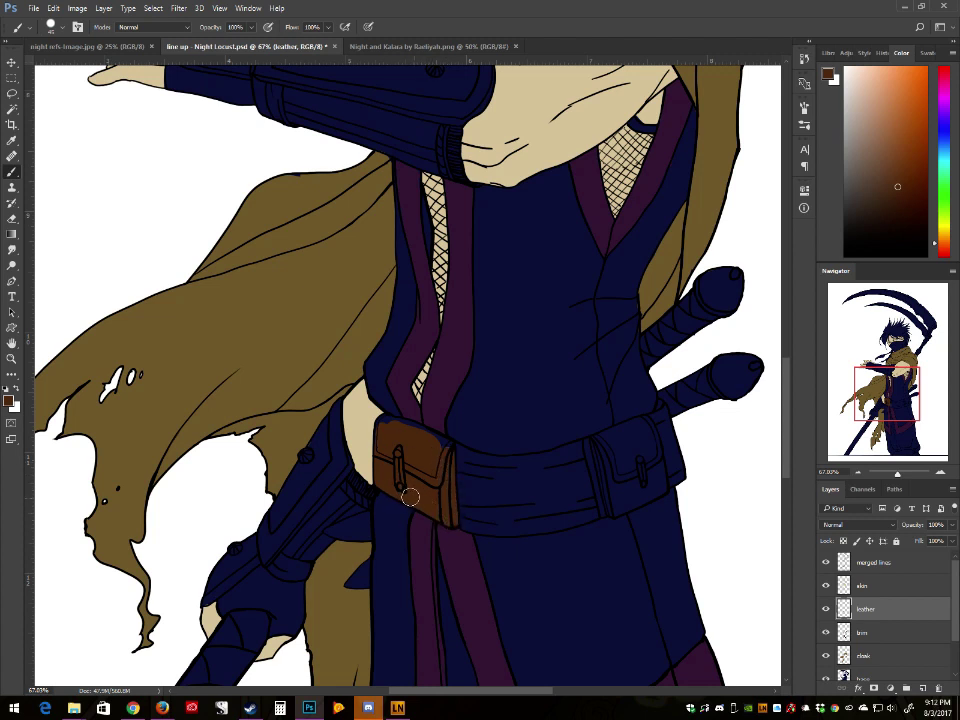
mouse_move(380, 431)
mouse_down()
mouse_move(386, 422)
mouse_move(446, 453)
mouse_move(405, 440)
mouse_up()
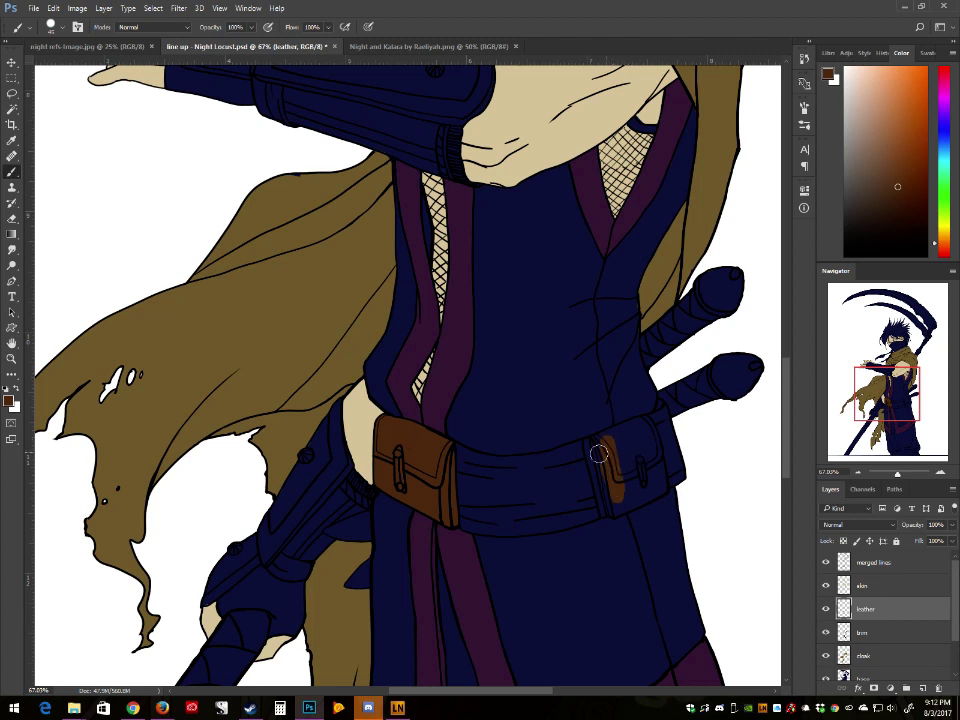
mouse_move(596, 452)
mouse_down()
mouse_move(645, 479)
mouse_move(603, 471)
mouse_move(592, 446)
mouse_move(606, 506)
mouse_move(646, 487)
mouse_move(641, 498)
mouse_move(642, 474)
mouse_move(657, 478)
mouse_move(658, 489)
mouse_move(643, 437)
mouse_move(590, 444)
mouse_move(647, 427)
mouse_move(655, 470)
mouse_up()
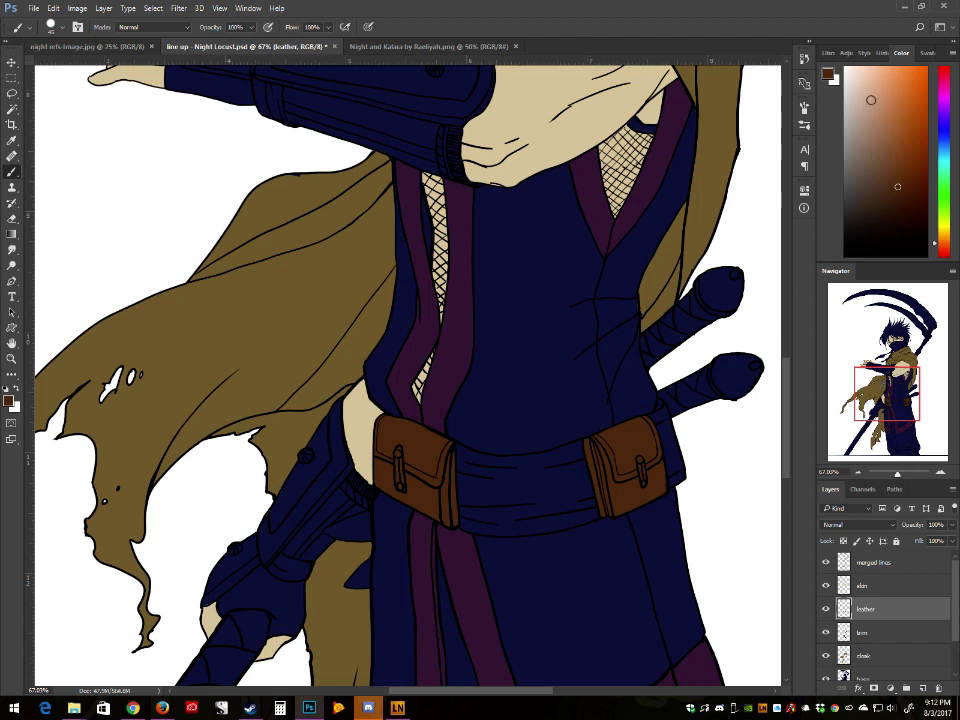
Step: Pick a light grey as the foreground colour
click(852, 109)
Step: Switch to the browser, open the Chilled Caffeinated Cacophony mix from Ambient-Mixer's music category, and return to Photoshop
click(136, 708)
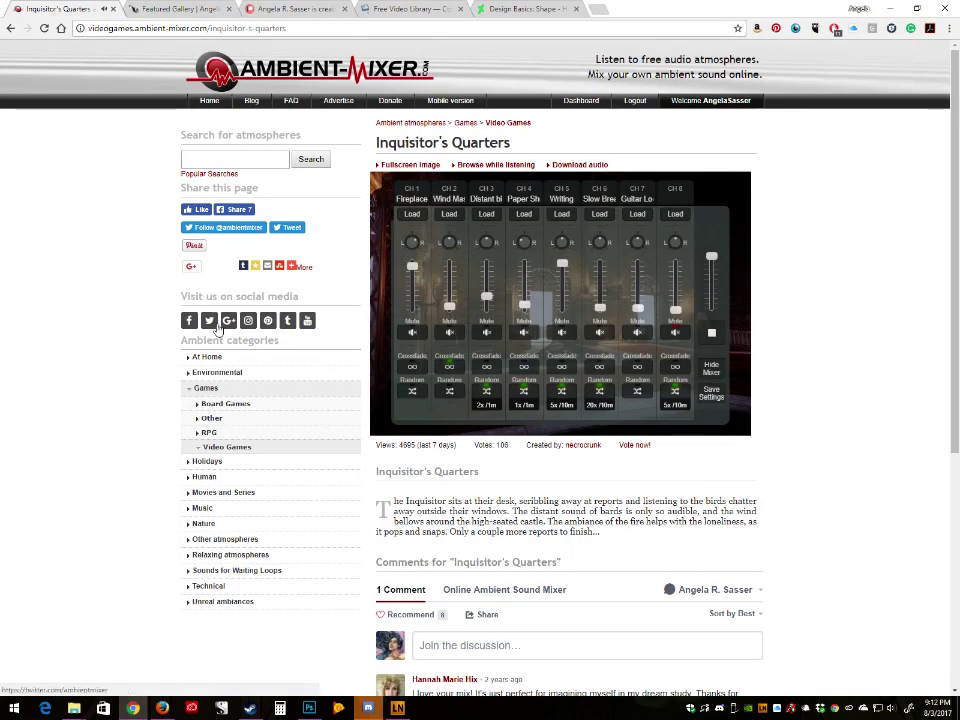
click(188, 512)
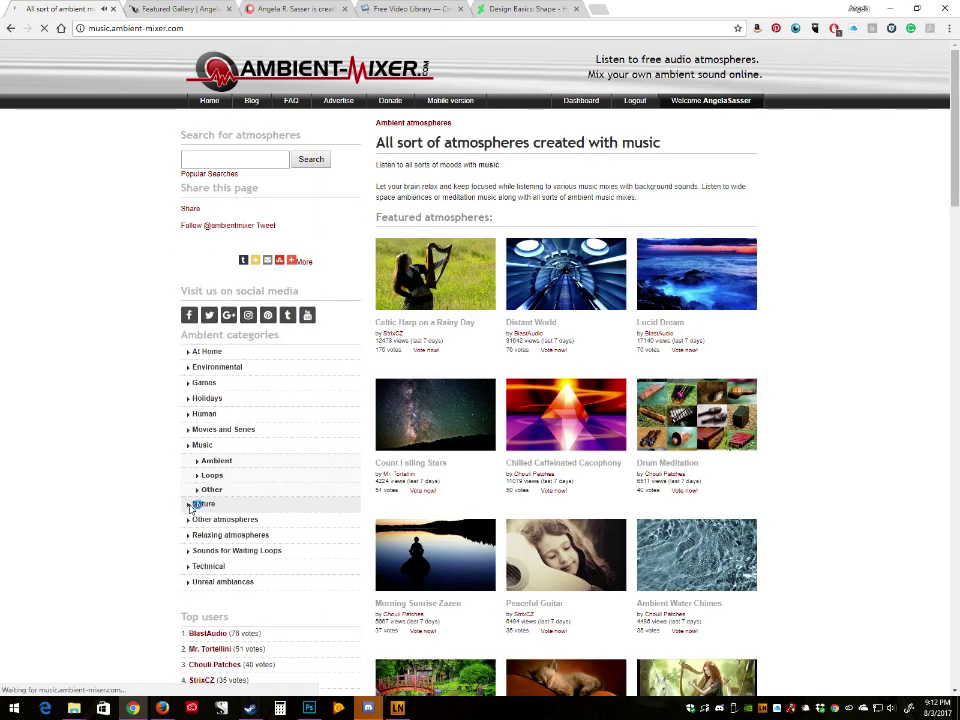
click(462, 295)
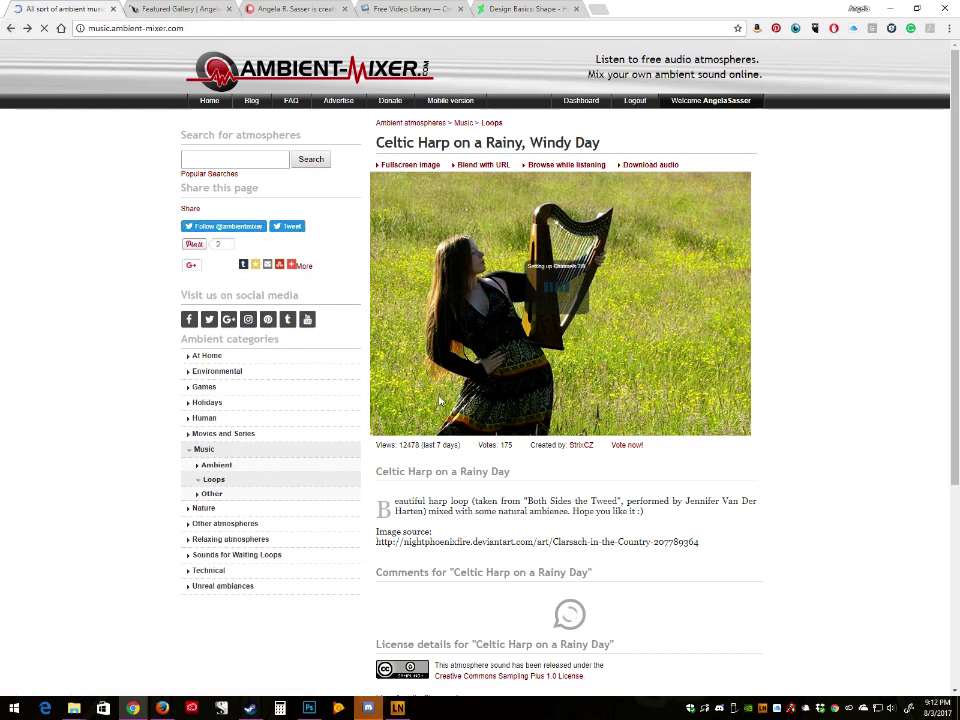
key(alt+Left)
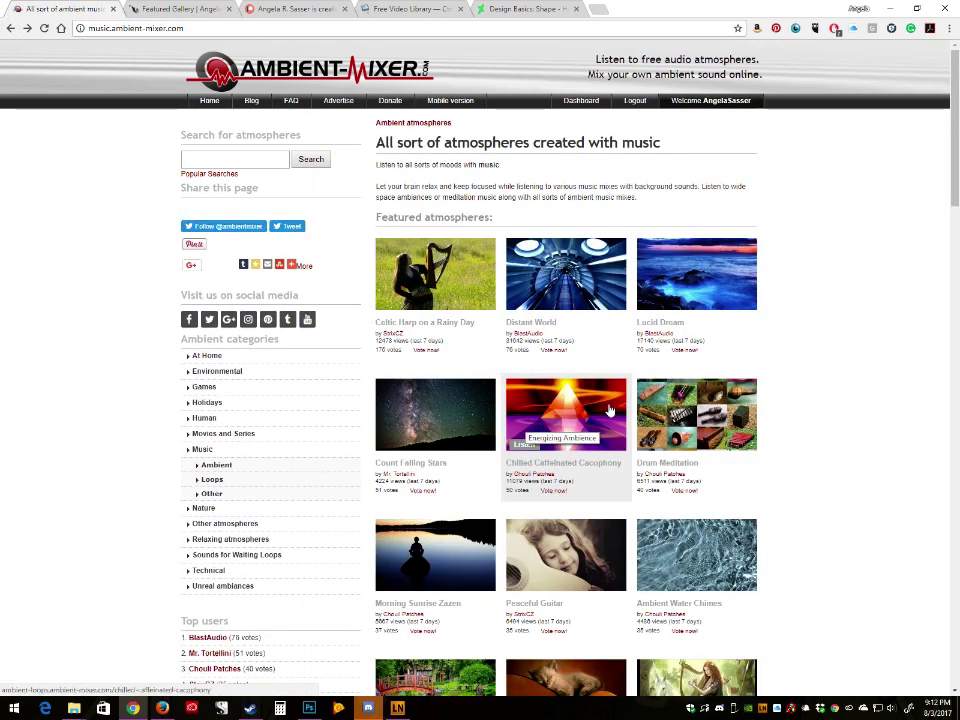
click(555, 406)
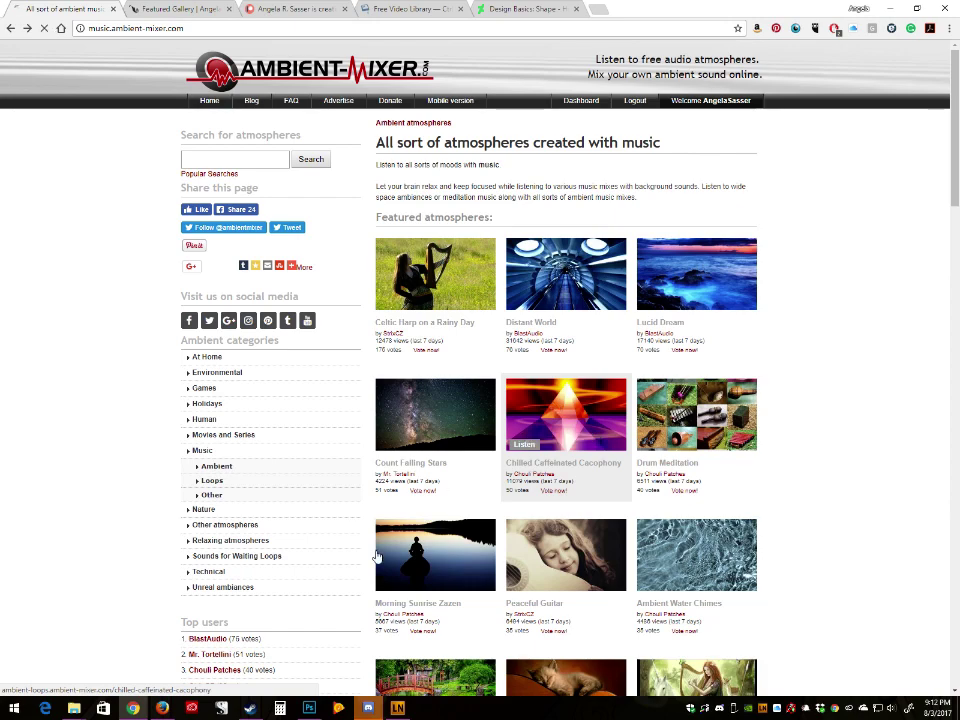
click(367, 706)
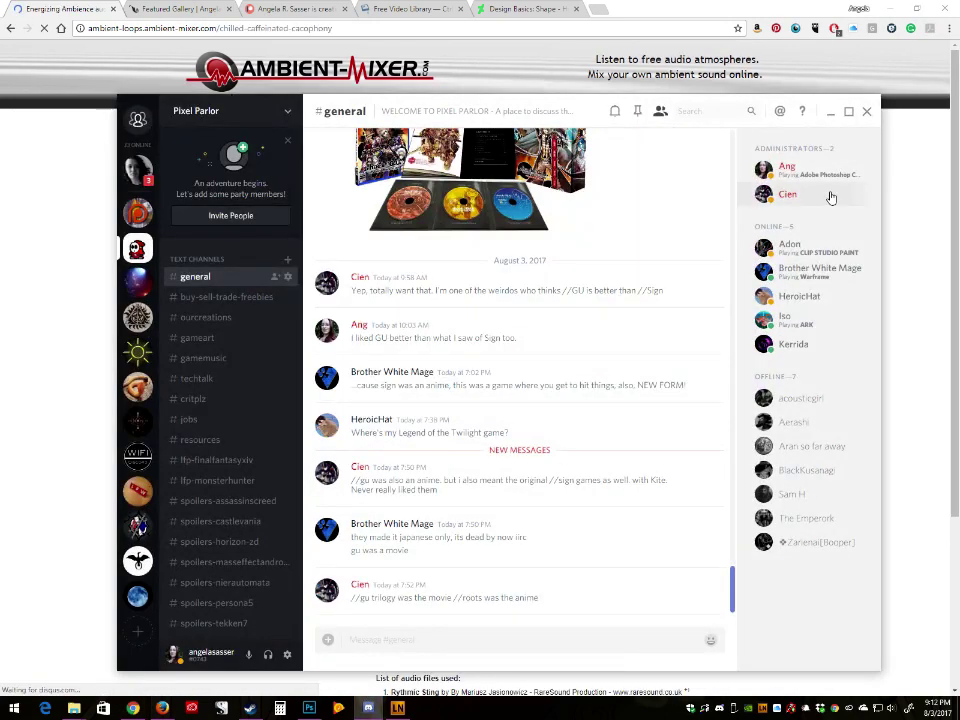
click(831, 113)
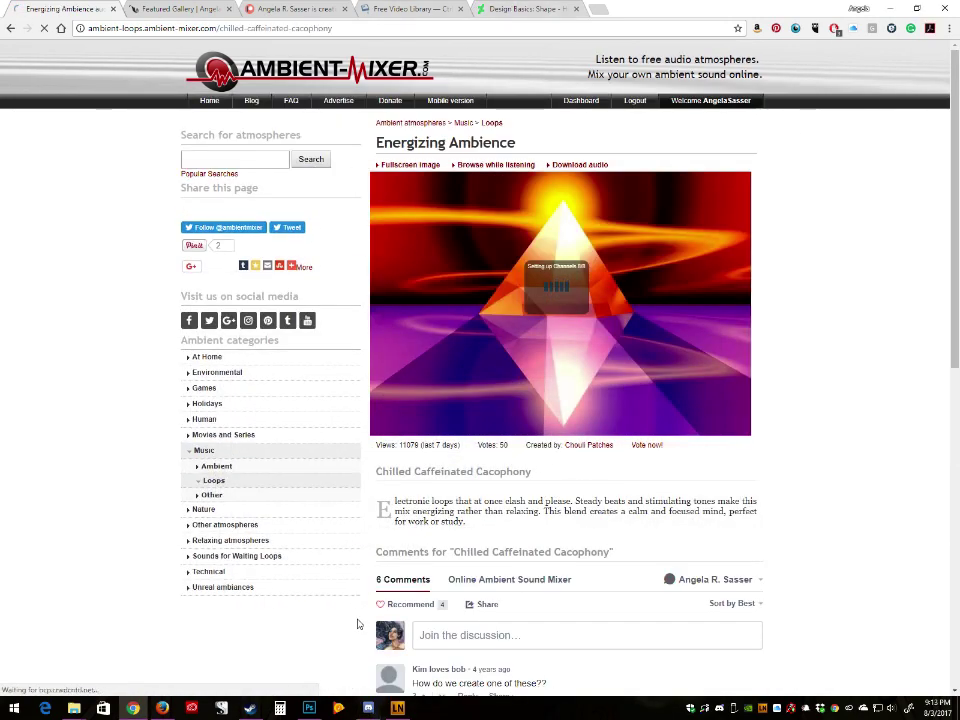
click(309, 707)
mouse_move(403, 710)
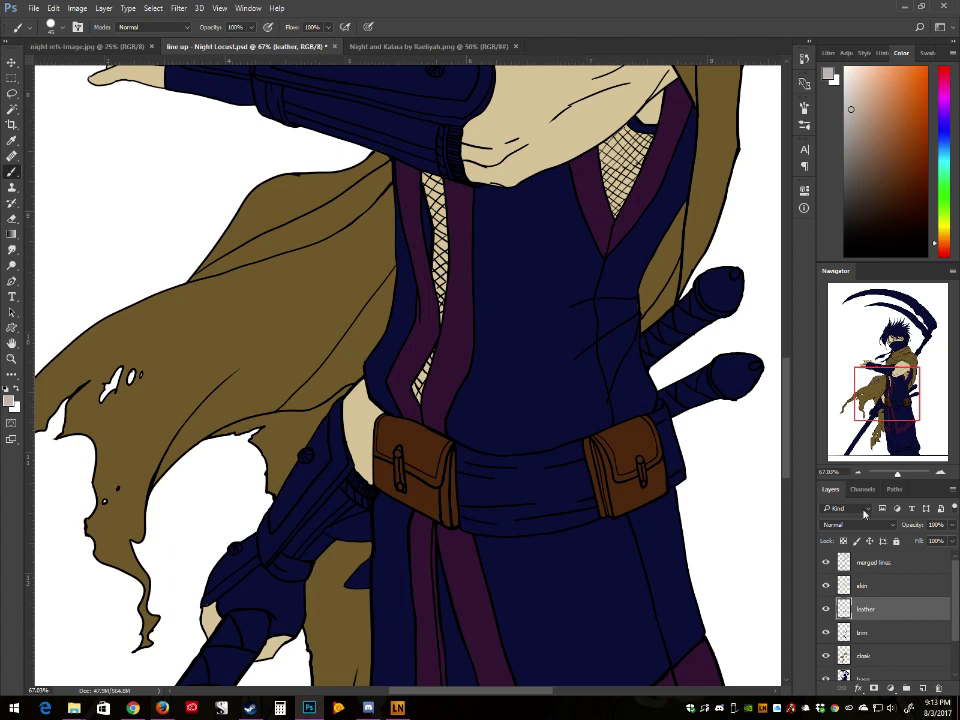
Step: Try painting the upper dagger's handle light grey on the leather layer, and undo the stroke
click(827, 609)
click(827, 609)
drag(672, 322, 650, 343)
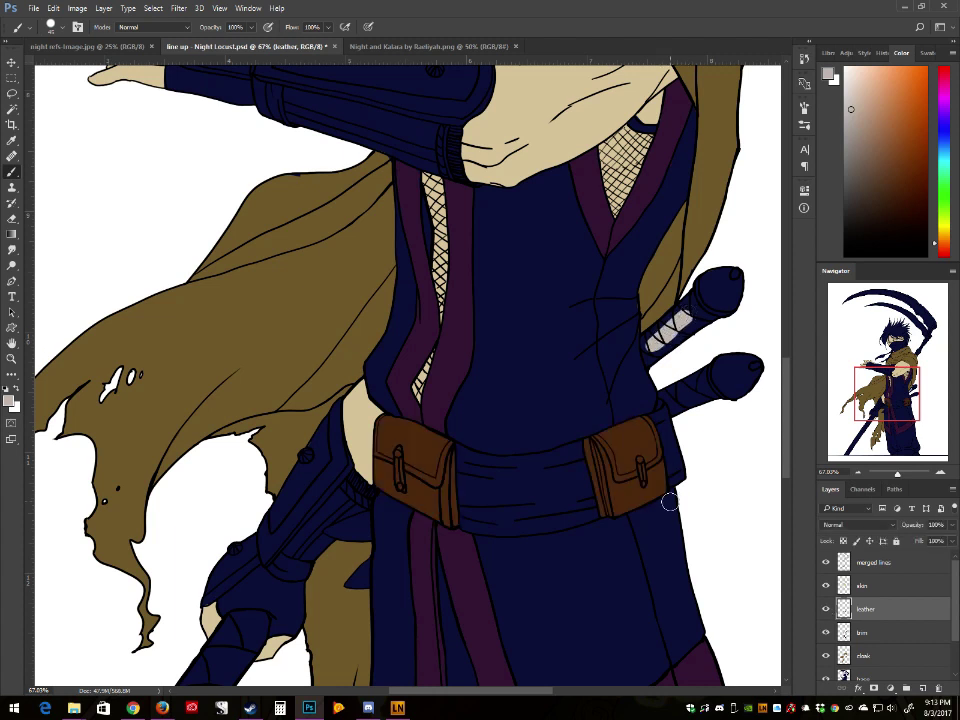
key(ctrl+z)
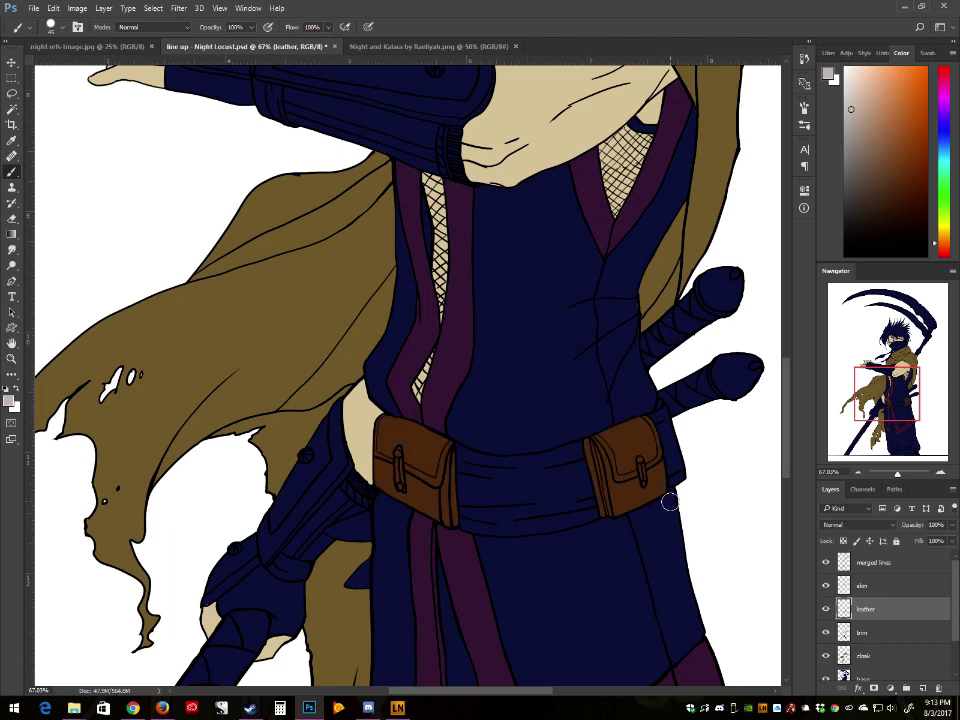
Step: Add a new layer above the leather layer and name it pants
alt+click(622, 460)
scroll(670, 296, up, 10)
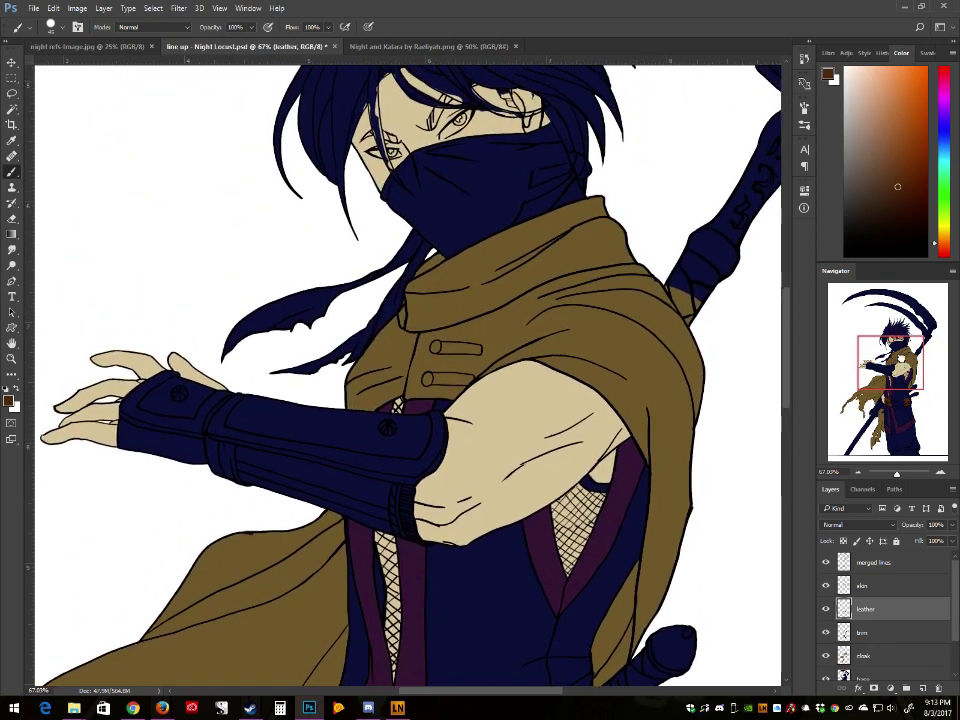
drag(901, 358, 899, 350)
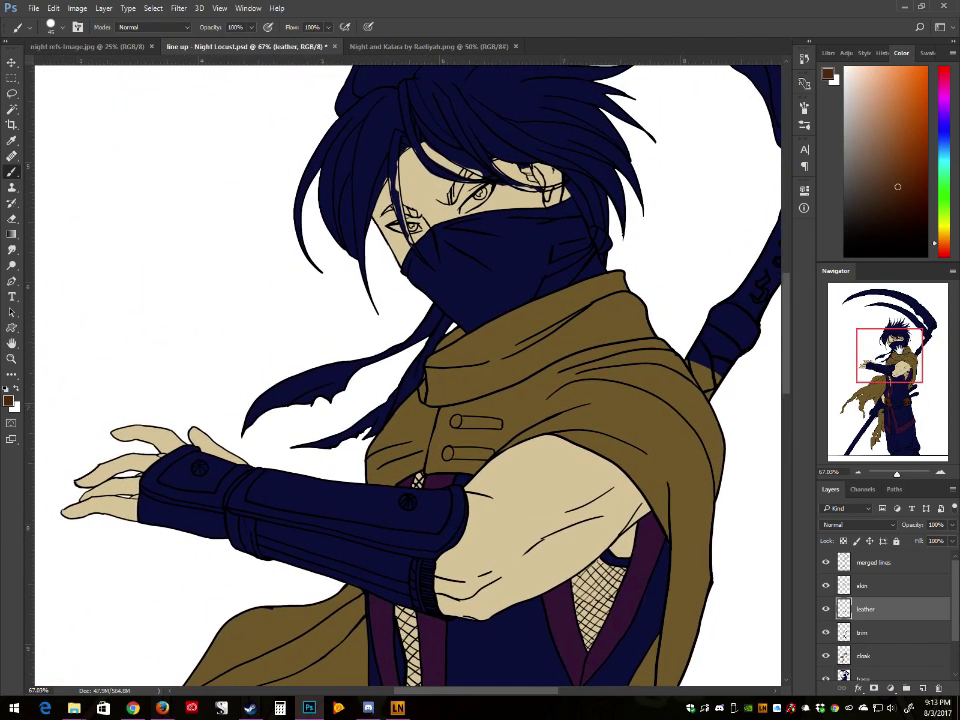
drag(897, 472, 893, 477)
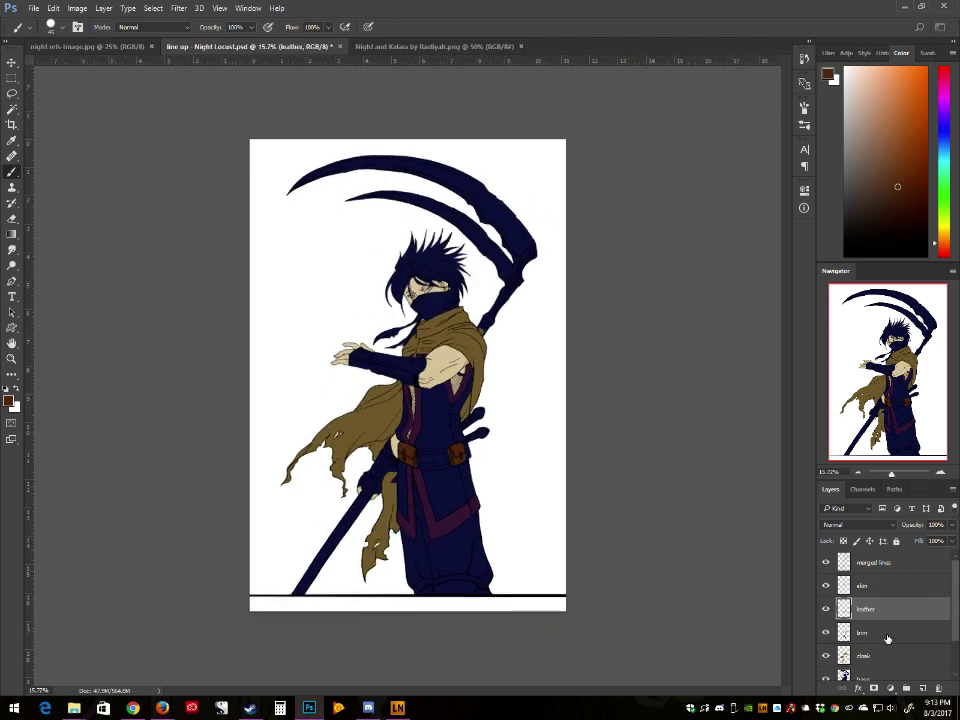
click(923, 689)
double_click(863, 610)
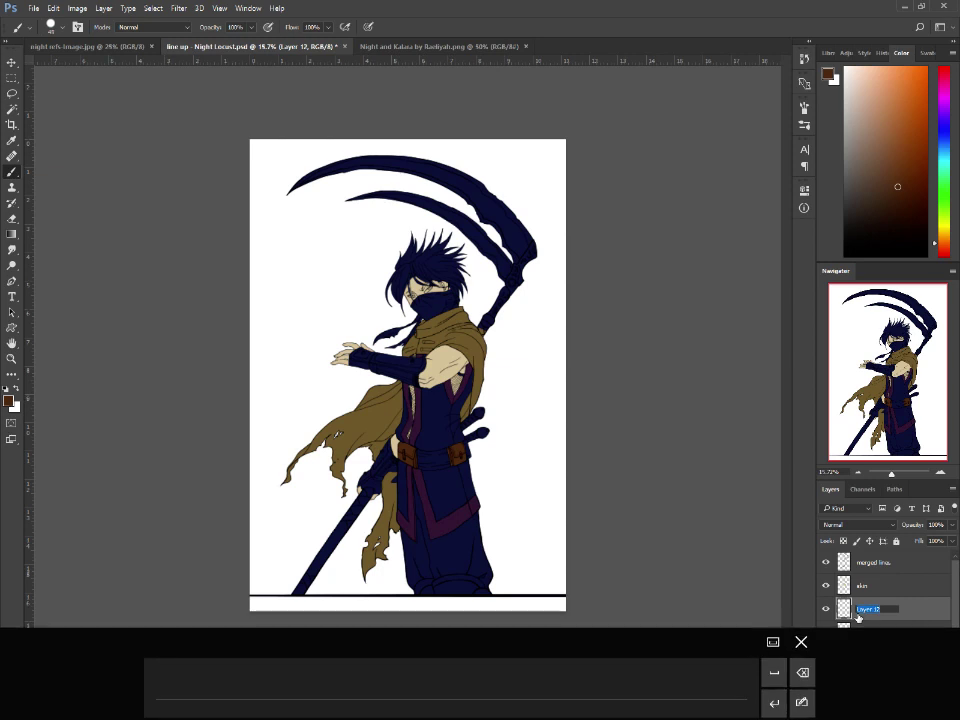
text(pants)
key(Return)
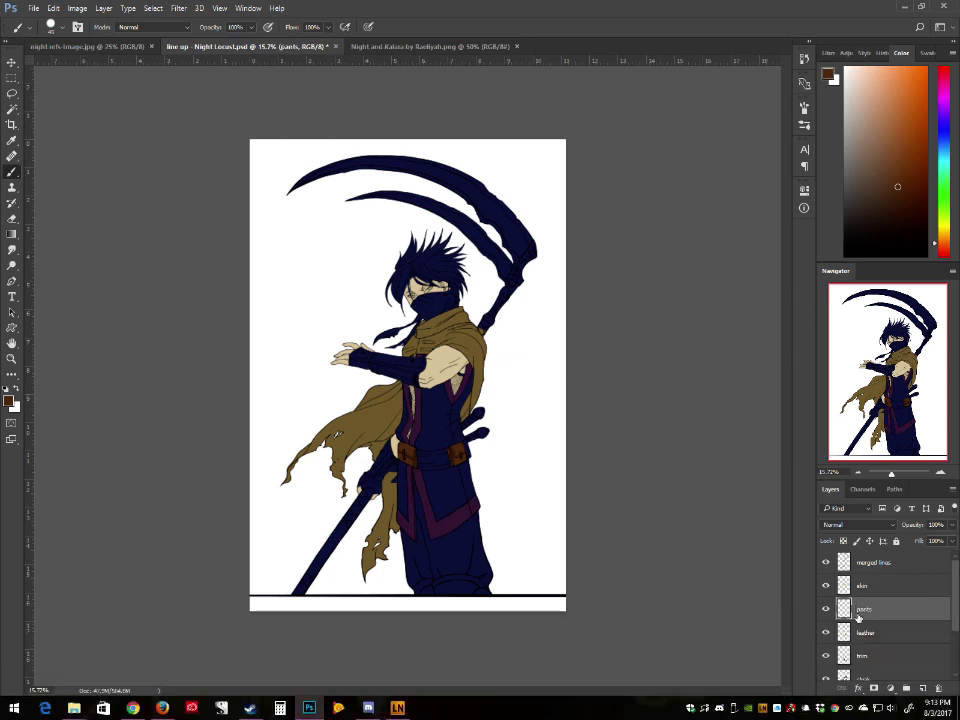
Step: Derive a near-black purple from the skirt trim's colour and paint a first patch on the trousers with a 150 px brush
click(875, 219)
alt+click(467, 511)
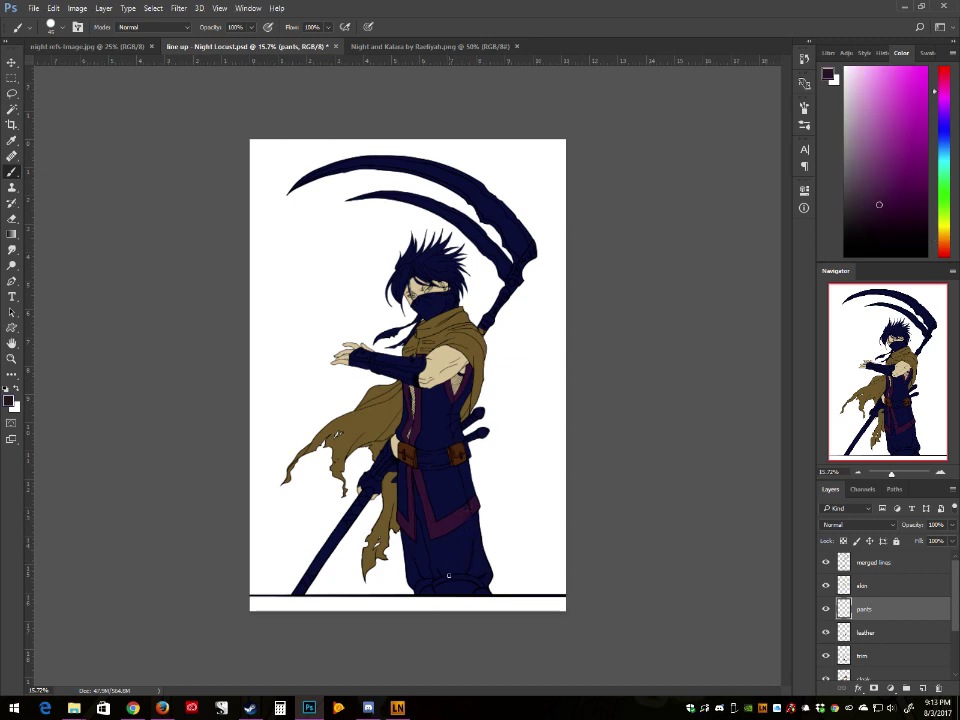
click(886, 226)
drag(892, 475, 896, 475)
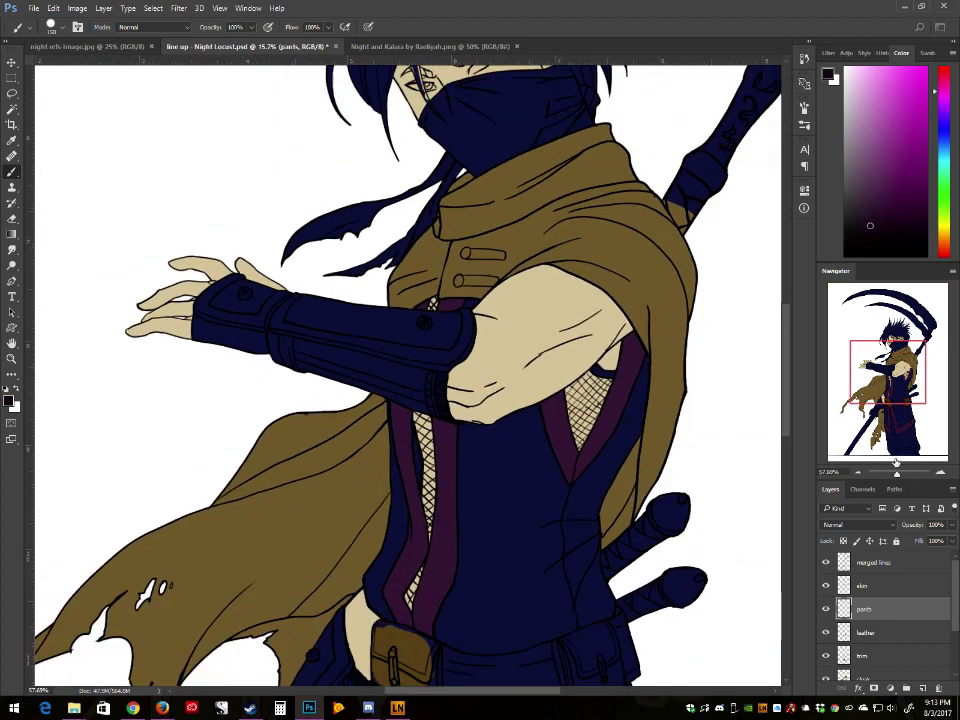
drag(873, 374, 866, 429)
mouse_move(551, 430)
mouse_down()
mouse_move(542, 466)
mouse_move(509, 447)
mouse_move(490, 489)
mouse_up()
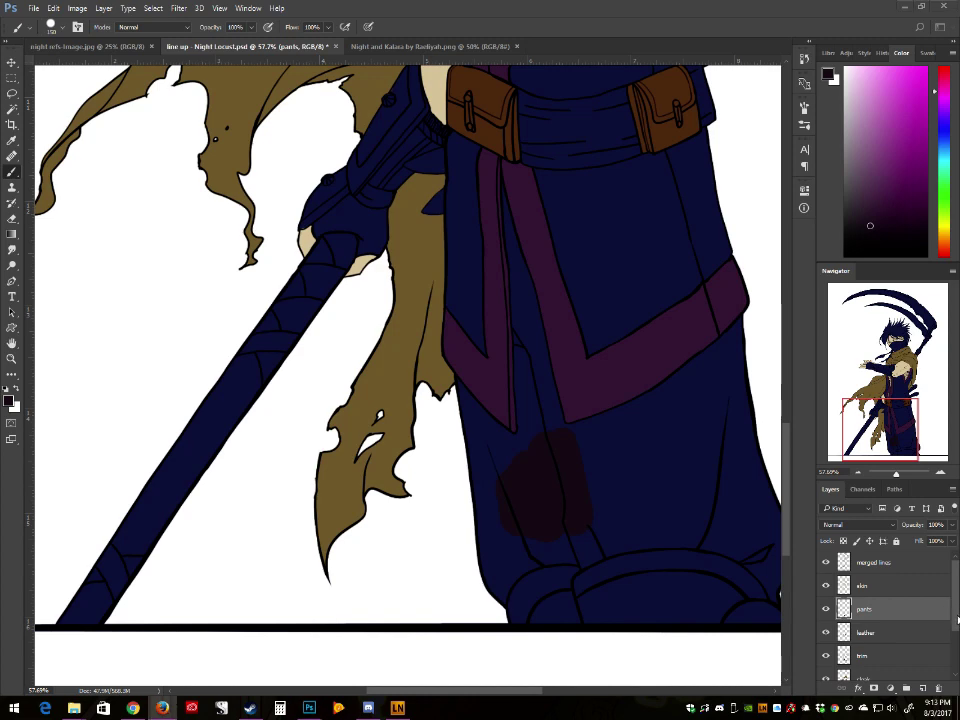
Step: Load the base layer's outline as a selection and paint the near-black purple across the middle of the trousers below the trim
scroll(880, 620, down, 2)
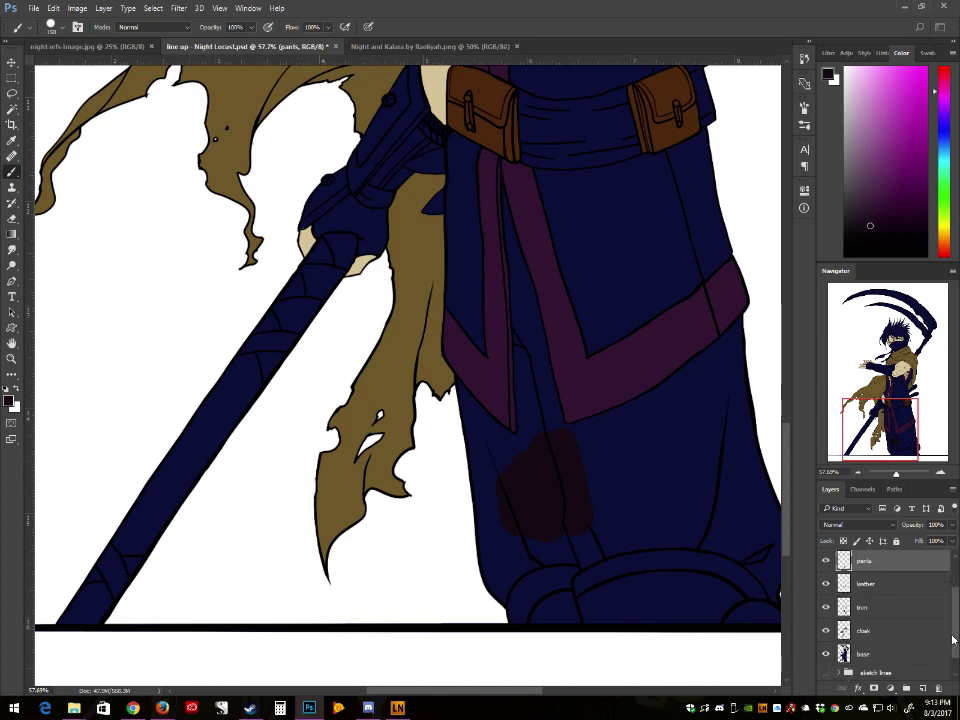
ctrl+click(845, 645)
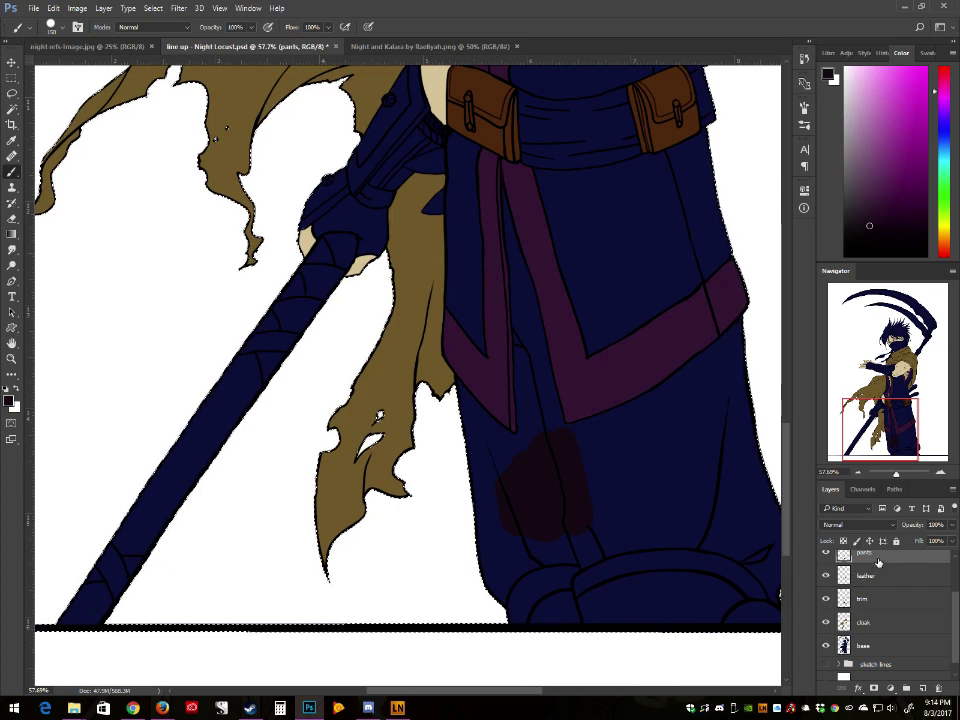
scroll(890, 575, up, 1)
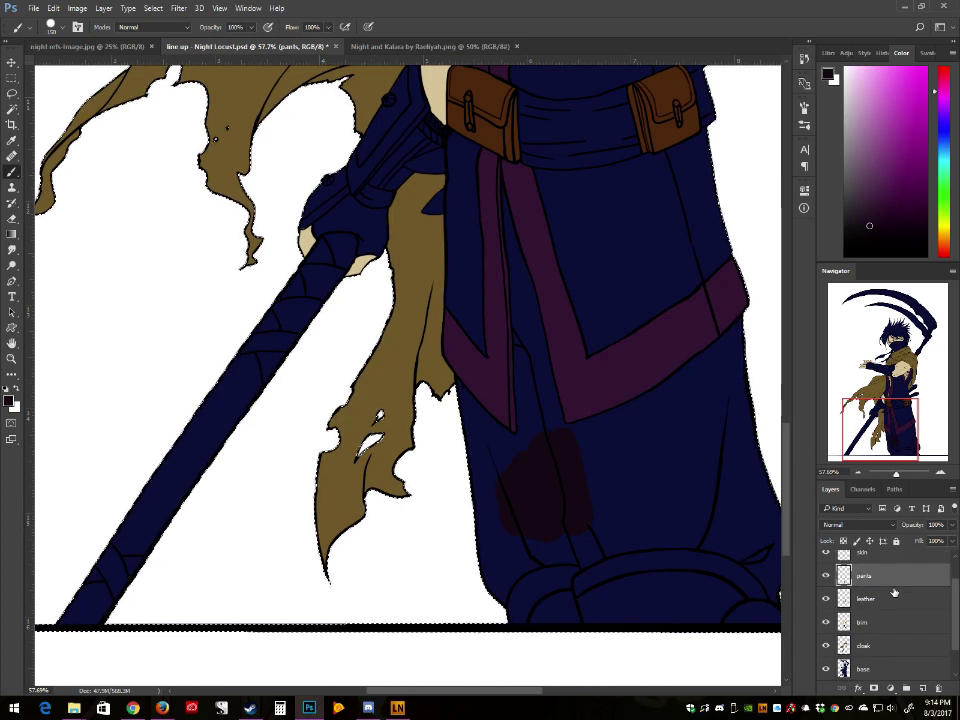
mouse_move(458, 440)
mouse_down()
mouse_move(491, 476)
mouse_move(491, 518)
mouse_move(465, 561)
mouse_move(514, 508)
mouse_move(499, 525)
mouse_move(555, 529)
mouse_move(570, 497)
mouse_move(558, 442)
mouse_move(688, 474)
mouse_move(664, 502)
mouse_up()
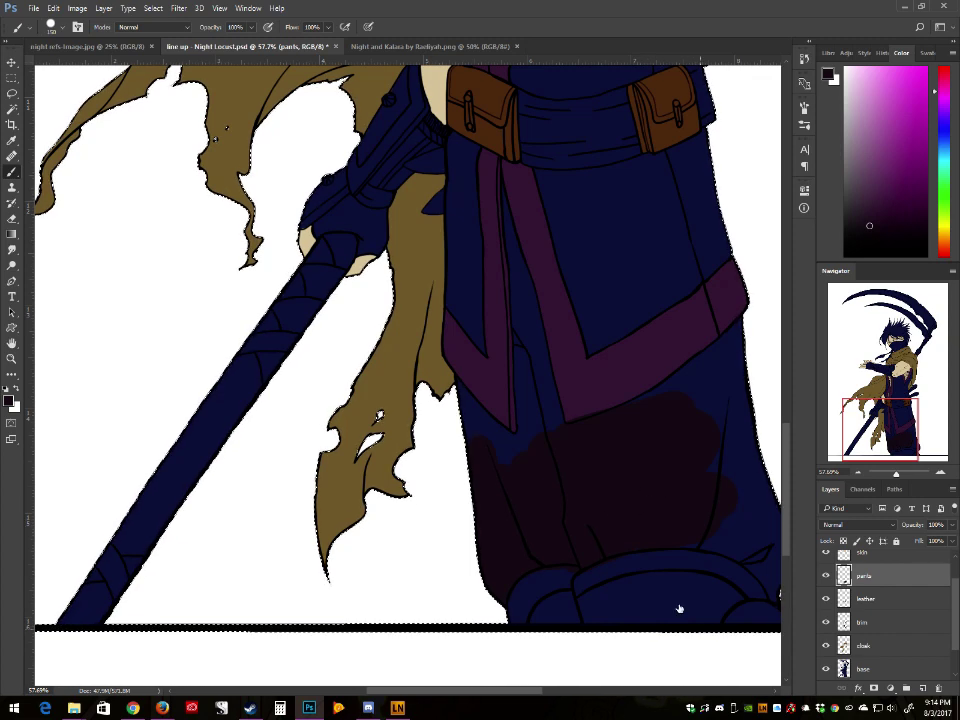
key(ctrl+d)
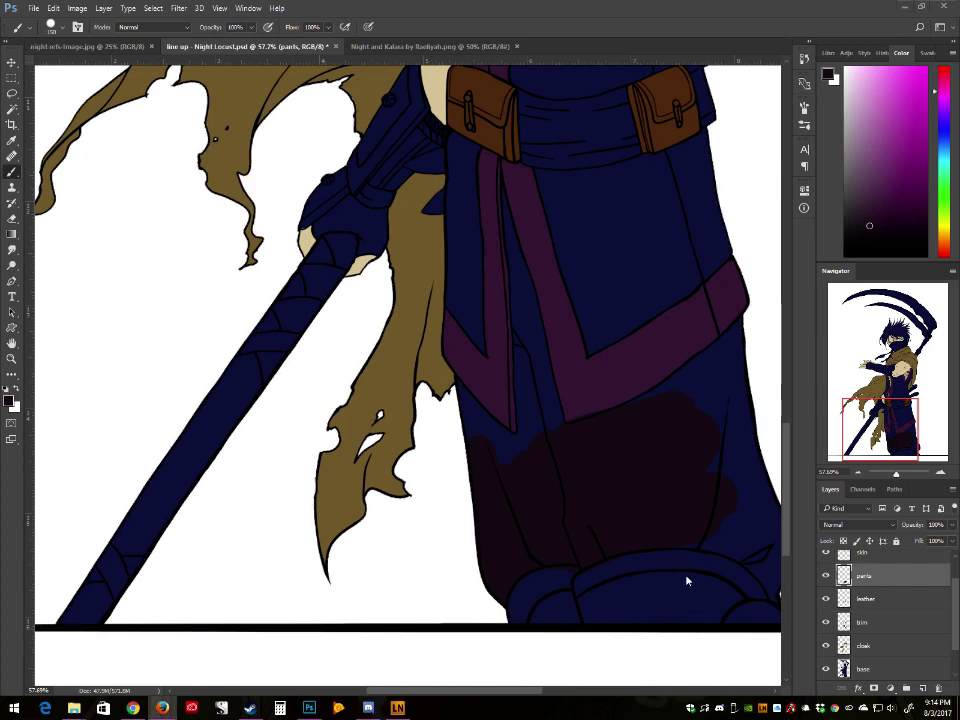
Step: Paint the remaining outer edges of the trousers within the character's outline, from the skirt trim down to the knee armour
click(465, 437)
drag(442, 388, 513, 460)
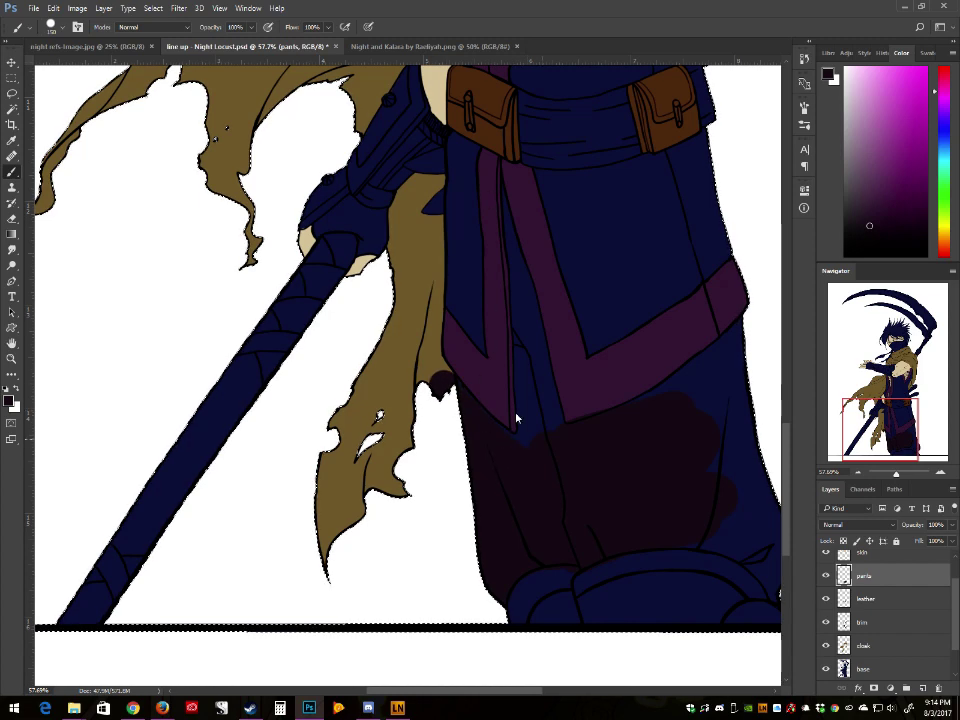
mouse_move(434, 369)
mouse_down()
mouse_move(440, 383)
mouse_move(446, 373)
mouse_up()
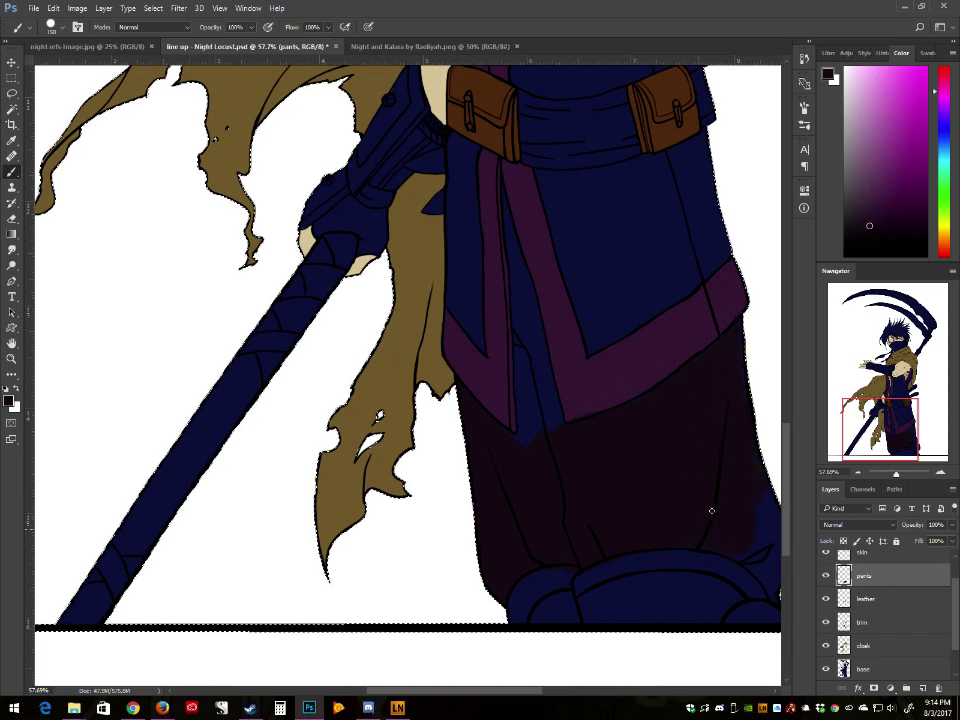
drag(711, 511, 572, 505)
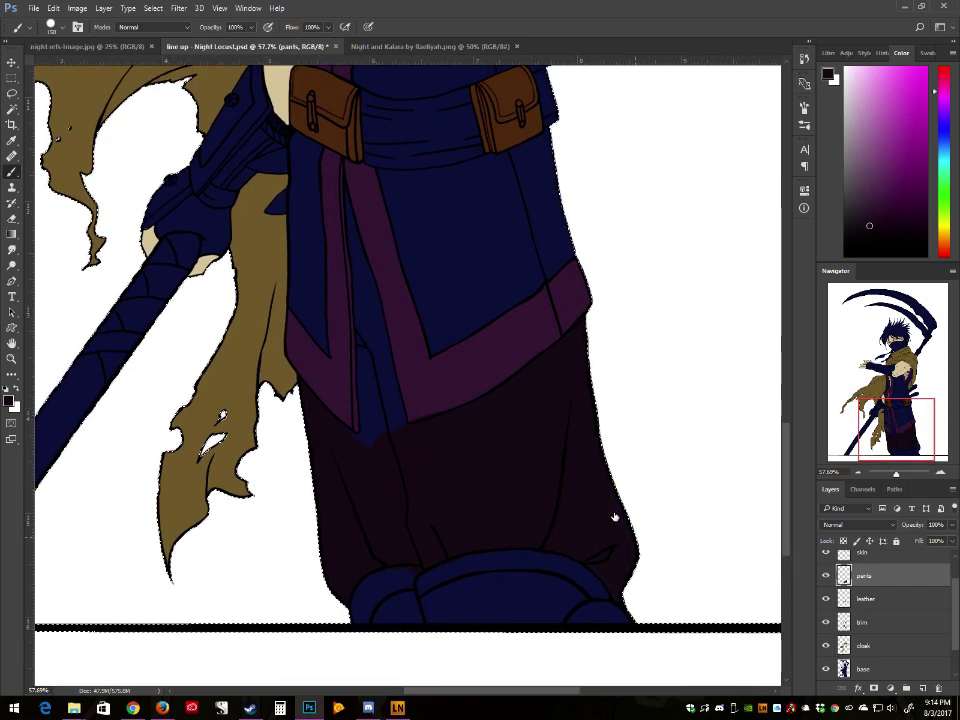
Step: Fill the narrow trouser gap between the two front skirt panels with the dark purple, and clear the selection
drag(347, 195, 357, 433)
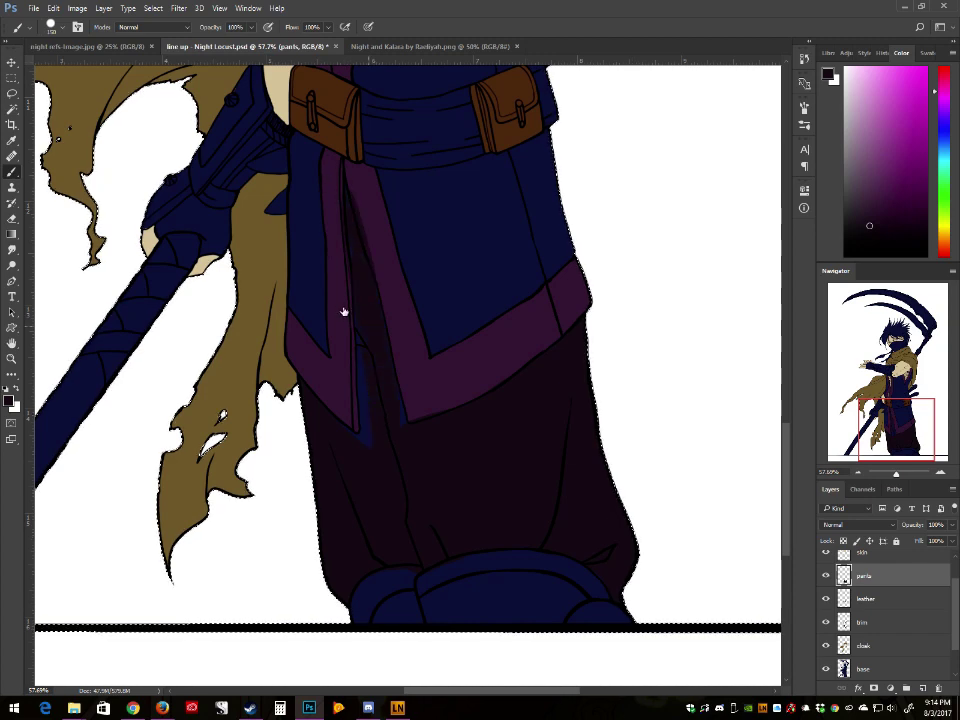
mouse_move(345, 315)
mouse_down()
mouse_move(346, 398)
mouse_move(346, 305)
mouse_move(329, 408)
mouse_move(365, 406)
mouse_up()
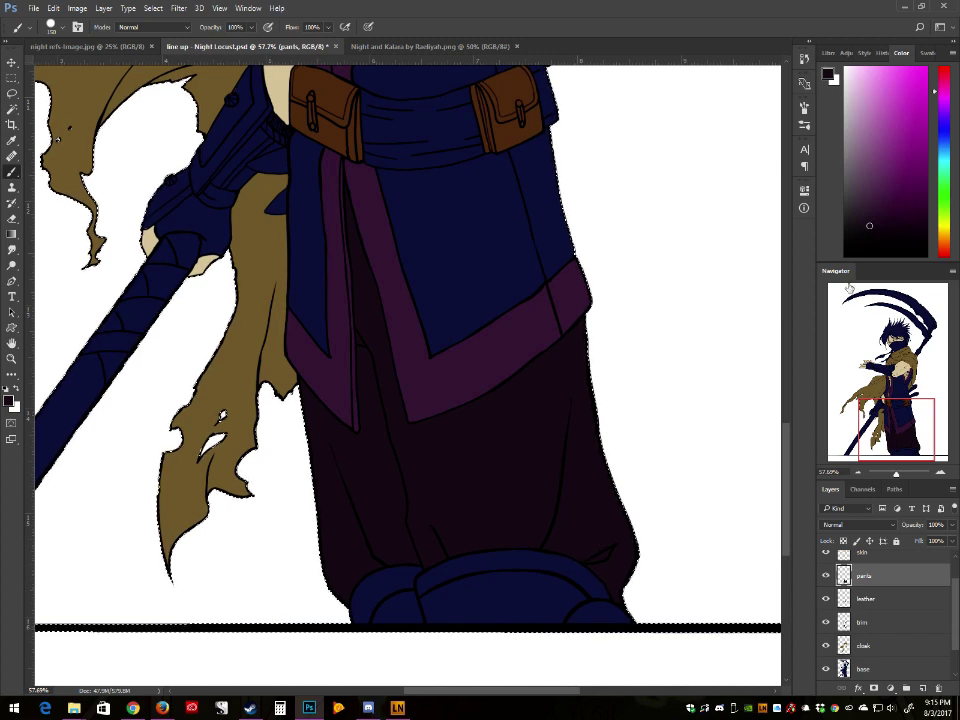
click(153, 8)
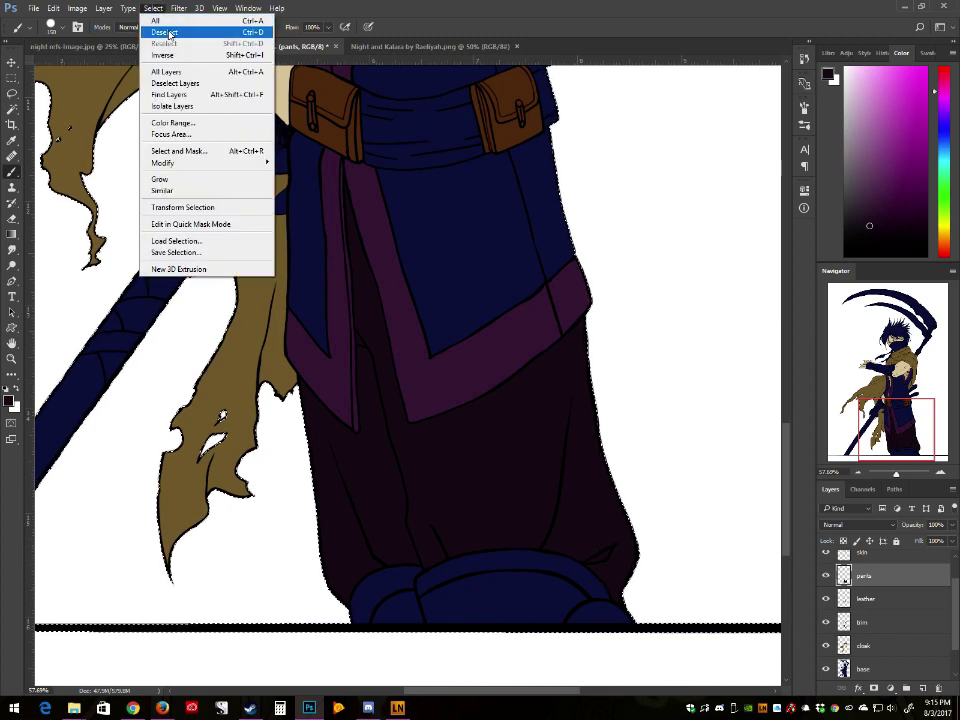
click(168, 32)
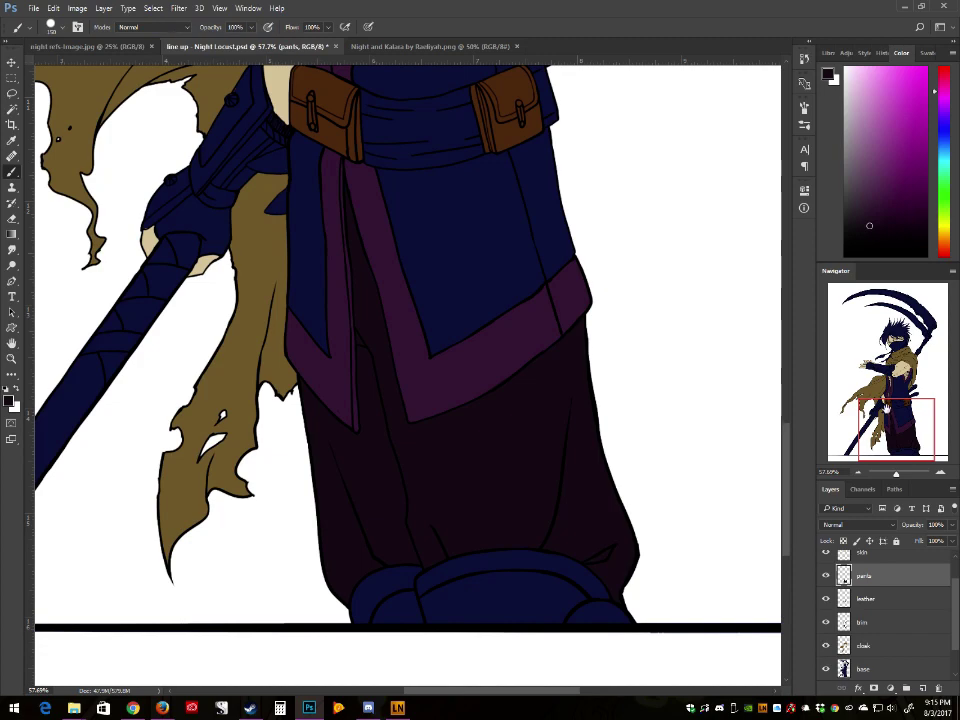
Step: Shift the pants layer to a warmer hue with Hue/Saturation, using saturation +3 and lightness +3
scroll(668, 310, up, 10)
scroll(670, 280, up, 8)
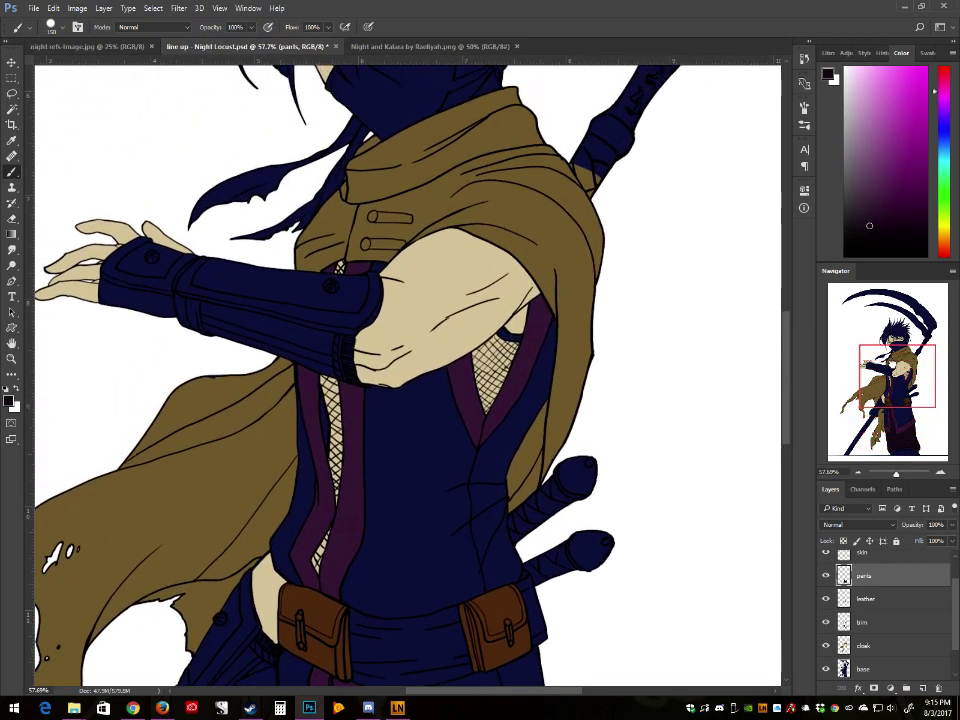
scroll(660, 300, down, 10)
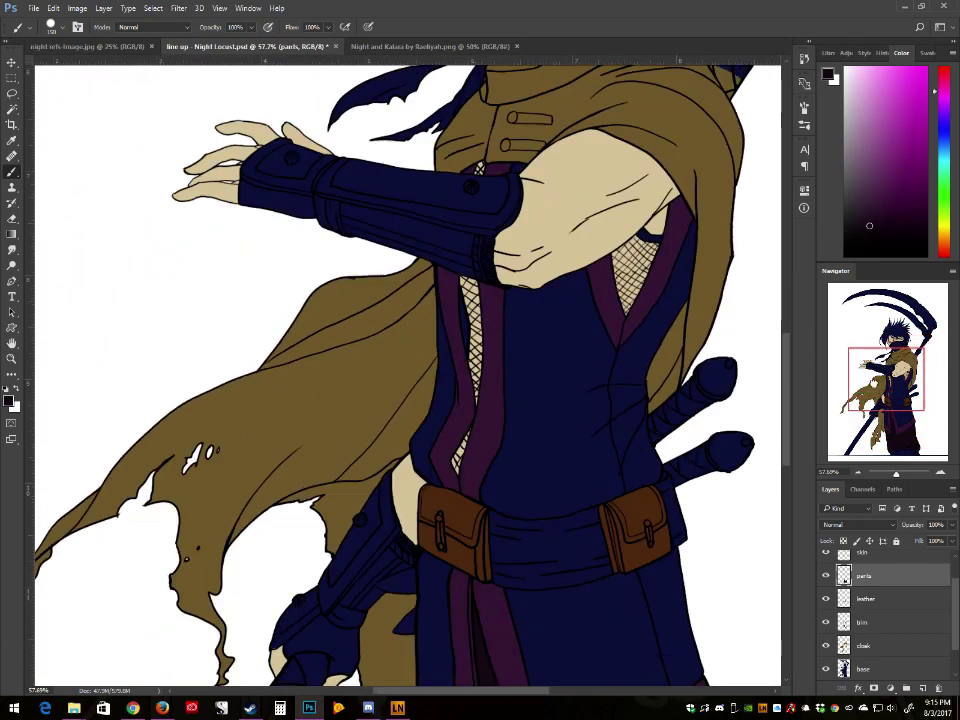
drag(894, 475, 891, 475)
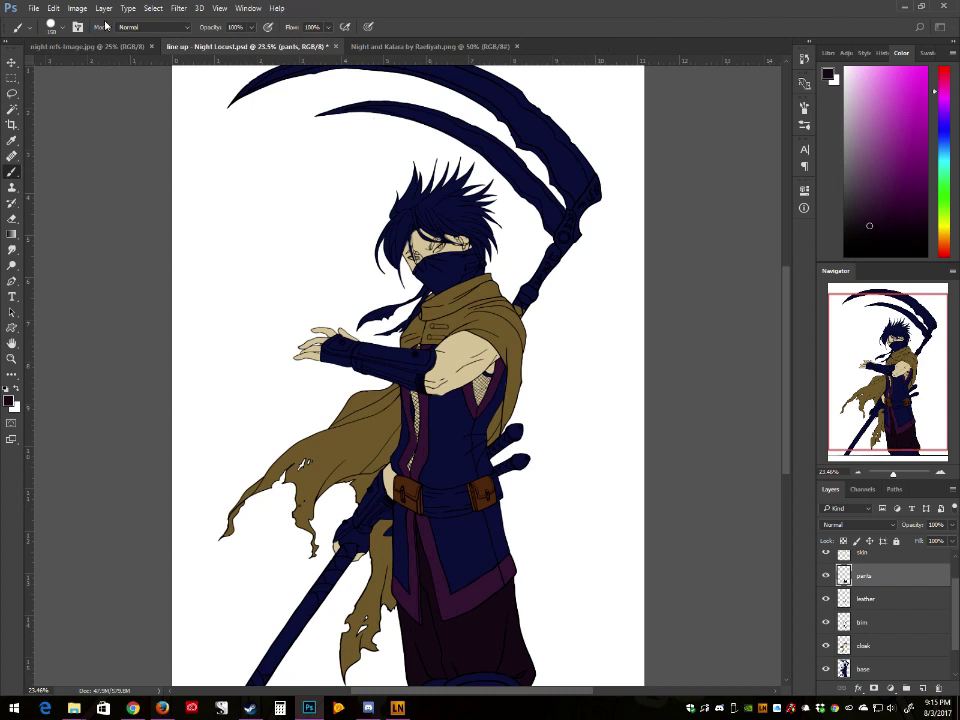
click(77, 8)
mouse_move(110, 37)
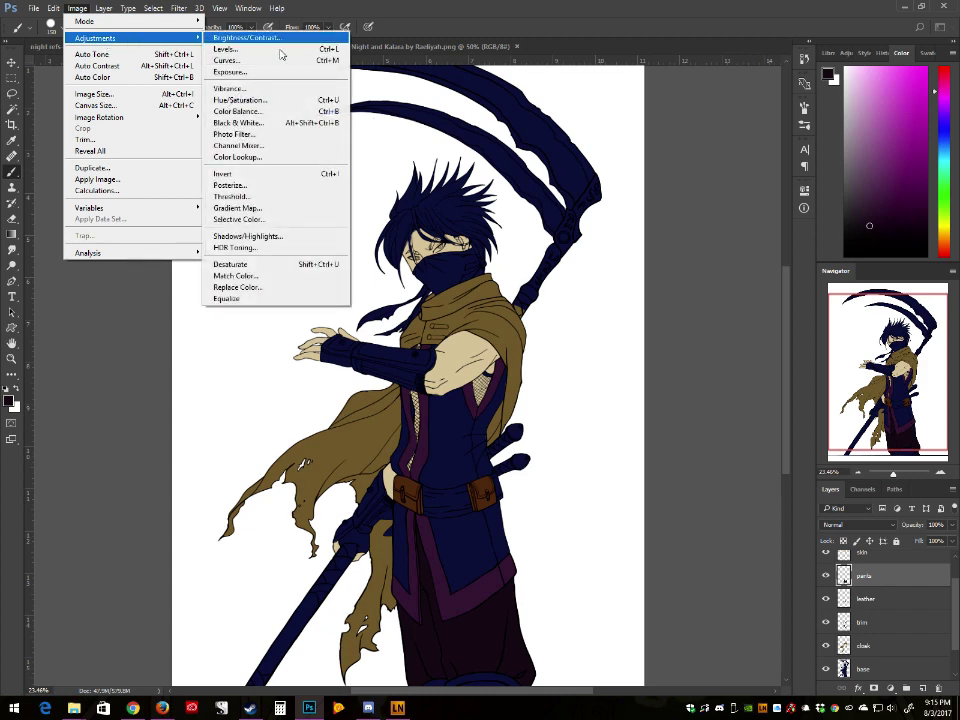
click(276, 101)
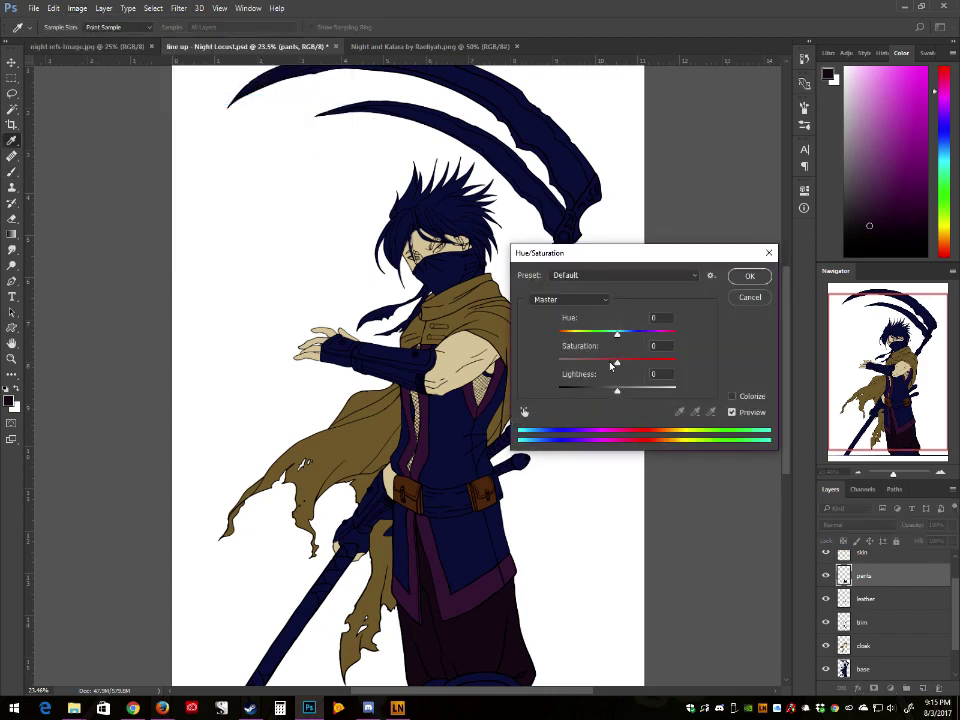
drag(610, 366, 605, 392)
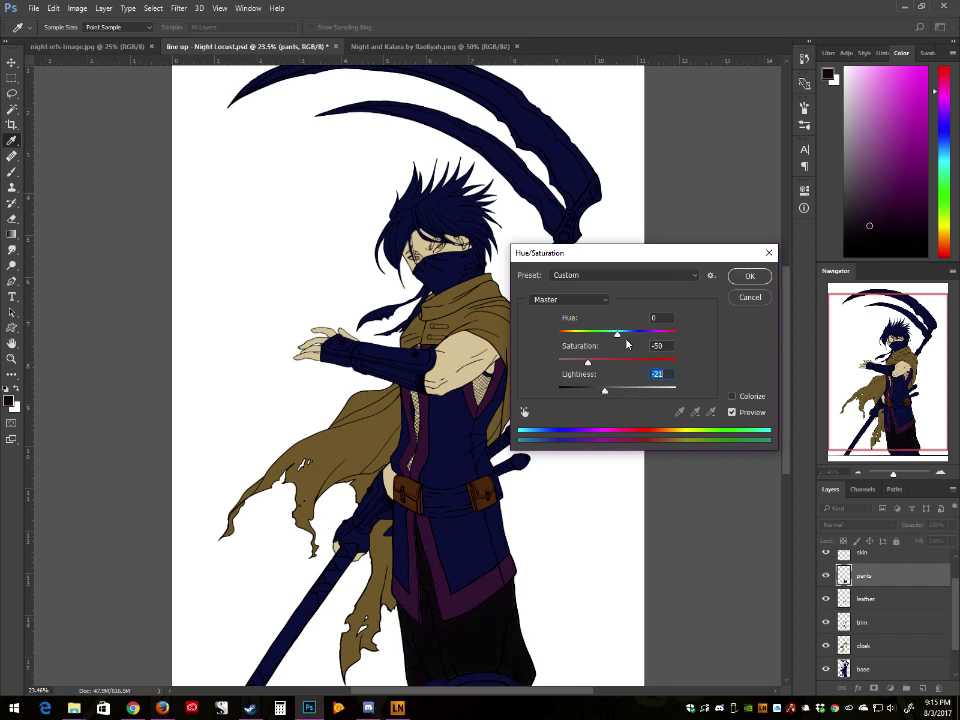
drag(617, 333, 624, 362)
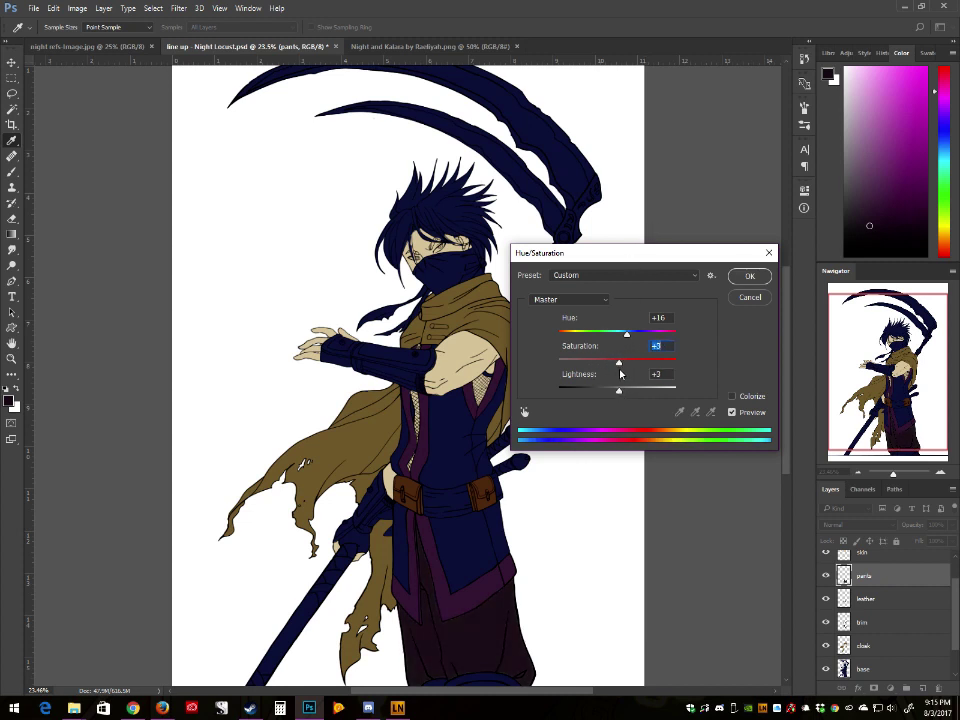
click(750, 277)
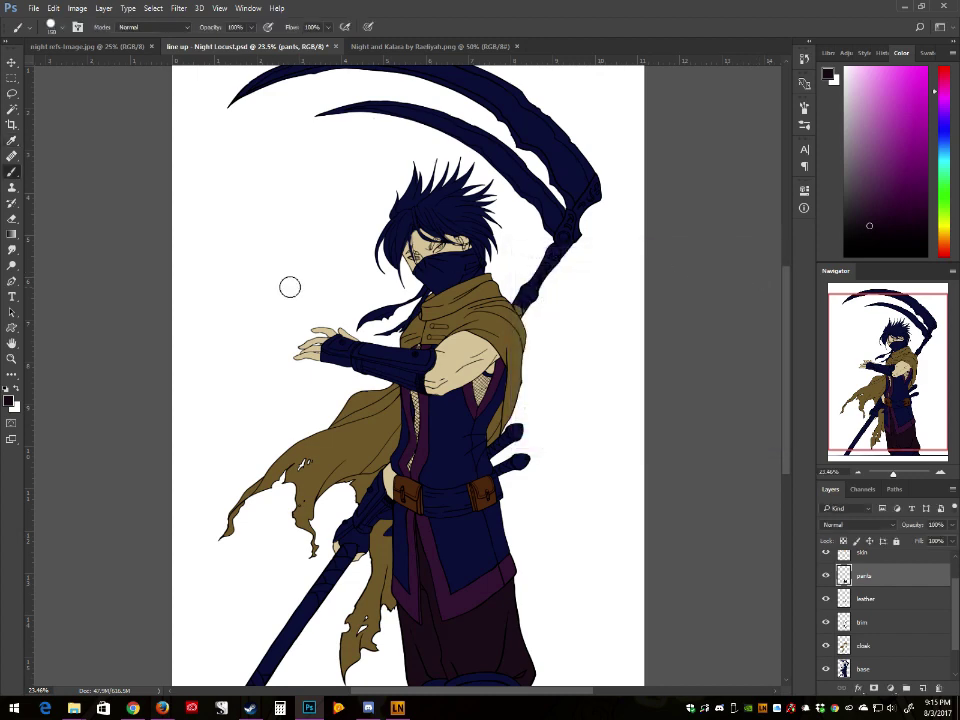
Step: Examine the flat colours of the lower body up close, from the forearm guard and belt to the trousers, and return to the Brush tool
click(11, 359)
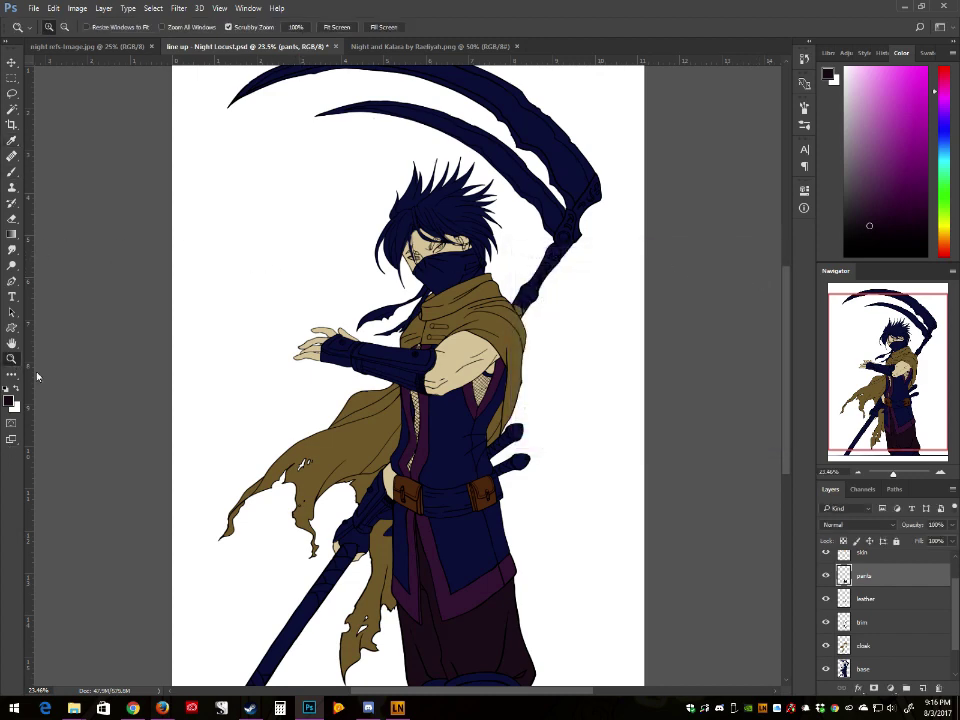
scroll(453, 588, down, 3)
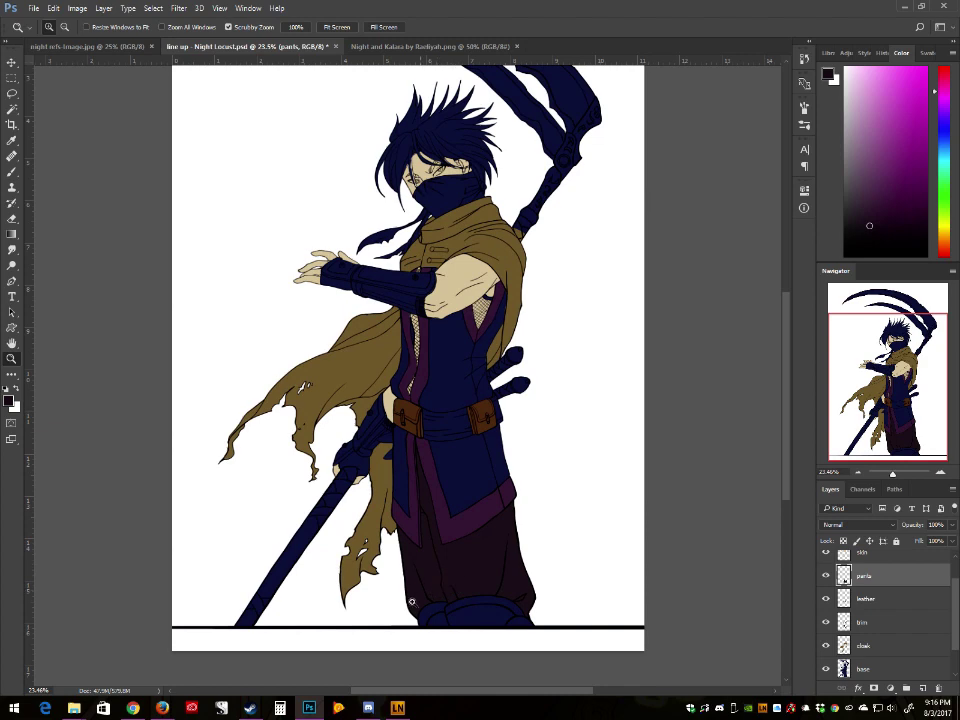
click(407, 605)
click(407, 605)
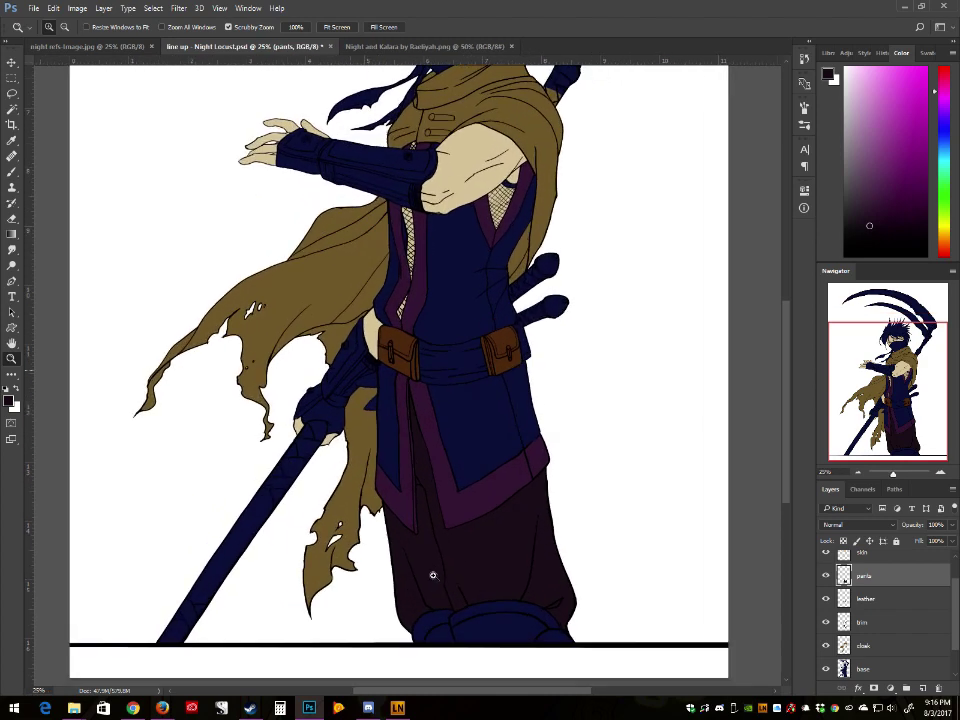
scroll(375, 525, down, 2)
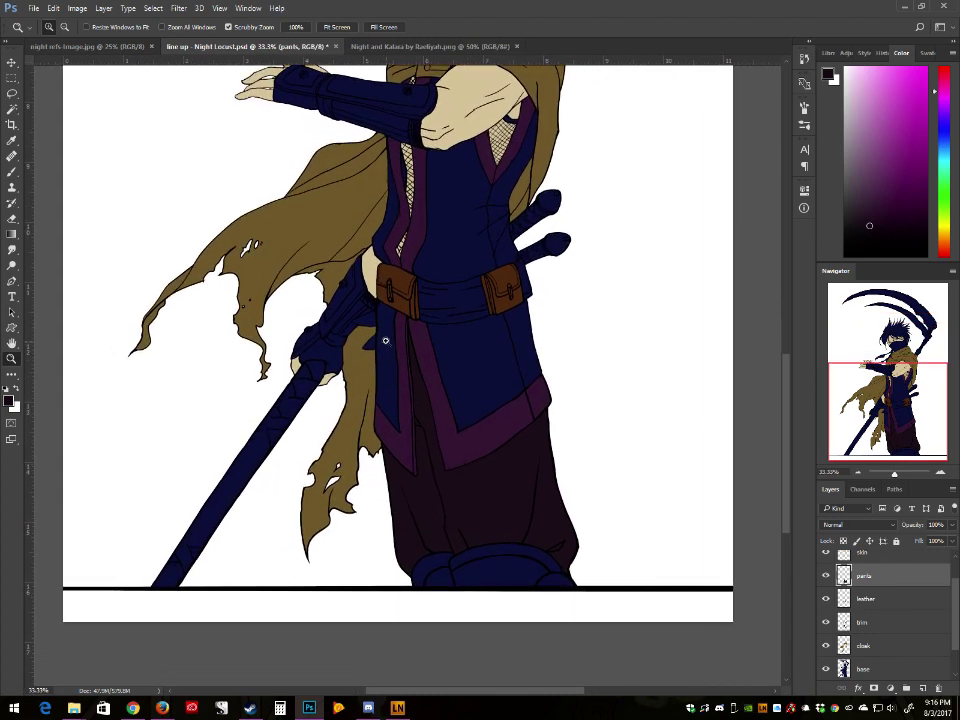
scroll(377, 386, up, 4)
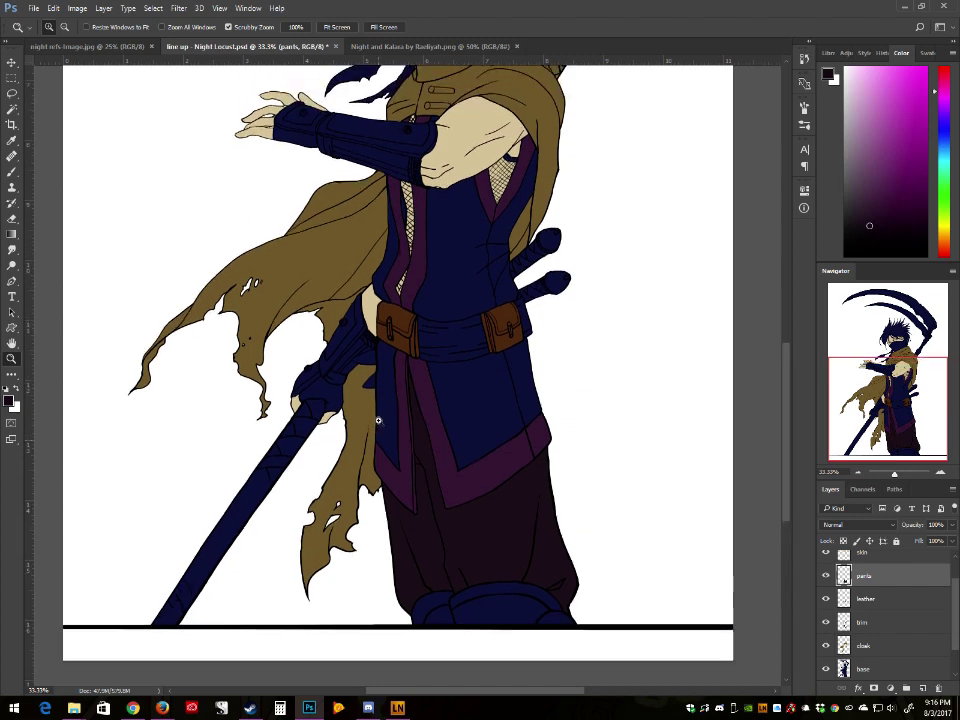
scroll(381, 416, down, 2)
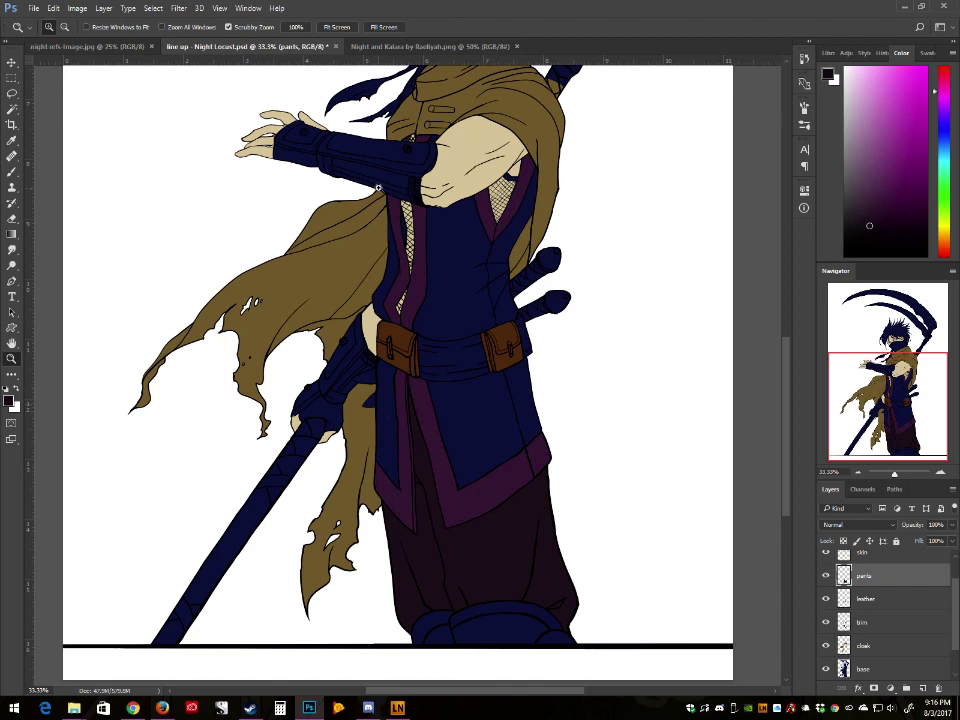
click(13, 172)
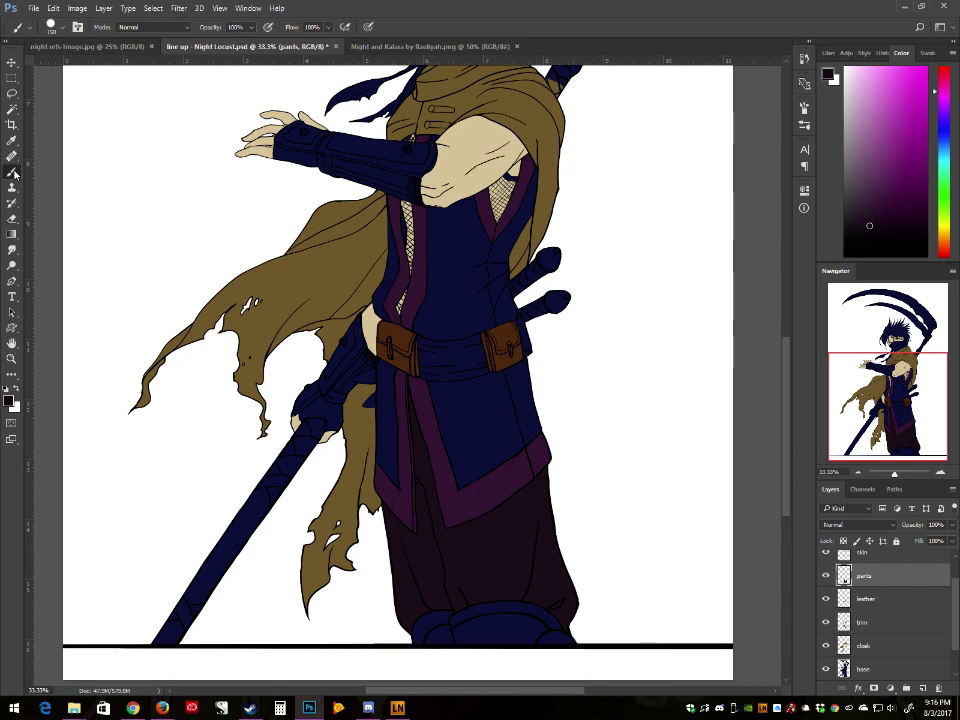
Step: Compare the trousers with and without the pants layer's dark colour, from the cloak down to the knee armour
drag(881, 408, 863, 393)
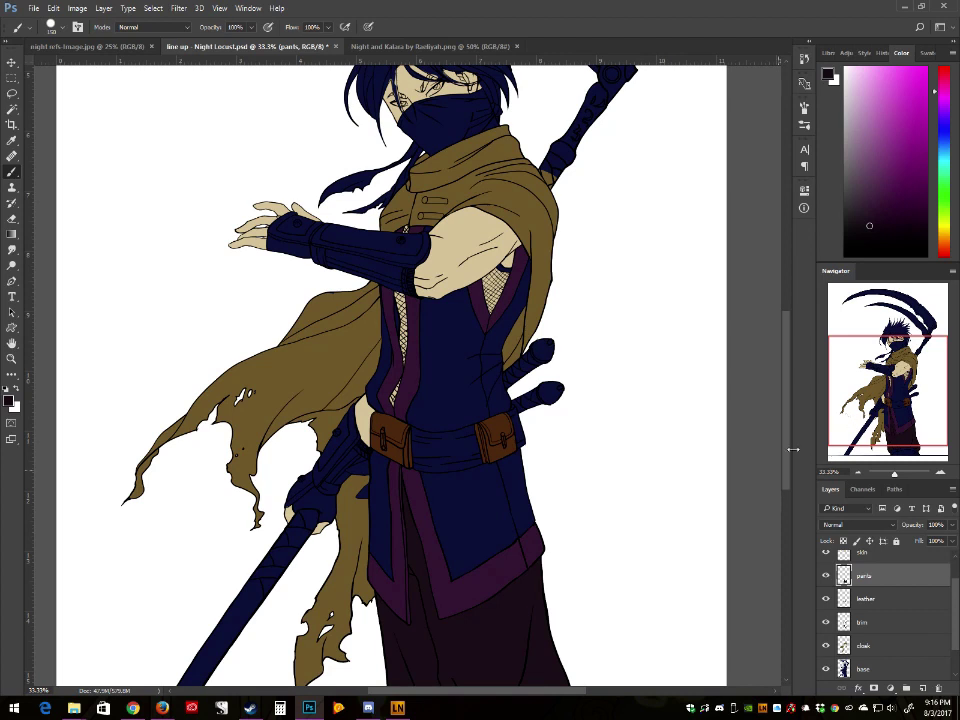
click(946, 79)
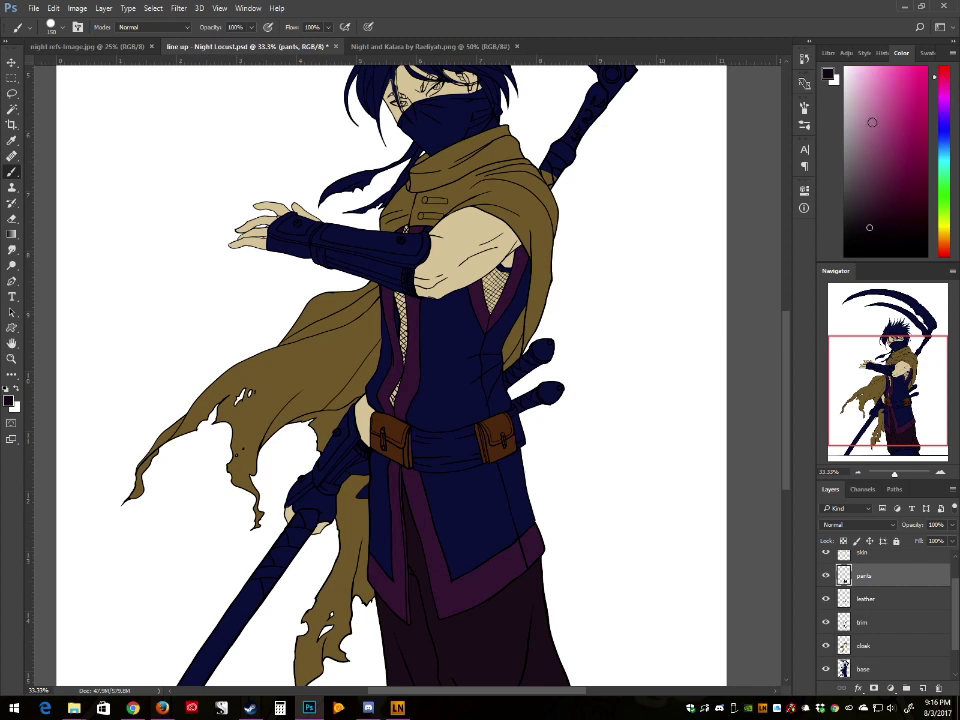
click(826, 578)
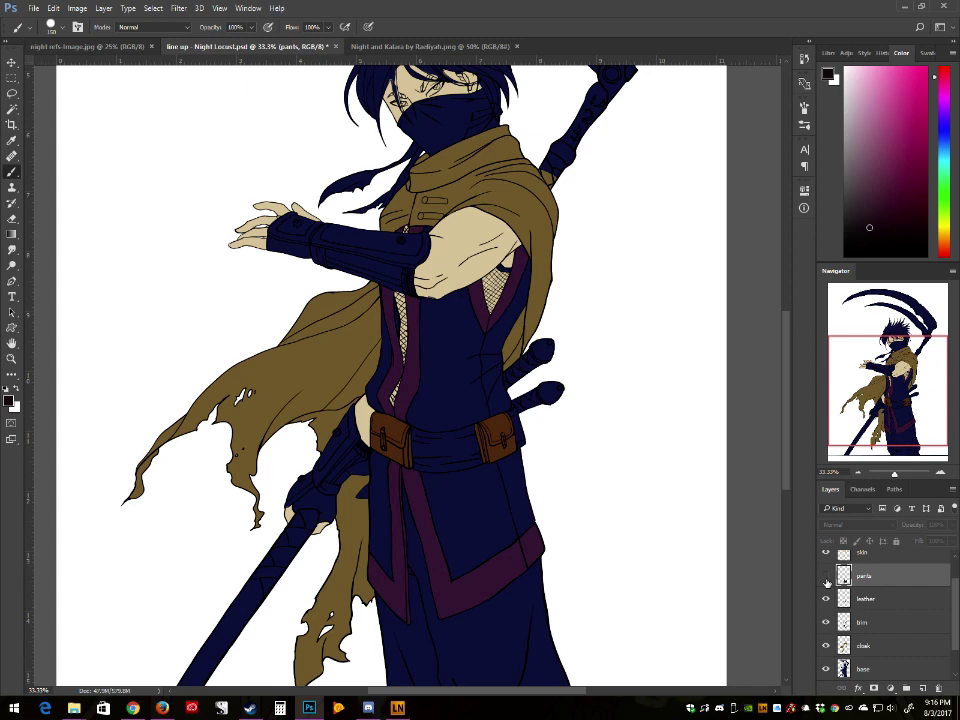
click(826, 577)
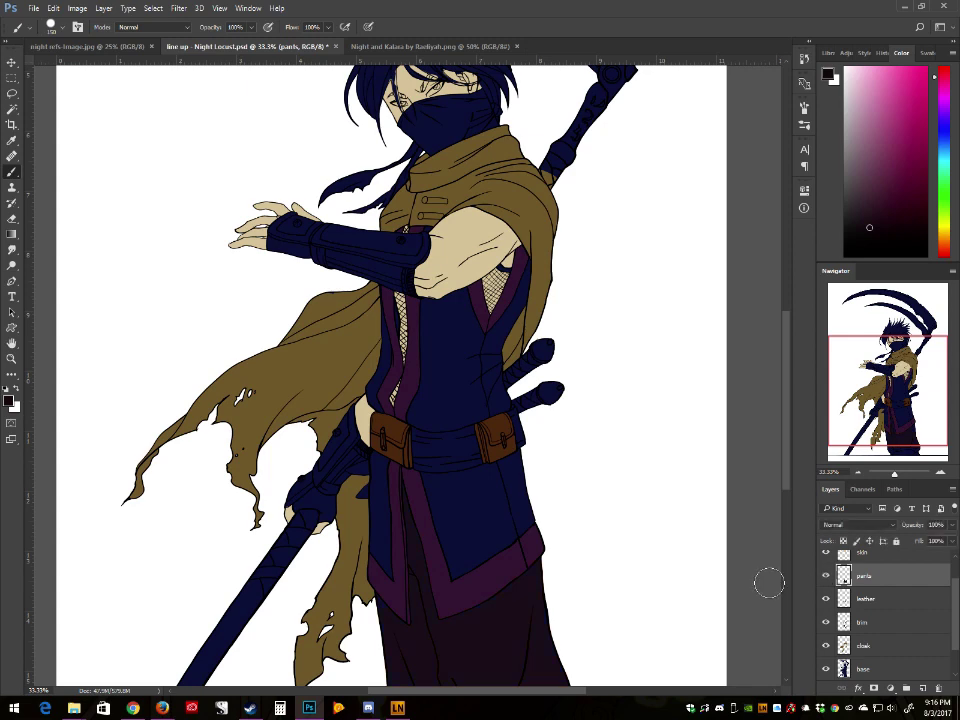
scroll(446, 572, down, 3)
scroll(451, 568, down, 1)
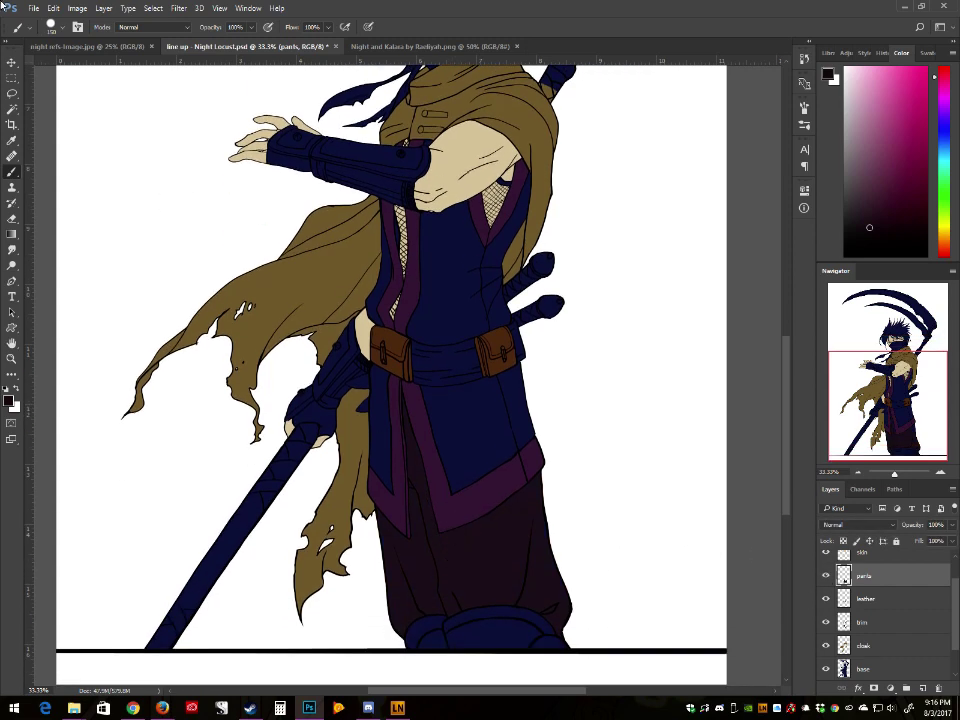
Step: Recolour the pants layer to a bluish near-black with Hue/Saturation, using hue -97, saturation -10 and lightness -14
click(80, 9)
mouse_move(157, 38)
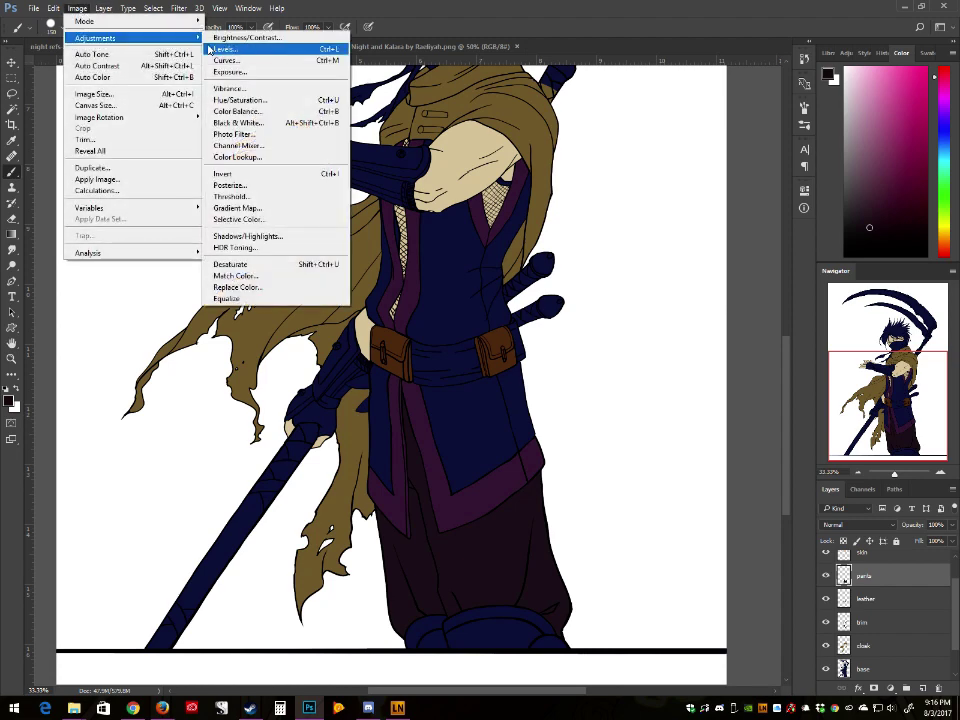
click(256, 101)
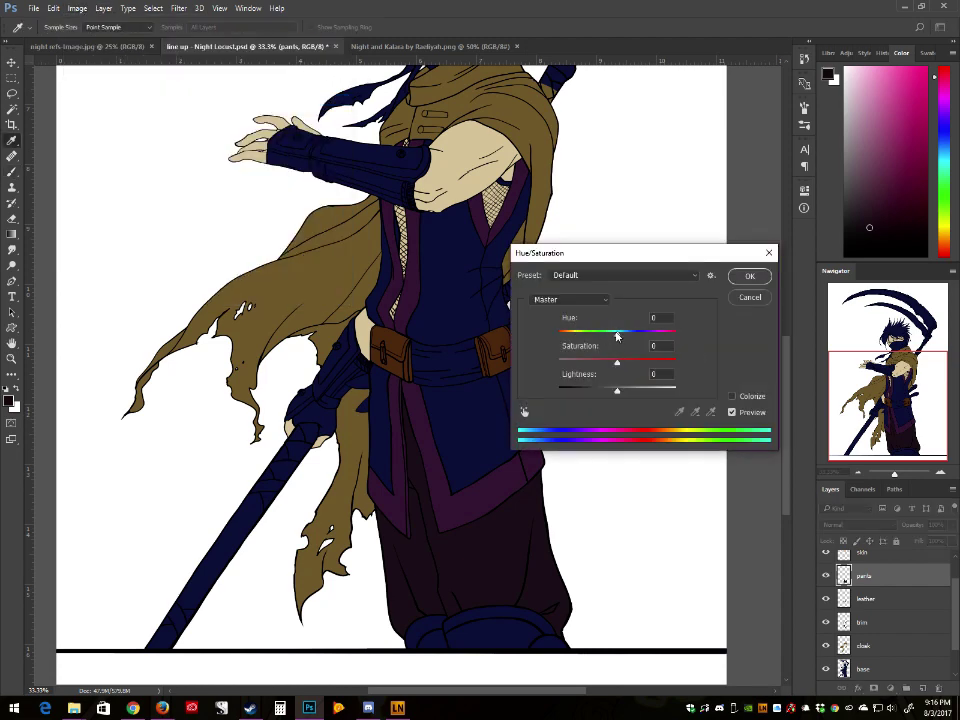
drag(616, 335, 628, 393)
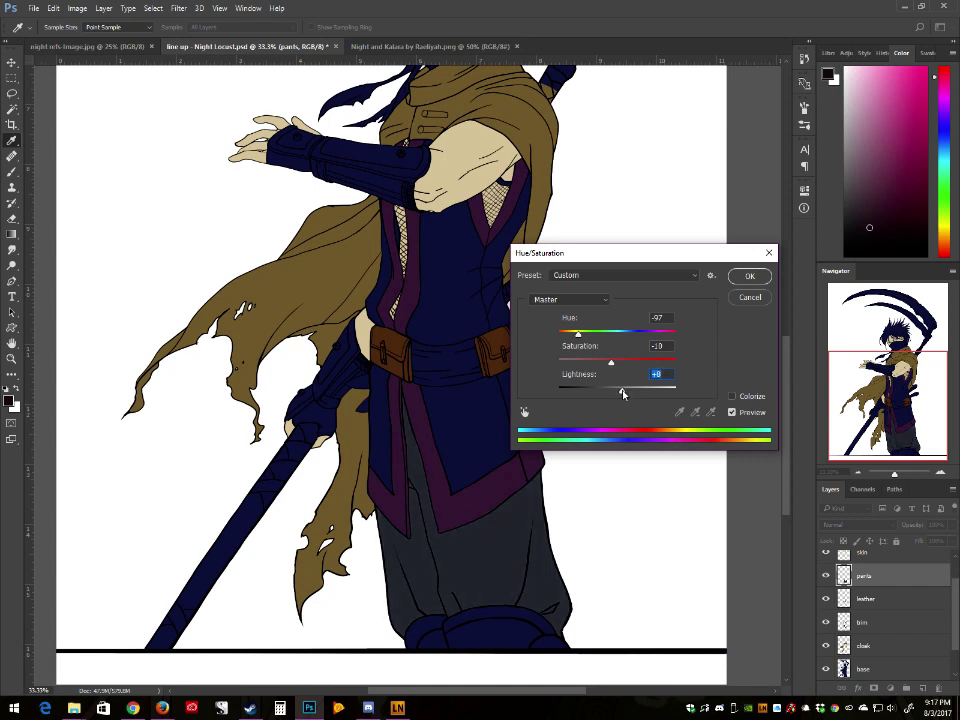
mouse_move(624, 393)
mouse_down()
mouse_move(594, 392)
mouse_move(610, 393)
mouse_up()
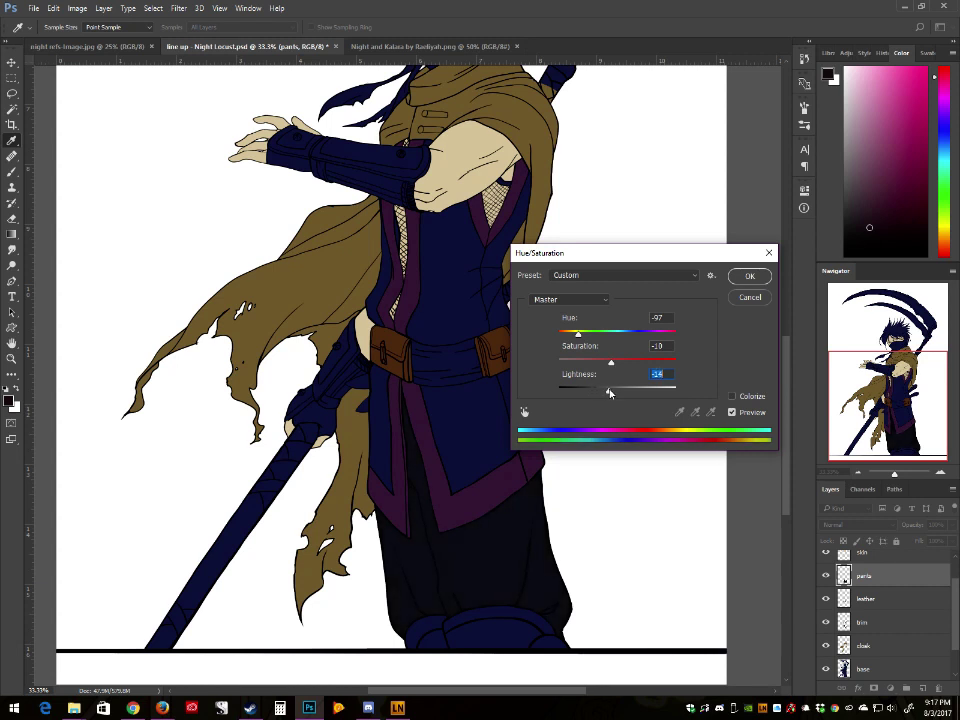
click(749, 275)
key(b)
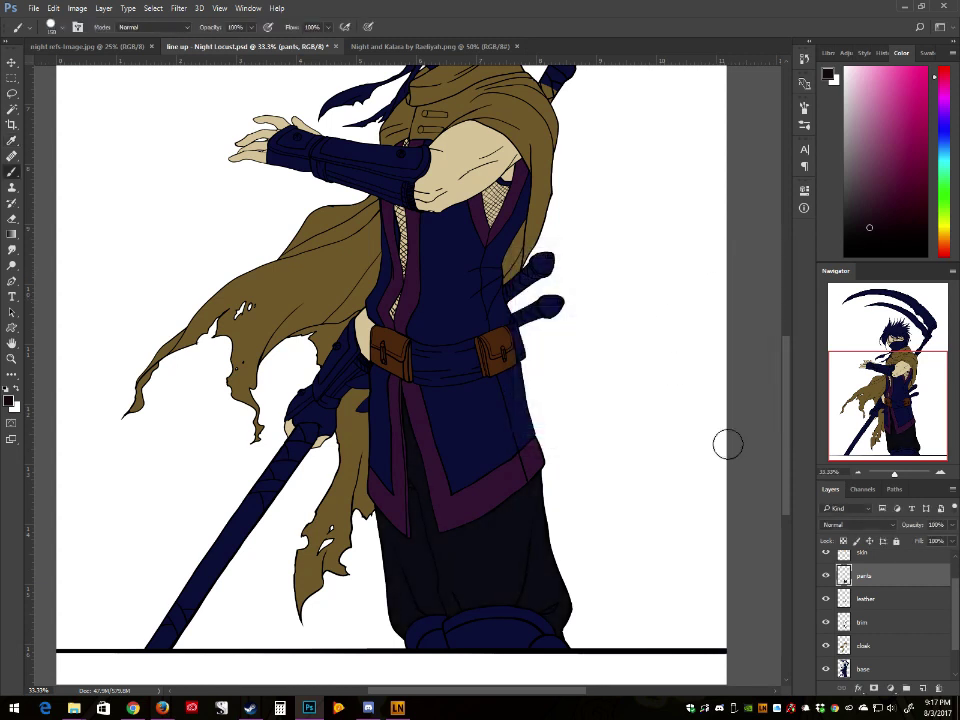
Step: Recolour the trim layer to a dark blue-green with Hue/Saturation, adjusting hue, saturation and lightness
click(853, 600)
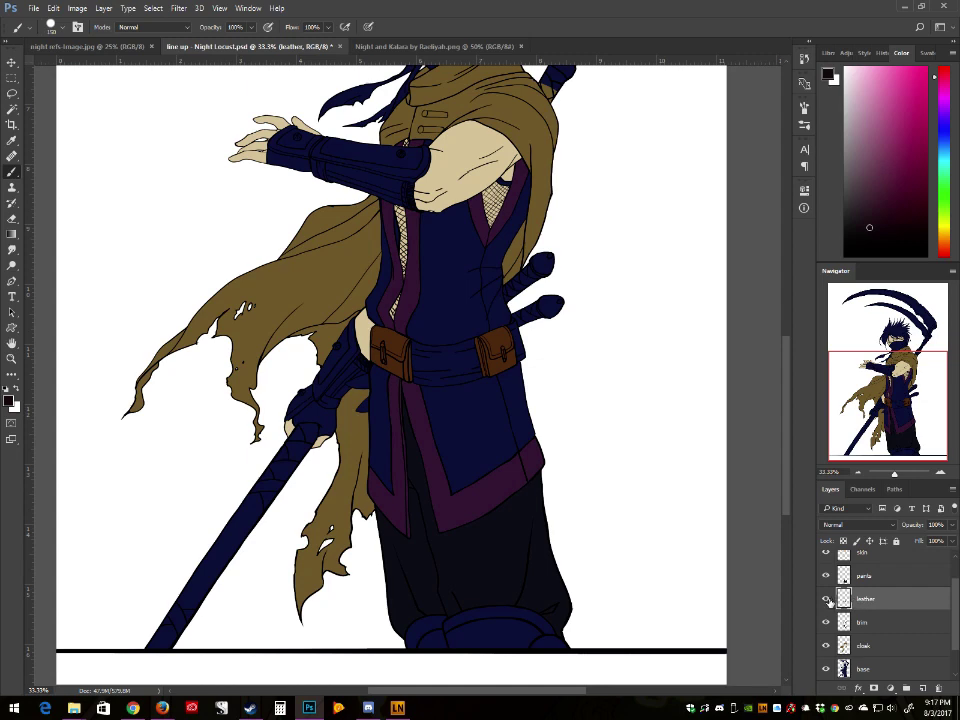
click(884, 624)
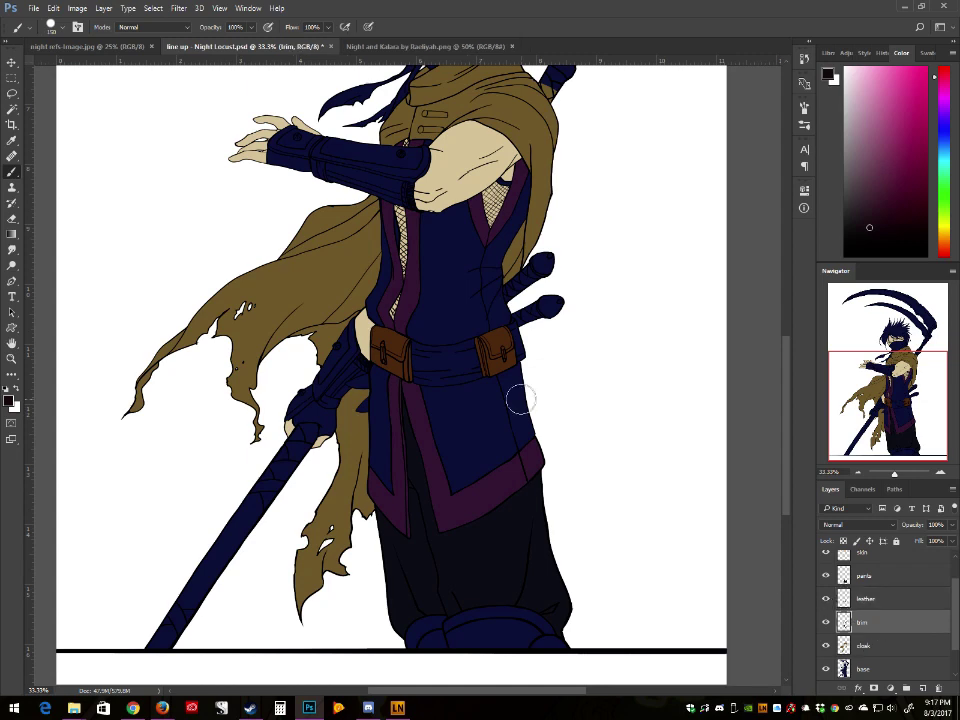
click(77, 8)
mouse_move(120, 38)
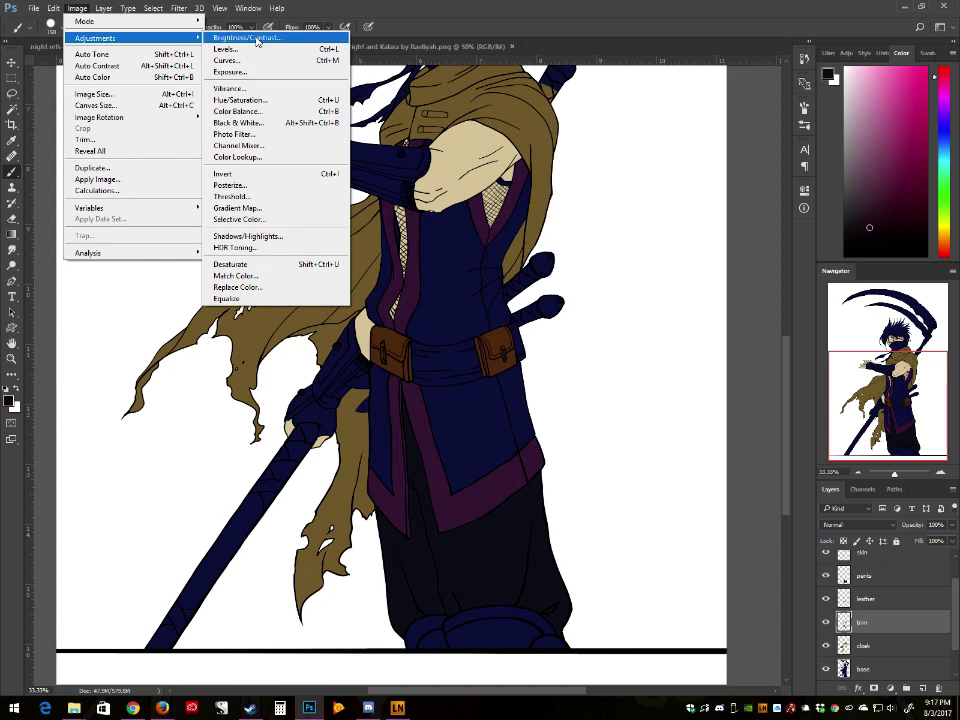
click(240, 100)
drag(611, 368, 588, 343)
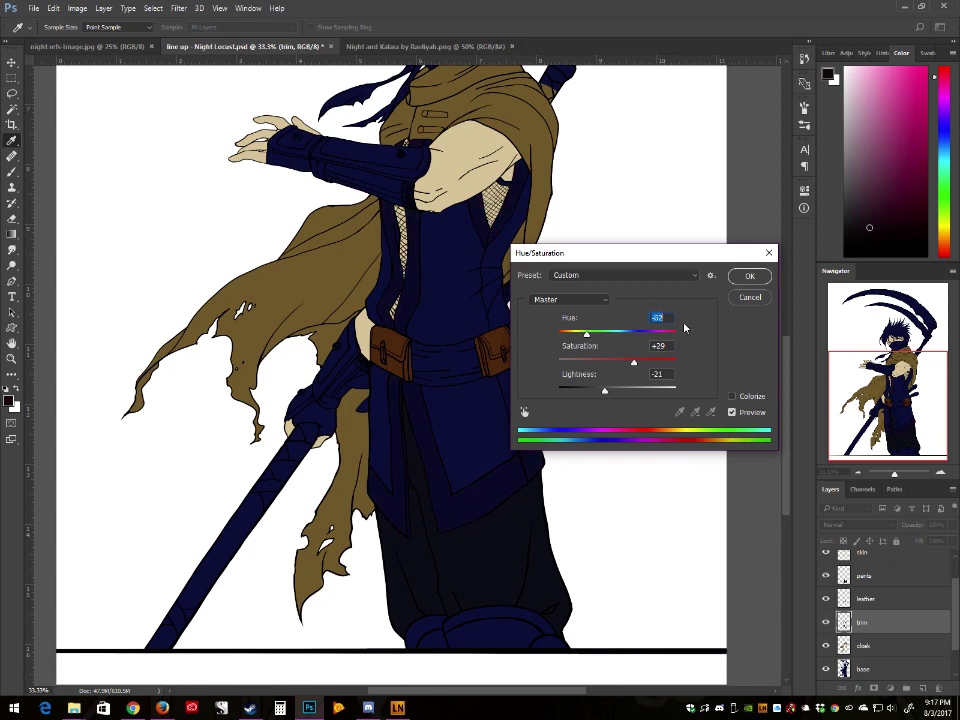
drag(595, 392, 626, 364)
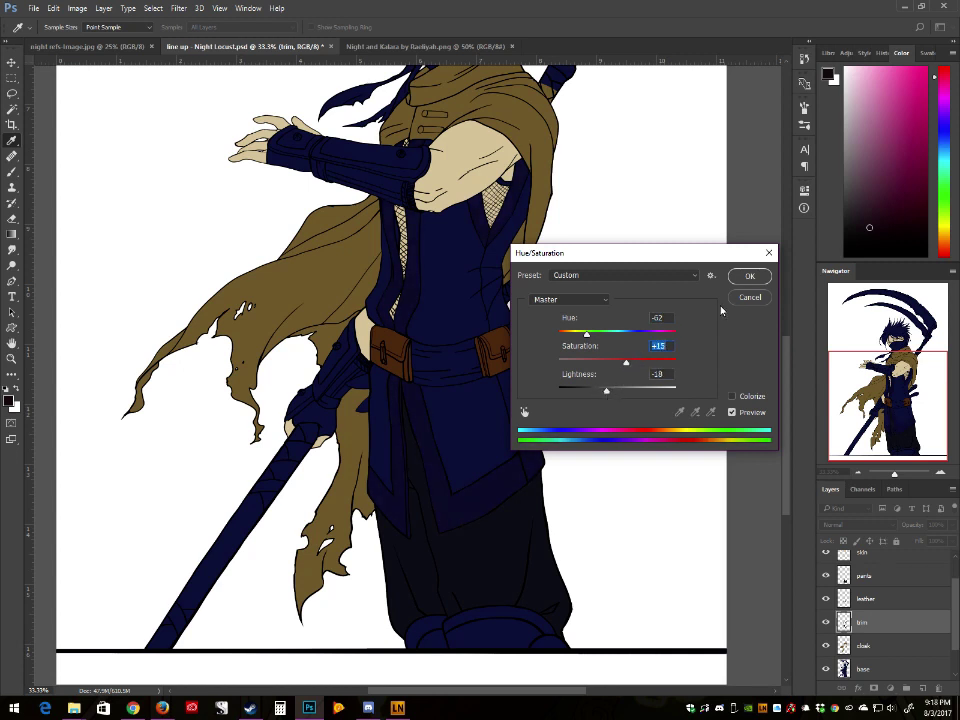
click(606, 391)
drag(591, 341, 581, 340)
click(745, 278)
key(b)
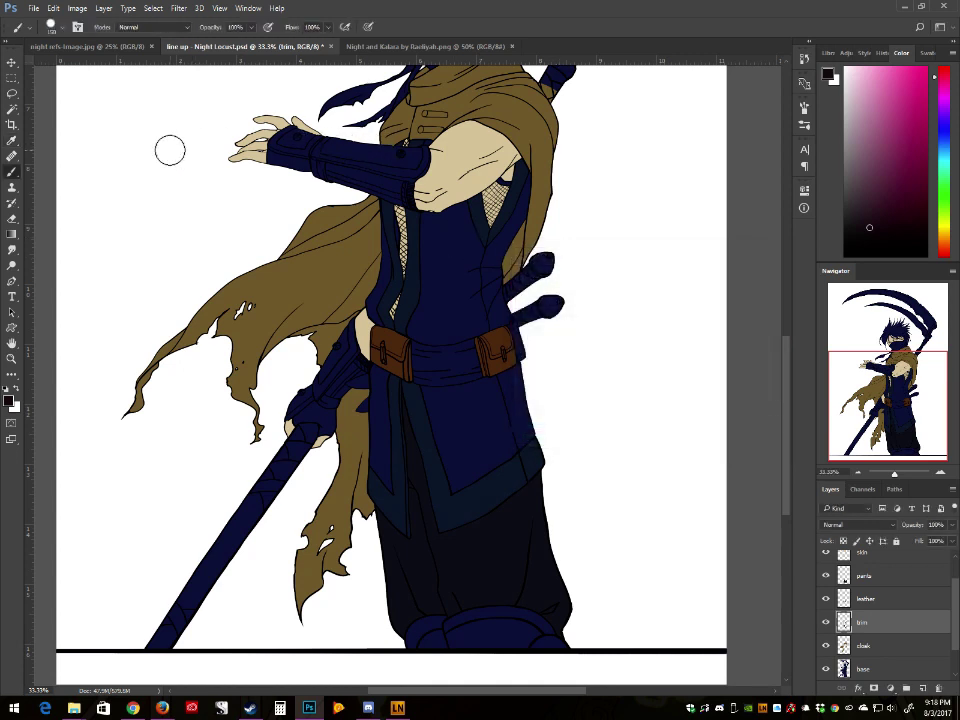
Step: Examine the recoloured trim up close around the vest opening and armhole, and return to a view of the figure
key(z)
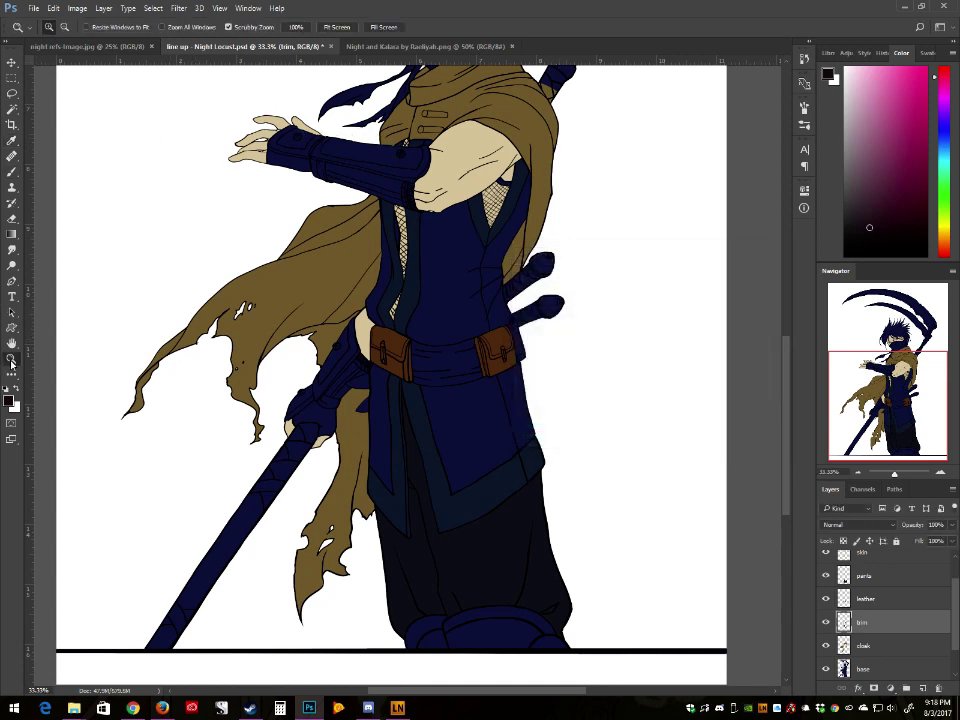
click(416, 219)
click(416, 219)
click(416, 219)
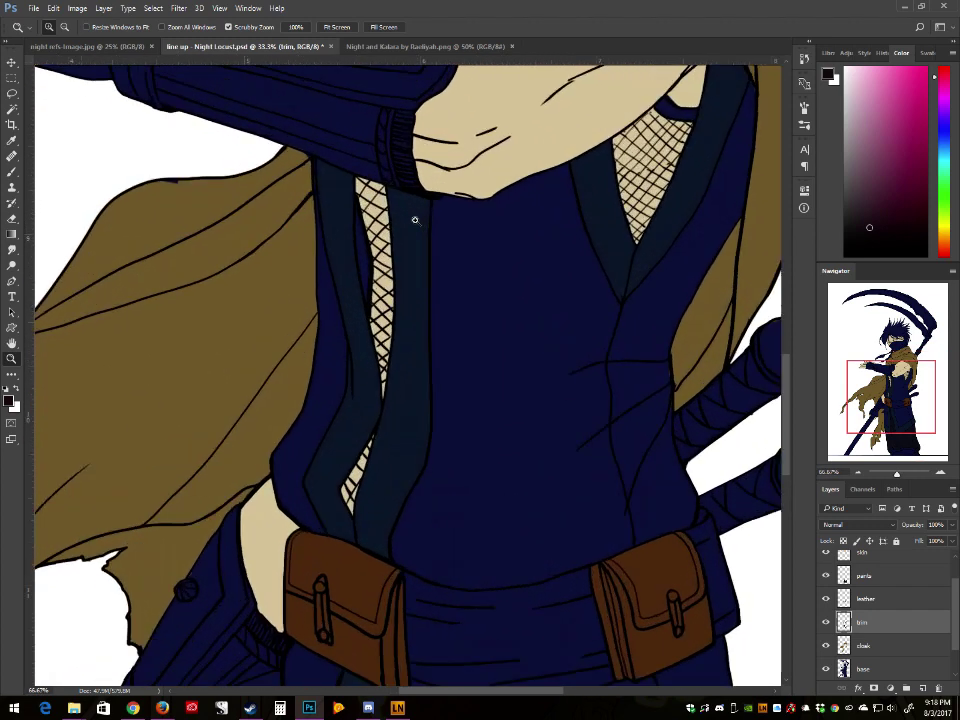
scroll(365, 370, up, 1)
scroll(366, 370, up, 1)
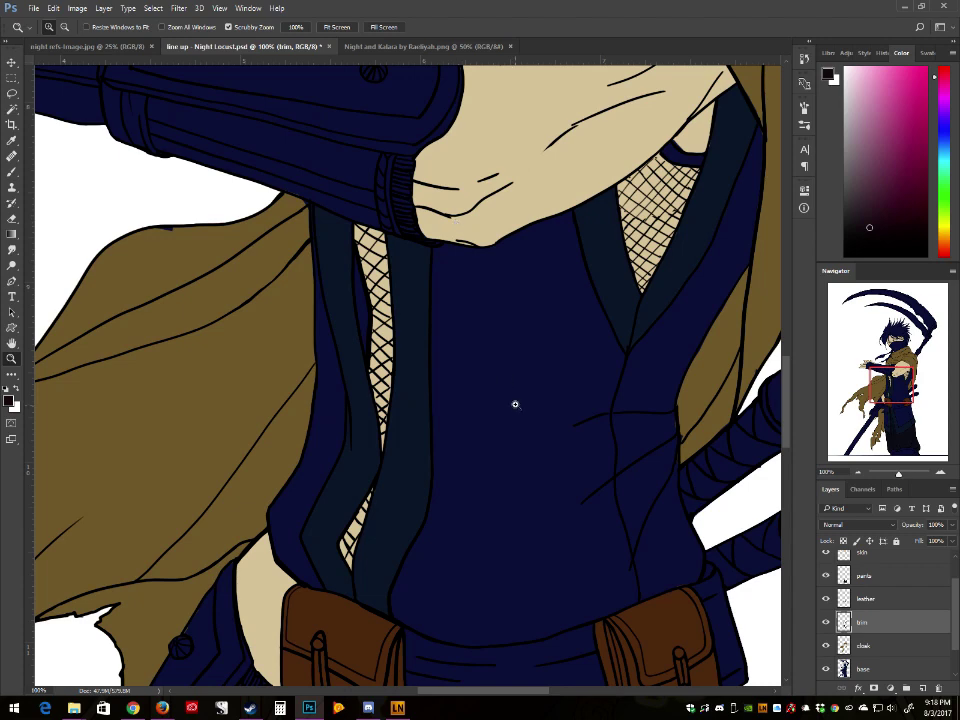
scroll(408, 302, up, 4)
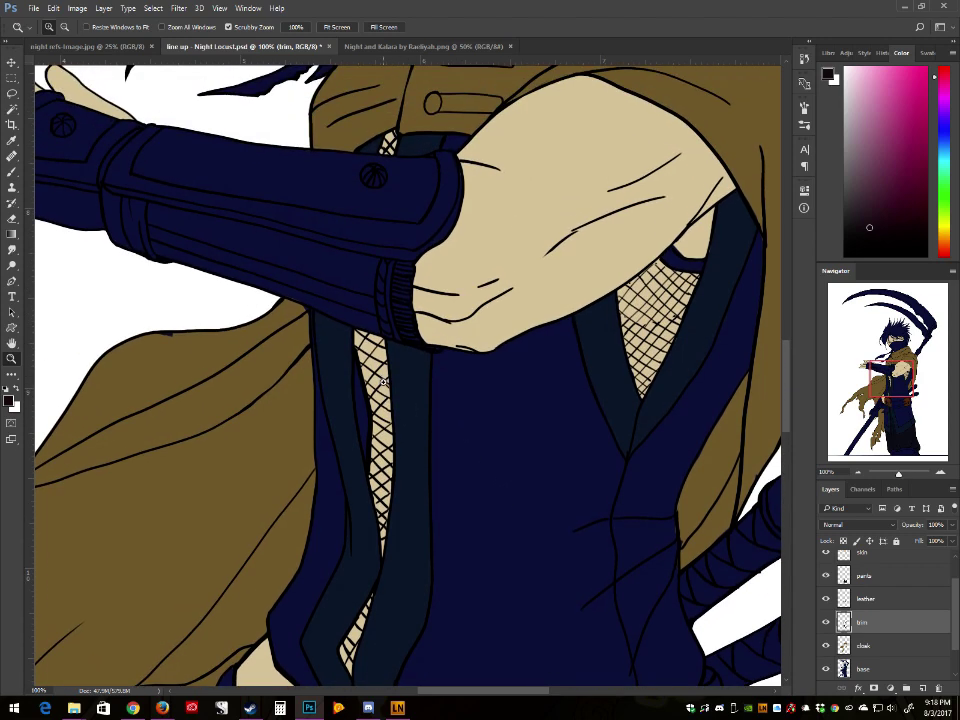
scroll(365, 406, down, 2)
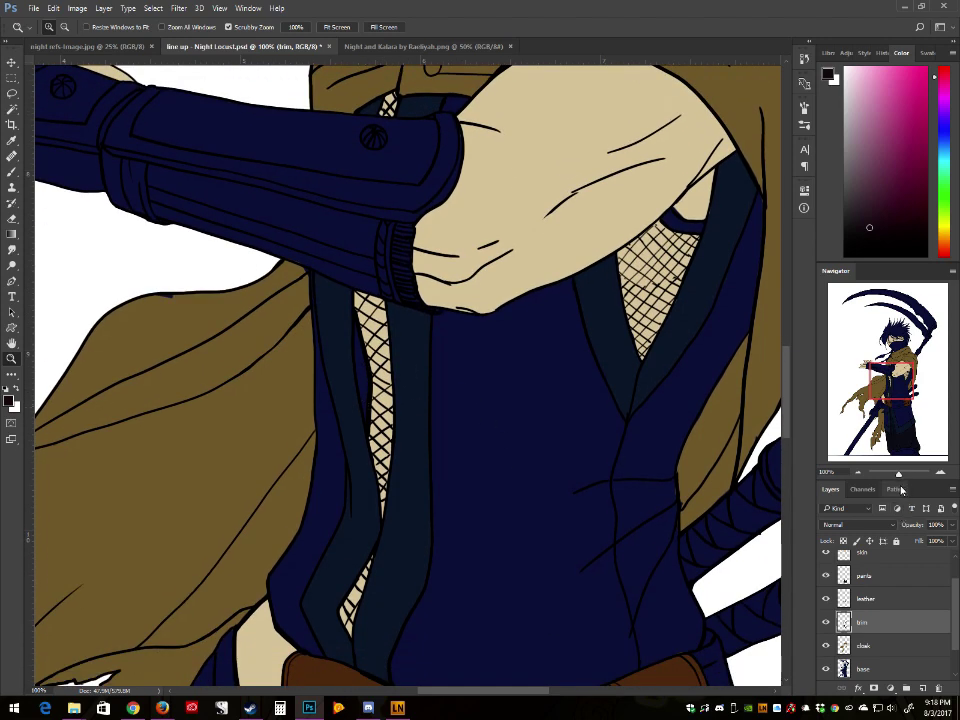
drag(898, 473, 895, 478)
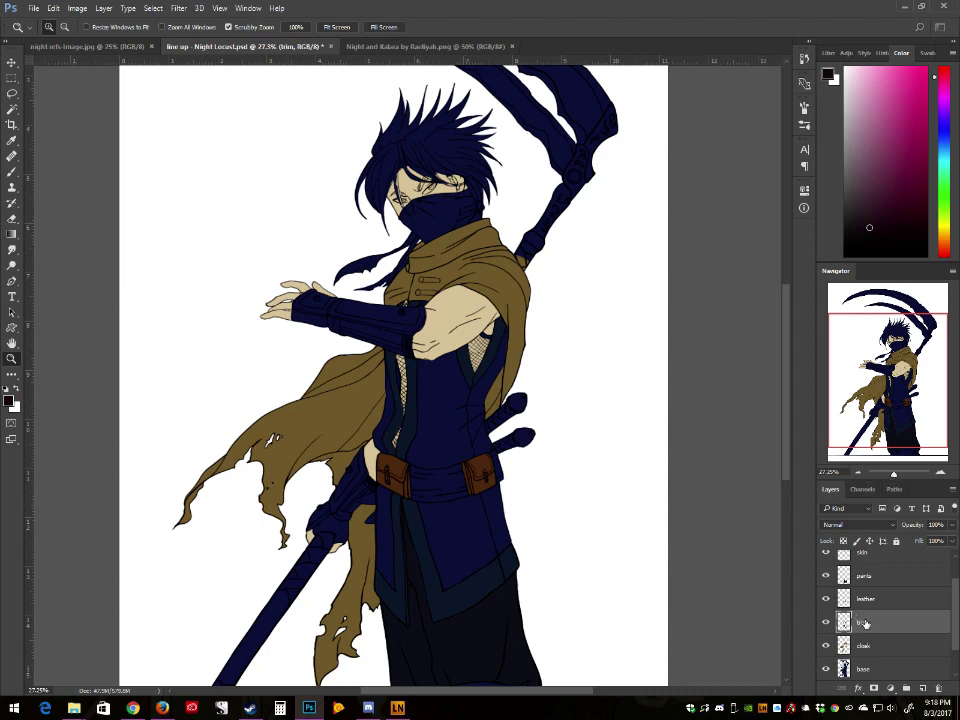
Step: Add a new layer directly above the skin layer and name it mesh
scroll(866, 624, up, 2)
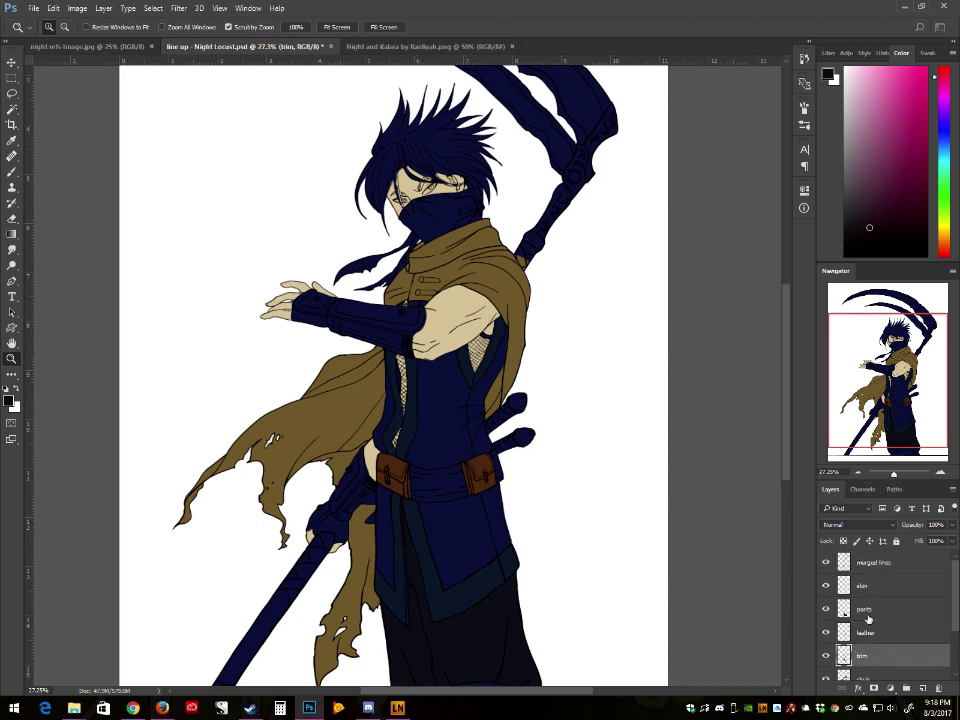
click(879, 592)
click(921, 689)
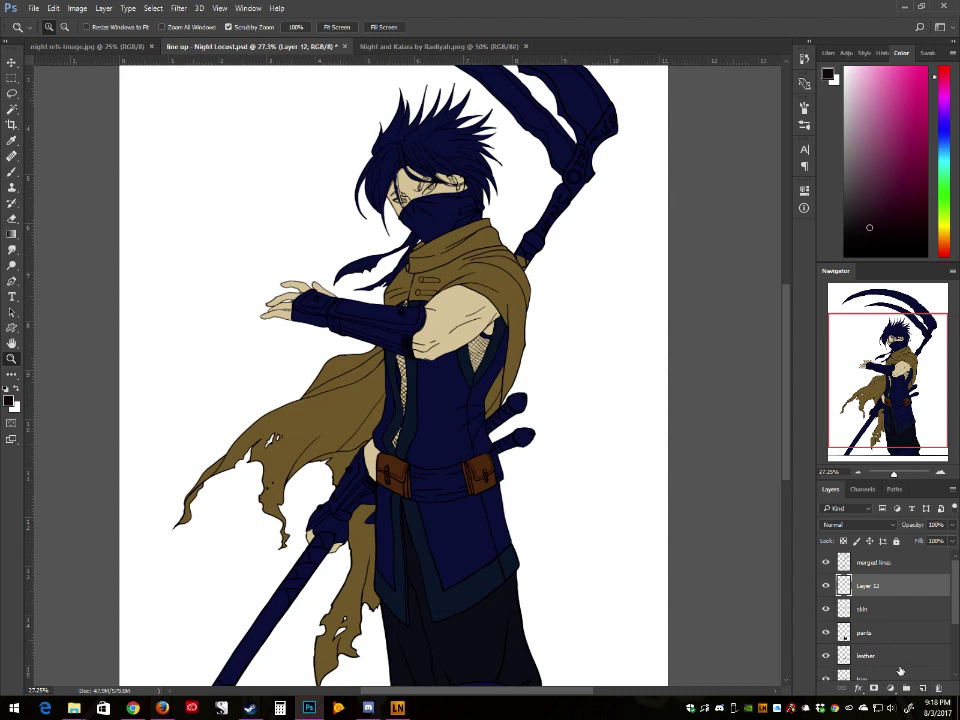
double_click(870, 586)
text(mesh)
key(Return)
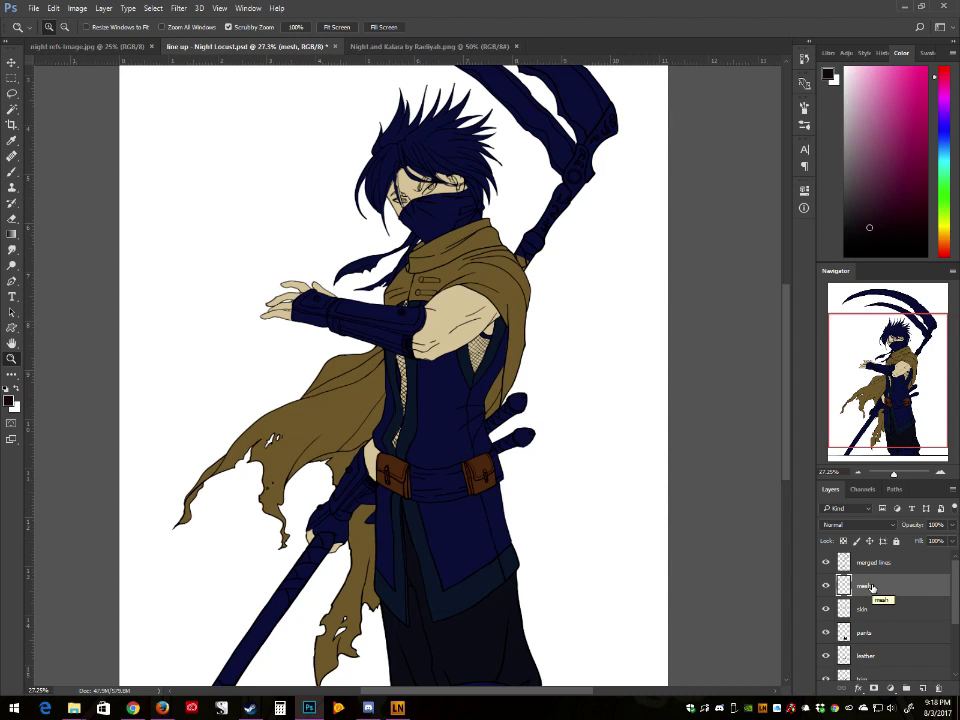
Step: Rename the mesh layer to hair
double_click(870, 586)
text(hair)
key(Return)
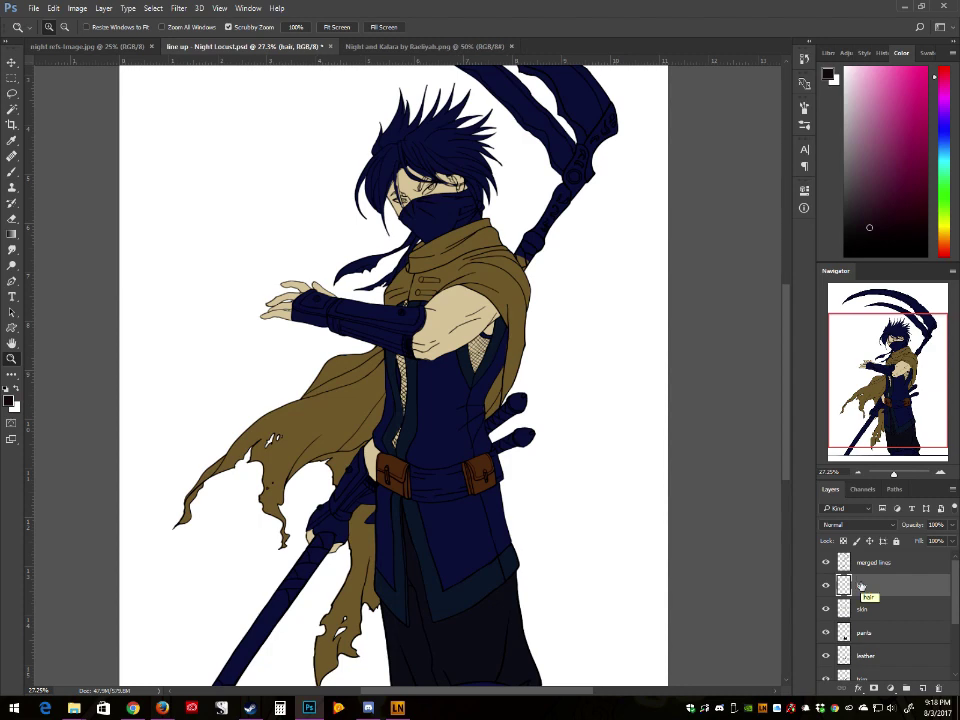
Step: Load the base layer's silhouette as a selection and pick a very dark brown as the brush colour for the hair
click(901, 473)
drag(887, 371, 891, 330)
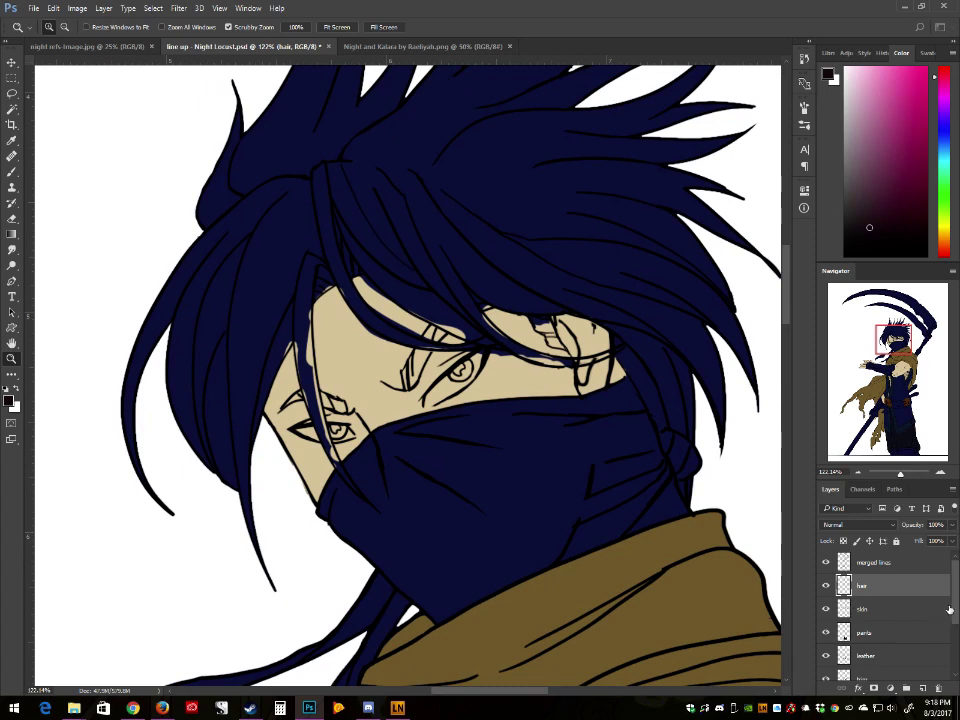
mouse_move(957, 604)
mouse_down()
mouse_move(956, 640)
mouse_move(956, 588)
mouse_up()
ctrl+click(845, 649)
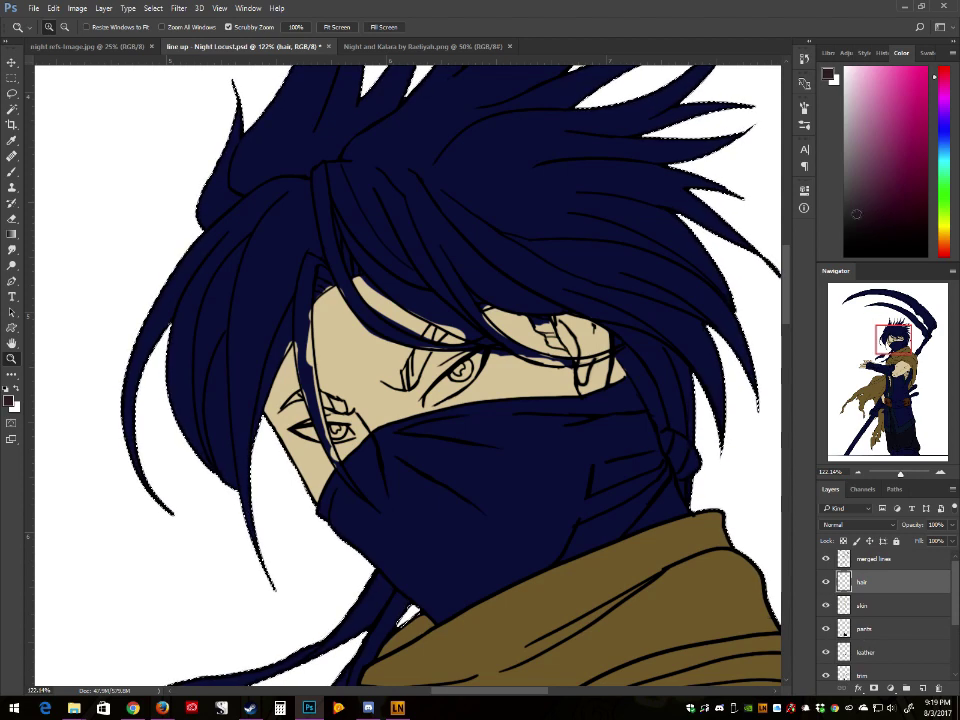
click(944, 243)
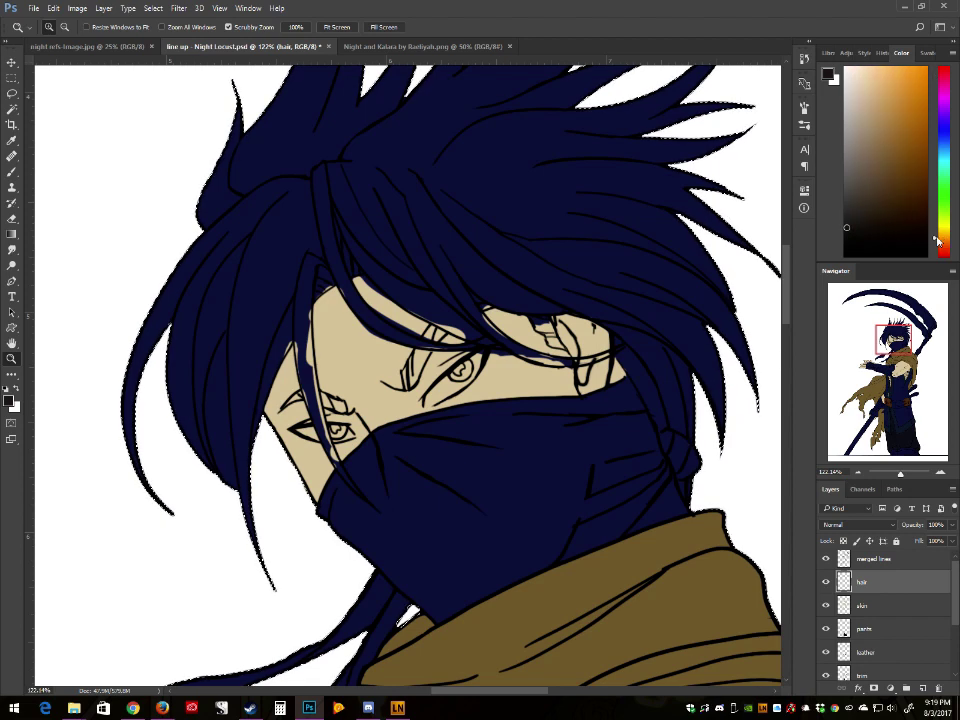
click(922, 237)
drag(919, 234, 924, 232)
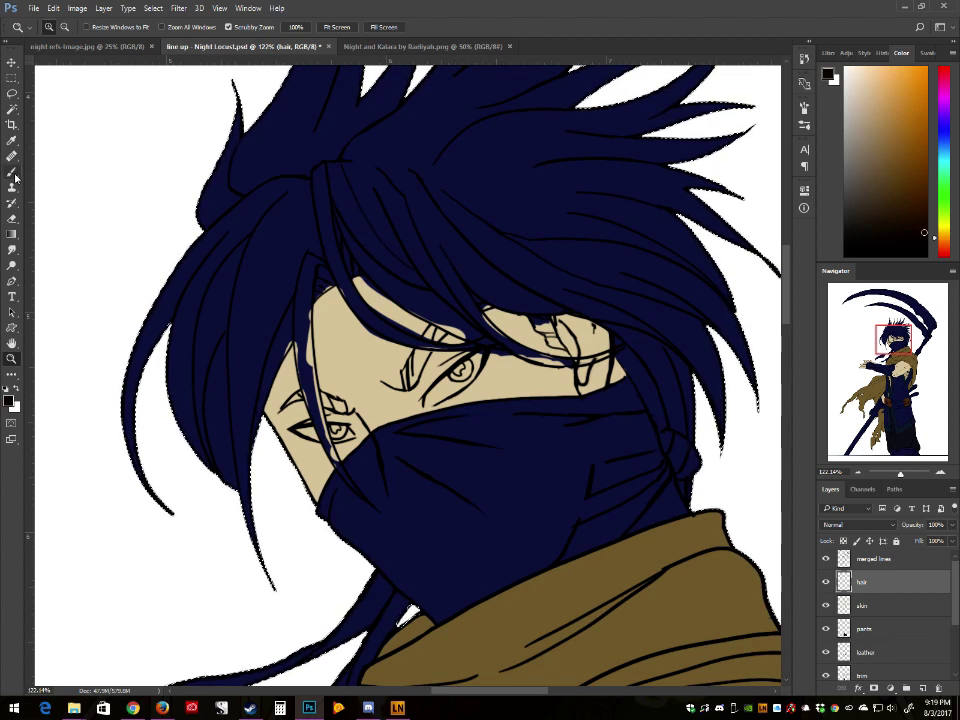
key(b)
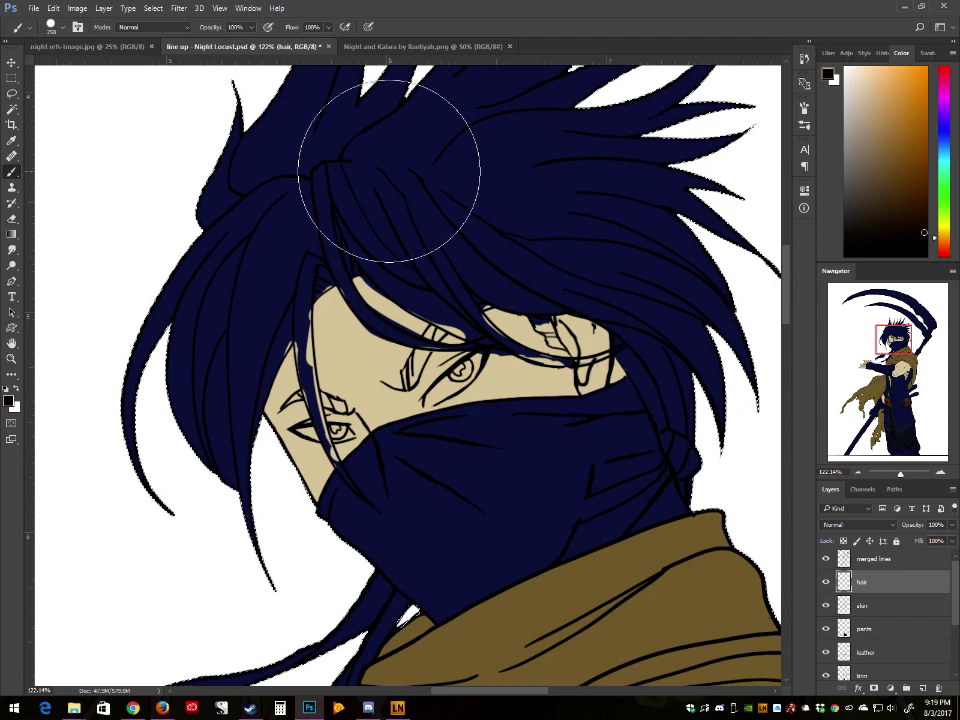
Step: Paint the long front locks and the adjoining crown of the hair dark brown on the hair layer, within the selection
mouse_move(268, 205)
mouse_down()
mouse_move(114, 424)
mouse_move(110, 449)
mouse_up()
drag(133, 268, 172, 340)
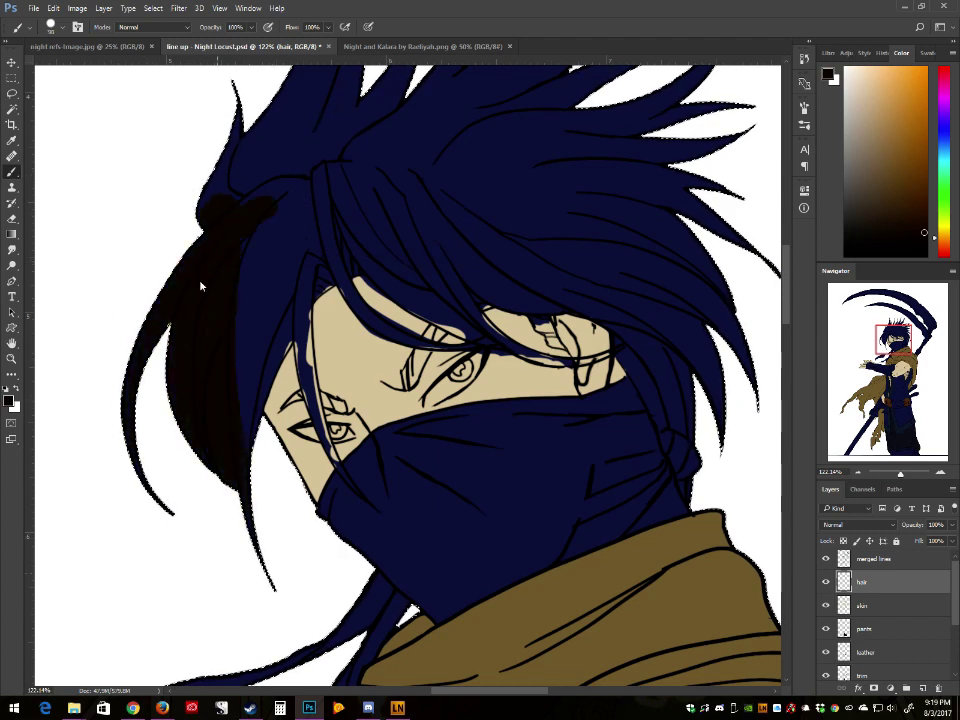
mouse_move(200, 287)
mouse_down()
mouse_move(201, 424)
mouse_move(226, 319)
mouse_move(309, 184)
mouse_move(289, 213)
mouse_move(285, 131)
mouse_move(237, 97)
mouse_move(180, 142)
mouse_move(186, 160)
mouse_move(226, 178)
mouse_move(282, 131)
mouse_move(252, 178)
mouse_up()
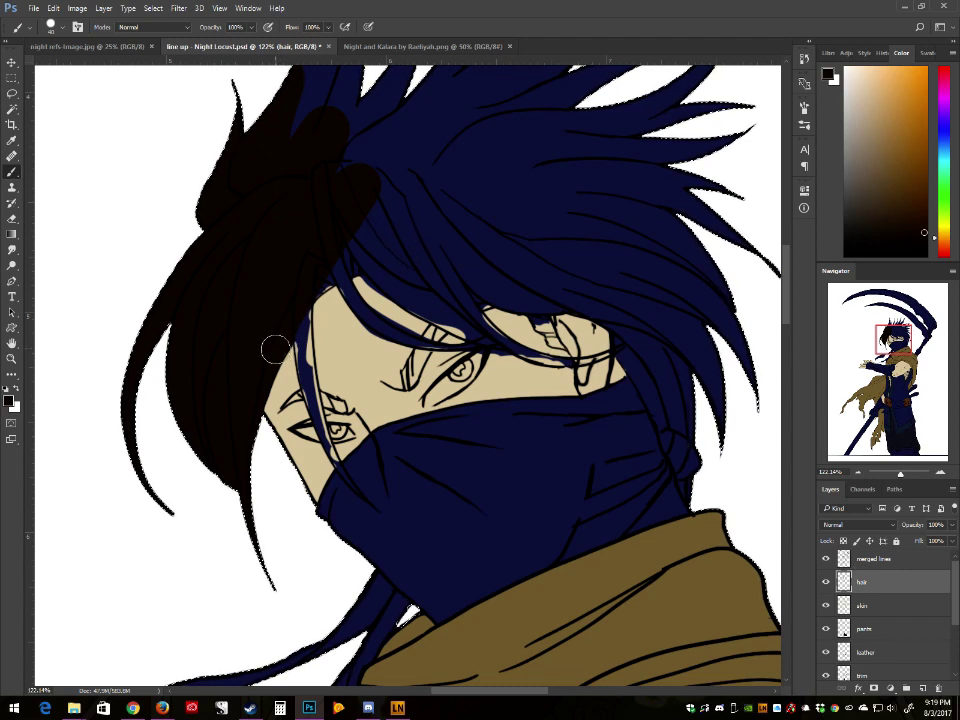
Step: Paint the thin hair strand across the face and both eyebrows dark brown with a small brush of about 10 px
key(bracketleft)
key(bracketleft)
key(bracketleft)
key(bracketleft)
key(bracketleft)
key(bracketleft)
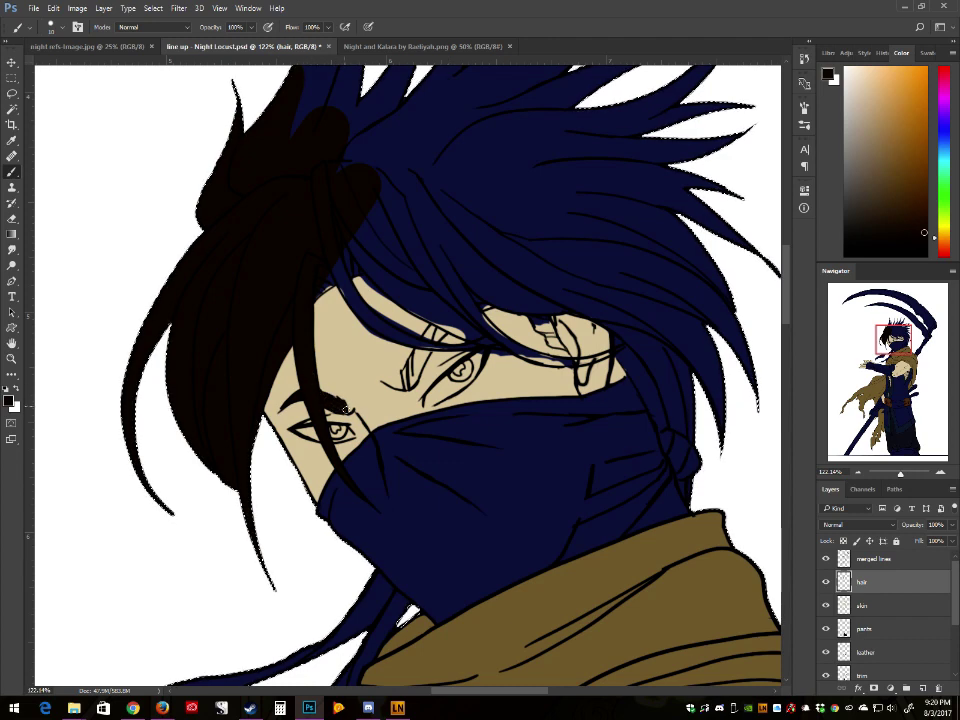
drag(403, 380, 416, 352)
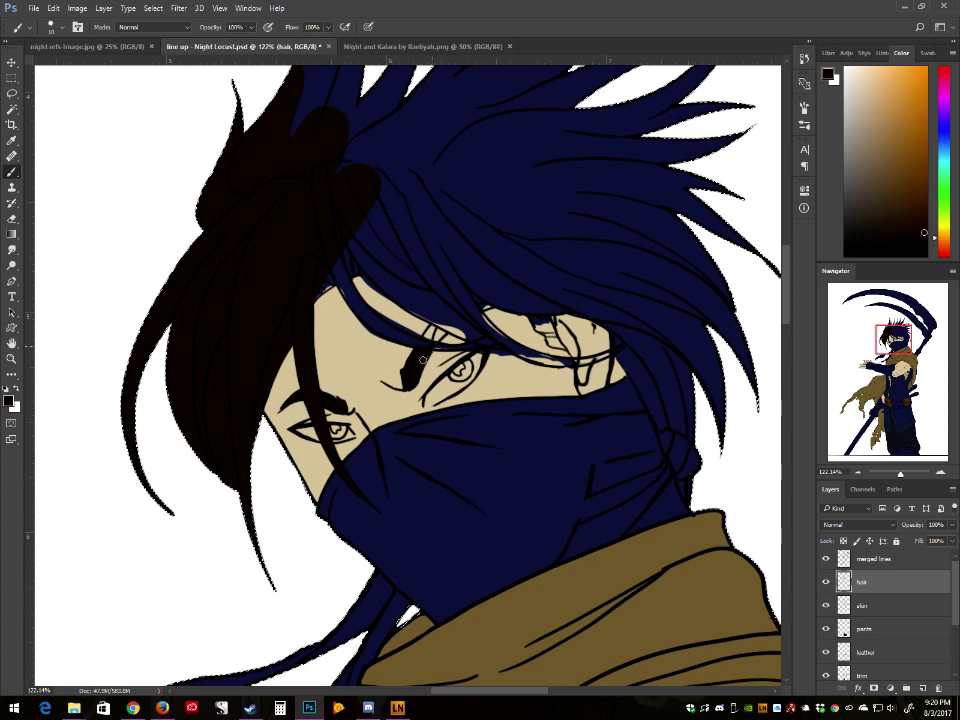
drag(423, 360, 440, 326)
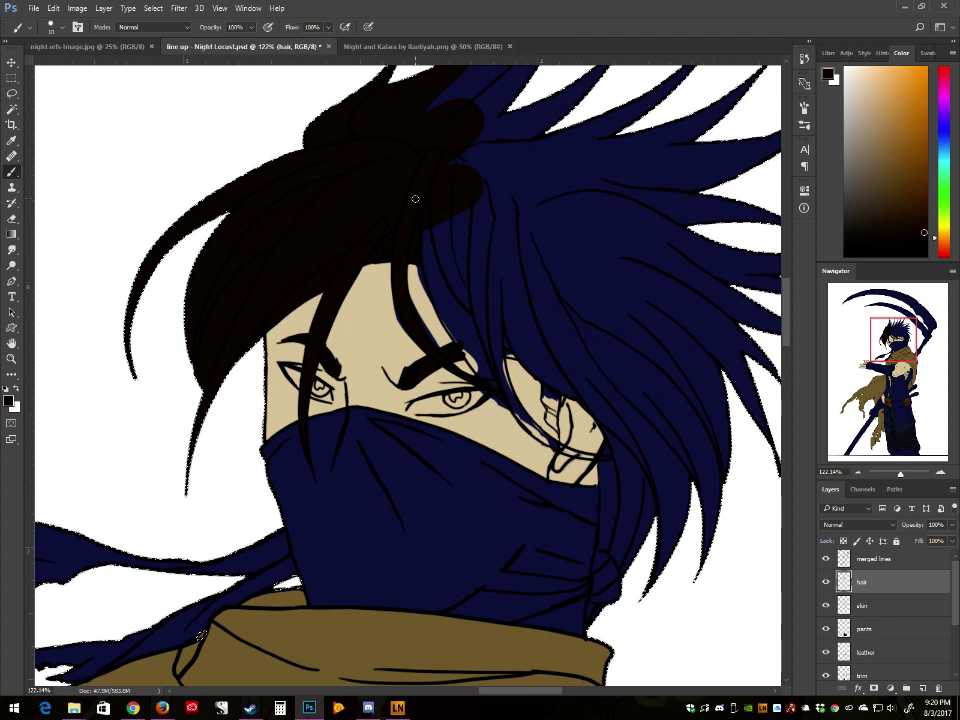
Step: Paint the fringe strands beside the forehead and the hair edge around the ear dark brown on the hair layer
key(bracketright)
key(bracketright)
key(bracketright)
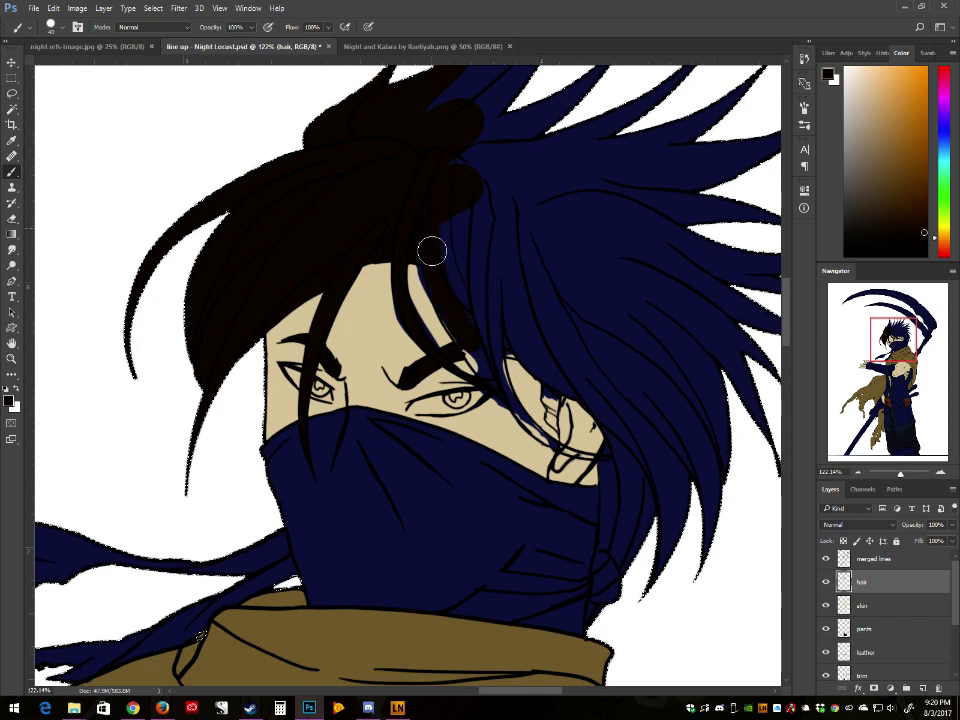
mouse_move(438, 294)
mouse_down()
mouse_move(463, 237)
mouse_move(453, 244)
mouse_move(487, 211)
mouse_move(491, 336)
mouse_up()
key(bracketleft)
key(bracketleft)
key(bracketleft)
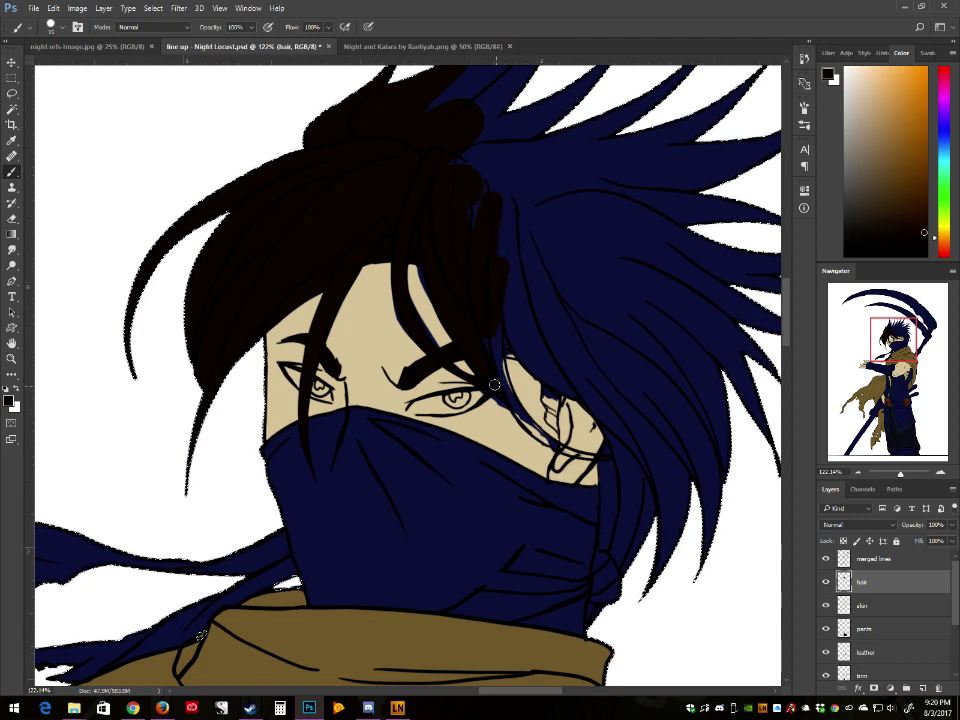
mouse_move(492, 312)
mouse_down()
mouse_move(502, 376)
mouse_move(534, 432)
mouse_move(524, 419)
mouse_move(578, 454)
mouse_up()
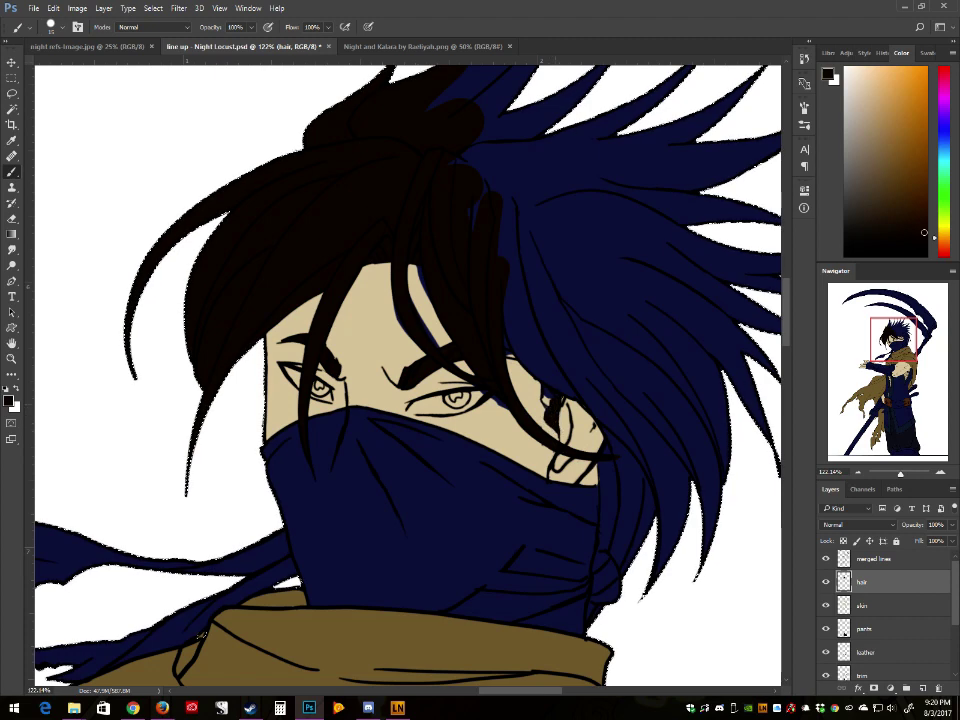
drag(554, 394, 551, 403)
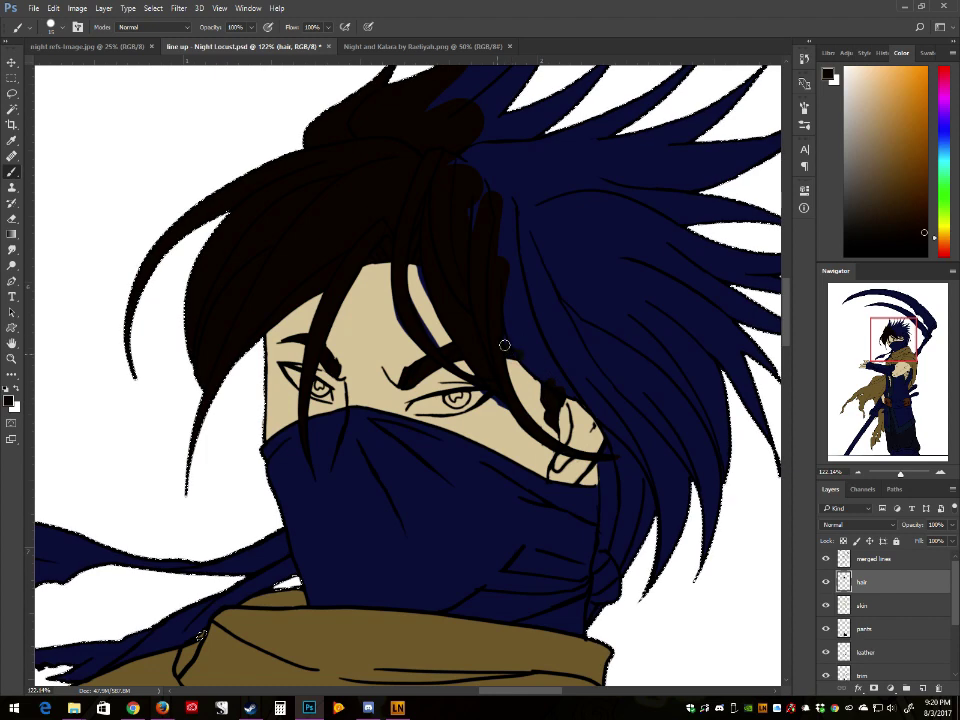
drag(532, 366, 514, 321)
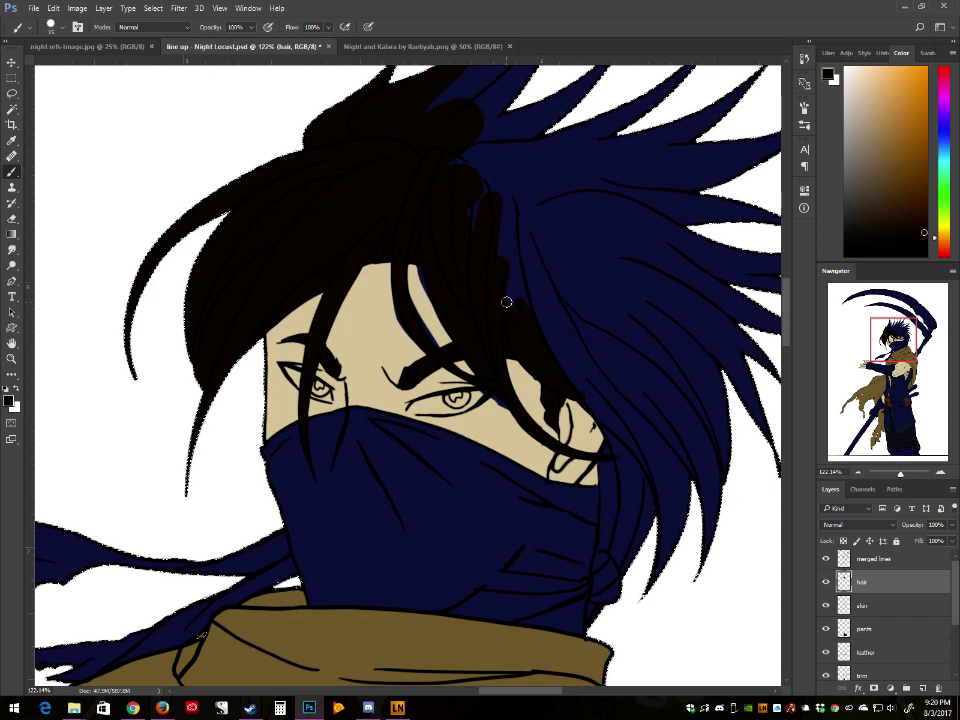
Step: Fill the rest of the crown and the spiky back locks dark brown with a much larger brush
key(bracketright)
key(bracketright)
key(bracketright)
key(bracketright)
key(bracketright)
key(bracketright)
mouse_move(506, 302)
mouse_down()
mouse_move(512, 288)
mouse_move(452, 150)
mouse_move(461, 144)
mouse_move(444, 129)
mouse_move(469, 126)
mouse_move(504, 165)
mouse_up()
key(space)
mouse_move(592, 158)
mouse_down()
mouse_move(415, 212)
mouse_move(432, 237)
mouse_move(315, 81)
mouse_move(381, 64)
mouse_move(300, 160)
mouse_move(390, 208)
mouse_move(476, 167)
mouse_move(407, 216)
mouse_move(621, 90)
mouse_move(594, 202)
mouse_move(602, 317)
mouse_move(651, 321)
mouse_move(579, 321)
mouse_move(461, 407)
mouse_move(574, 562)
mouse_move(566, 567)
mouse_move(818, 424)
mouse_move(669, 394)
mouse_up()
key(bracketright)
key(bracketright)
key(bracketright)
key(bracketright)
key(bracketright)
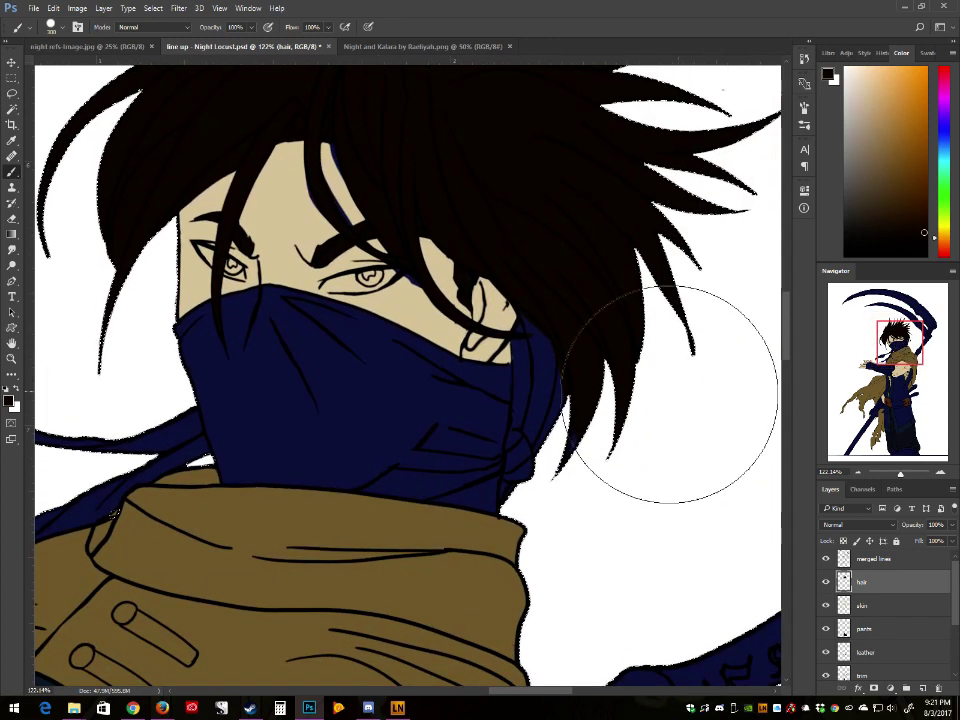
Step: Paint the remaining hair behind the ear dark brown down to the mask's knot with a smaller brush
key(bracketleft)
key(bracketleft)
key(bracketleft)
key(bracketleft)
key(bracketleft)
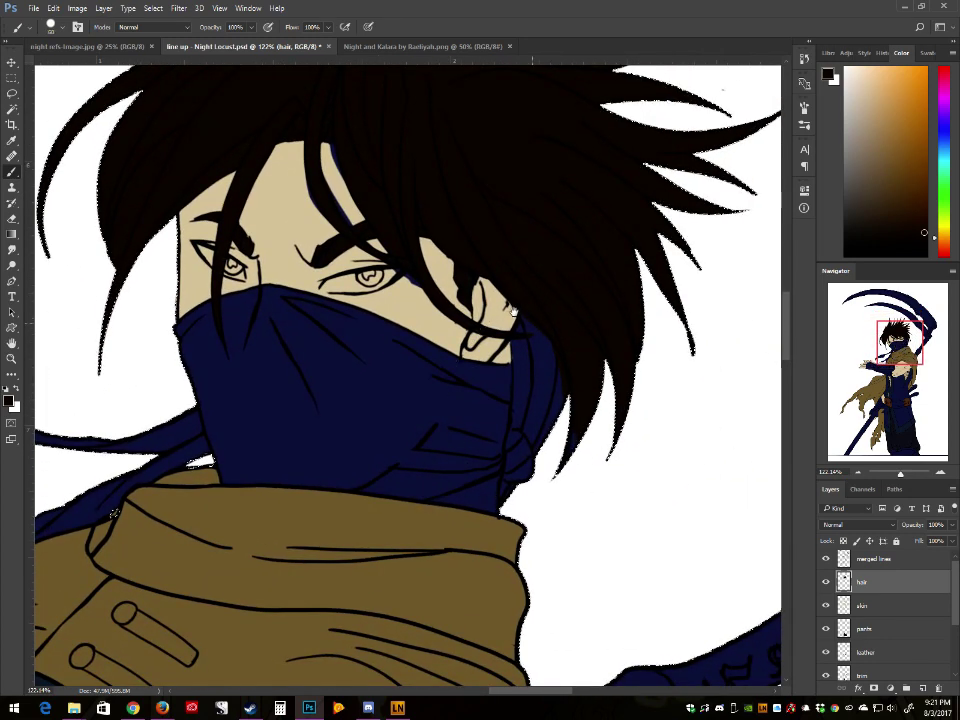
mouse_move(514, 311)
mouse_down()
mouse_move(509, 347)
mouse_move(510, 400)
mouse_up()
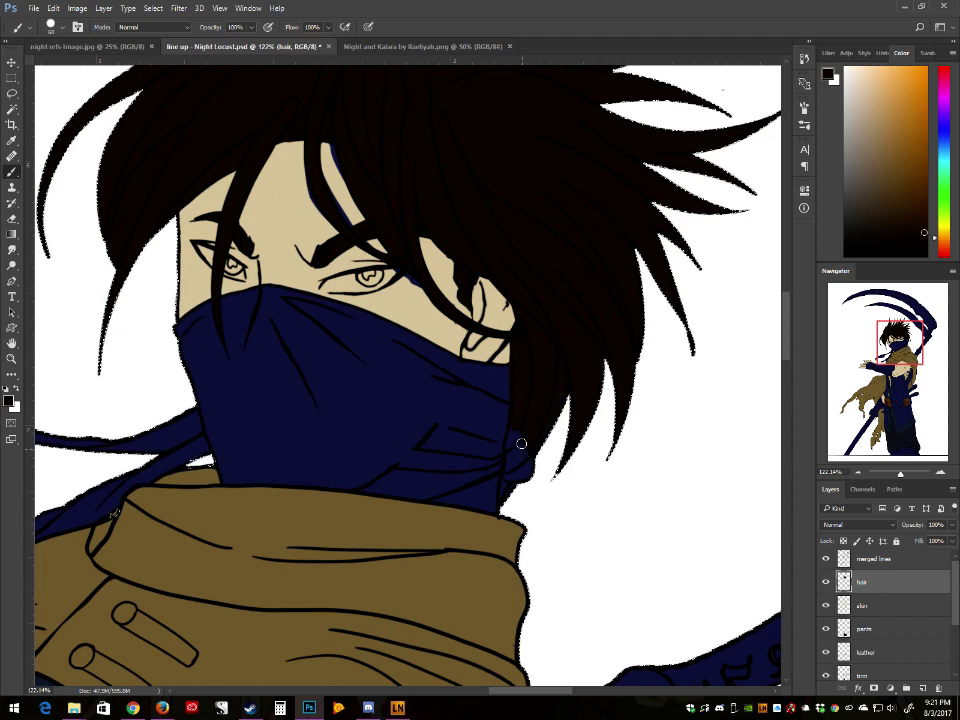
drag(521, 444, 523, 449)
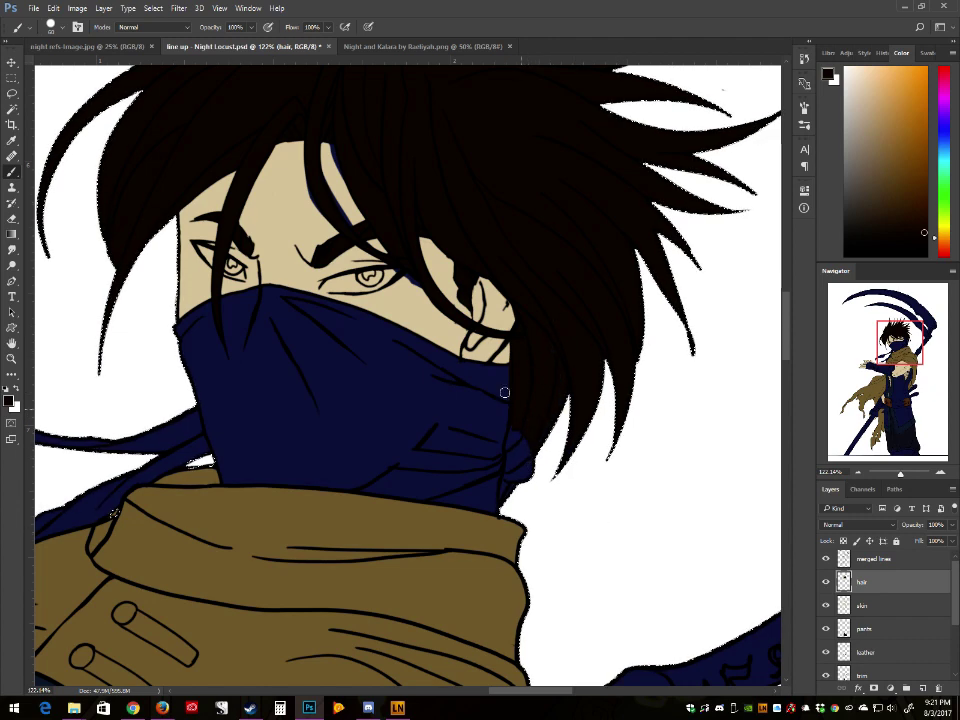
key(bracketright)
key(bracketright)
key(bracketright)
key(bracketright)
key(bracketleft)
key(bracketleft)
key(bracketleft)
key(bracketleft)
Step: Cover the blue gaps beside the fringe strands and near the eye with the sampled skin colour on the skin layer
key(r)
mouse_move(511, 317)
mouse_down()
mouse_move(510, 302)
mouse_move(516, 311)
mouse_up()
click(872, 607)
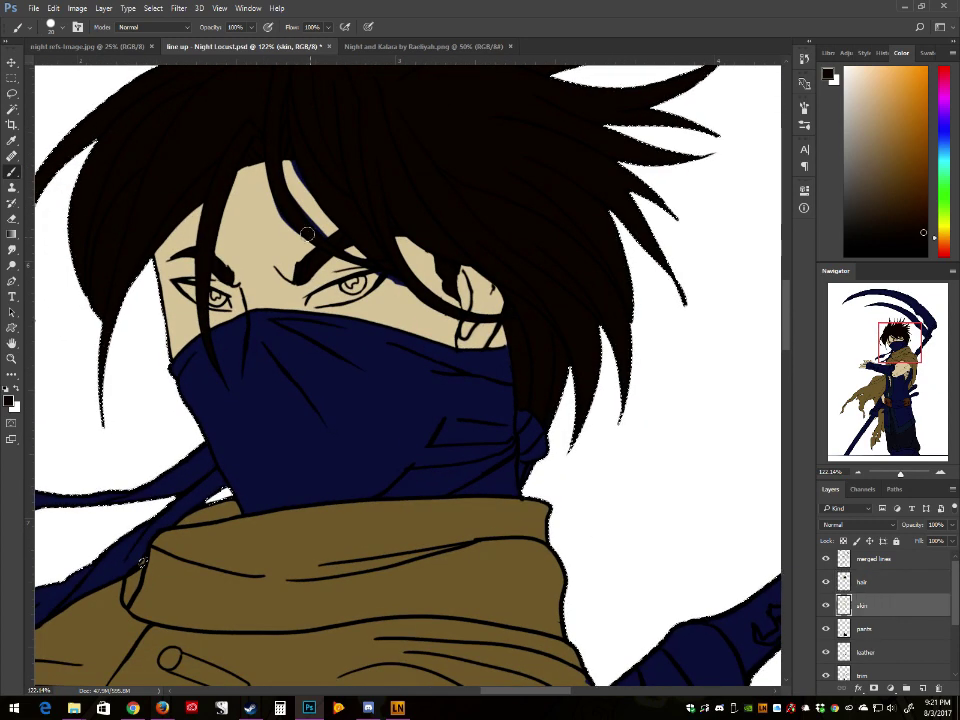
alt+click(208, 178)
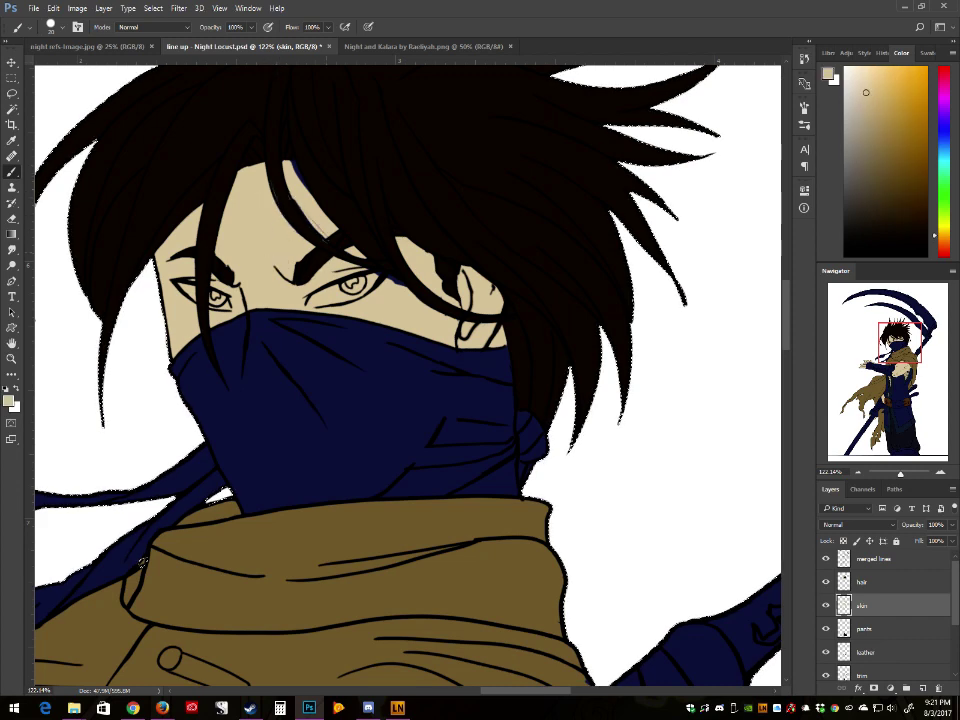
drag(382, 275, 393, 286)
drag(293, 166, 308, 190)
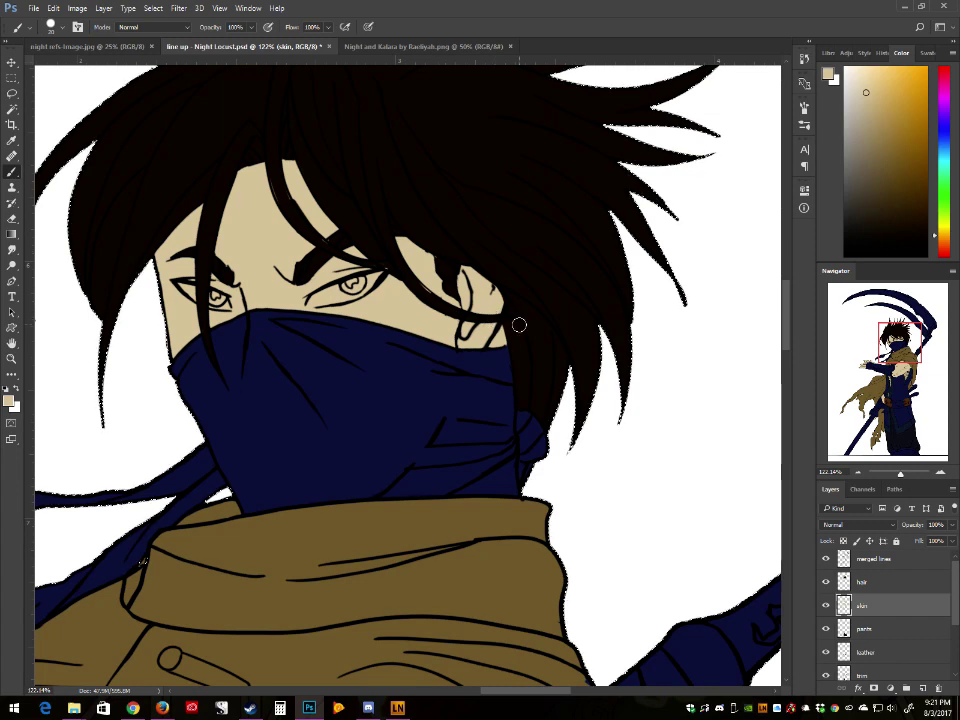
Step: Touch up the fringe strands over the forehead on the hair layer with the sampled dark brown hair colour
click(848, 583)
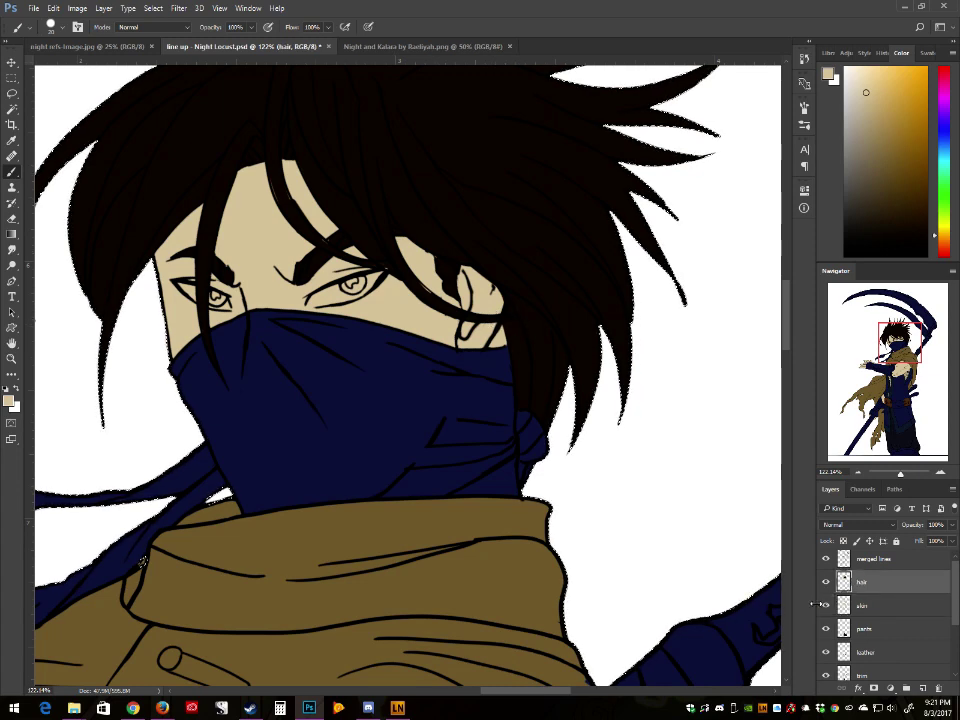
alt+click(274, 189)
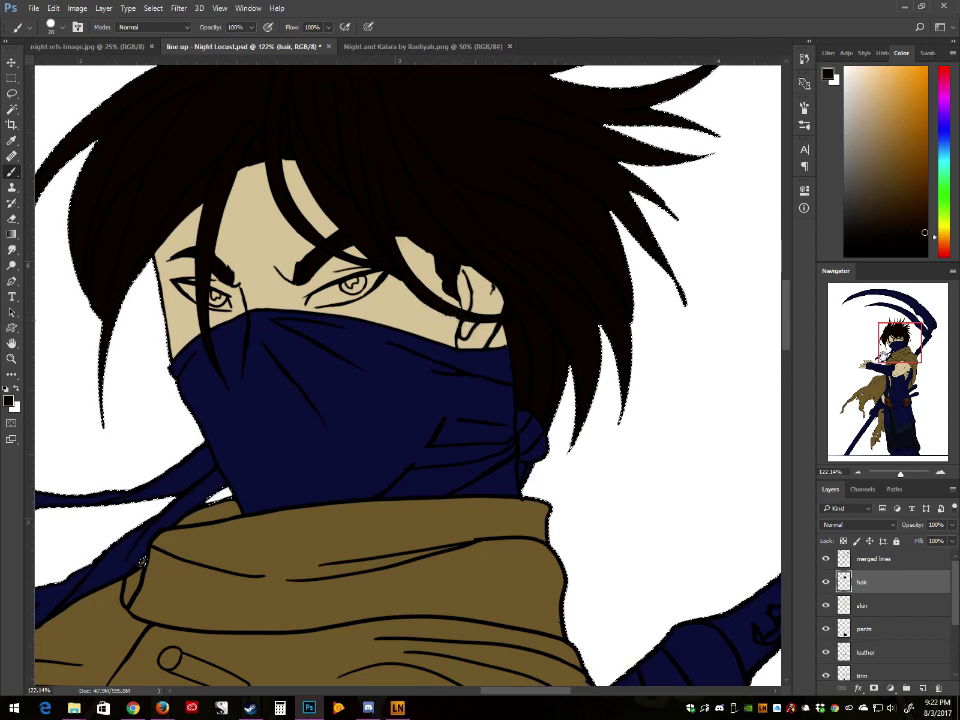
mouse_move(894, 338)
mouse_down()
mouse_move(895, 363)
mouse_move(888, 325)
mouse_move(889, 334)
mouse_up()
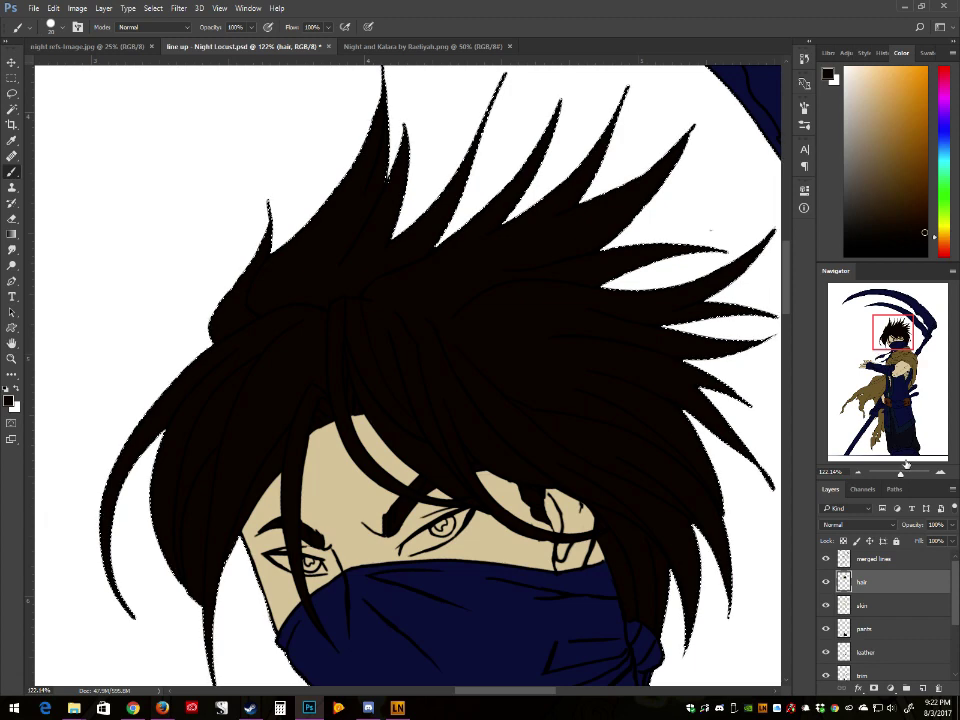
drag(900, 473, 893, 474)
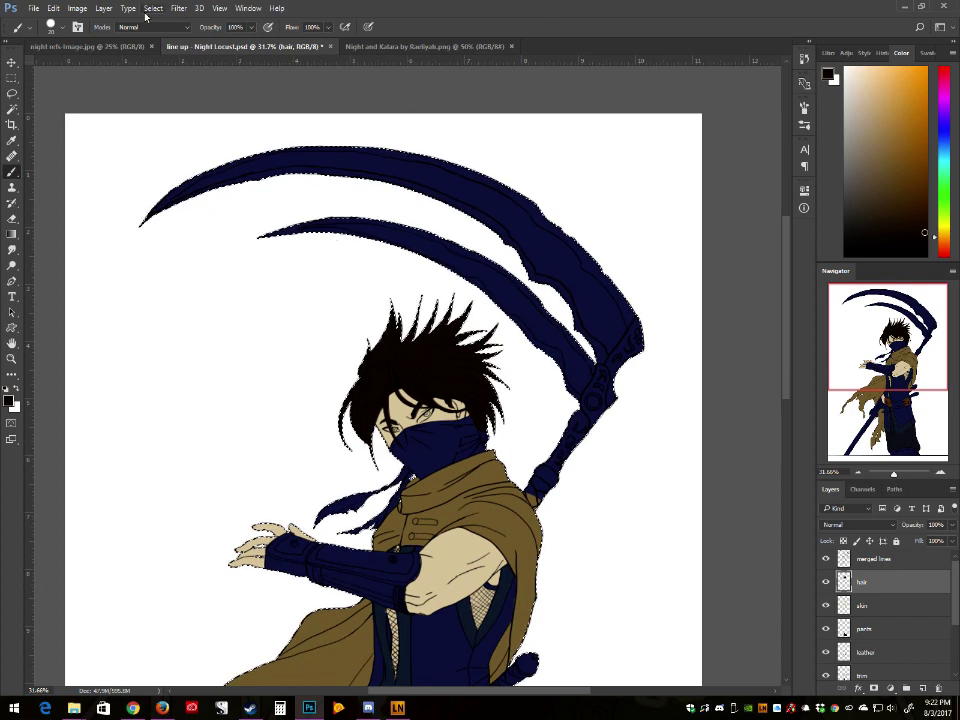
Step: Clear the selection, shift the hair to a dark blue-black with Hue/Saturation (hue -175, saturation -28, lightness slightly raised), and save the file
click(103, 8)
click(74, 9)
mouse_move(120, 37)
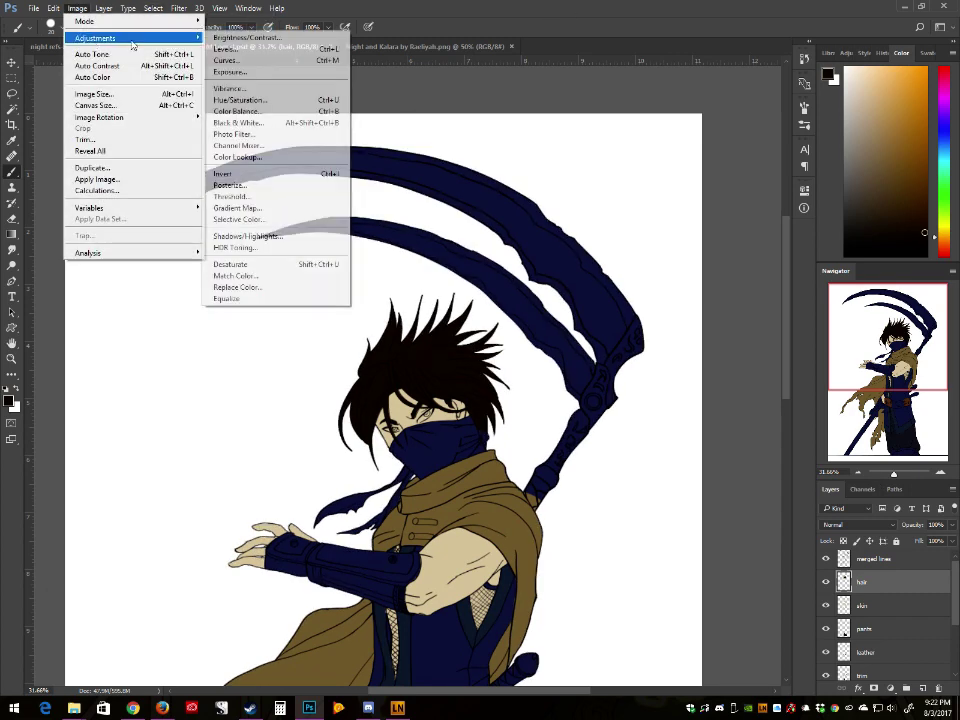
click(296, 156)
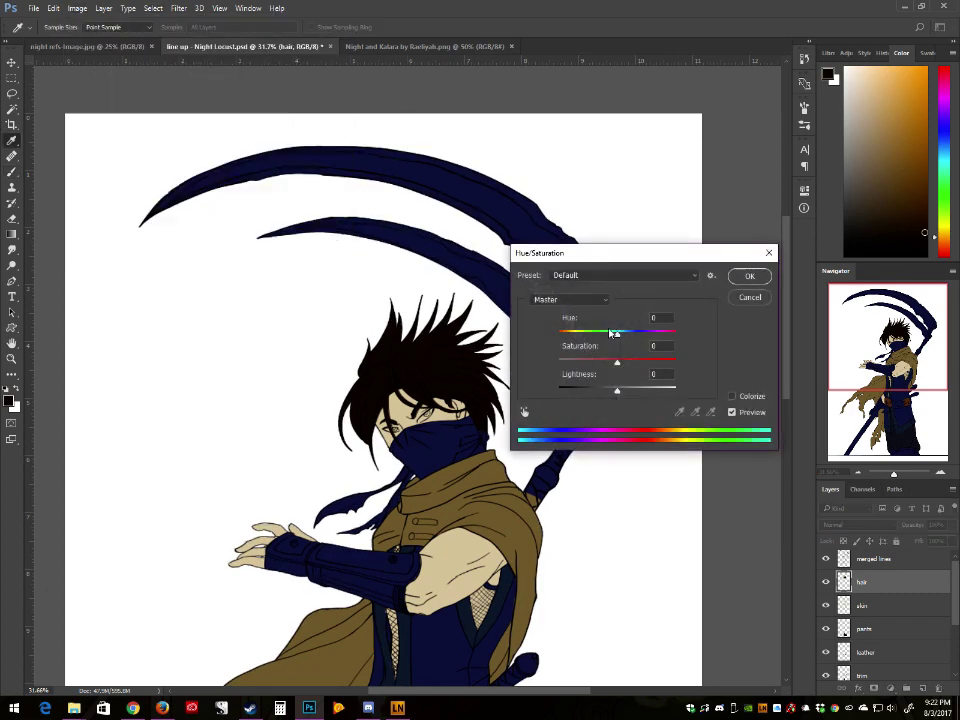
drag(617, 333, 569, 330)
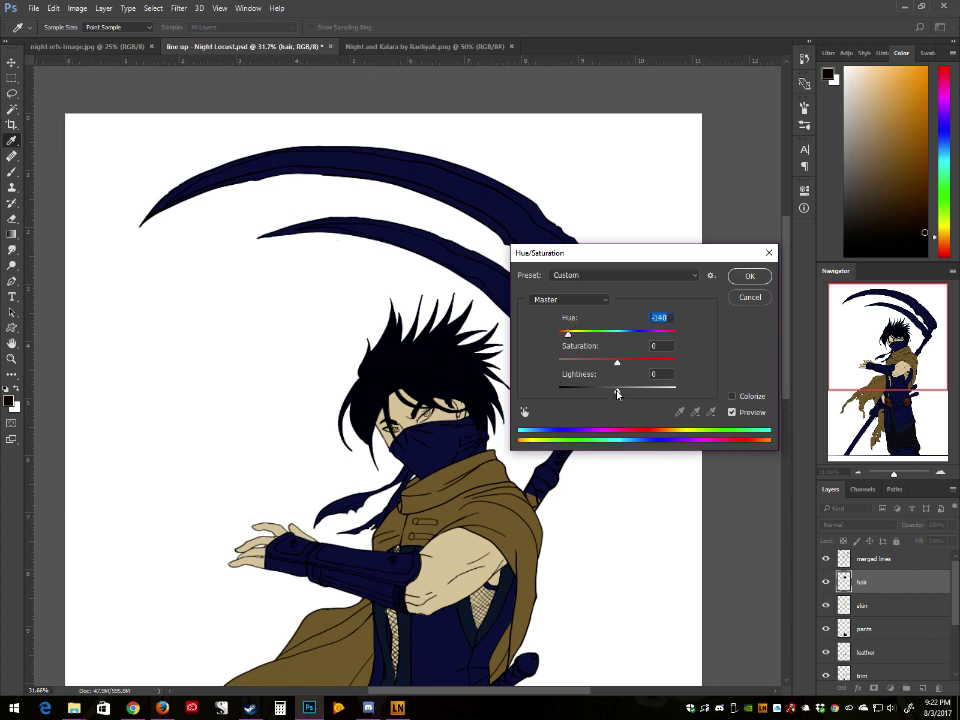
drag(617, 393, 560, 336)
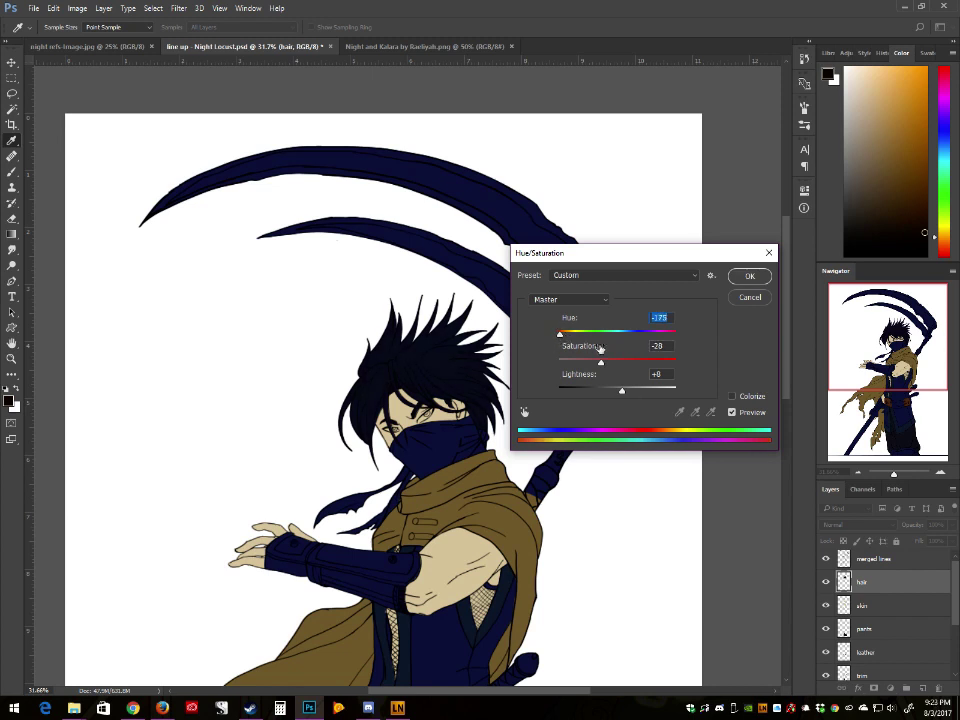
drag(621, 392, 626, 394)
click(748, 277)
key(b)
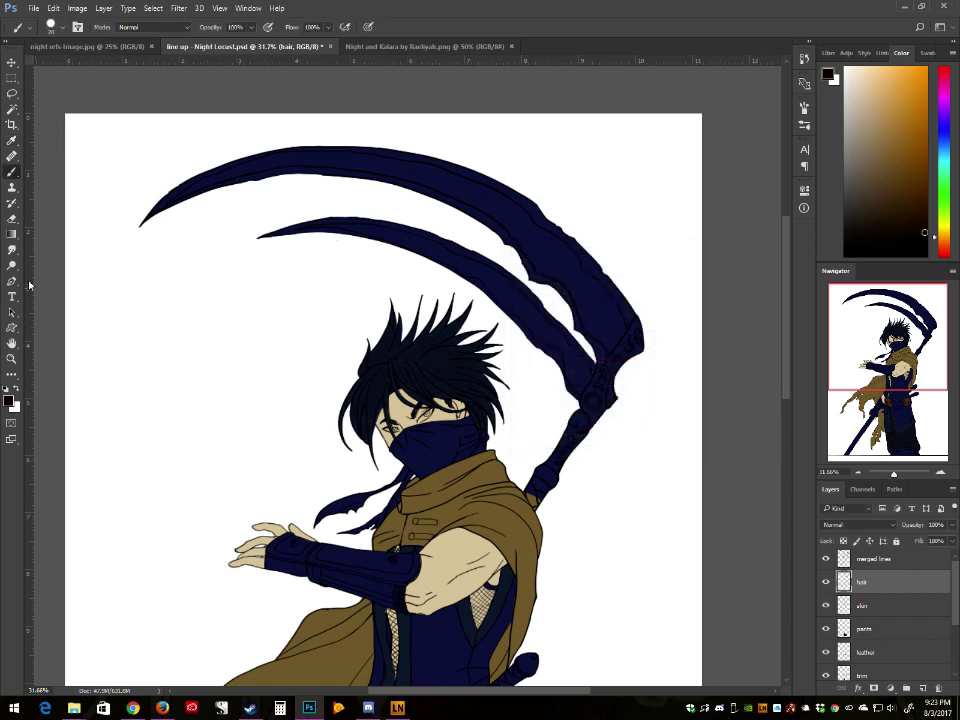
click(38, 11)
click(50, 129)
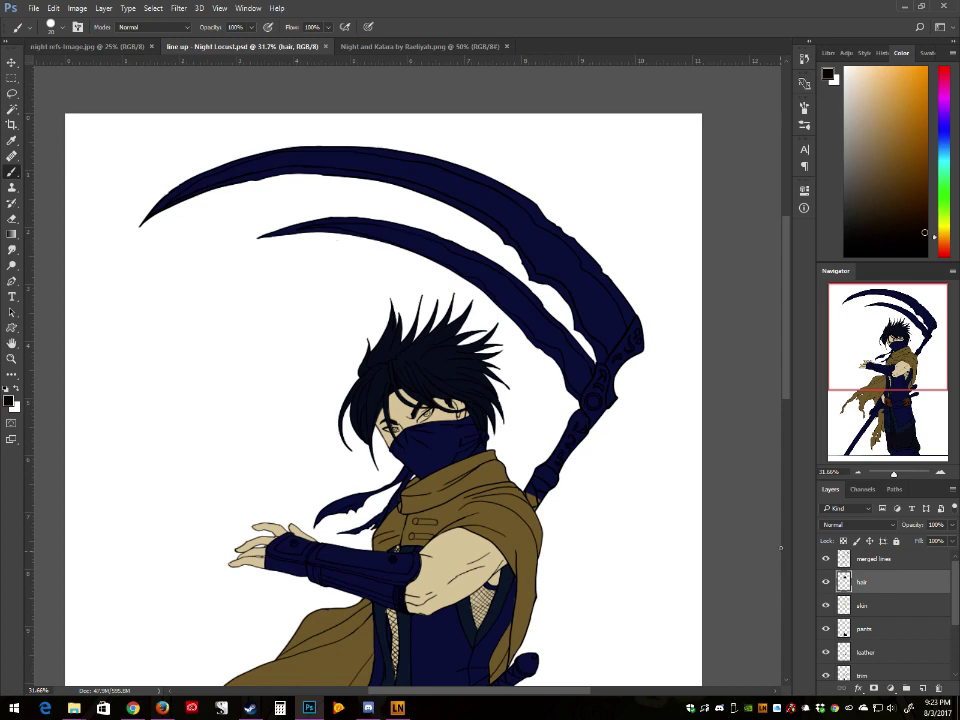
Step: Slightly reduce the saturation of the navy base layer with Hue/Saturation
drag(849, 384, 845, 397)
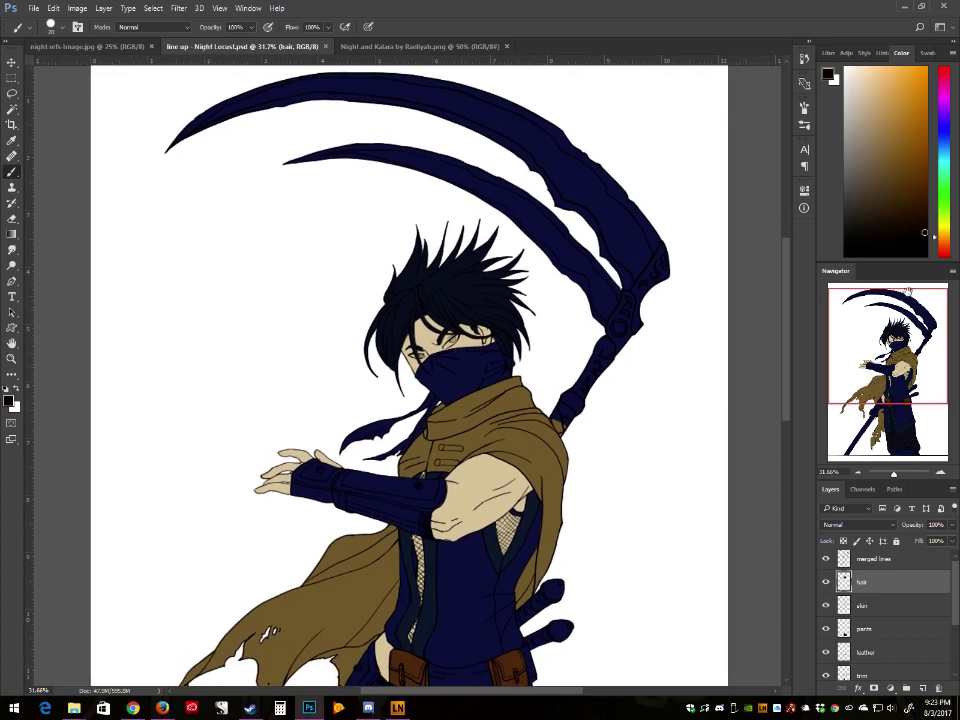
scroll(880, 620, down, 3)
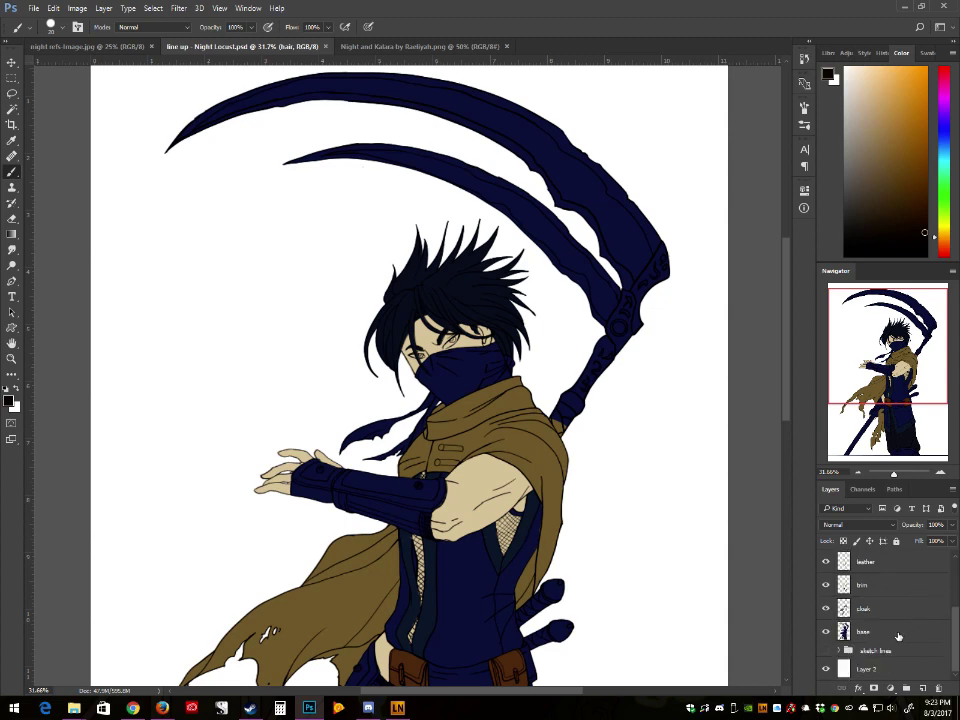
click(862, 631)
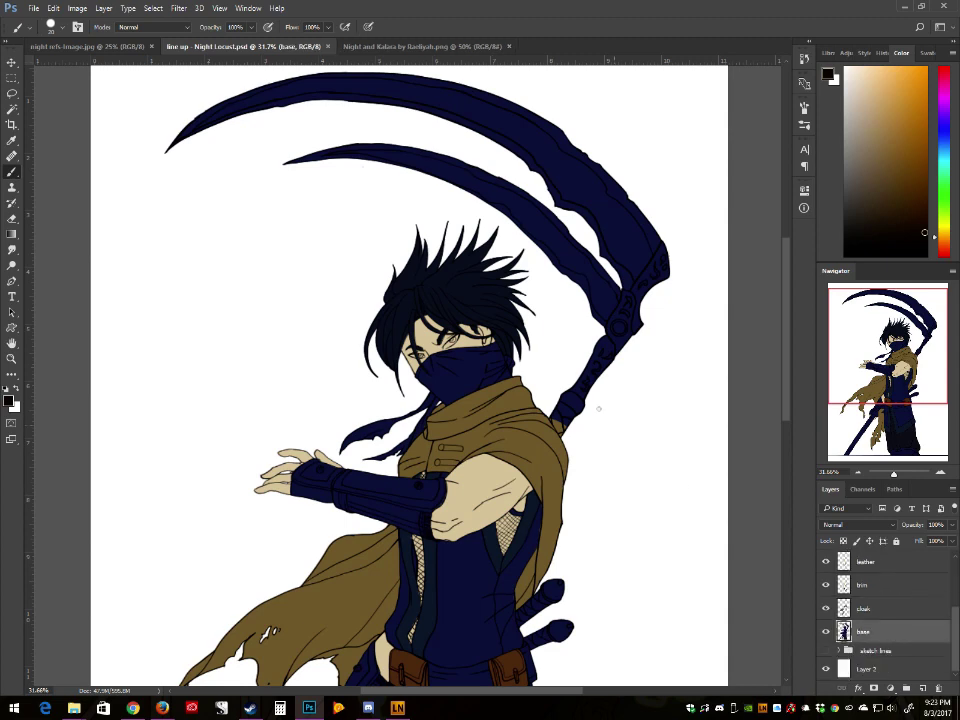
click(77, 8)
mouse_move(199, 40)
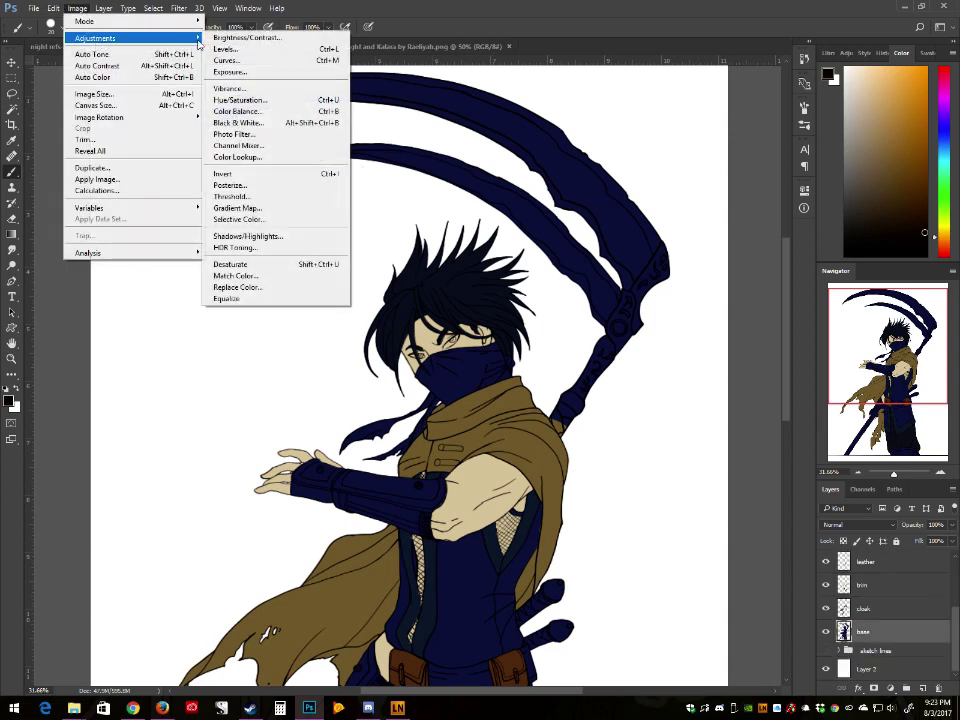
click(232, 100)
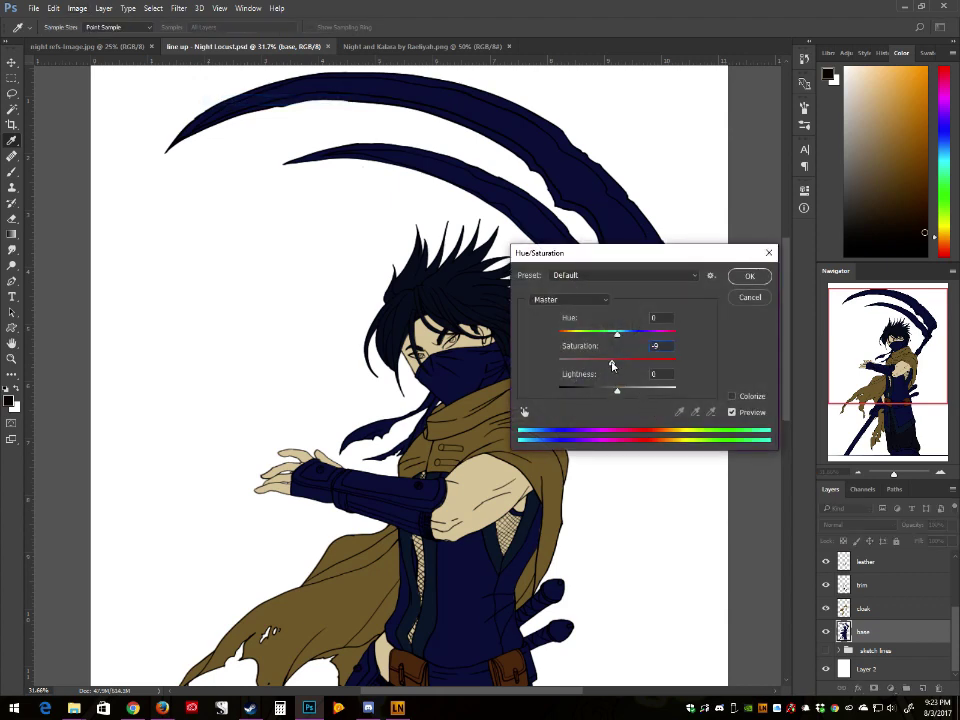
mouse_move(612, 364)
mouse_down()
mouse_move(580, 366)
mouse_move(610, 365)
mouse_up()
click(750, 414)
drag(607, 364, 604, 364)
click(750, 276)
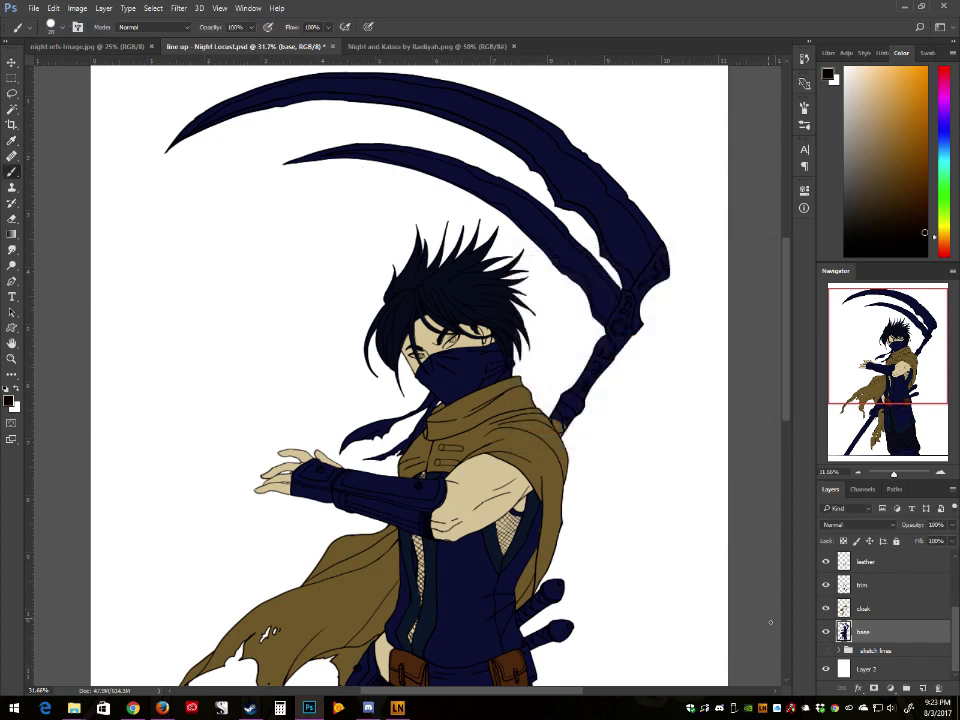
Step: Add a new layer directly above the skin layer and name it eye whites
scroll(870, 615, up, 3)
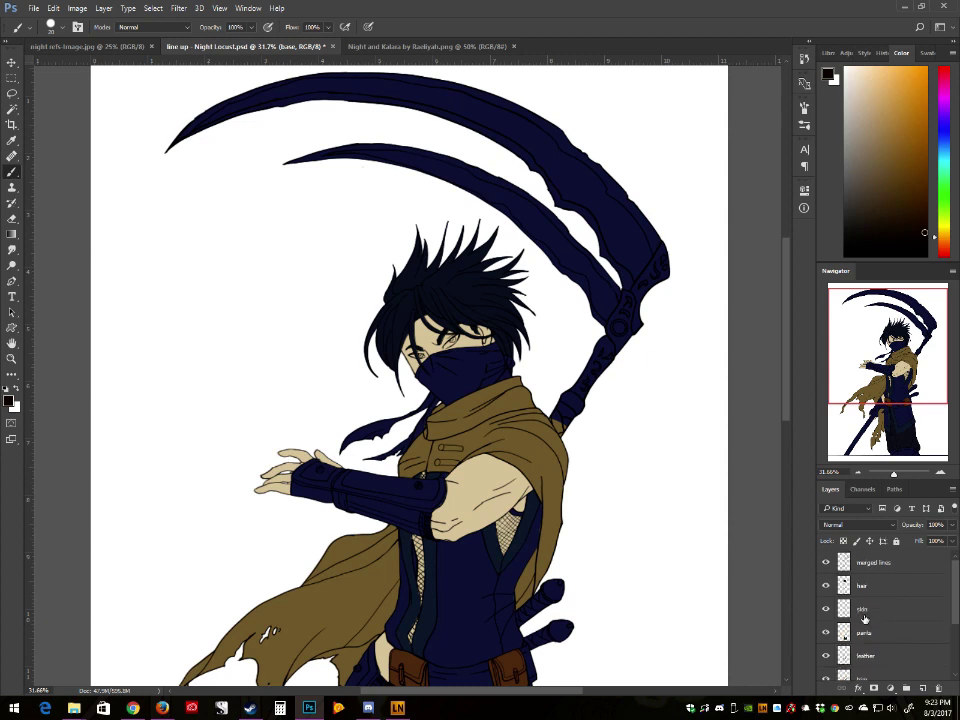
click(865, 617)
click(922, 689)
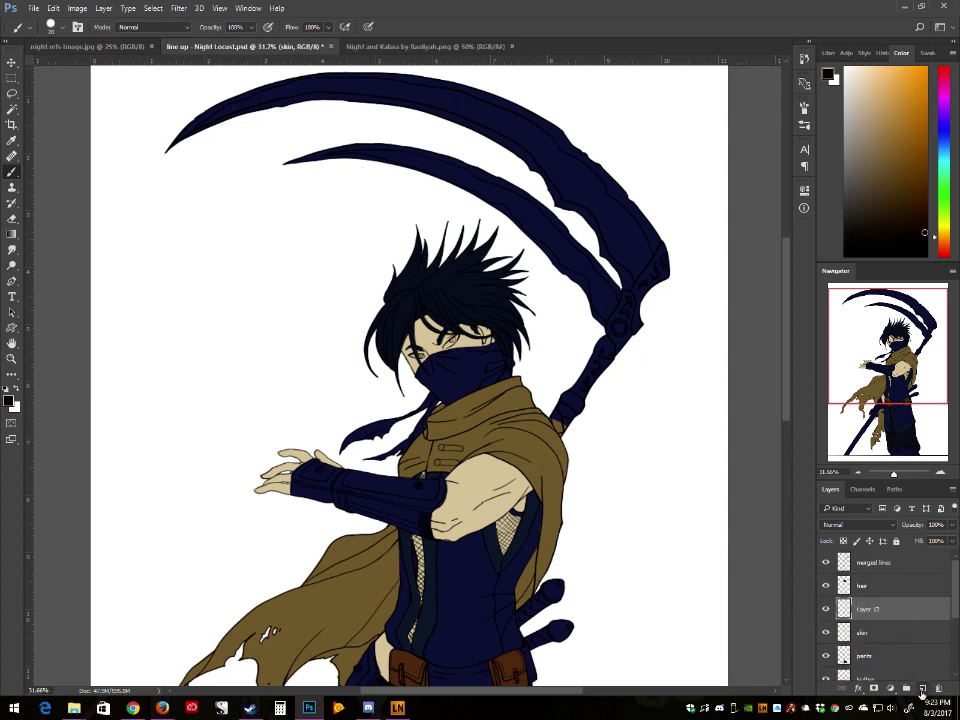
double_click(869, 610)
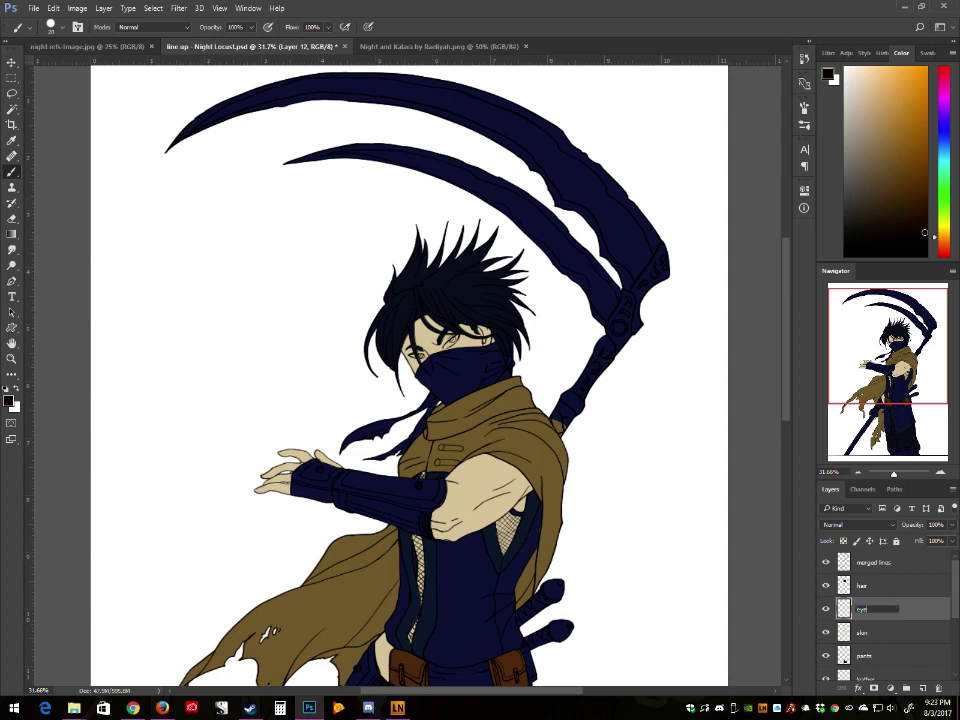
text(eye whites)
key(Return)
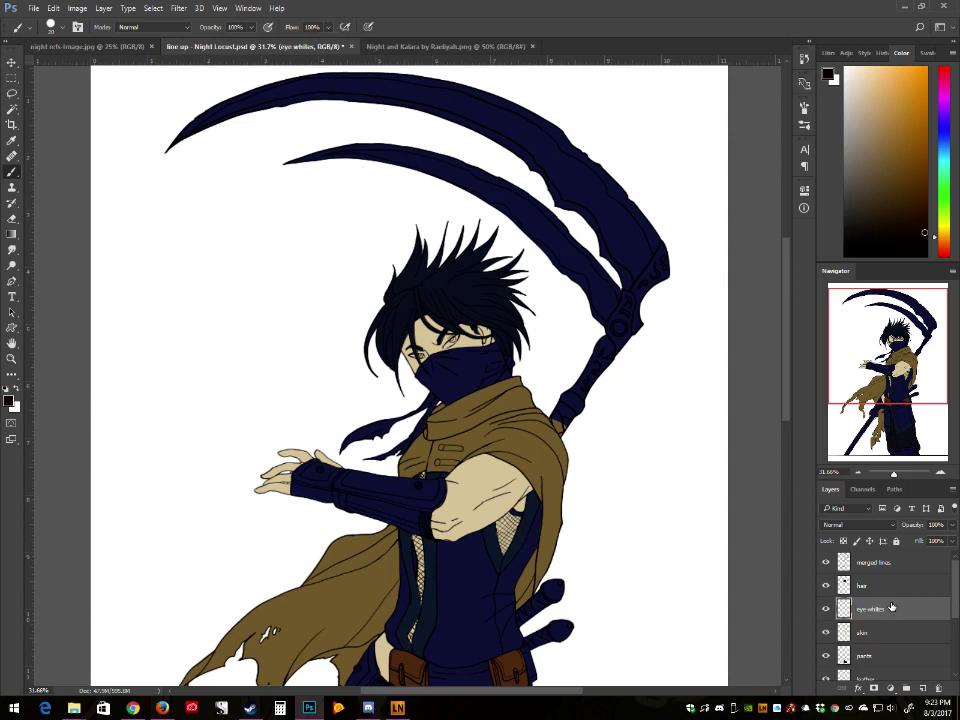
Step: Paint the whites of both eyes on the eye whites layer with a pale, slightly yellowish off-white
click(900, 472)
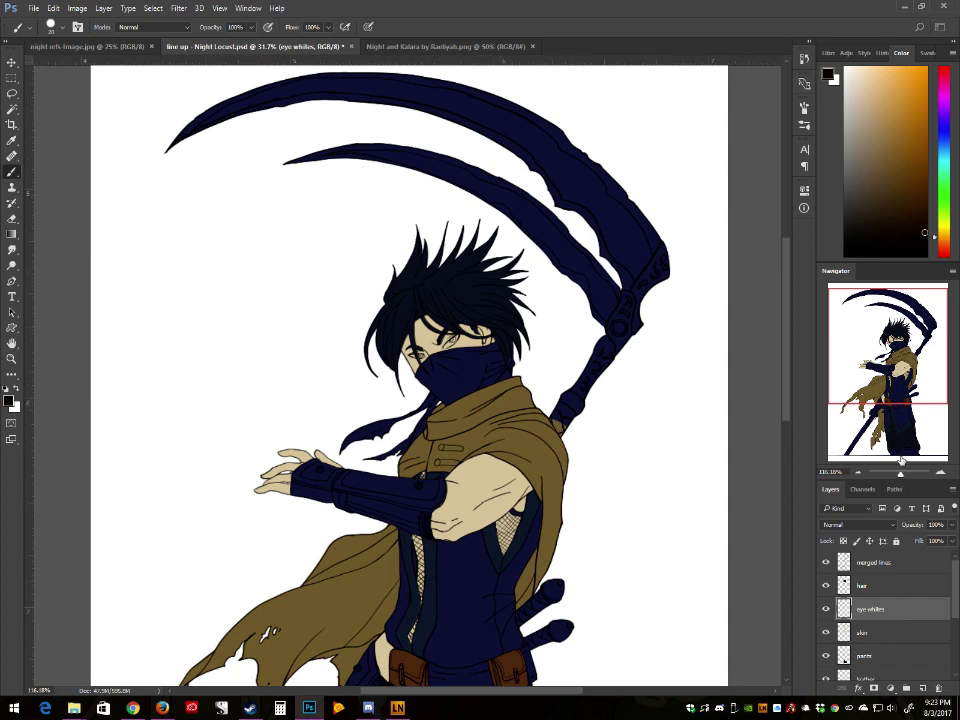
drag(950, 103, 945, 68)
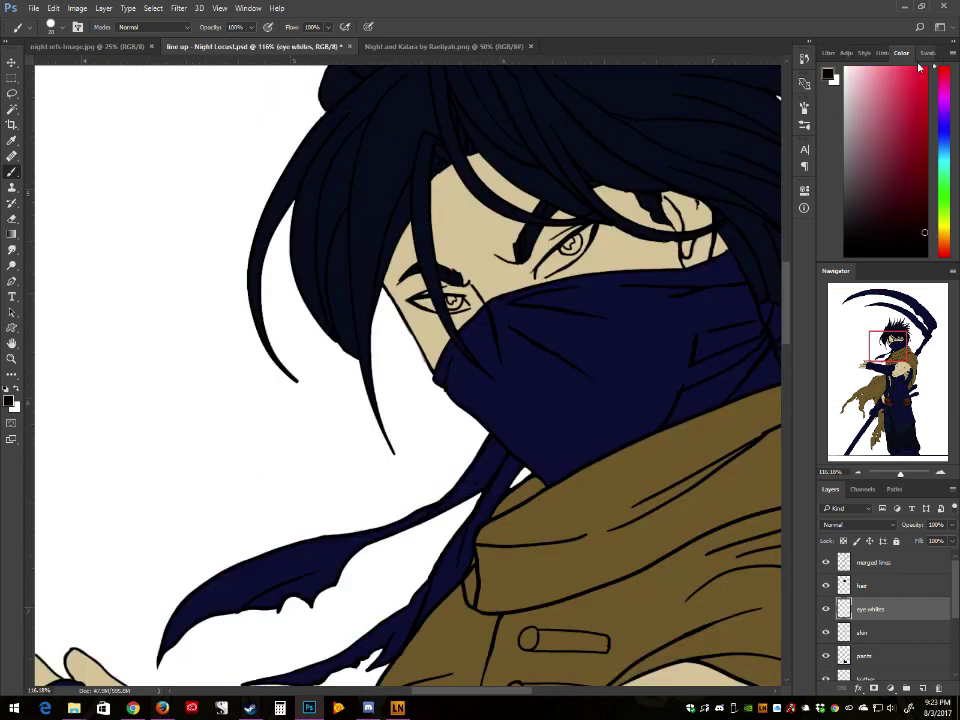
click(857, 69)
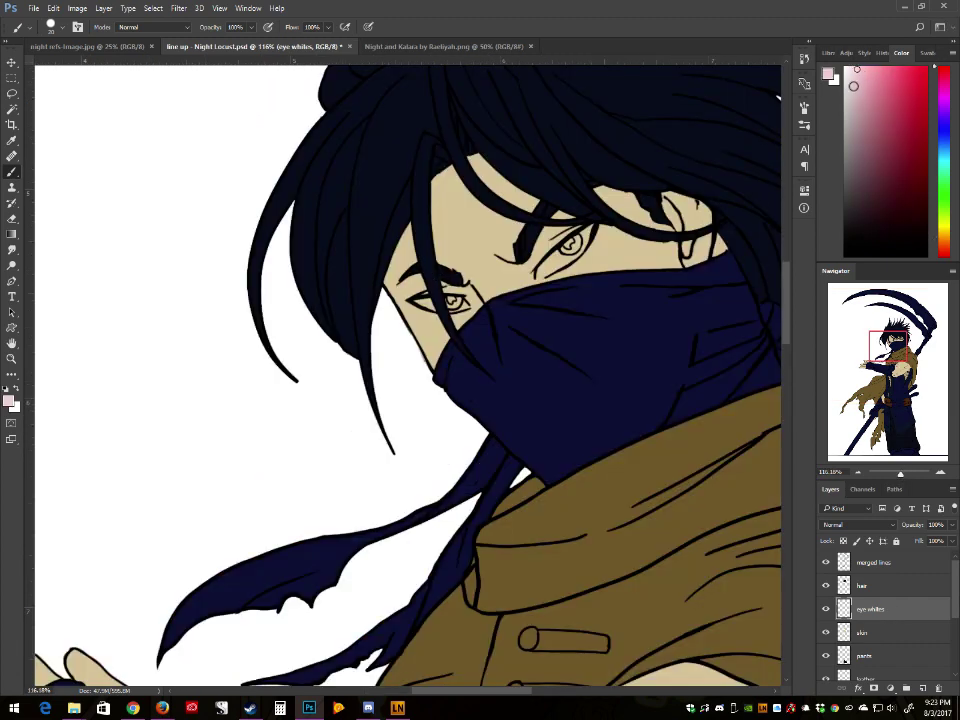
click(946, 230)
drag(946, 230, 946, 223)
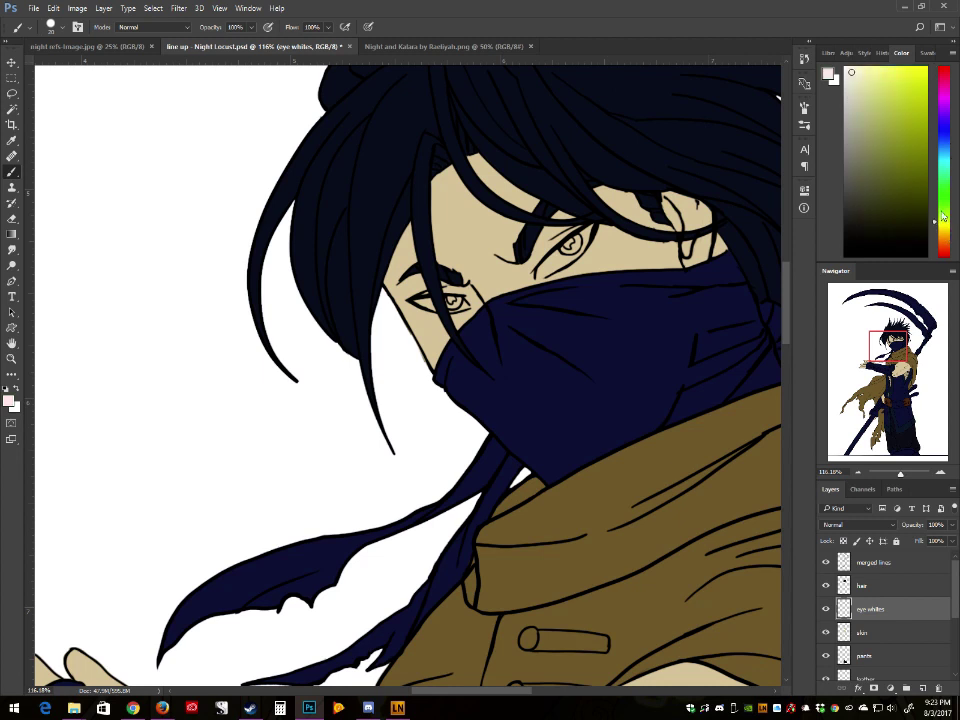
drag(858, 83, 853, 74)
drag(424, 302, 435, 306)
drag(541, 268, 575, 250)
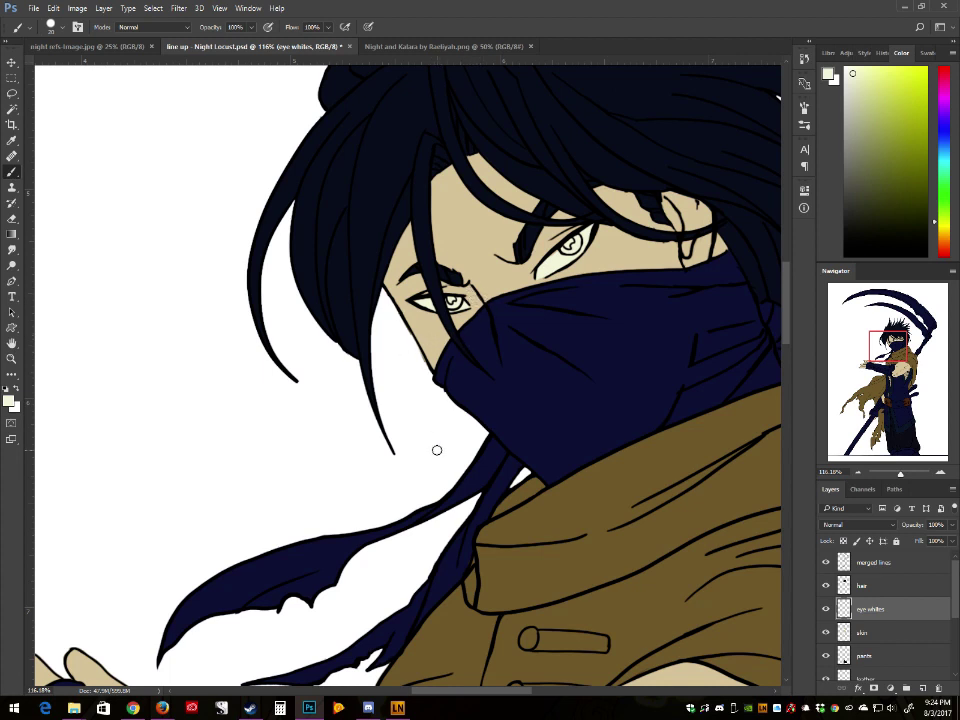
Step: Add a new layer directly above the eye whites layer and name it eyes
click(923, 688)
double_click(870, 609)
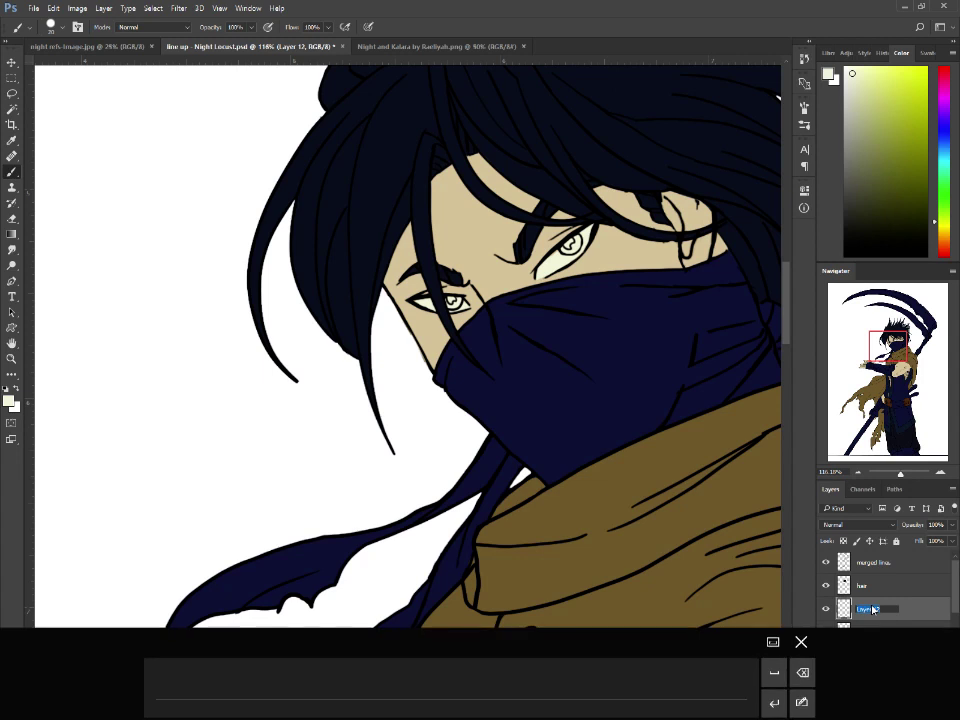
text(eyes)
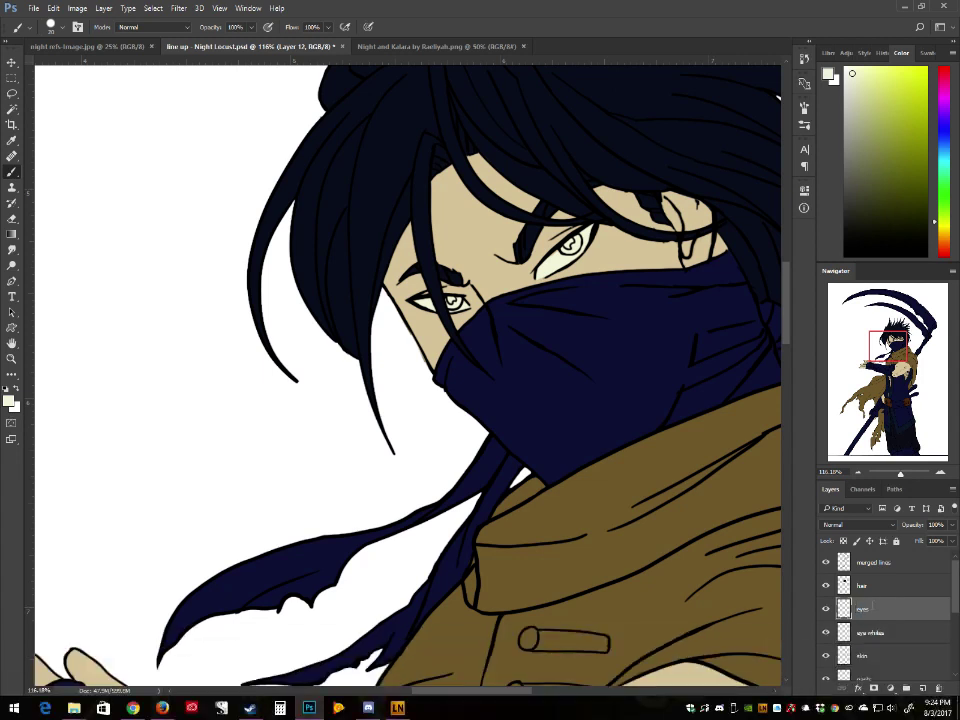
key(Return)
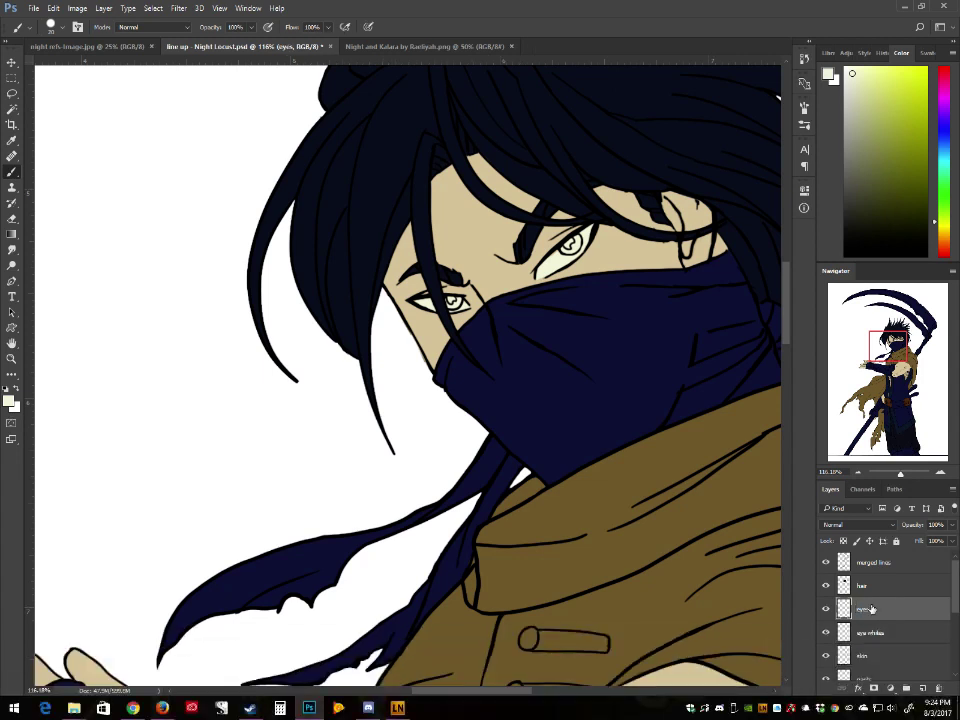
Step: Paint the irises of both eyes on the eyes layer with a deep crimson red
click(943, 68)
click(903, 77)
drag(918, 128, 945, 55)
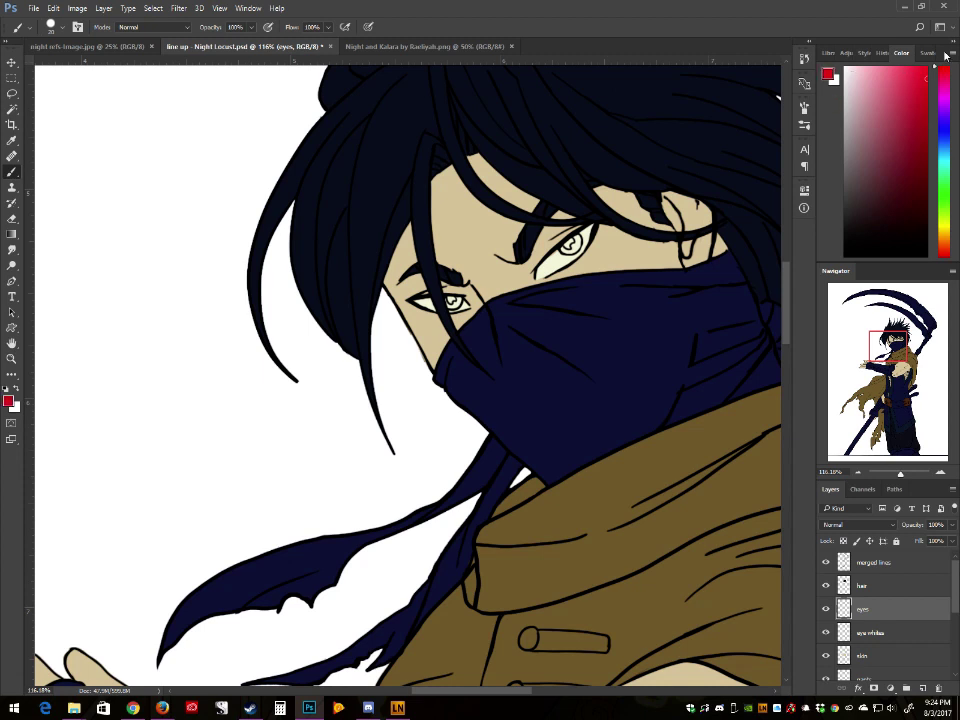
drag(450, 301, 455, 302)
drag(566, 240, 573, 241)
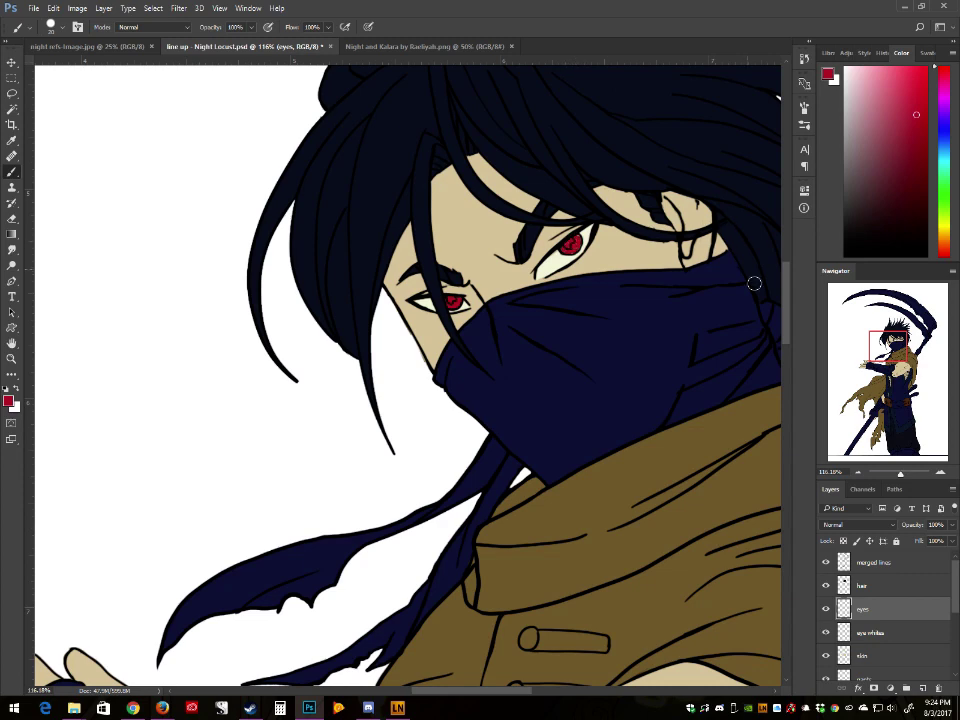
drag(901, 474, 896, 477)
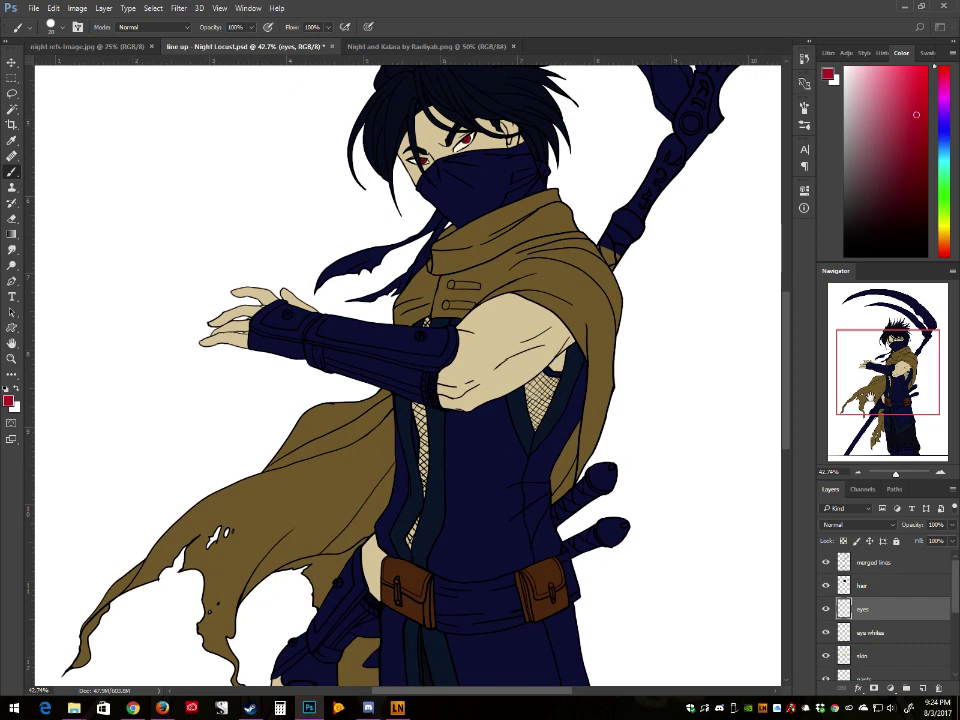
drag(865, 391, 857, 344)
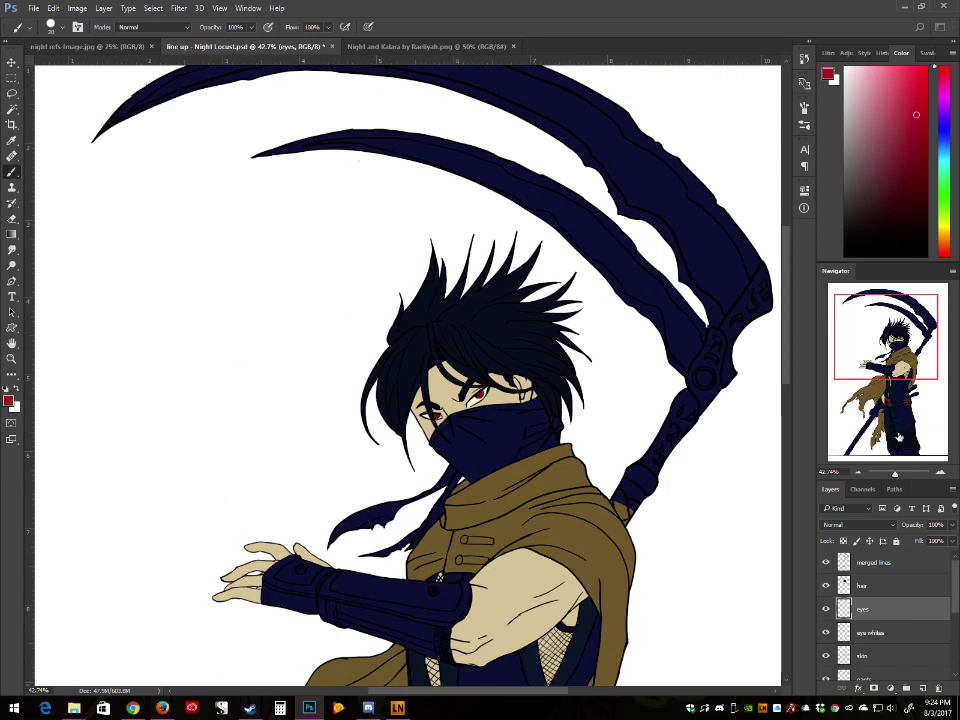
drag(896, 476, 899, 477)
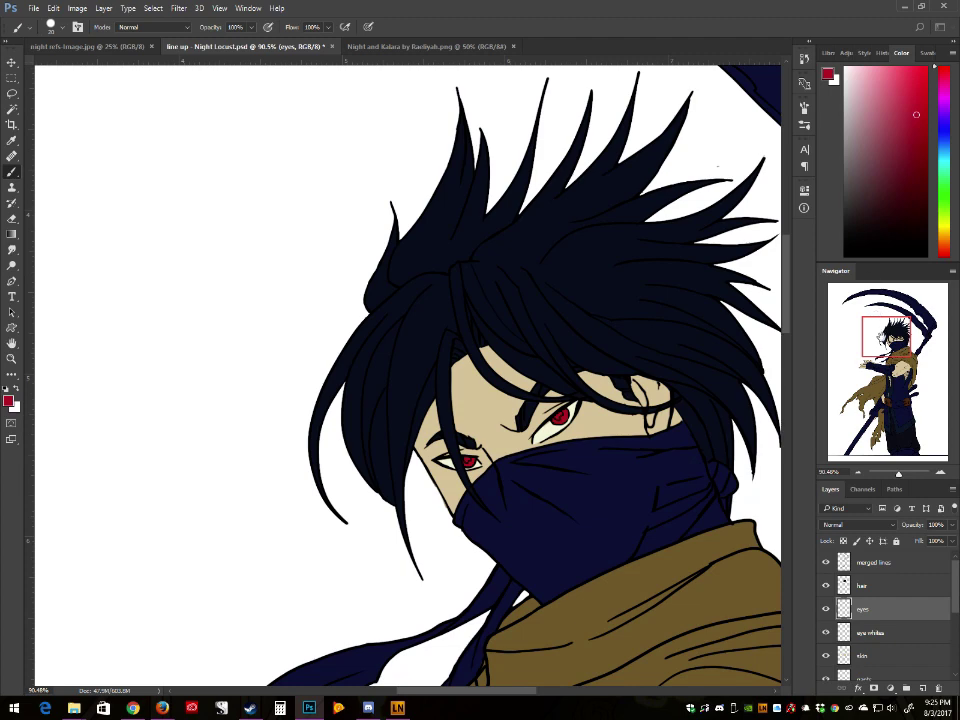
drag(884, 345, 882, 348)
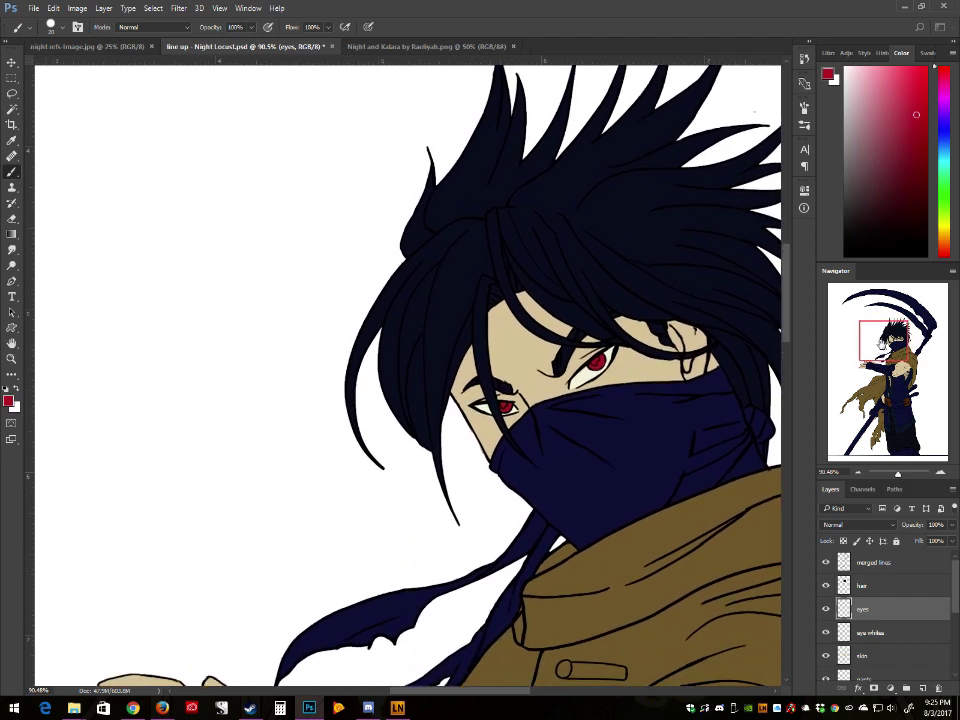
drag(898, 474, 897, 474)
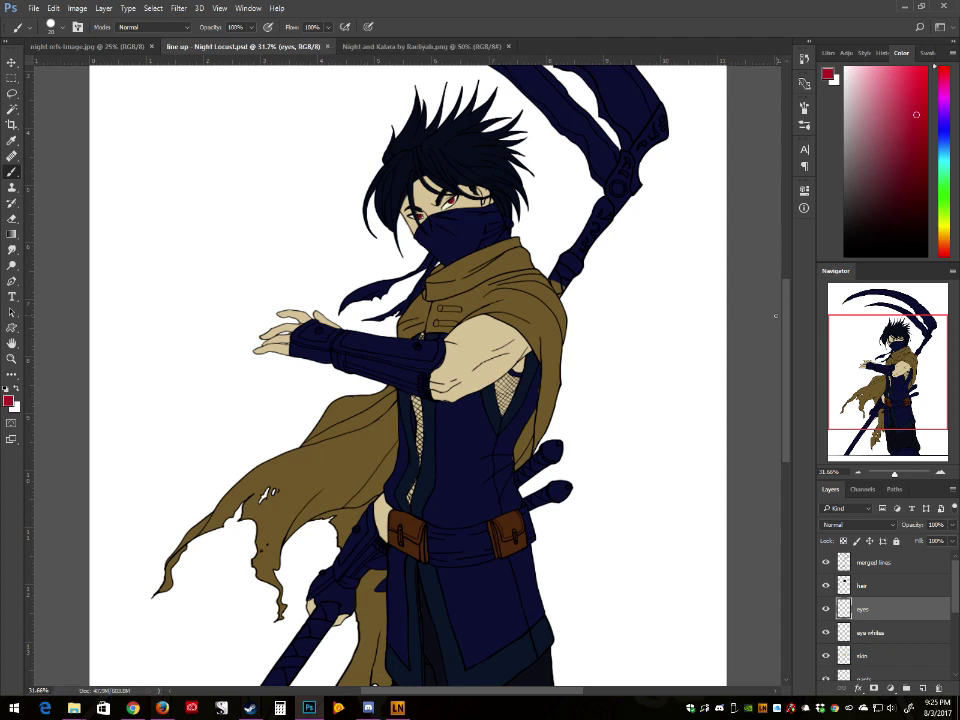
Step: Darken the foreground colour to a deep maroon and bring the layers below the eyes layer into reach
mouse_move(912, 171)
mouse_down()
mouse_move(910, 189)
mouse_move(894, 188)
mouse_up()
scroll(957, 606, down, 2)
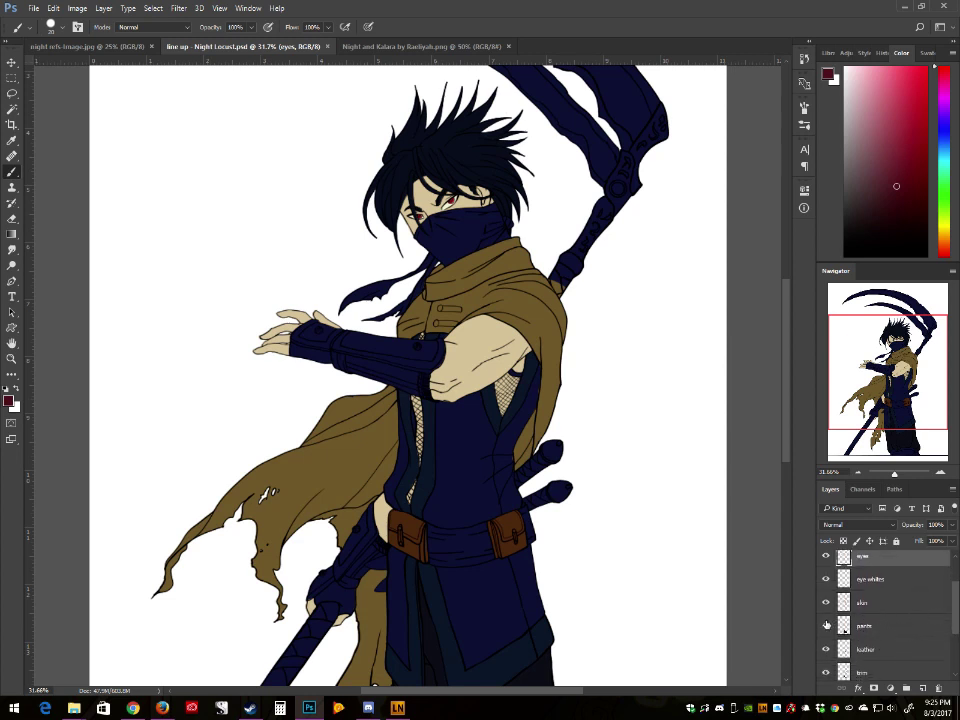
Step: Add a new layer directly above the pants layer and name it "belt"
click(874, 627)
click(923, 688)
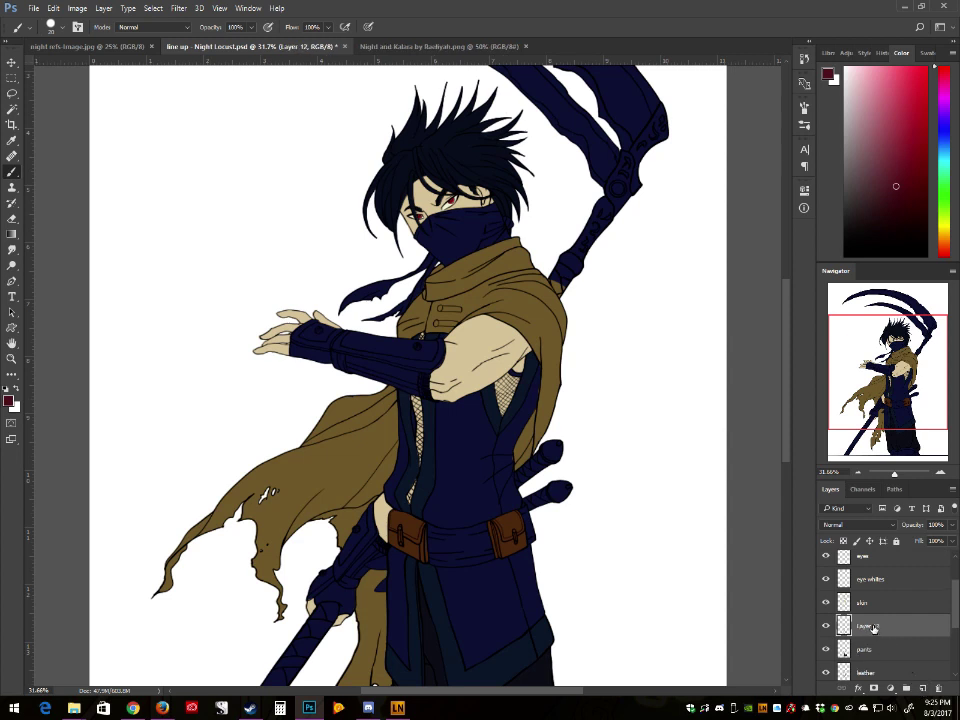
double_click(873, 627)
text(belt)
key(Return)
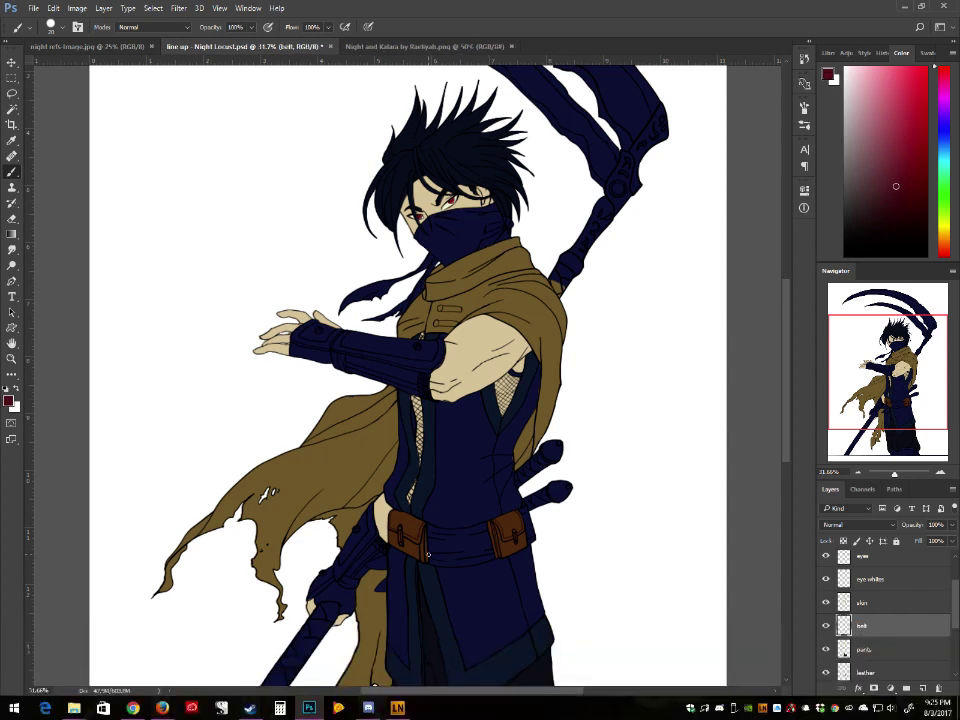
Step: Paint the belt around the pouches near-black red on the belt layer, and move that layer below the leather layer
drag(464, 557, 431, 558)
click(922, 199)
drag(433, 553, 472, 561)
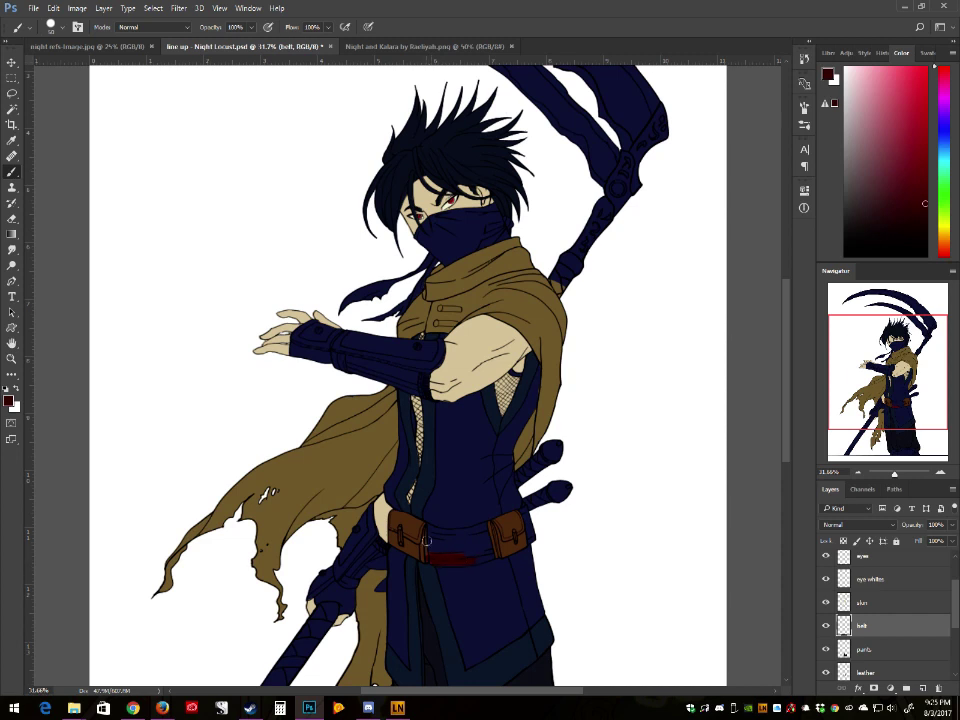
click(897, 217)
click(898, 233)
mouse_move(455, 557)
mouse_down()
mouse_move(435, 552)
mouse_move(446, 540)
mouse_move(440, 531)
mouse_move(487, 556)
mouse_move(455, 533)
mouse_move(466, 541)
mouse_up()
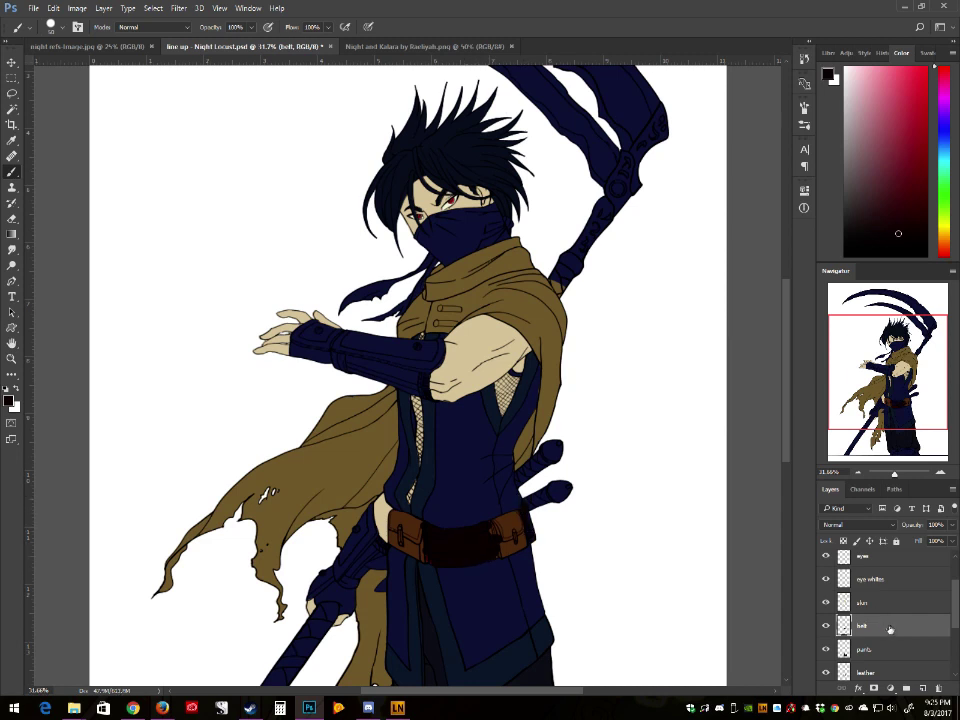
drag(890, 628, 879, 660)
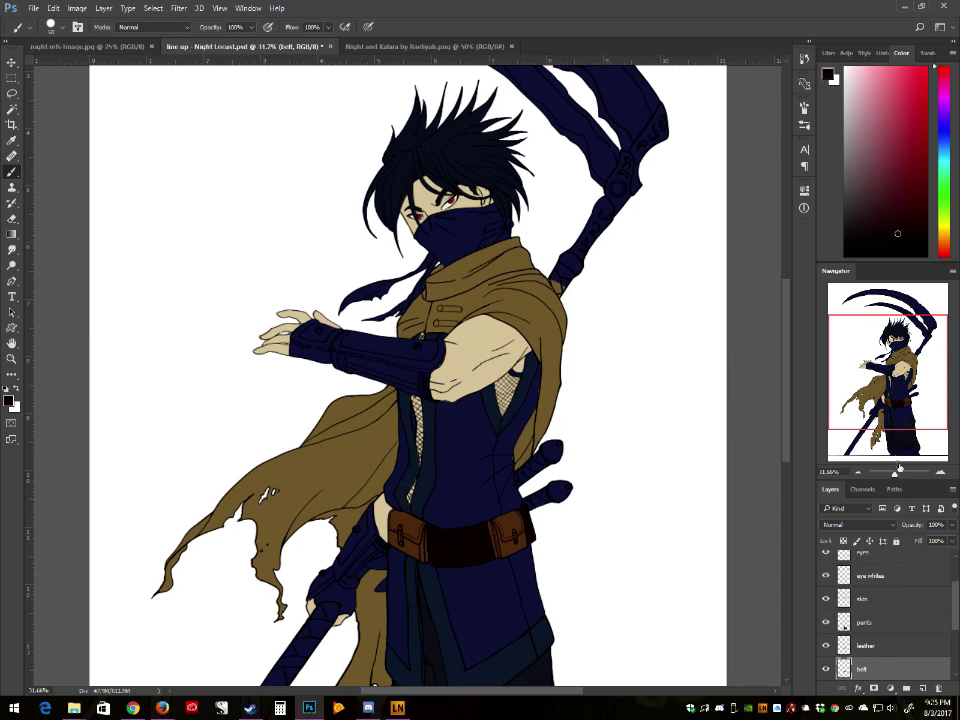
Step: Fill in the belt's remaining edges beside the pouches with a size 25 brush in the same near-black colour
drag(895, 474, 900, 474)
drag(898, 401, 892, 402)
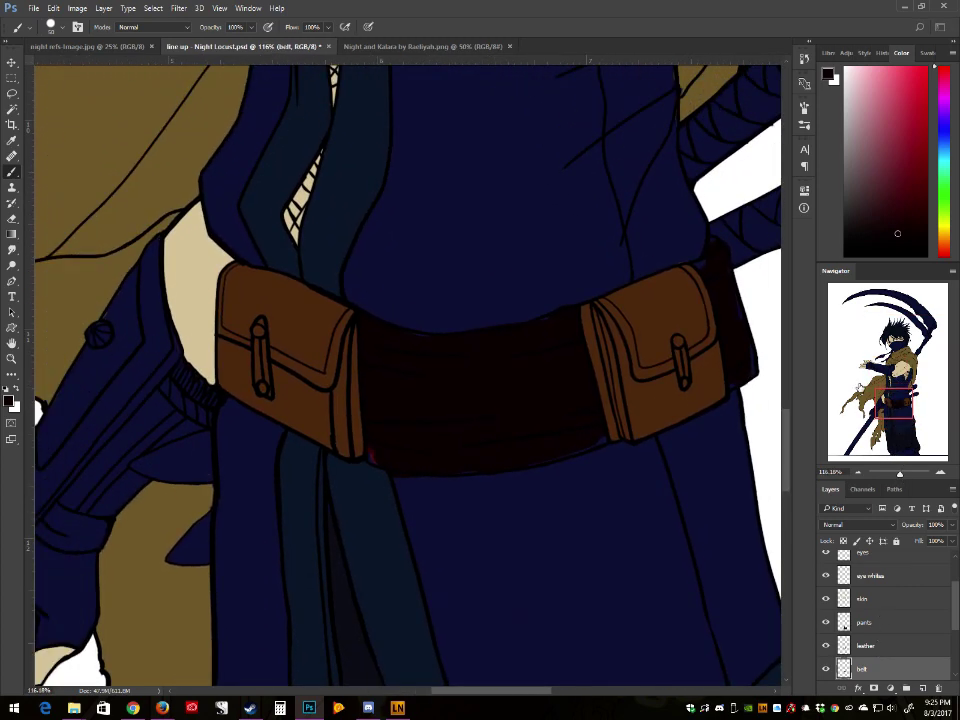
drag(375, 457, 476, 508)
key(bracketleft)
key(bracketleft)
key(bracketleft)
key(bracketleft)
key(bracketleft)
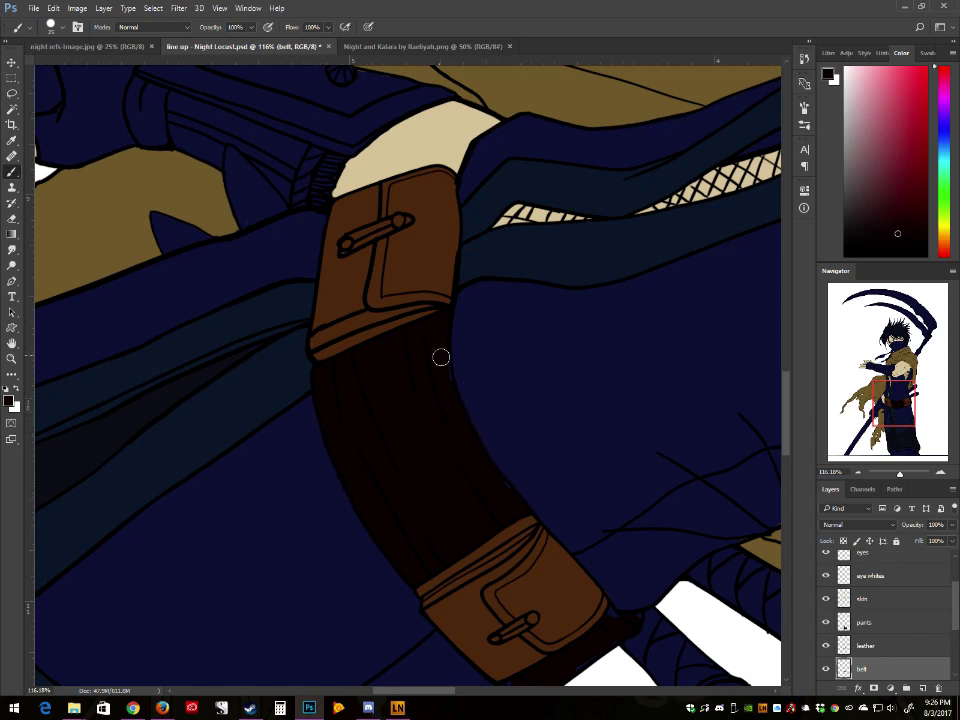
mouse_move(441, 358)
mouse_down()
mouse_move(460, 422)
mouse_move(450, 398)
mouse_move(503, 484)
mouse_up()
drag(893, 405, 895, 409)
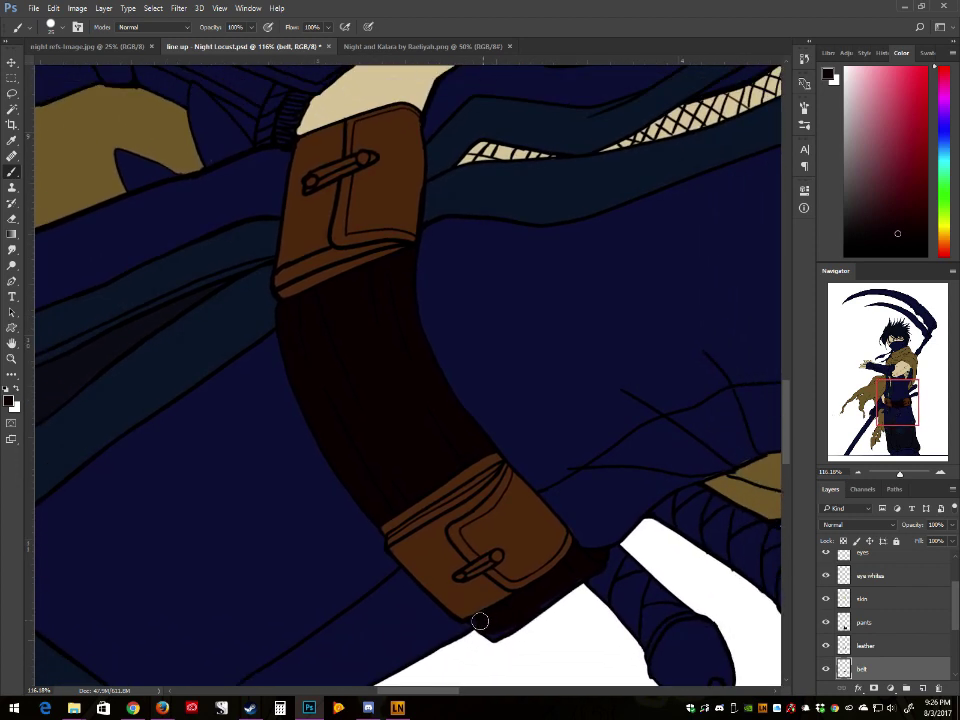
drag(482, 626, 496, 633)
mouse_move(591, 556)
mouse_down()
mouse_move(600, 552)
mouse_move(600, 576)
mouse_up()
scroll(597, 576, up, 4)
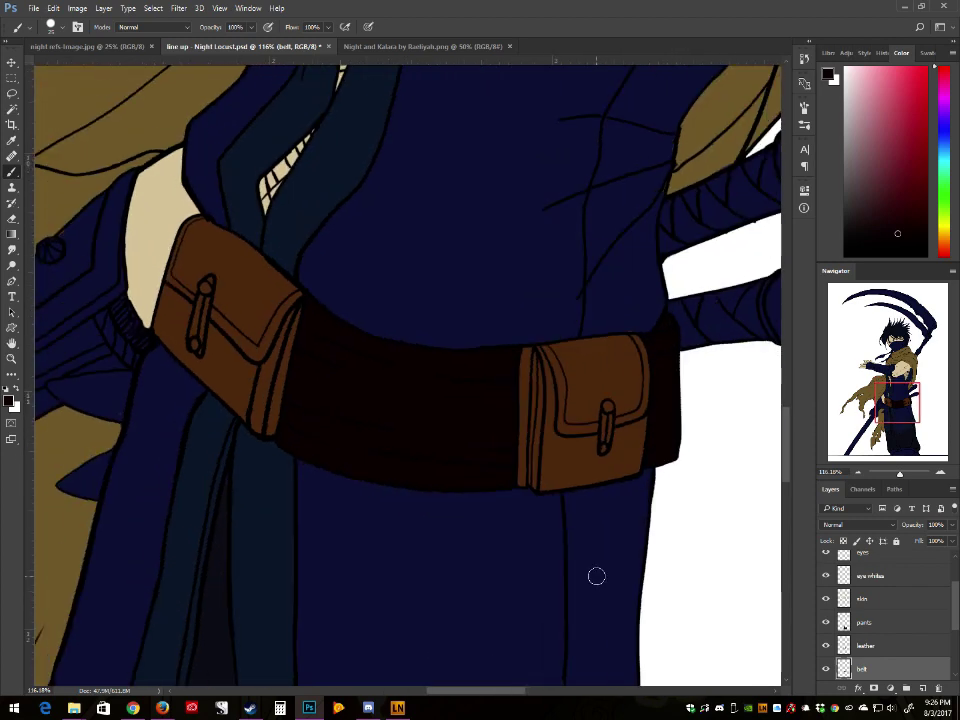
Step: Adjust the belt layer's Hue/Saturation to hue -13, saturation +39 and lightness -24
drag(899, 477, 895, 478)
scroll(895, 478, down, 2)
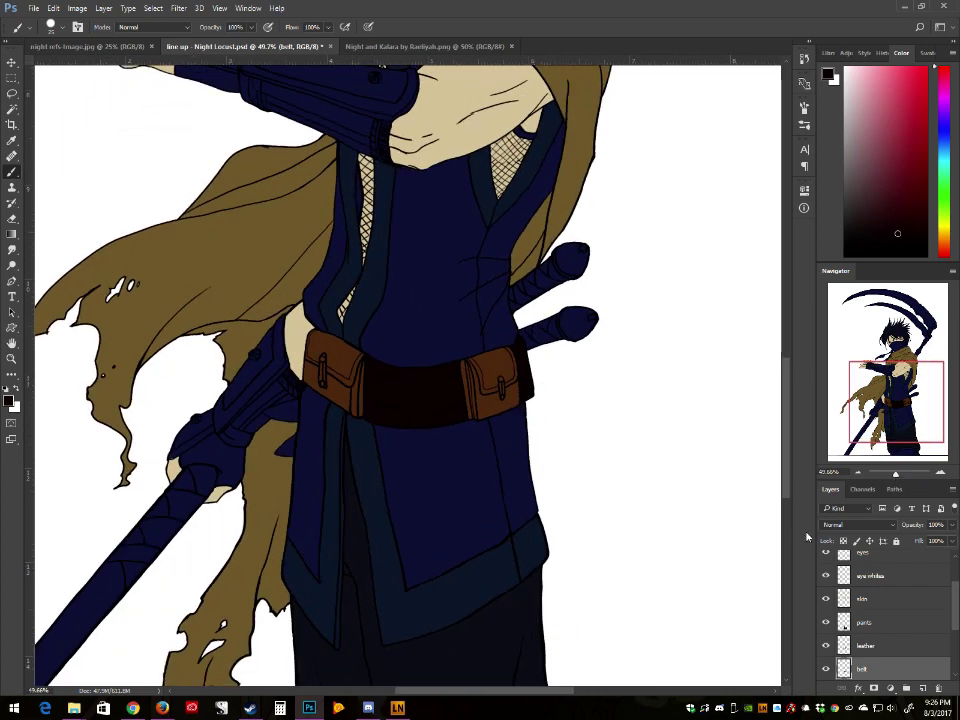
scroll(875, 620, down, 3)
drag(905, 411, 907, 370)
drag(896, 477, 895, 476)
click(77, 8)
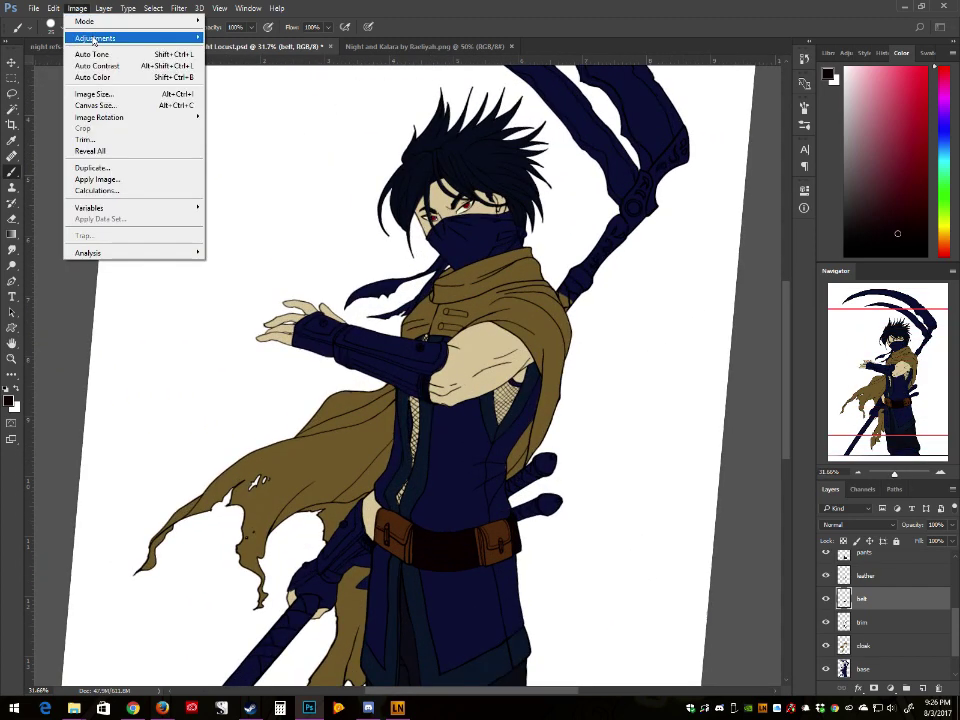
mouse_move(94, 38)
click(250, 98)
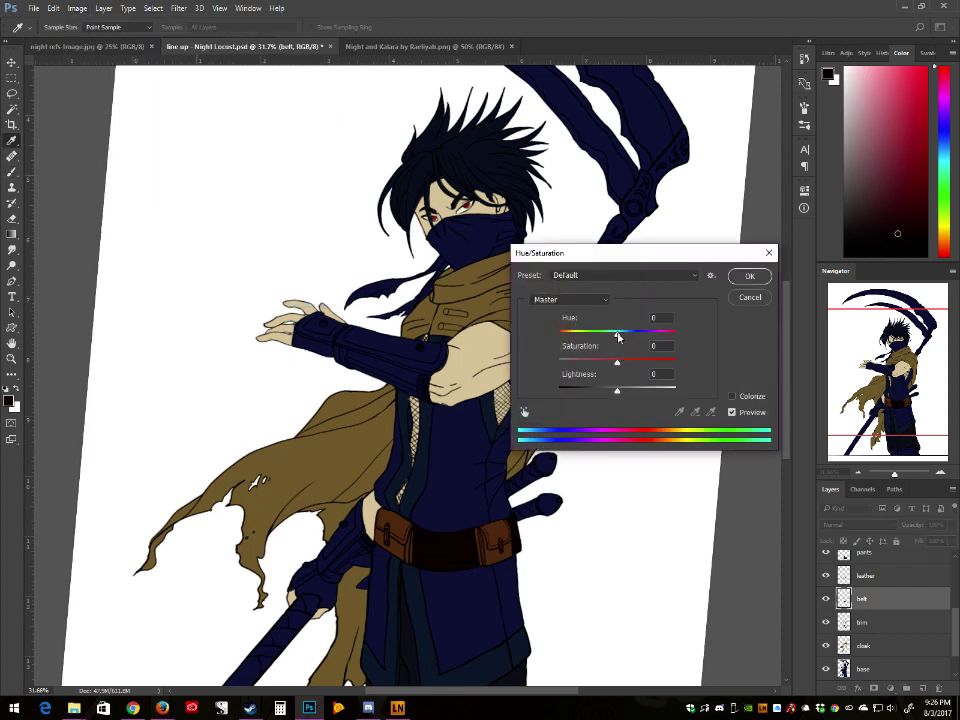
drag(618, 337, 604, 399)
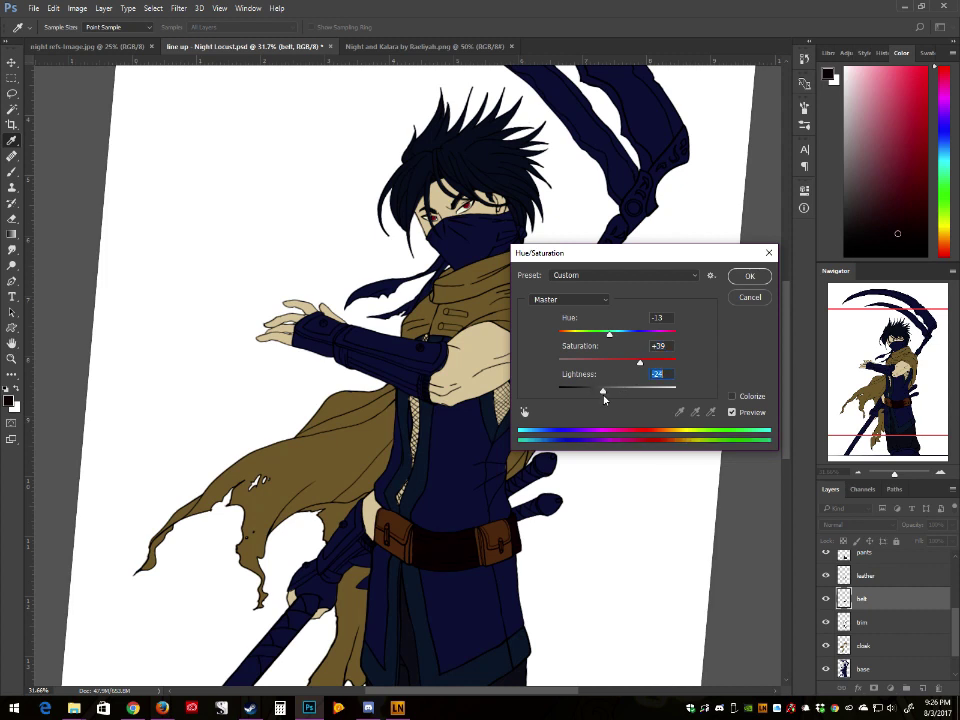
click(737, 281)
Step: Recolour the base layer with Hue/Saturation set to hue -180, saturation -74 and lightness -10
scroll(886, 607, down, 2)
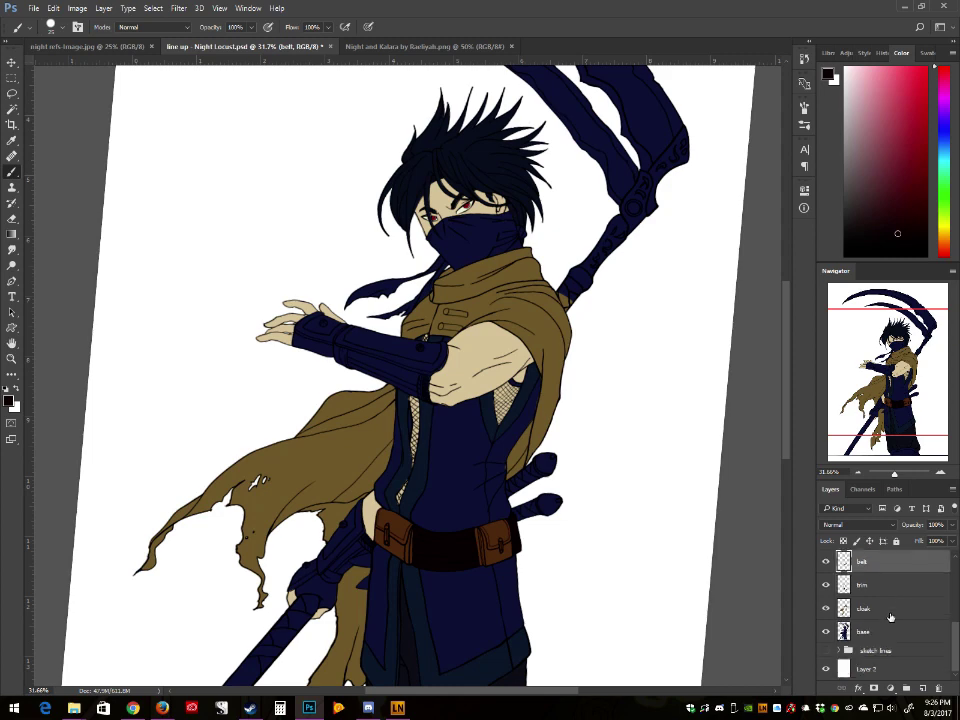
click(880, 631)
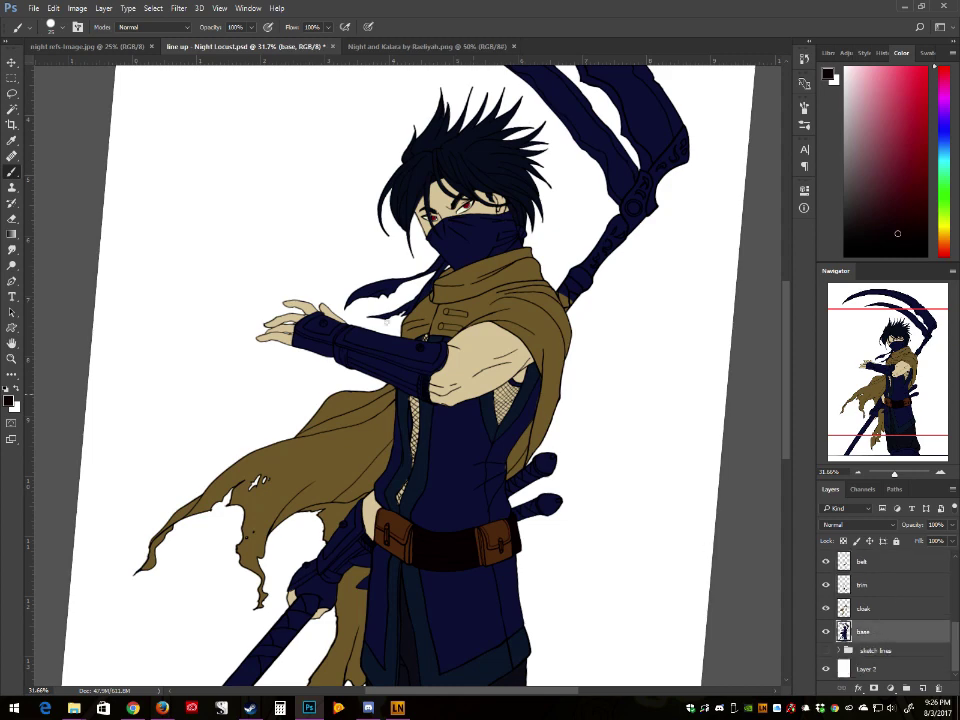
click(77, 8)
mouse_move(100, 37)
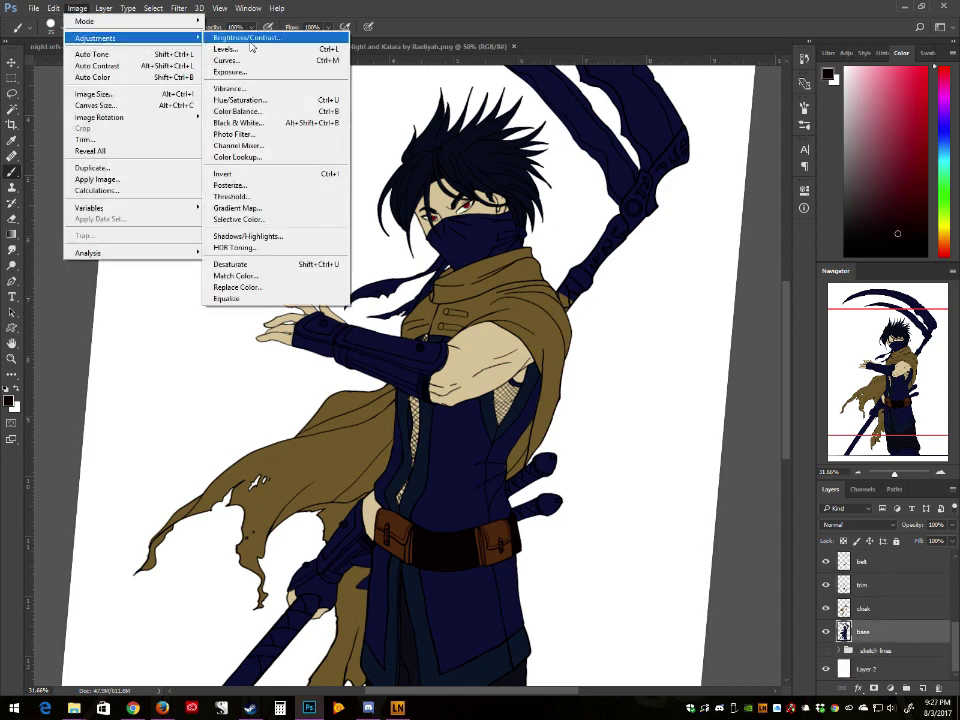
click(262, 101)
drag(617, 332, 533, 343)
drag(581, 366, 611, 394)
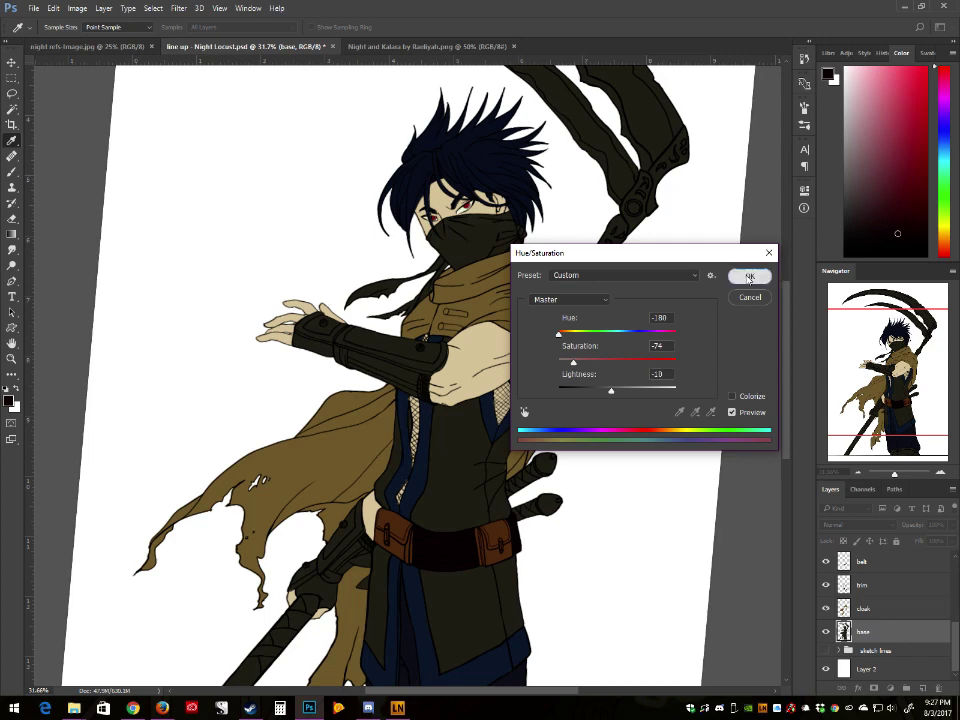
click(749, 277)
key(b)
Step: Brighten the belt layer with Hue/Saturation, setting saturation to +10 and lightness to +6
scroll(590, 406, up, 3)
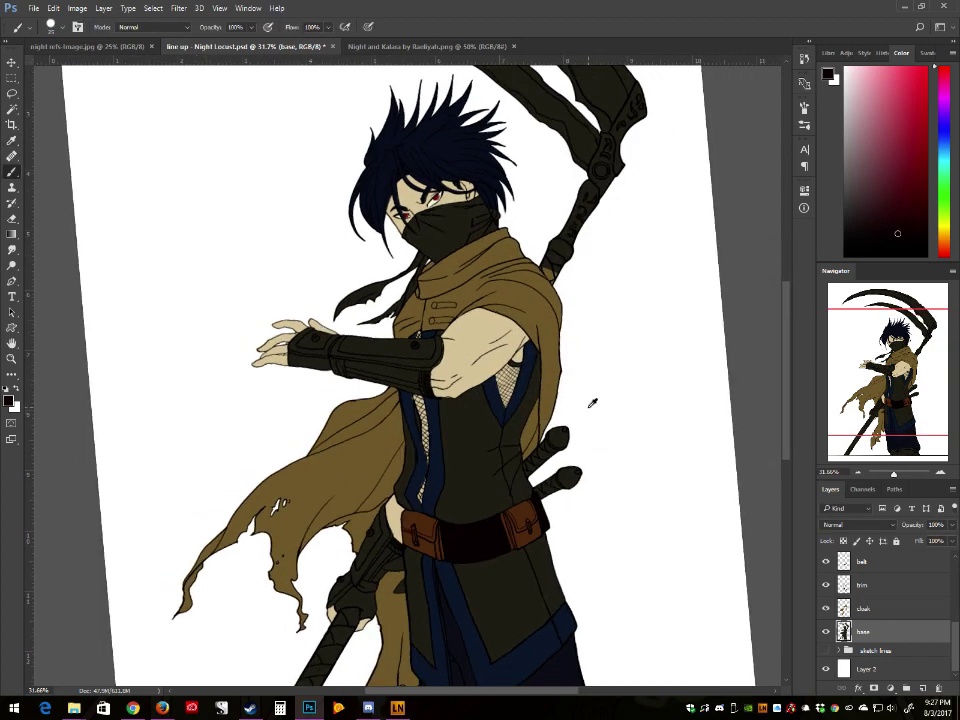
drag(592, 403, 588, 407)
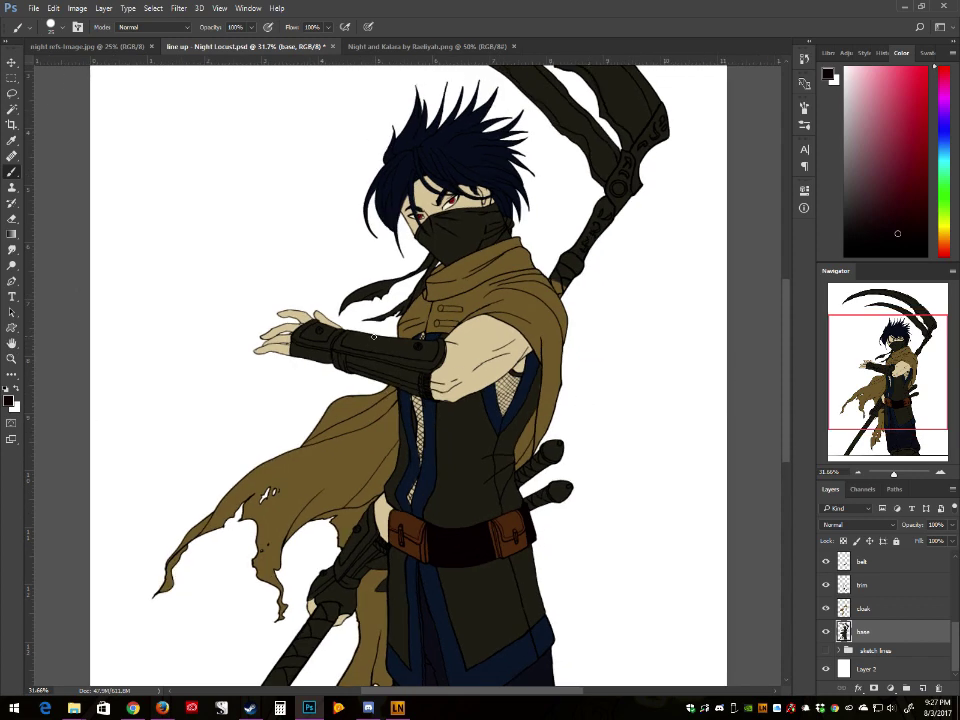
scroll(568, 430, down, 5)
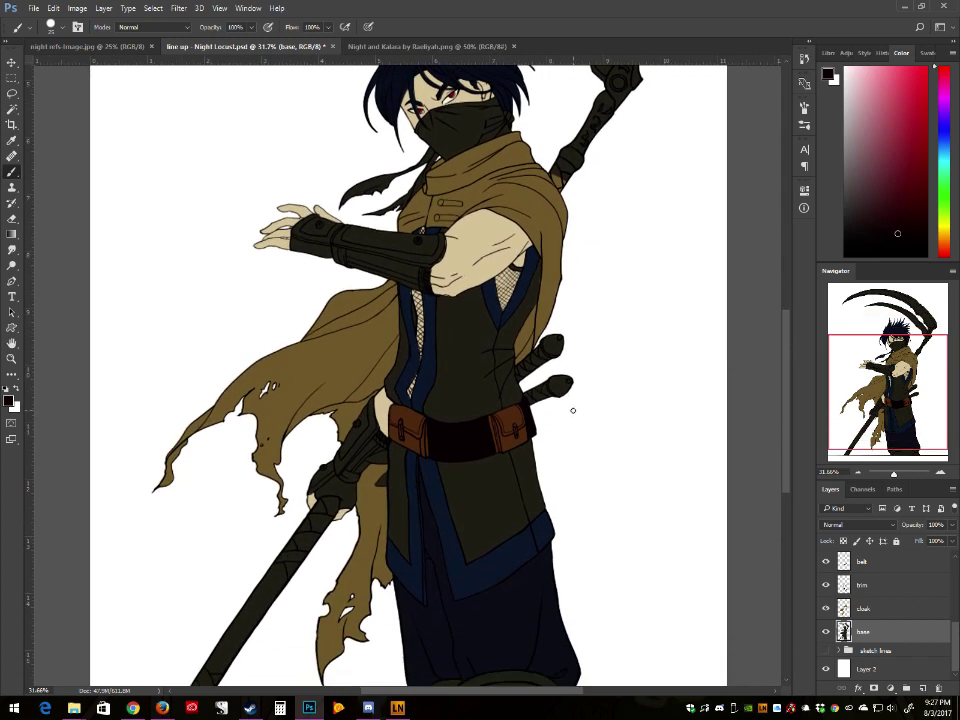
scroll(573, 410, down, 2)
scroll(573, 410, up, 3)
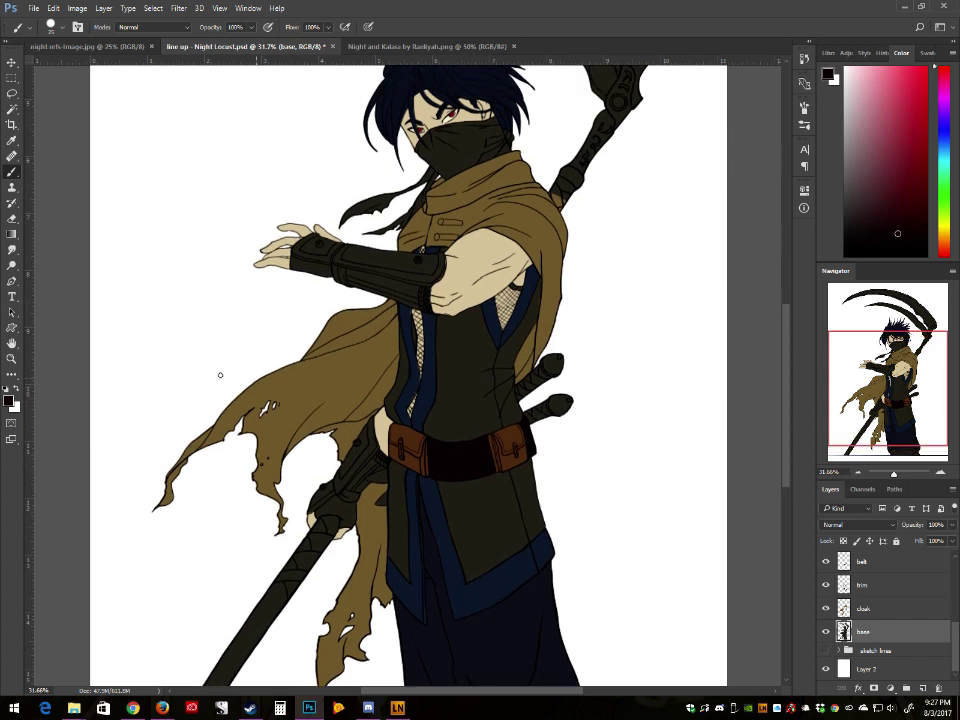
key(z)
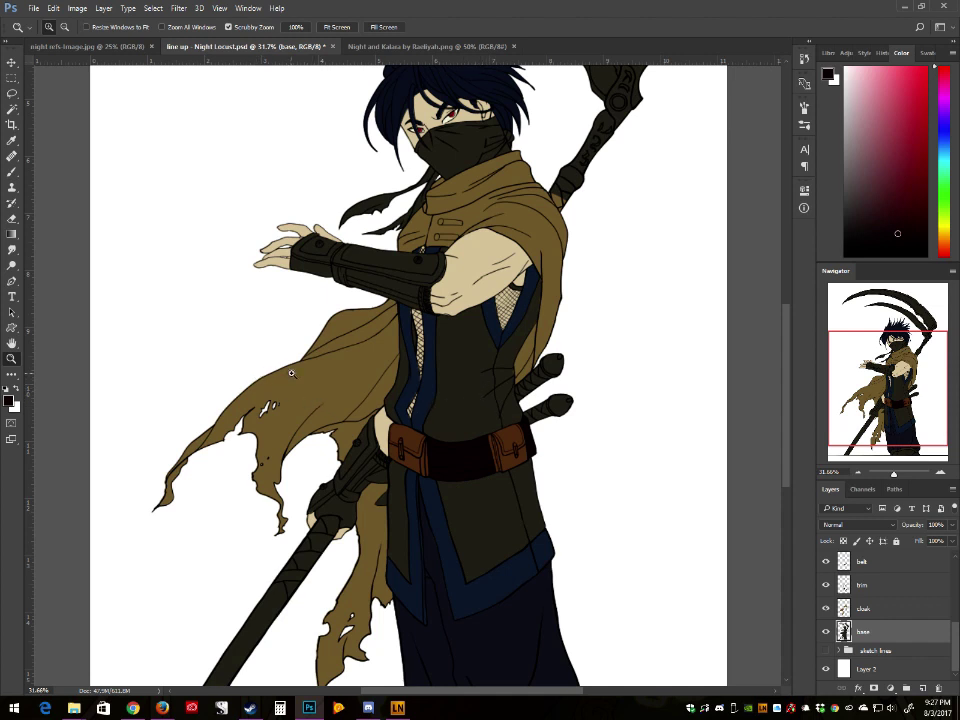
scroll(876, 614, up, 1)
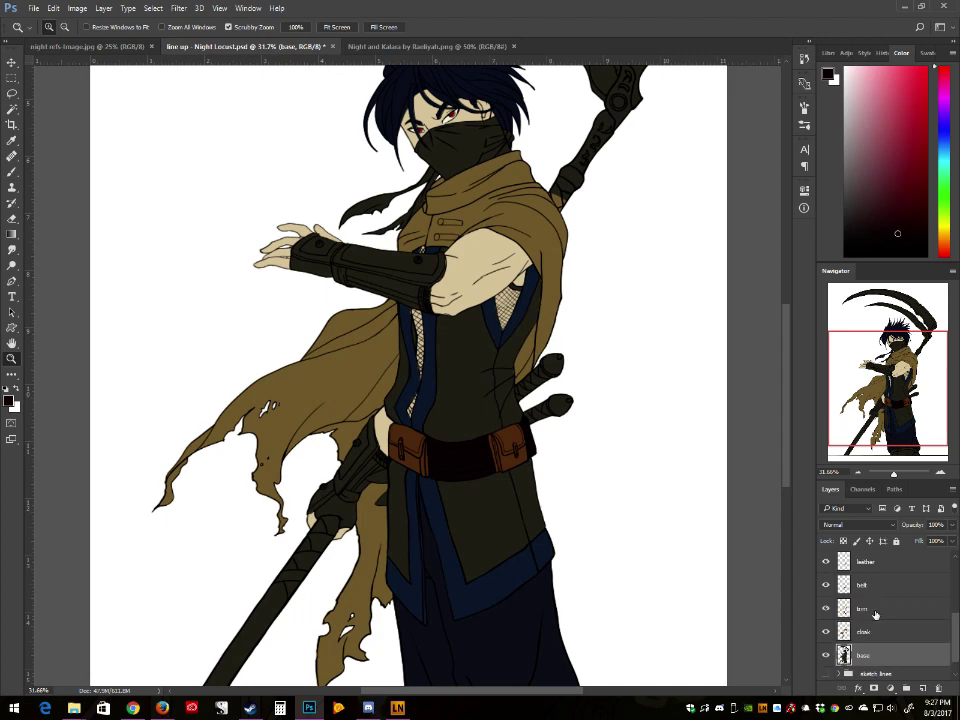
click(880, 587)
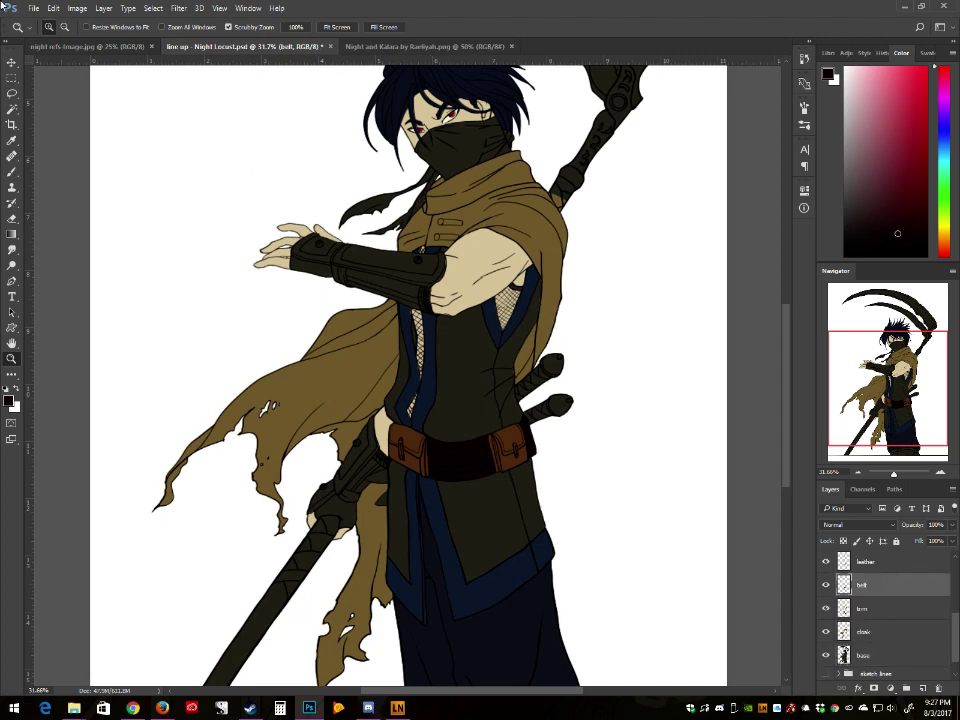
click(78, 9)
mouse_move(95, 38)
click(232, 98)
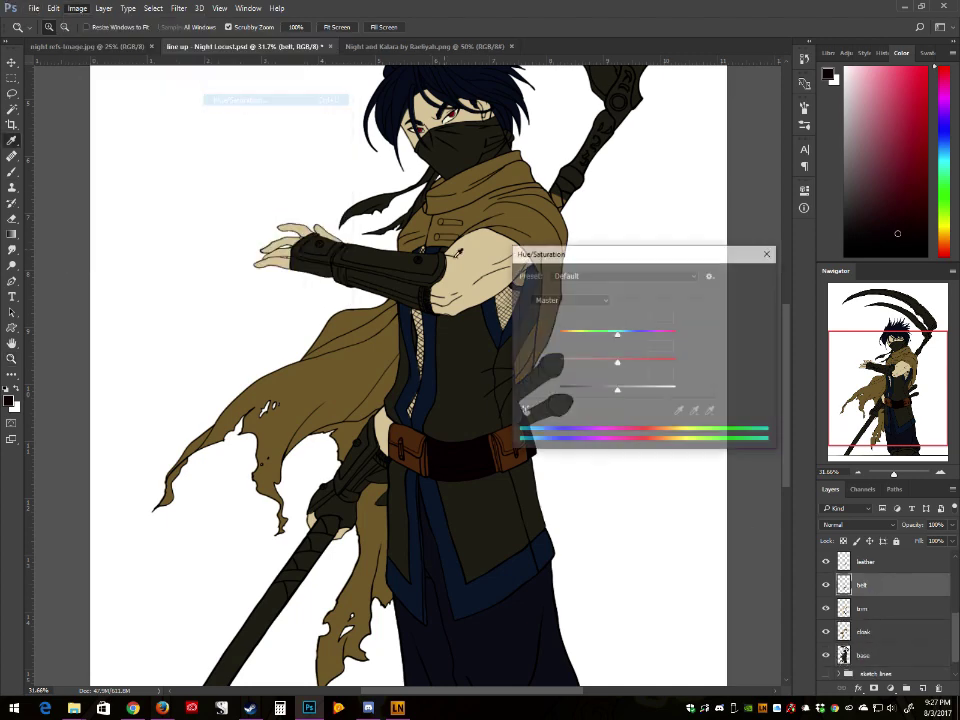
drag(607, 363, 621, 395)
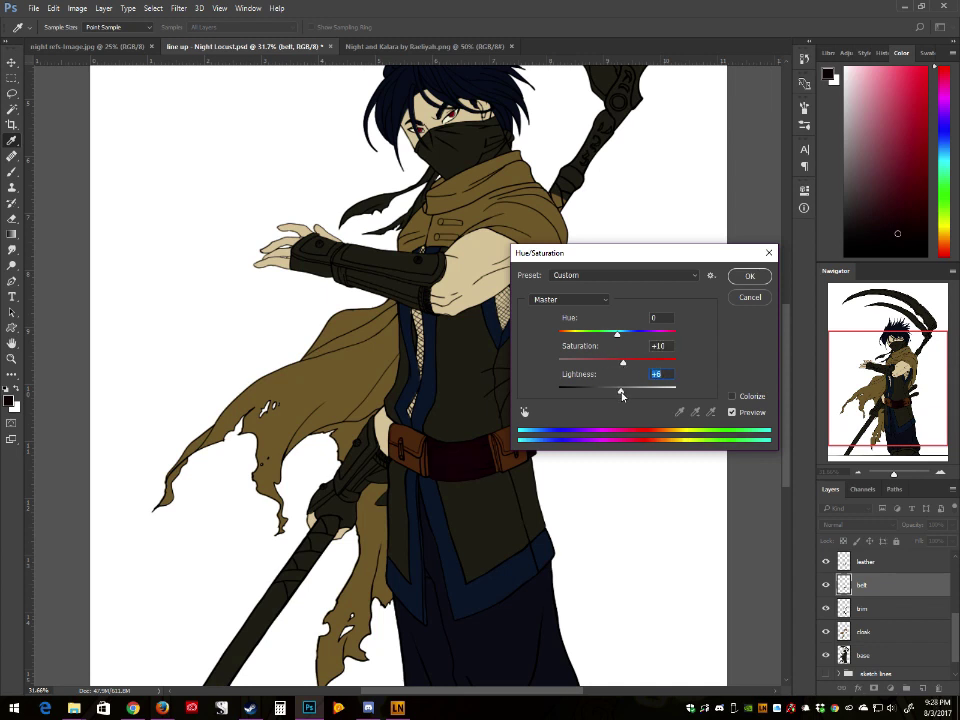
click(745, 278)
key(z)
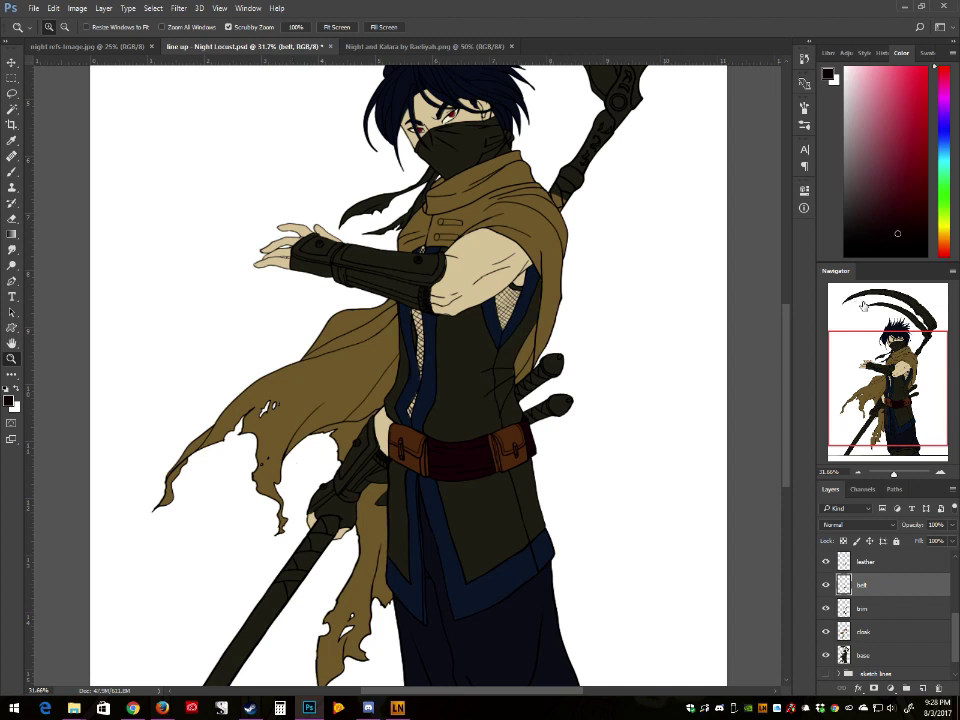
Step: Sample the belt's dark red for the brush and add a layer named "armor accents" above the belt layer
drag(895, 391, 888, 370)
drag(708, 365, 712, 376)
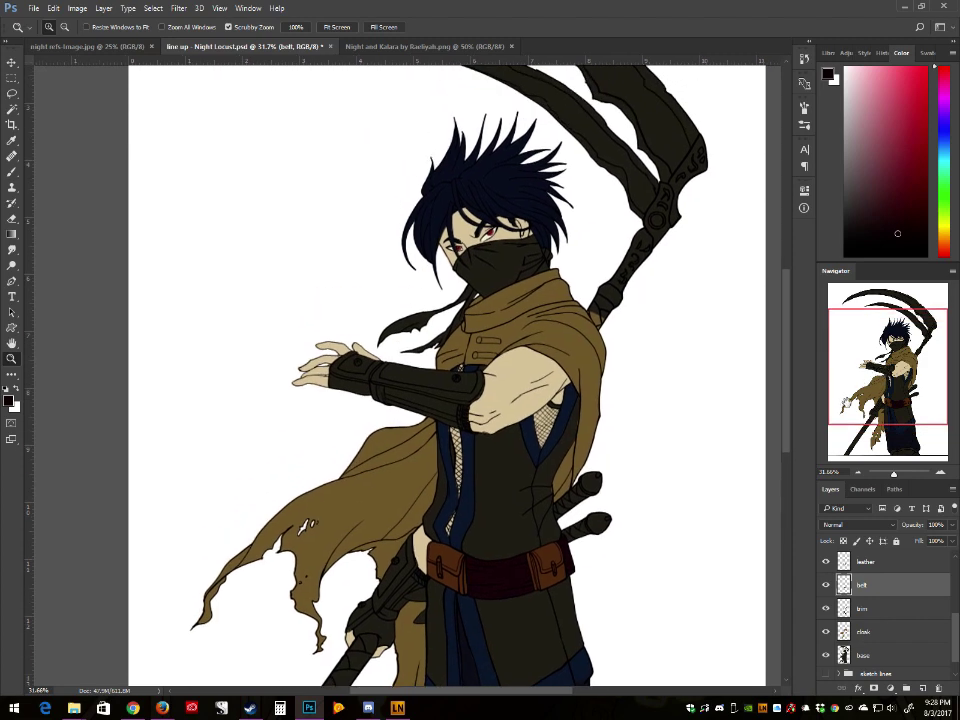
drag(720, 231, 766, 542)
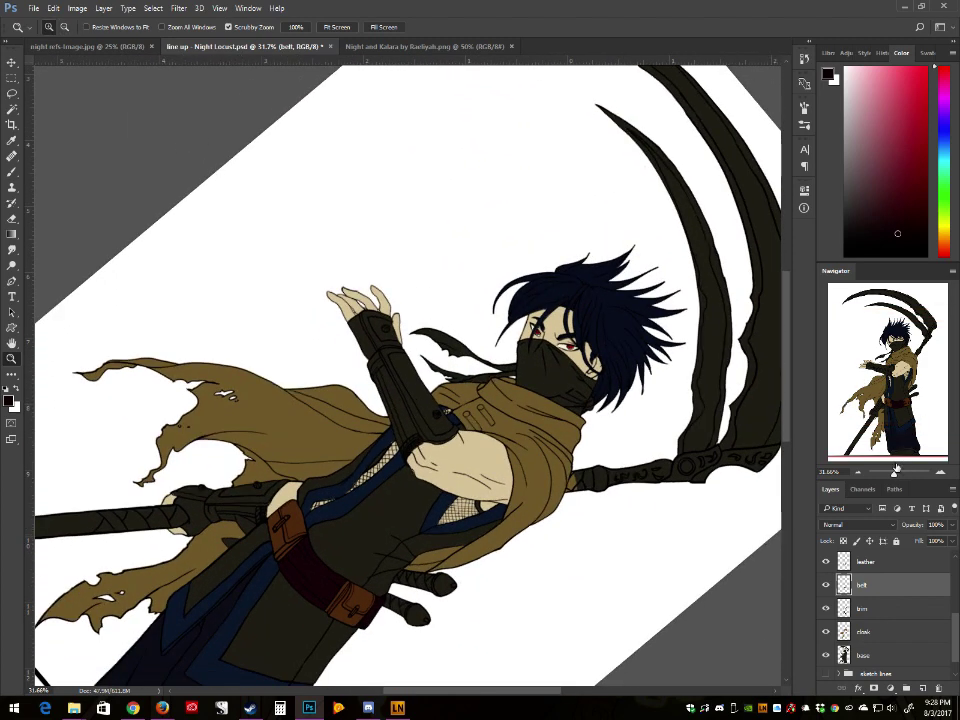
click(12, 172)
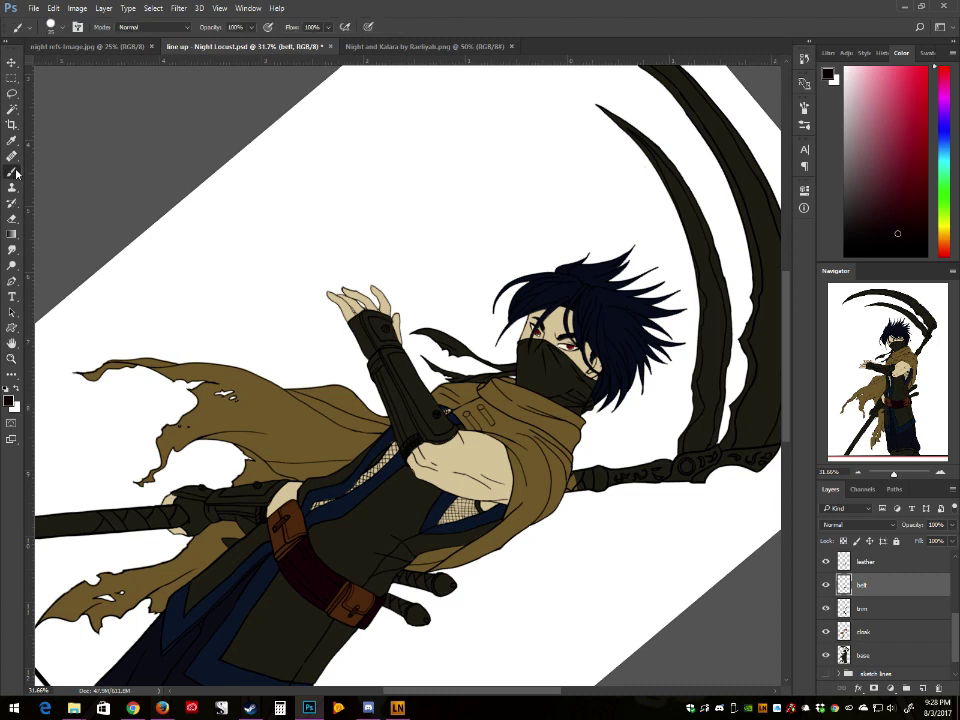
alt+click(311, 569)
click(923, 689)
double_click(860, 588)
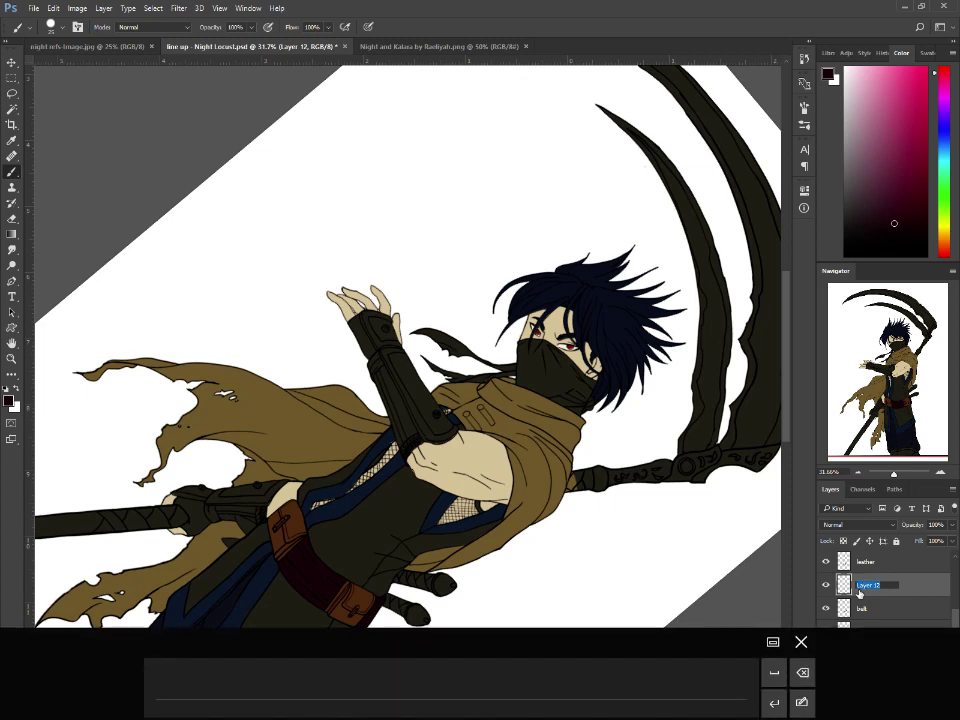
text(armor s)
text(ccen)
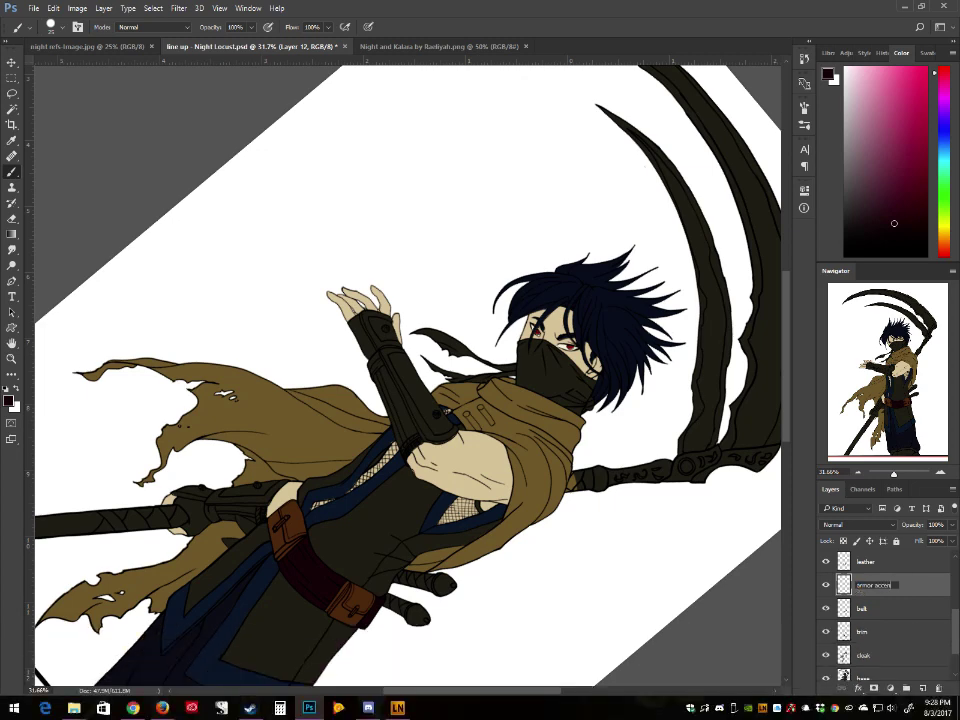
text(ts)
key(Return)
Step: Paint the raised arm's bracer accents dark red: the ribbed cuff near the elbow and the strap near the wrist
drag(895, 476, 898, 476)
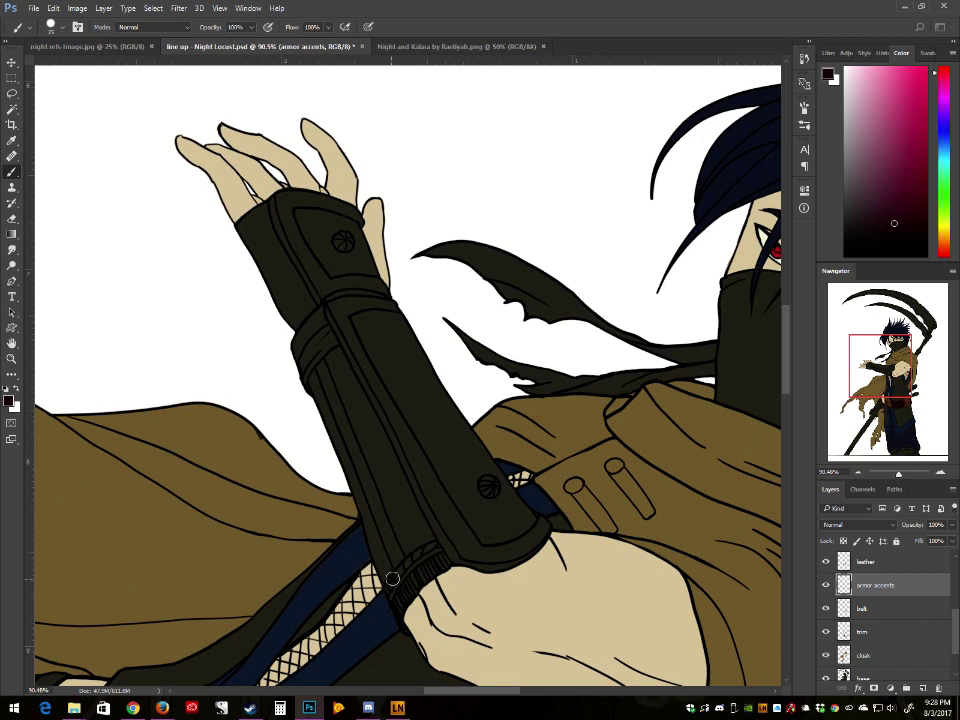
drag(409, 562, 439, 543)
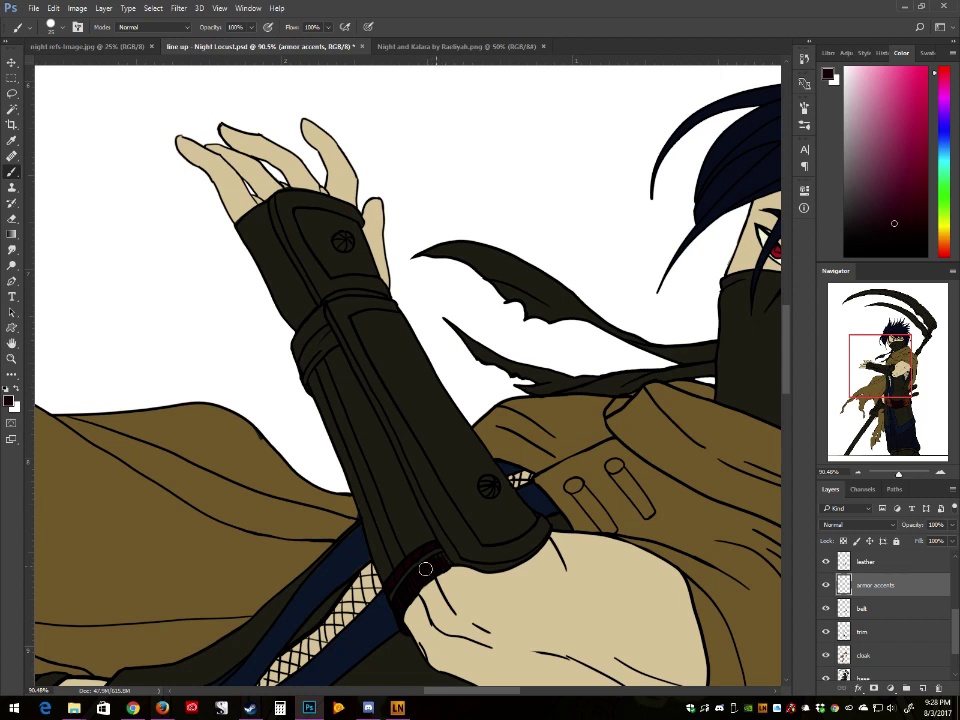
drag(435, 561, 444, 566)
mouse_move(302, 357)
mouse_down()
mouse_move(303, 372)
mouse_move(319, 349)
mouse_move(302, 354)
mouse_move(303, 364)
mouse_move(334, 345)
mouse_move(330, 336)
mouse_move(289, 355)
mouse_up()
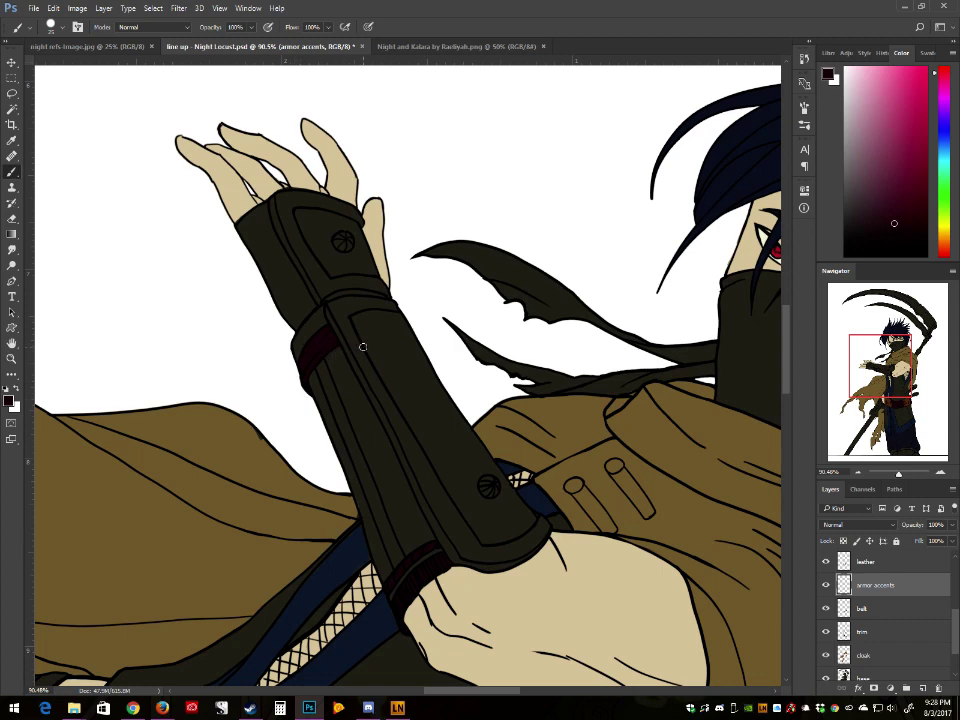
Step: Paint the lowered arm's bracer accents dark red: the ribbed cuff near the elbow and the strap near the wrist
key(r)
key(r)
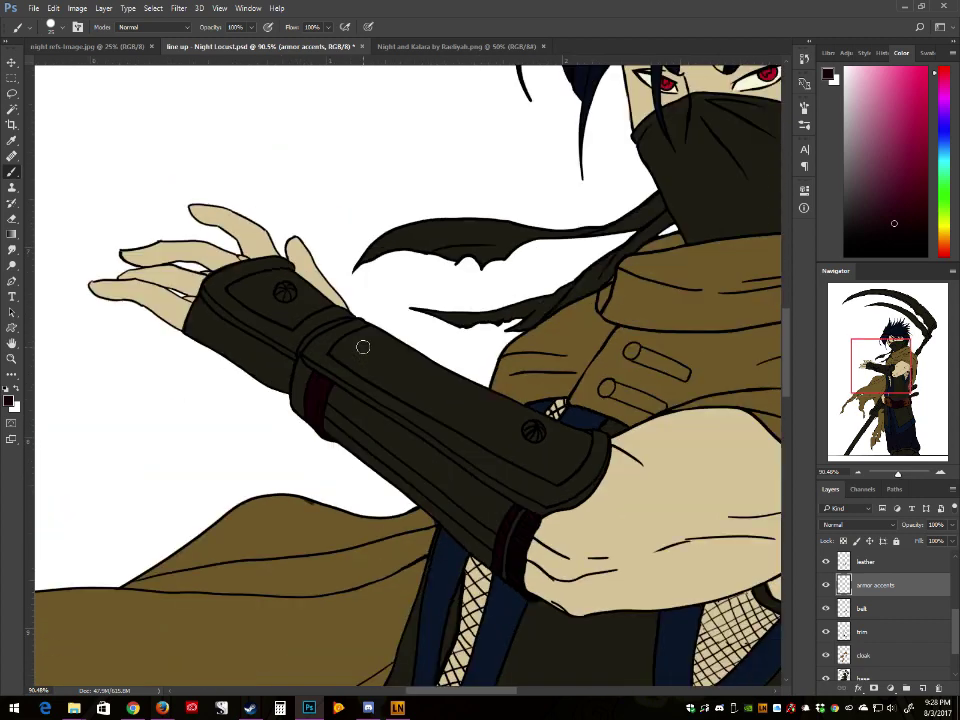
drag(881, 368, 861, 397)
scroll(569, 413, down, 5)
scroll(569, 413, left, 3)
scroll(569, 413, right, 5)
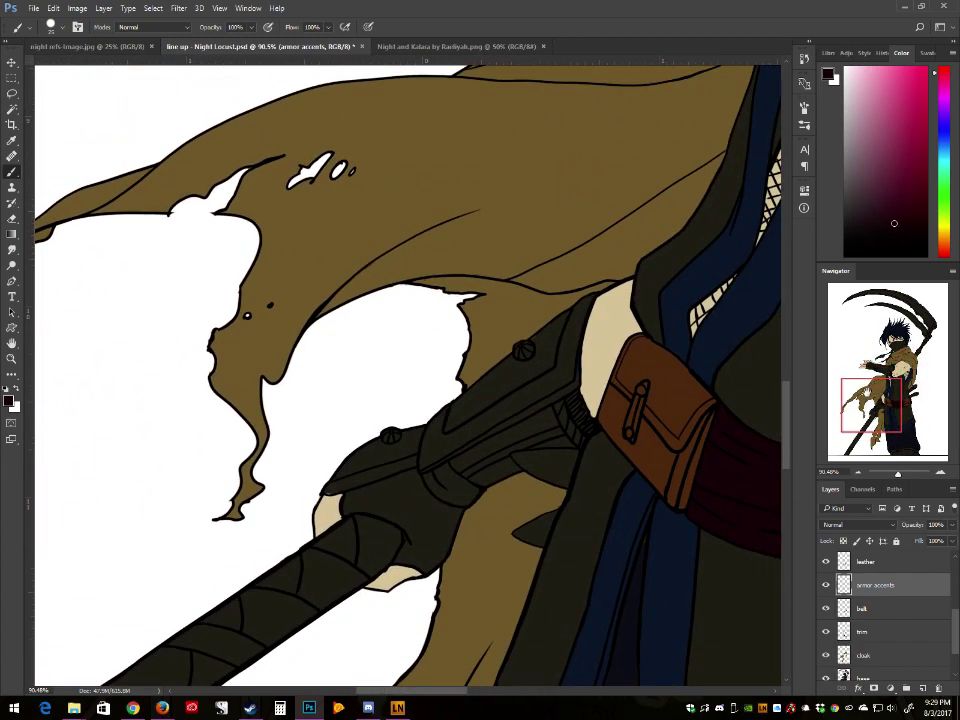
mouse_move(569, 413)
mouse_down()
mouse_move(572, 433)
mouse_move(568, 403)
mouse_move(583, 424)
mouse_move(576, 441)
mouse_move(559, 406)
mouse_move(576, 395)
mouse_move(587, 425)
mouse_move(575, 400)
mouse_up()
mouse_move(433, 480)
mouse_down()
mouse_move(463, 495)
mouse_move(449, 498)
mouse_move(469, 498)
mouse_move(451, 477)
mouse_move(474, 494)
mouse_move(464, 501)
mouse_move(460, 482)
mouse_move(476, 492)
mouse_move(446, 465)
mouse_up()
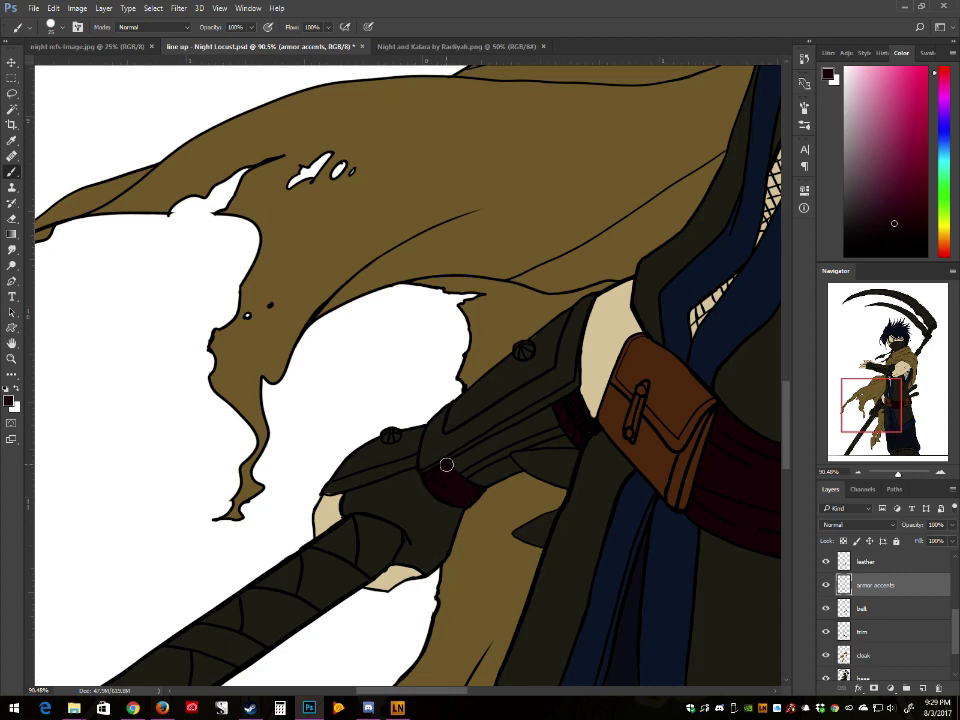
Step: Add a layer named "armor accents 2" above the armor accents layer
scroll(446, 465, up, 4)
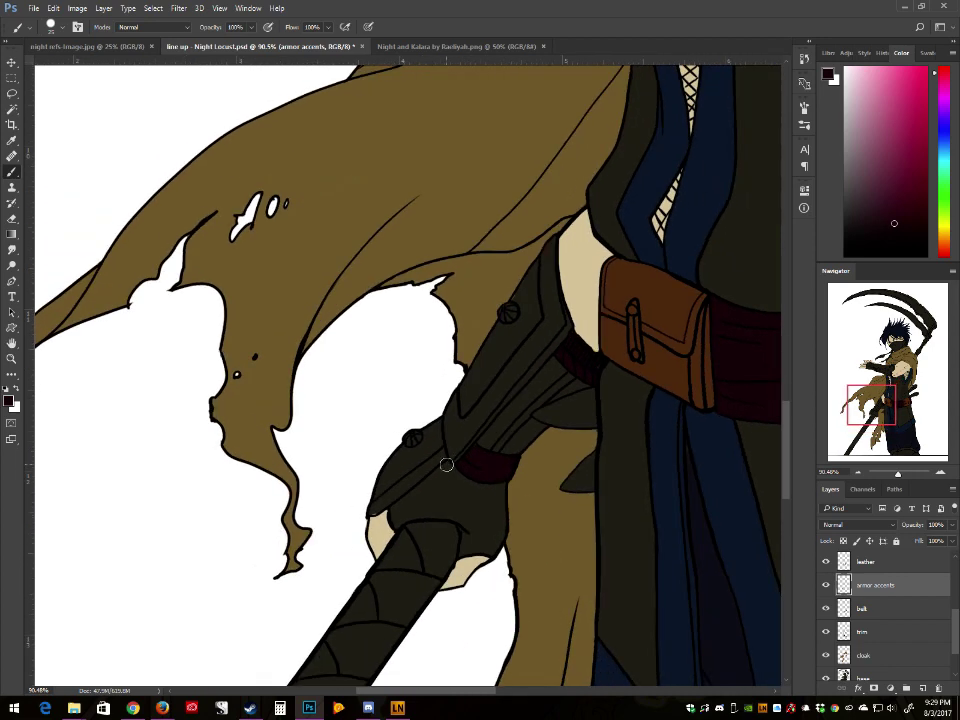
drag(898, 472, 894, 474)
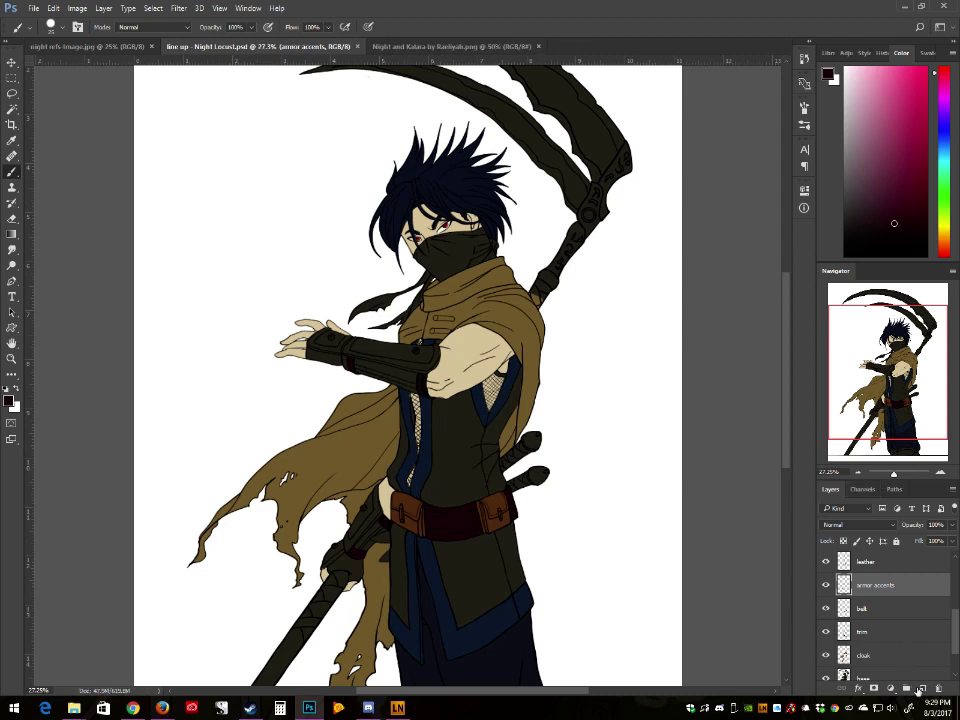
key(ctrl+shift+alt+n)
double_click(866, 586)
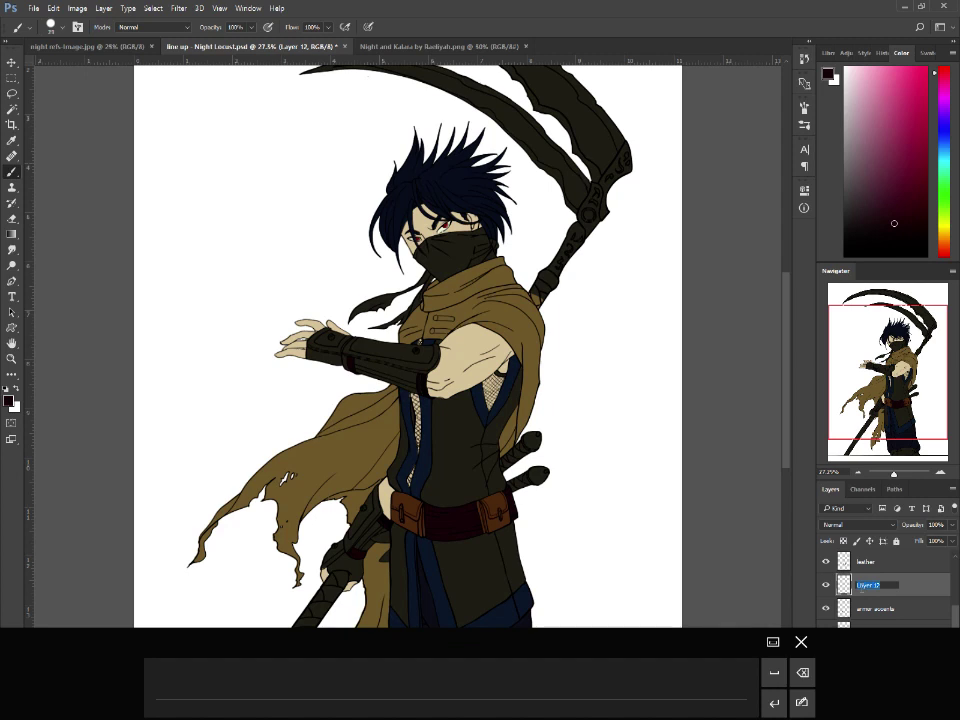
text(armor)
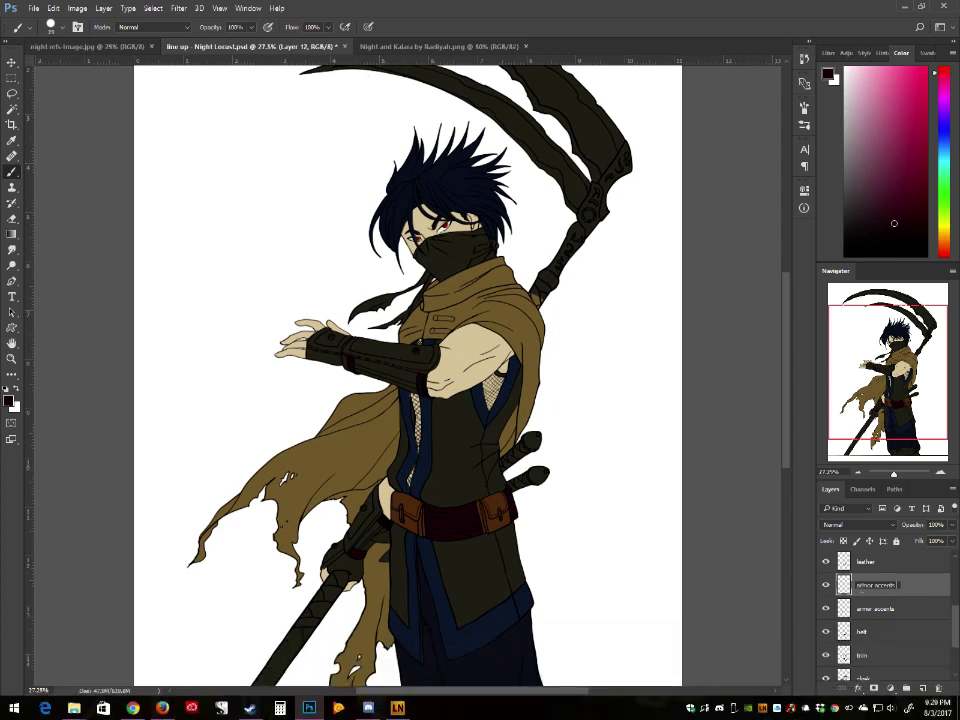
key(Return)
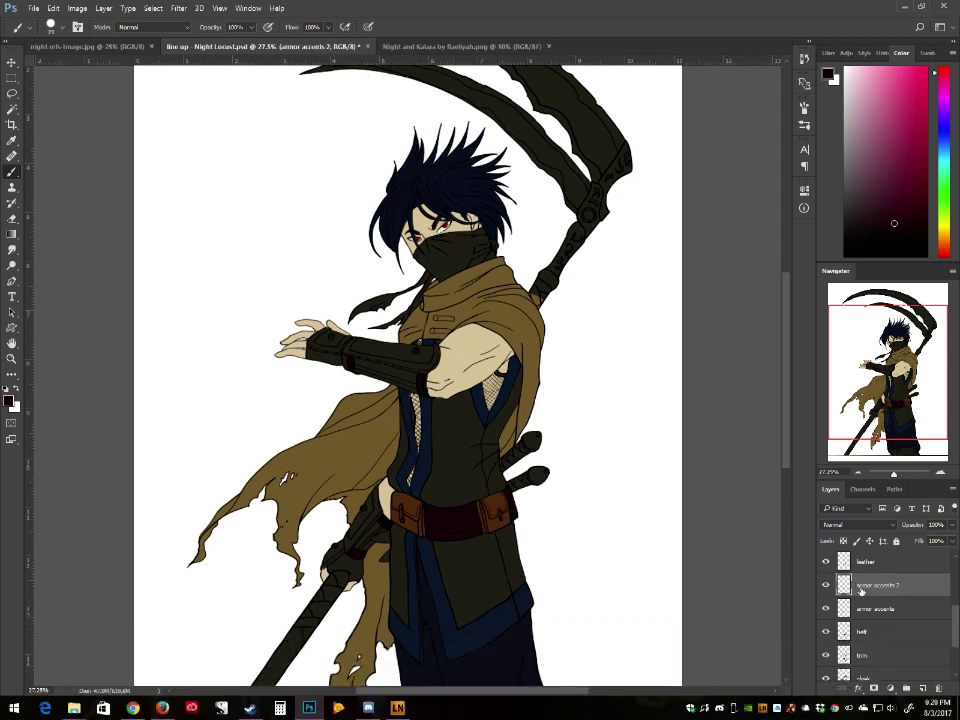
Step: Choose a pale blue brush colour and paint the two round studs on the lowered arm's bracer
click(865, 96)
click(854, 75)
mouse_move(945, 117)
mouse_down()
mouse_move(948, 196)
mouse_move(950, 147)
mouse_up()
click(863, 69)
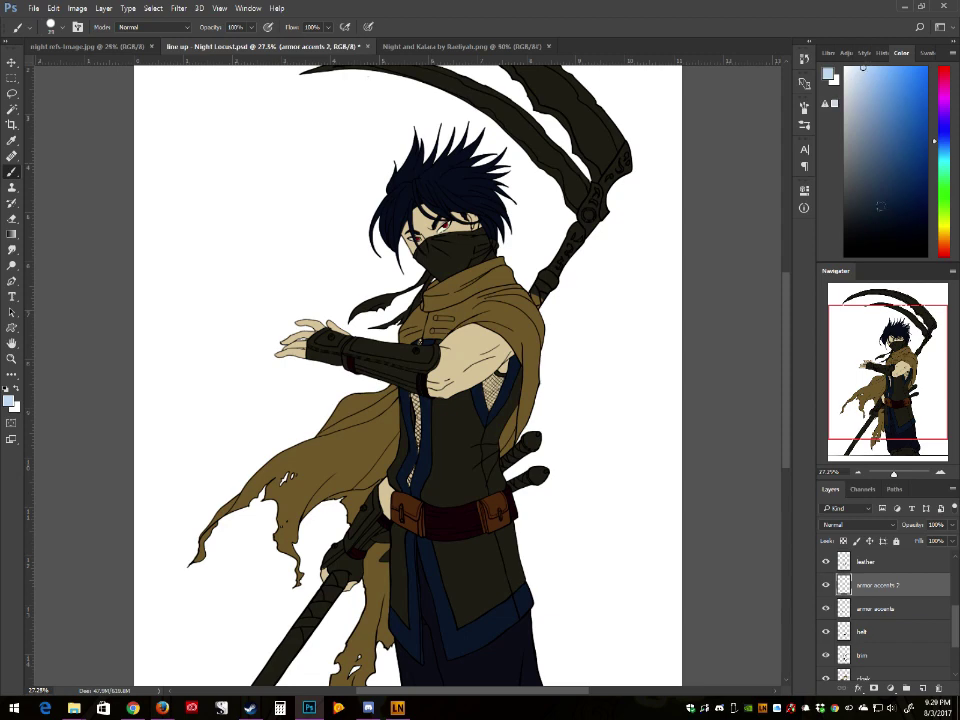
click(895, 474)
drag(897, 391, 890, 399)
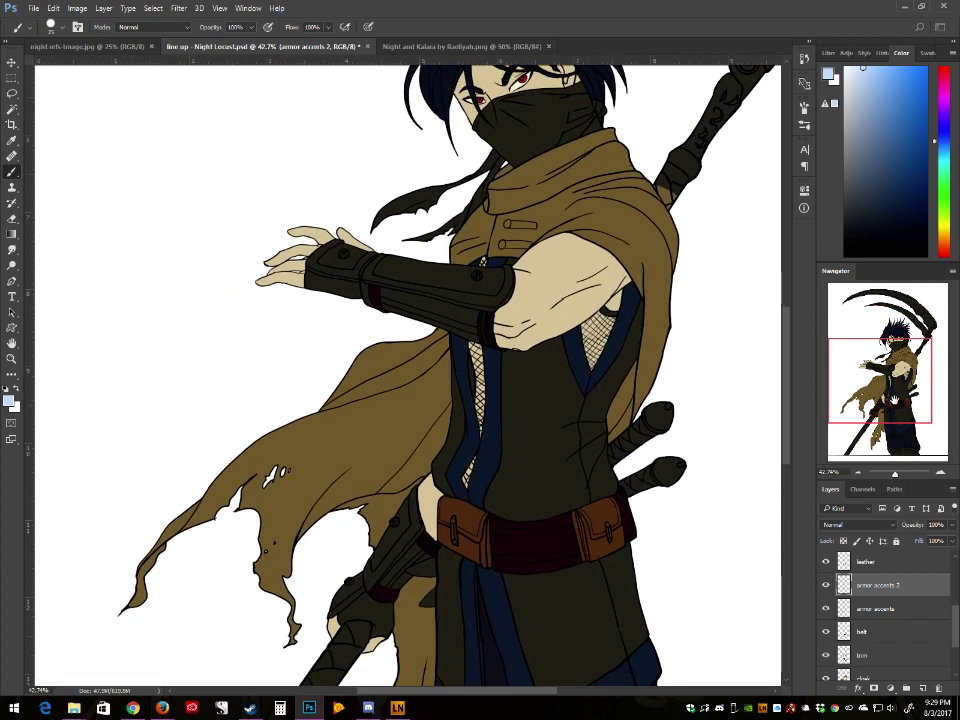
drag(897, 475, 903, 475)
drag(896, 402, 869, 405)
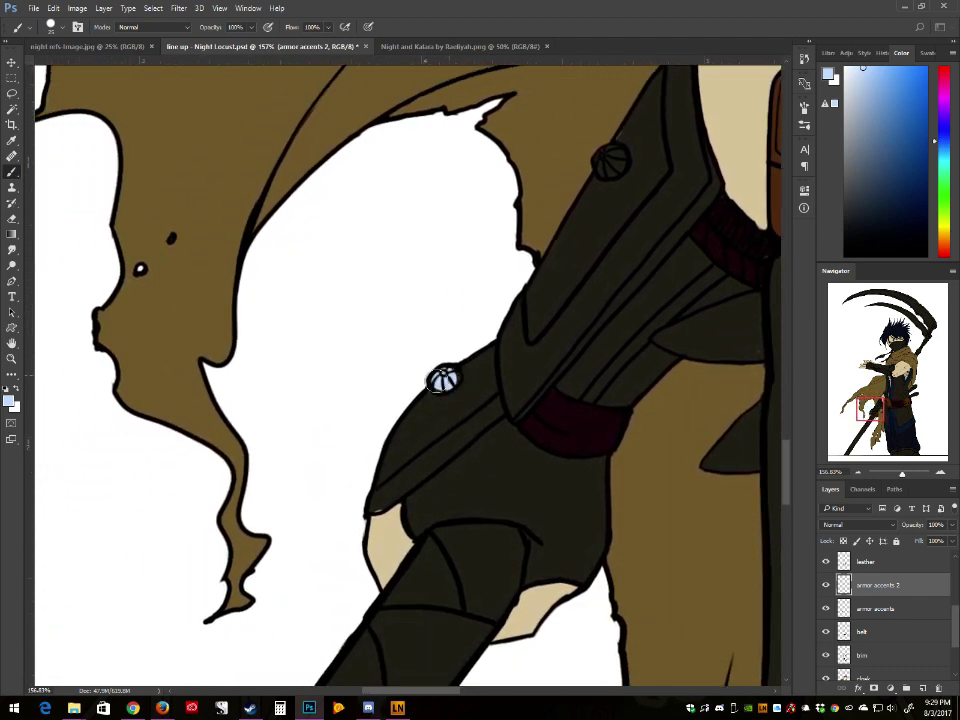
click(611, 161)
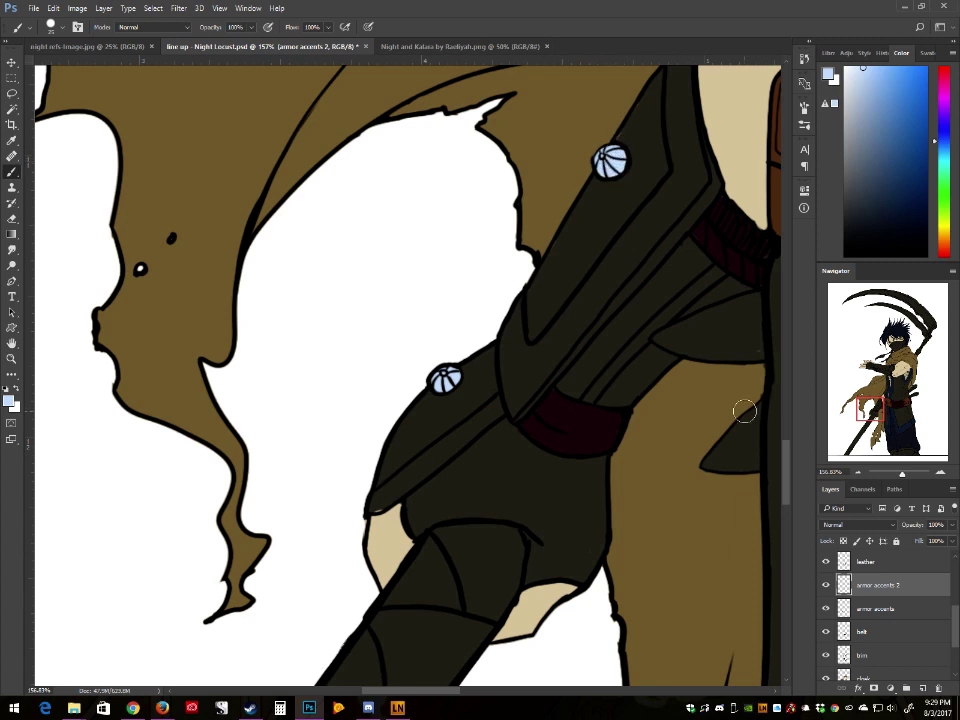
Step: Paint the two round studs on the raised arm's bracer in the same pale blue
drag(870, 408, 879, 369)
mouse_move(651, 322)
mouse_down()
mouse_move(668, 310)
mouse_move(664, 322)
mouse_up()
click(172, 238)
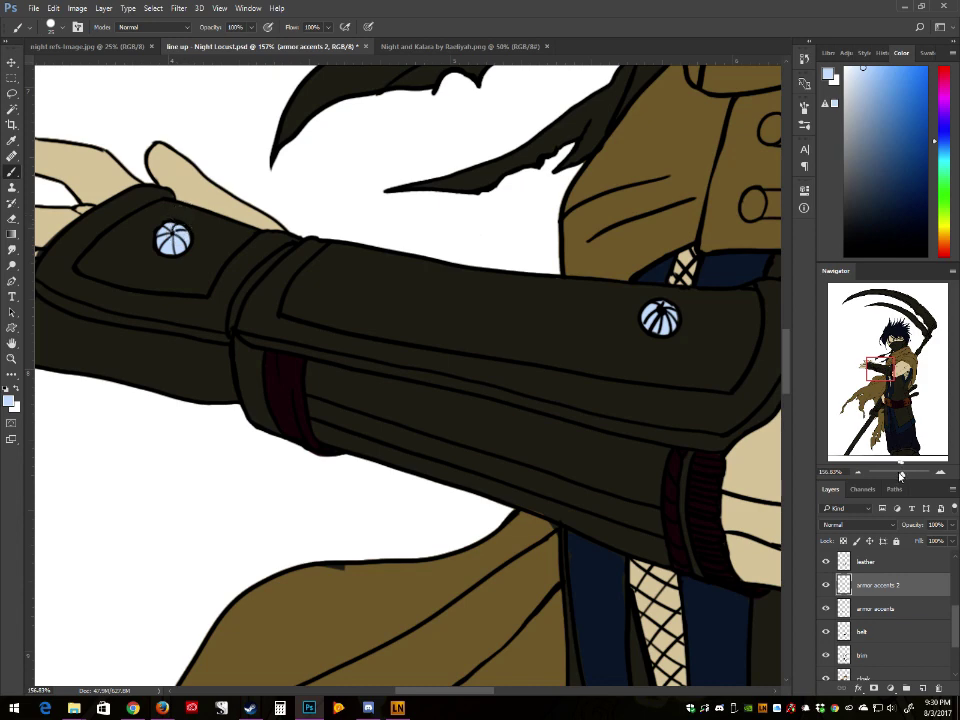
Step: Add a layer named "armor" directly above the belt layer
drag(900, 477, 896, 478)
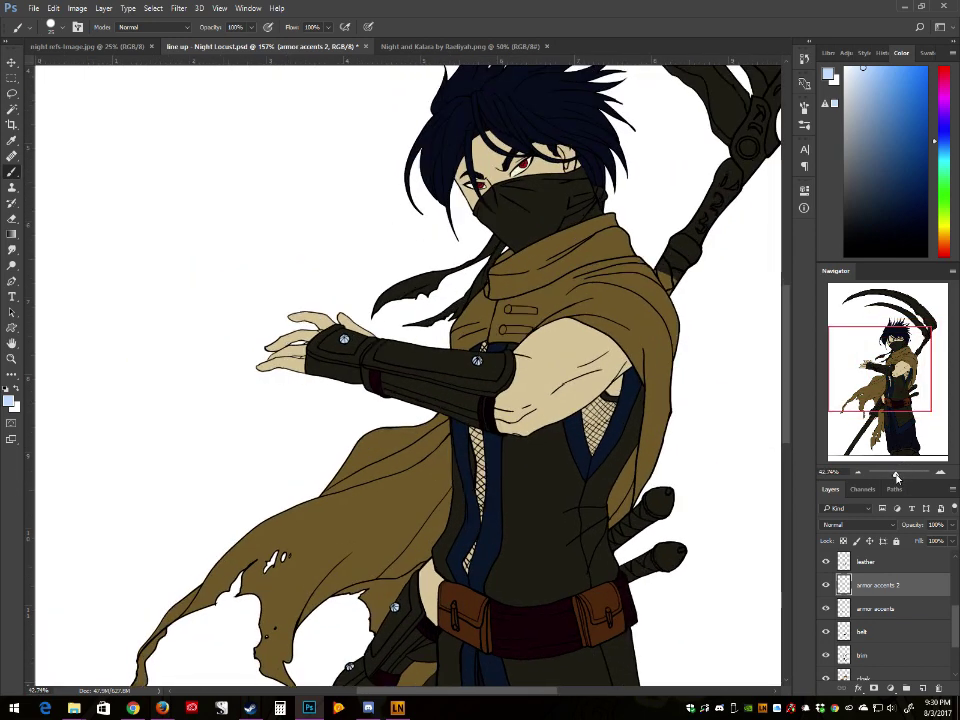
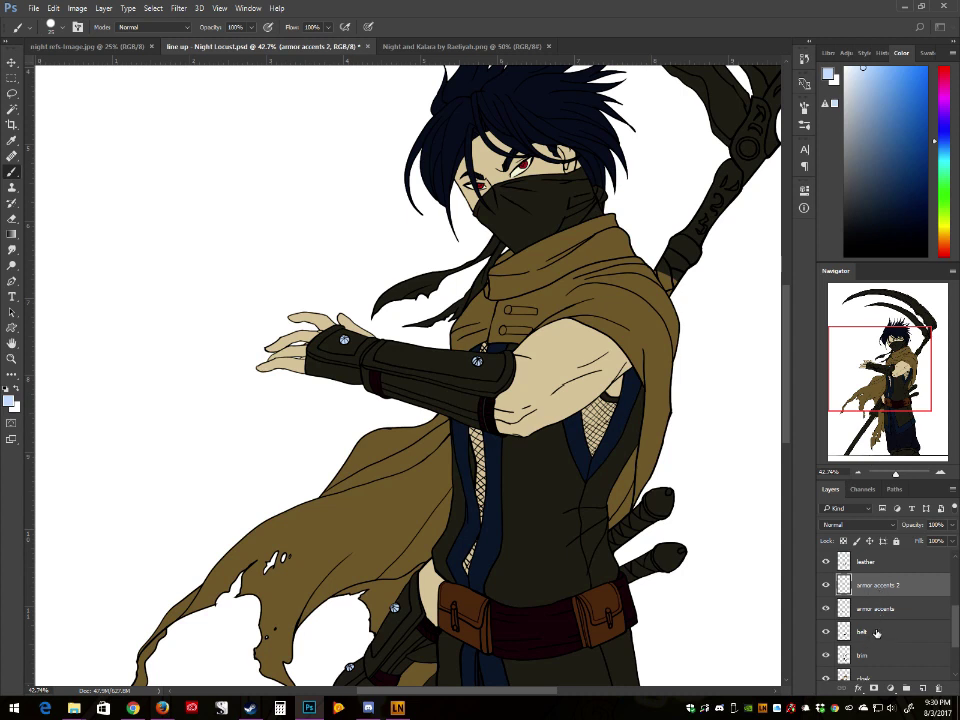
click(877, 632)
click(922, 688)
double_click(868, 633)
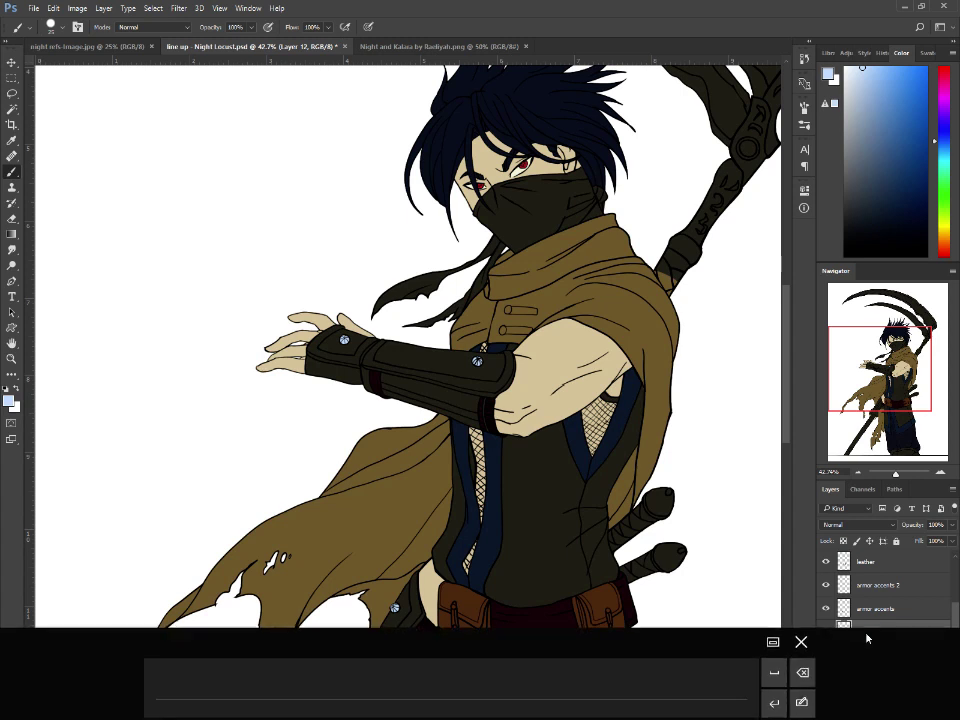
text(armor)
key(Return)
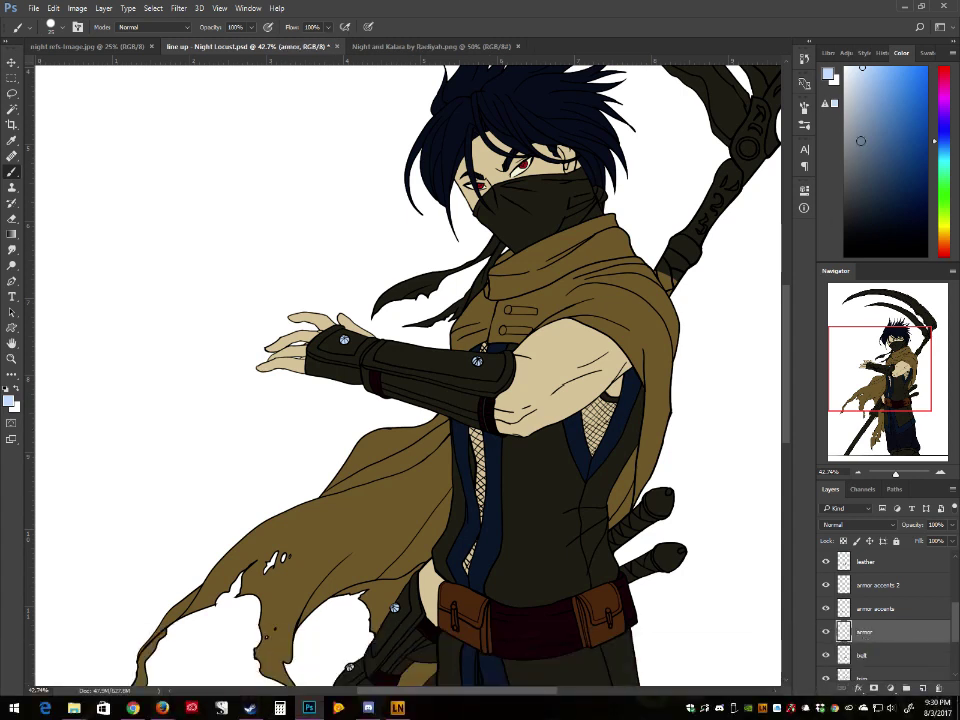
Step: Paint the underside of the raised bracer's hand section dark grey, within a selection loaded from the base layer
drag(861, 142, 840, 197)
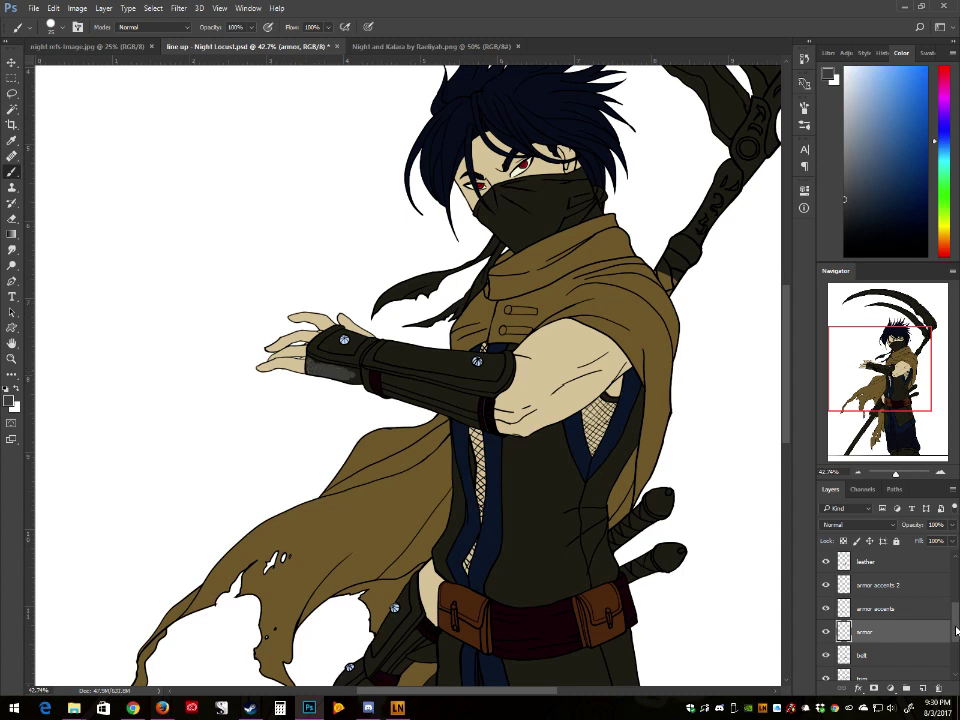
click(956, 630)
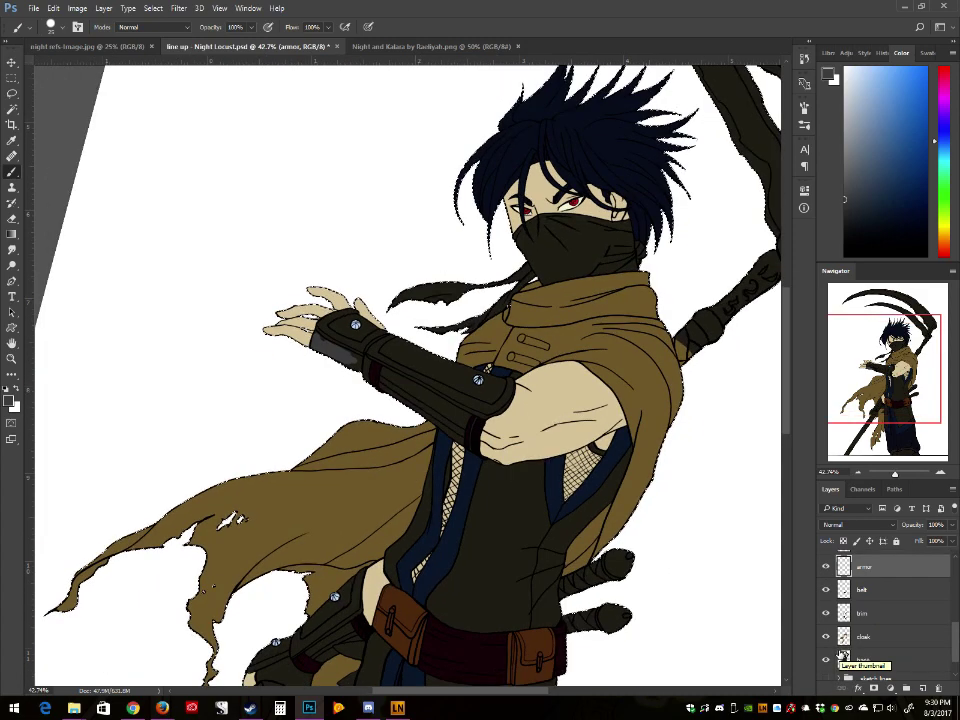
drag(591, 198, 660, 334)
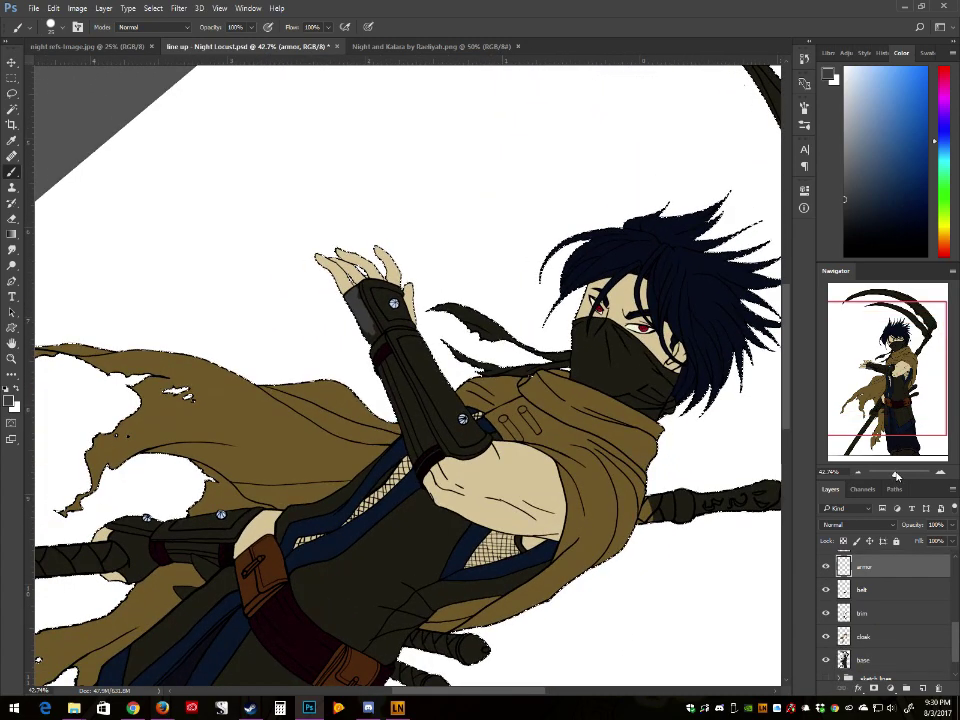
drag(896, 475, 901, 474)
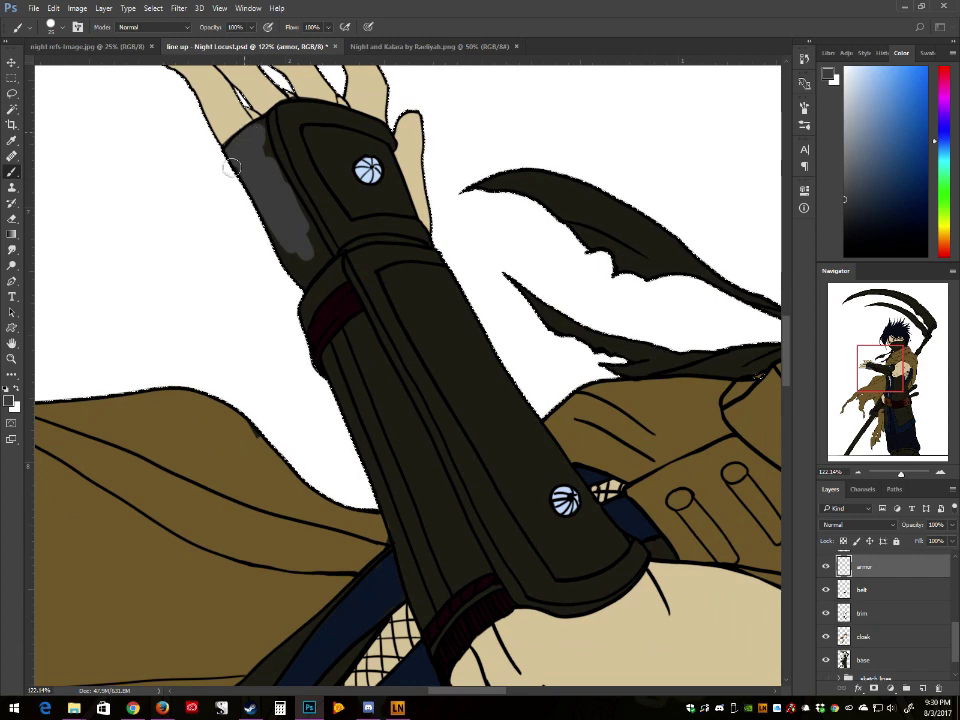
drag(231, 167, 259, 124)
drag(280, 237, 288, 256)
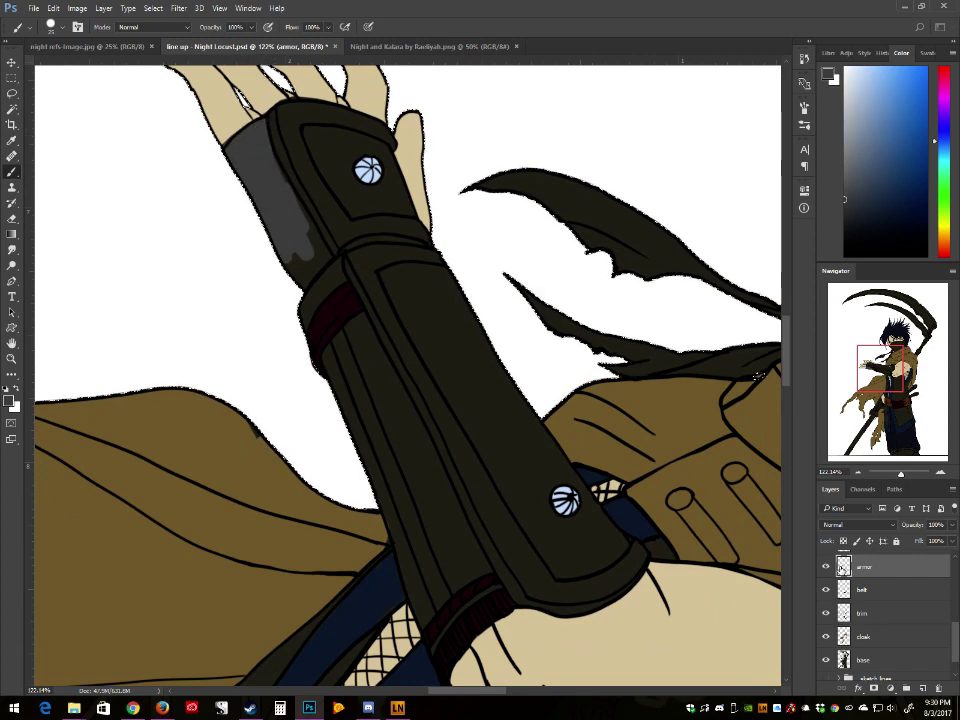
click(826, 567)
click(826, 567)
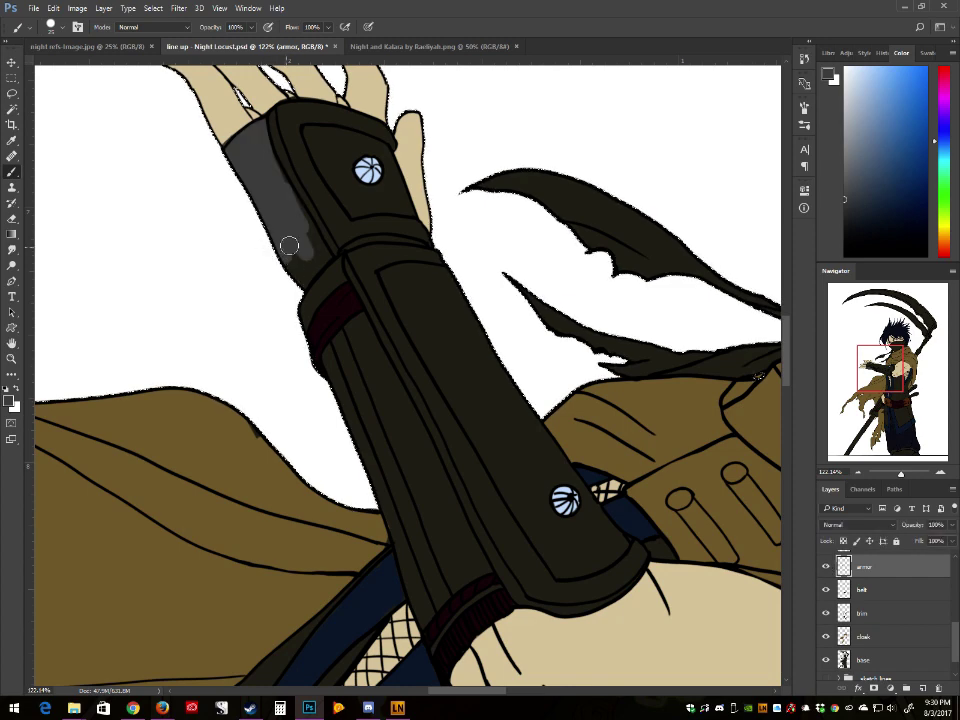
mouse_move(289, 246)
mouse_down()
mouse_move(301, 283)
mouse_move(315, 261)
mouse_move(270, 169)
mouse_move(307, 222)
mouse_move(312, 266)
mouse_up()
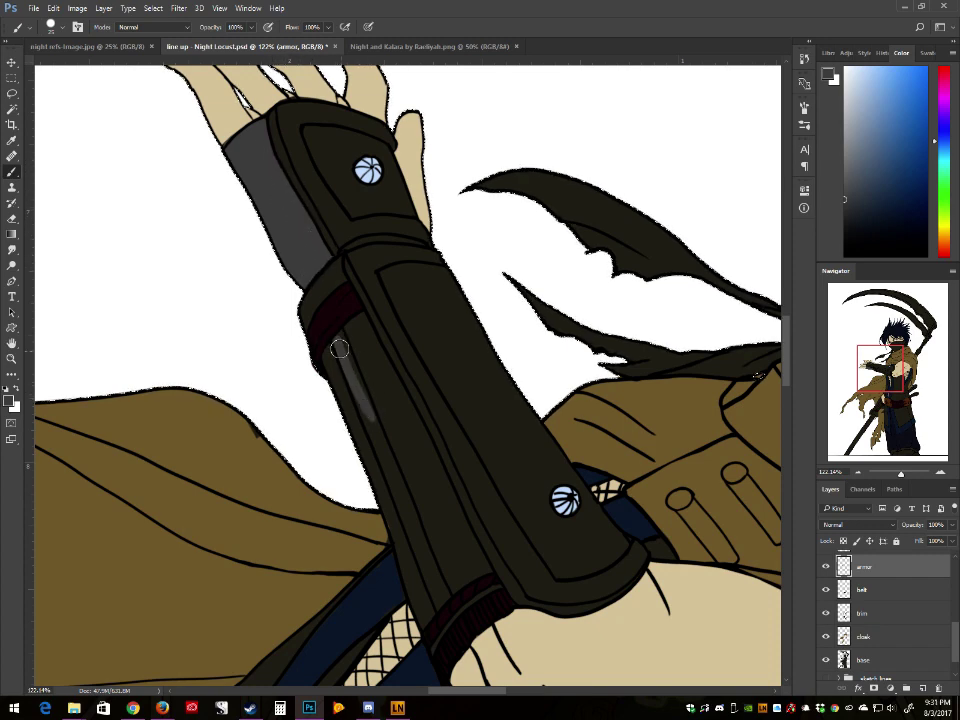
Step: Fill the long narrow strip on the raised forearm's underside, between the two red straps, with dark grey
mouse_move(341, 334)
mouse_down()
mouse_move(375, 458)
mouse_move(360, 400)
mouse_move(415, 530)
mouse_up()
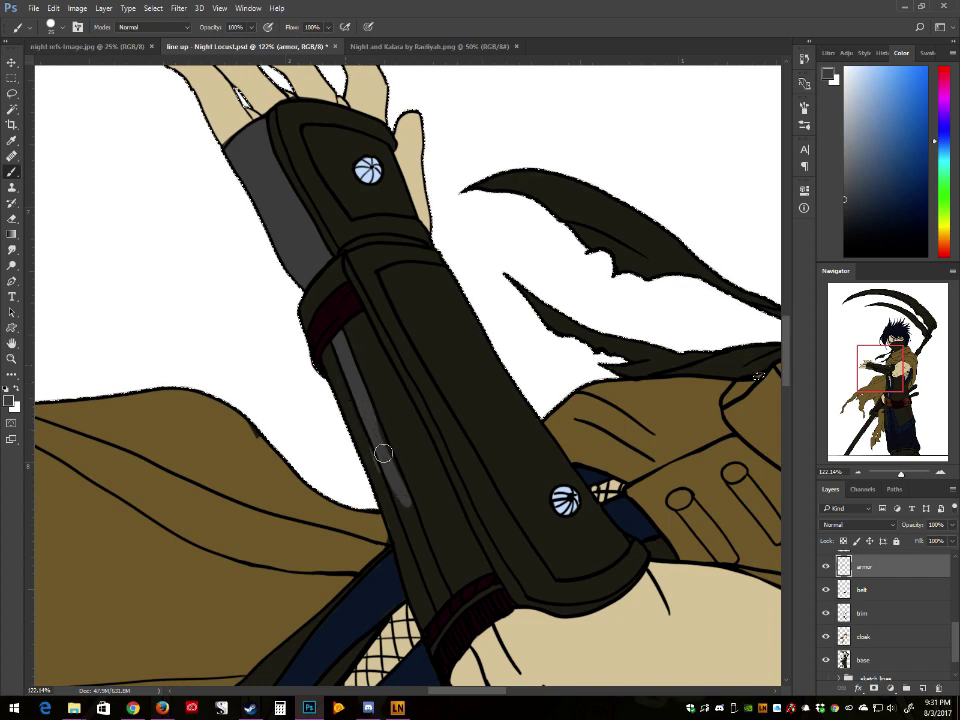
drag(384, 452, 419, 542)
drag(369, 416, 430, 568)
drag(390, 474, 438, 592)
drag(401, 503, 439, 603)
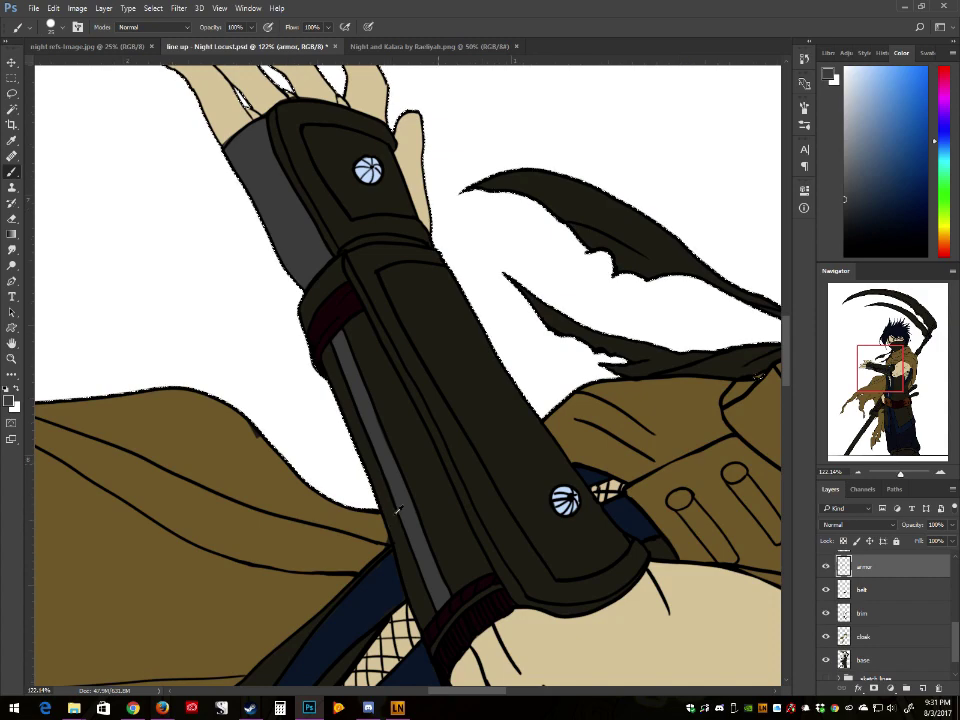
Step: Paint the border around the raised bracer's hand plate dark grey, leaving its inner studded panel unpainted
key(r)
scroll(394, 514, up, 6)
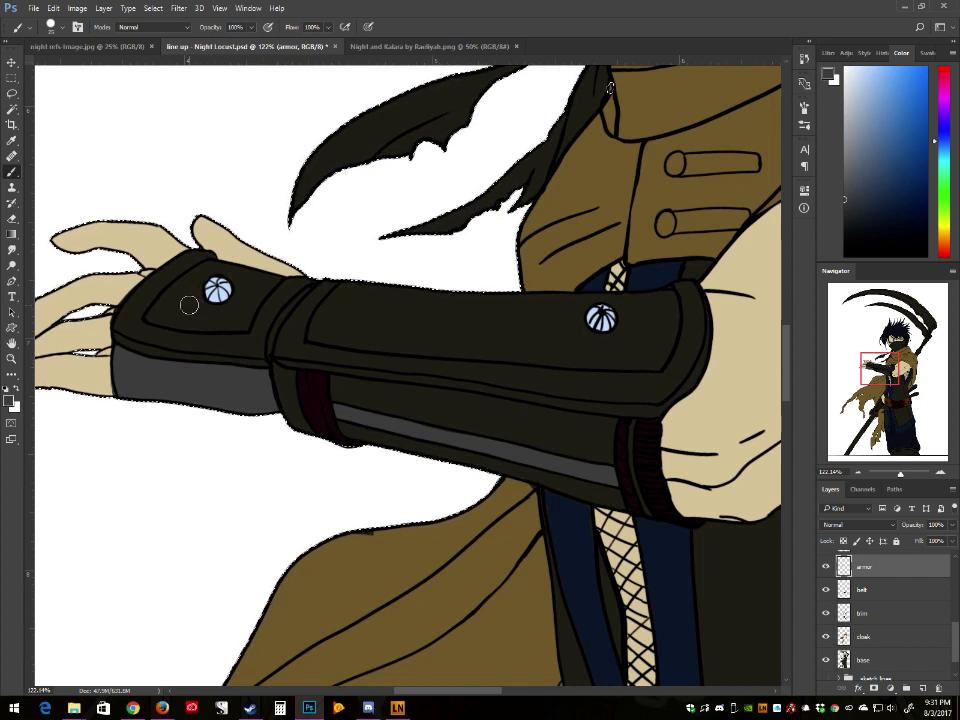
mouse_move(130, 324)
mouse_down()
mouse_move(180, 262)
mouse_move(123, 316)
mouse_move(127, 328)
mouse_move(150, 339)
mouse_move(144, 298)
mouse_move(141, 345)
mouse_move(244, 354)
mouse_up()
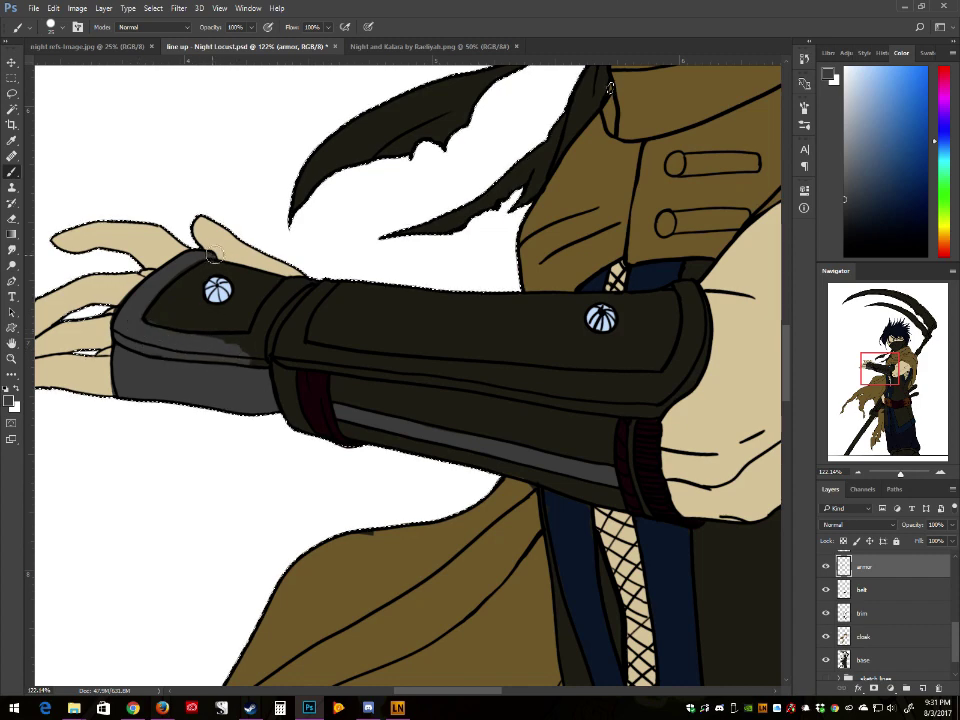
mouse_move(155, 284)
mouse_down()
mouse_move(235, 335)
mouse_move(200, 339)
mouse_move(251, 344)
mouse_move(257, 363)
mouse_move(255, 346)
mouse_move(302, 276)
mouse_move(260, 367)
mouse_move(322, 268)
mouse_move(274, 308)
mouse_move(259, 341)
mouse_up()
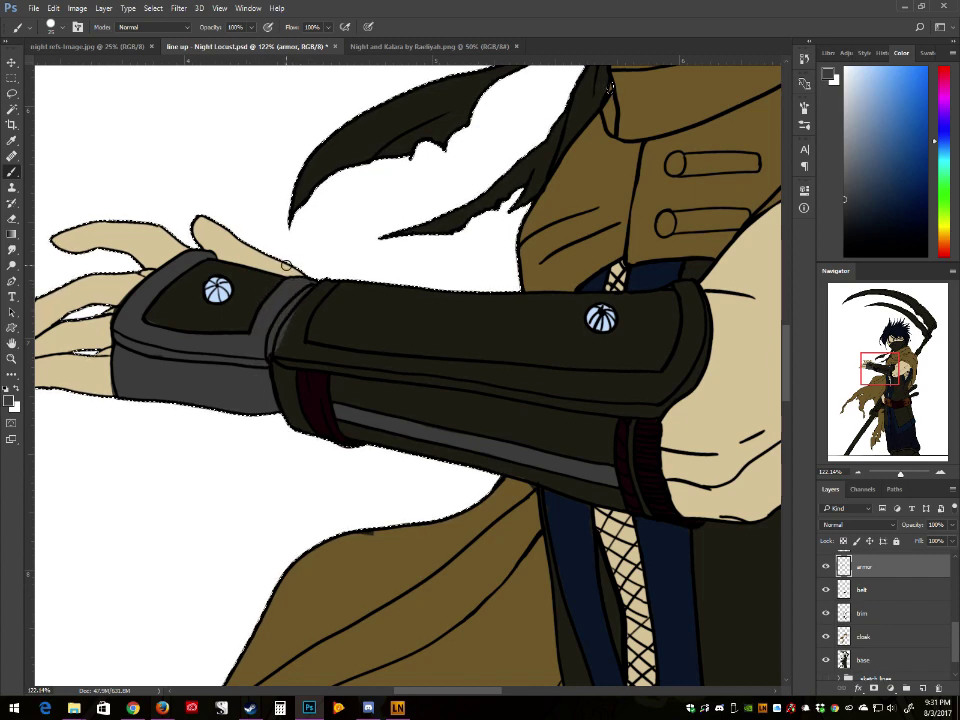
Step: Examine the gold and black samurai leg armor in night refs-Image.jpg, and return to the line up - Night Locust.psd drawing
click(88, 46)
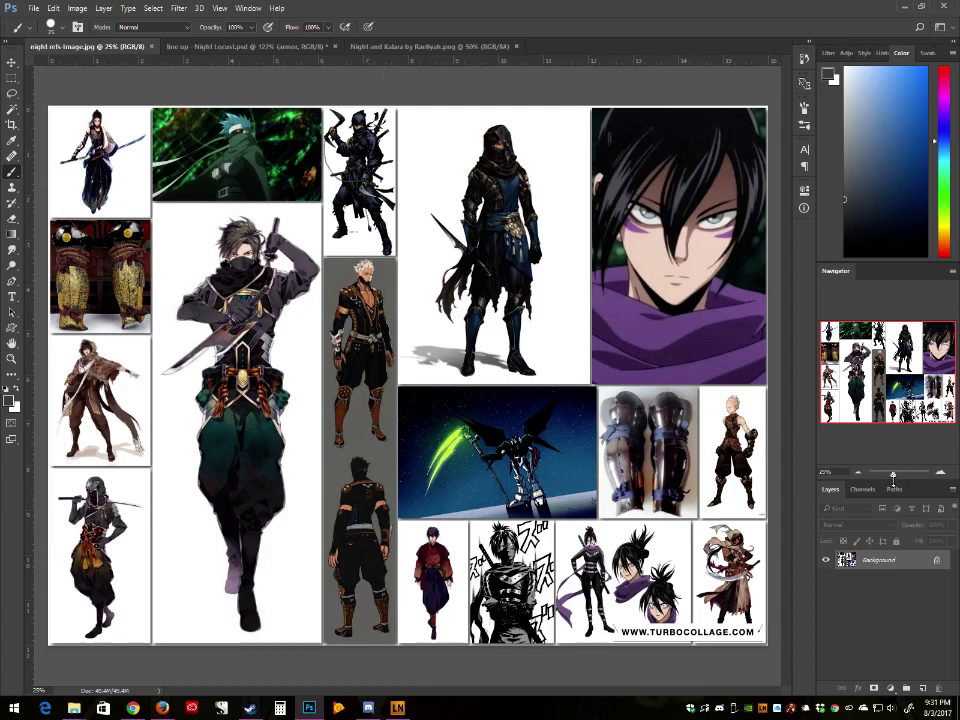
drag(893, 476, 900, 478)
drag(887, 382, 815, 366)
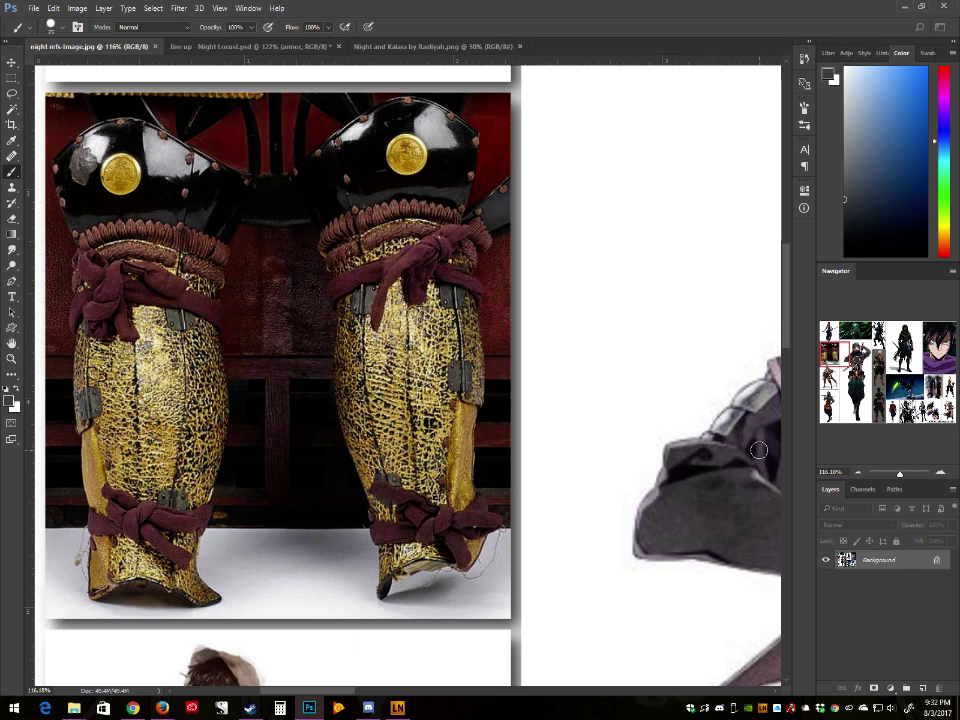
click(270, 46)
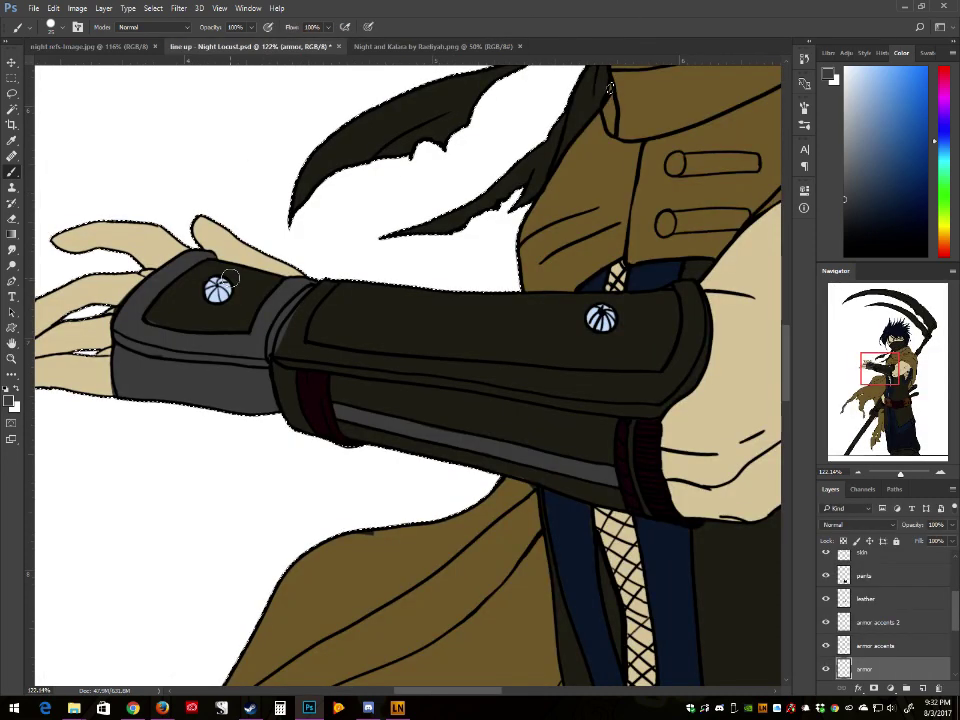
Step: Paint the border around the raised forearm's large plate dark grey, including the elbow end, plus the short underside strip at the wrist
mouse_move(315, 285)
mouse_down()
mouse_move(293, 358)
mouse_move(292, 343)
mouse_move(274, 352)
mouse_move(315, 356)
mouse_move(309, 363)
mouse_move(287, 354)
mouse_move(384, 358)
mouse_up()
scroll(385, 358, down, 10)
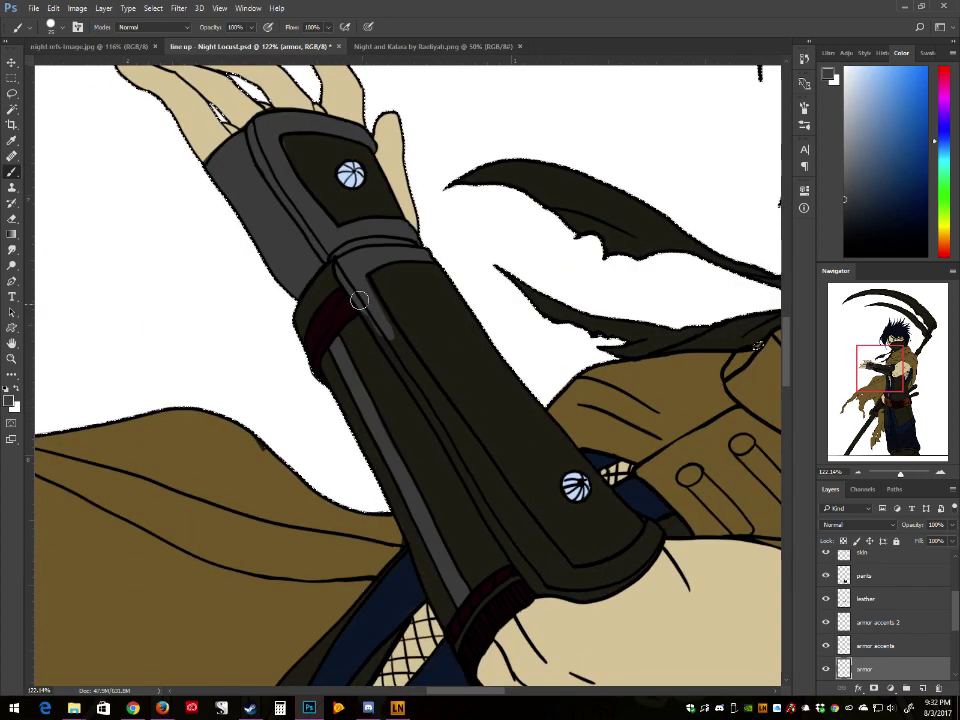
drag(362, 300, 479, 472)
mouse_move(309, 302)
mouse_down()
mouse_move(336, 347)
mouse_move(321, 318)
mouse_up()
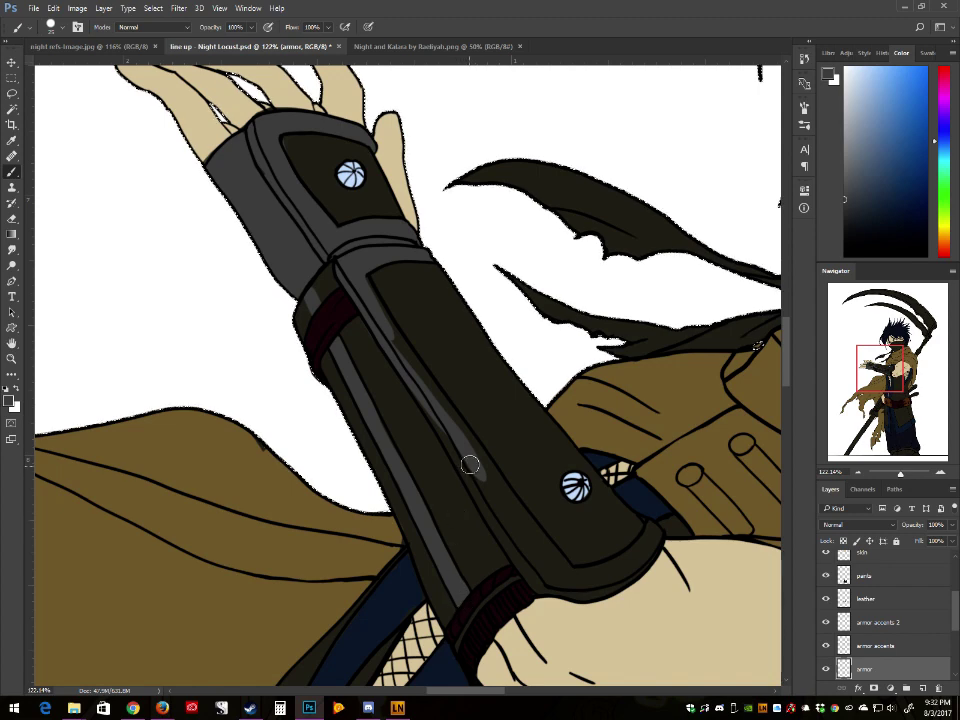
mouse_move(424, 378)
mouse_down()
mouse_move(370, 298)
mouse_move(524, 537)
mouse_up()
mouse_move(382, 319)
mouse_down()
mouse_move(362, 261)
mouse_move(517, 557)
mouse_move(416, 366)
mouse_move(558, 578)
mouse_move(504, 512)
mouse_move(519, 542)
mouse_move(560, 589)
mouse_move(538, 546)
mouse_up()
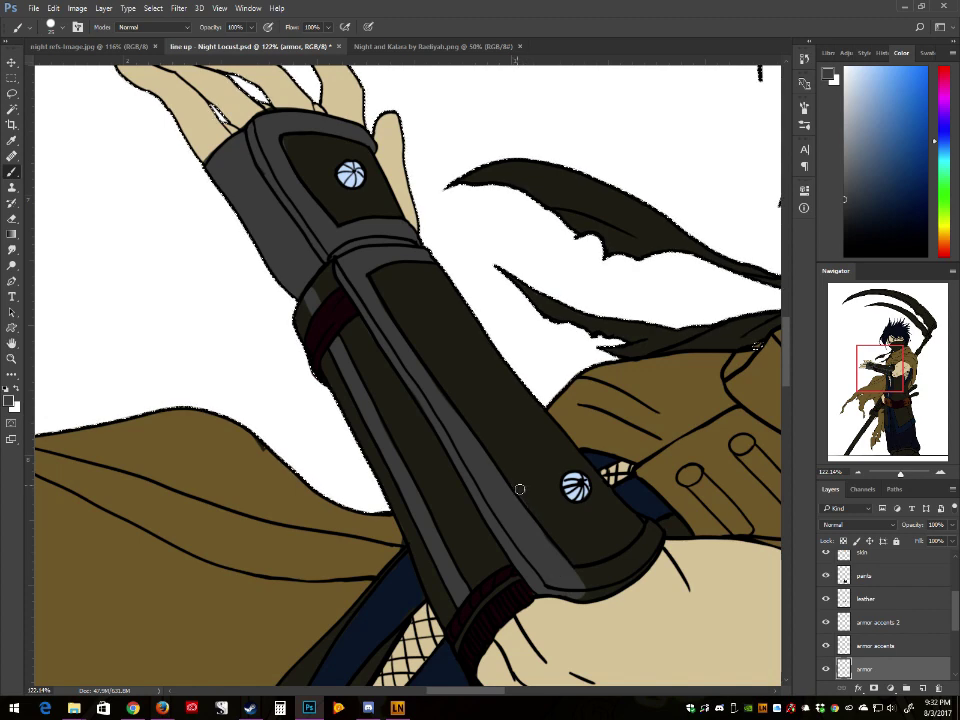
key(r)
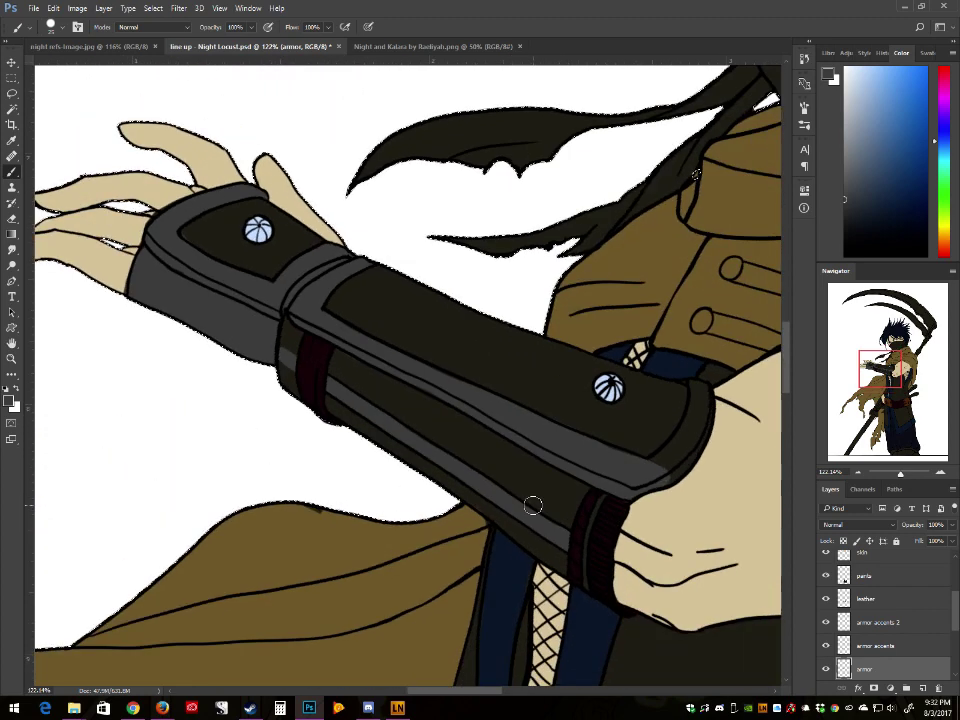
key(r)
key(r)
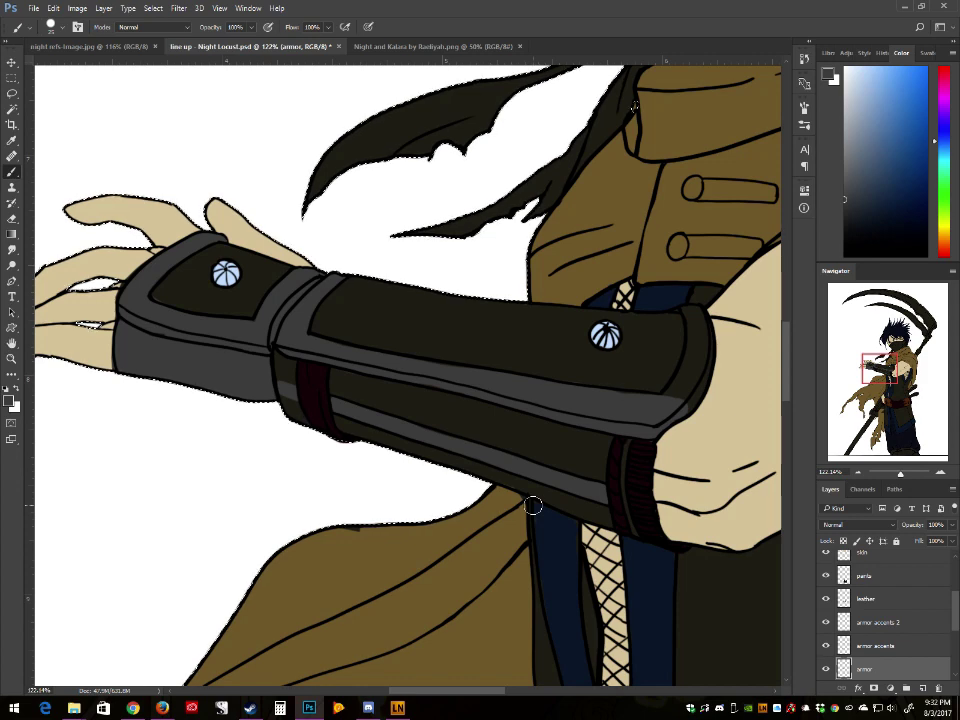
mouse_move(663, 405)
mouse_down()
mouse_move(693, 370)
mouse_move(686, 385)
mouse_move(695, 396)
mouse_move(688, 404)
mouse_move(707, 334)
mouse_move(682, 390)
mouse_move(696, 320)
mouse_up()
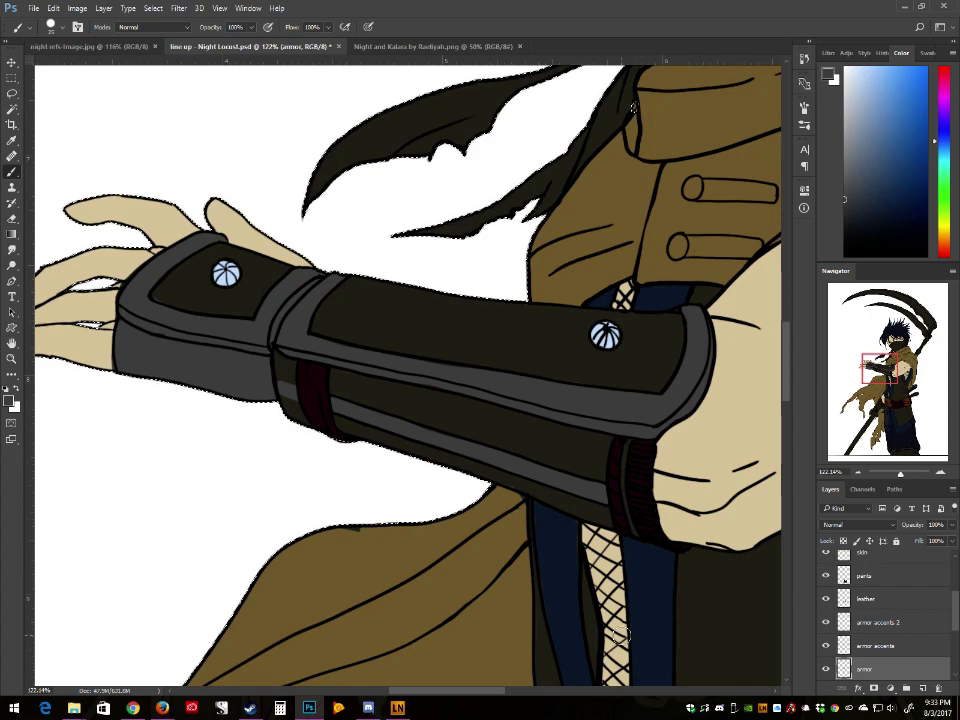
Step: Clear the selection and touch up the black line art around the short wrist-end strip on the merged lines layer
drag(633, 107, 365, 684)
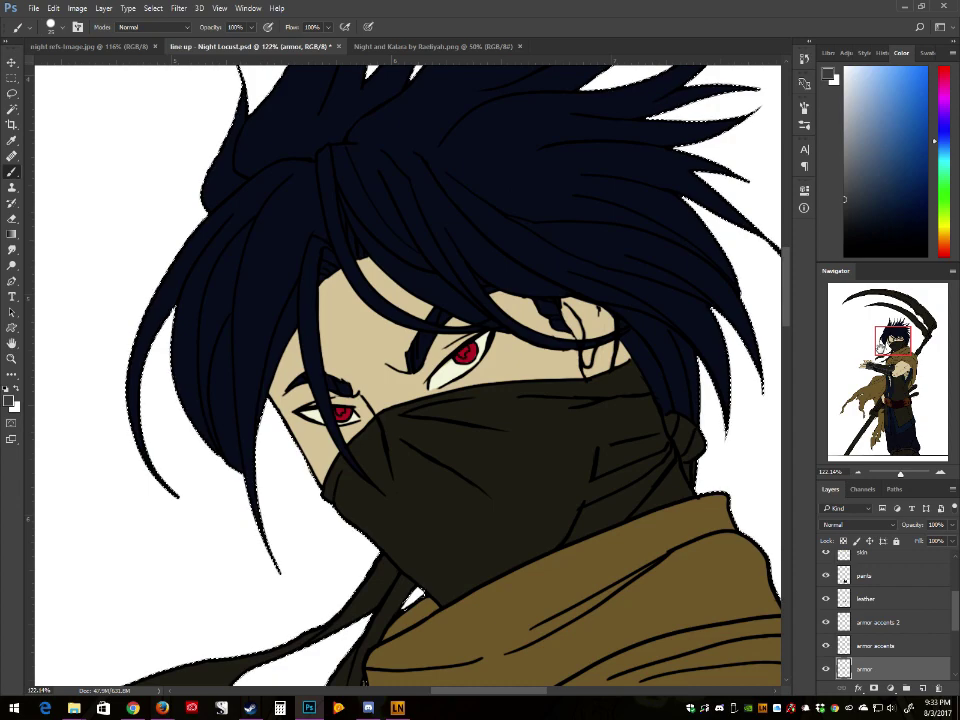
mouse_move(364, 684)
mouse_down()
mouse_move(409, 449)
mouse_move(533, 216)
mouse_move(567, 370)
mouse_up()
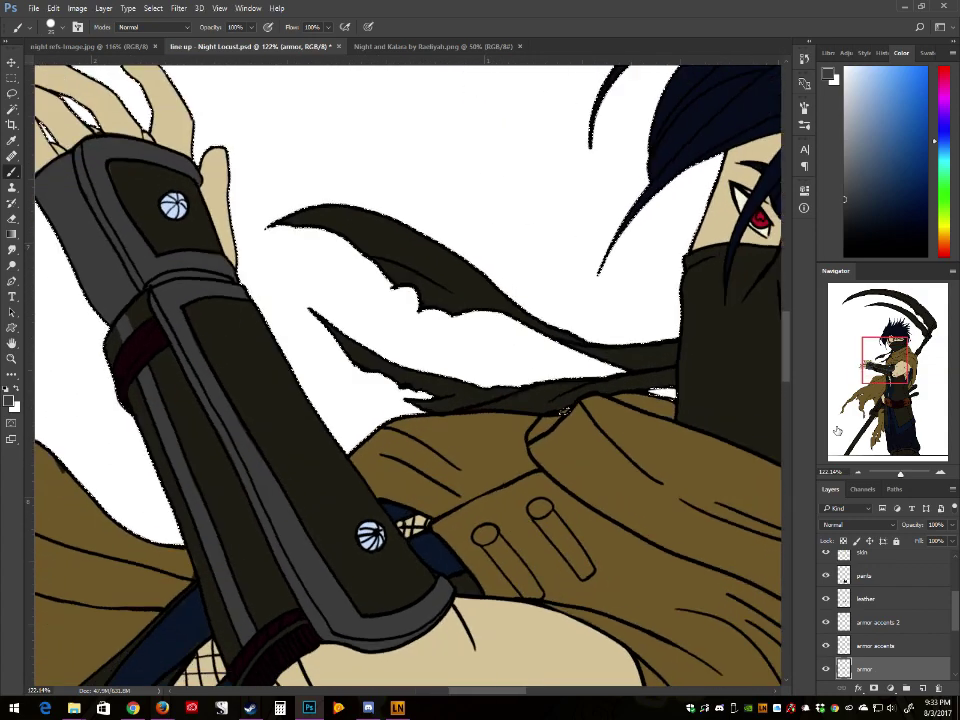
mouse_move(882, 356)
mouse_down()
mouse_move(871, 355)
mouse_move(871, 366)
mouse_up()
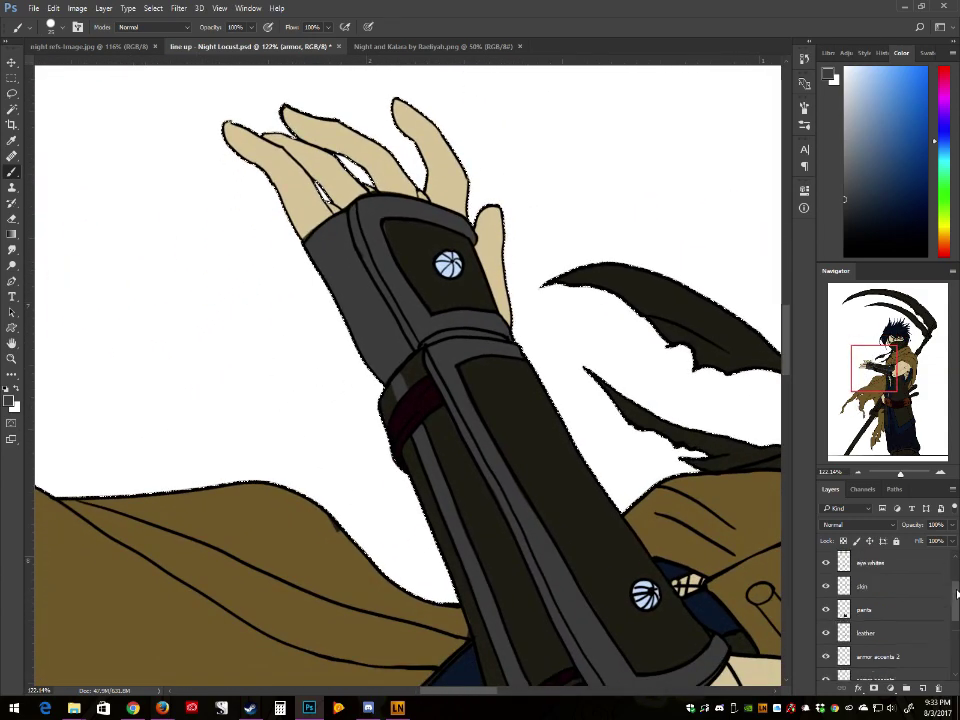
scroll(879, 580, up, 4)
click(879, 565)
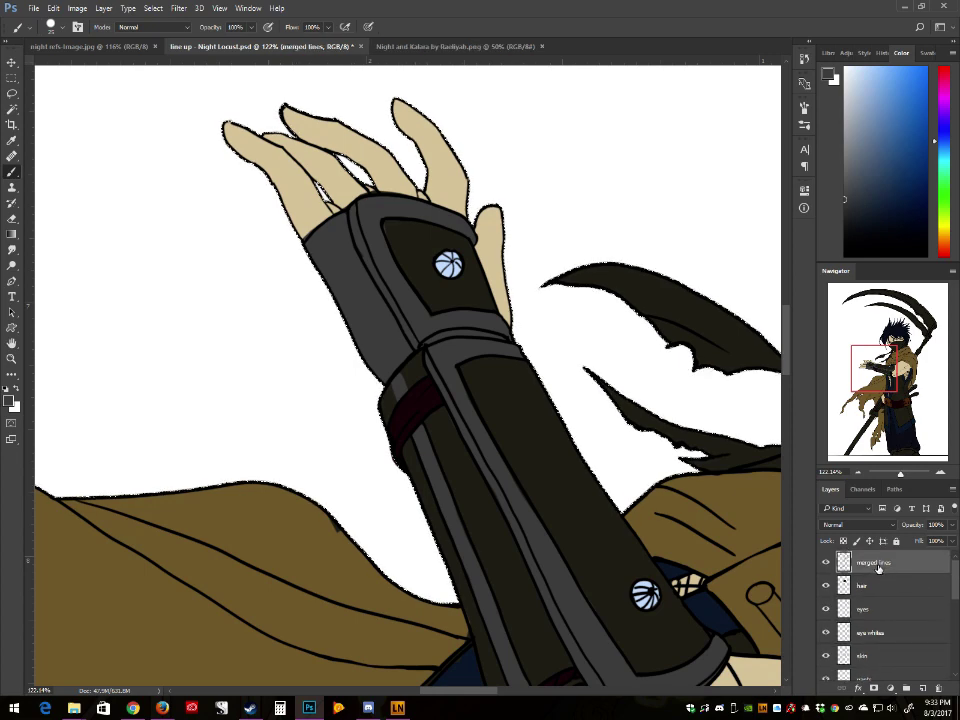
click(153, 8)
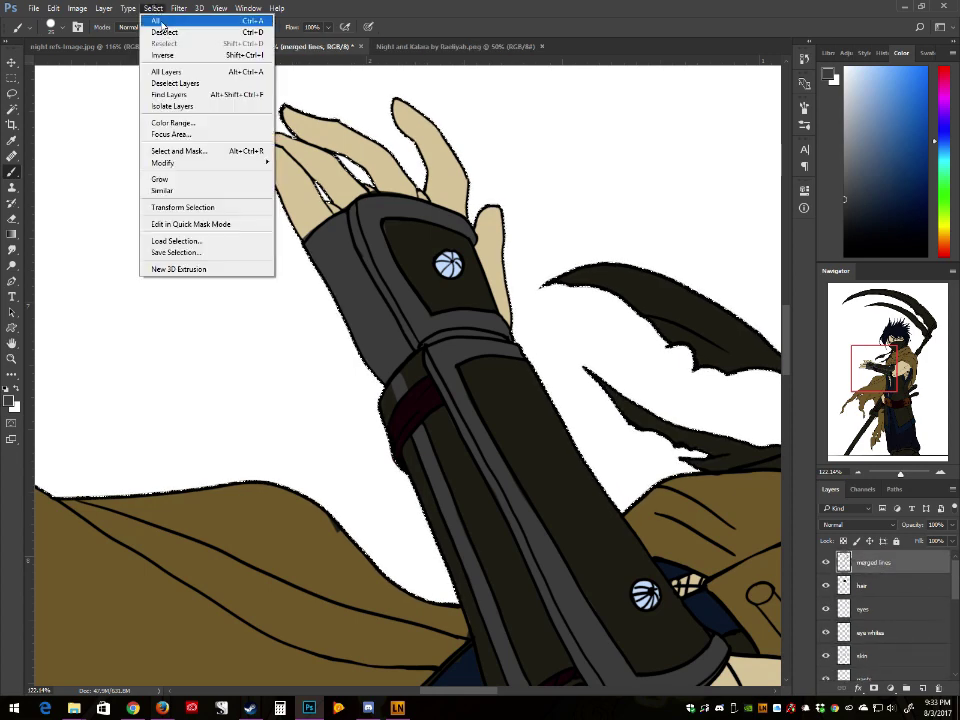
click(155, 30)
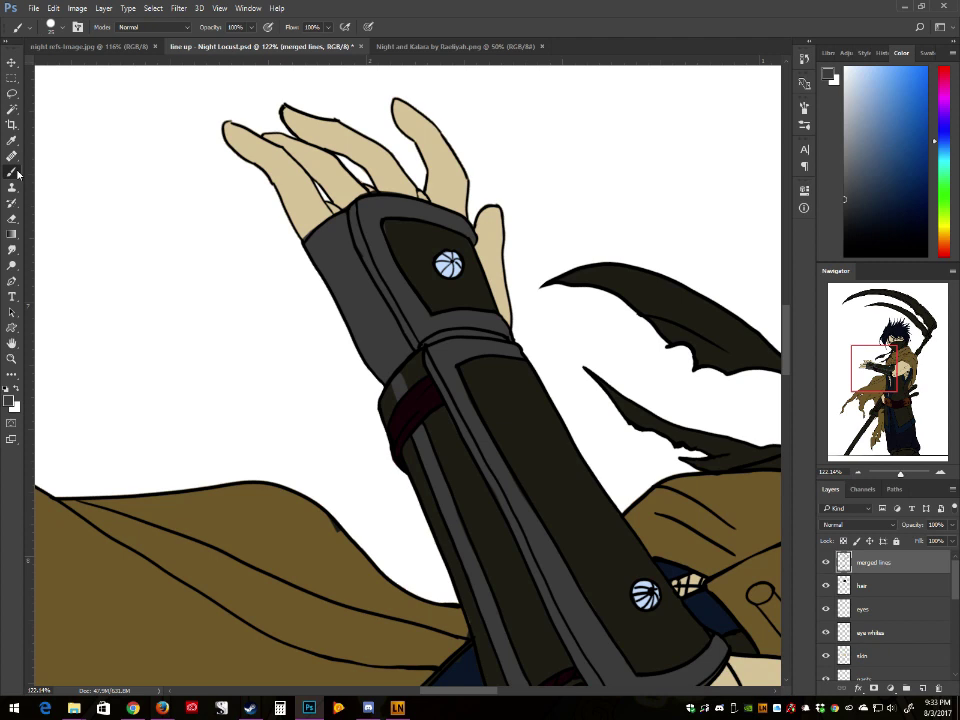
key(d)
click(826, 565)
click(826, 565)
drag(954, 576, 959, 582)
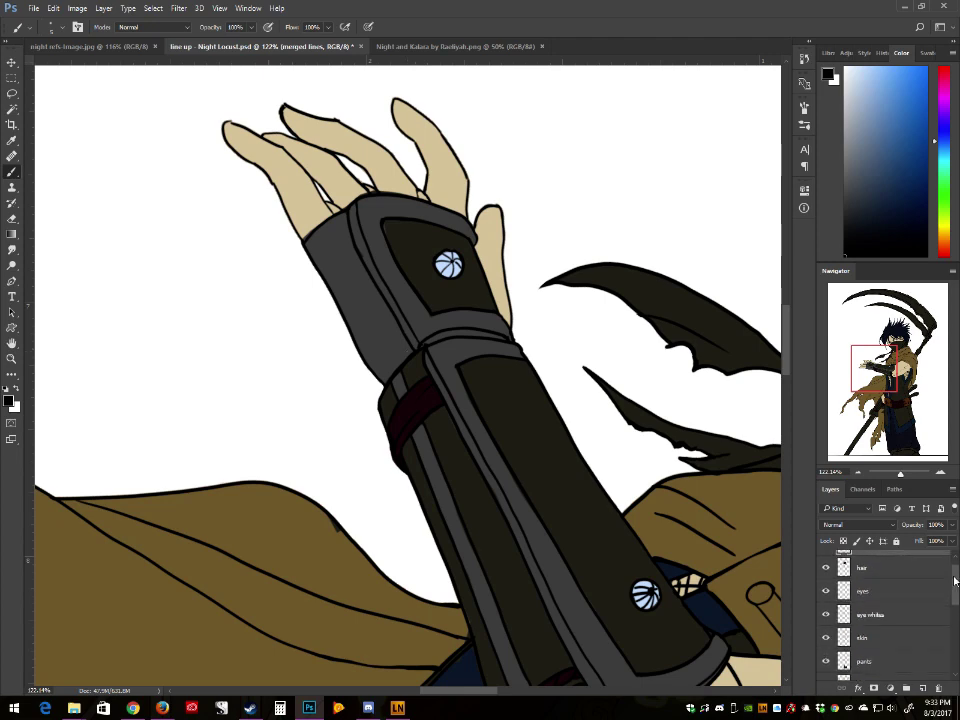
Step: Select the armor layer again, compare it hidden and shown, and sample the dark grey from the bracer's hand section
key(r)
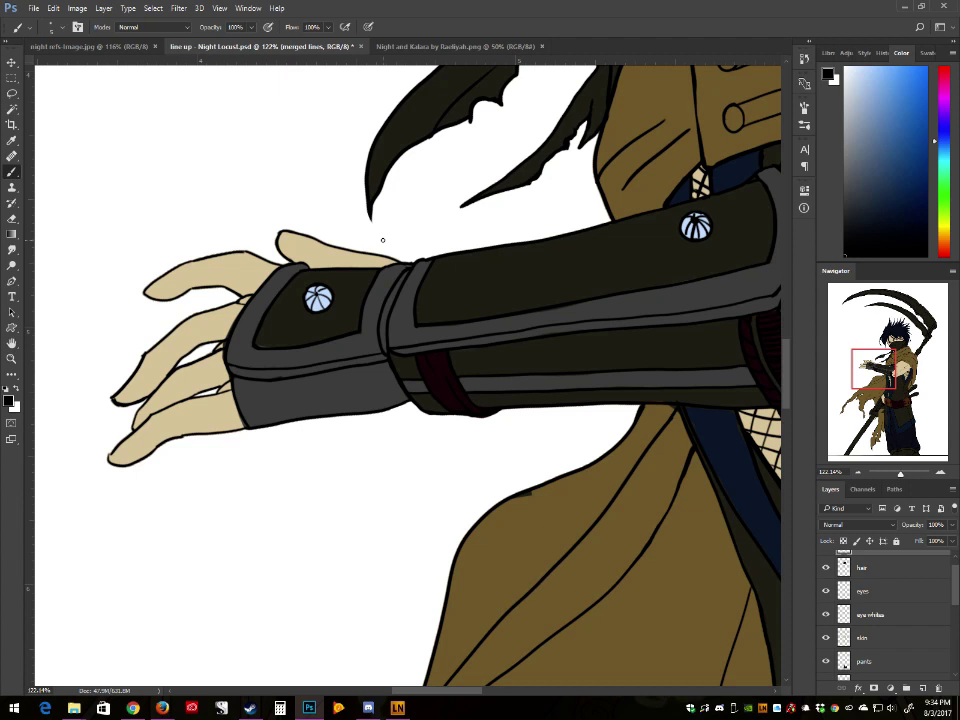
drag(956, 582, 945, 622)
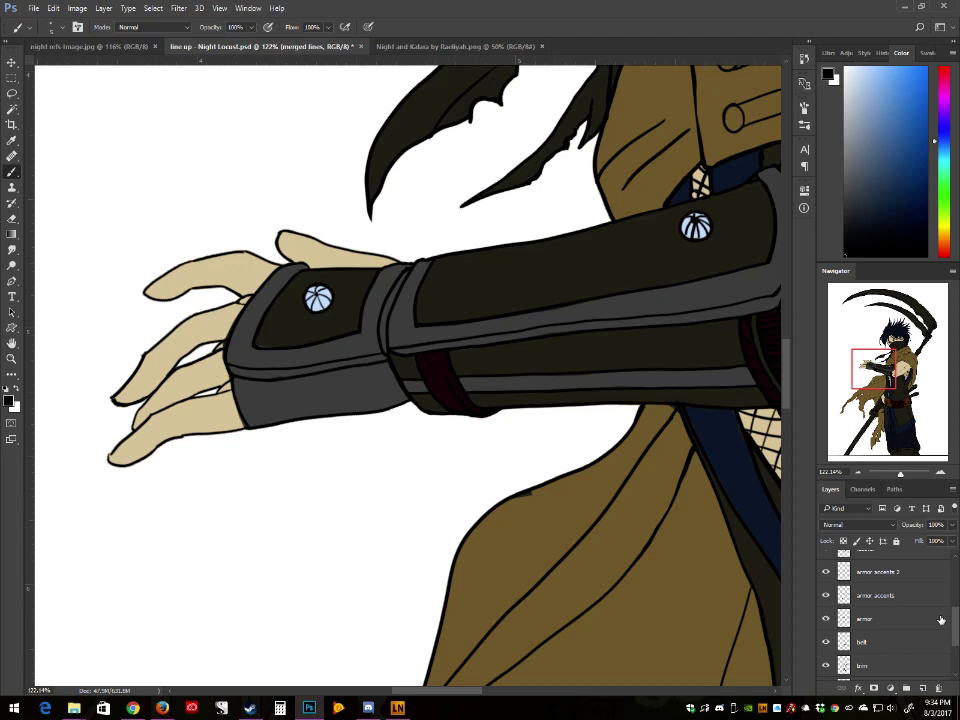
drag(874, 381, 879, 382)
click(845, 619)
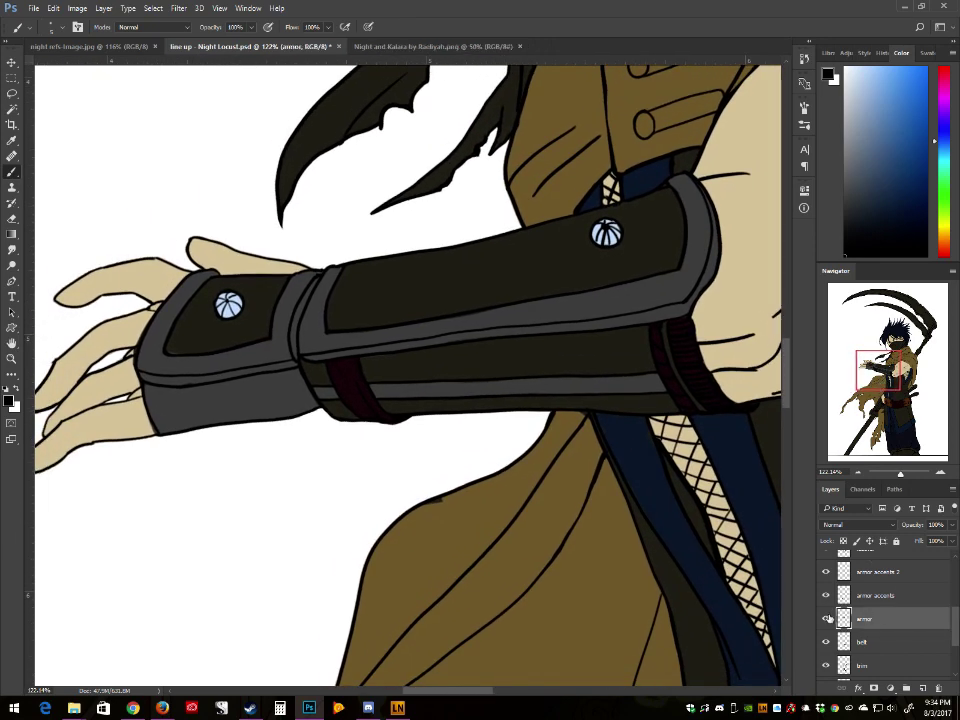
click(826, 620)
click(826, 620)
alt+click(181, 366)
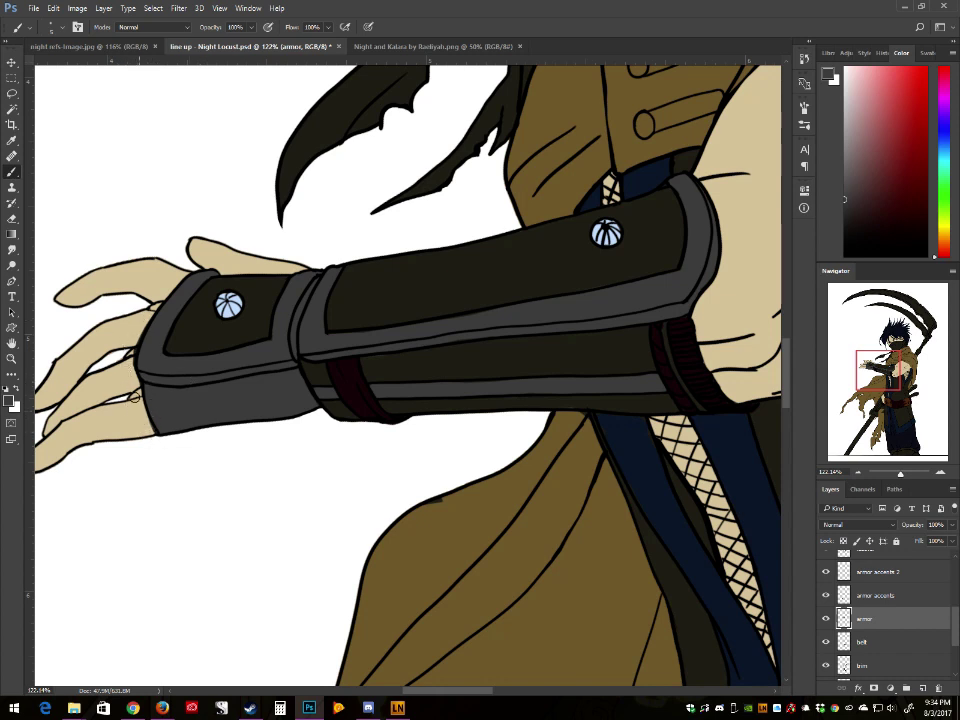
Step: Switch to Chrome, open the Spiral Dance mix from Ambient-Mixer's music category, and return to the Photoshop drawing
click(133, 708)
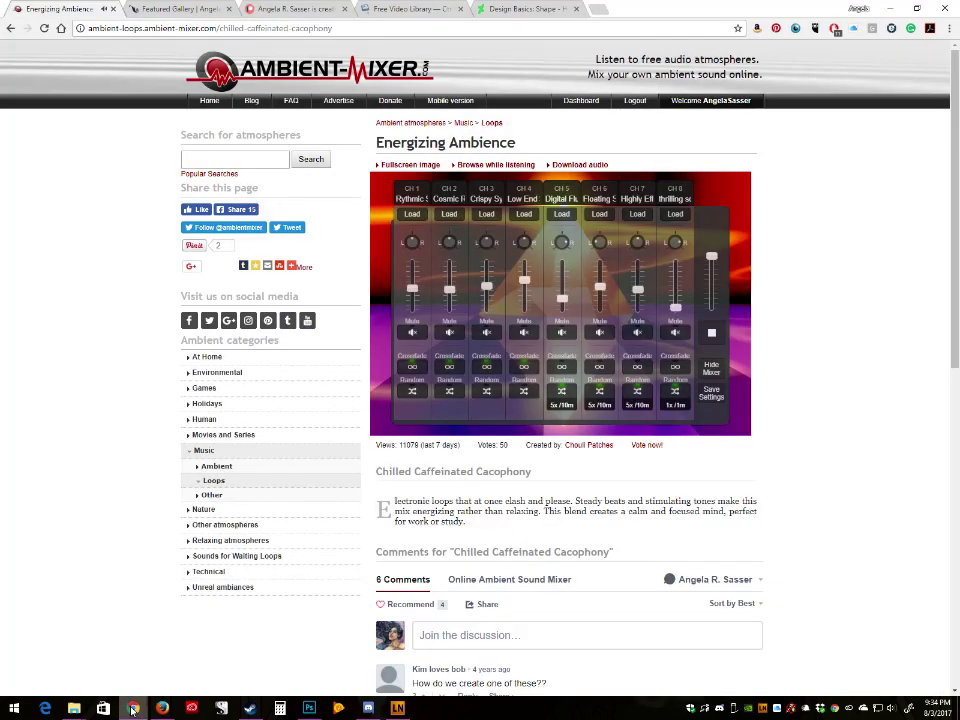
click(199, 468)
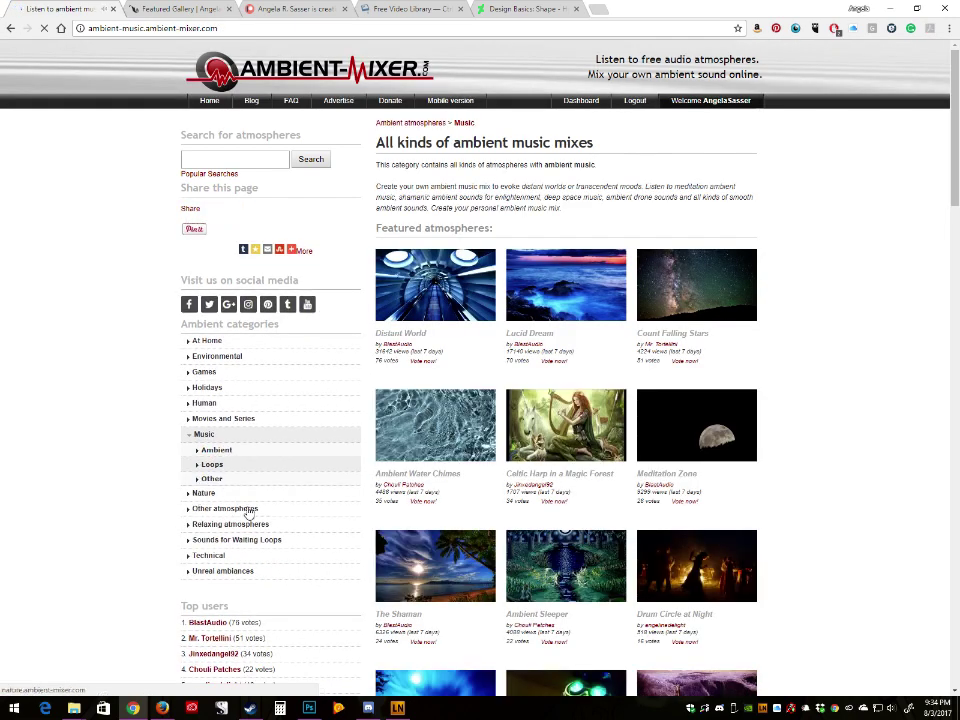
scroll(373, 531, down, 3)
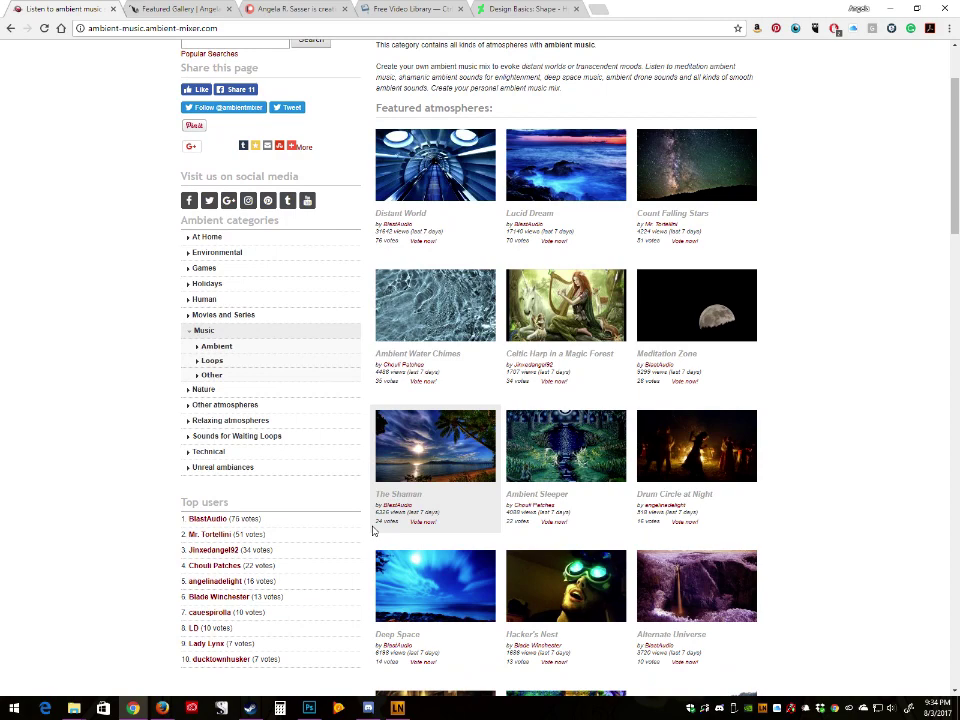
scroll(373, 531, down, 6)
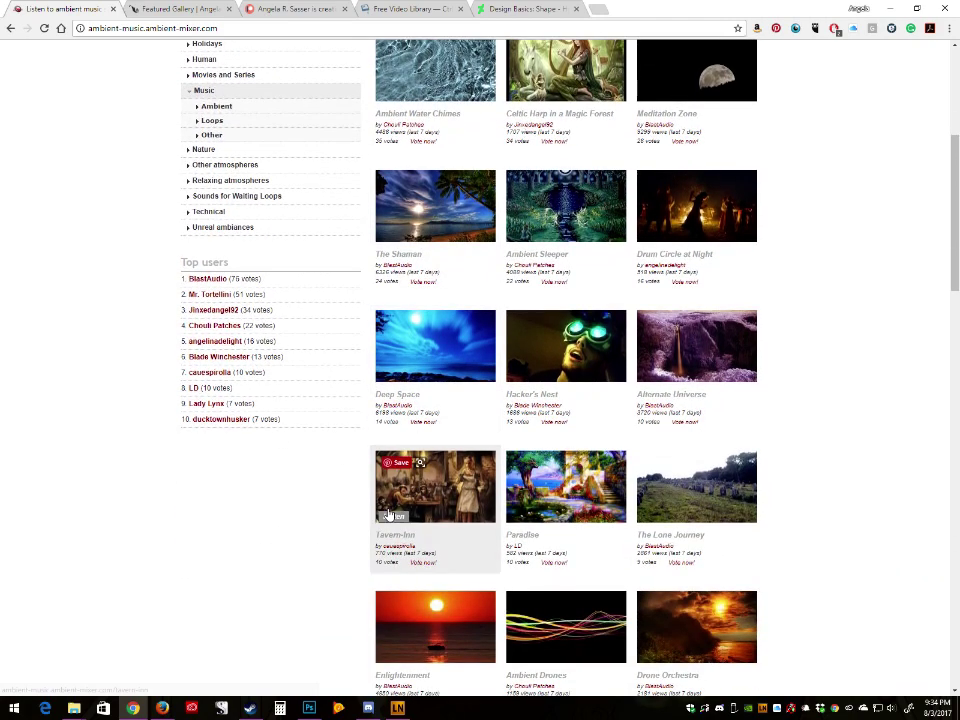
mouse_move(568, 375)
scroll(540, 495, down, 4)
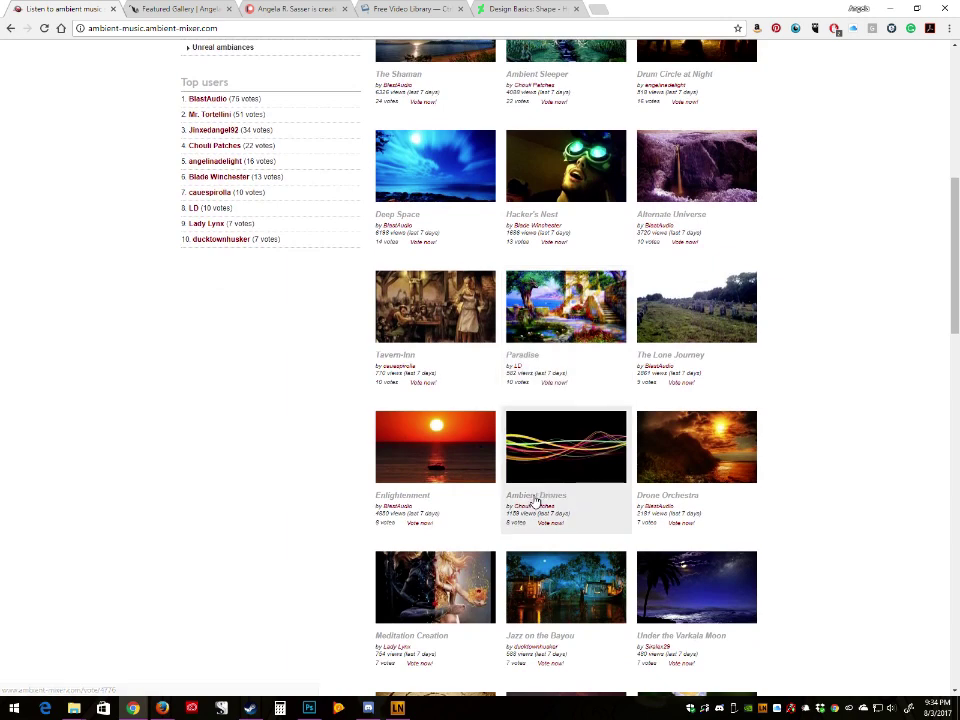
scroll(522, 511, down, 3)
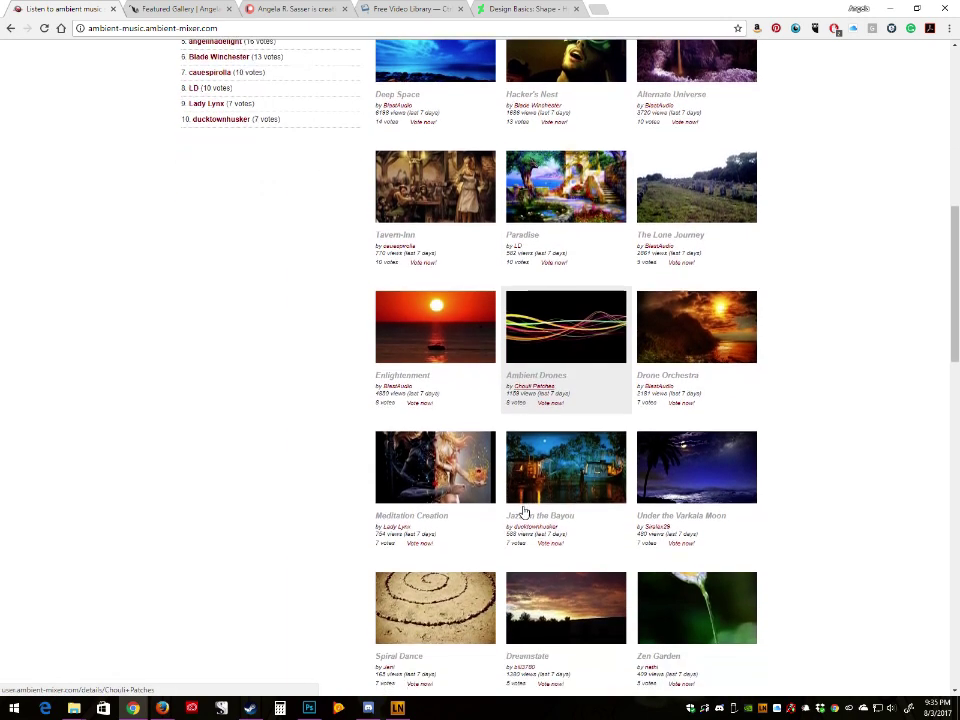
scroll(522, 511, down, 2)
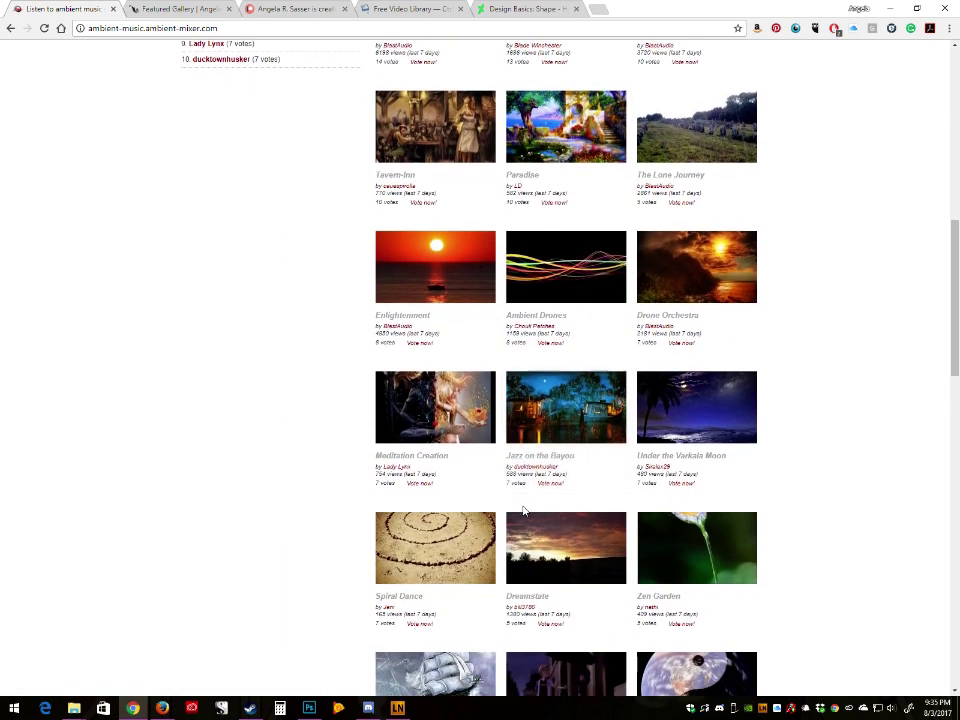
scroll(522, 511, down, 3)
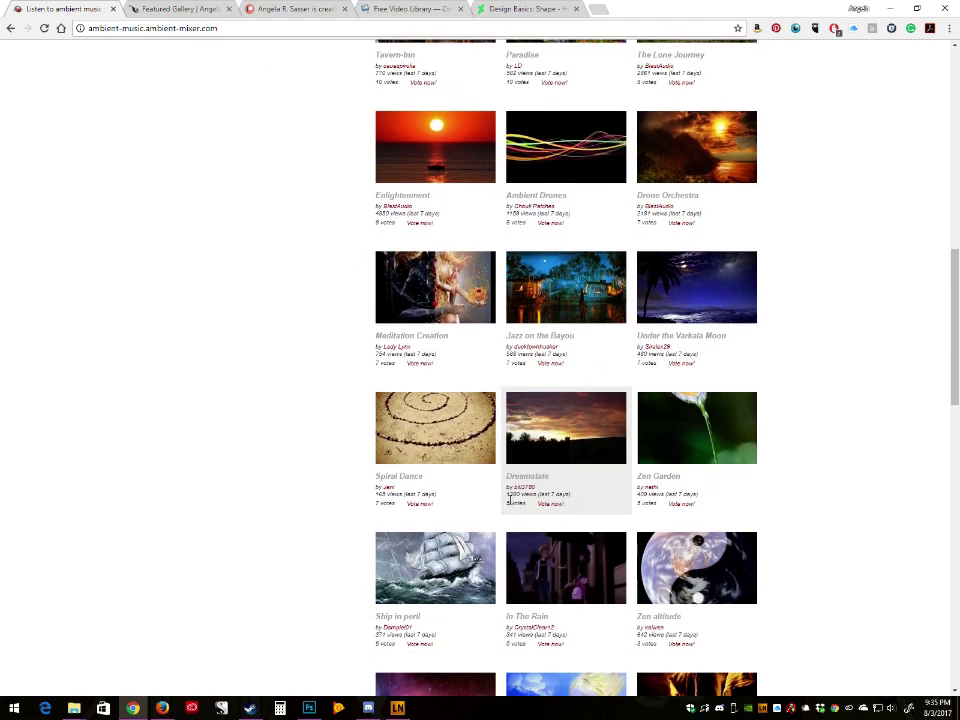
click(451, 466)
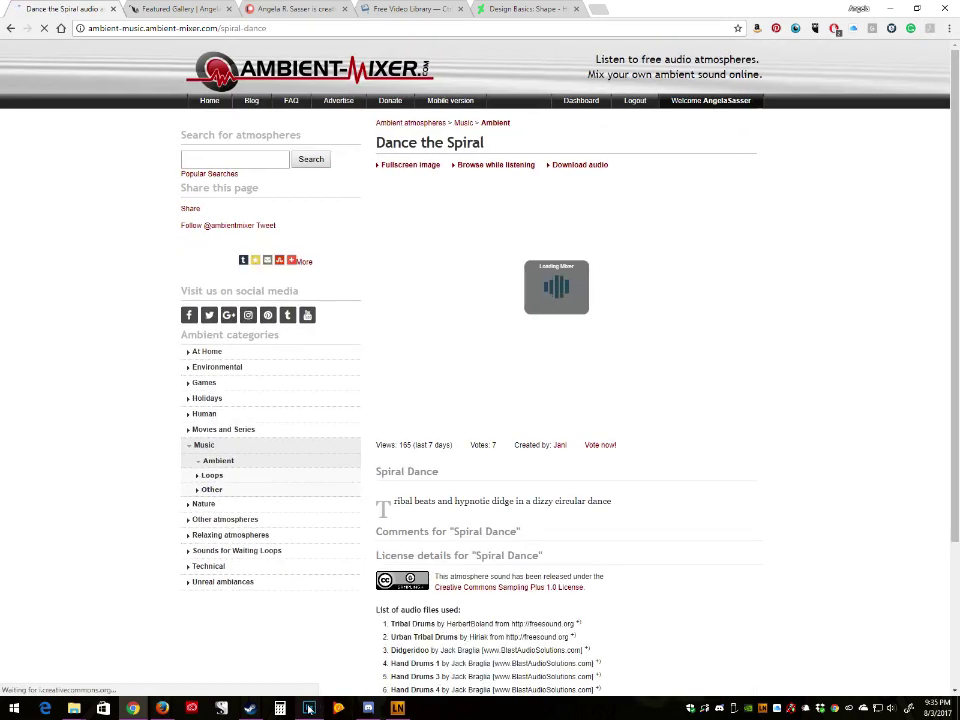
click(311, 708)
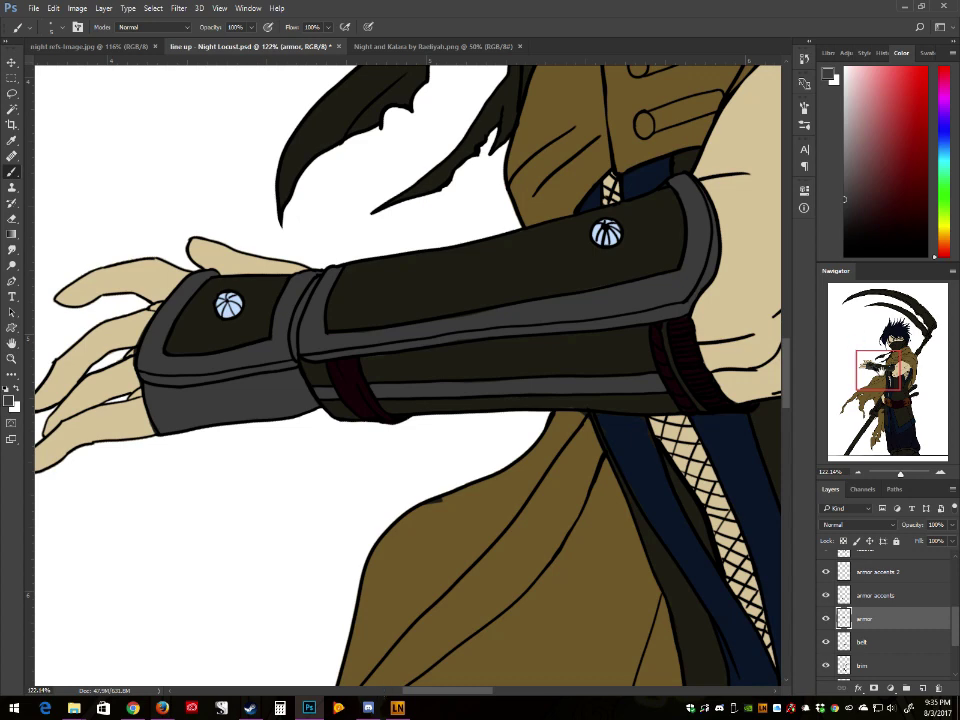
Step: Review the figure's armor from head to feet, comparing the drawing with the armor layer hidden and shown
drag(879, 371, 878, 367)
mouse_move(898, 478)
mouse_down()
mouse_move(888, 478)
mouse_move(899, 481)
mouse_up()
key(Escape)
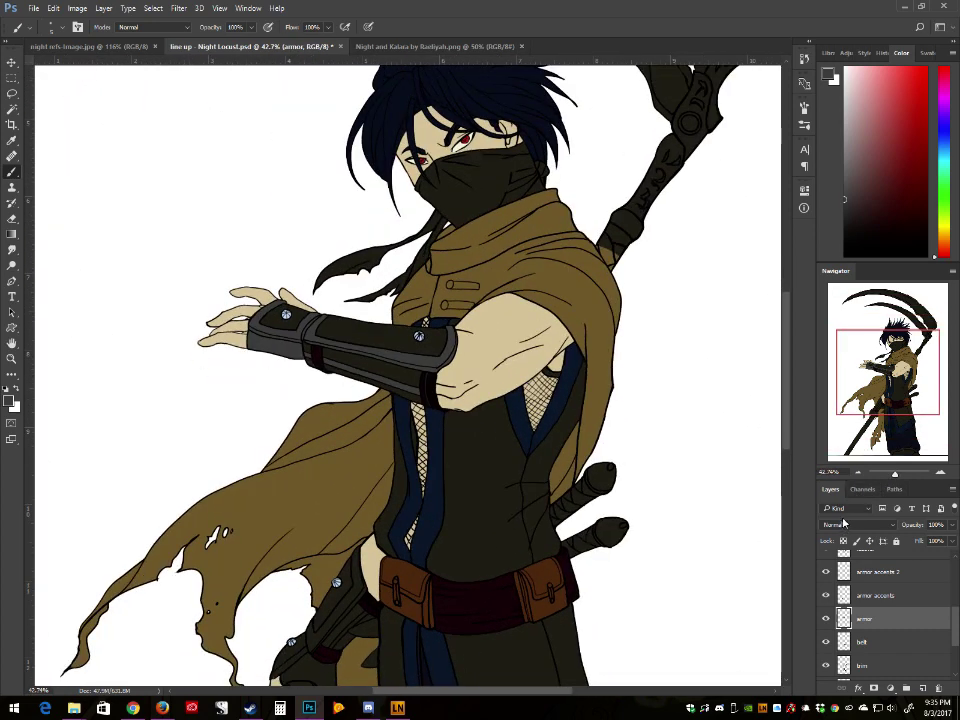
mouse_move(879, 373)
mouse_down()
mouse_move(871, 392)
mouse_move(881, 343)
mouse_move(877, 382)
mouse_move(853, 418)
mouse_up()
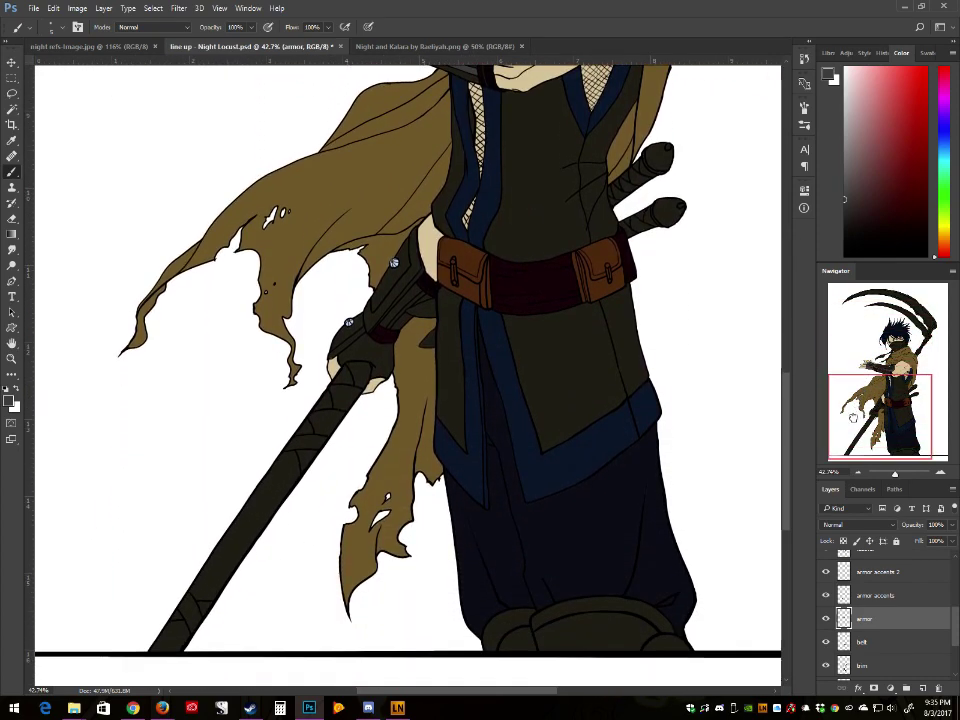
scroll(853, 418, down, 1)
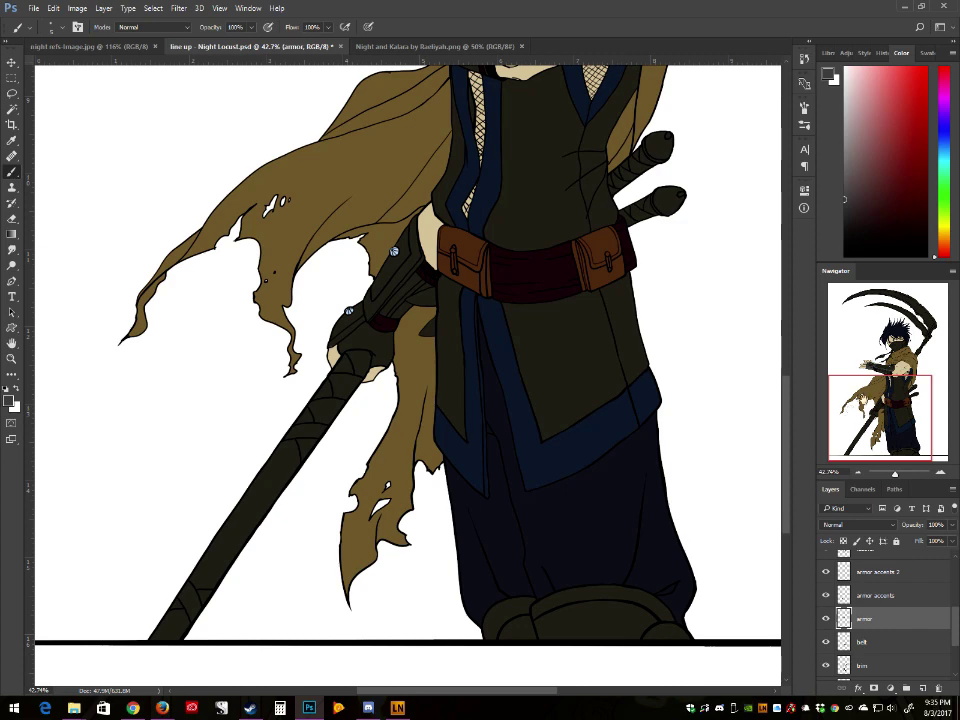
drag(849, 410, 851, 373)
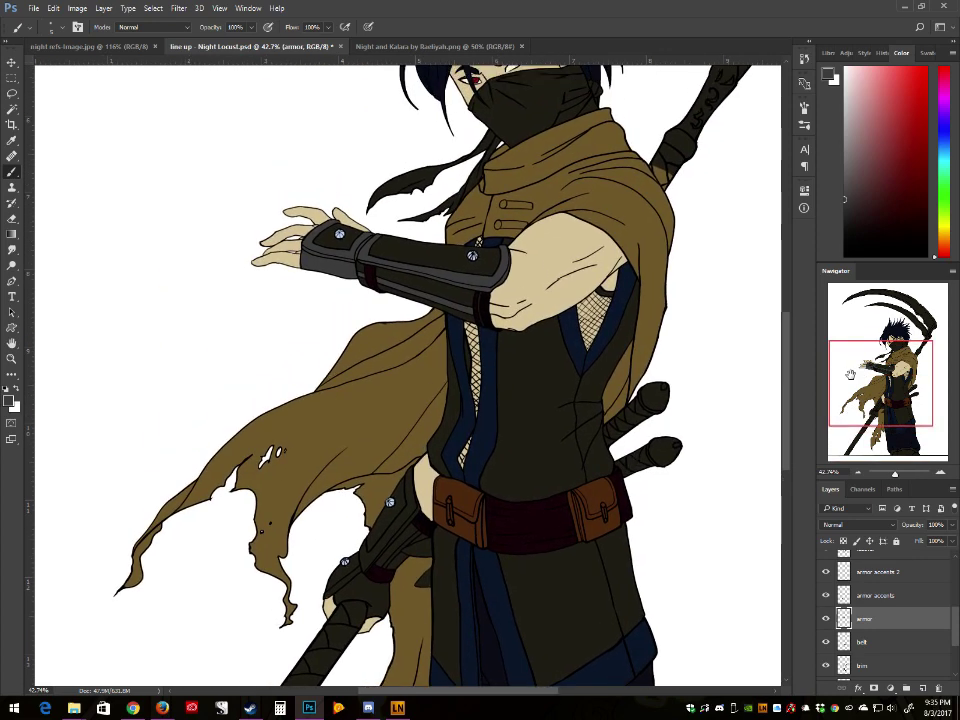
click(825, 620)
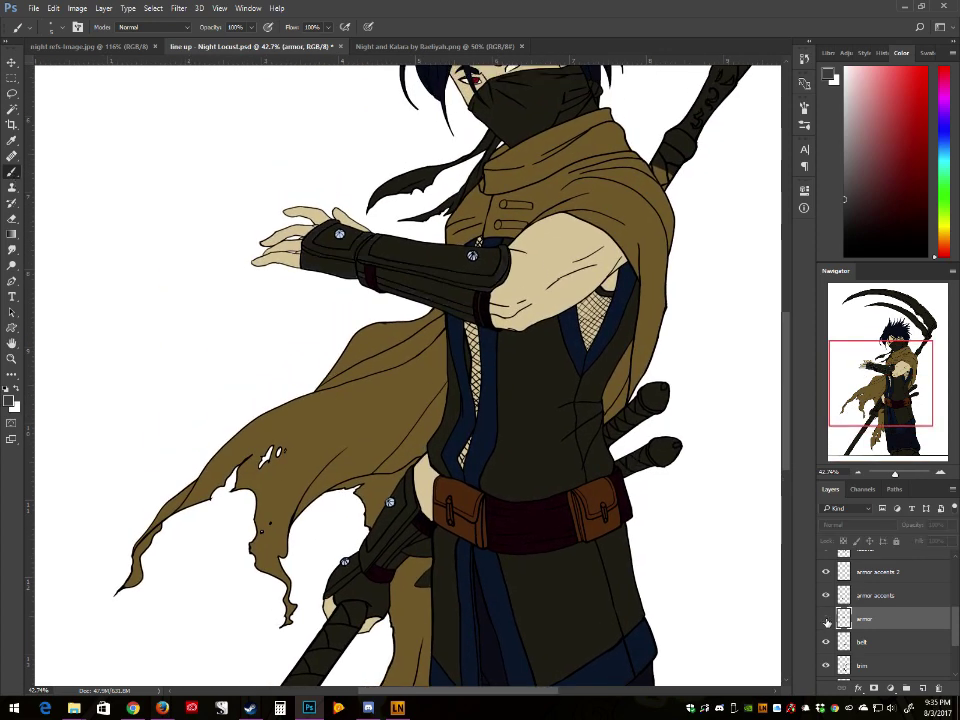
click(826, 619)
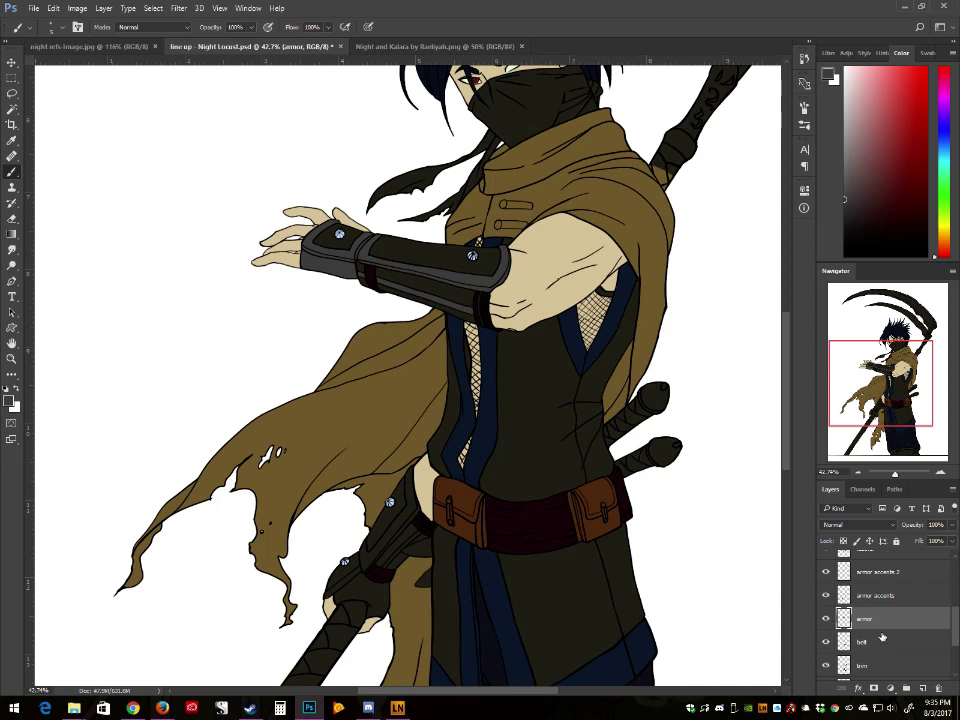
Step: Add a new layer directly above the belt layer and name it armor lacquer
click(887, 641)
click(923, 688)
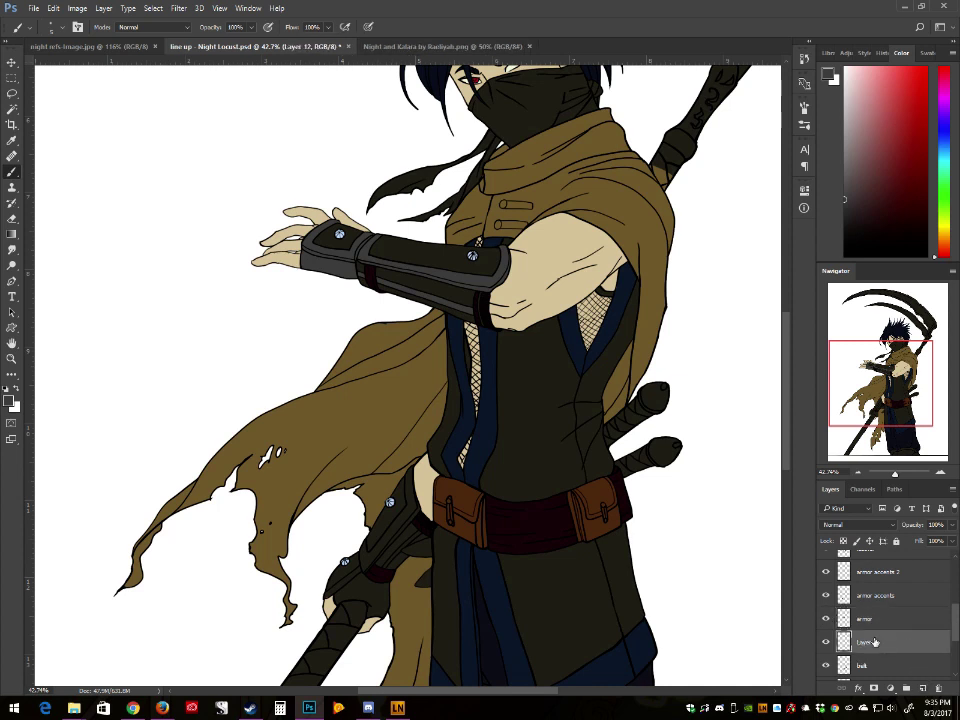
double_click(875, 643)
key(Return)
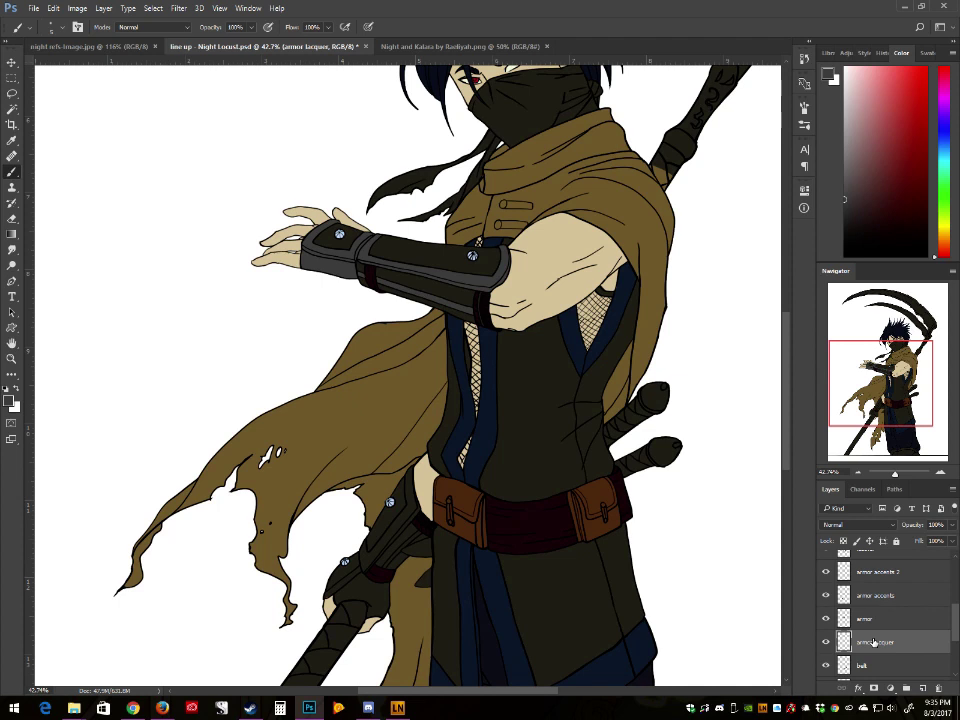
Step: Choose a near-black foreground colour and start painting the bracer's large forearm plate on the armor lacquer layer
click(842, 225)
key(r)
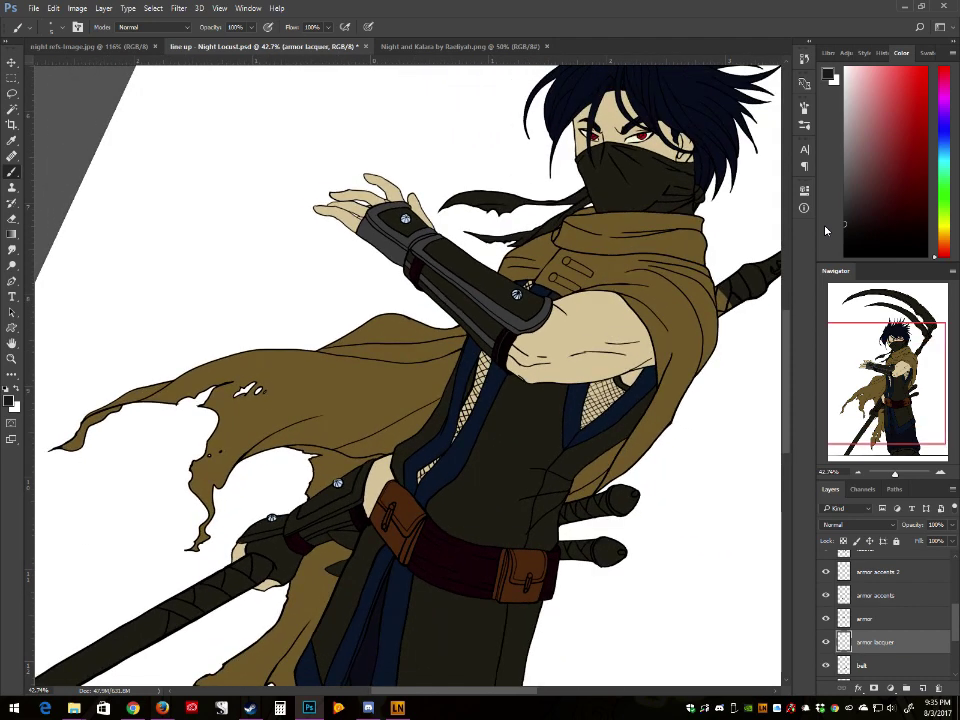
key(r)
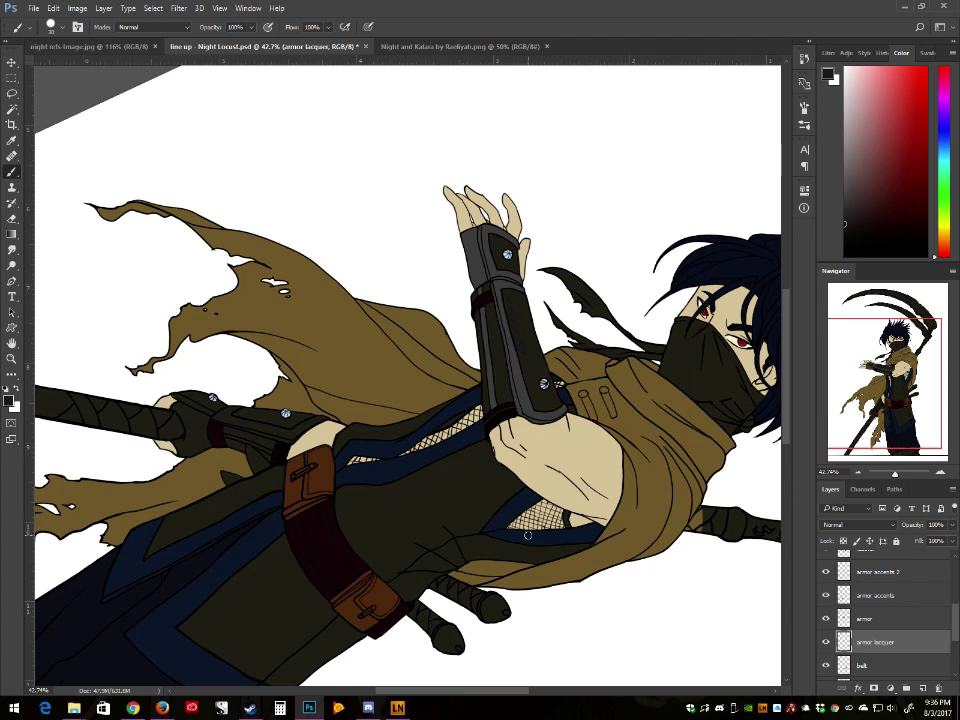
click(845, 240)
mouse_move(510, 304)
mouse_down()
mouse_move(504, 311)
mouse_move(536, 369)
mouse_up()
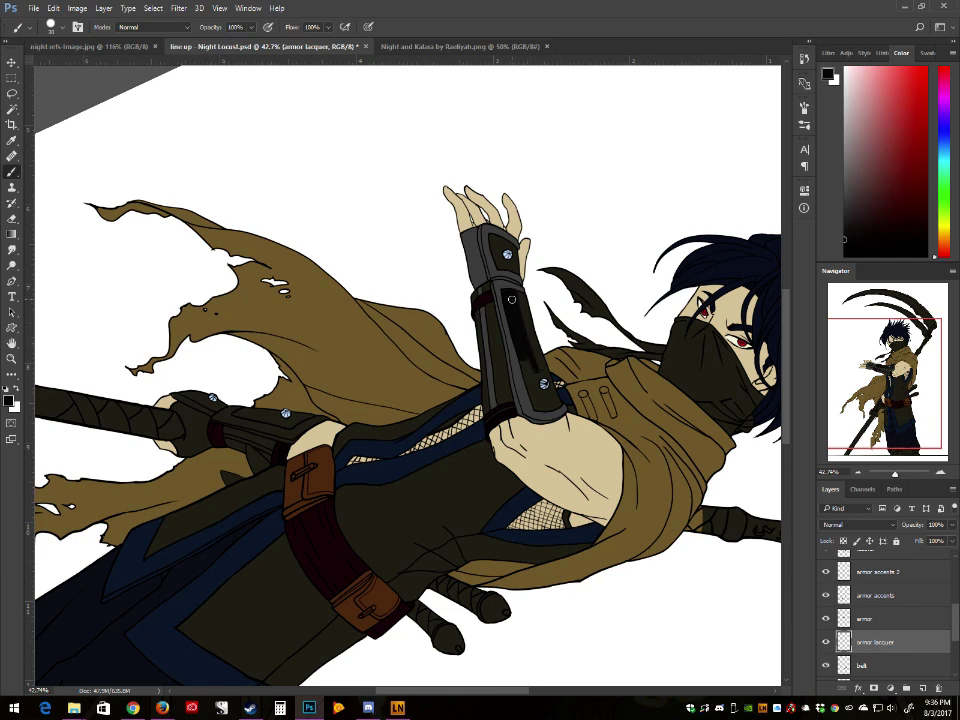
Step: Load the base layer's outline as a selection, fill the raised arm's remaining bracer panels with near-black on armor lacquer, and deselect
scroll(953, 634, down, 3)
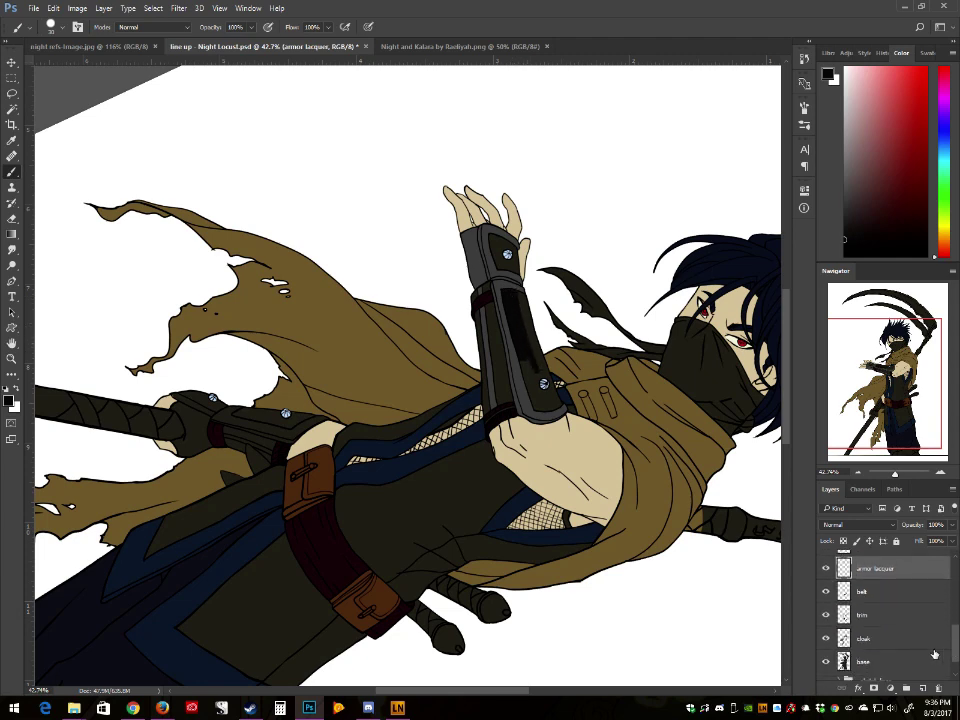
ctrl+click(843, 661)
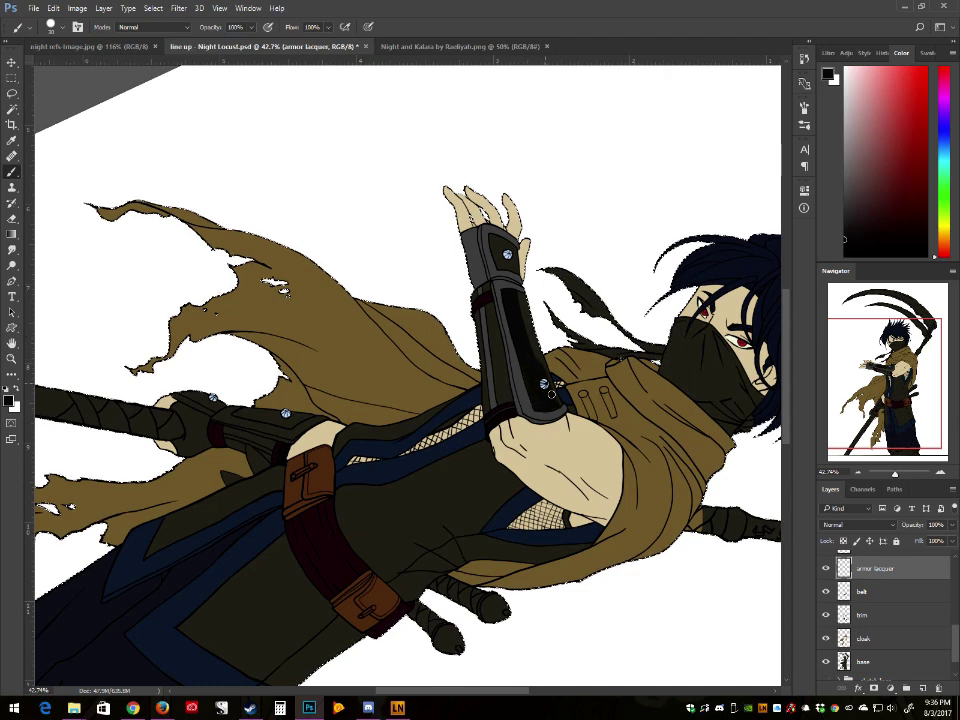
drag(554, 387, 524, 298)
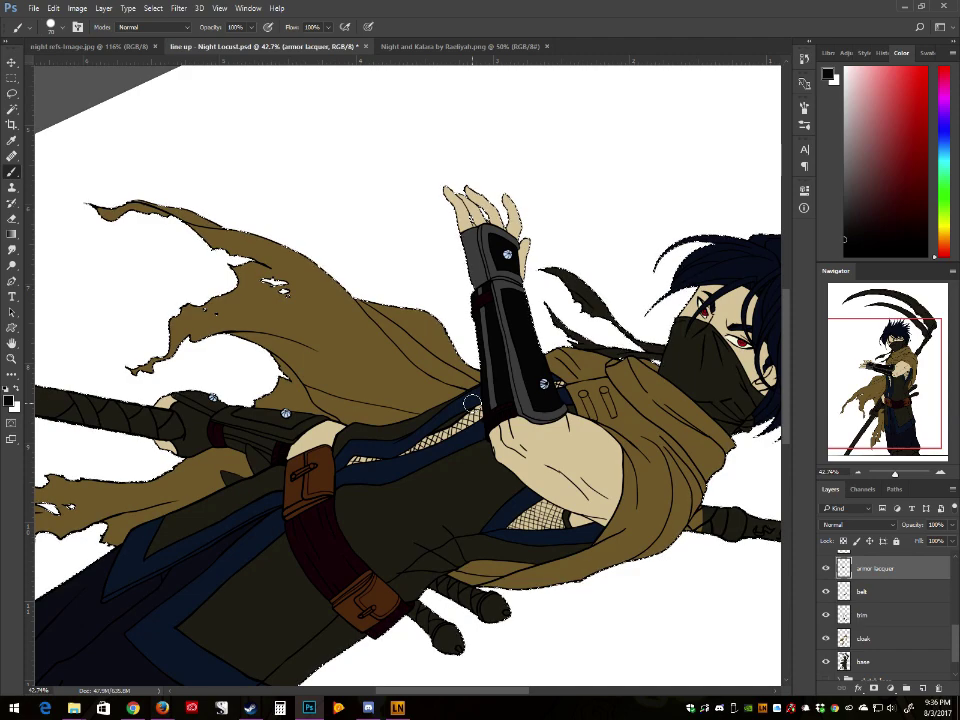
drag(472, 402, 519, 390)
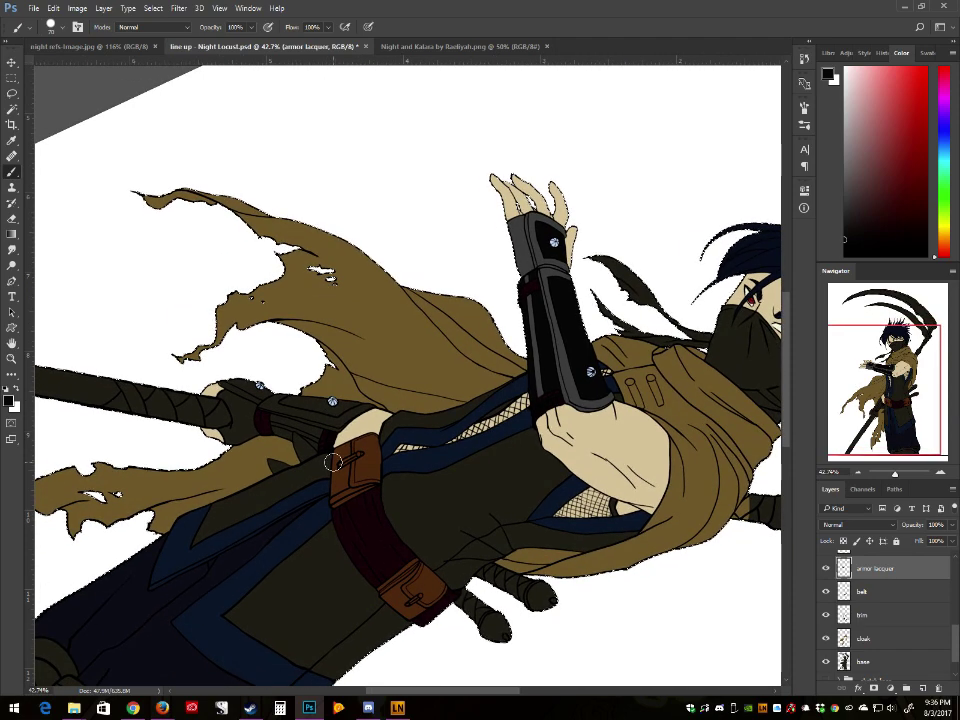
scroll(333, 462, up, 3)
scroll(333, 460, up, 5)
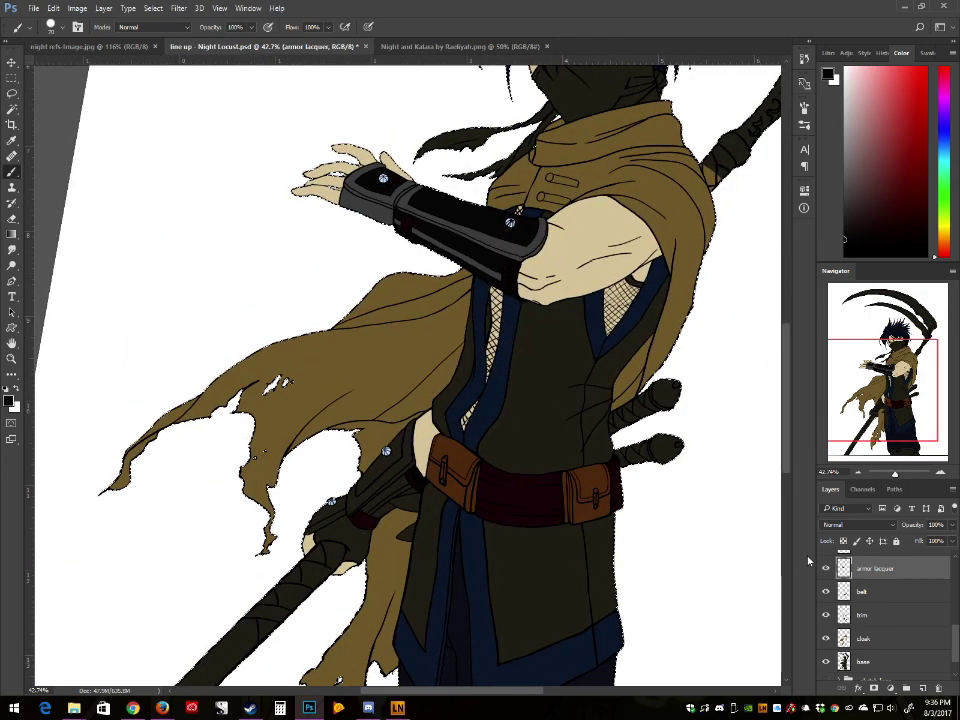
scroll(808, 562, up, 2)
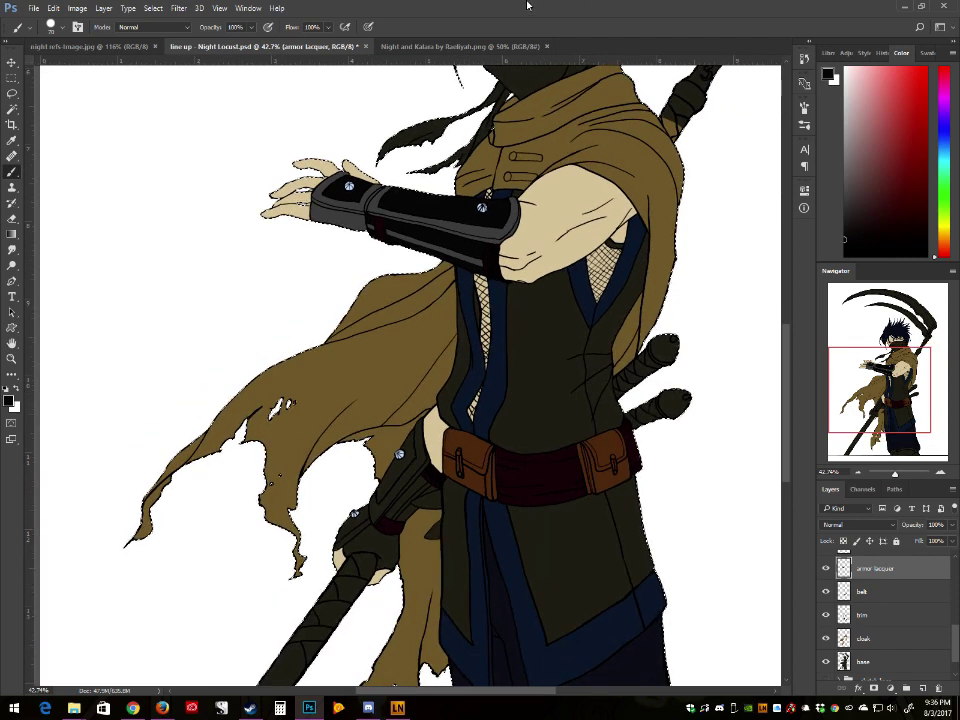
click(152, 9)
click(151, 34)
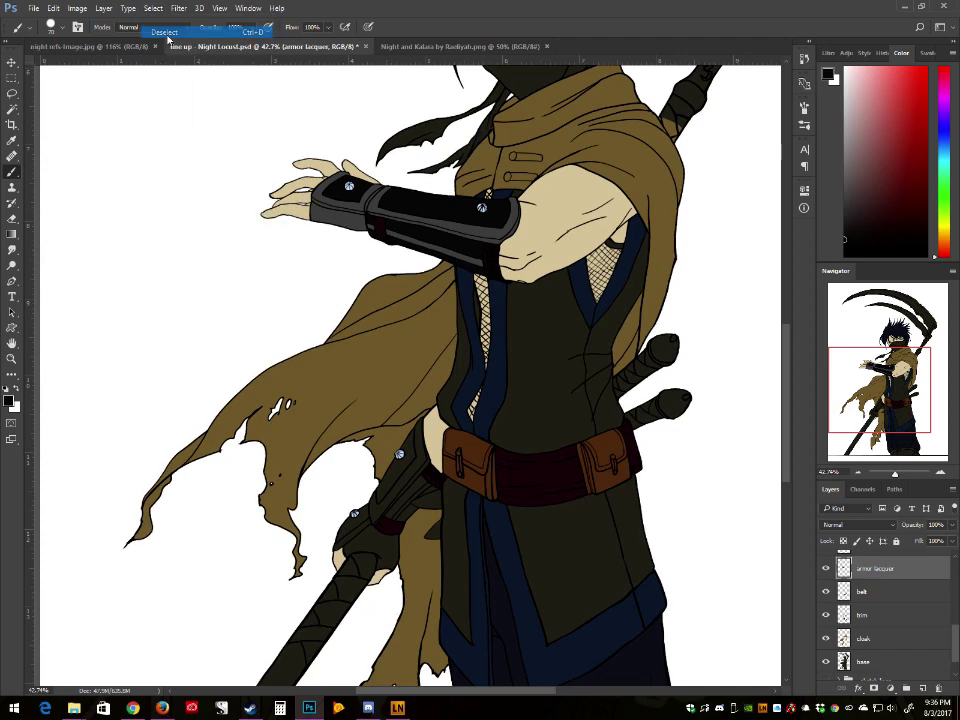
Step: Adjust the armor lacquer layer's Hue/Saturation to hue -1, saturation -9 and lightness +8
click(12, 358)
click(348, 200)
scroll(450, 387, up, 4)
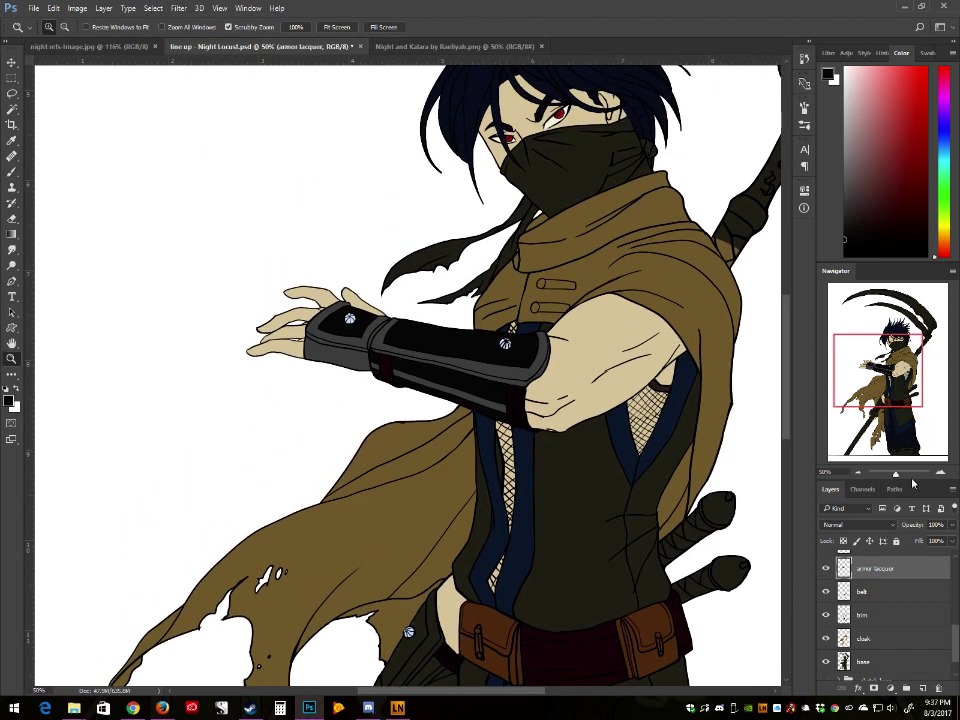
drag(895, 474, 895, 476)
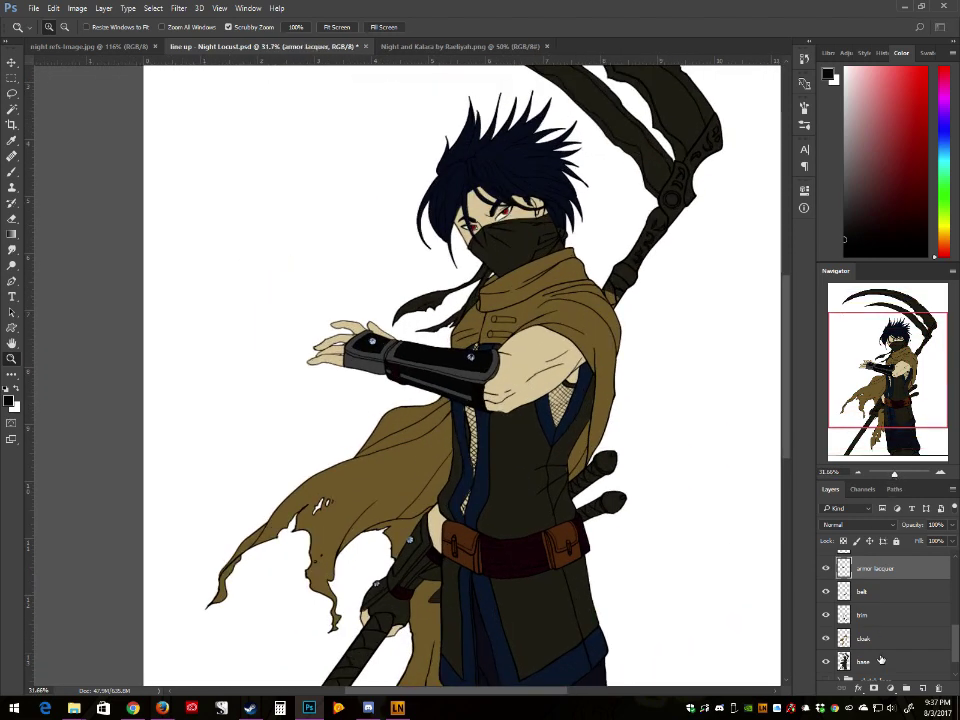
click(76, 8)
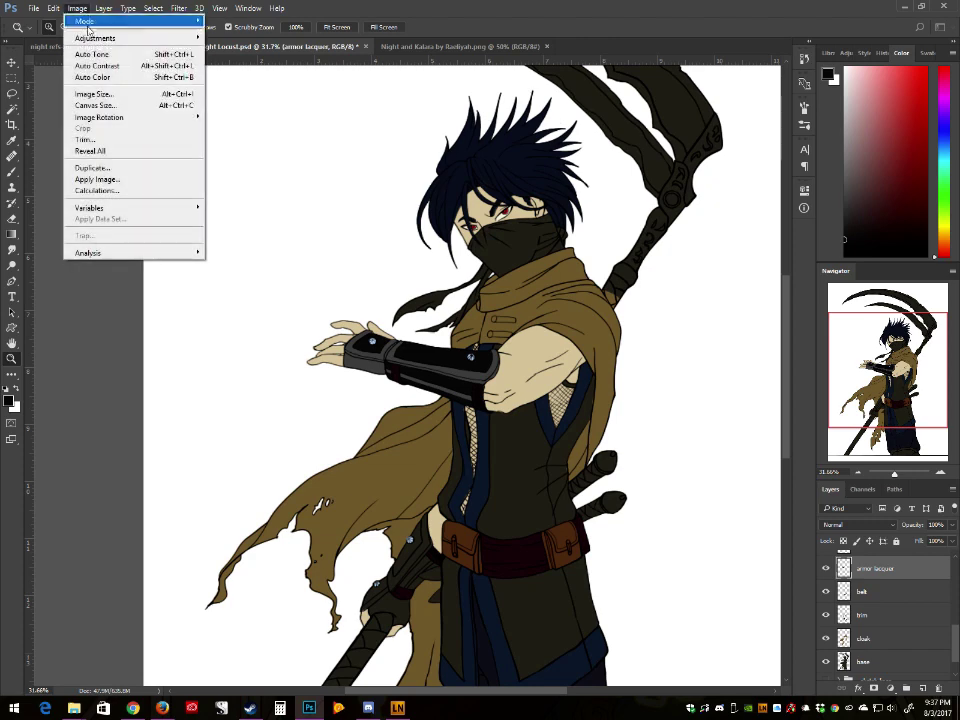
mouse_move(201, 36)
click(250, 100)
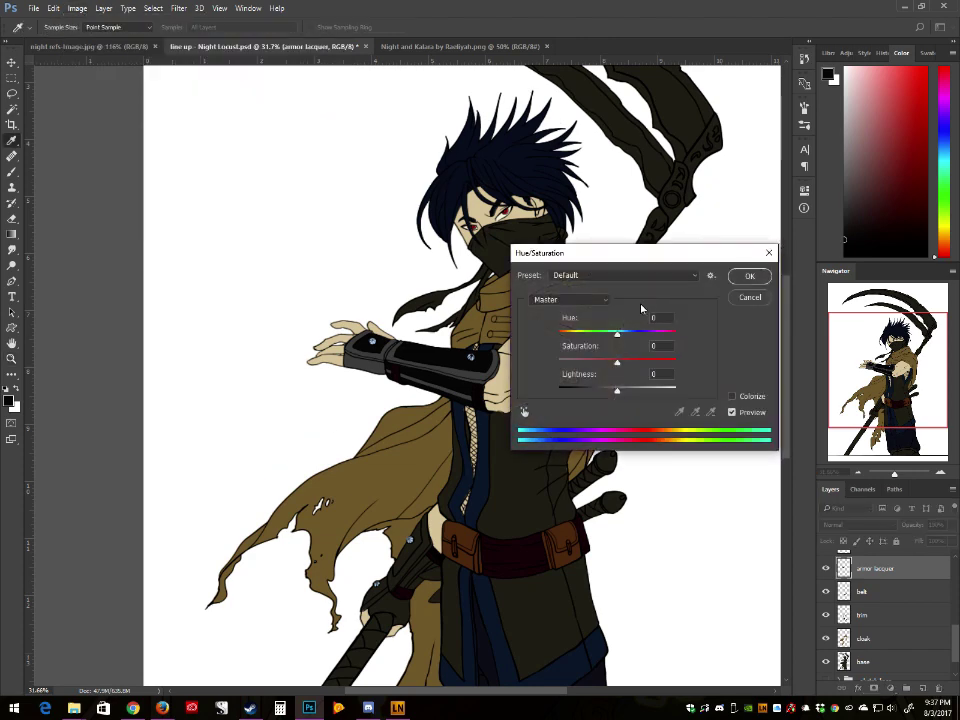
drag(616, 336, 624, 395)
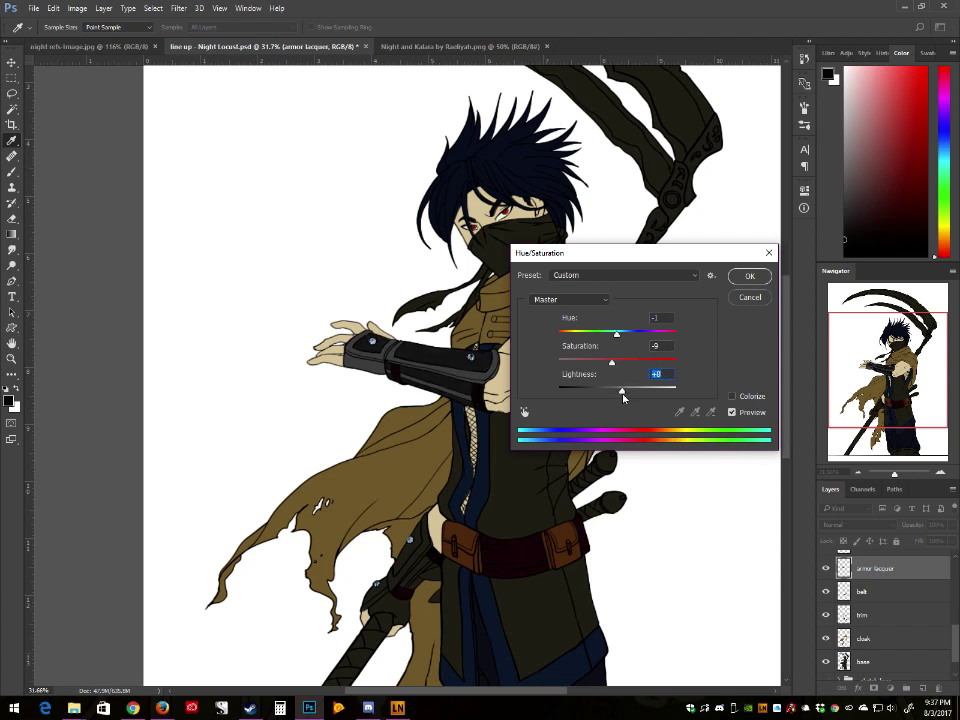
click(745, 277)
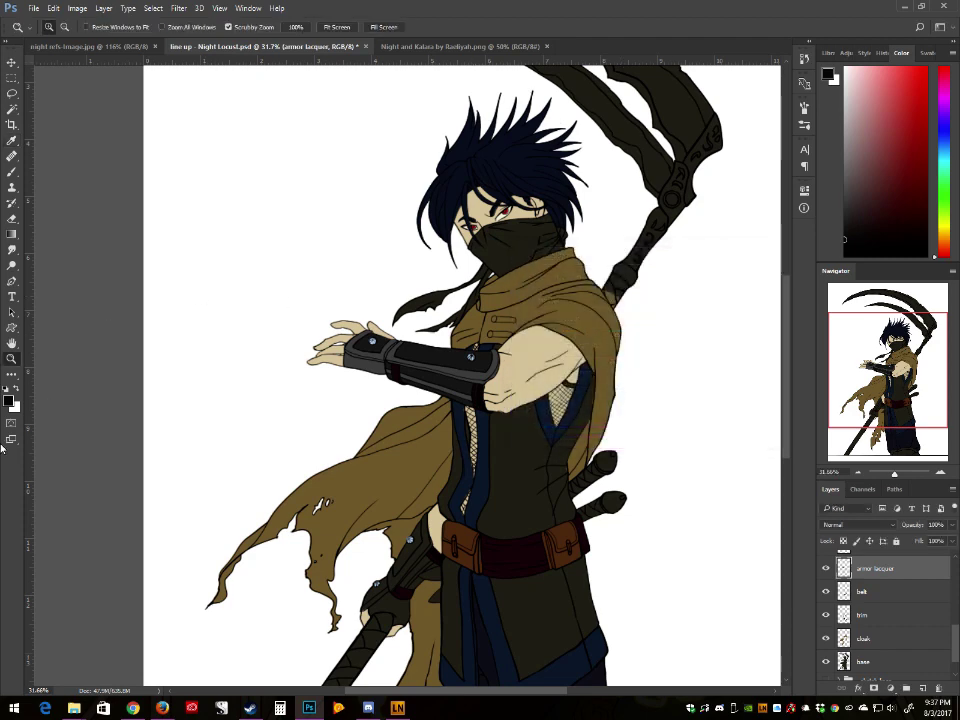
Step: Set the foreground colour to hex 2a2a2a
click(10, 401)
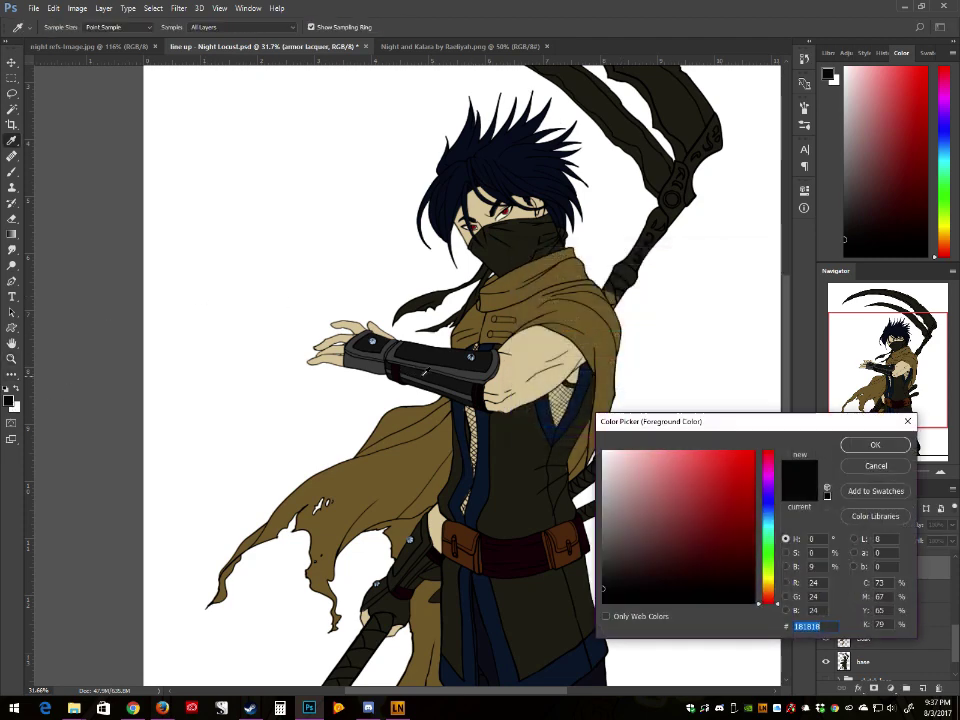
text(2a2a2a)
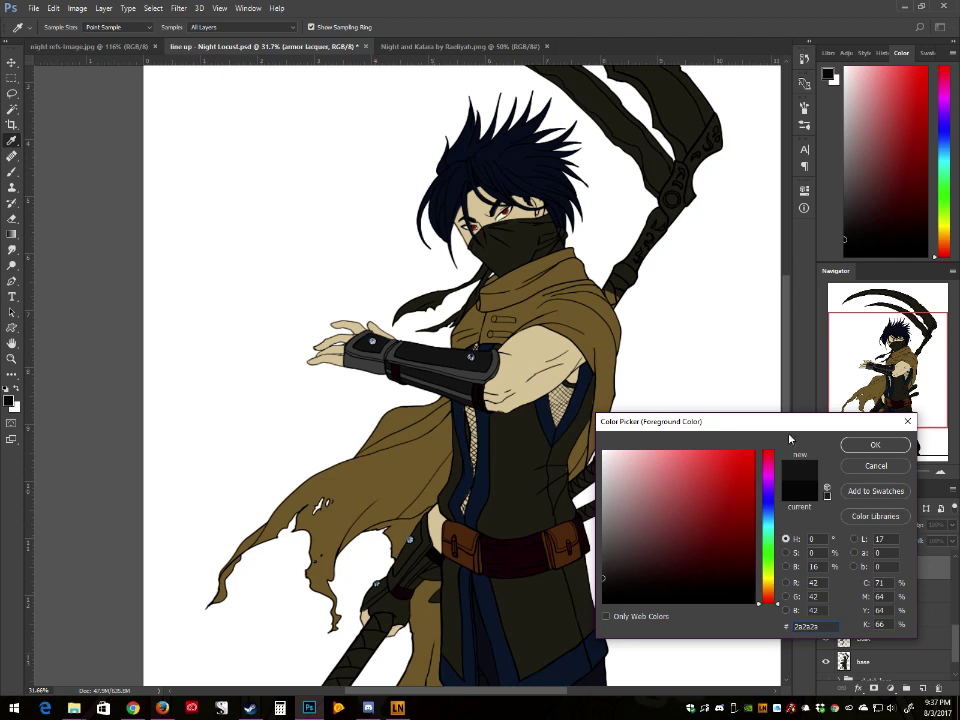
click(876, 446)
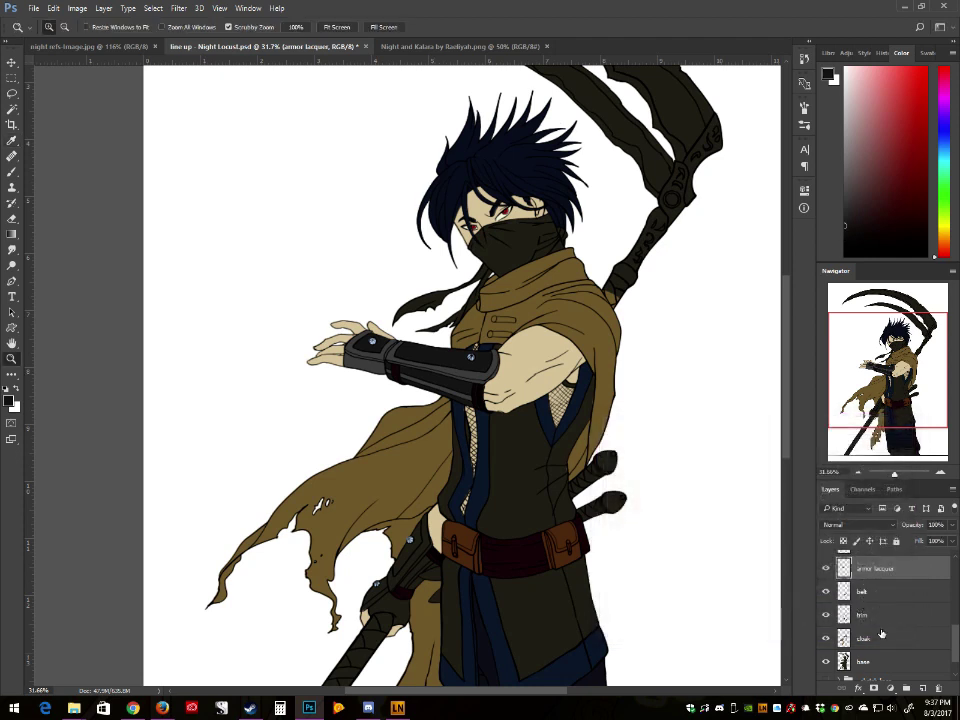
Step: Compare the bracer with the armor lacquer layer hidden and shown, both at full-figure view and close up
scroll(881, 633, up, 2)
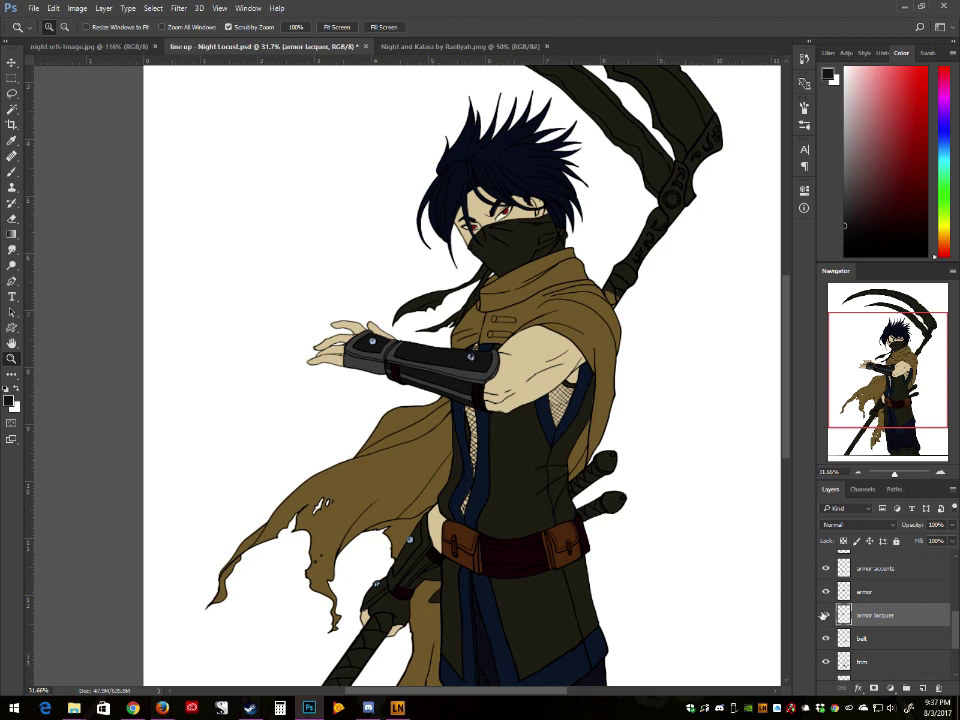
click(825, 615)
click(825, 616)
click(826, 616)
click(826, 616)
click(12, 171)
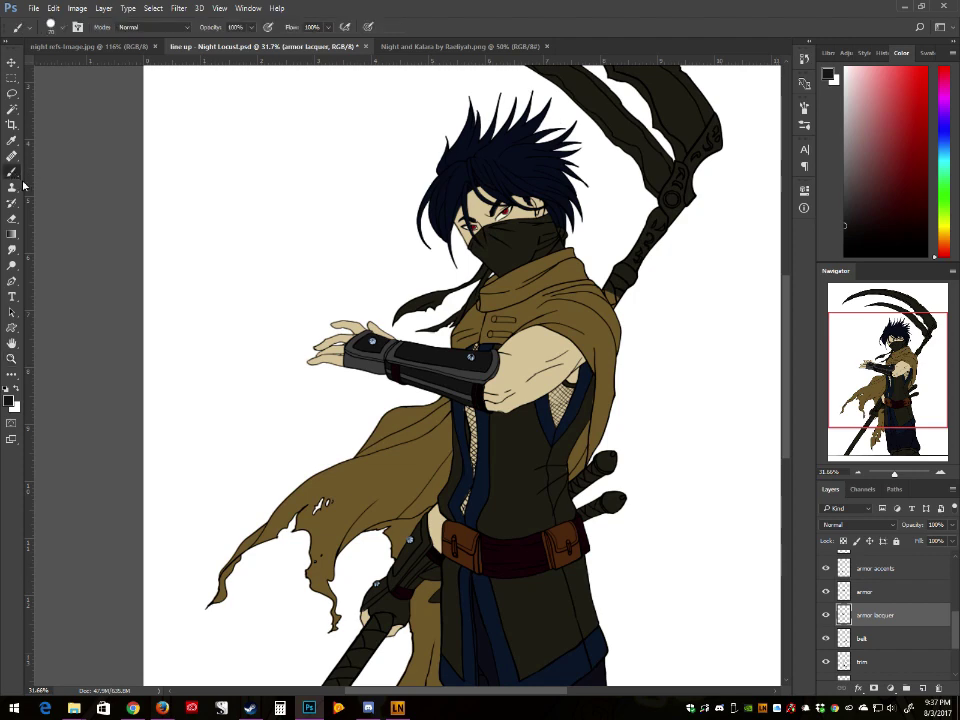
drag(895, 475, 901, 475)
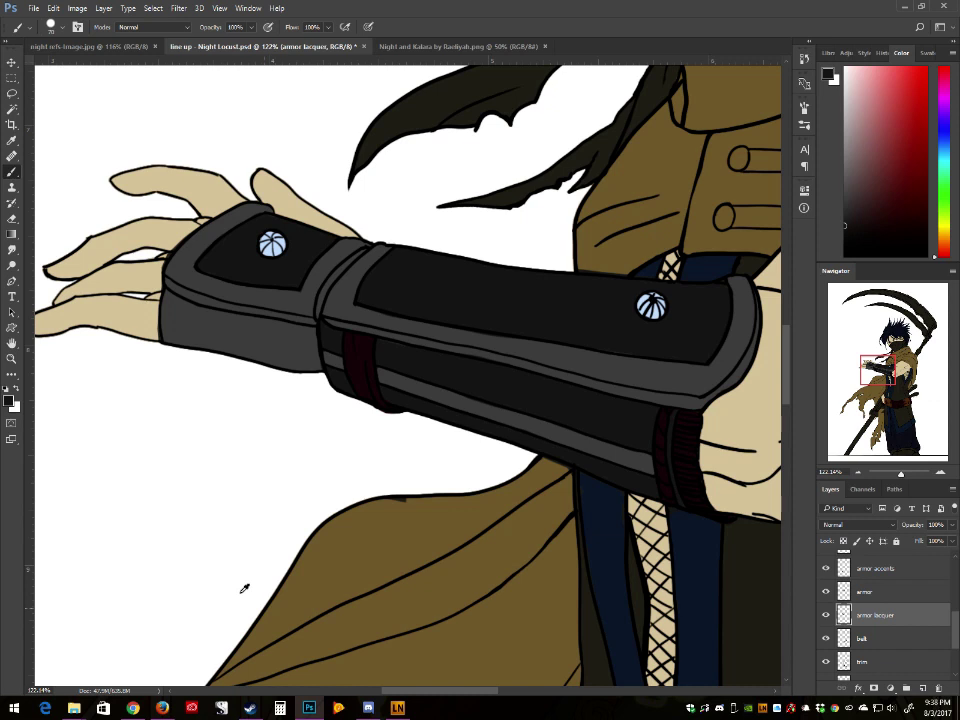
click(826, 615)
click(826, 616)
click(826, 616)
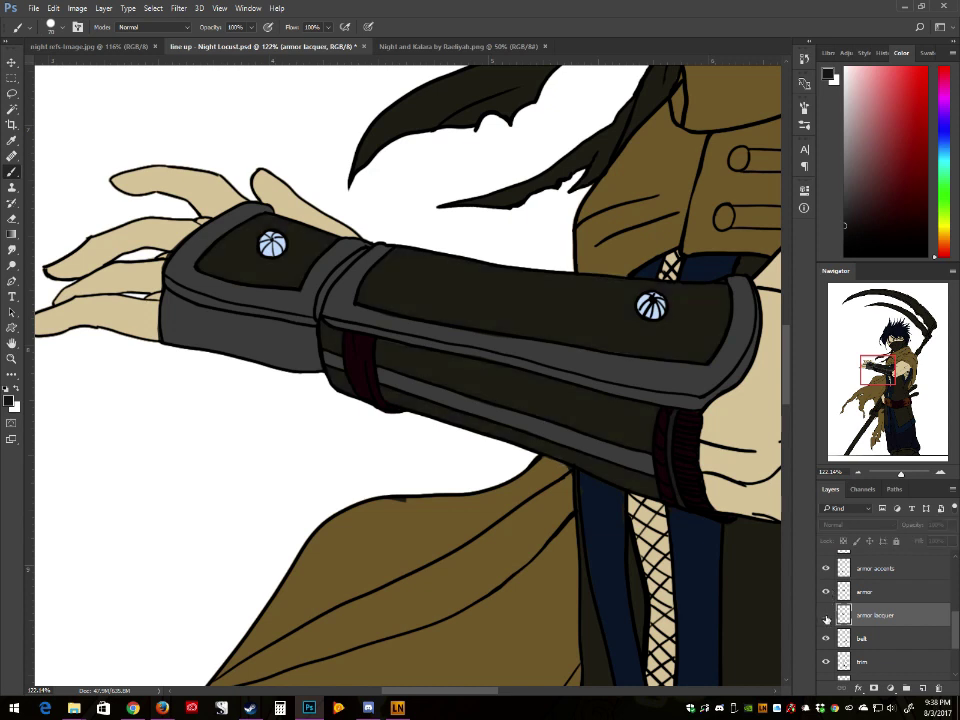
click(826, 615)
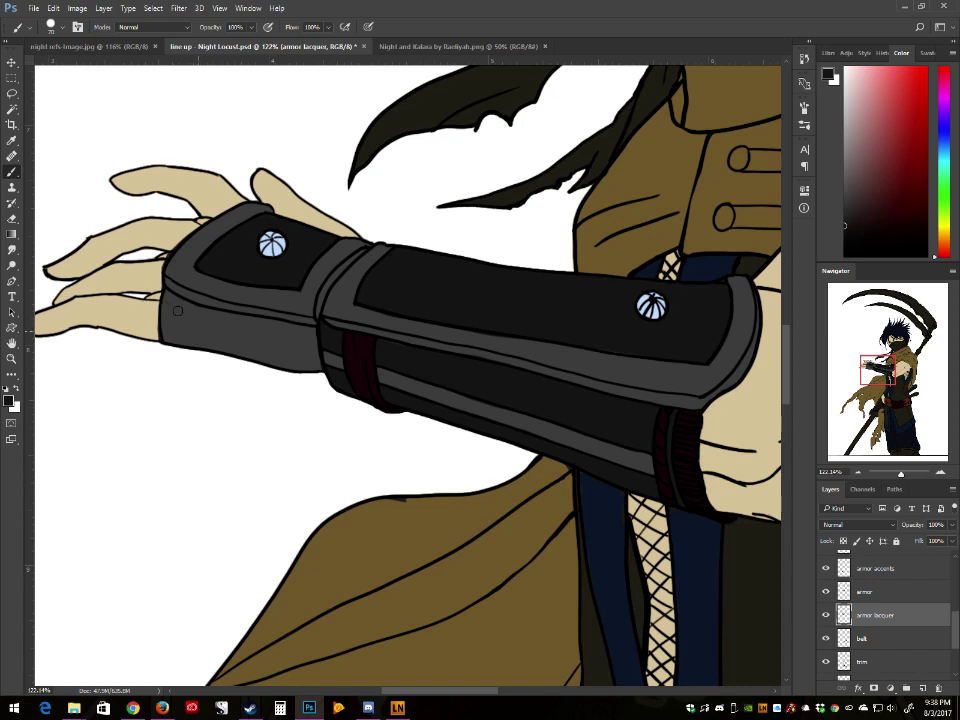
Step: Adjust the brush size, select the armor layer, and start removing the grey along the outer edge of the bracer's hand section
key(bracketleft)
key(bracketleft)
key(bracketleft)
key(bracketleft)
key(bracketleft)
key(bracketleft)
scroll(200, 328, down, 8)
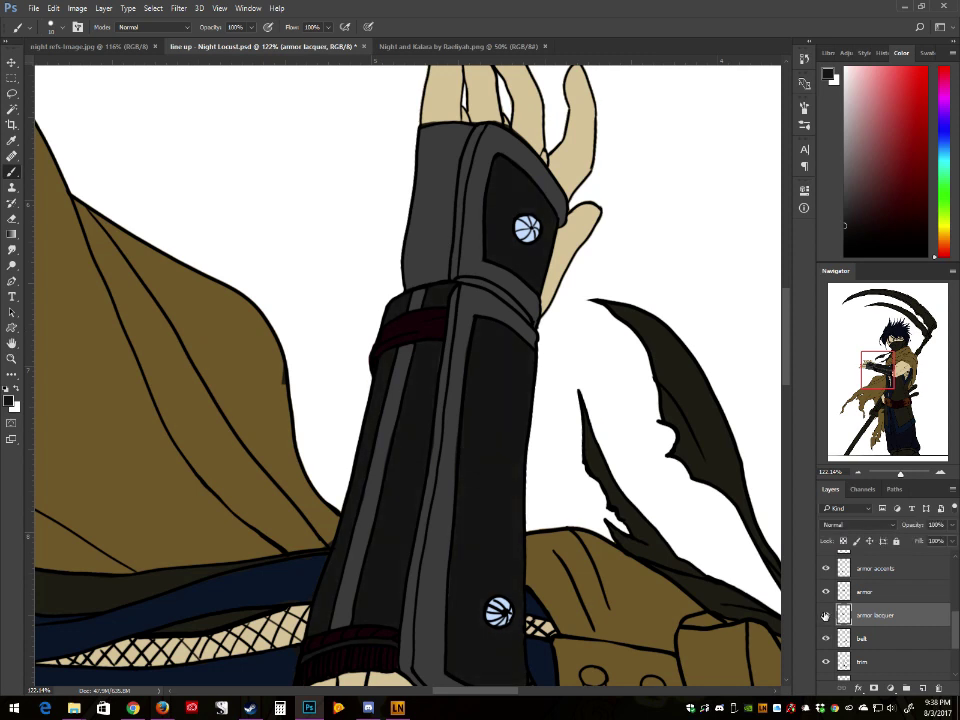
key(bracketright)
key(bracketright)
key(bracketright)
click(867, 592)
mouse_move(427, 138)
mouse_down()
mouse_move(418, 212)
mouse_move(433, 108)
mouse_move(406, 209)
mouse_move(421, 279)
mouse_up()
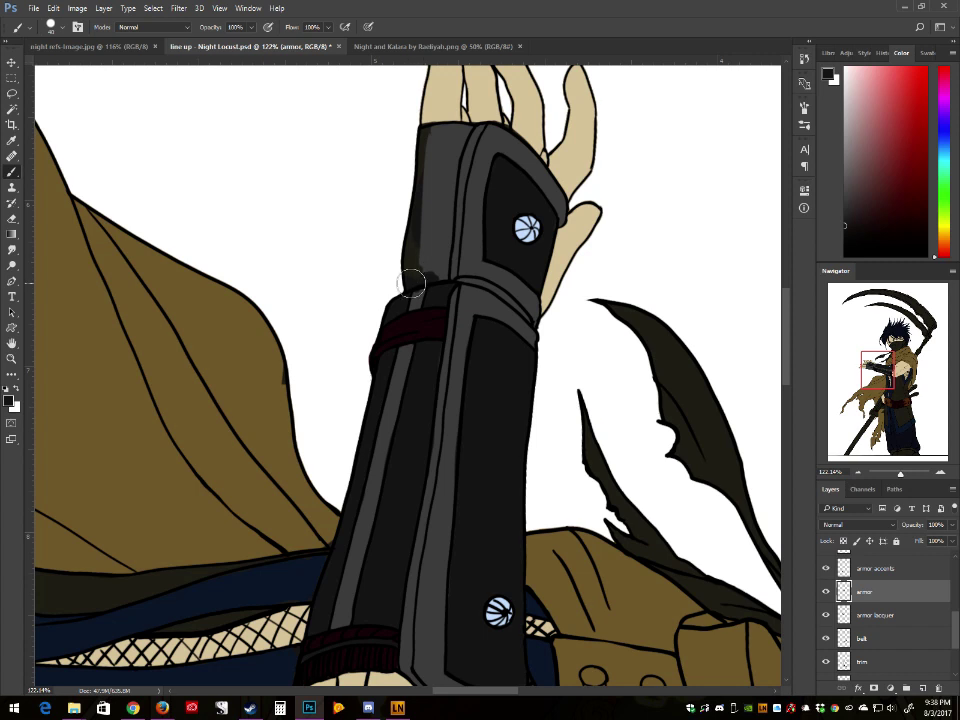
Step: Sample the bracer's dark grey, lasso the plain hand section beside the studded plate, clear it from the armor layer, and deselect
key(alt)
alt+click(418, 295)
key(bracketleft)
key(bracketleft)
key(bracketleft)
key(l)
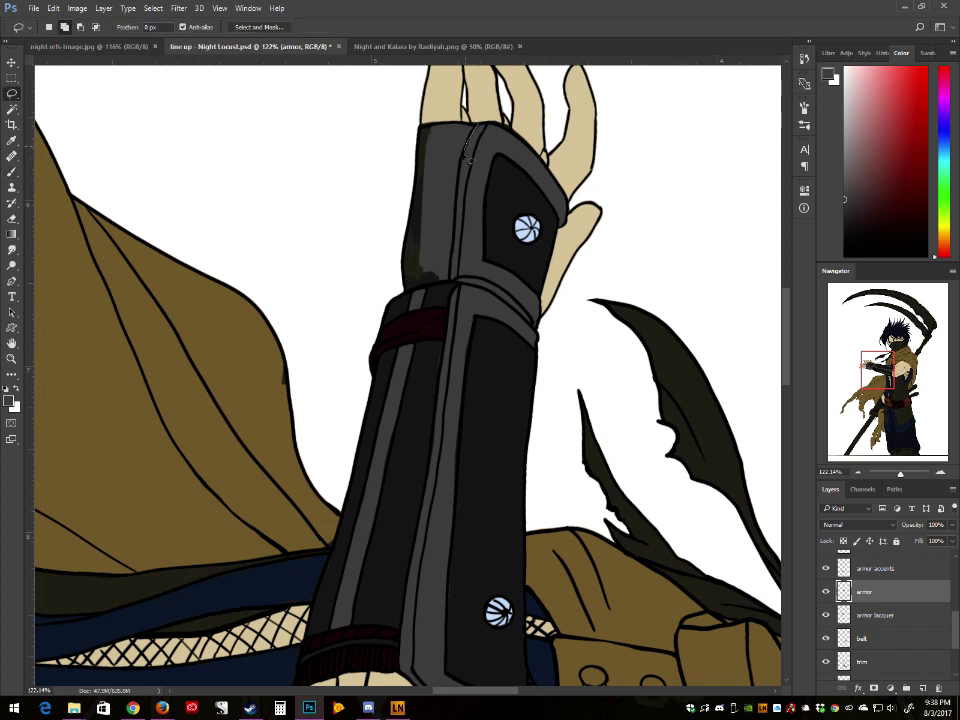
mouse_move(466, 152)
mouse_down()
mouse_move(452, 258)
mouse_move(433, 280)
mouse_move(400, 270)
mouse_move(382, 186)
mouse_move(472, 116)
mouse_up()
click(53, 8)
click(63, 134)
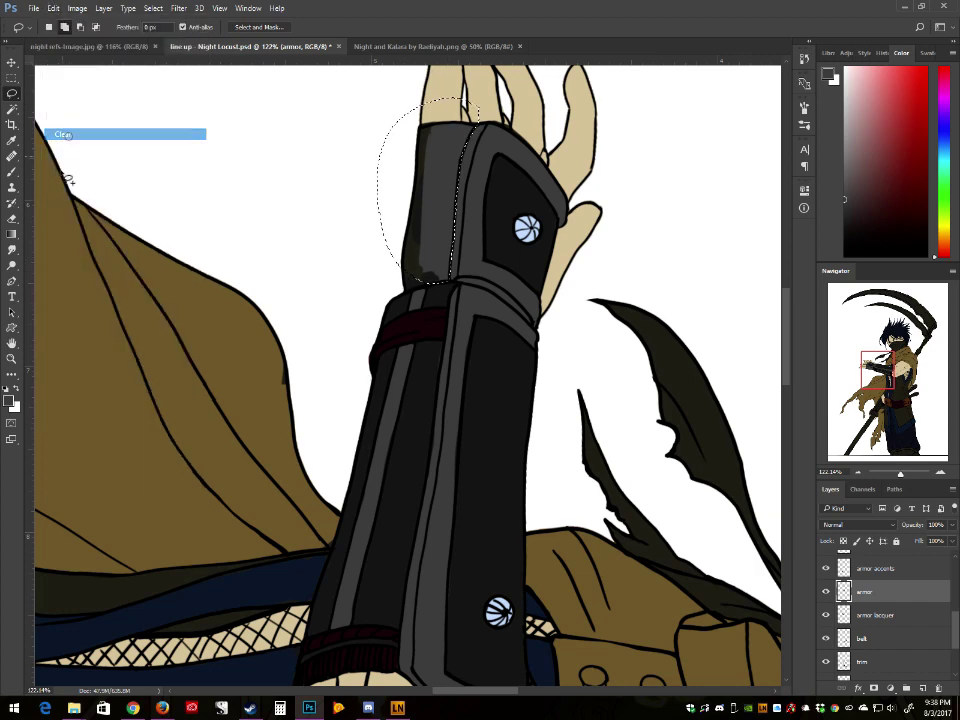
click(153, 8)
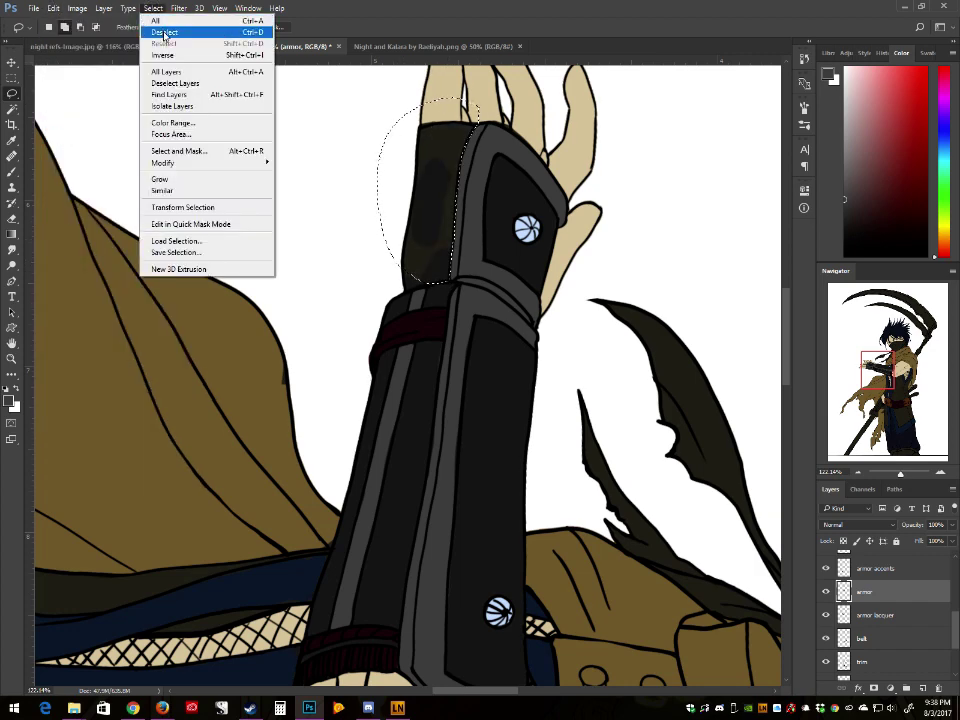
click(164, 33)
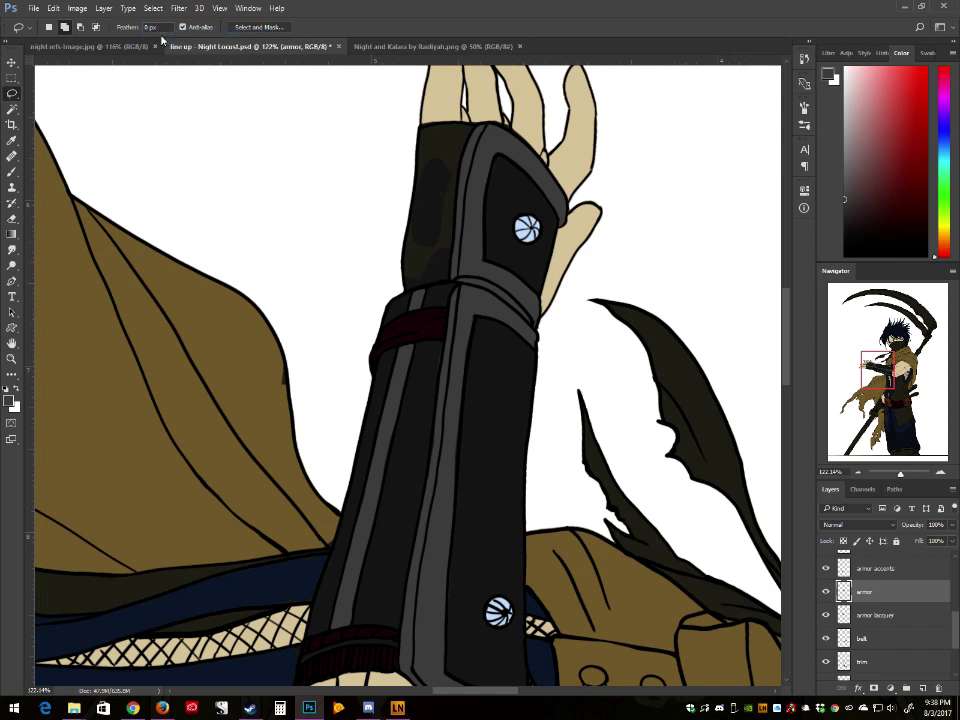
Step: Restore the hand section selection, clear that area from the armor lacquer layer, deselect, and return to the Brush tool
click(880, 617)
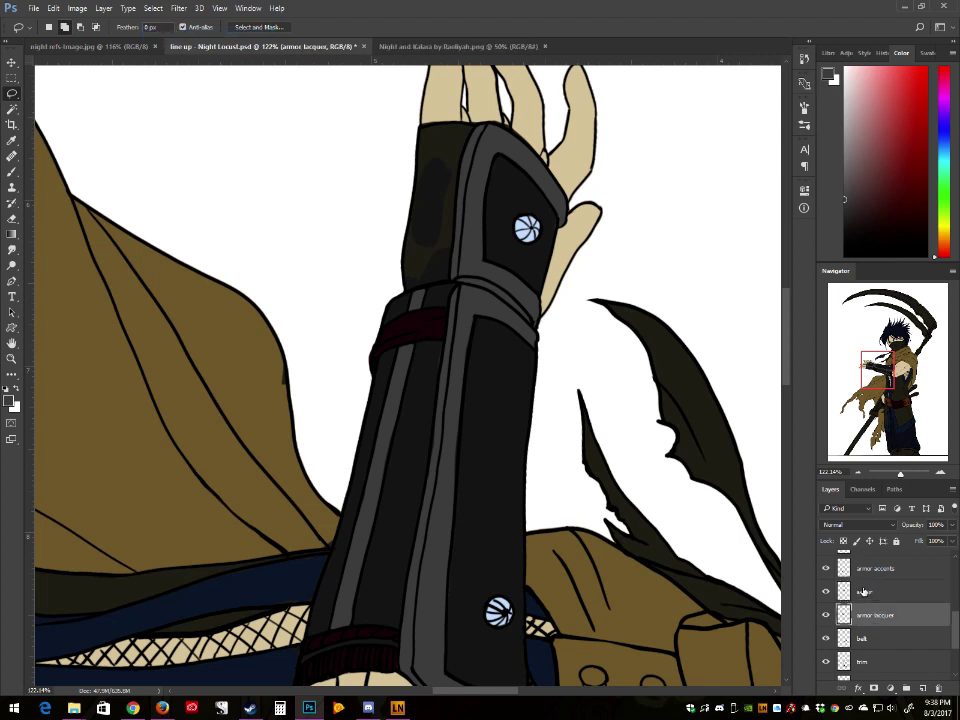
click(862, 592)
key(ctrl+shift+d)
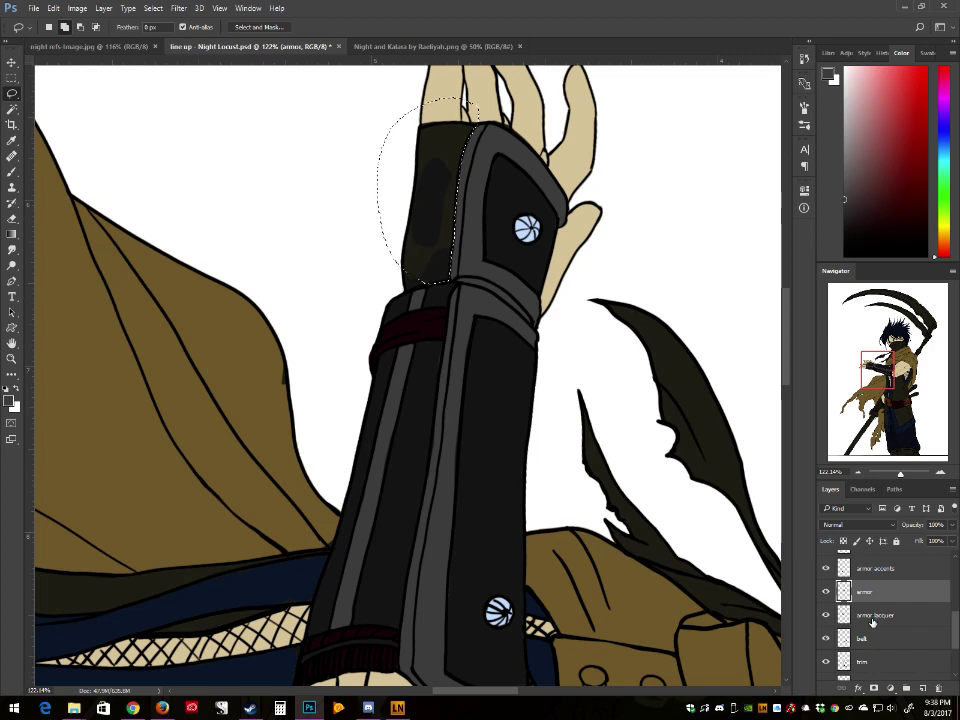
click(872, 620)
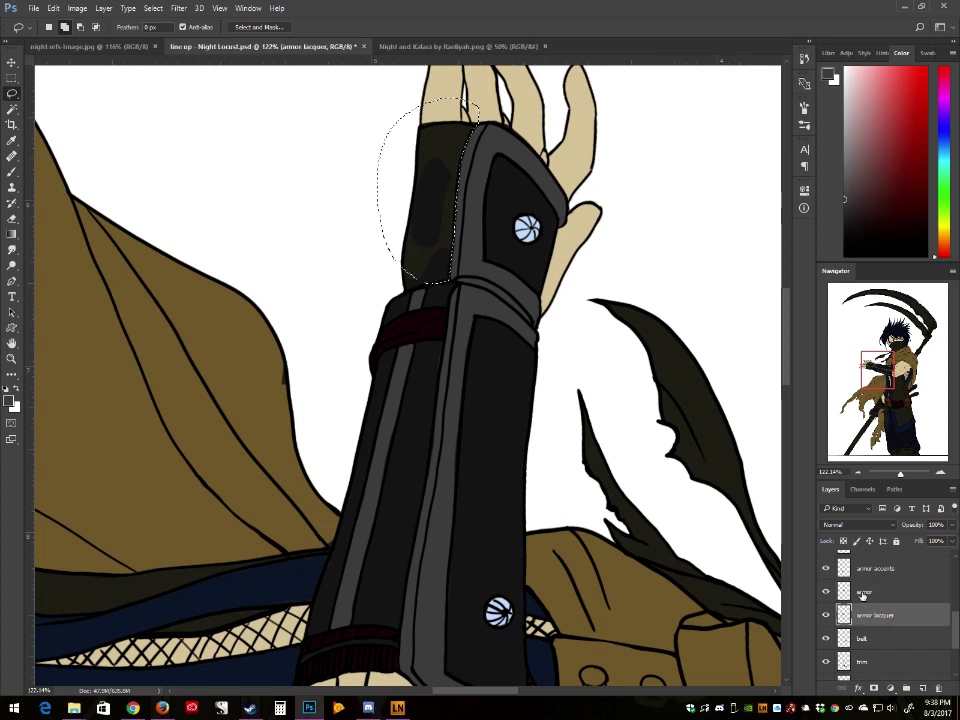
click(54, 9)
click(73, 134)
click(153, 8)
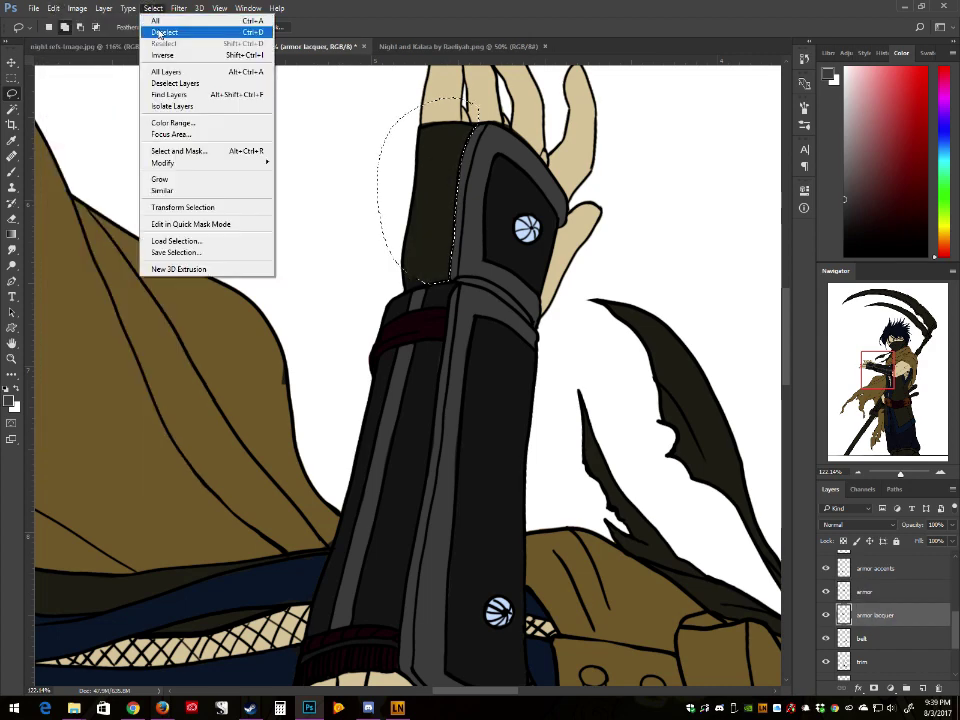
click(160, 33)
click(14, 174)
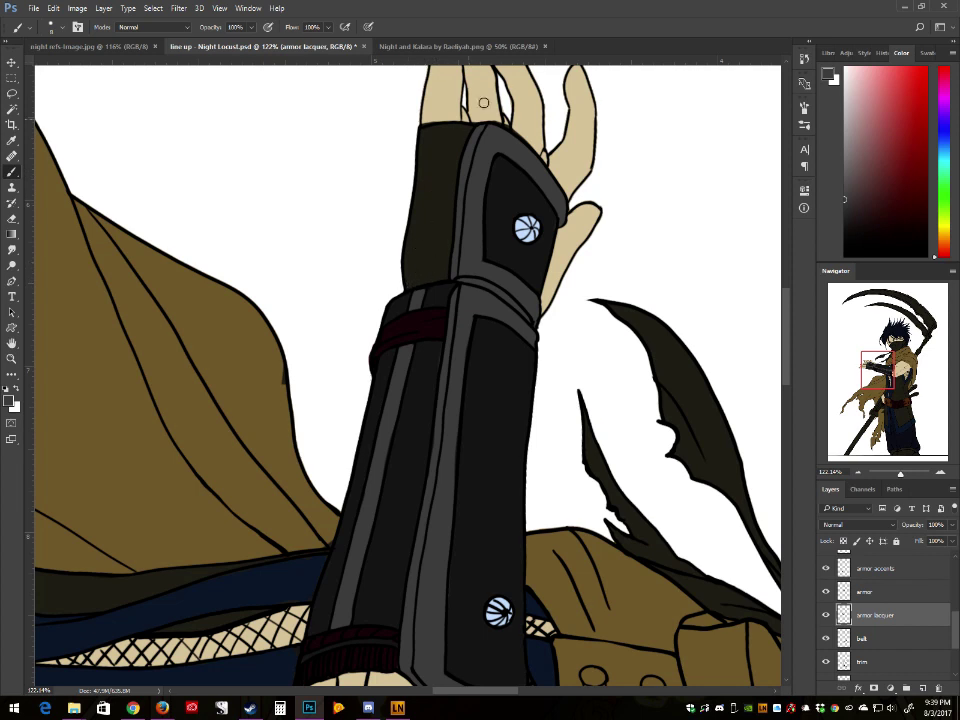
Step: Add a new layer above the armor lacquer layer and sample the dark maroon of the bracer's strap
key(ctrl+shift+alt+n)
double_click(866, 615)
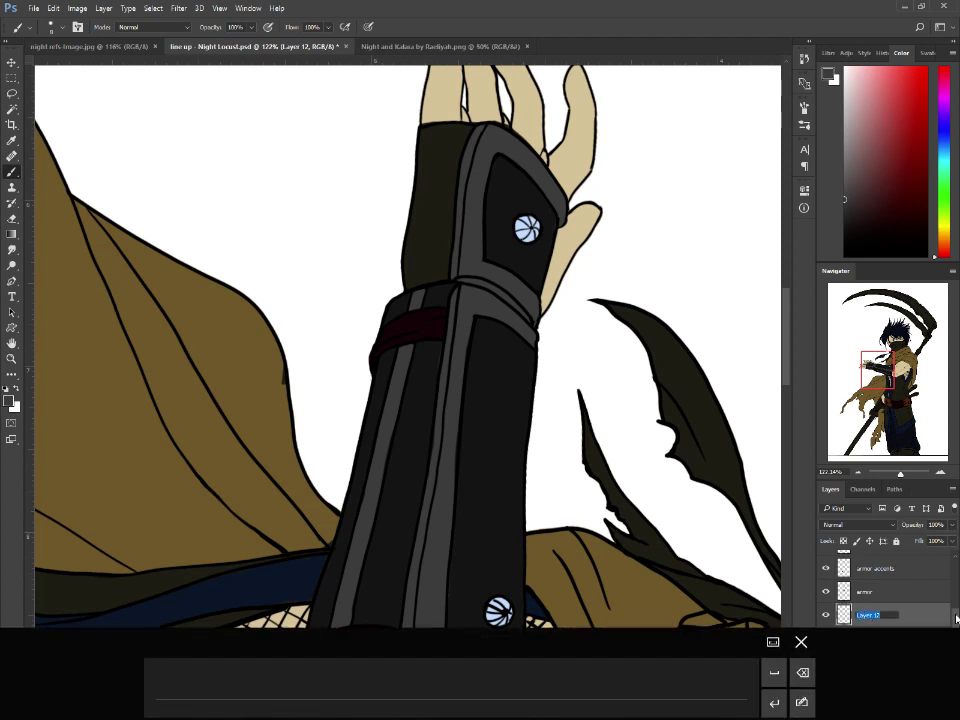
key(Return)
click(897, 572)
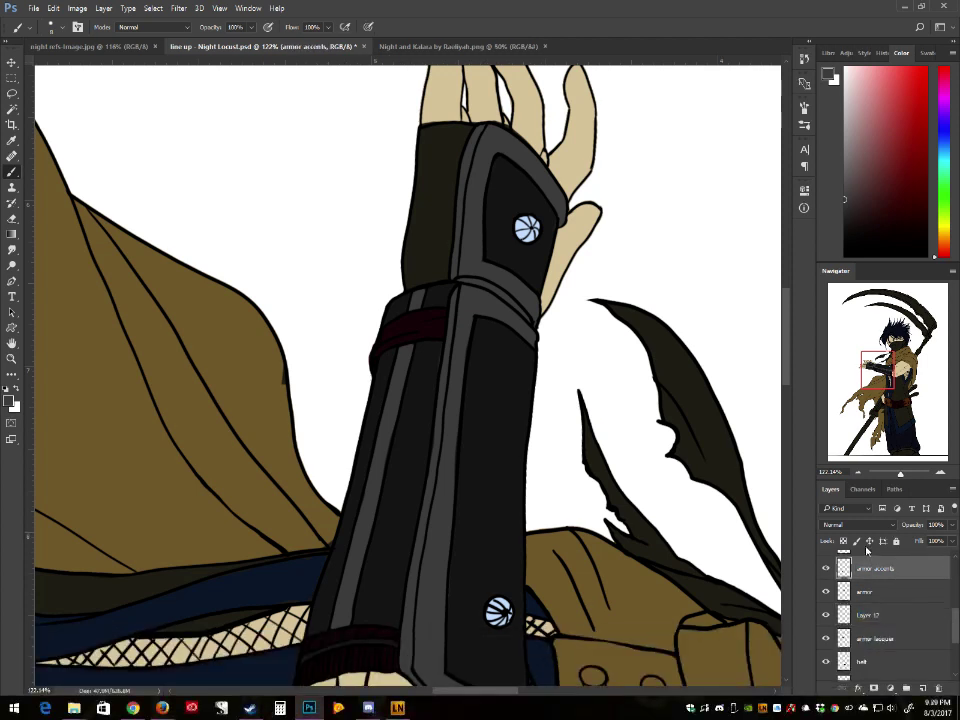
alt+click(434, 328)
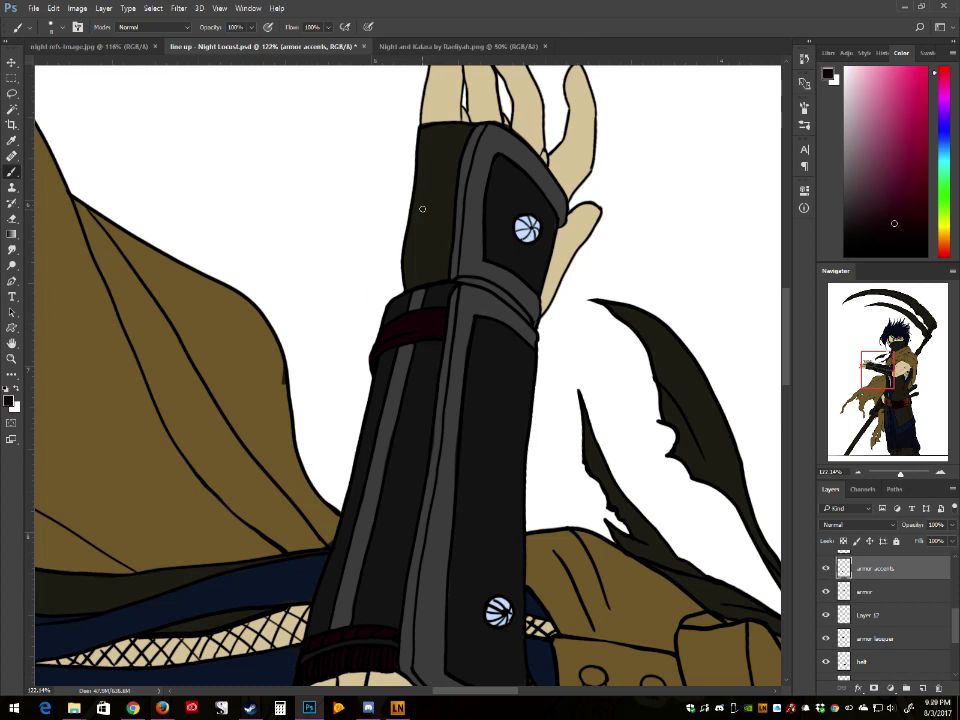
Step: Load the base layer's outline as a selection, paint the bracer's plain hand section dark maroon on the new layer, and deselect
scroll(955, 655, down, 3)
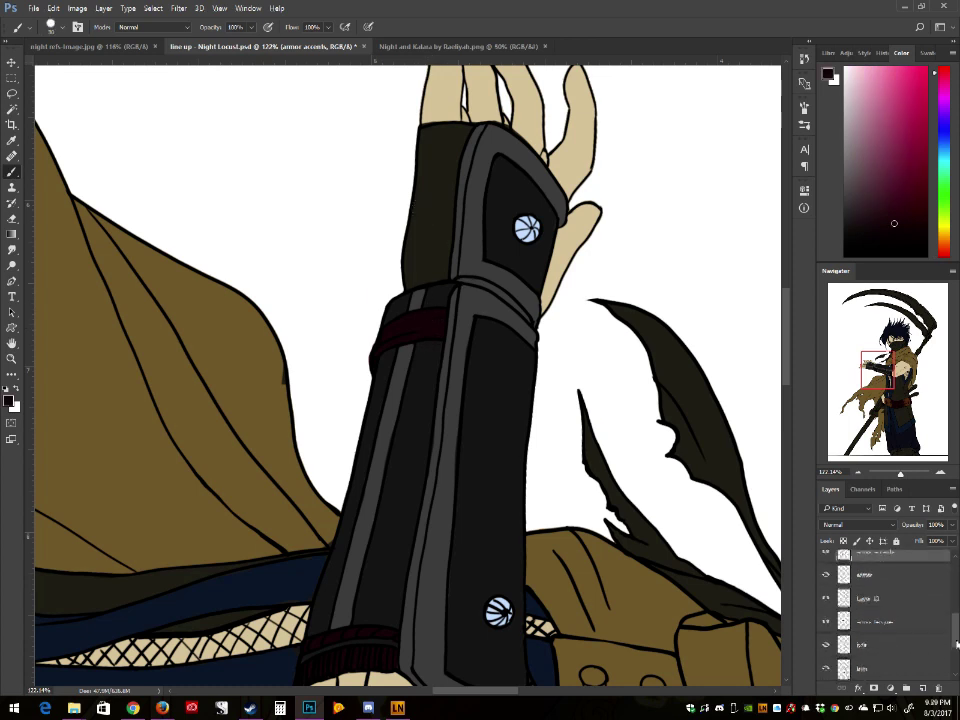
drag(955, 655, 955, 660)
ctrl+click(845, 669)
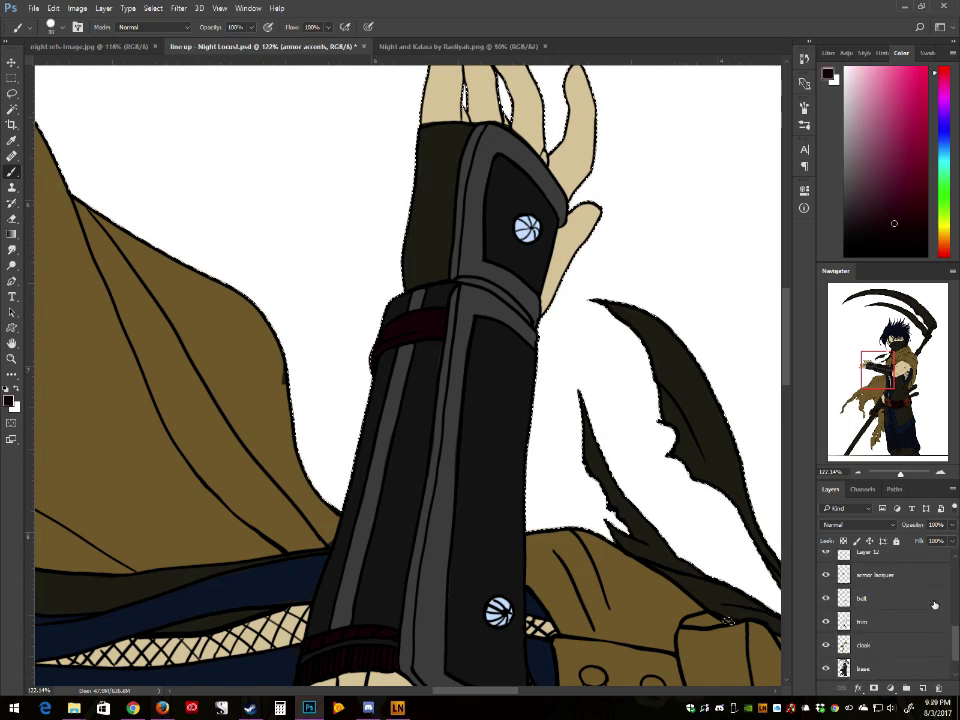
scroll(947, 635, up, 2)
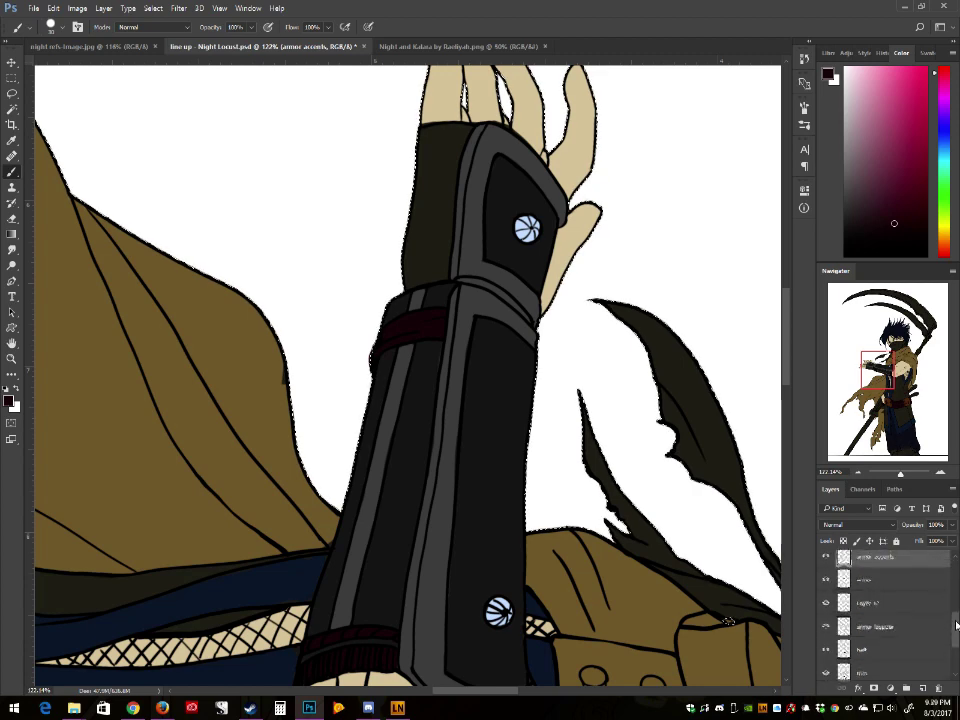
click(843, 605)
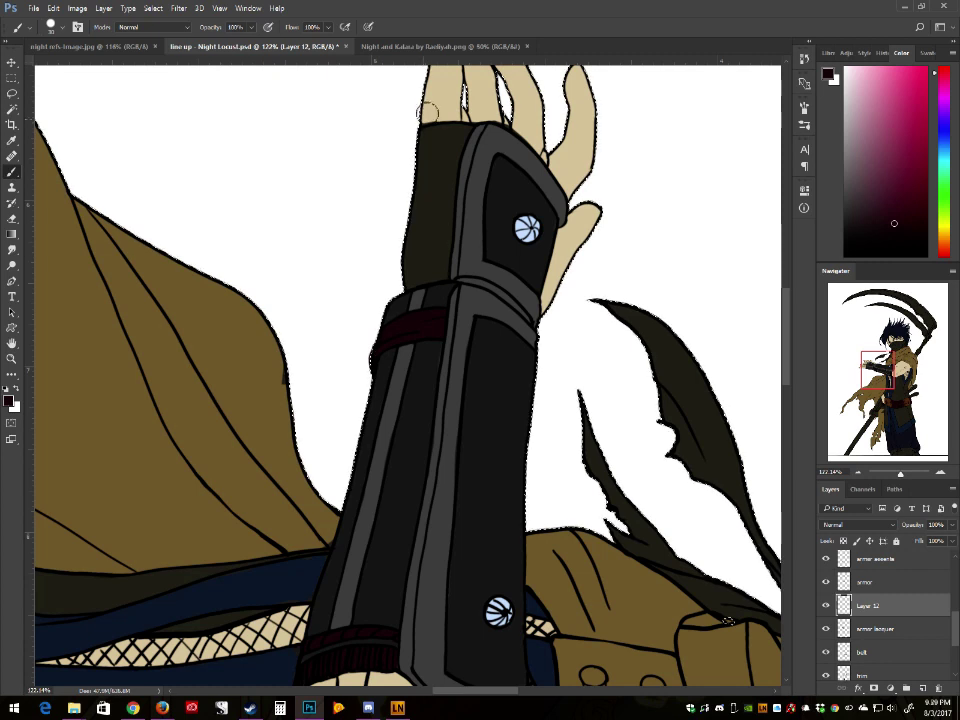
mouse_move(428, 136)
mouse_down()
mouse_move(464, 124)
mouse_move(430, 262)
mouse_move(415, 248)
mouse_move(405, 275)
mouse_move(423, 276)
mouse_move(400, 282)
mouse_move(436, 271)
mouse_move(443, 242)
mouse_move(441, 262)
mouse_up()
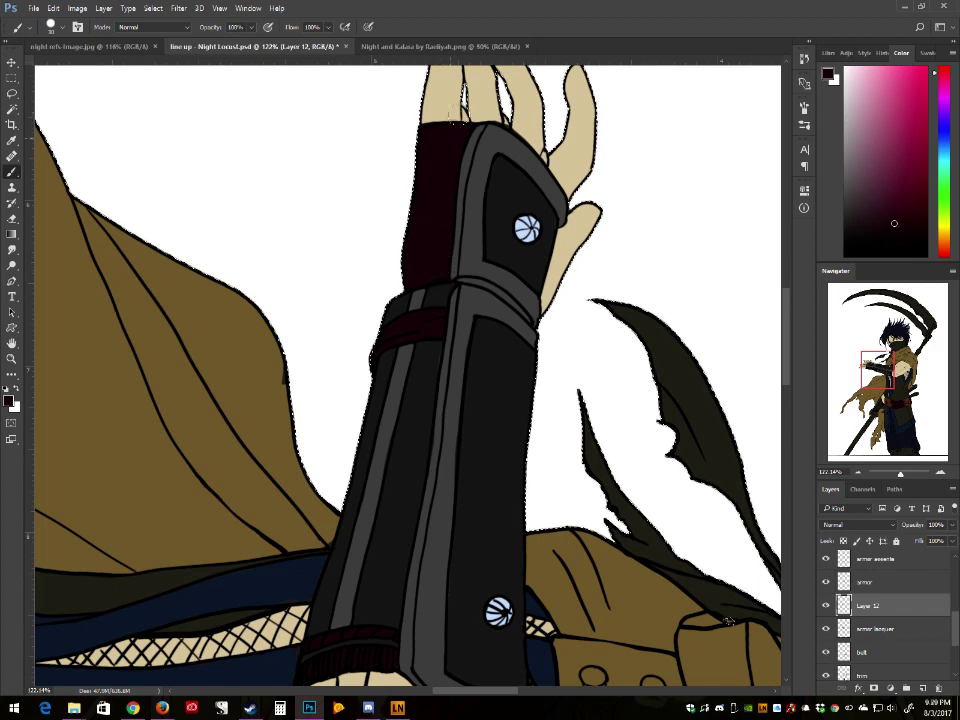
key(r)
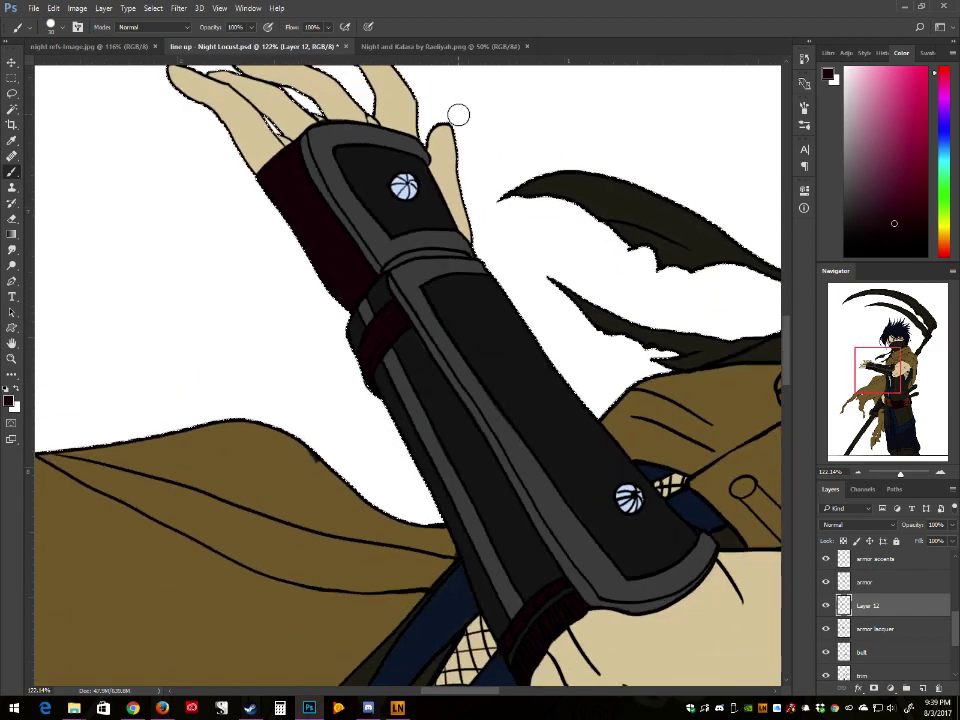
key(r)
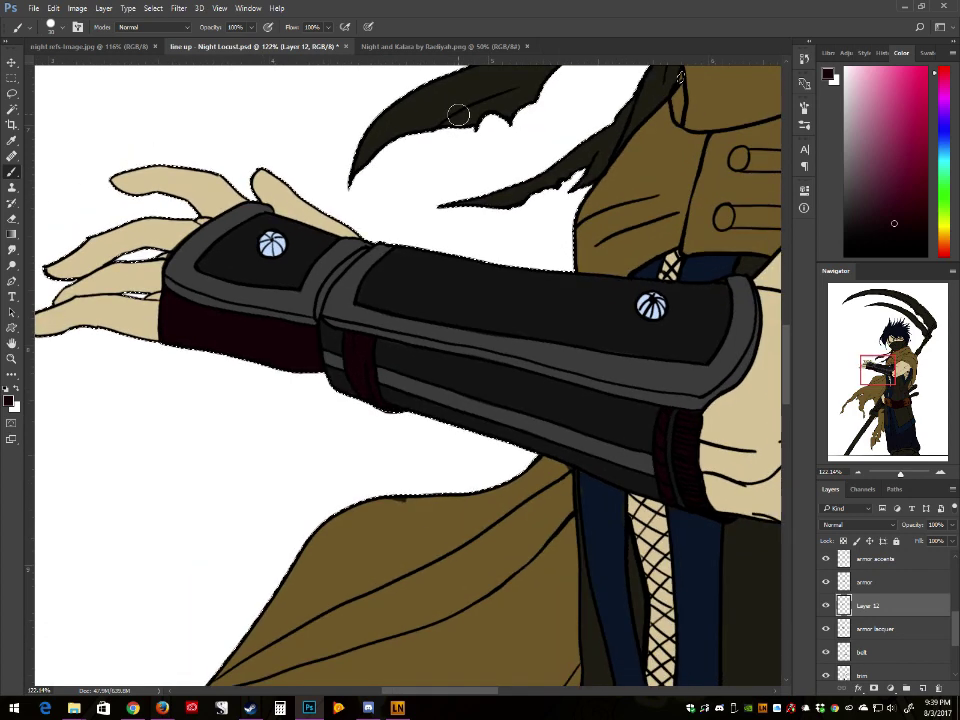
key(r)
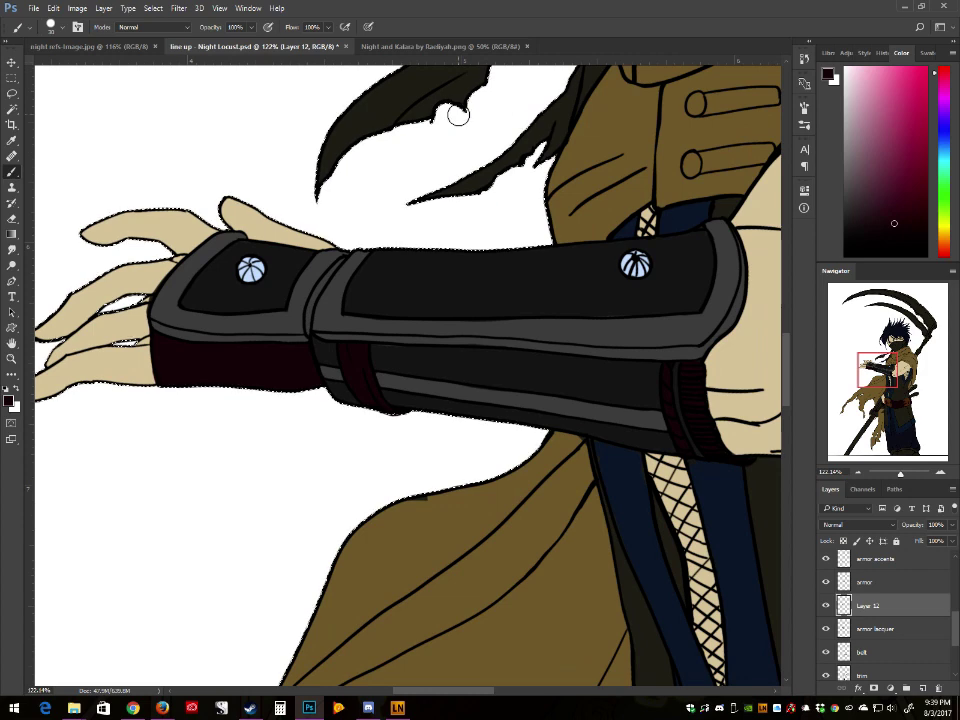
click(153, 8)
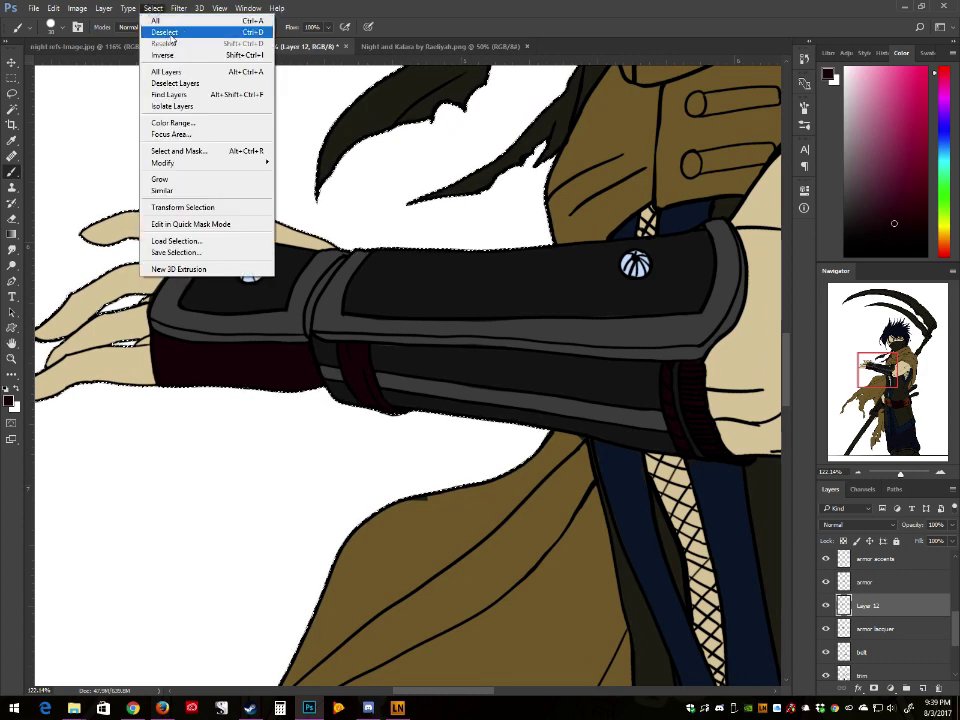
click(165, 32)
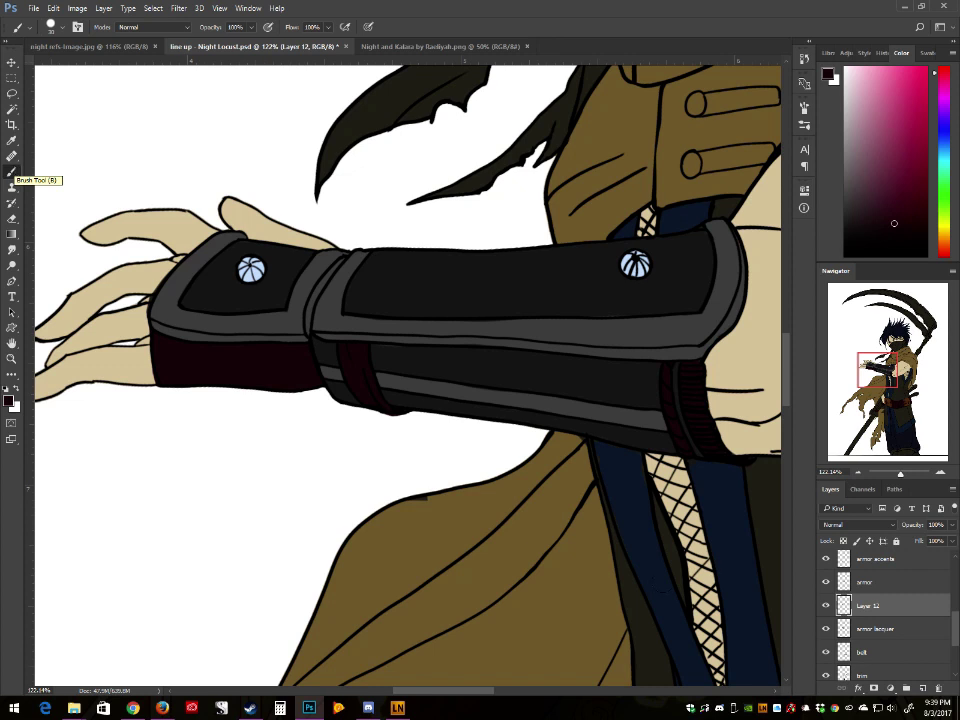
Step: Compare the figure with the maroon hand section layer hidden and shown at a wider view
drag(648, 285, 670, 269)
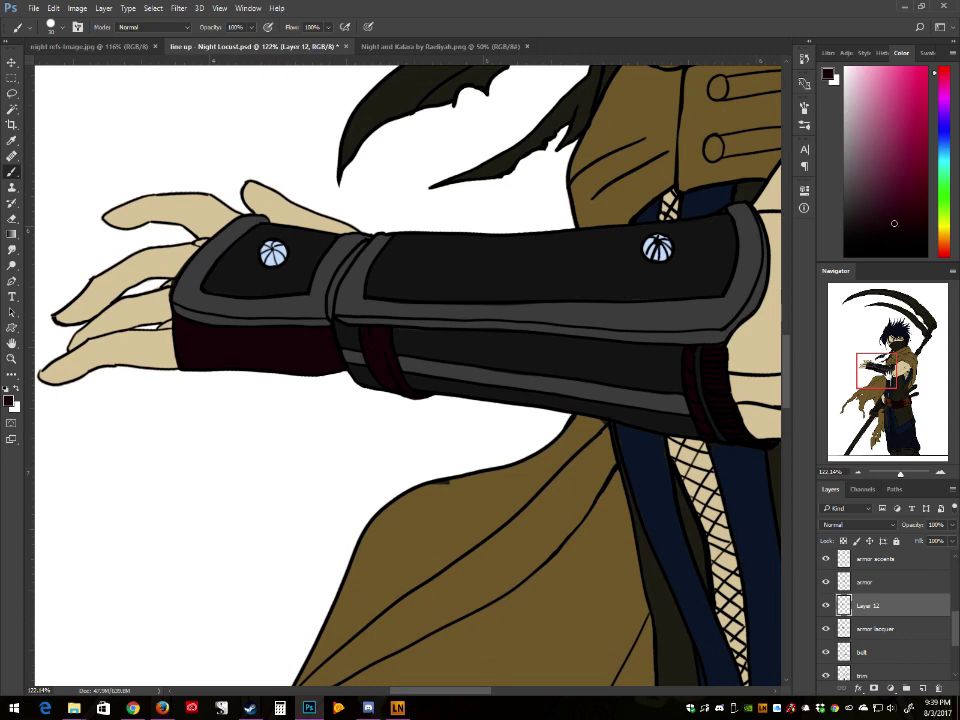
drag(881, 374, 880, 367)
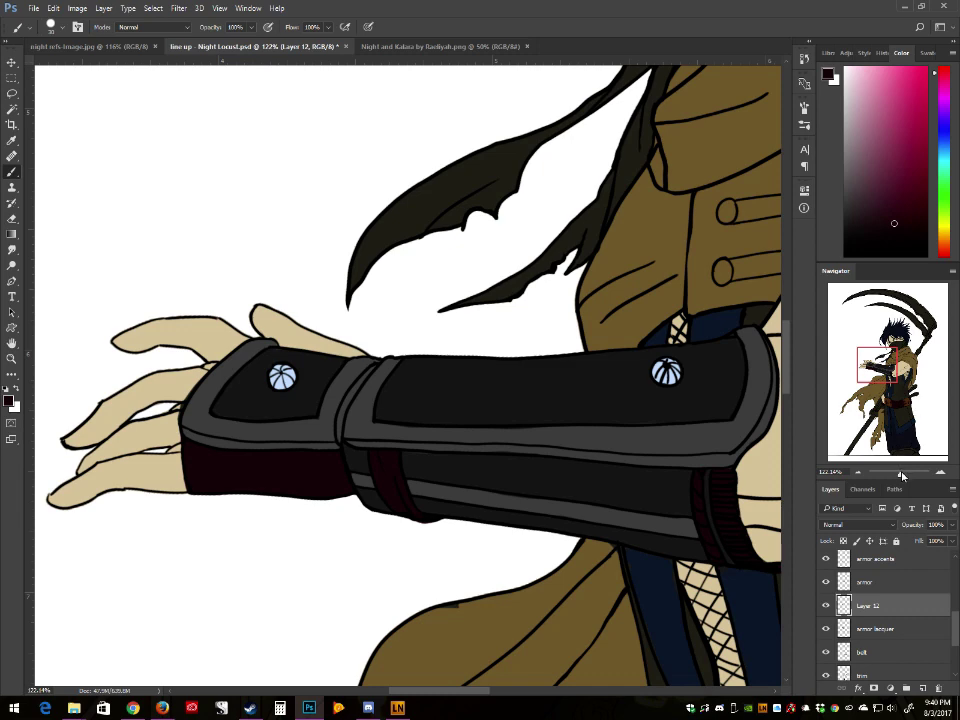
drag(895, 467, 893, 476)
key(Escape)
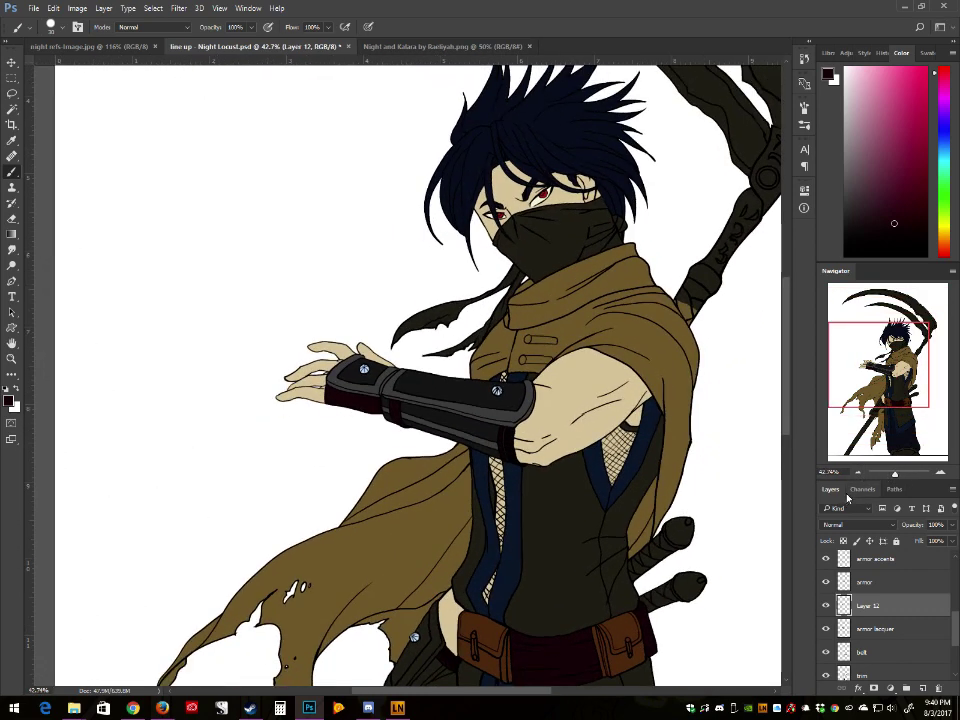
click(826, 606)
click(826, 607)
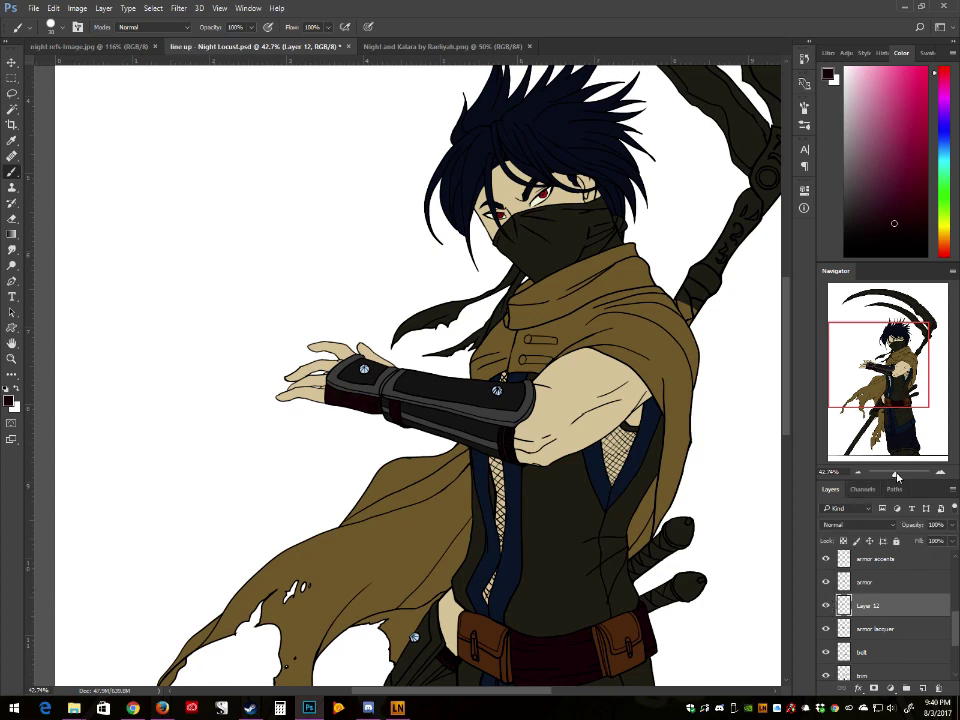
Step: Set the foreground colour to the near-black sampled from the bracer's lacquered plate
drag(896, 475, 899, 475)
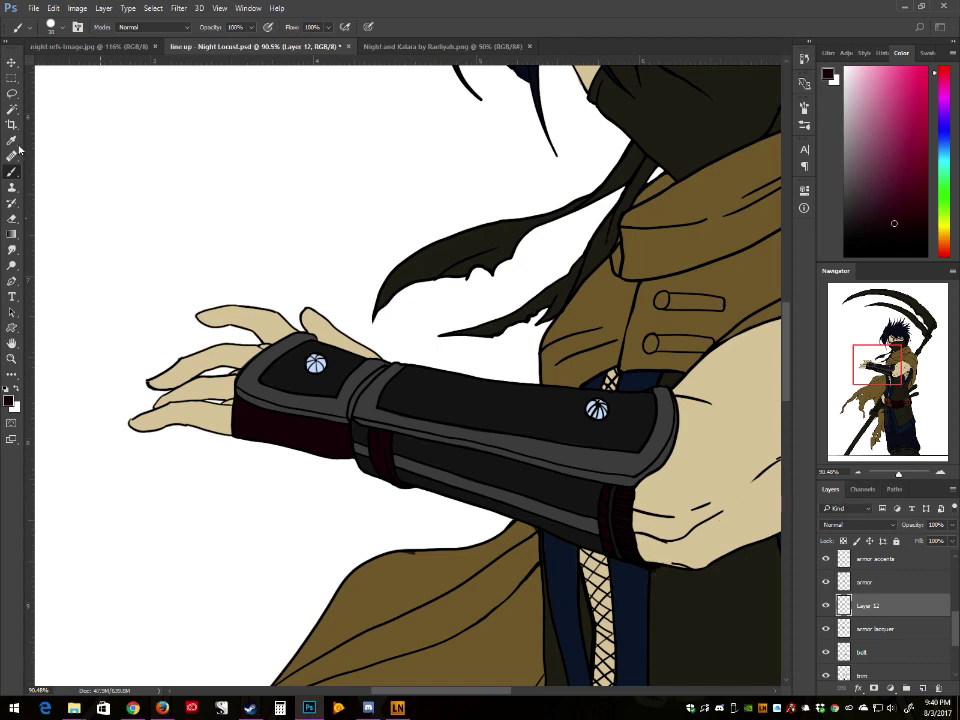
click(77, 8)
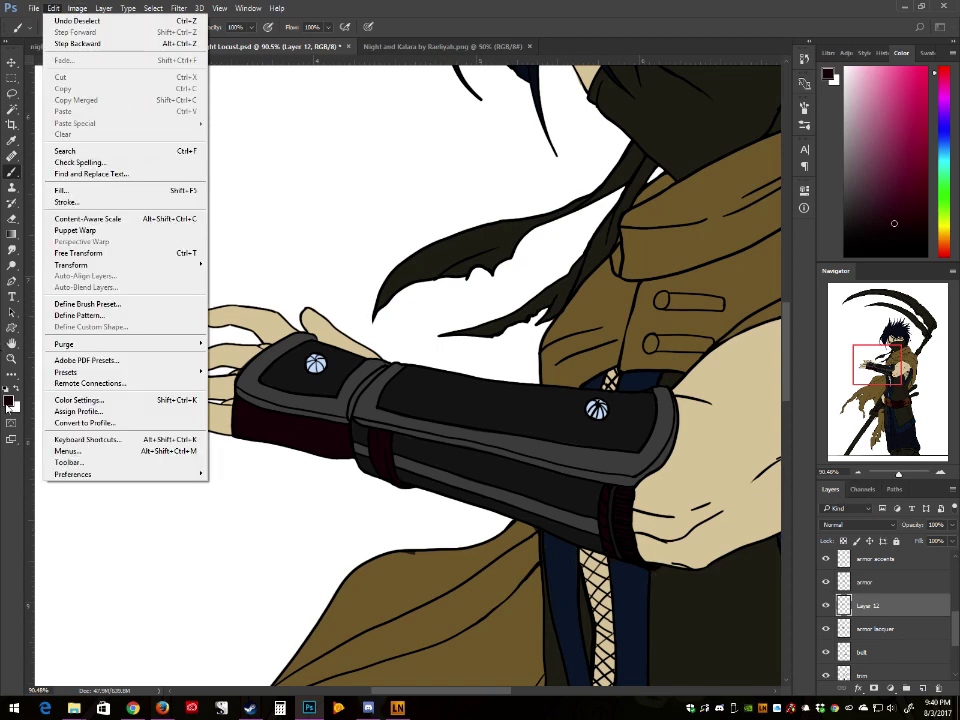
click(15, 402)
click(457, 398)
click(856, 443)
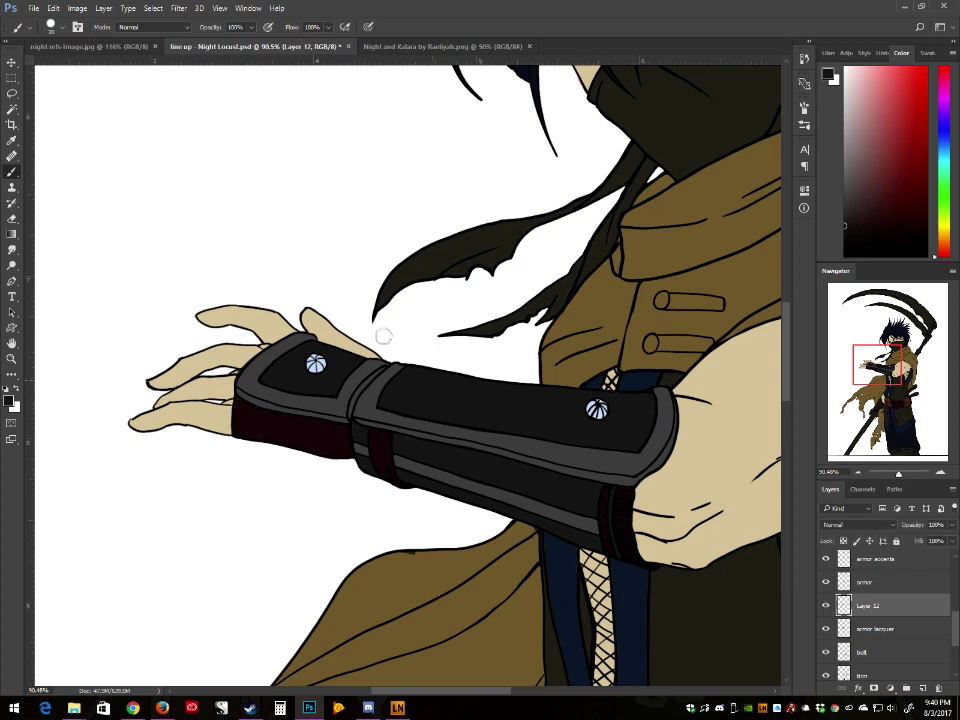
click(57, 9)
click(62, 190)
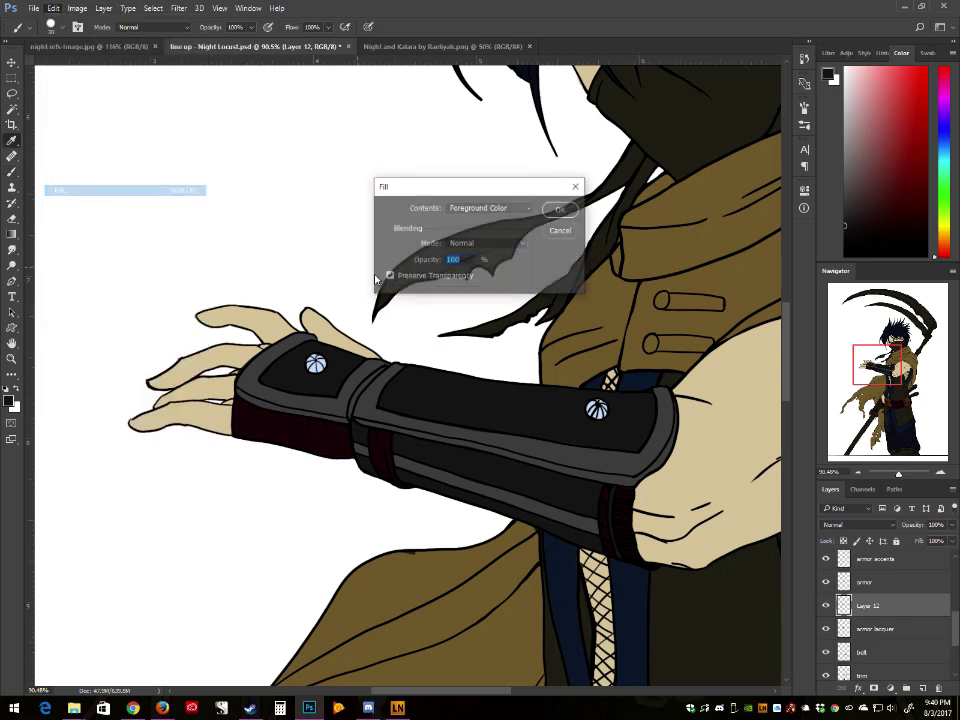
click(561, 231)
key(b)
Step: Try a Hue/Saturation adjustment on the maroon hand section, with hue at -115 and saturation at -19
drag(900, 474, 895, 476)
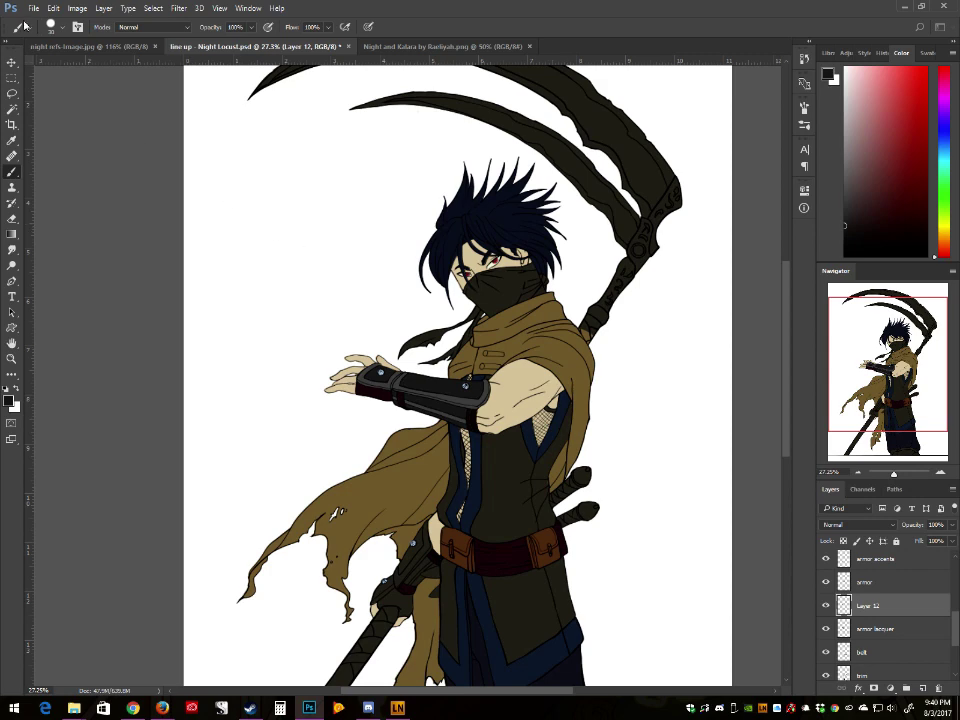
click(75, 14)
mouse_move(84, 36)
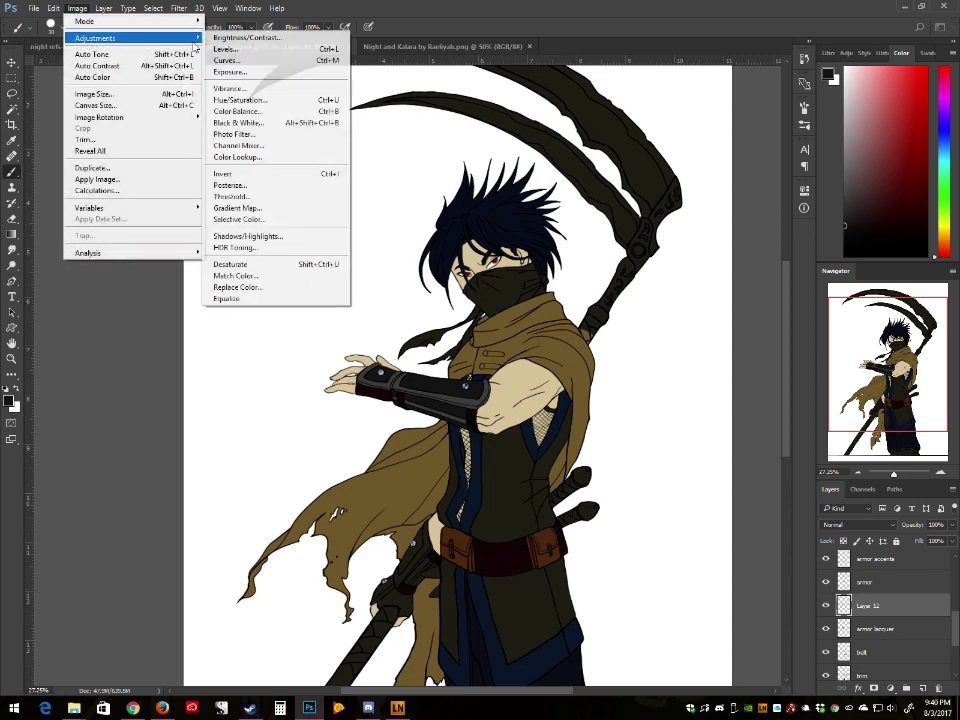
click(240, 100)
drag(617, 361, 575, 334)
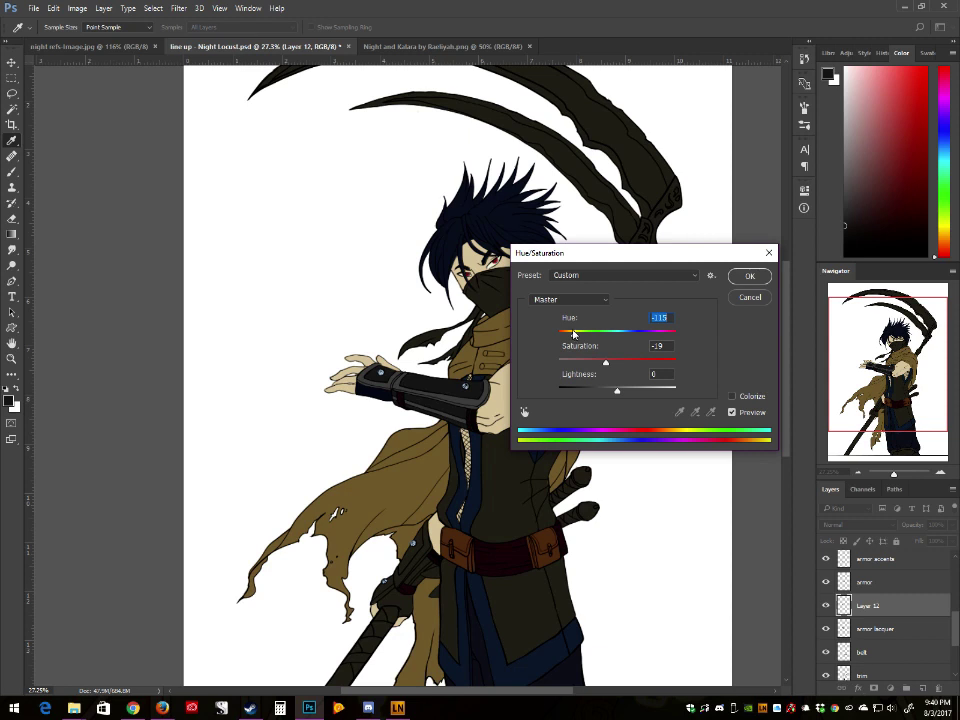
click(748, 297)
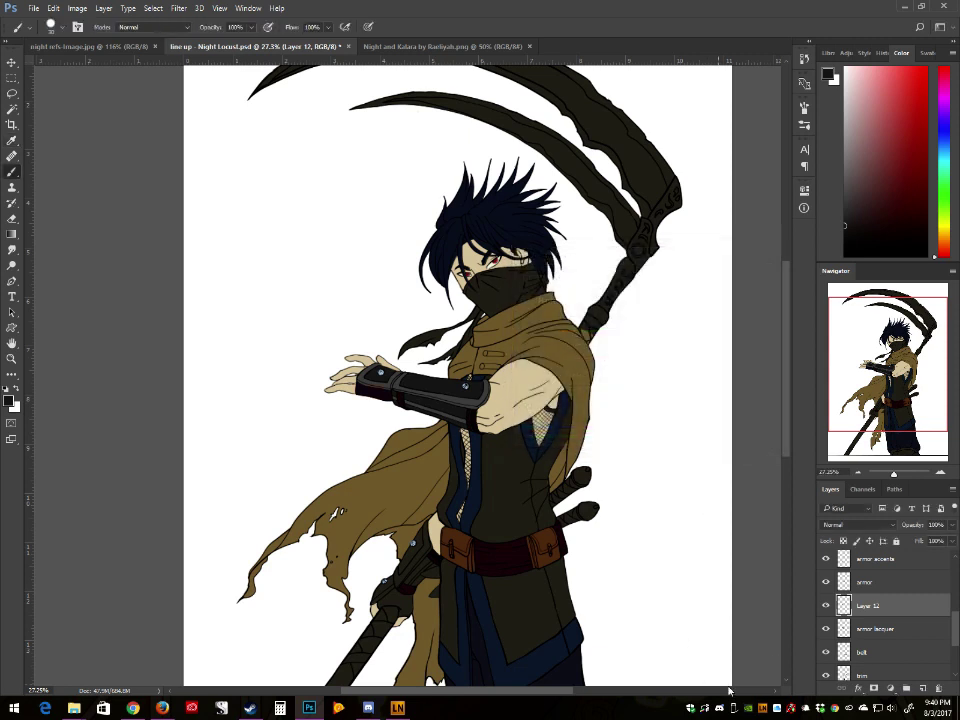
Step: Compare the bracer with Layer 12 and the armor layer hidden and shown
click(825, 606)
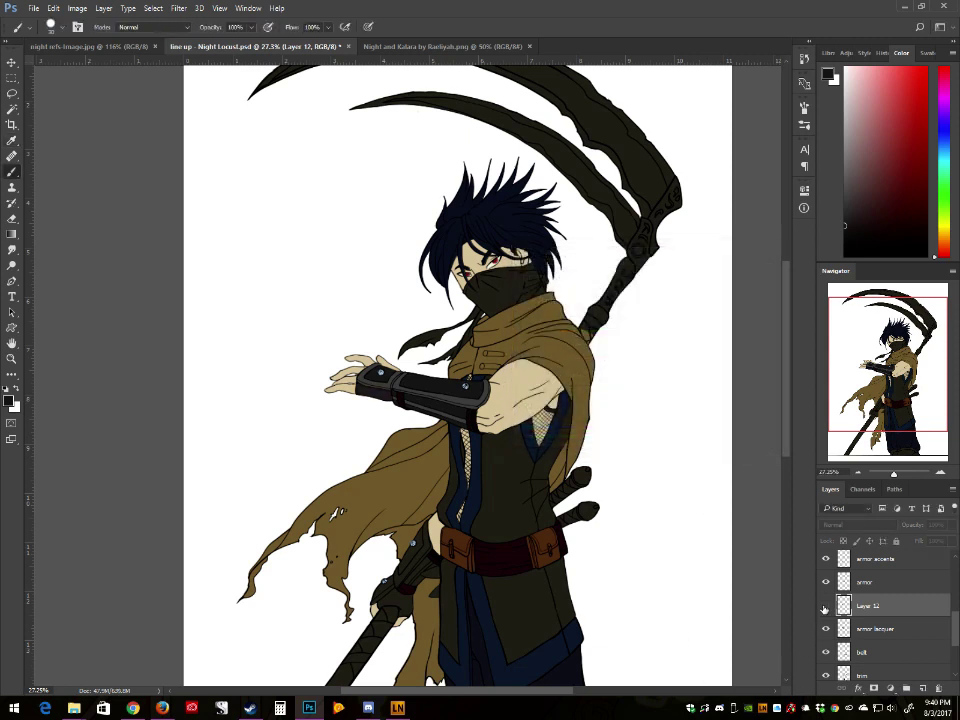
click(826, 585)
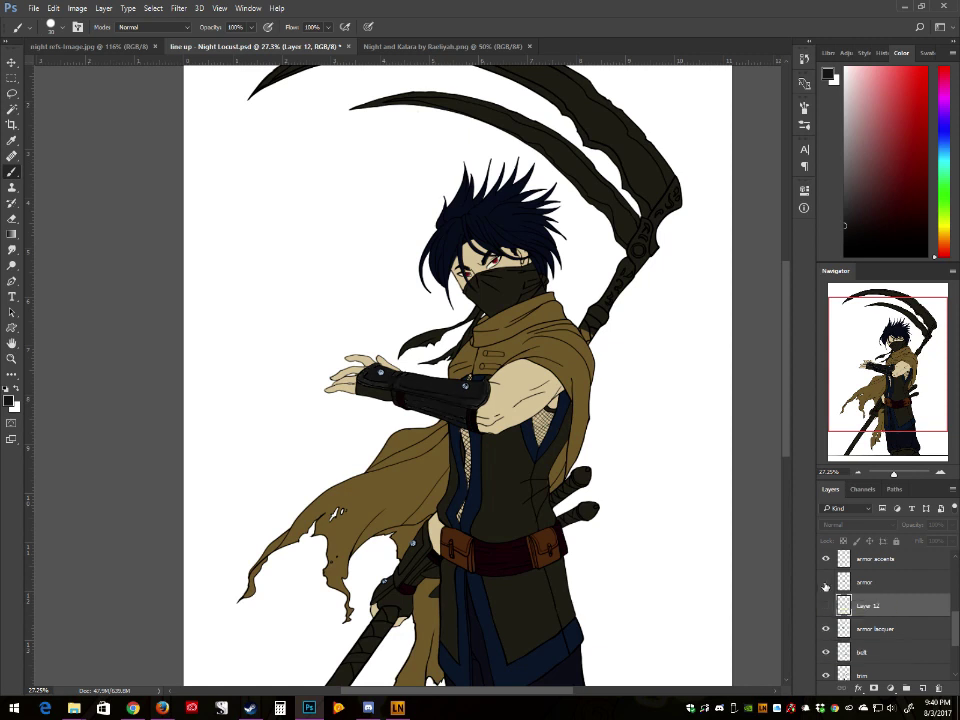
click(825, 605)
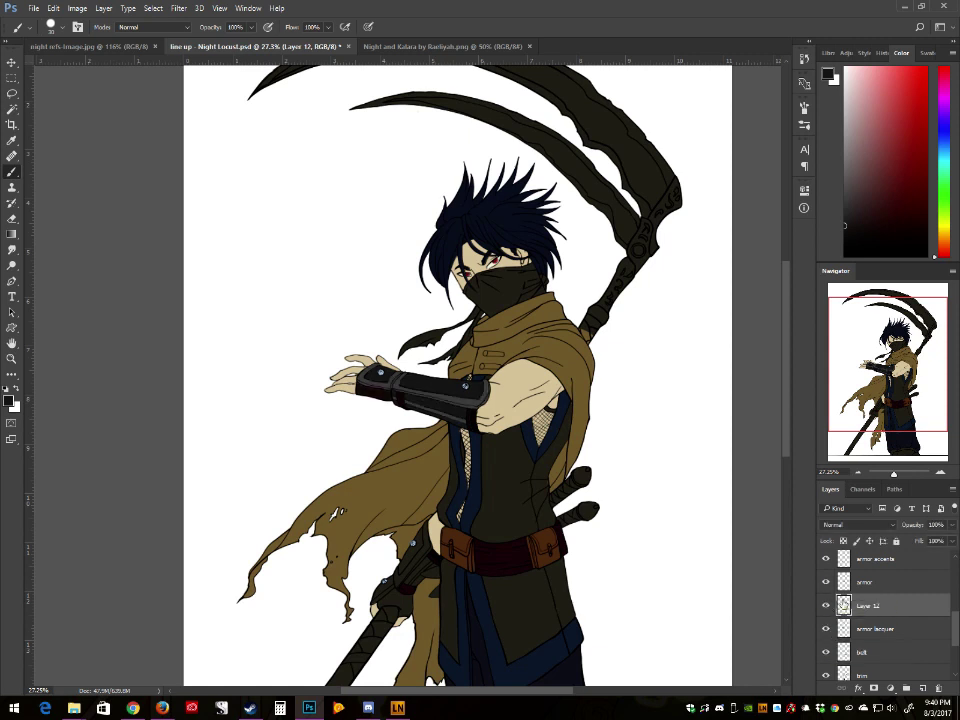
Step: Clear the hand section's shape, selected from Layer 12, out of the armor layer and deselect
click(862, 582)
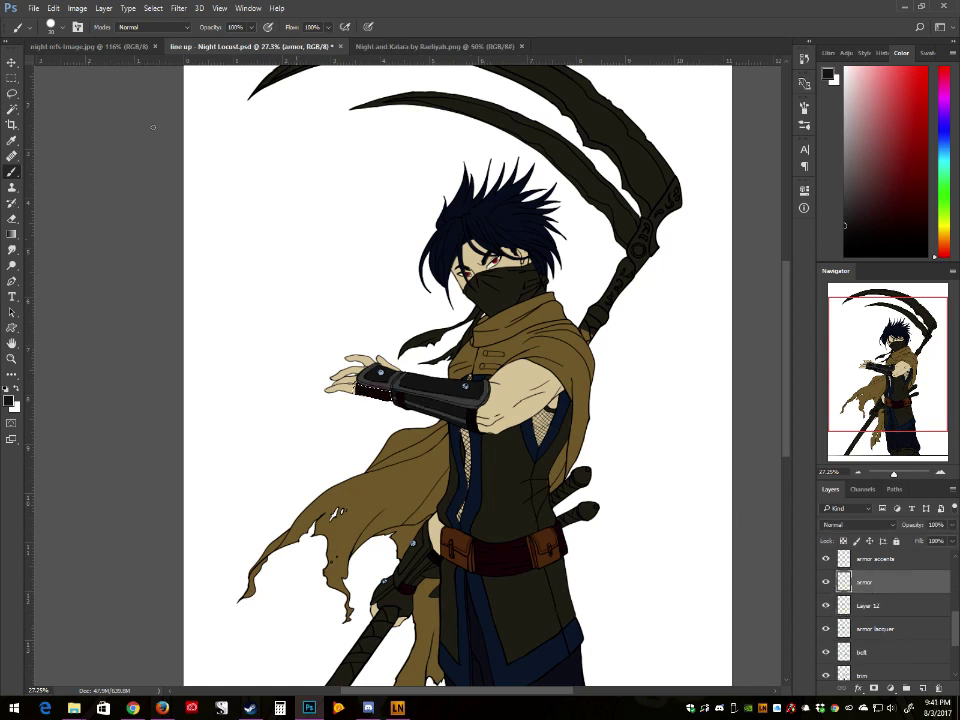
click(53, 8)
click(82, 135)
click(150, 8)
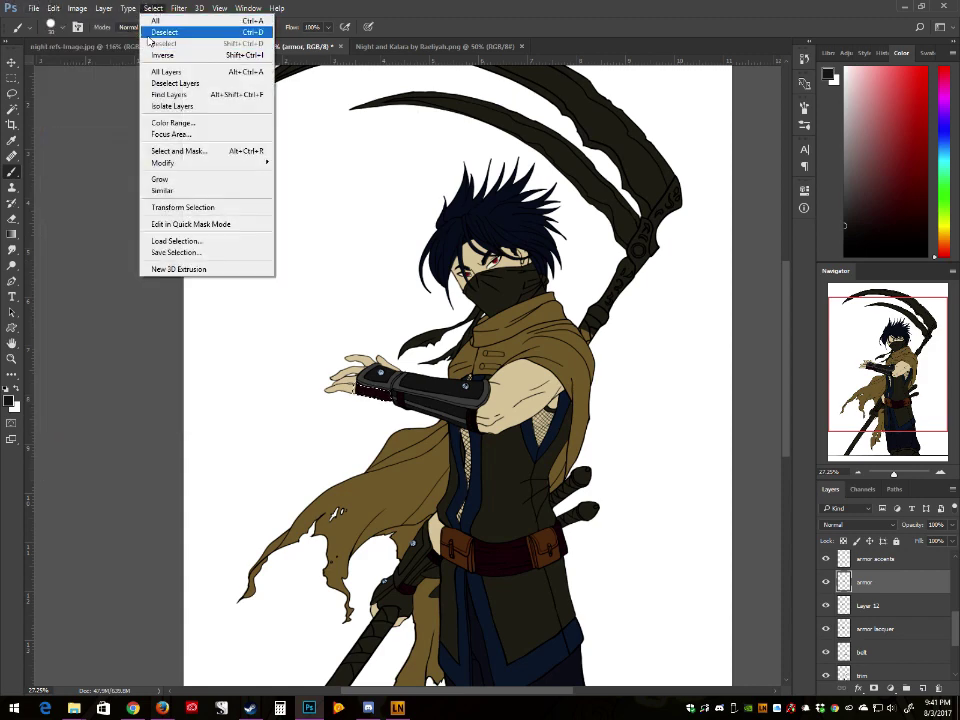
click(112, 32)
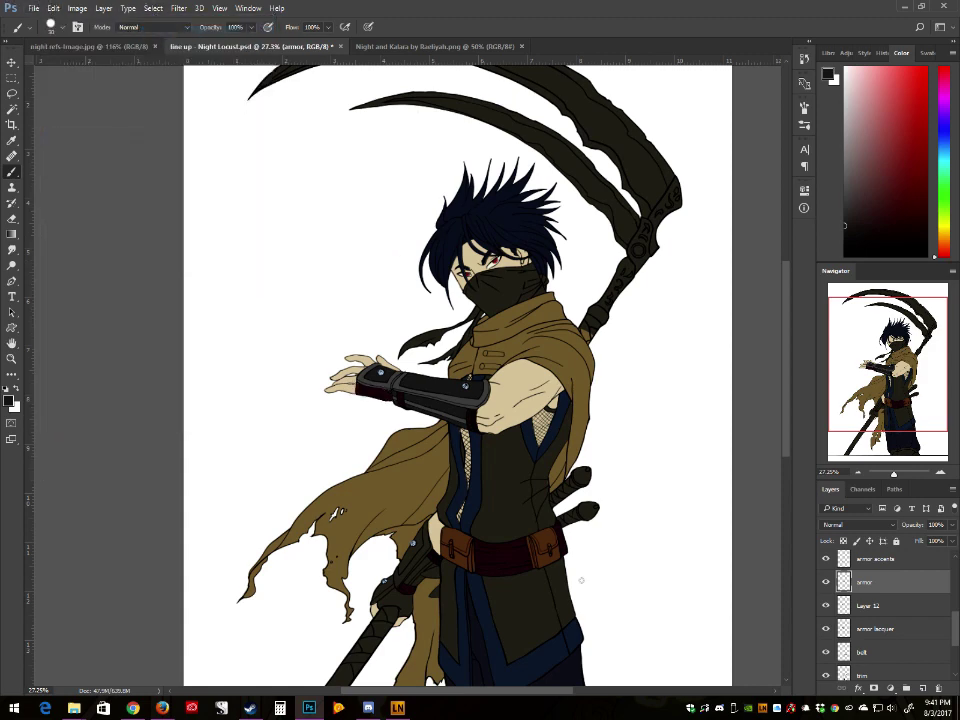
Step: Hide and delete Layer 12 with its dark maroon hand section
click(826, 606)
click(875, 608)
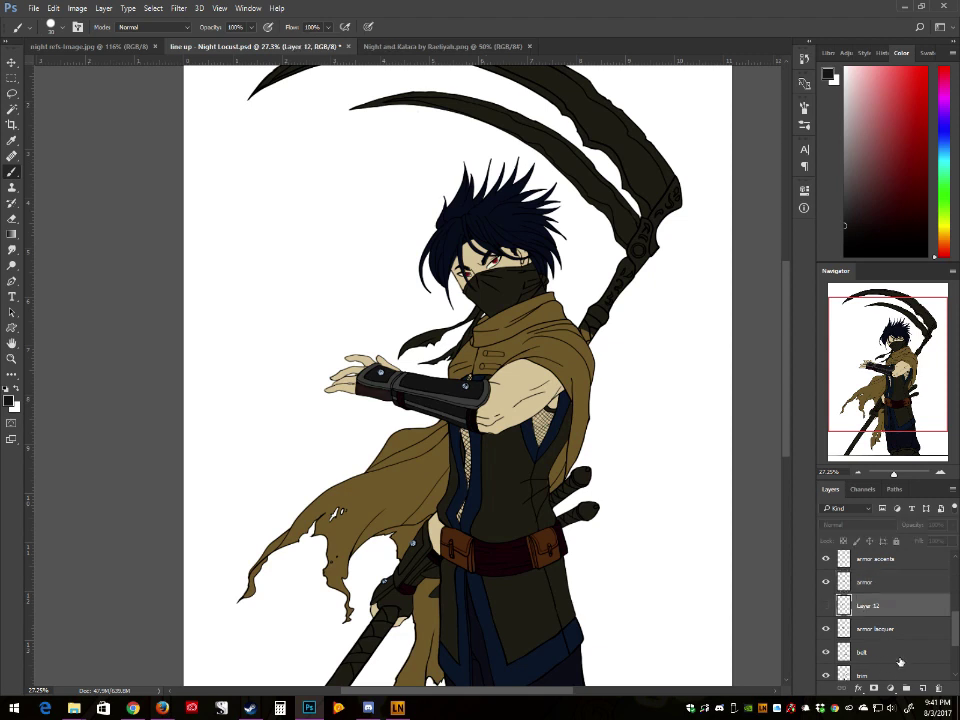
click(941, 688)
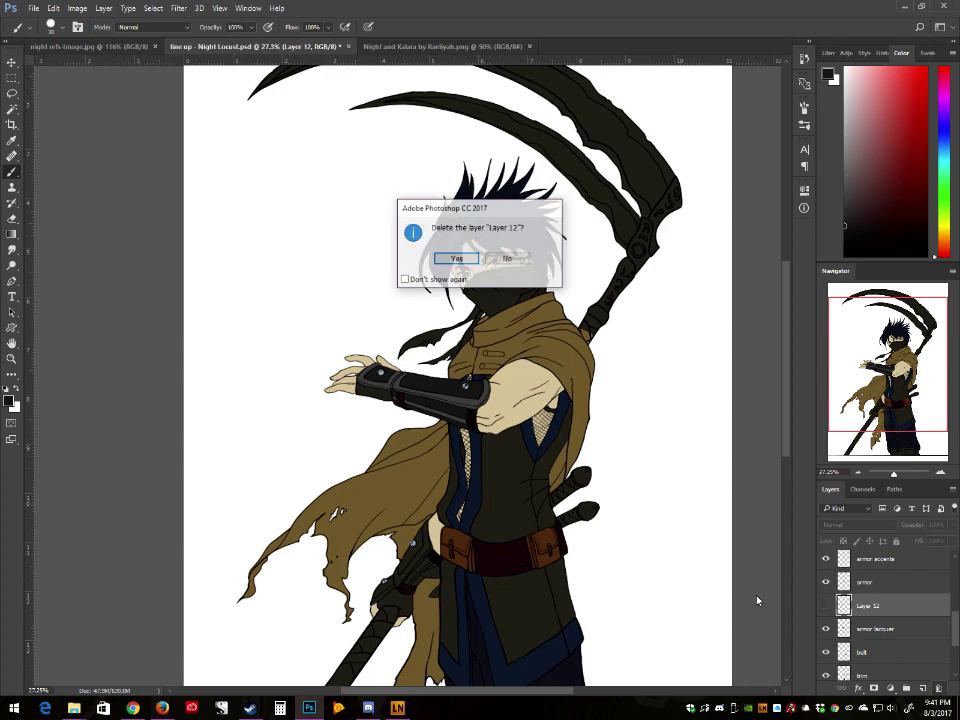
click(456, 258)
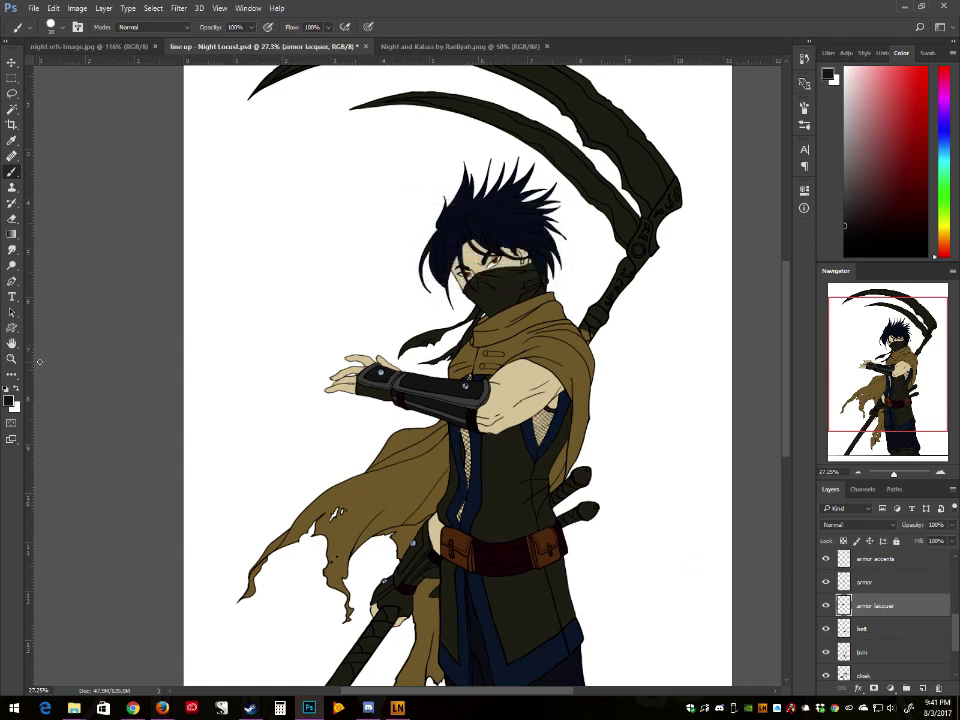
key(z)
click(346, 336)
click(460, 447)
click(460, 447)
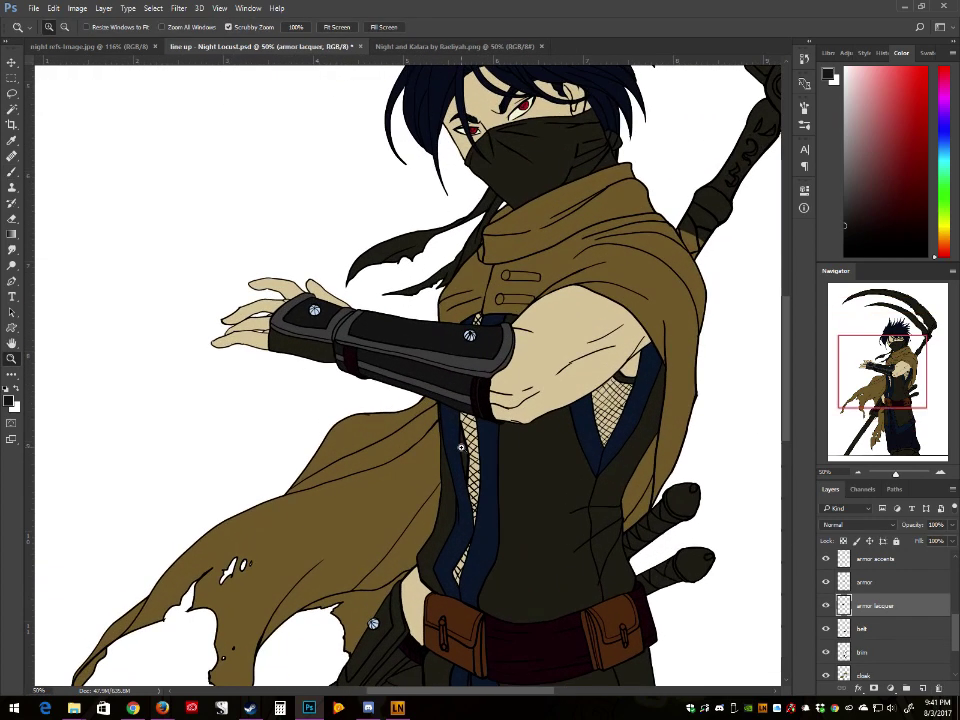
Step: Save the line up - Night Locust.psd drawing
click(33, 8)
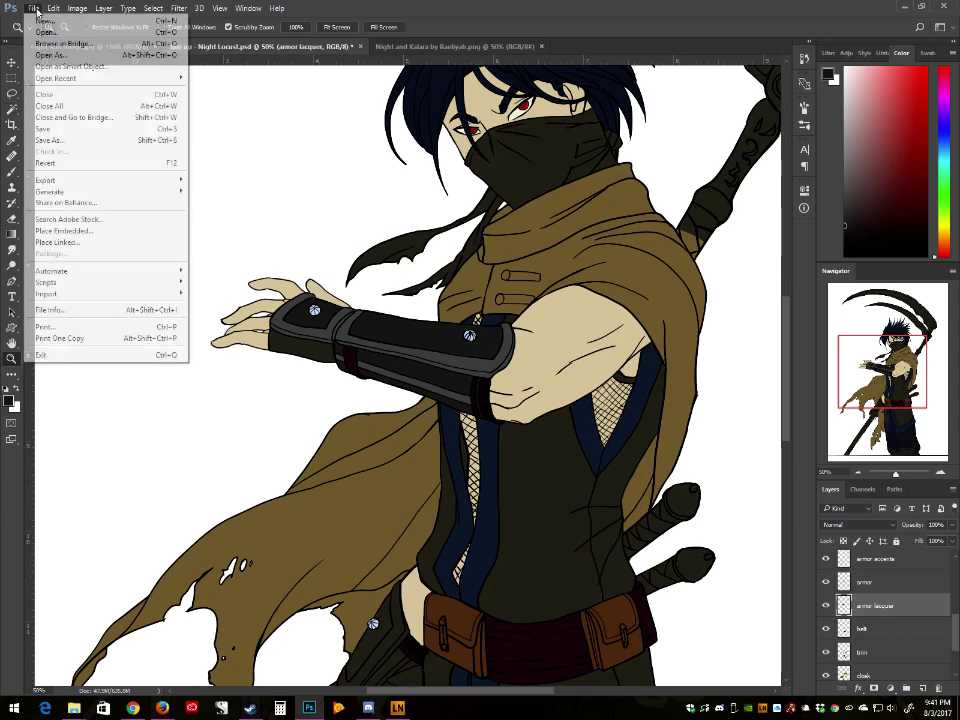
click(28, 120)
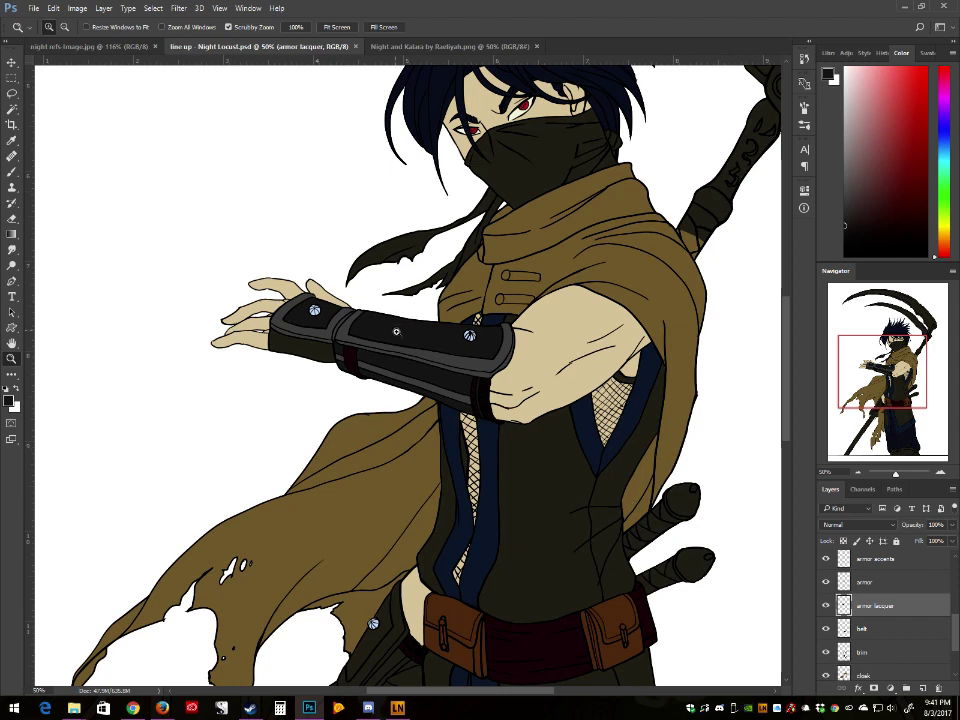
Step: Touch up the elbow's outline just below the bracer with the brush in black on the merged lines layer, reducing the brush size
drag(298, 551, 272, 616)
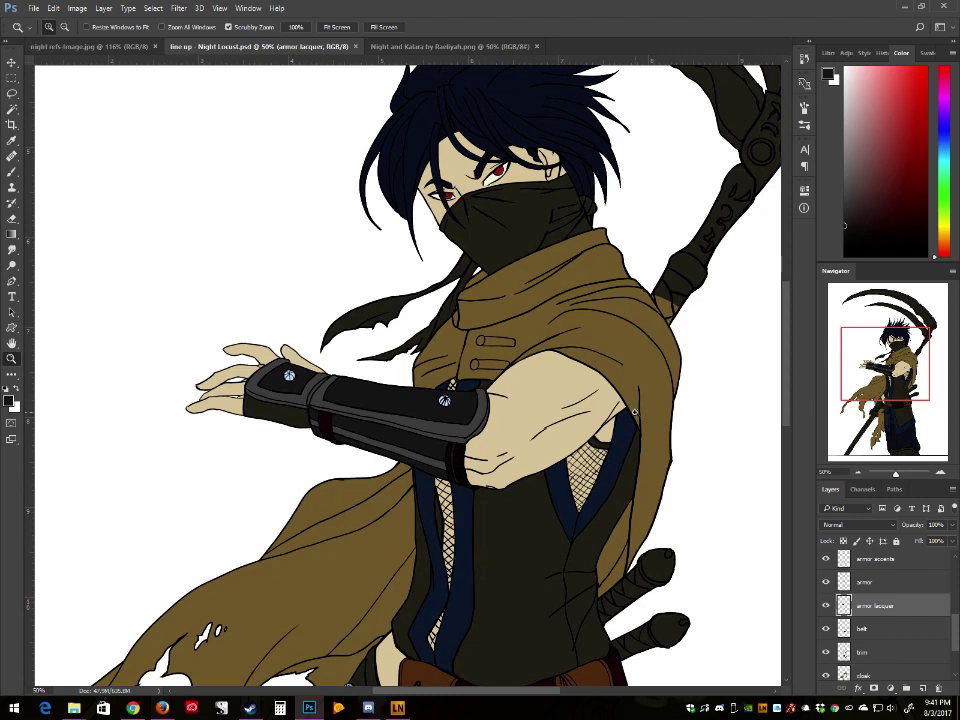
scroll(657, 267, up, 3)
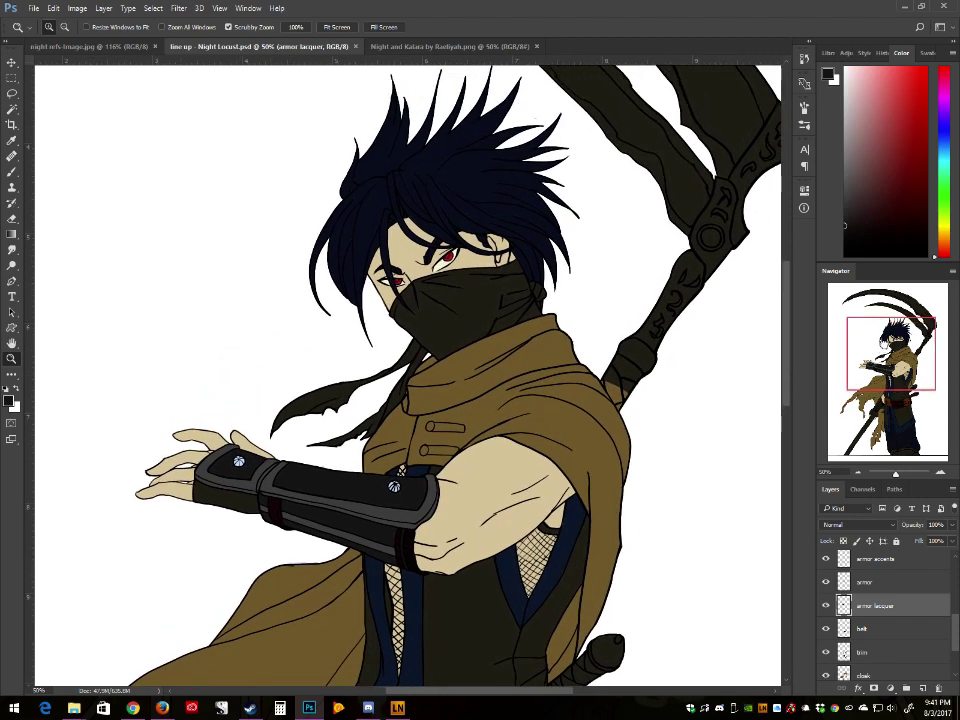
scroll(657, 262, up, 2)
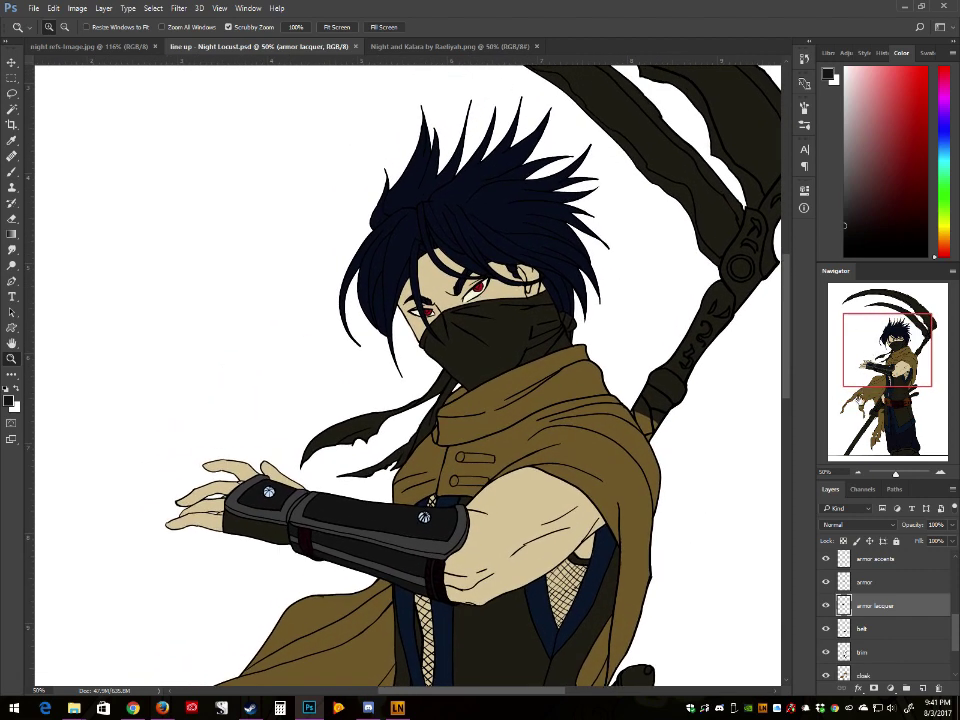
key(r)
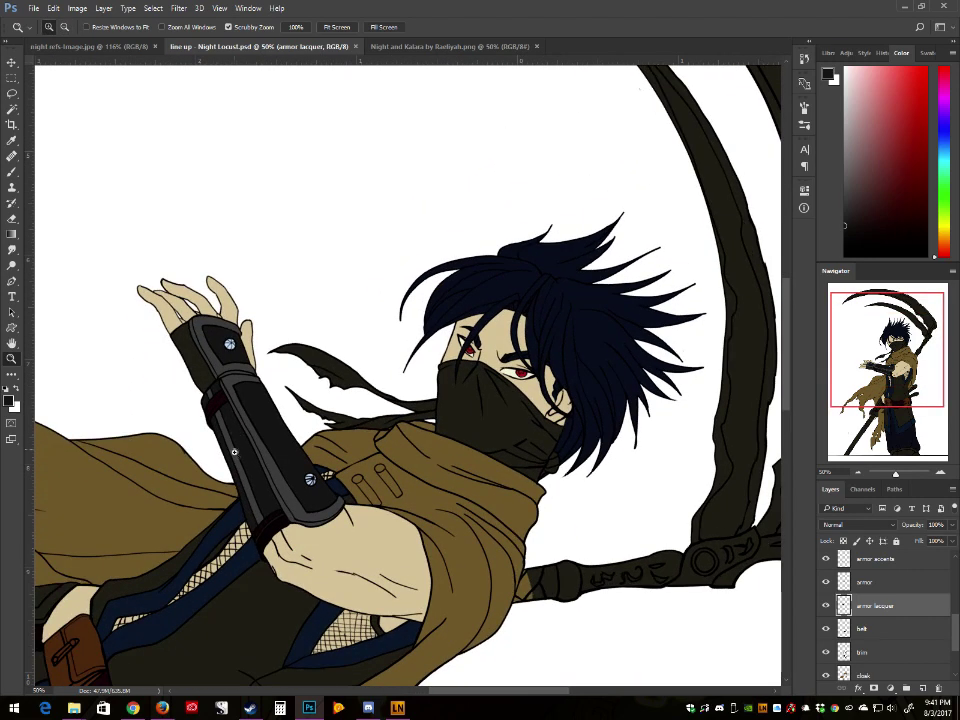
click(281, 608)
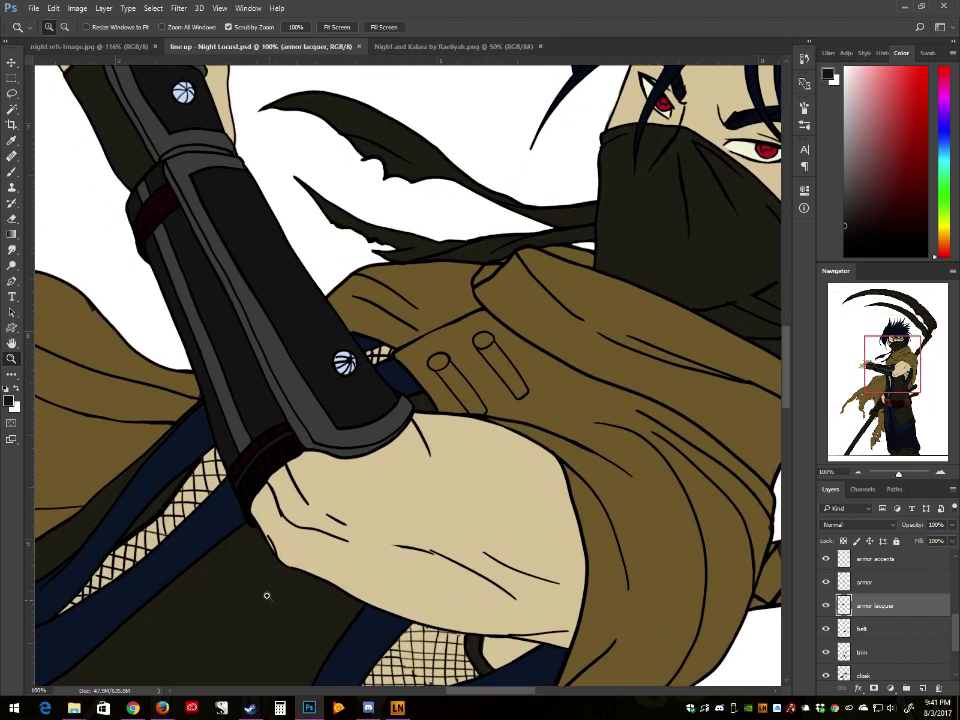
click(22, 178)
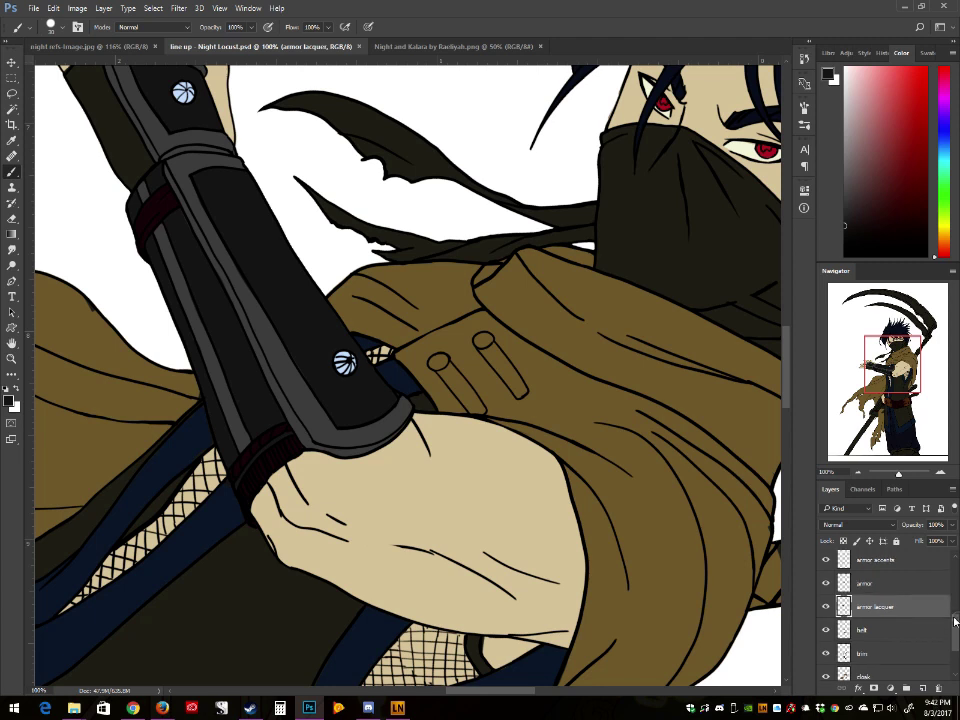
scroll(955, 621, up, 5)
click(868, 562)
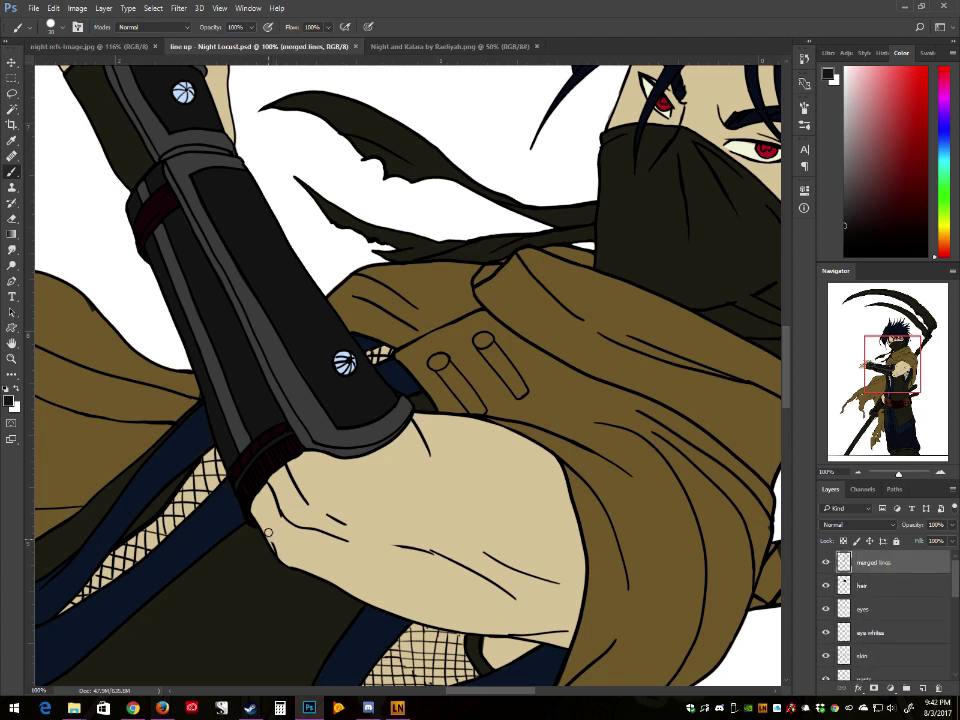
drag(270, 535, 280, 552)
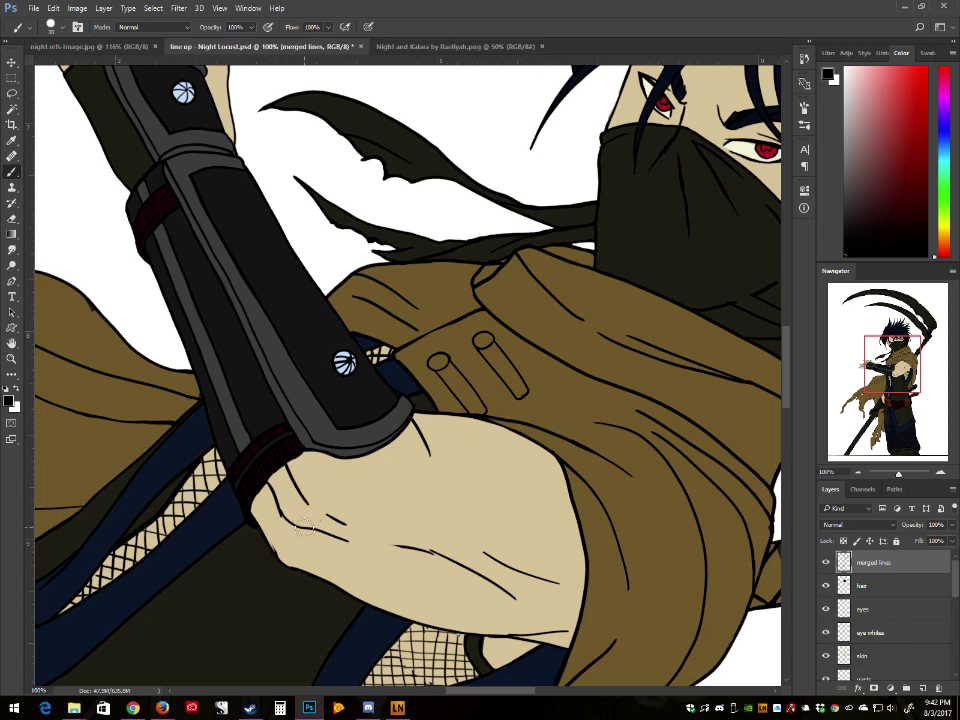
key(bracketleft)
key(bracketleft)
Step: Examine the bracer arm and torso in a zoomed-out view and at about 116% zoom
scroll(272, 443, up, 15)
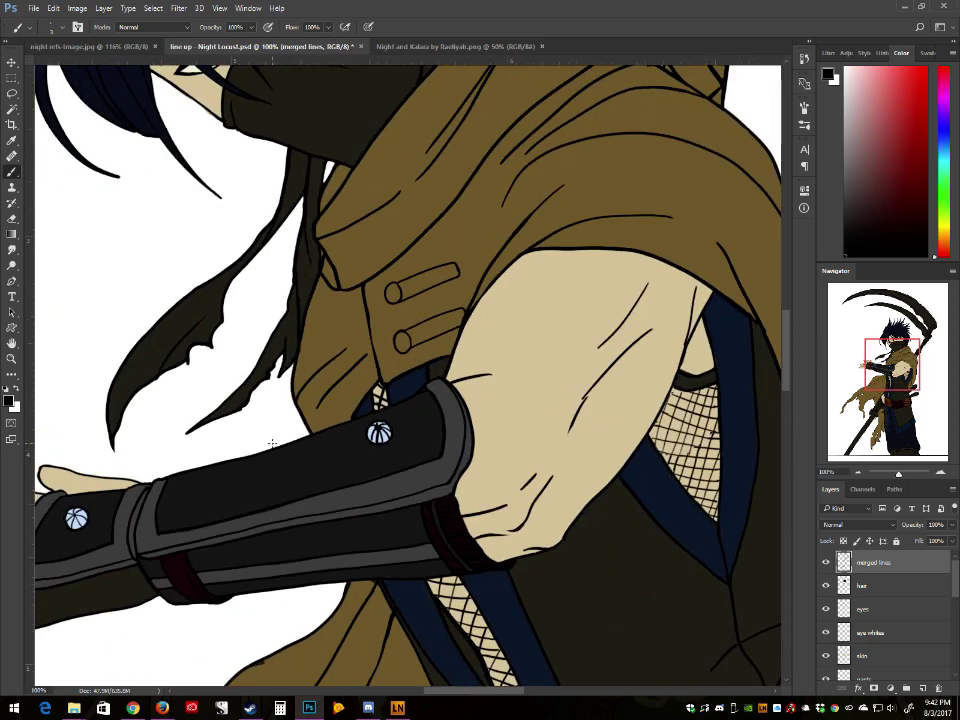
scroll(272, 443, up, 2)
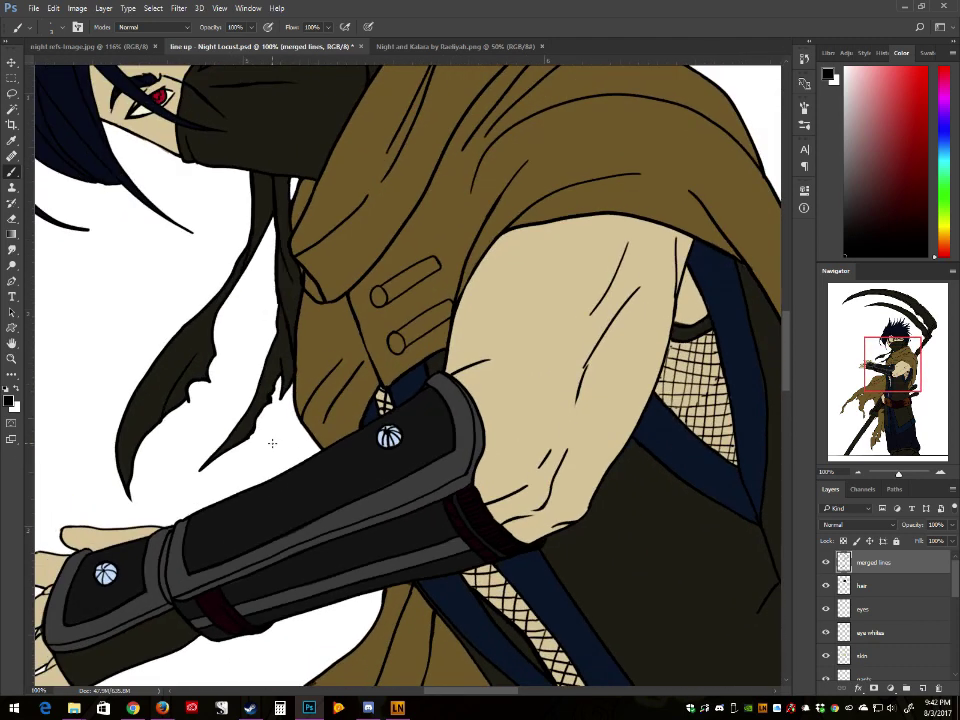
scroll(272, 443, down, 5)
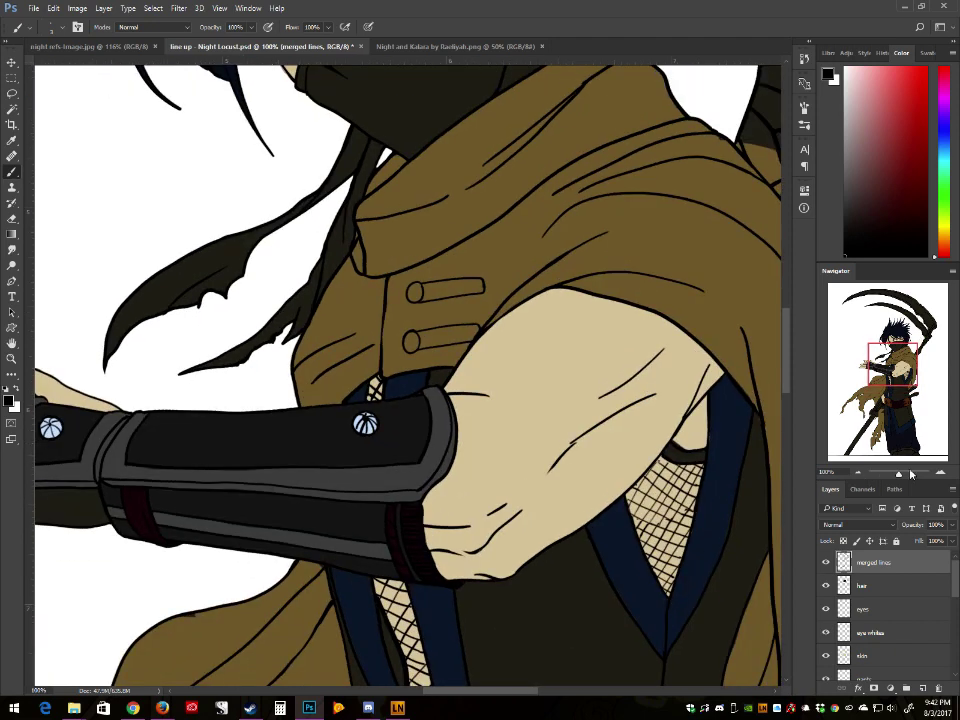
drag(899, 475, 896, 475)
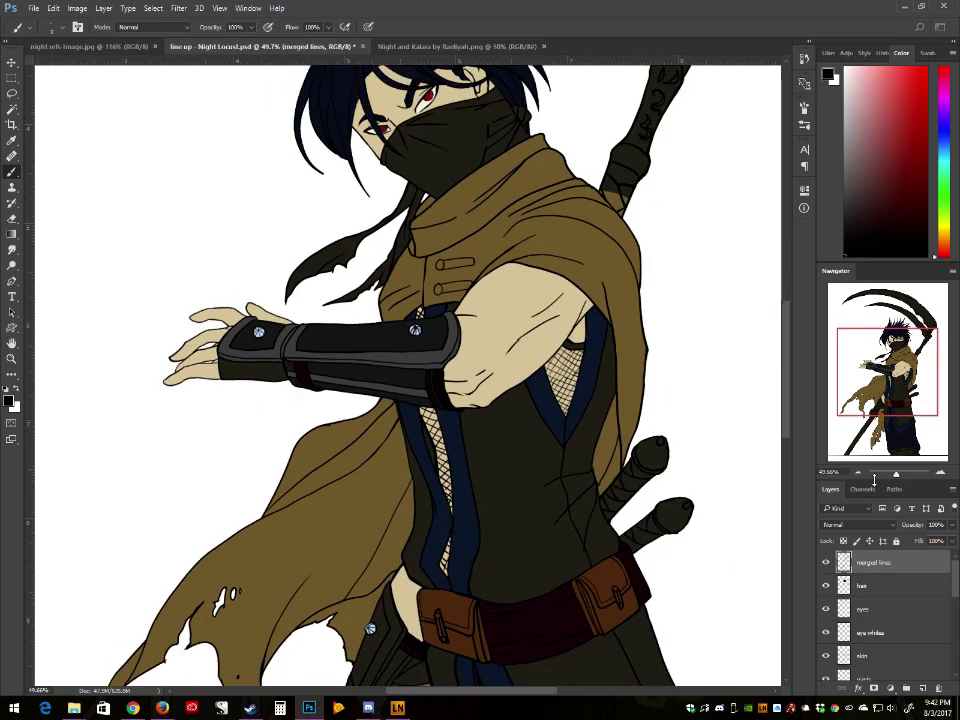
scroll(820, 708, down, 2)
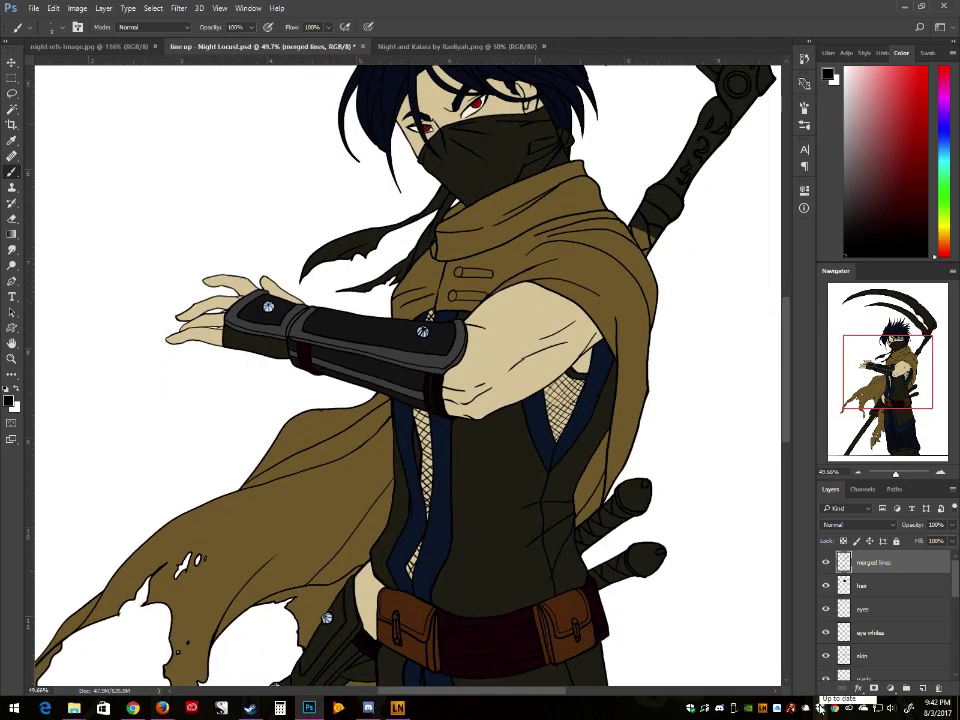
click(901, 474)
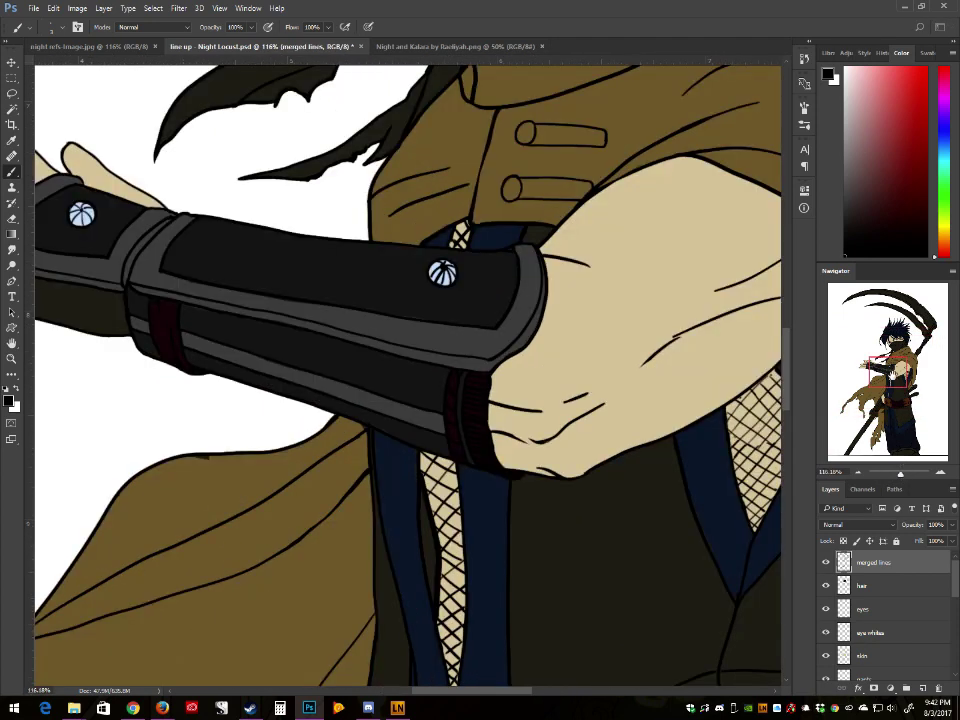
drag(892, 375, 884, 369)
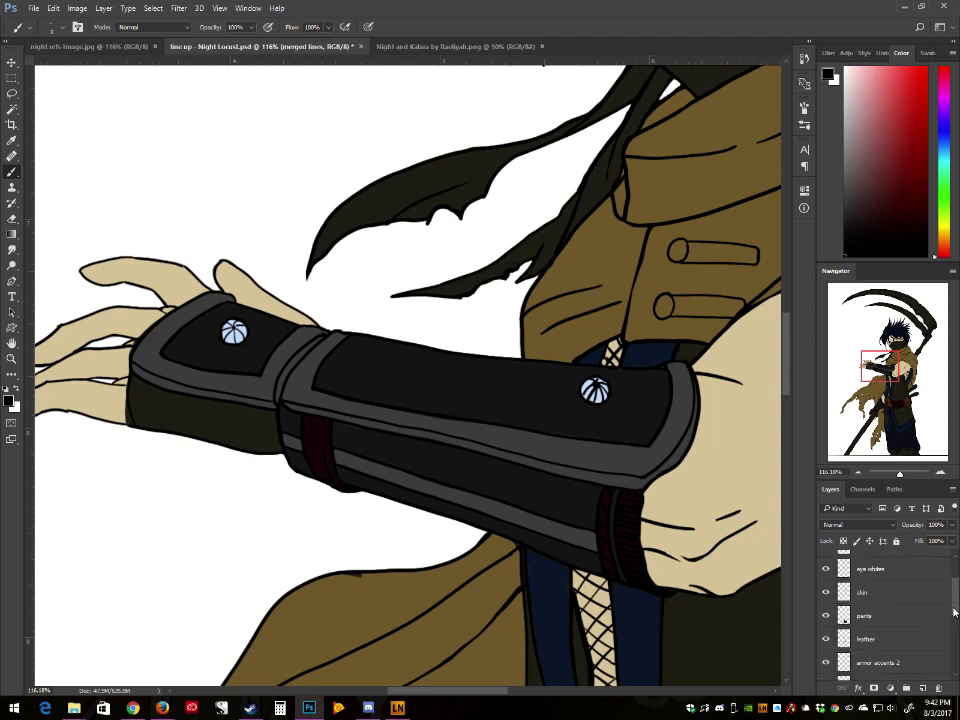
Step: Hide and show the leather, armor and armor lacquer layers one by one to check which bracer areas each contains
scroll(855, 602, down, 3)
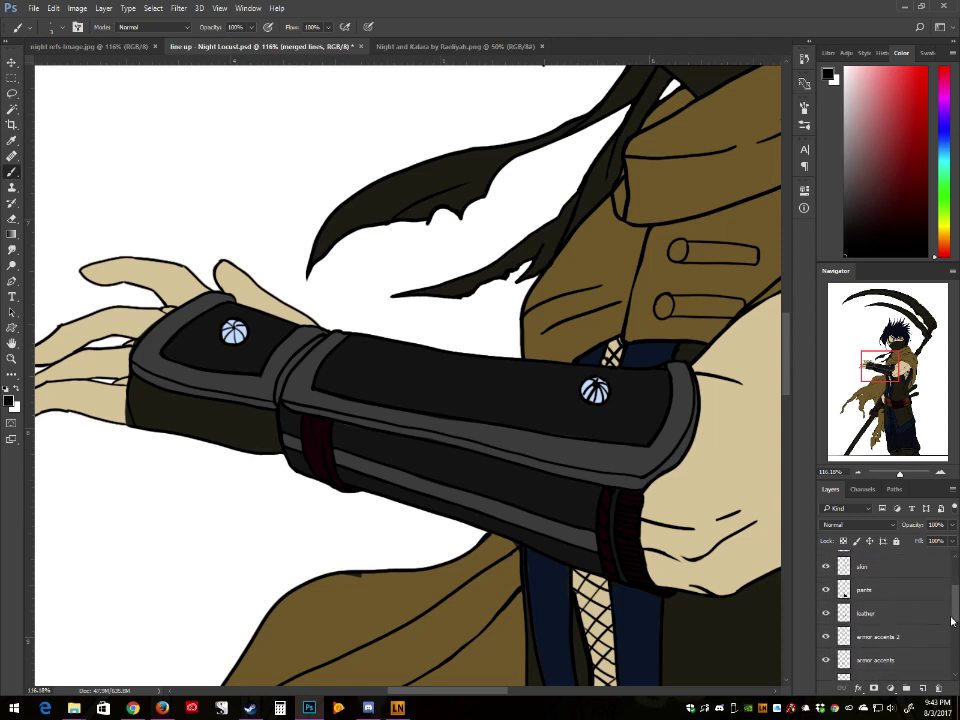
drag(957, 622, 957, 626)
click(826, 601)
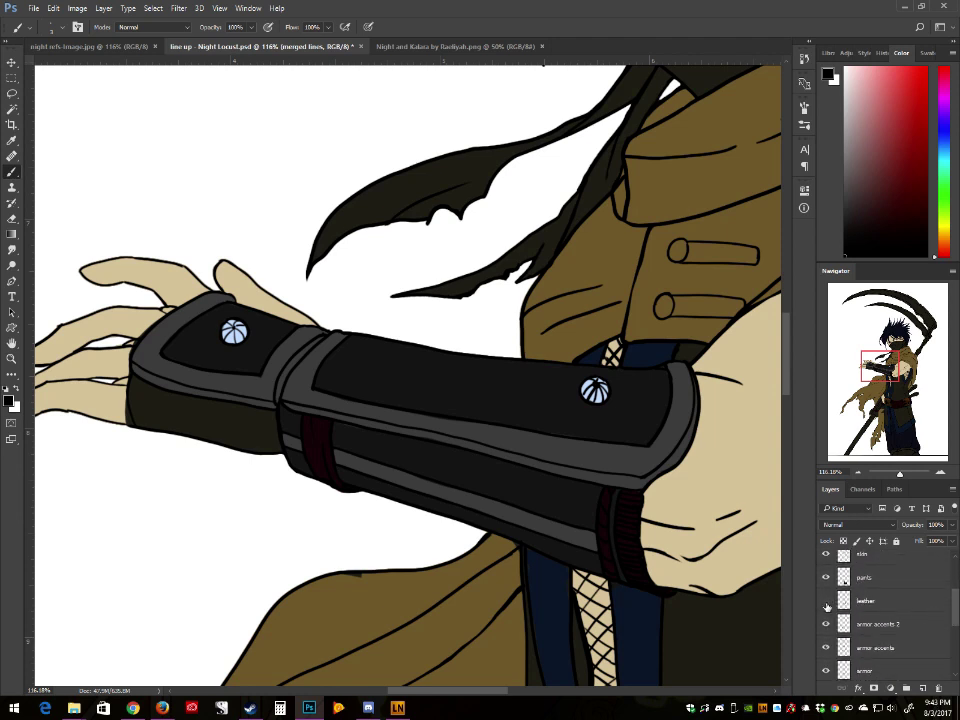
click(826, 601)
scroll(946, 619, down, 2)
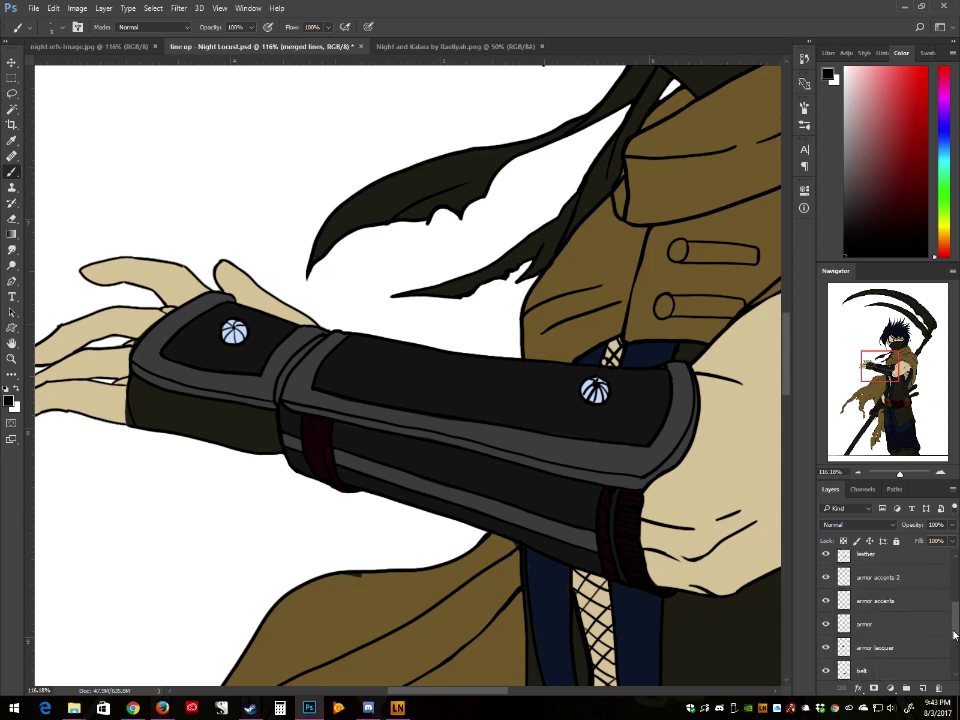
click(827, 622)
click(827, 623)
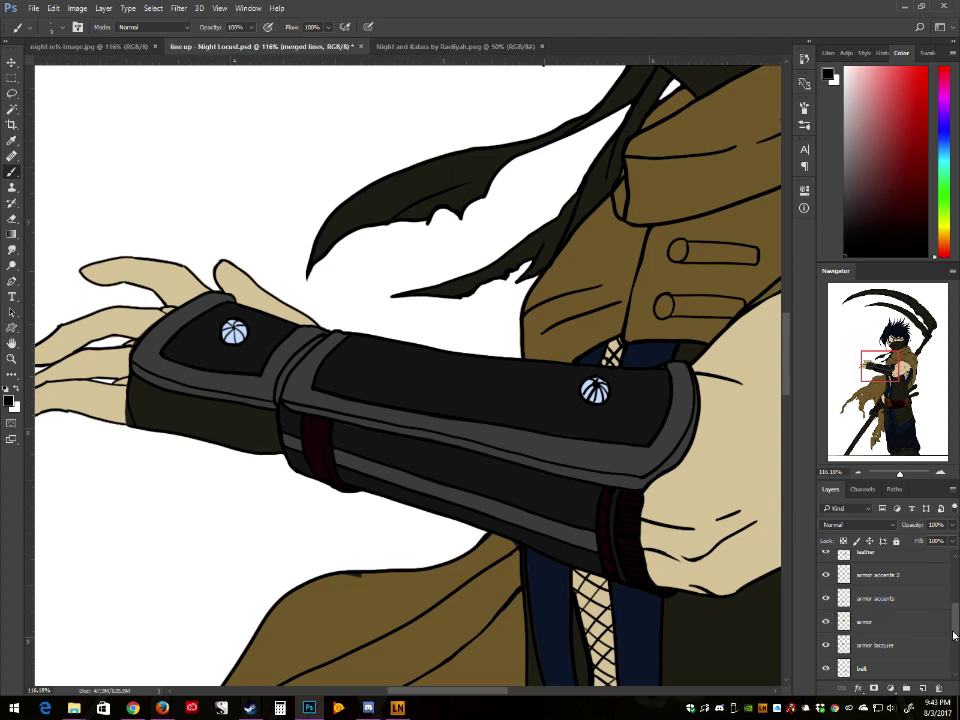
scroll(956, 651, down, 2)
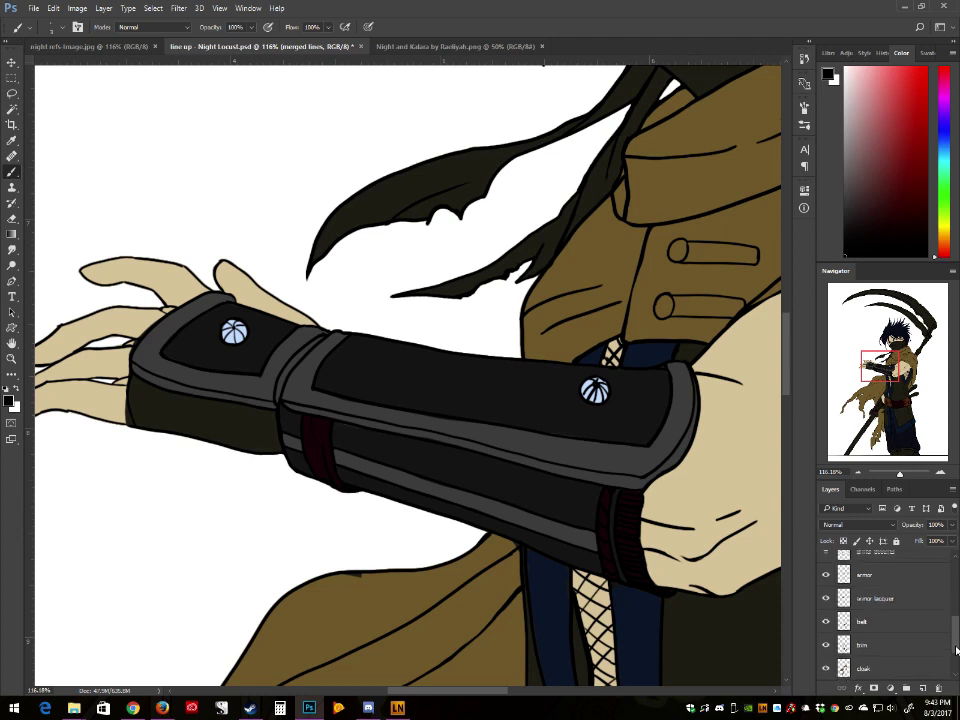
scroll(826, 613, up, 2)
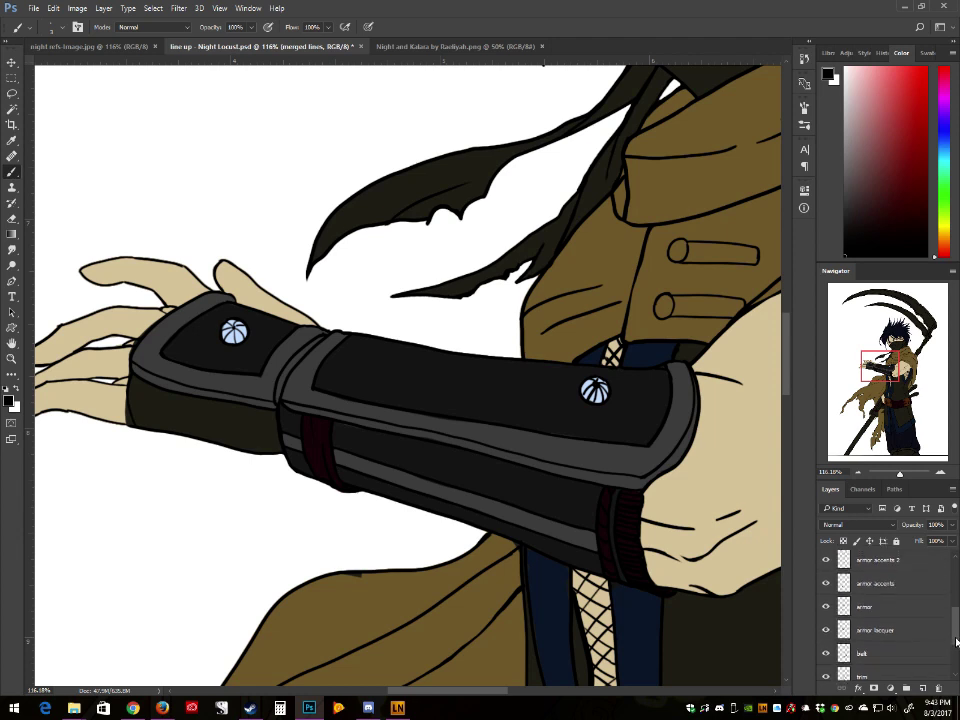
click(826, 613)
click(826, 613)
click(827, 637)
click(827, 637)
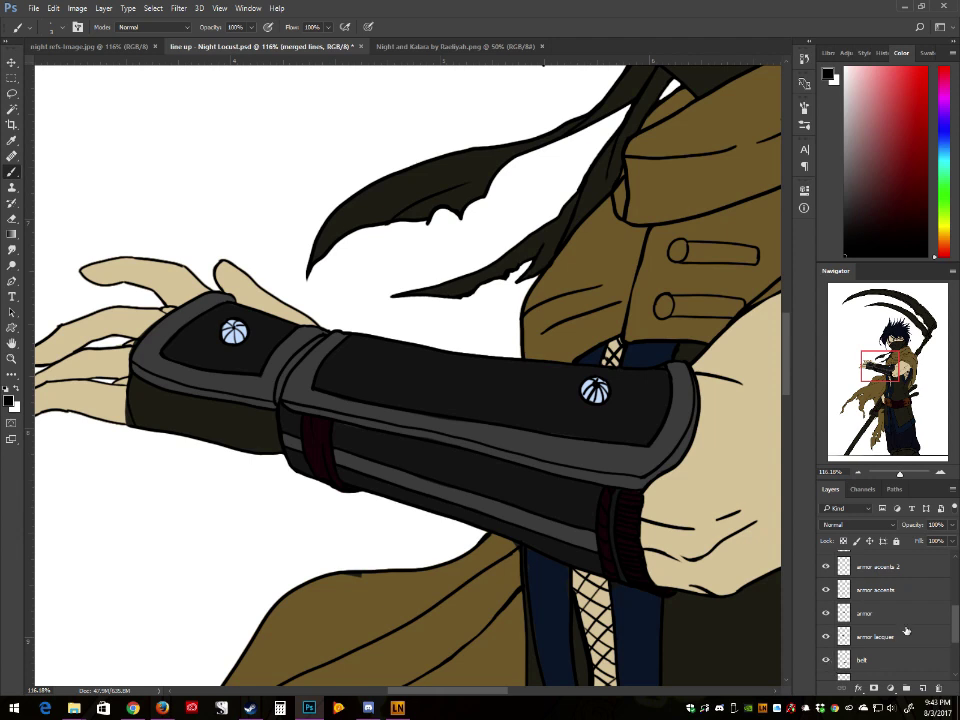
scroll(955, 636, down, 1)
Step: Activate the skin layer and sample the hand's skin tone as the brush colour
drag(955, 636, 952, 574)
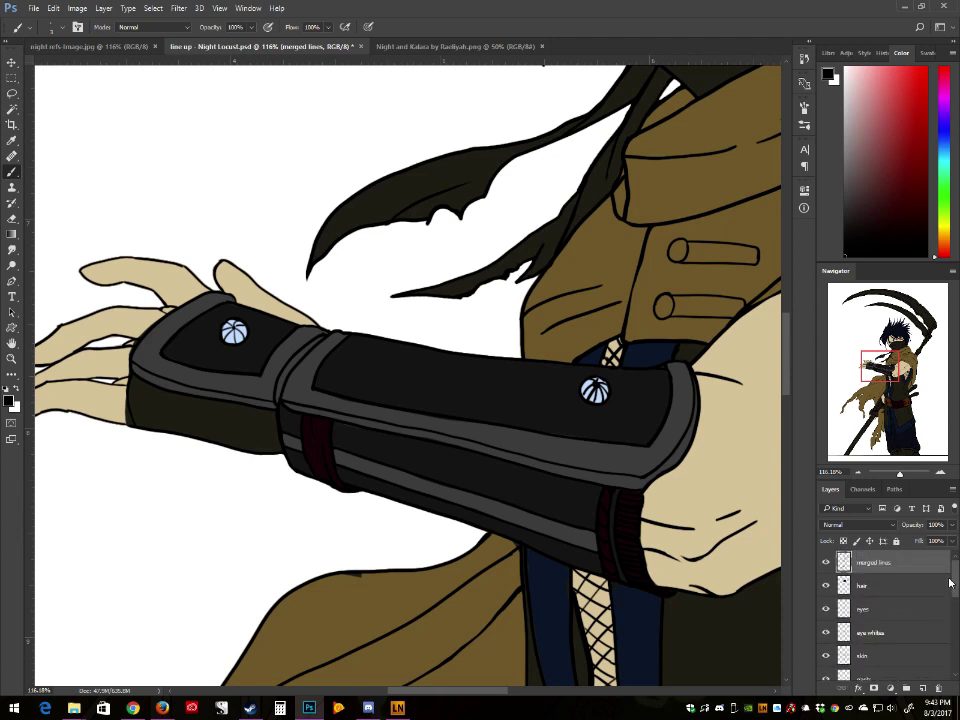
click(870, 655)
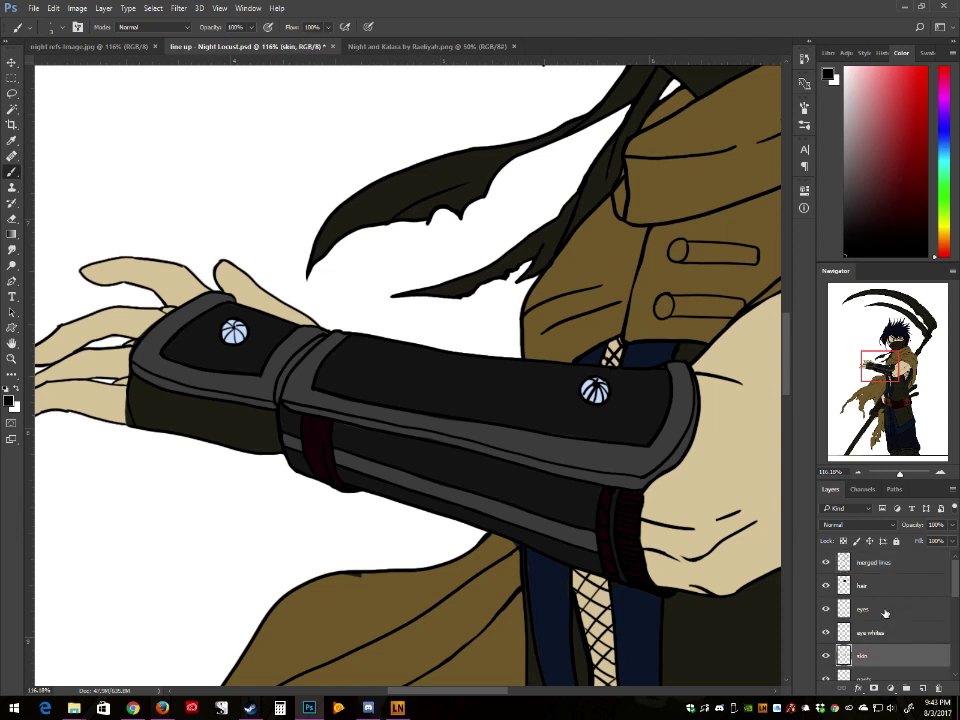
alt+click(113, 400)
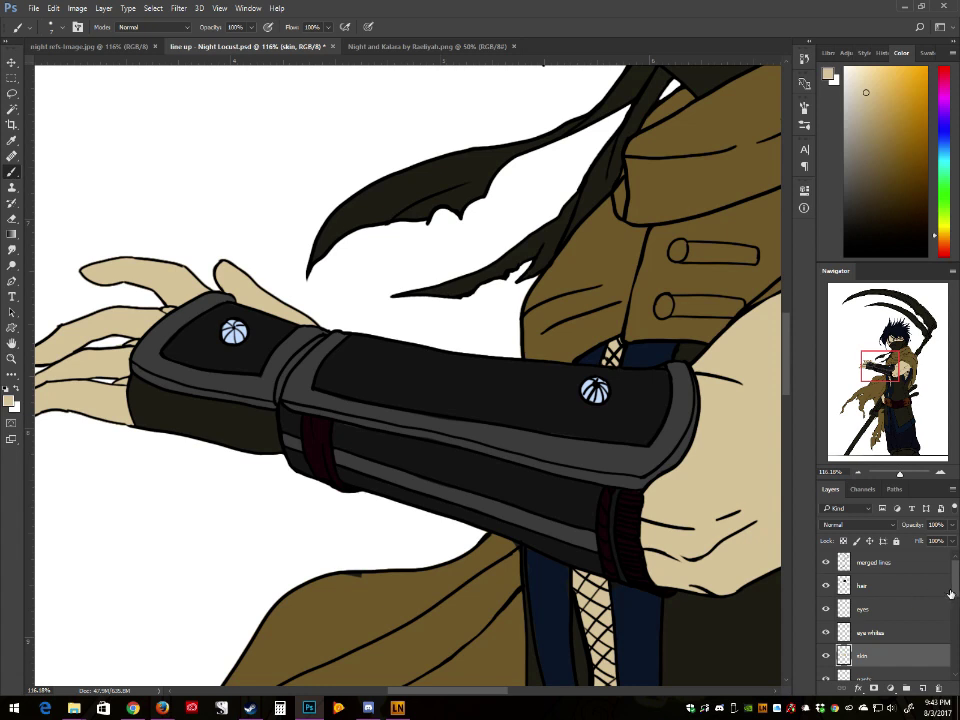
Step: Activate the armor accents layer, check its visibility and sample the dark maroon of the bracer's elbow band as the brush colour
drag(956, 593, 958, 597)
scroll(900, 610, down, 2)
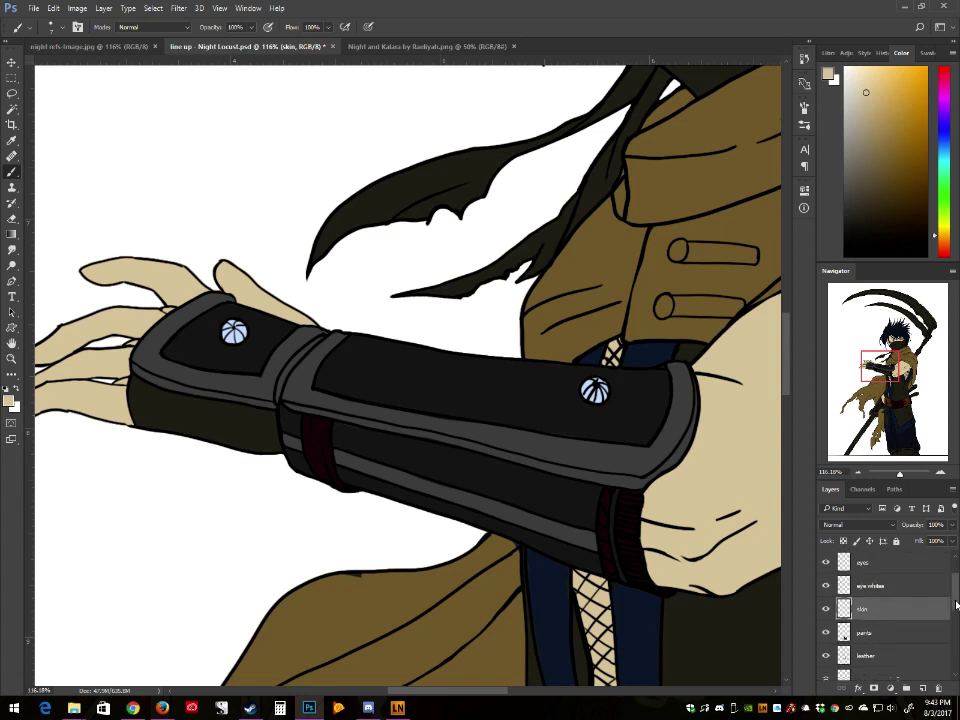
click(912, 626)
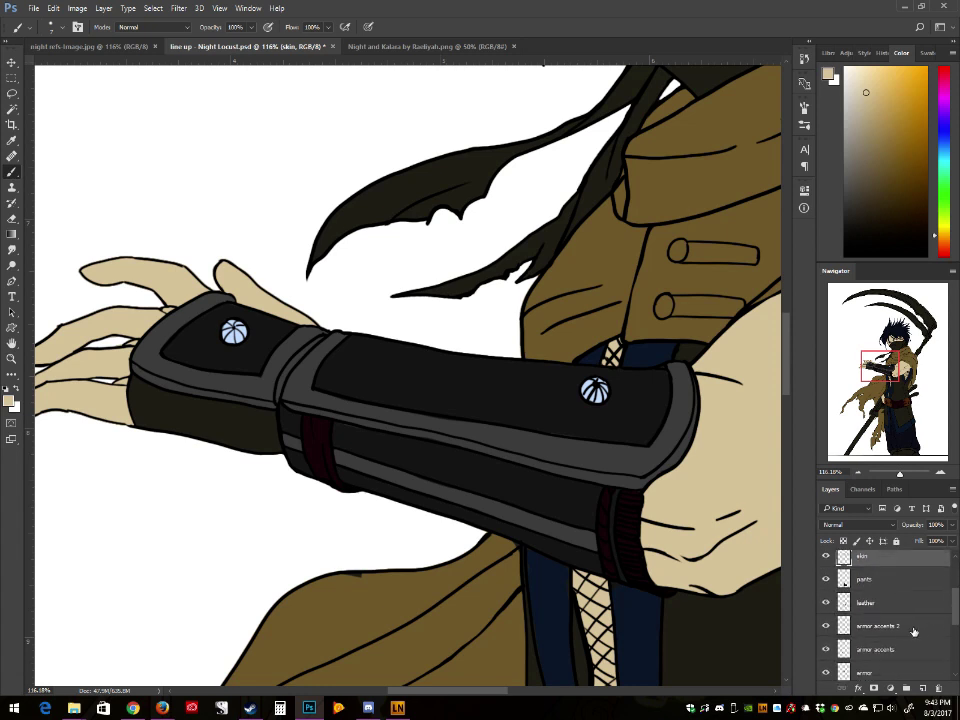
click(826, 626)
click(862, 648)
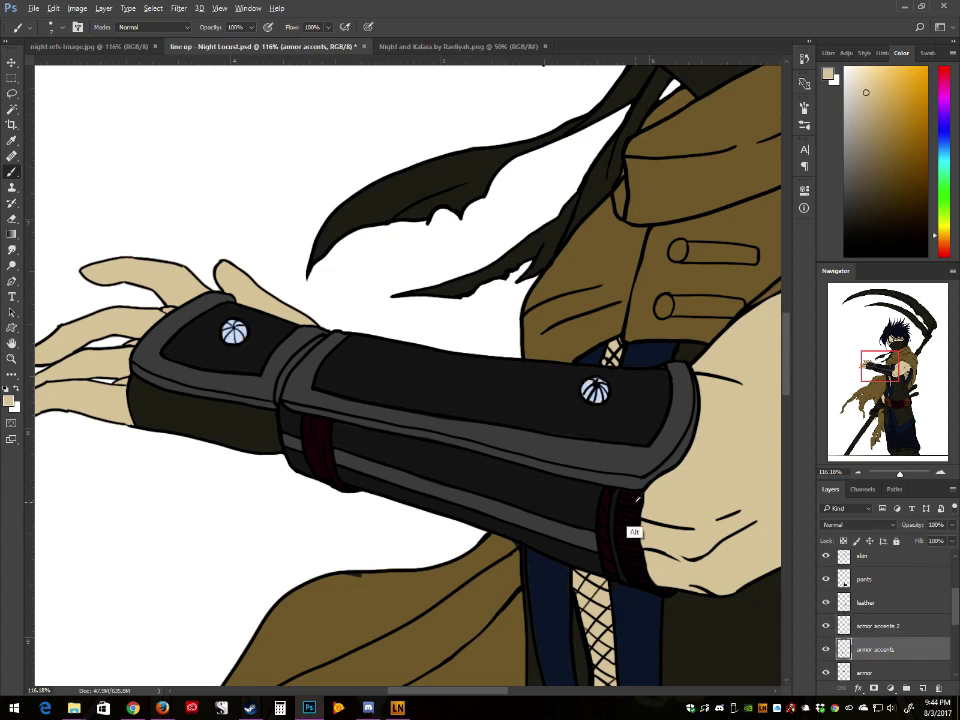
alt+click(638, 496)
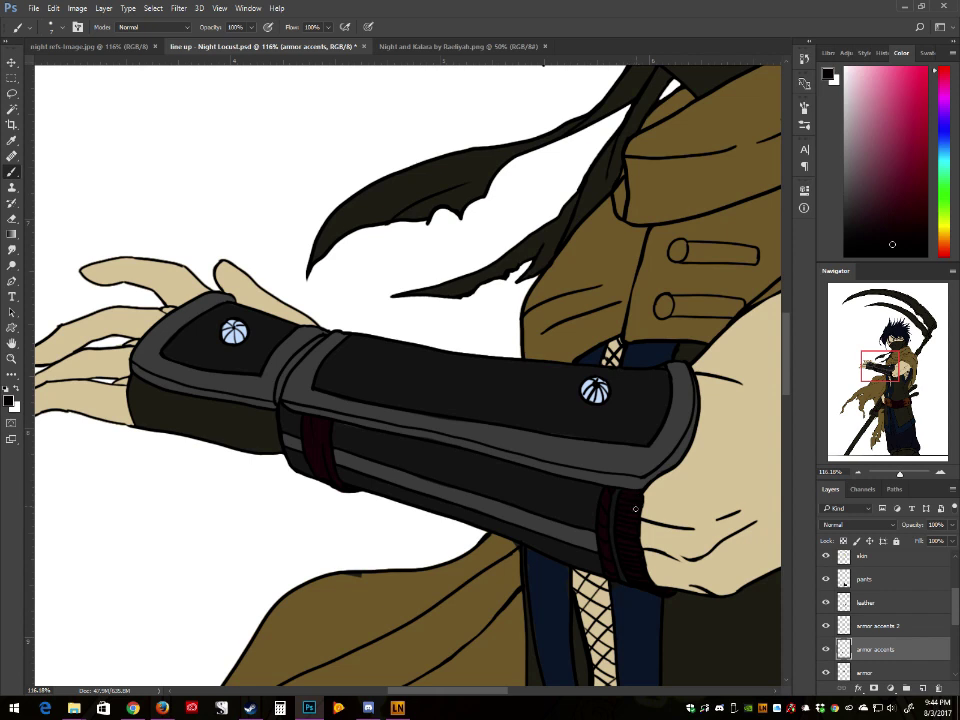
click(827, 651)
click(827, 651)
alt+click(636, 498)
mouse_move(883, 647)
mouse_down()
mouse_move(890, 557)
mouse_move(881, 648)
mouse_up()
Step: Try moving the skin layer beneath the cloak layer, directly above the base layer
click(877, 565)
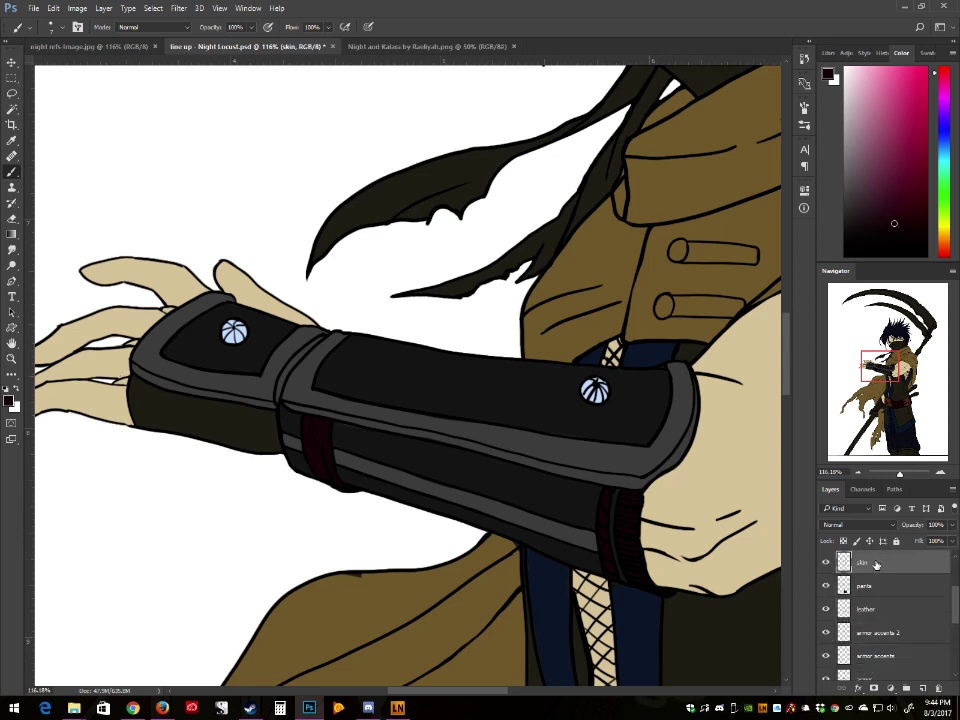
mouse_move(876, 564)
mouse_down()
mouse_move(866, 693)
mouse_move(874, 636)
mouse_up()
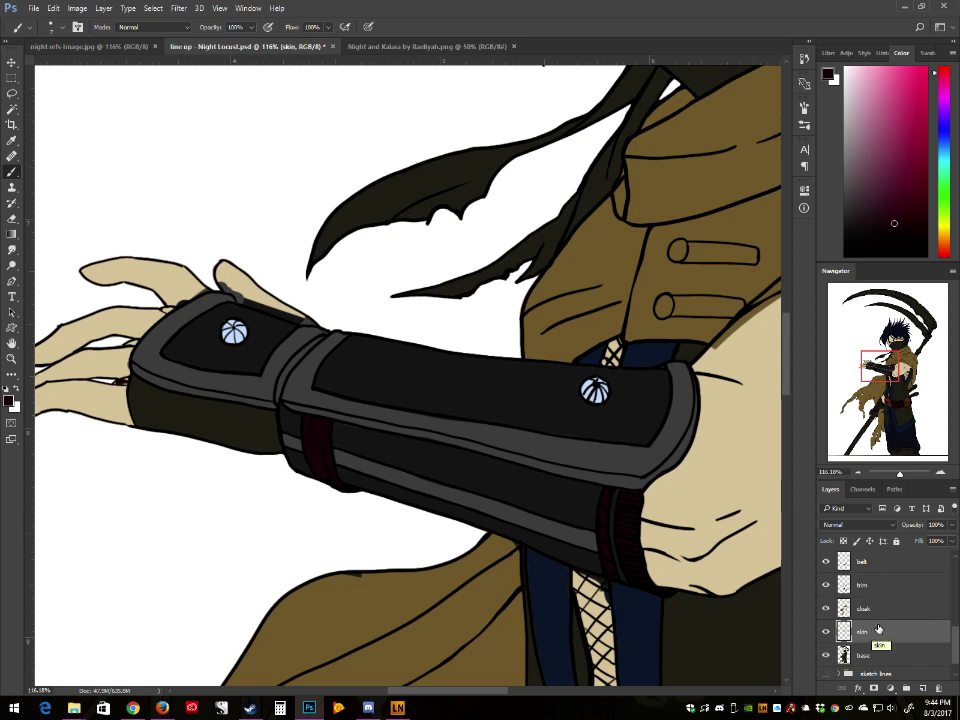
Step: Activate the armor accents 2 layer and save the document
scroll(876, 632, up, 5)
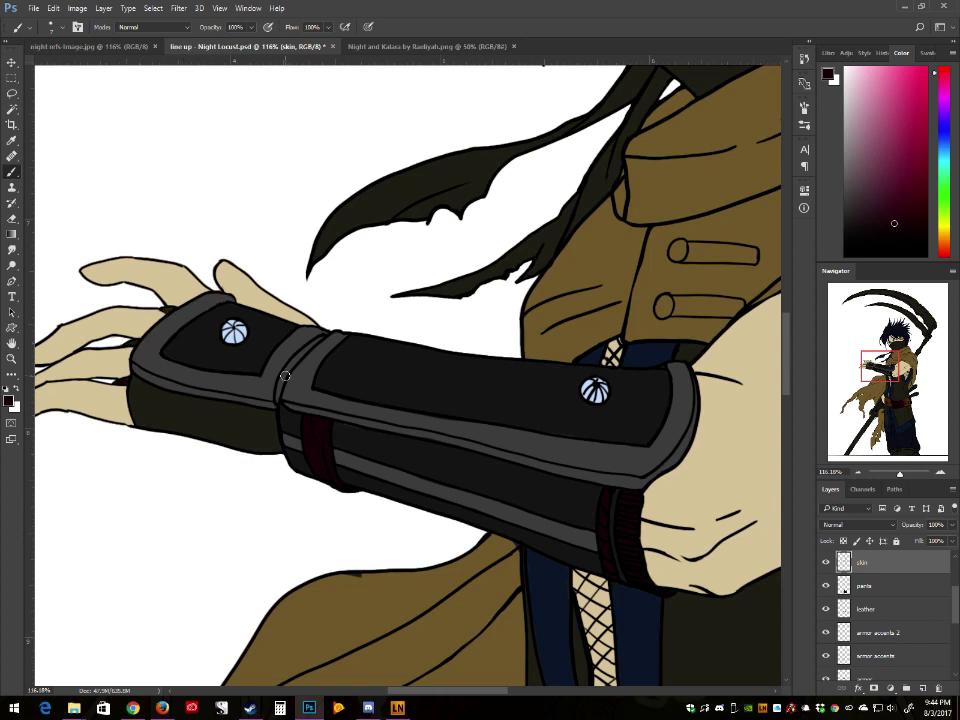
click(905, 633)
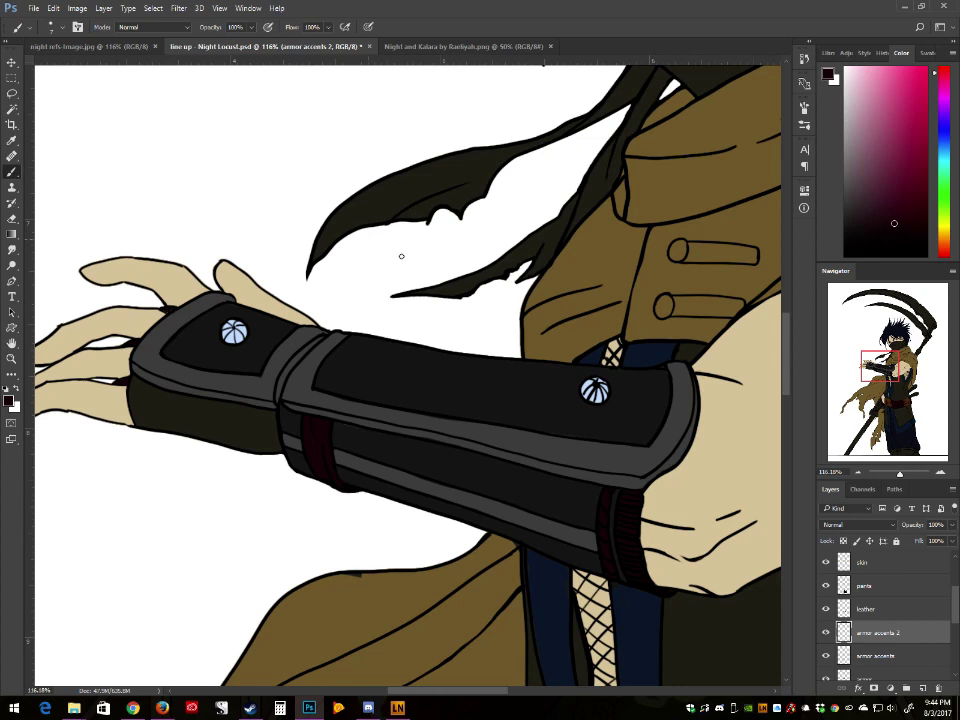
drag(903, 474, 898, 475)
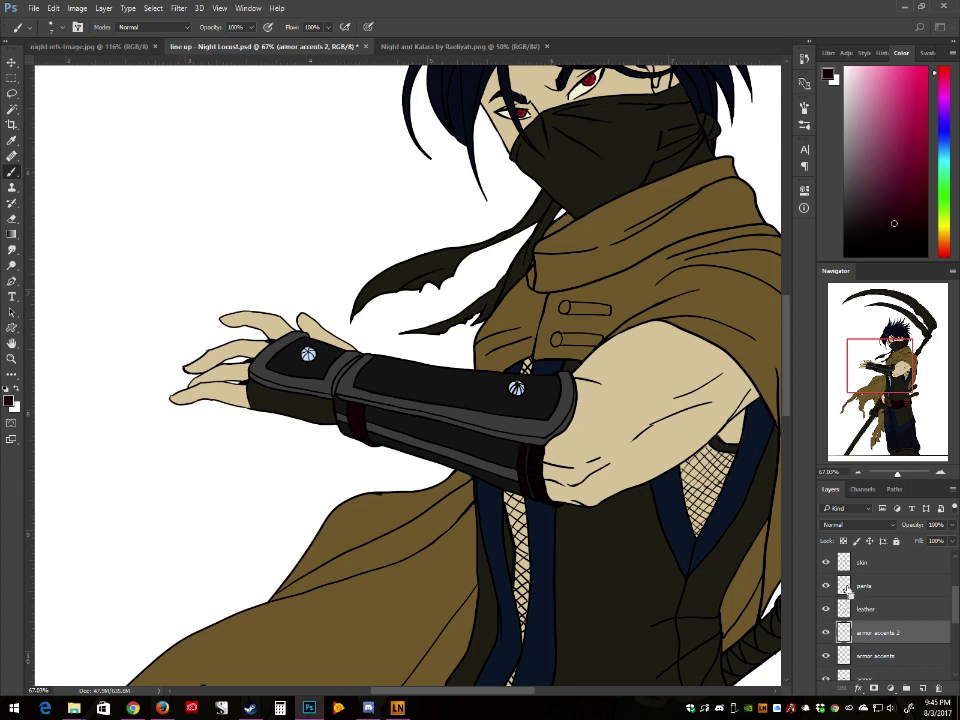
key(ctrl+s)
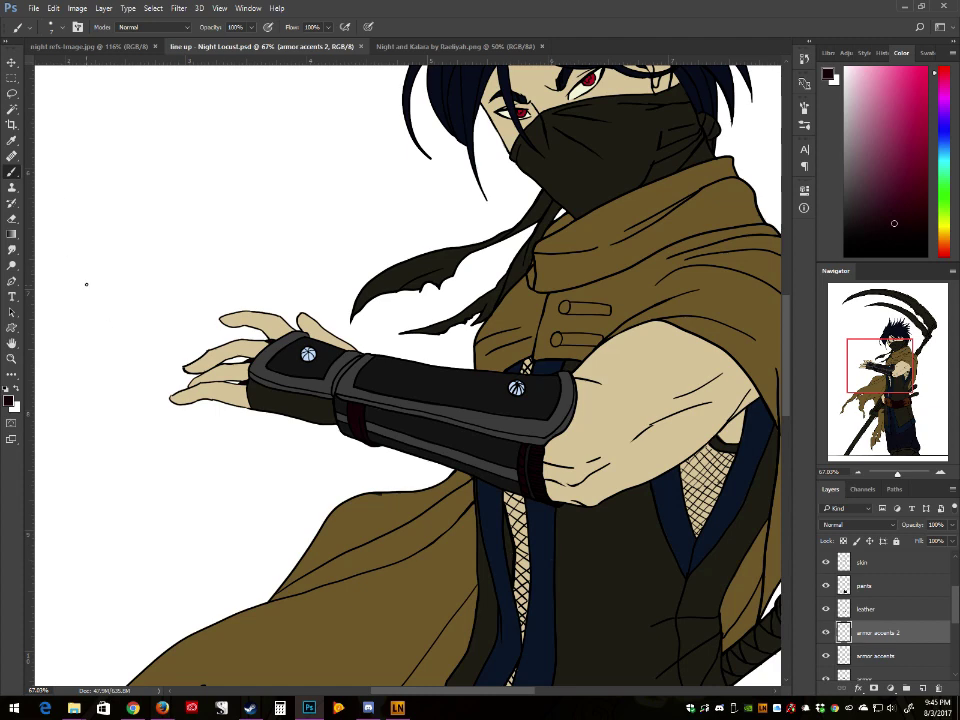
Step: On the merged lines layer, cover the gap where the scarf tail meets the cloak collar and redraw that edge in black sampled from the linework
scroll(152, 405, up, 2)
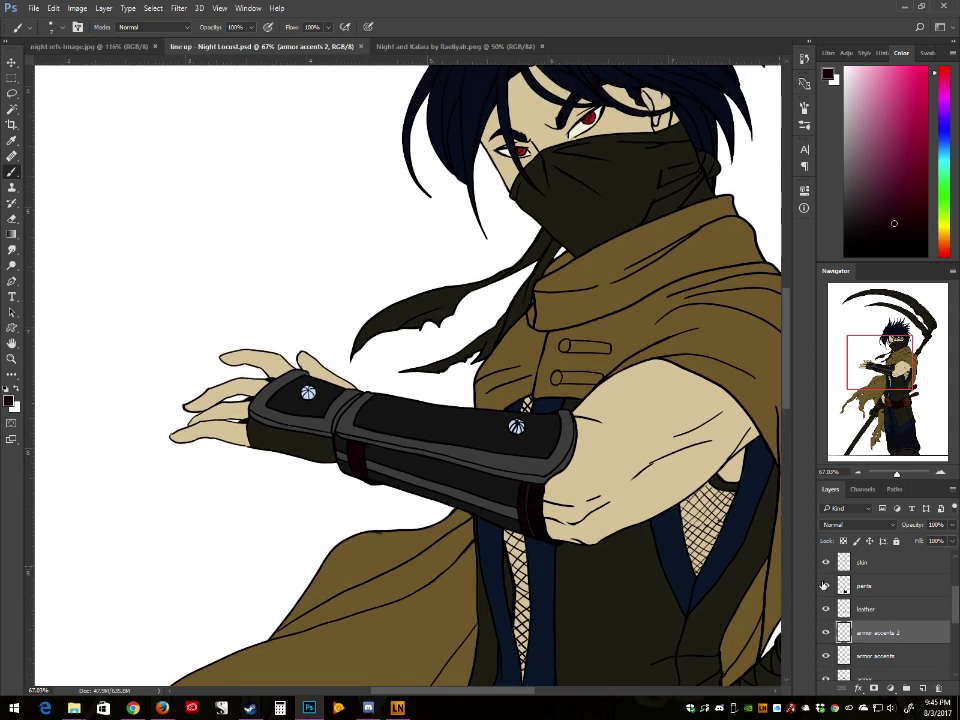
scroll(824, 585, up, 3)
click(878, 562)
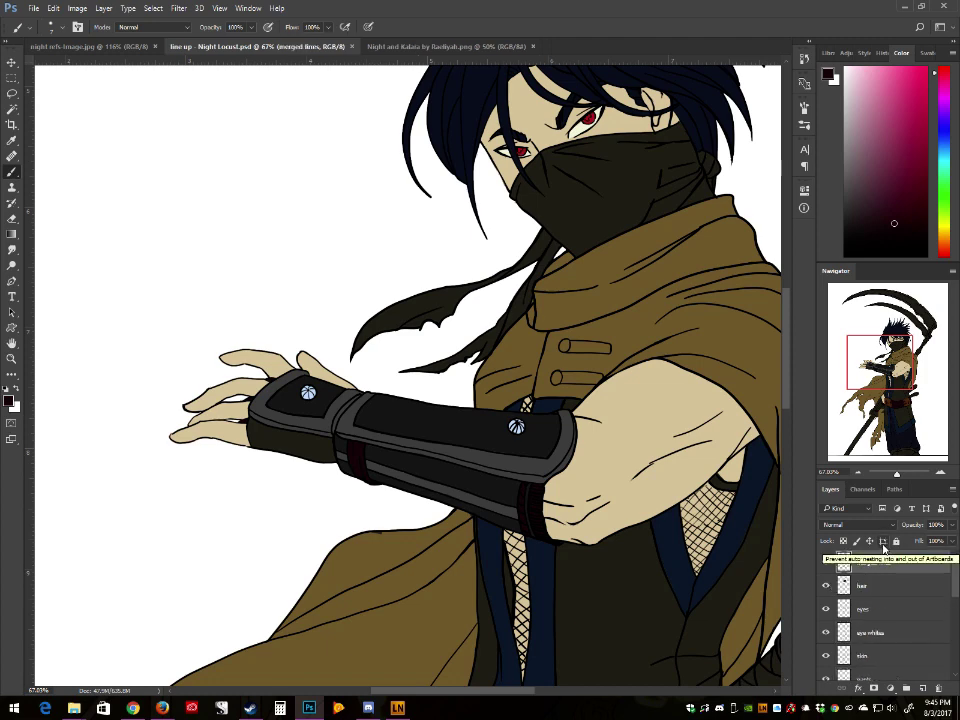
click(905, 475)
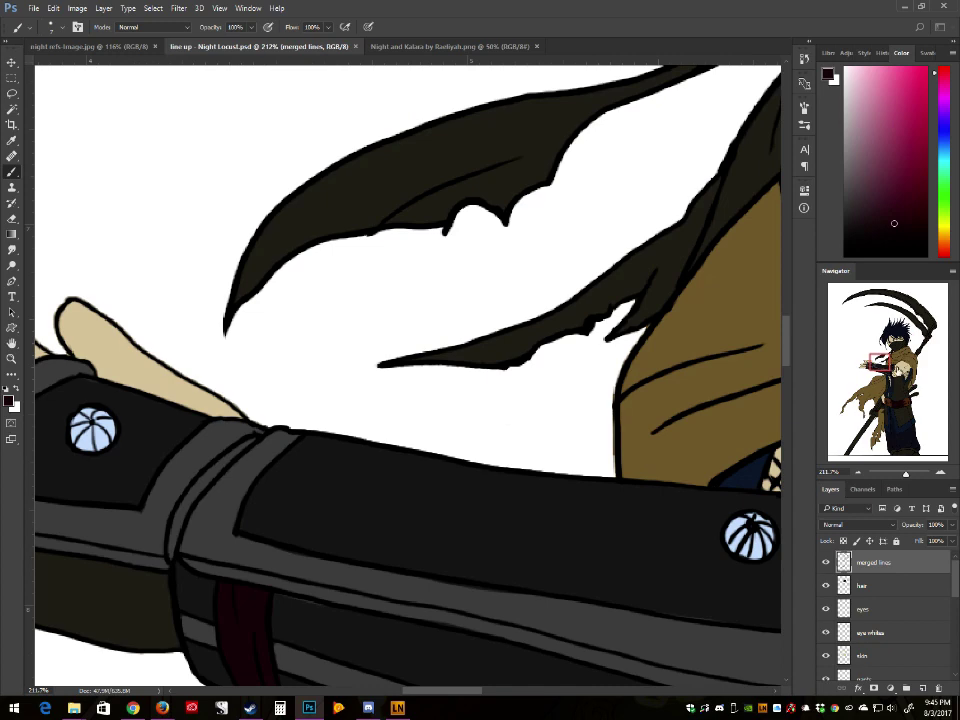
drag(882, 363, 890, 353)
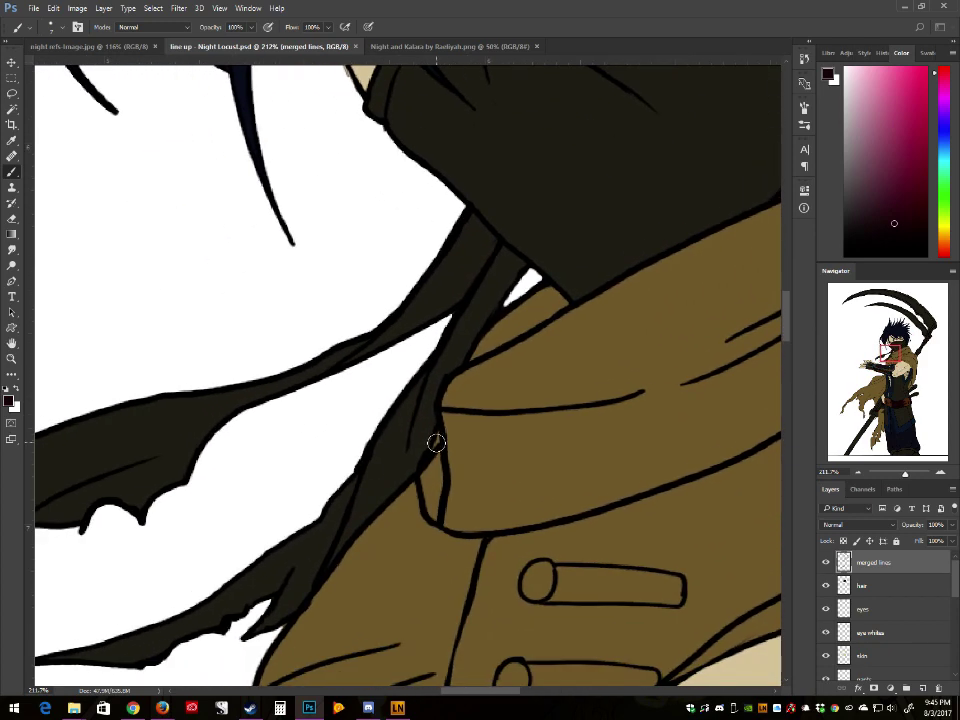
drag(438, 431, 435, 441)
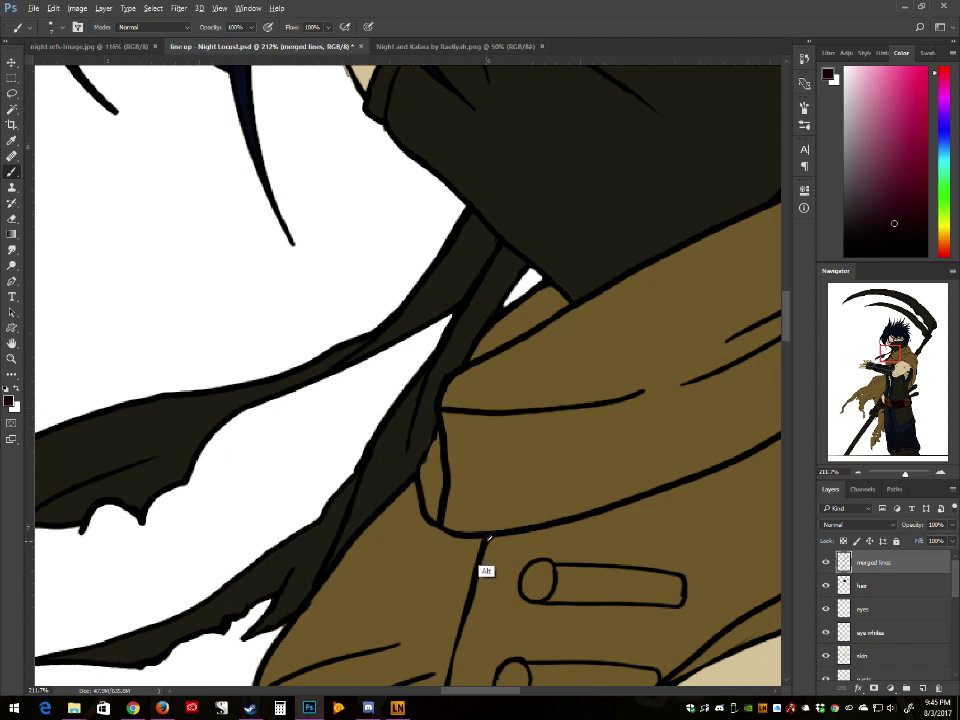
alt+click(478, 577)
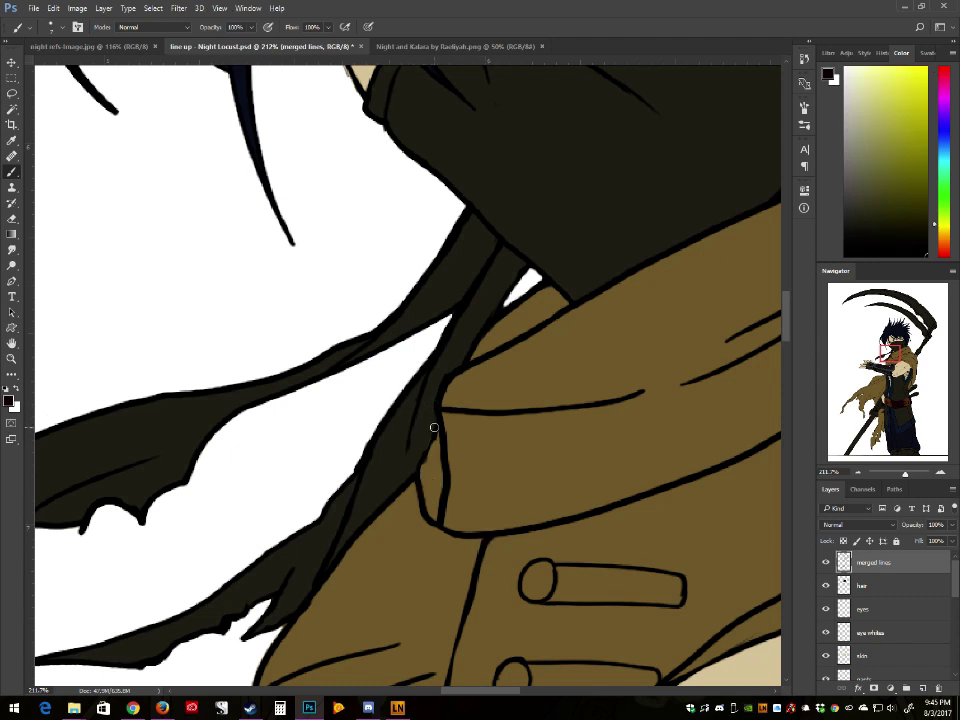
drag(436, 426, 416, 476)
click(825, 562)
click(825, 562)
Step: Activate the cloak layer and sample the cloak's brown as the brush colour
drag(954, 586, 948, 653)
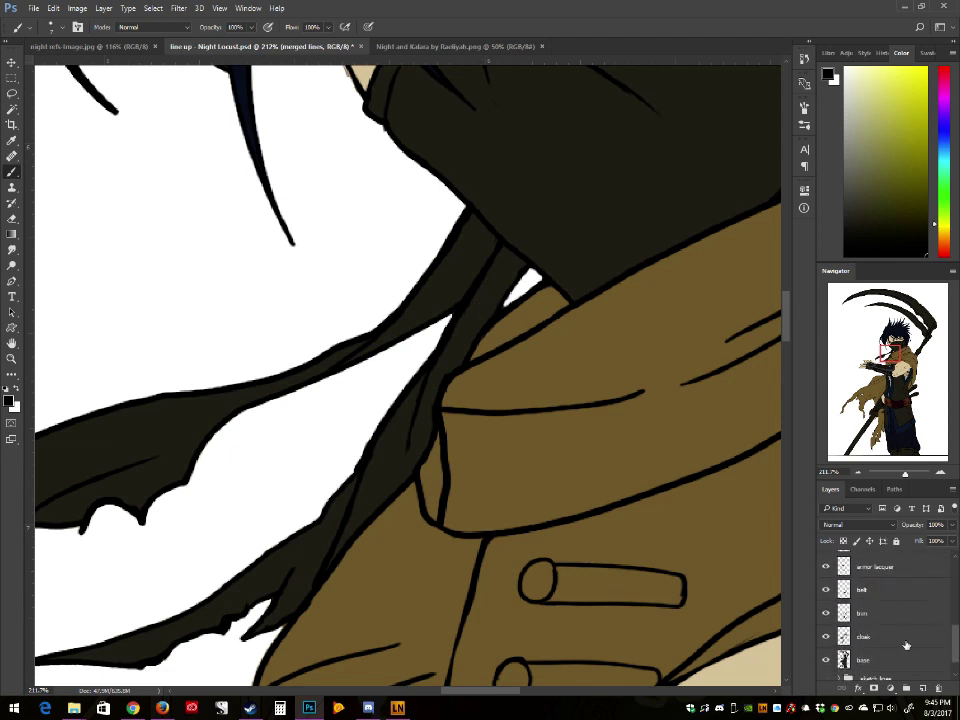
click(905, 642)
alt+click(492, 449)
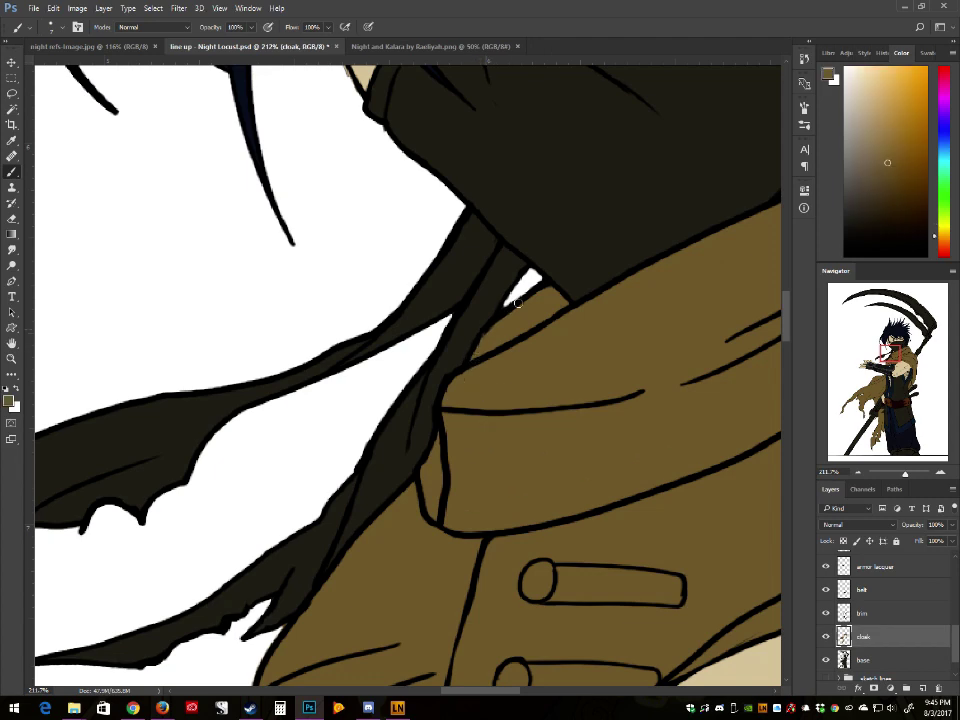
Step: Add a new layer named "mesh" directly above the skin layer and save the document
drag(905, 473, 895, 477)
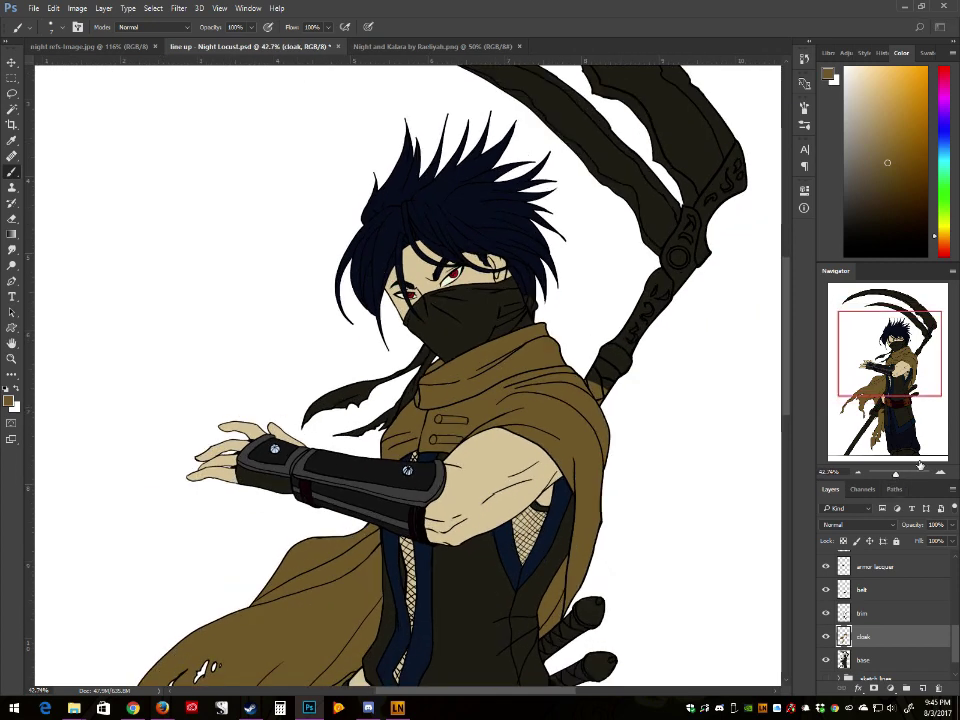
drag(898, 371, 892, 378)
drag(448, 418, 482, 423)
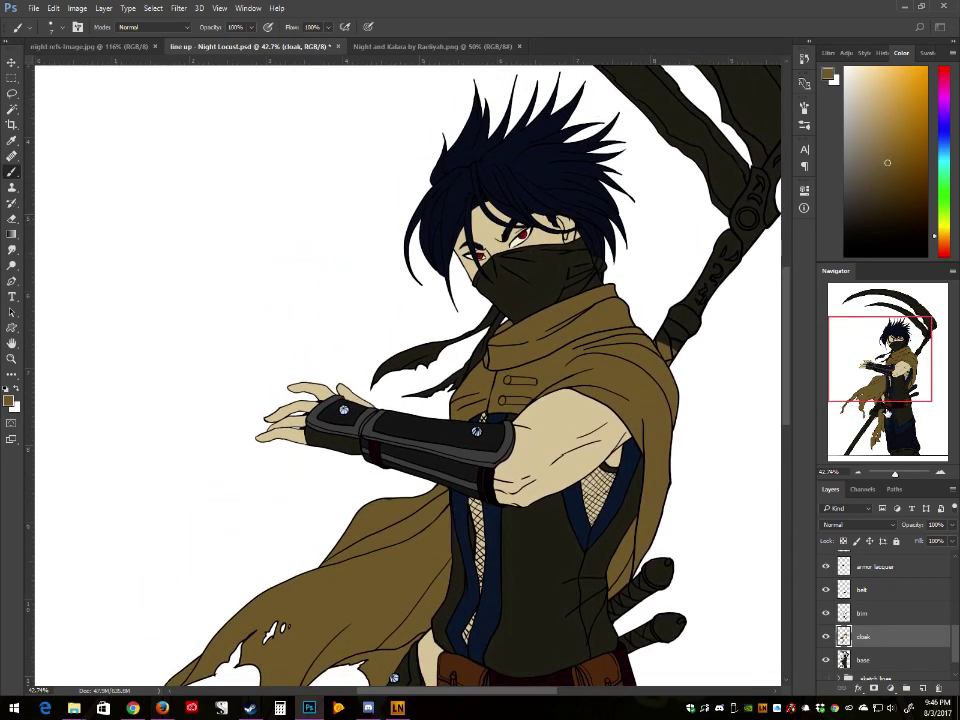
drag(955, 639, 956, 592)
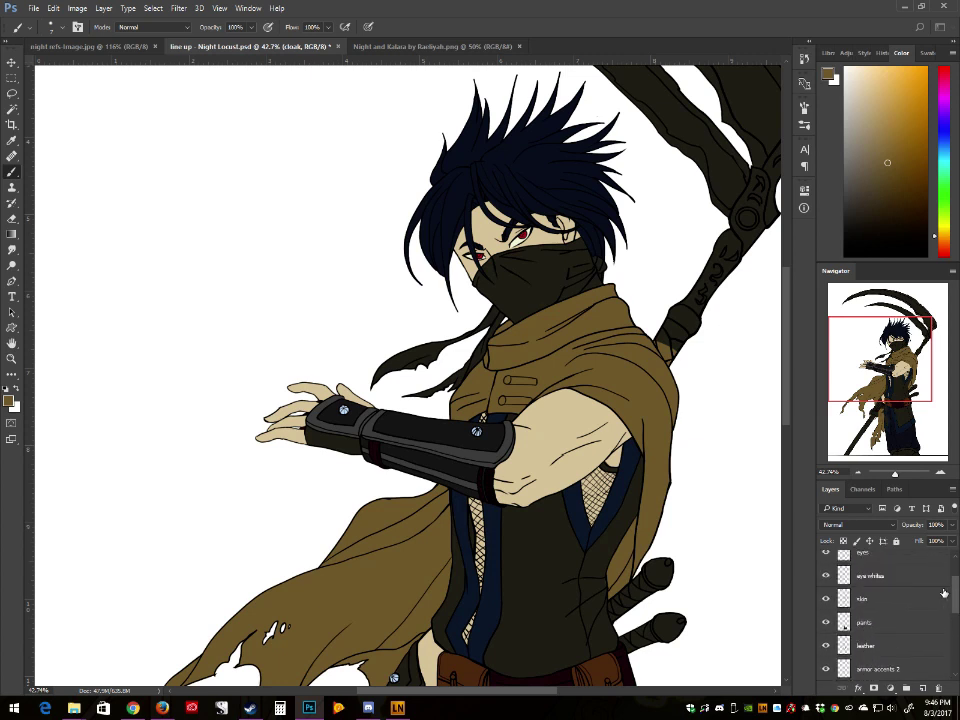
click(918, 600)
click(921, 688)
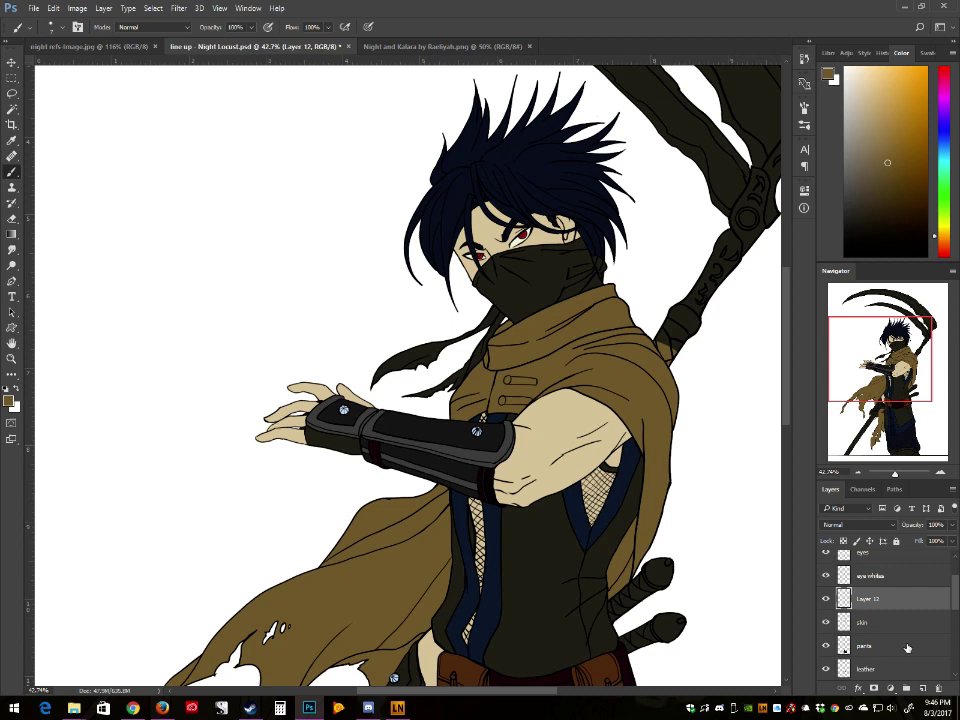
double_click(867, 600)
text(mesh)
key(Return)
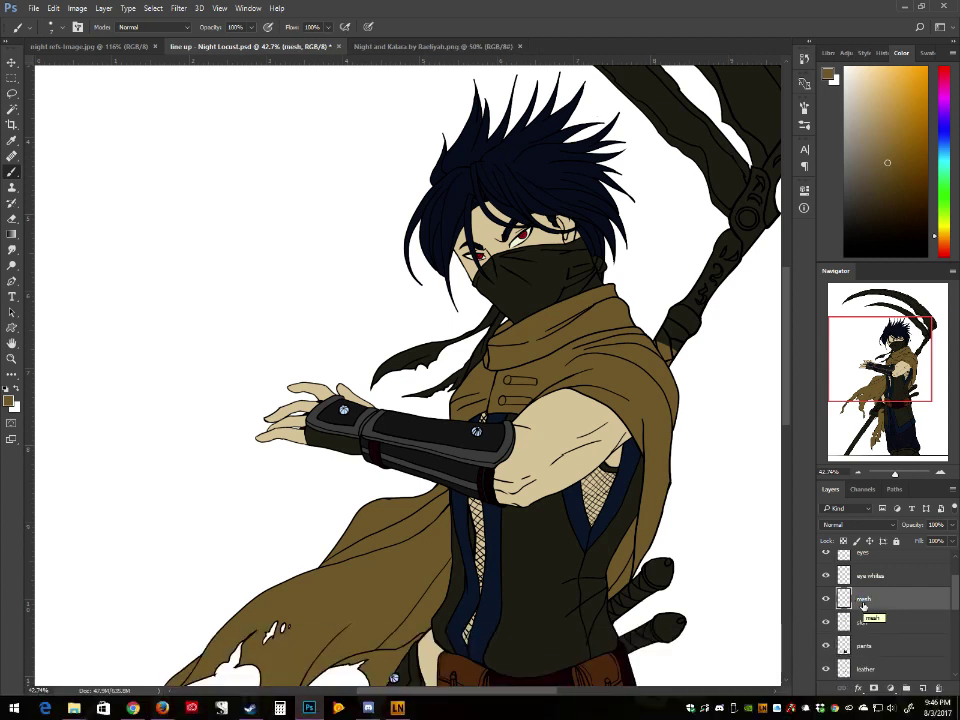
click(35, 10)
click(64, 129)
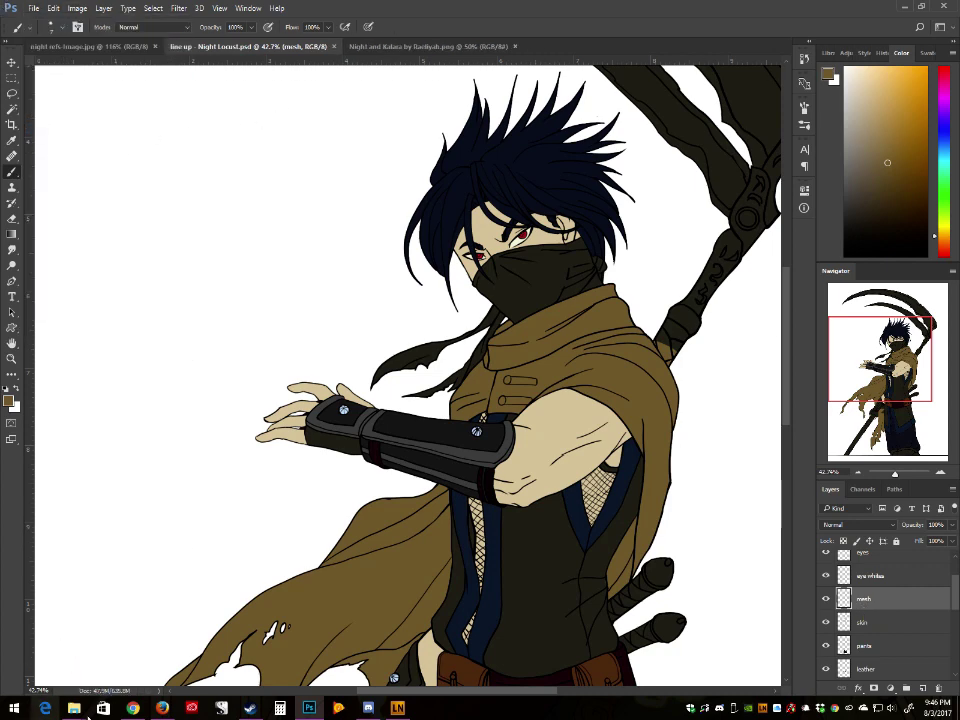
Step: Switch to Chrome, browse Ambient-Mixer's Other atmospheres category and open the Temple of Storms atmosphere
click(132, 708)
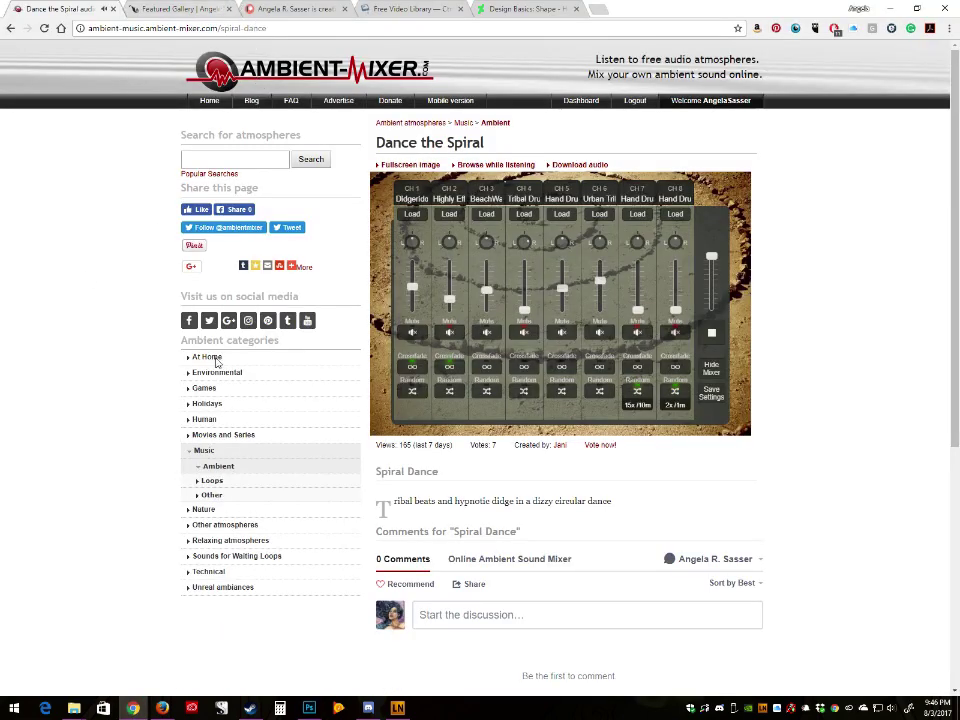
click(232, 527)
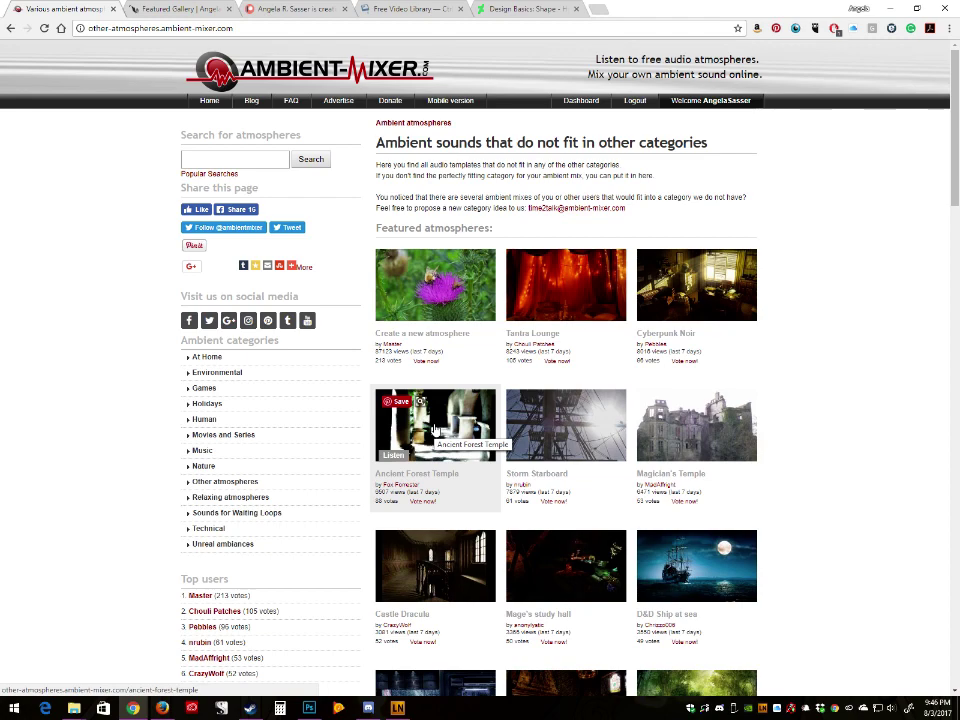
scroll(435, 430, down, 3)
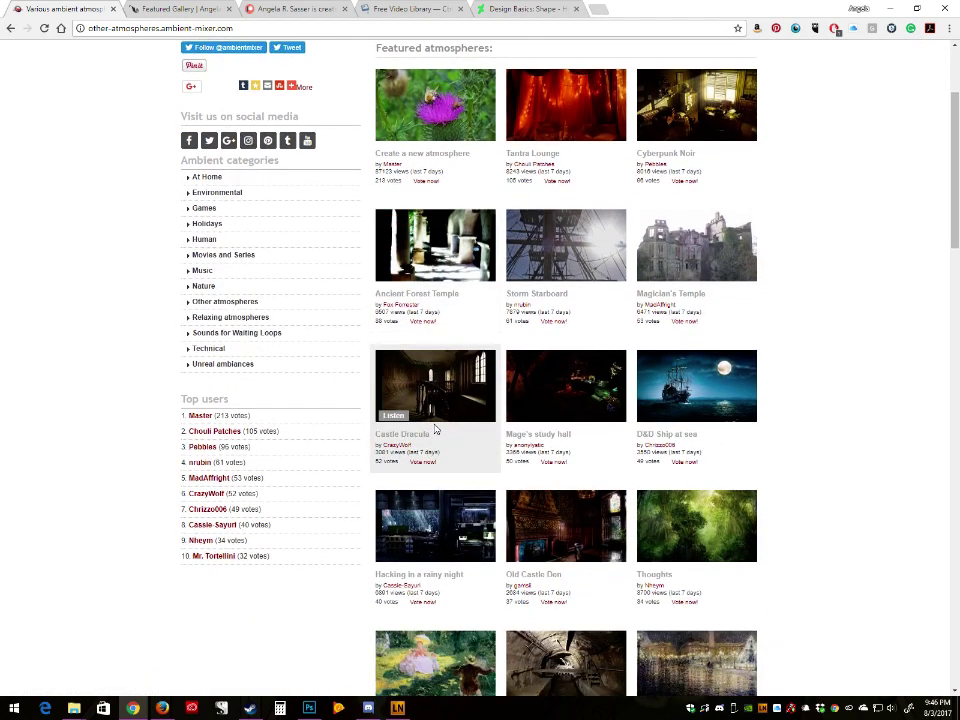
scroll(435, 430, down, 2)
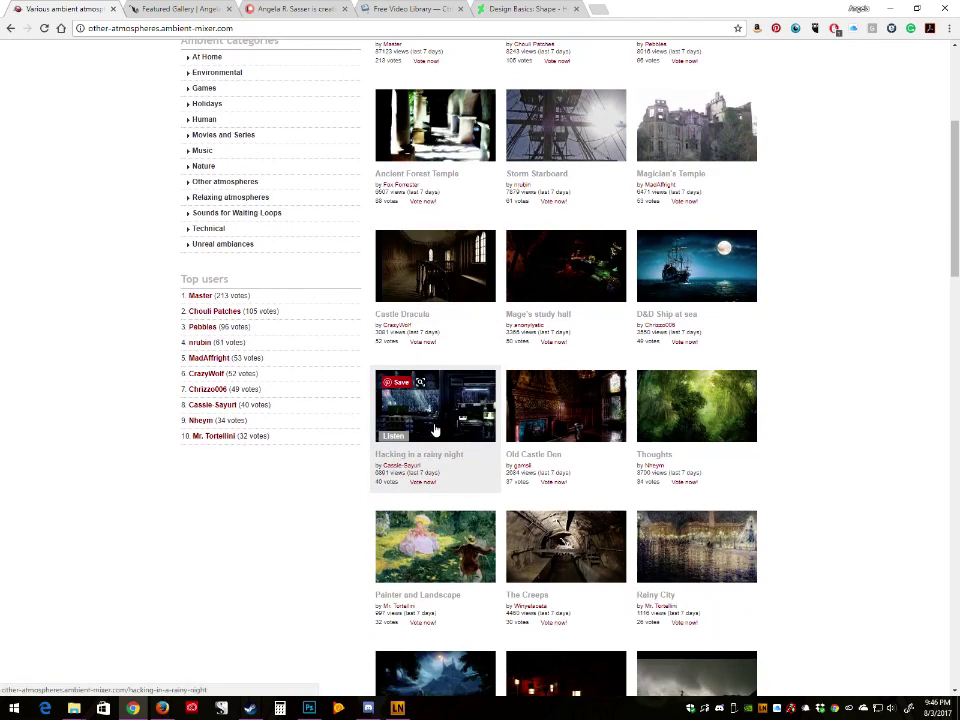
scroll(435, 430, down, 3)
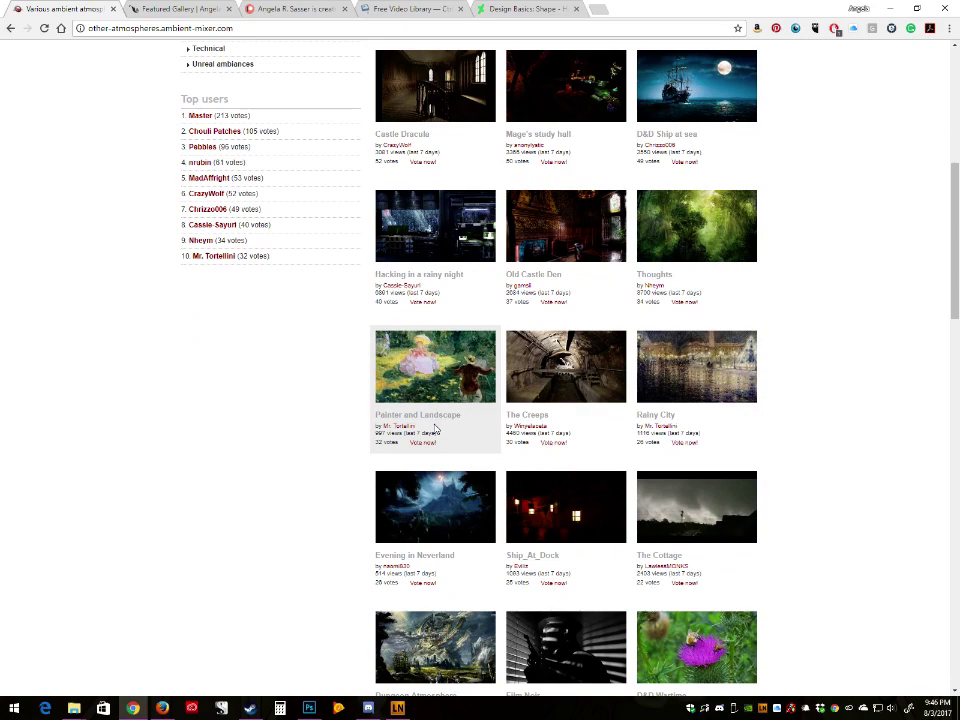
scroll(435, 430, down, 2)
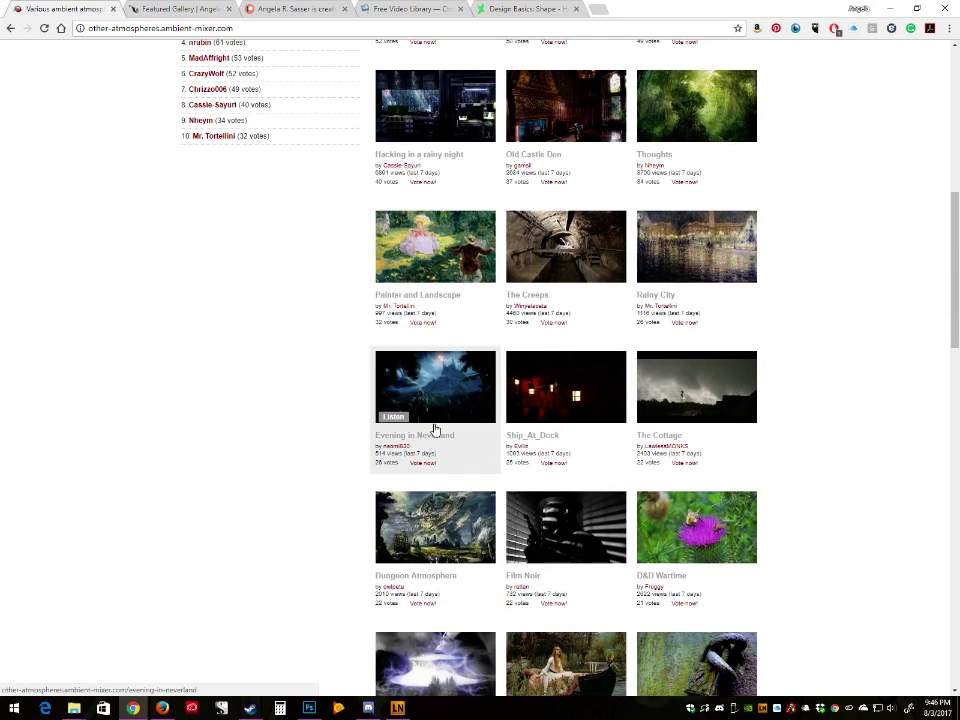
scroll(435, 430, down, 2)
scroll(435, 430, down, 2)
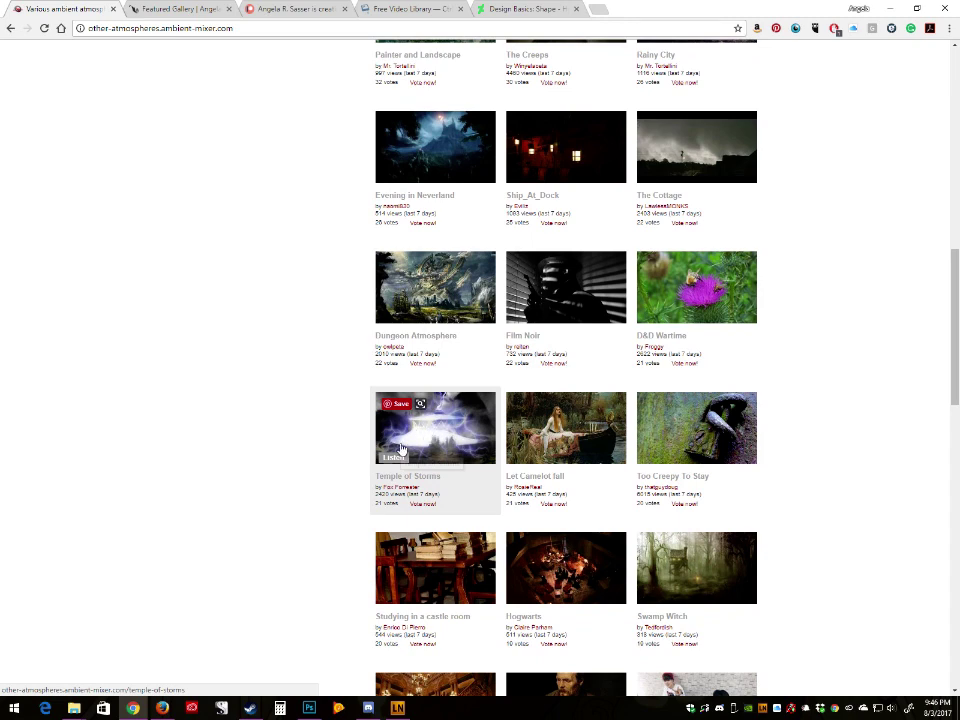
click(420, 405)
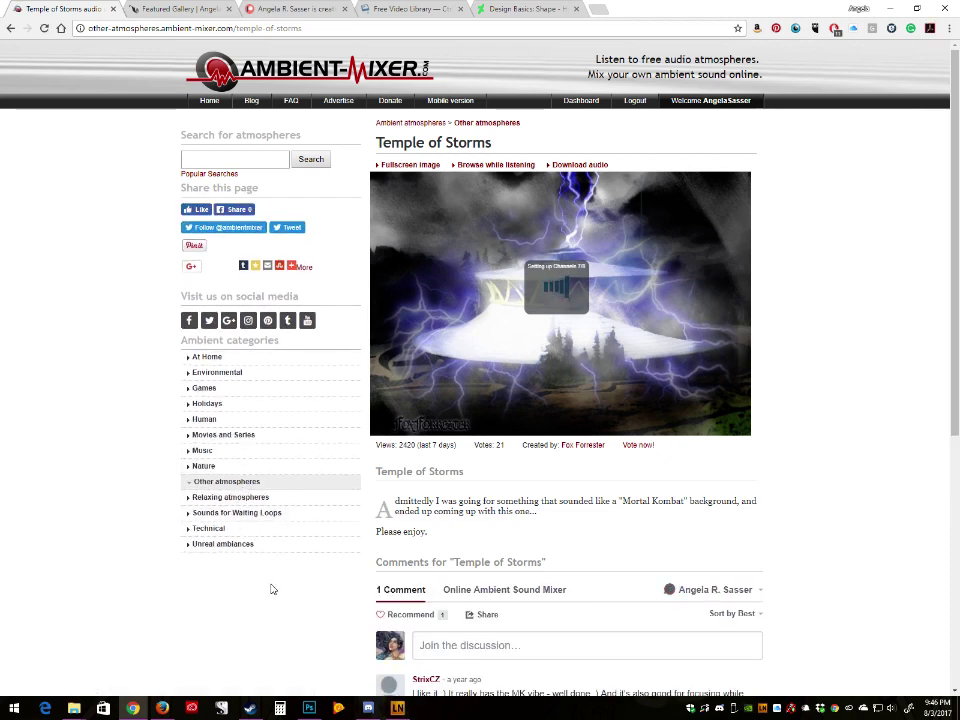
scroll(272, 587, down, 1)
scroll(269, 590, down, 1)
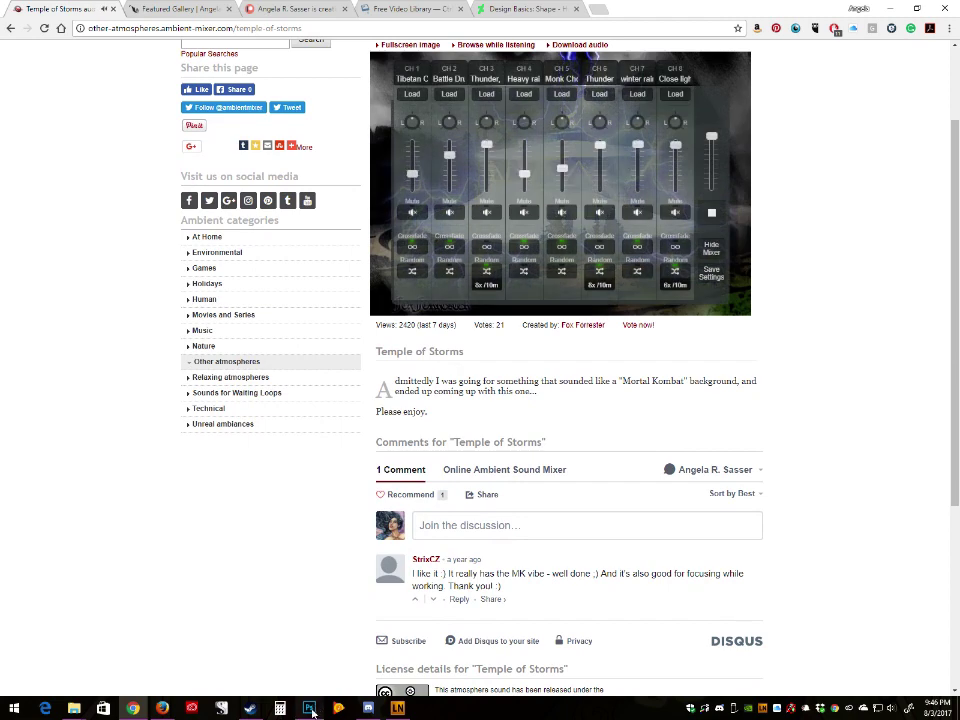
Step: Switch back to Photoshop, choose a neutral mid grey as the brush colour and enlarge the brush to 30 px
click(312, 712)
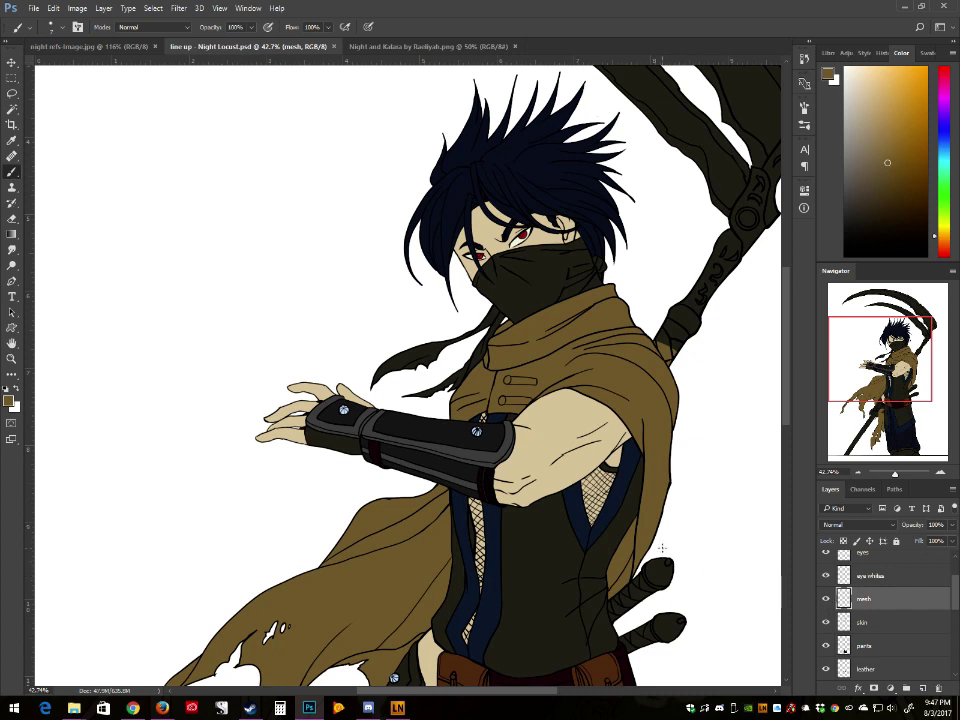
alt+click(526, 556)
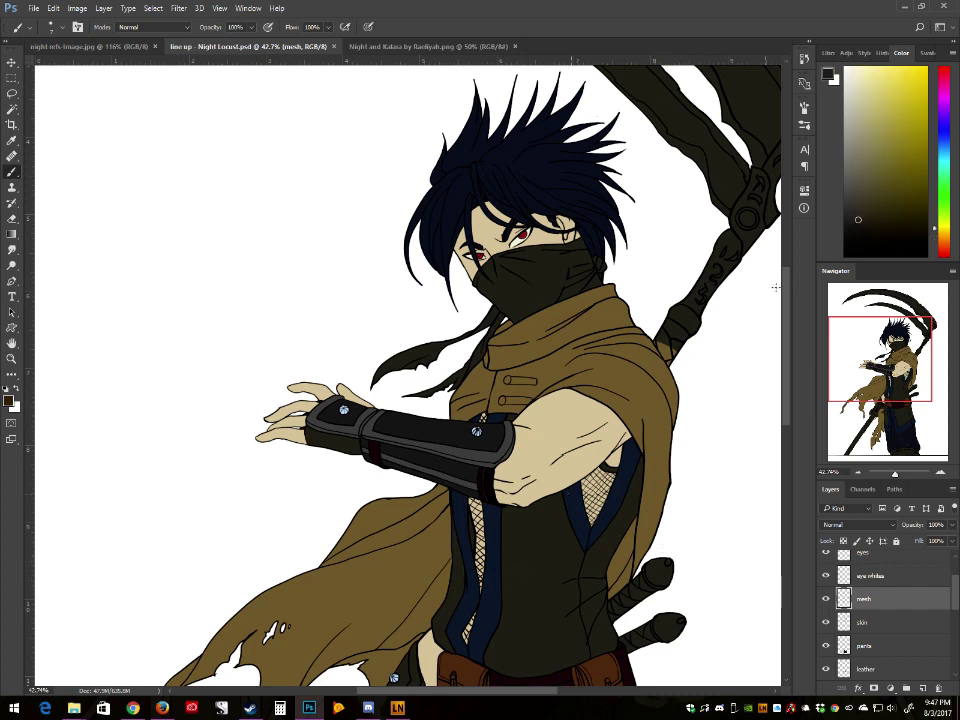
click(853, 152)
drag(853, 152, 844, 153)
key(bracketright)
key(bracketright)
key(bracketright)
key(bracketright)
key(bracketright)
Step: Paint the fishnet panel beneath the raised upper arm grey on the mesh layer, filling it up to its edges
mouse_move(591, 493)
mouse_down()
mouse_move(590, 504)
mouse_move(596, 486)
mouse_move(595, 513)
mouse_move(590, 482)
mouse_up()
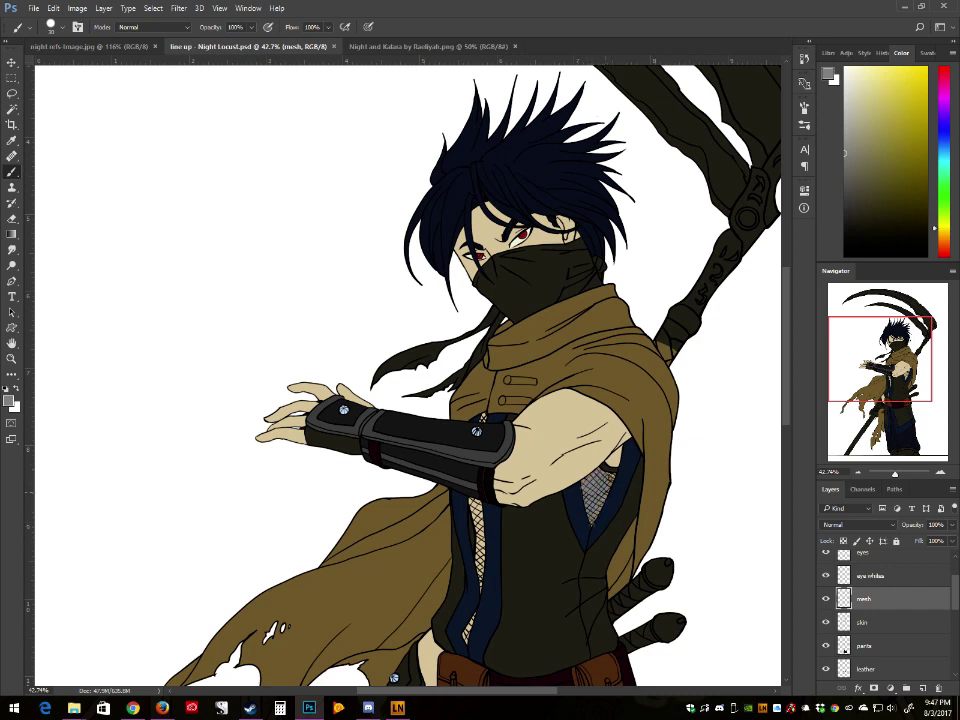
click(598, 473)
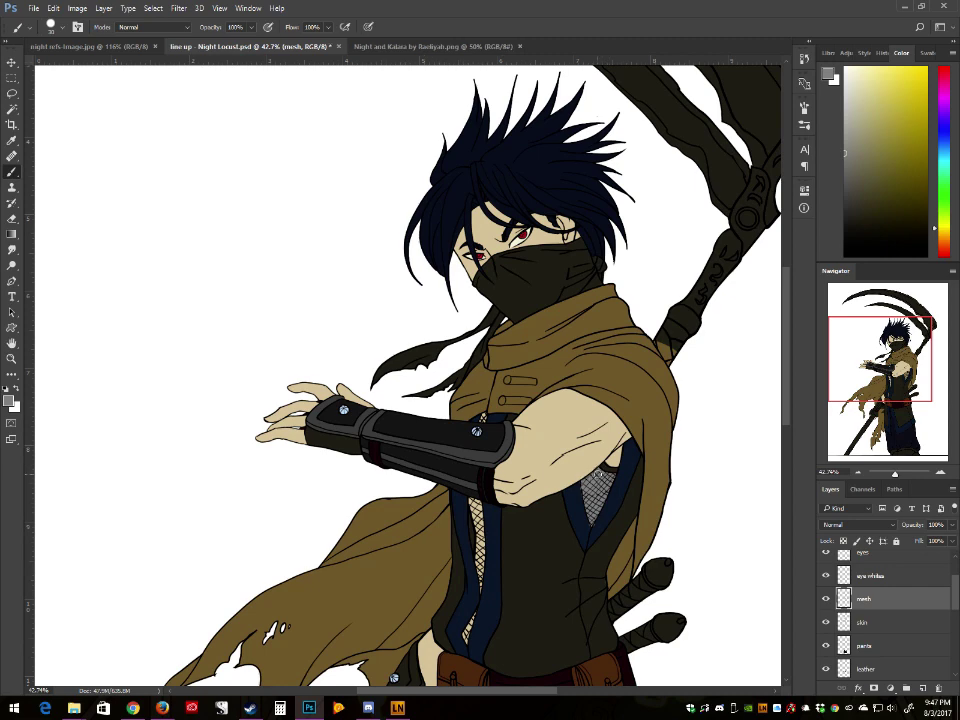
drag(895, 475, 903, 475)
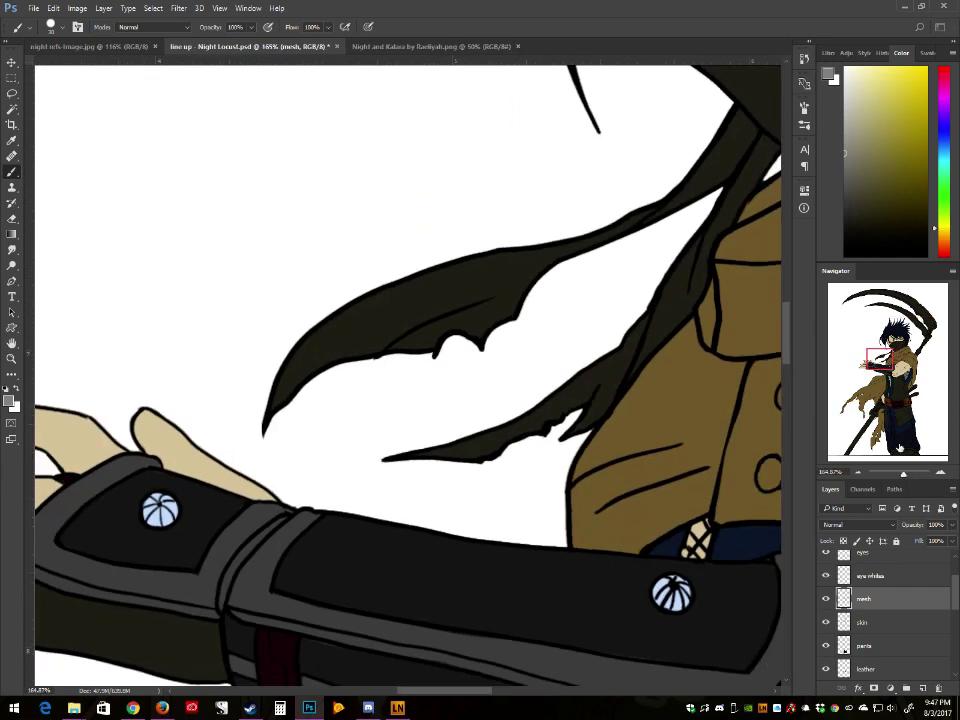
mouse_move(884, 373)
mouse_down()
mouse_move(904, 387)
mouse_move(901, 373)
mouse_up()
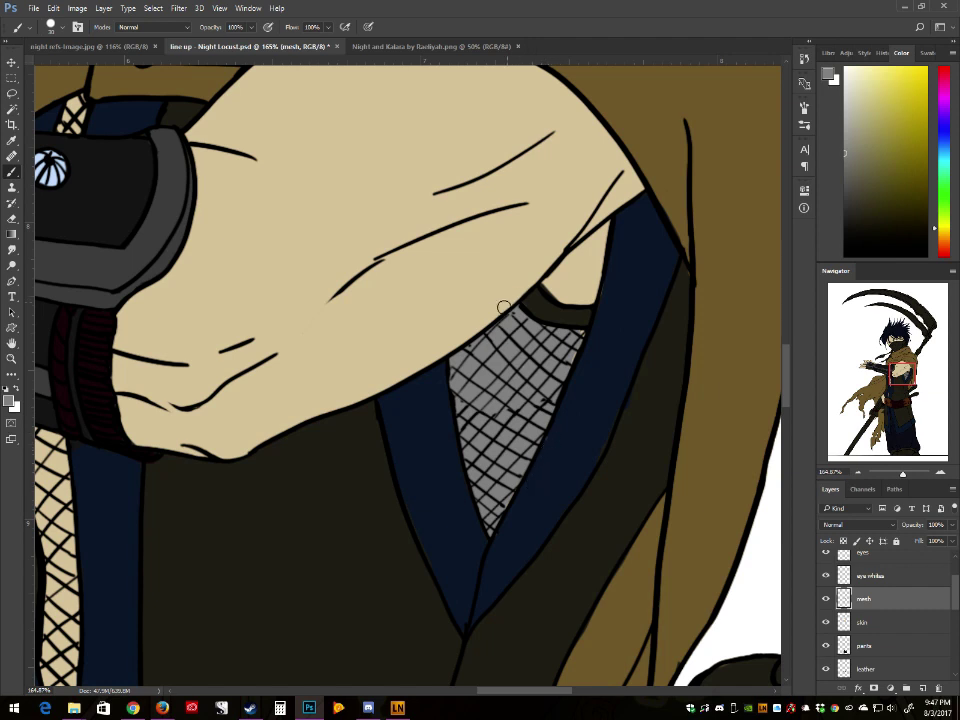
drag(567, 337, 583, 345)
Step: Paint the narrow fishnet strip down the front of the vest beneath the forearm grey on the mesh layer
drag(897, 378, 884, 383)
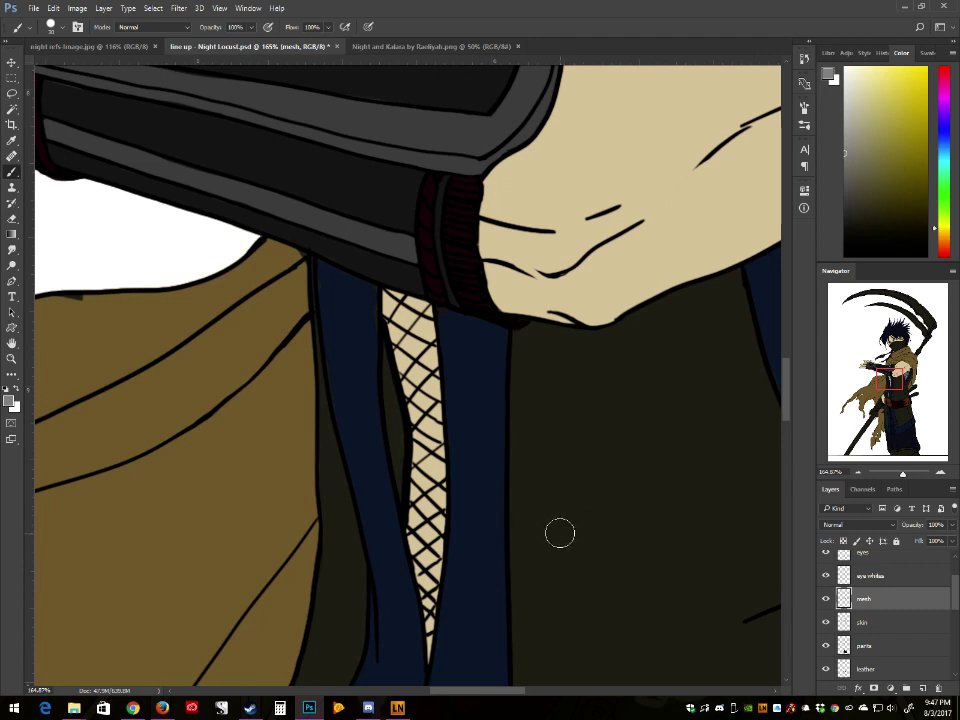
mouse_move(415, 395)
mouse_down()
mouse_move(400, 325)
mouse_move(418, 338)
mouse_move(424, 548)
mouse_move(425, 532)
mouse_up()
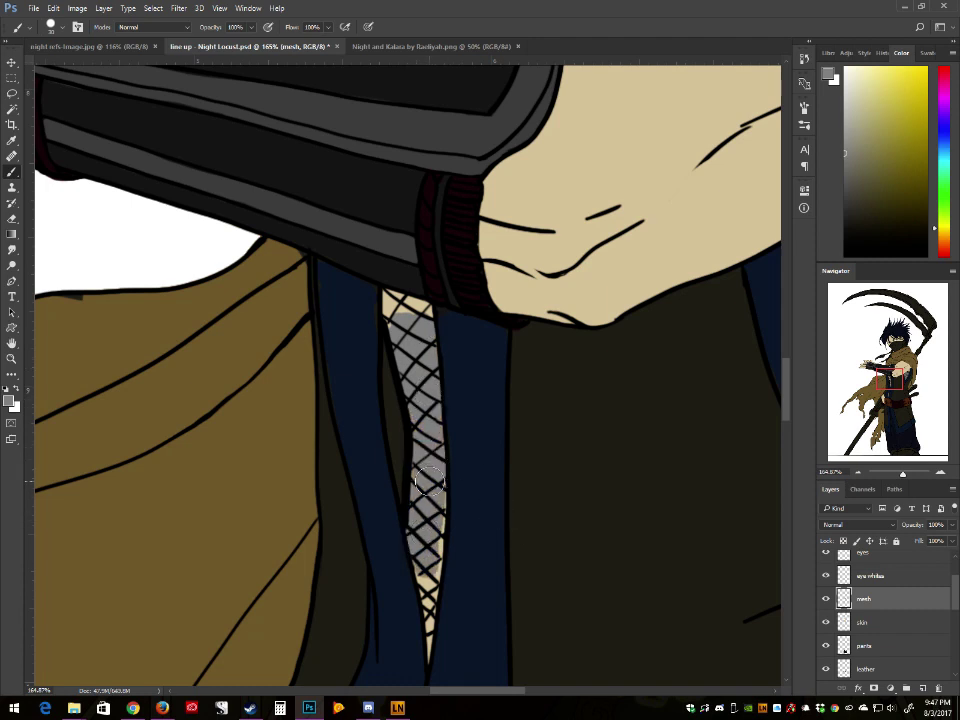
mouse_move(416, 577)
mouse_down()
mouse_move(419, 564)
mouse_move(428, 660)
mouse_up()
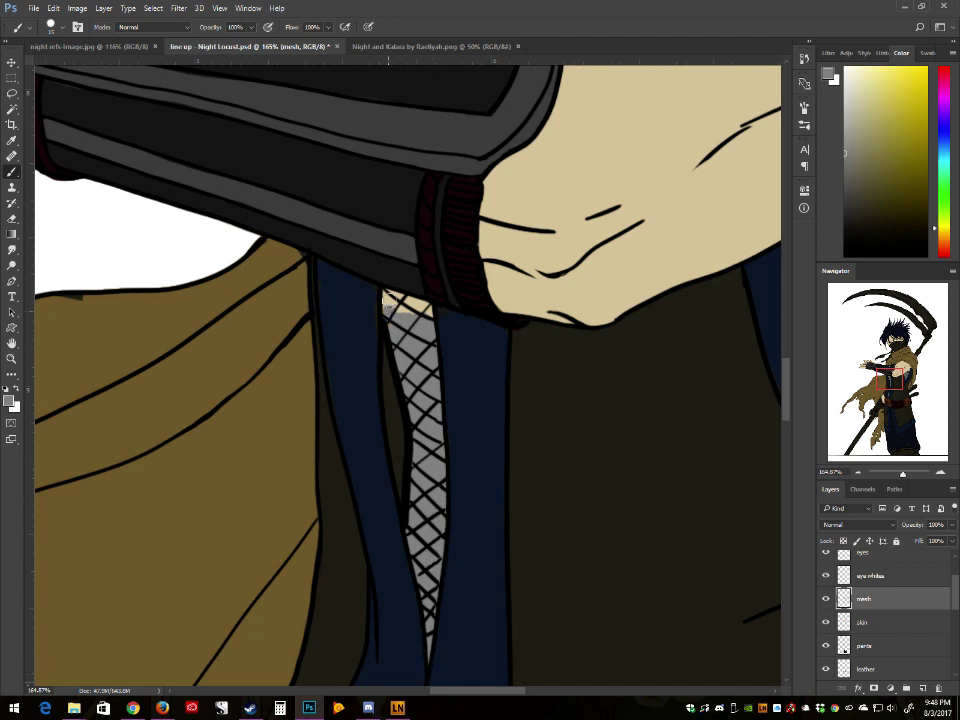
drag(402, 307, 424, 307)
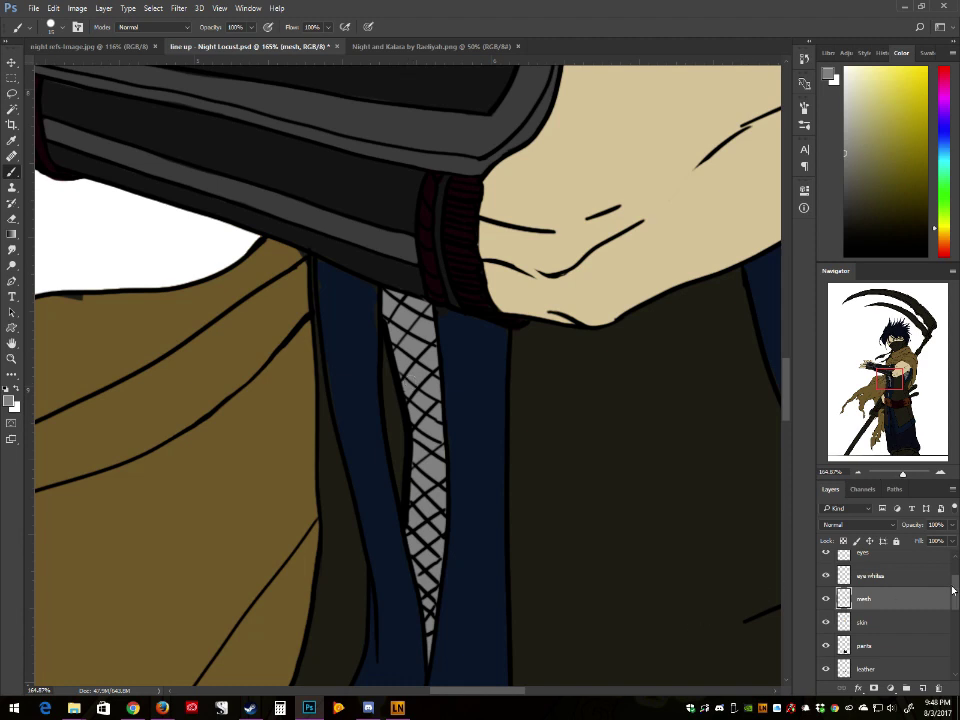
Step: Paint the small lower section of the front fishnet, just above the belt, in the same grey on the mesh layer
scroll(957, 572, up, 2)
drag(957, 572, 951, 610)
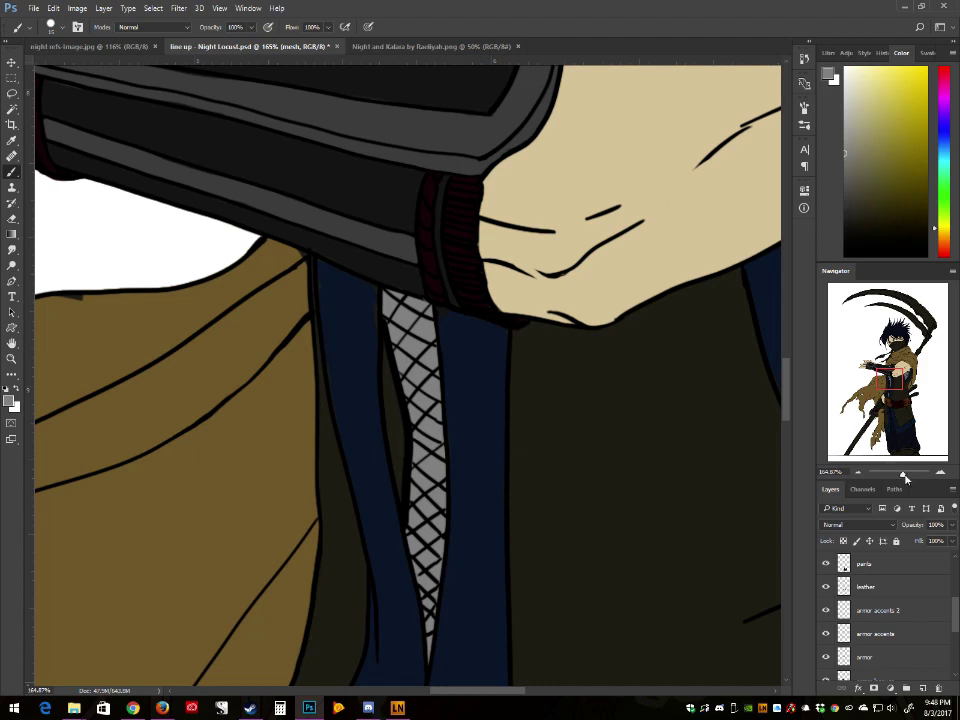
drag(903, 474, 897, 479)
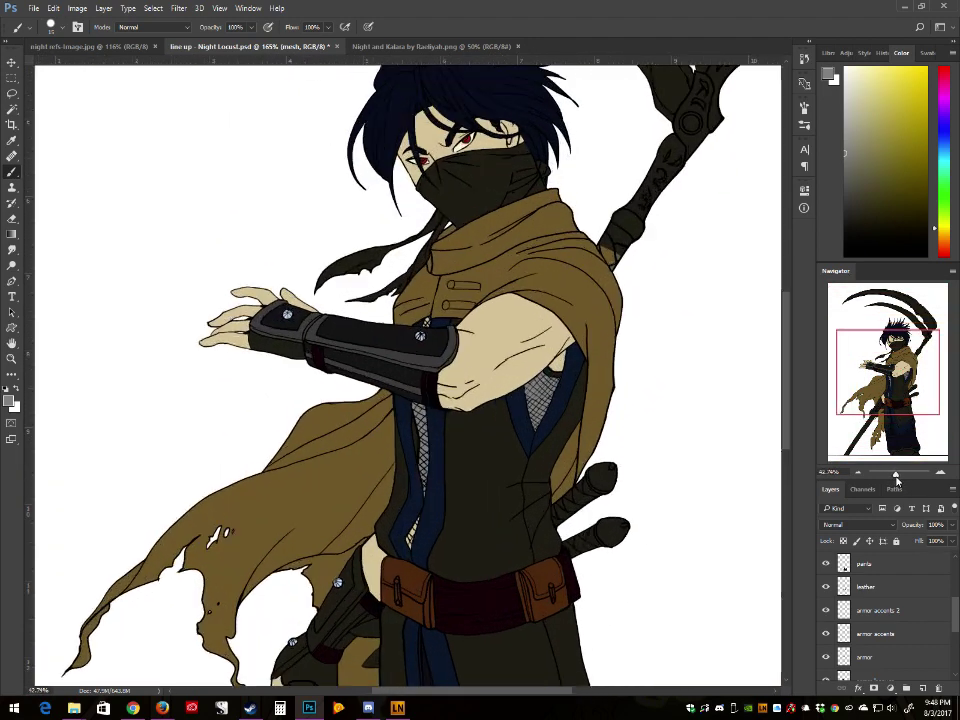
drag(953, 604, 918, 568)
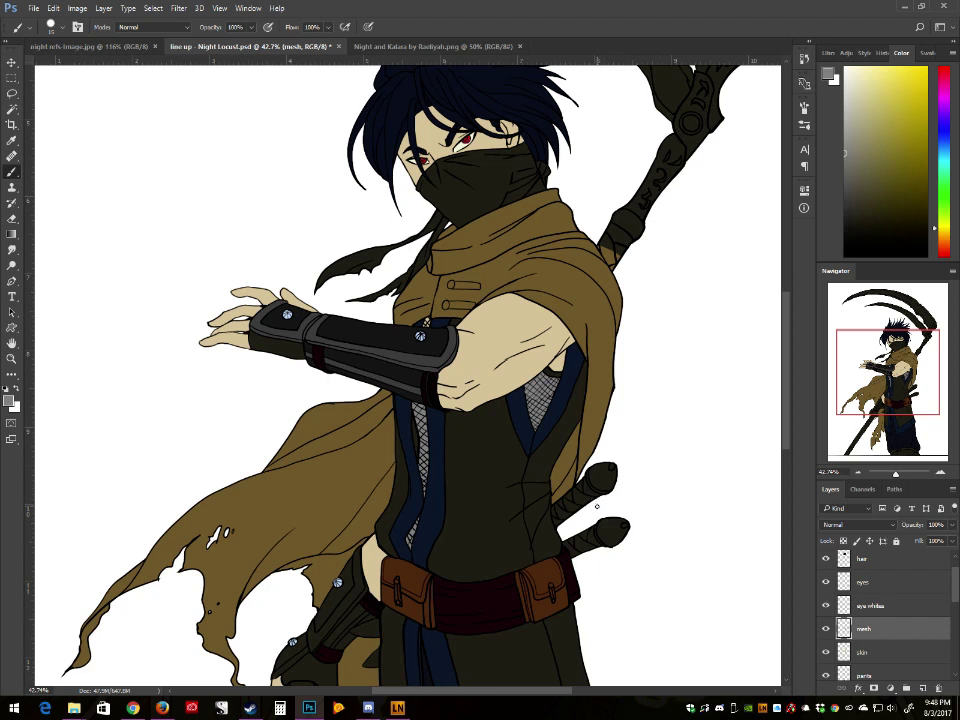
drag(872, 377, 864, 387)
drag(481, 255, 465, 405)
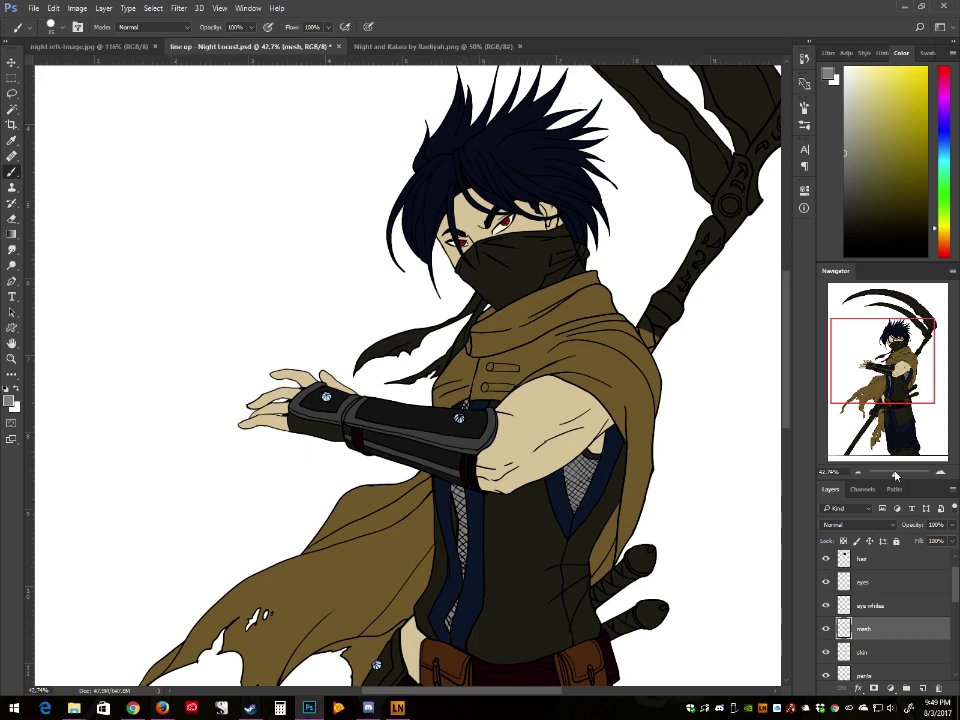
mouse_move(895, 476)
mouse_down()
mouse_move(882, 476)
mouse_move(890, 483)
mouse_up()
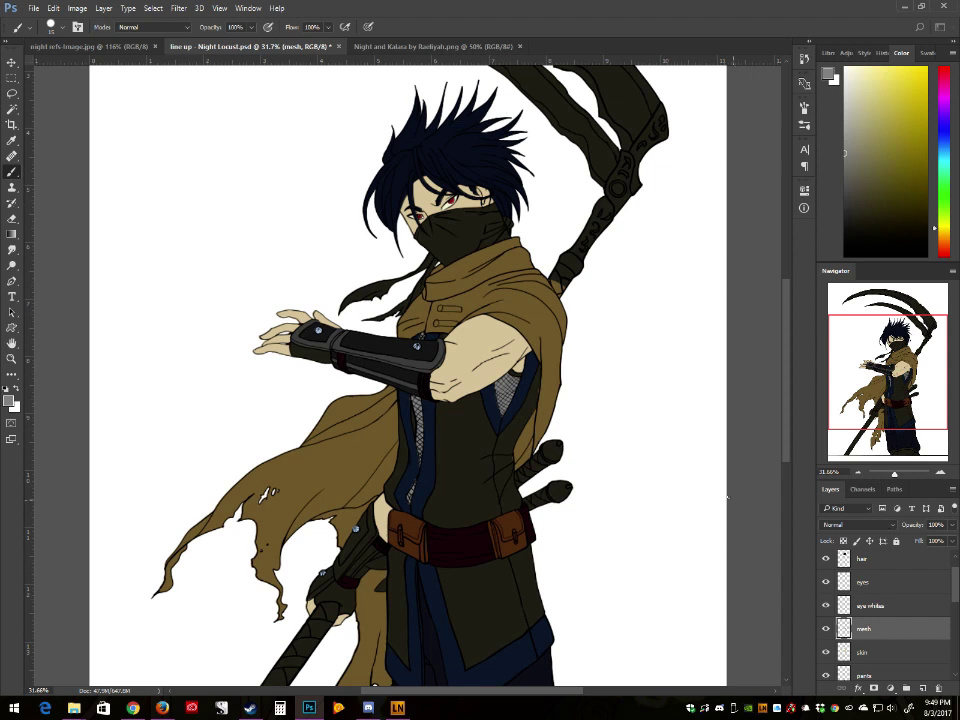
Step: Paint the small fishnet gap between the cloak's front and the forearm bracer grey on the mesh layer
drag(895, 474, 901, 474)
drag(894, 373, 887, 392)
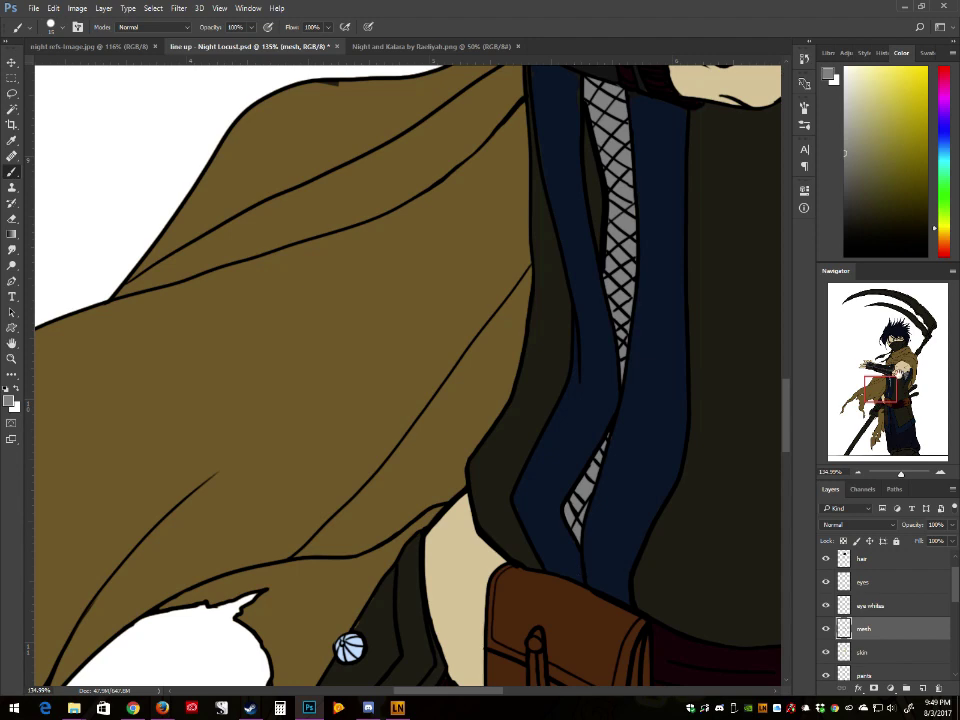
drag(892, 378, 893, 361)
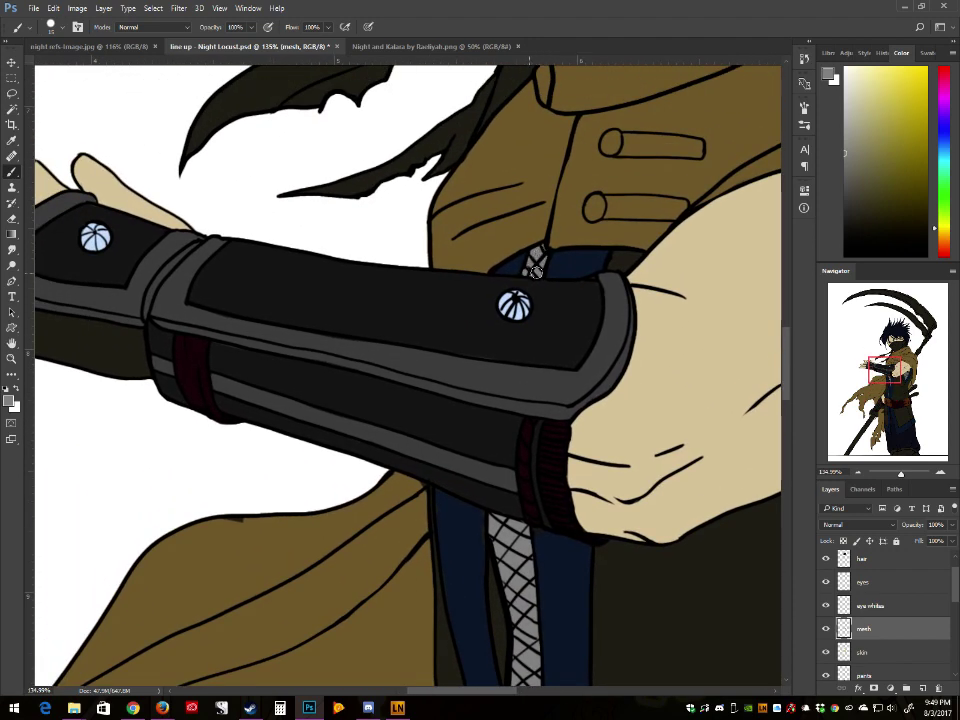
drag(888, 370, 891, 367)
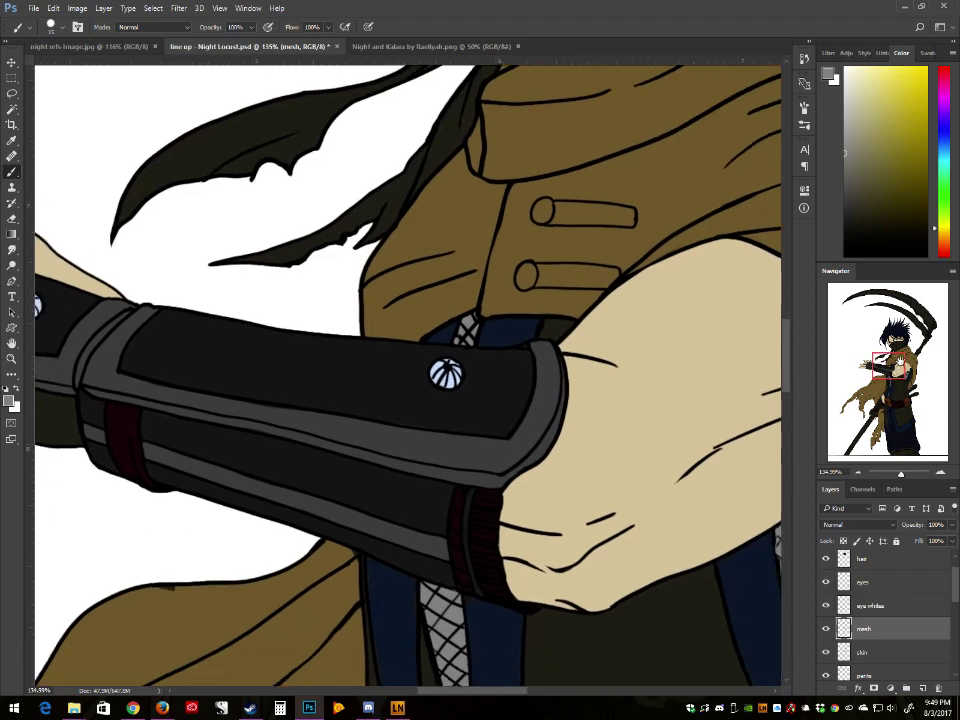
drag(898, 477, 896, 477)
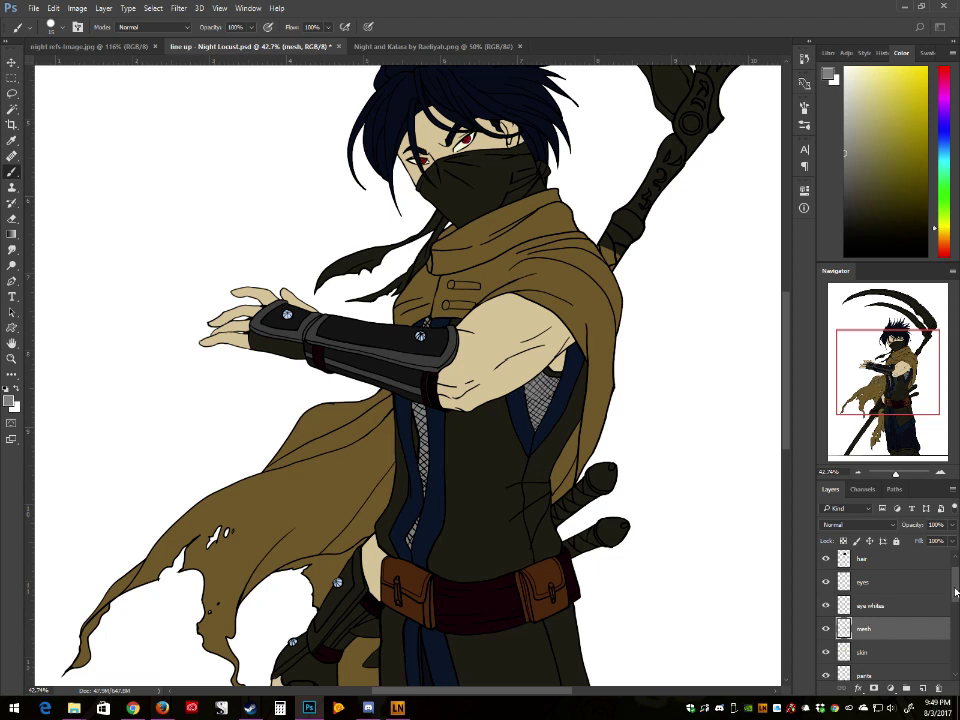
Step: Remove the brown cloak colour spilling onto the scythe shaft behind the shoulder on the cloak layer
mouse_move(955, 591)
mouse_down()
mouse_move(943, 651)
mouse_move(911, 638)
mouse_up()
click(897, 624)
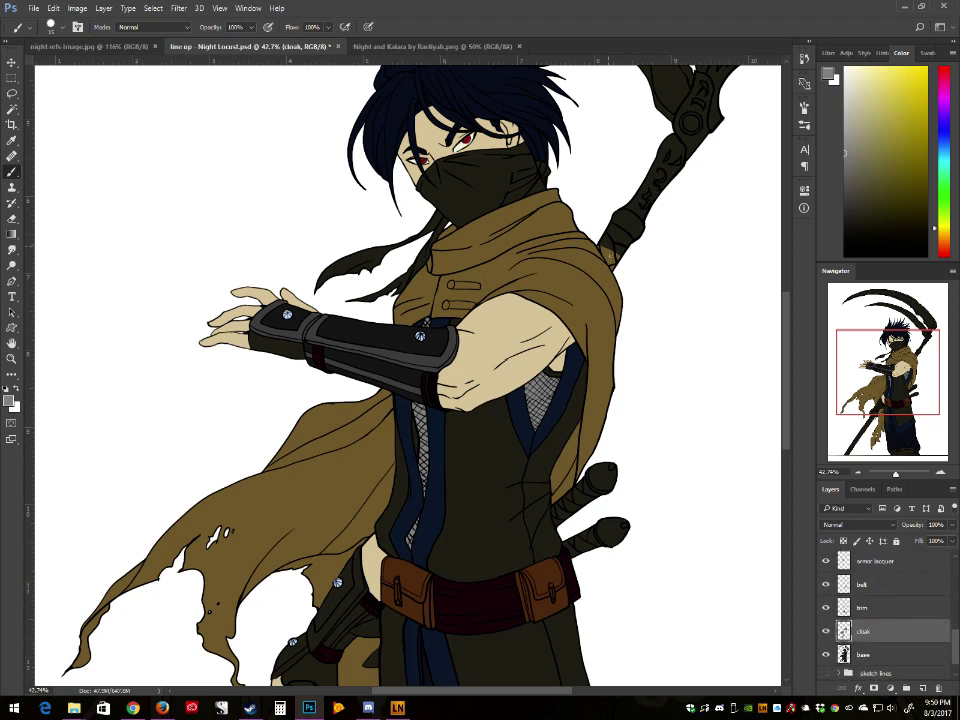
drag(608, 255, 600, 245)
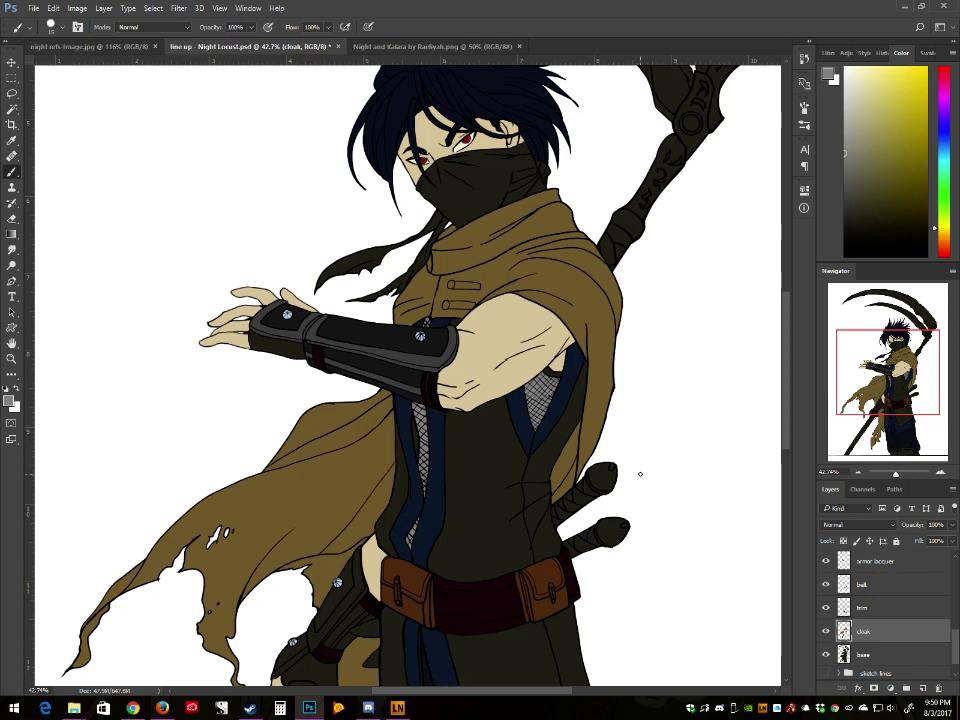
Step: Toggle the armor accents 2, armor accents and armor layers to check their contents, and make the armor layer active
scroll(662, 285, up, 3)
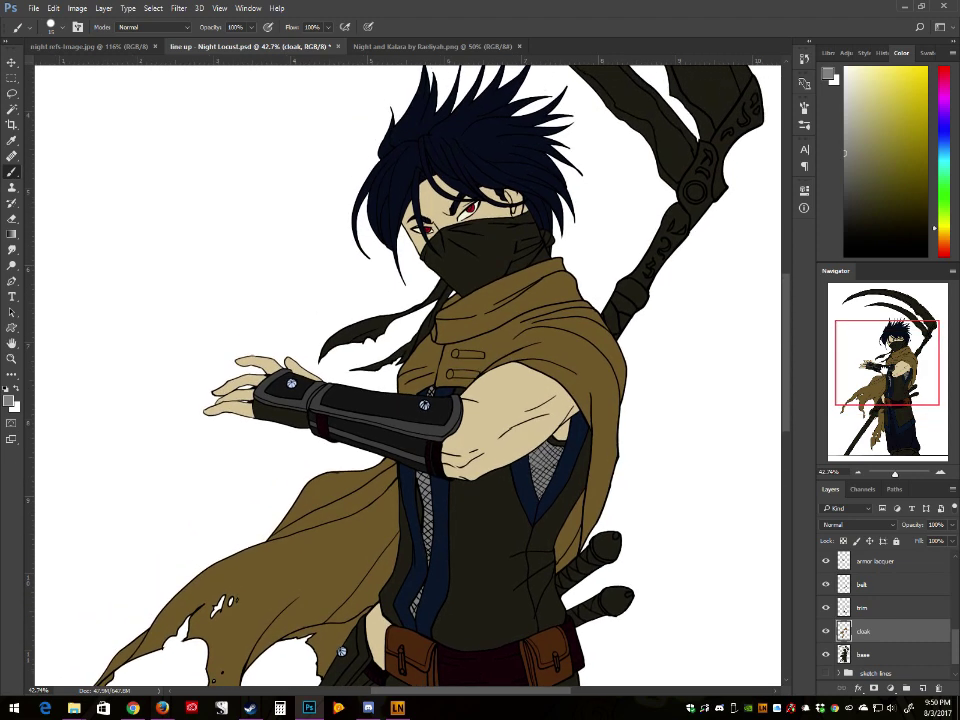
drag(887, 363, 881, 373)
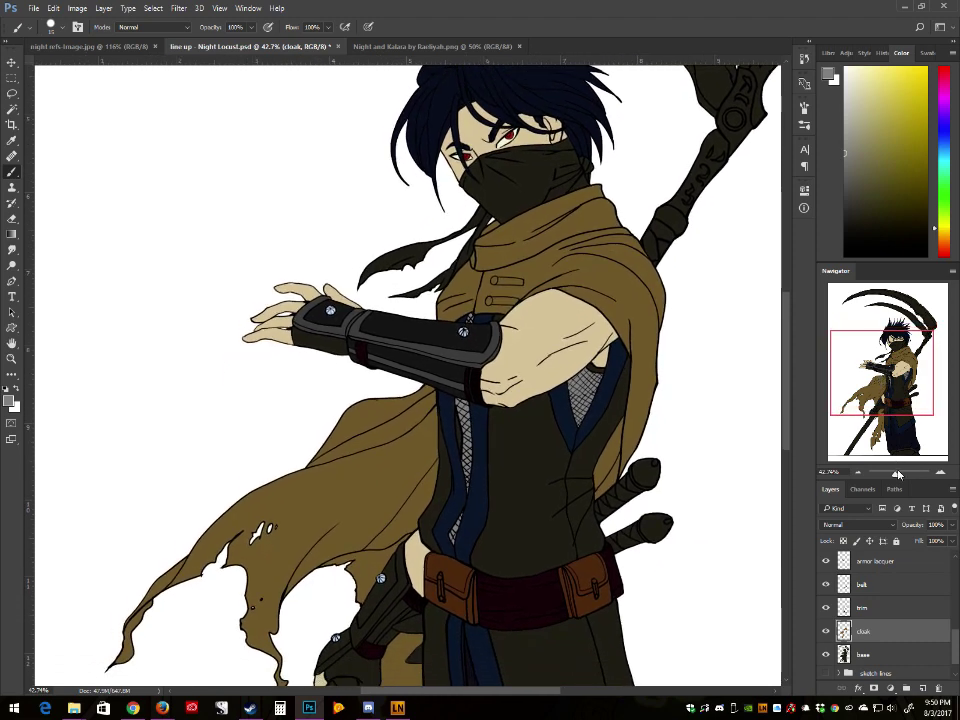
drag(897, 474, 895, 476)
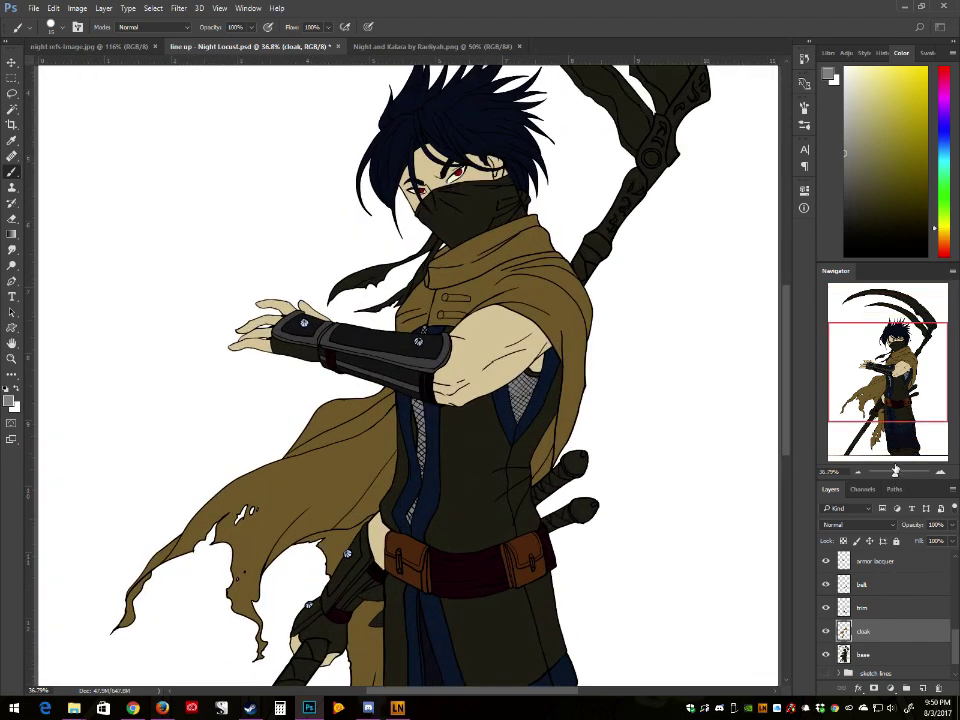
scroll(662, 264, down, 5)
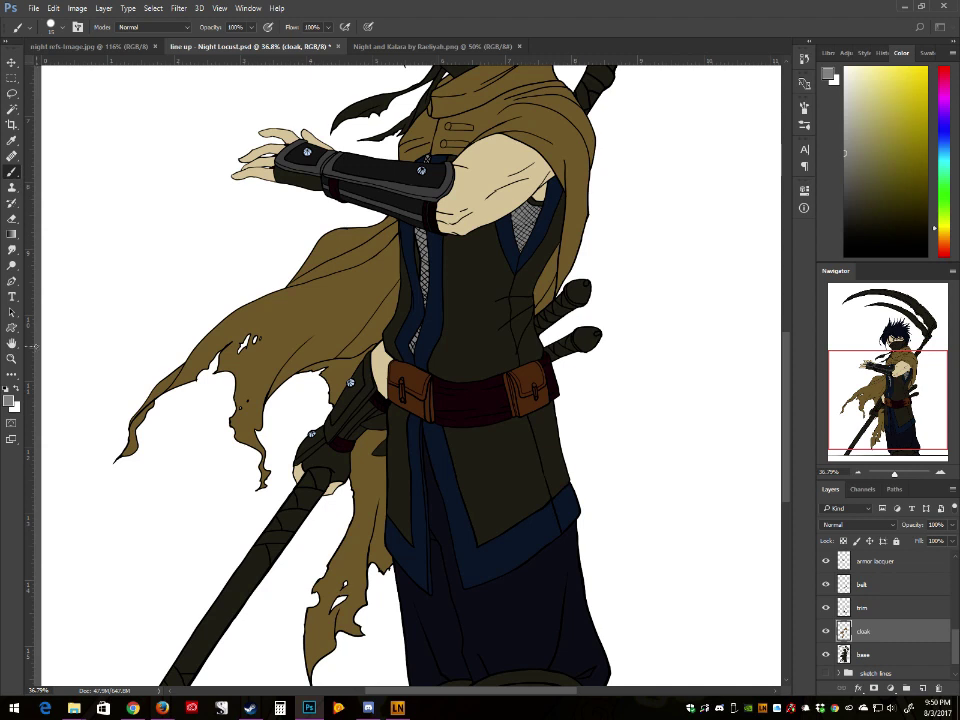
scroll(885, 610, up, 5)
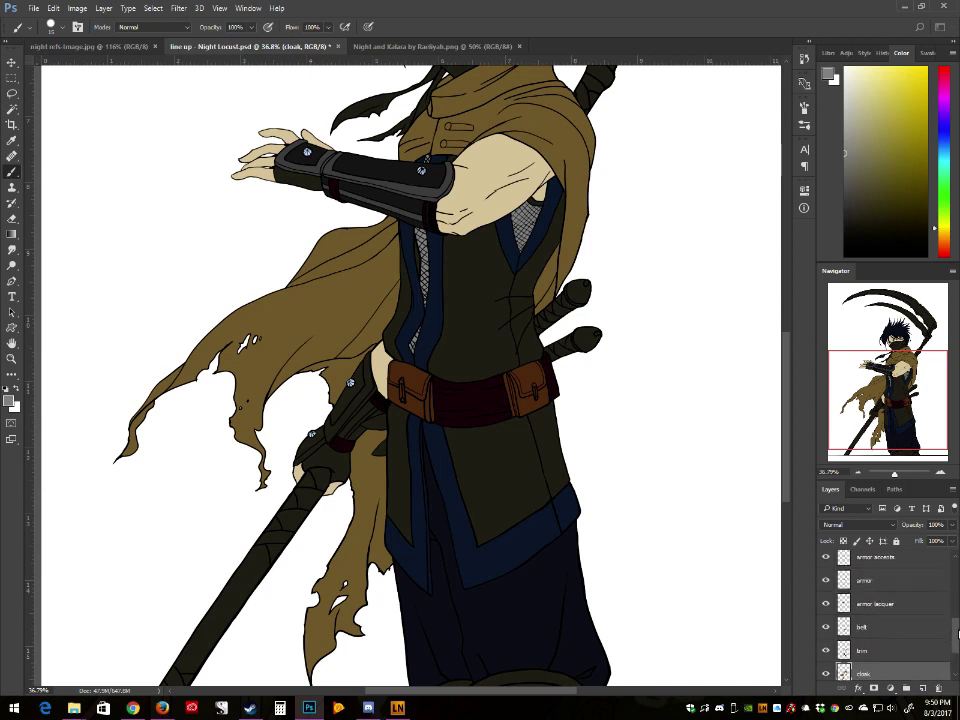
click(900, 622)
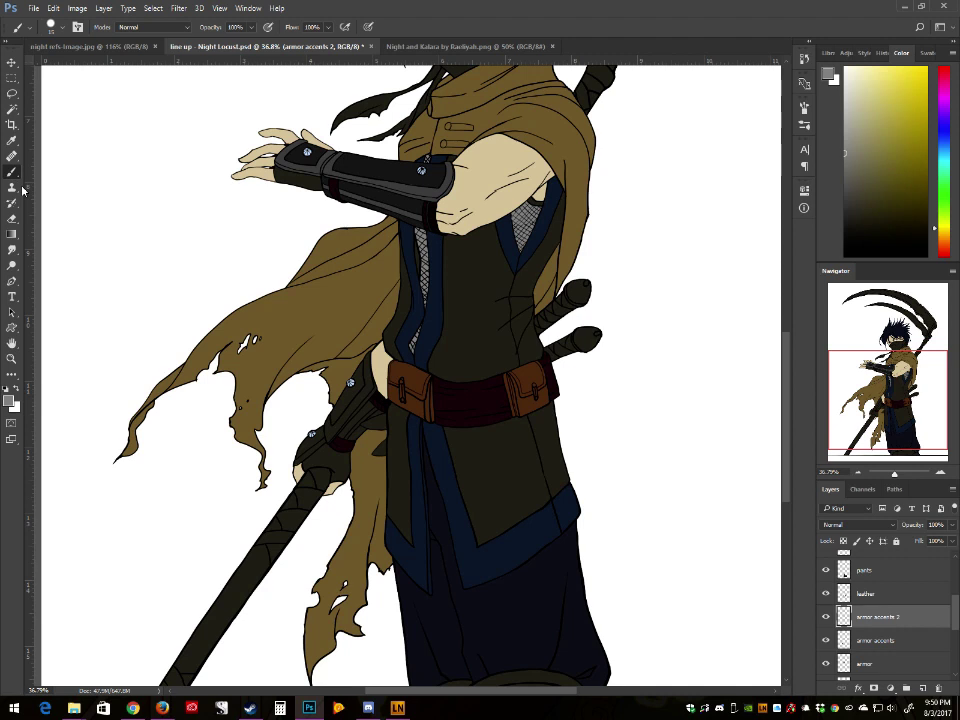
click(828, 618)
click(829, 618)
click(828, 642)
click(830, 644)
click(864, 664)
click(828, 667)
click(827, 664)
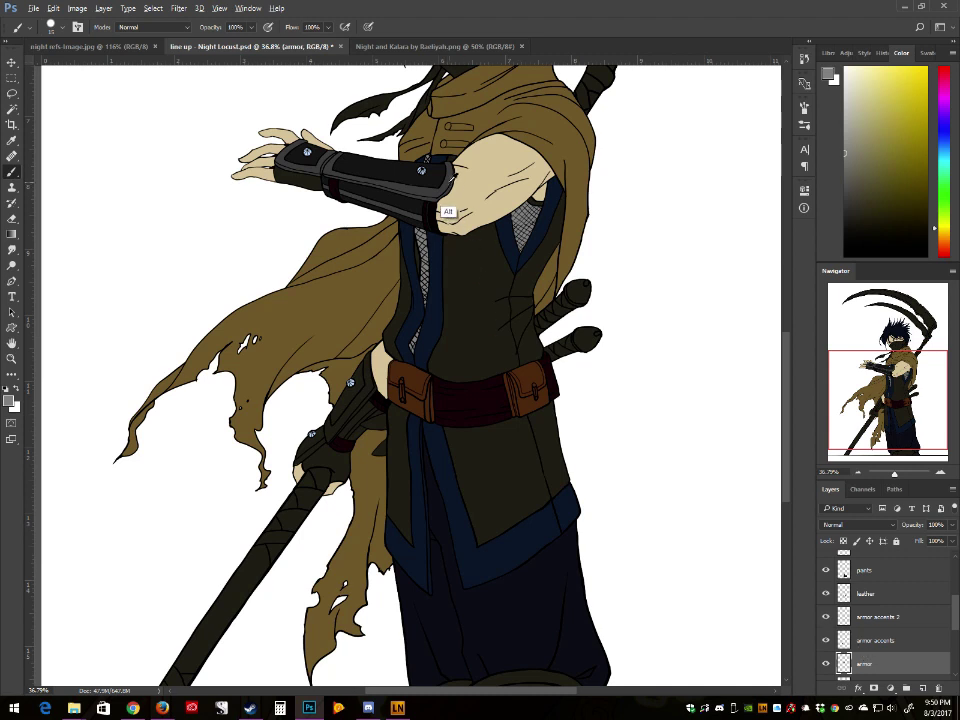
Step: Sample the dark grey of the raised bracer's edging and paint the lowered arm's bracer edging with it on the armor layer
alt+click(435, 427)
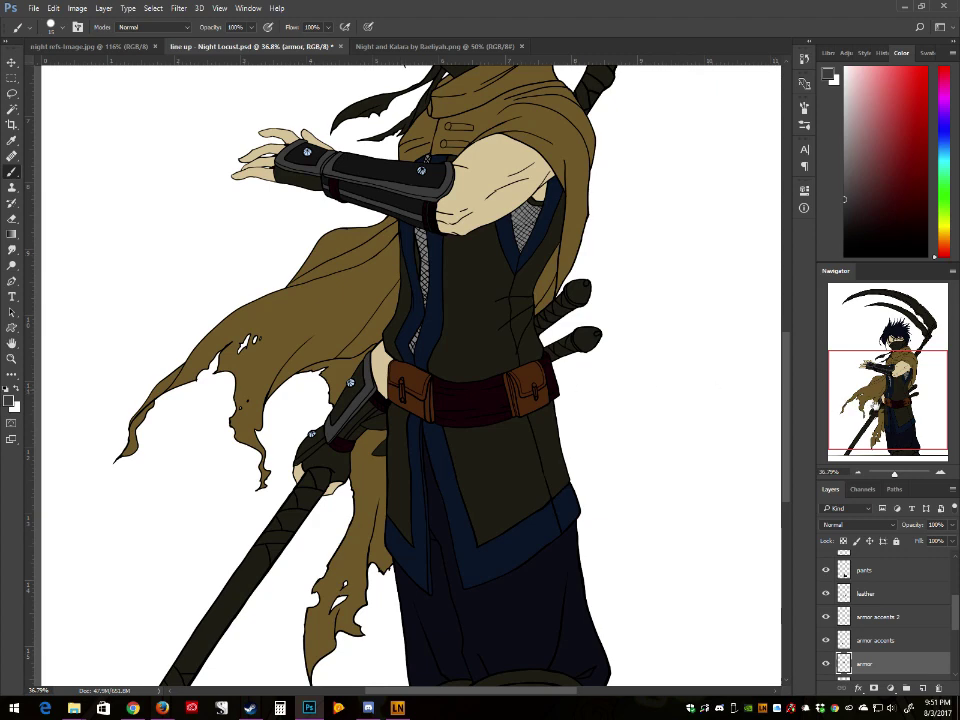
drag(895, 474, 897, 474)
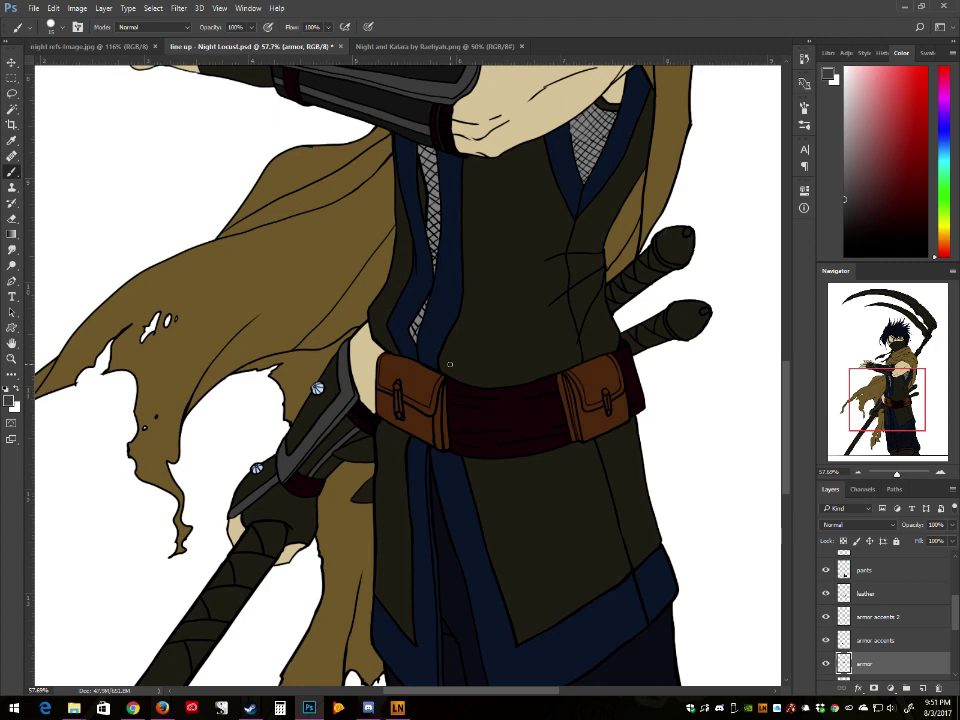
drag(449, 365, 494, 535)
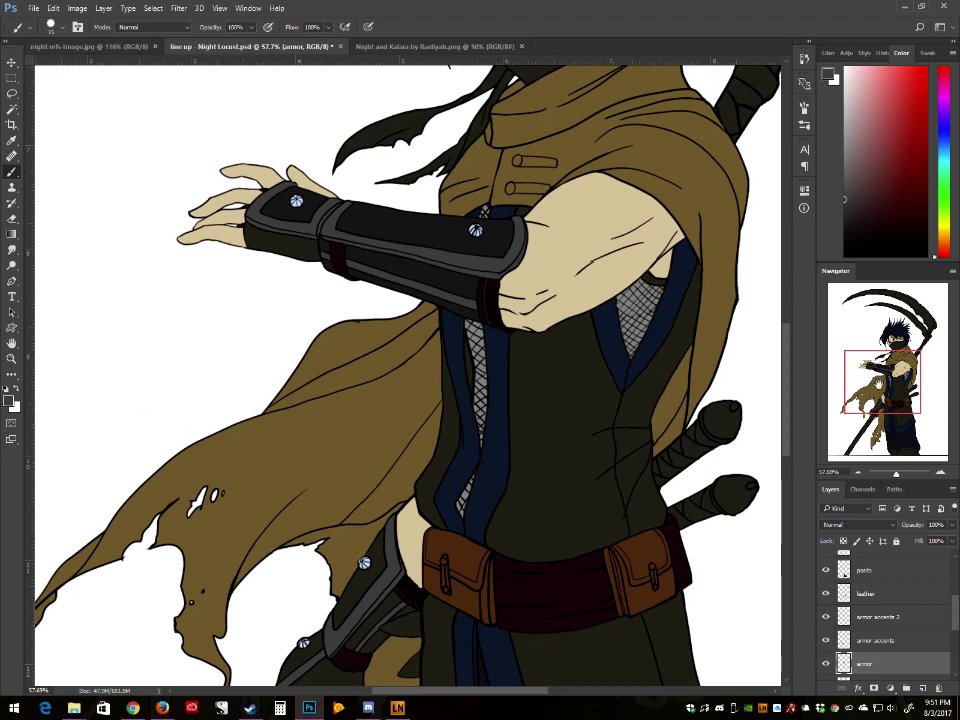
drag(660, 287, 684, 118)
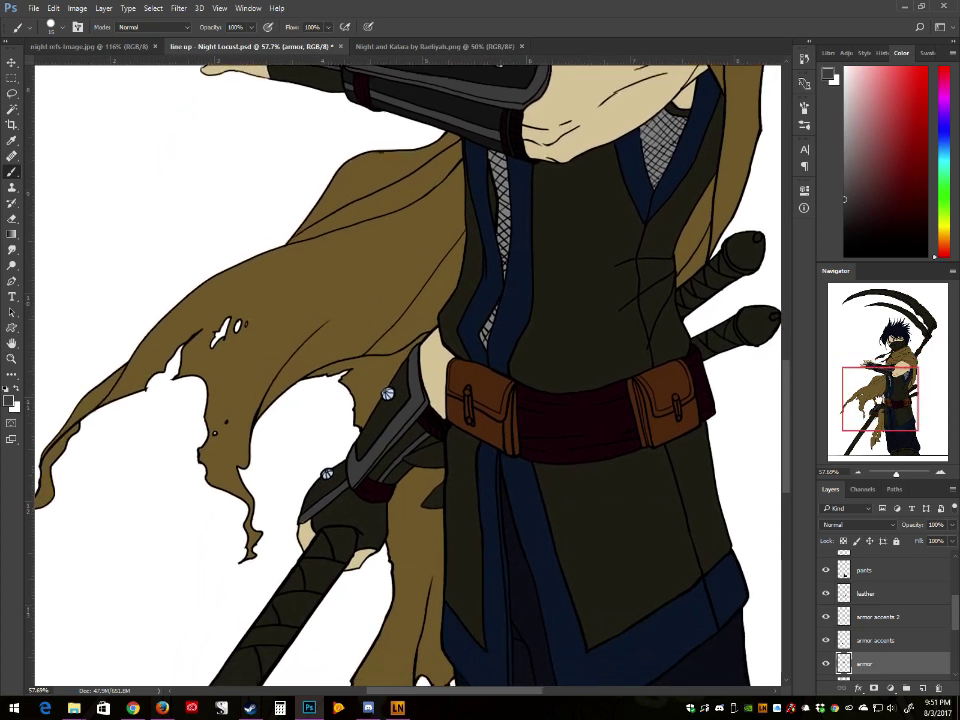
drag(858, 383, 853, 390)
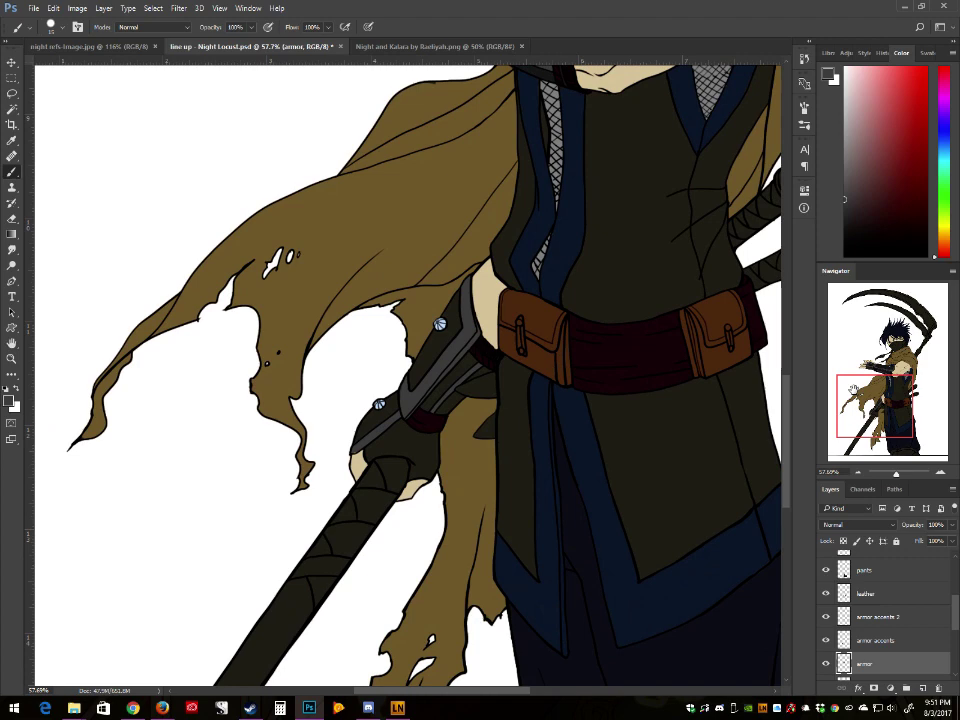
drag(852, 389, 871, 408)
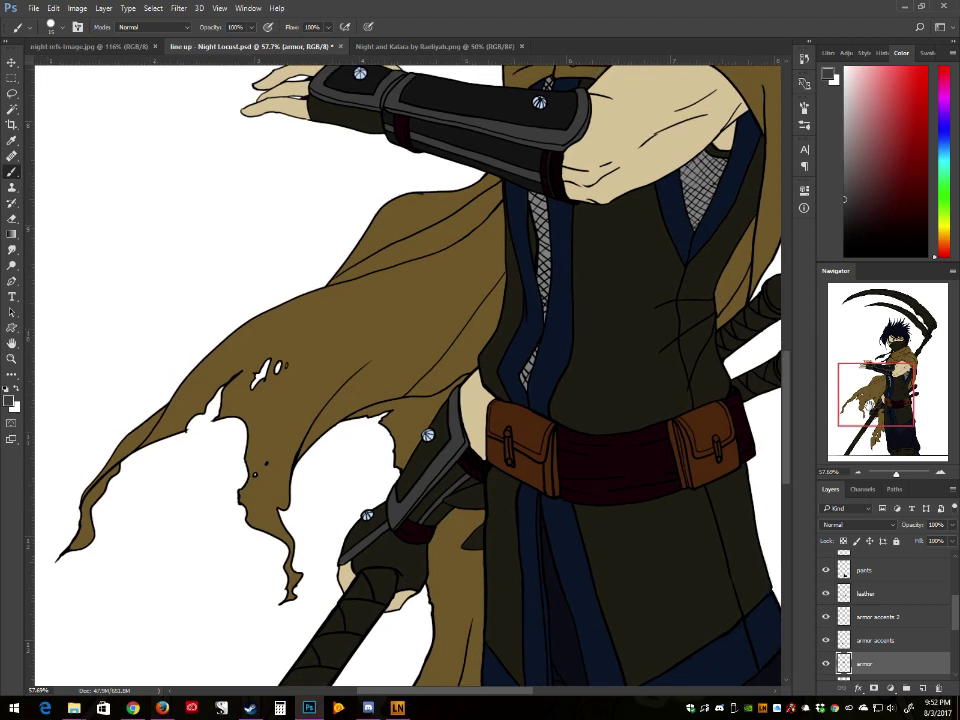
Step: Check the armor accents 2 layer's contents, make the armor lacquer layer active and save the document
click(826, 617)
click(826, 617)
scroll(951, 627, down, 1)
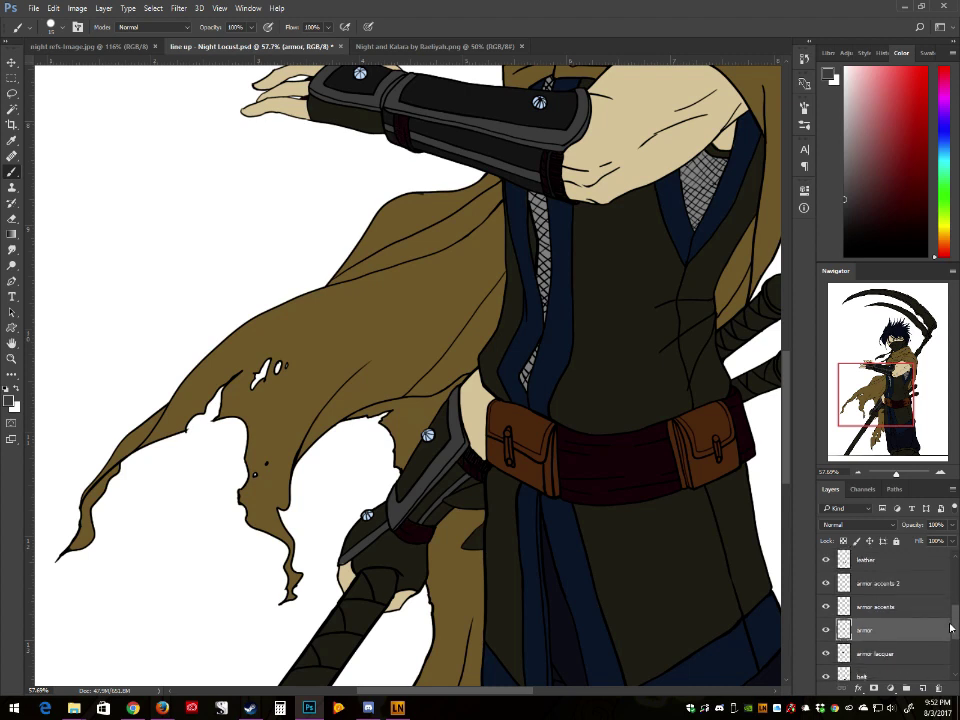
click(862, 653)
drag(891, 476, 903, 476)
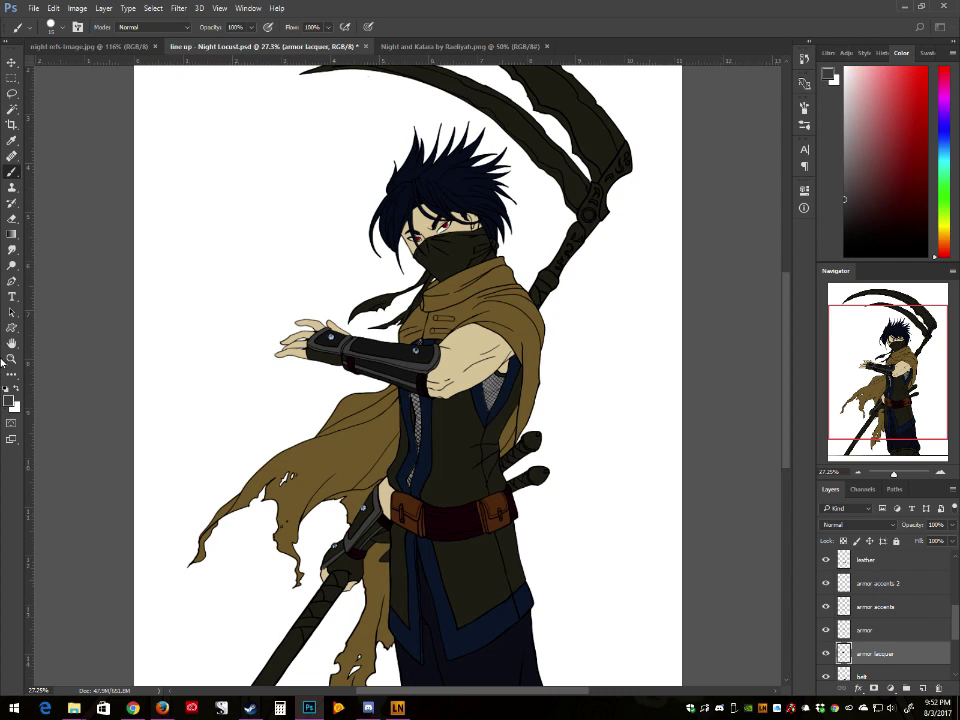
click(15, 388)
click(33, 8)
click(43, 128)
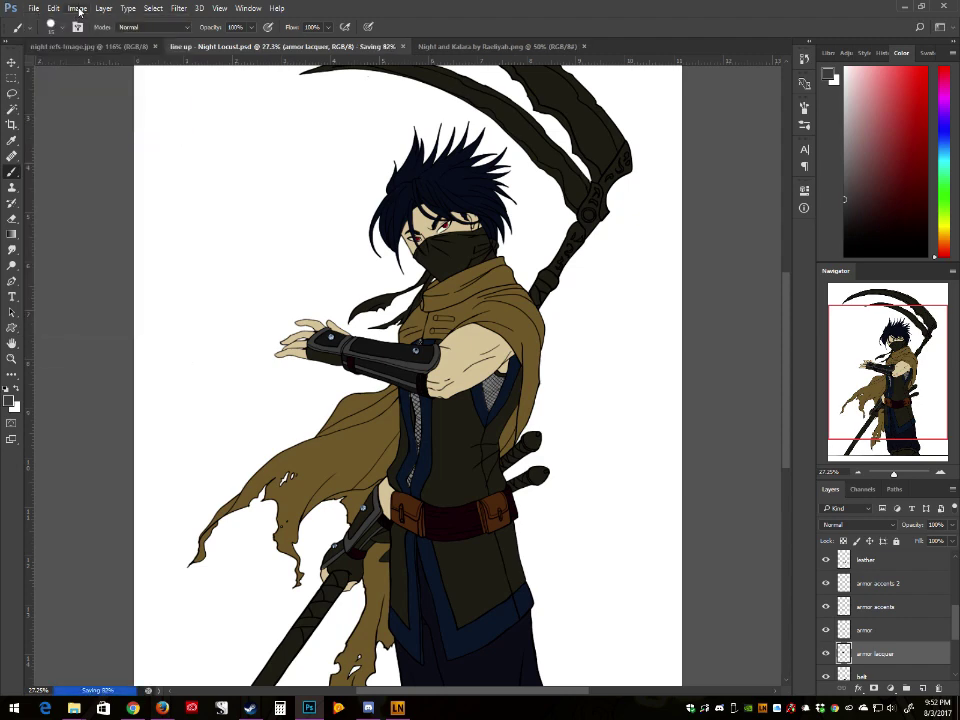
Step: Darken the armor lacquer layer with a Hue/Saturation adjustment at lightness -20, checking it against the original in the preview
click(77, 8)
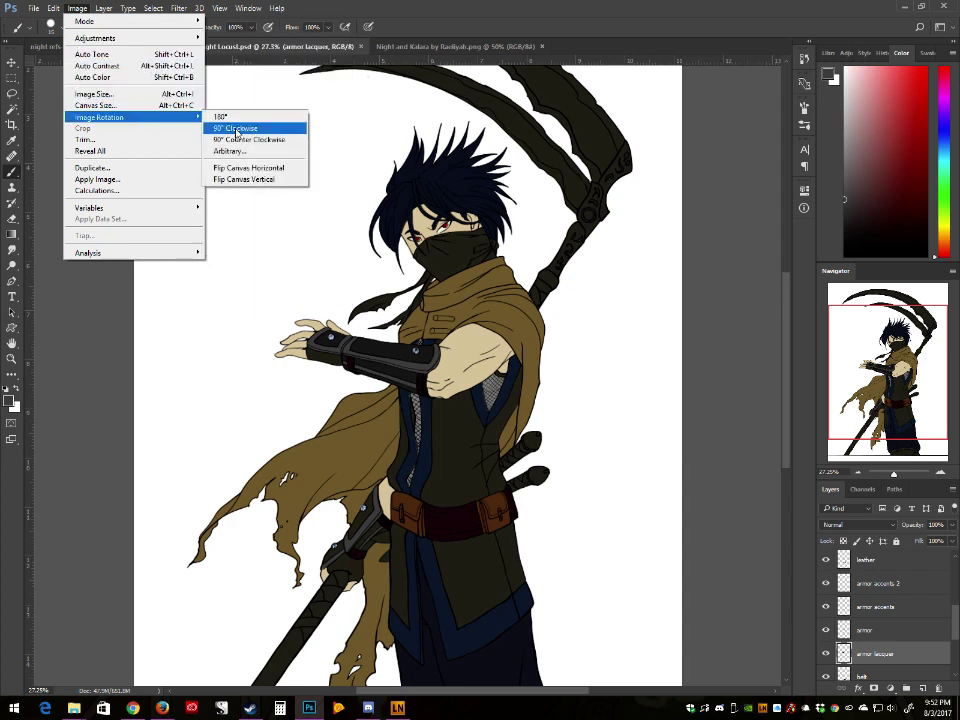
click(250, 100)
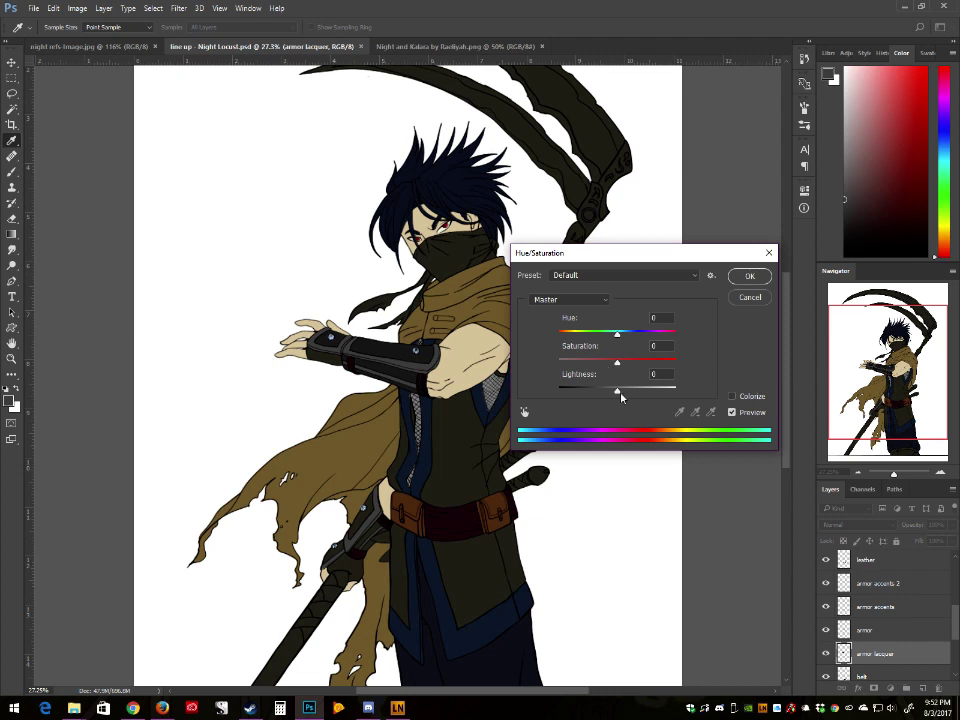
drag(617, 391, 618, 364)
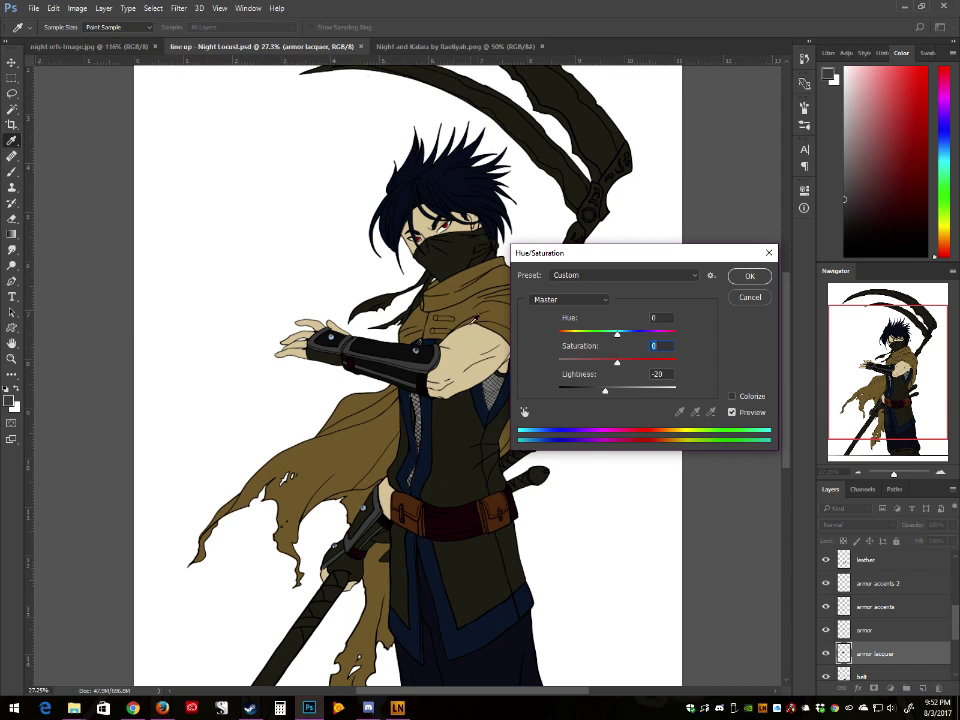
click(742, 417)
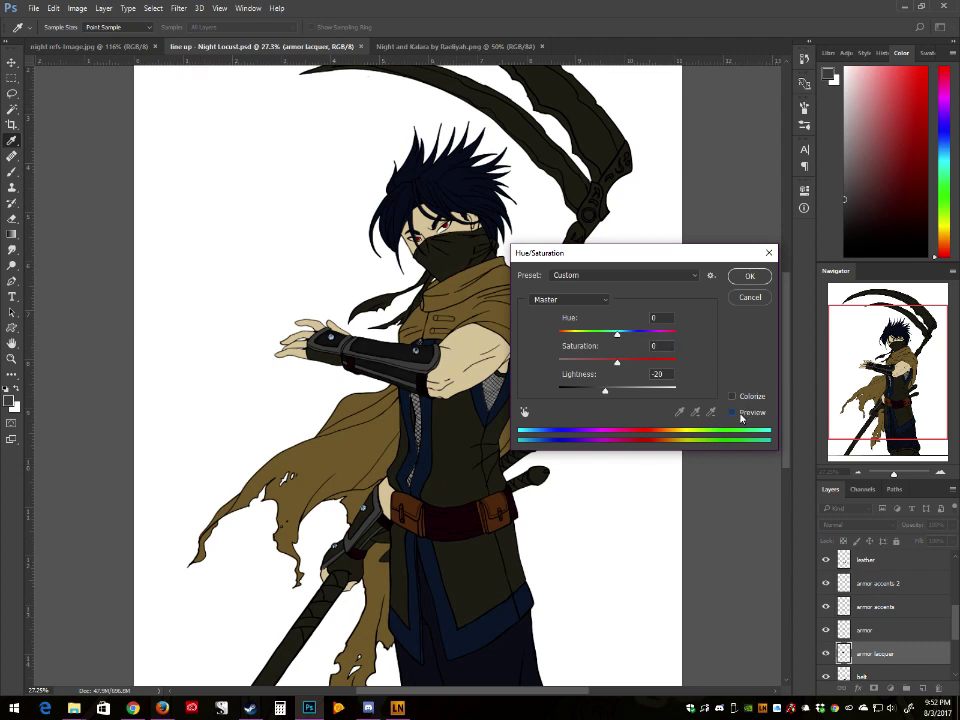
click(749, 276)
key(b)
Step: Examine the darkened bracer plates up close and against the whole figure to judge their contrast with the clothing
click(11, 358)
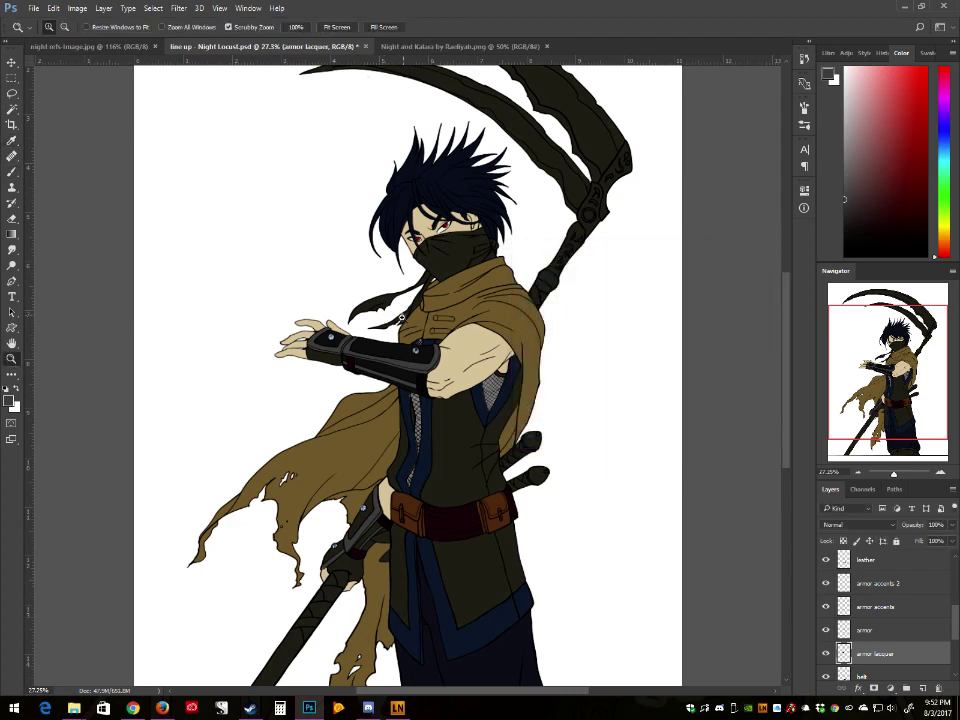
click(389, 347)
click(389, 347)
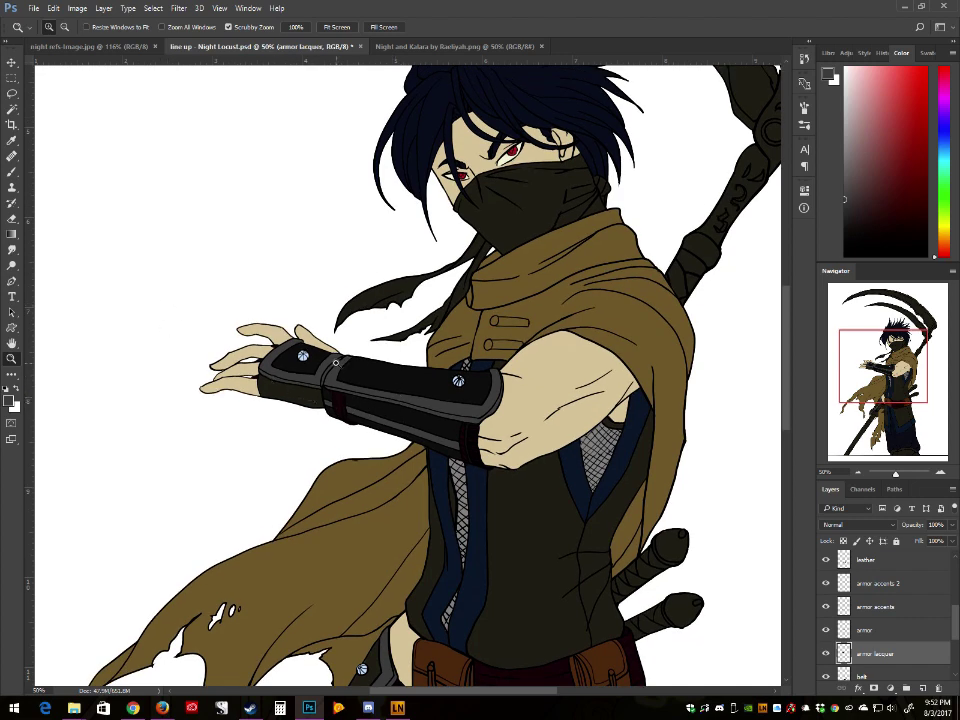
scroll(397, 452, down, 3)
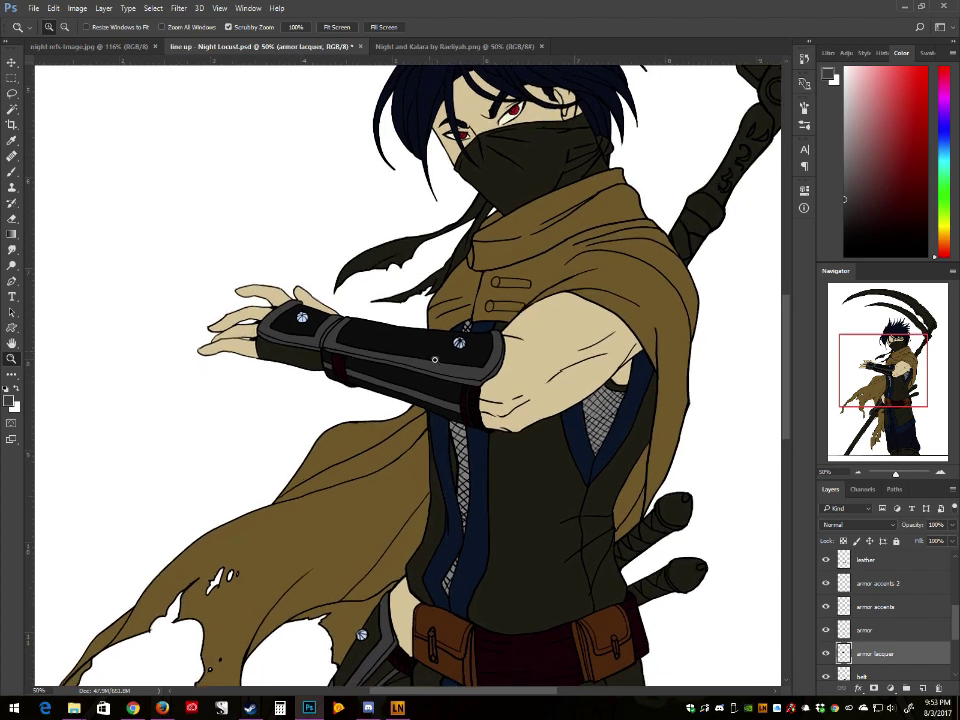
click(434, 359)
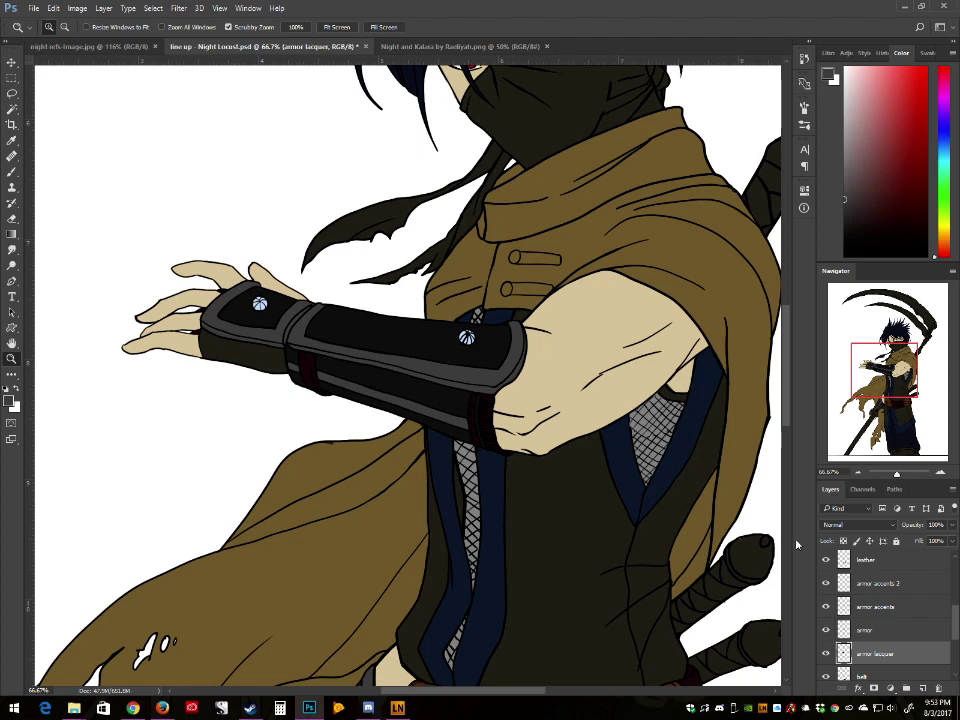
click(896, 477)
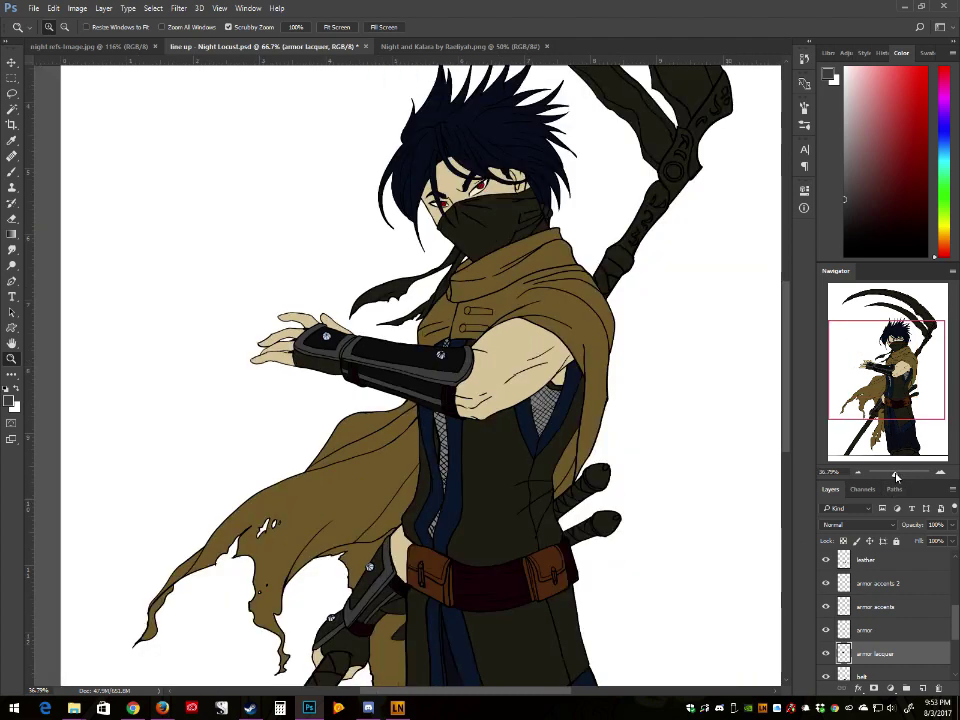
drag(896, 477, 893, 477)
click(447, 423)
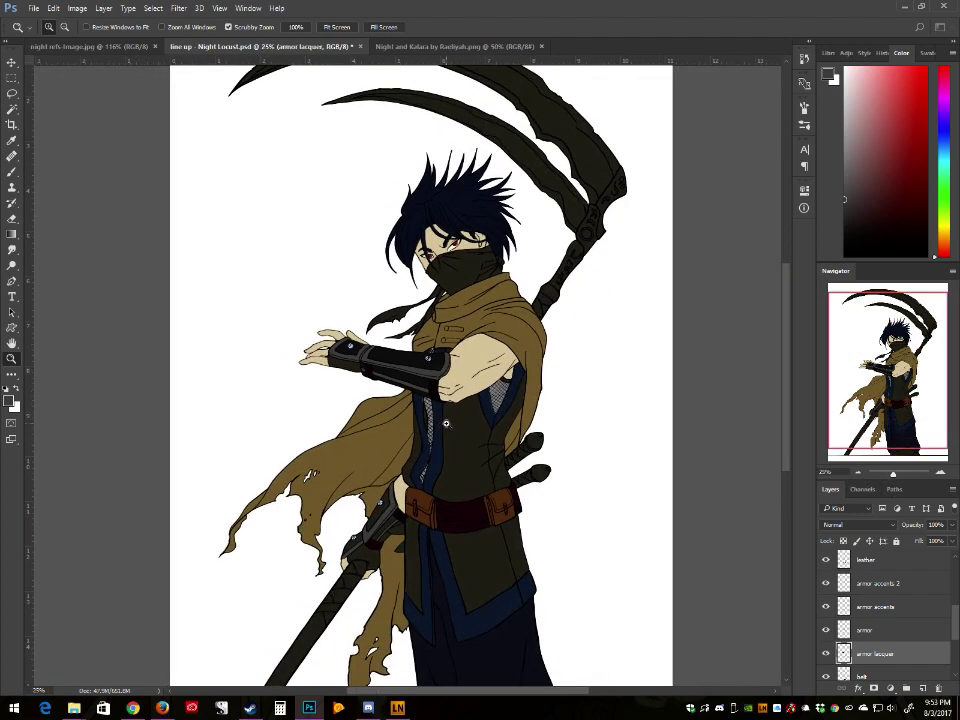
click(417, 410)
click(417, 409)
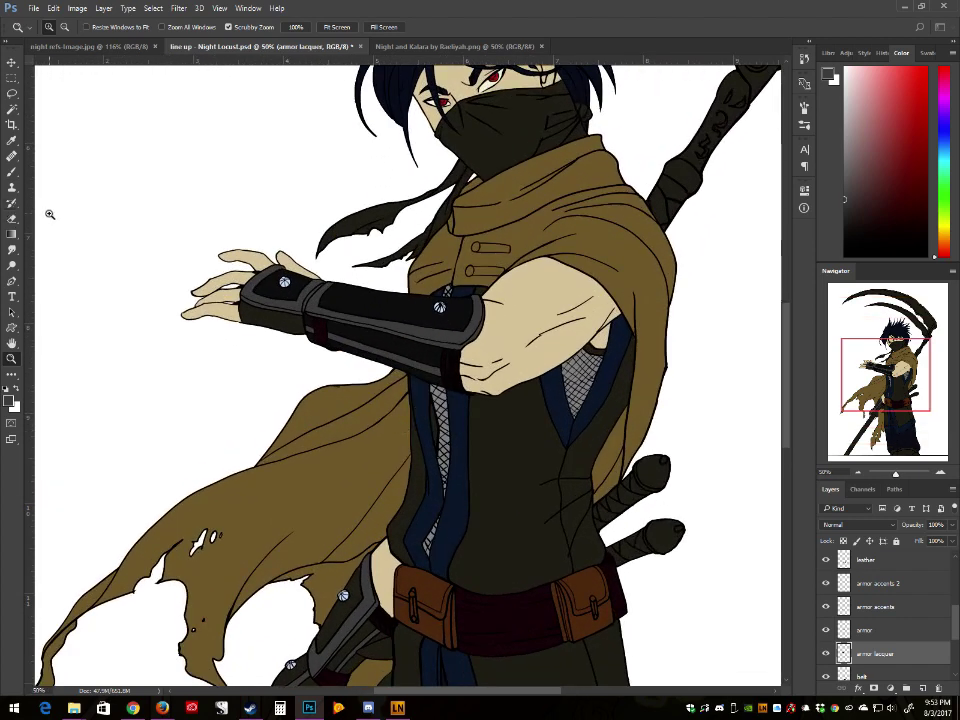
Step: Adjust the base layer's Hue/Saturation to saturation -30 and lightness -4
scroll(881, 650, down, 1)
scroll(881, 650, down, 4)
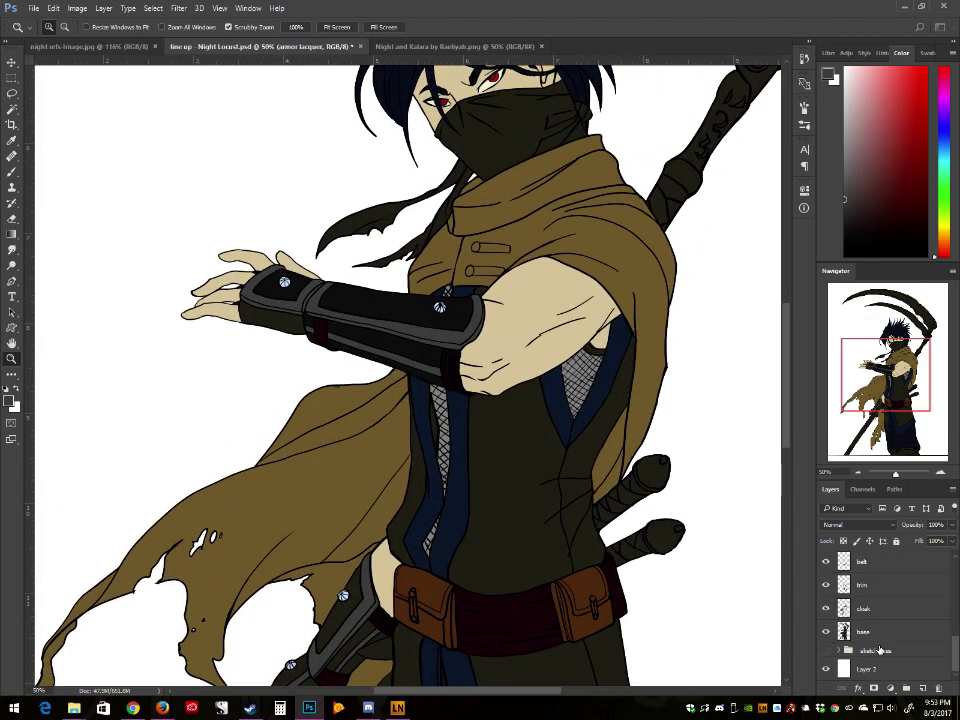
click(881, 631)
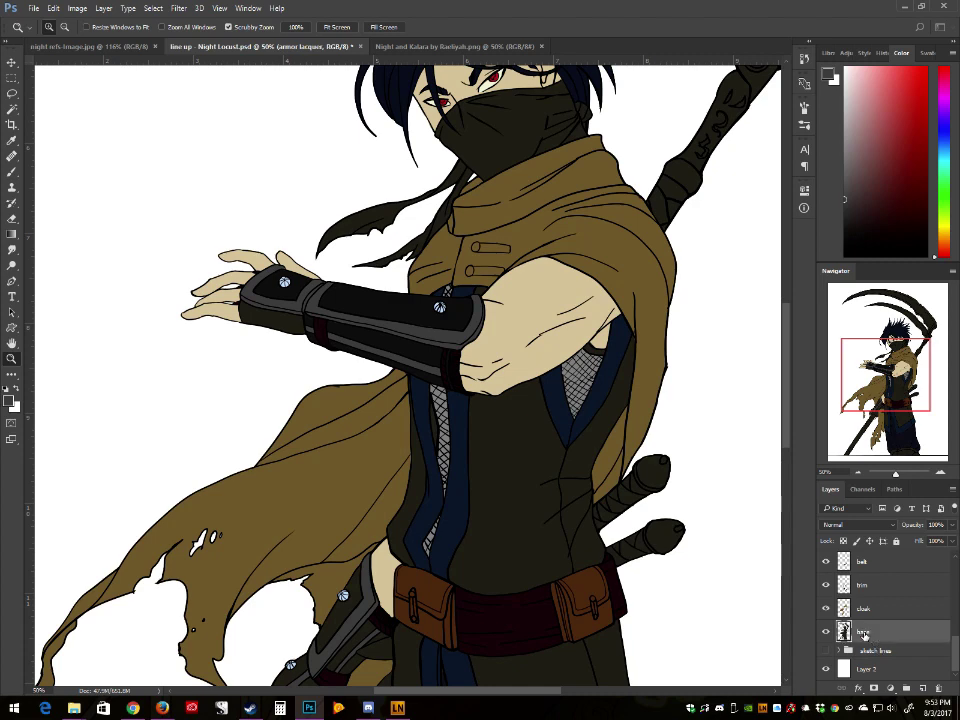
click(77, 8)
mouse_move(140, 38)
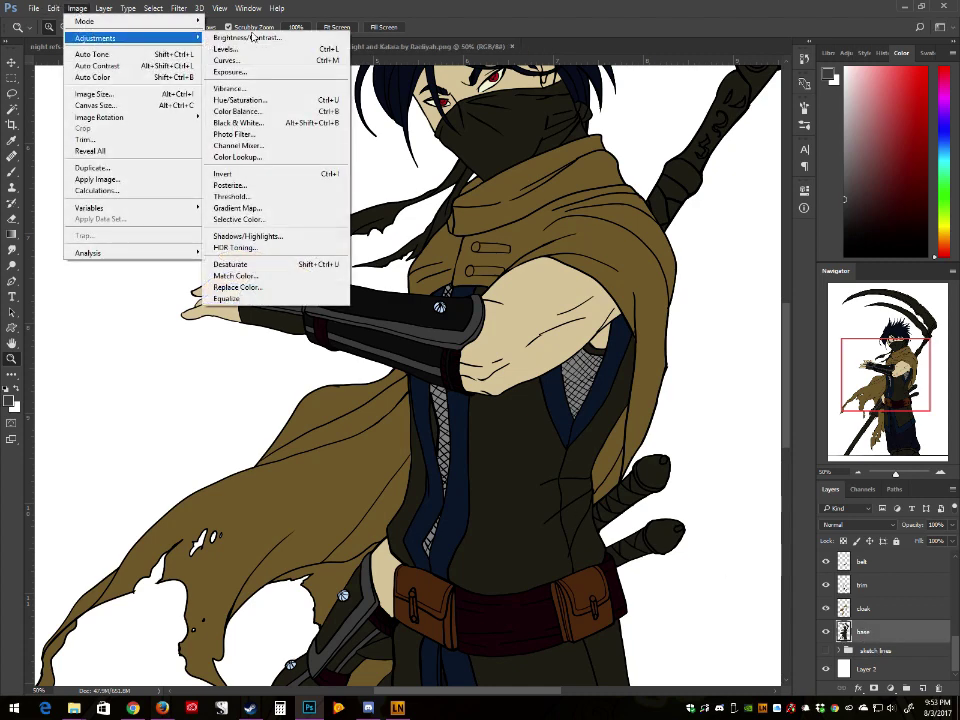
click(306, 99)
mouse_move(616, 391)
mouse_down()
mouse_move(610, 363)
mouse_move(599, 365)
mouse_move(642, 364)
mouse_move(540, 366)
mouse_move(660, 366)
mouse_move(600, 369)
mouse_move(615, 396)
mouse_up()
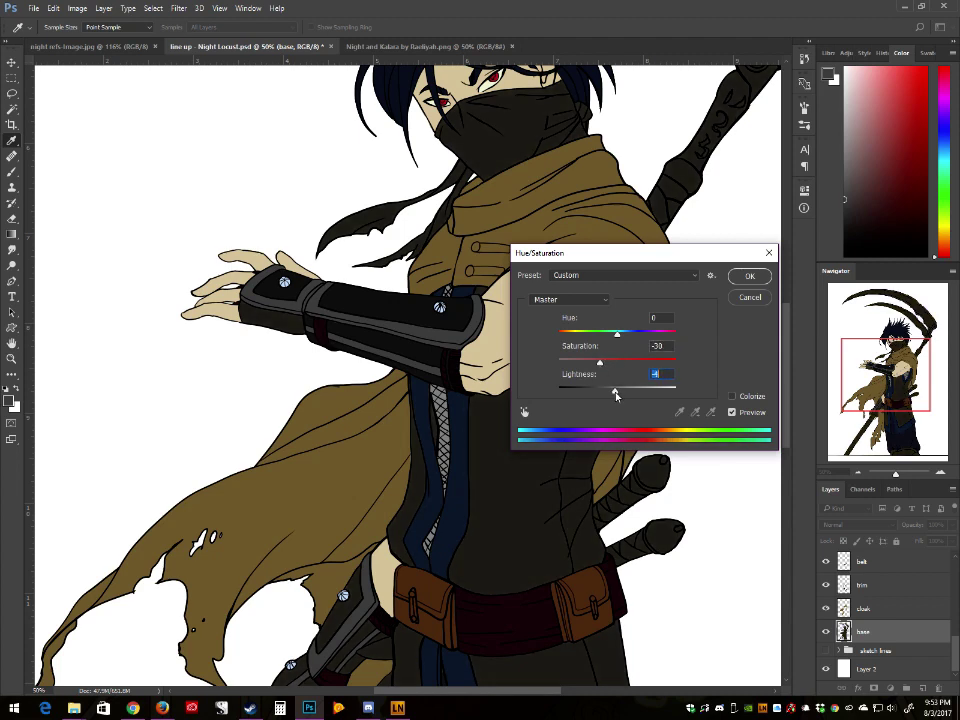
click(748, 276)
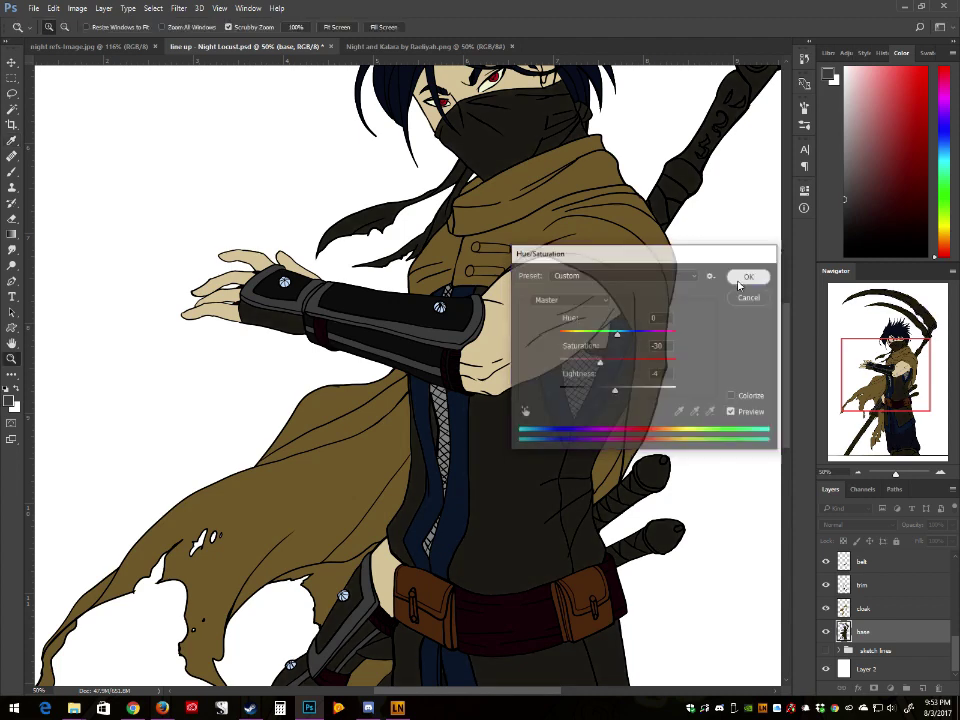
Step: Darken the armor lacquer layer further with a Hue/Saturation lightness of -11, comparing it with the preview off and on
scroll(875, 587, up, 2)
click(875, 587)
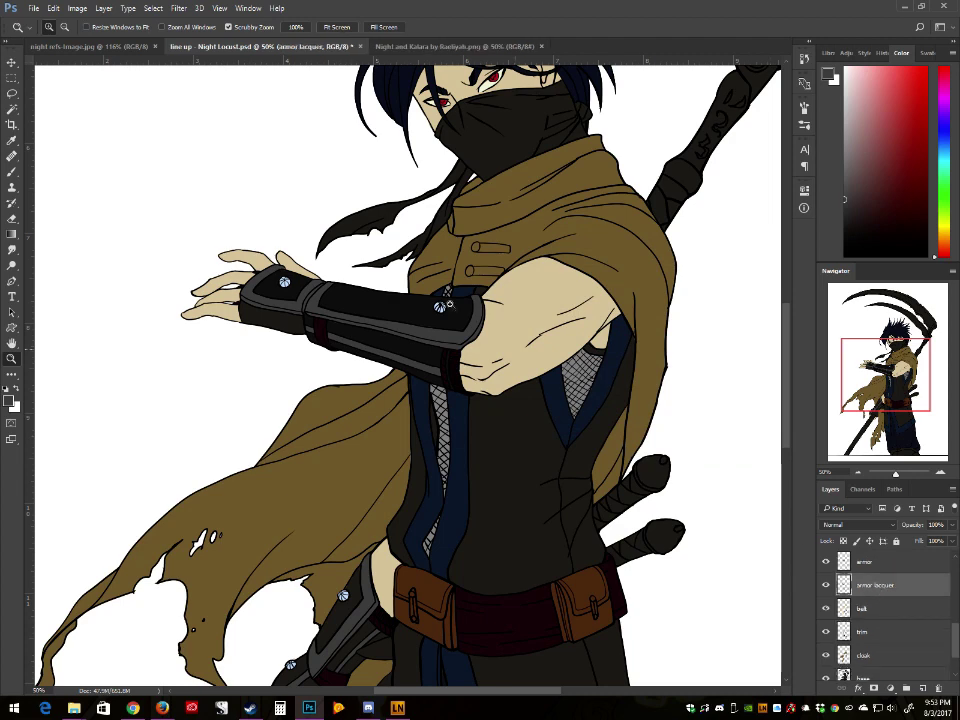
click(76, 7)
mouse_move(70, 37)
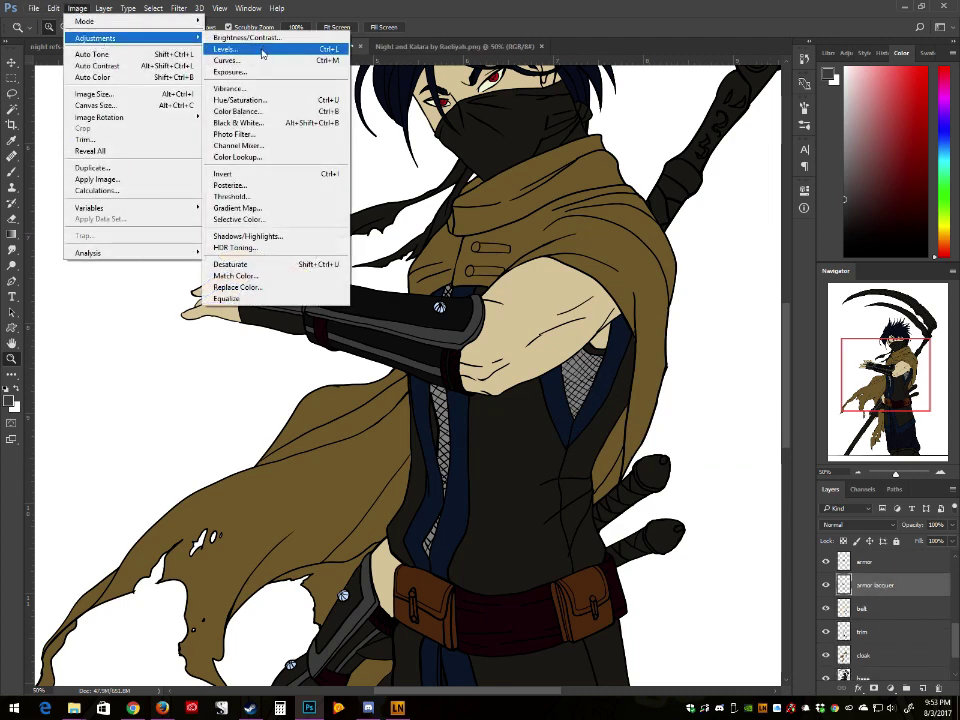
click(274, 97)
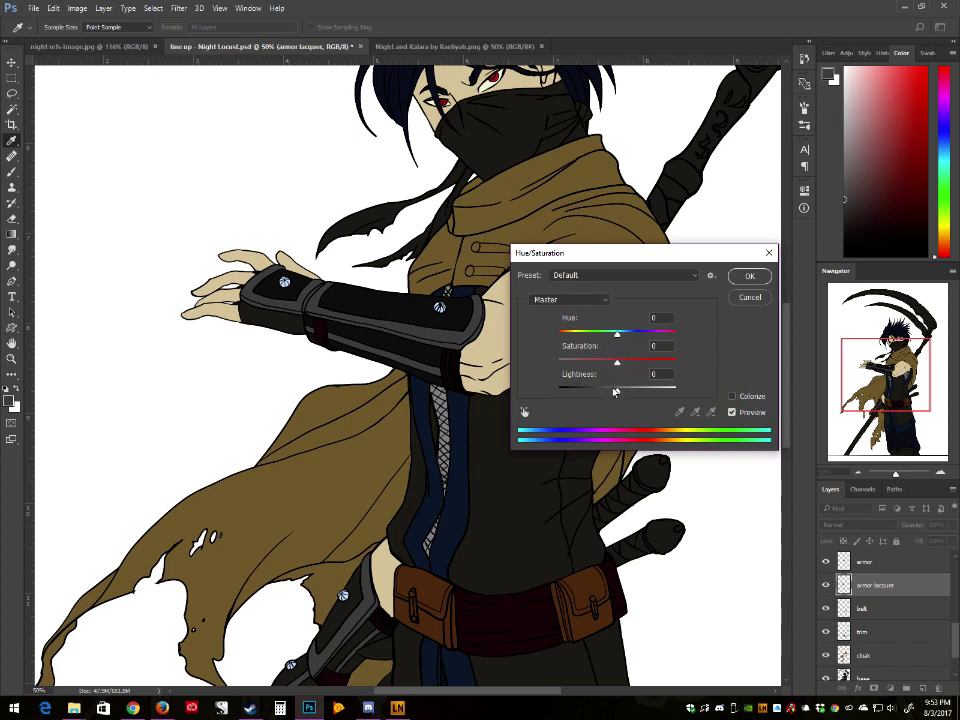
mouse_move(617, 391)
mouse_down()
mouse_move(543, 397)
mouse_move(612, 394)
mouse_up()
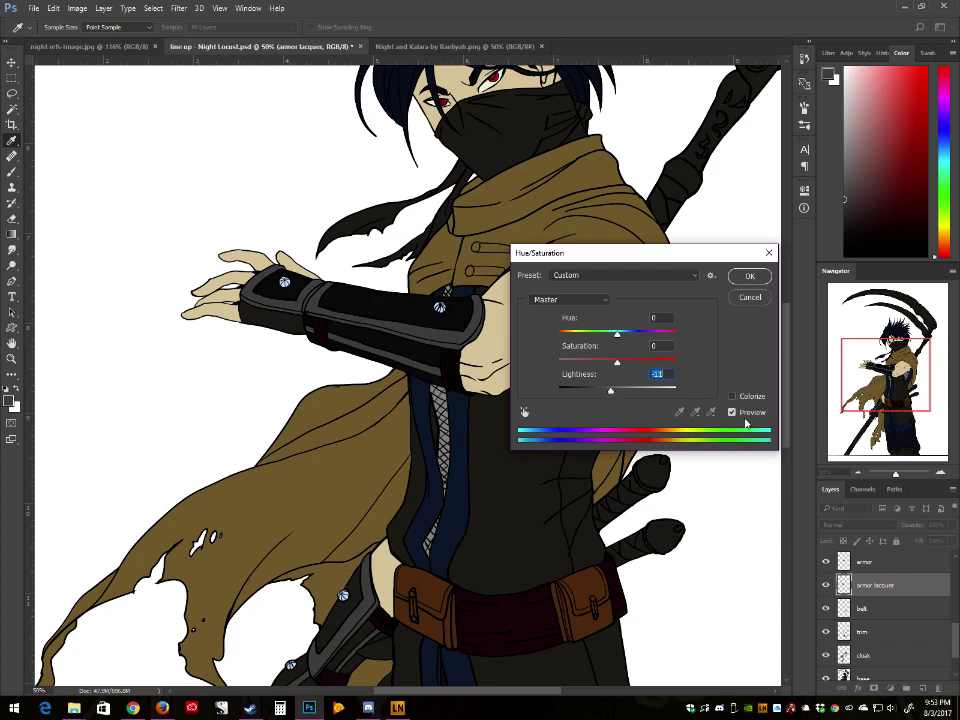
click(611, 392)
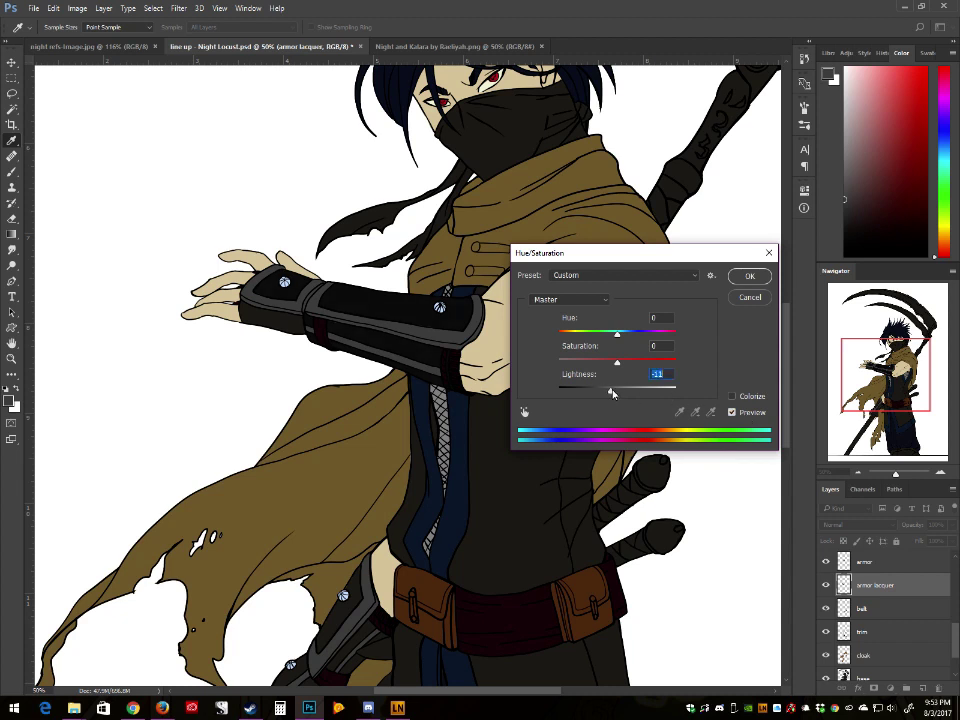
click(752, 413)
click(752, 413)
click(750, 277)
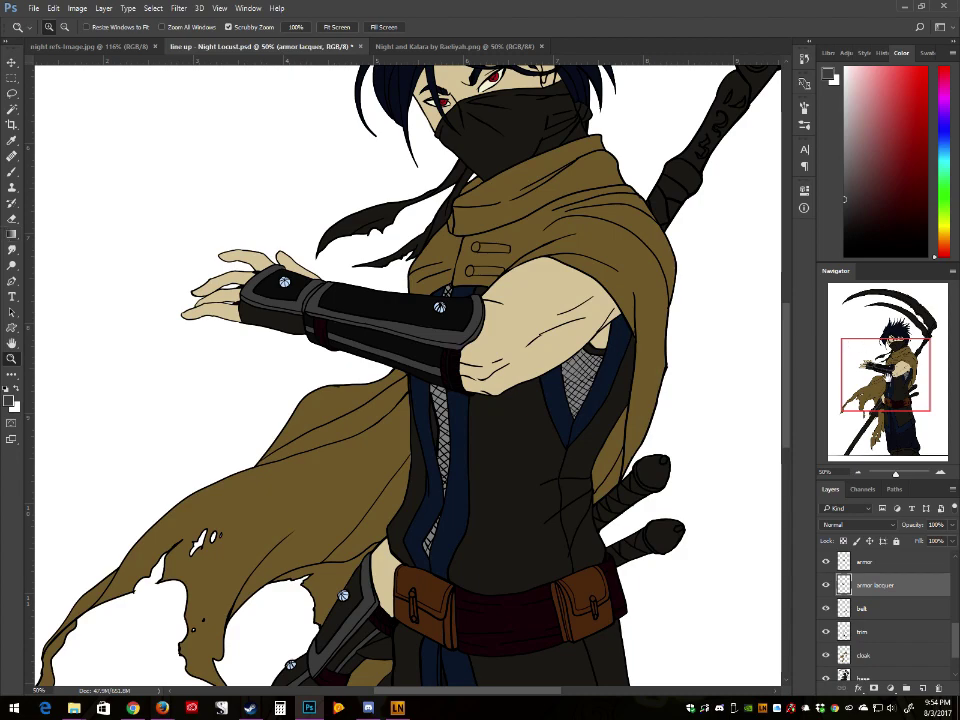
Step: Paint the lowered arm's bracer plates near-black on the armor lacquer layer with a size 25 brush, inside a selection loaded from the base layer
click(893, 358)
drag(893, 357, 893, 353)
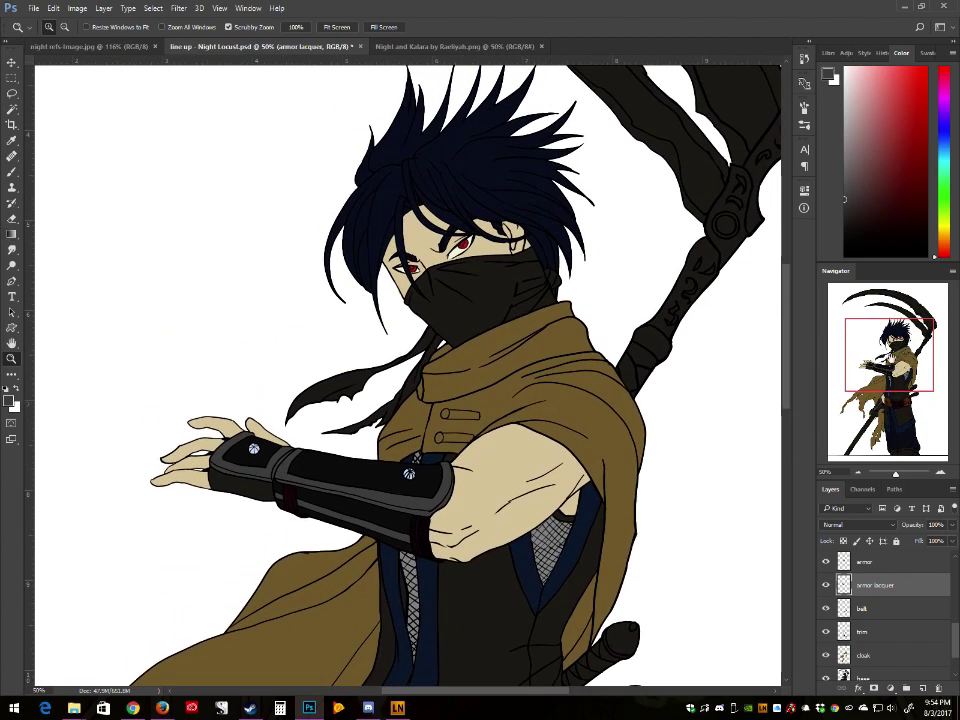
click(885, 363)
scroll(668, 270, down, 6)
scroll(660, 285, left, 2)
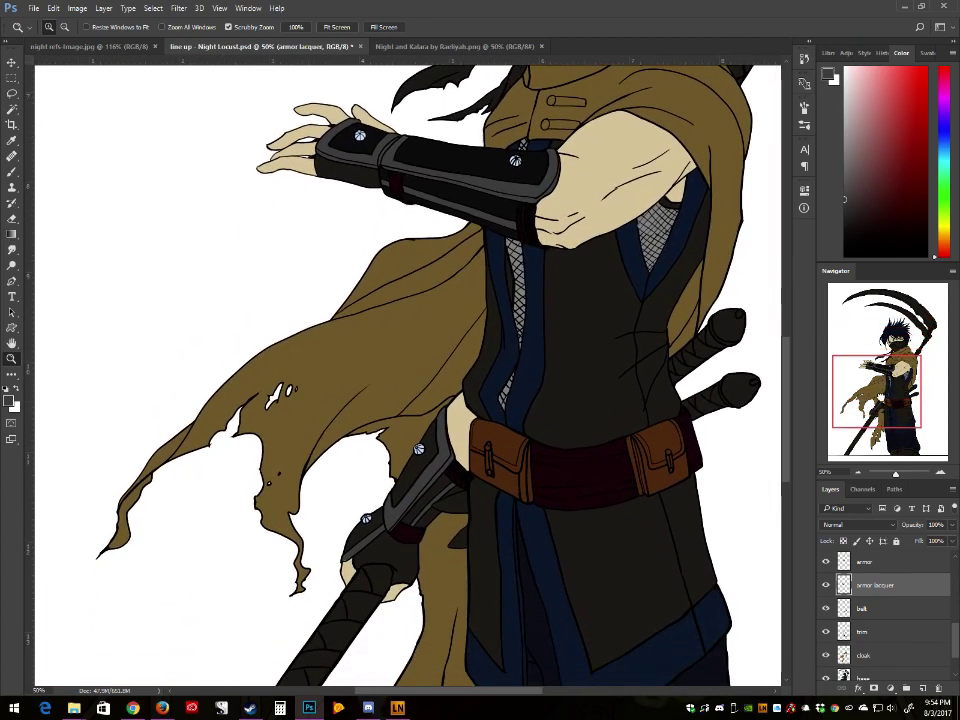
drag(654, 290, 660, 294)
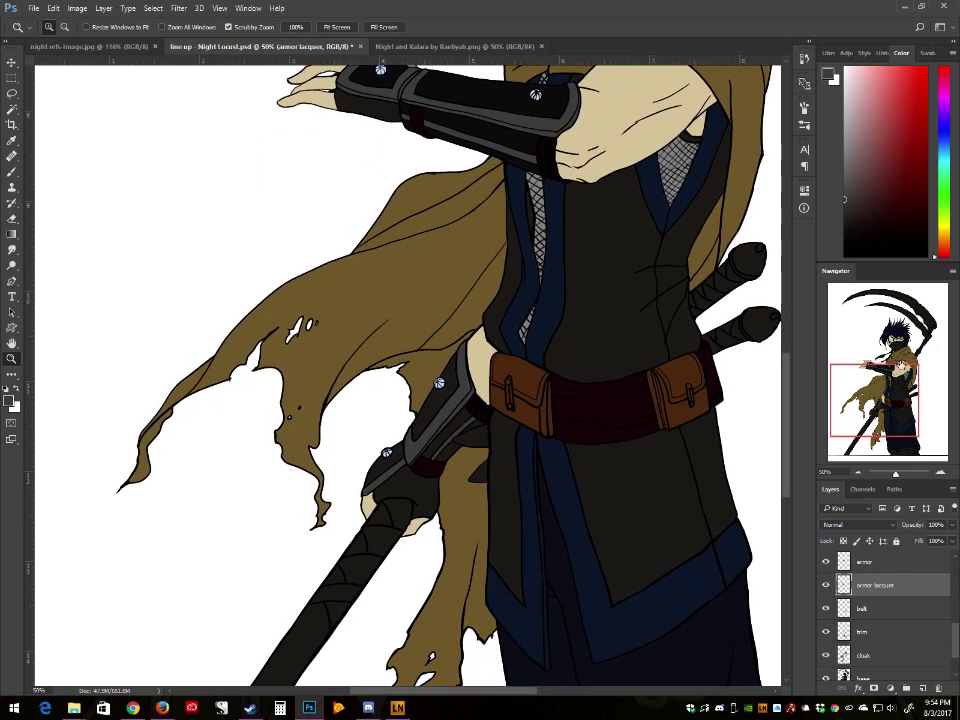
click(14, 176)
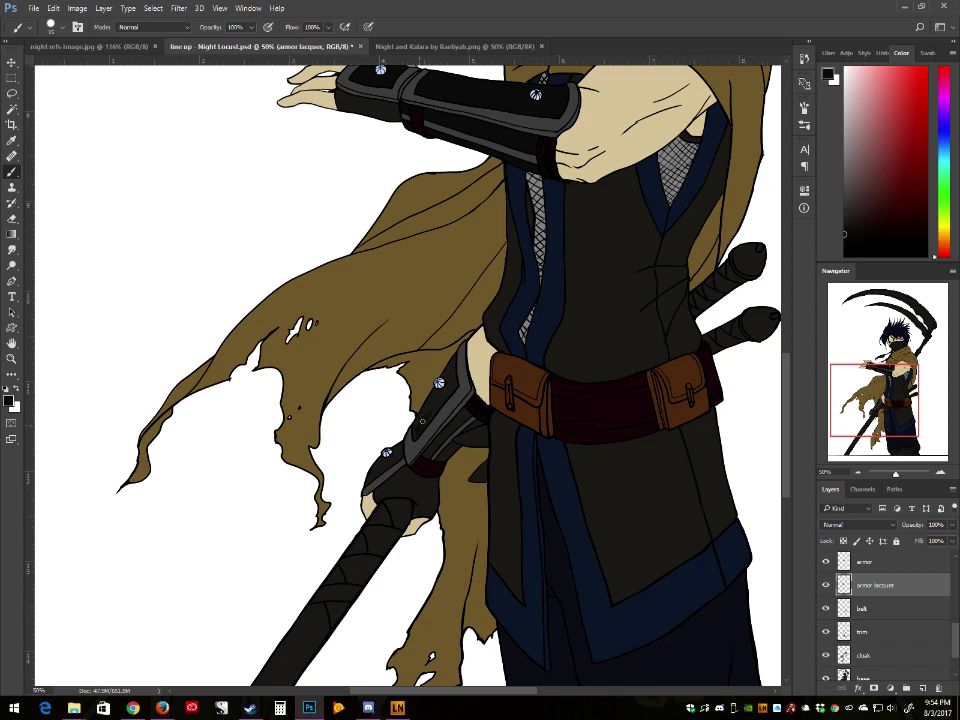
key(bracketright)
drag(956, 634, 957, 641)
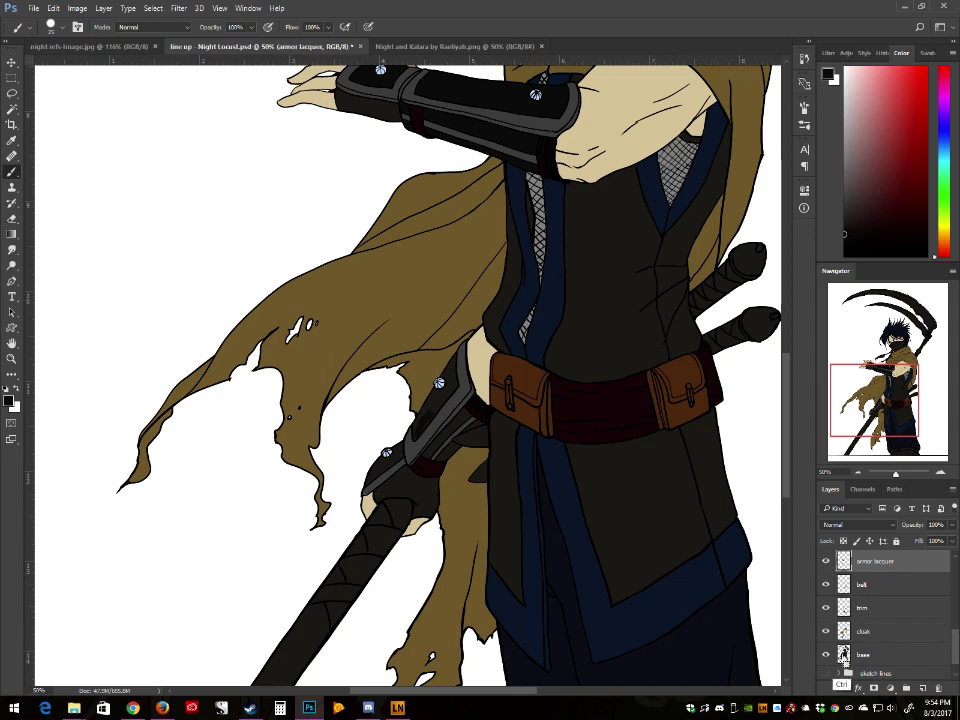
ctrl+click(840, 653)
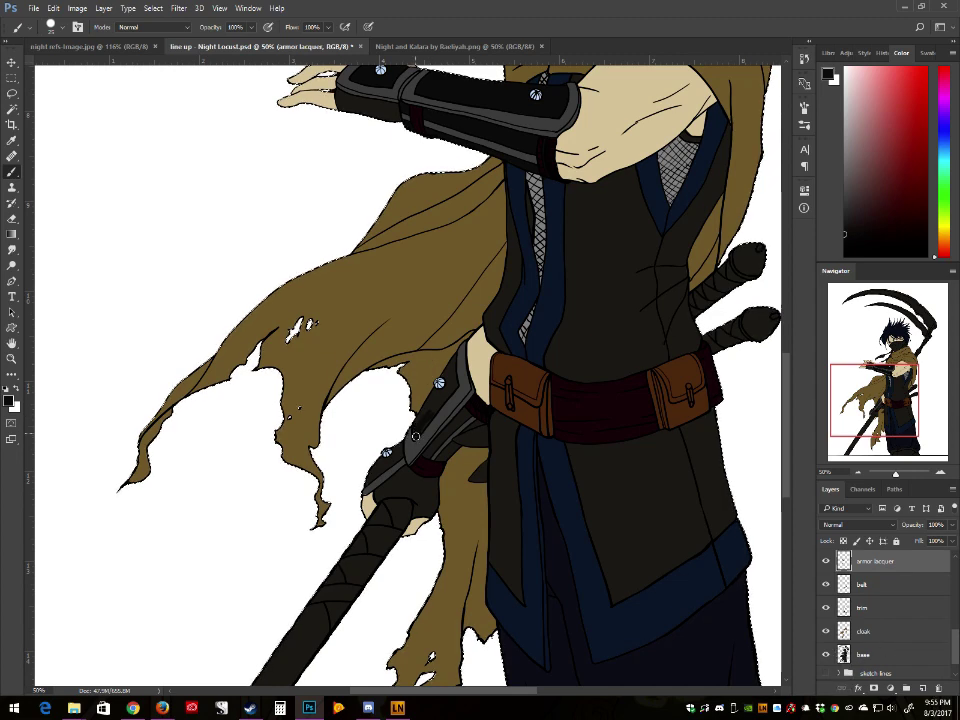
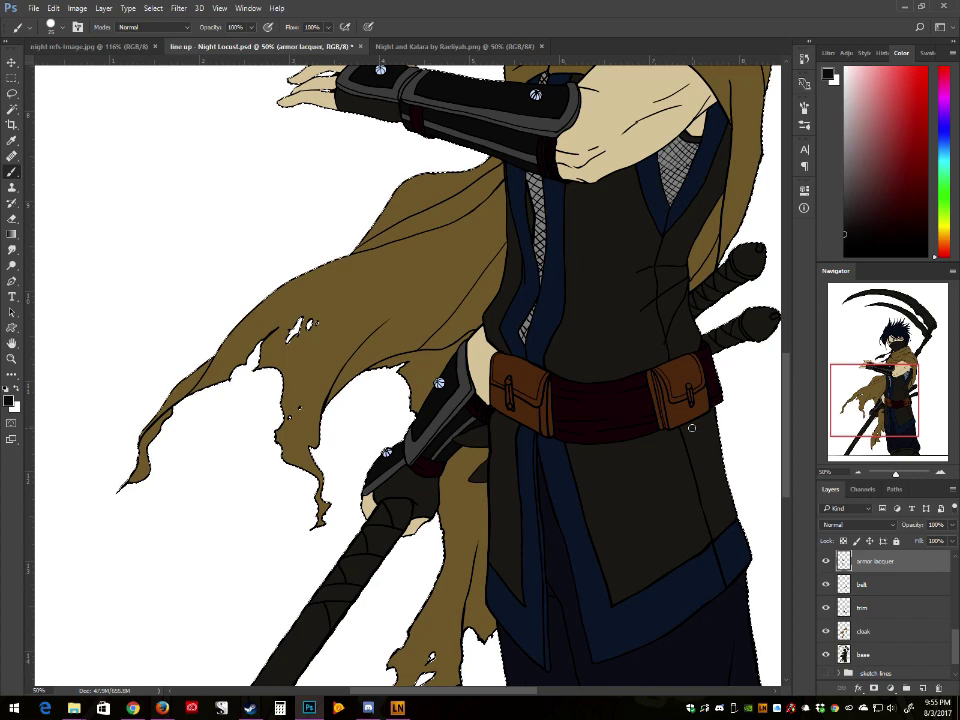
click(155, 18)
click(161, 30)
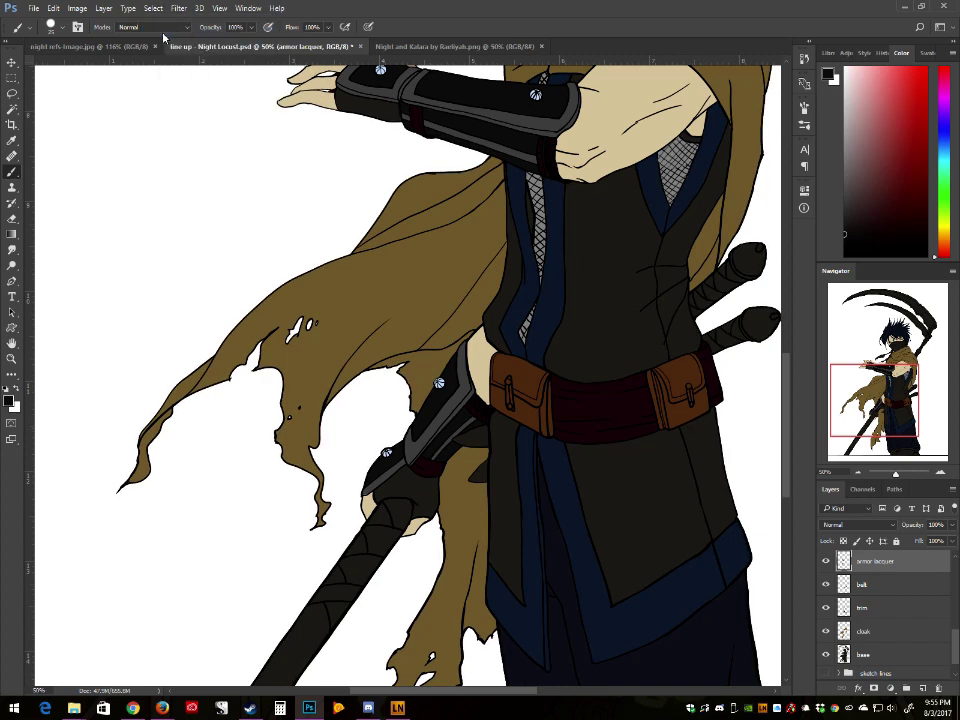
Step: Review the upper body with both bracers finished and save the document
drag(880, 405, 876, 366)
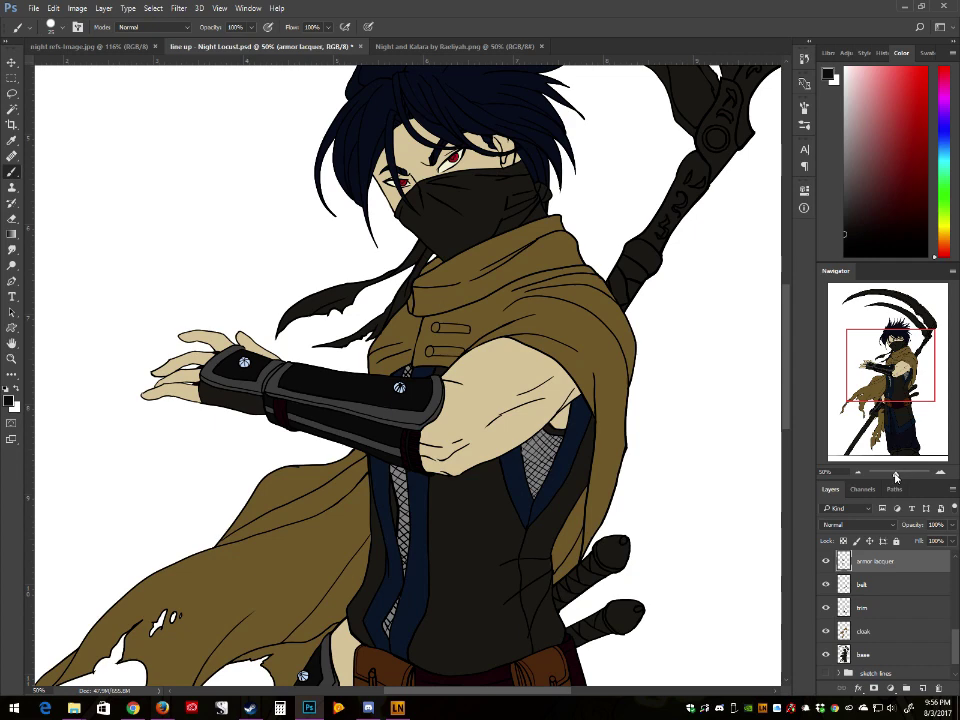
drag(896, 475, 897, 479)
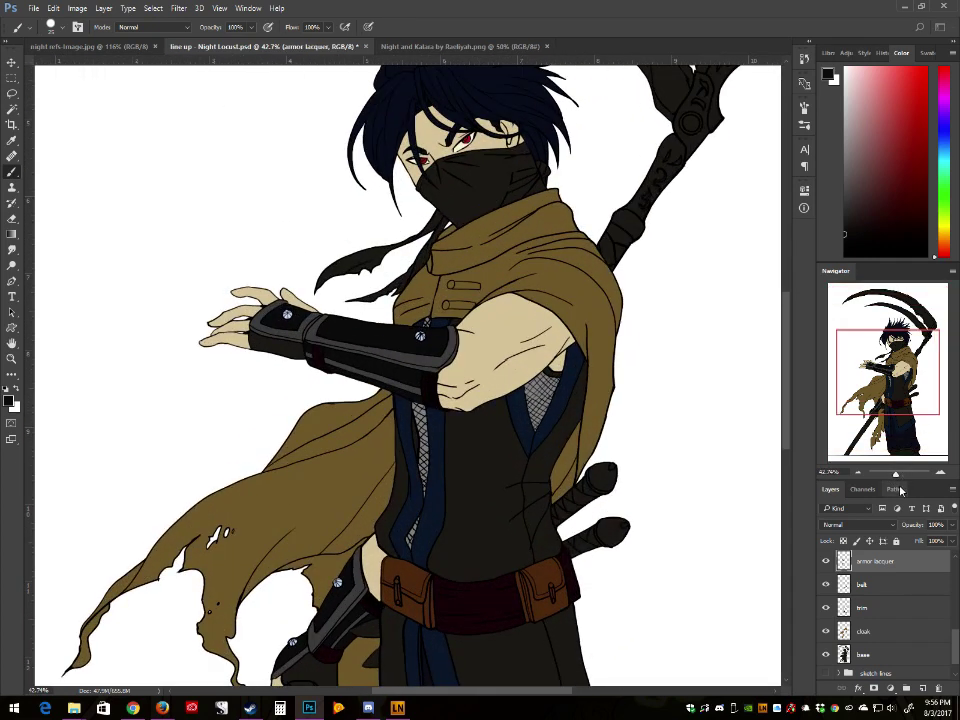
click(33, 8)
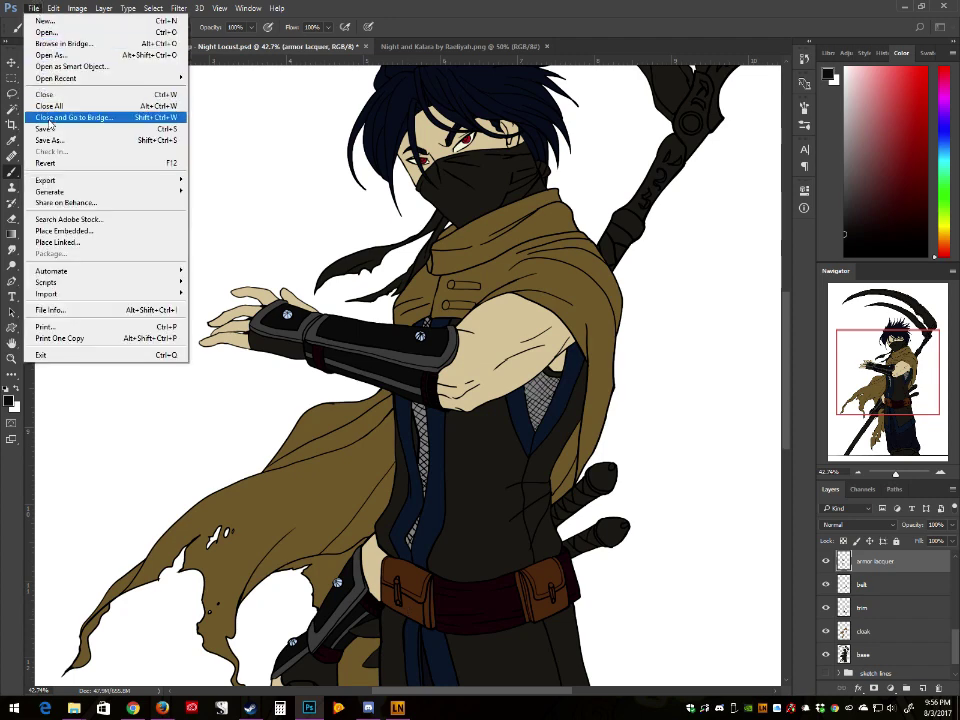
click(47, 128)
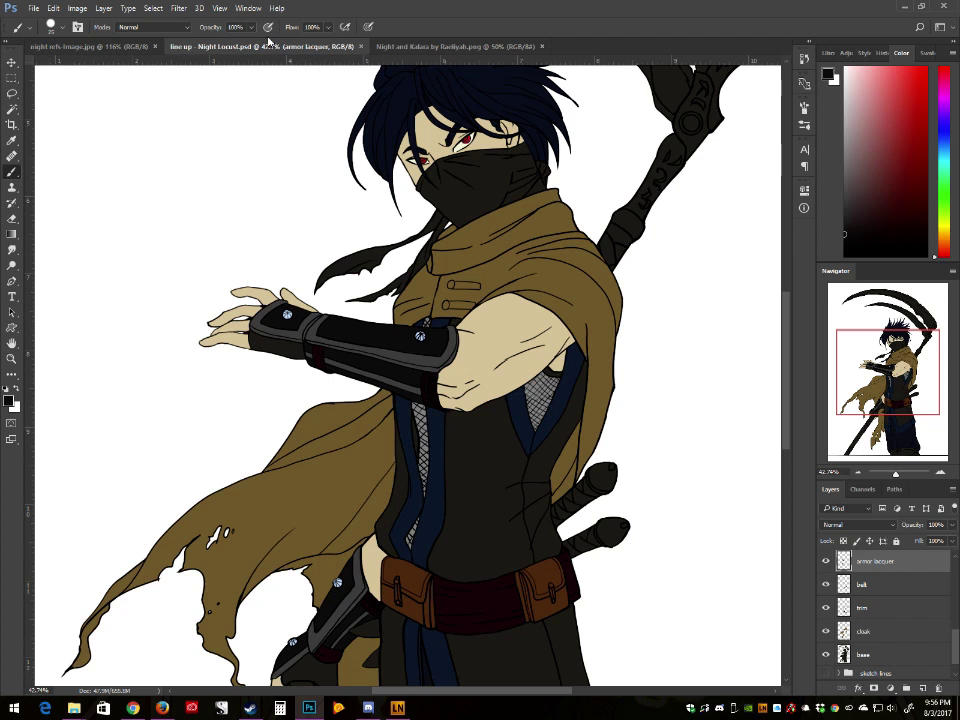
Step: Load the base layer as a selection and create a new layer named "scythe energy" above the hair layer
drag(896, 473, 902, 473)
drag(892, 375, 896, 341)
scroll(408, 375, up, 5)
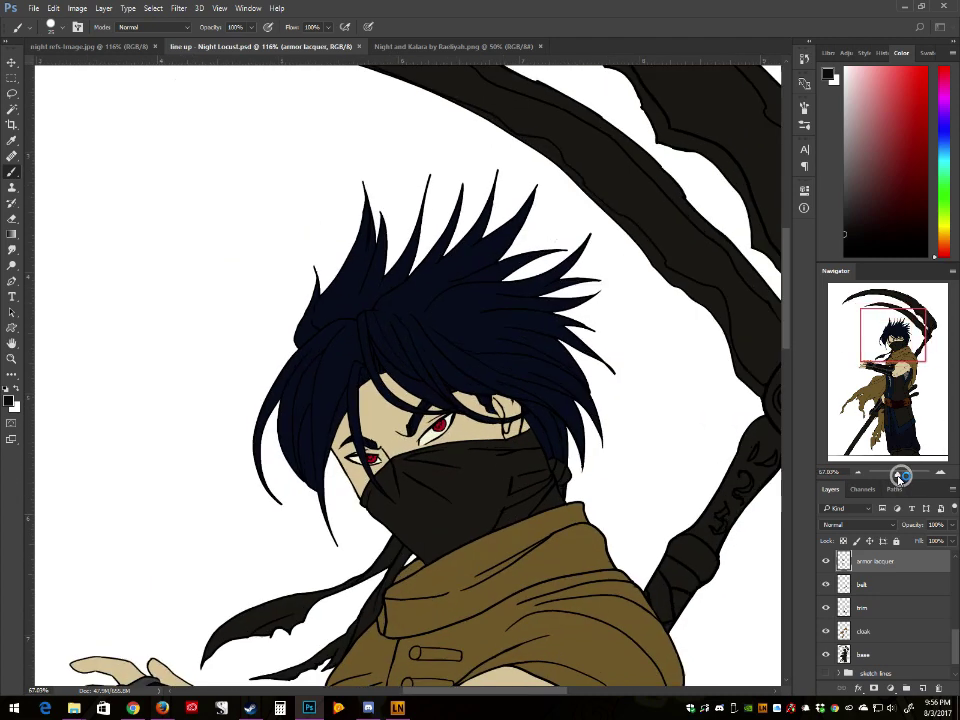
drag(904, 476, 900, 478)
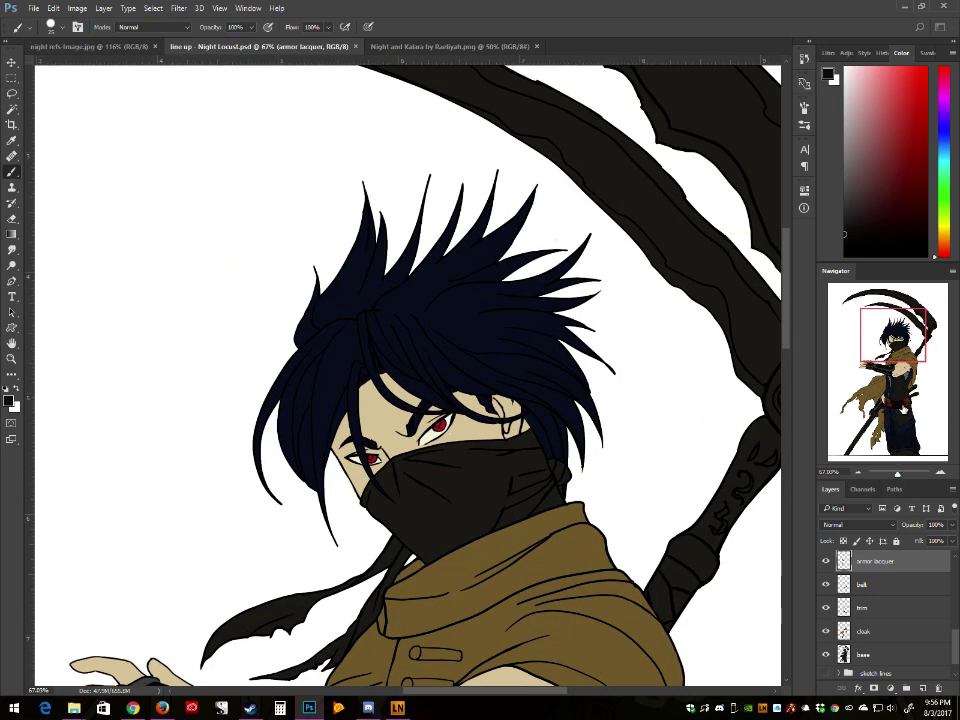
drag(902, 358, 911, 349)
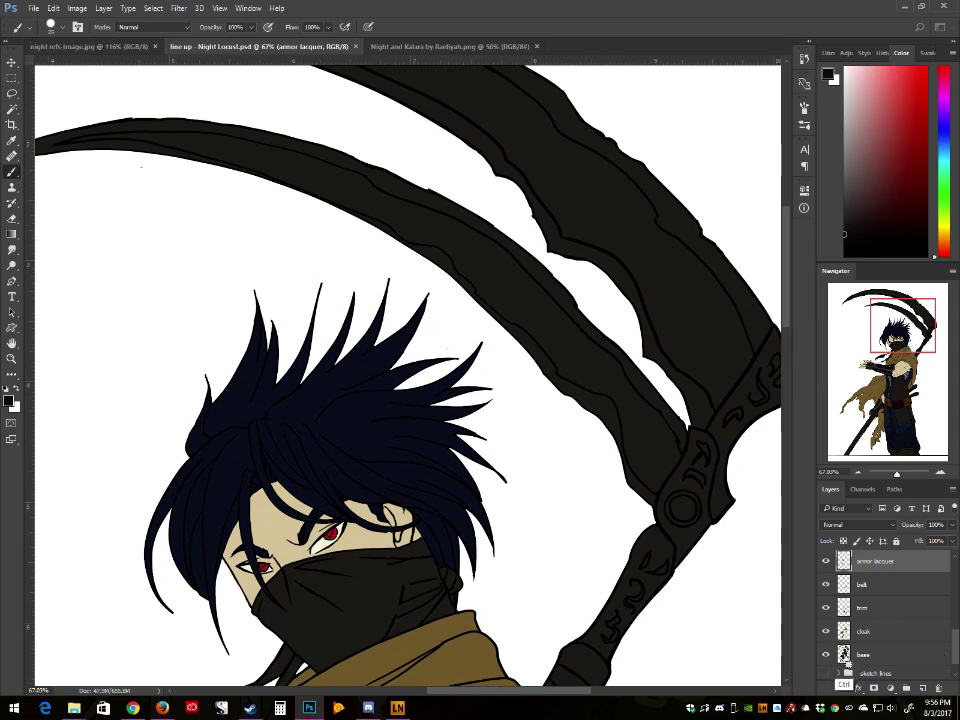
scroll(863, 651, up, 2)
scroll(887, 615, up, 5)
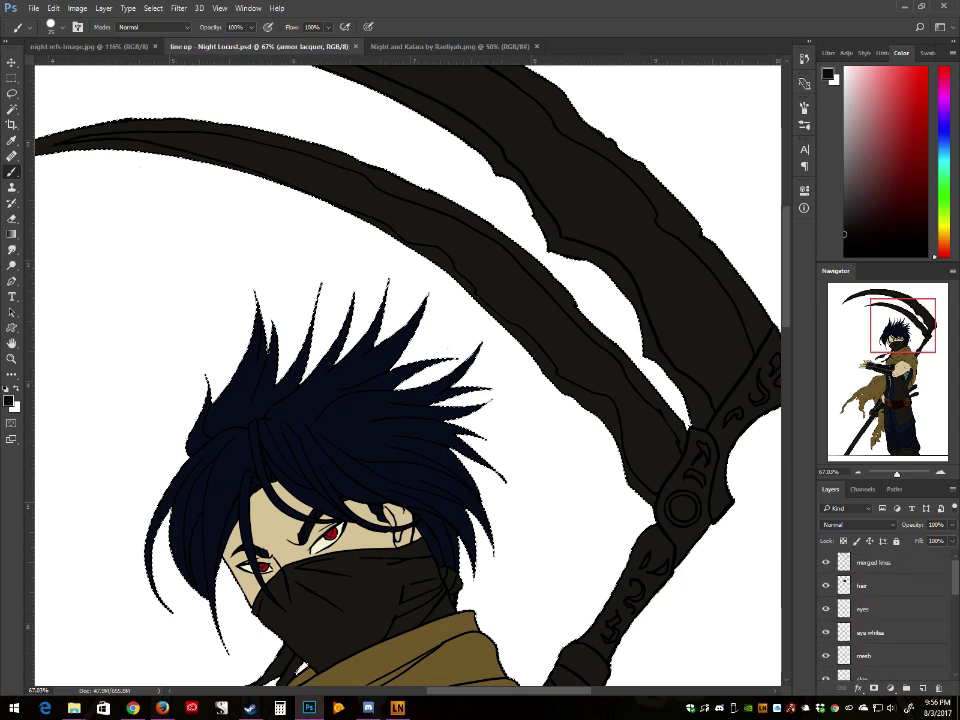
click(909, 585)
click(922, 688)
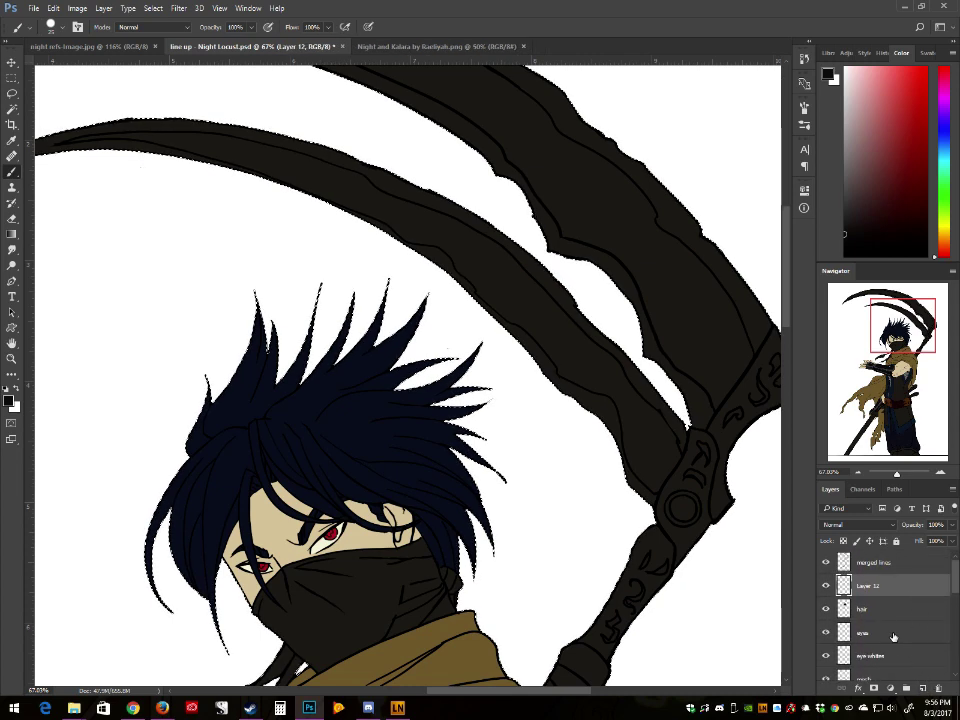
double_click(866, 586)
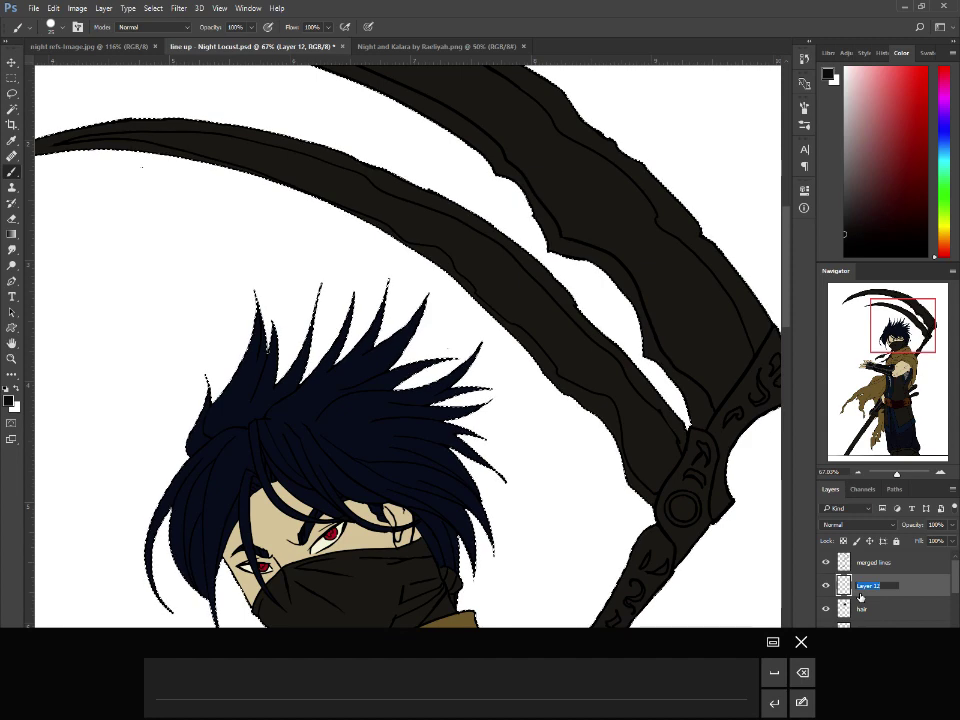
text(scythe energ)
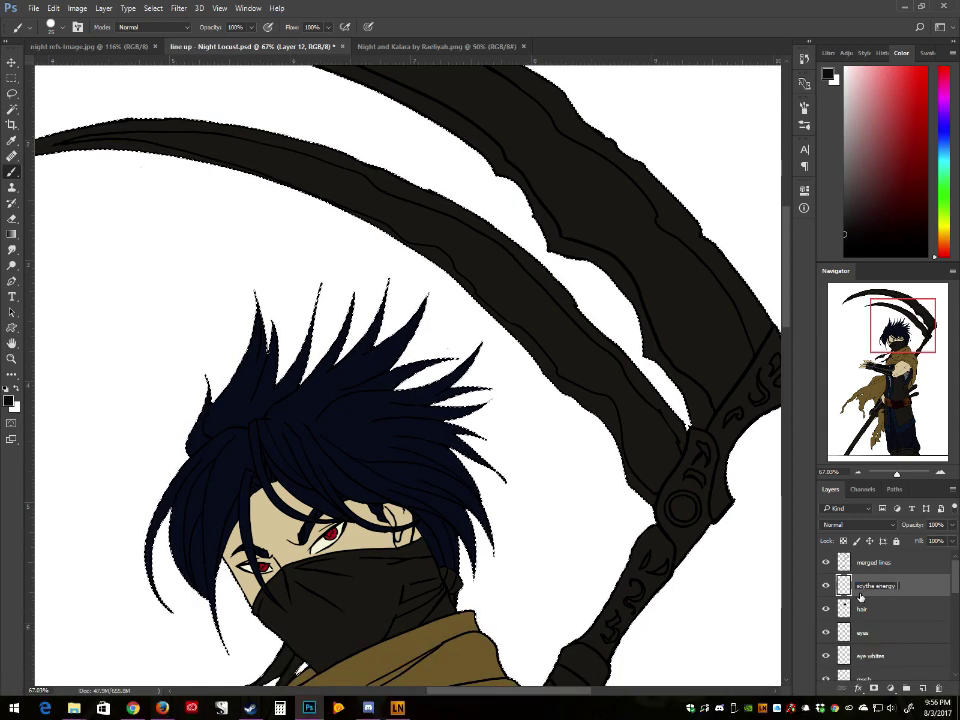
text(y)
key(Return)
Step: Paint both scythe blades bright red near the handle on the scythe energy layer, enlarging the brush to size 175
click(927, 66)
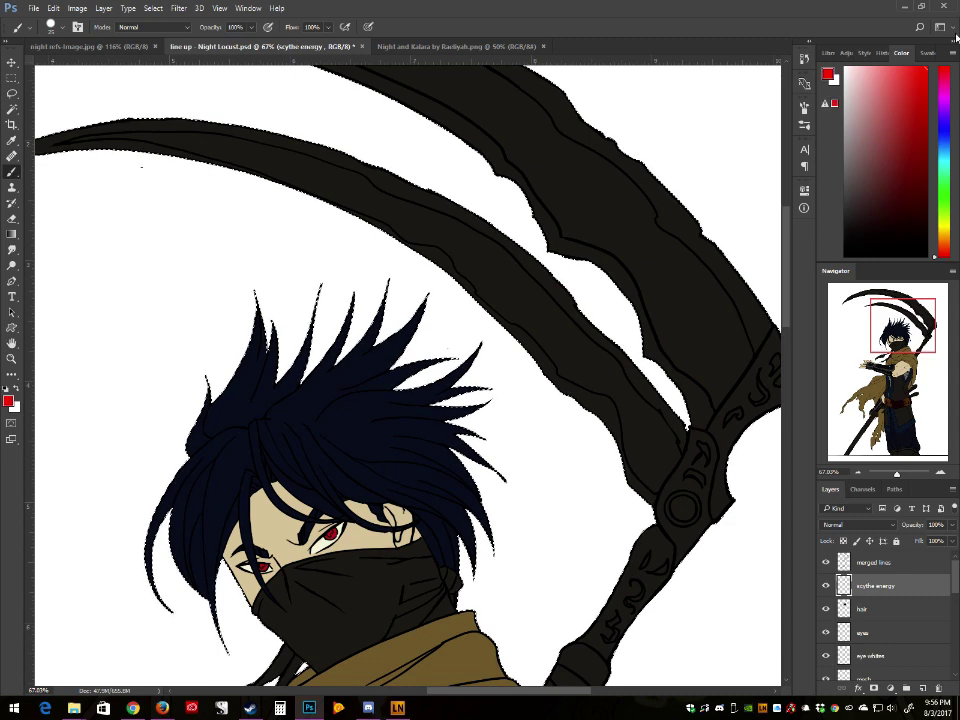
key(])
key(])
key(])
key(])
key(])
key(])
key(])
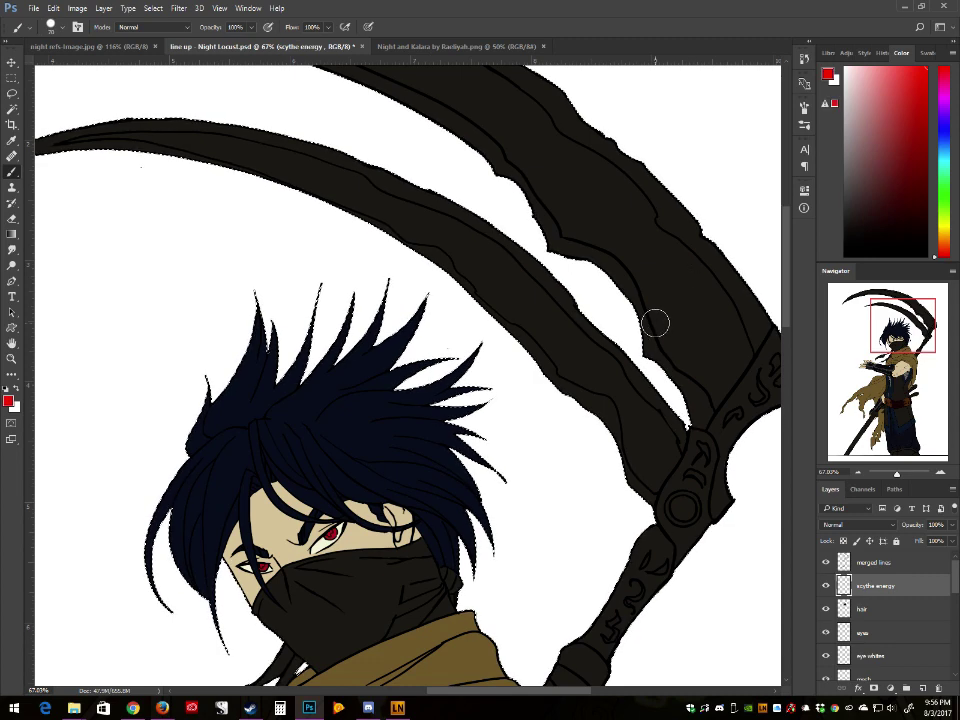
drag(720, 238, 589, 414)
mouse_move(597, 330)
mouse_down()
mouse_move(716, 255)
mouse_move(644, 363)
mouse_move(628, 428)
mouse_up()
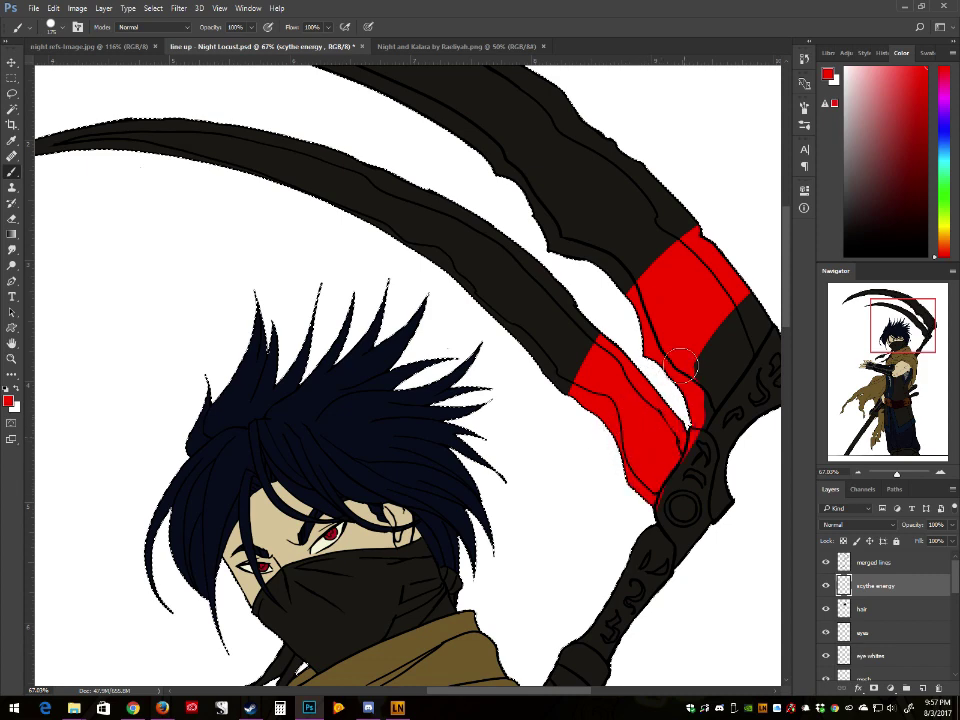
drag(681, 366, 752, 345)
drag(690, 222, 602, 348)
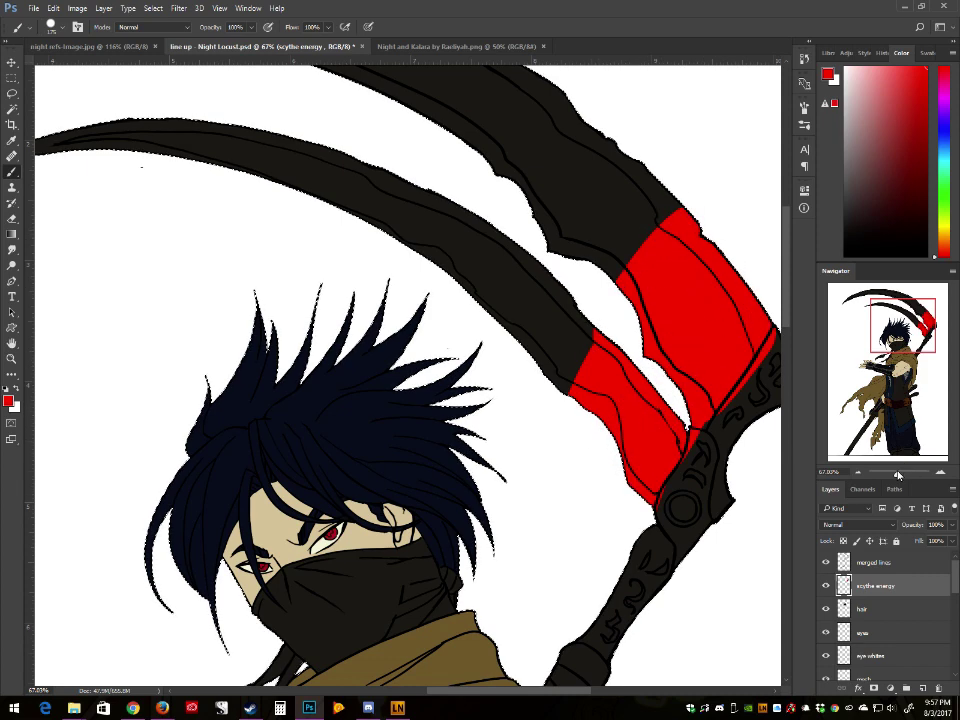
Step: Paint the rest of both scythe blades bright red out to their tips and clear the selection
mouse_move(897, 475)
mouse_down()
mouse_move(876, 475)
mouse_move(893, 474)
mouse_up()
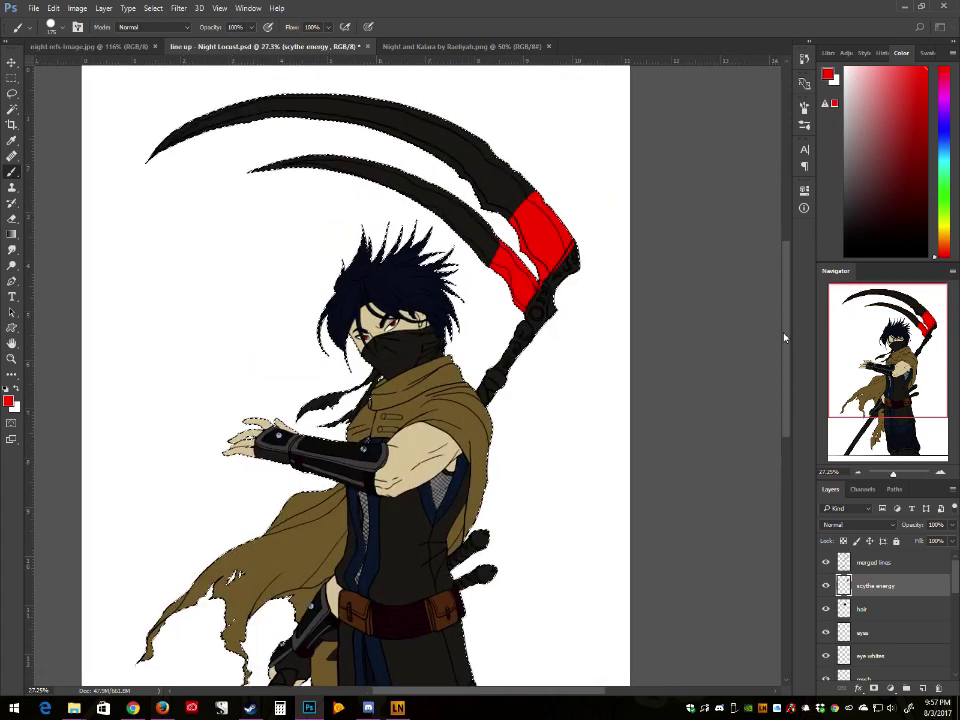
drag(540, 270, 255, 168)
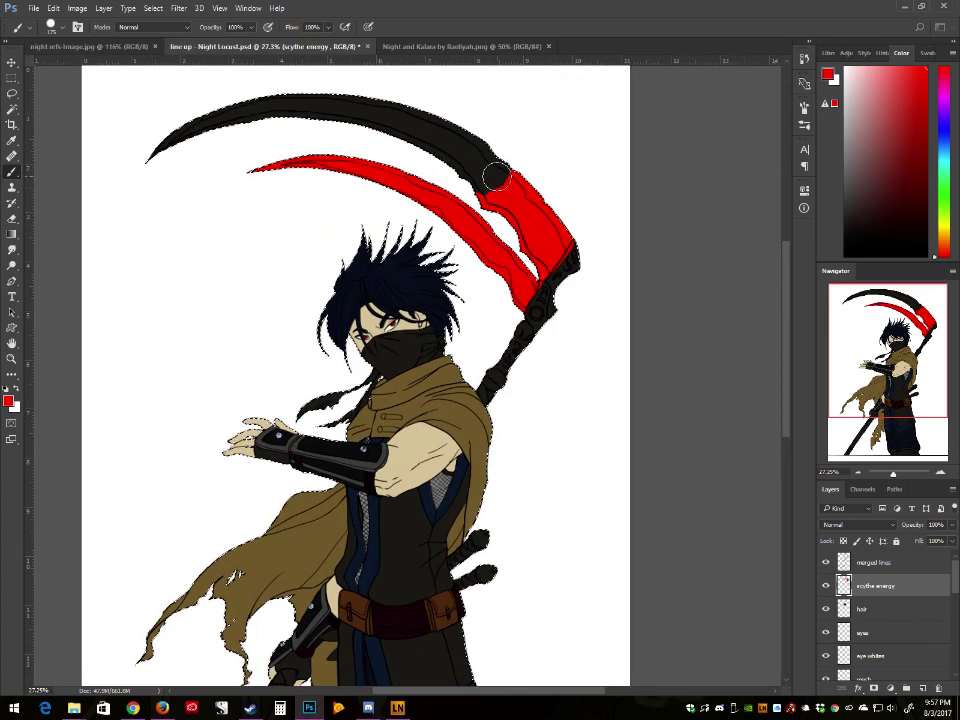
mouse_move(495, 176)
mouse_down()
mouse_move(411, 98)
mouse_move(71, 150)
mouse_up()
key(bracketright)
key(bracketright)
key(bracketright)
key(bracketright)
key(bracketright)
key(bracketright)
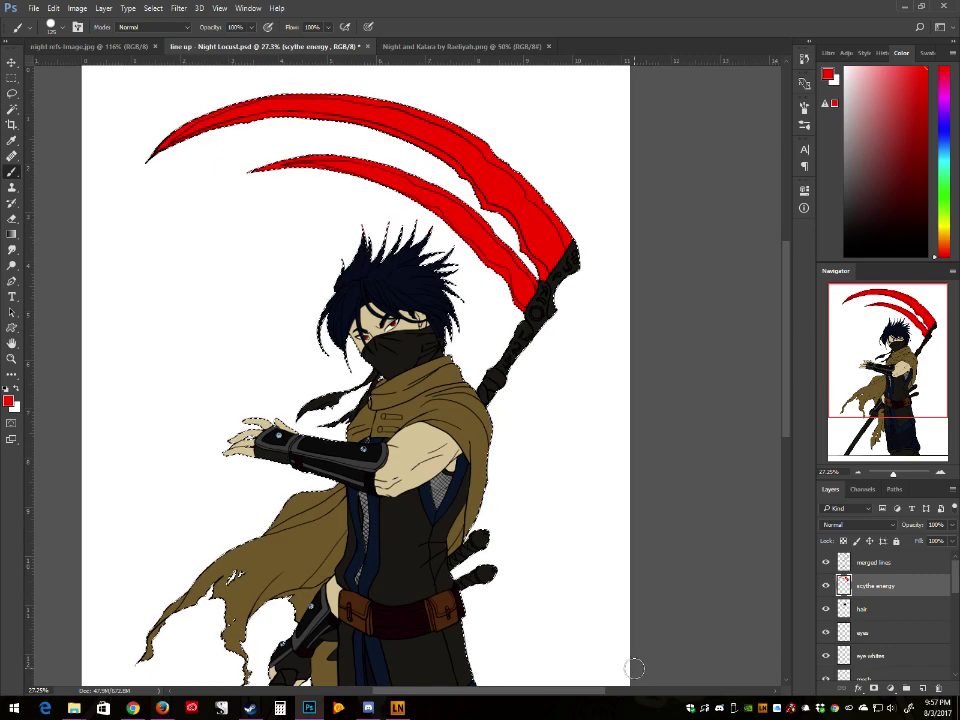
click(151, 8)
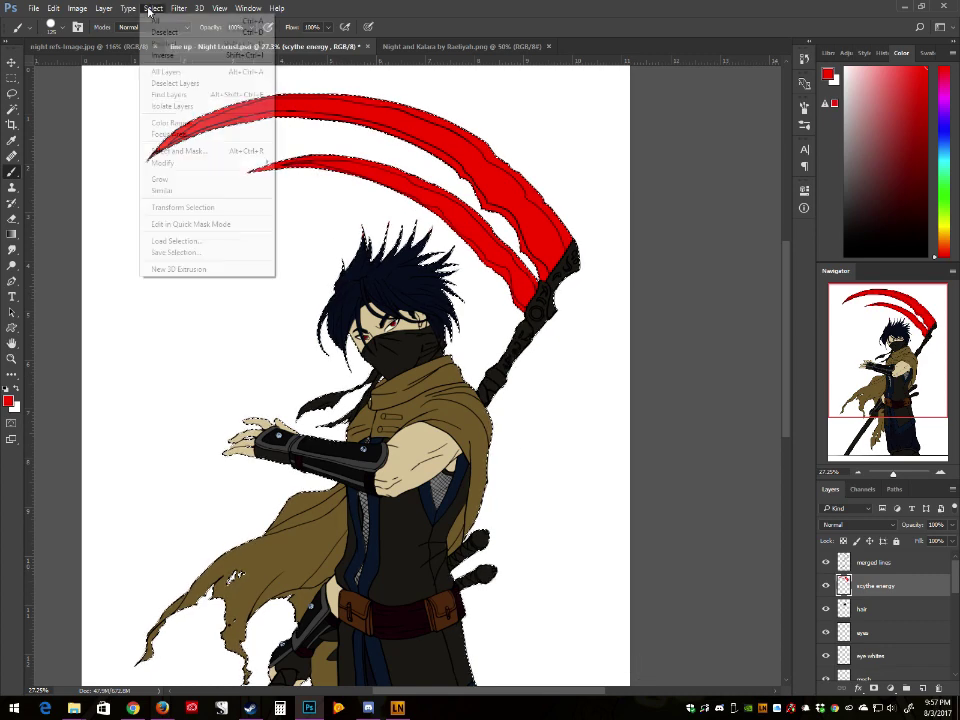
click(160, 31)
Step: Try a Hue/Saturation adjustment of hue -13, saturation +53 and lightness +12 on the scythe energy layer, comparing it with the preview off and on
click(77, 9)
mouse_move(120, 36)
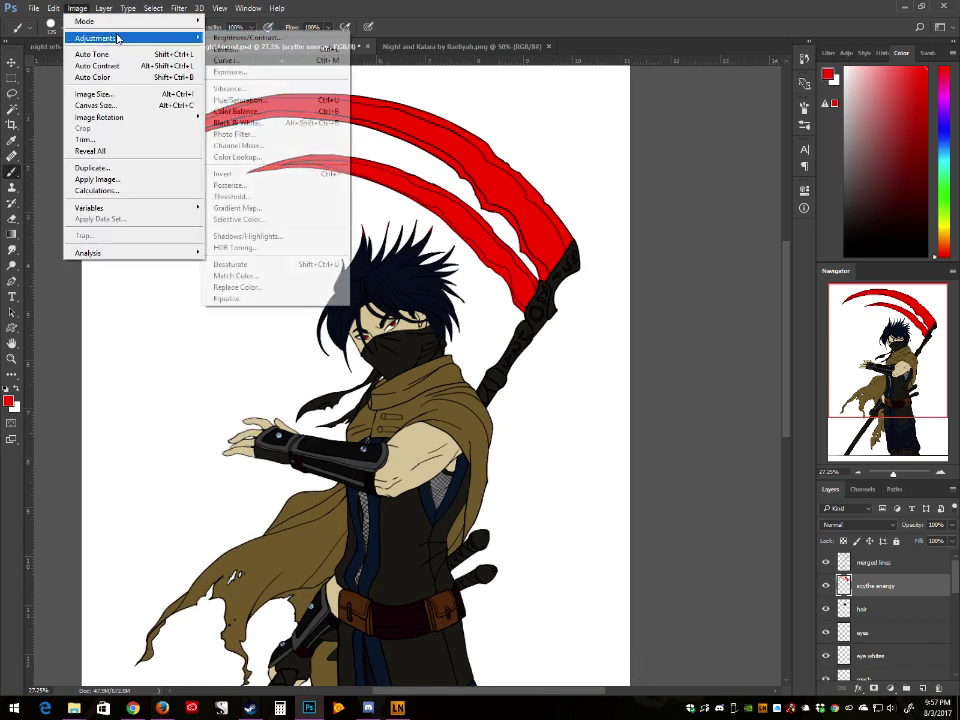
click(242, 100)
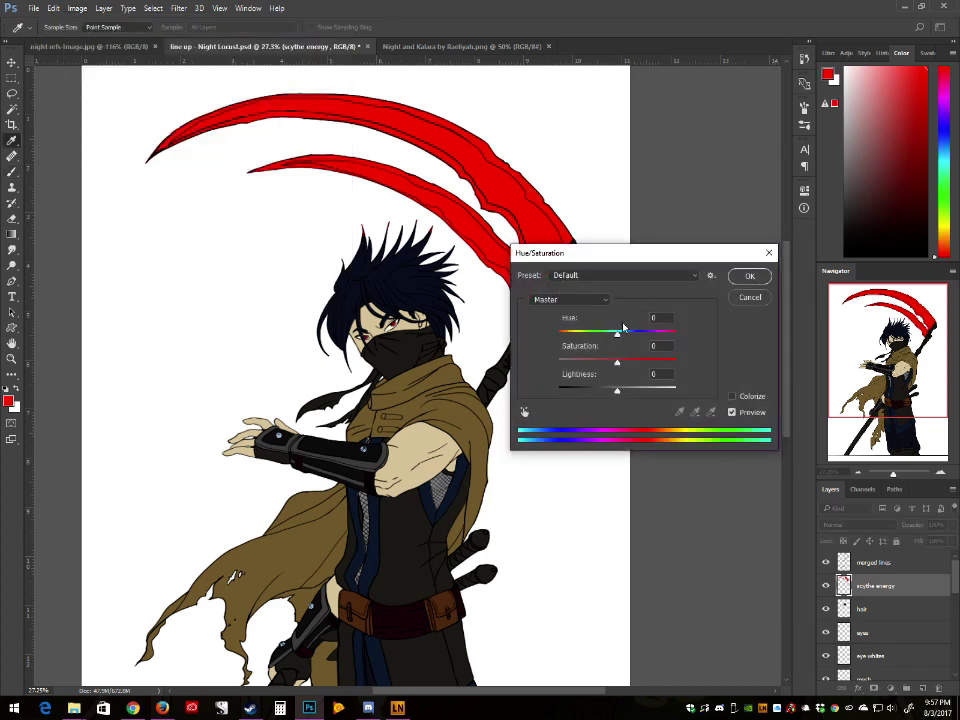
mouse_move(616, 337)
mouse_down()
mouse_move(639, 332)
mouse_move(613, 346)
mouse_up()
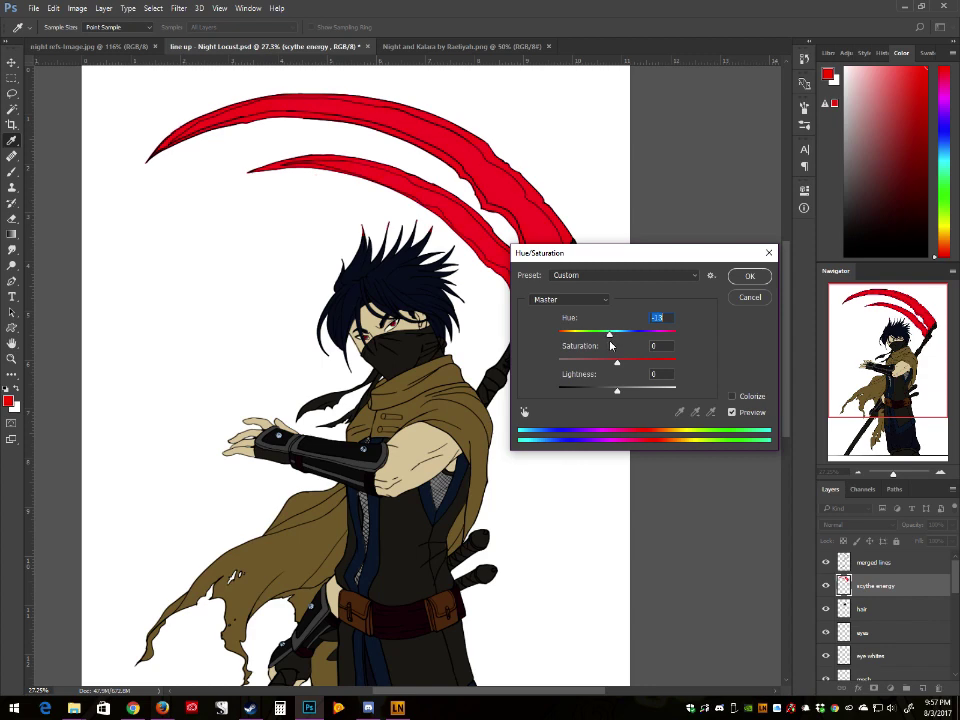
drag(624, 254, 725, 272)
key(Tab)
drag(668, 390, 751, 385)
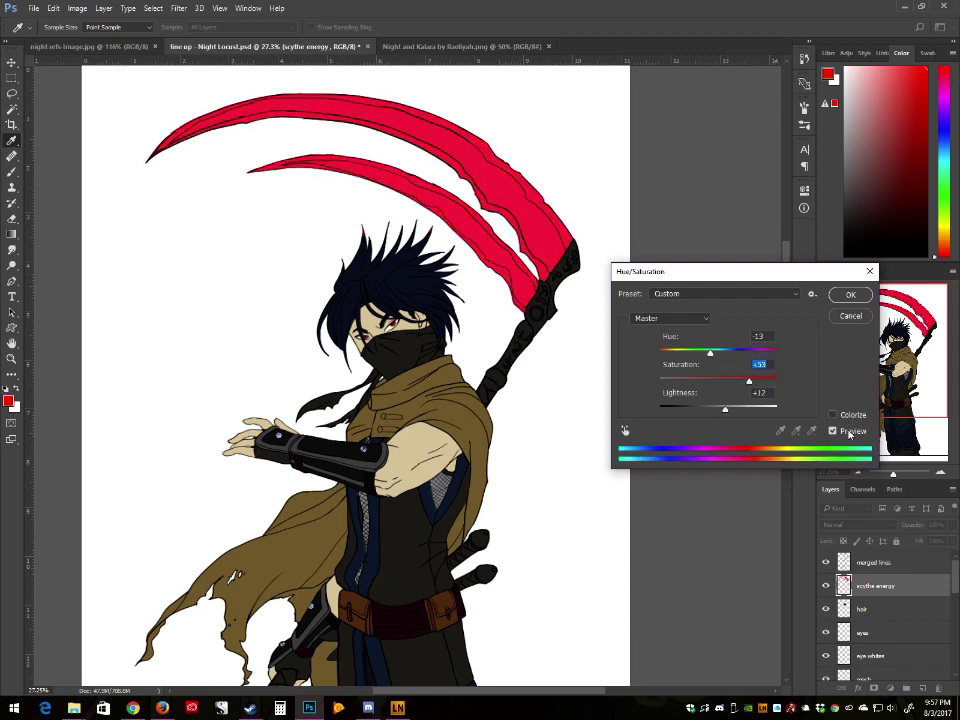
click(849, 431)
click(849, 431)
click(850, 294)
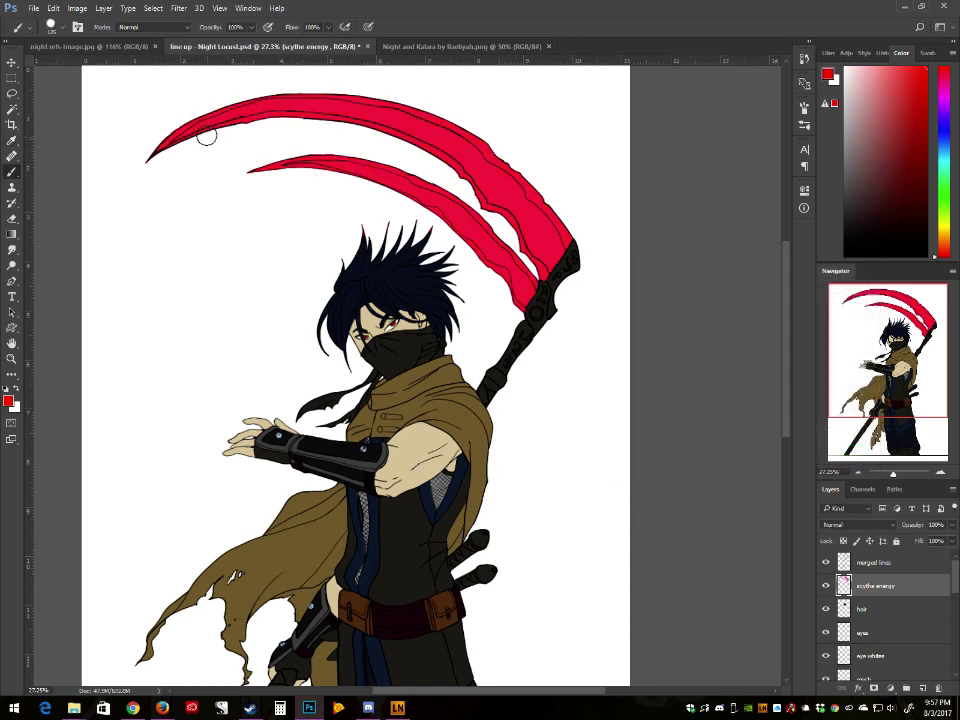
Step: Undo the Hue/Saturation adjustment on the scythe energy layer
scroll(398, 285, down, 1)
scroll(641, 326, up, 2)
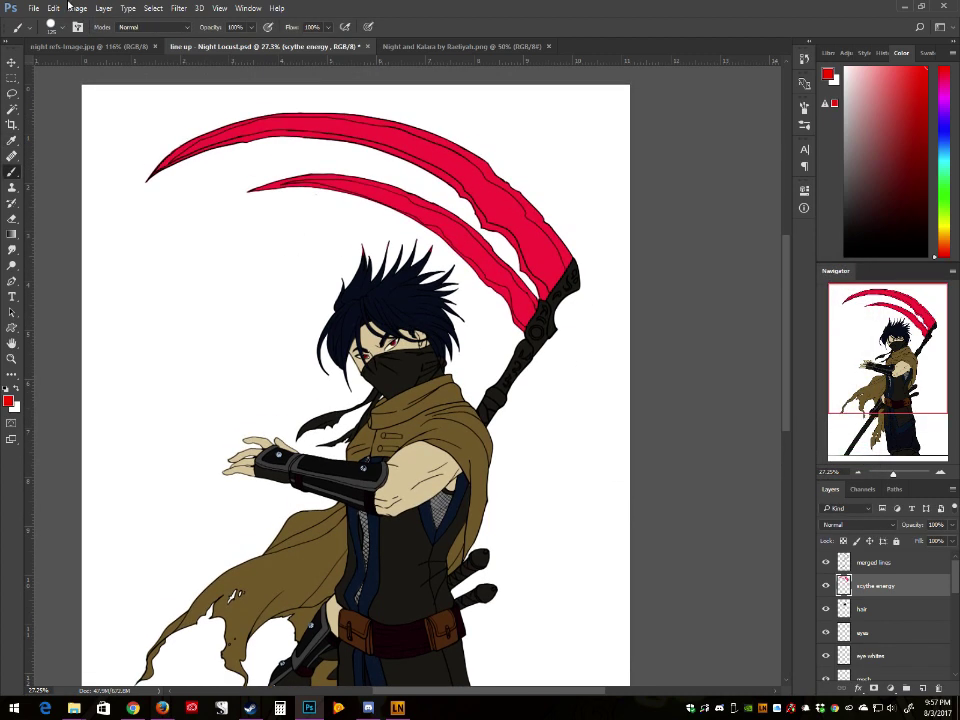
click(53, 8)
click(70, 16)
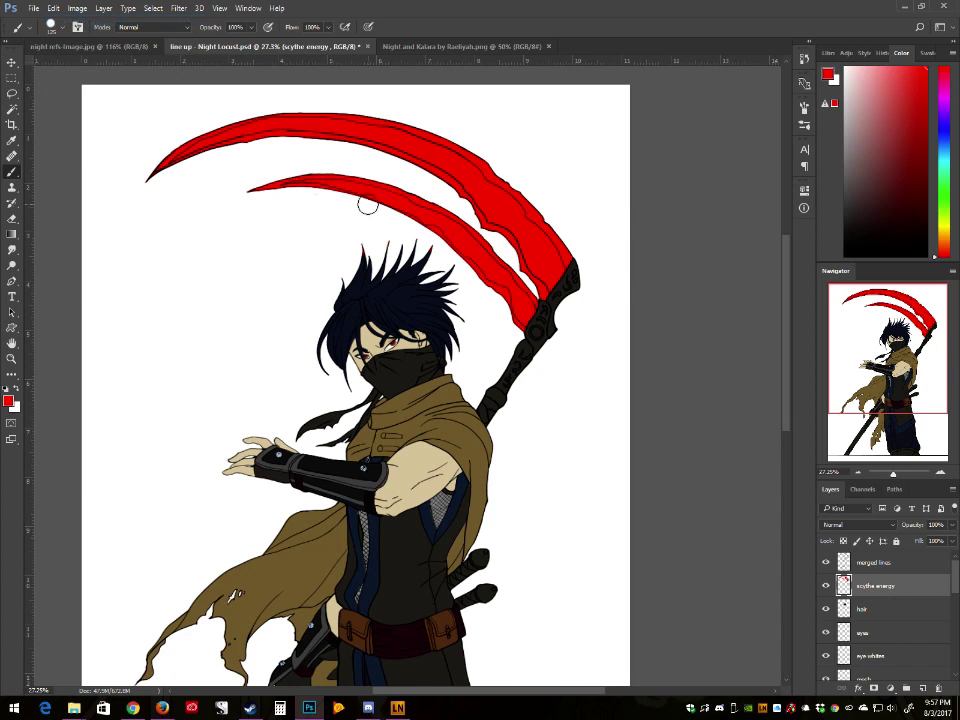
scroll(462, 257, down, 1)
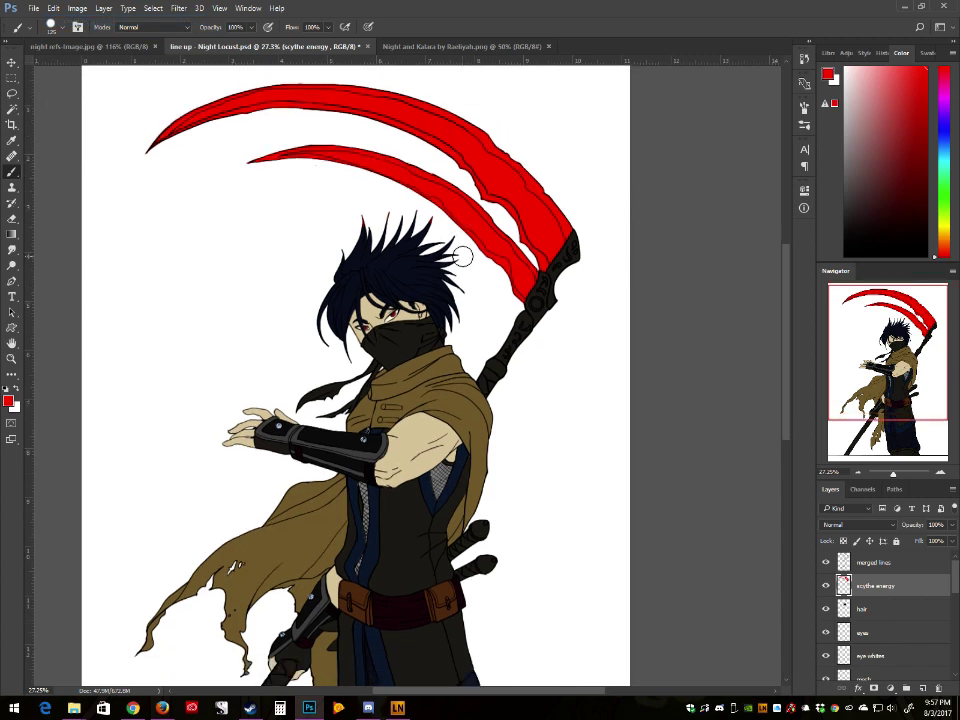
Step: Lock the merged lines layer's transparent pixels and recolour the middle stretch of both scythe blades' line art dark red
click(867, 563)
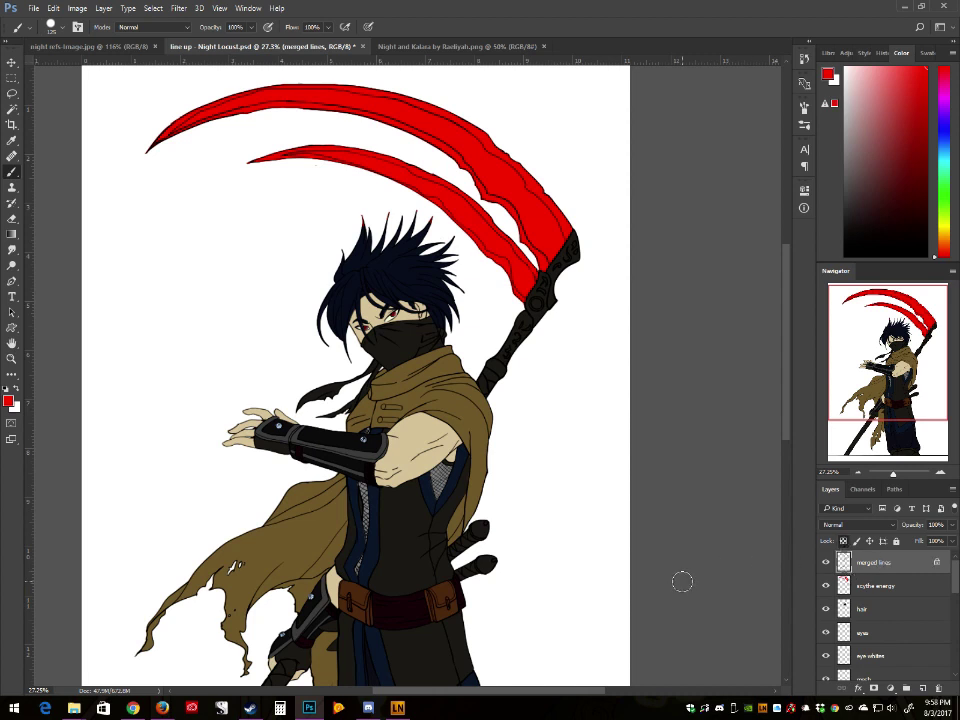
drag(892, 98, 848, 58)
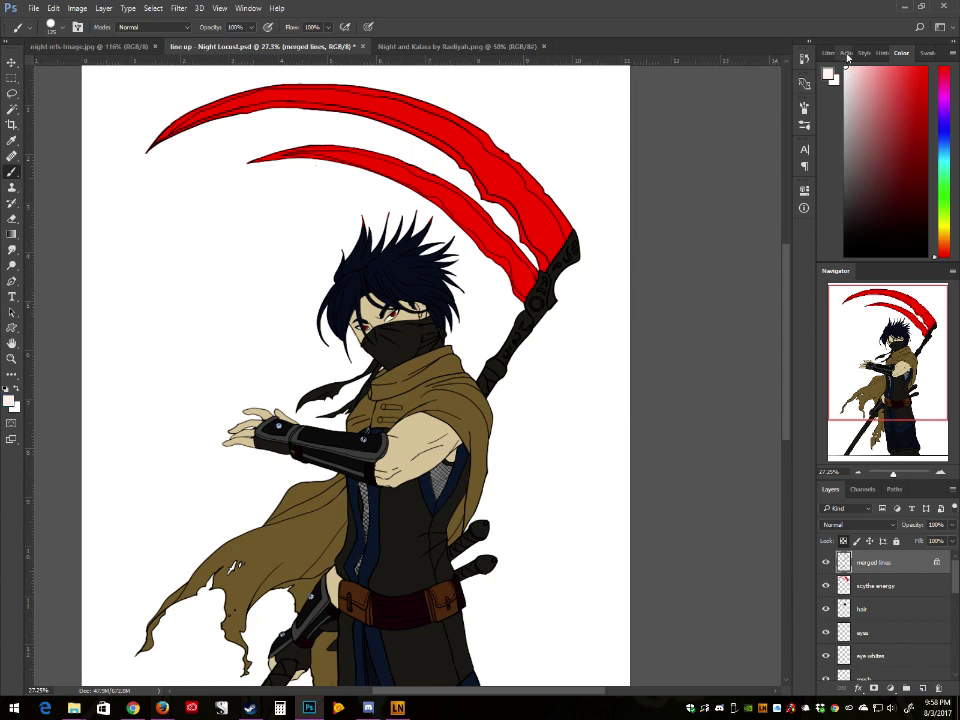
drag(911, 141, 928, 141)
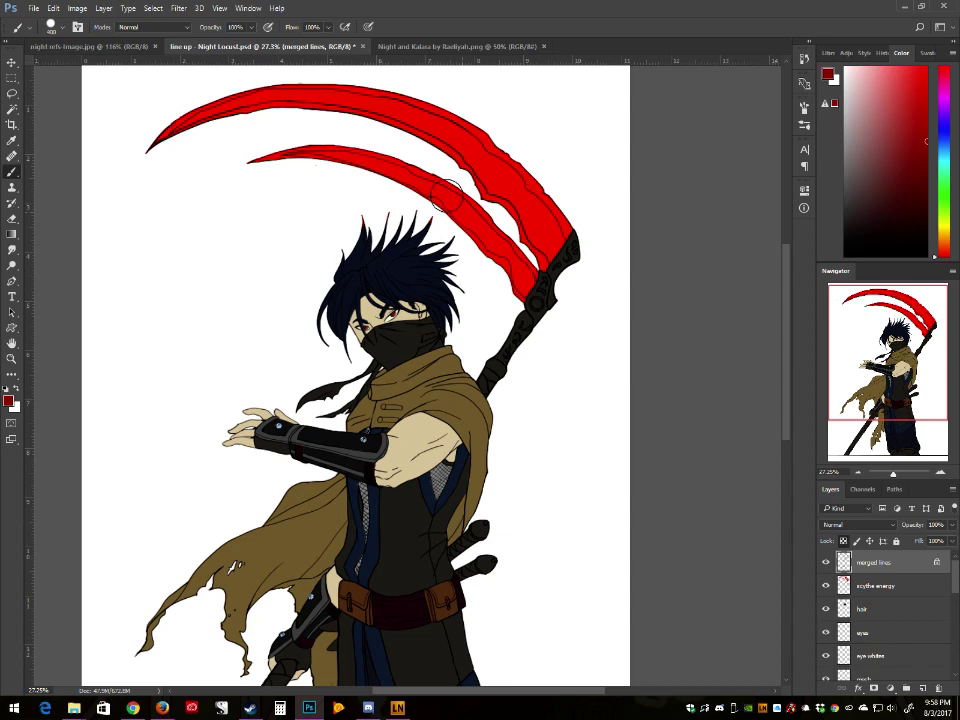
click(897, 474)
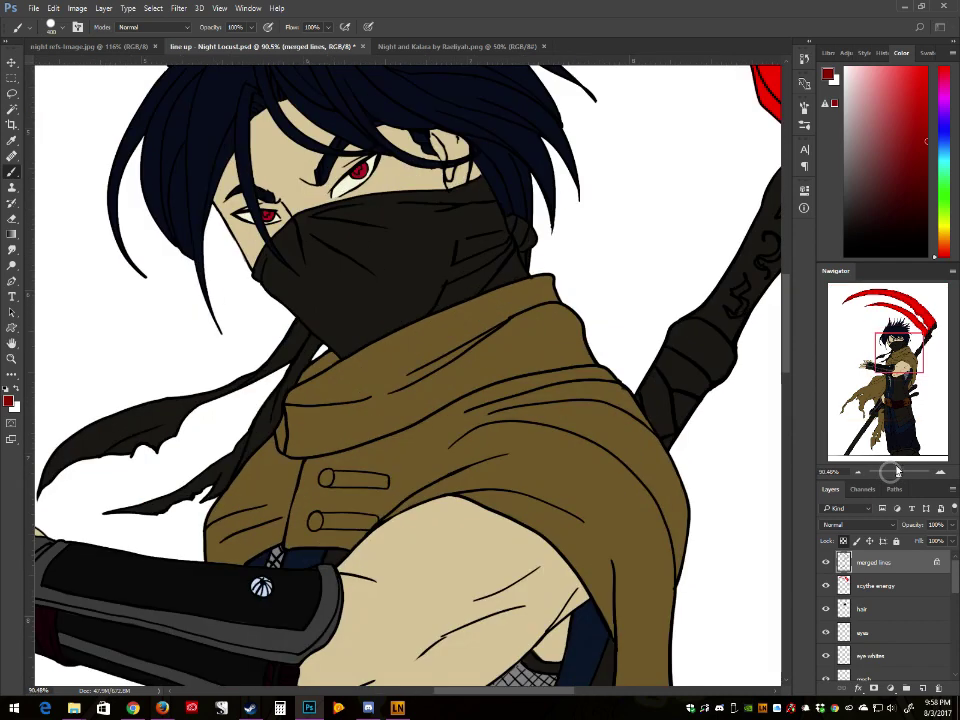
drag(899, 355, 904, 309)
mouse_move(547, 430)
mouse_down()
mouse_move(452, 405)
mouse_move(446, 390)
mouse_move(422, 394)
mouse_move(343, 358)
mouse_move(187, 318)
mouse_move(240, 243)
mouse_move(386, 207)
mouse_move(503, 260)
mouse_move(552, 418)
mouse_move(631, 300)
mouse_move(518, 402)
mouse_move(546, 465)
mouse_move(427, 405)
mouse_move(385, 370)
mouse_up()
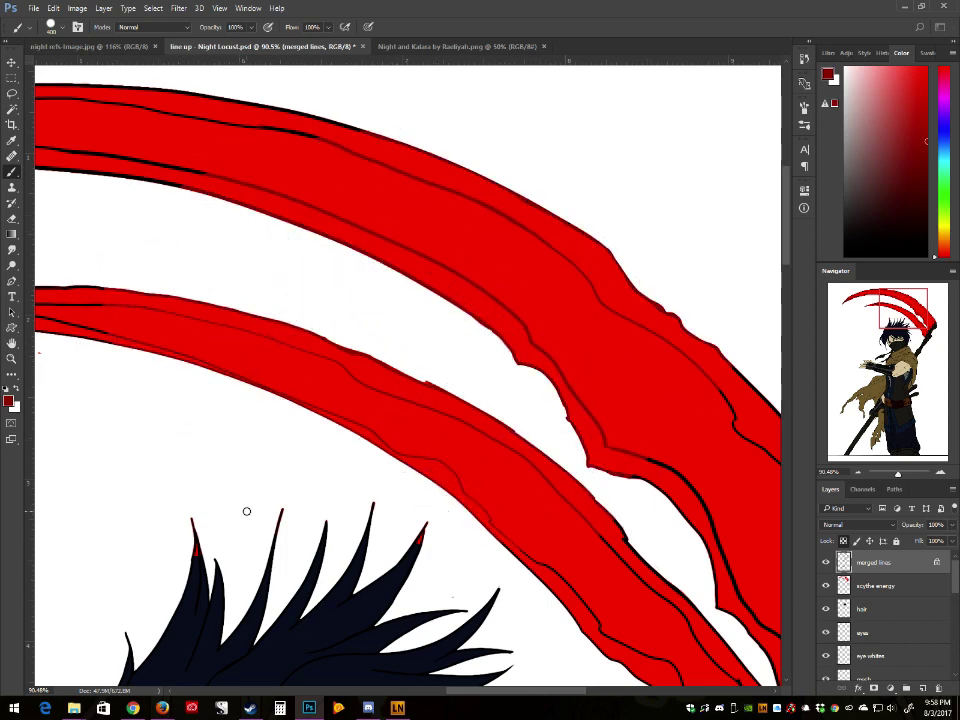
key(bracketleft)
key(bracketleft)
key(bracketleft)
key(bracketleft)
key(bracketleft)
key(bracketleft)
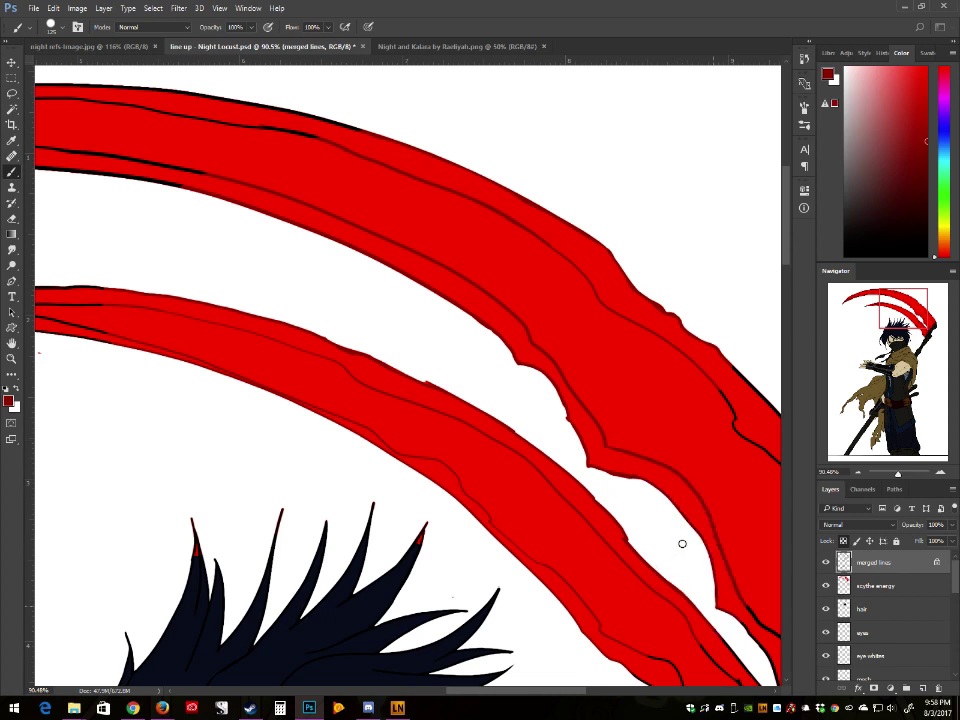
Step: Recolour the smaller scythe blade's line art and the larger blade's inner lines light pink along the middle stretch and down to the smaller blade's base
drag(879, 133, 877, 67)
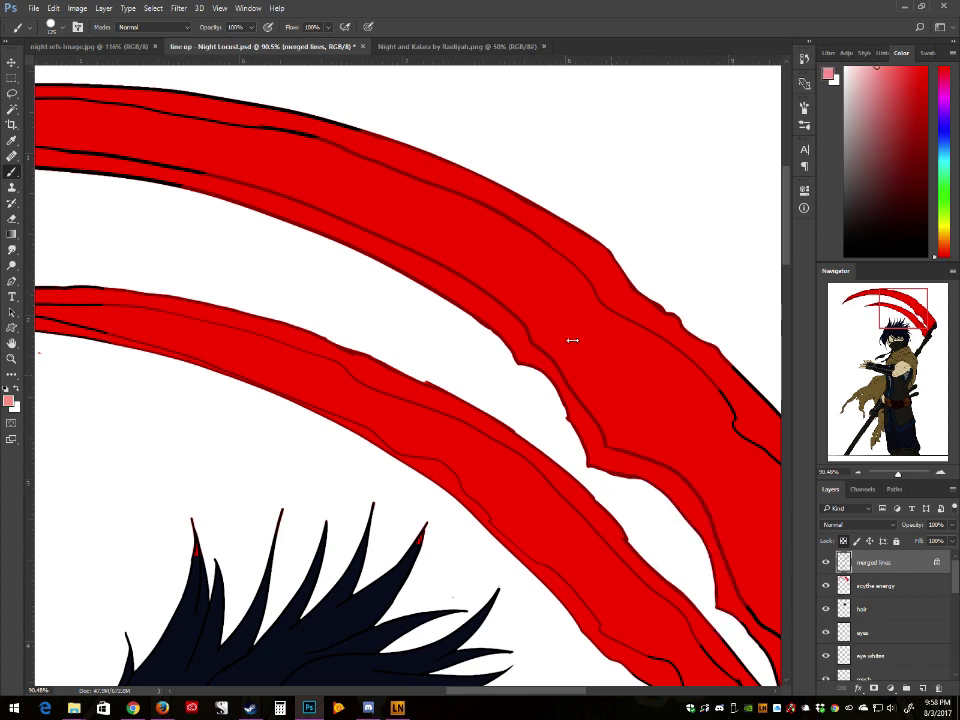
mouse_move(583, 423)
mouse_down()
mouse_move(436, 234)
mouse_move(531, 384)
mouse_move(435, 283)
mouse_move(152, 204)
mouse_move(500, 424)
mouse_move(217, 308)
mouse_move(579, 570)
mouse_move(568, 492)
mouse_move(634, 602)
mouse_move(649, 489)
mouse_move(677, 551)
mouse_up()
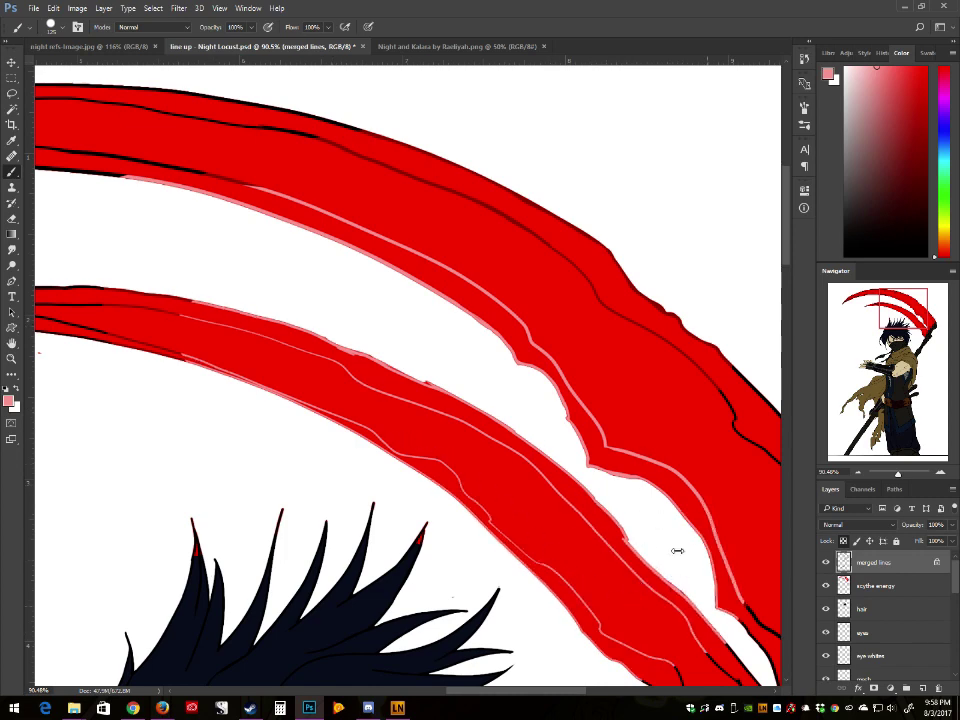
drag(904, 314, 912, 331)
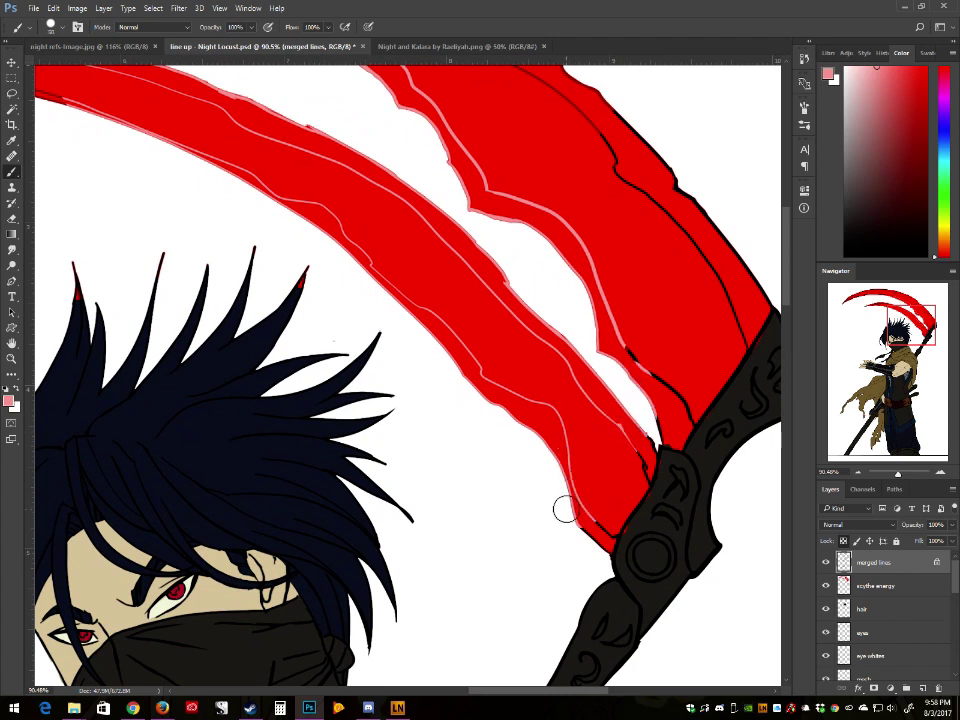
mouse_move(583, 533)
mouse_down()
mouse_move(597, 524)
mouse_move(605, 548)
mouse_up()
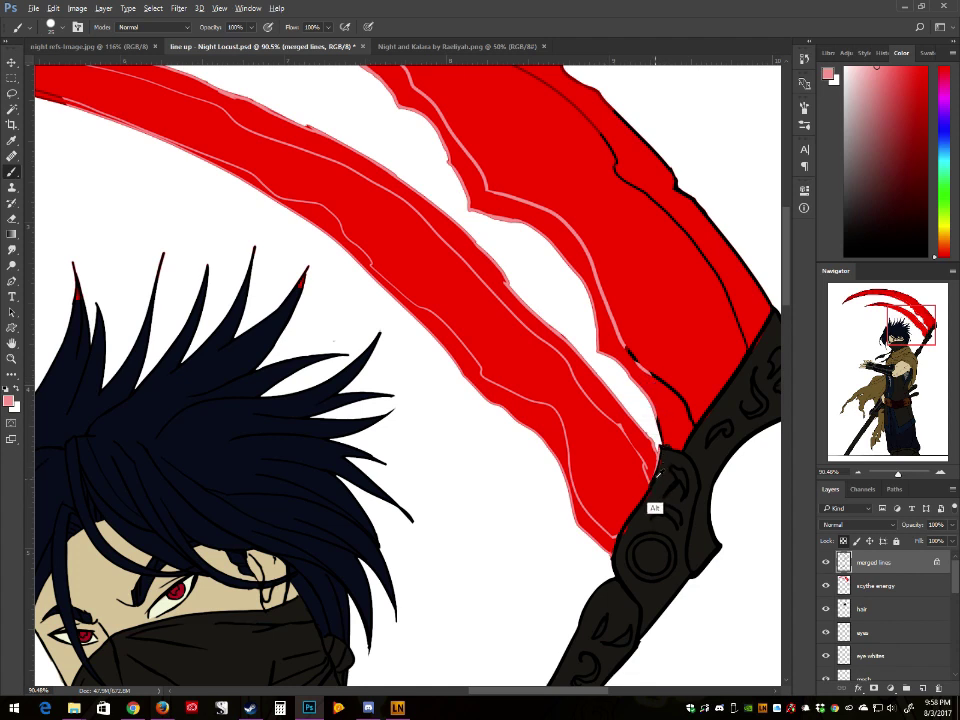
Step: Recolour the remaining black lines light pink where the blades' inner edges meet the scythe handle
alt+click(659, 454)
alt+click(657, 441)
mouse_move(638, 362)
mouse_down()
mouse_move(661, 404)
mouse_move(672, 407)
mouse_move(664, 436)
mouse_move(692, 421)
mouse_up()
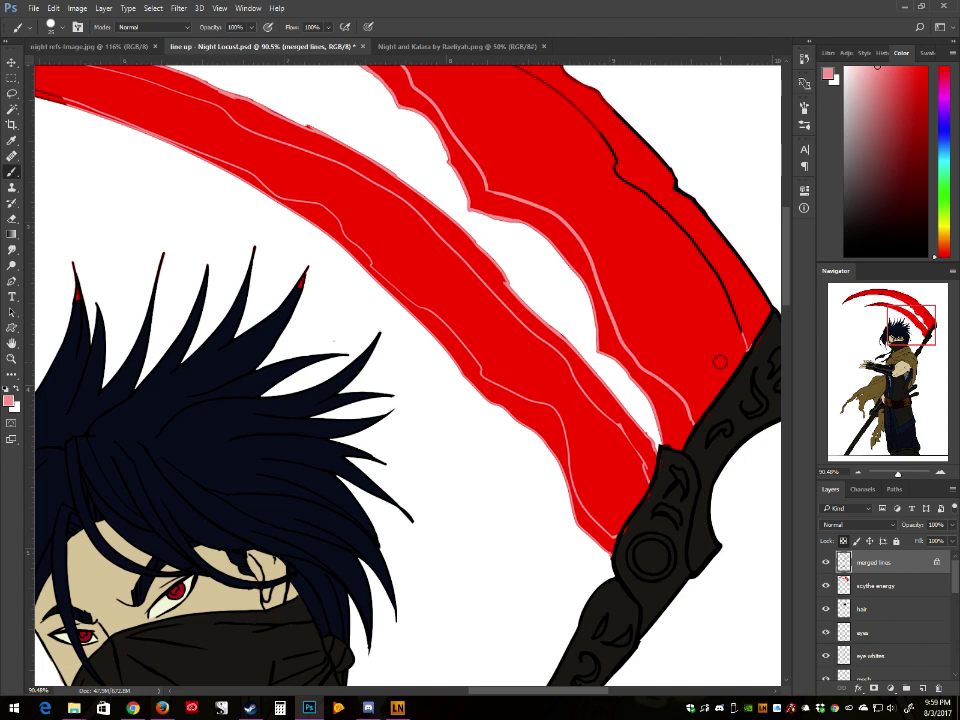
alt+click(735, 388)
alt+click(676, 420)
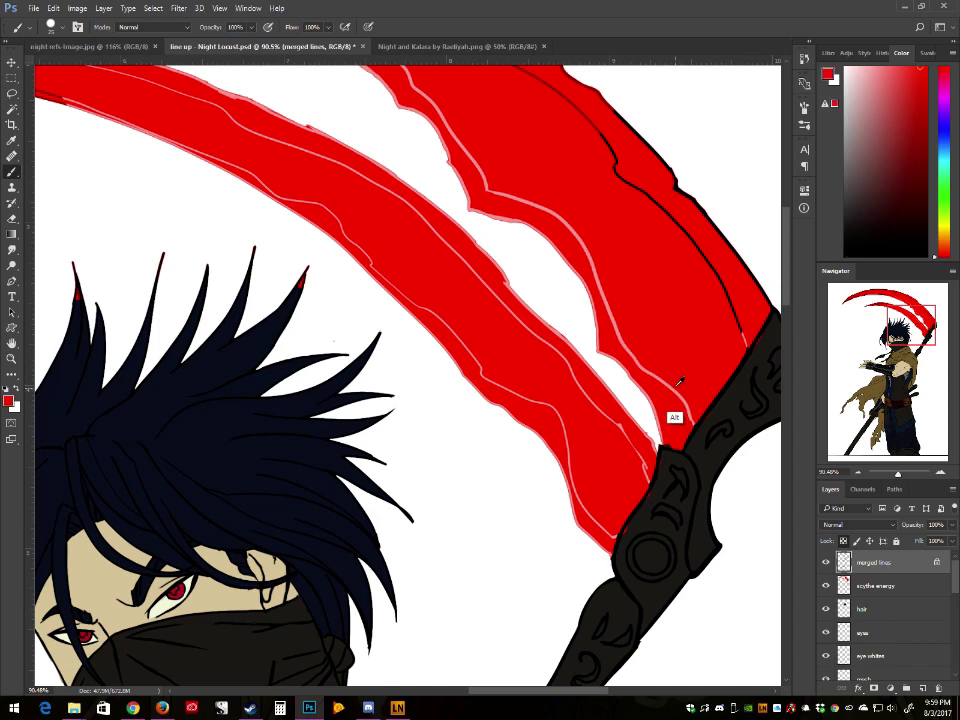
drag(899, 477, 896, 474)
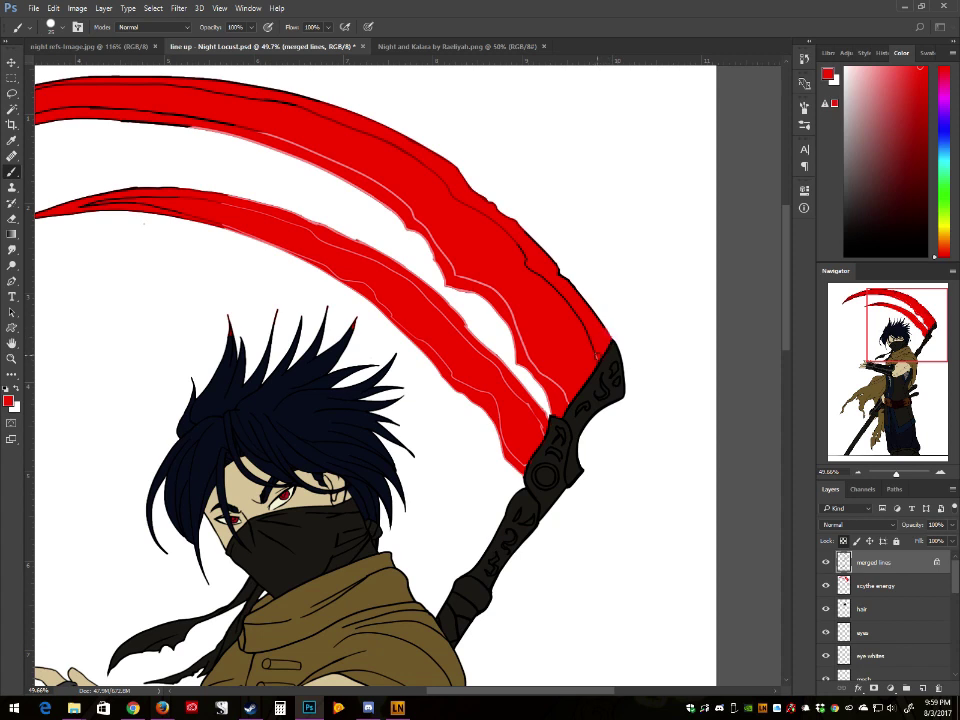
Step: Recolour the larger blade's outer lines and the rest of both blades' line art light pink out to the tips
alt+click(558, 381)
key(bracketright)
key(bracketright)
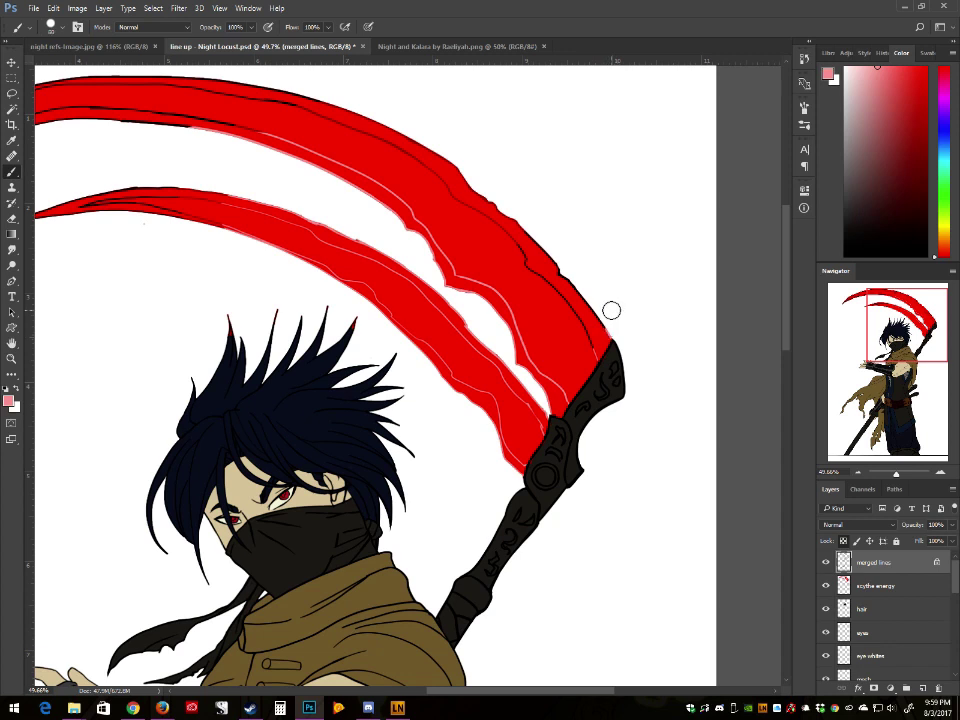
mouse_move(611, 310)
mouse_down()
mouse_move(583, 329)
mouse_move(540, 265)
mouse_move(437, 175)
mouse_move(451, 183)
mouse_move(499, 226)
mouse_move(344, 124)
mouse_move(161, 104)
mouse_move(391, 183)
mouse_move(397, 203)
mouse_move(172, 197)
mouse_move(228, 193)
mouse_move(203, 193)
mouse_move(128, 214)
mouse_move(53, 201)
mouse_move(98, 191)
mouse_move(253, 195)
mouse_up()
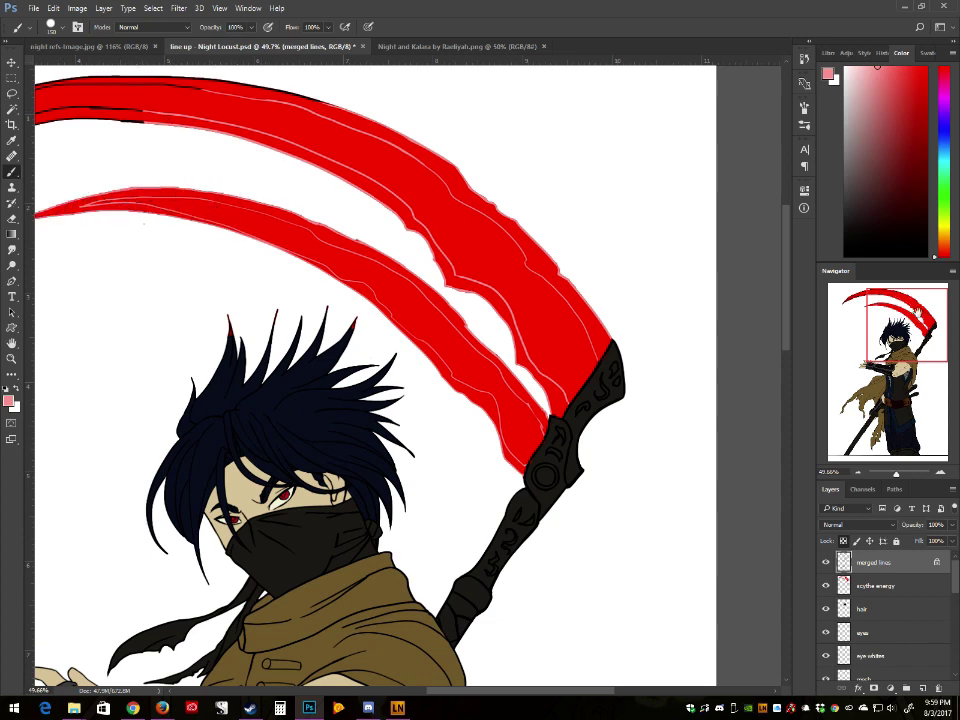
drag(896, 353, 891, 344)
drag(122, 222, 98, 240)
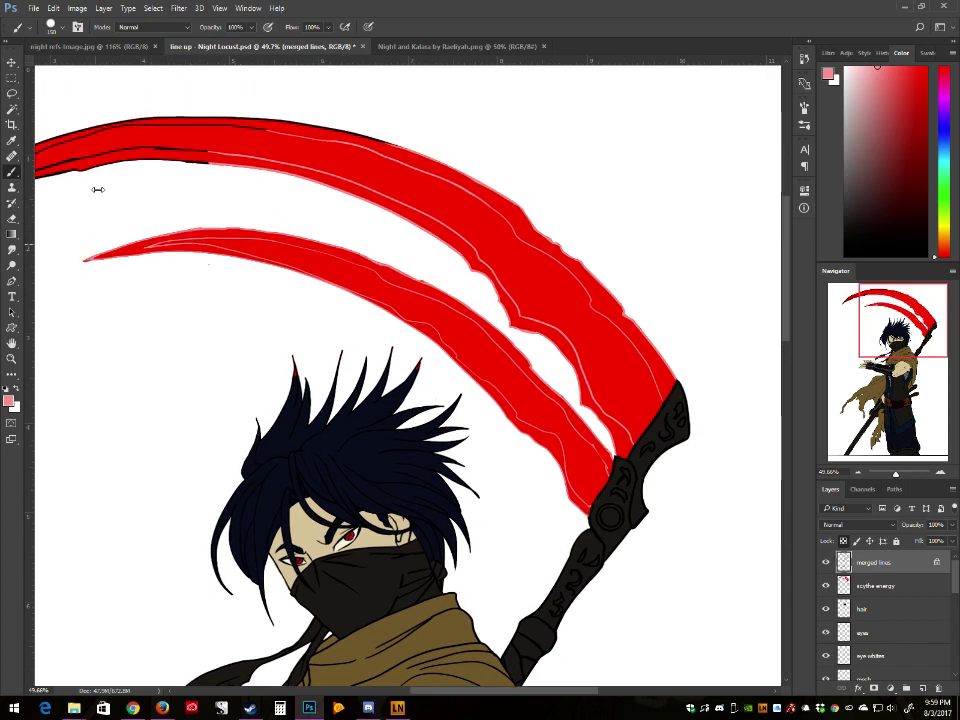
mouse_move(145, 155)
mouse_down()
mouse_move(214, 108)
mouse_move(315, 133)
mouse_move(354, 110)
mouse_move(587, 222)
mouse_up()
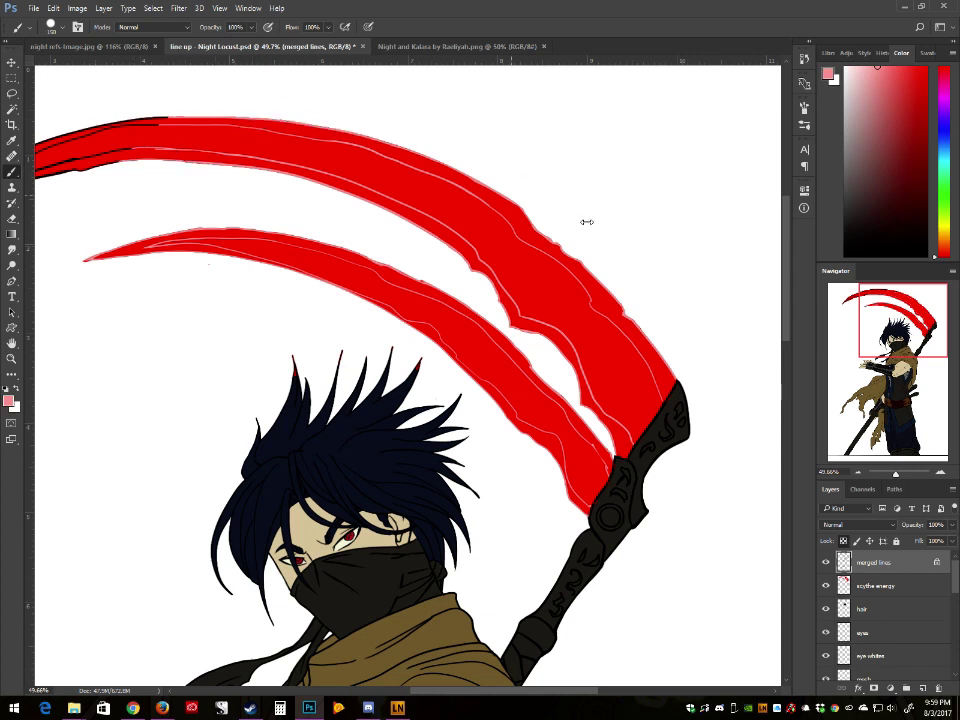
mouse_move(165, 122)
mouse_down()
mouse_move(30, 112)
mouse_move(170, 112)
mouse_up()
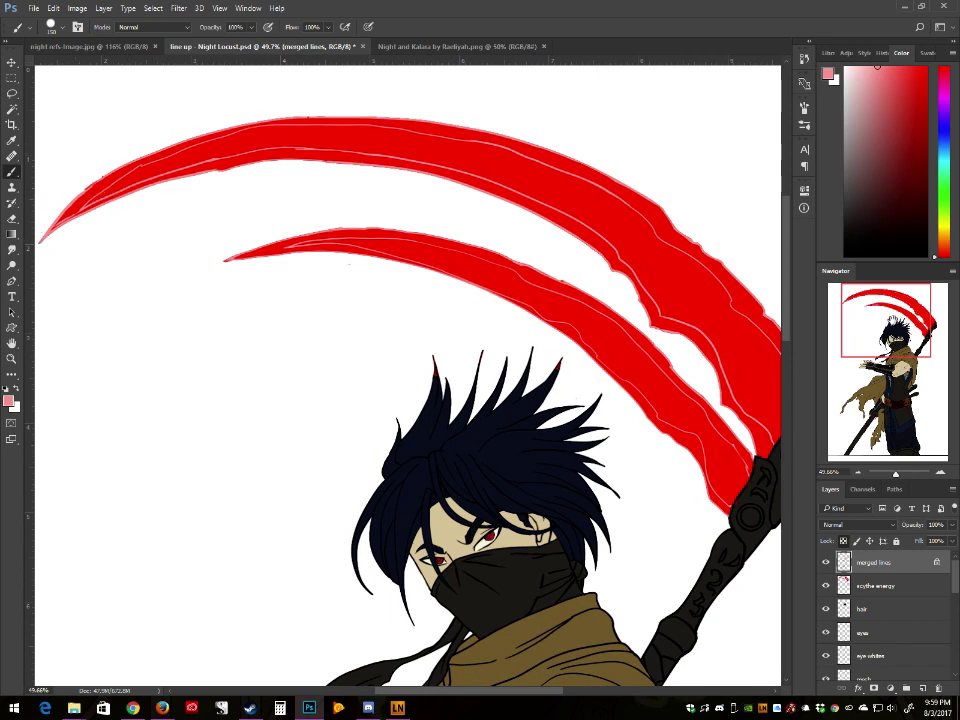
drag(667, 236, 671, 161)
Step: Clear the stray red from the hair tips on the scythe energy layer and reselect the merged lines layer
drag(885, 320, 896, 313)
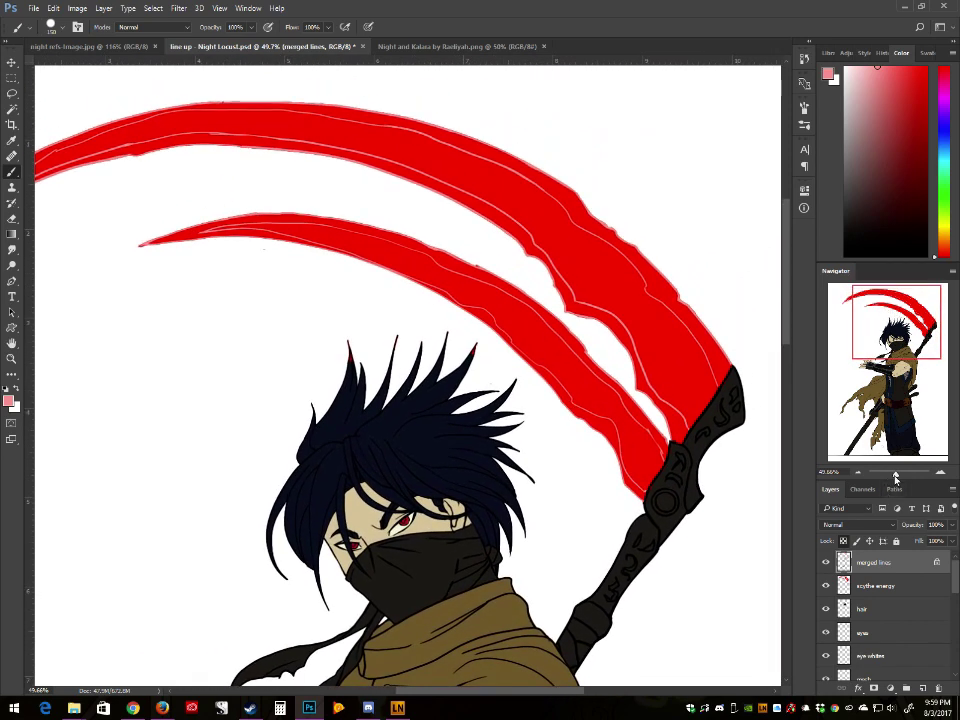
click(858, 587)
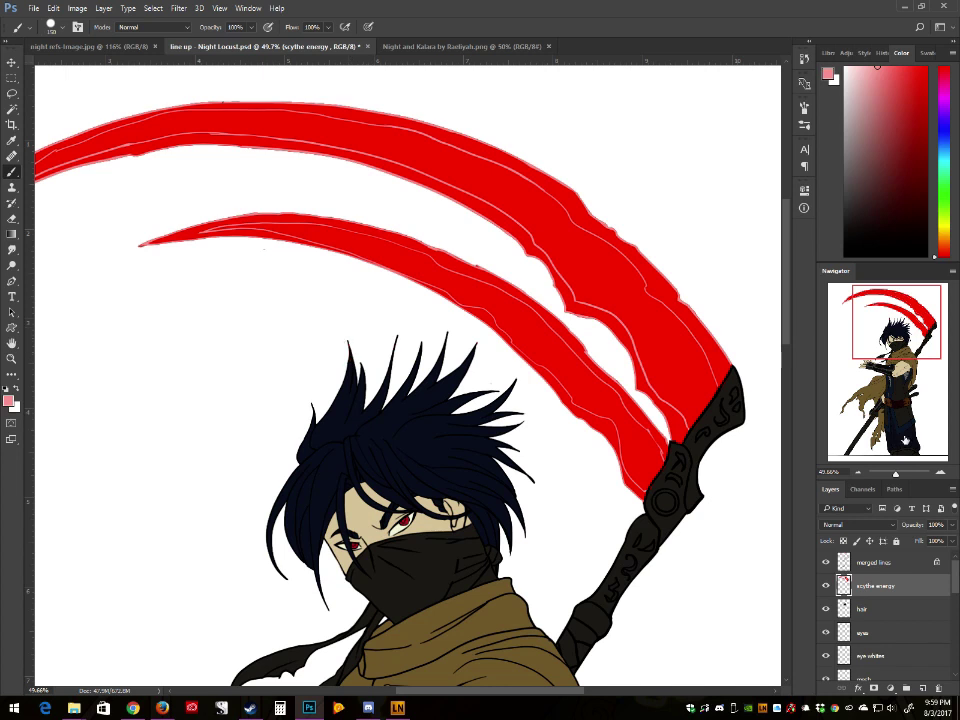
click(900, 566)
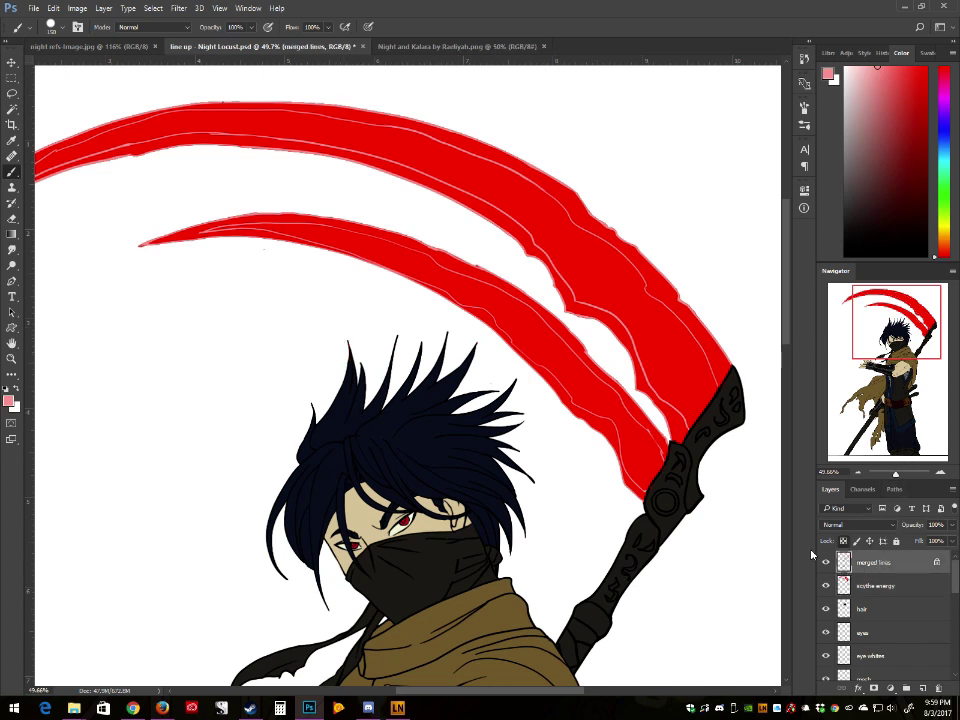
Step: Recolour the engraved symbols on the scythe's head and upper shaft bright red with a smaller brush of size 40
key(bracketleft)
key(bracketleft)
key(bracketleft)
key(bracketleft)
key(bracketleft)
key(bracketleft)
key(bracketleft)
key(bracketleft)
key(bracketleft)
drag(912, 85, 940, 35)
mouse_move(674, 477)
mouse_down()
mouse_move(722, 399)
mouse_move(728, 410)
mouse_move(736, 401)
mouse_up()
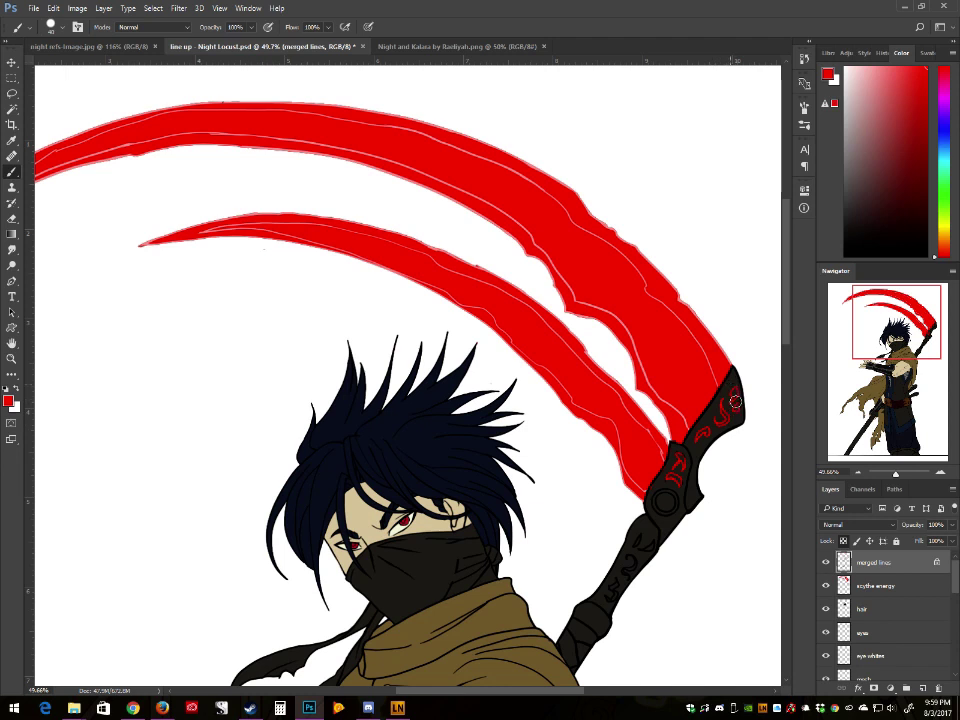
mouse_move(636, 538)
mouse_down()
mouse_move(645, 546)
mouse_move(607, 596)
mouse_move(636, 550)
mouse_up()
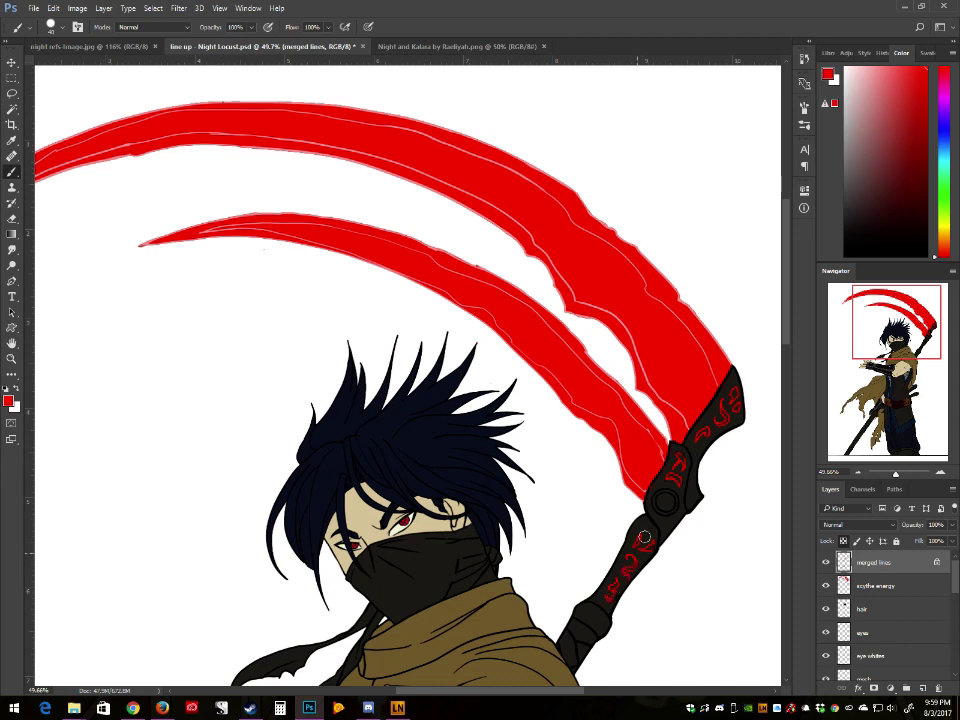
Step: Save the line-up document with the recoloured scythe
drag(897, 474, 895, 474)
scroll(666, 290, up, 3)
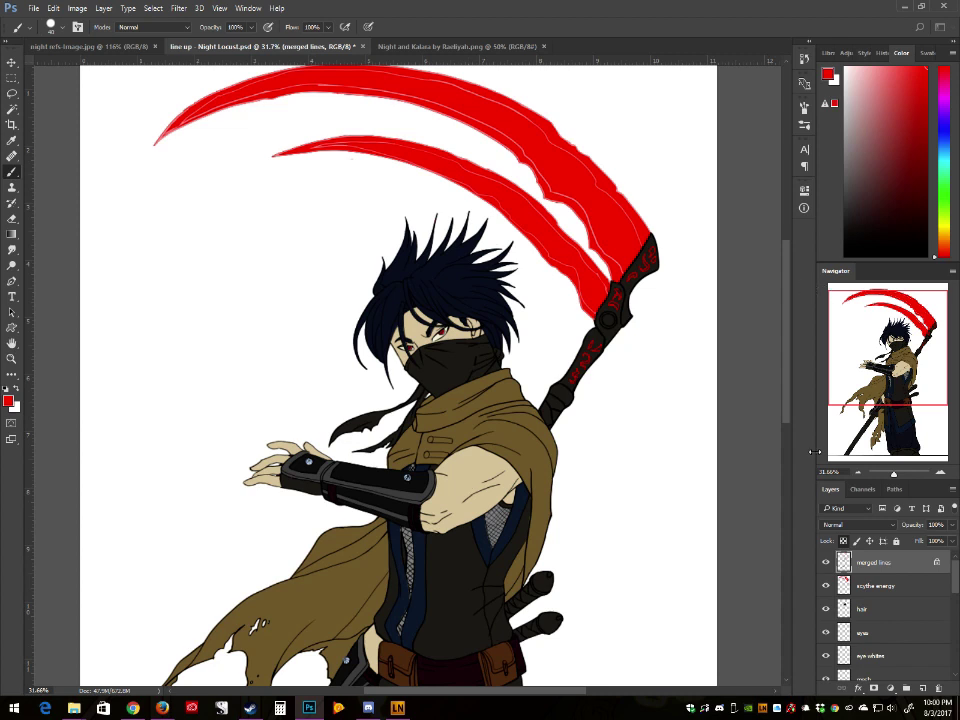
drag(880, 338, 886, 322)
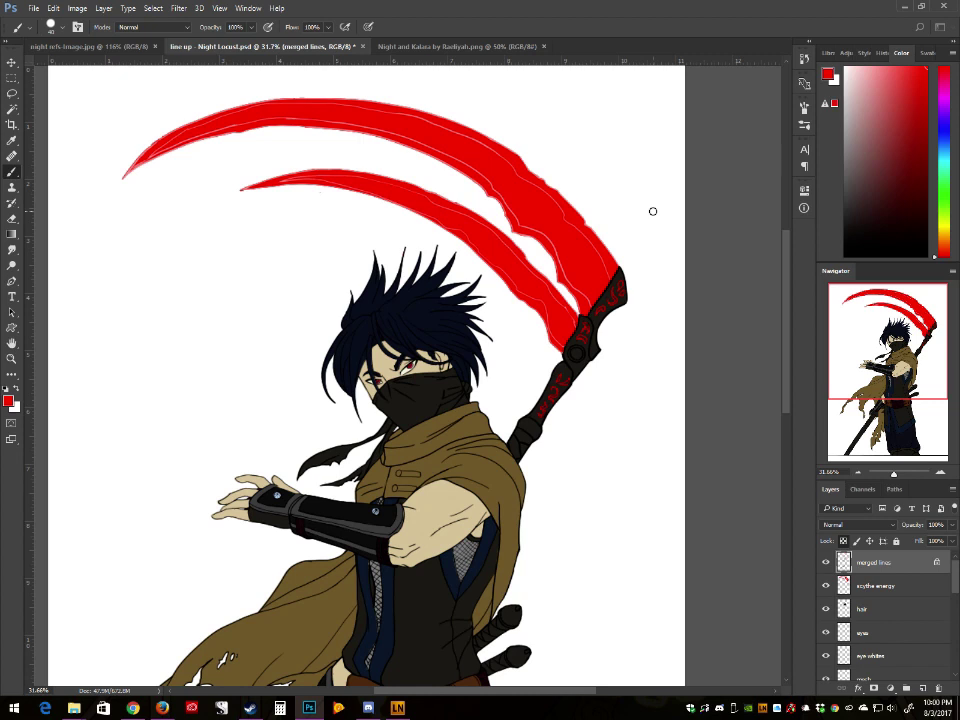
click(33, 8)
click(61, 128)
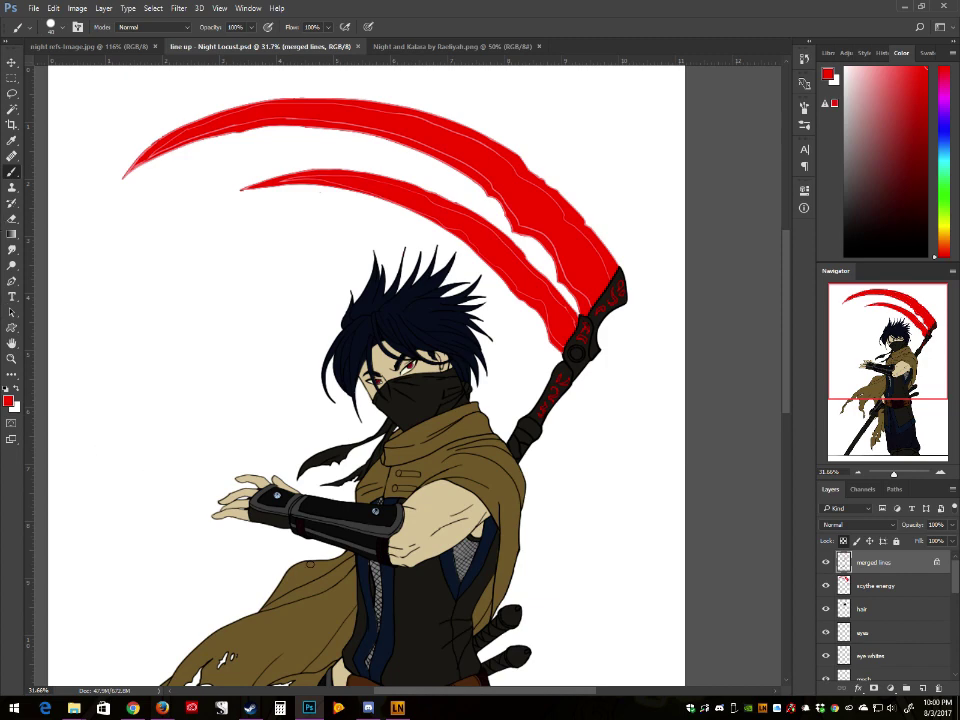
Step: Examine the flat colours over the whole character, from the scythe blades and hair down to the cloak, belt and trousers
scroll(233, 424, down, 3)
scroll(225, 601, down, 2)
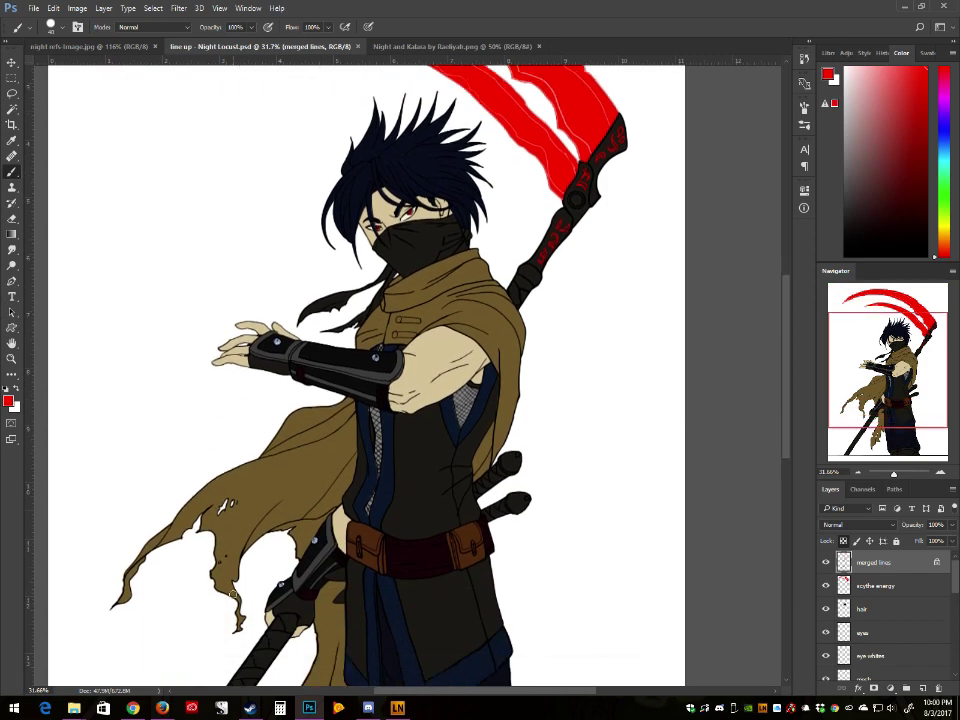
click(12, 359)
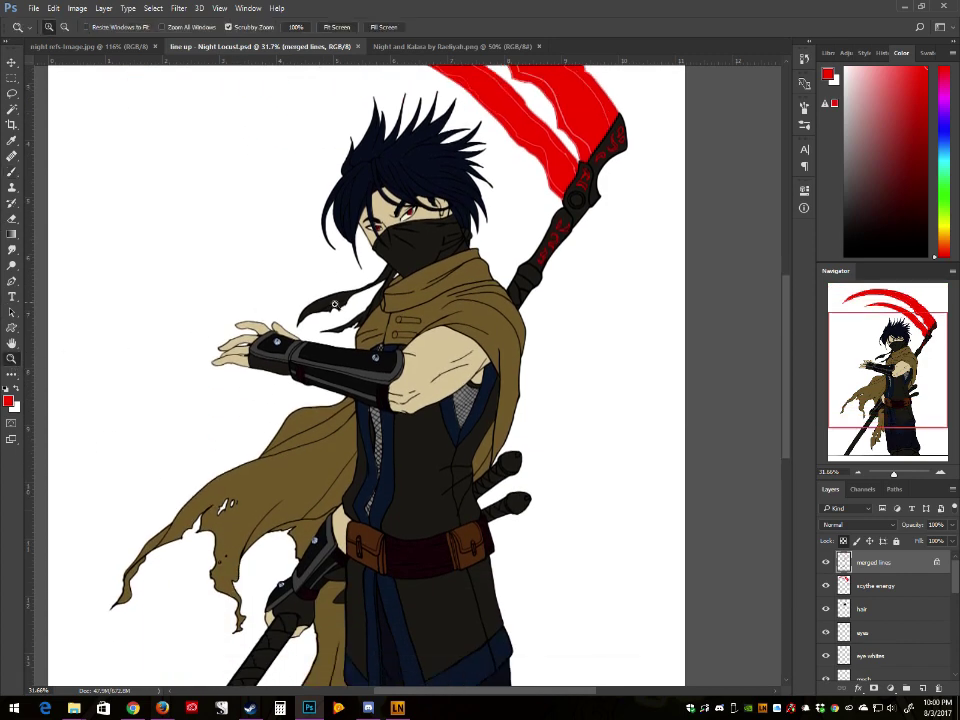
drag(903, 401, 885, 444)
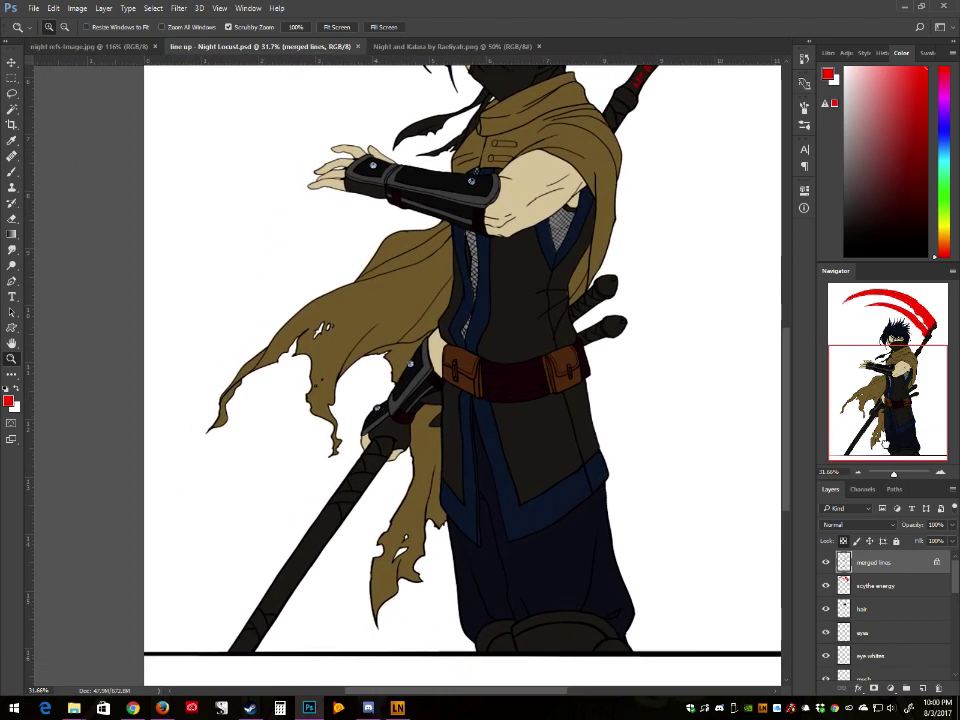
scroll(462, 370, up, 9)
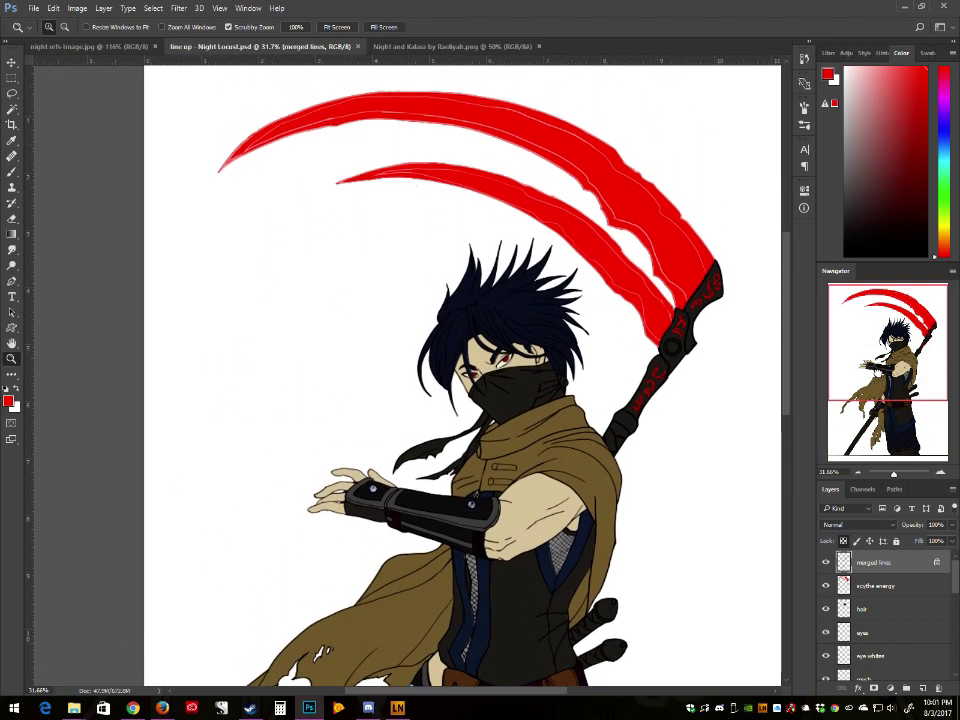
scroll(462, 370, up, 1)
scroll(462, 370, down, 2)
scroll(462, 370, right, 1)
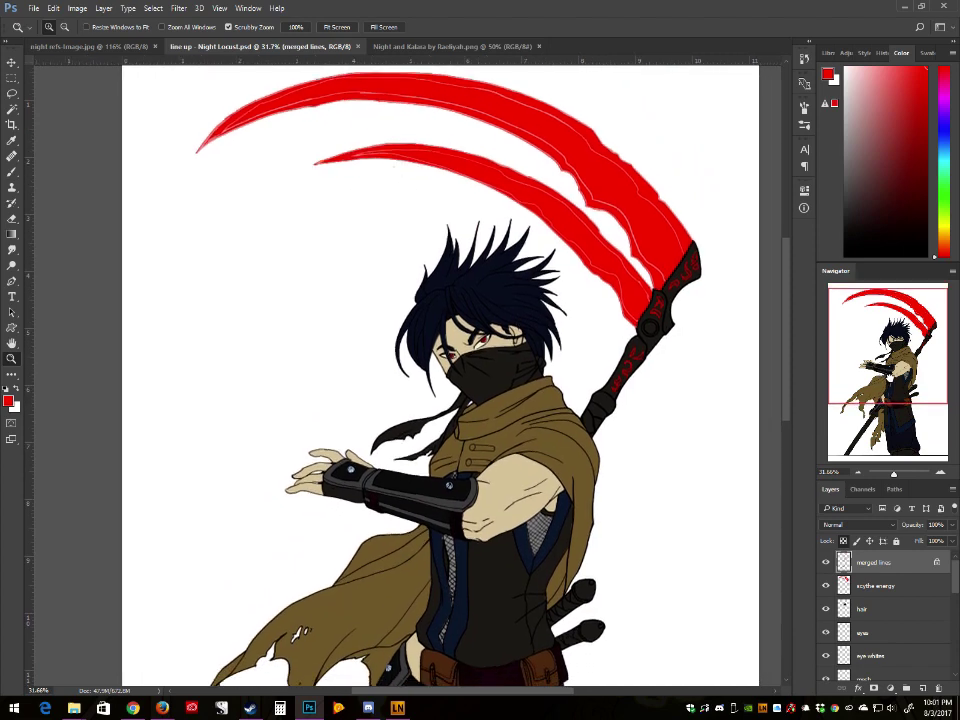
scroll(462, 370, down, 3)
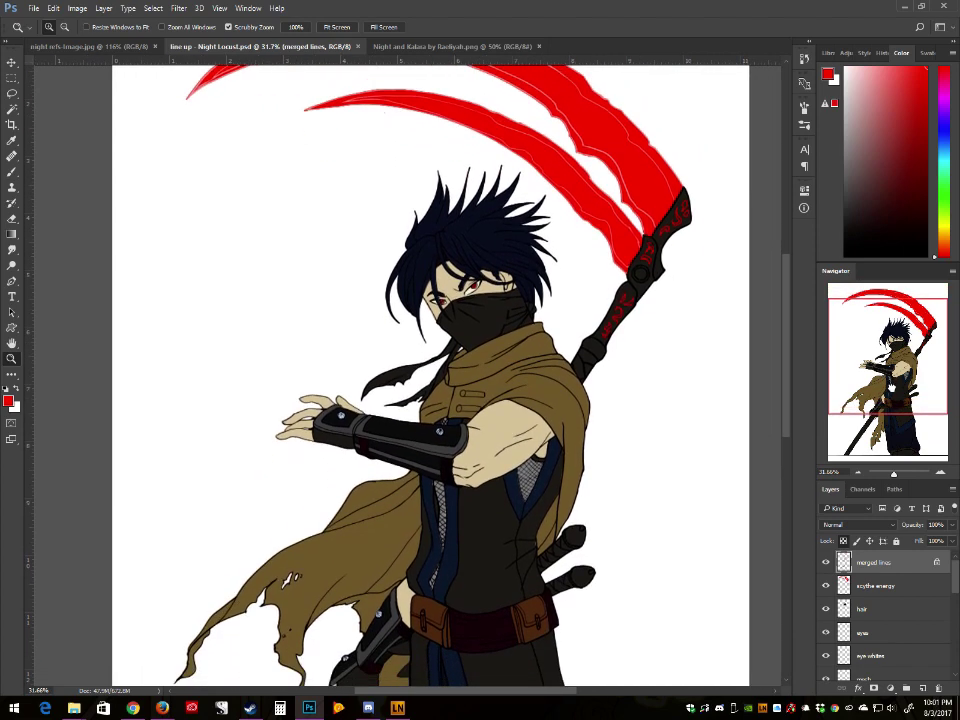
scroll(462, 370, left, 1)
scroll(462, 370, down, 5)
scroll(462, 370, left, 1)
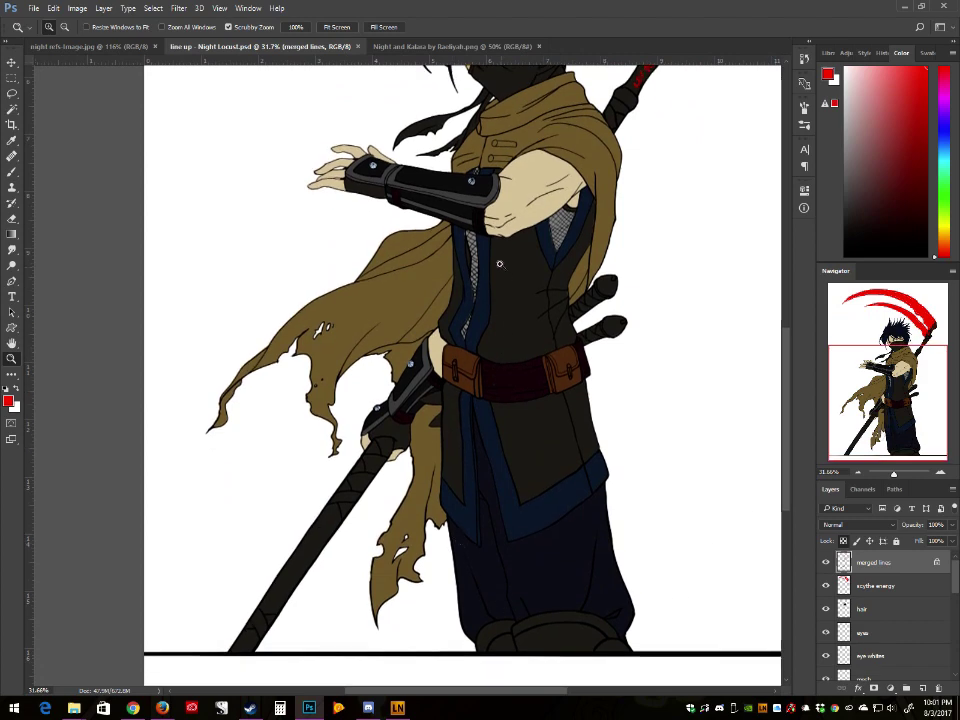
scroll(660, 454, up, 1)
scroll(660, 454, up, 1)
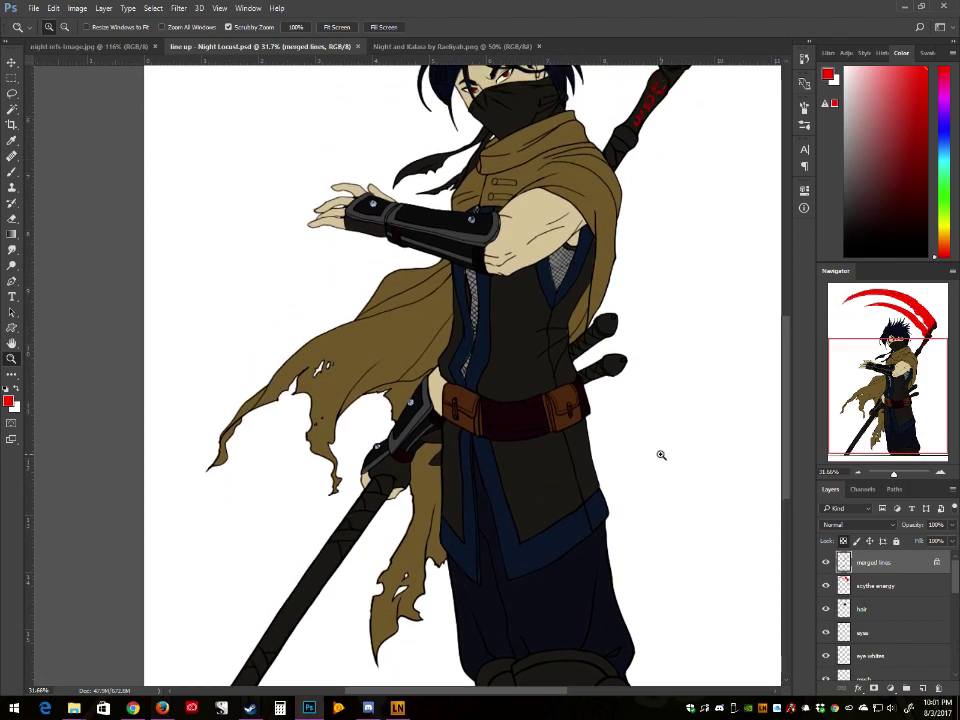
click(893, 475)
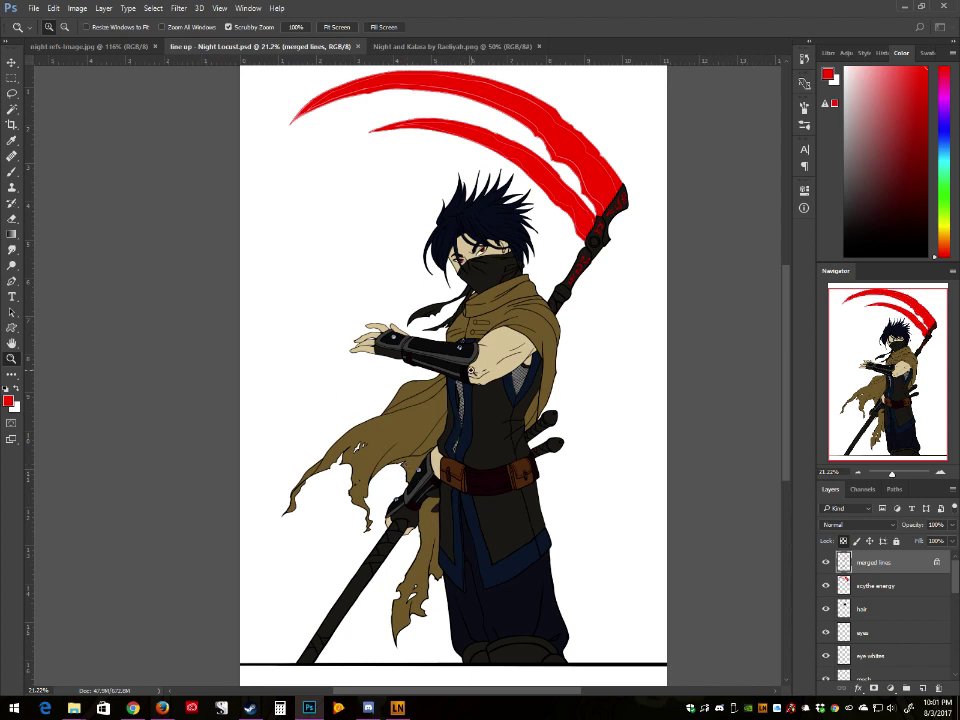
click(442, 449)
click(442, 449)
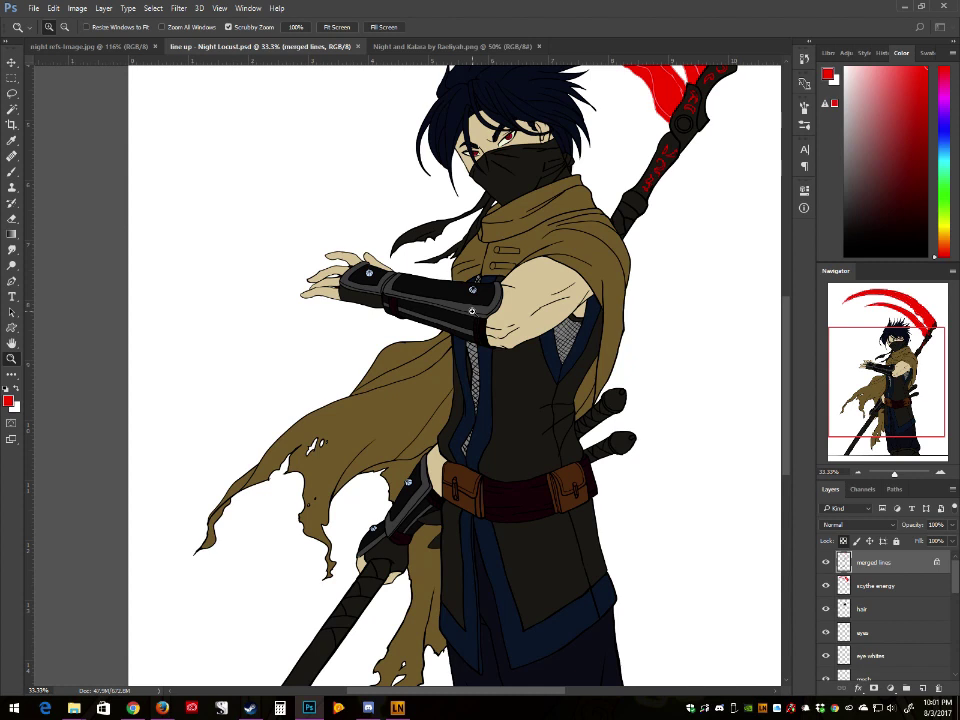
scroll(473, 393, down, 5)
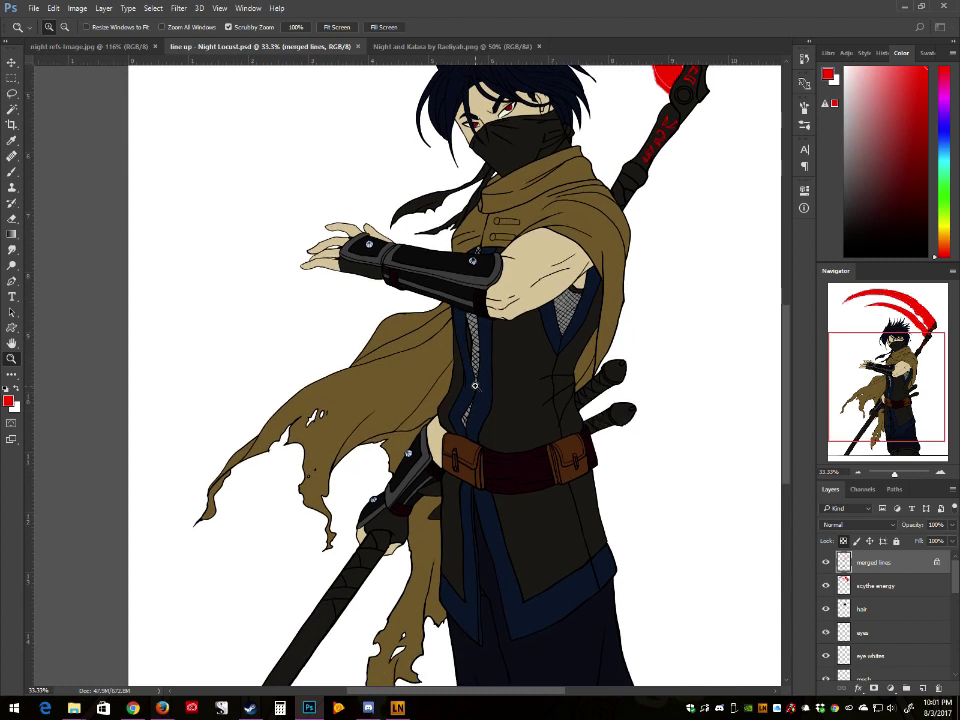
scroll(473, 393, down, 3)
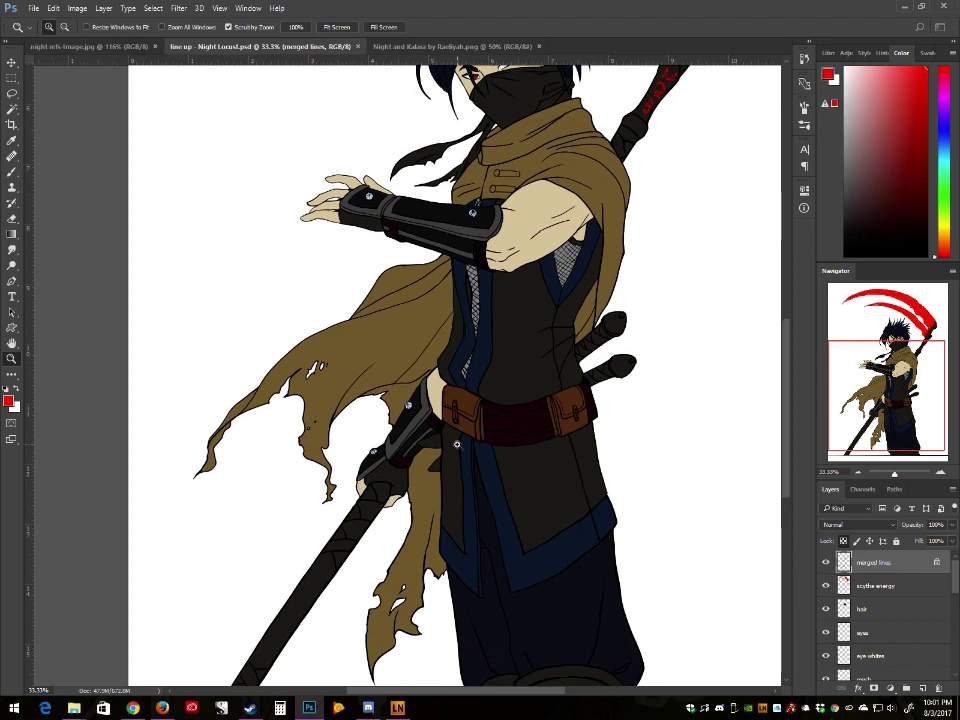
scroll(456, 444, down, 3)
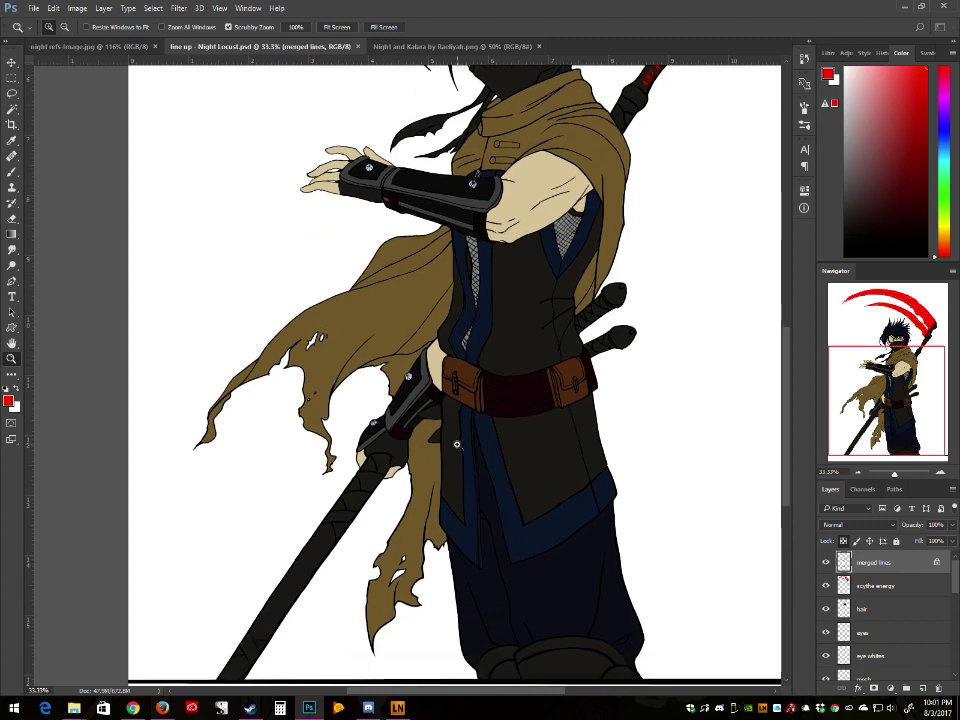
scroll(456, 444, up, 15)
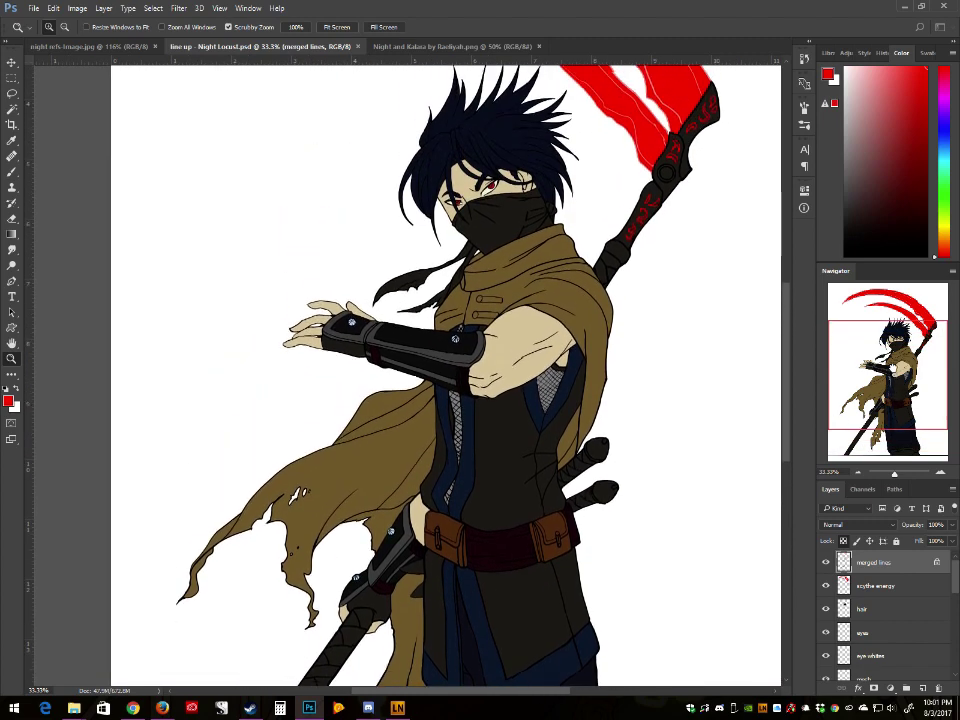
scroll(456, 444, up, 12)
scroll(885, 645, down, 1)
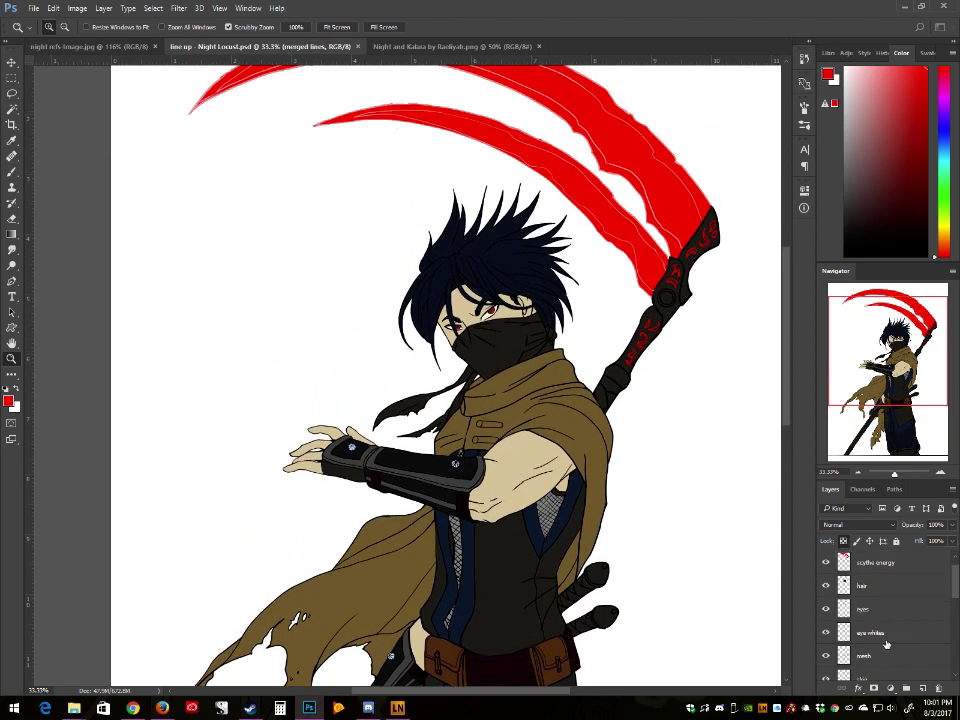
Step: Select the white background layer, Layer 2, and pick the warm grey #8c8a86 as the foreground colour
click(873, 688)
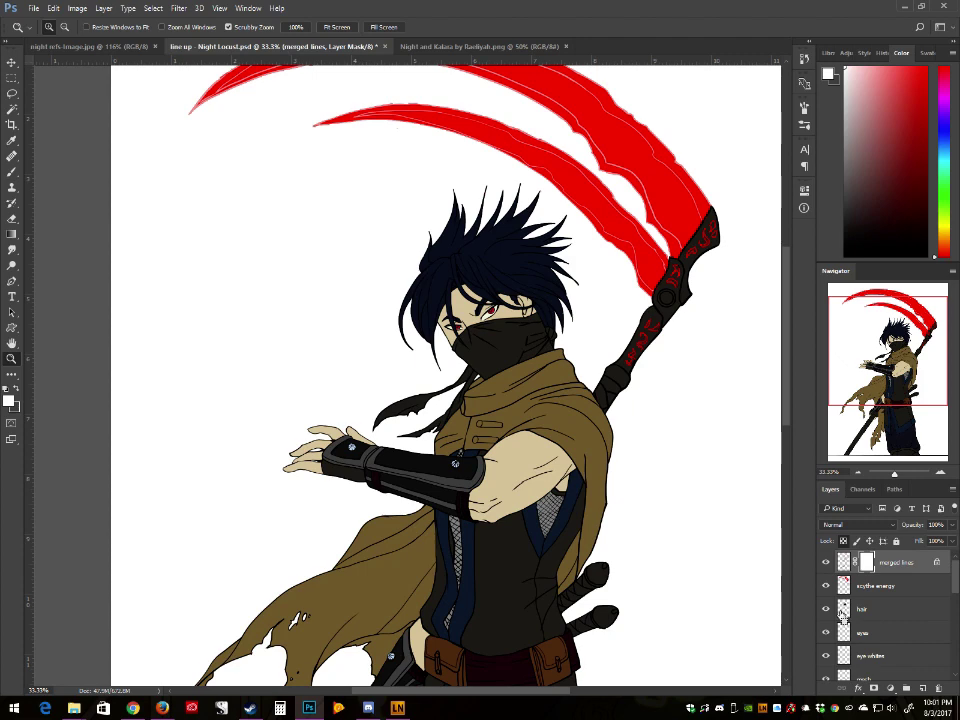
key(ctrl+z)
scroll(868, 640, down, 5)
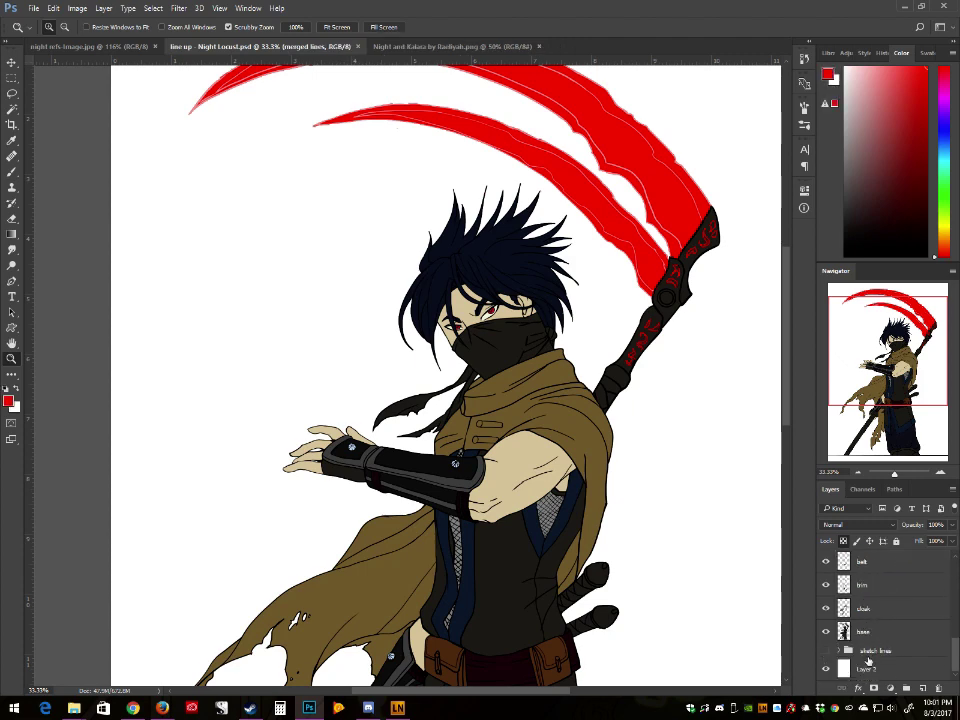
click(868, 664)
click(8, 401)
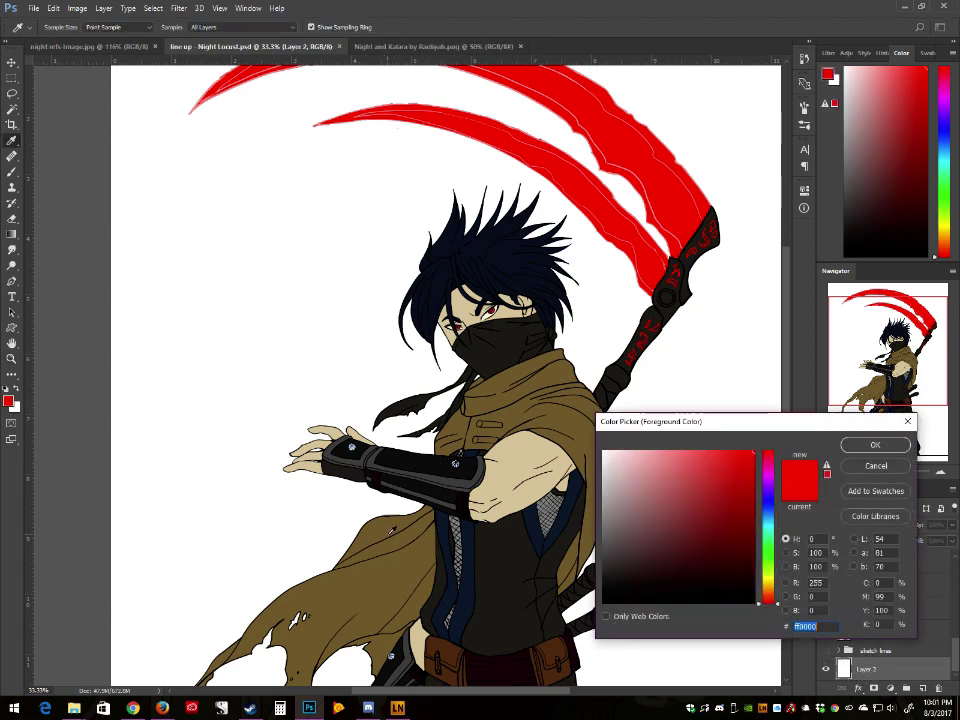
click(390, 534)
click(608, 519)
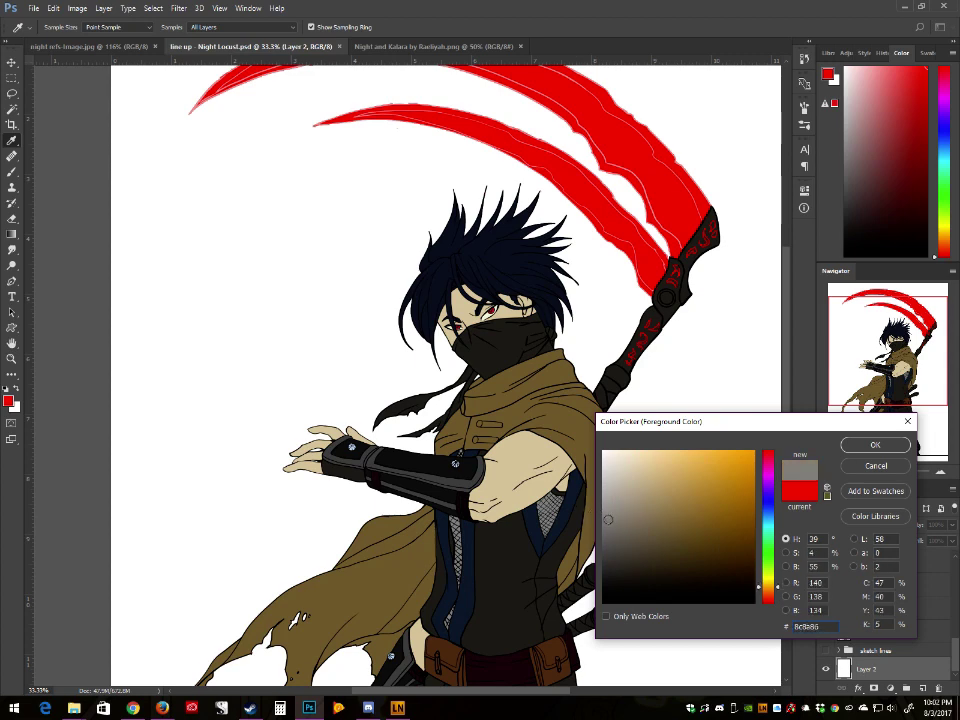
key(Return)
key(z)
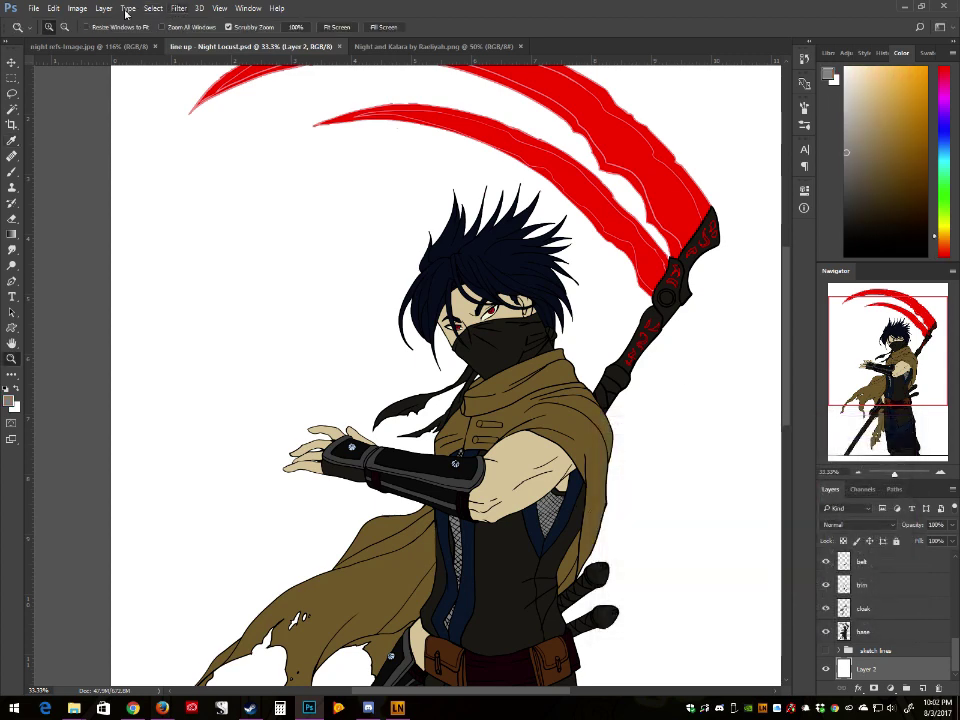
Step: Fill the background layer with the foreground colour in Normal mode at 100% opacity, with Preserve Transparency off
click(53, 8)
click(100, 190)
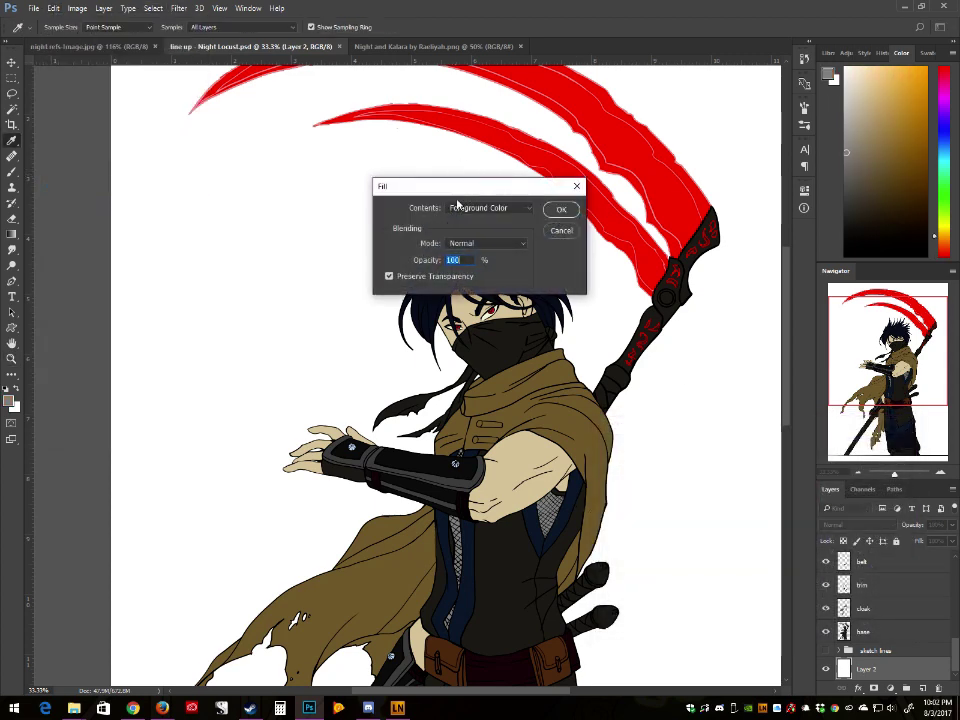
click(389, 276)
click(551, 212)
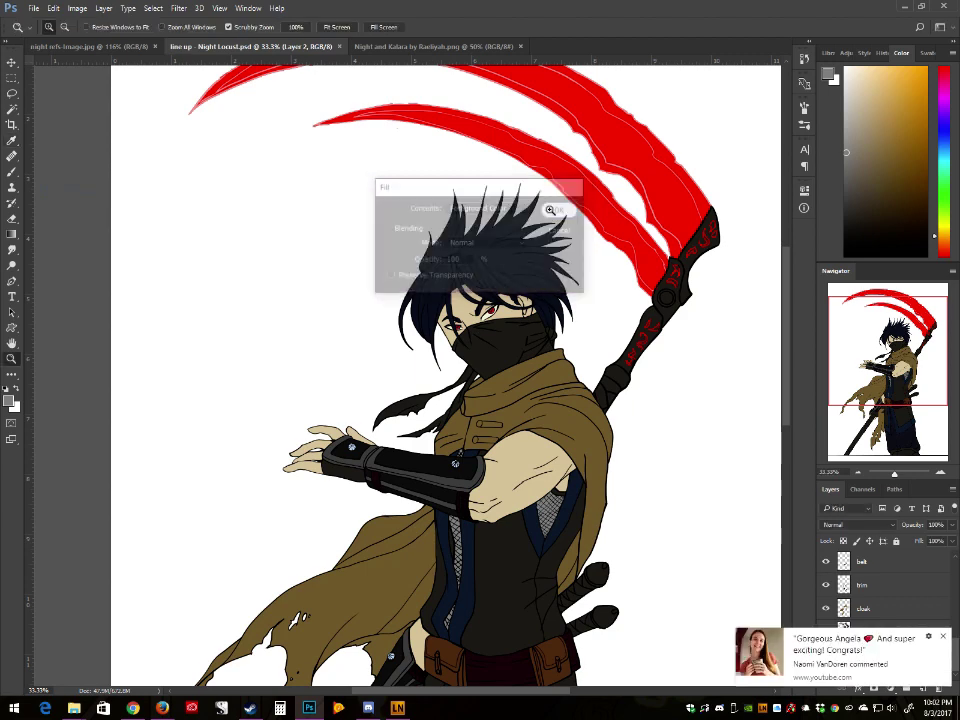
click(945, 637)
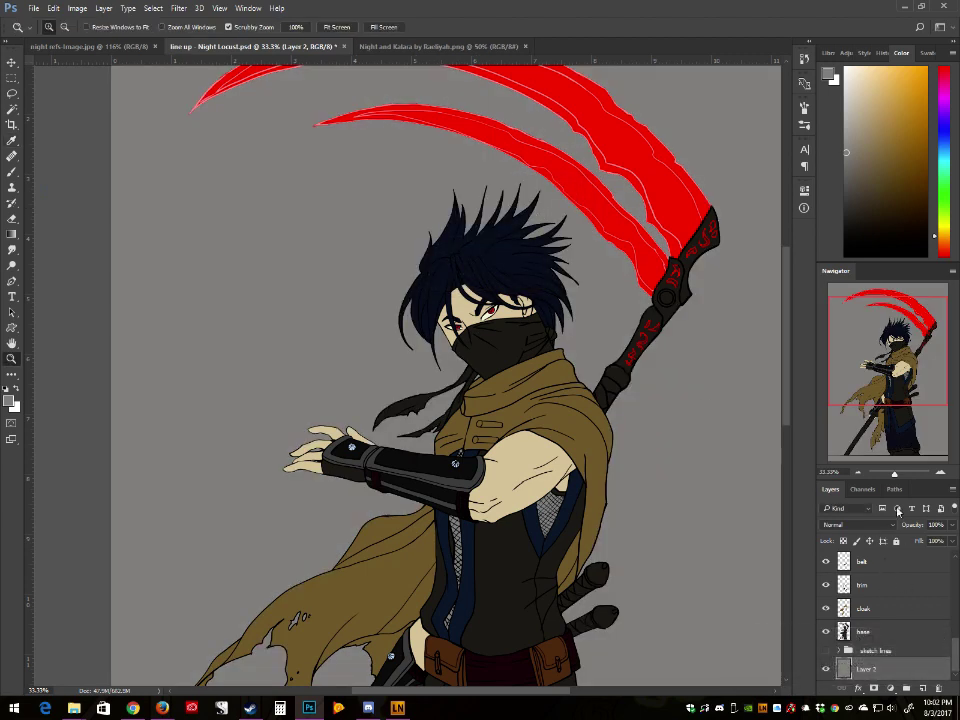
Step: Lighten the grey background with a legacy Brightness/Contrast adjustment of brightness 46 and contrast 33
drag(896, 476, 895, 476)
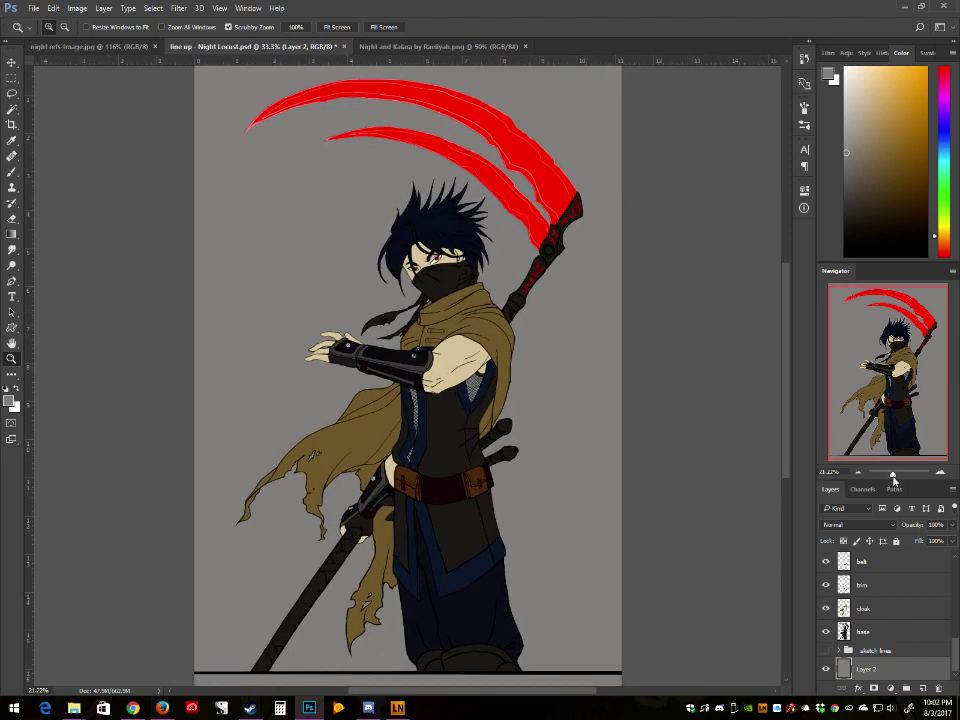
click(76, 8)
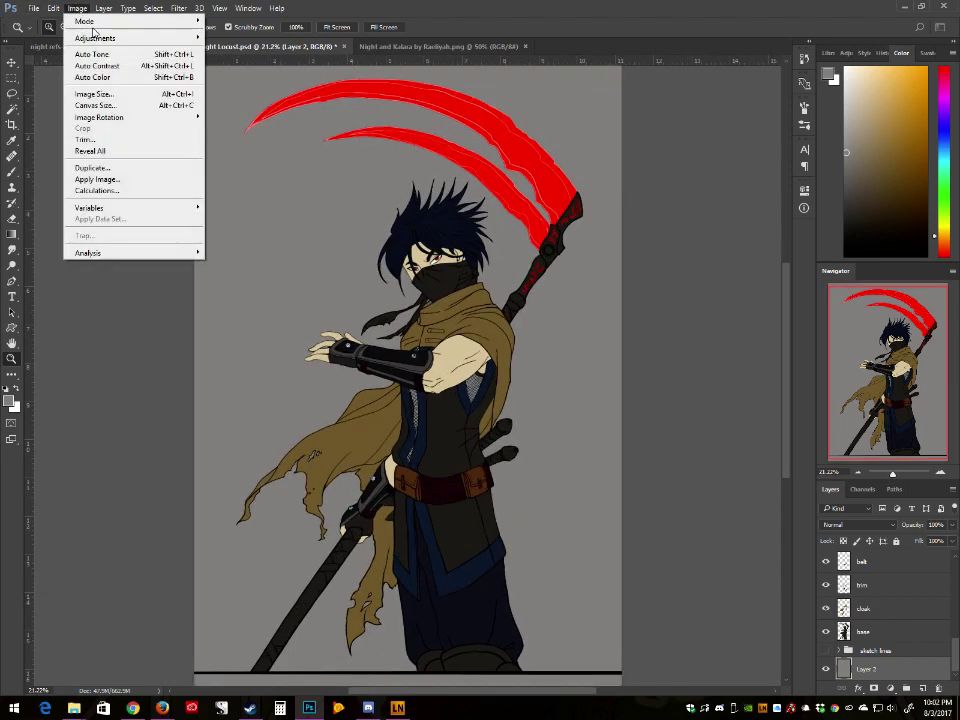
mouse_move(140, 37)
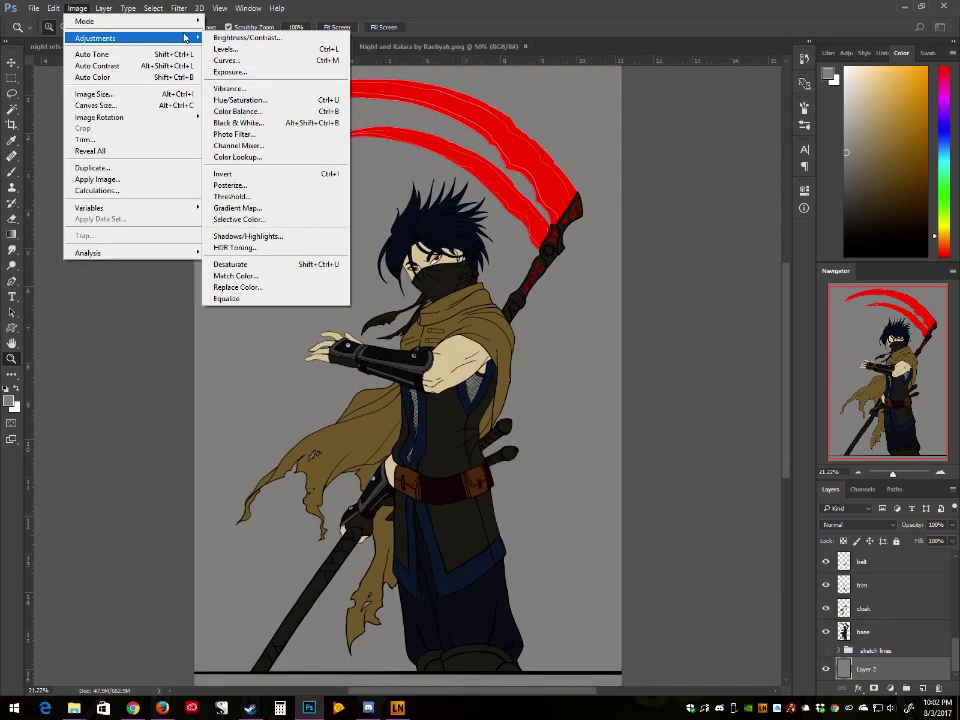
click(247, 37)
click(713, 396)
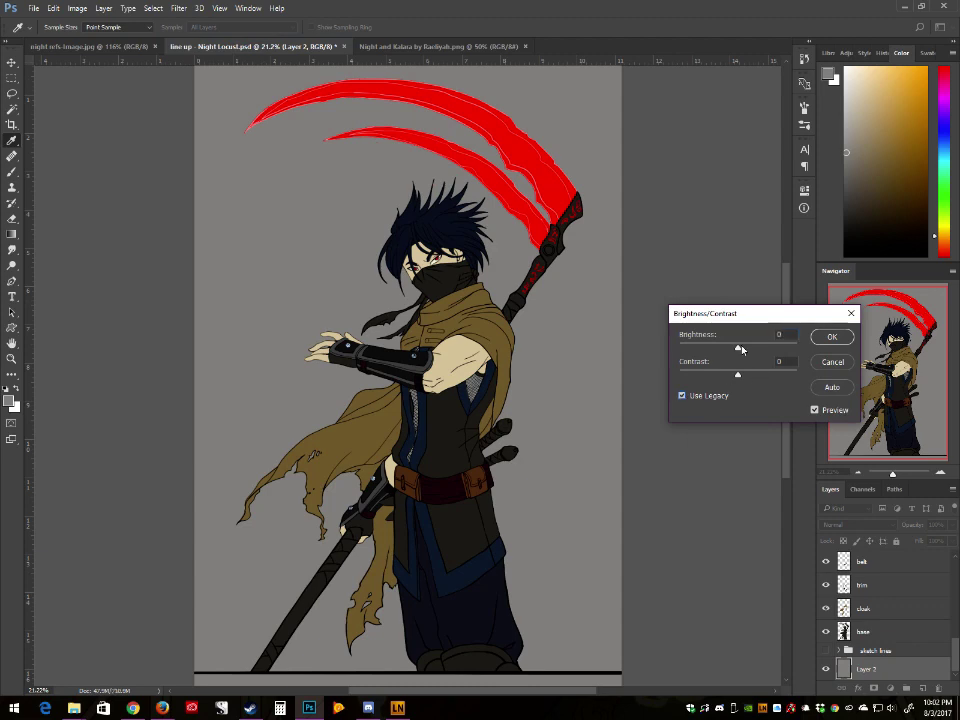
drag(738, 347, 757, 375)
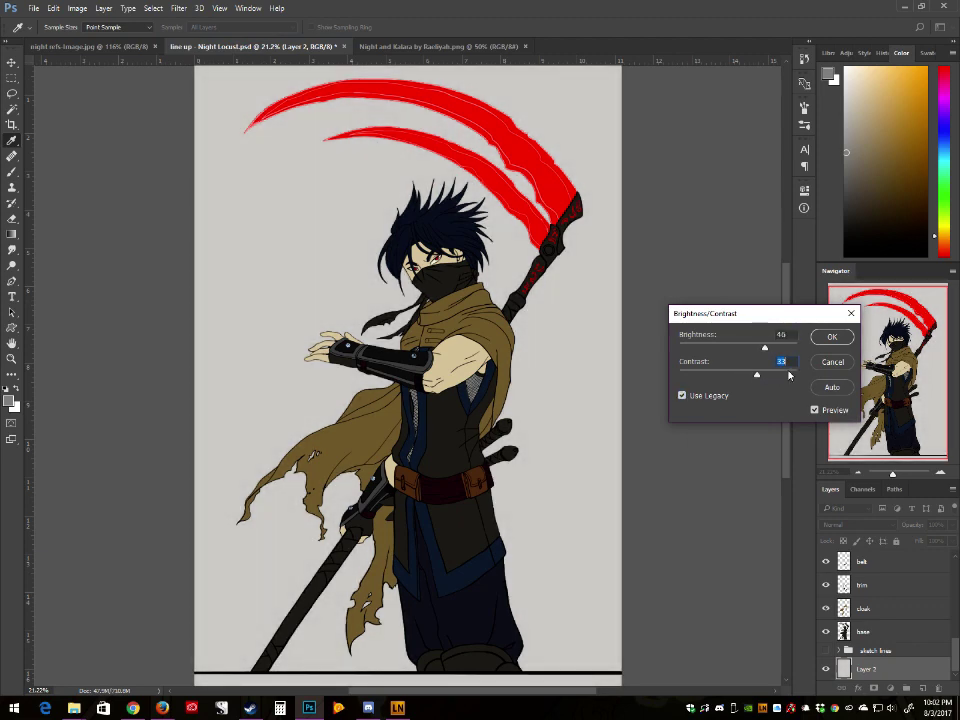
click(832, 342)
key(z)
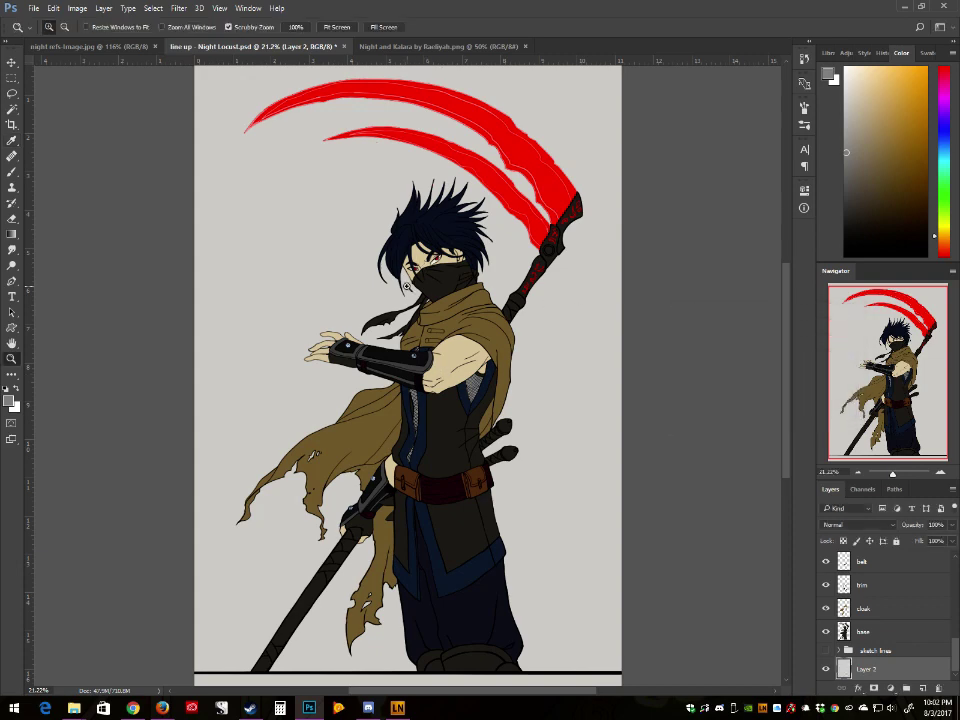
Step: Save the line-up document with the light grey background
click(406, 287)
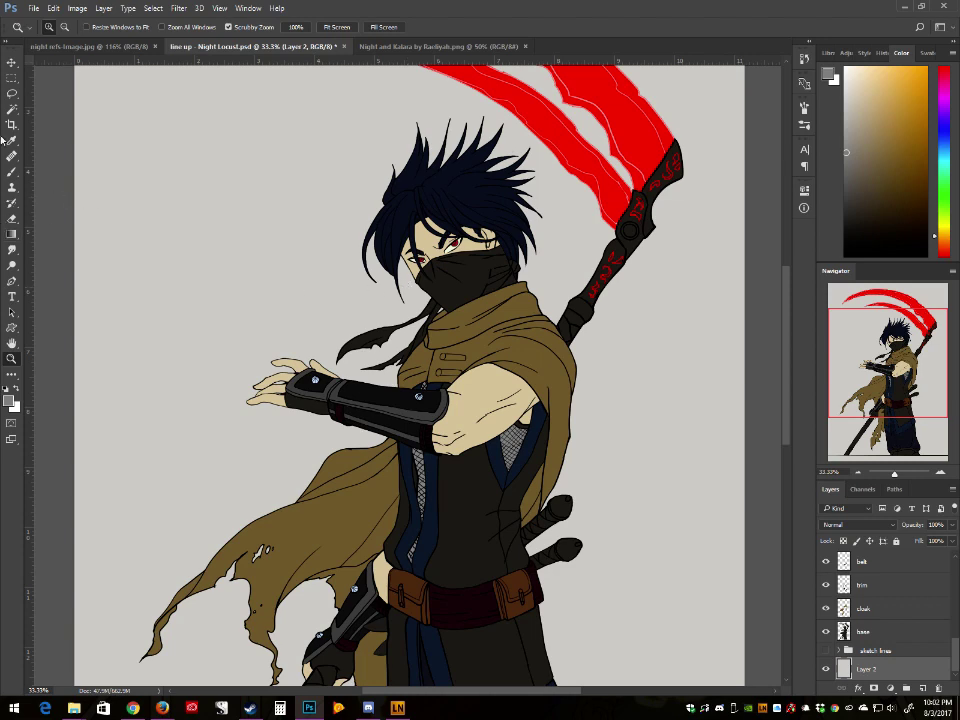
click(33, 8)
click(40, 130)
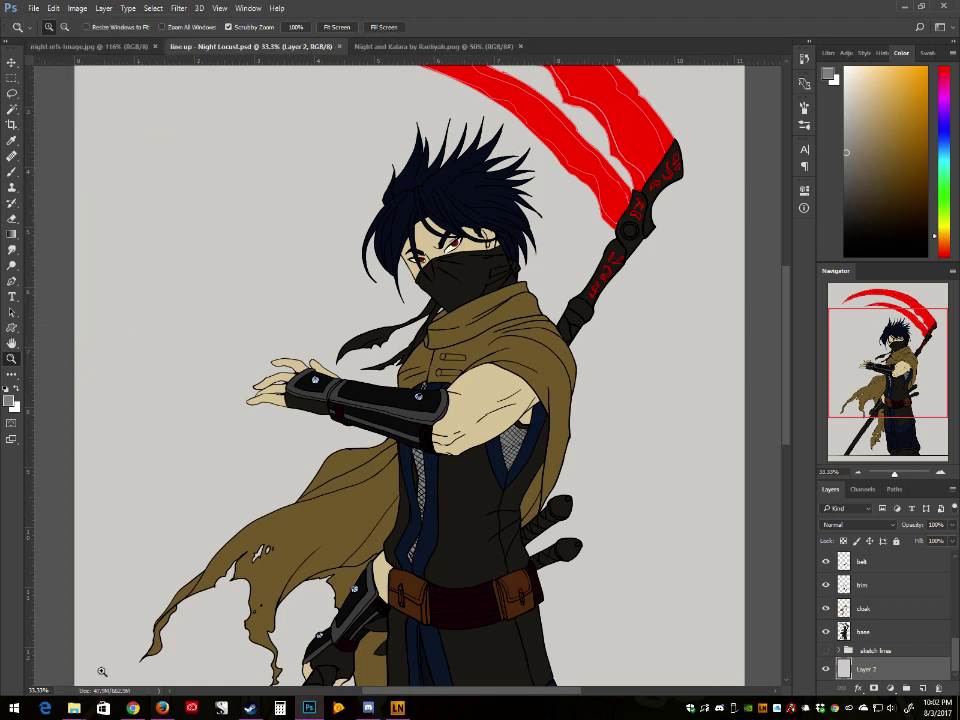
Step: Switch to Chrome and open the home page of the artist's website by removing the gallery path from its address
mouse_move(133, 712)
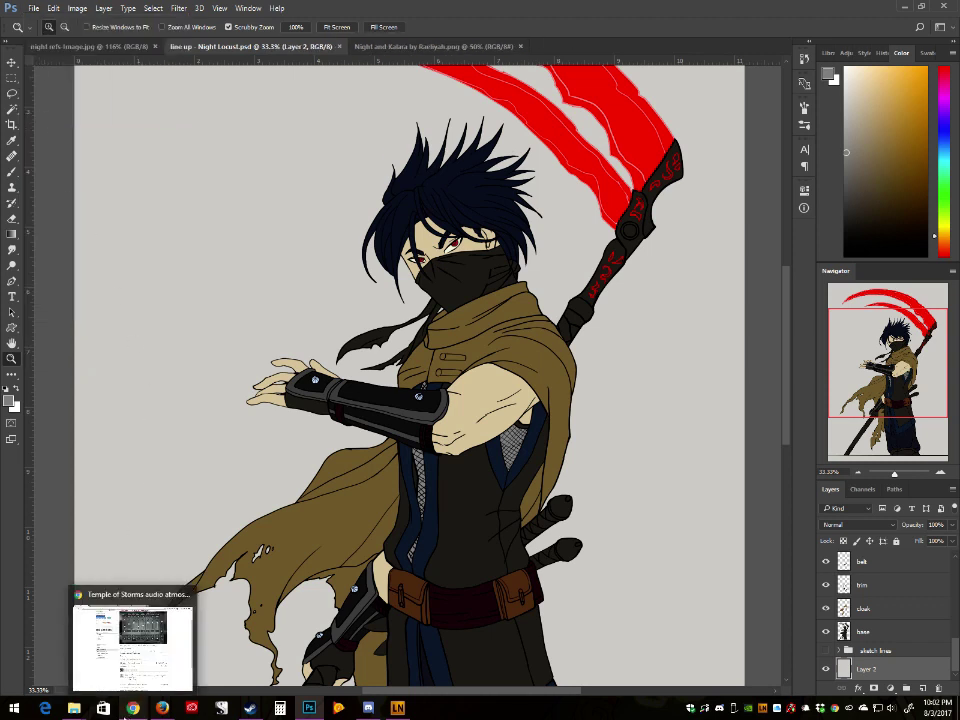
click(125, 713)
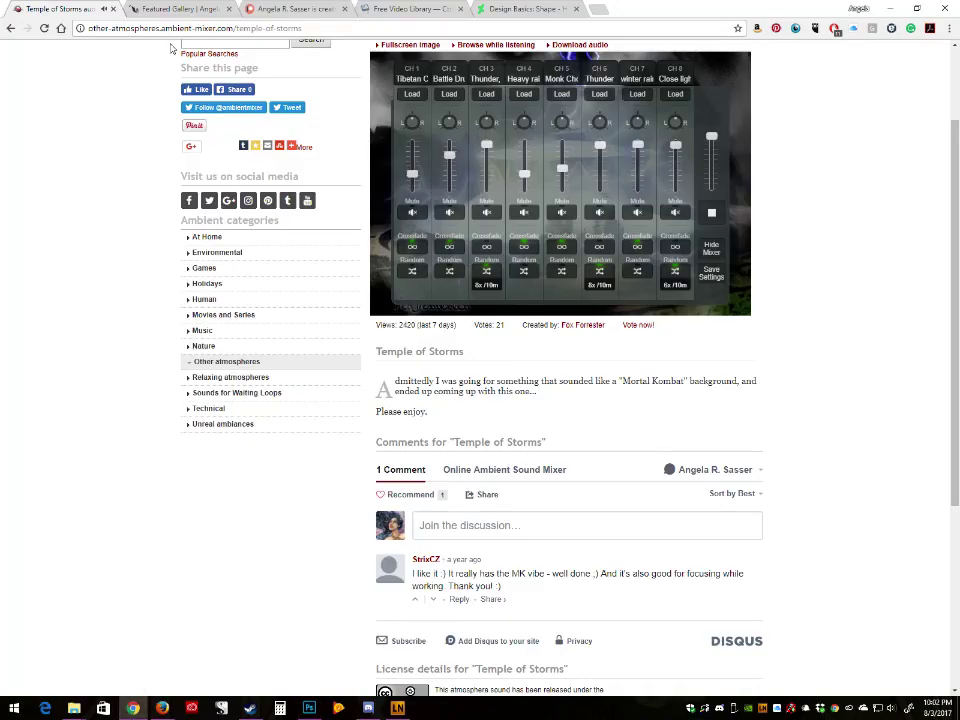
click(198, 6)
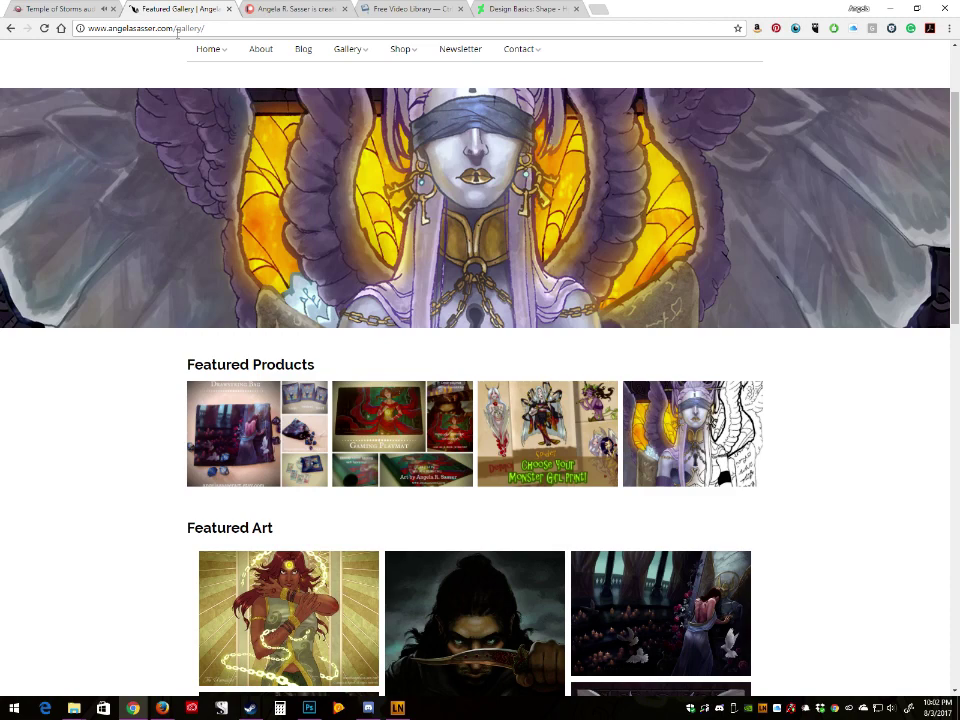
click(11, 28)
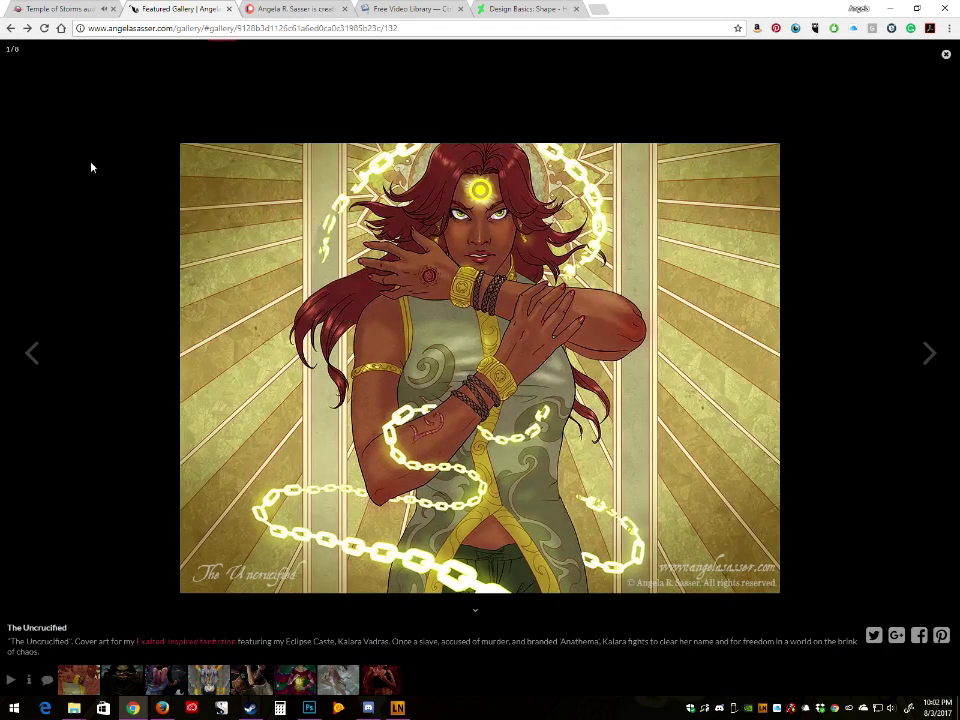
click(11, 28)
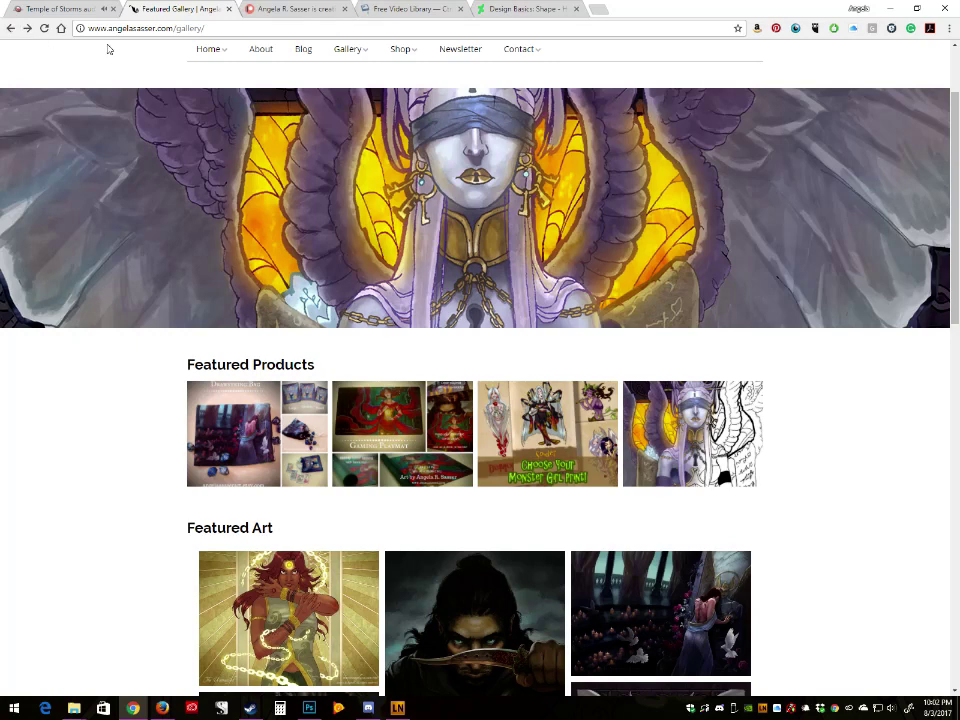
drag(175, 29, 206, 29)
key(BackSpace)
key(Return)
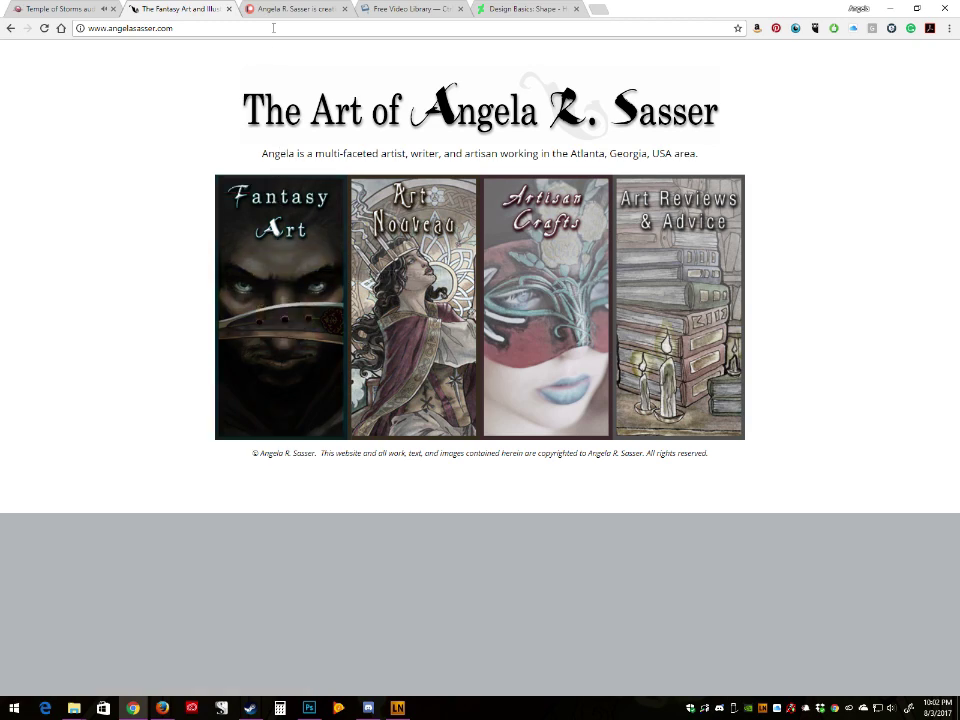
Step: Look over the goals, intro and Art Appreciator reward on the artist's Patreon page
click(303, 9)
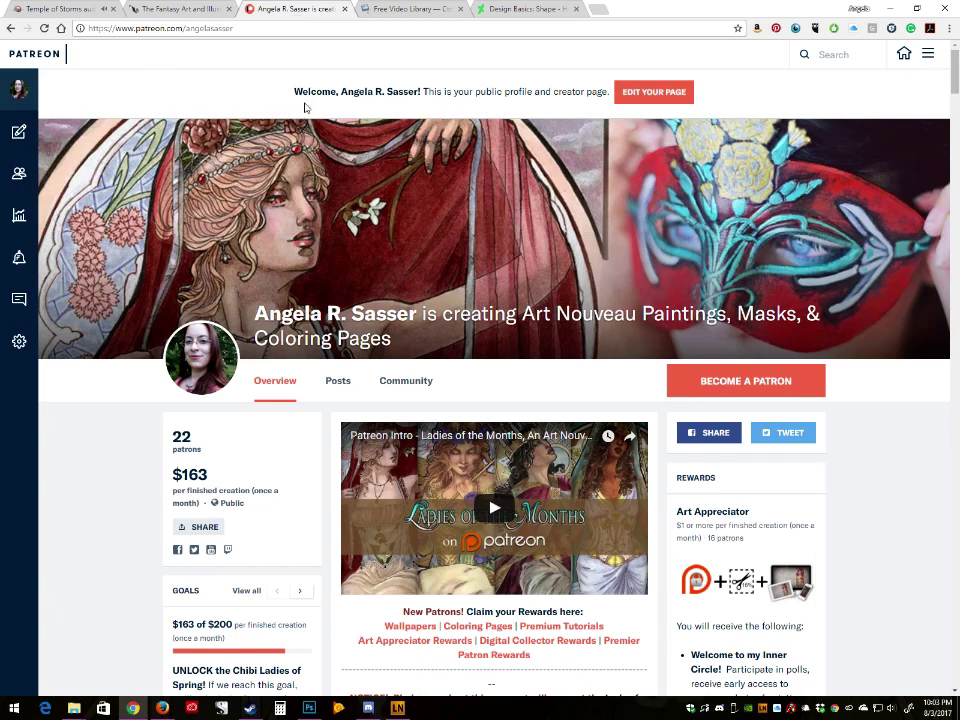
scroll(810, 575, down, 2)
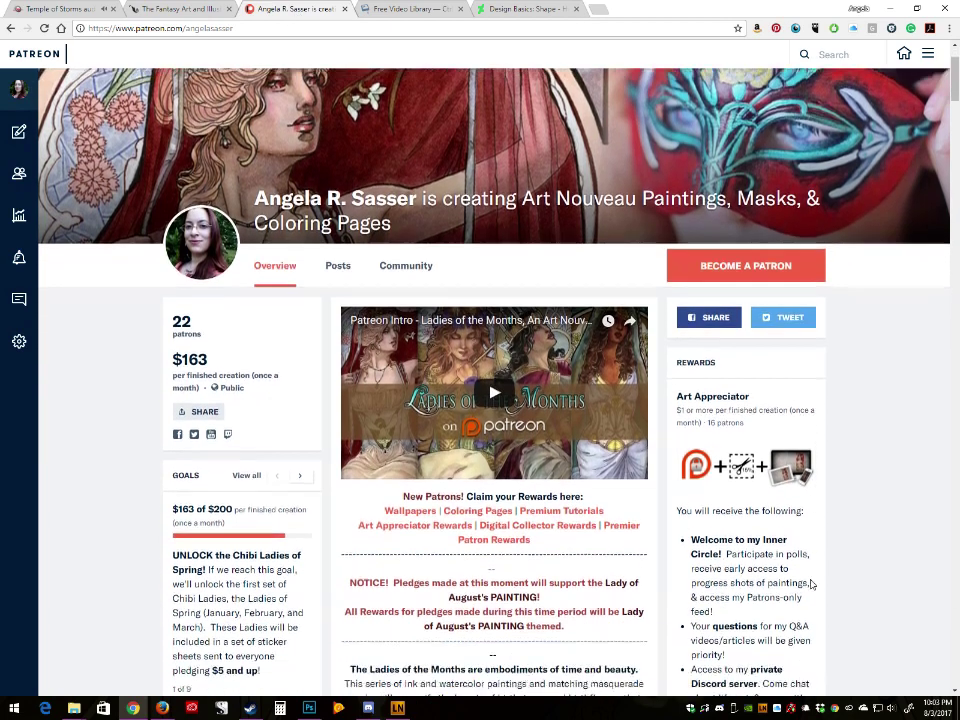
scroll(718, 502, down, 1)
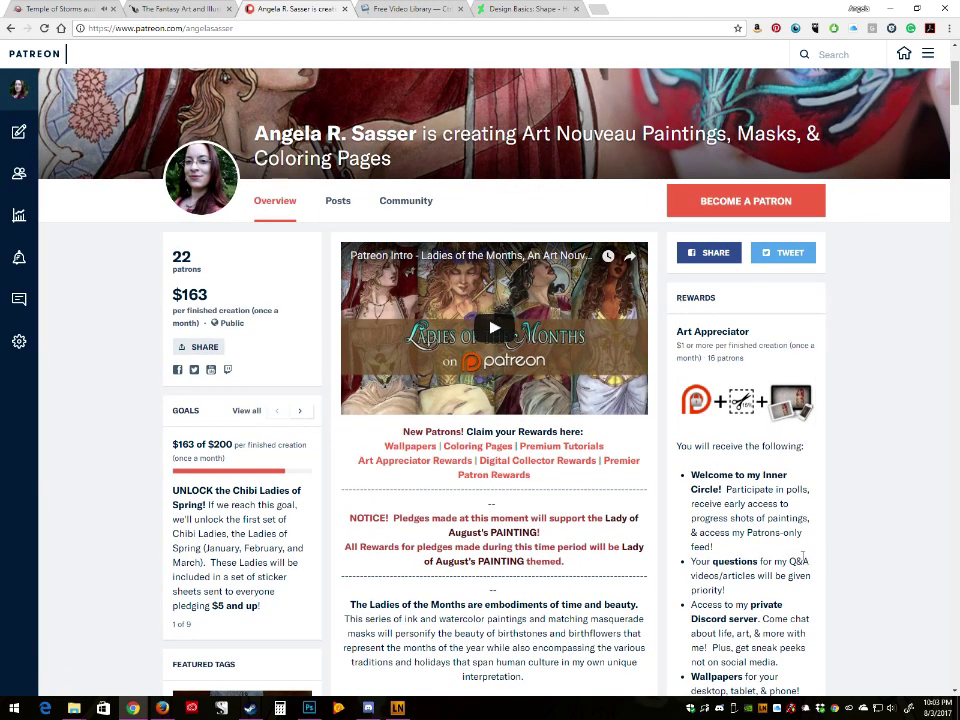
scroll(802, 556, up, 3)
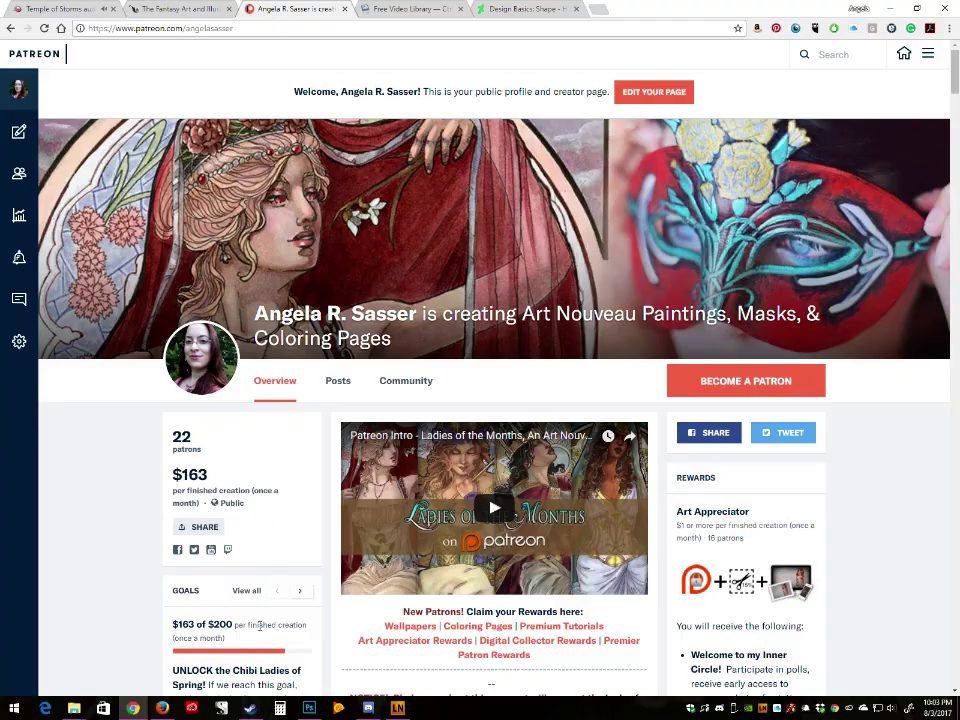
Step: Switch back to Photoshop and bring up the GeForce Experience overlay with the broadcast controls
key(alt+Tab)
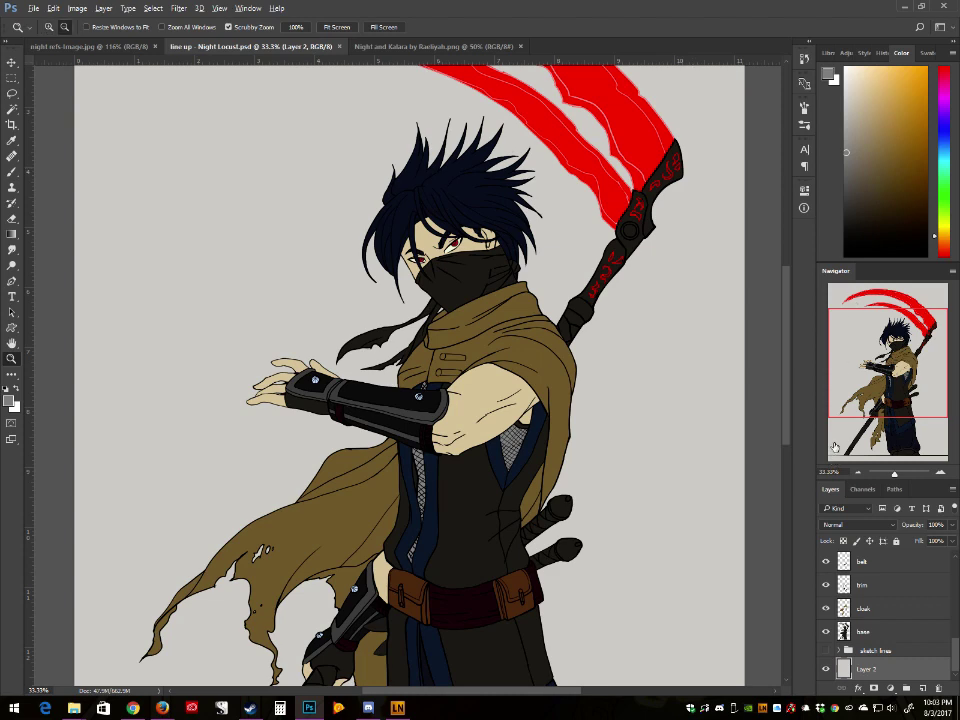
key(alt+z)
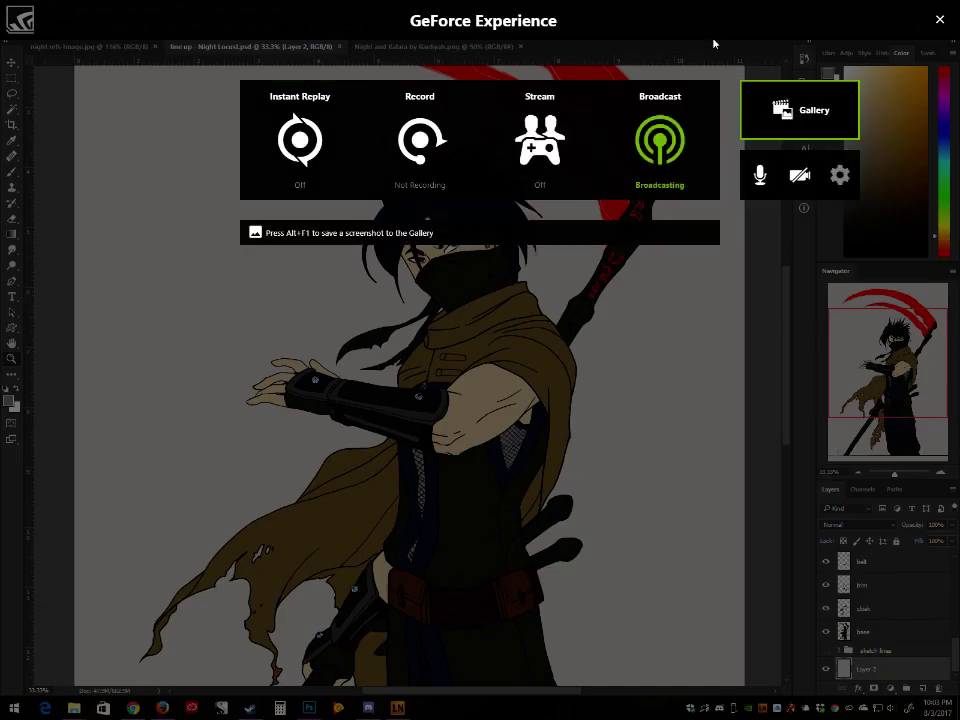